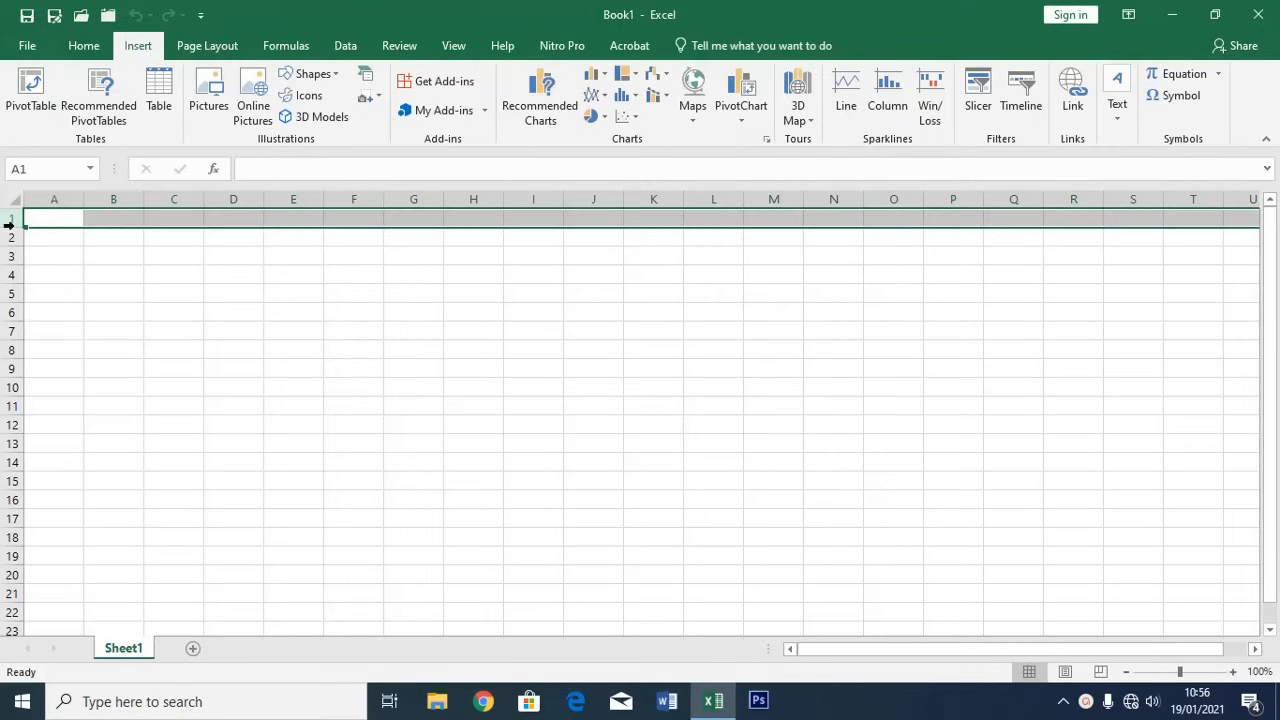
# Enter the headers Jenis Kelamin, Alamat and Pendidikan across the header row
pyautogui.click(113, 199)
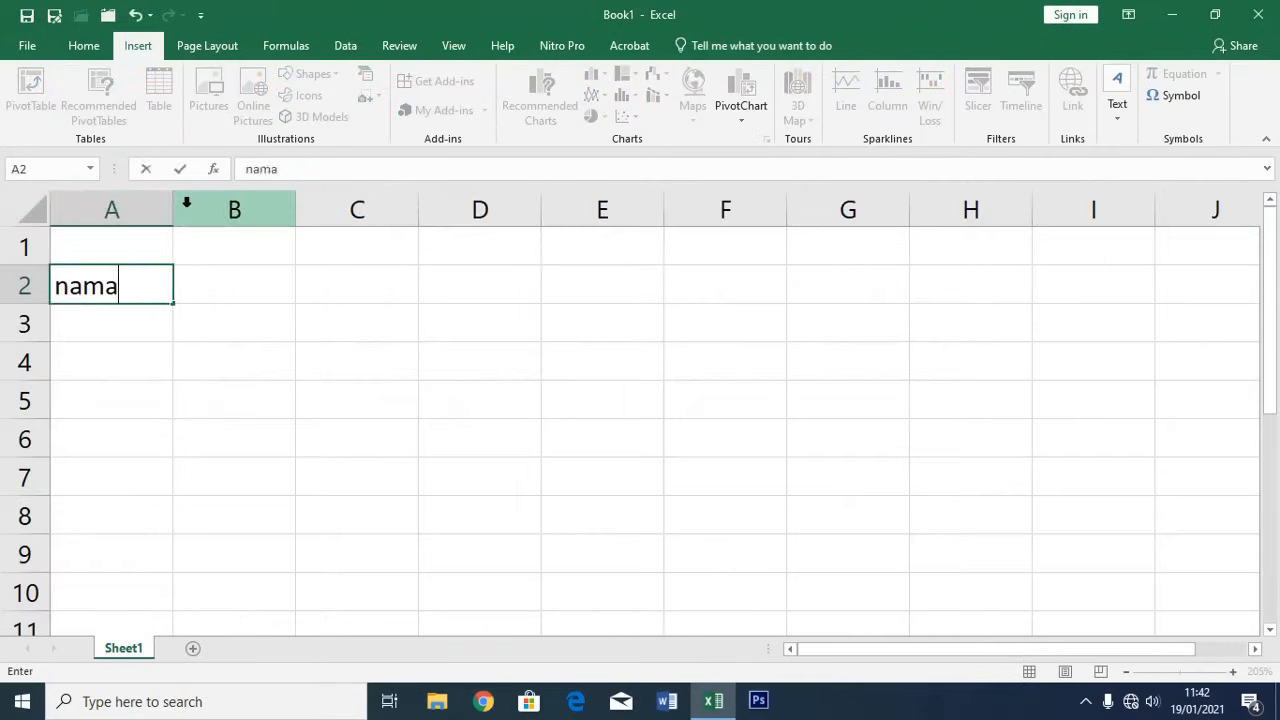
pyautogui.press('Tab')
pyautogui.write('Jenis Kelamin')
pyautogui.press('Tab')
pyautogui.write('Alamat')
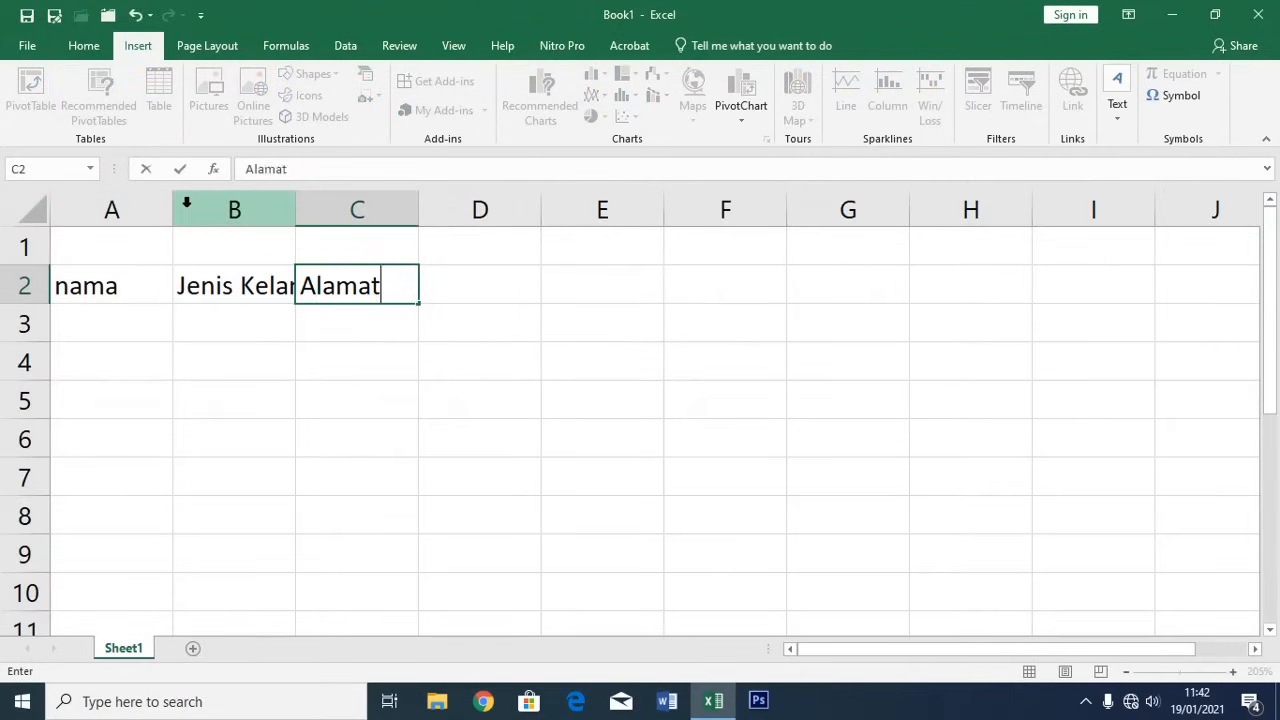
pyautogui.press('Tab')
pyautogui.write('PEndidikan')
pyautogui.press('Return')
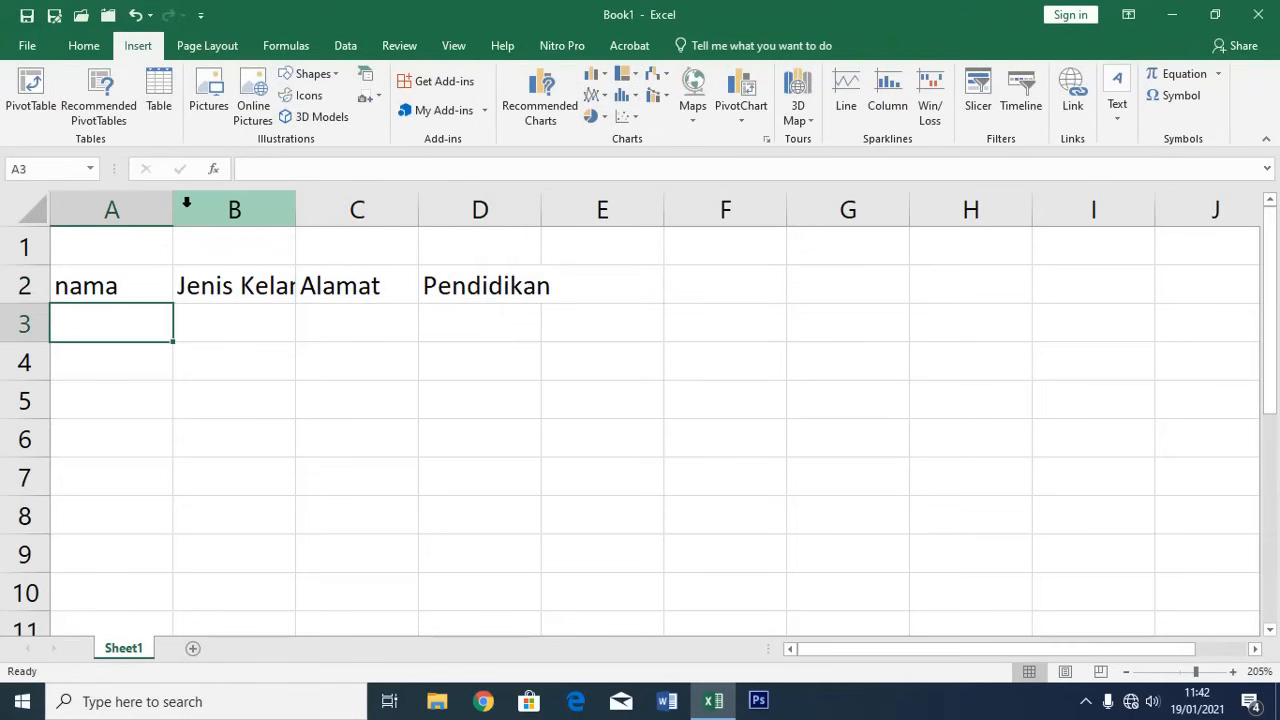
# Insert a blank column A with Alt+I+C and add the headers No and Nama
pyautogui.hotkey('alt', 'i')
pyautogui.press('c')
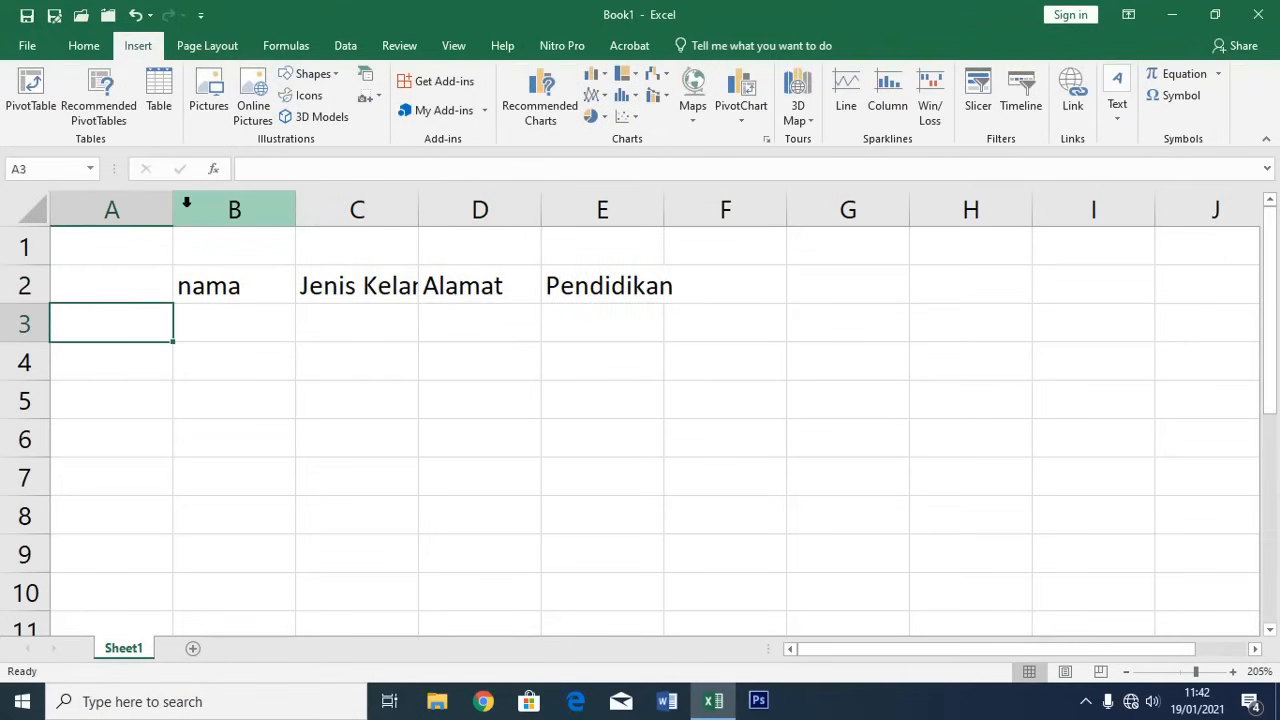
pyautogui.press('Up')
pyautogui.write('No')
pyautogui.press('Tab')
pyautogui.write('Nama')
pyautogui.press('Return')
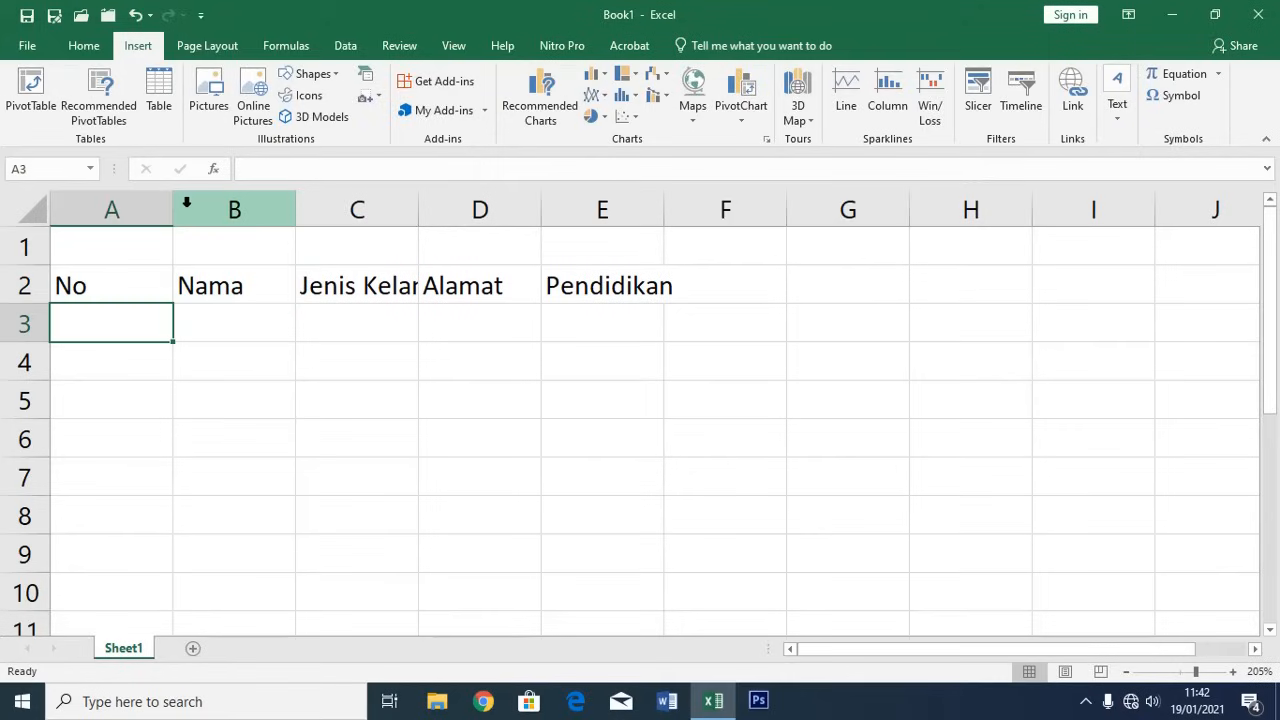
# Number the rows 1, 2 and 3 under No
pyautogui.write('1')
pyautogui.press('Return')
pyautogui.write('2')
pyautogui.press('Return')
pyautogui.write('3')
pyautogui.press('Up')
pyautogui.press('Up')
# Enter three employee names down the Nama column
pyautogui.press('Right')
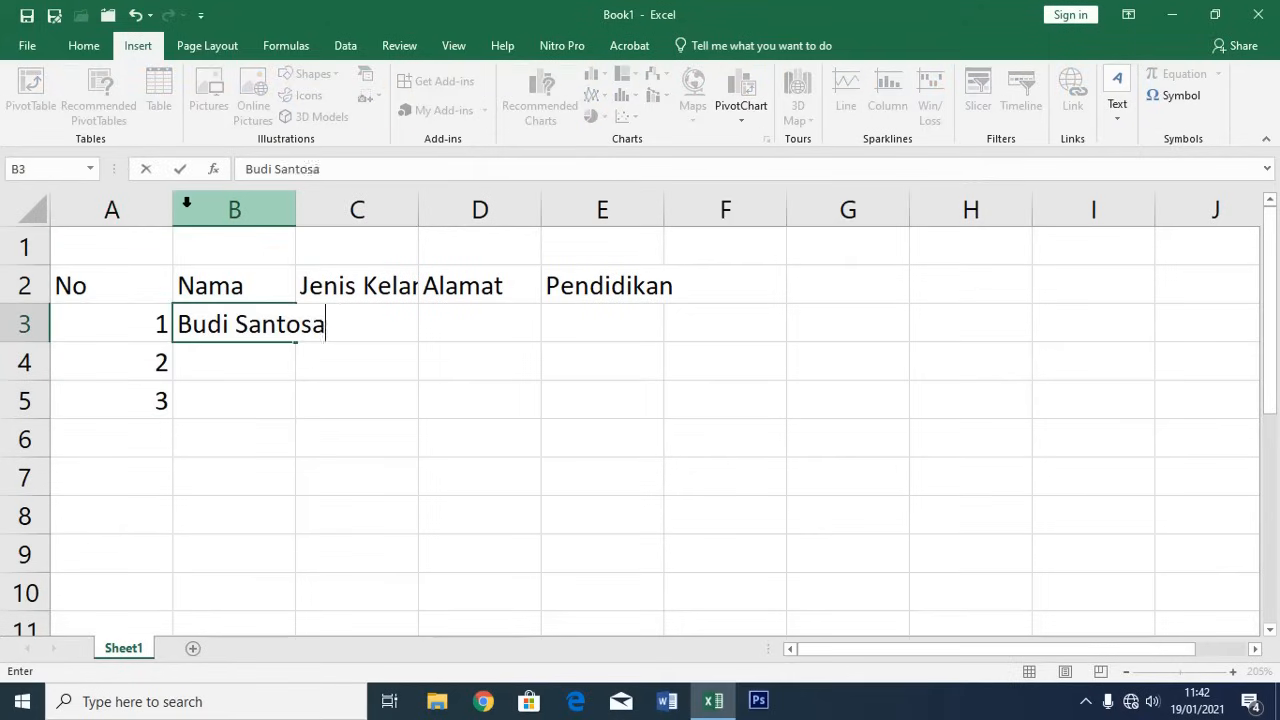
pyautogui.press('Return')
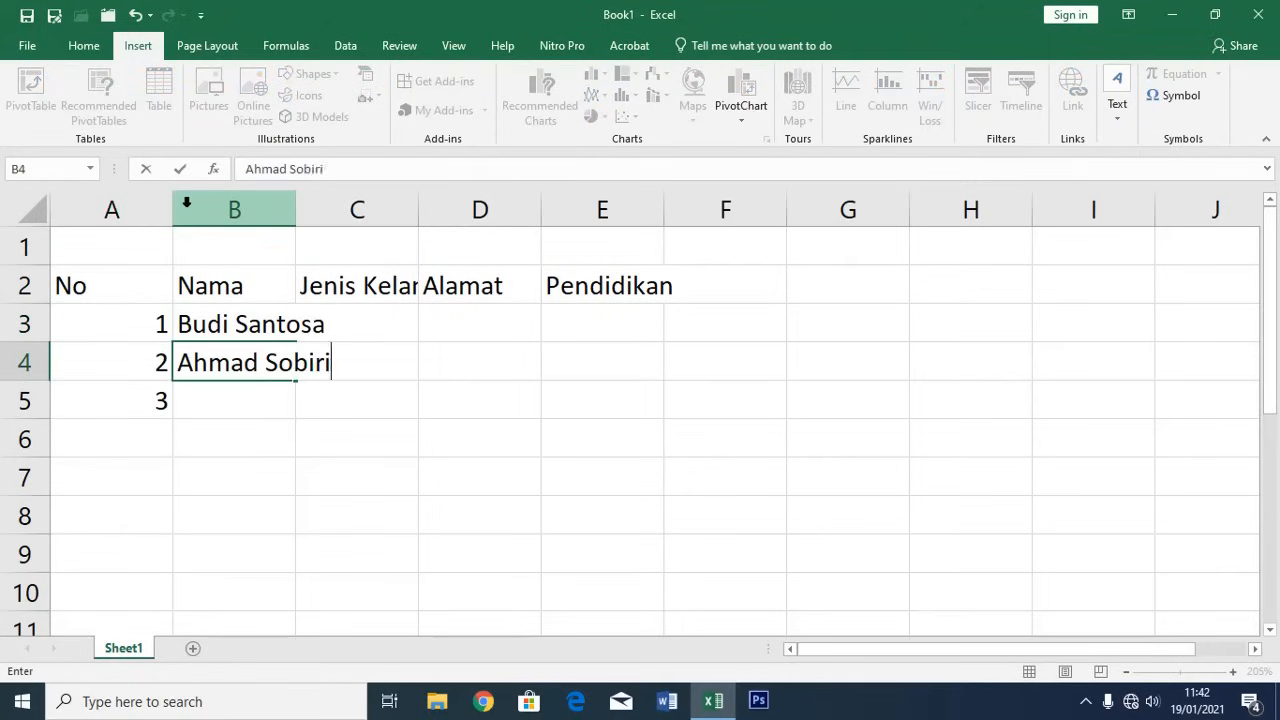
pyautogui.press('Return')
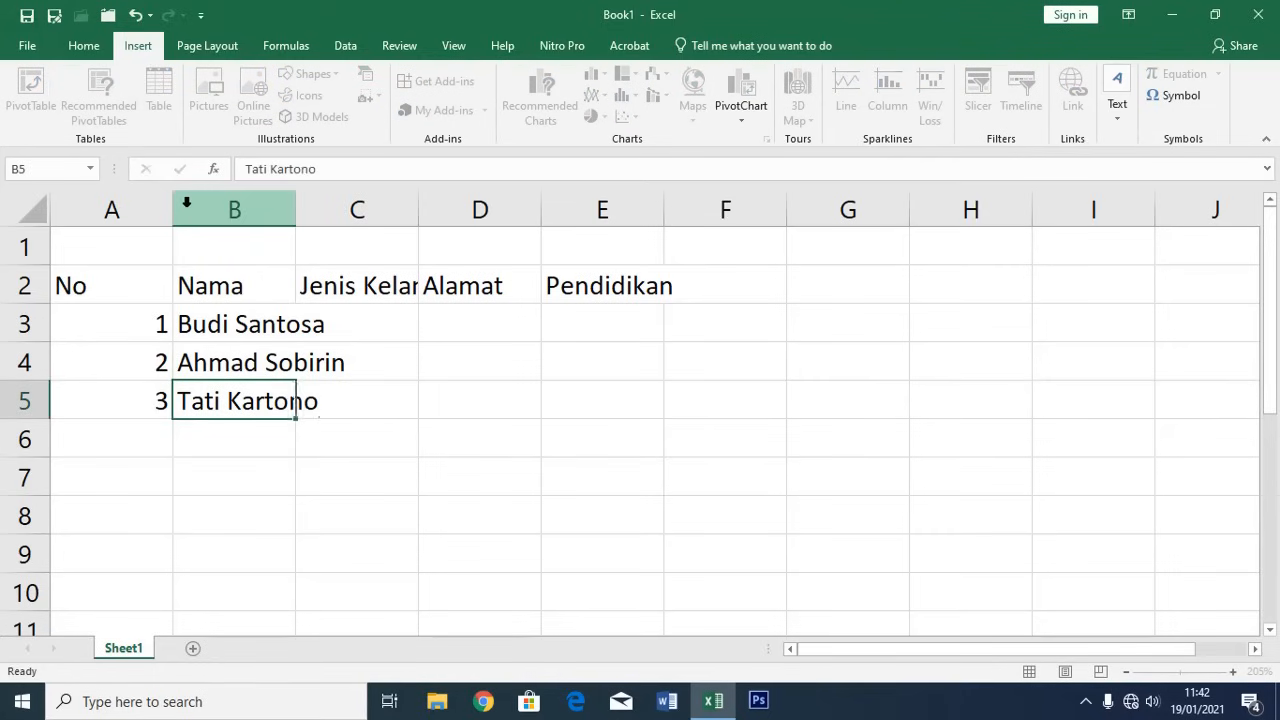
pyautogui.press('Up')
pyautogui.press('Up')
pyautogui.press('Right')
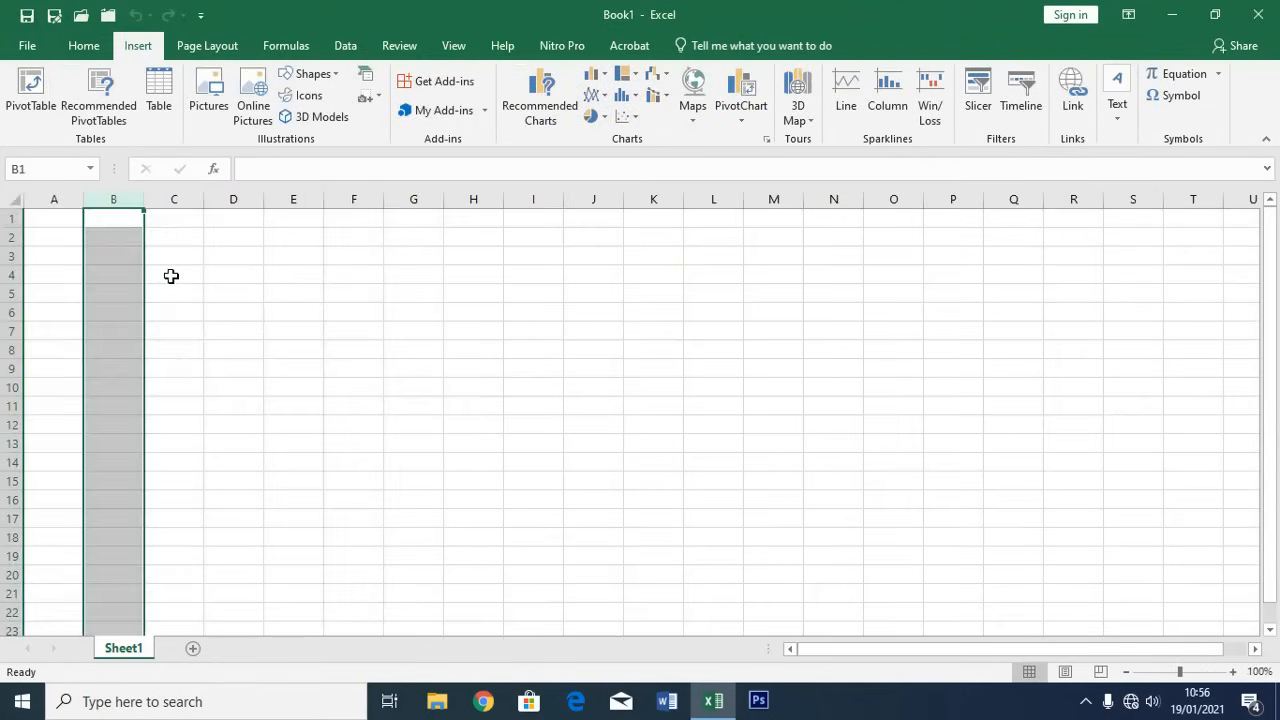
pyautogui.click(171, 276)
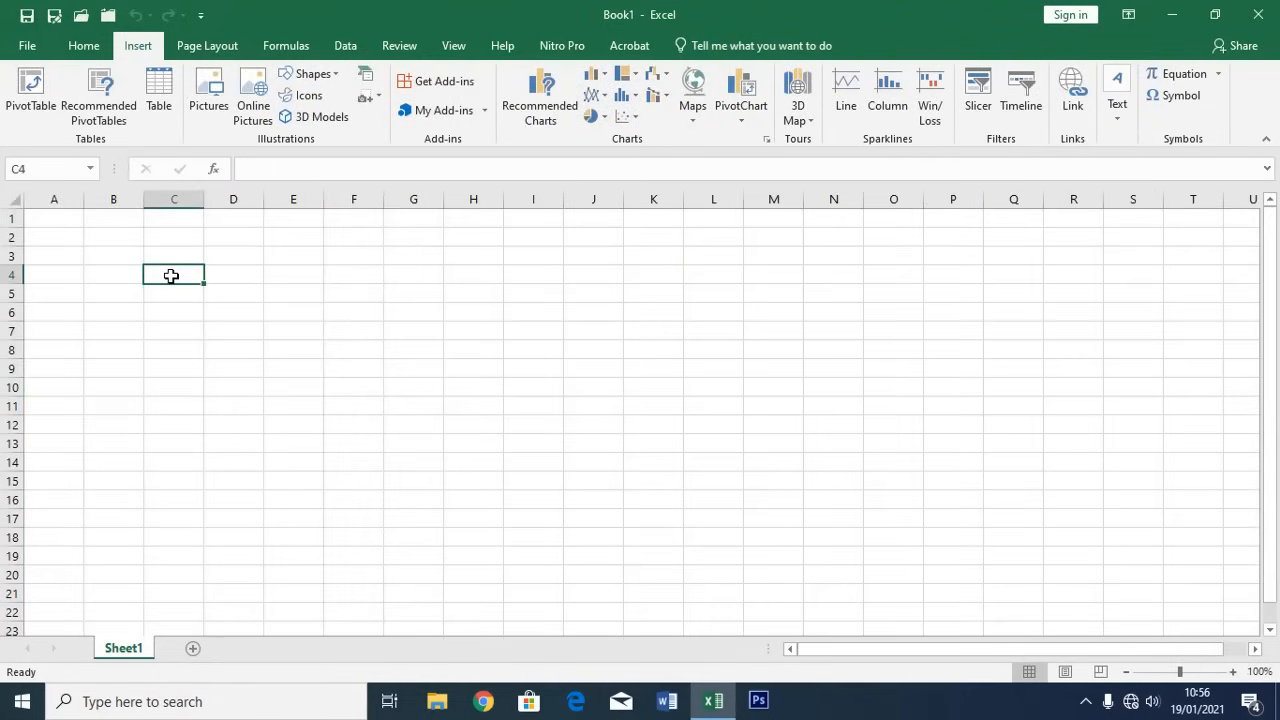
# Enter the heading angka with 1500000 below it in column A
pyautogui.write('ngla')
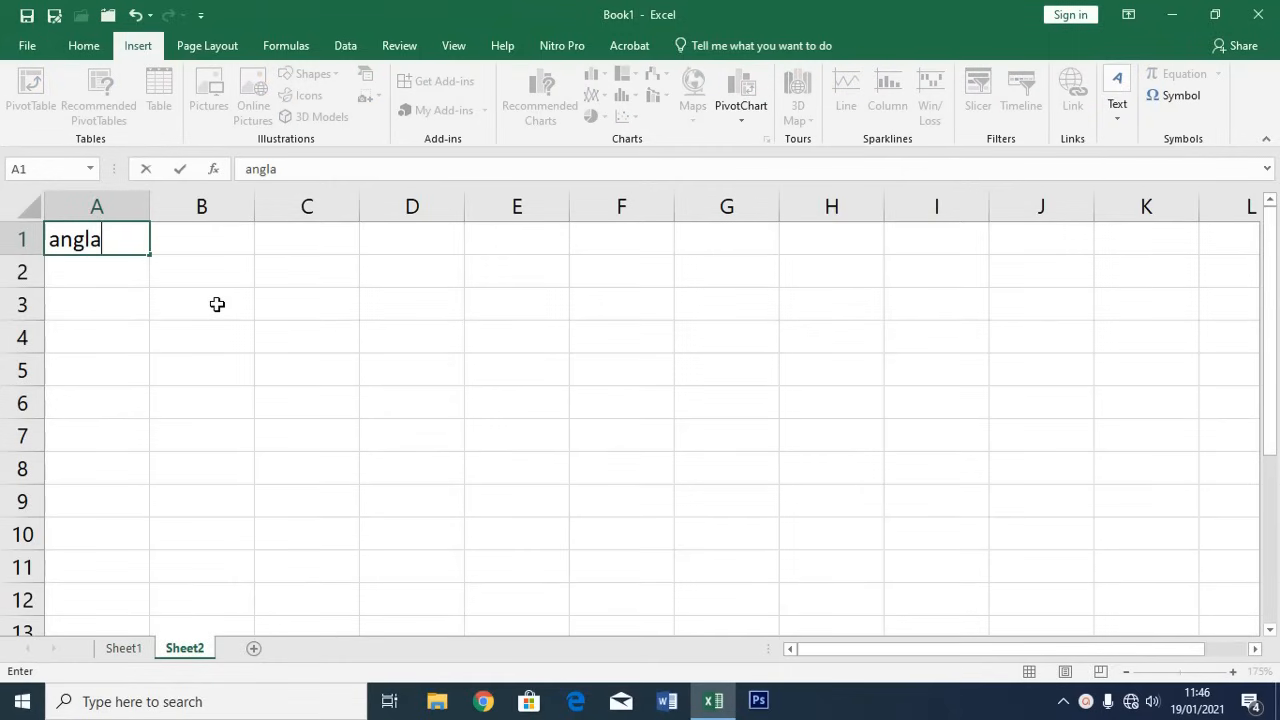
pyautogui.press('BackSpace')
pyautogui.press('BackSpace')
pyautogui.write('ka')
pyautogui.press('Return')
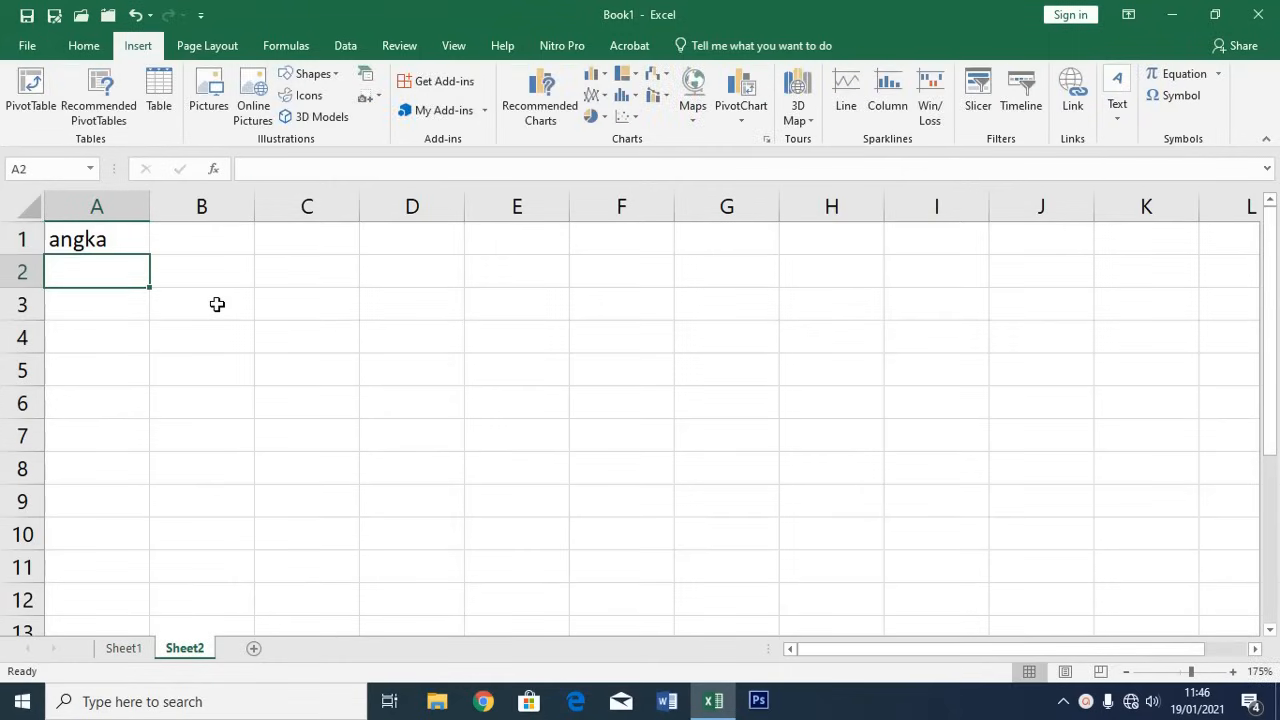
pyautogui.write('1500000')
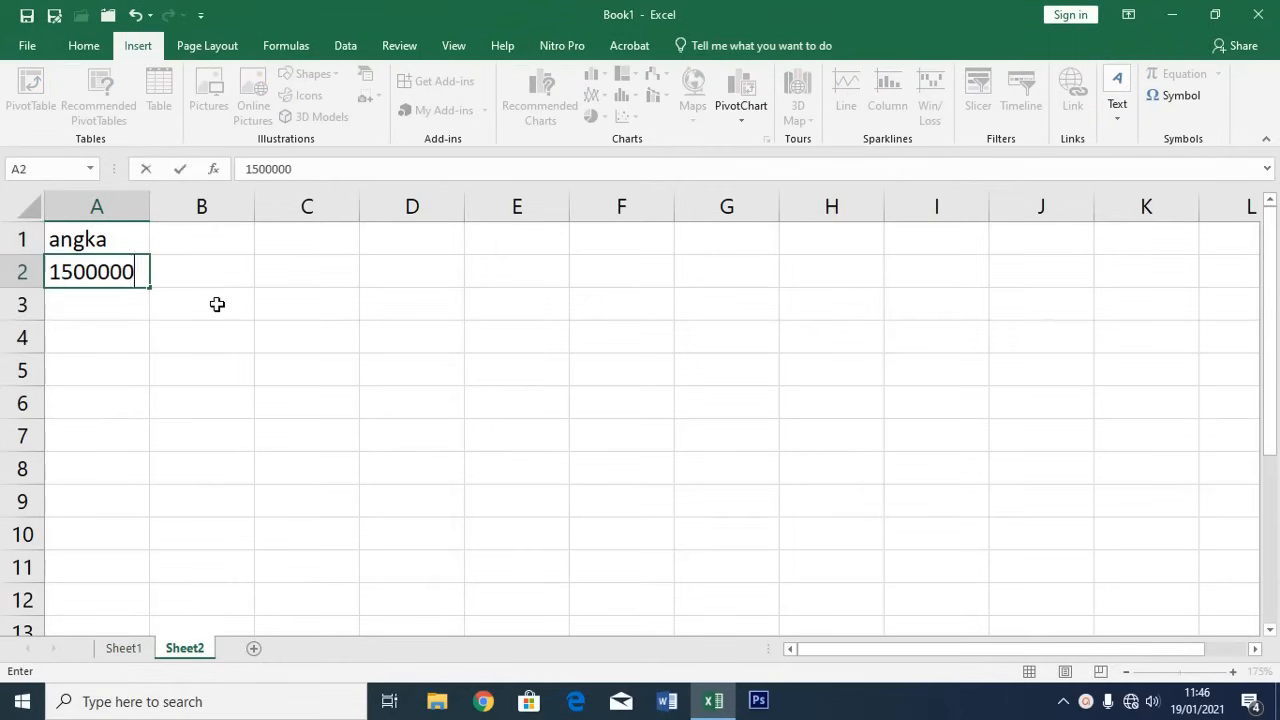
pyautogui.press('Return')
pyautogui.press('Up')
pyautogui.press('Up')
# Add the heading tanggal with the date 14-1-2021 beneath it
pyautogui.press('Right')
pyautogui.write('tanggal')
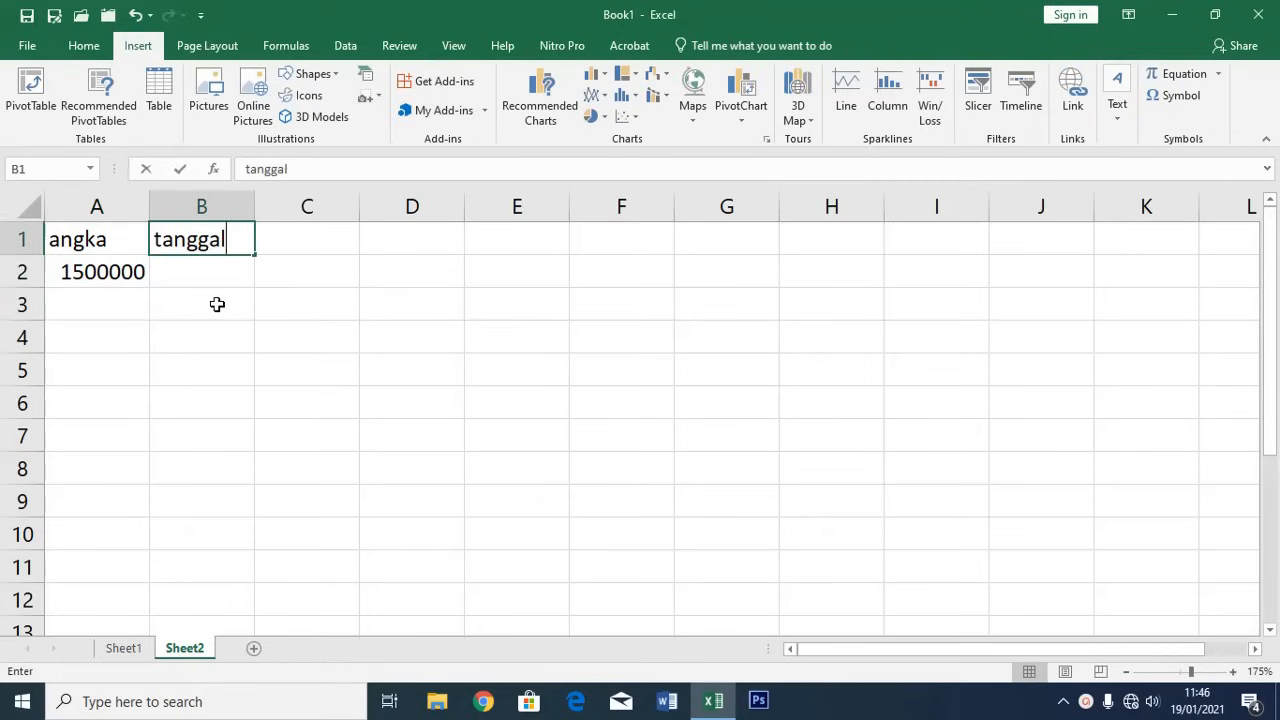
pyautogui.press('Return')
pyautogui.write('14-')
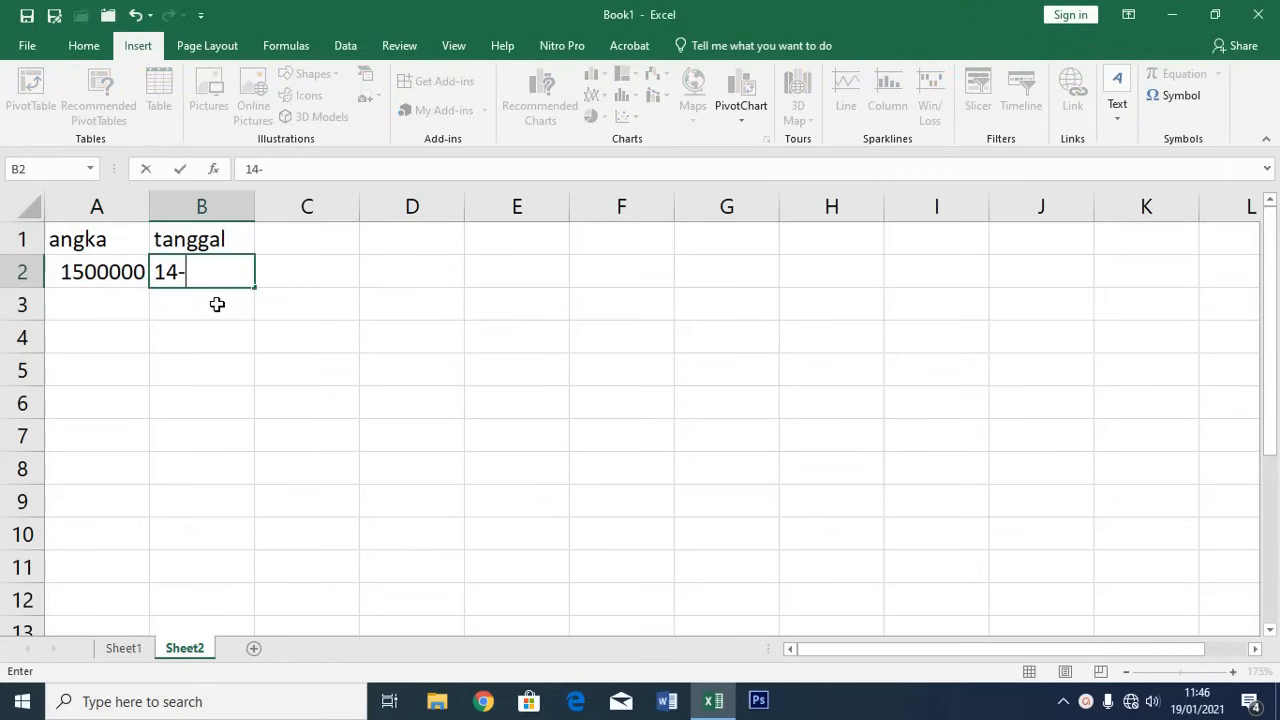
pyautogui.write('1-2021')
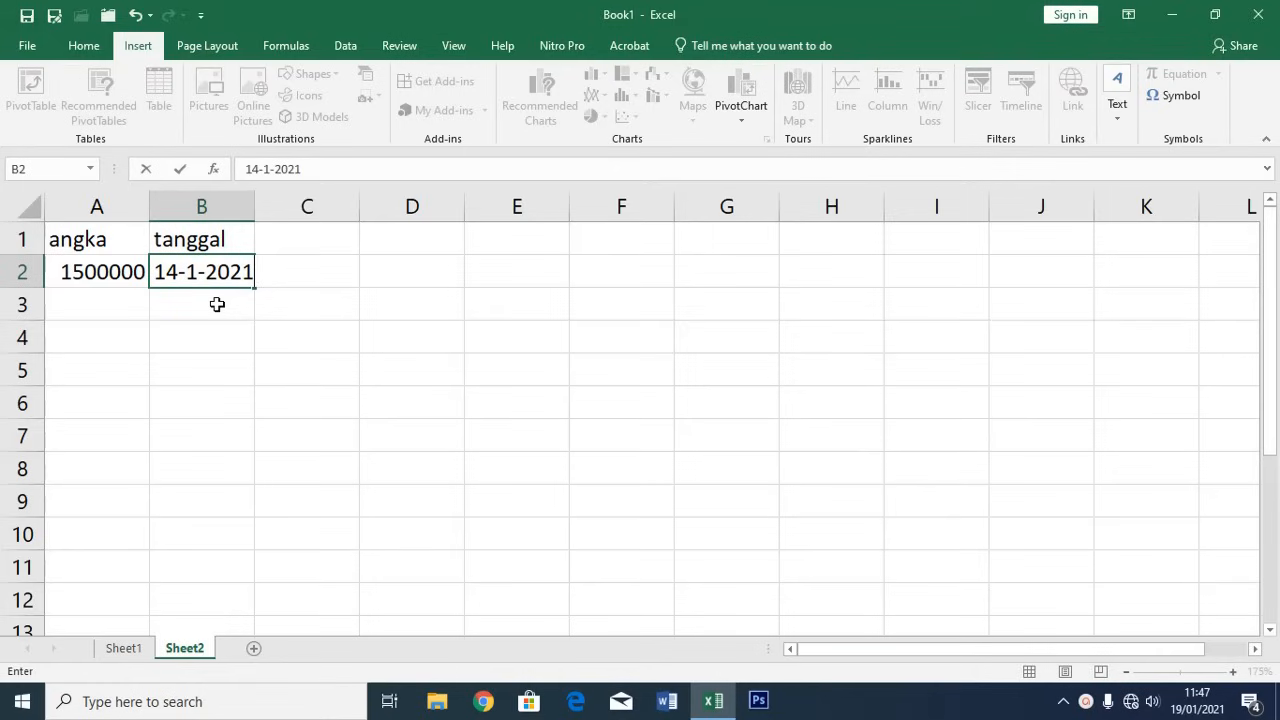
pyautogui.hotkey('ctrl', 'Return')
# Add a Nama heading and type an employee name under it
pyautogui.press('Up')
pyautogui.press('Right')
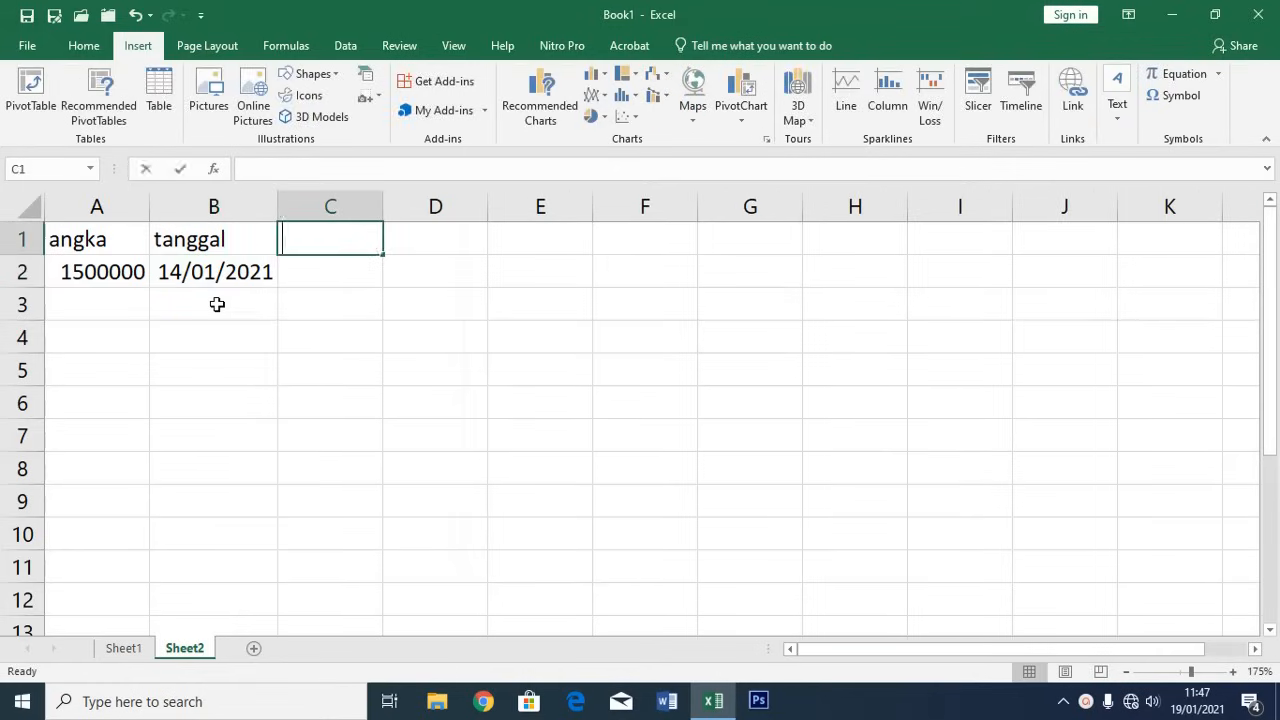
pyautogui.write('Nama')
pyautogui.press('Return')
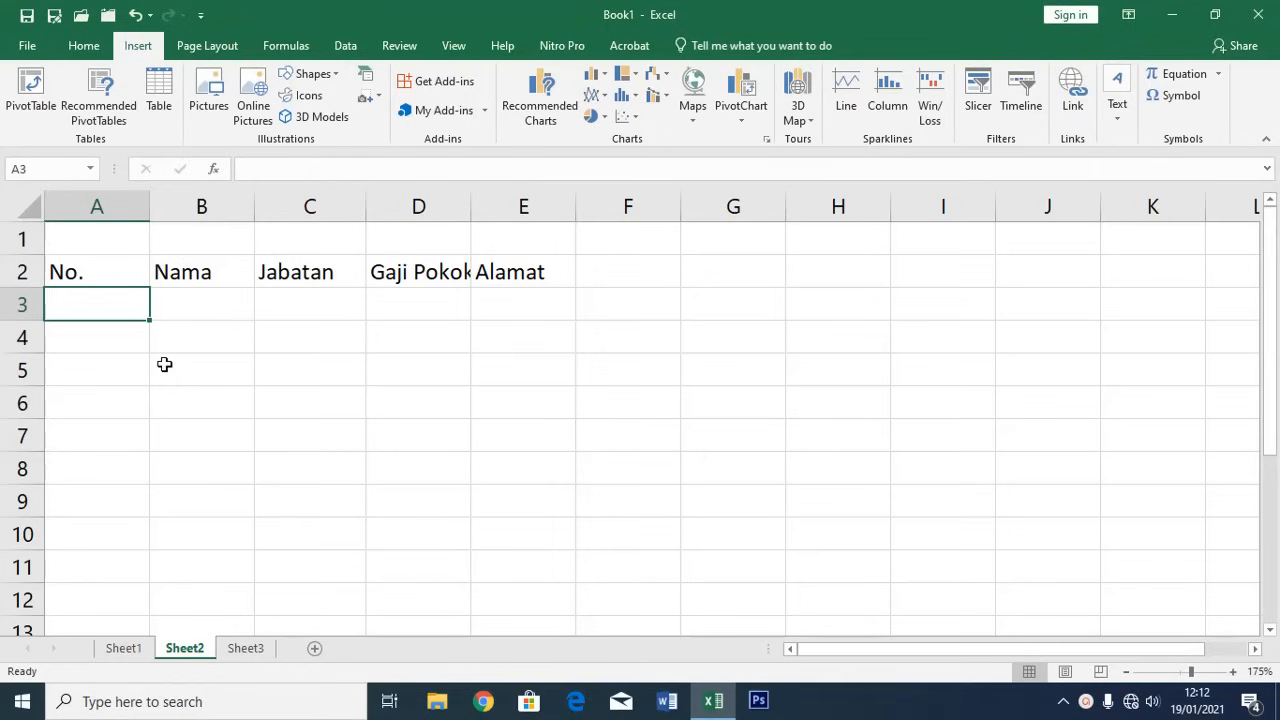
# Number the rows 1, 2 and 3 in A3:A5 under No
pyautogui.write('1')
pyautogui.press('Return')
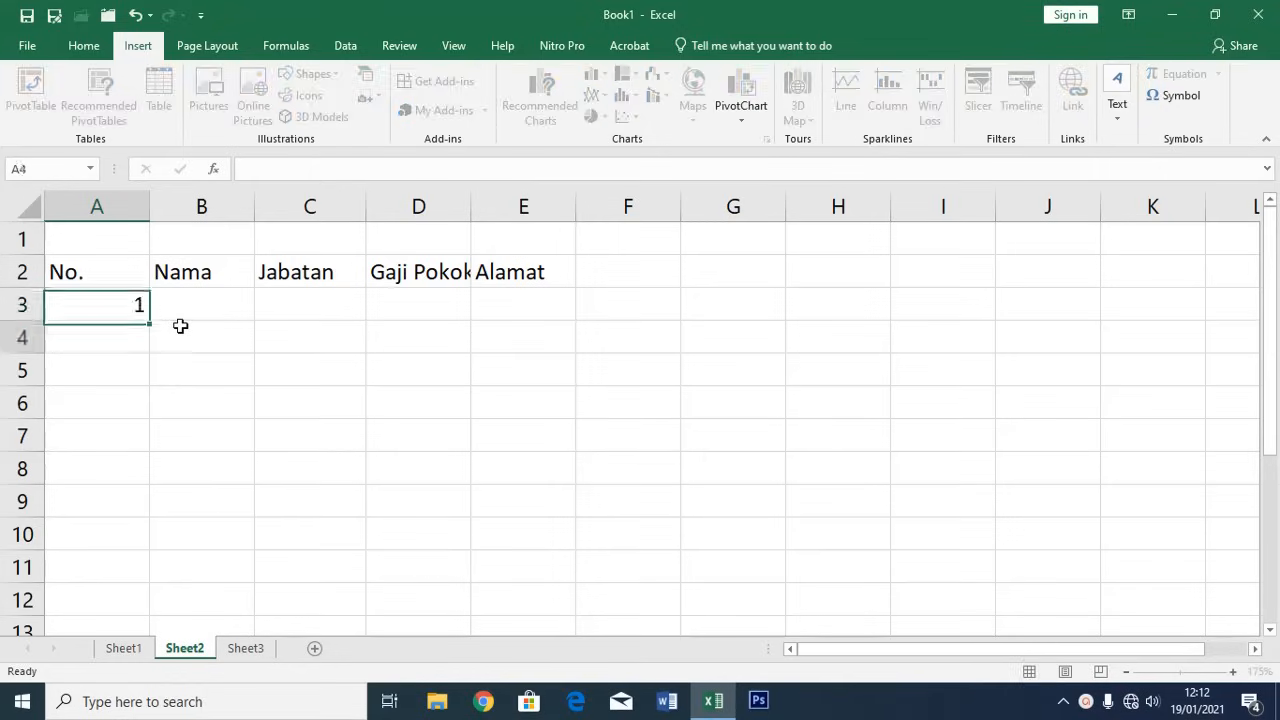
pyautogui.write('2')
pyautogui.press('Return')
pyautogui.write('3')
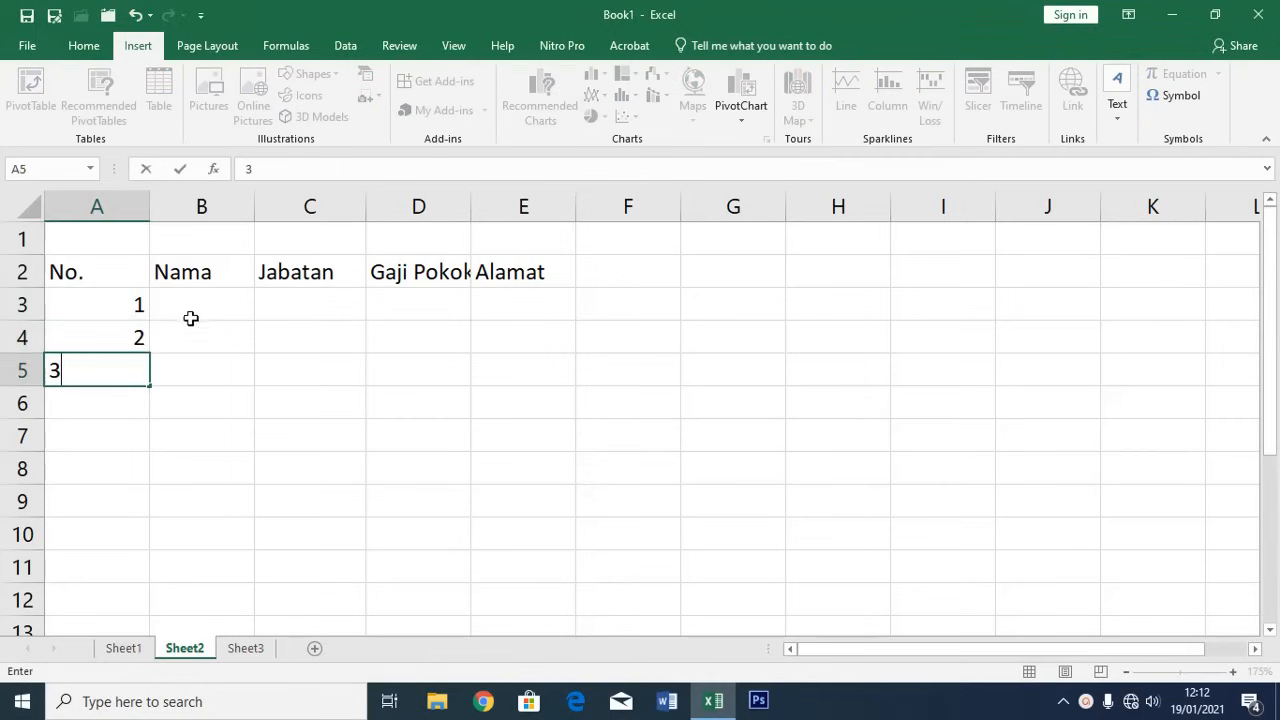
# Enter three employee names in B3:B5 under Nama
pyautogui.click(205, 304)
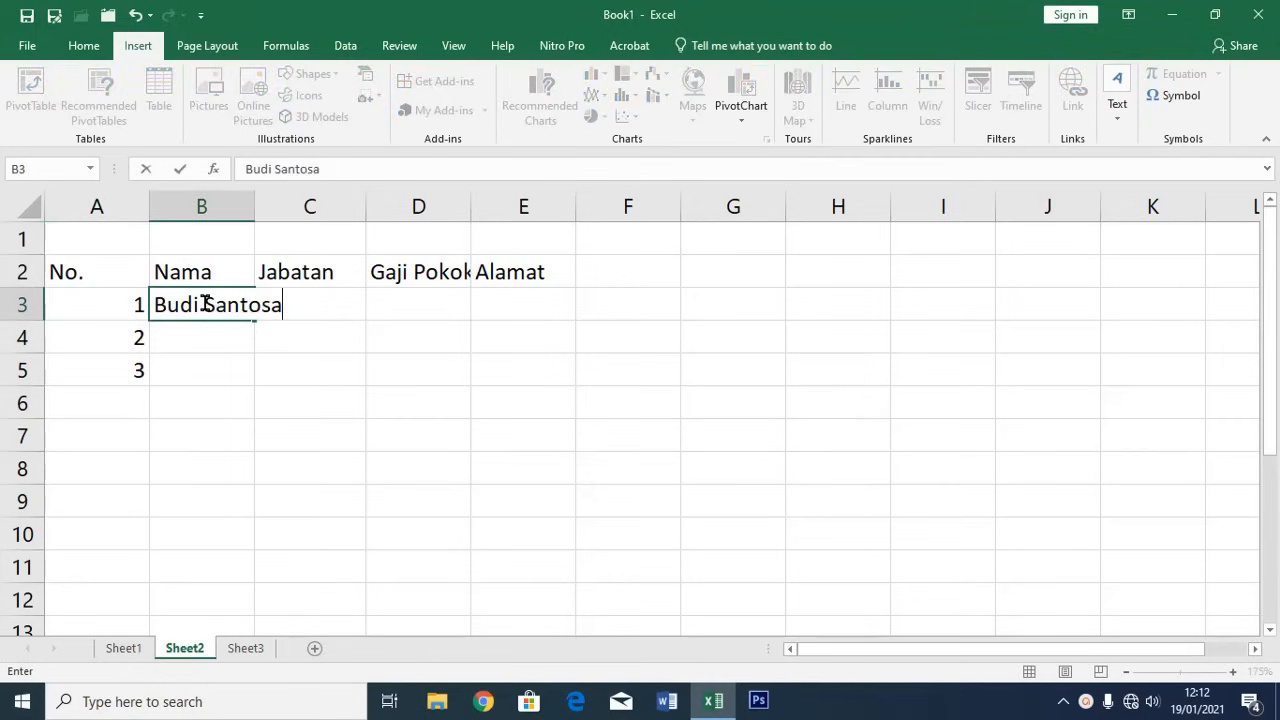
pyautogui.press('Return')
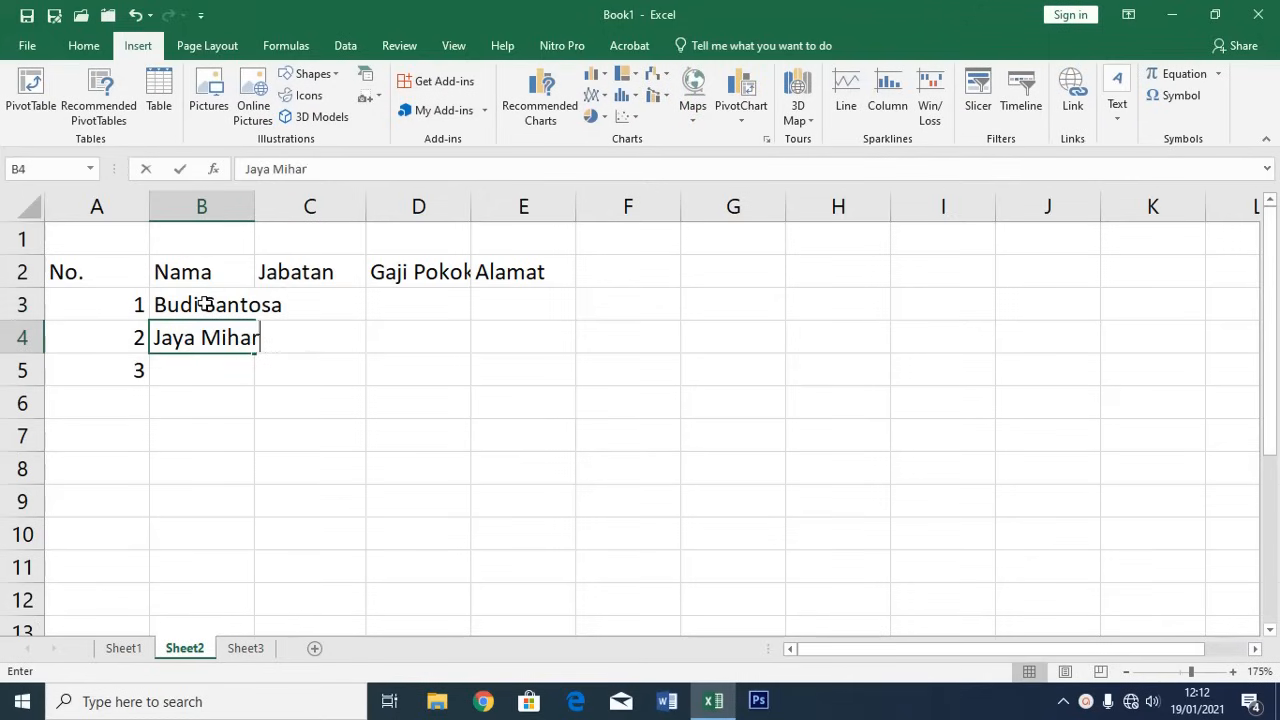
pyautogui.press('Return')
pyautogui.write('Mahira')
pyautogui.click(205, 304)
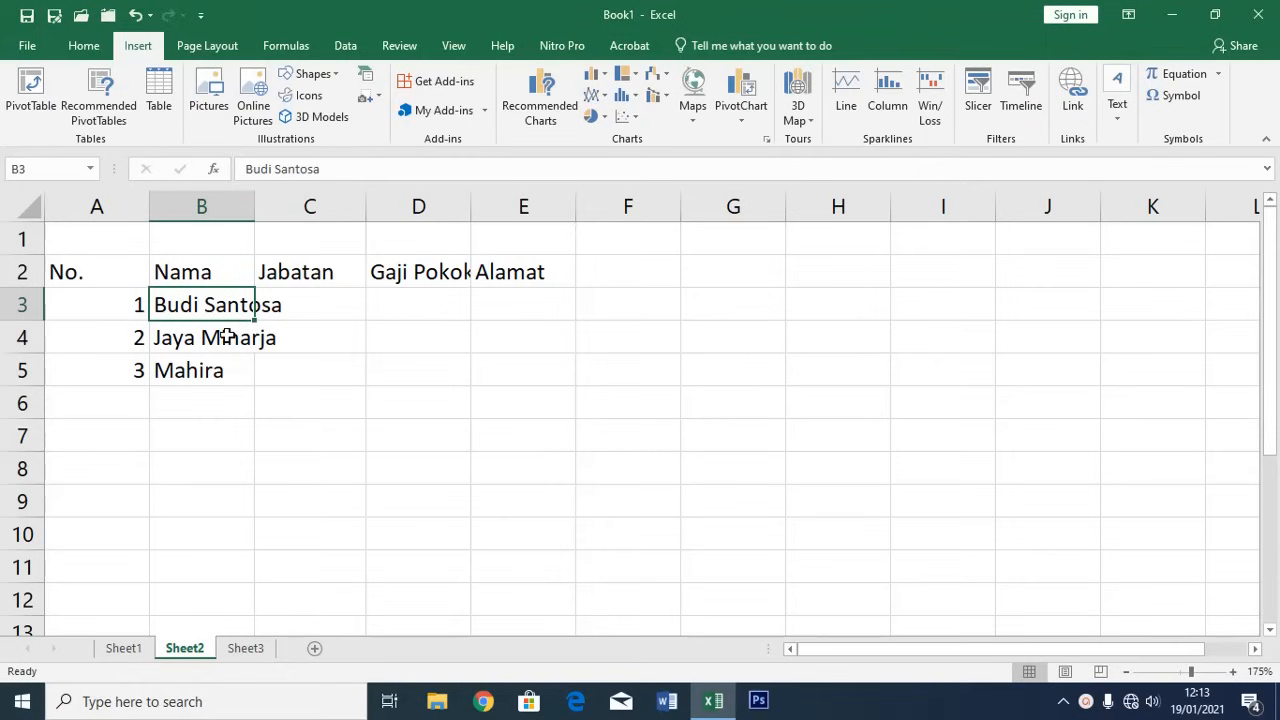
# Enter the positions Direktur, Ketua and Wakil in C3:C5 under Jabatan
pyautogui.click(203, 206)
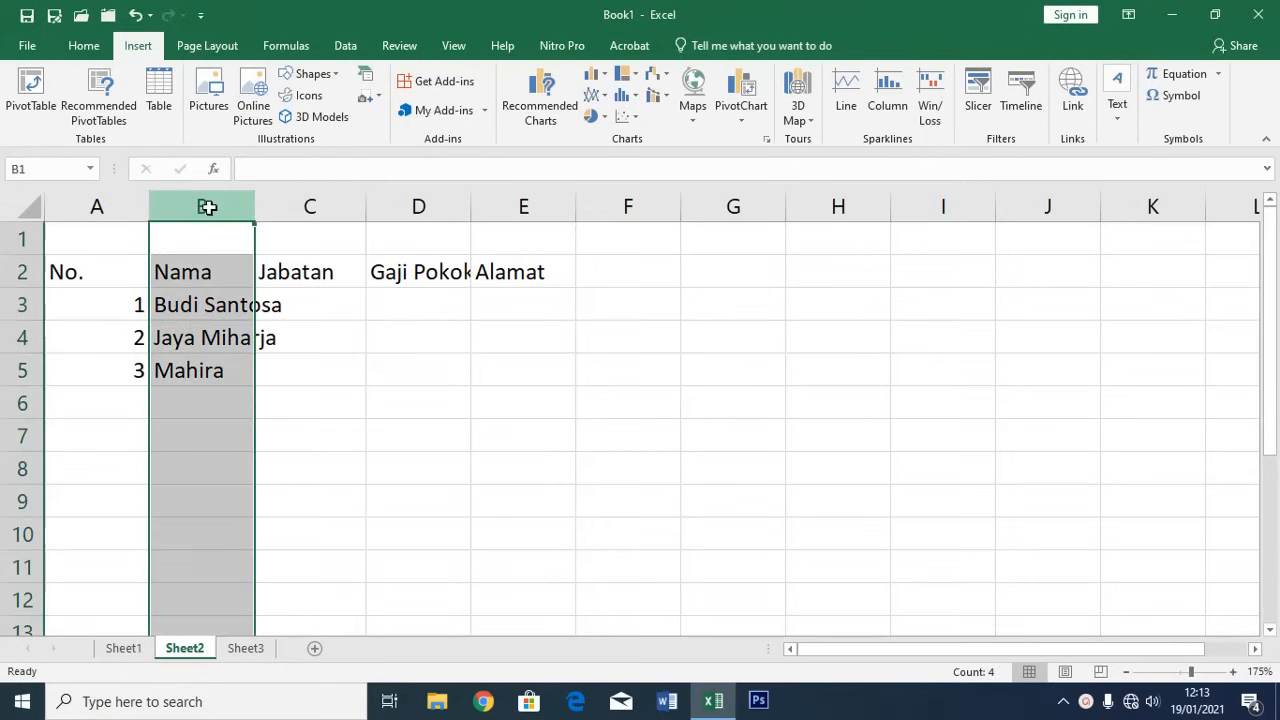
pyautogui.moveTo(315, 308)
pyautogui.mouseDown()
pyautogui.moveTo(314, 320)
pyautogui.moveTo(314, 306)
pyautogui.mouseUp()
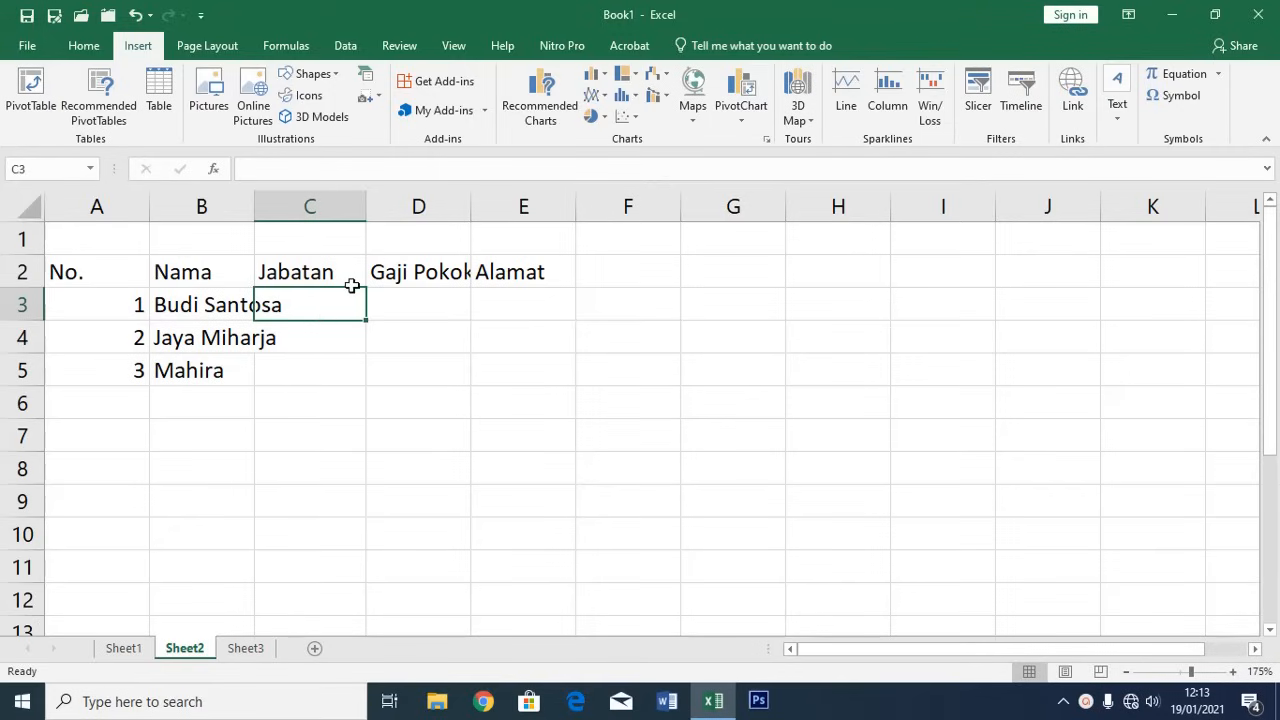
pyautogui.write('Direktur')
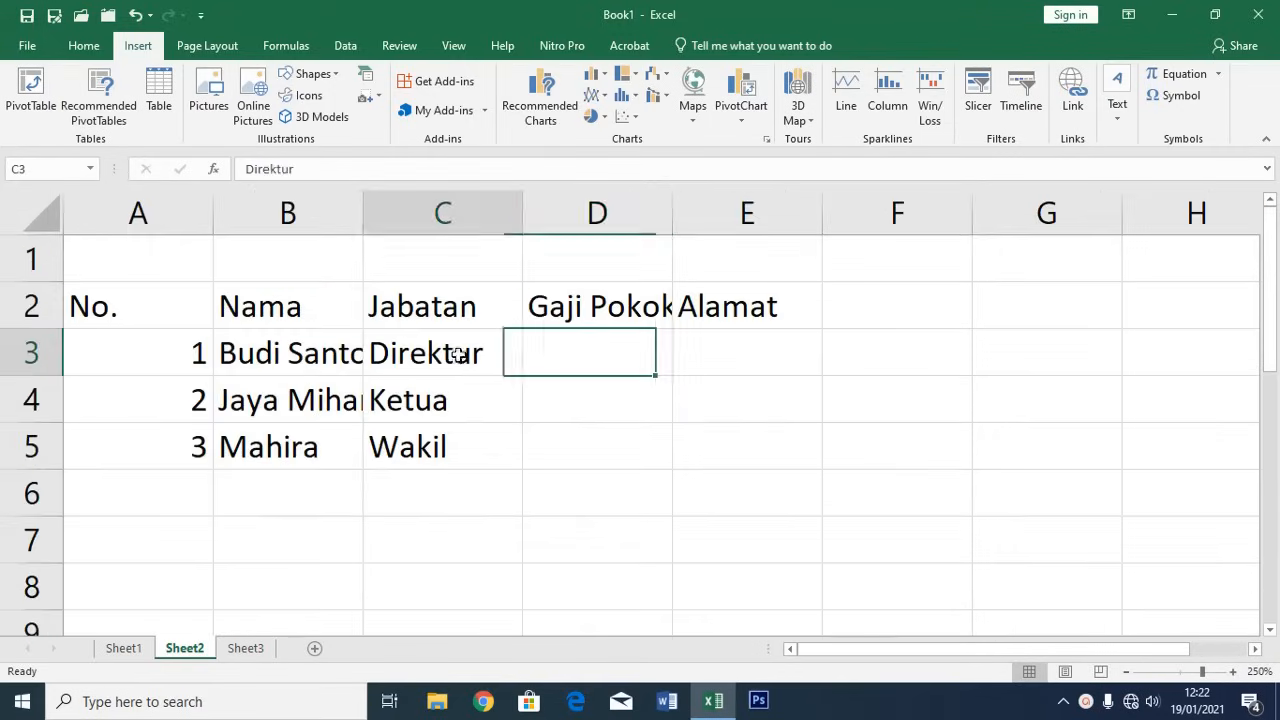
pyautogui.moveTo(423, 343); pyautogui.dragTo(466, 436)
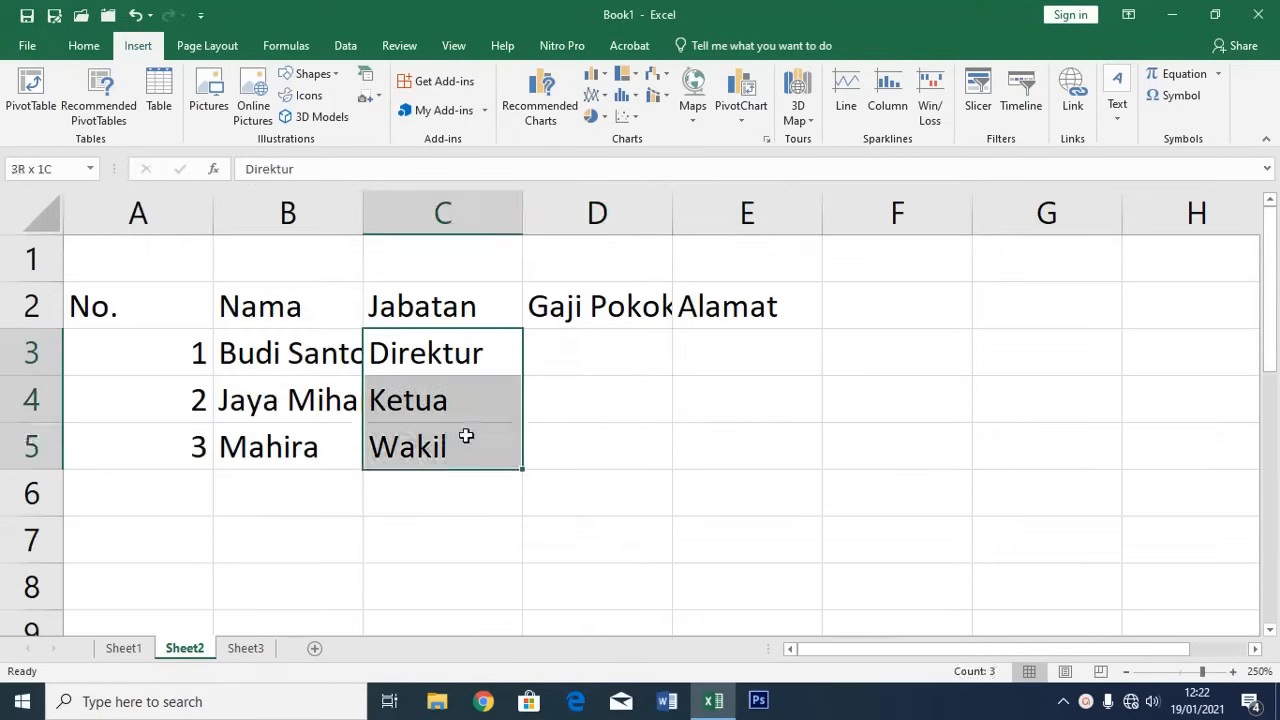
pyautogui.click(577, 353)
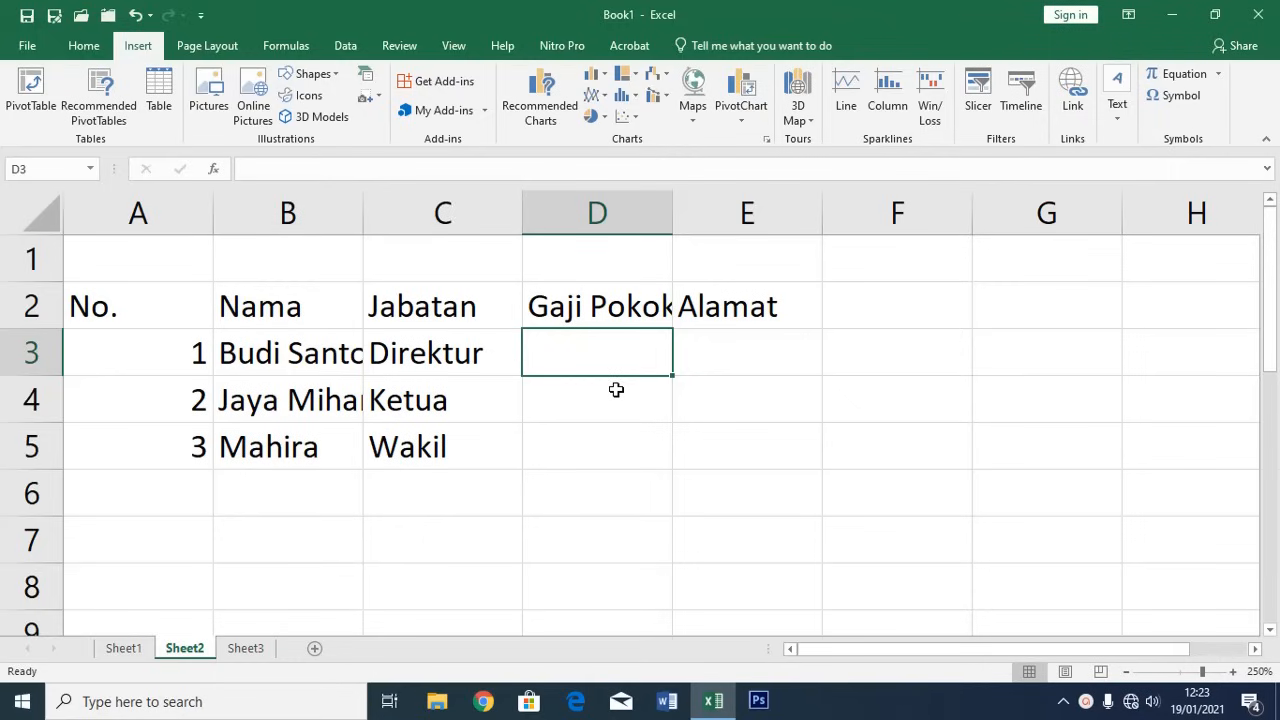
# Enter the salaries 5000000, 1500000 and 2750000 in D3:D5 under Gaji Pokok
pyautogui.write('500000')
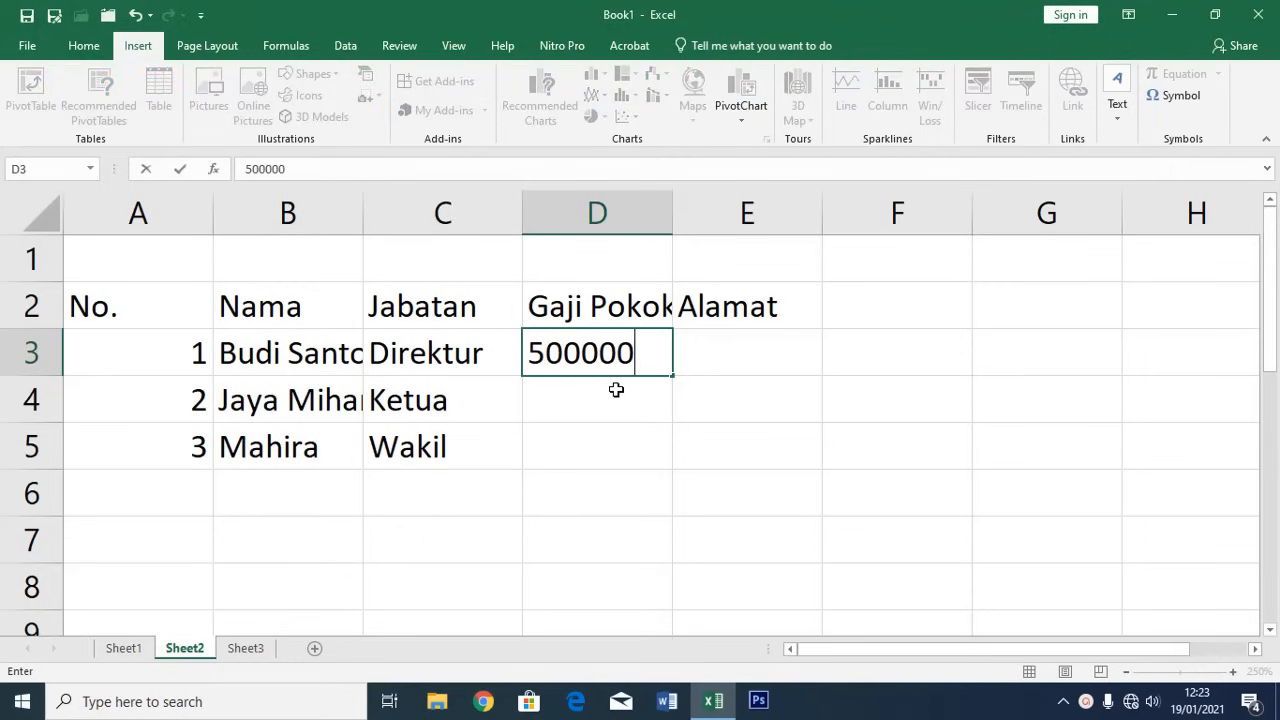
pyautogui.write('0')
pyautogui.press('Return')
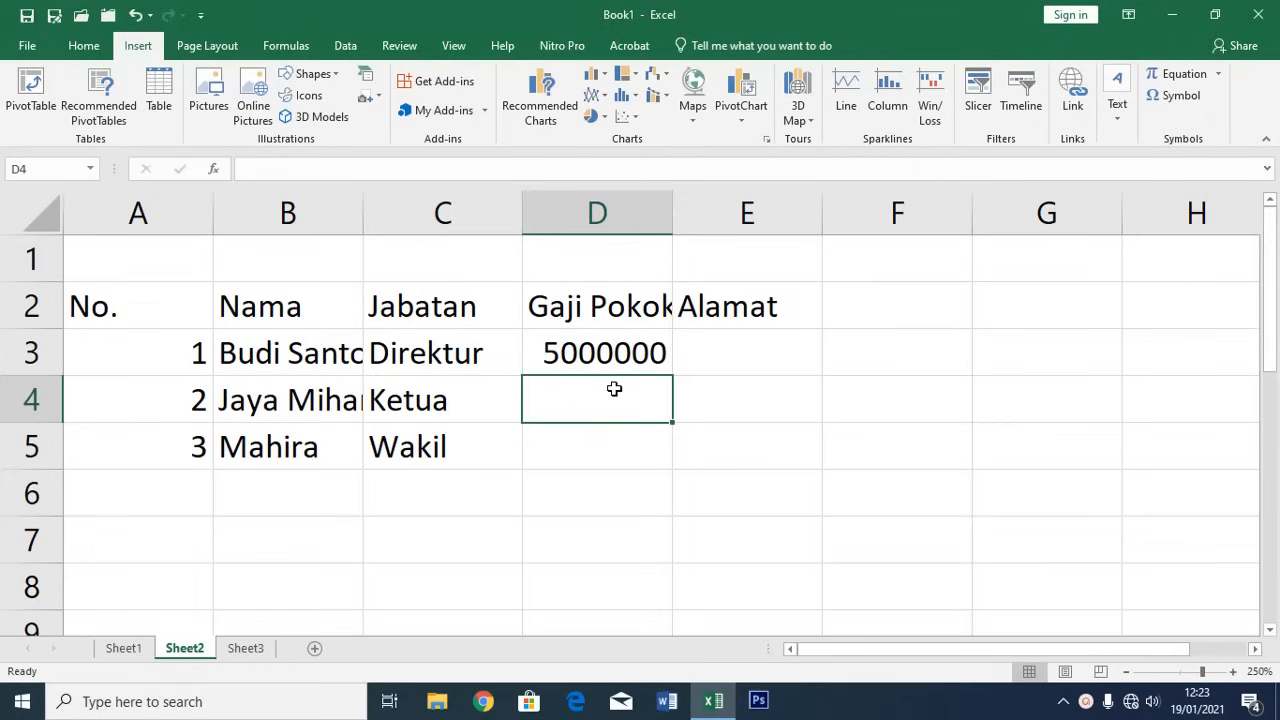
pyautogui.write('1500')
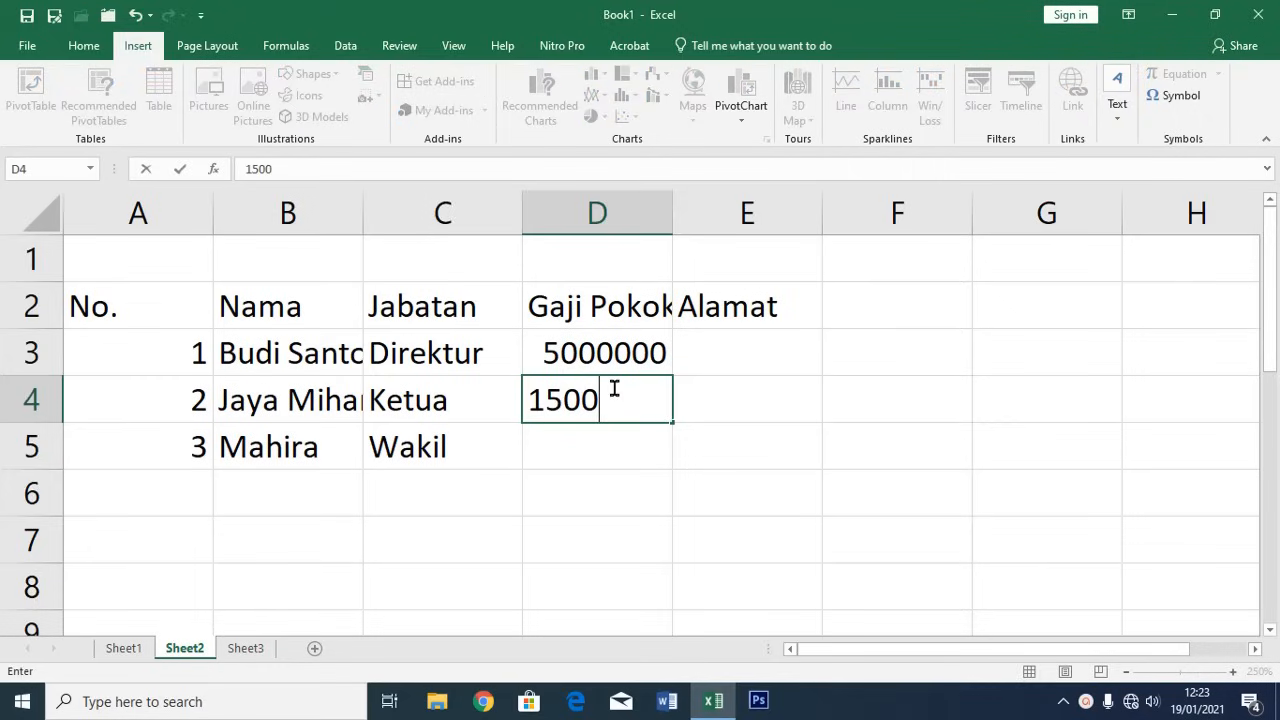
pyautogui.write('0000')
pyautogui.press('Return')
pyautogui.write('2')
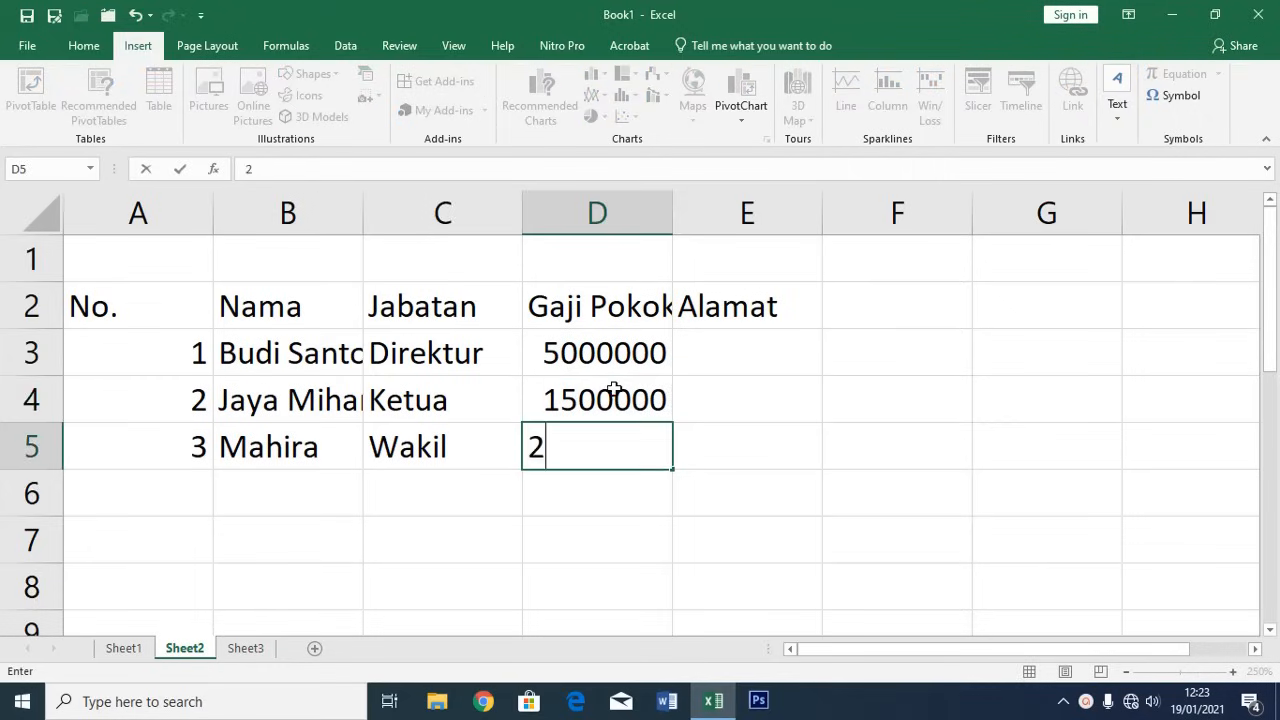
pyautogui.write('750000')
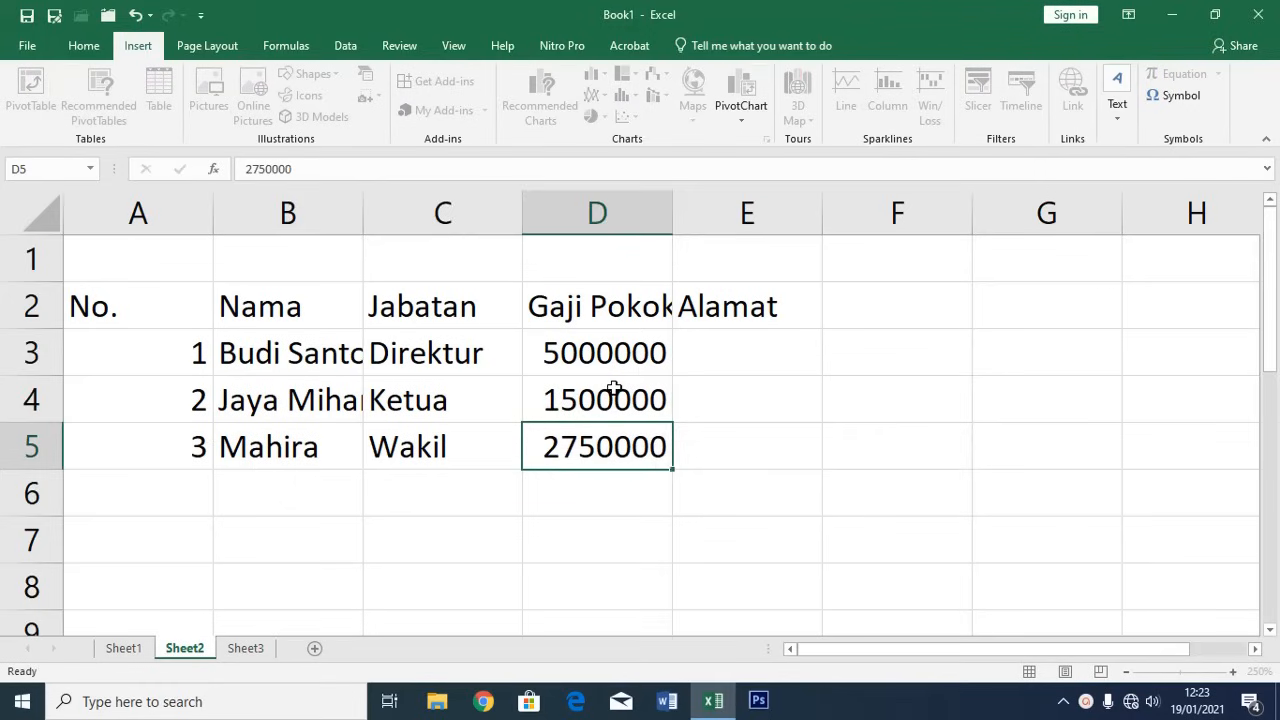
pyautogui.press('Return')
pyautogui.click(620, 357)
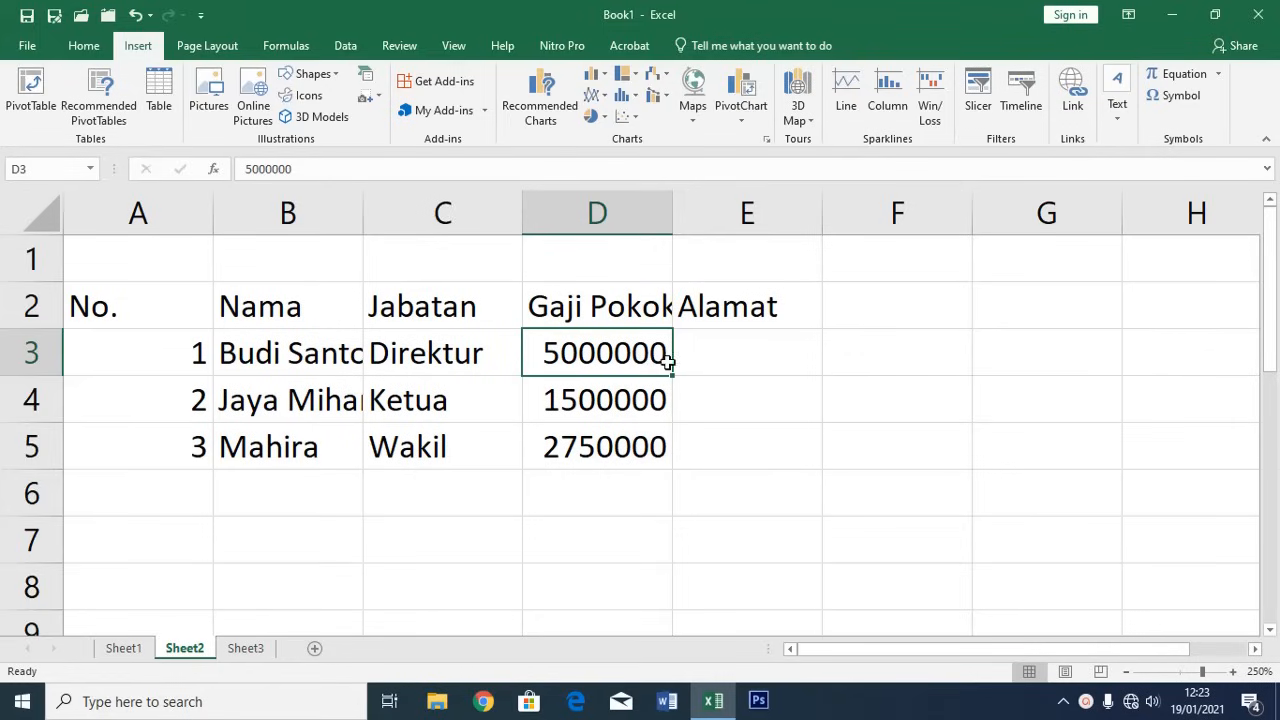
pyautogui.click(736, 354)
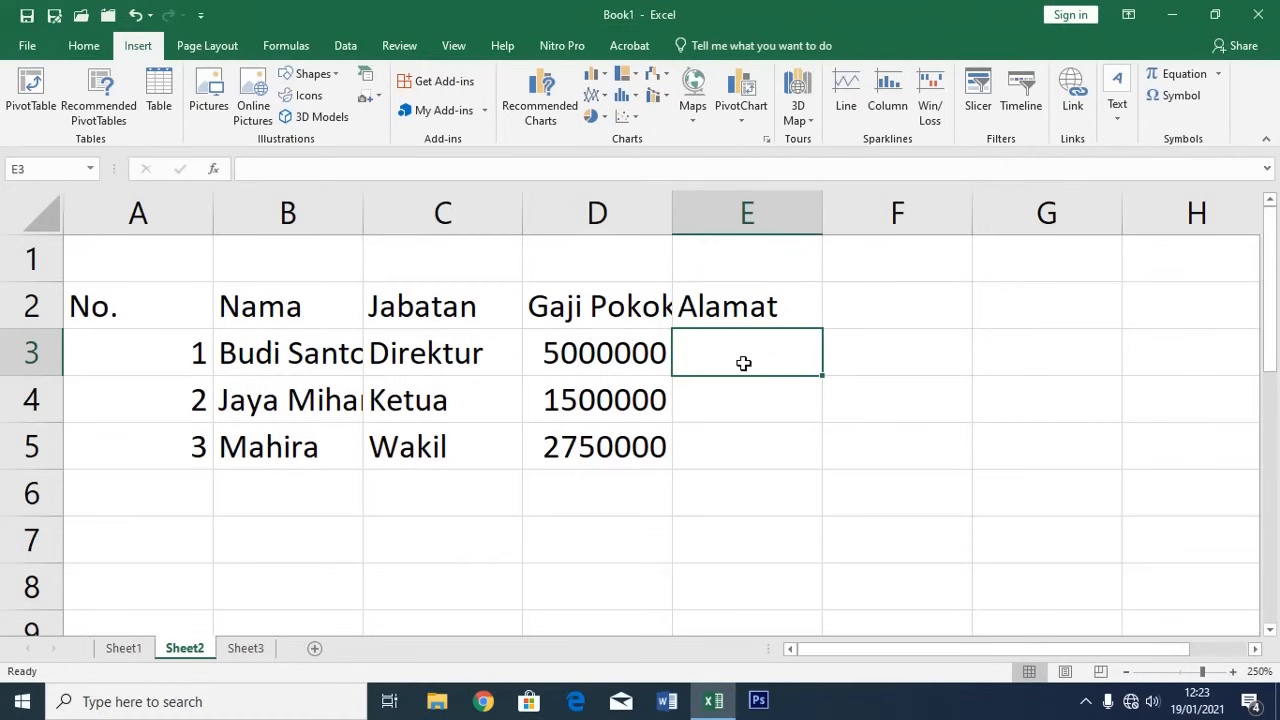
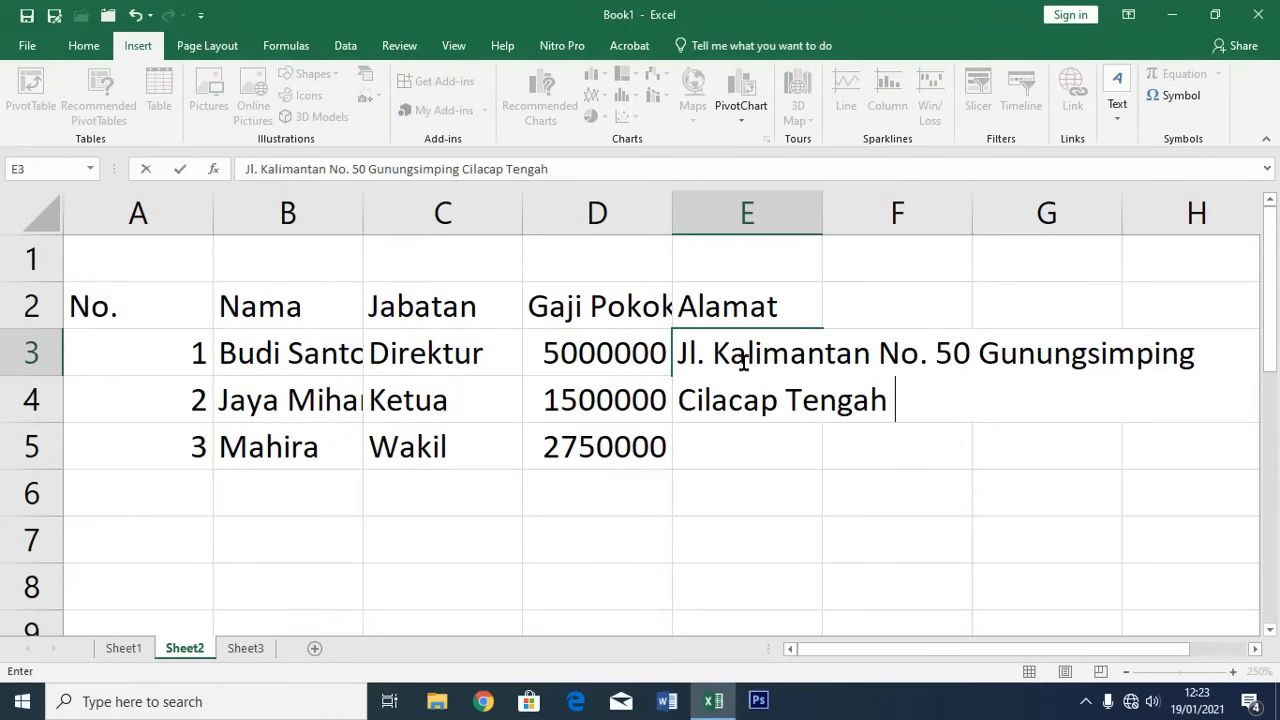
# Type the director's full home address into E3 under Alamat
pyautogui.press('Return')
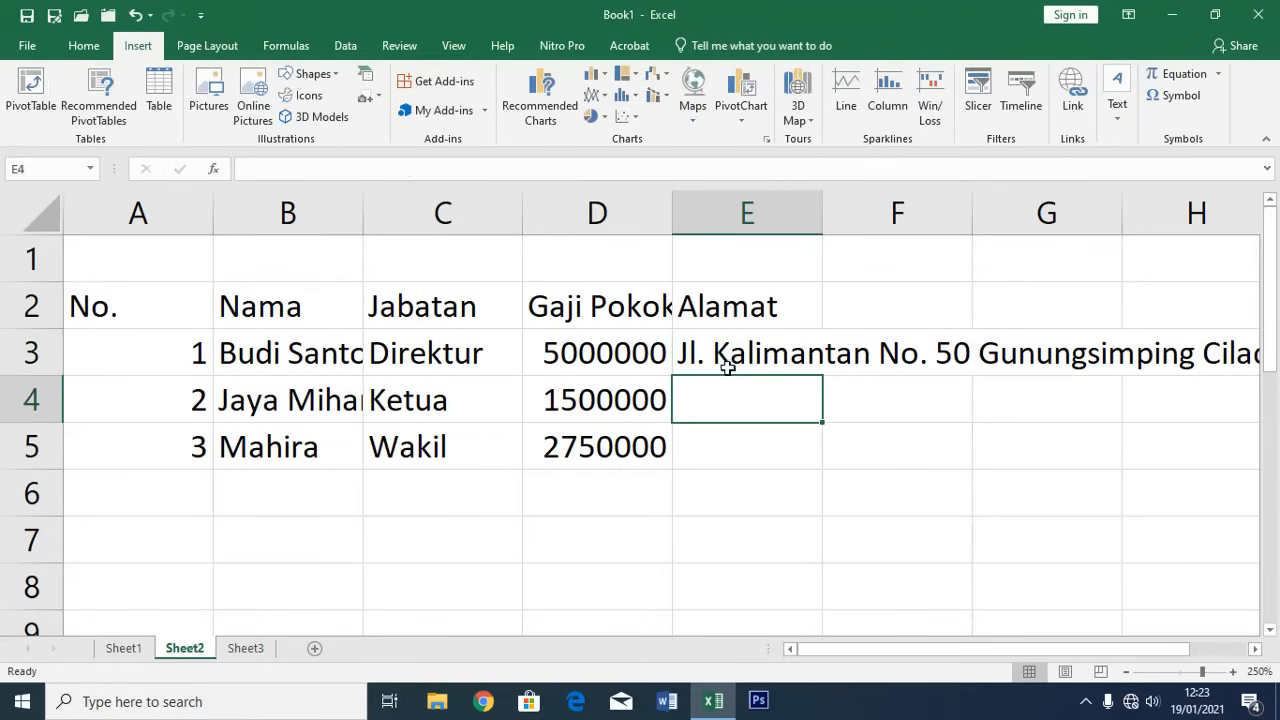
pyautogui.click(740, 358)
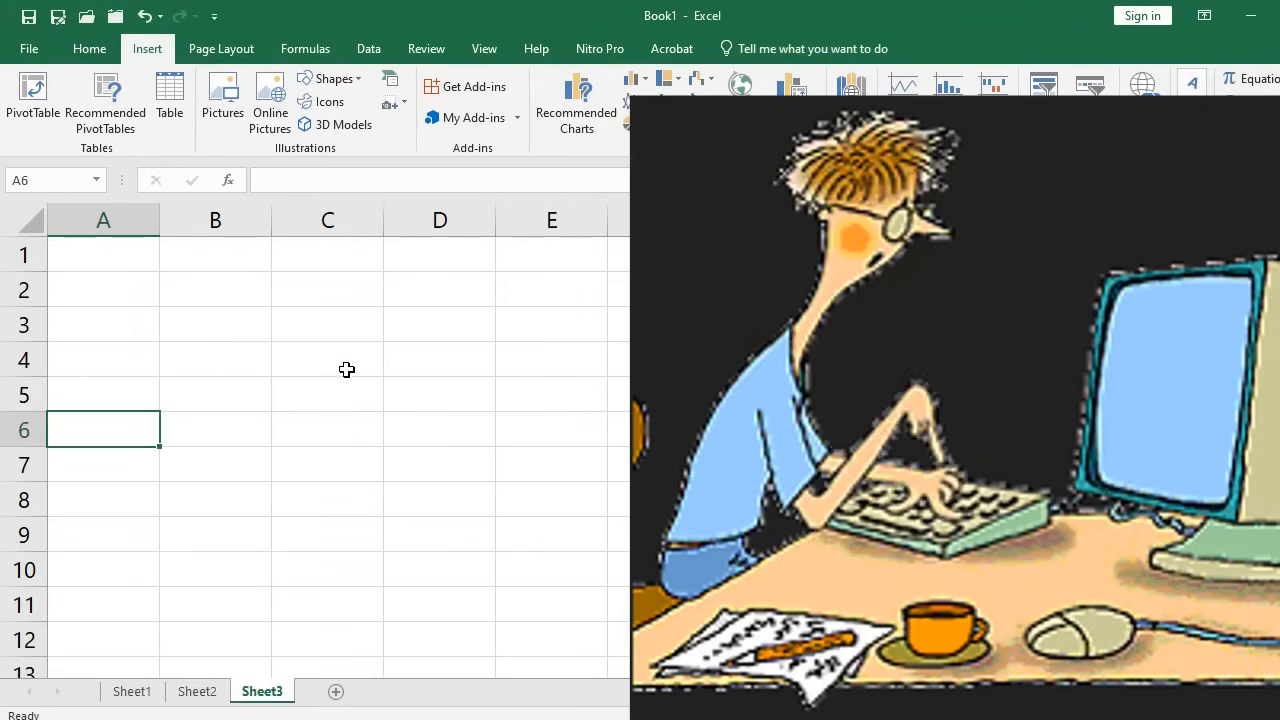
pyautogui.click(109, 268)
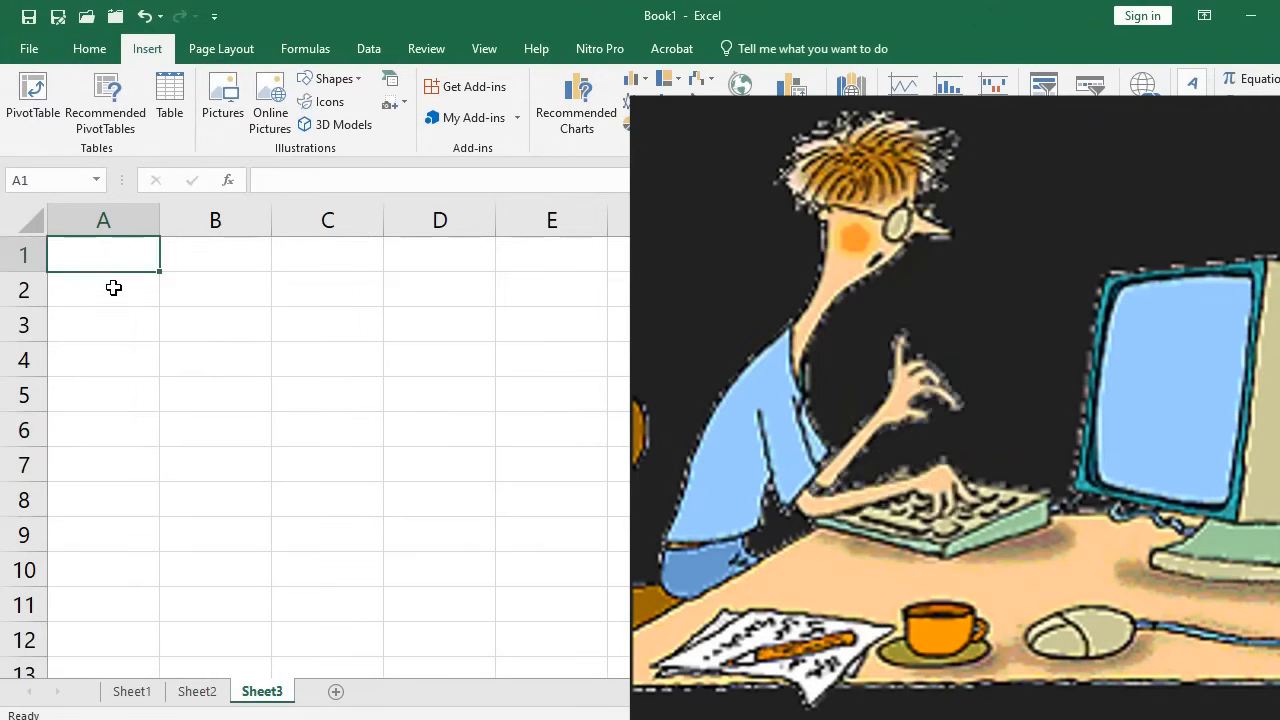
pyautogui.click(114, 288)
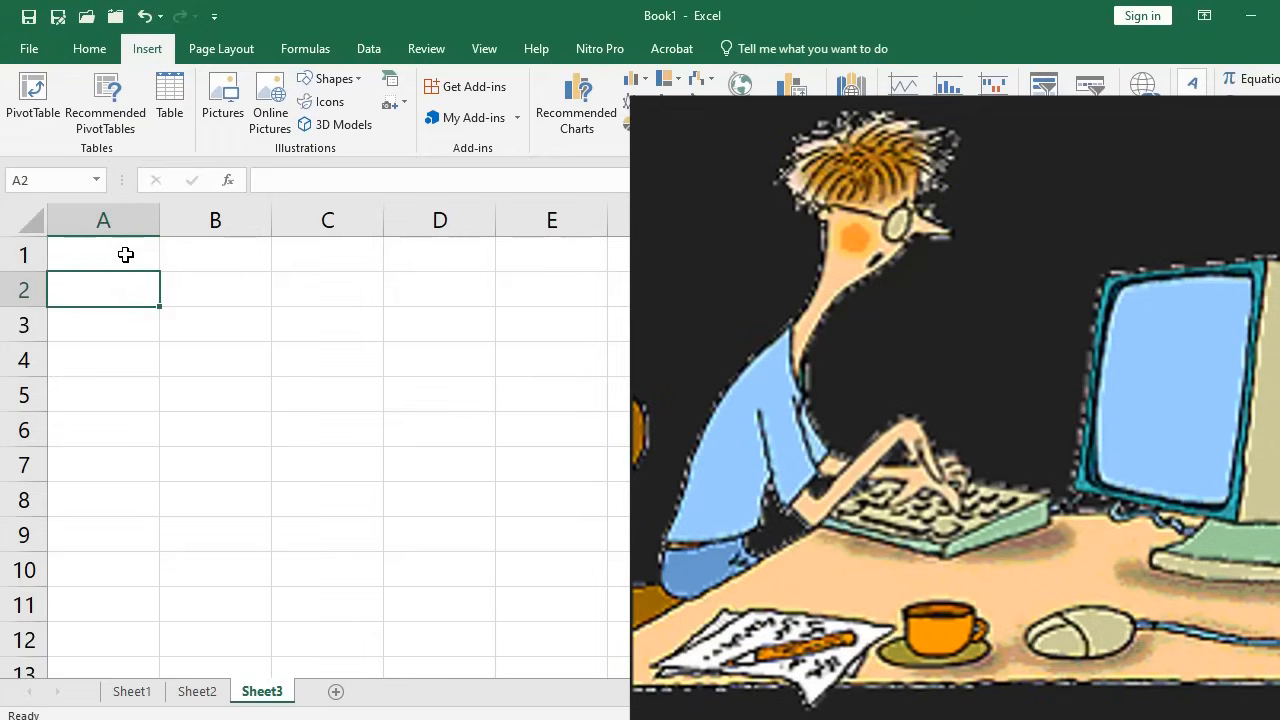
pyautogui.click(127, 255)
pyautogui.click(235, 295)
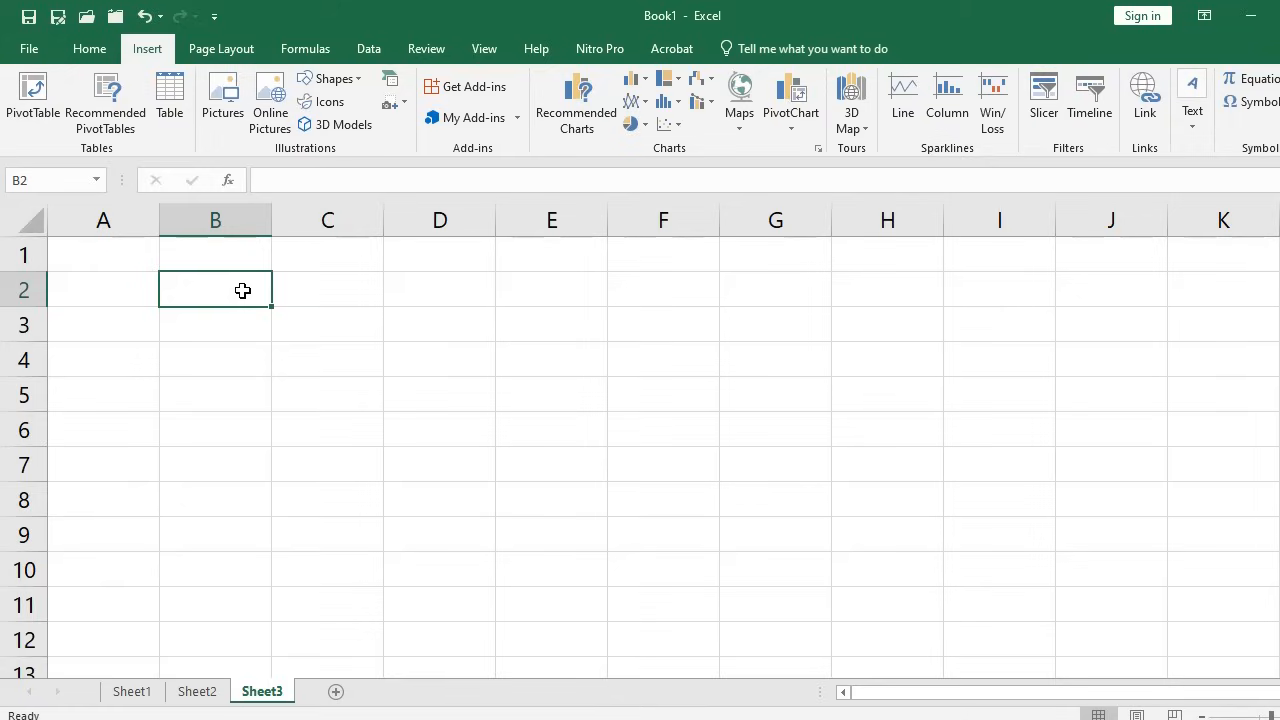
pyautogui.write('10')
# Commit 10 in B2 and enter 20 in B3
pyautogui.press('Return')
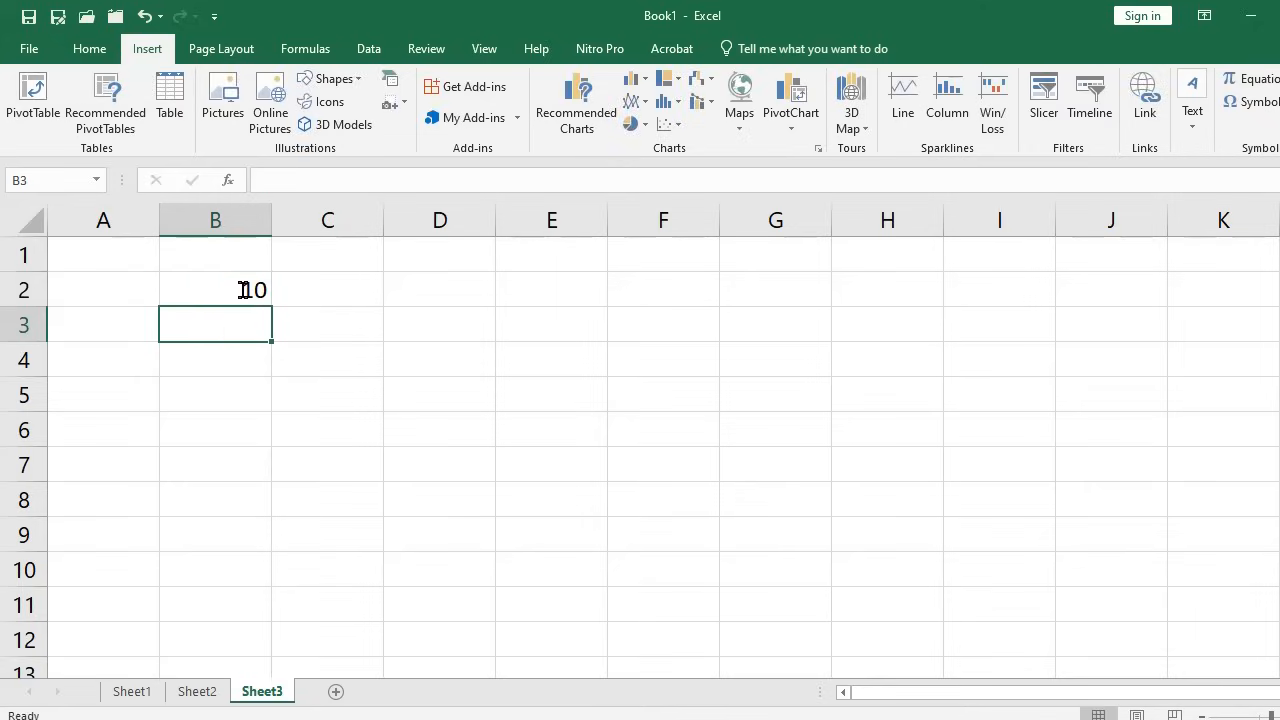
pyautogui.write('20')
pyautogui.press('Return')
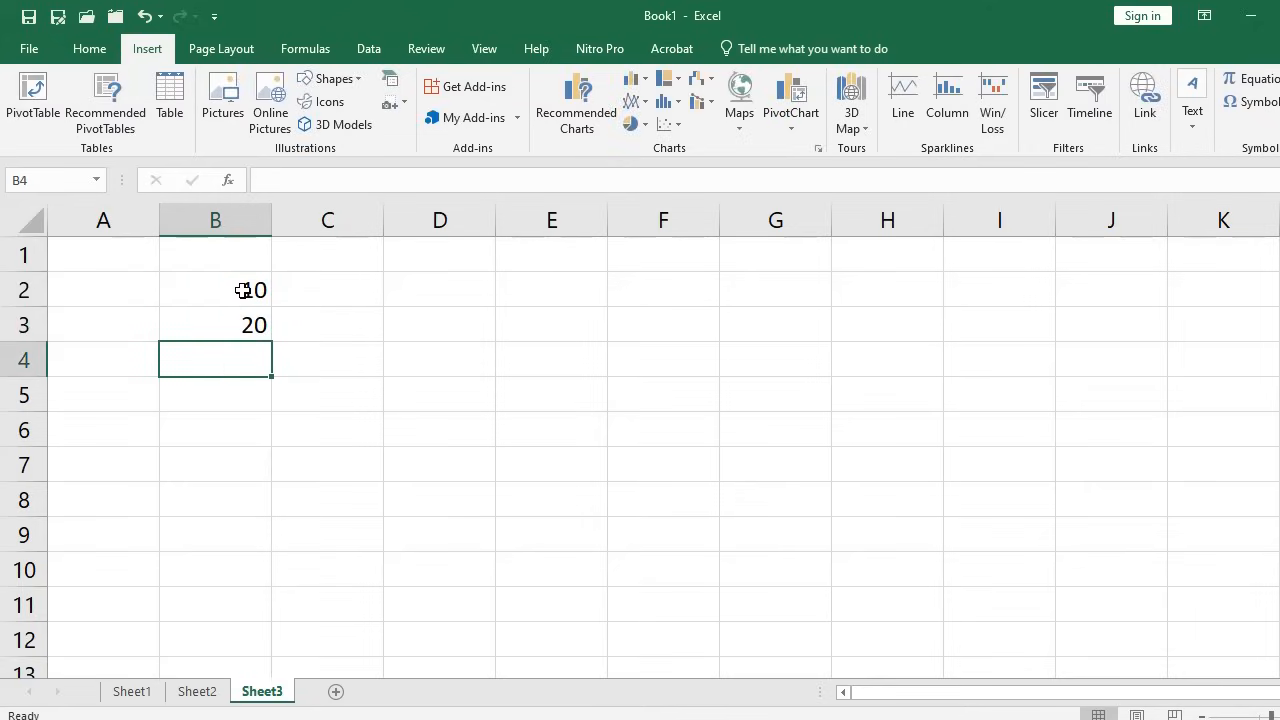
# Put the formula =10+20 in C2 so it displays 30
pyautogui.click(364, 288)
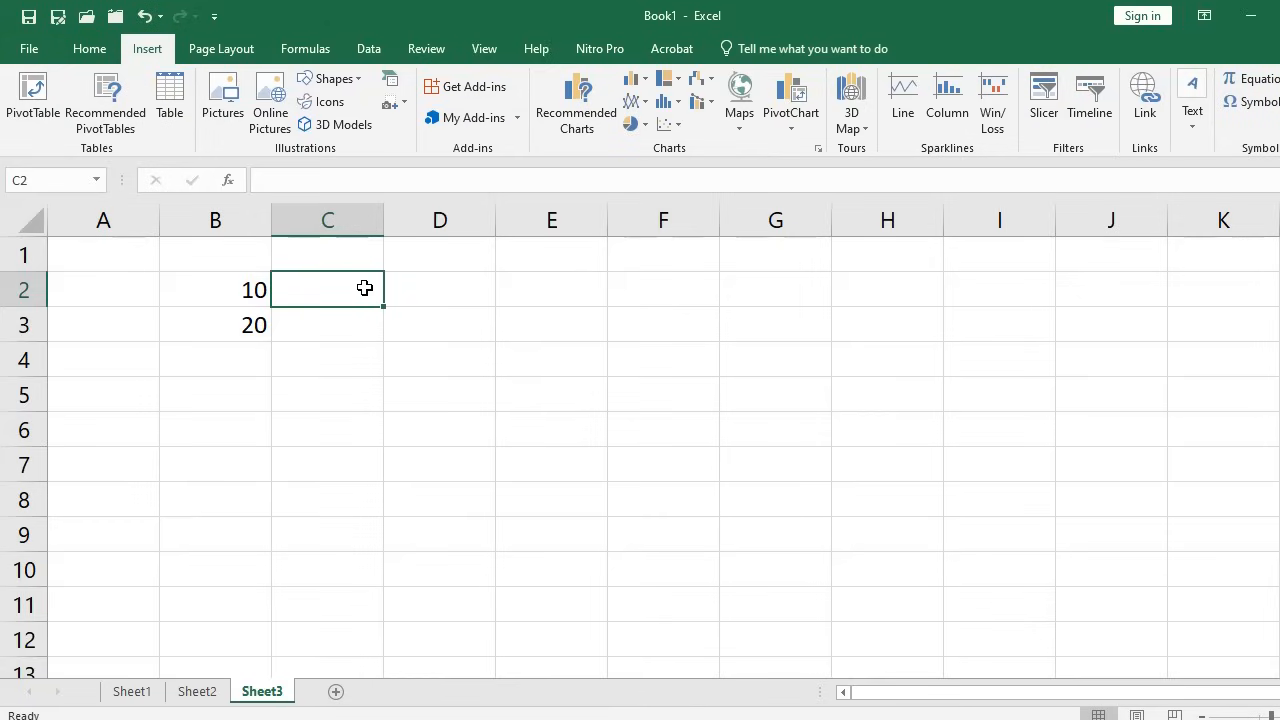
pyautogui.write('=')
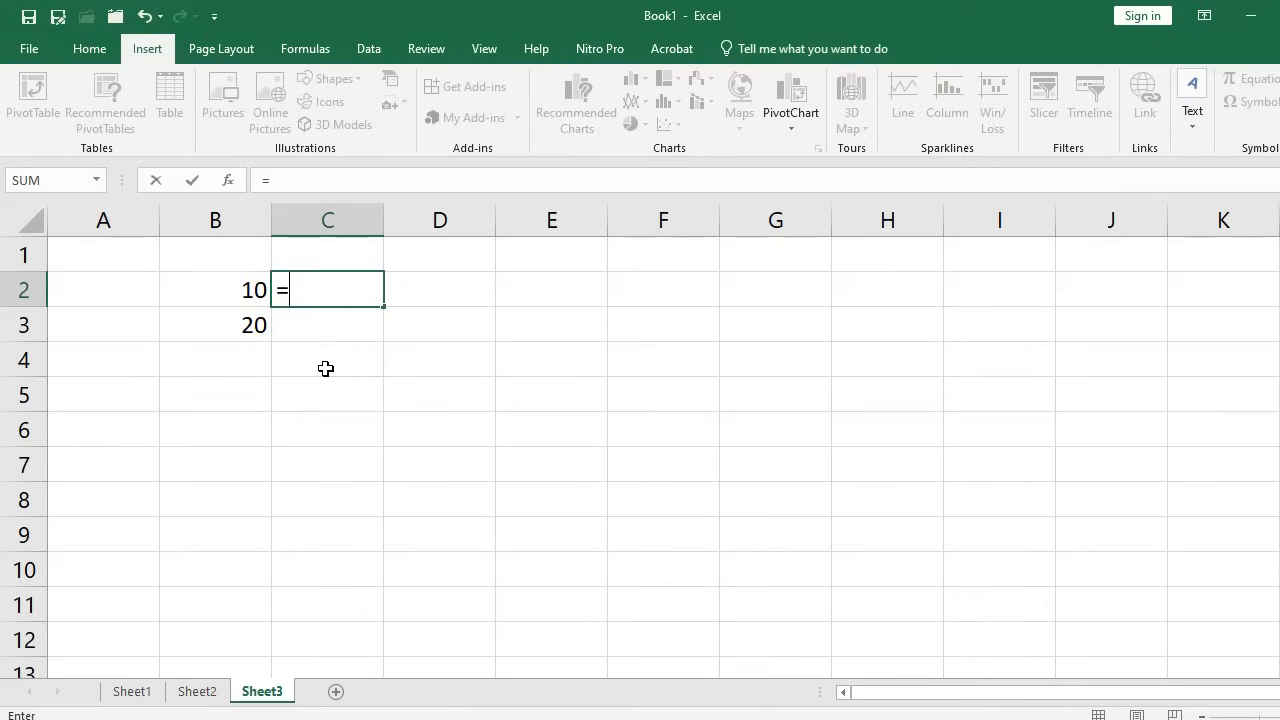
pyautogui.write('10+20')
pyautogui.press('Return')
pyautogui.click(355, 289)
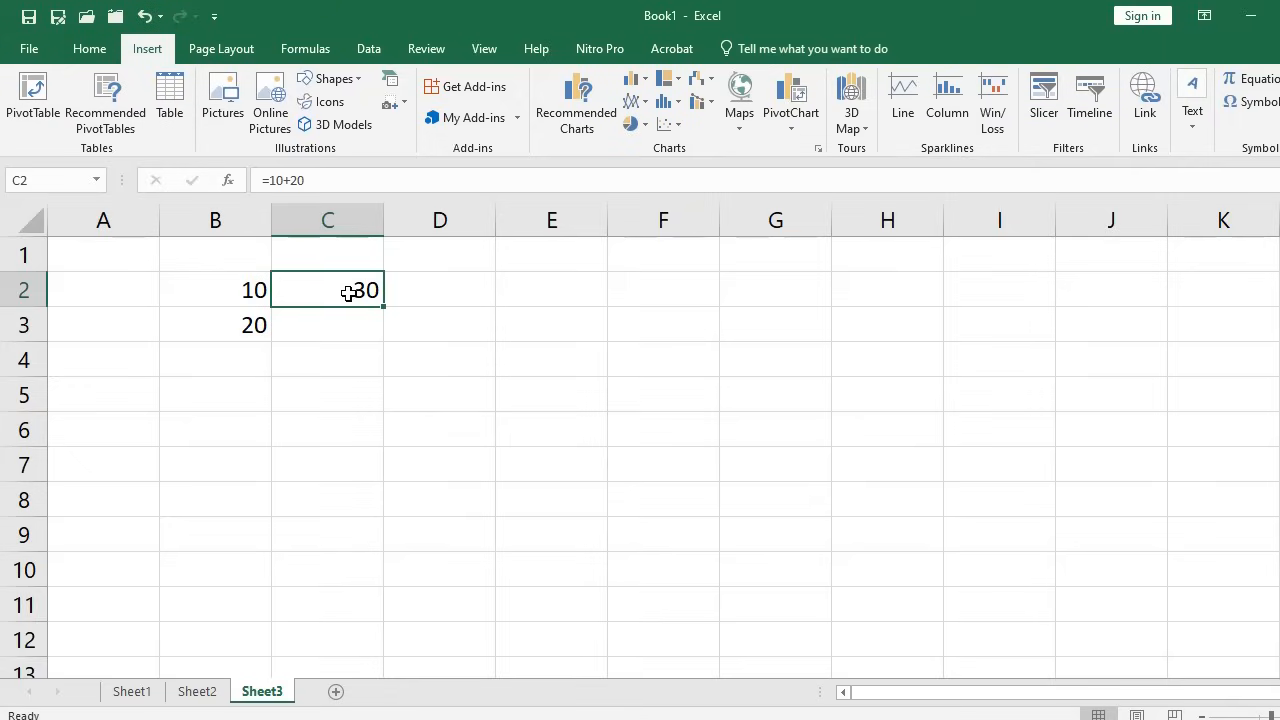
pyautogui.click(229, 364)
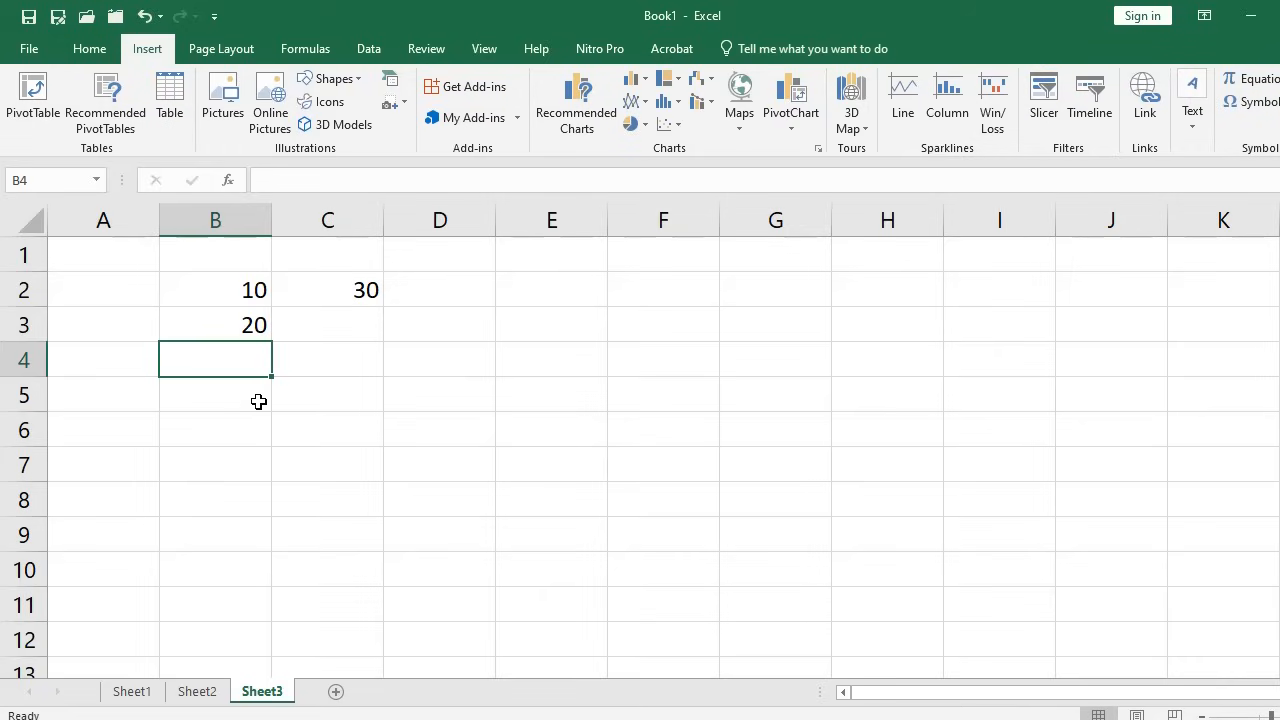
# Build the formula =B3*B2 in B4 by clicking the cells, giving 200
pyautogui.write('=')
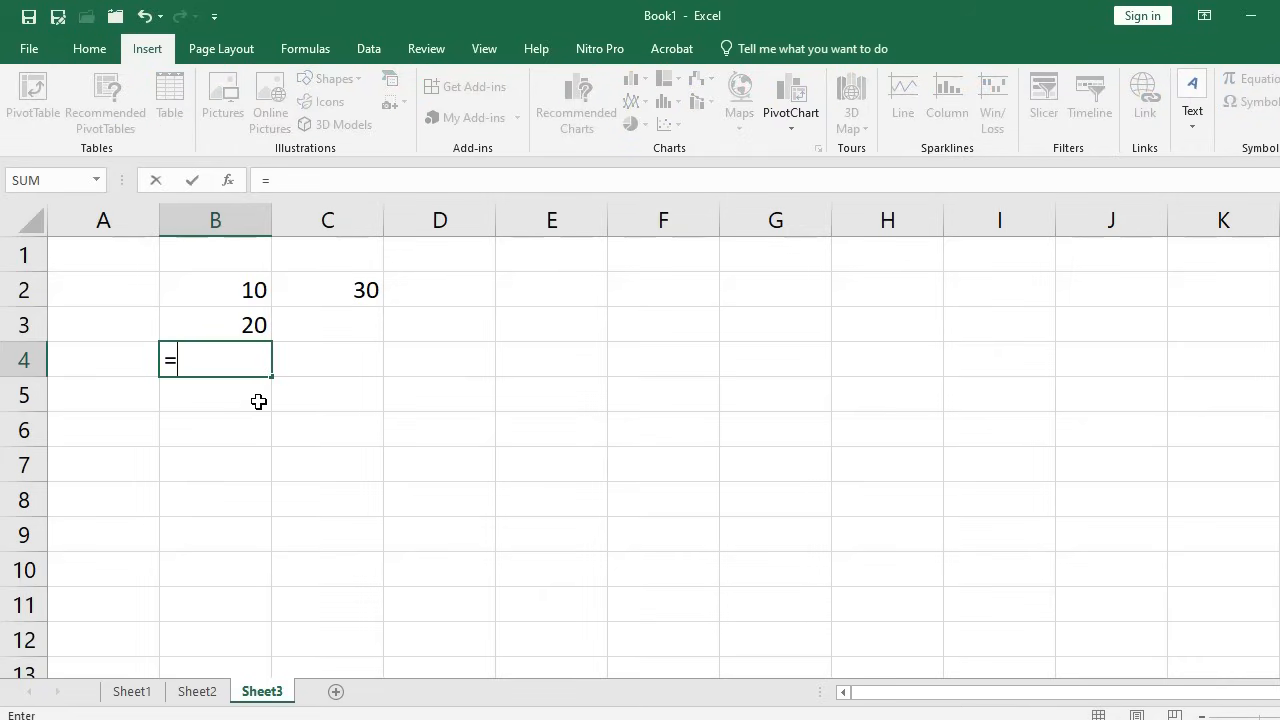
pyautogui.click(211, 324)
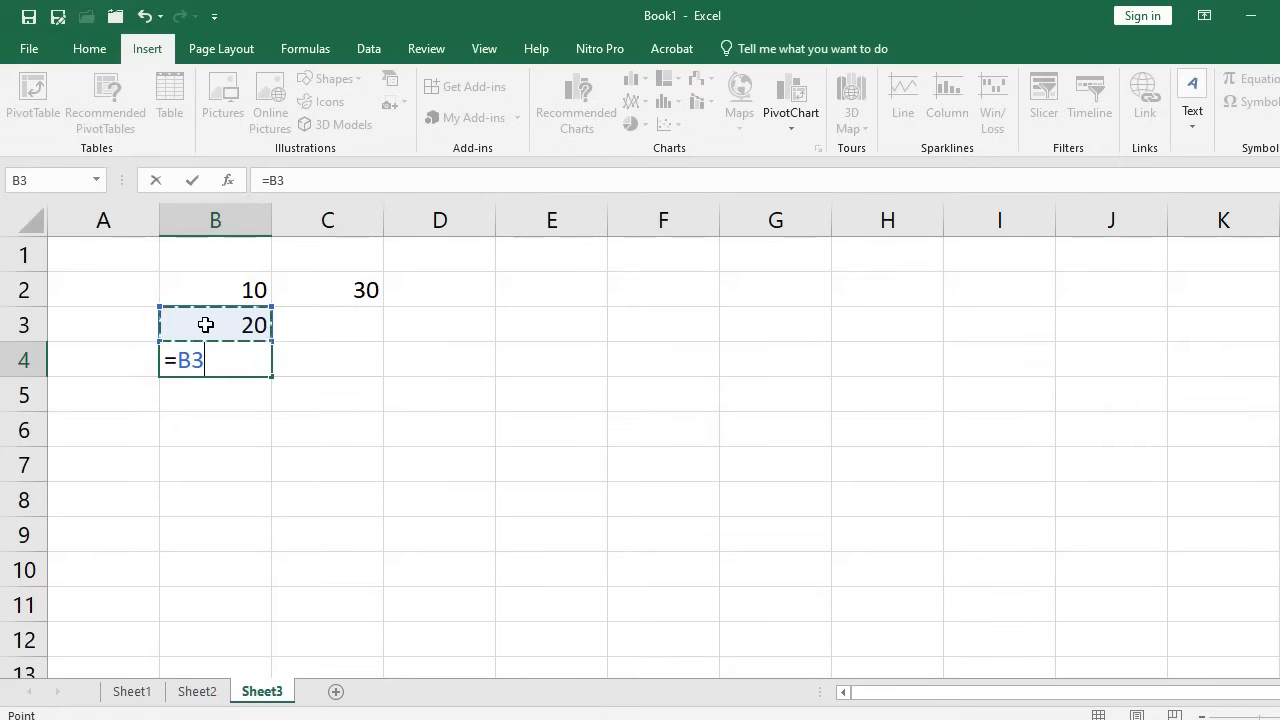
pyautogui.write('*')
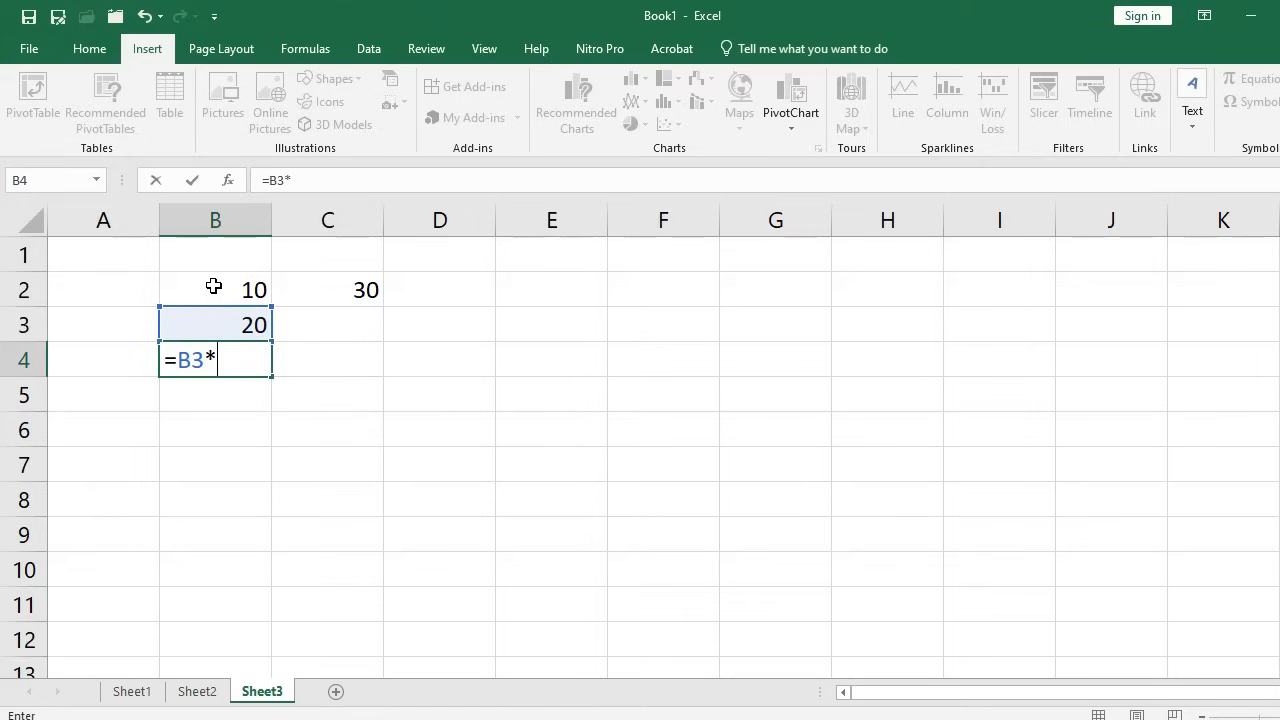
pyautogui.click(213, 287)
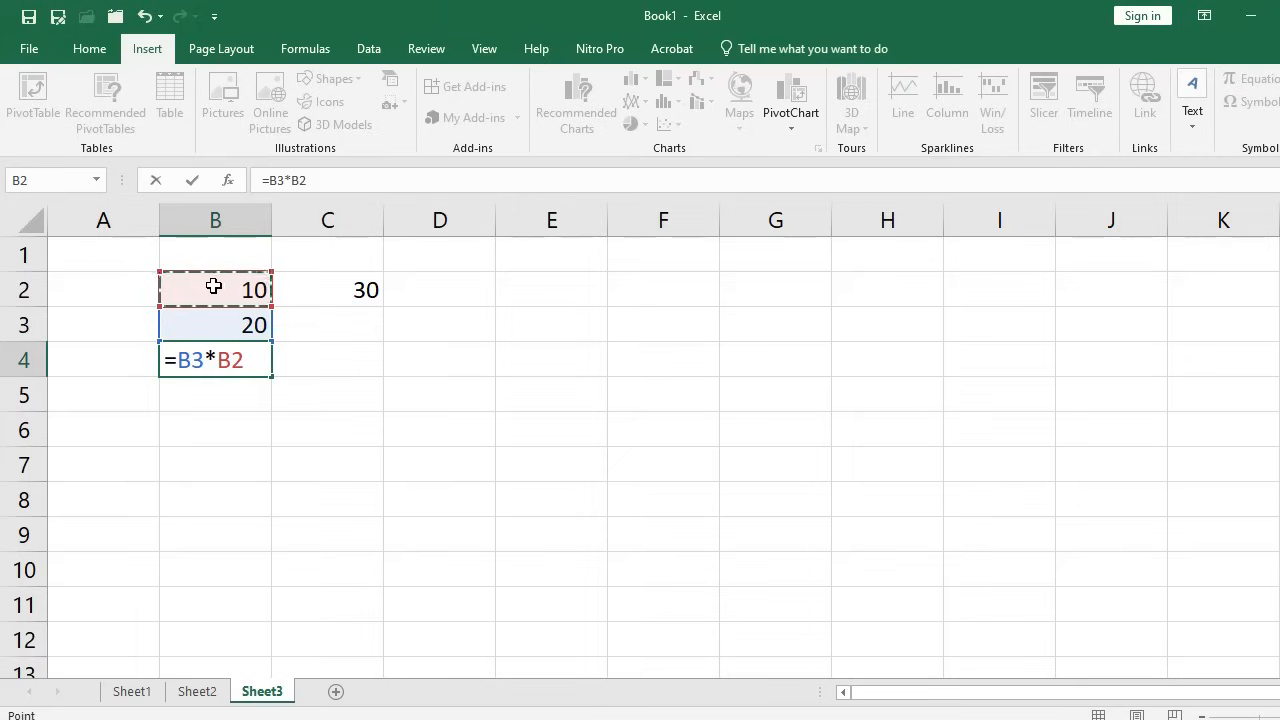
pyautogui.press('Return')
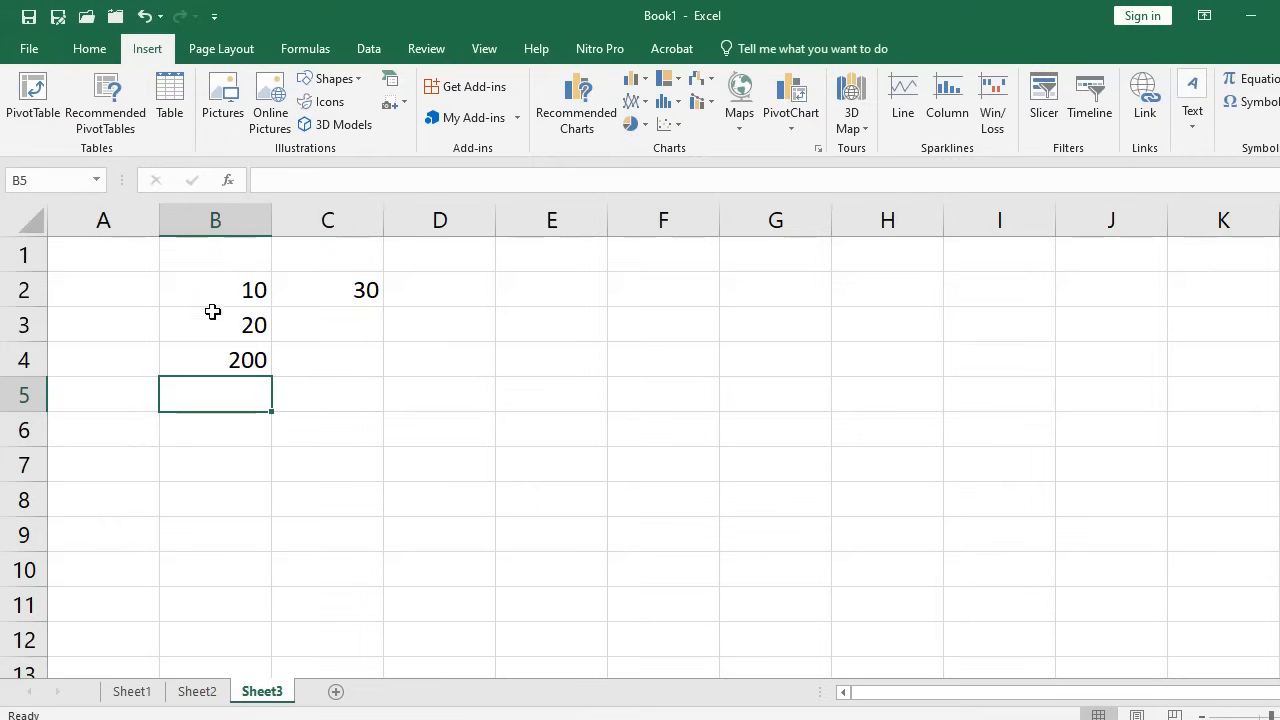
pyautogui.click(454, 361)
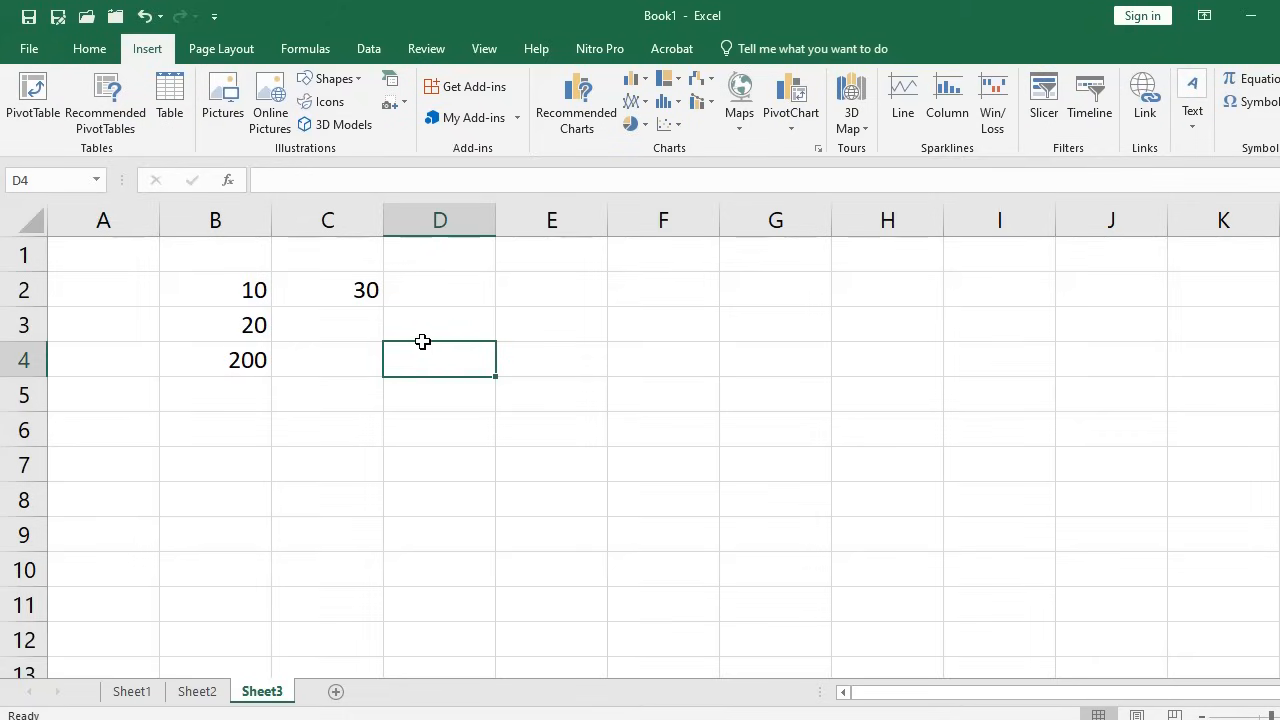
pyautogui.click(448, 285)
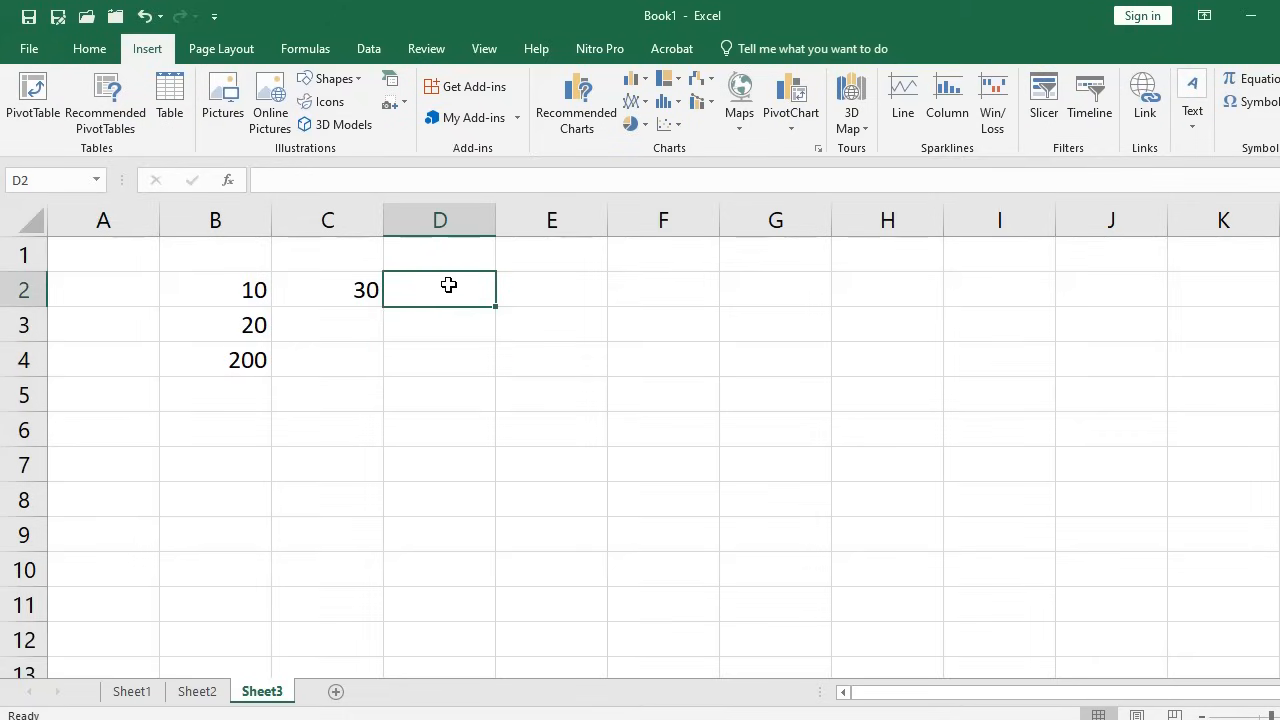
# Enter the text Bu in D2 and Ku in D3
pyautogui.write('Bu')
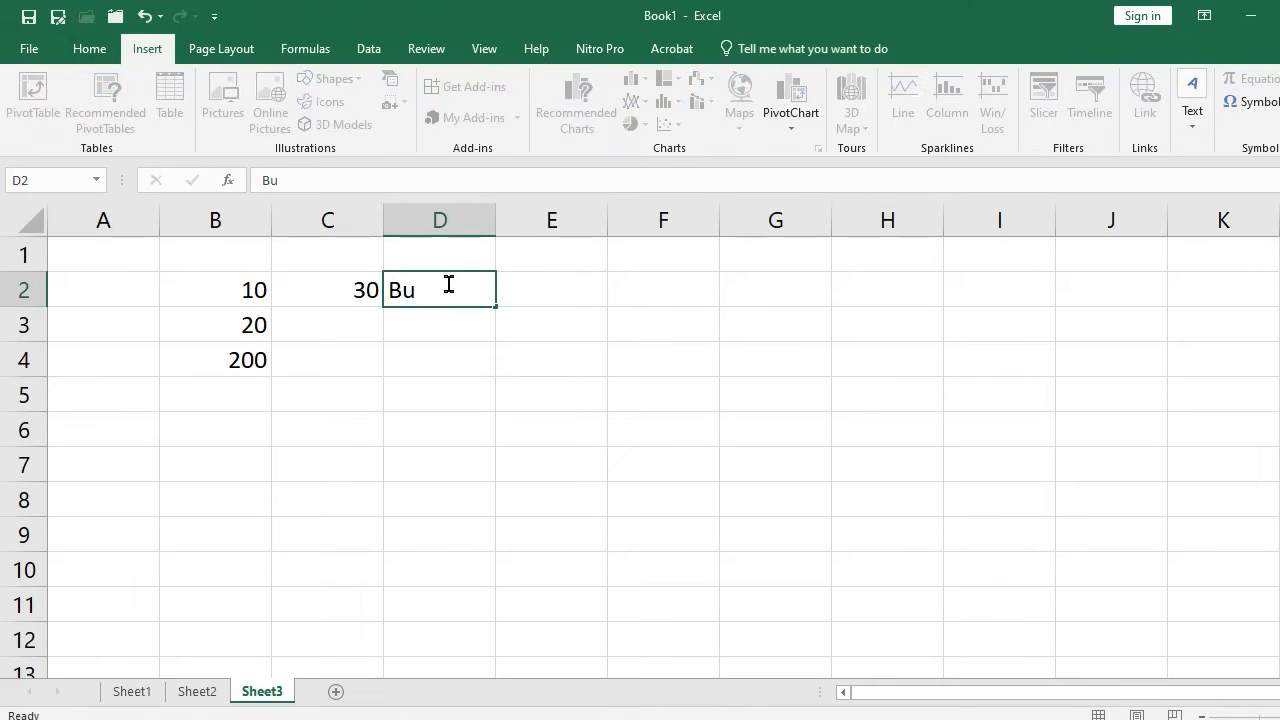
pyautogui.press('Return')
pyautogui.write('Ku')
pyautogui.press('Return')
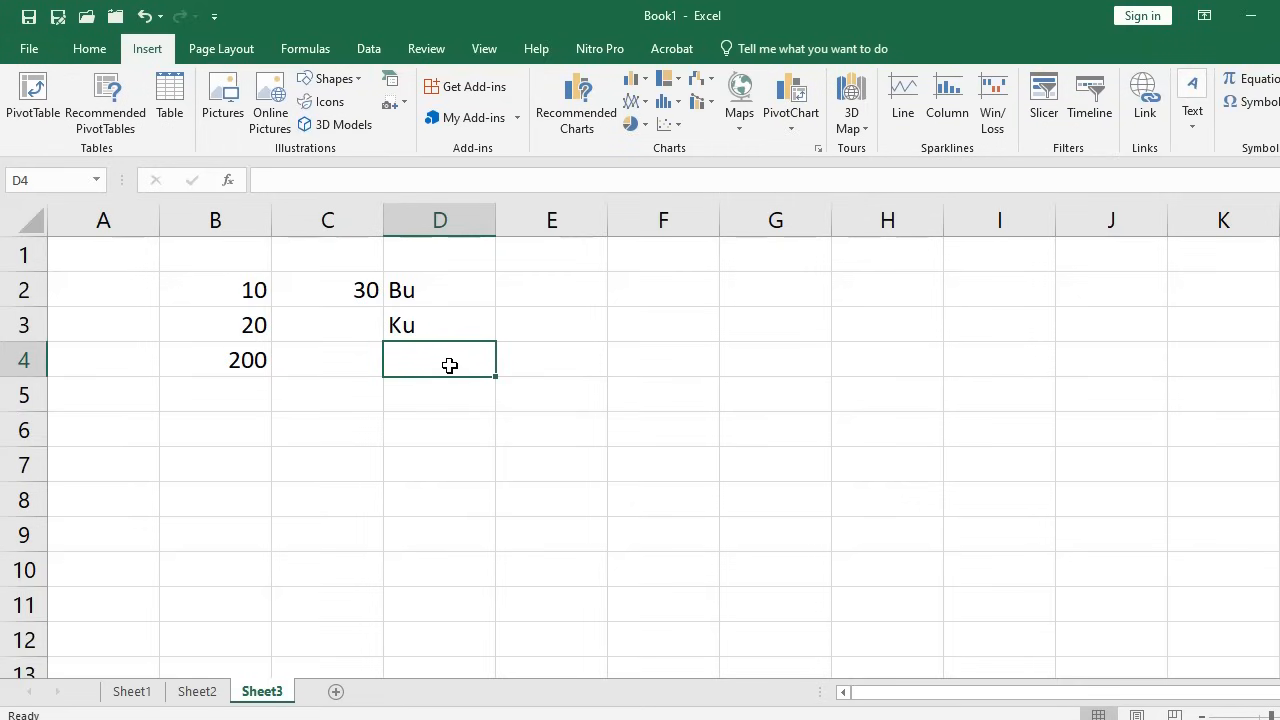
# Join them with =D2&D3 in D4 to show BuKu, then review the cells
pyautogui.write('=')
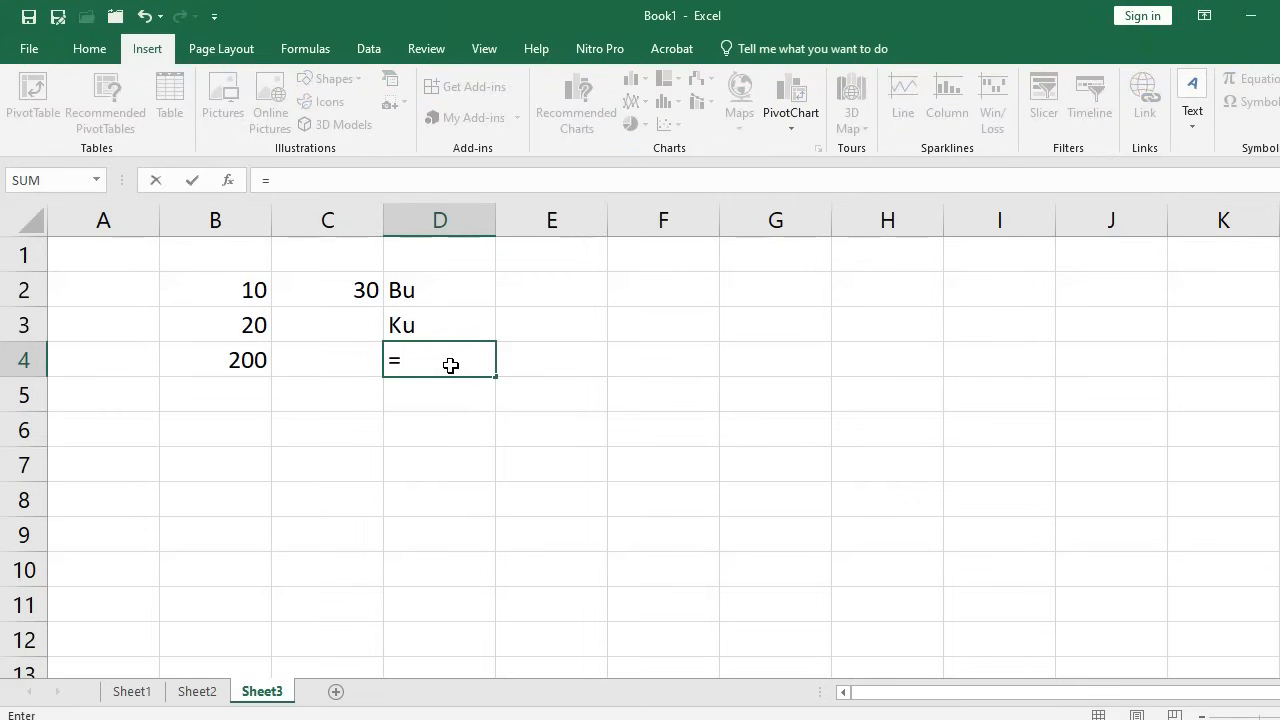
pyautogui.click(453, 275)
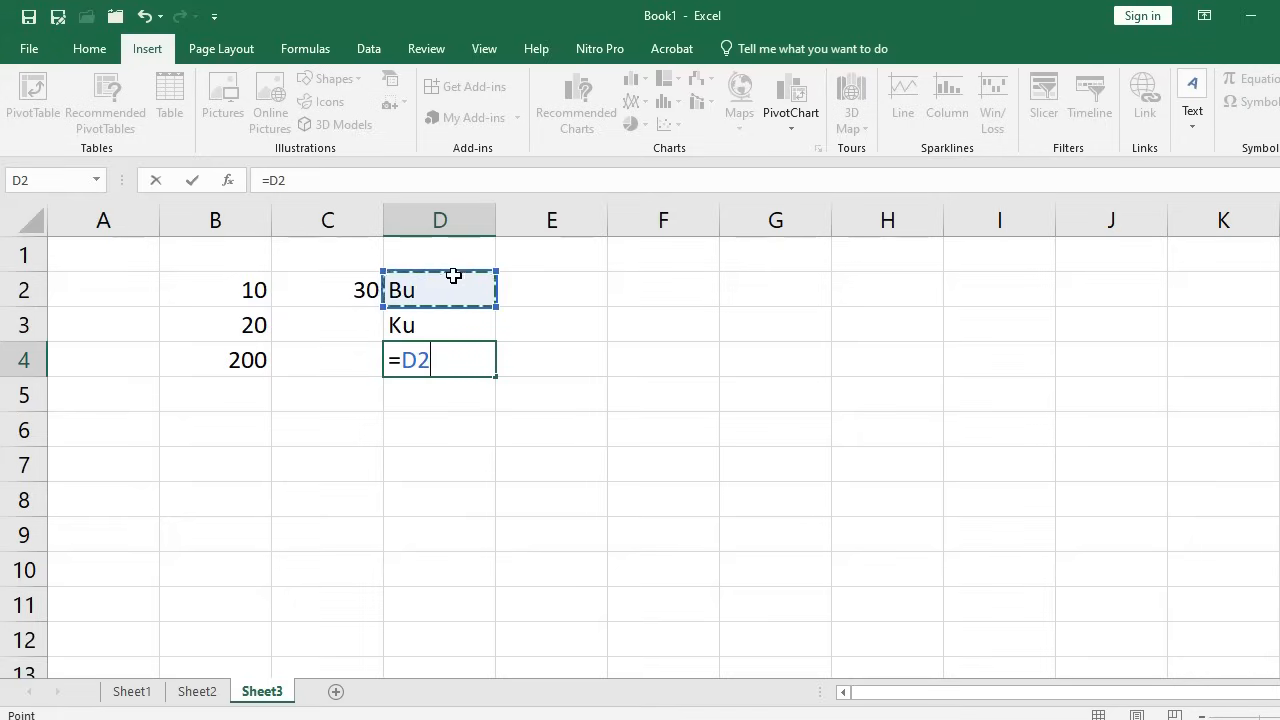
pyautogui.write('&')
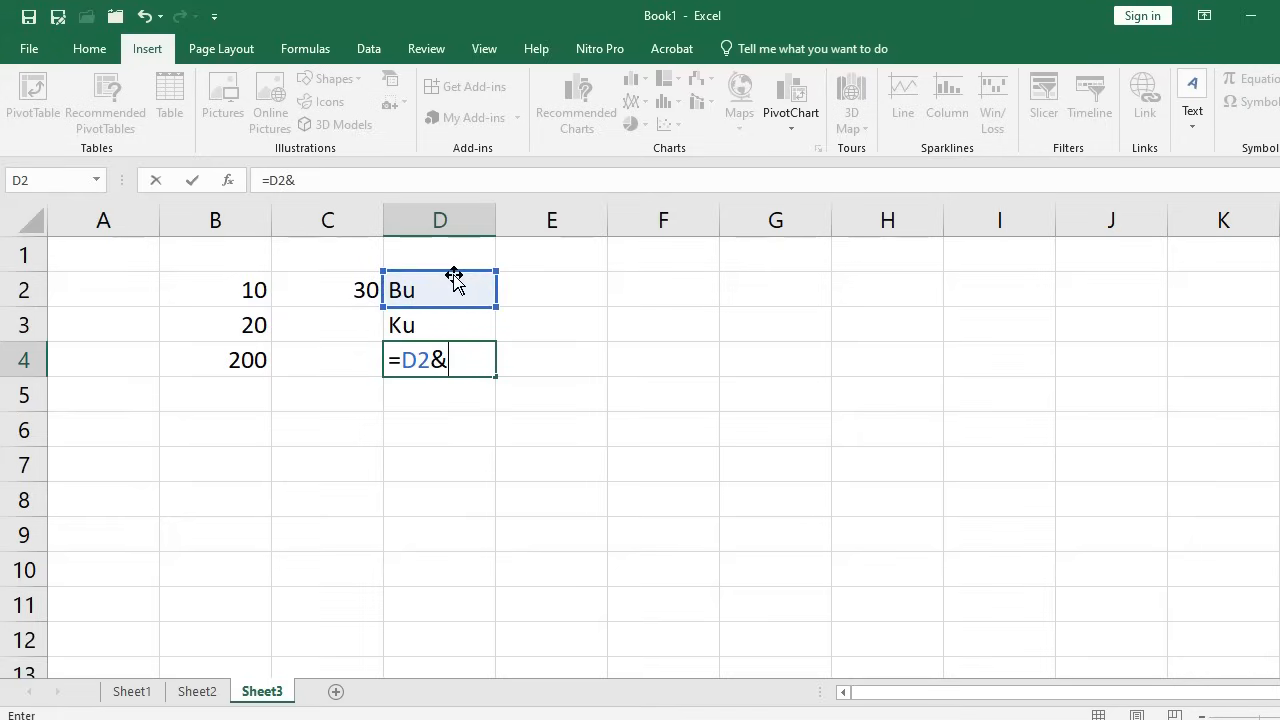
pyautogui.click(466, 322)
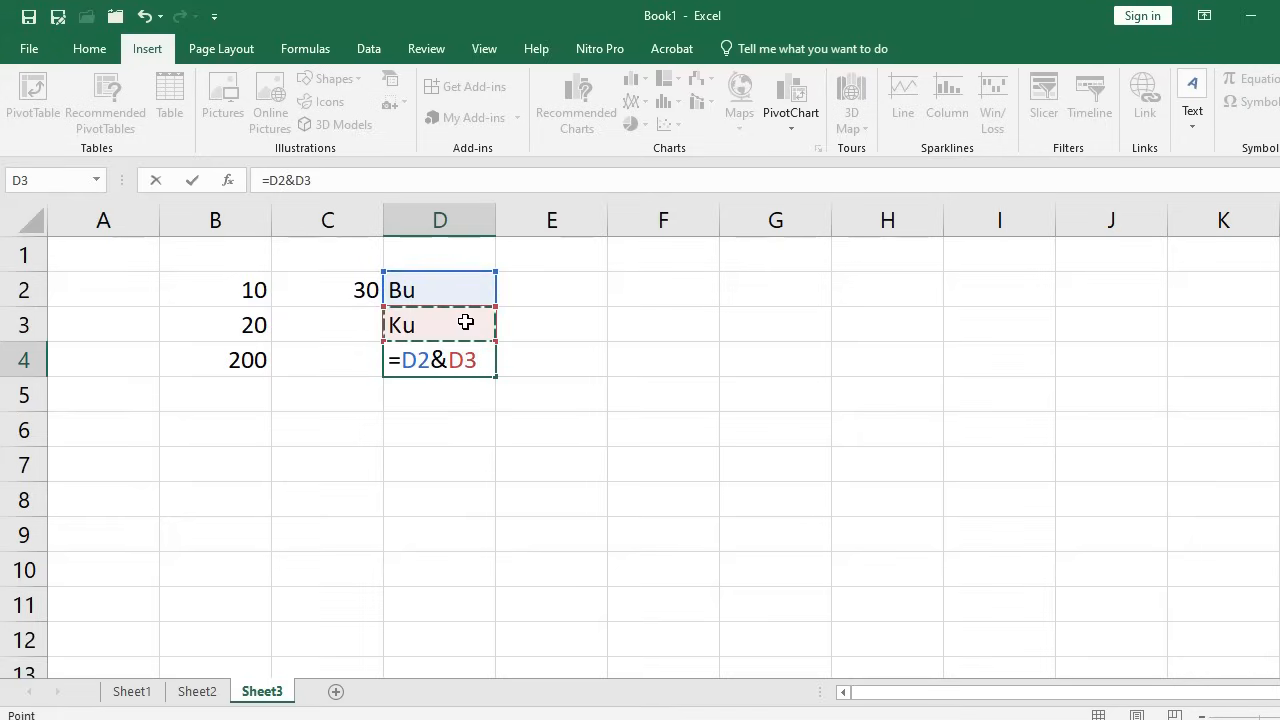
pyautogui.press('Return')
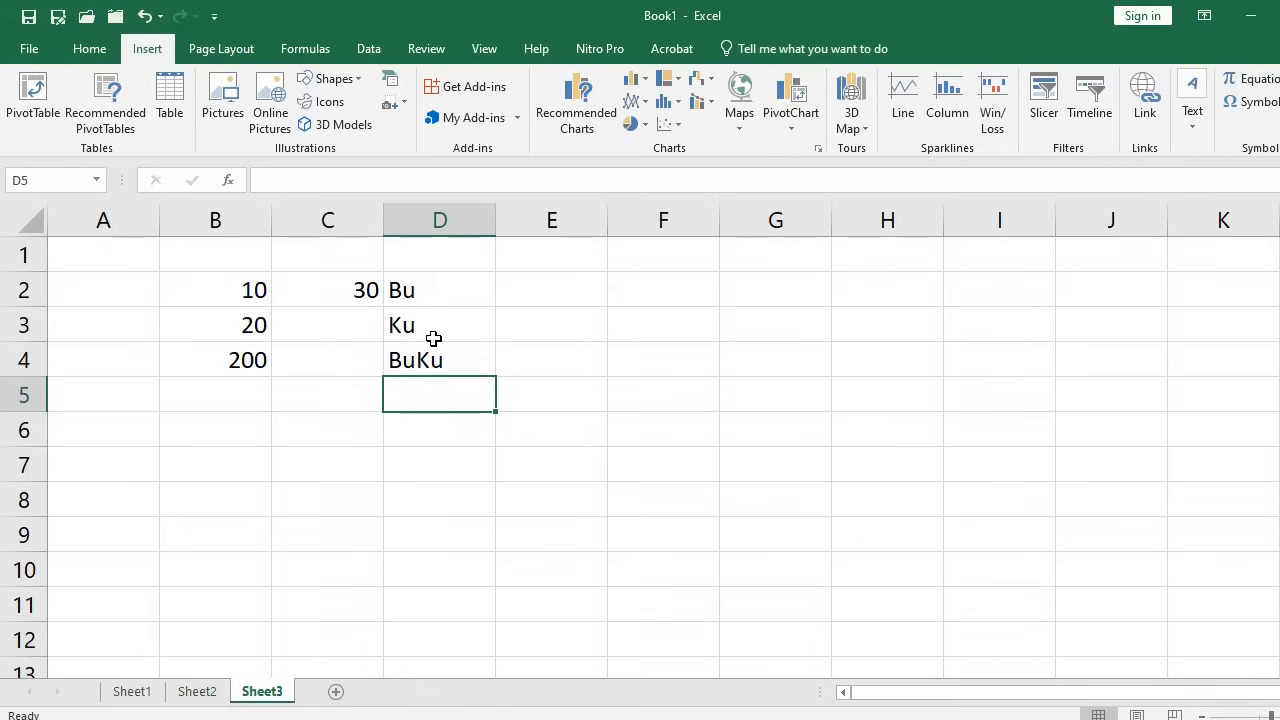
pyautogui.click(352, 296)
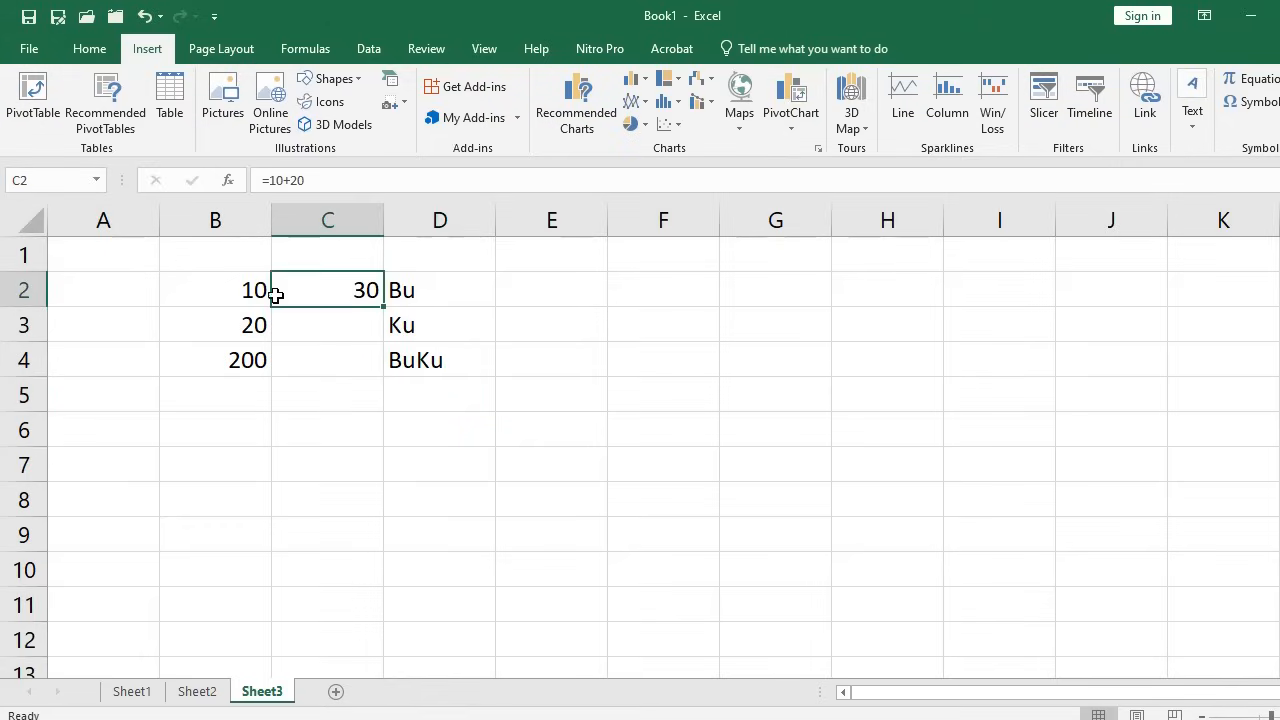
pyautogui.click(424, 294)
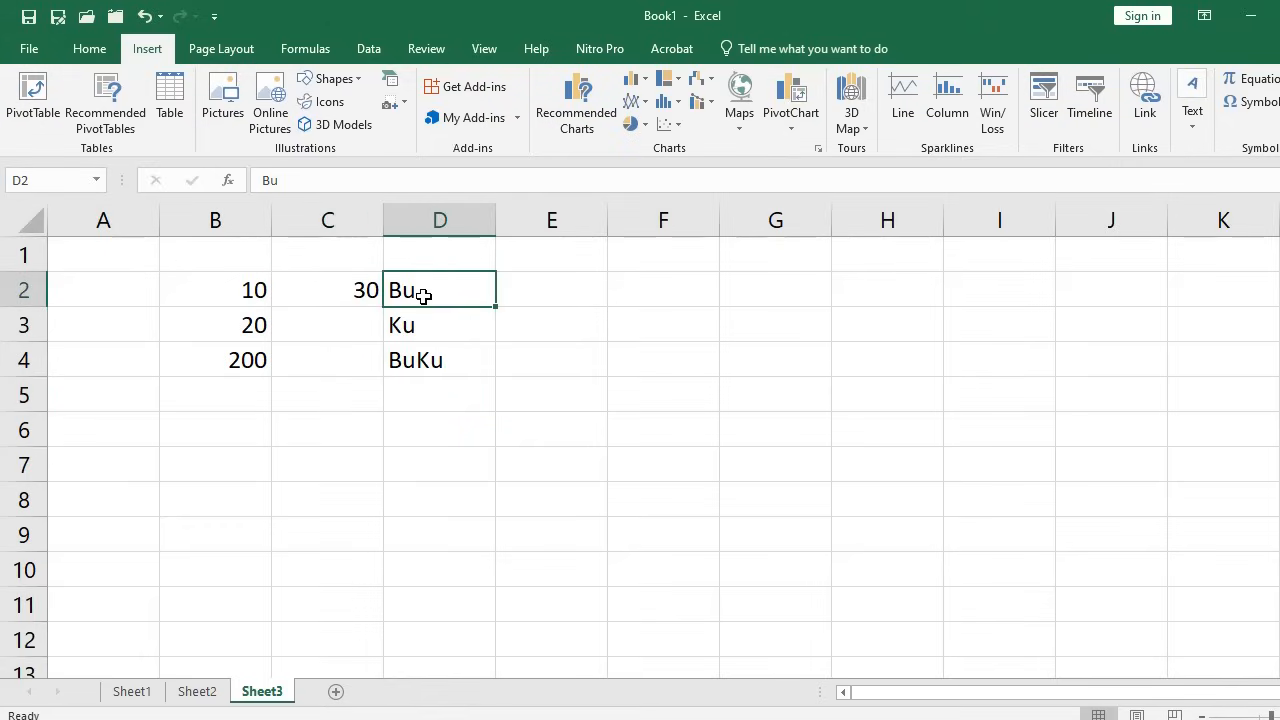
pyautogui.click(424, 360)
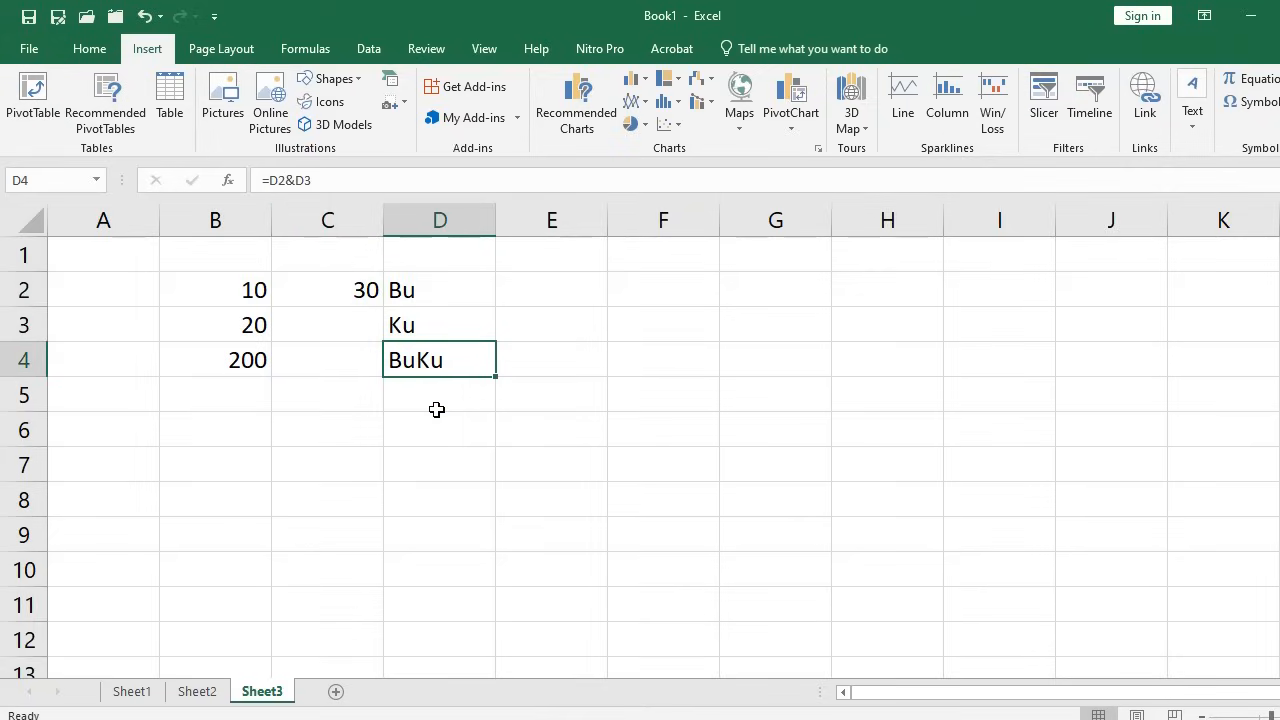
pyautogui.click(437, 394)
pyautogui.click(434, 363)
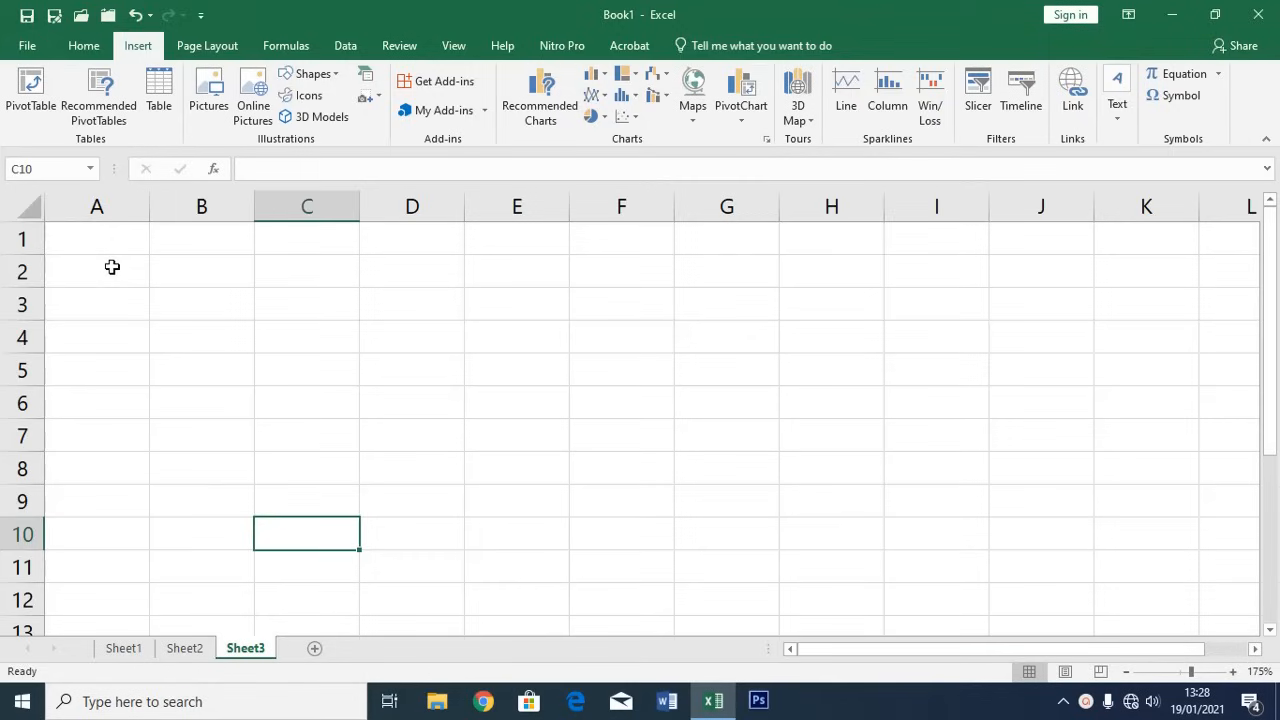
# Apply All Borders to A2:F11 from the Home tab's Borders list and check the grid
pyautogui.moveTo(112, 267); pyautogui.dragTo(644, 554)
pyautogui.click(84, 45)
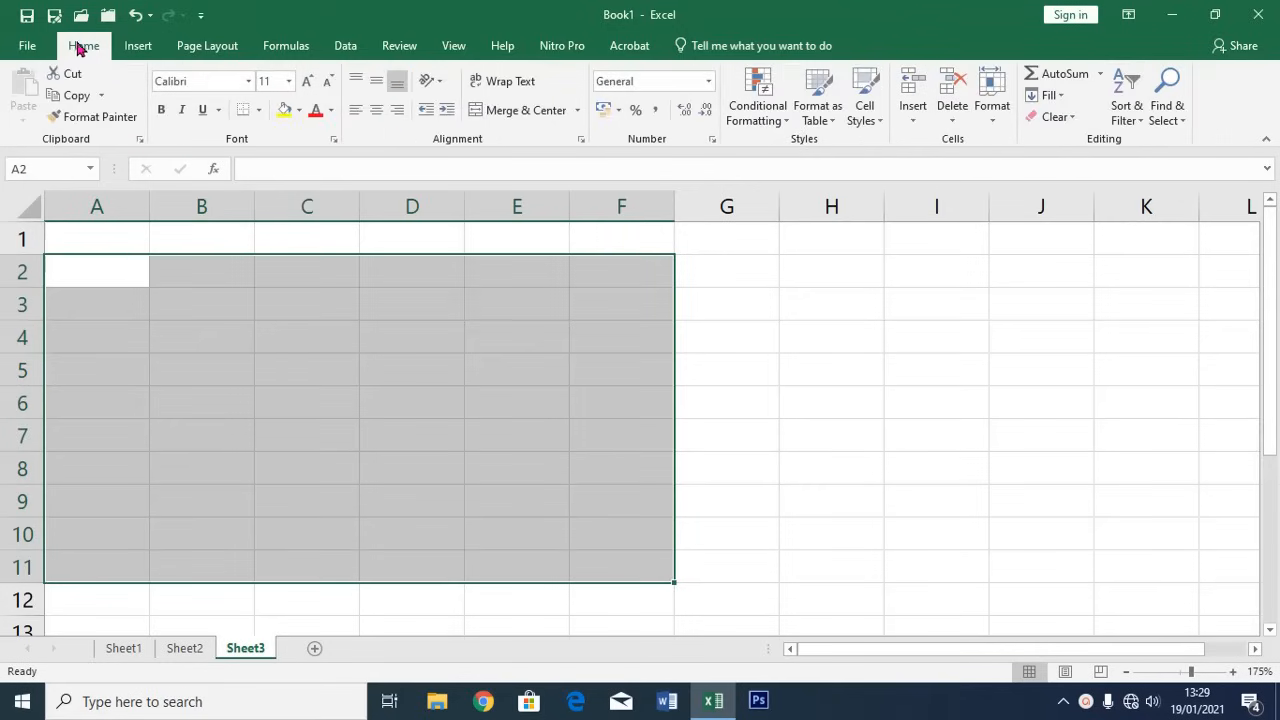
pyautogui.click(259, 110)
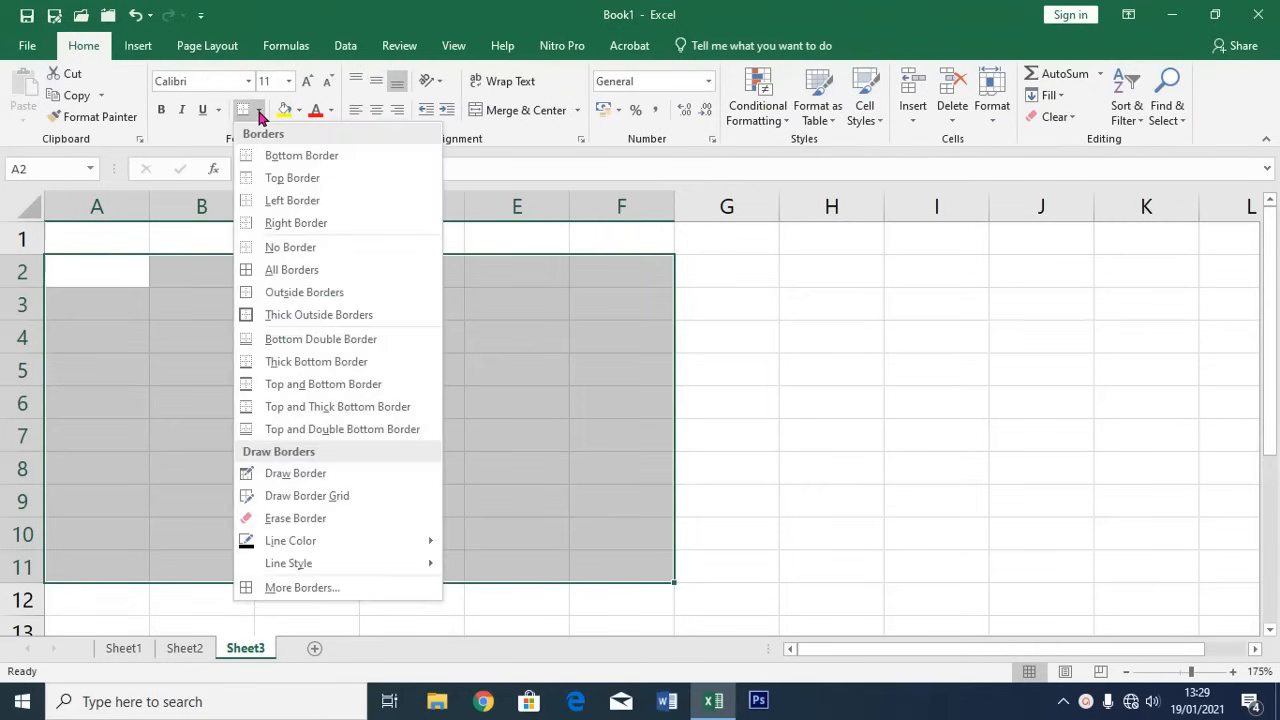
pyautogui.click(293, 279)
pyautogui.click(838, 378)
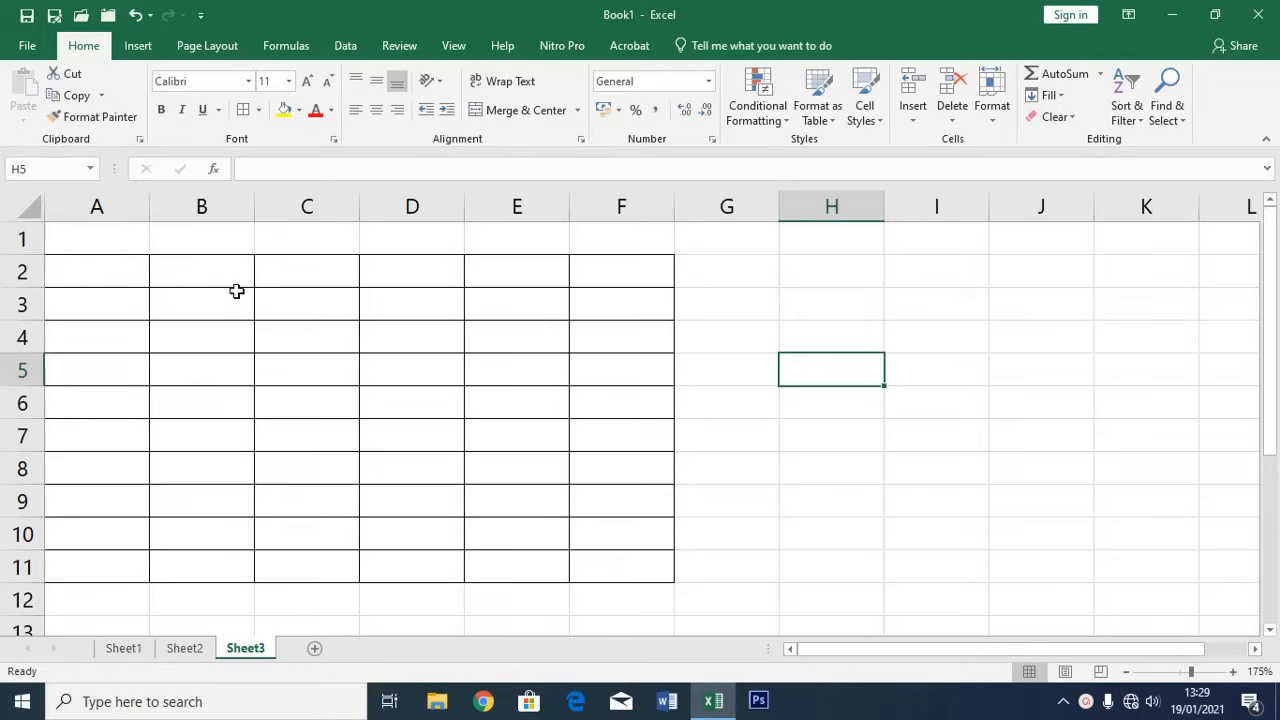
pyautogui.click(281, 267)
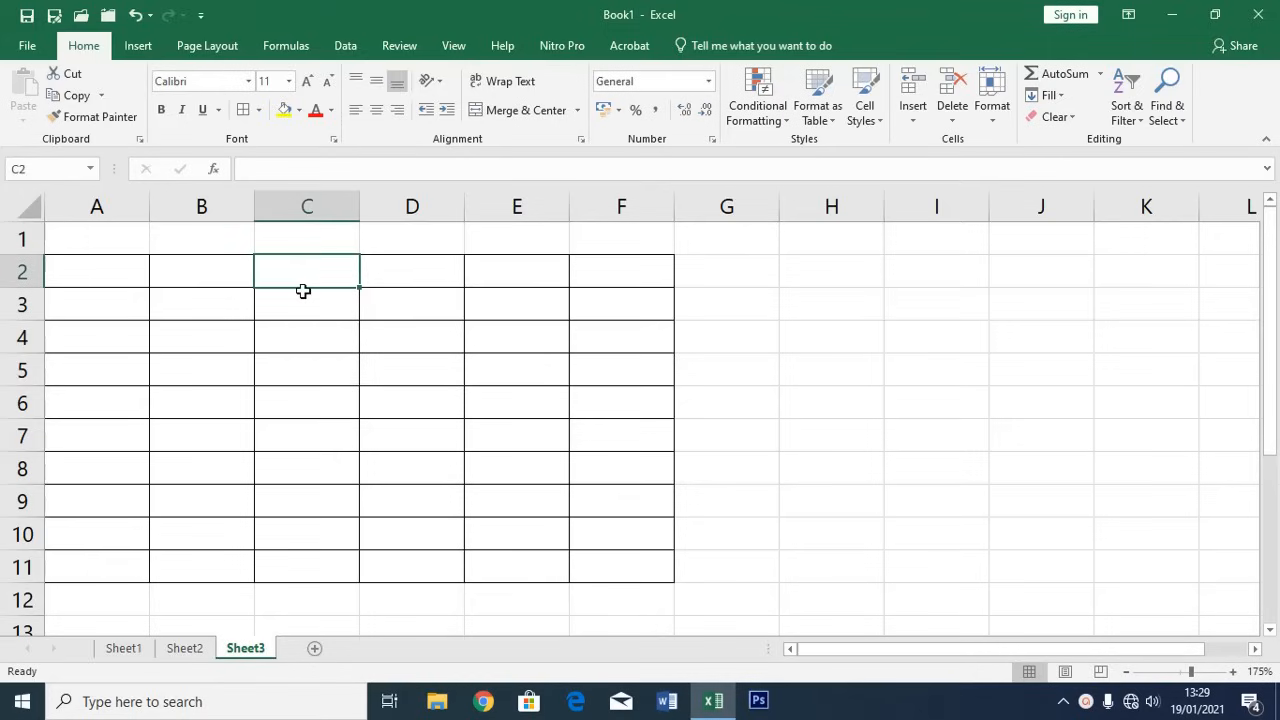
pyautogui.click(834, 309)
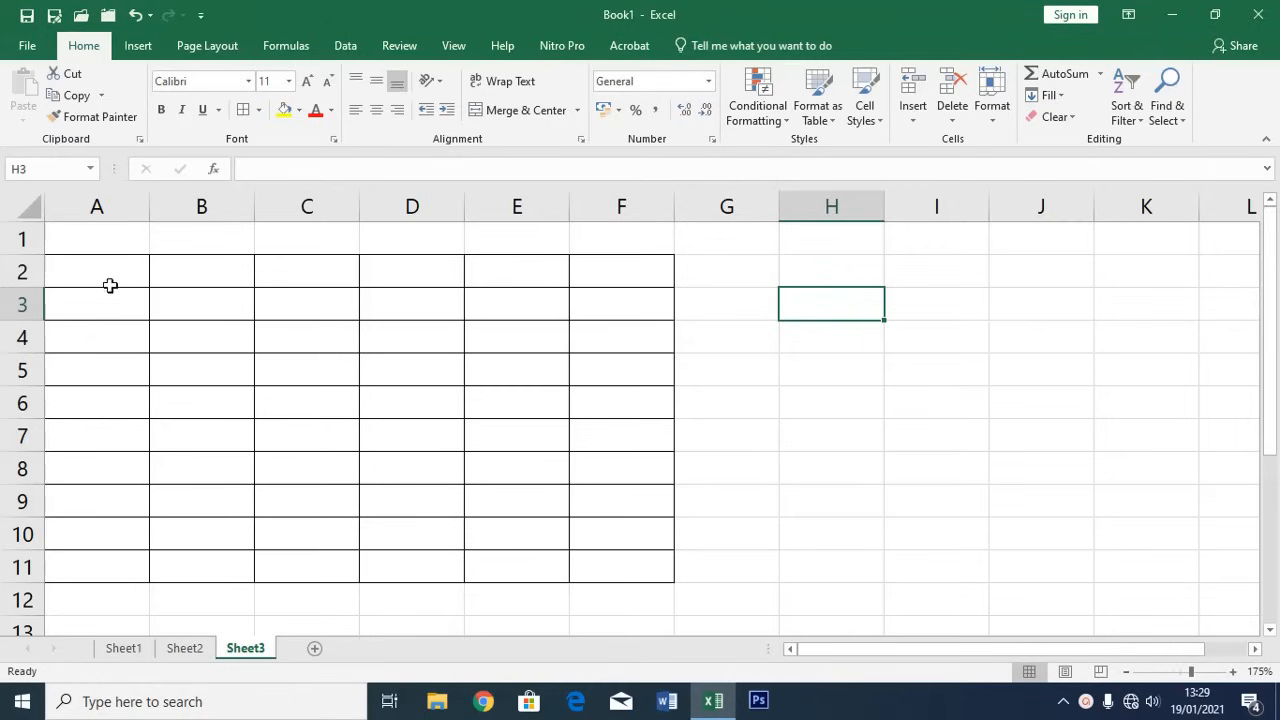
pyautogui.moveTo(120, 272); pyautogui.dragTo(608, 583)
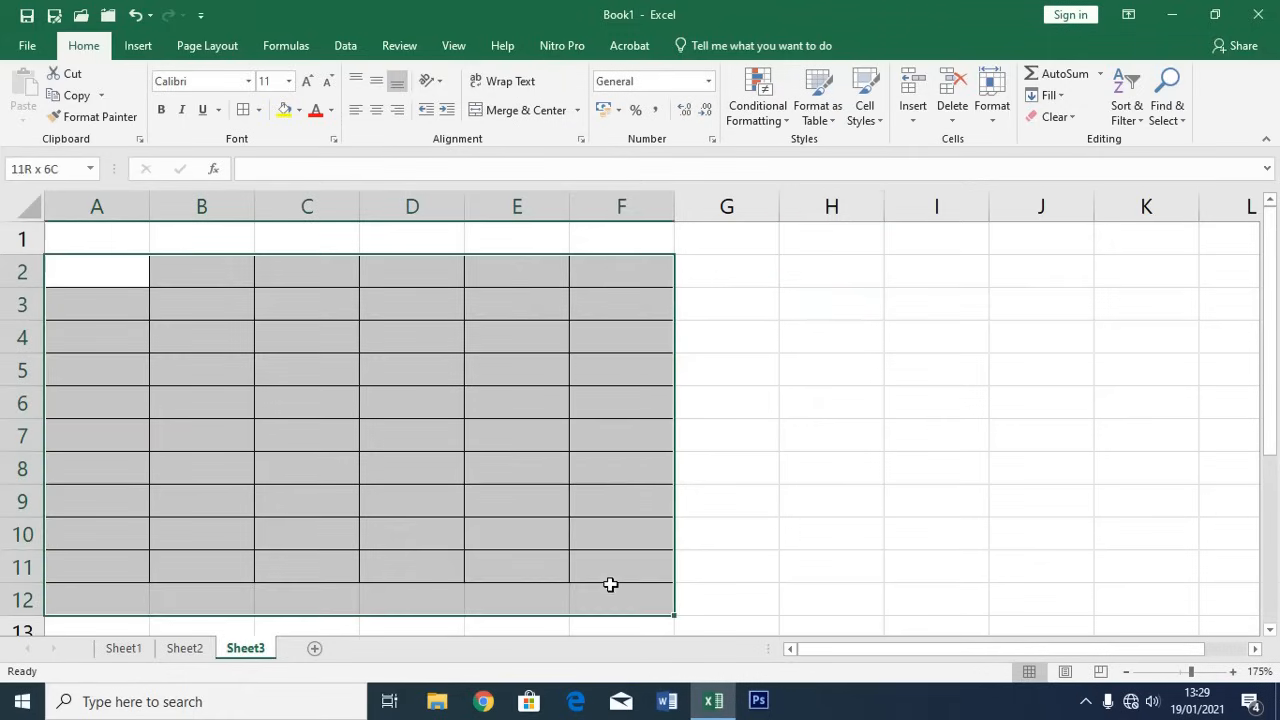
pyautogui.click(296, 424)
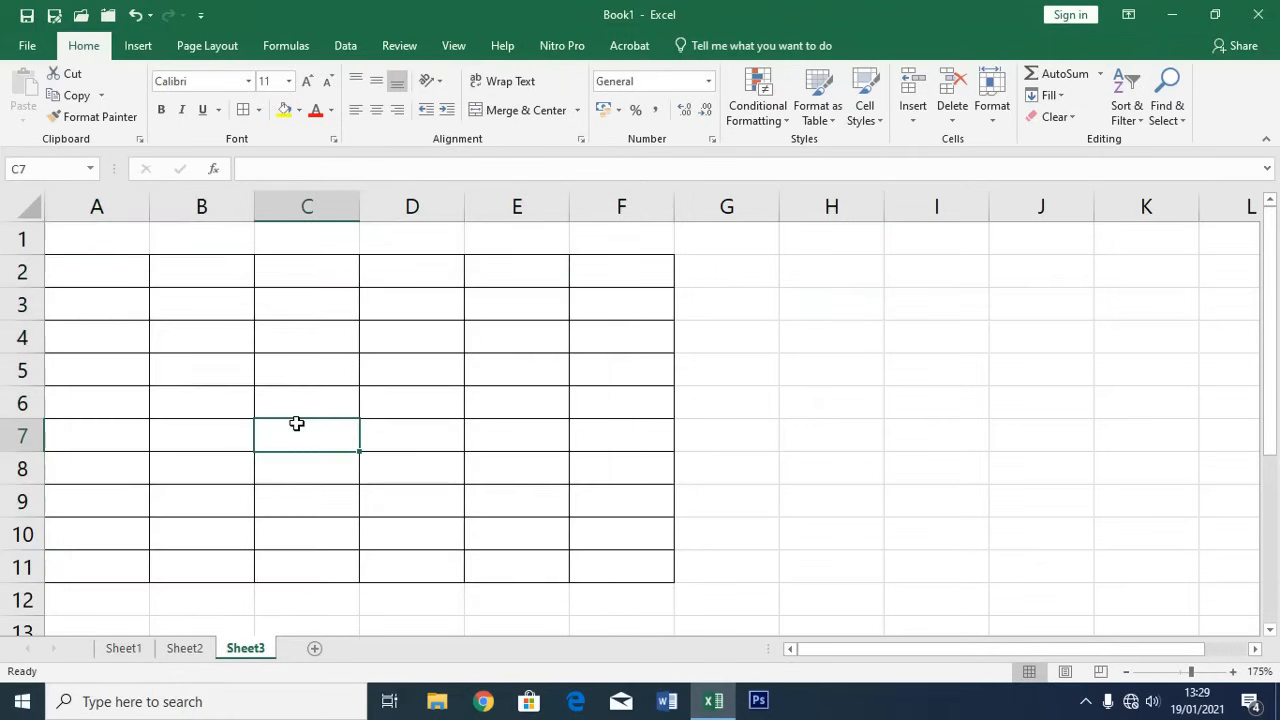
# Apply All Borders to the table A2:E5 on Sheet1
pyautogui.click(121, 649)
pyautogui.click(386, 538)
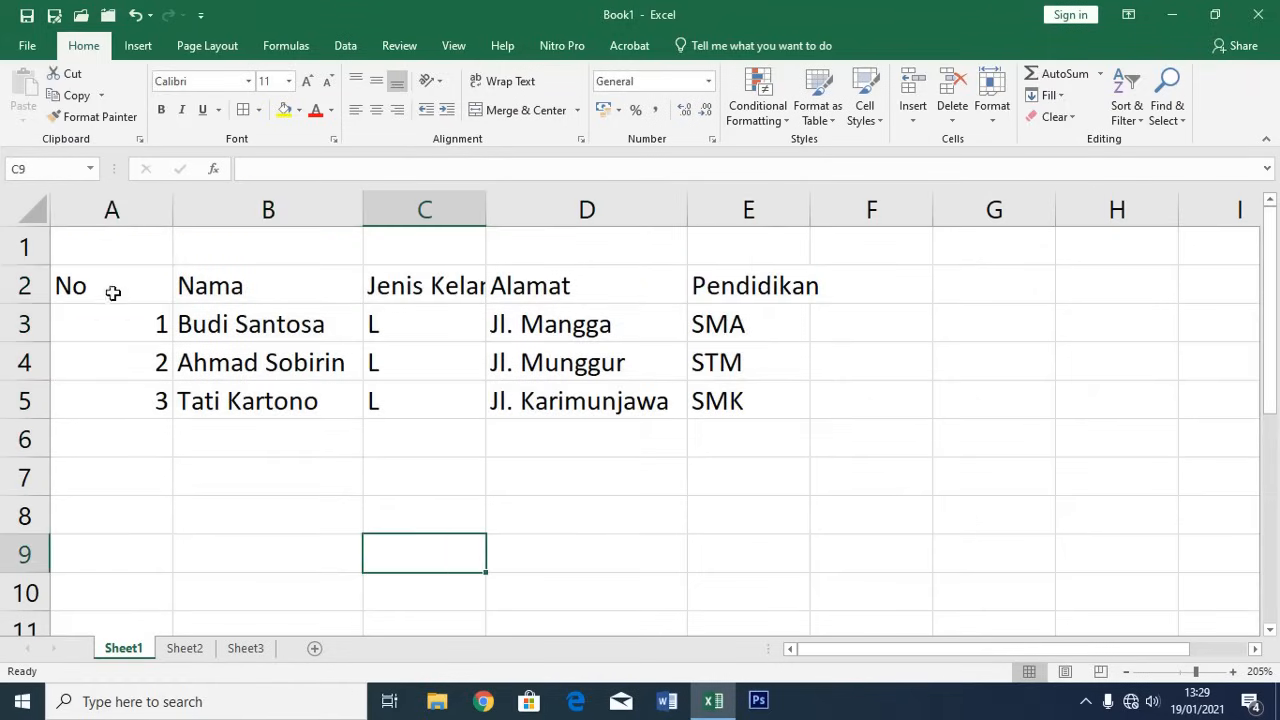
pyautogui.moveTo(113, 292); pyautogui.dragTo(725, 395)
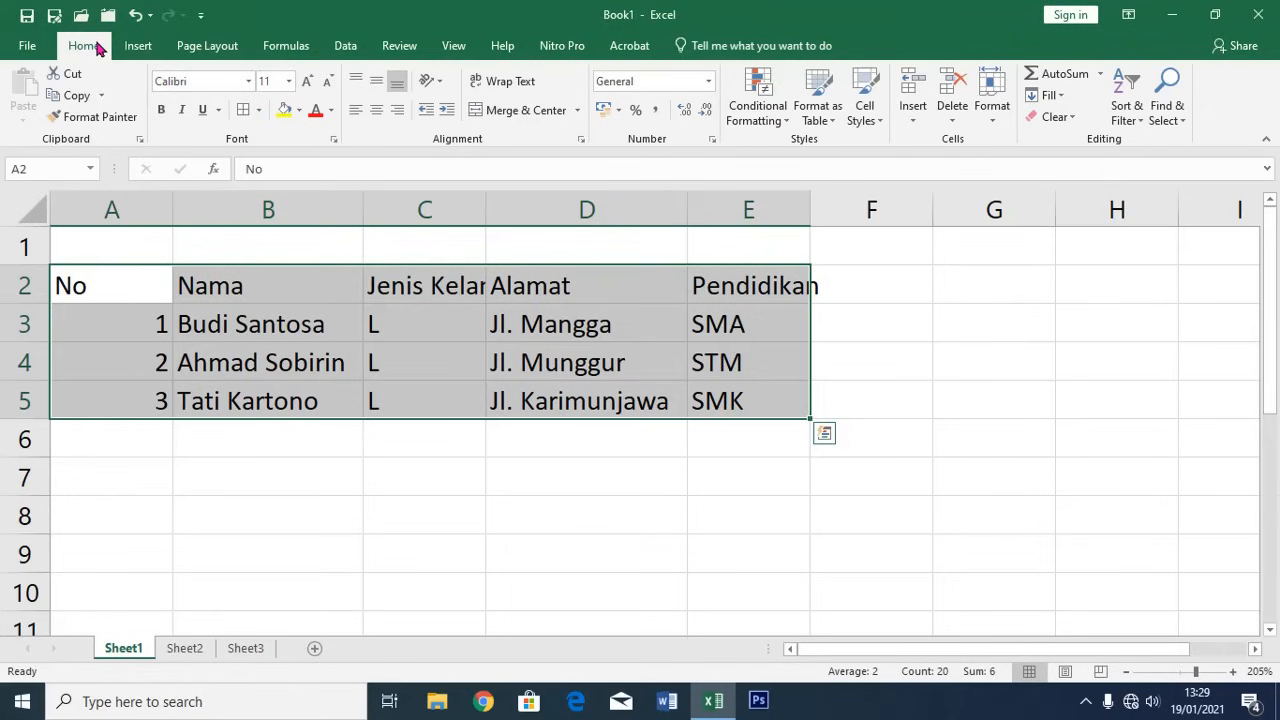
pyautogui.click(260, 112)
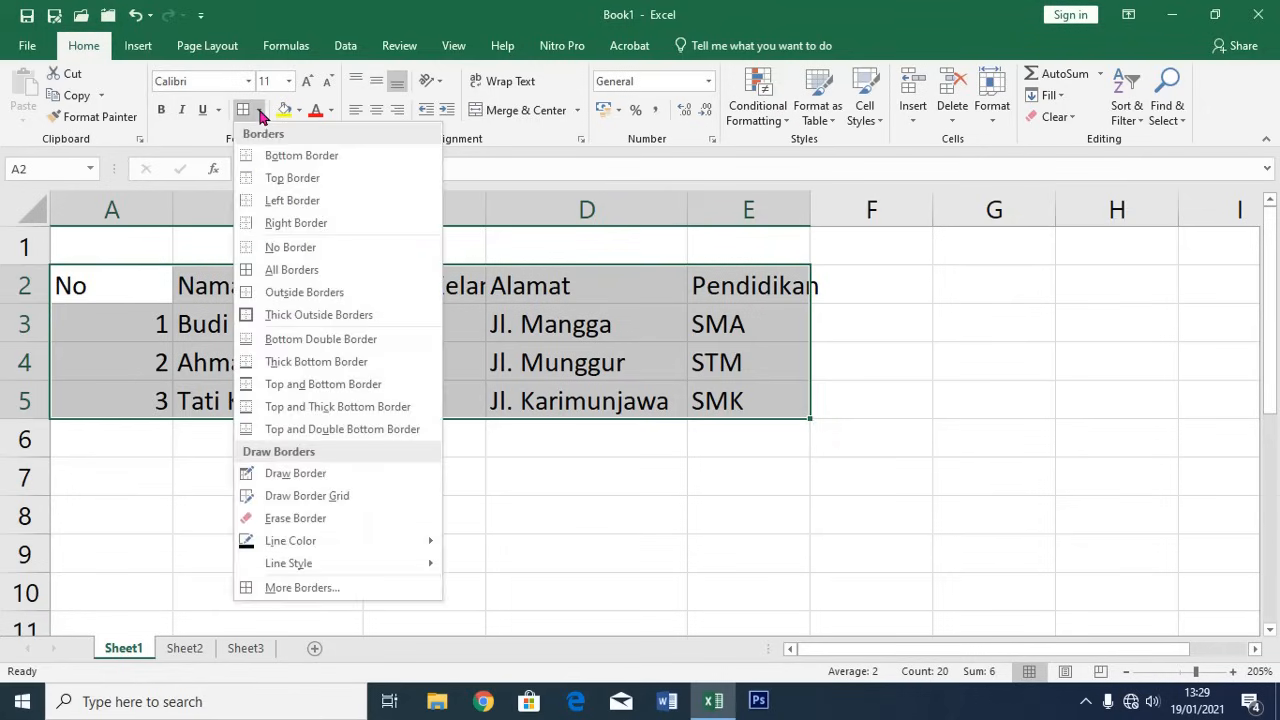
pyautogui.click(287, 272)
pyautogui.click(352, 545)
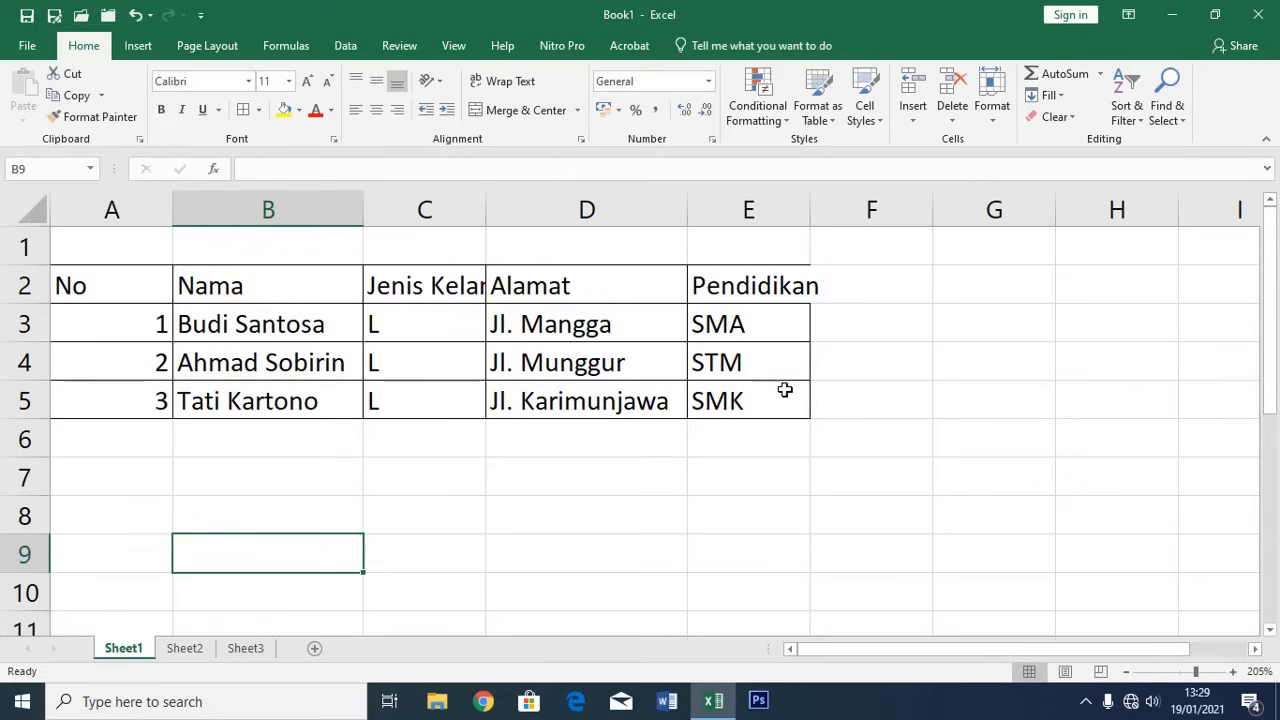
# Apply All Borders to the employee table A2:E5 on Sheet2
pyautogui.click(185, 648)
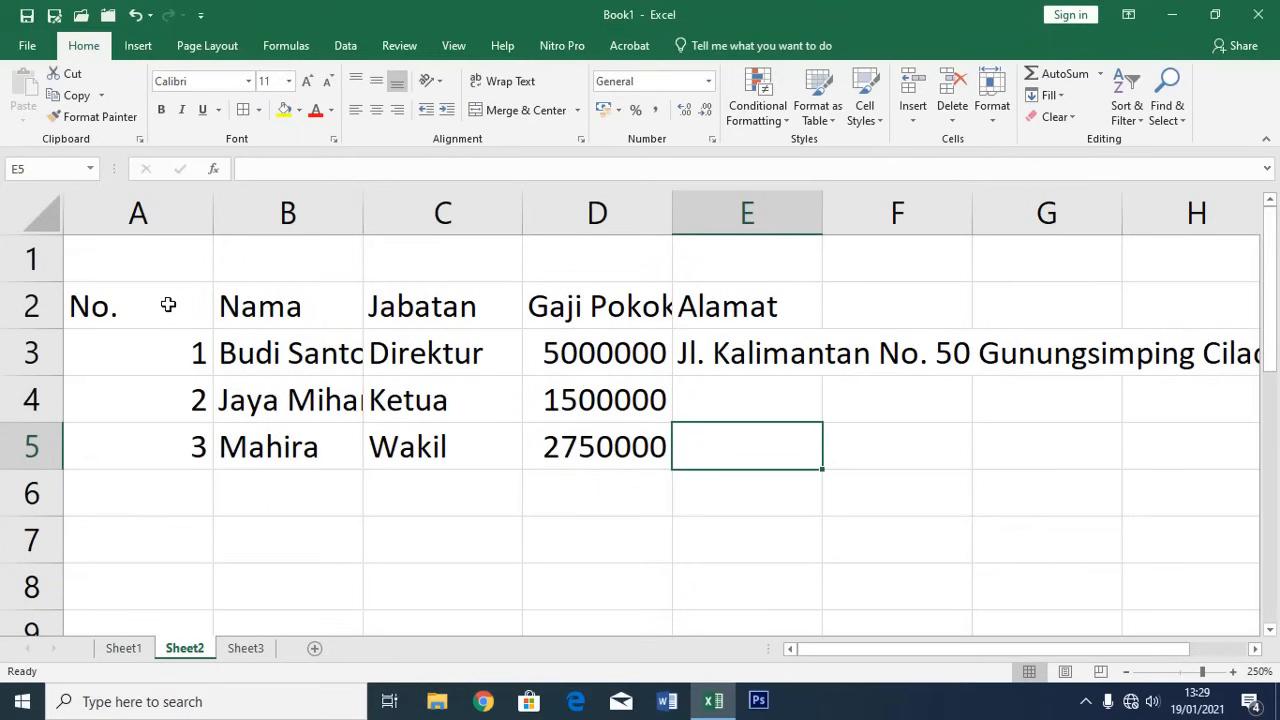
pyautogui.moveTo(168, 305); pyautogui.dragTo(708, 449)
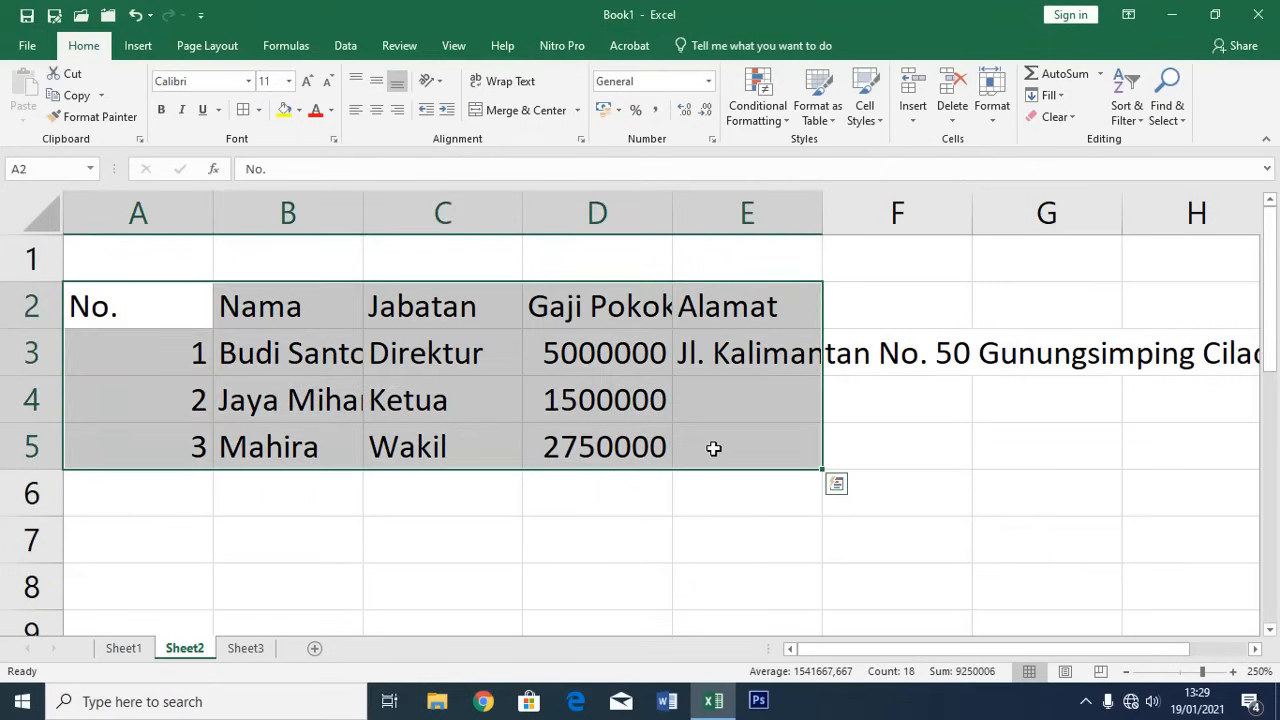
pyautogui.click(262, 111)
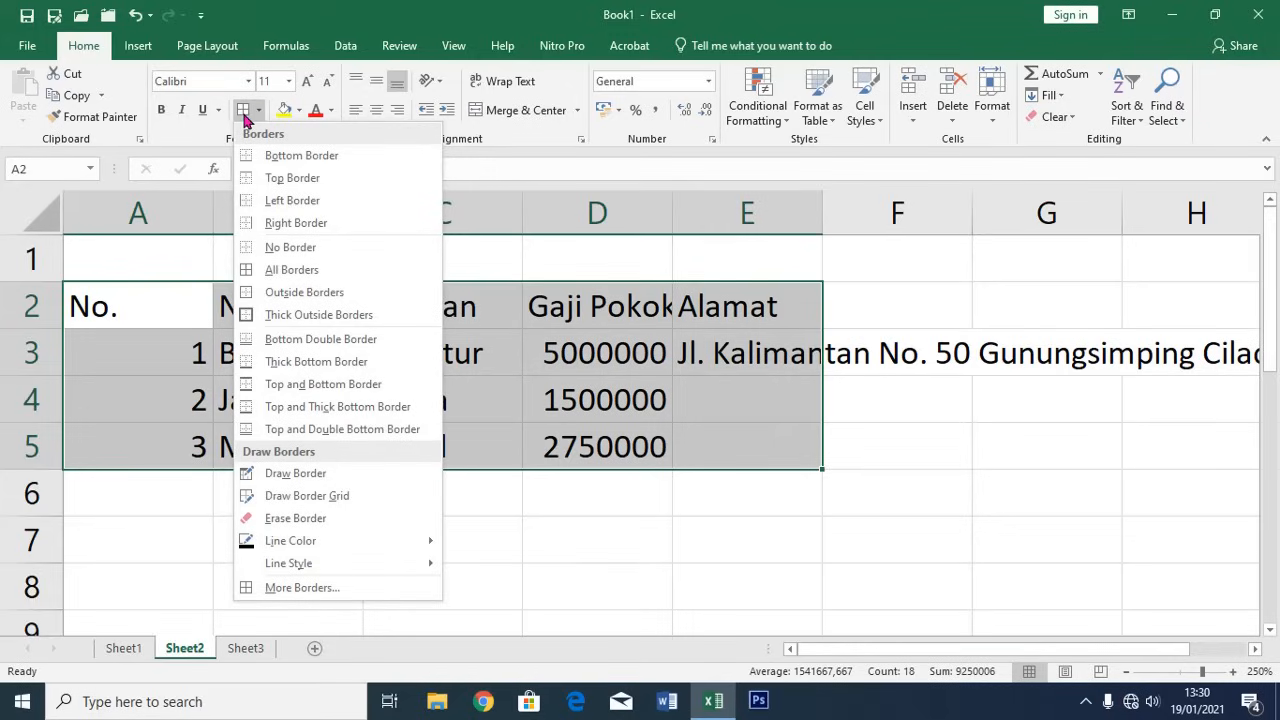
pyautogui.click(246, 118)
pyautogui.click(407, 525)
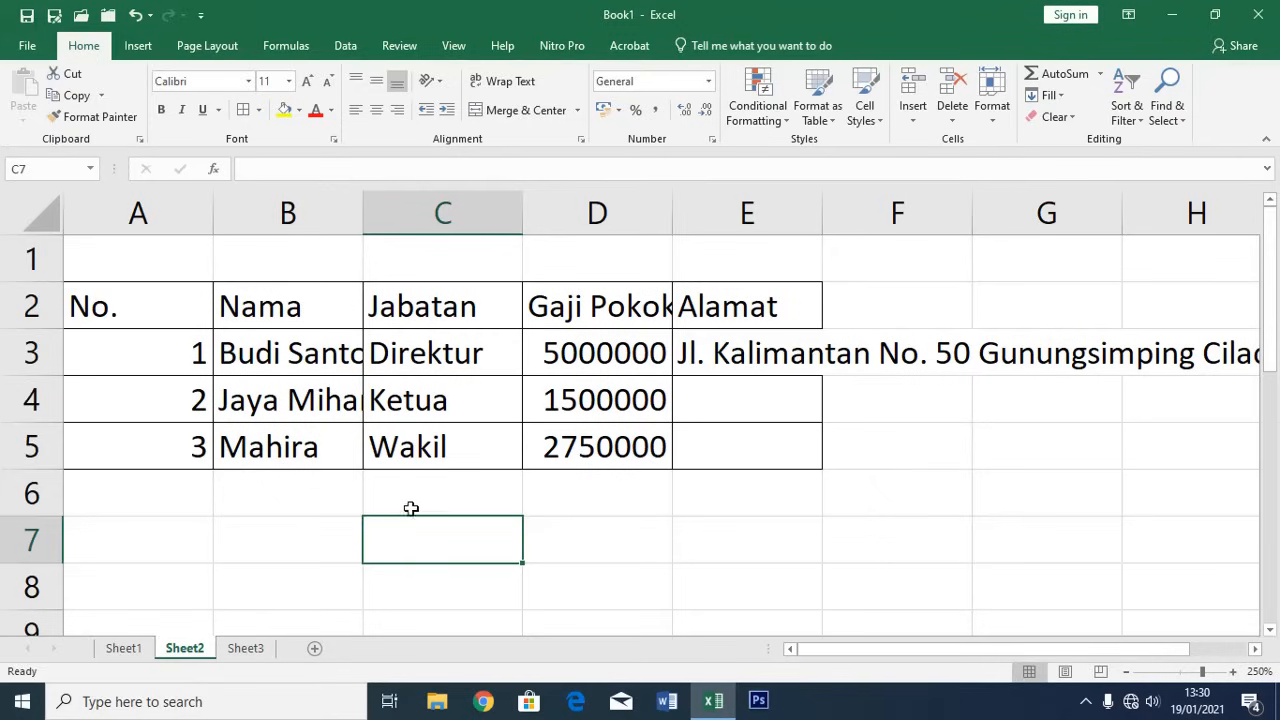
pyautogui.click(294, 506)
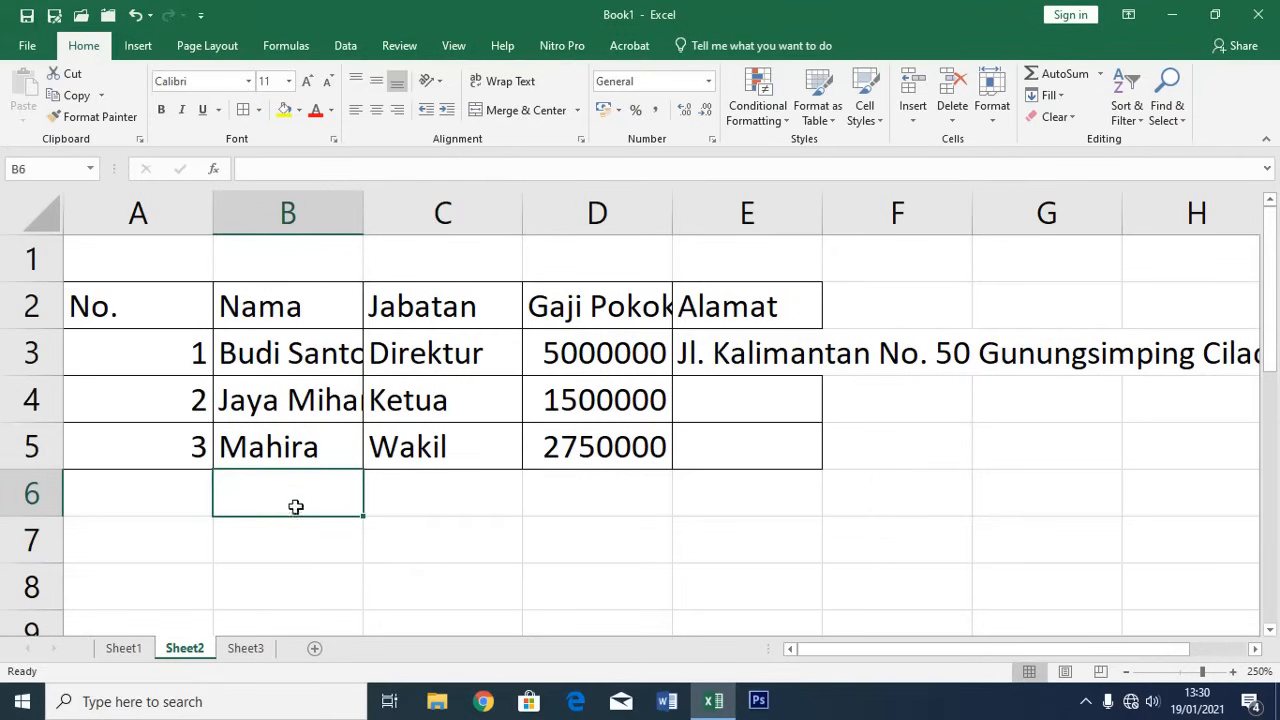
pyautogui.click(295, 550)
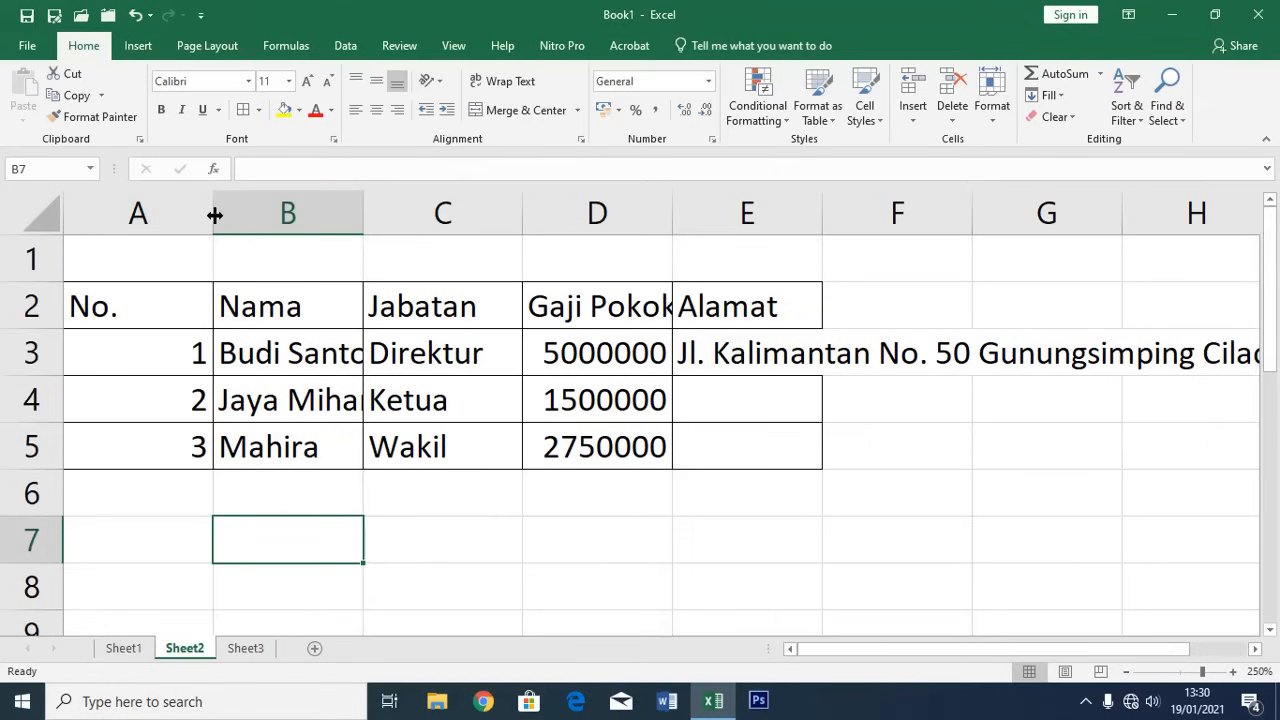
# Fit Sheet2's columns: narrow A, and widen B, D and E for names, salaries and addresses
pyautogui.moveTo(213, 214); pyautogui.dragTo(123, 214)
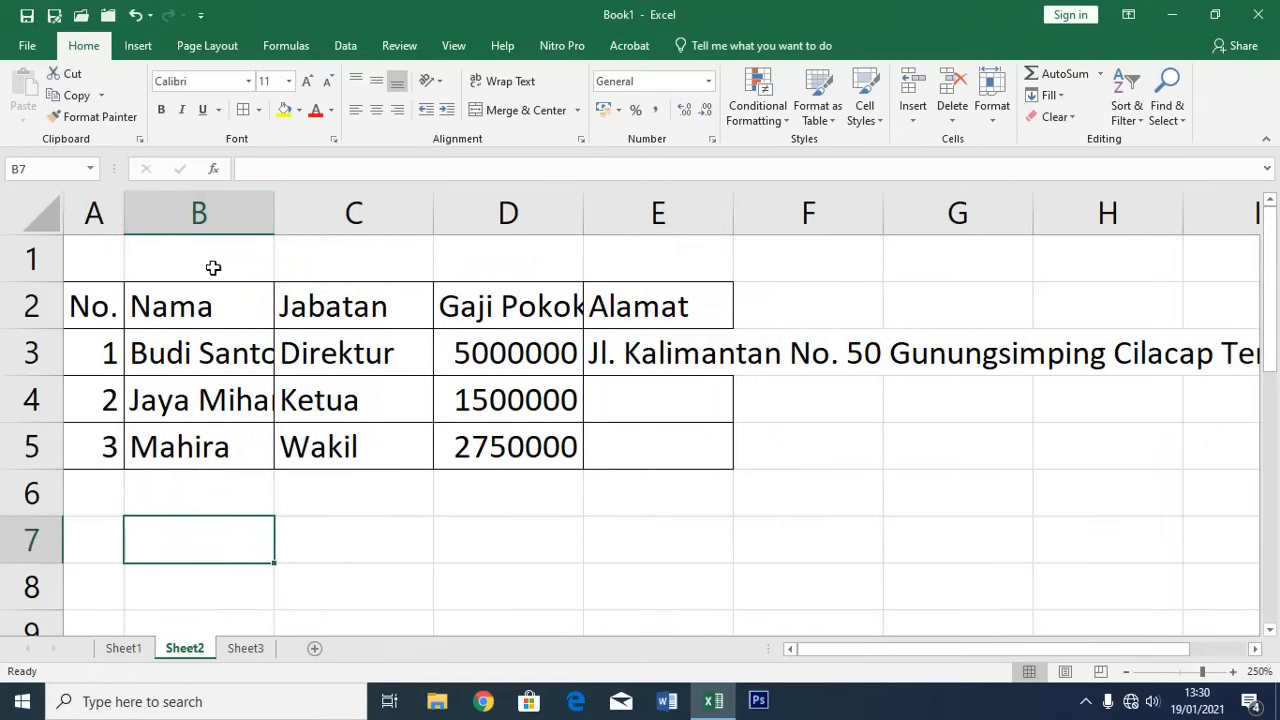
pyautogui.moveTo(276, 212); pyautogui.dragTo(335, 216)
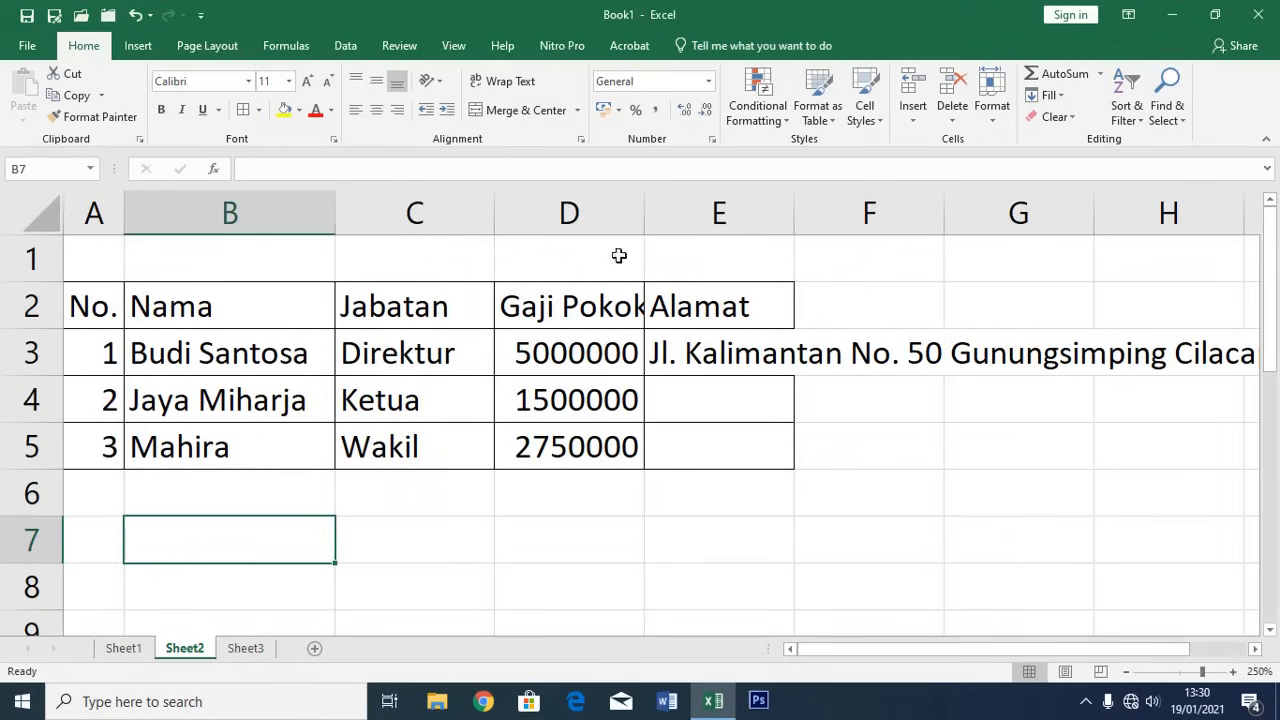
pyautogui.moveTo(645, 211); pyautogui.dragTo(675, 211)
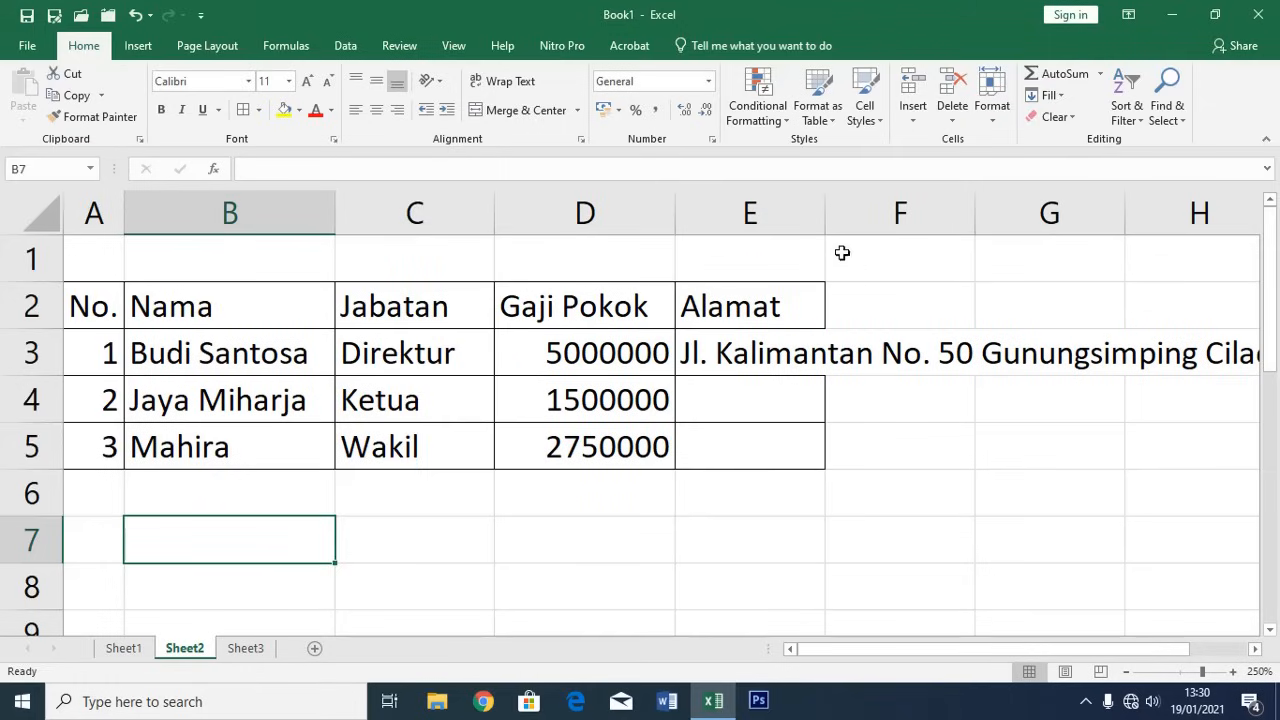
pyautogui.moveTo(825, 211); pyautogui.dragTo(1013, 211)
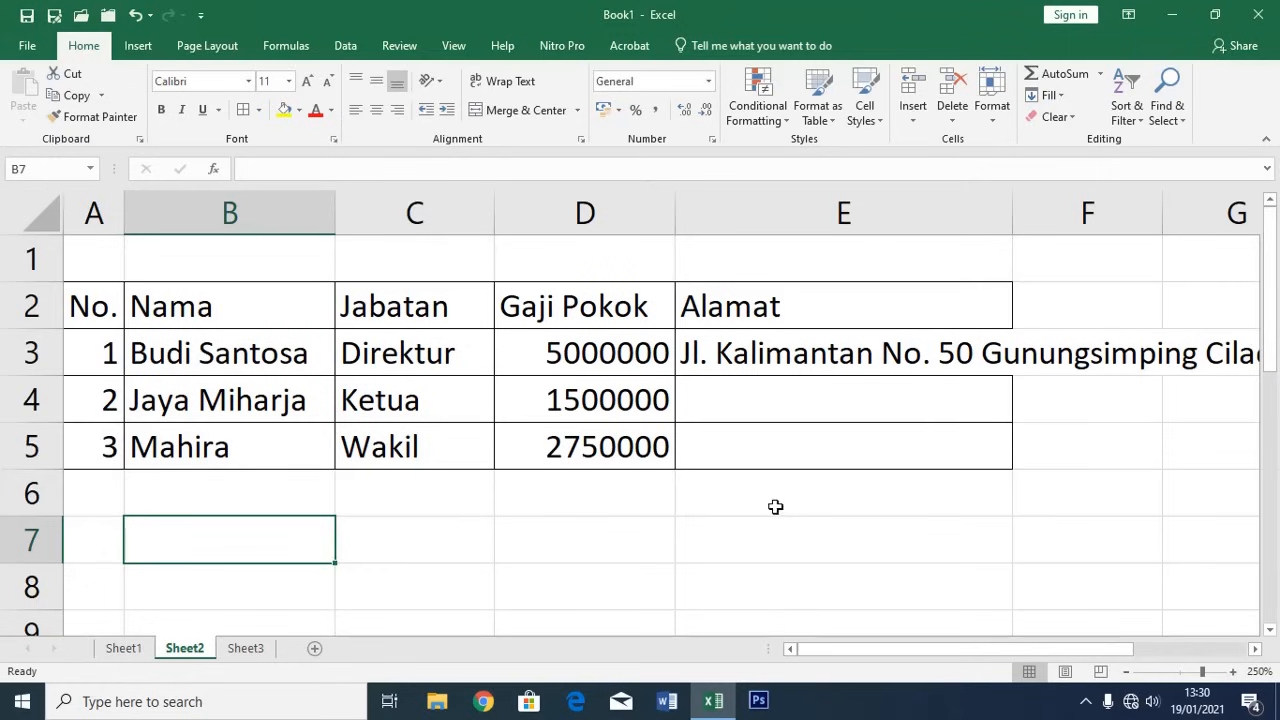
# Check the address in cell E3, then select the Nama heading in B2
pyautogui.click(832, 527)
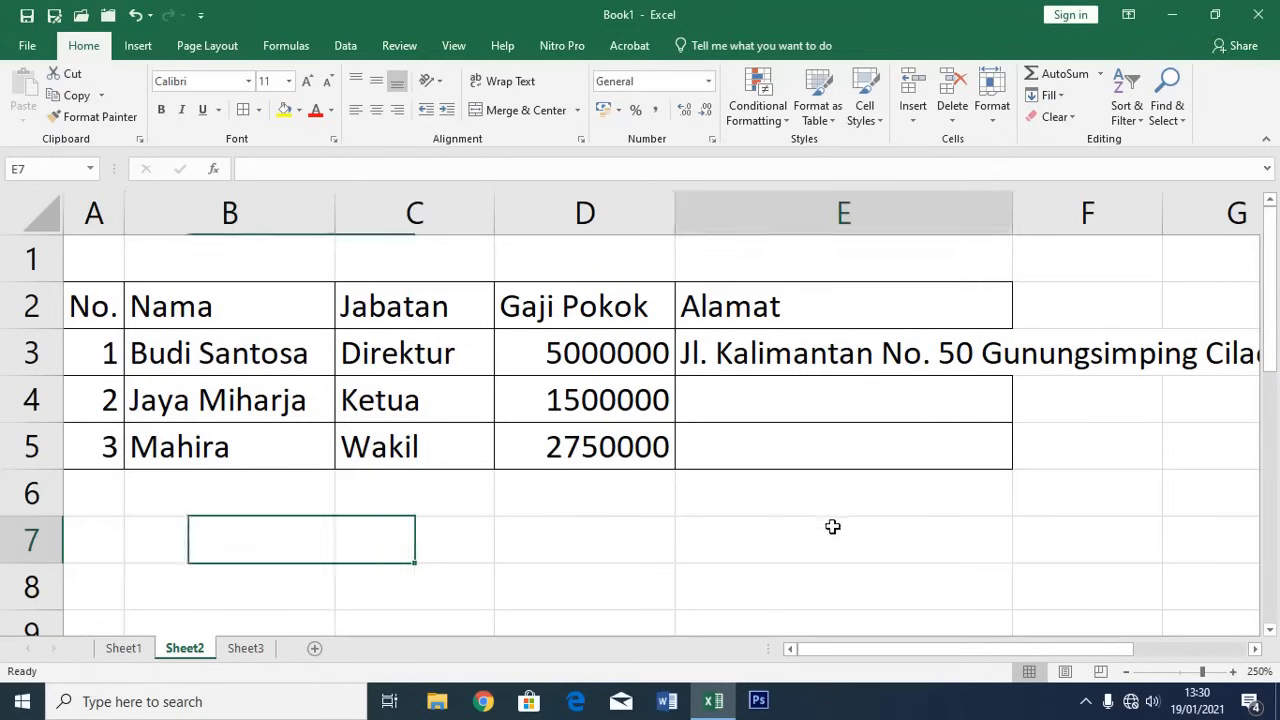
pyautogui.click(808, 362)
pyautogui.click(781, 515)
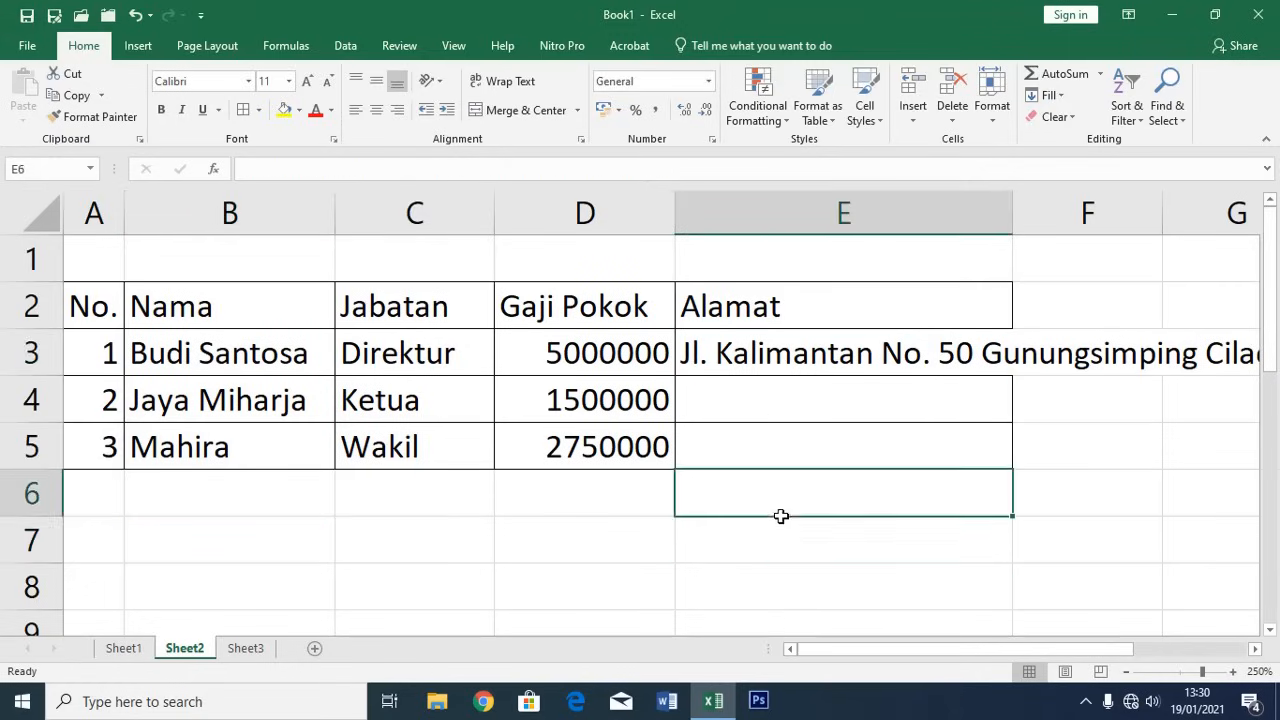
pyautogui.click(748, 360)
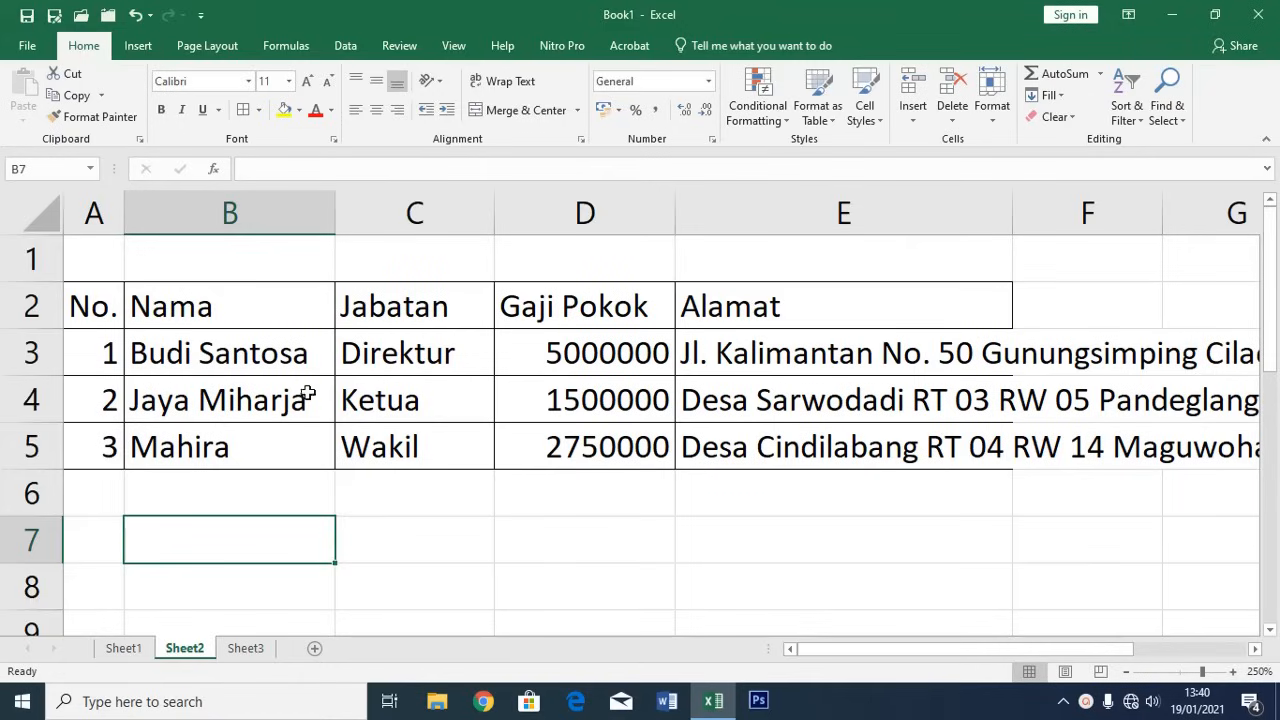
pyautogui.click(192, 309)
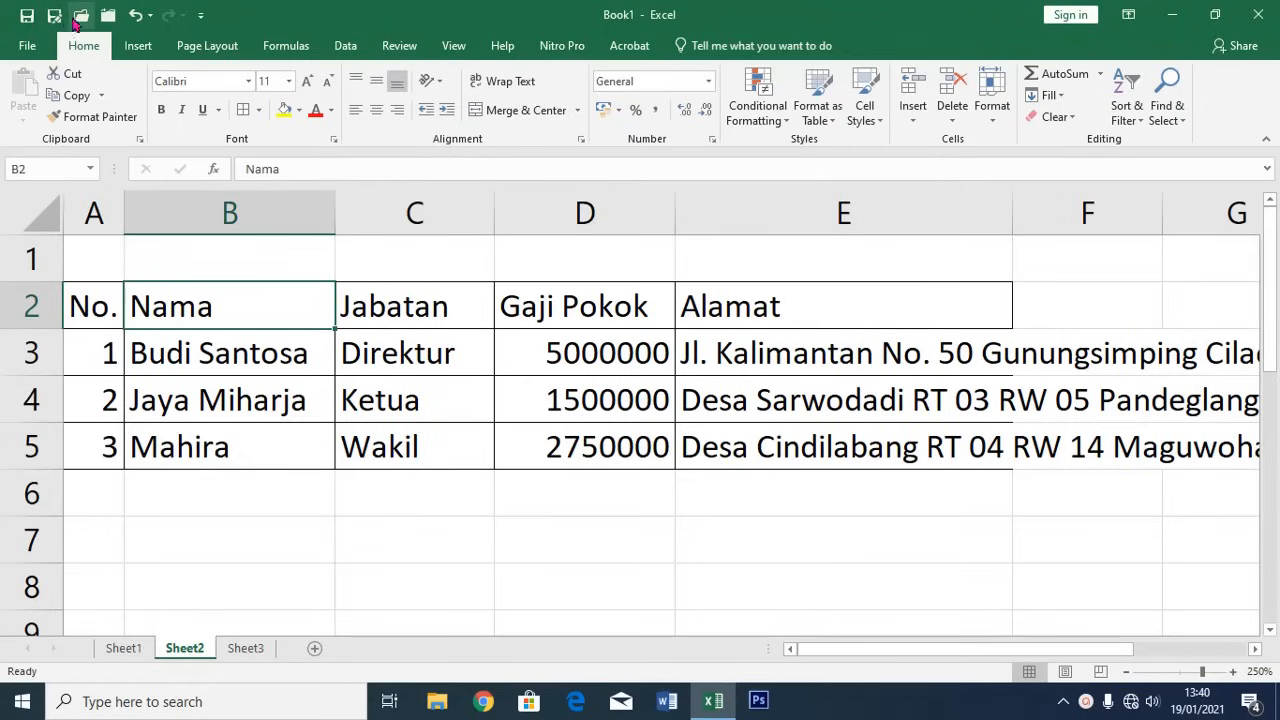
# Colour the Nama heading red, try its horizontal alignments, and make row 2 taller
pyautogui.click(377, 112)
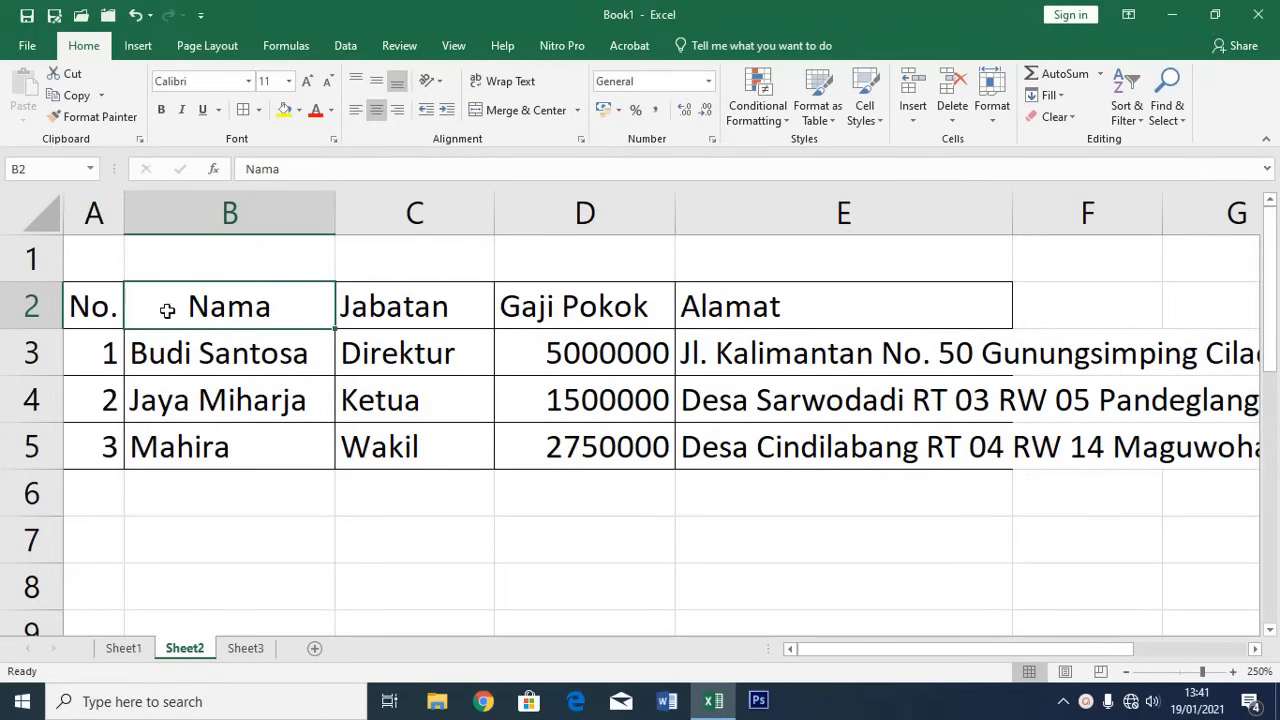
pyautogui.click(317, 117)
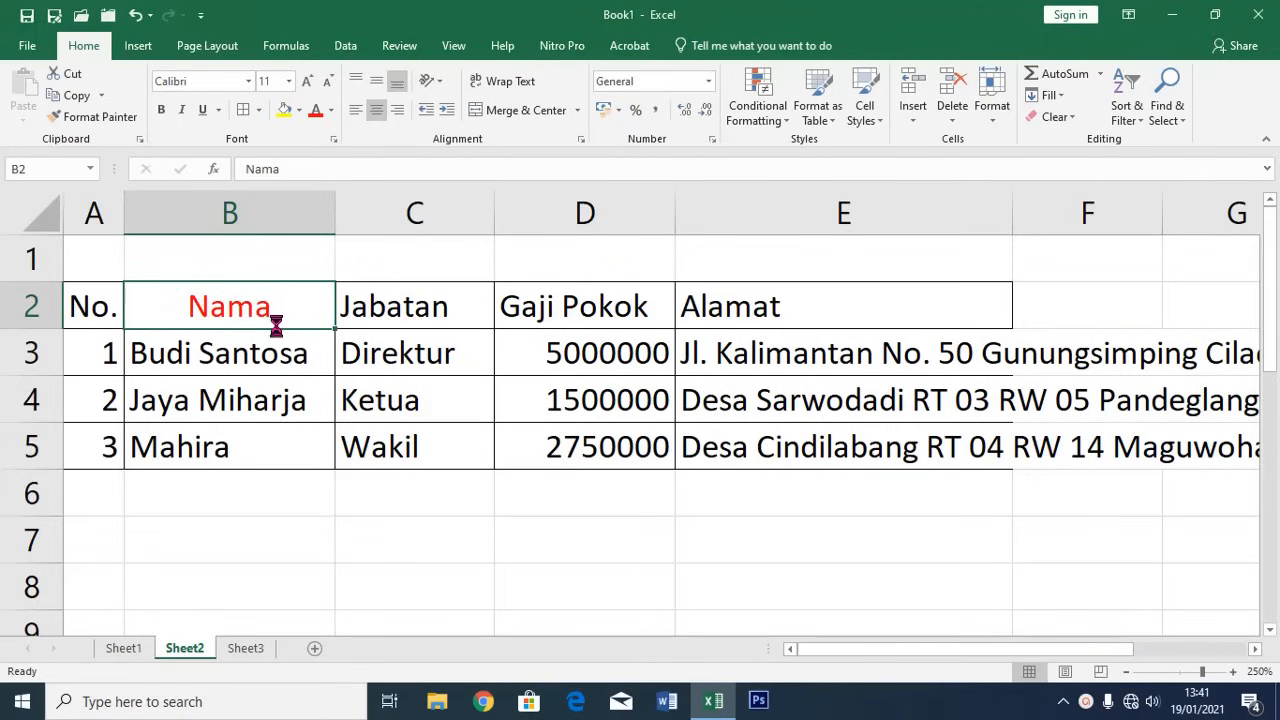
pyautogui.click(358, 111)
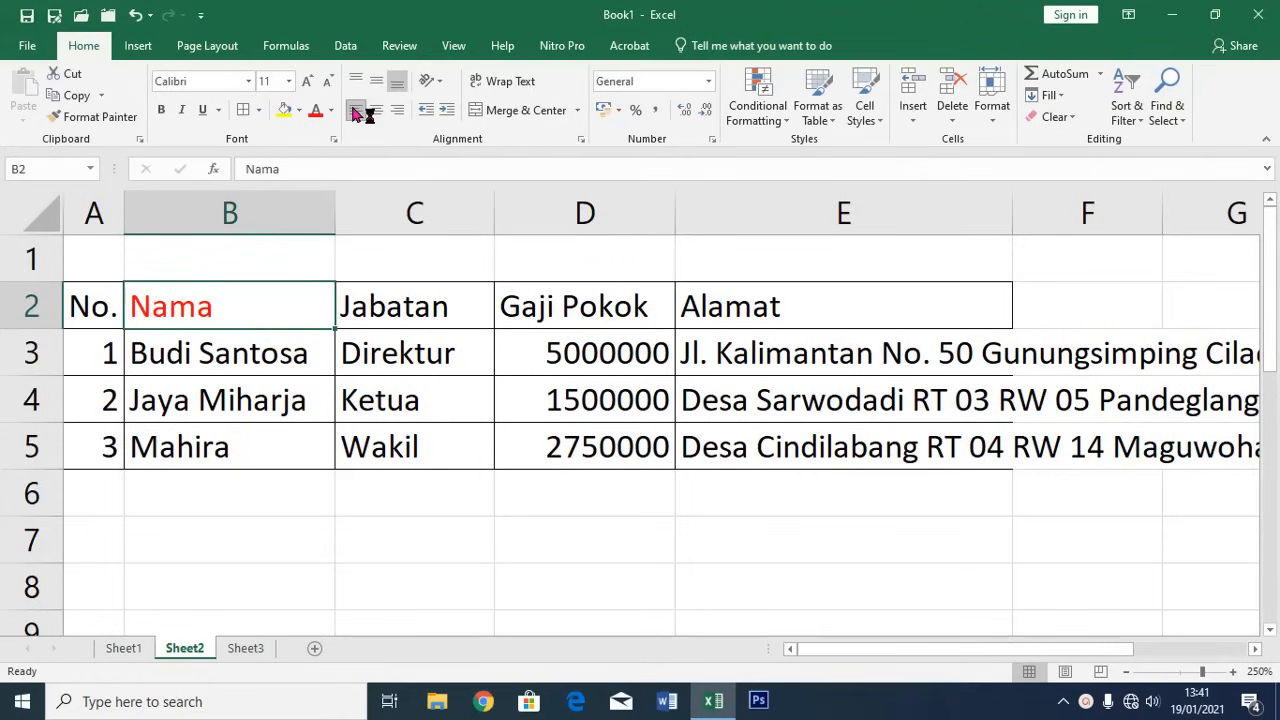
pyautogui.click(399, 114)
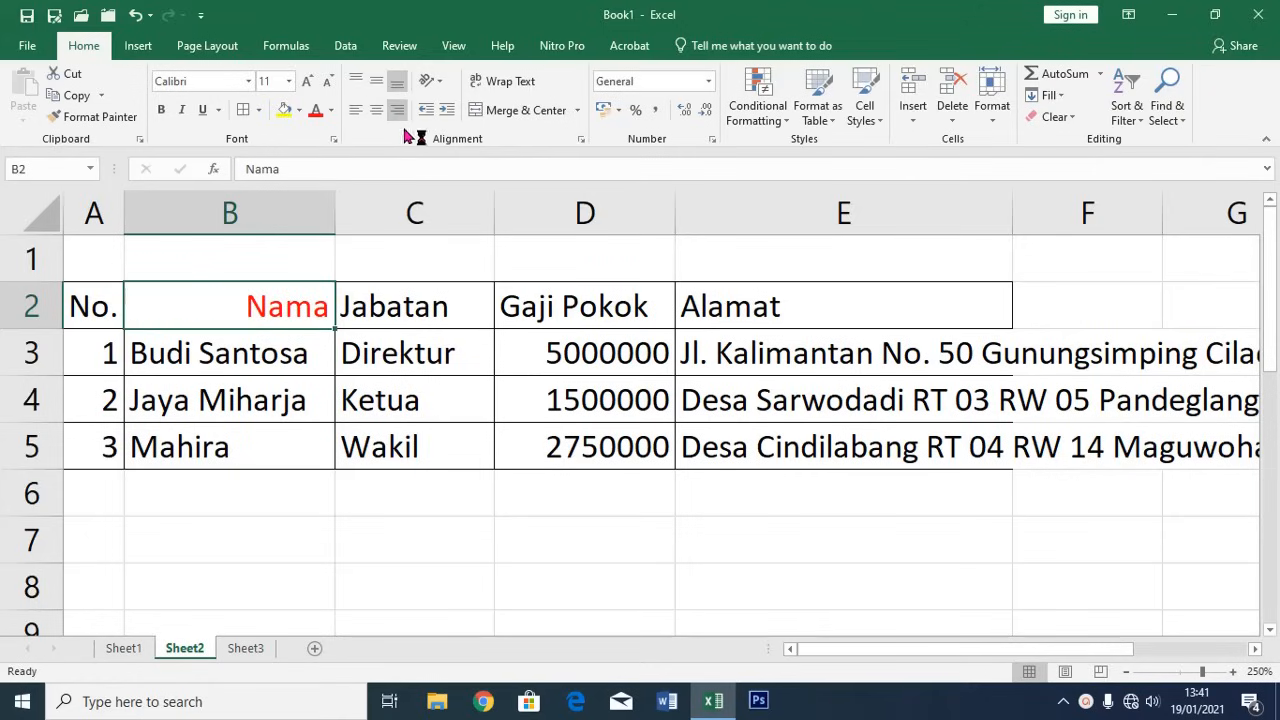
pyautogui.moveTo(33, 327); pyautogui.dragTo(33, 394)
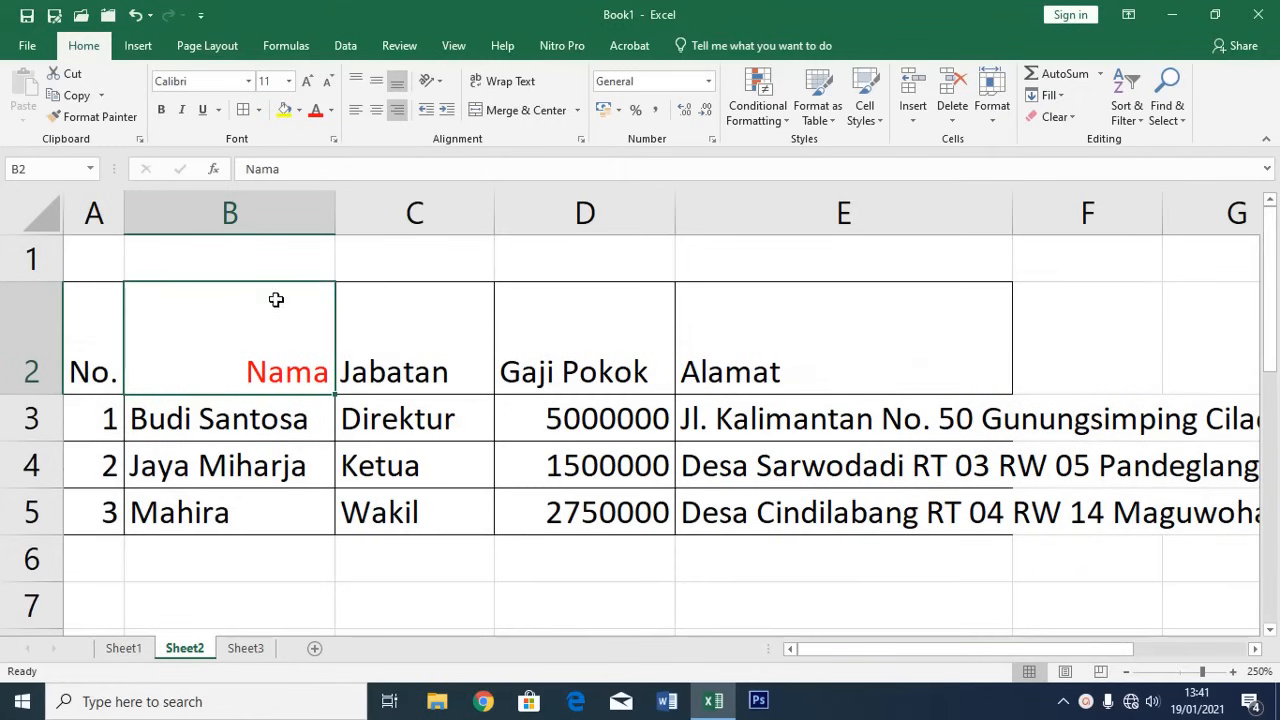
# Centre Nama vertically and horizontally in B2, then select header cells A2:E2
pyautogui.click(377, 82)
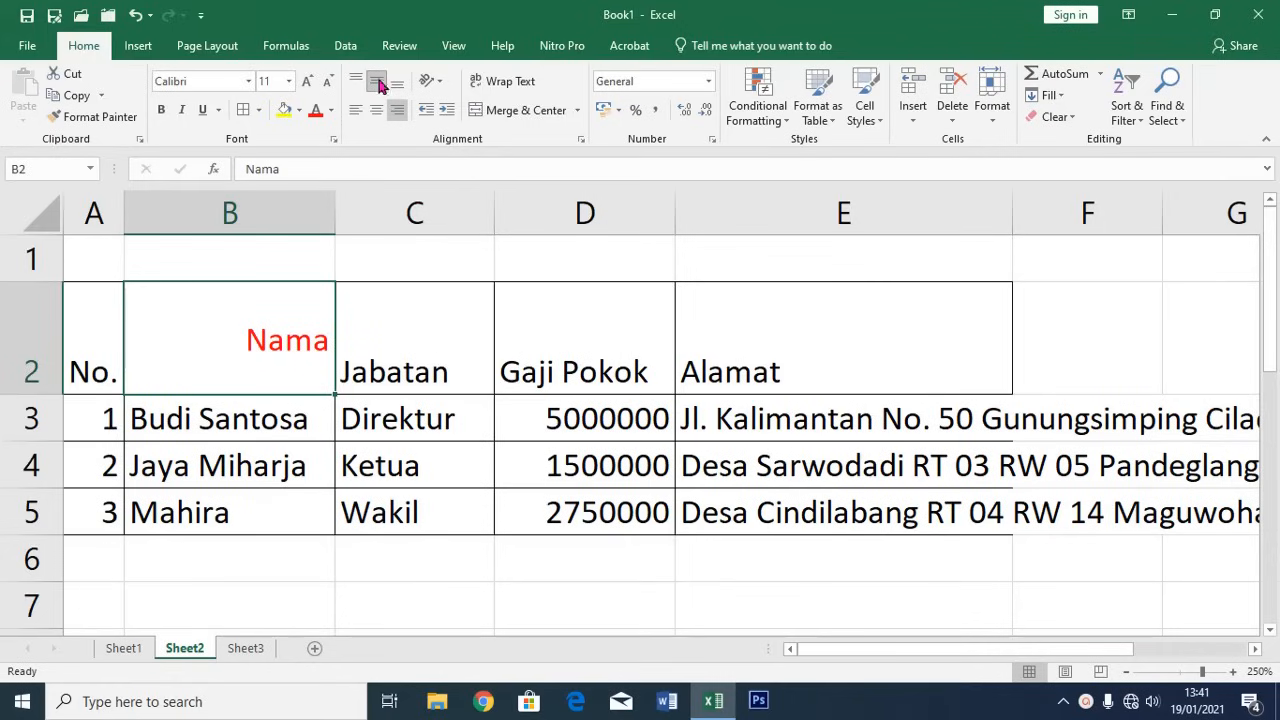
pyautogui.click(397, 84)
pyautogui.click(354, 83)
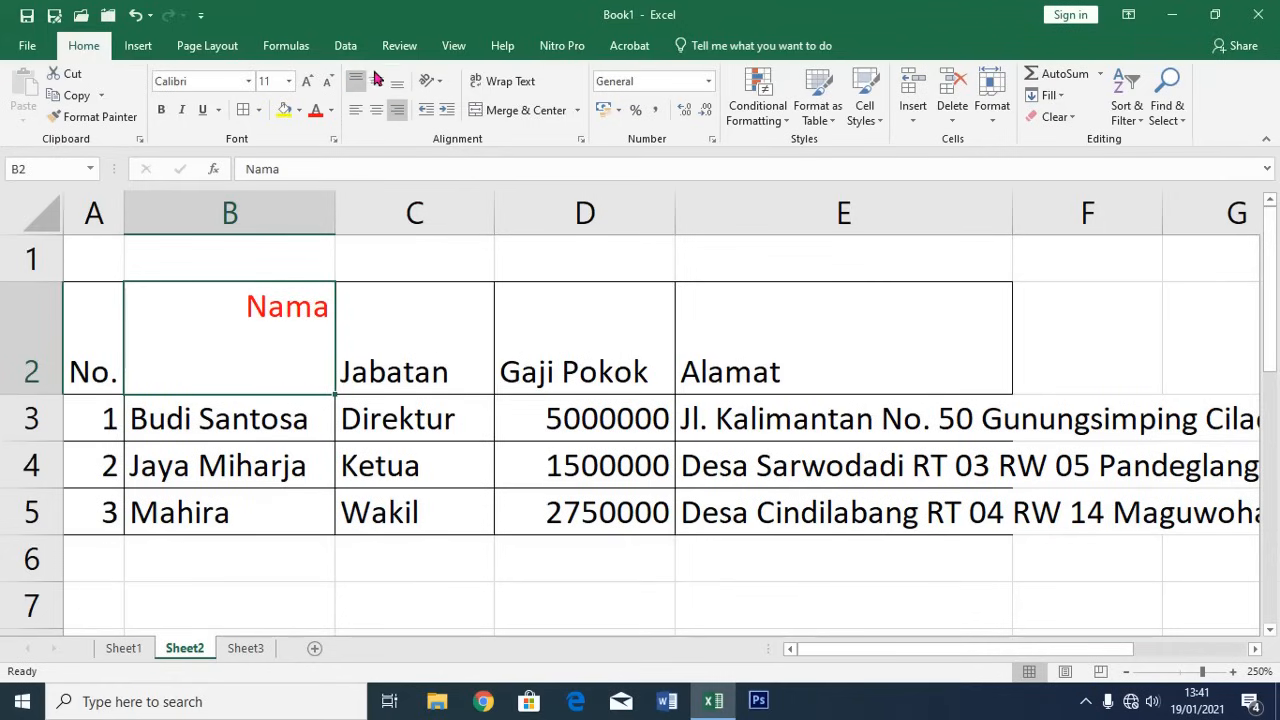
pyautogui.click(377, 82)
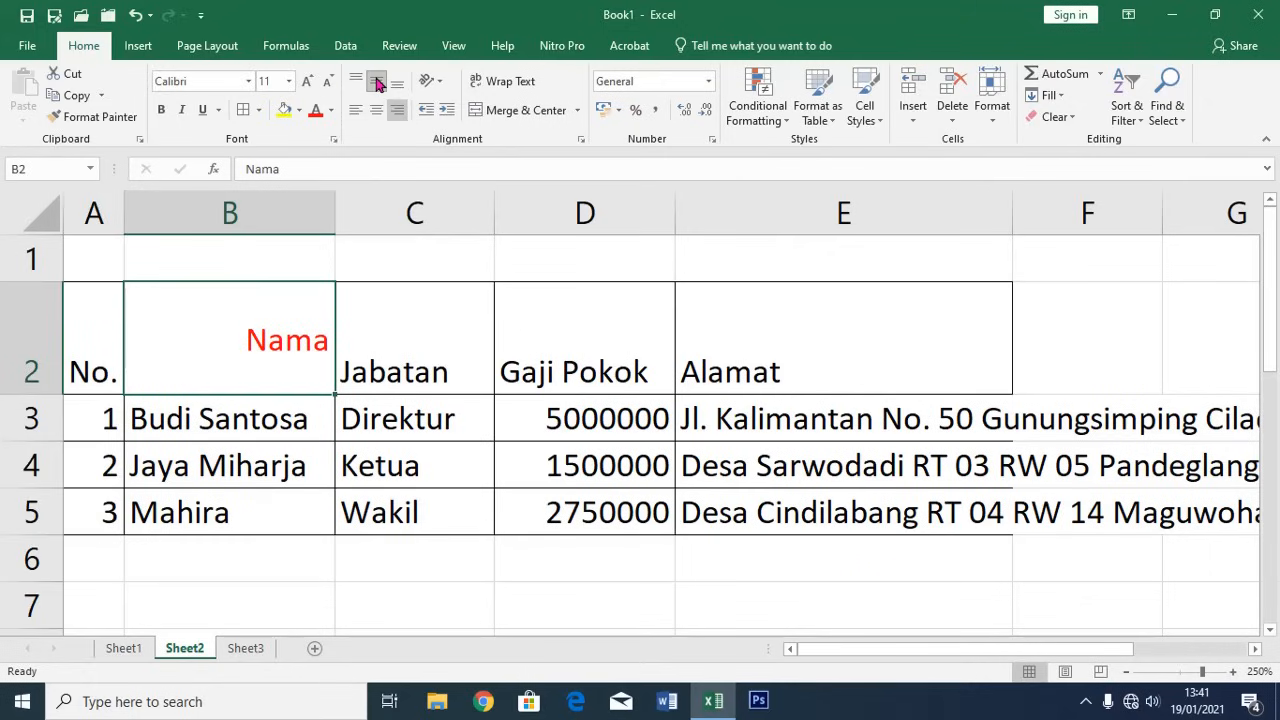
pyautogui.click(376, 110)
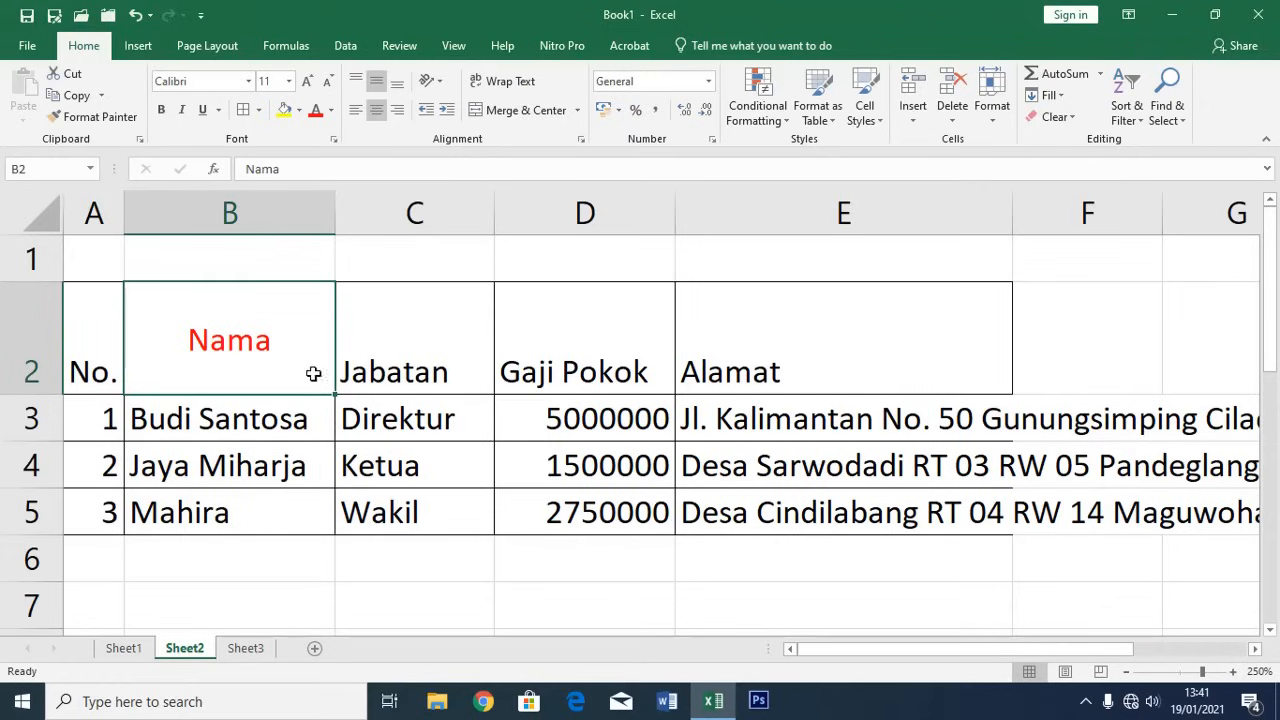
pyautogui.click(102, 342)
pyautogui.moveTo(102, 342); pyautogui.dragTo(843, 360)
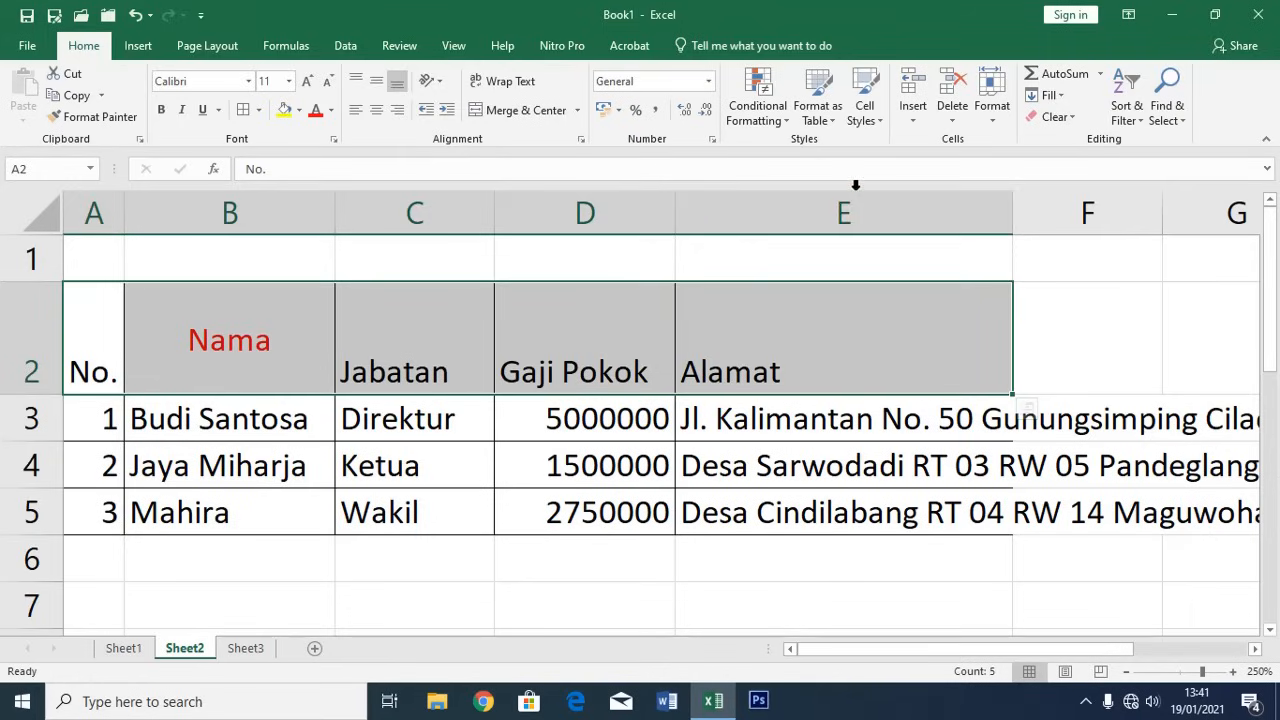
# Make headers A2:E2 bold, Automatic black, centred both ways, and shorten row 2
pyautogui.click(377, 113)
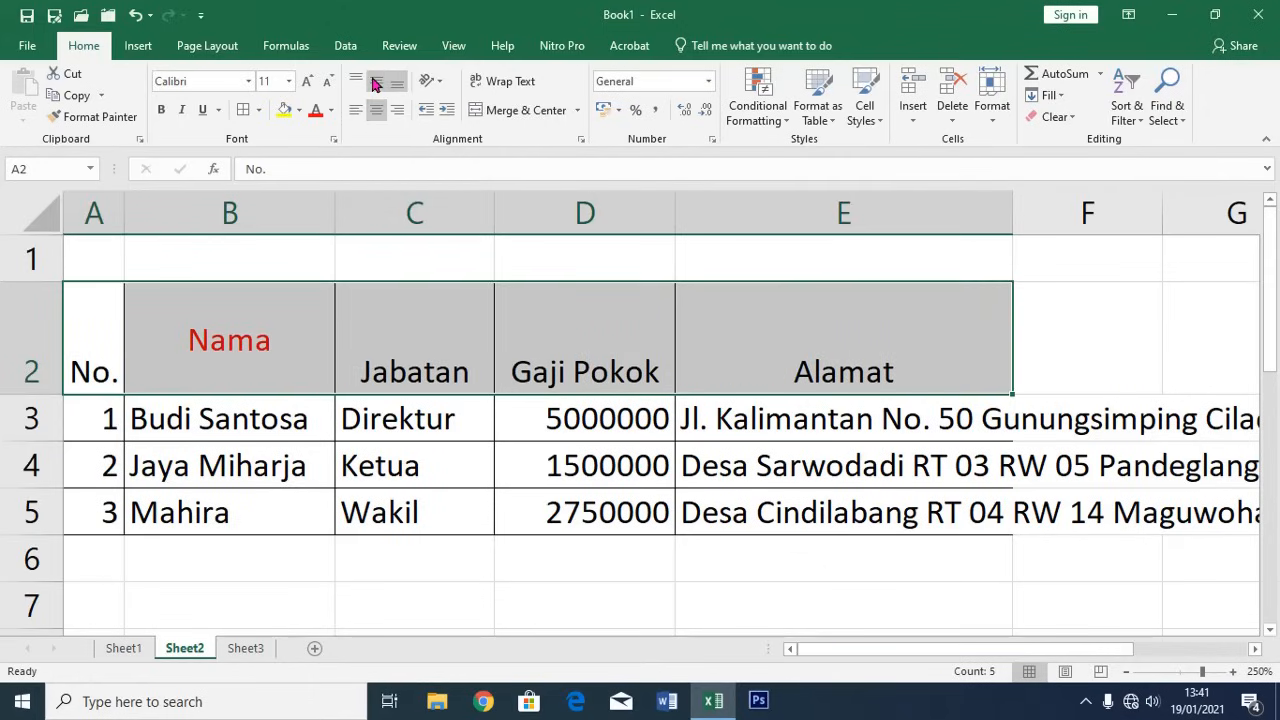
pyautogui.click(376, 84)
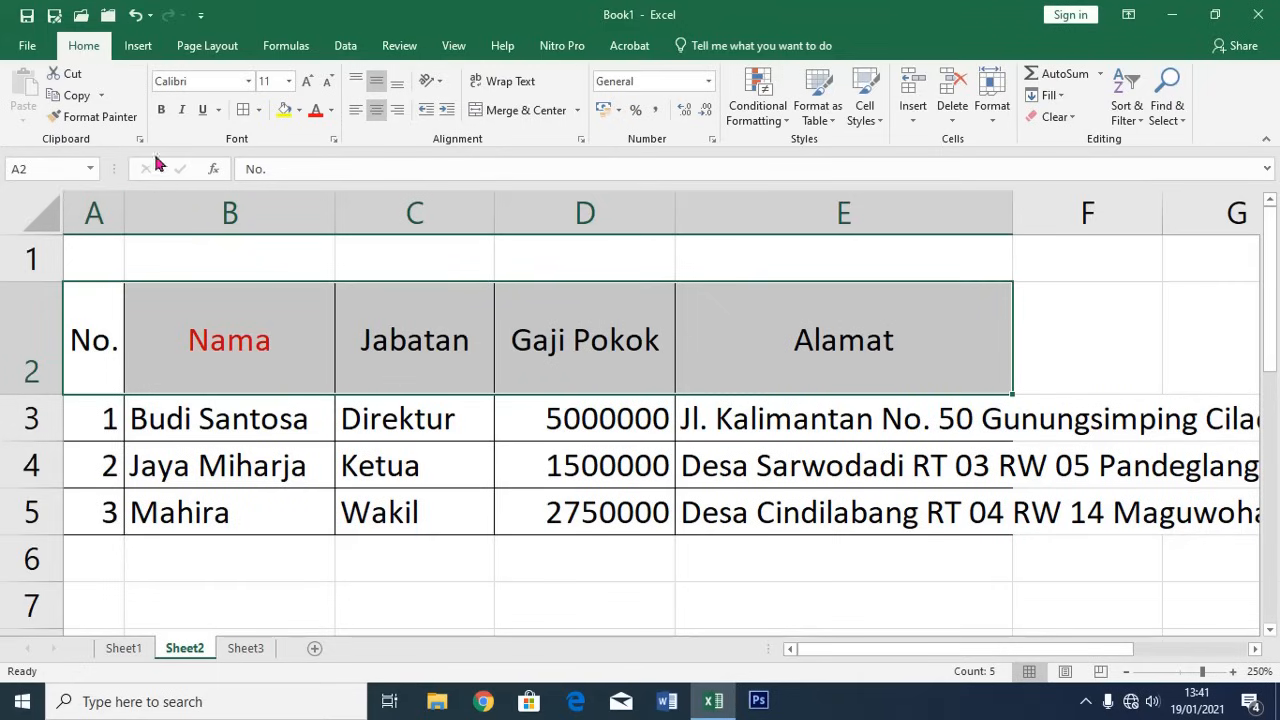
pyautogui.click(164, 112)
pyautogui.click(331, 111)
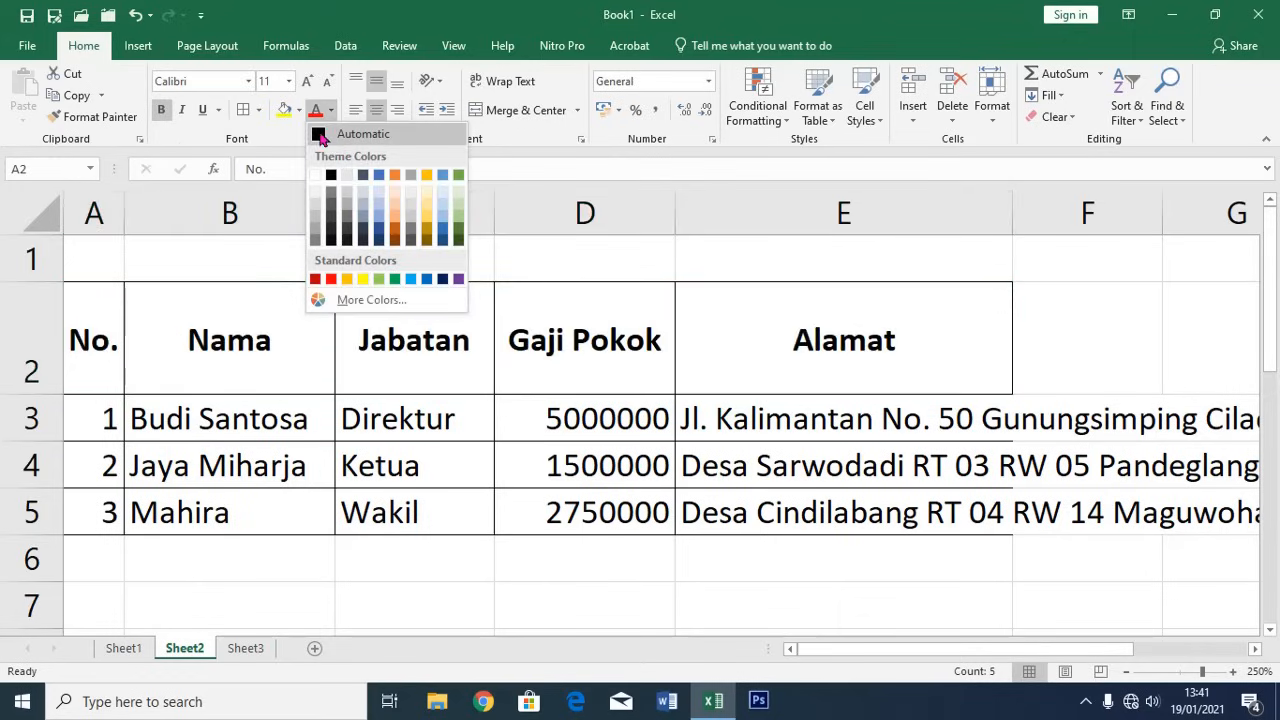
pyautogui.click(320, 134)
pyautogui.click(256, 365)
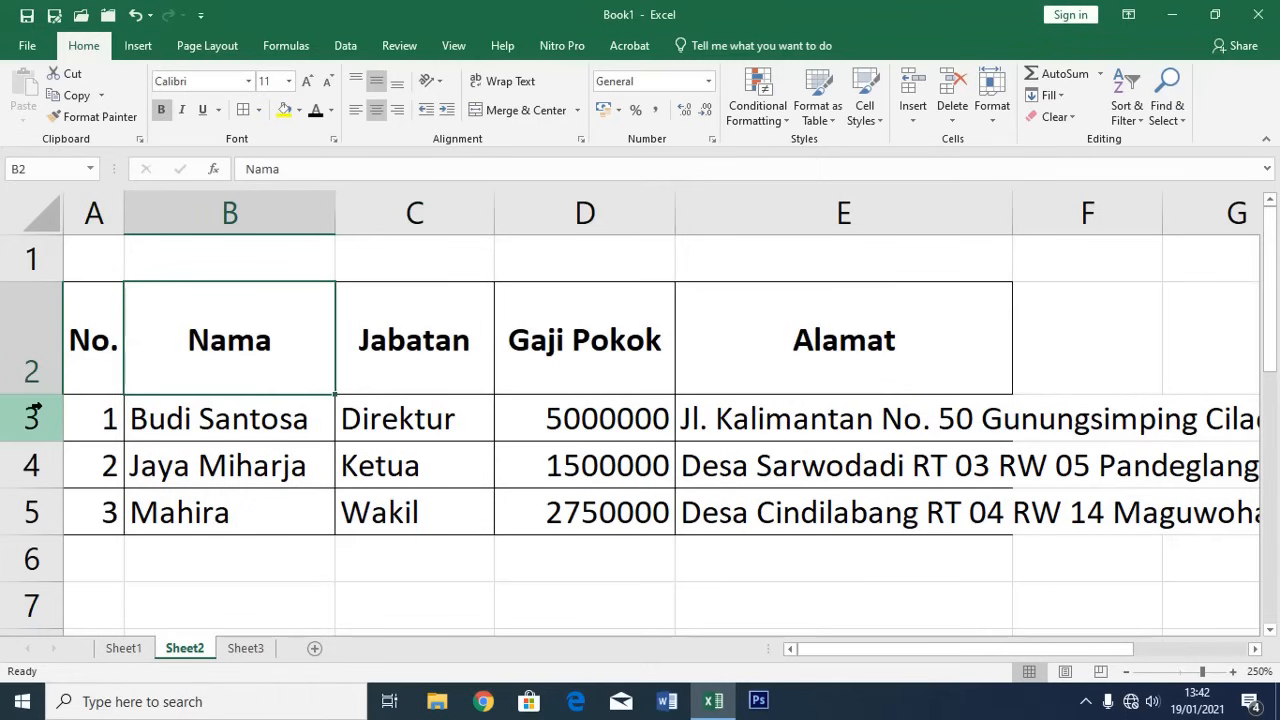
pyautogui.moveTo(37, 395); pyautogui.dragTo(36, 338)
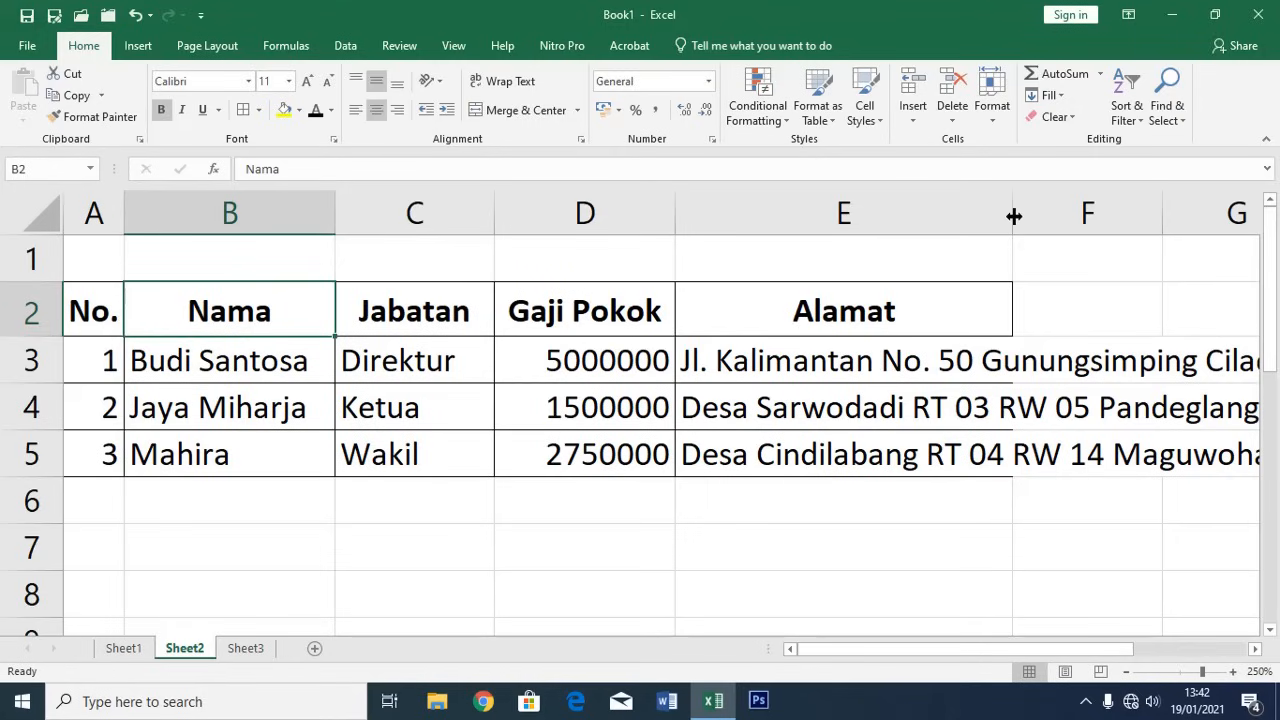
# Widen the Alamat column E further and select address cell E3
pyautogui.moveTo(1013, 216); pyautogui.dragTo(1124, 230)
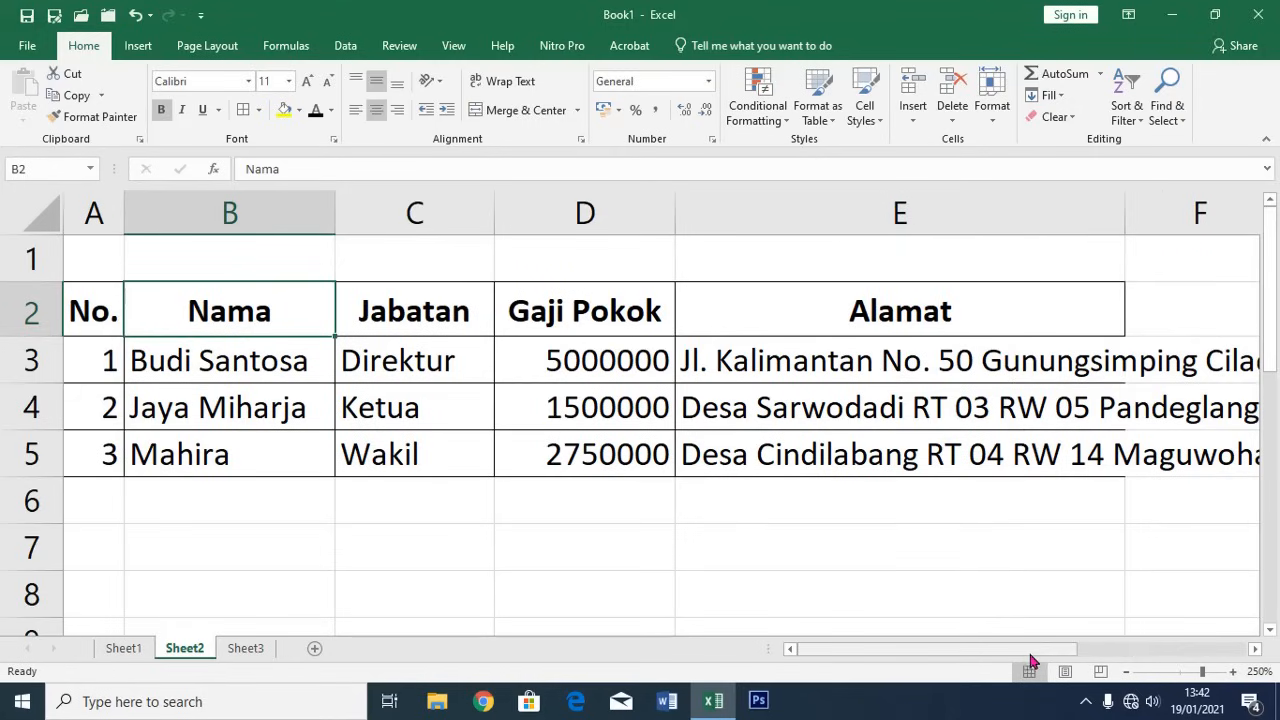
pyautogui.moveTo(1031, 656); pyautogui.dragTo(1144, 660)
pyautogui.click(535, 362)
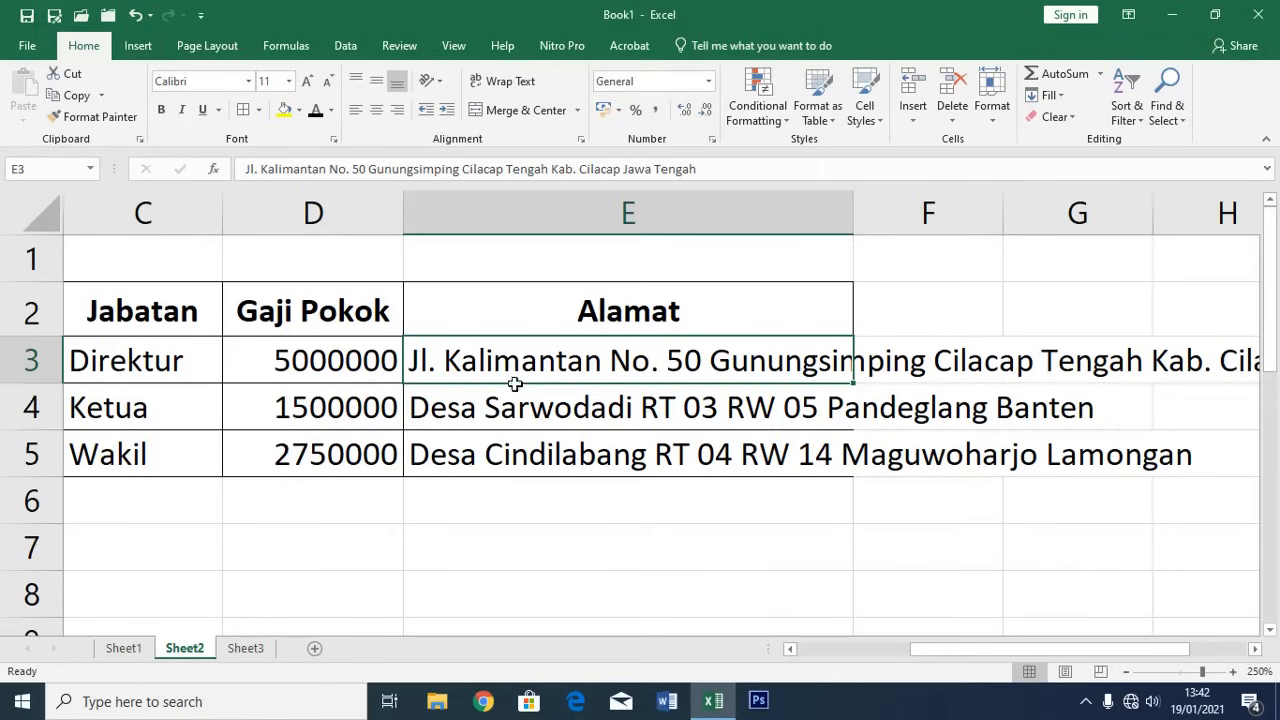
# Wrap the E3 address, widen column E slightly, and top-align that cell
pyautogui.click(498, 88)
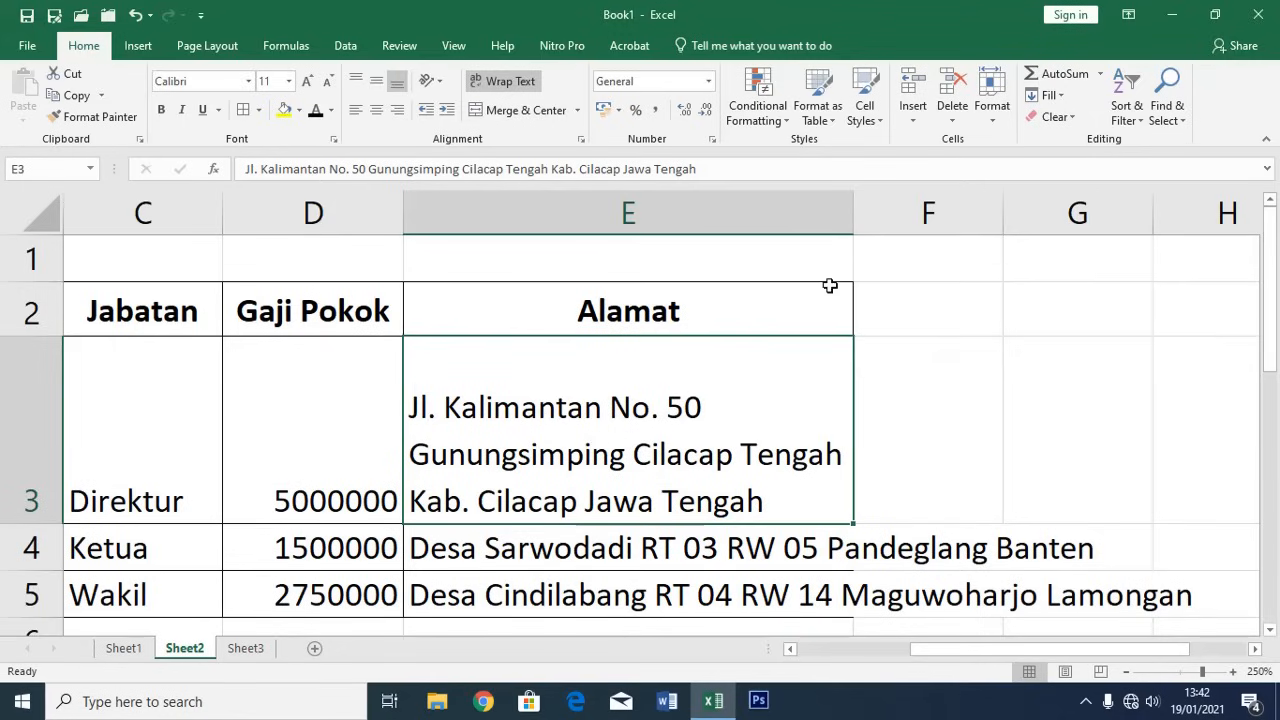
pyautogui.moveTo(855, 214); pyautogui.dragTo(1016, 214)
pyautogui.click(968, 210)
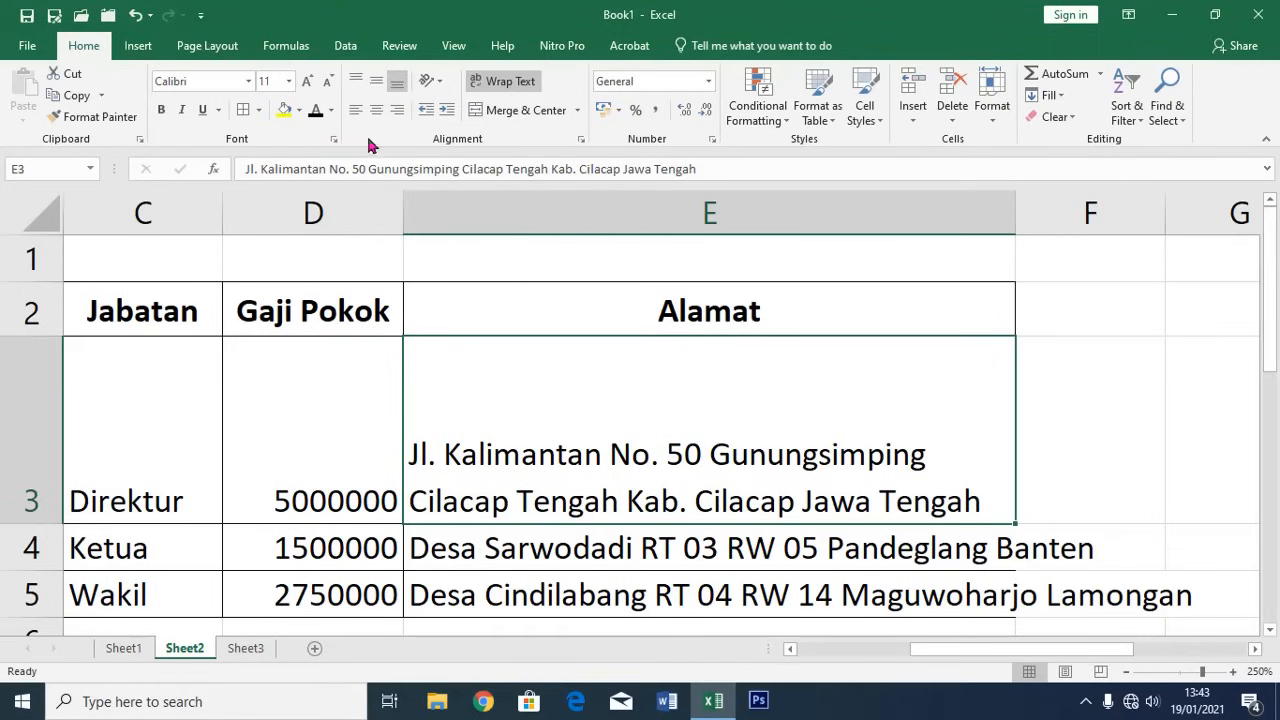
pyautogui.click(355, 82)
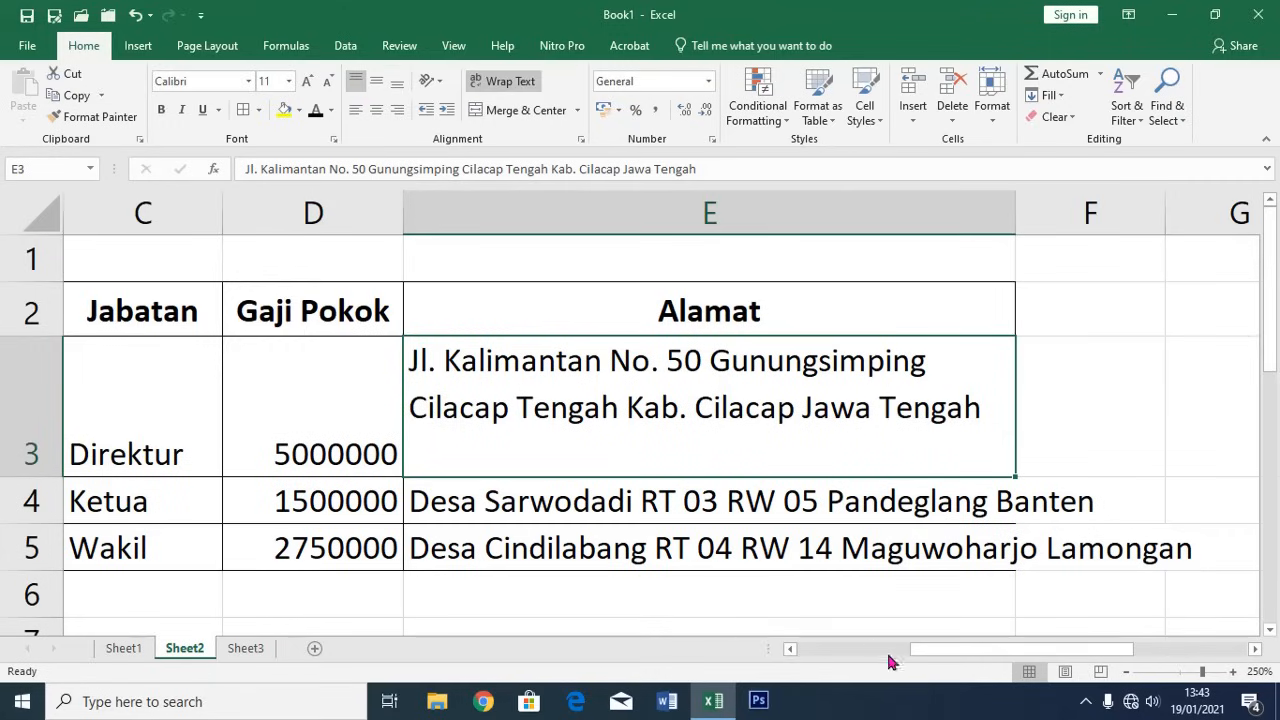
# Wrap text and apply Top Align to all three addresses in E3:E5
pyautogui.moveTo(930, 649)
pyautogui.mouseDown()
pyautogui.moveTo(911, 649)
pyautogui.moveTo(930, 648)
pyautogui.mouseUp()
pyautogui.moveTo(491, 386); pyautogui.dragTo(490, 548)
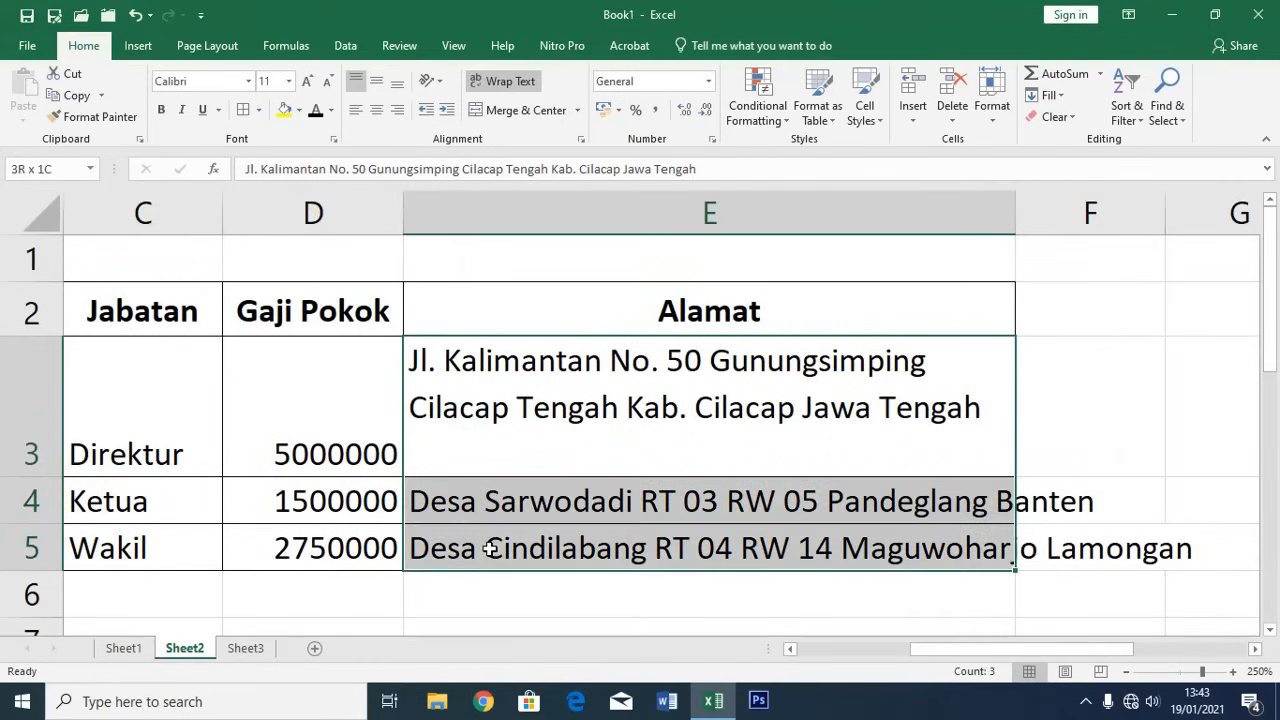
pyautogui.moveTo(491, 410); pyautogui.dragTo(491, 545)
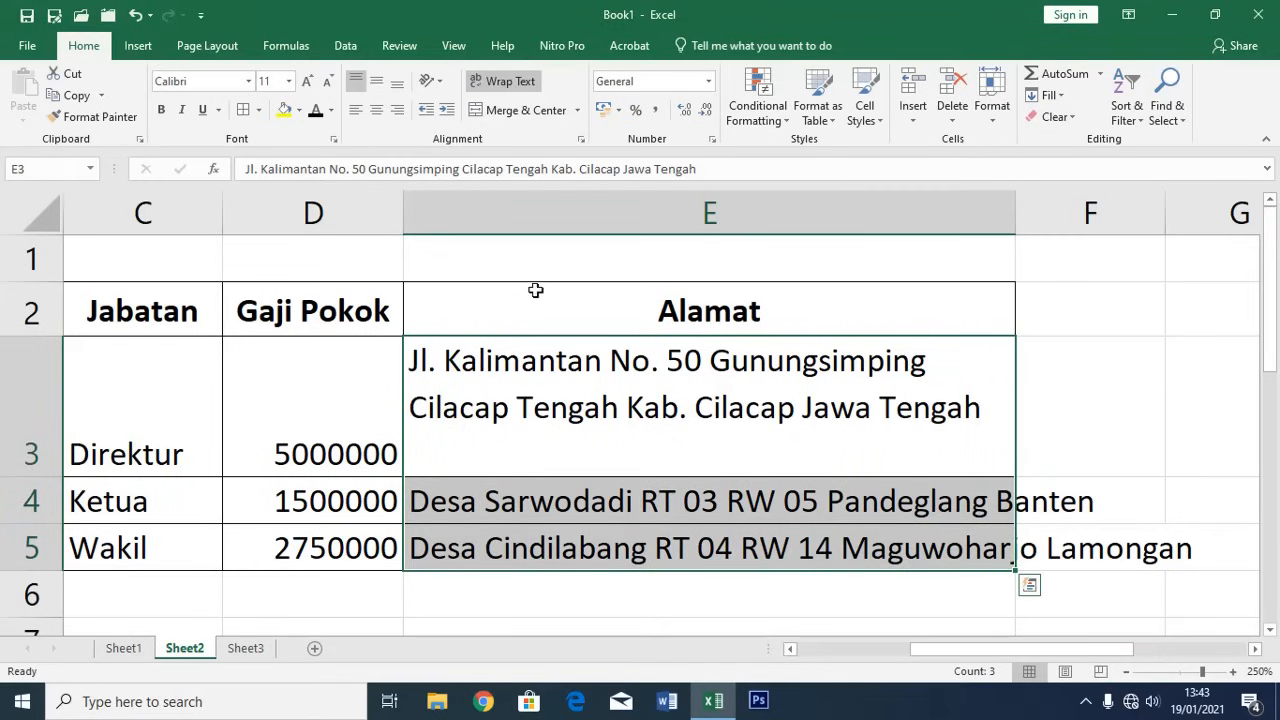
pyautogui.click(492, 83)
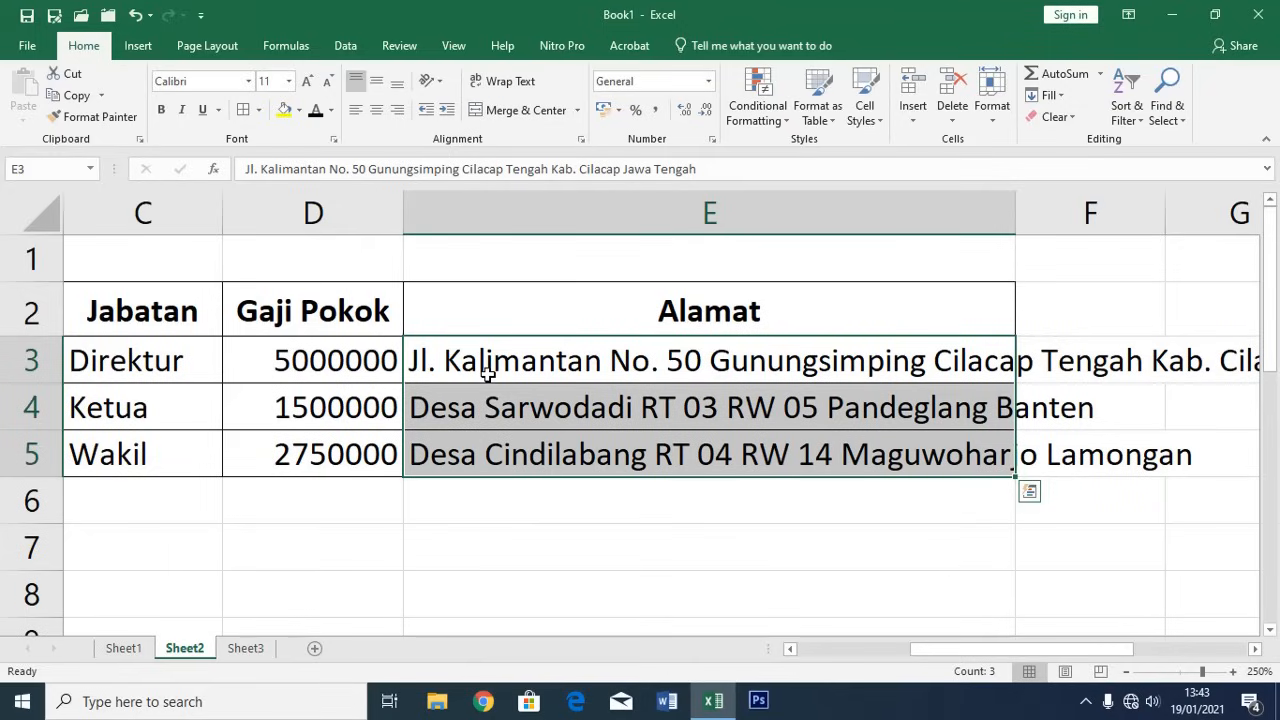
pyautogui.click(500, 88)
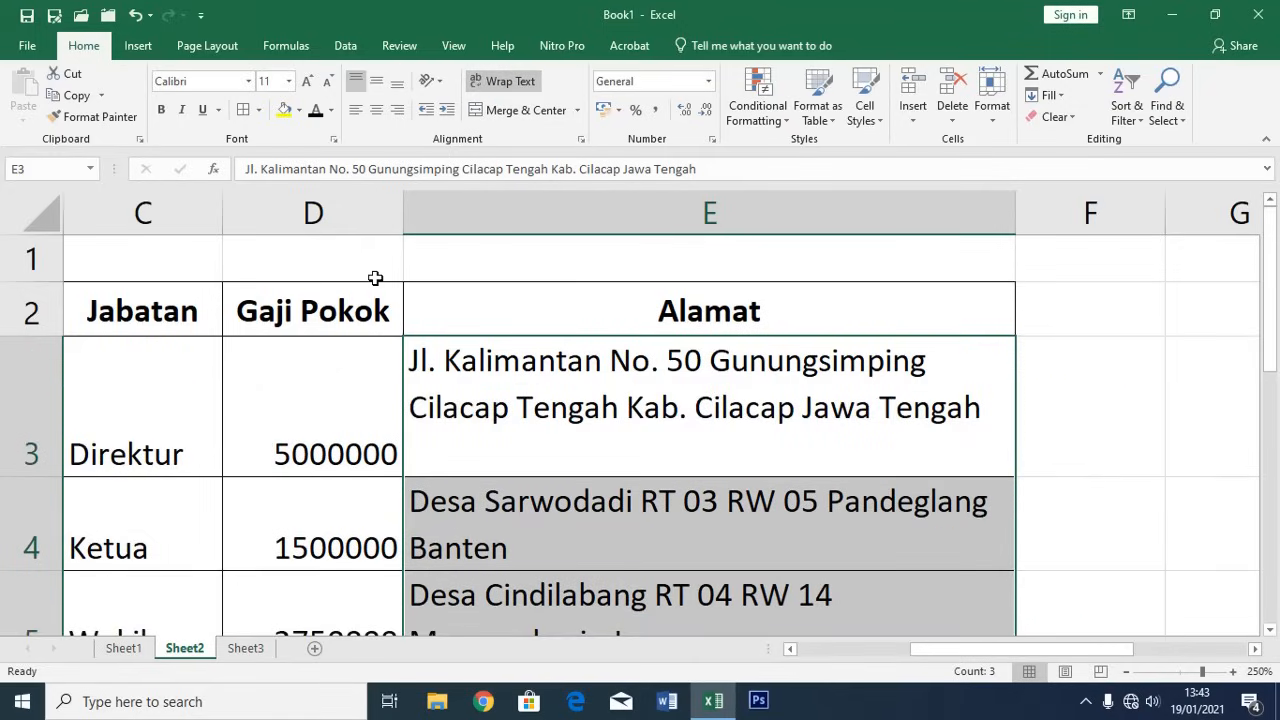
pyautogui.click(358, 88)
pyautogui.click(357, 84)
pyautogui.click(357, 86)
pyautogui.click(357, 88)
pyautogui.keyDown('ctrl'); pyautogui.scroll(-3, 797, 440); pyautogui.keyUp('ctrl')
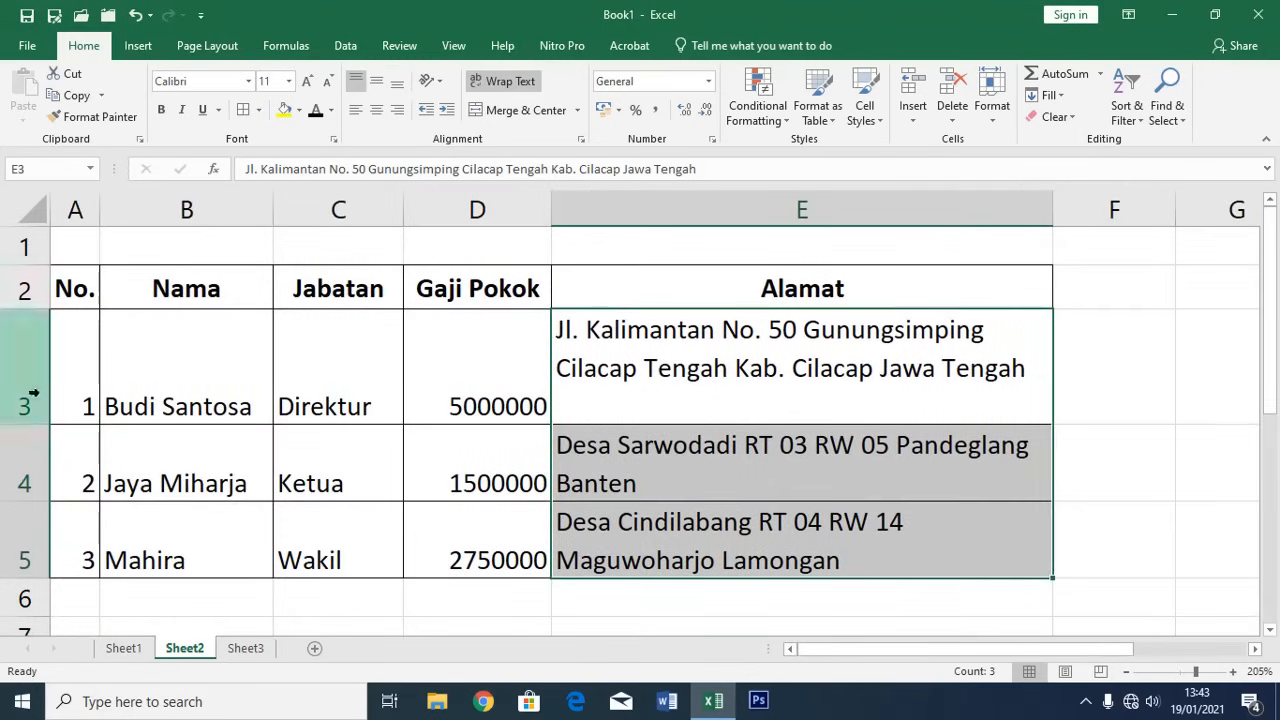
# Top-align the employee data in A3:E5 and shorten row 3 to fit its address
pyautogui.moveTo(78, 357); pyautogui.dragTo(776, 553)
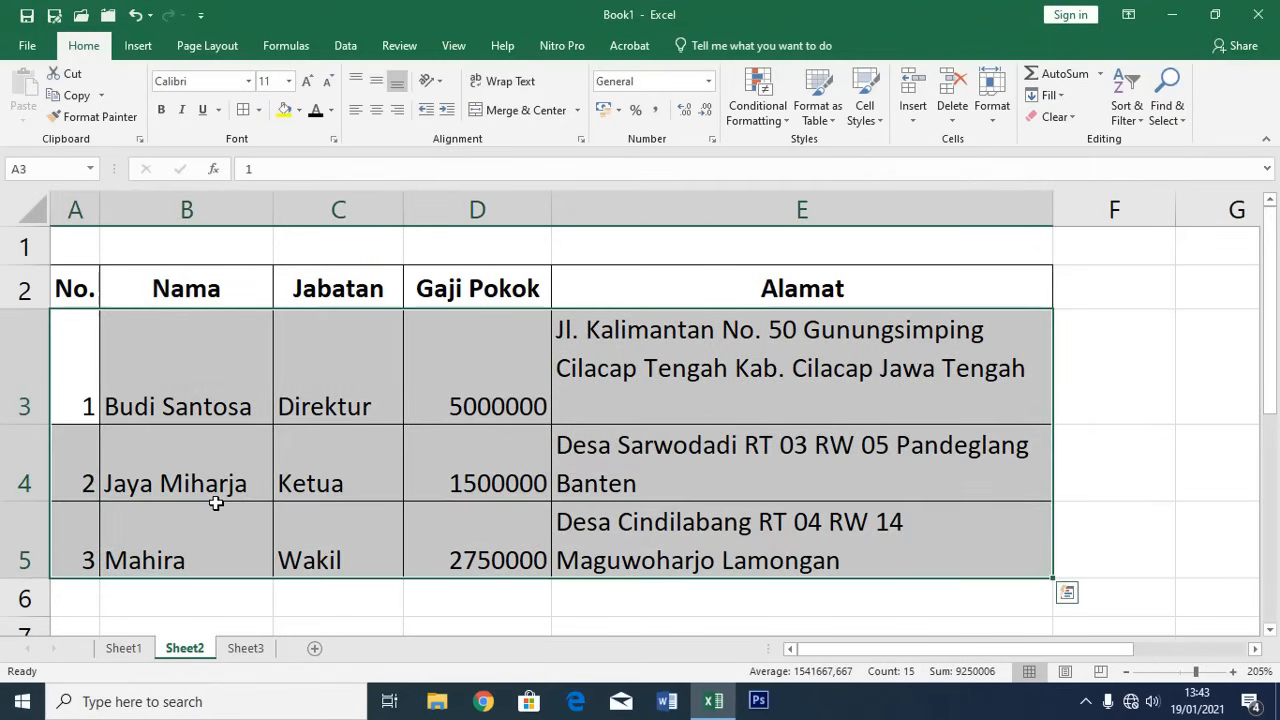
pyautogui.click(358, 82)
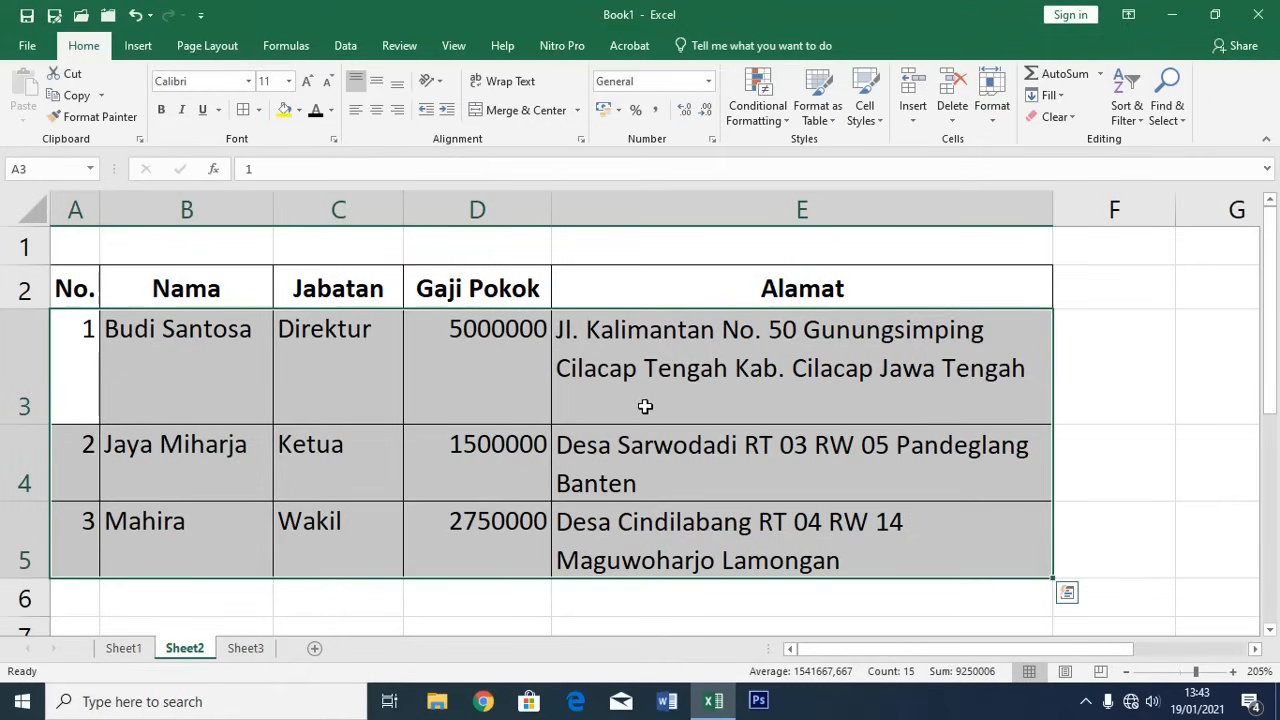
pyautogui.click(640, 597)
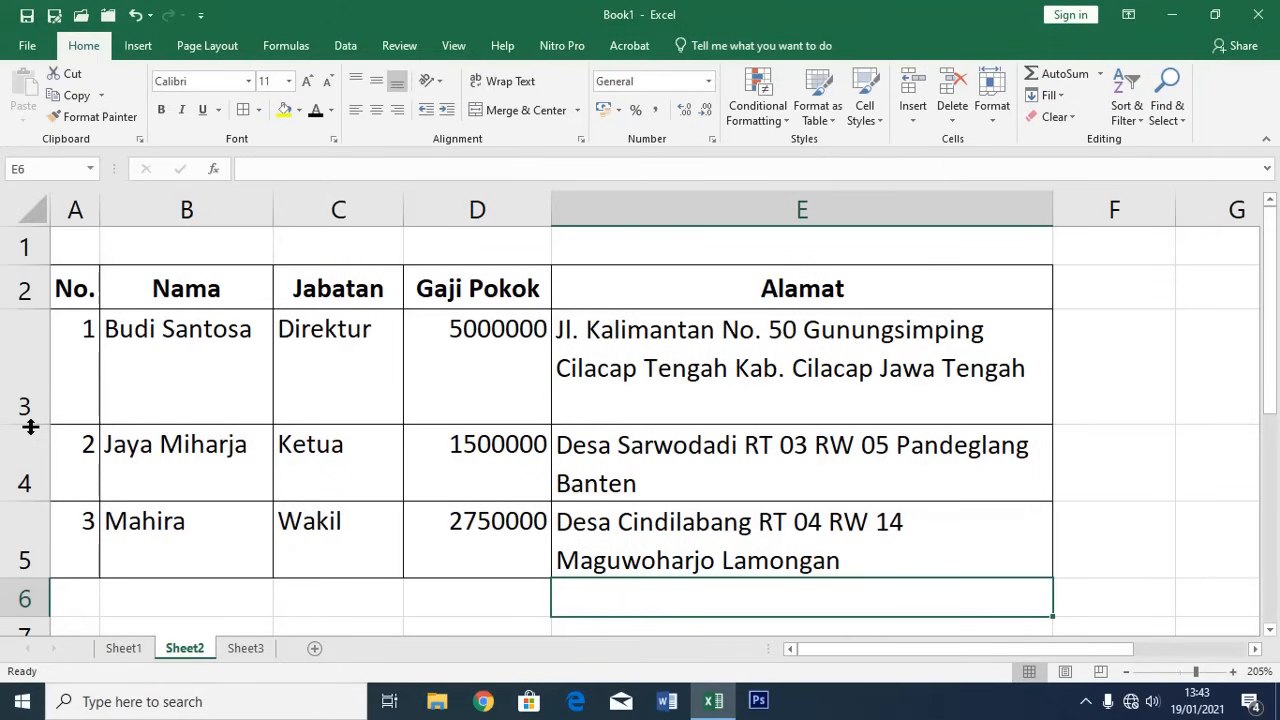
pyautogui.moveTo(30, 427); pyautogui.dragTo(30, 399)
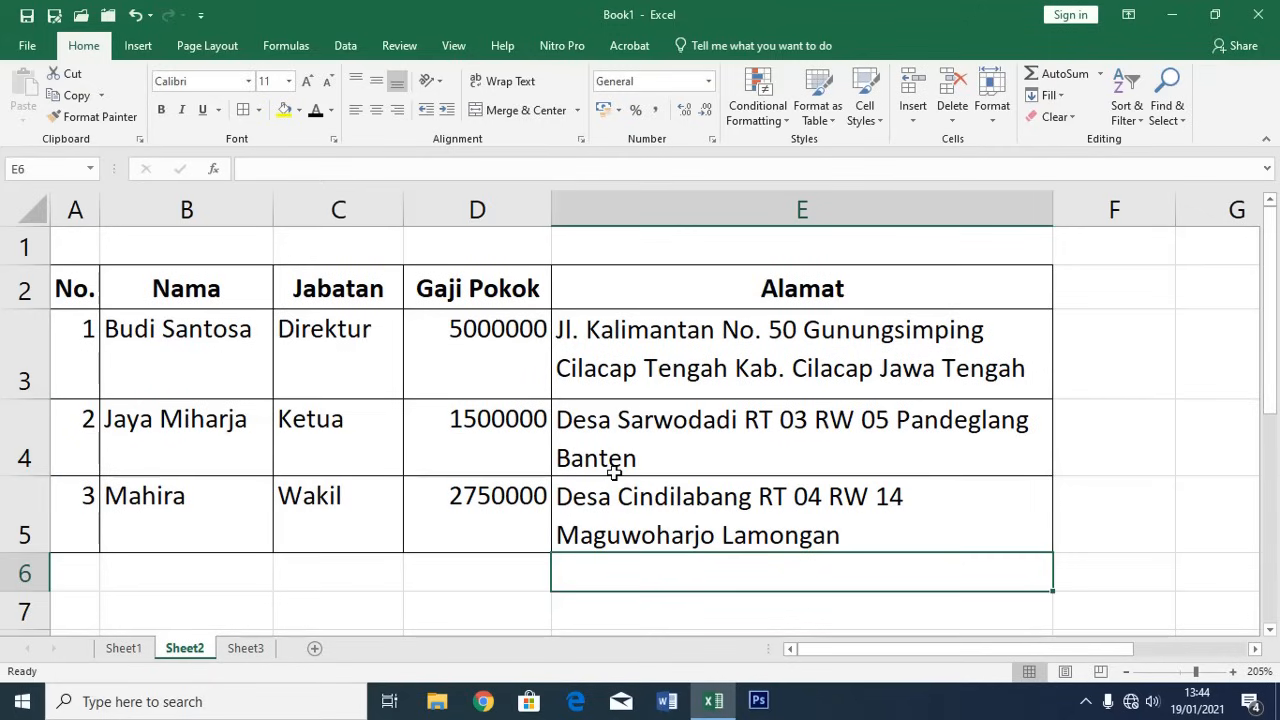
# Select the Gaji Pokok salary values in D3:D5
pyautogui.click(657, 363)
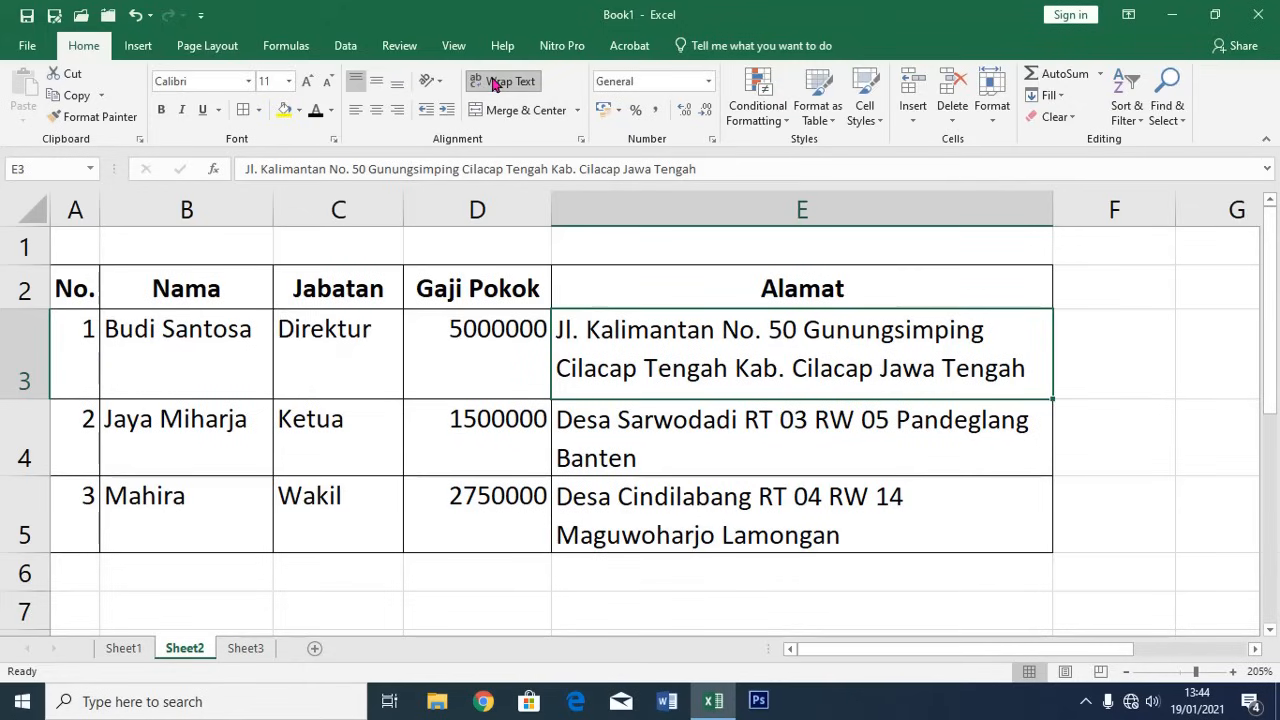
pyautogui.click(466, 350)
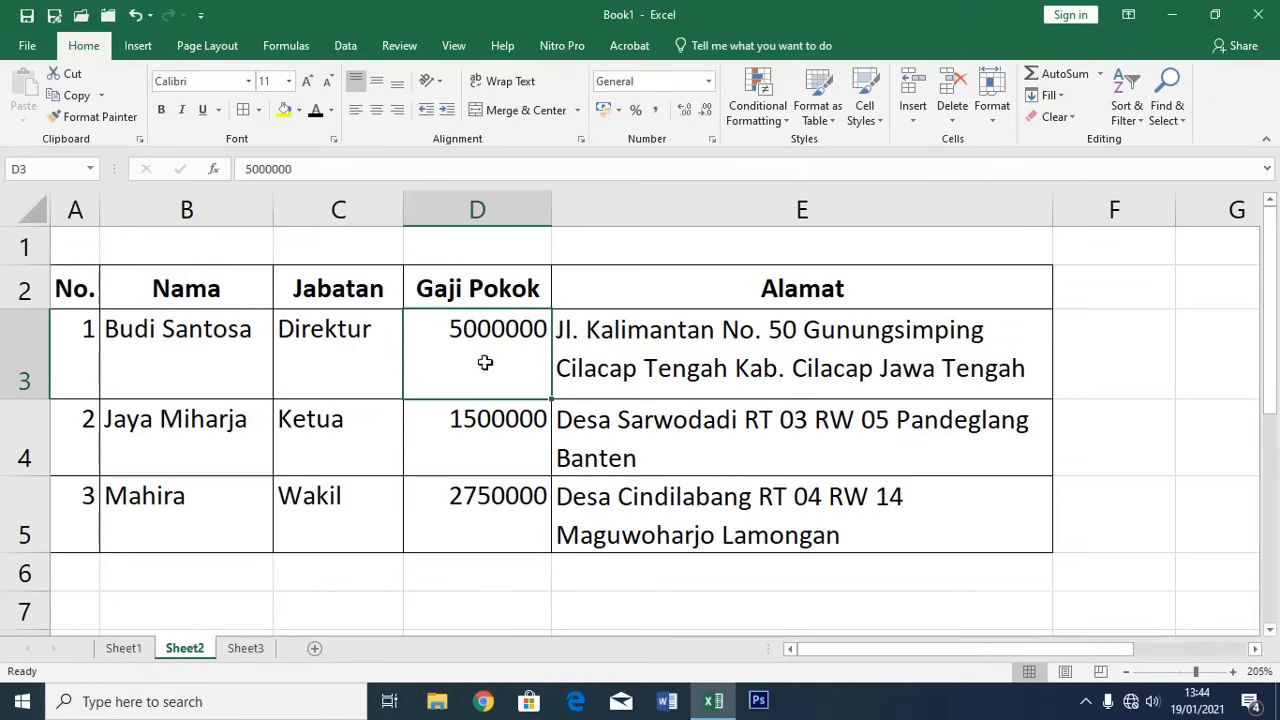
pyautogui.moveTo(485, 358); pyautogui.dragTo(471, 565)
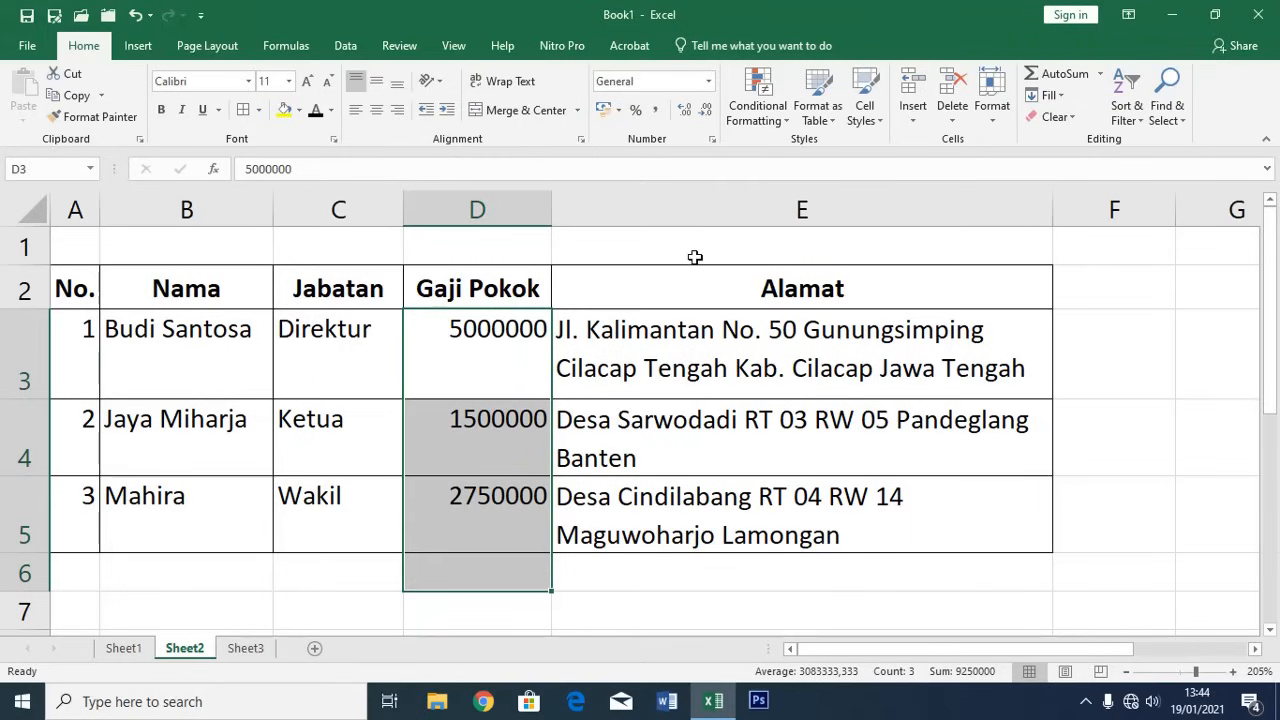
# Format the salaries as Accounting with the Rp symbol and 0 decimals
pyautogui.click(712, 141)
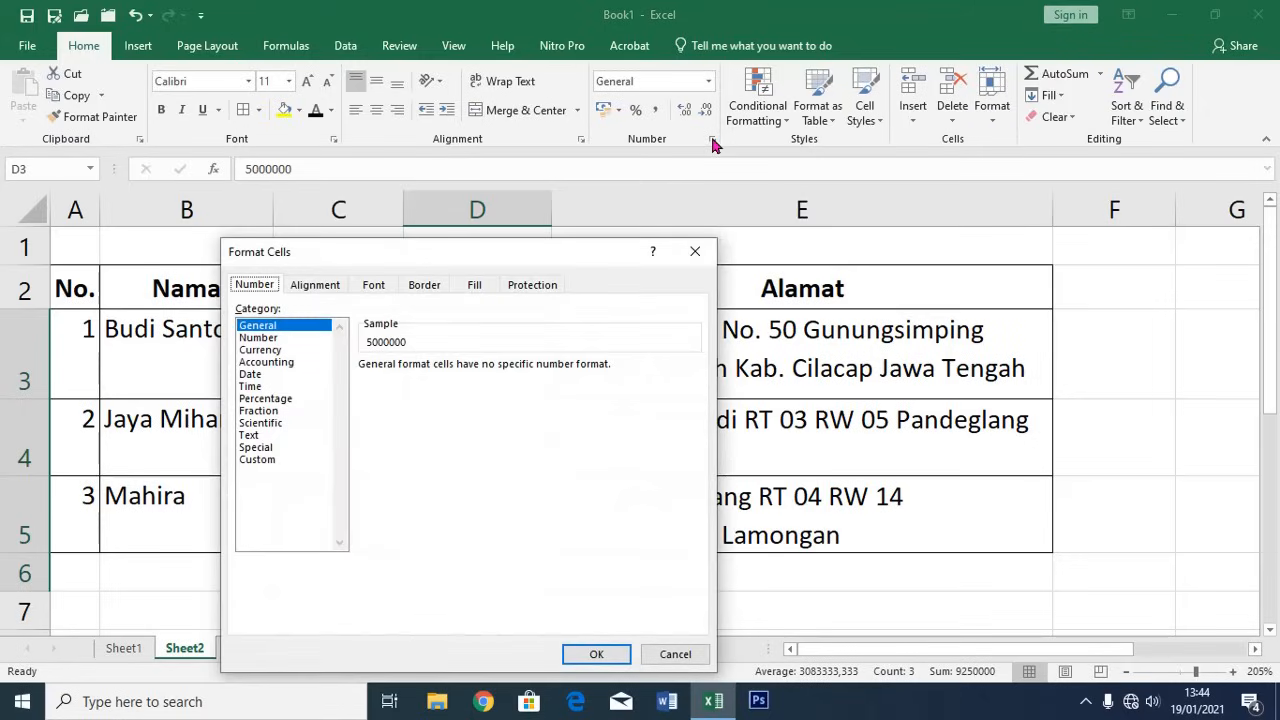
pyautogui.click(279, 368)
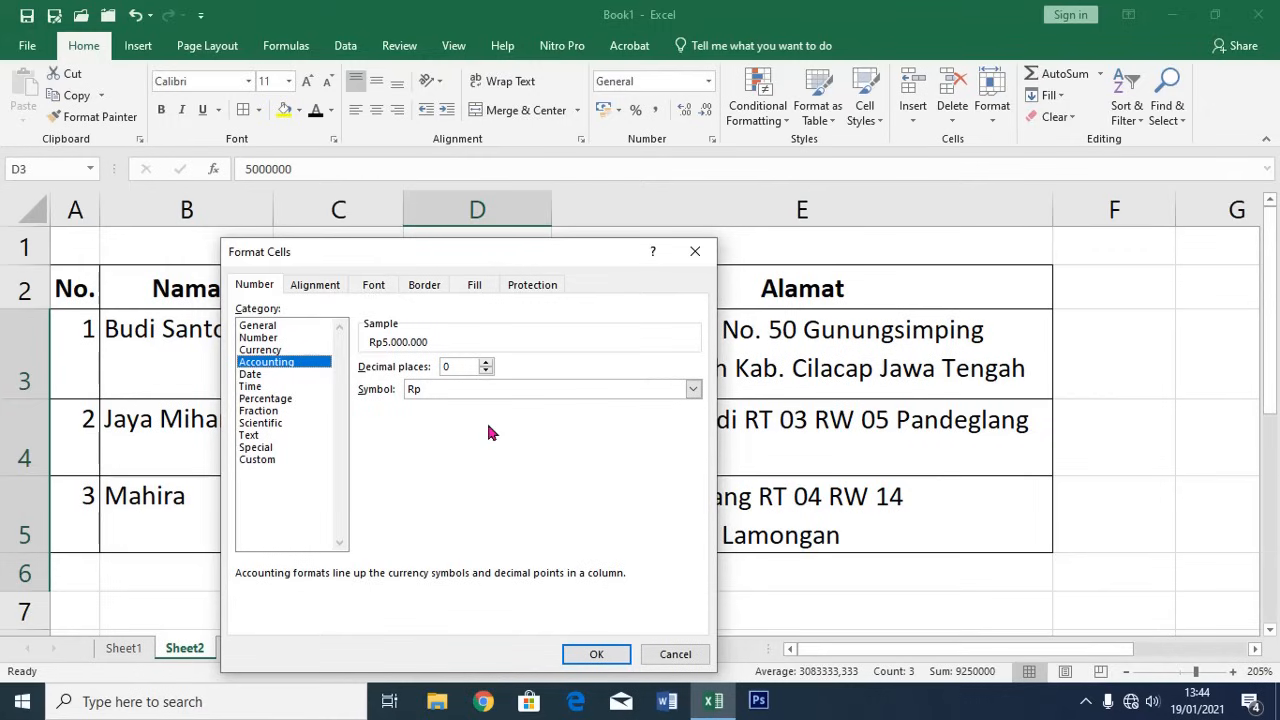
pyautogui.click(693, 390)
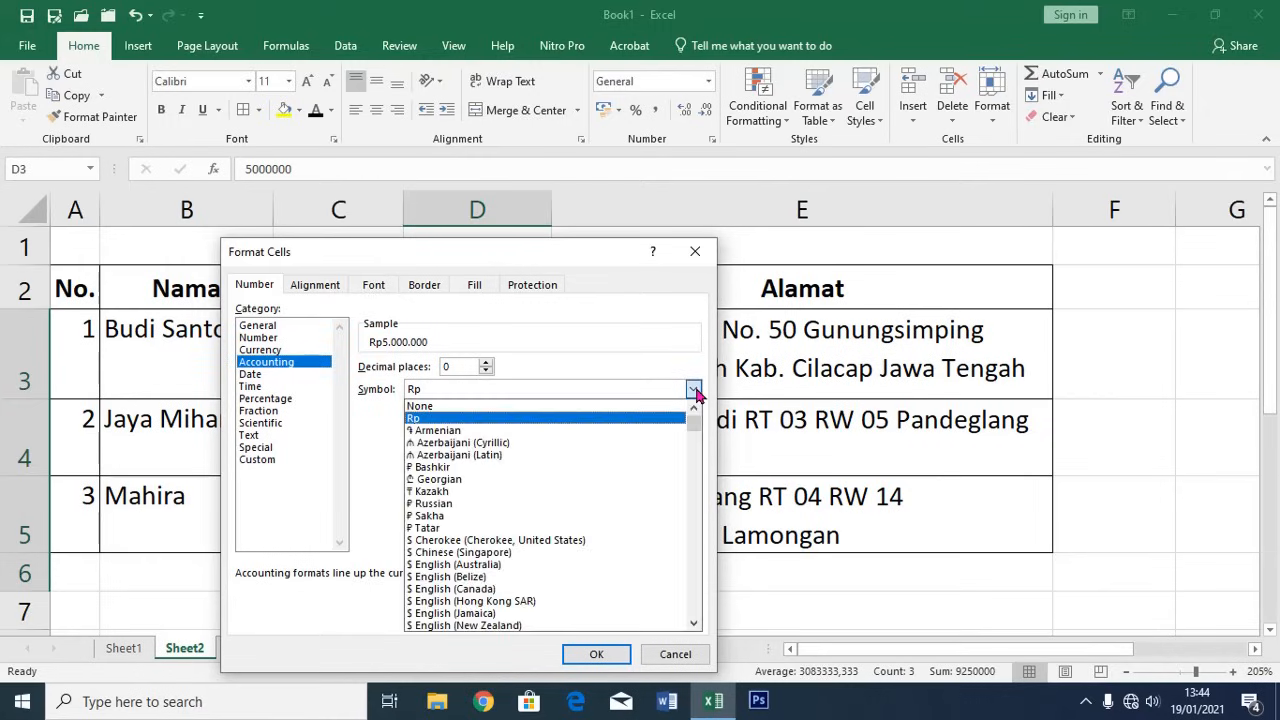
pyautogui.scroll(-5, 445, 572)
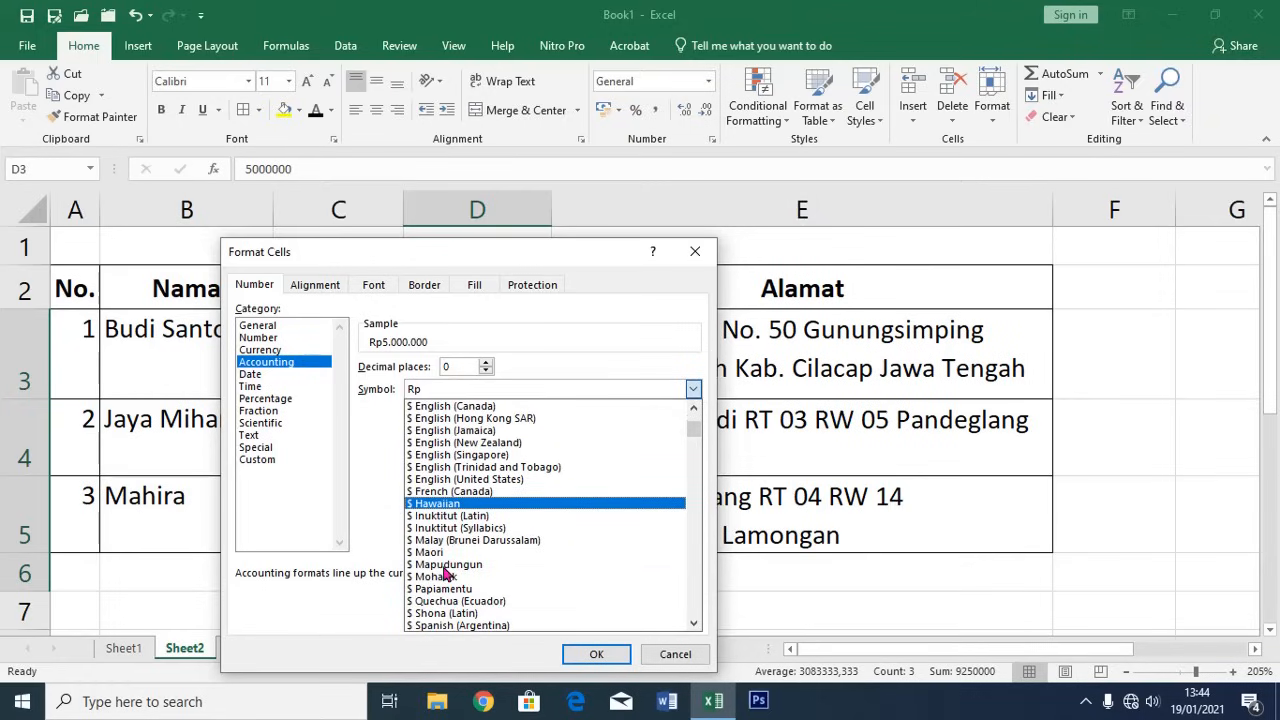
pyautogui.click(445, 390)
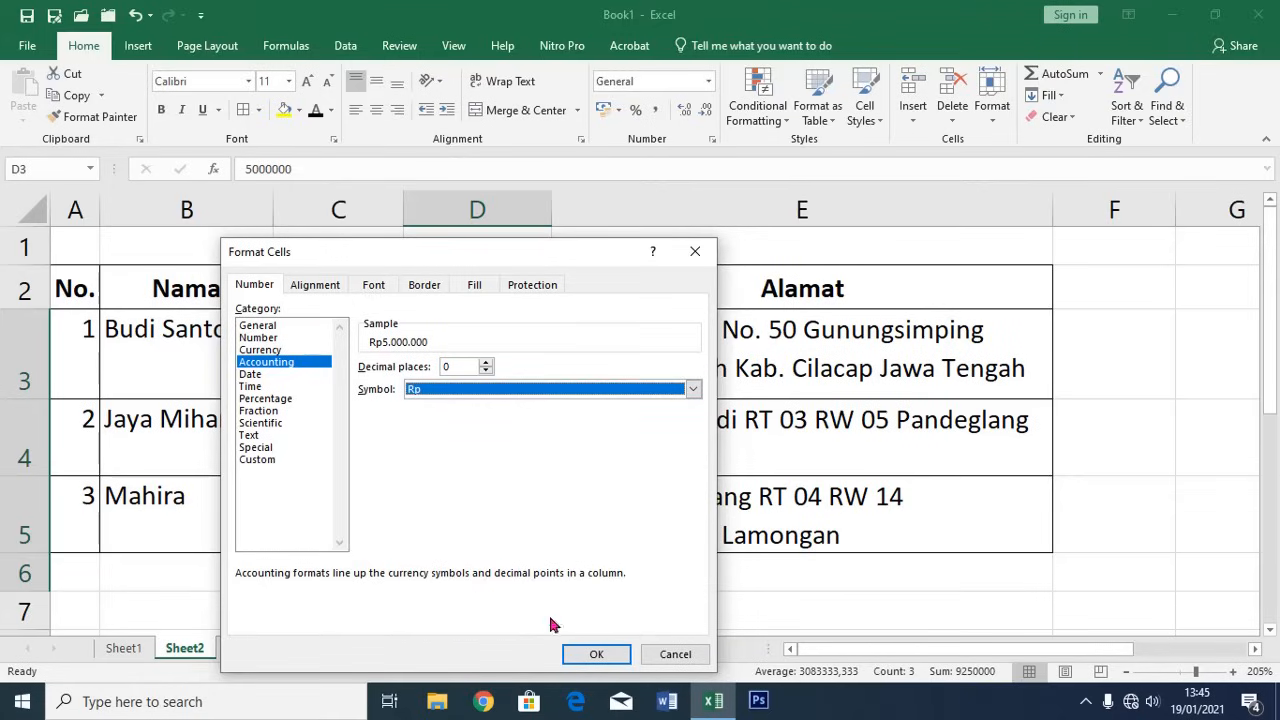
pyautogui.click(595, 654)
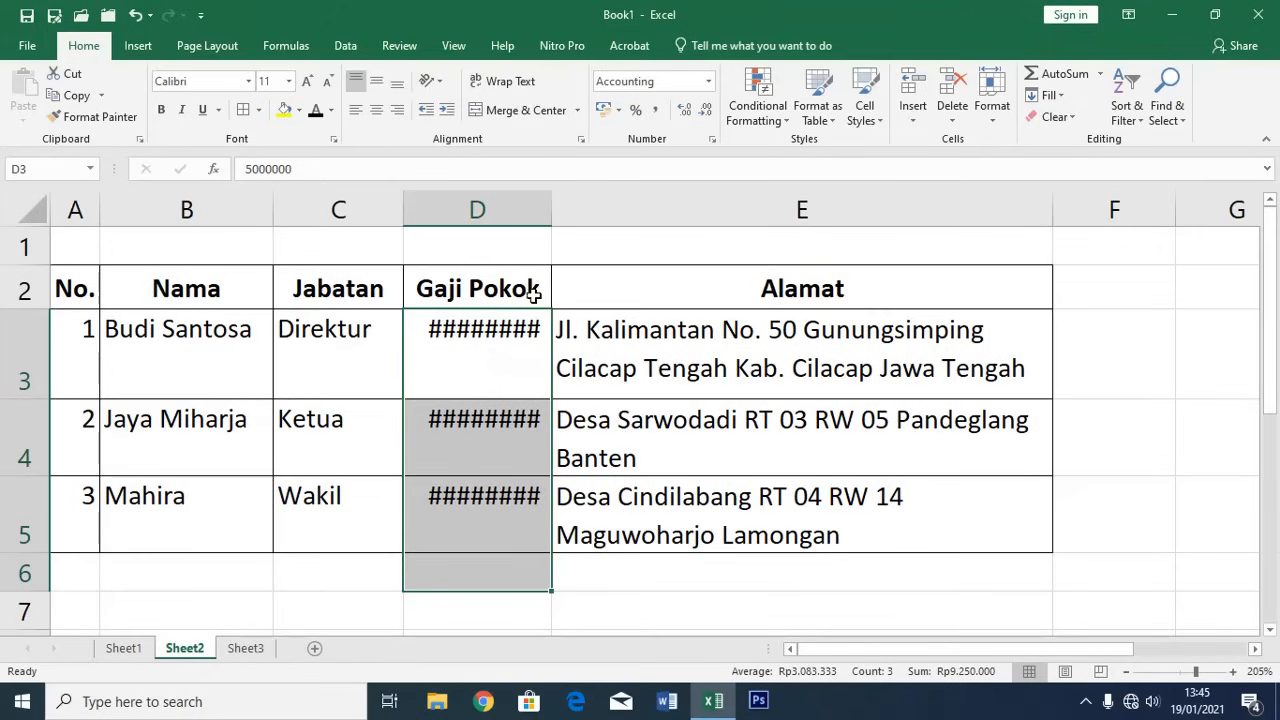
# Widen column D so the salaries fit, then reselect D3:D5
pyautogui.moveTo(551, 210); pyautogui.dragTo(581, 215)
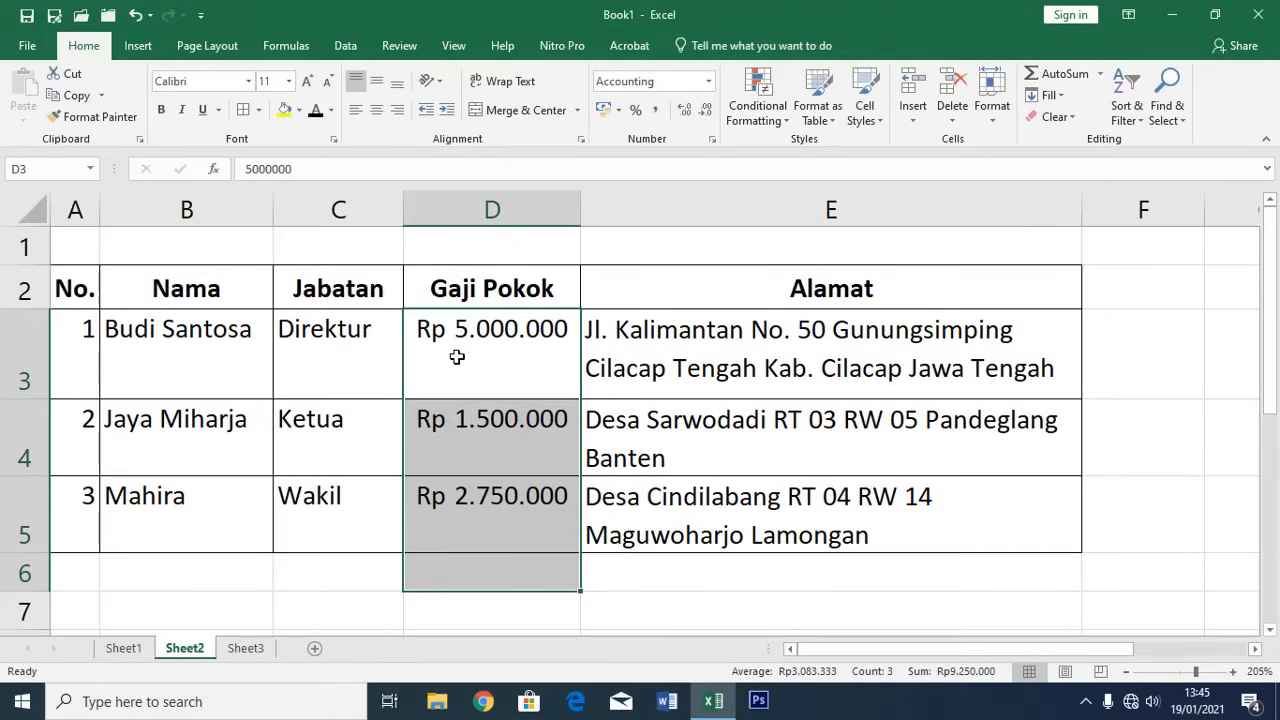
pyautogui.click(468, 350)
pyautogui.moveTo(470, 349); pyautogui.dragTo(487, 516)
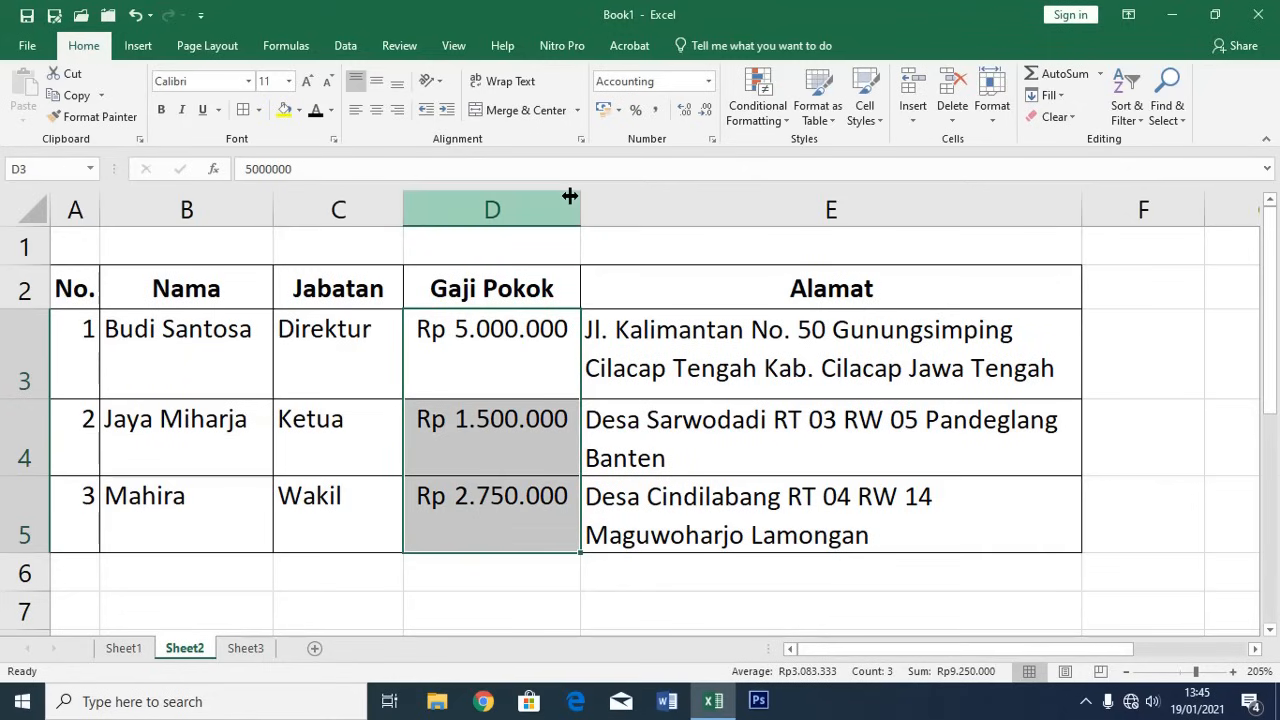
# Change the D3:D5 salaries from Accounting to Currency format, e.g. Rp5.000.000
pyautogui.click(712, 141)
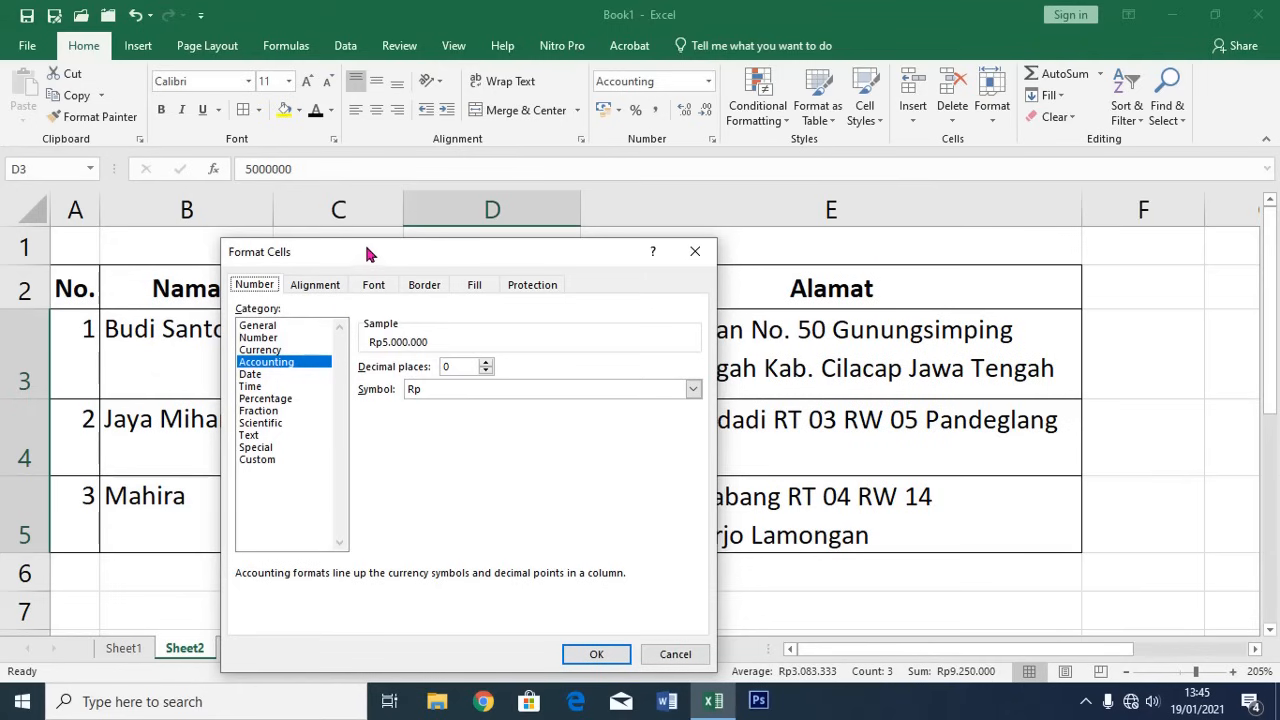
pyautogui.moveTo(366, 254); pyautogui.dragTo(882, 244)
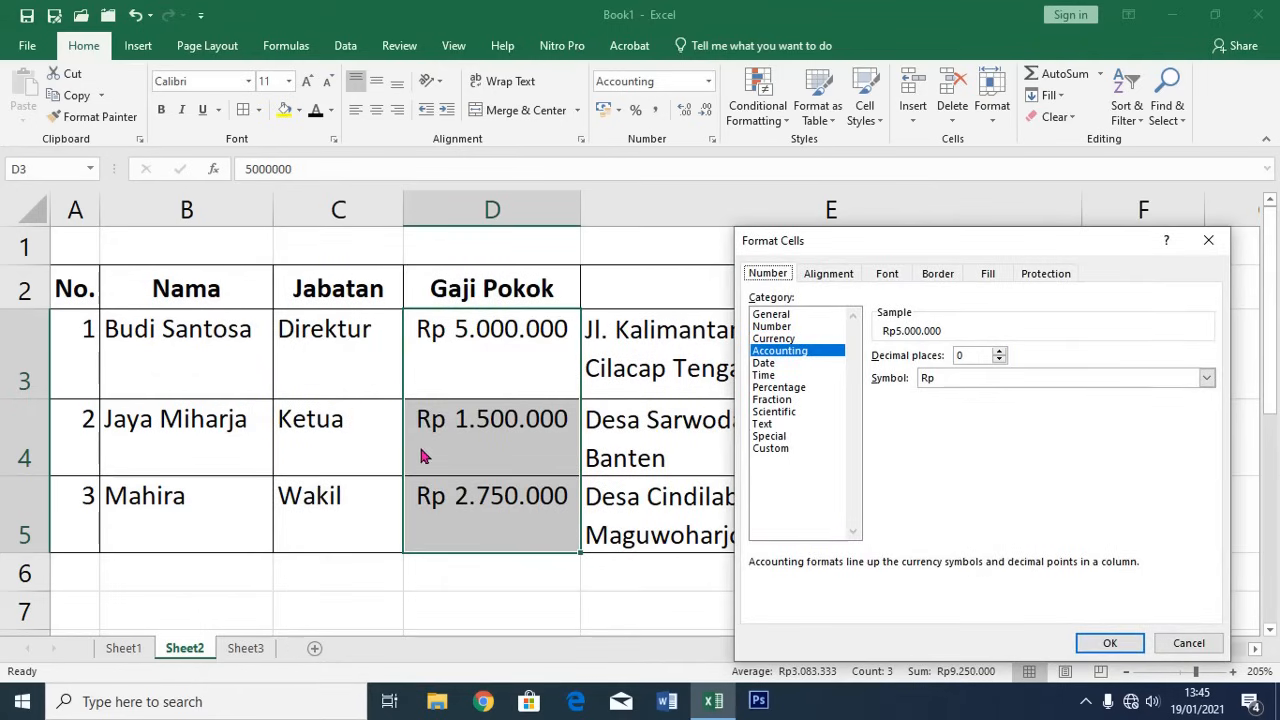
pyautogui.click(783, 339)
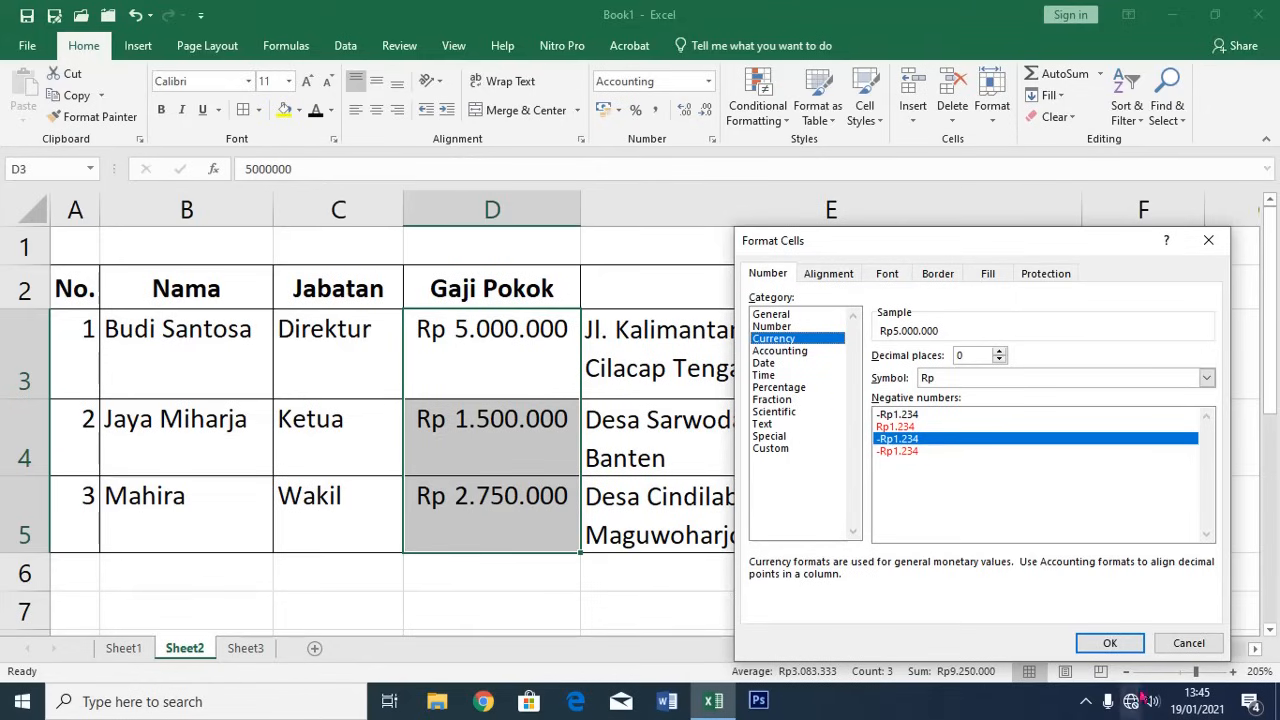
pyautogui.click(1108, 642)
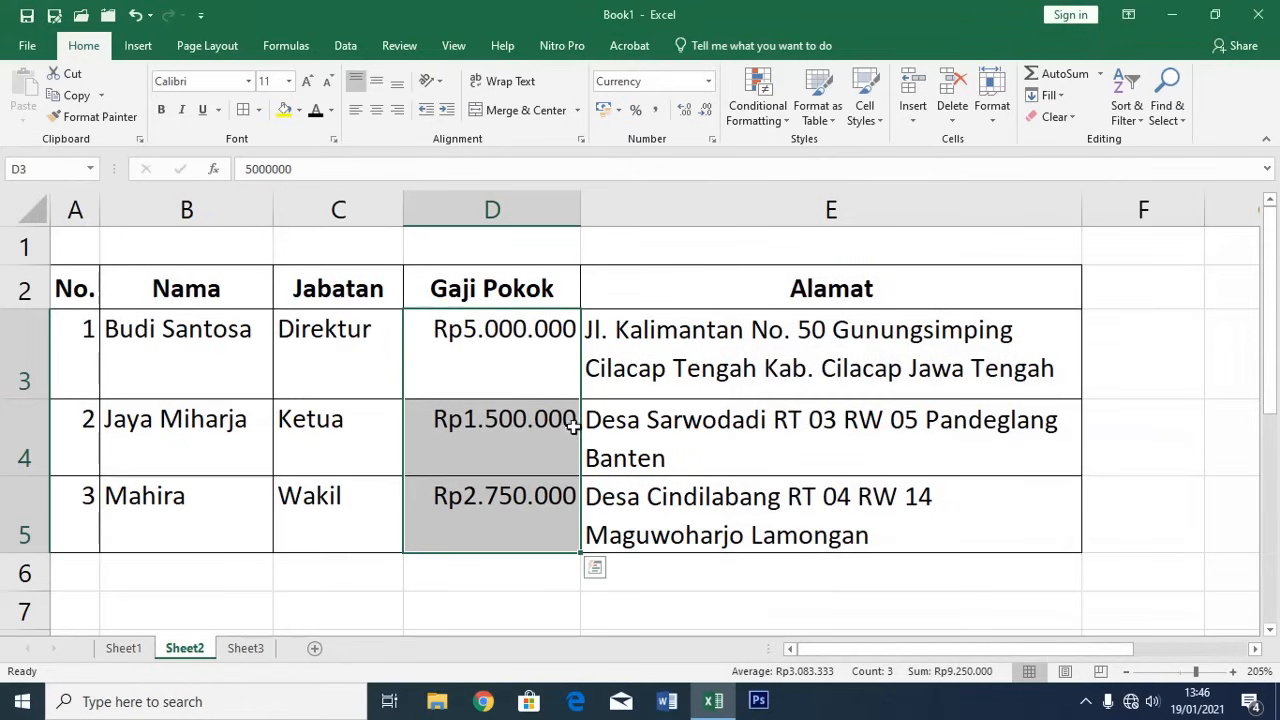
pyautogui.click(515, 420)
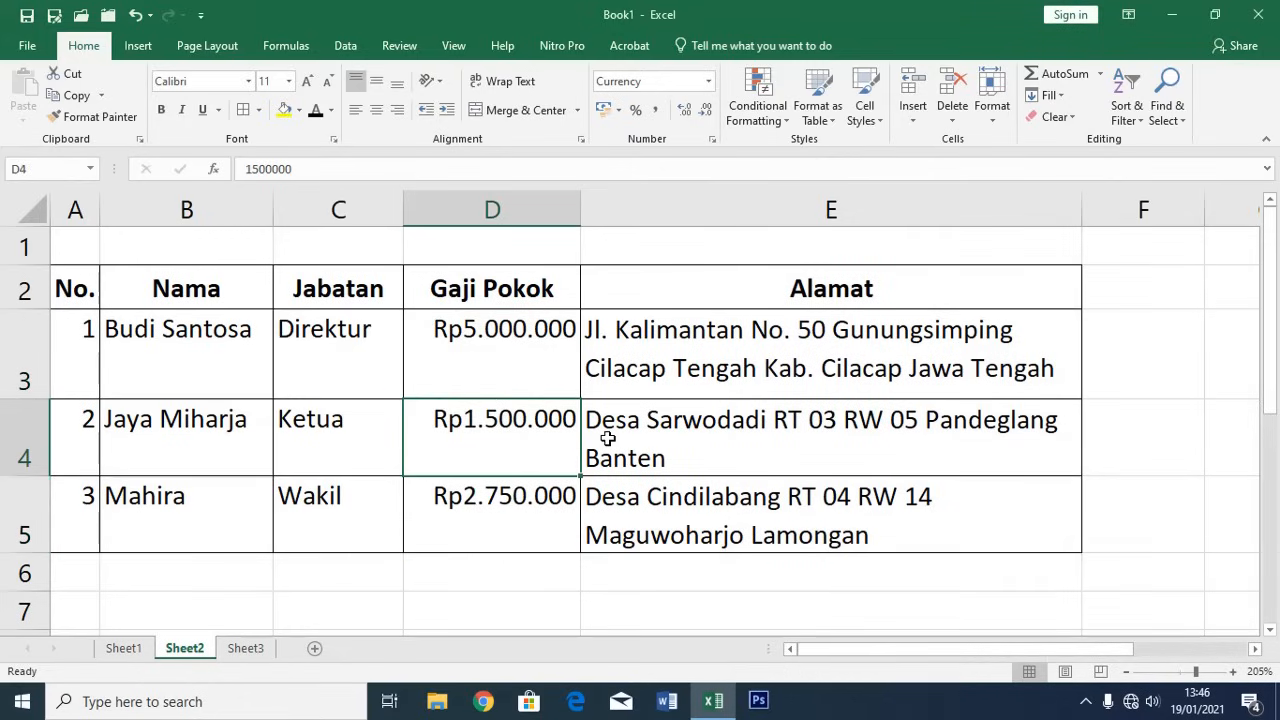
# Enter 150.000 as the new salary in D4
pyautogui.write('150.000')
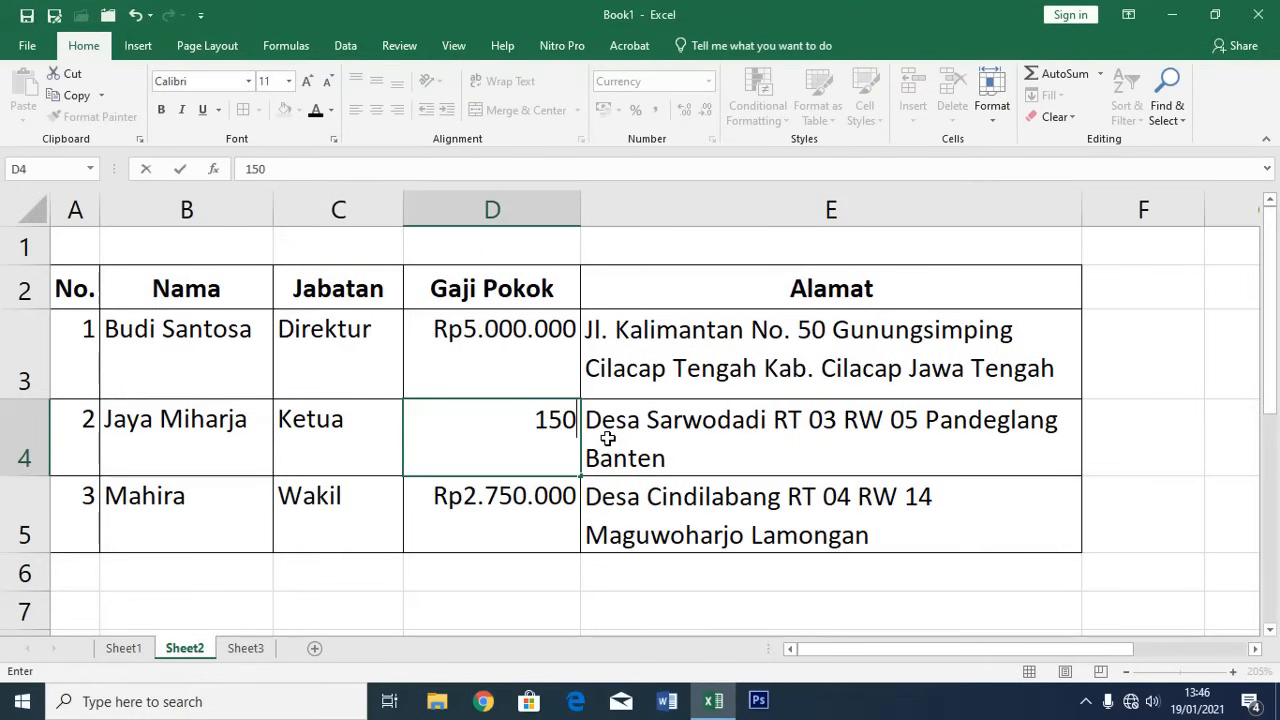
pyautogui.press('Return')
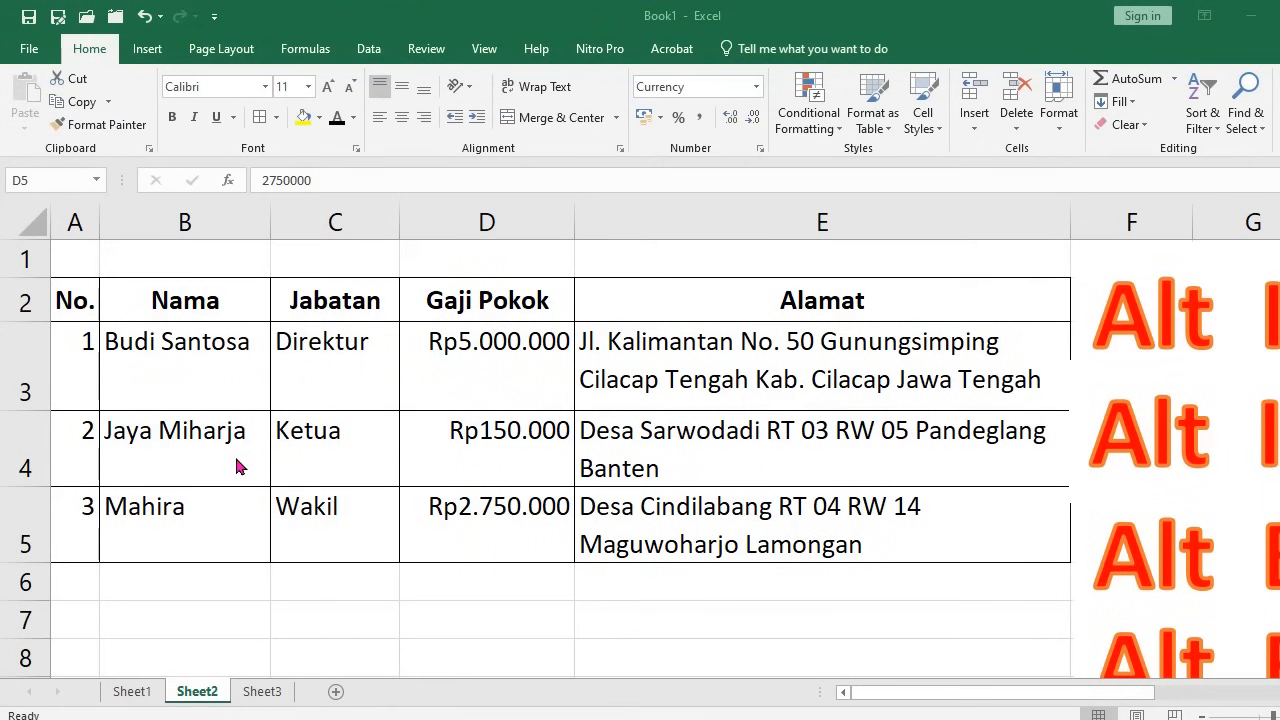
pyautogui.click(27, 436)
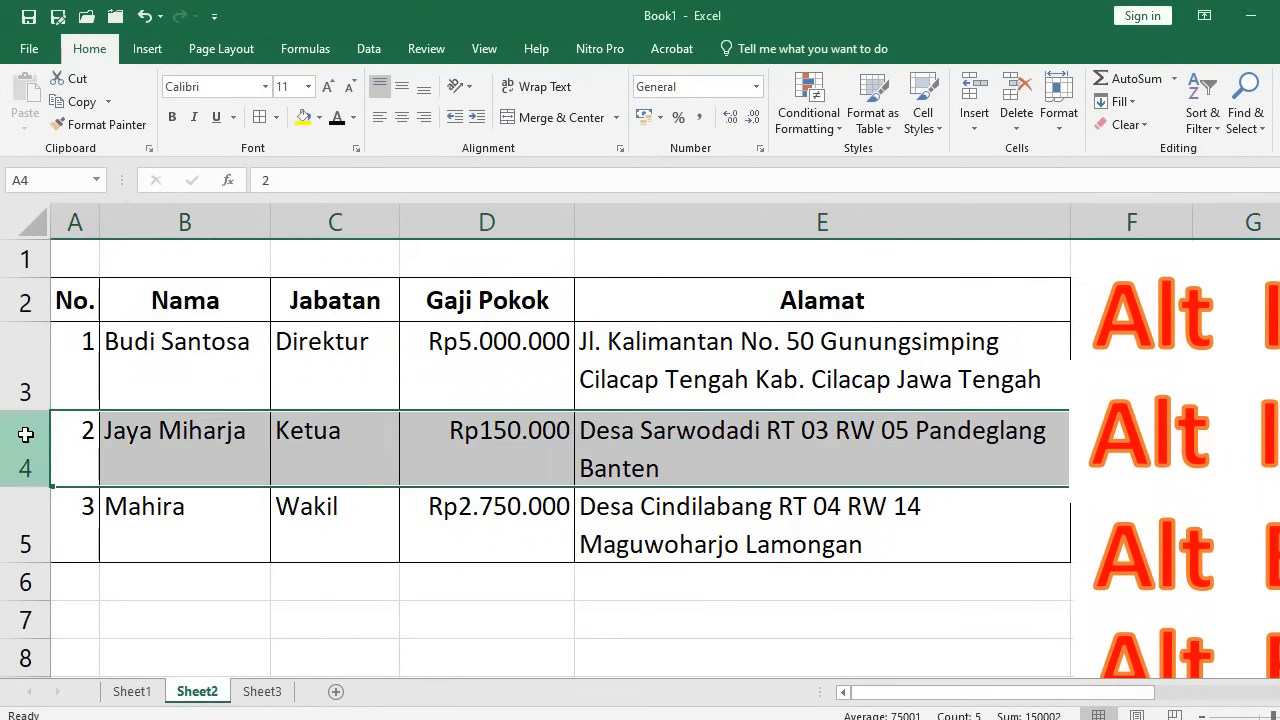
pyautogui.click(371, 219)
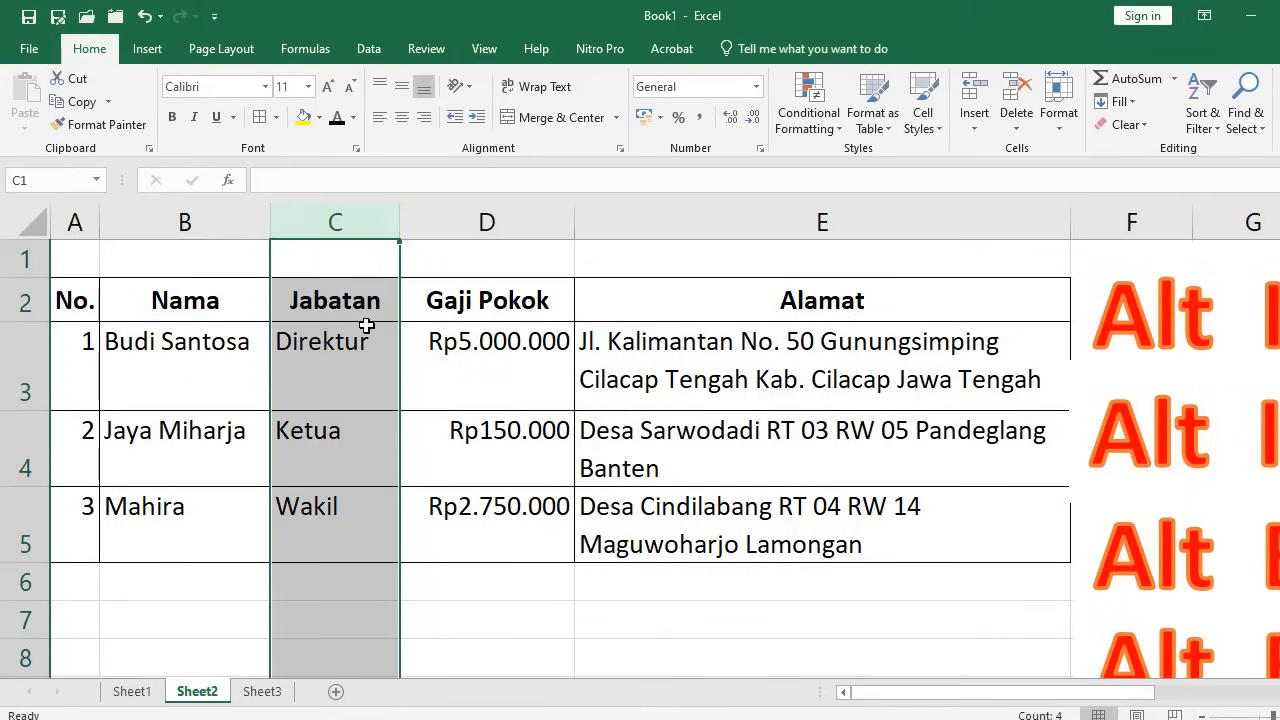
pyautogui.click(372, 362)
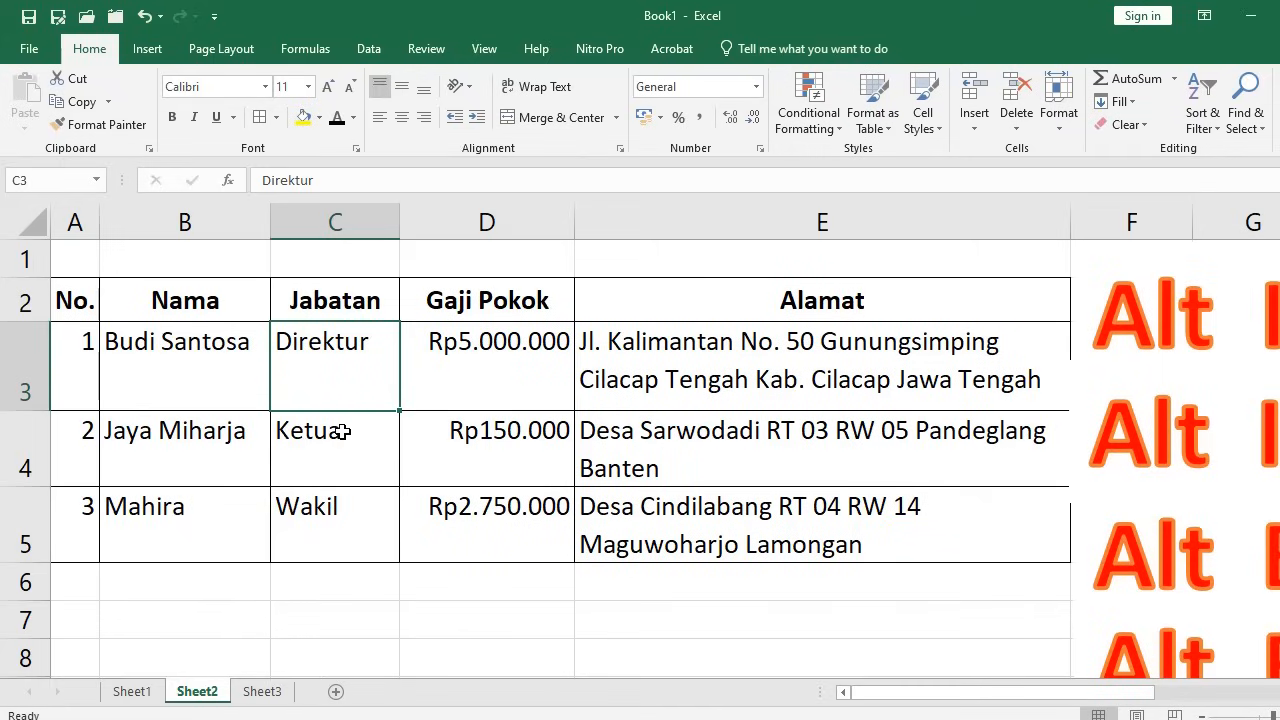
pyautogui.click(159, 449)
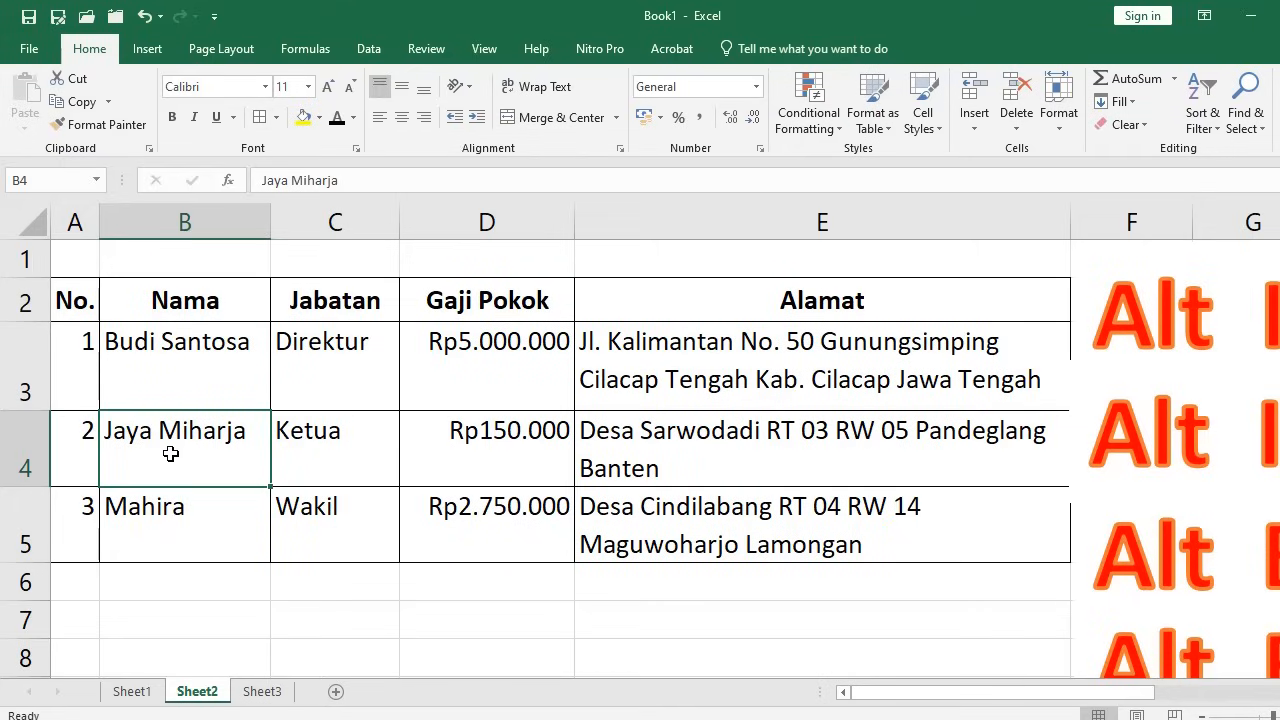
pyautogui.click(975, 130)
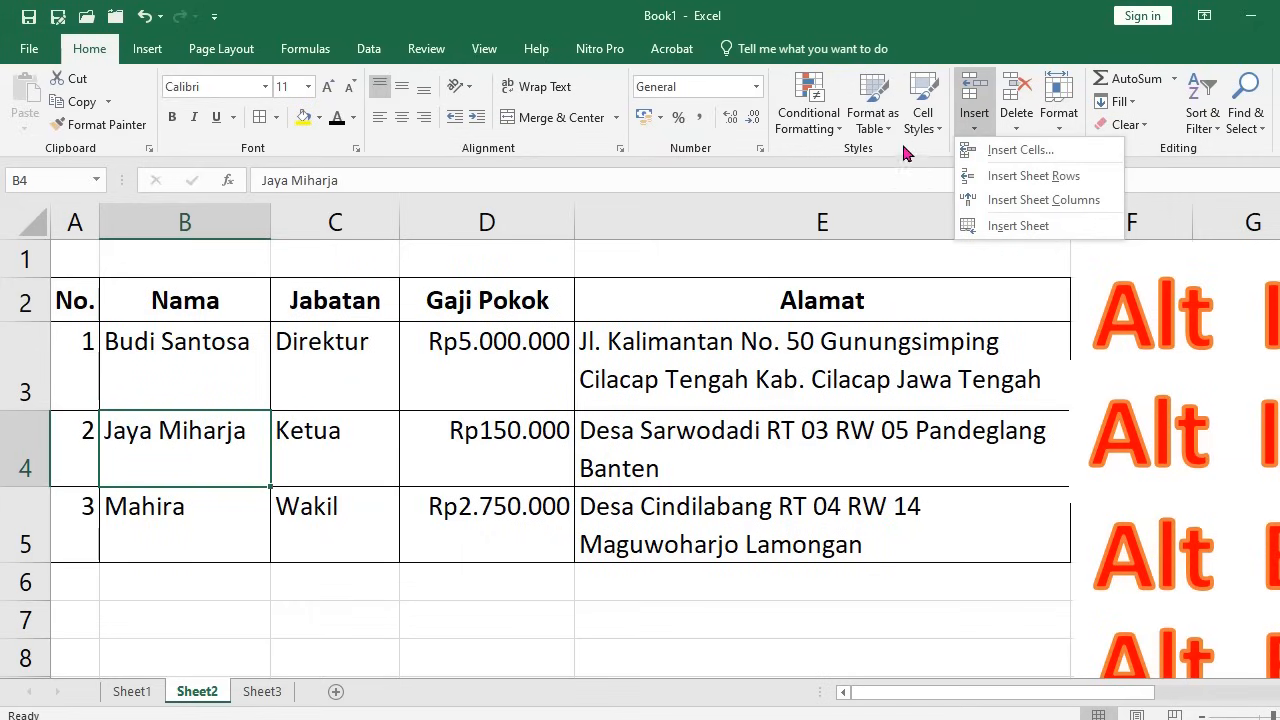
pyautogui.click(1009, 180)
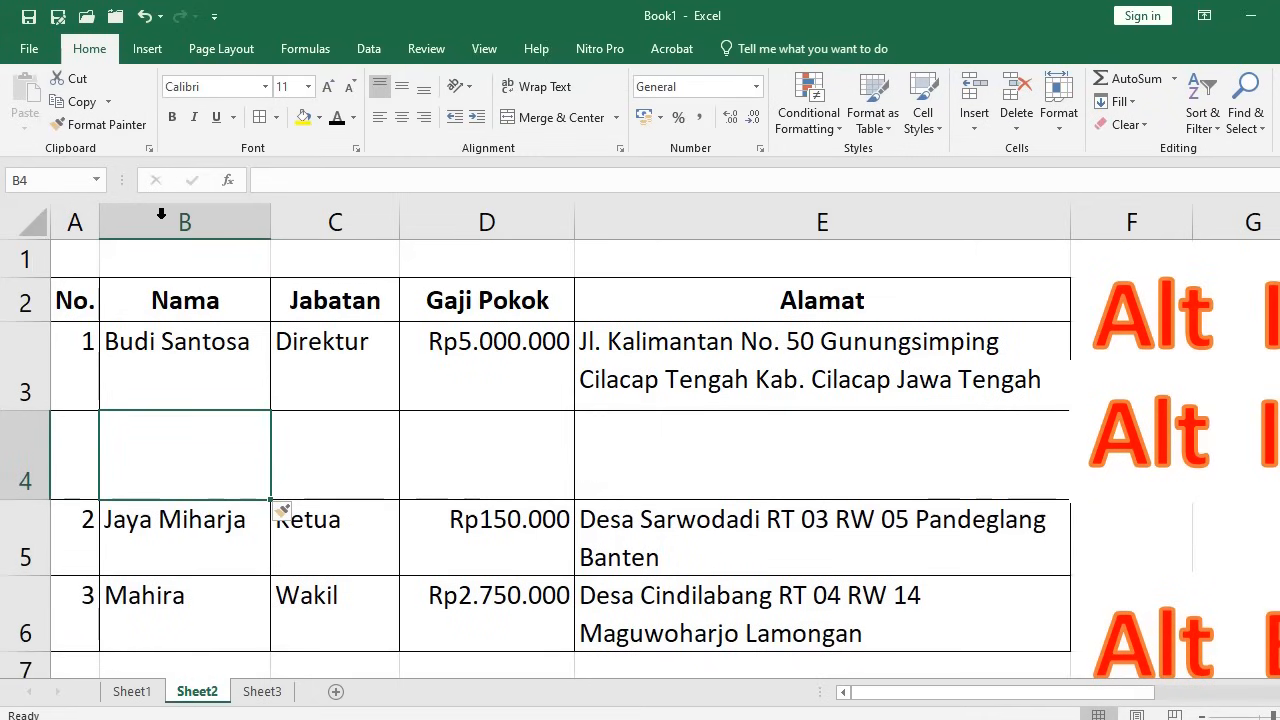
pyautogui.click(144, 16)
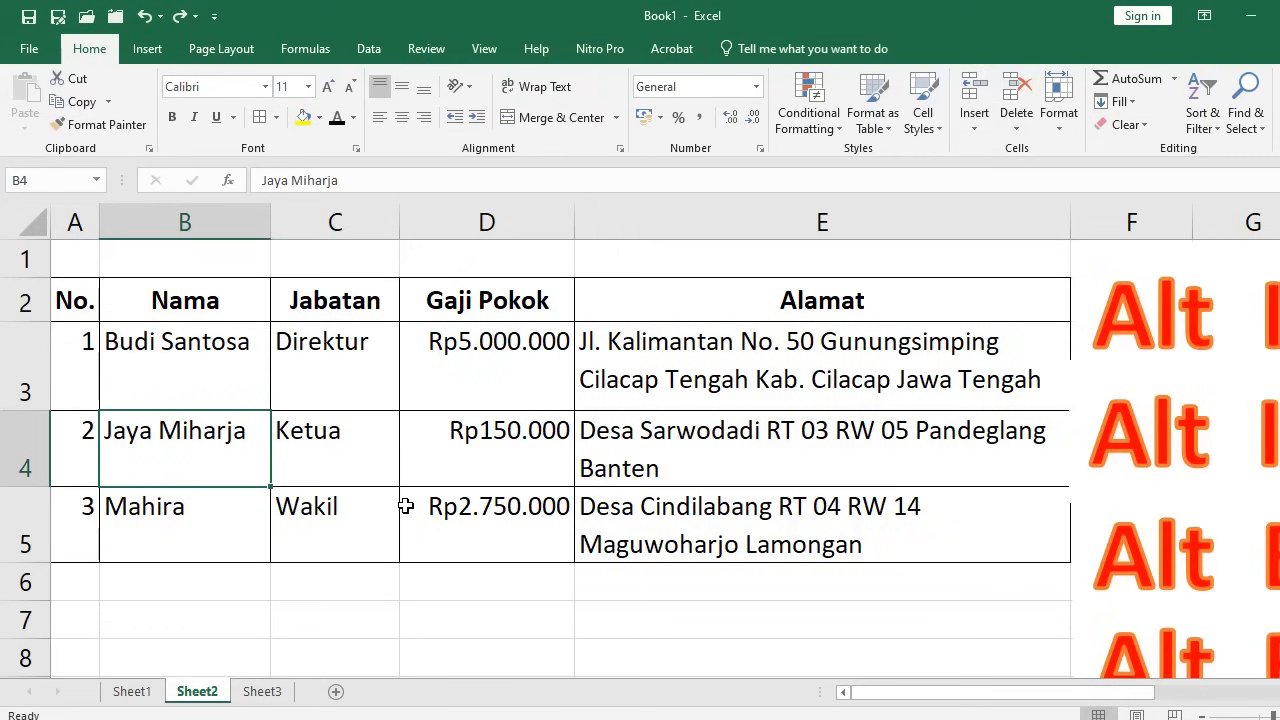
# Move the Alt I+C caption down over rows 5–7 and return to cell B4
pyautogui.click(1124, 354)
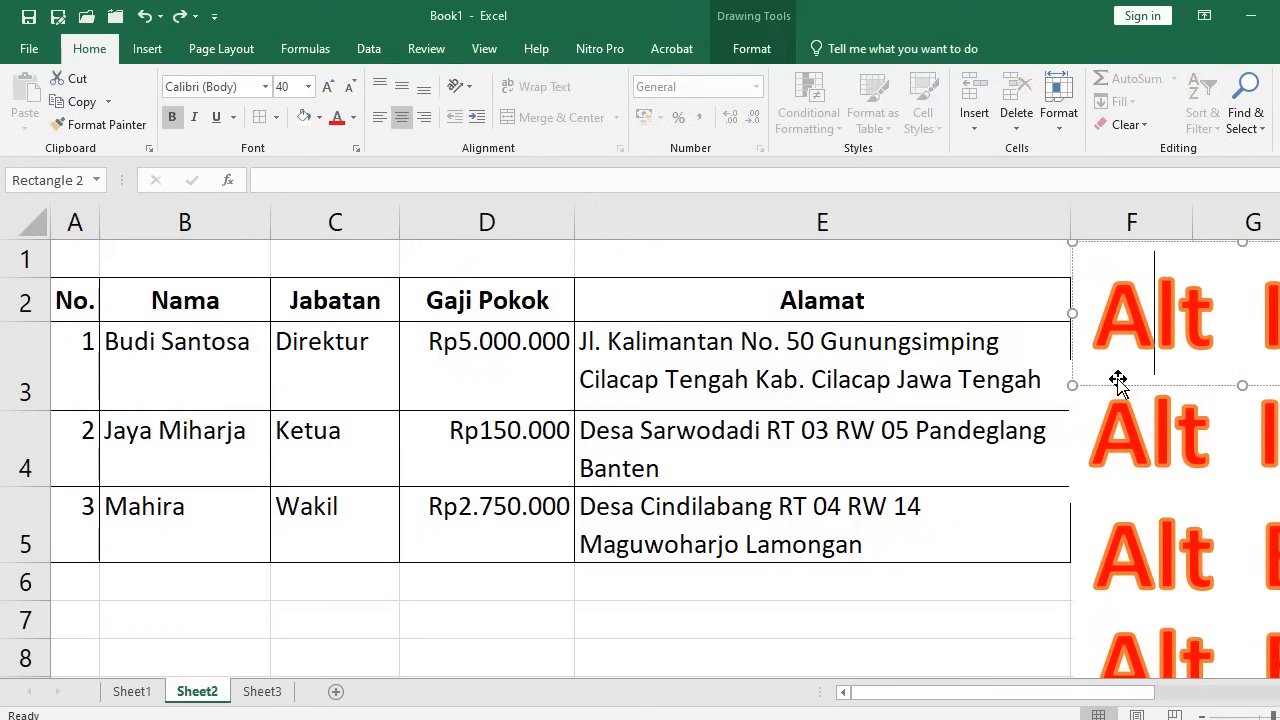
pyautogui.moveTo(1110, 381)
pyautogui.mouseDown()
pyautogui.moveTo(340, 640)
pyautogui.moveTo(177, 657)
pyautogui.mouseUp()
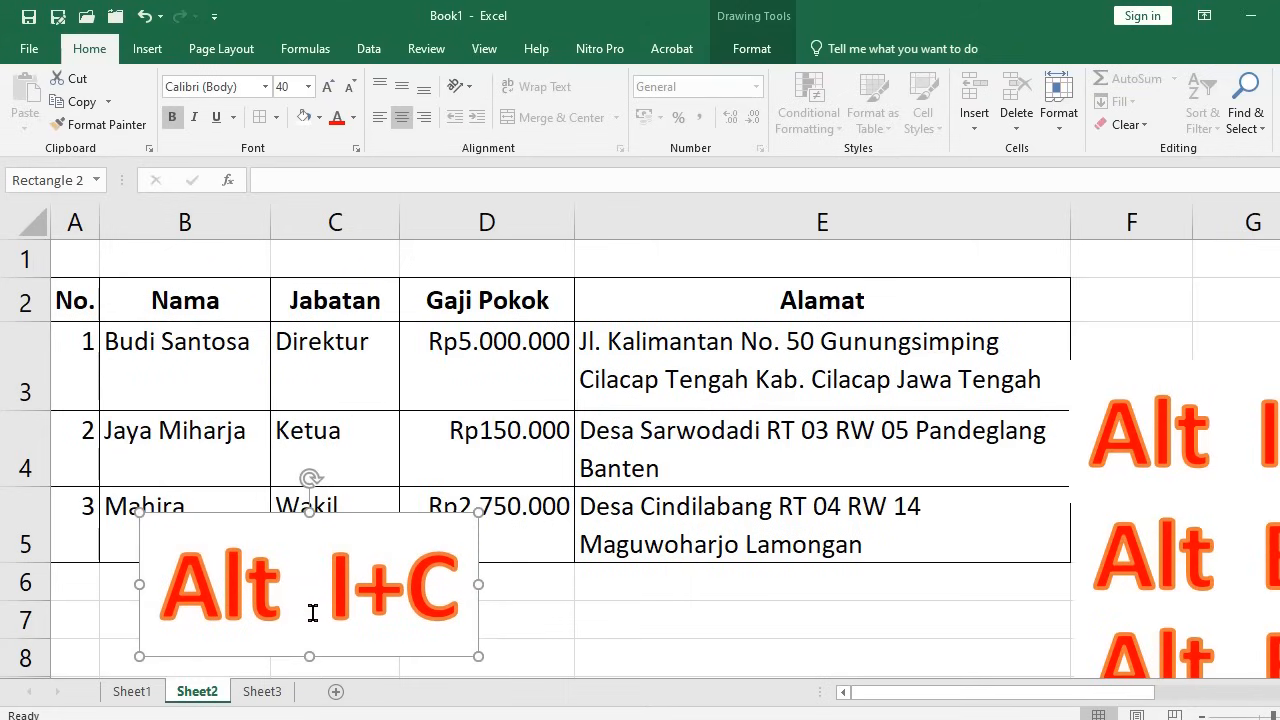
pyautogui.click(153, 440)
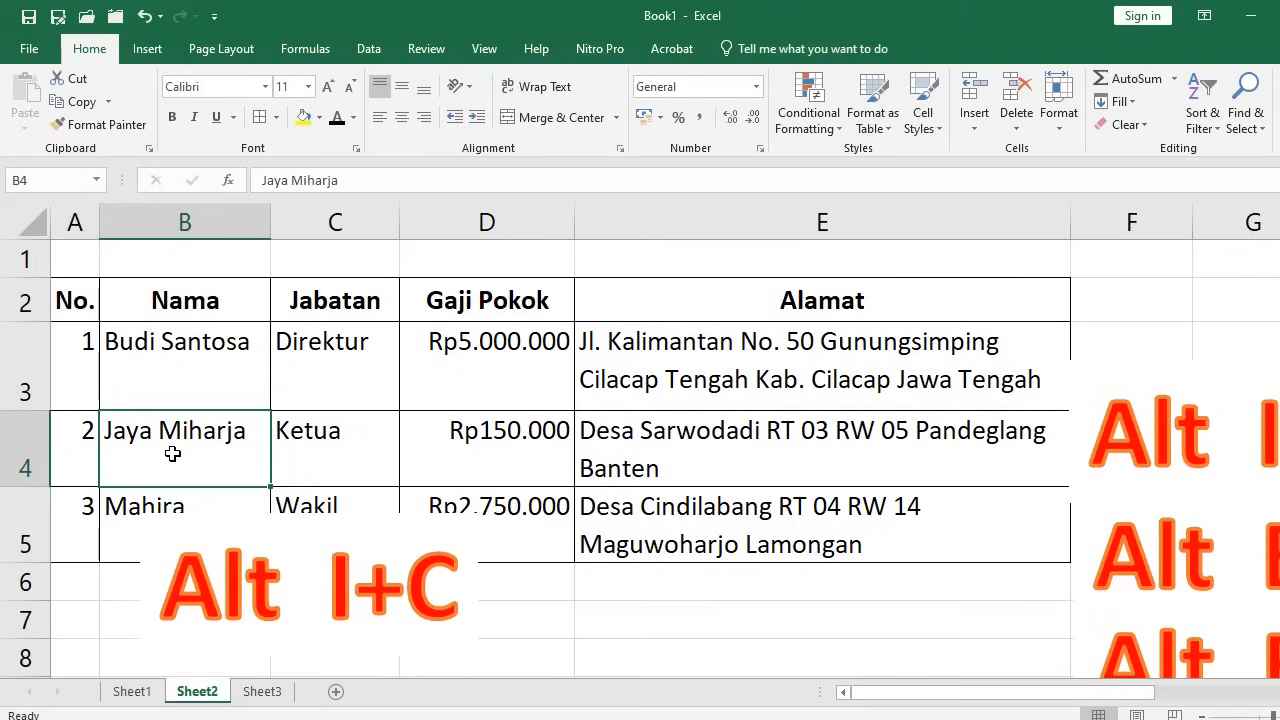
# Try Alt I+C to insert a column and Alt I+R to insert a row, undoing each
pyautogui.press('alt')
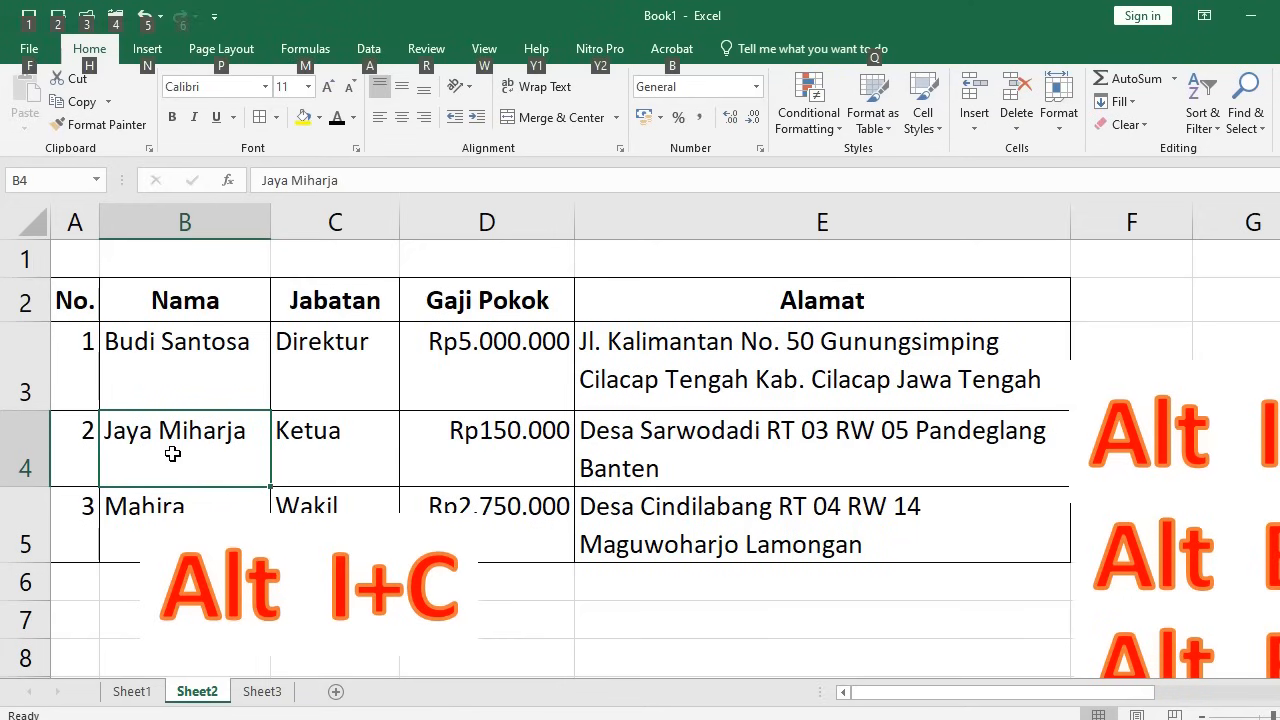
pyautogui.press('i')
pyautogui.press('c')
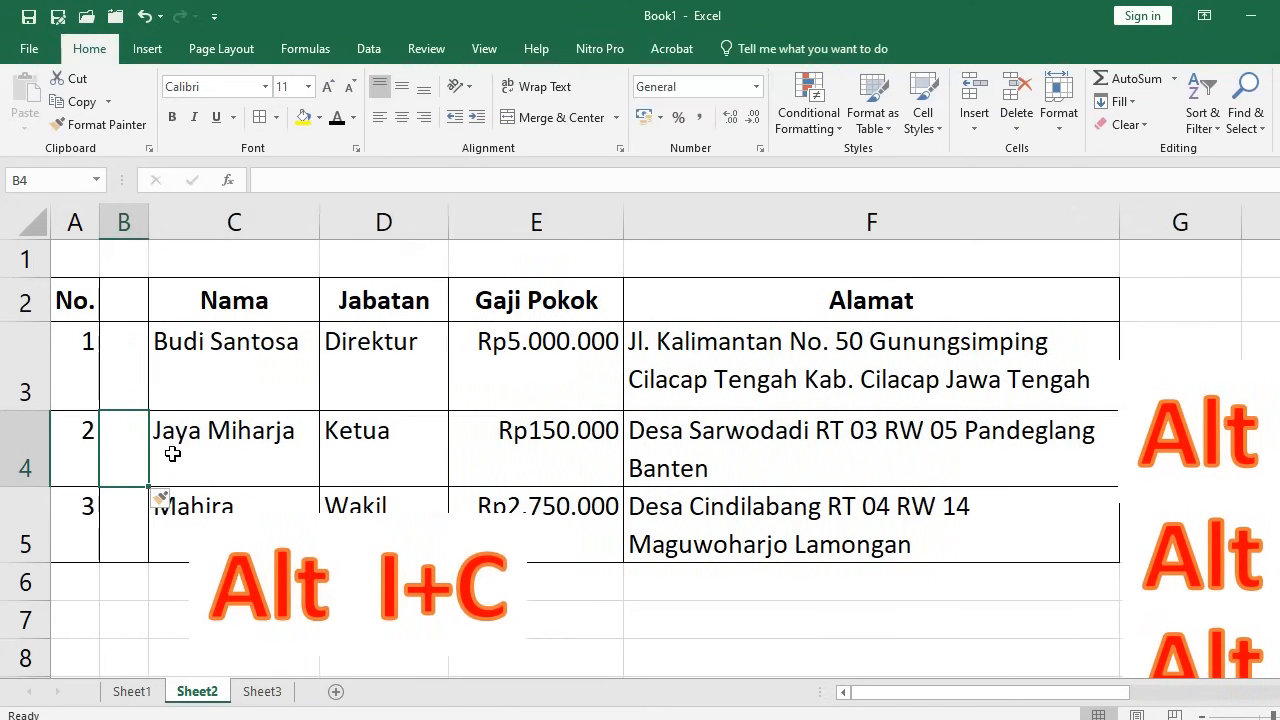
pyautogui.click(144, 16)
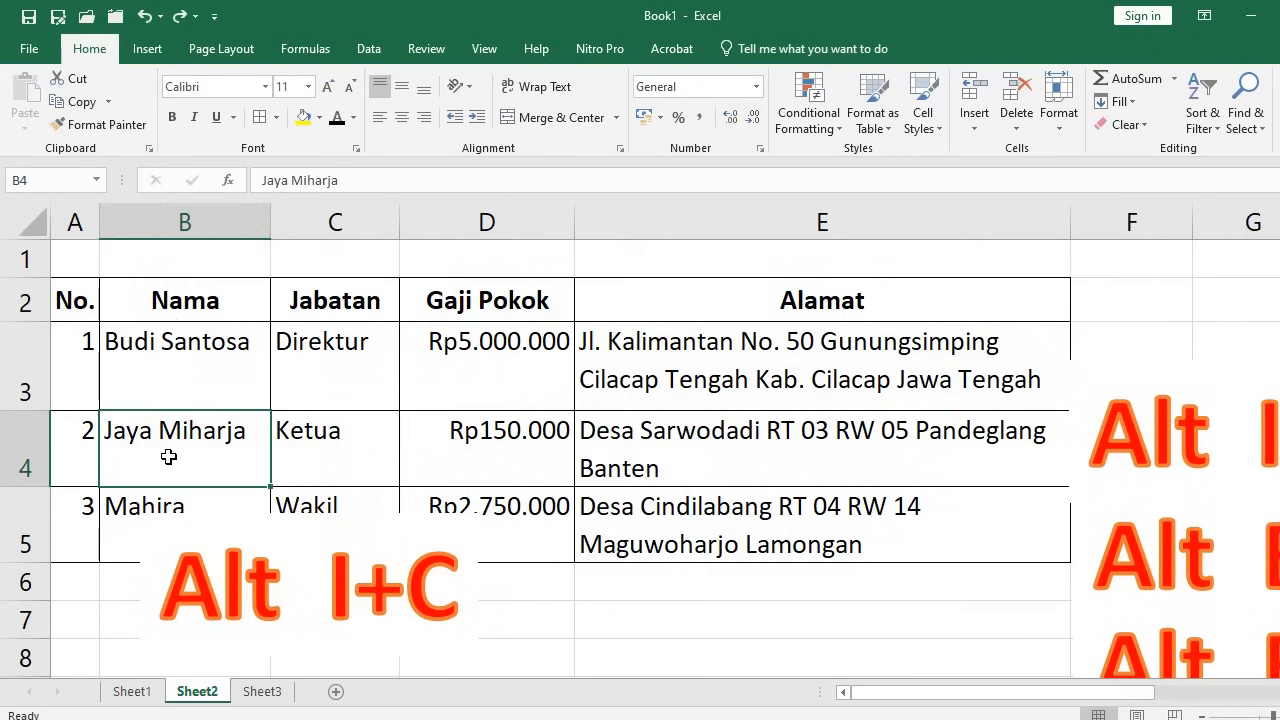
pyautogui.press('alt')
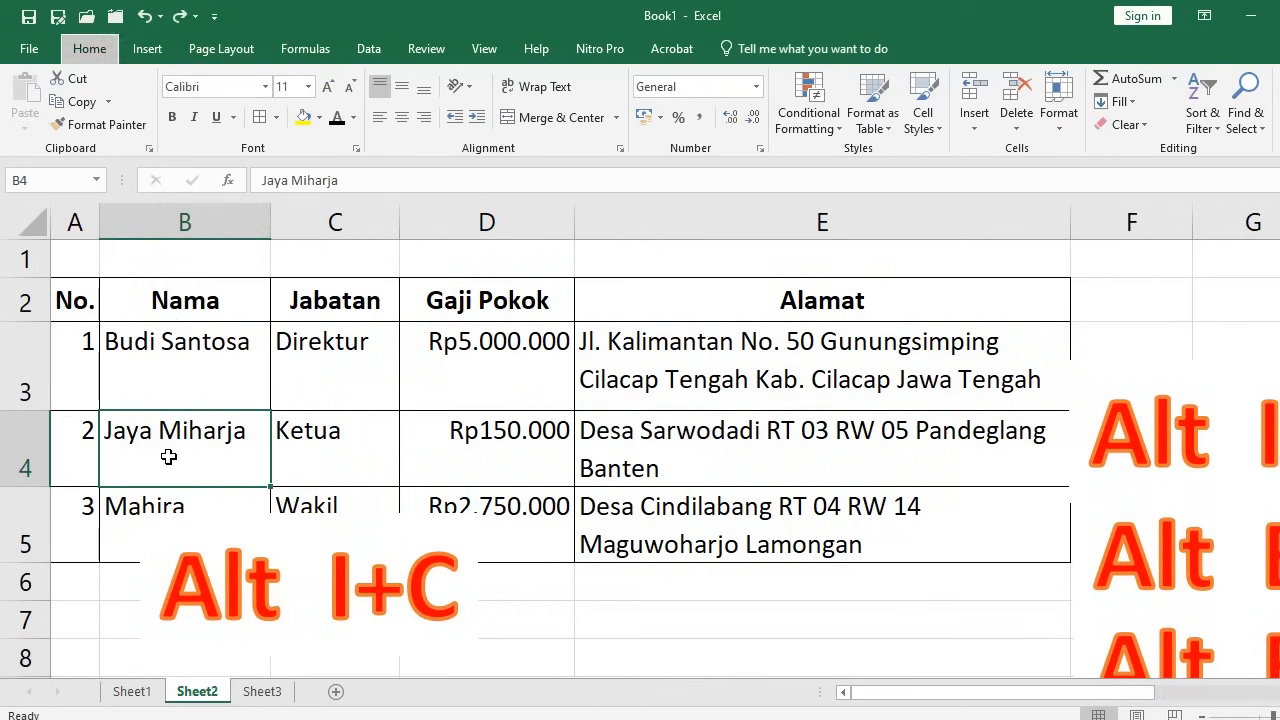
pyautogui.press('i')
pyautogui.press('r')
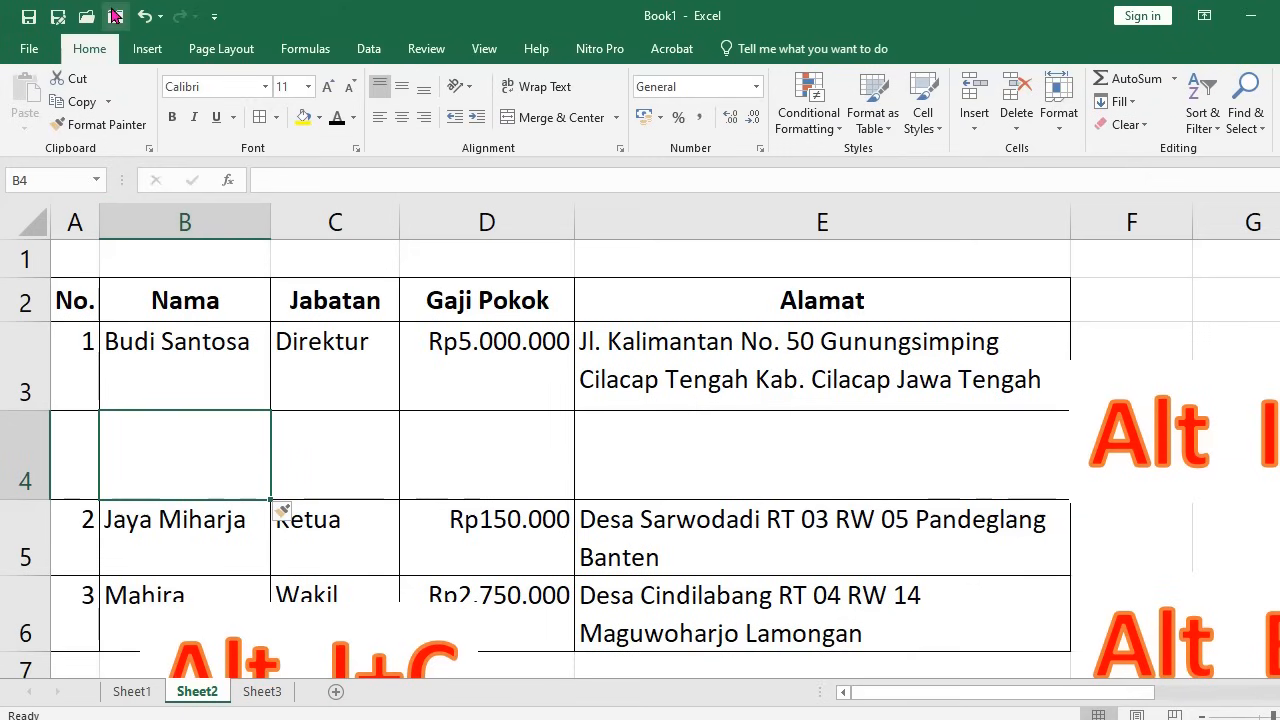
pyautogui.click(144, 16)
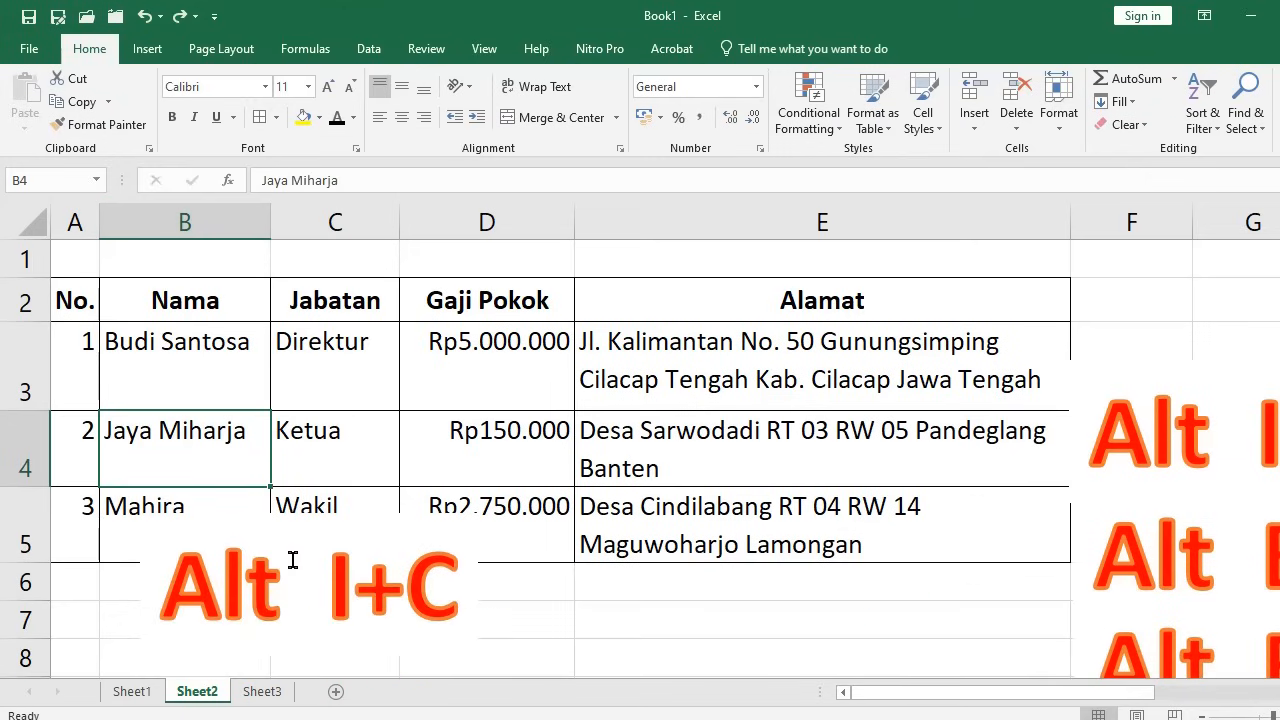
# Reposition the captions, placing the Alt I+R box to the right over column F
pyautogui.click(312, 585)
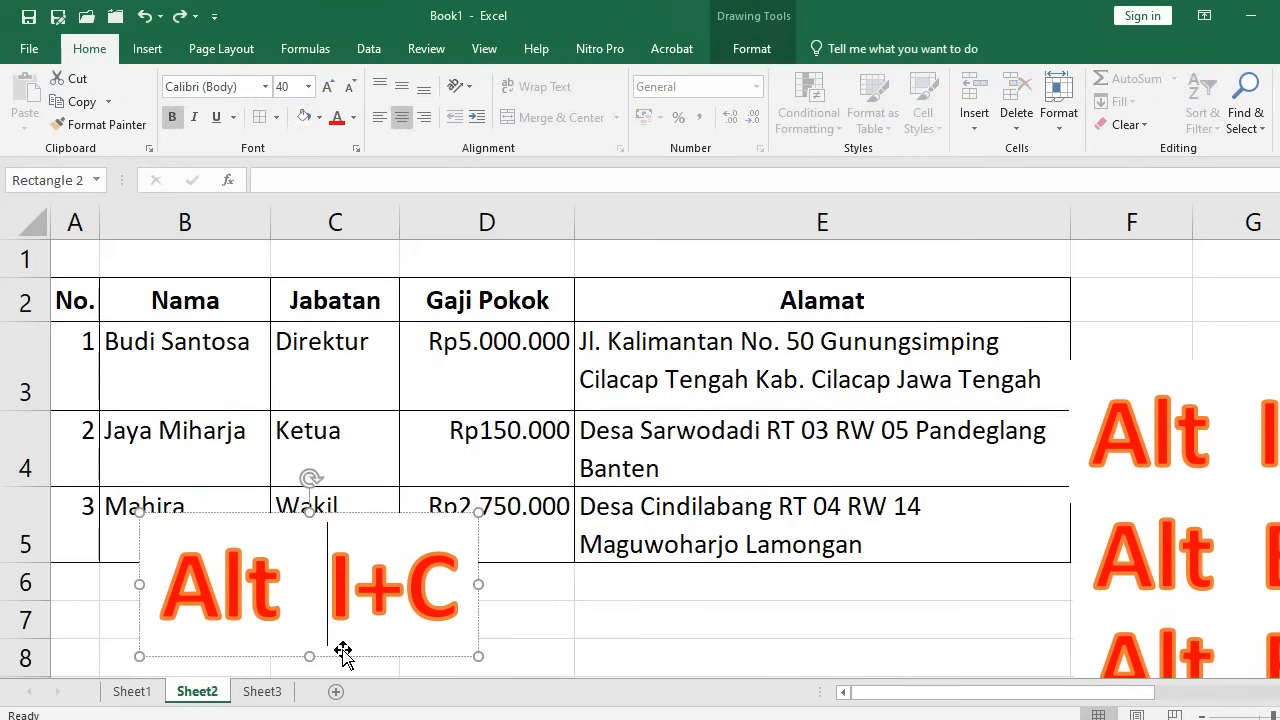
pyautogui.moveTo(344, 650); pyautogui.dragTo(317, 589)
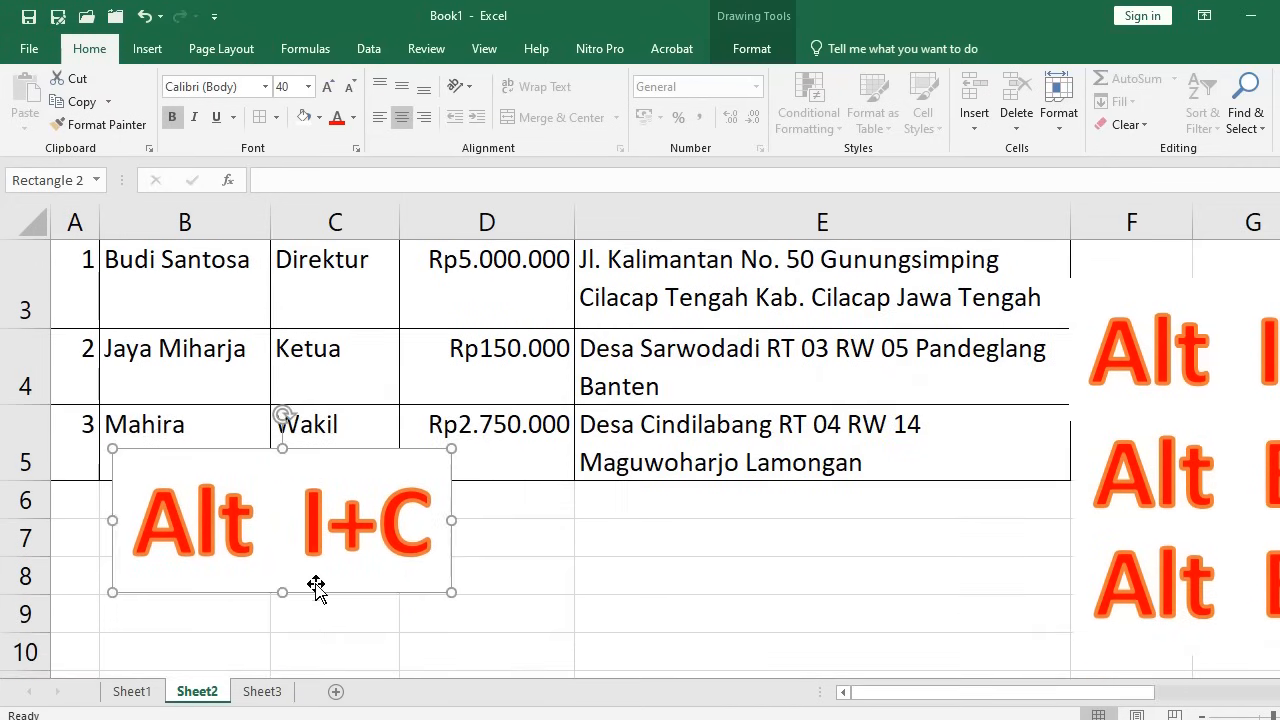
pyautogui.scroll(1, 321, 535)
pyautogui.scroll(1, 321, 535)
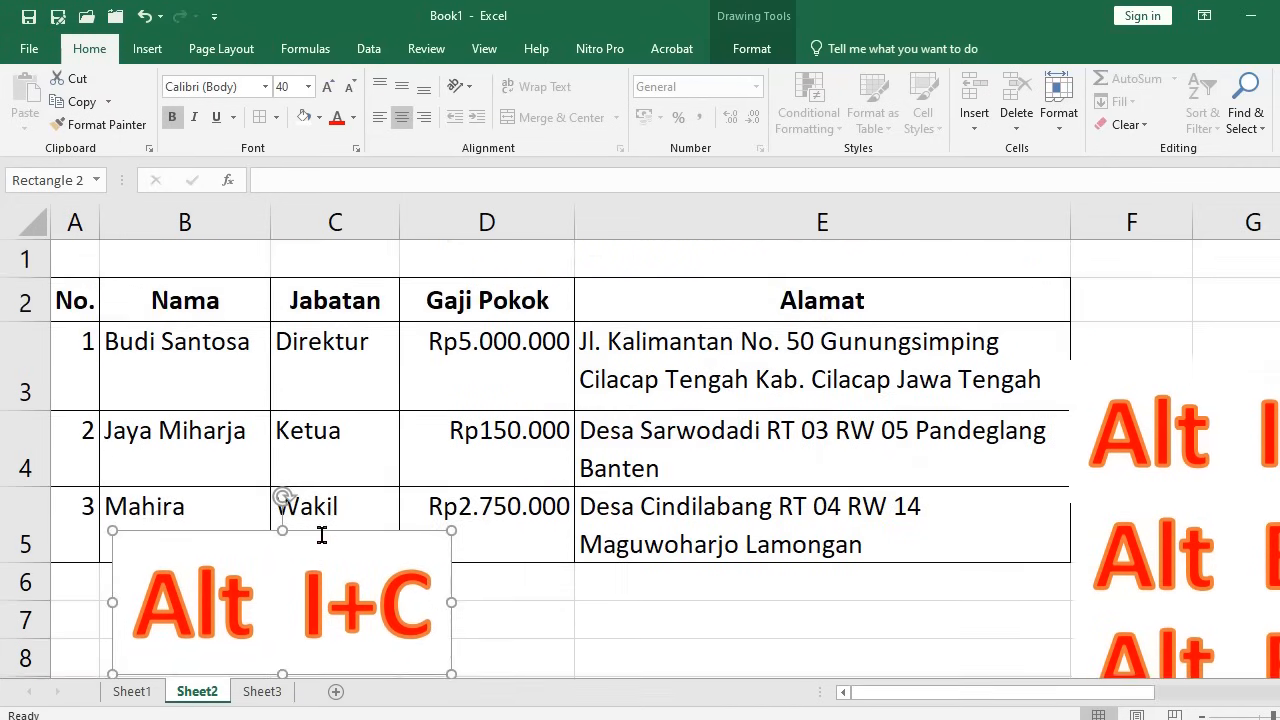
pyautogui.click(1178, 487)
pyautogui.moveTo(1178, 487); pyautogui.dragTo(306, 484)
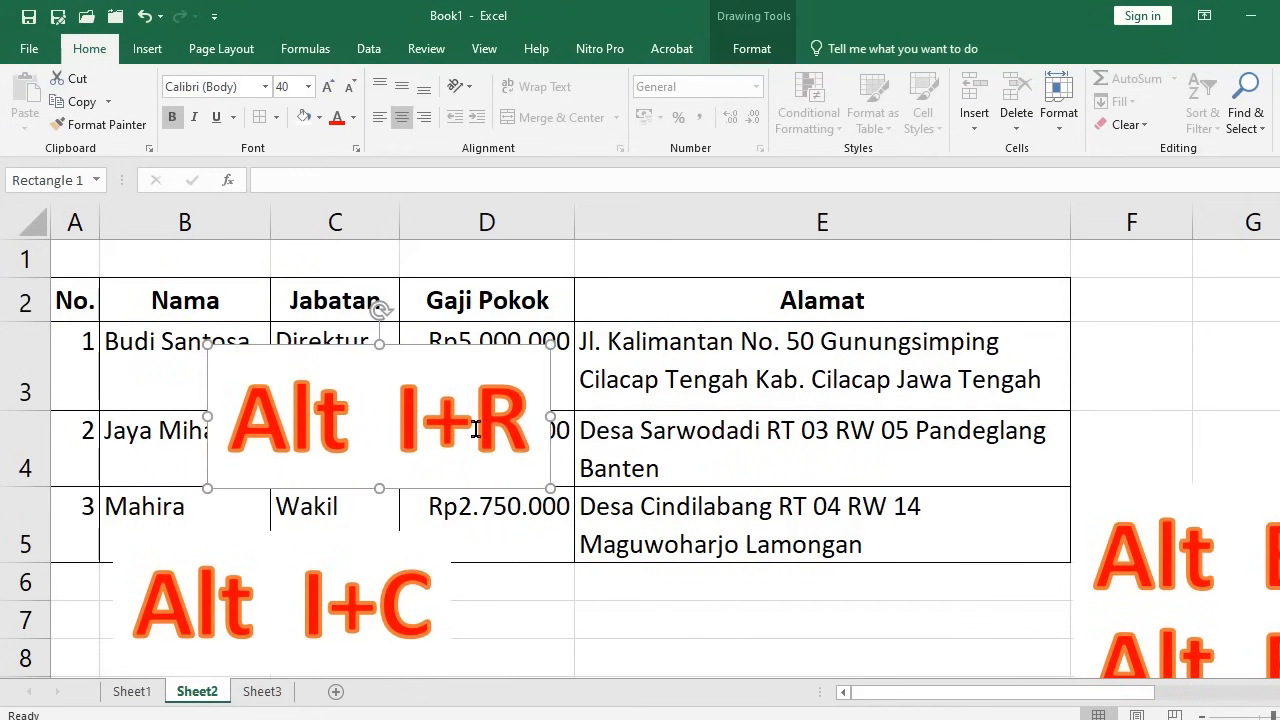
pyautogui.moveTo(450, 492); pyautogui.dragTo(1279, 478)
pyautogui.click(220, 430)
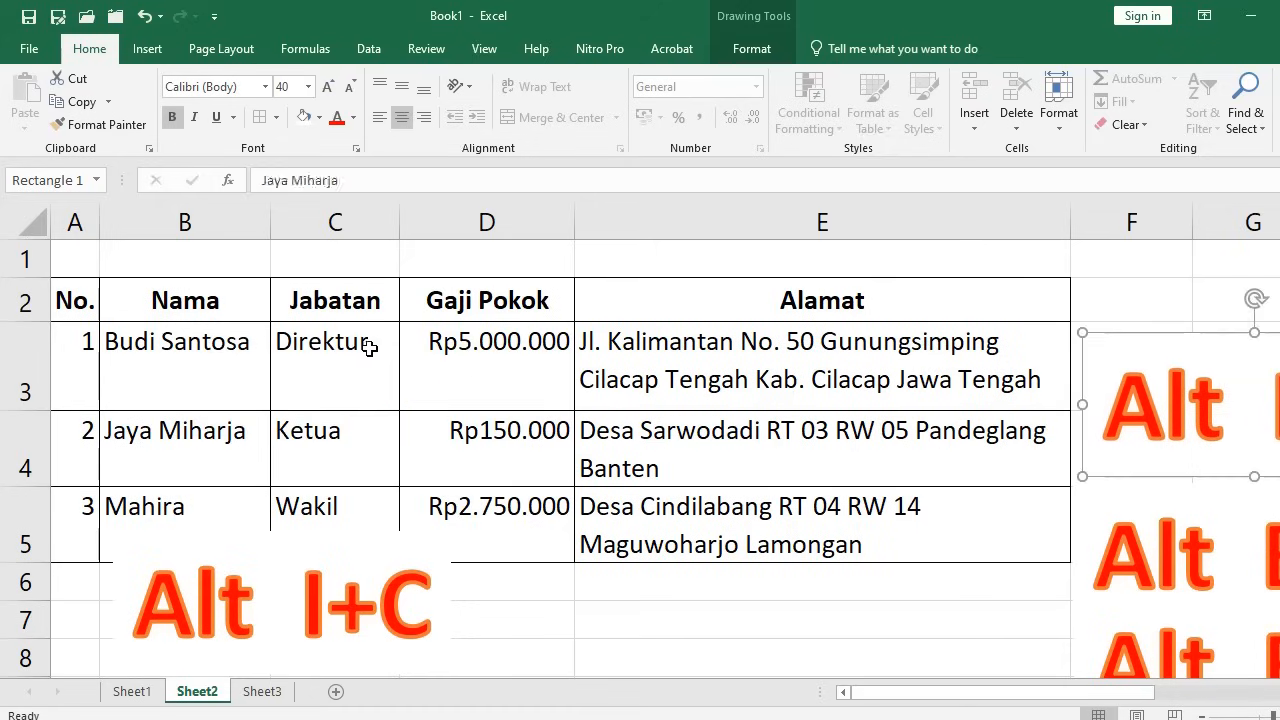
# Try inserting a single blank column before Jabatan, undoing it each time
pyautogui.click(362, 352)
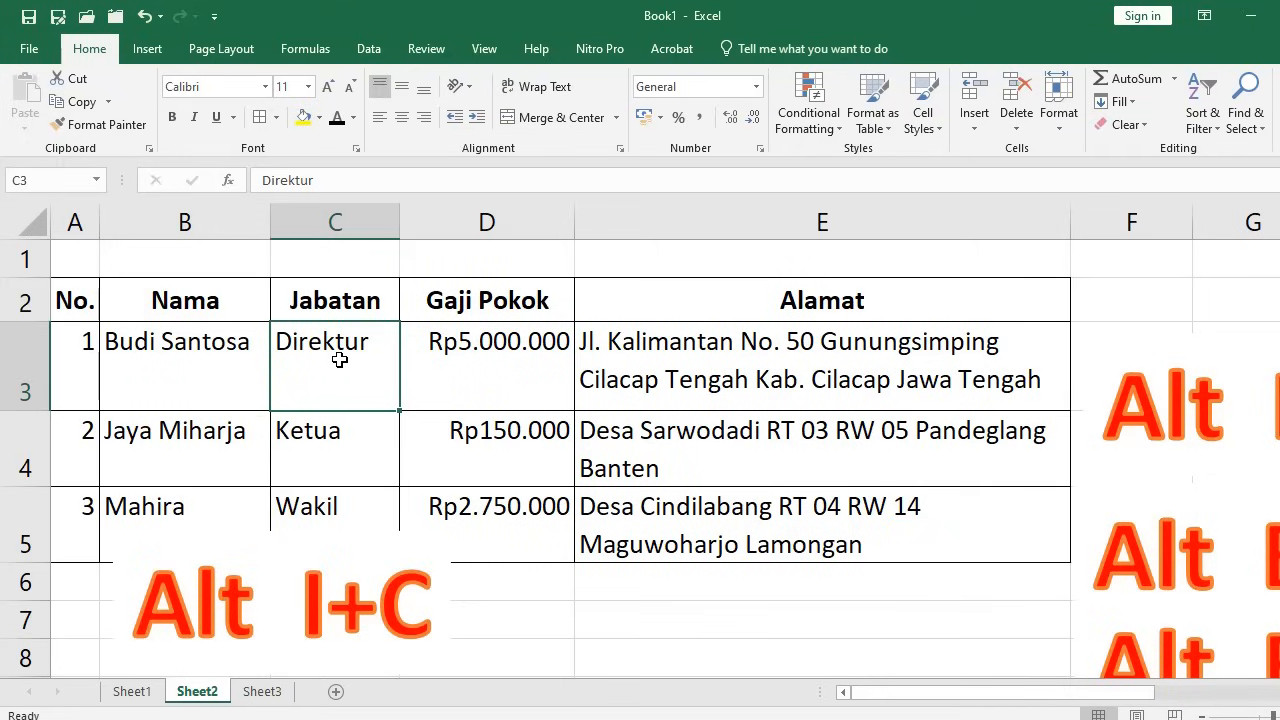
pyautogui.click(336, 224)
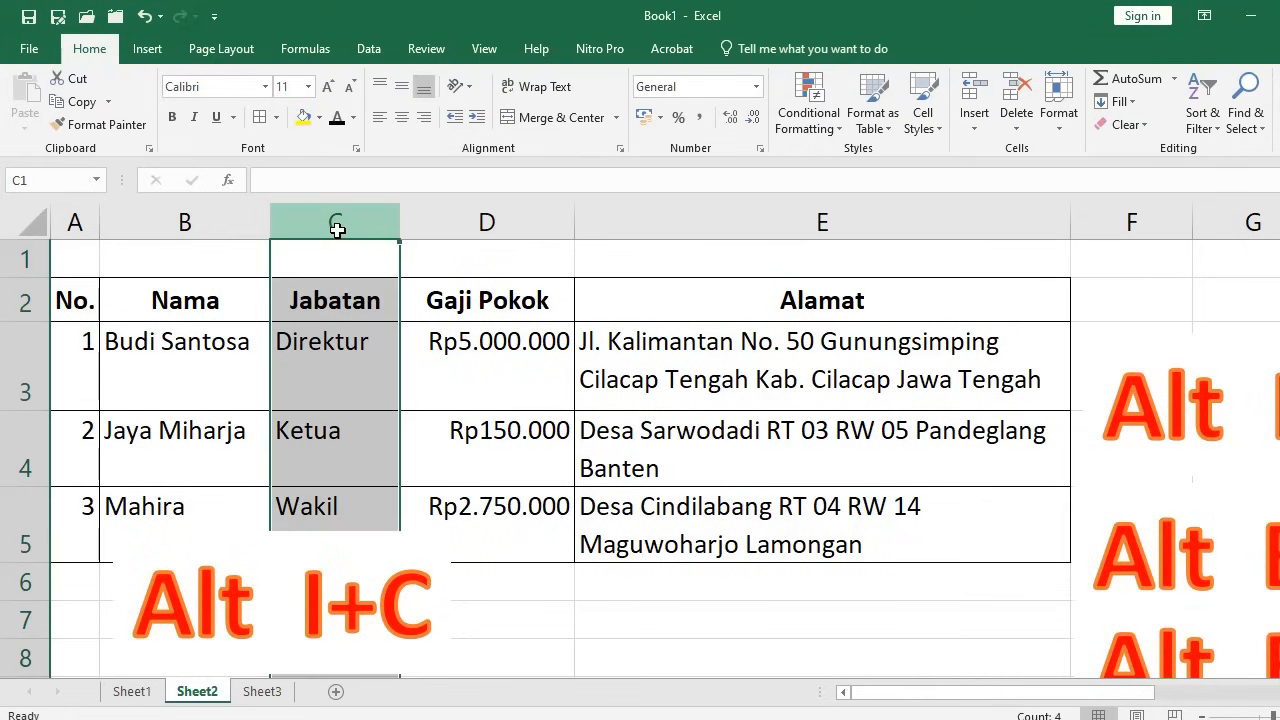
pyautogui.click(327, 355)
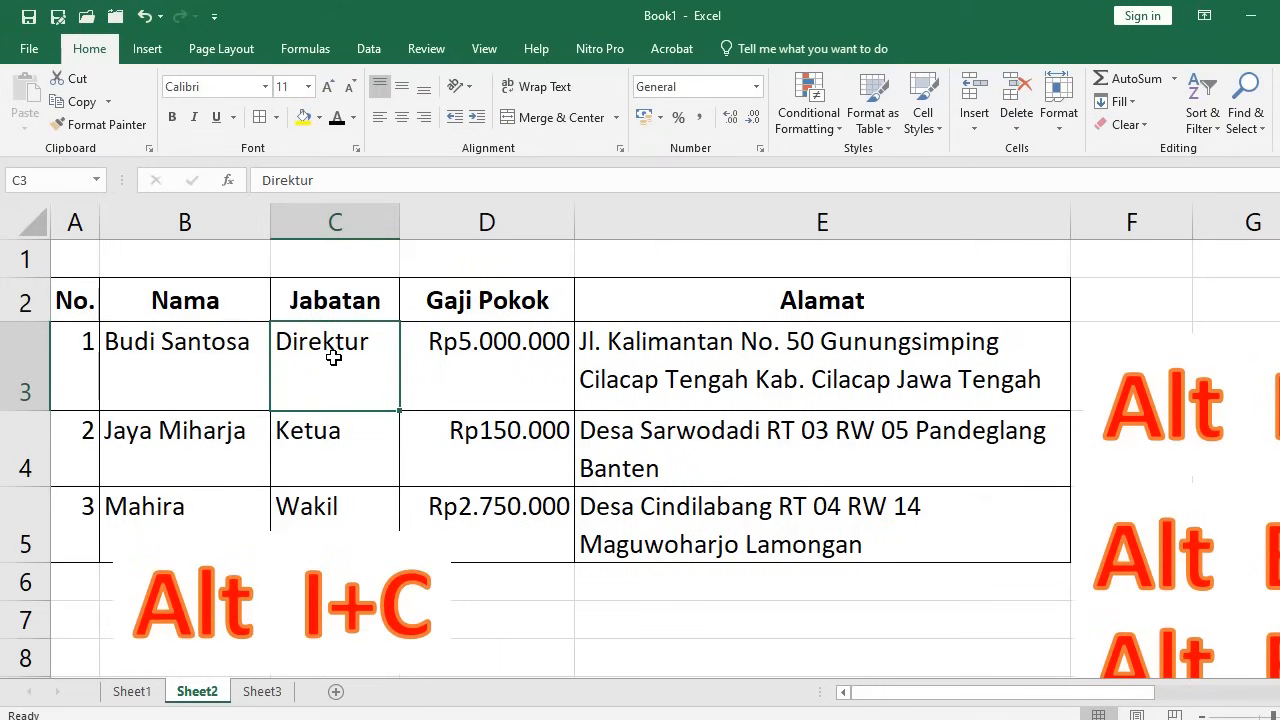
pyautogui.click(980, 133)
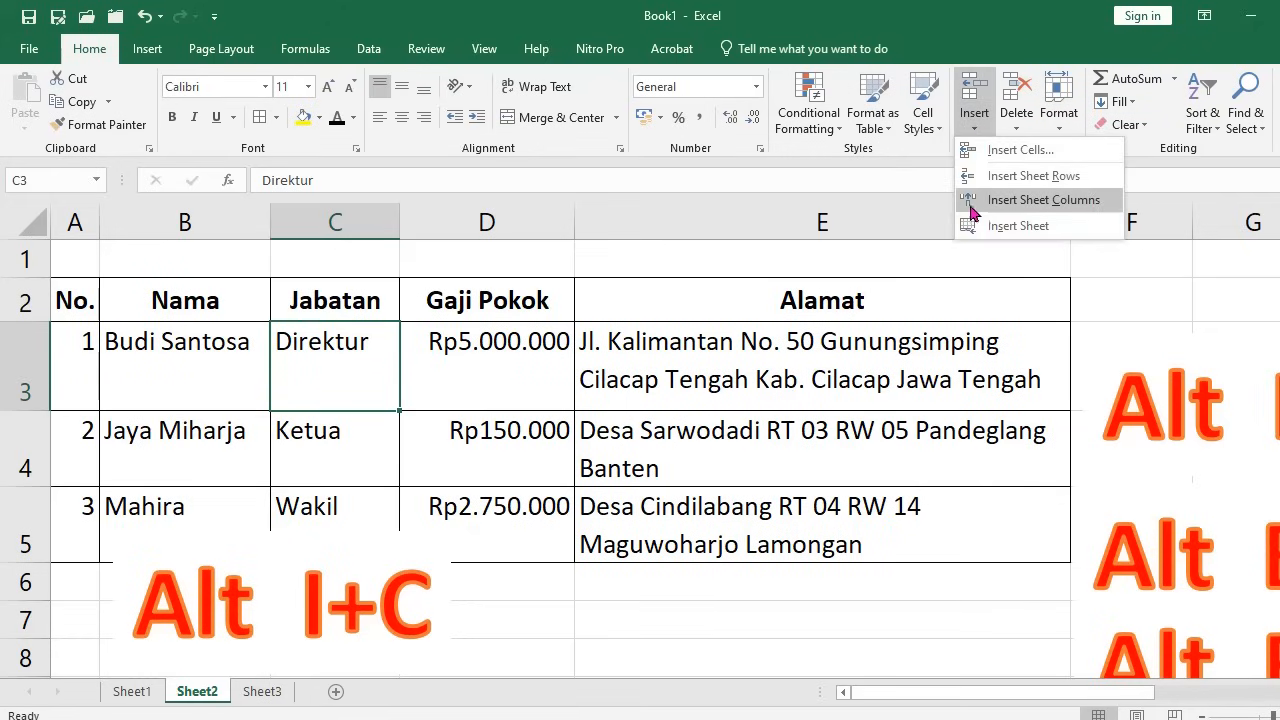
pyautogui.click(1013, 202)
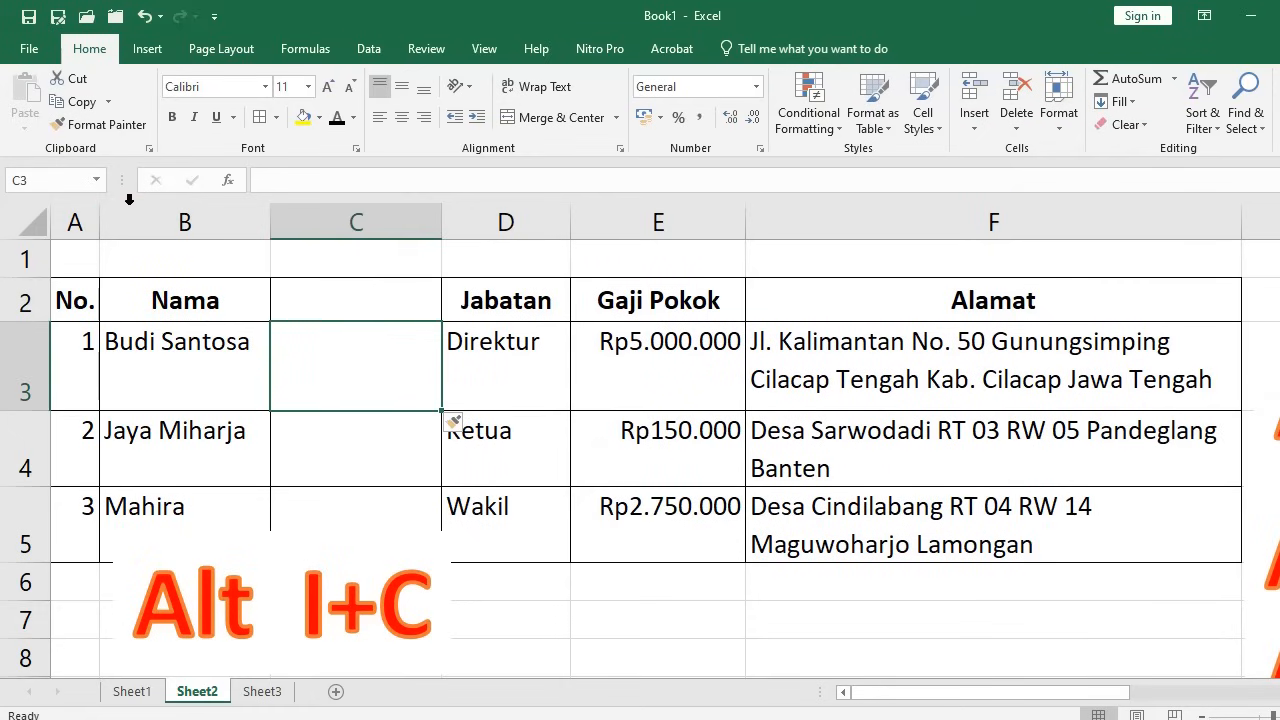
pyautogui.click(145, 16)
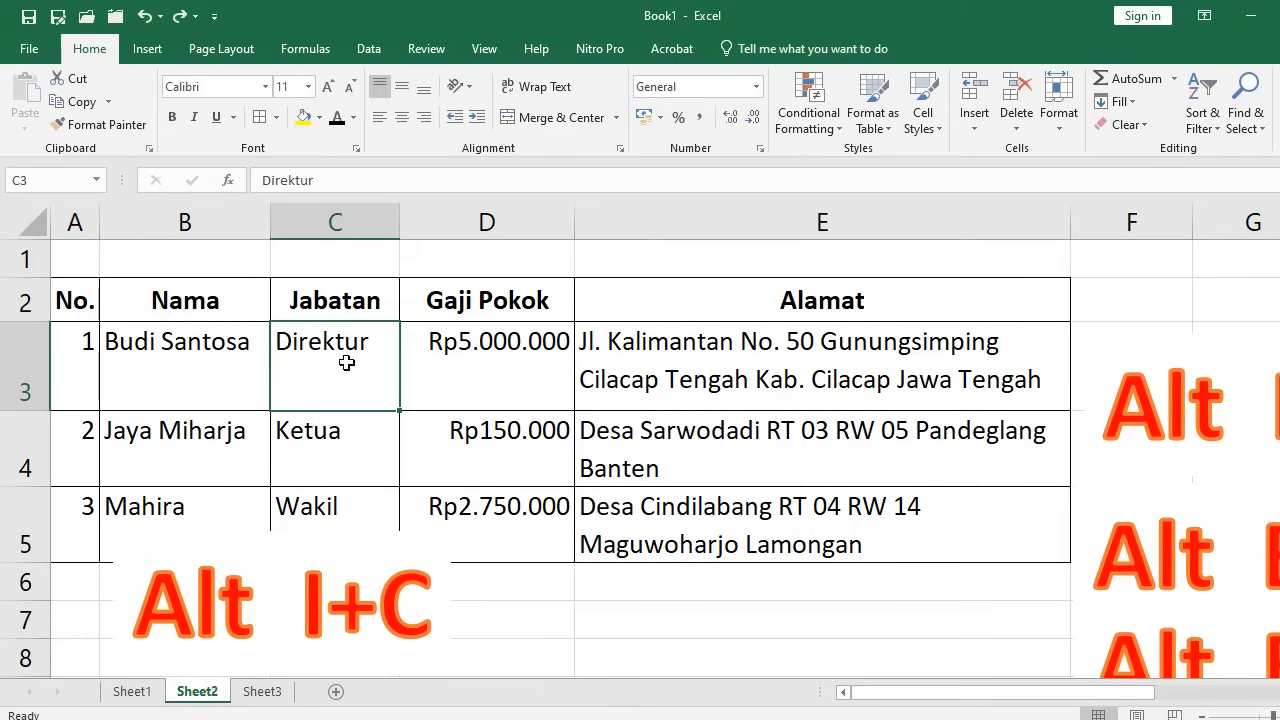
pyautogui.press('alt')
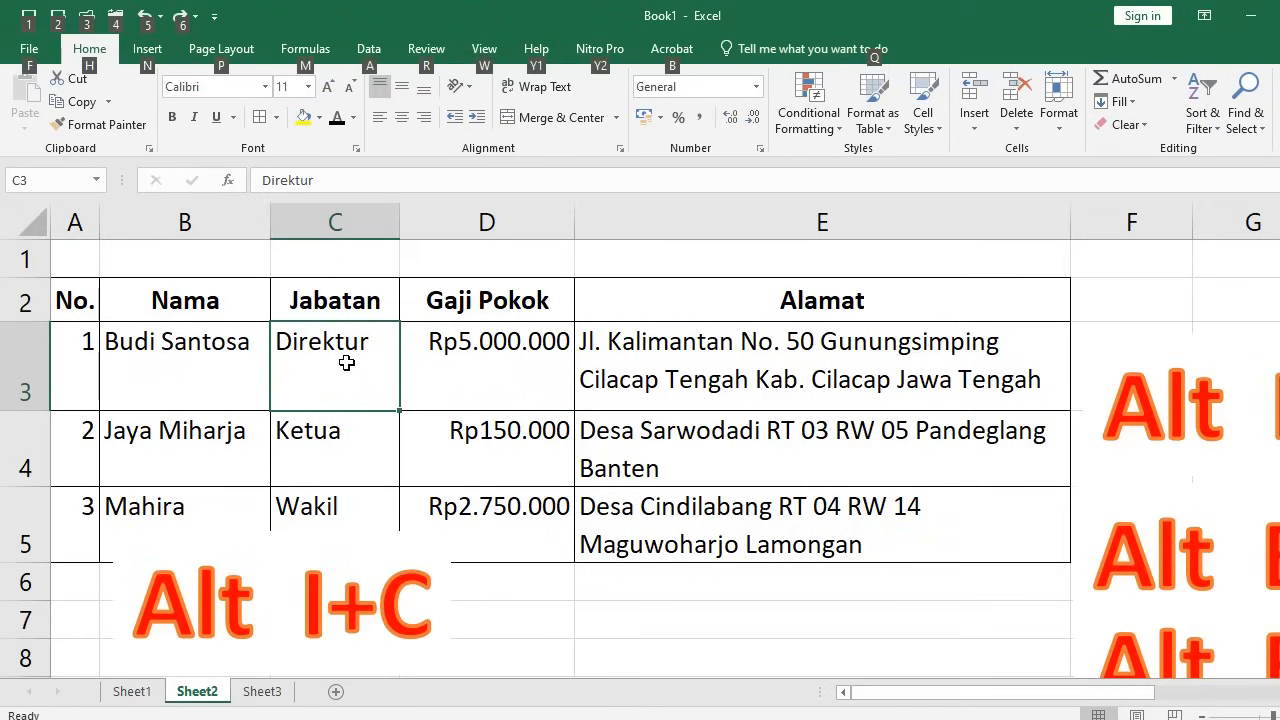
pyautogui.press('i')
pyautogui.press('c')
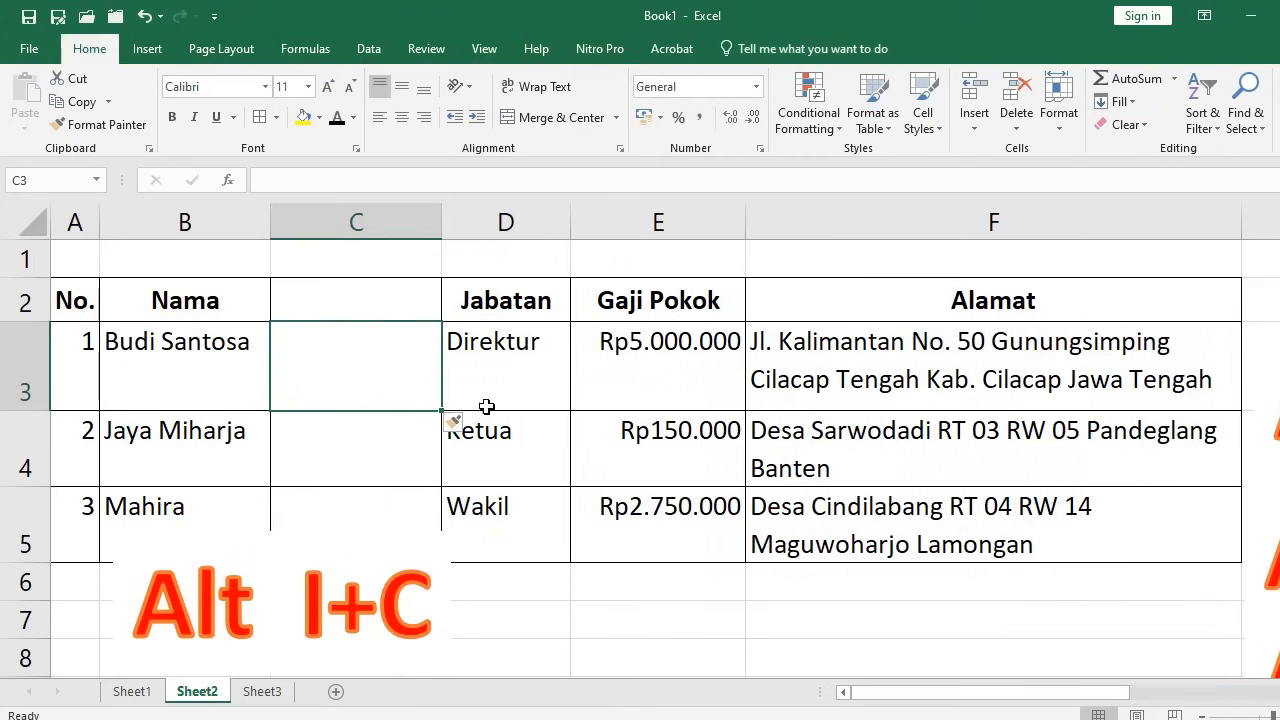
pyautogui.click(150, 16)
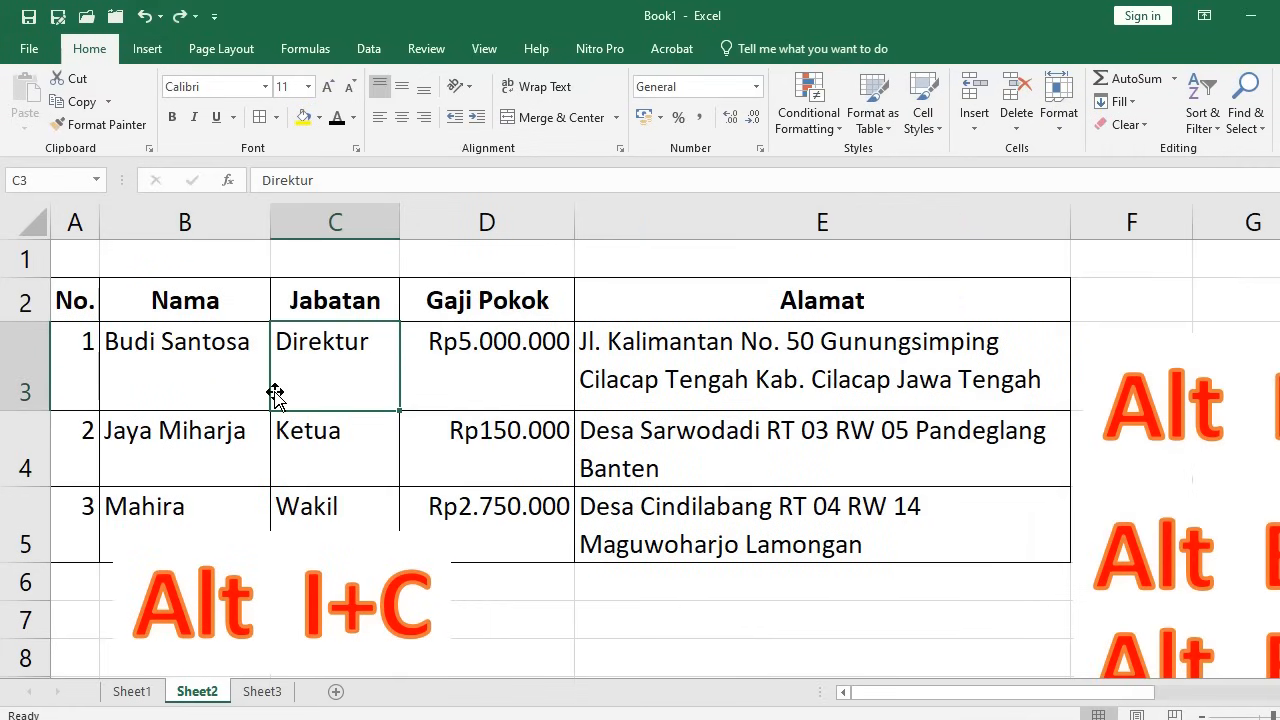
# Select C3:D3 and insert two blank columns before Jabatan with Alt, I, C
pyautogui.moveTo(357, 371); pyautogui.dragTo(552, 391)
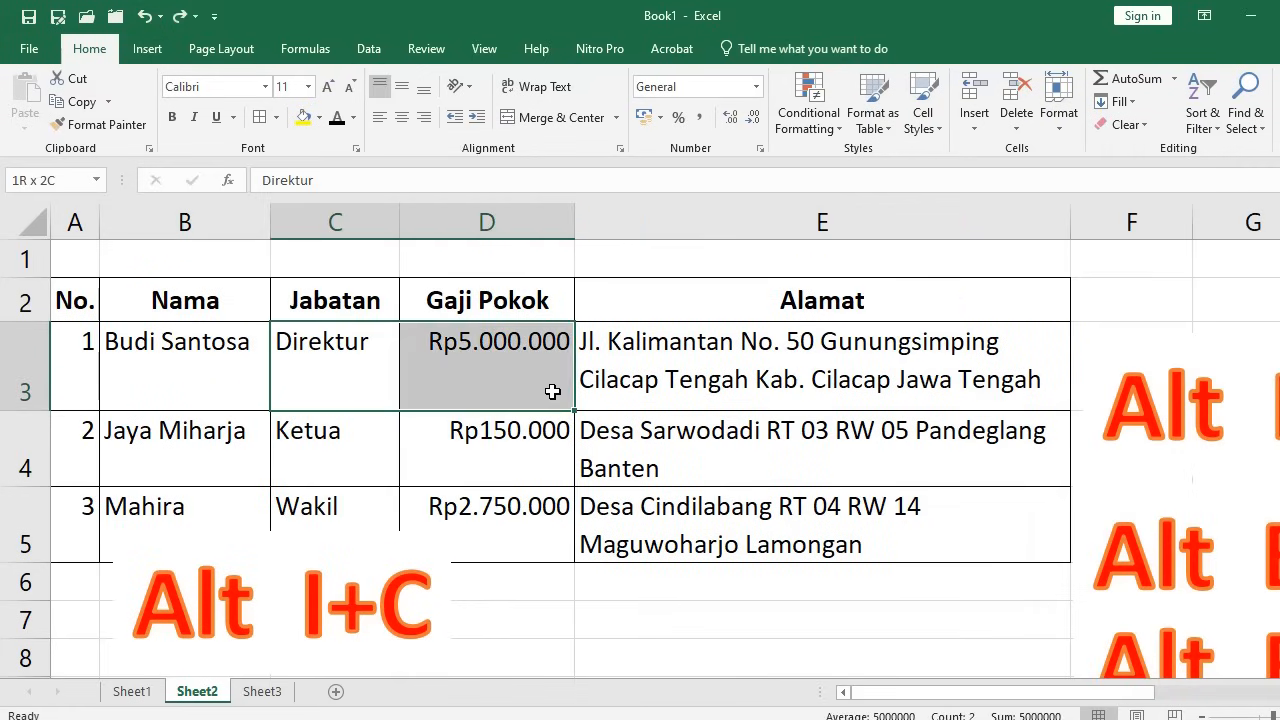
pyautogui.moveTo(320, 368); pyautogui.dragTo(485, 355)
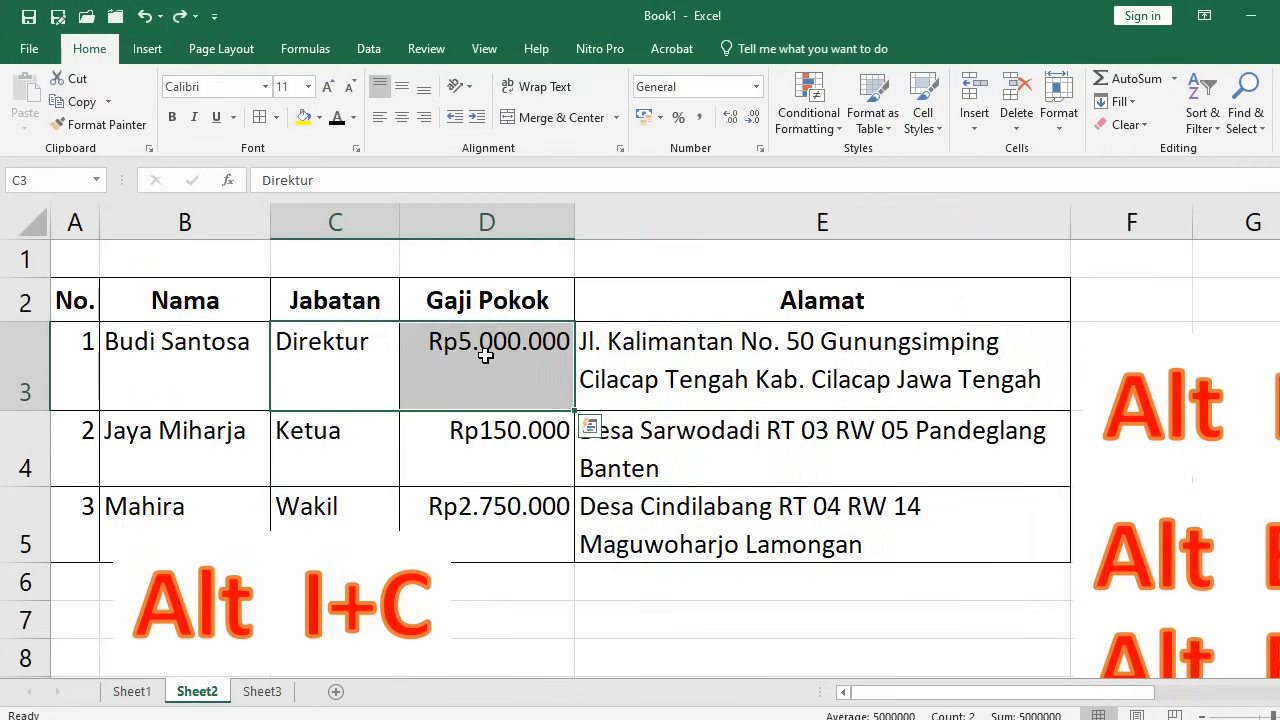
pyautogui.press('alt')
pyautogui.press('i')
pyautogui.press('c')
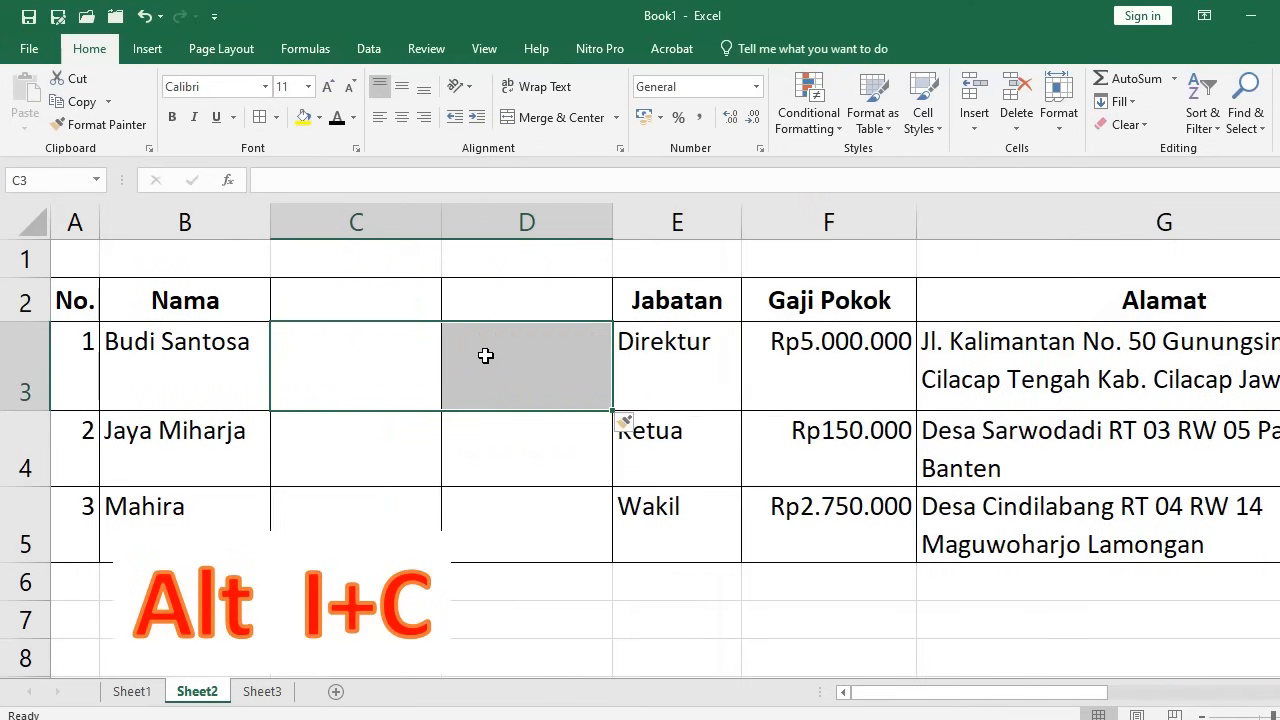
# Select E4:E5 and insert two blank rows below the first employee with Alt+I, R
pyautogui.click(347, 372)
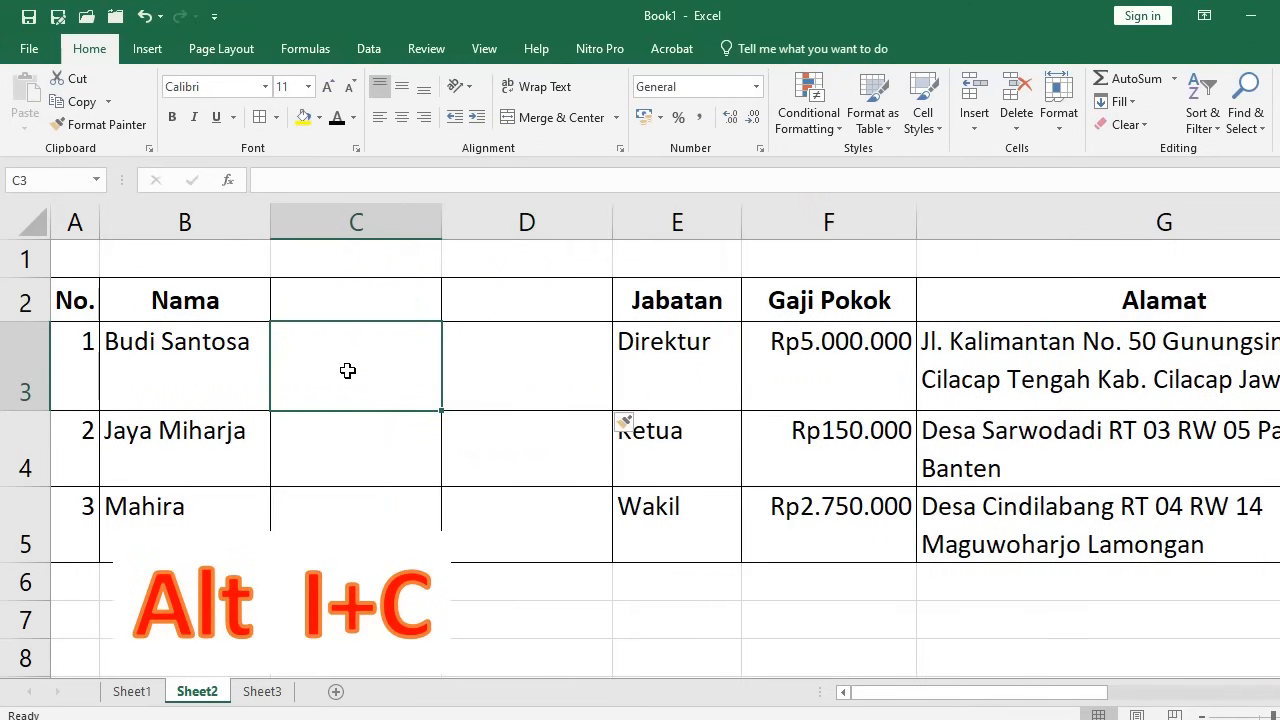
pyautogui.click(696, 450)
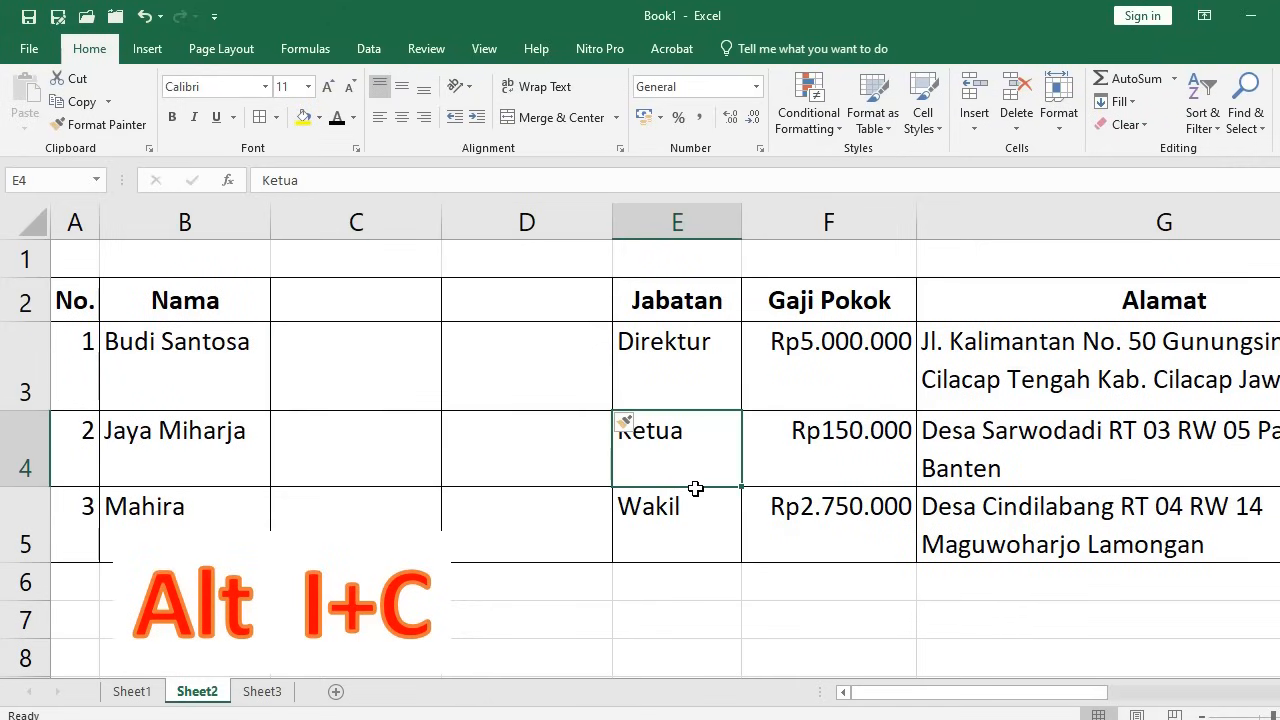
pyautogui.moveTo(695, 488); pyautogui.dragTo(695, 536)
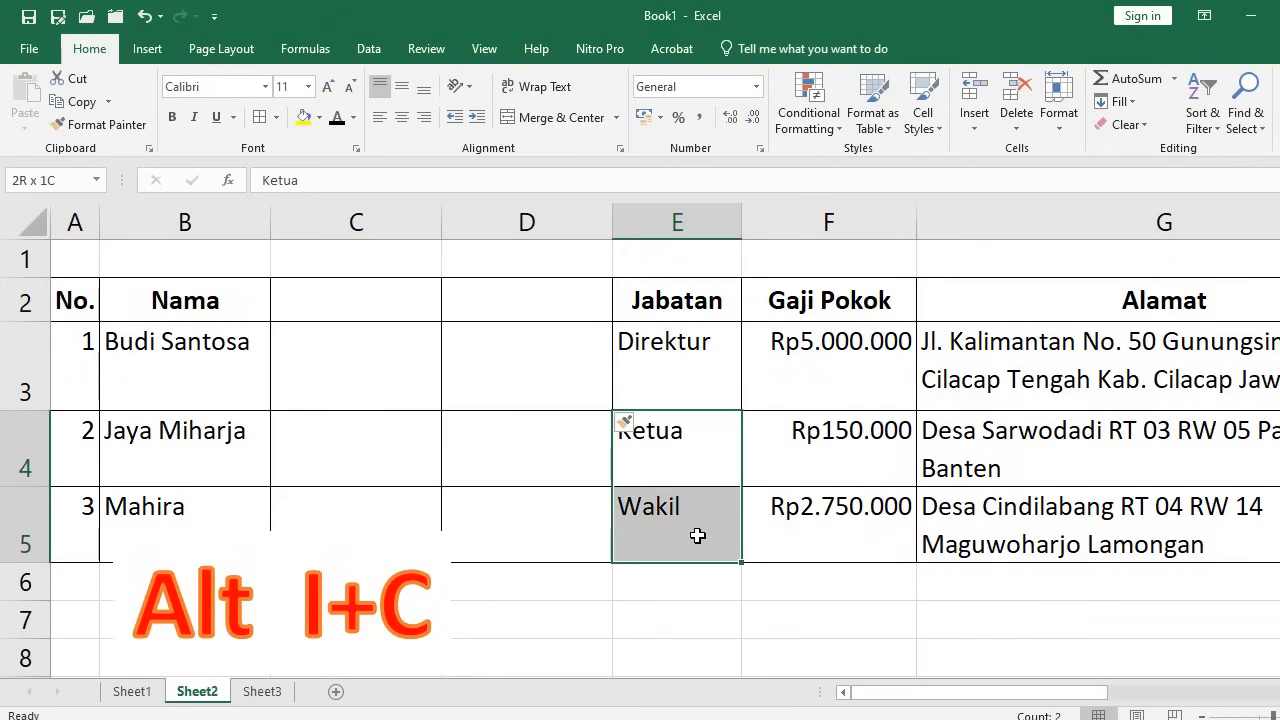
pyautogui.moveTo(700, 466)
pyautogui.mouseDown()
pyautogui.moveTo(701, 549)
pyautogui.moveTo(703, 537)
pyautogui.mouseUp()
pyautogui.hotkey('alt', 'i')
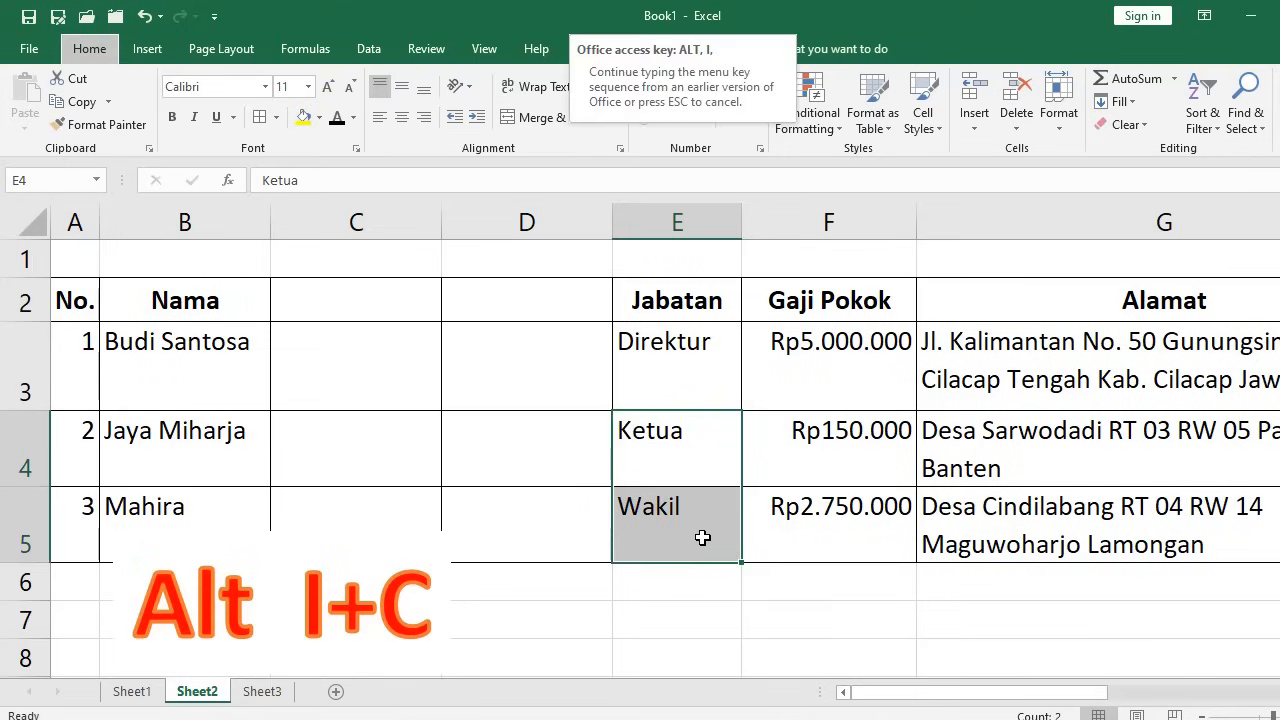
pyautogui.press('r')
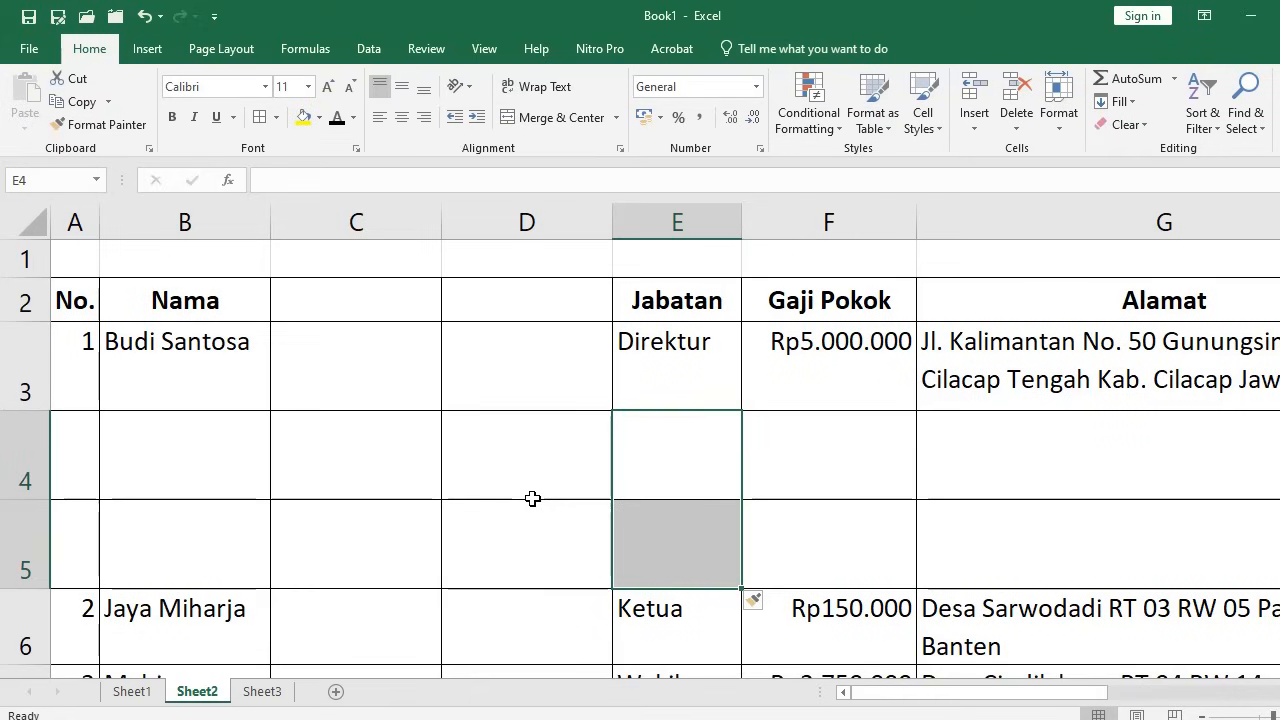
pyautogui.click(170, 455)
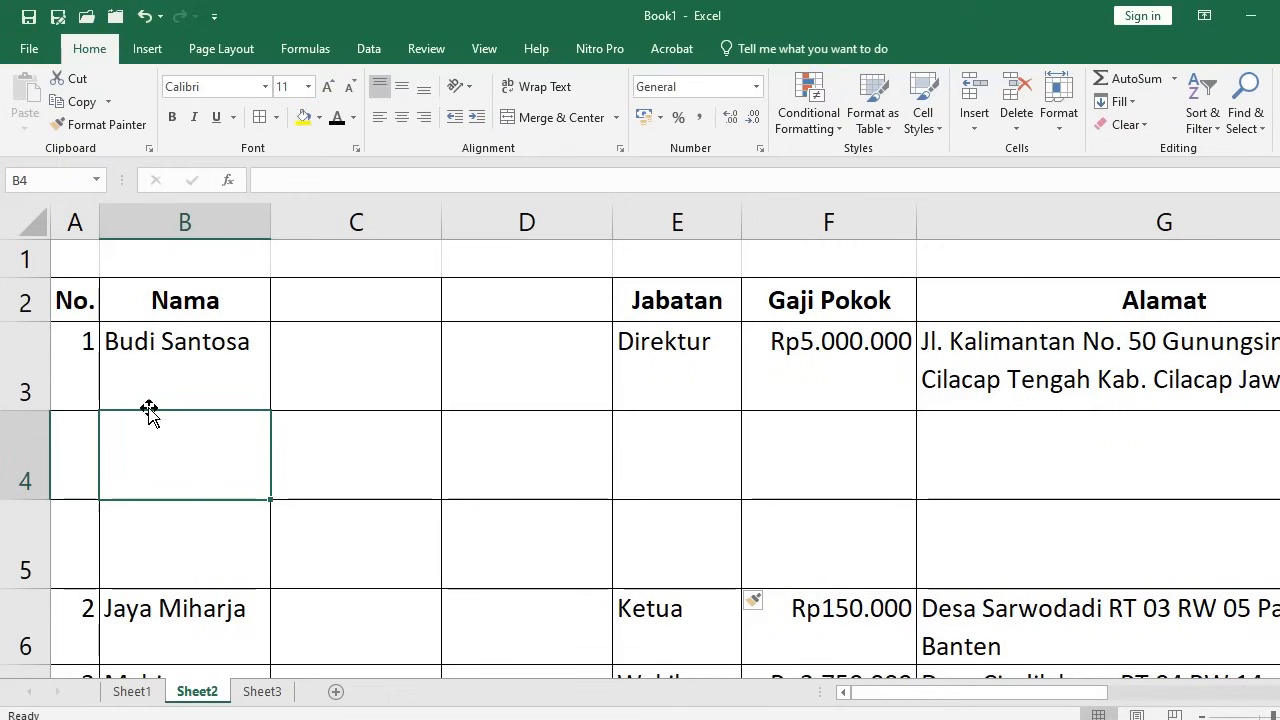
# Clear B3:G4, then undo to restore the first employee entry
pyautogui.press('Up')
pyautogui.moveTo(398, 395); pyautogui.dragTo(1058, 417)
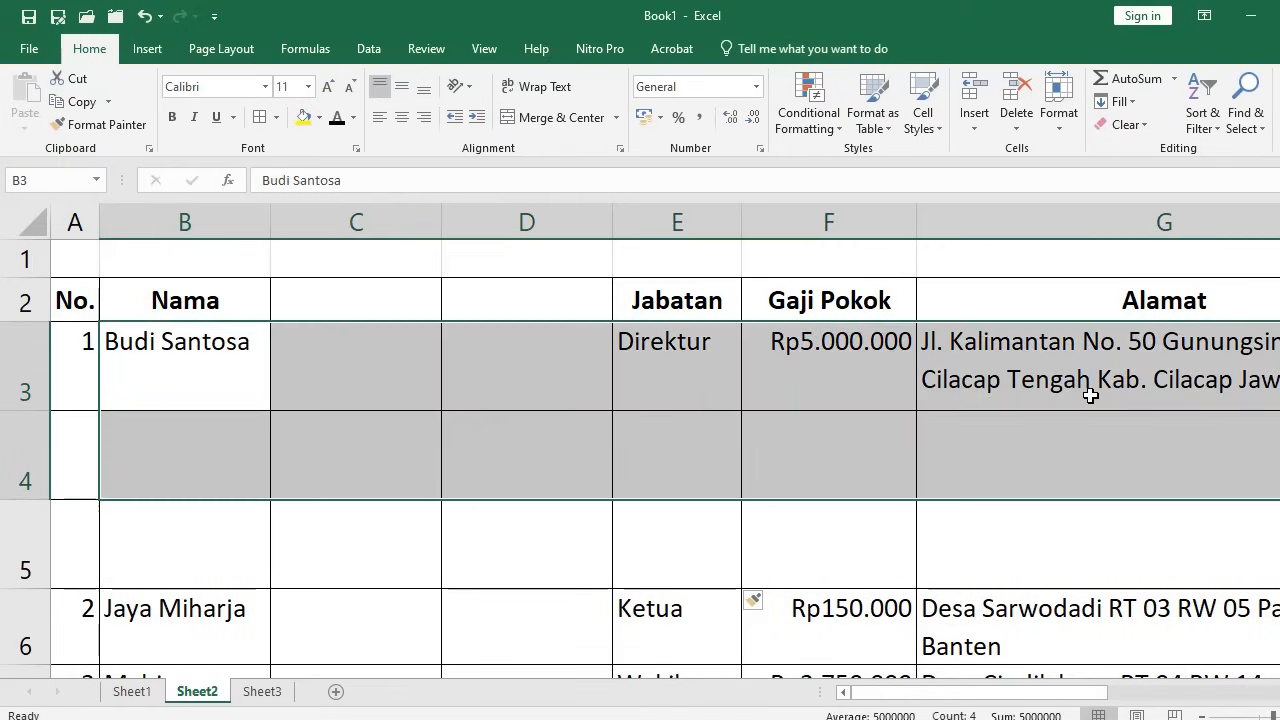
pyautogui.press('Delete')
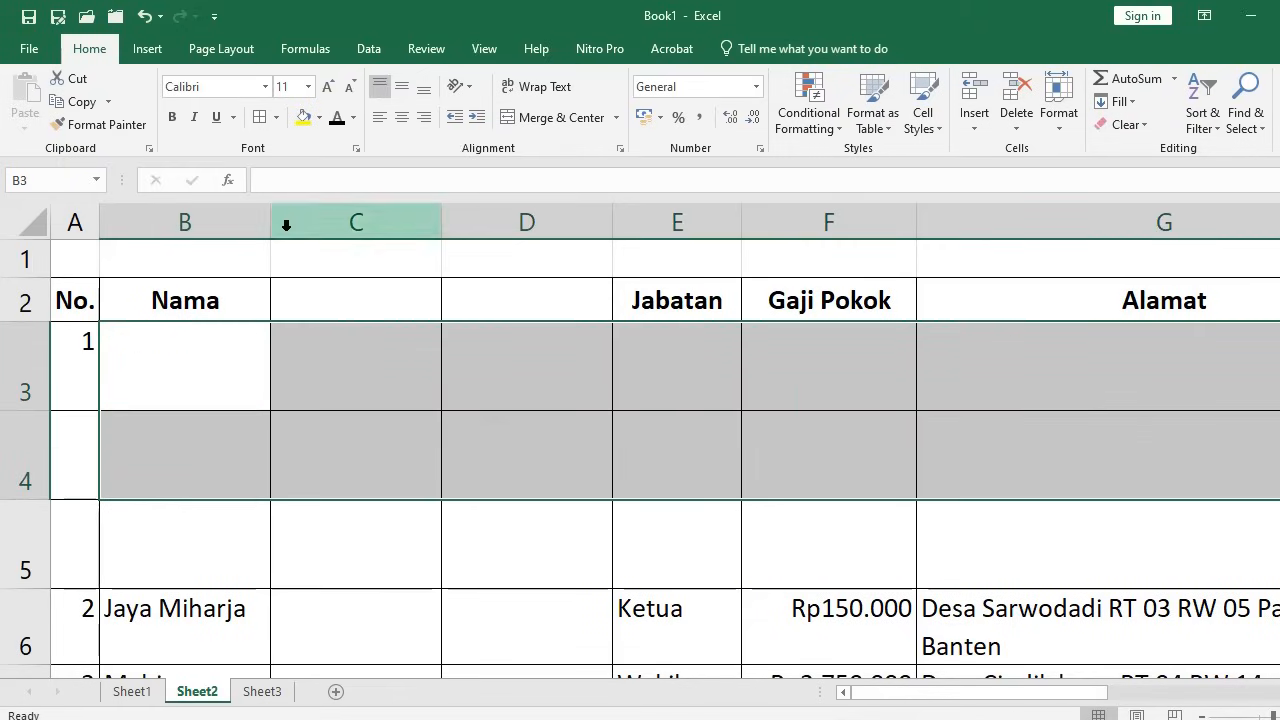
pyautogui.click(144, 16)
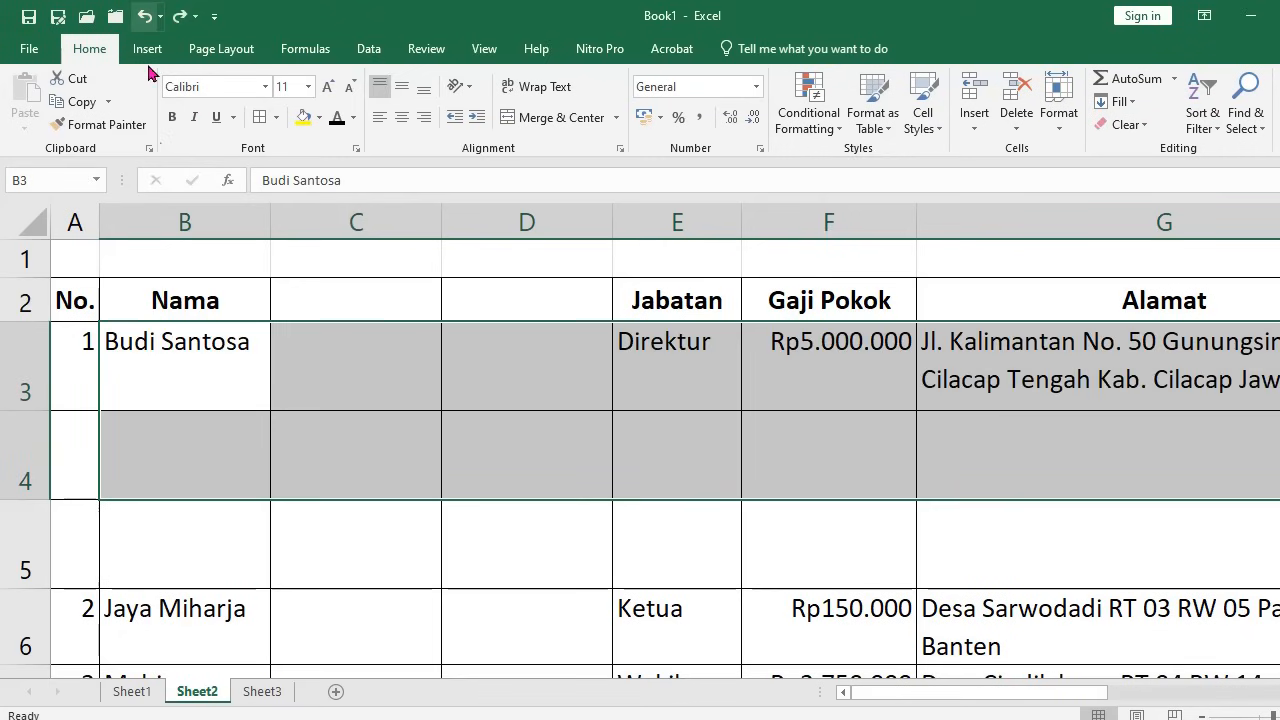
# Select B4:B5 and delete the blank sheet rows 4–5
pyautogui.click(178, 478)
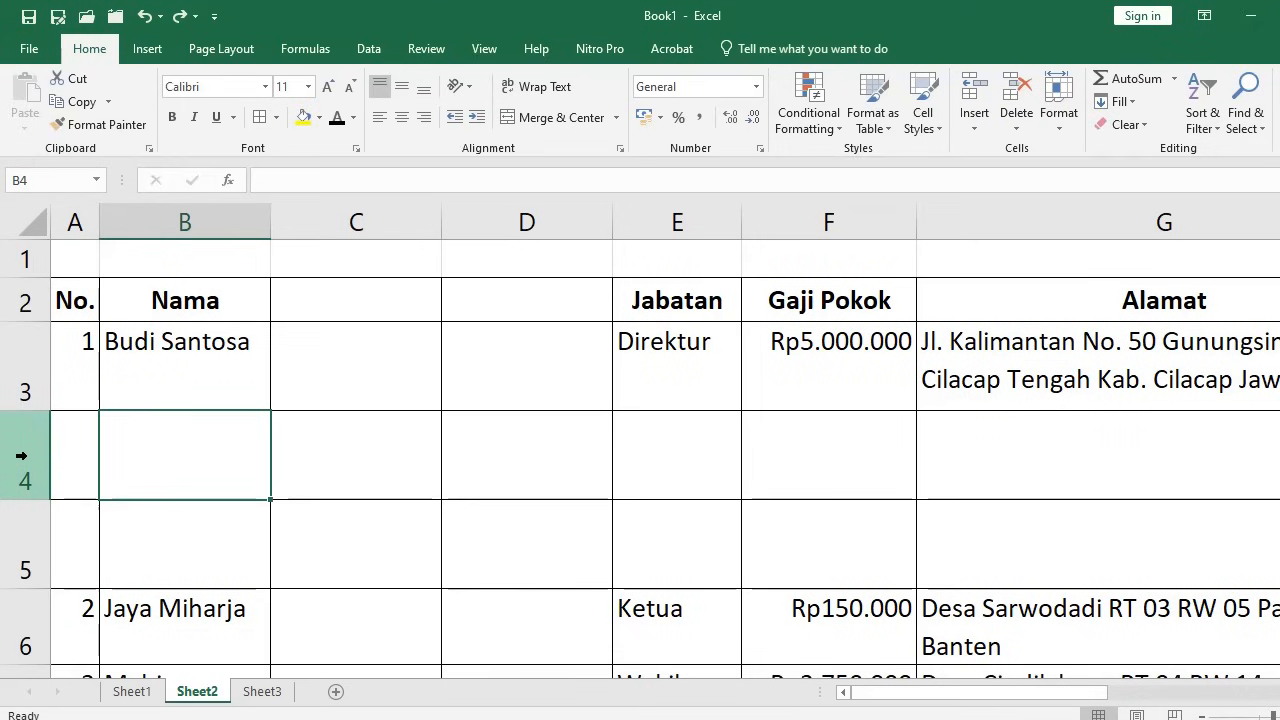
pyautogui.moveTo(20, 455); pyautogui.dragTo(16, 528)
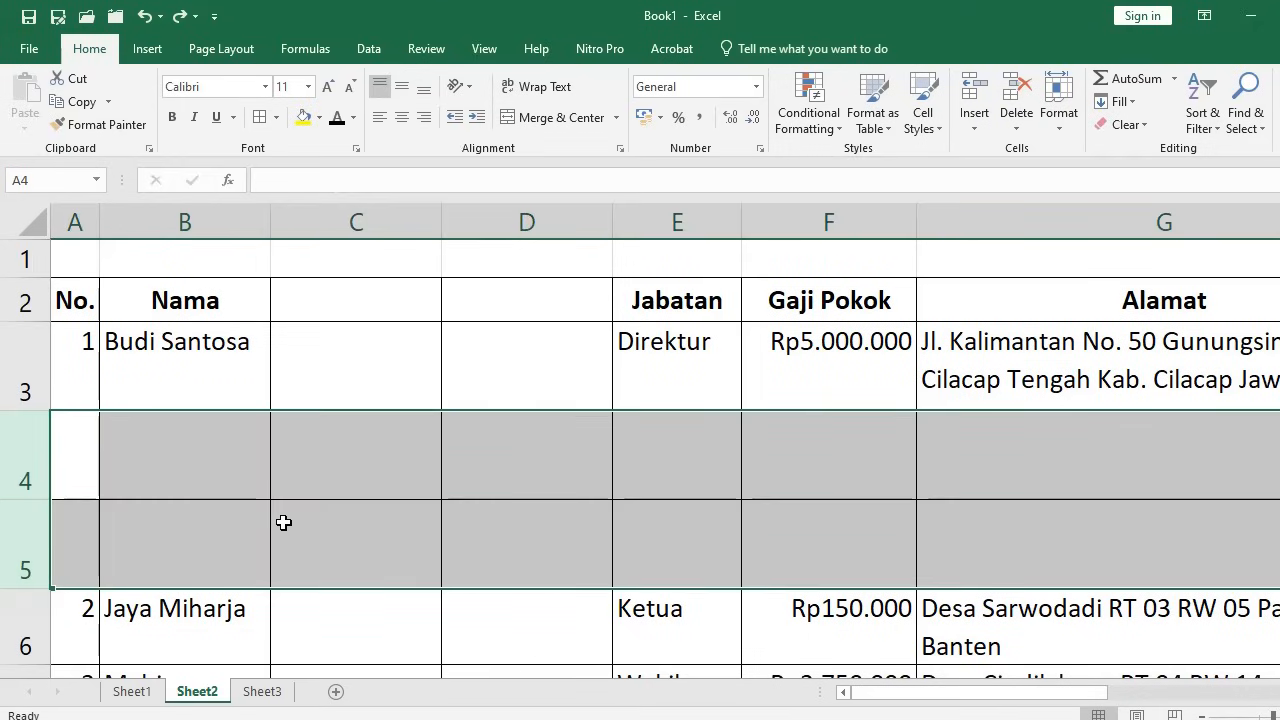
pyautogui.click(186, 471)
pyautogui.moveTo(184, 460); pyautogui.dragTo(177, 529)
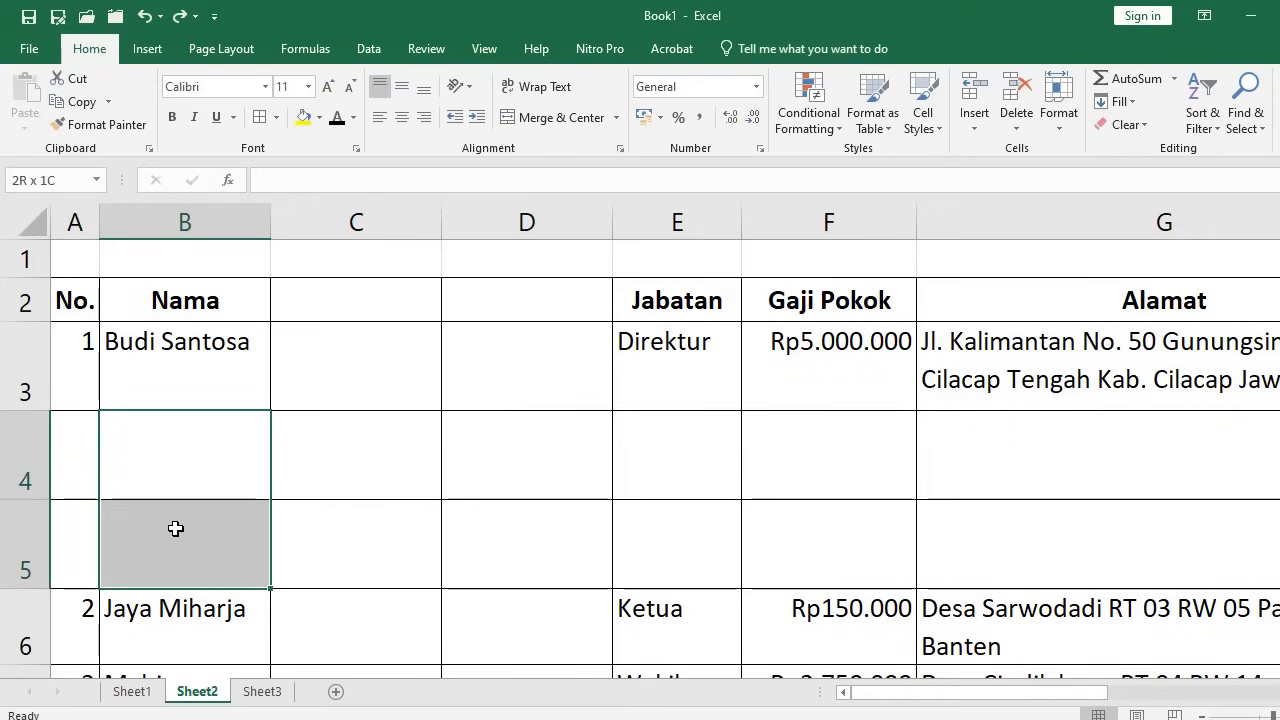
pyautogui.click(1017, 134)
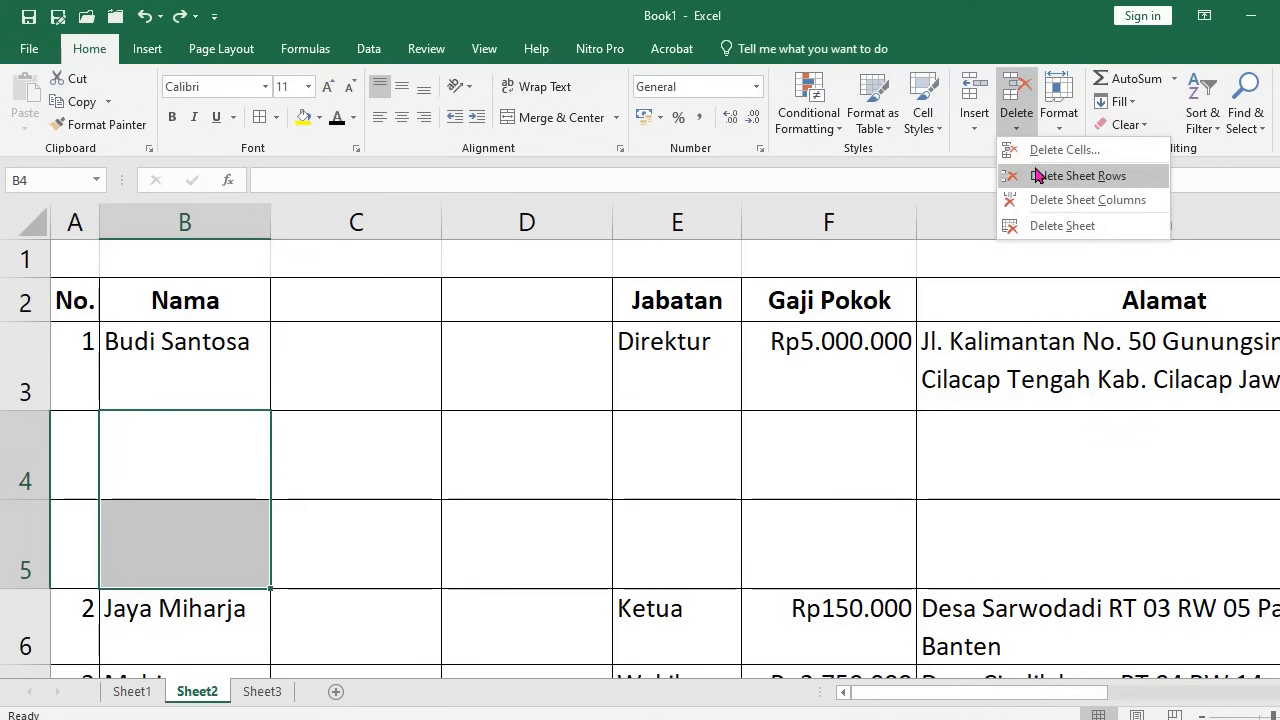
pyautogui.click(1036, 175)
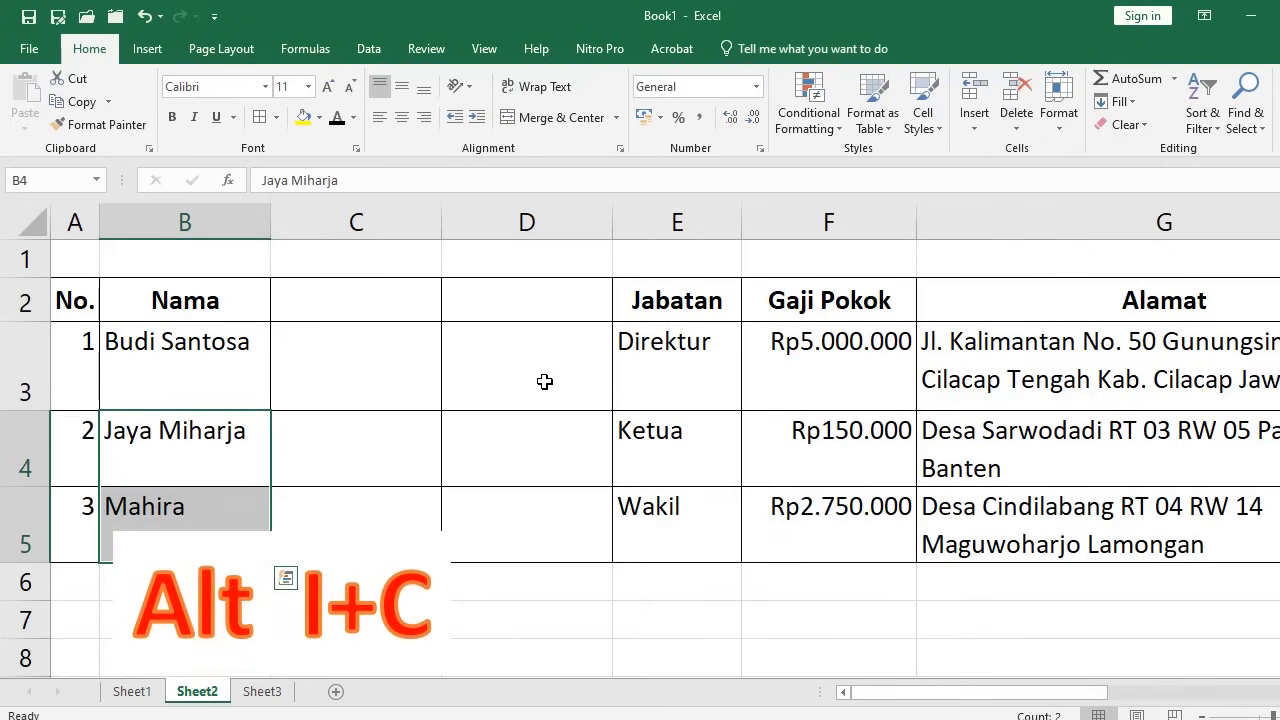
# Select C3:D3 and delete the empty sheet columns C and D
pyautogui.click(393, 356)
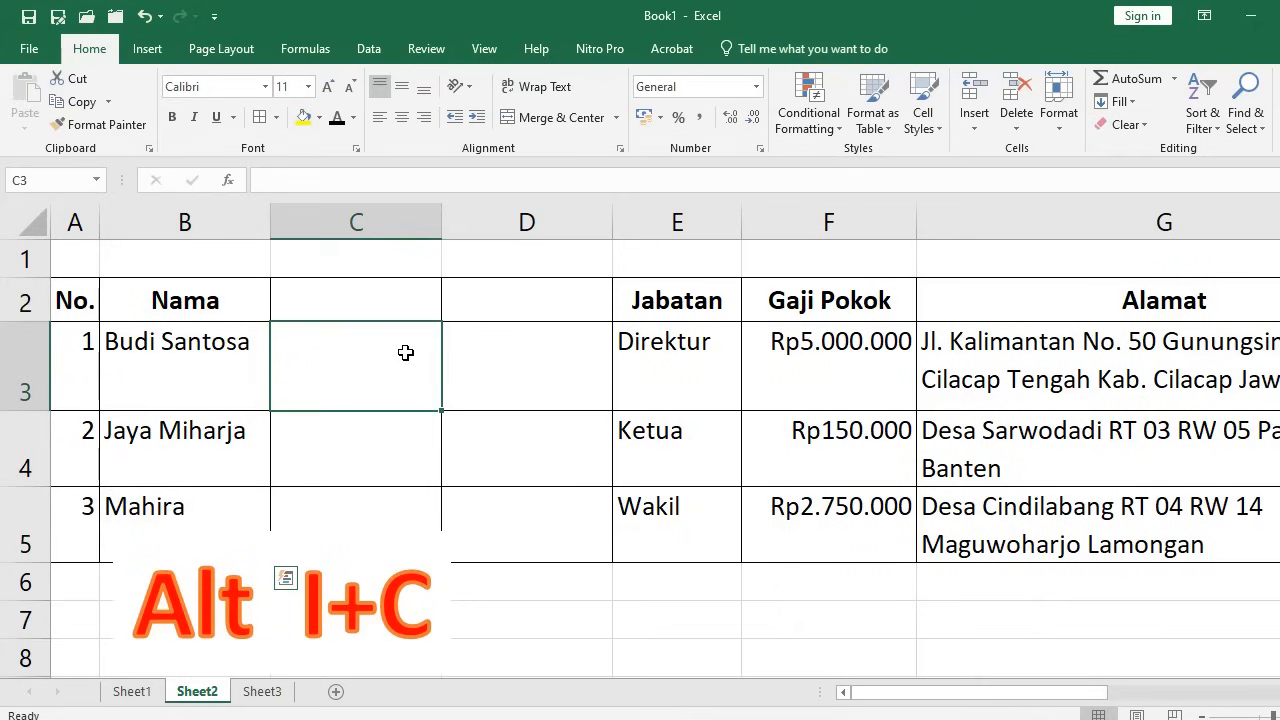
pyautogui.moveTo(405, 353); pyautogui.dragTo(524, 367)
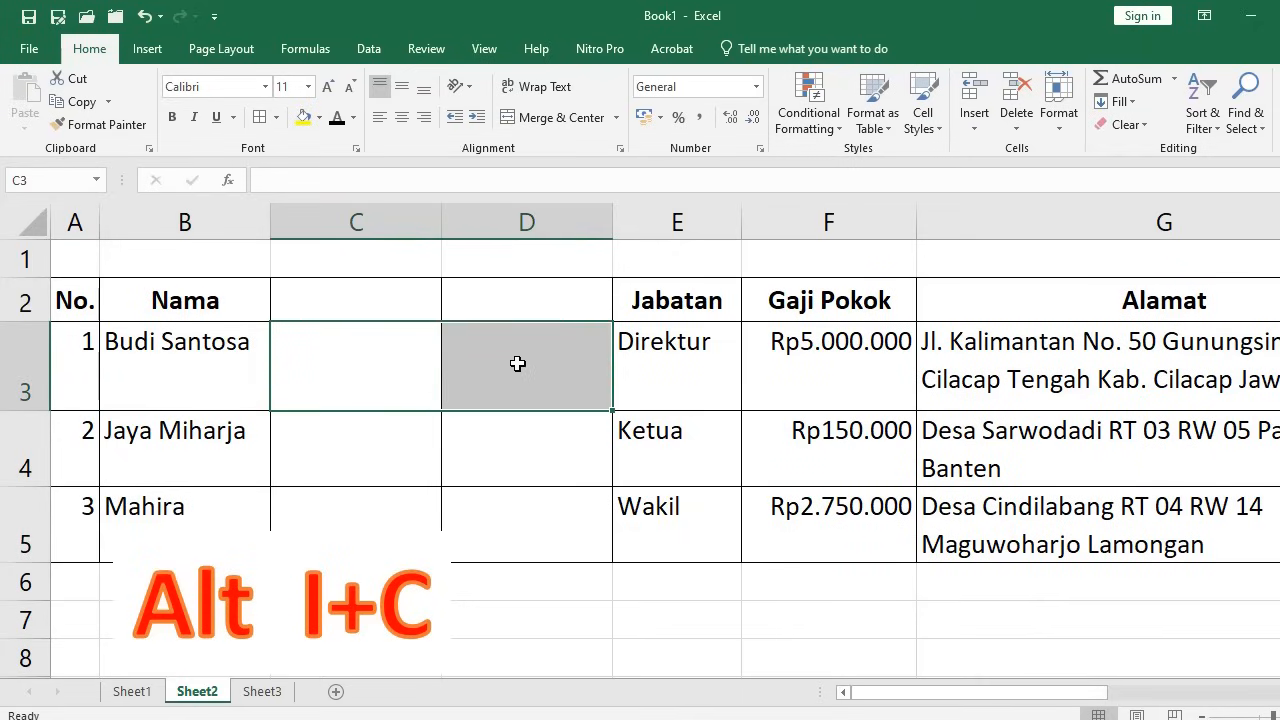
pyautogui.click(403, 218)
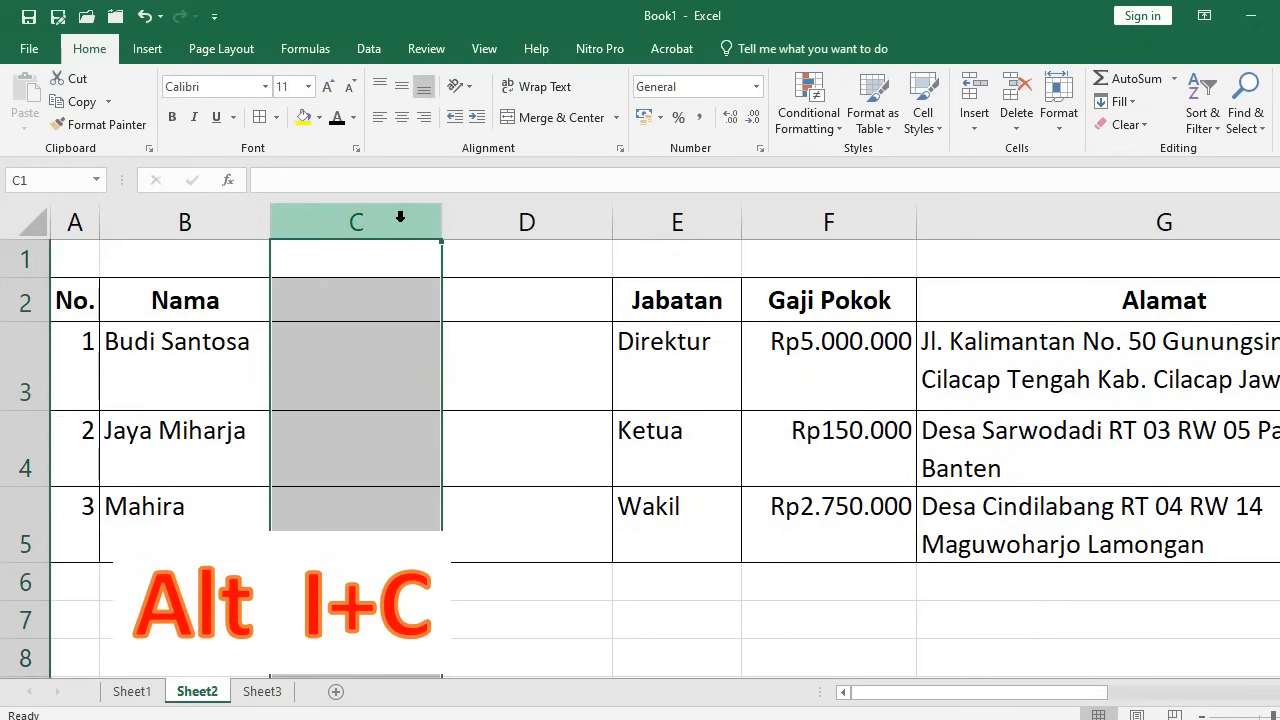
pyautogui.moveTo(400, 220); pyautogui.dragTo(529, 229)
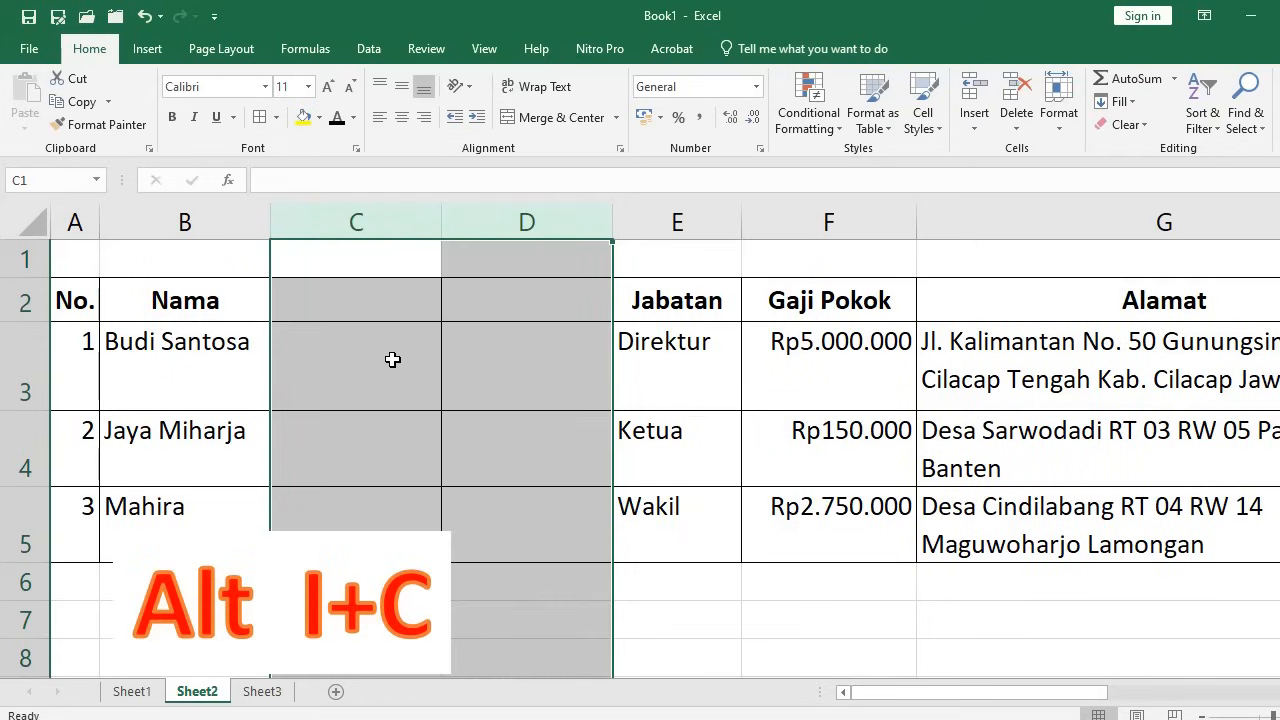
pyautogui.click(392, 359)
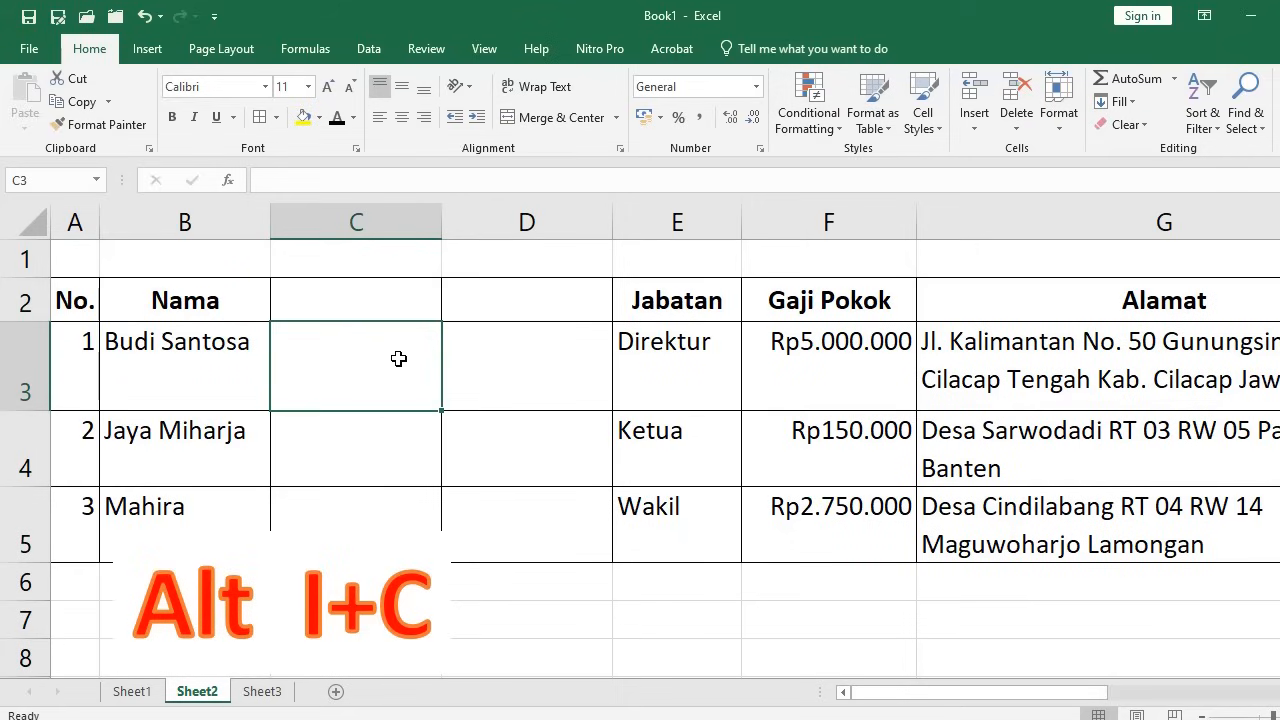
pyautogui.moveTo(392, 359); pyautogui.dragTo(497, 356)
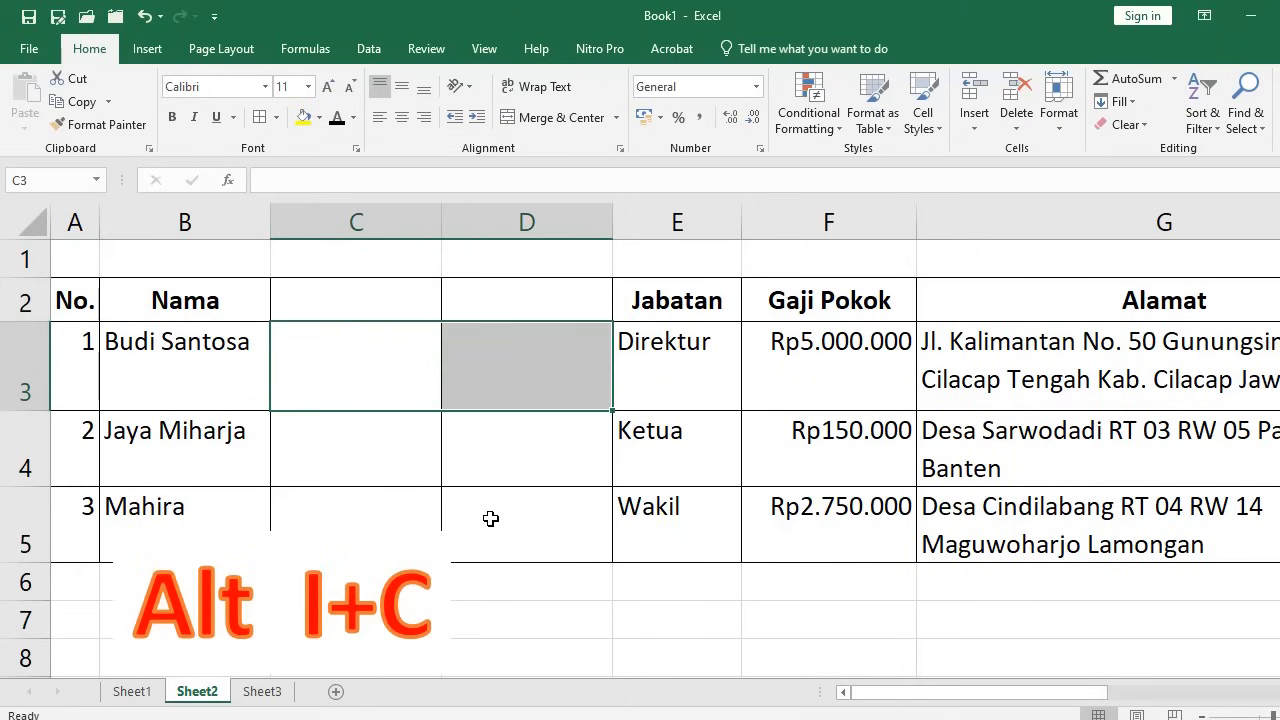
pyautogui.click(1018, 132)
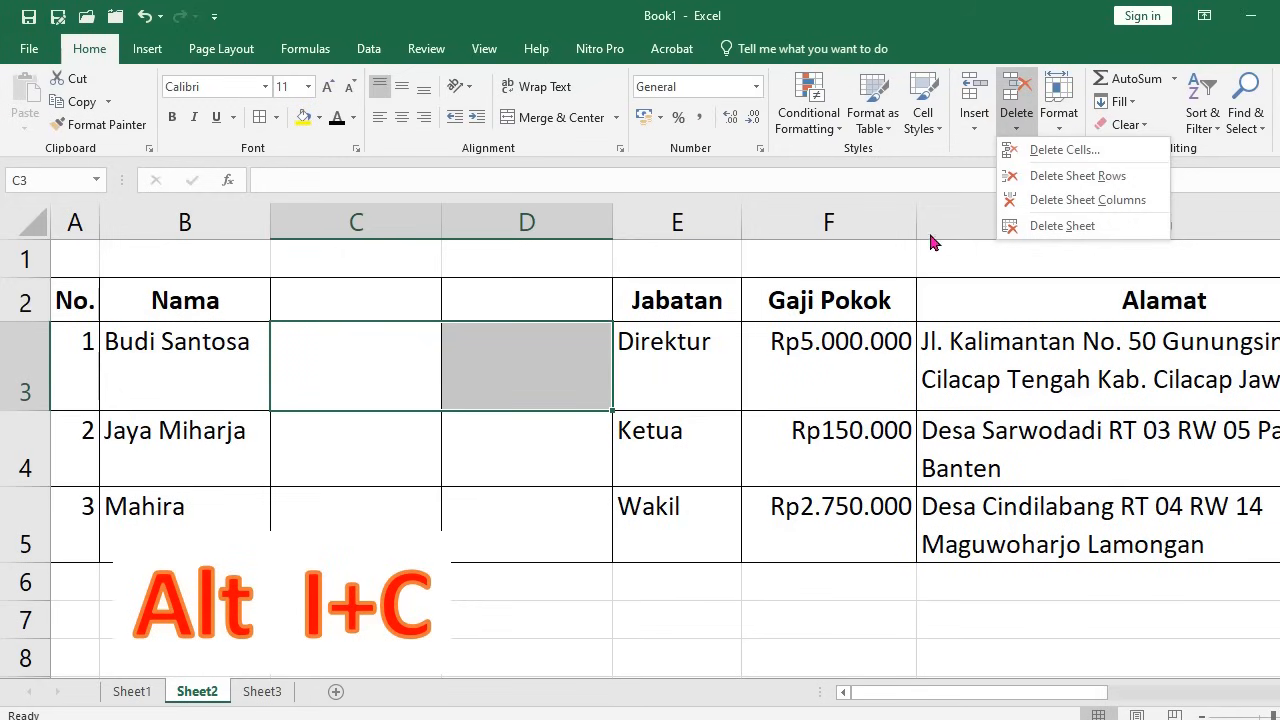
pyautogui.click(1061, 201)
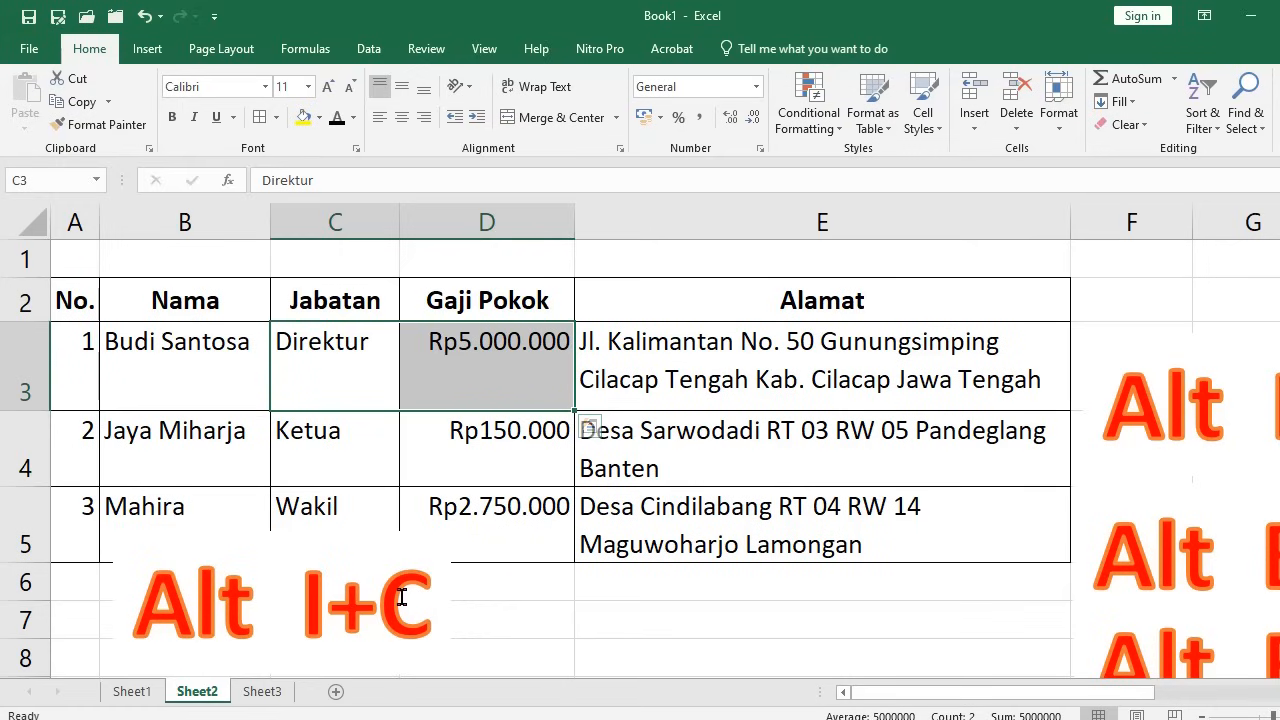
# Move the Alt I+C label off the table and place Alt E+D+R and Alt E+D+C below it
pyautogui.click(366, 566)
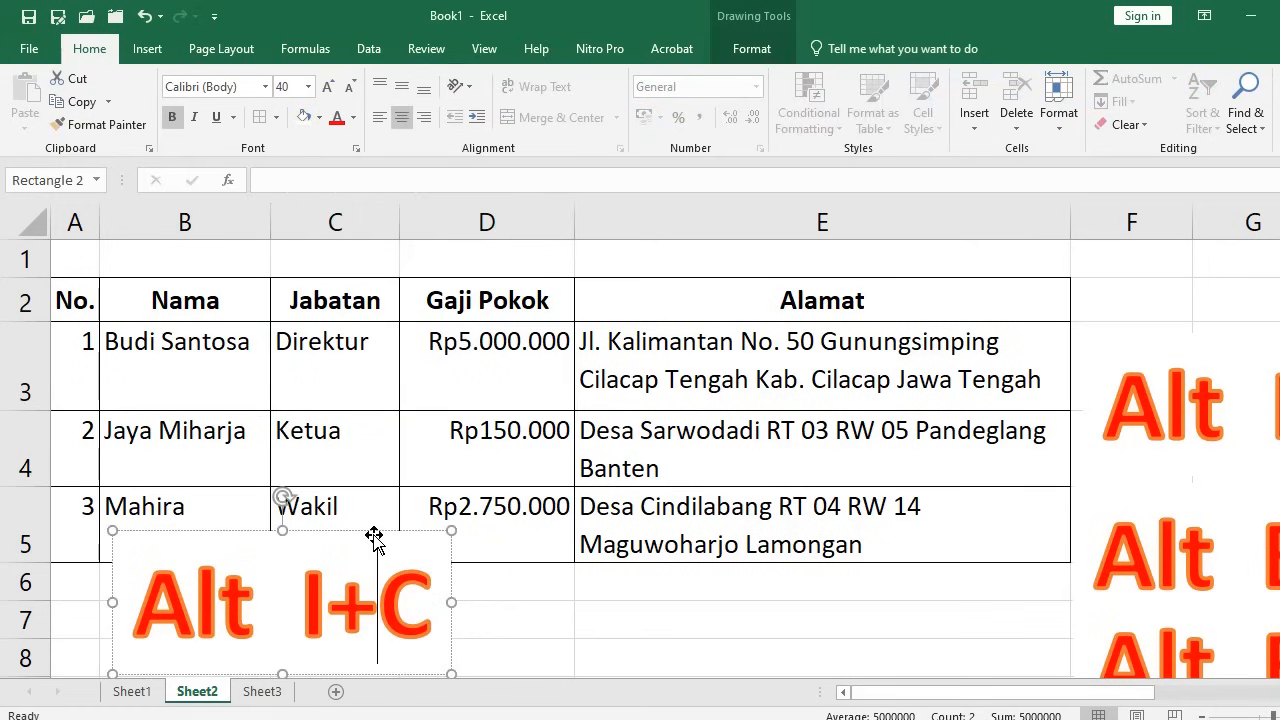
pyautogui.moveTo(371, 537); pyautogui.dragTo(1276, 272)
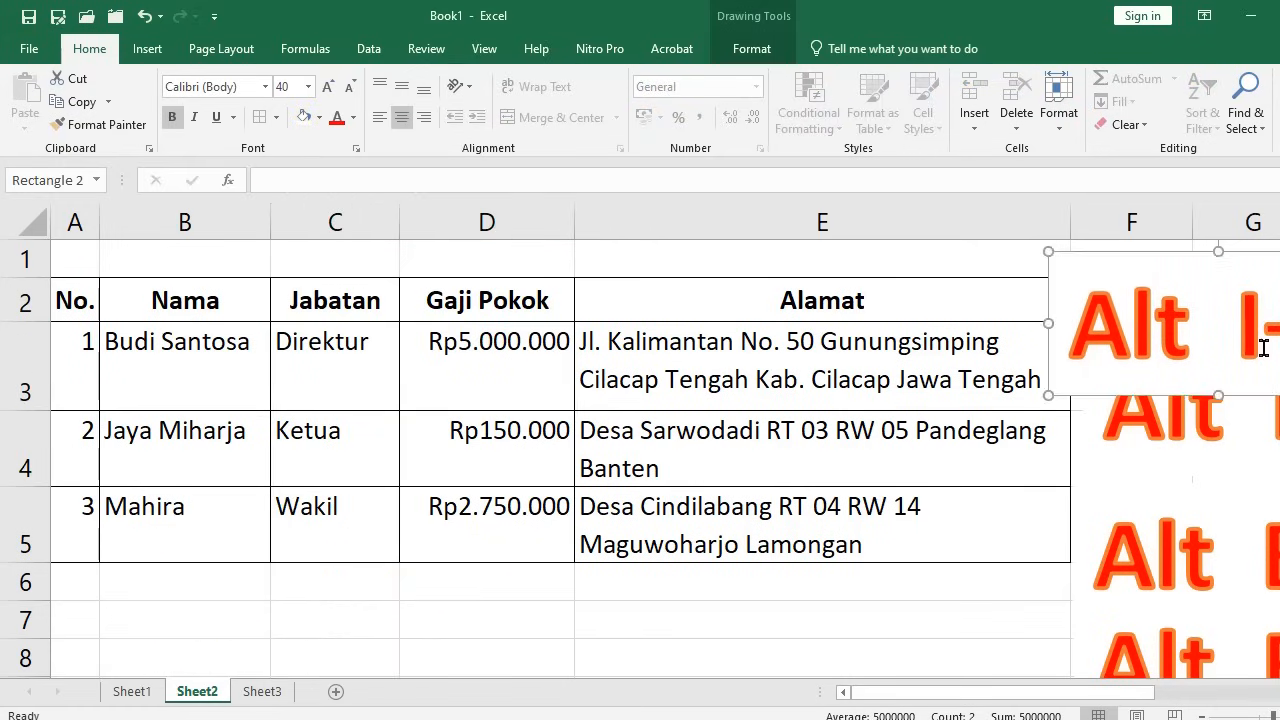
pyautogui.click(1176, 435)
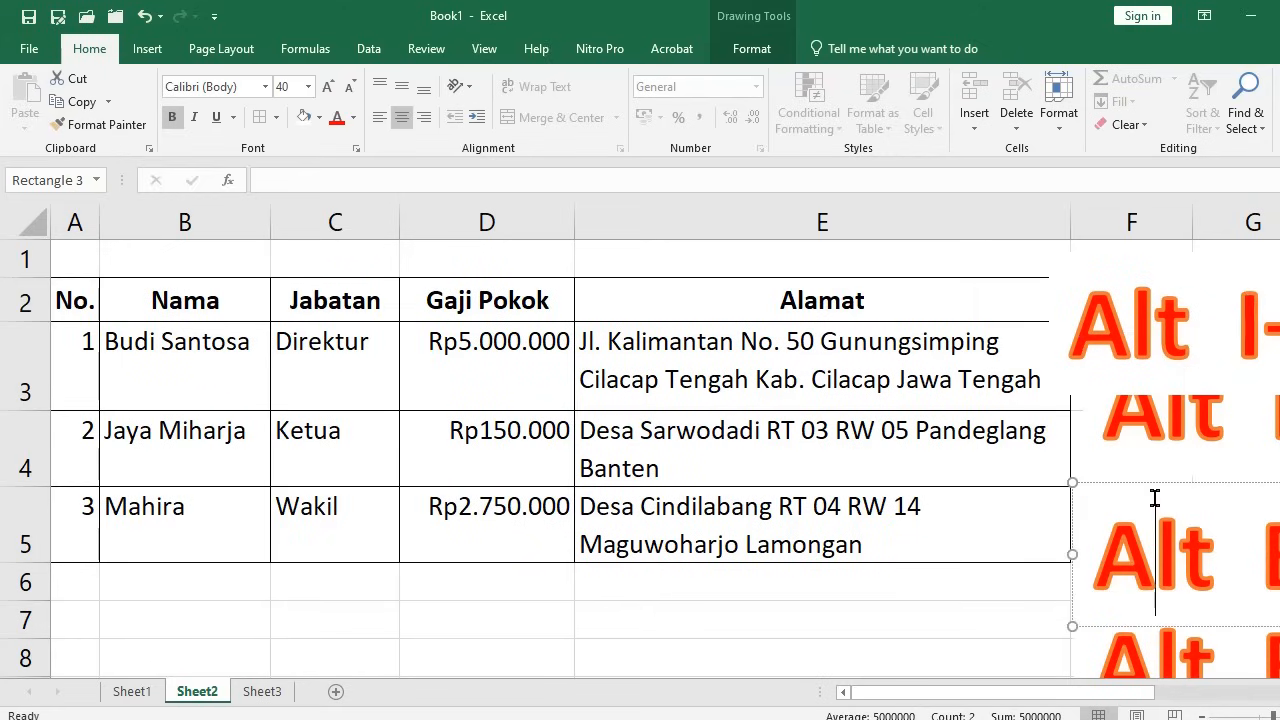
pyautogui.moveTo(1146, 489); pyautogui.dragTo(180, 405)
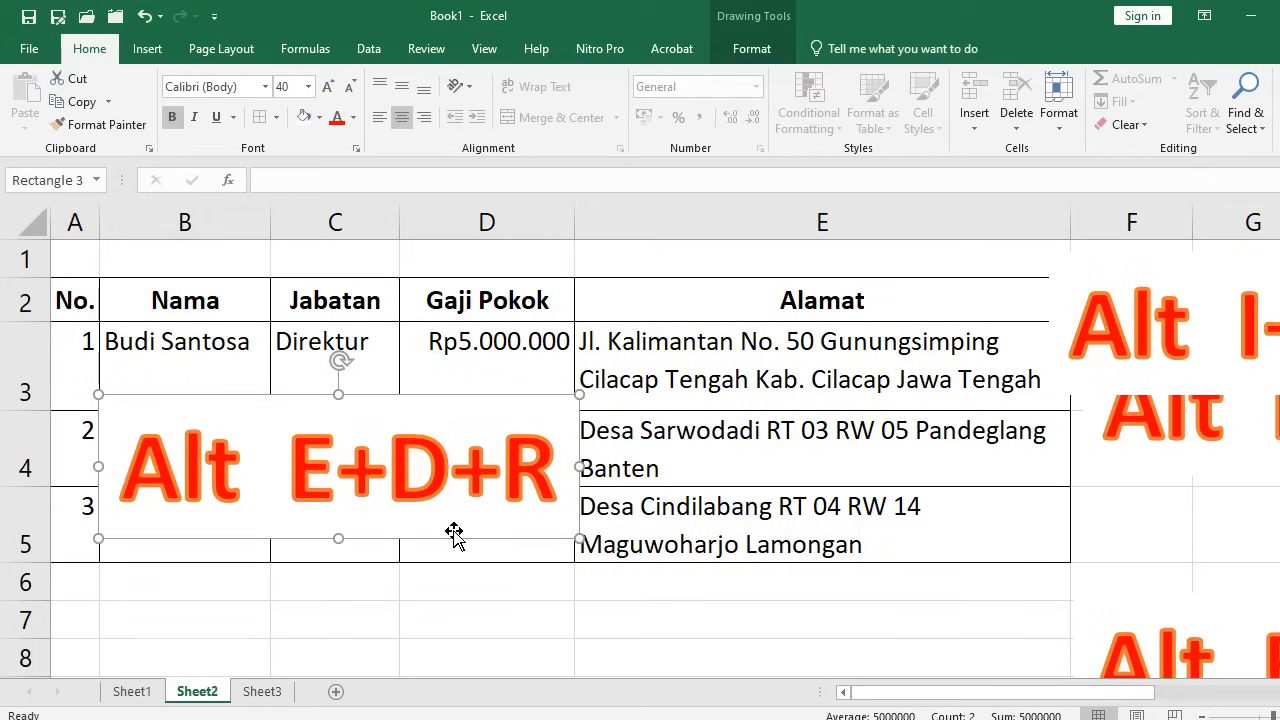
pyautogui.moveTo(451, 531); pyautogui.dragTo(437, 634)
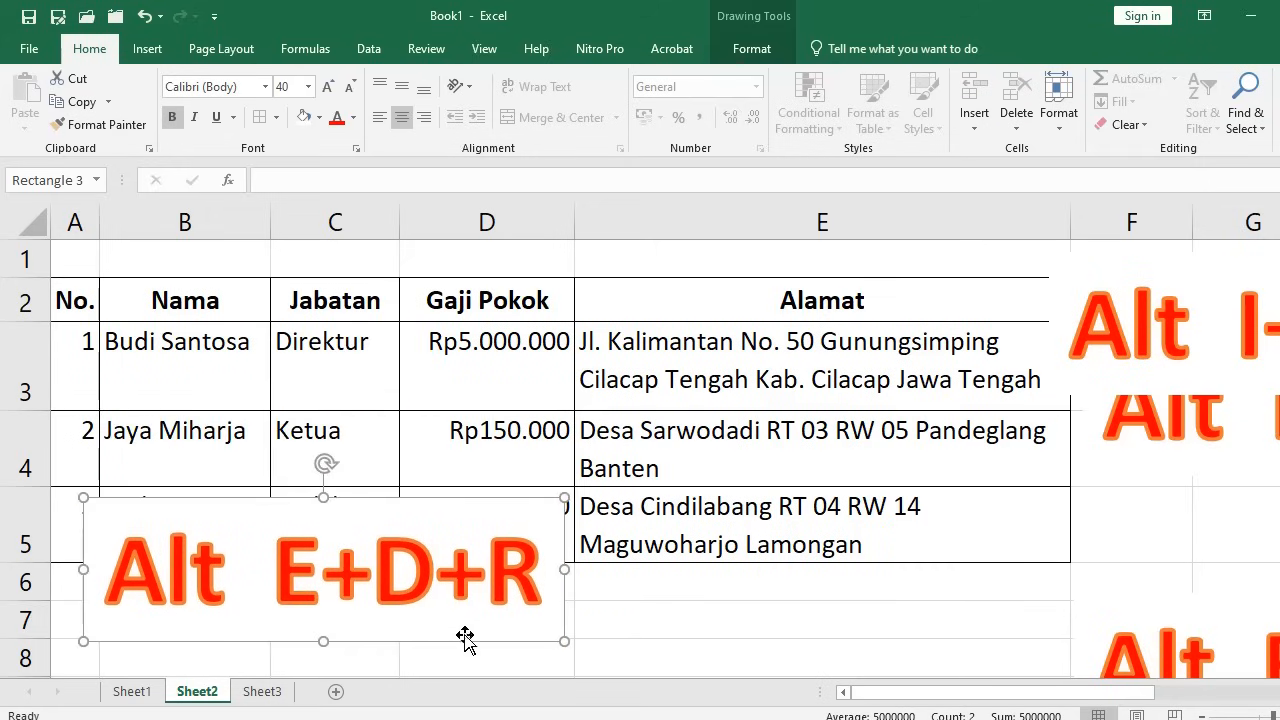
pyautogui.click(1146, 608)
pyautogui.moveTo(1149, 600); pyautogui.dragTo(165, 356)
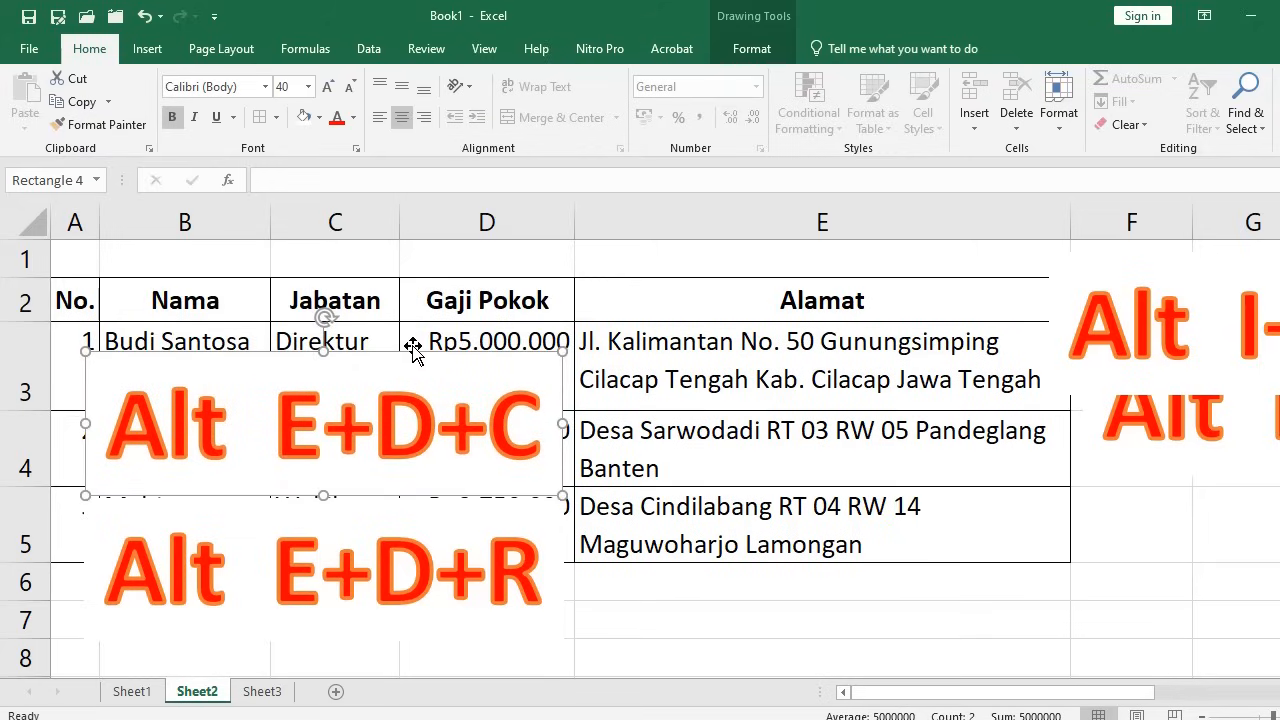
pyautogui.moveTo(414, 346); pyautogui.dragTo(940, 494)
pyautogui.click(475, 365)
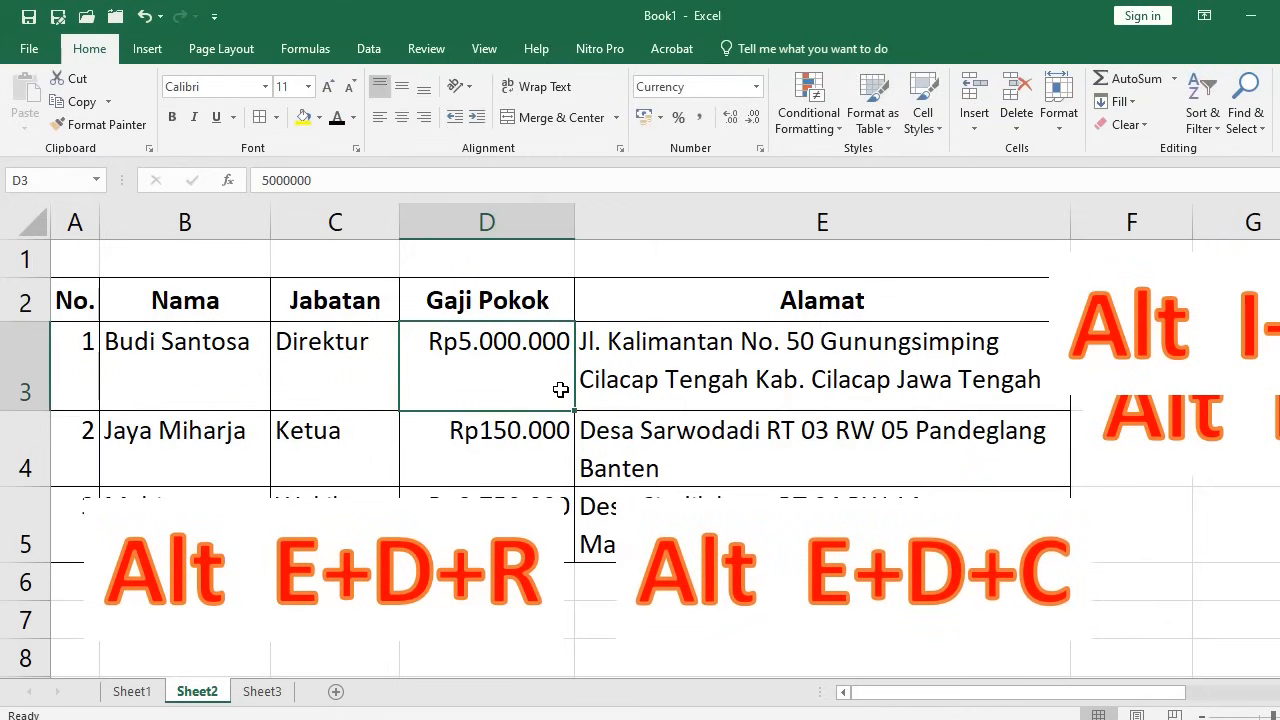
# Delete the Gaji Pokok column with Alt, E, D, then undo the deletion
pyautogui.press('alt')
pyautogui.press('e')
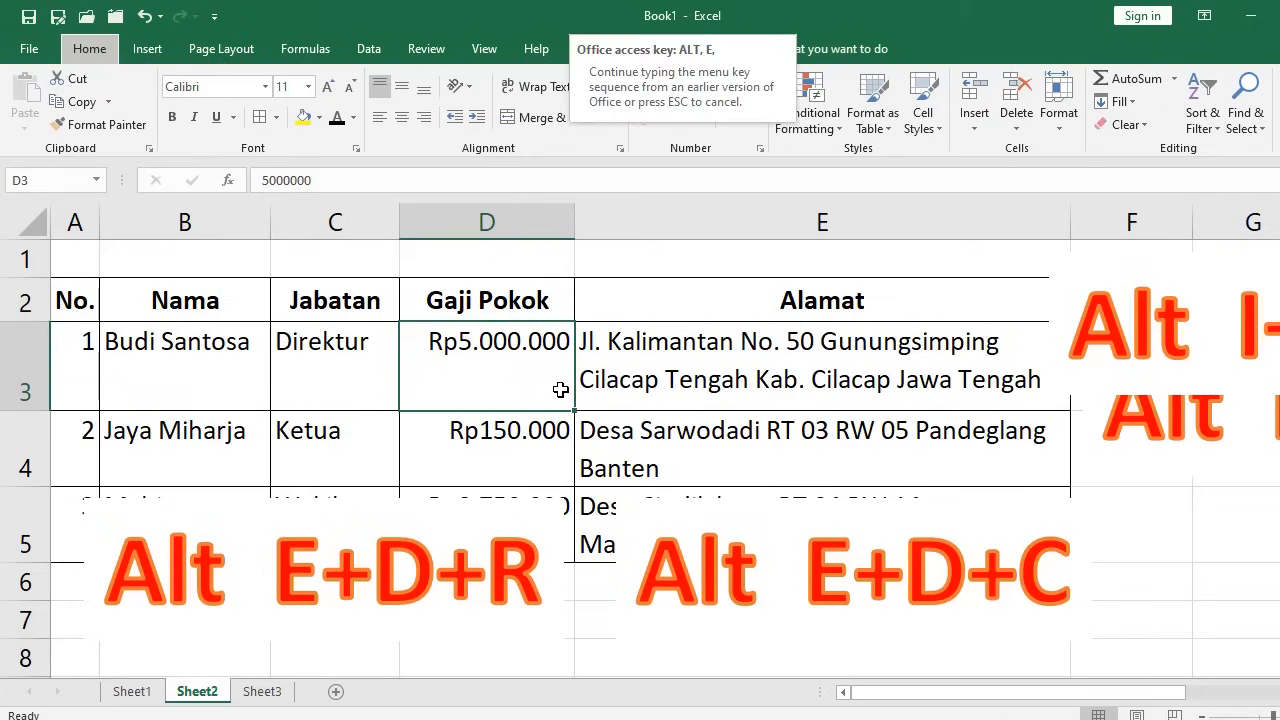
pyautogui.press('d')
pyautogui.press('c')
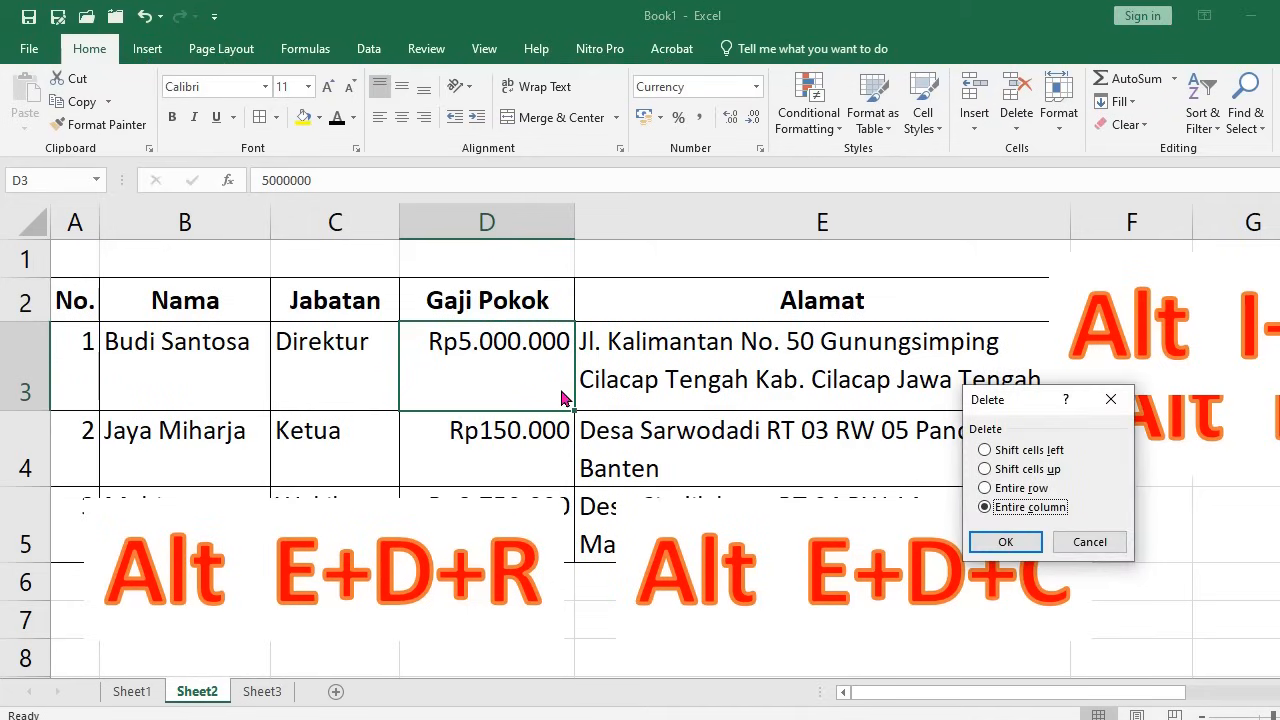
pyautogui.press('Return')
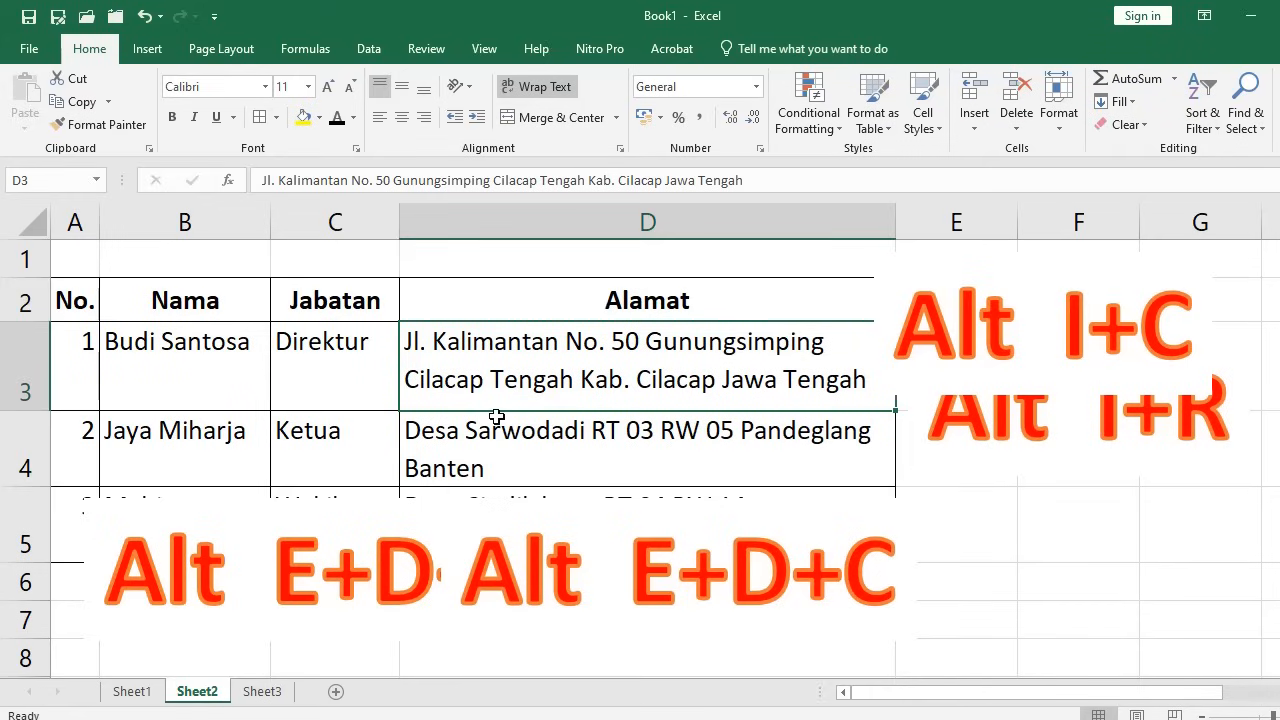
pyautogui.click(147, 17)
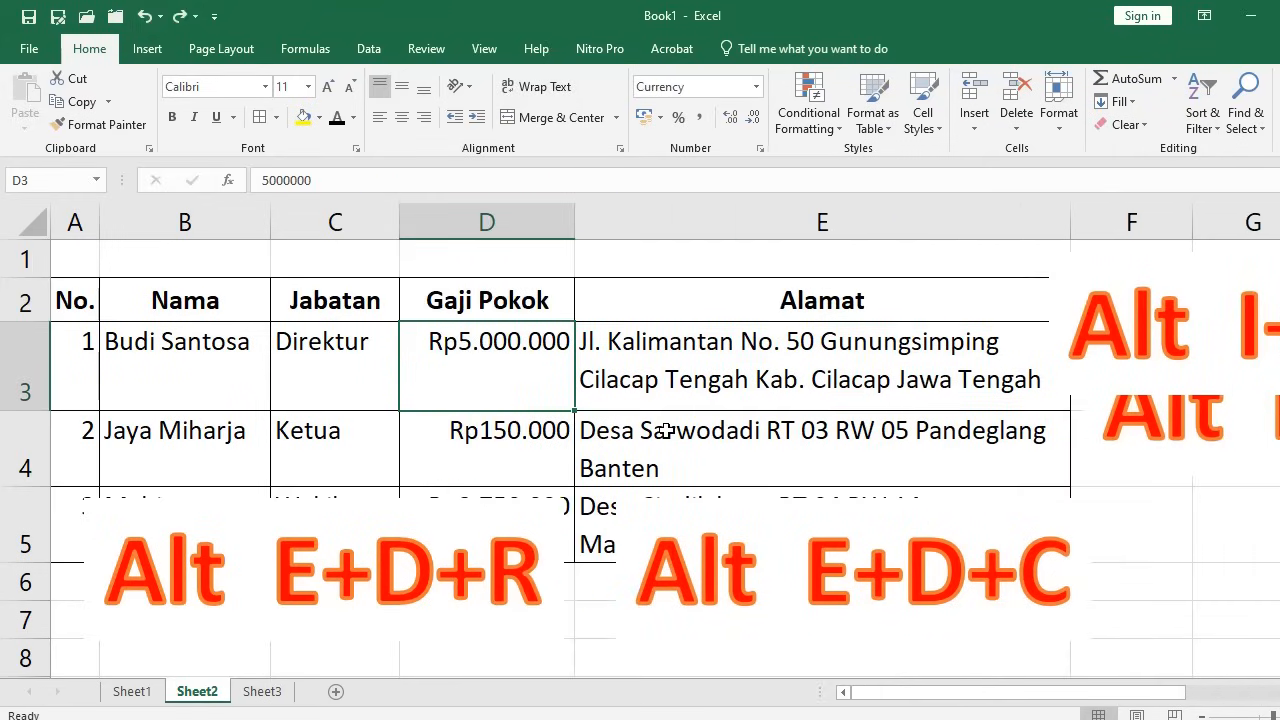
pyautogui.hotkey('alt', 'e')
pyautogui.press('d')
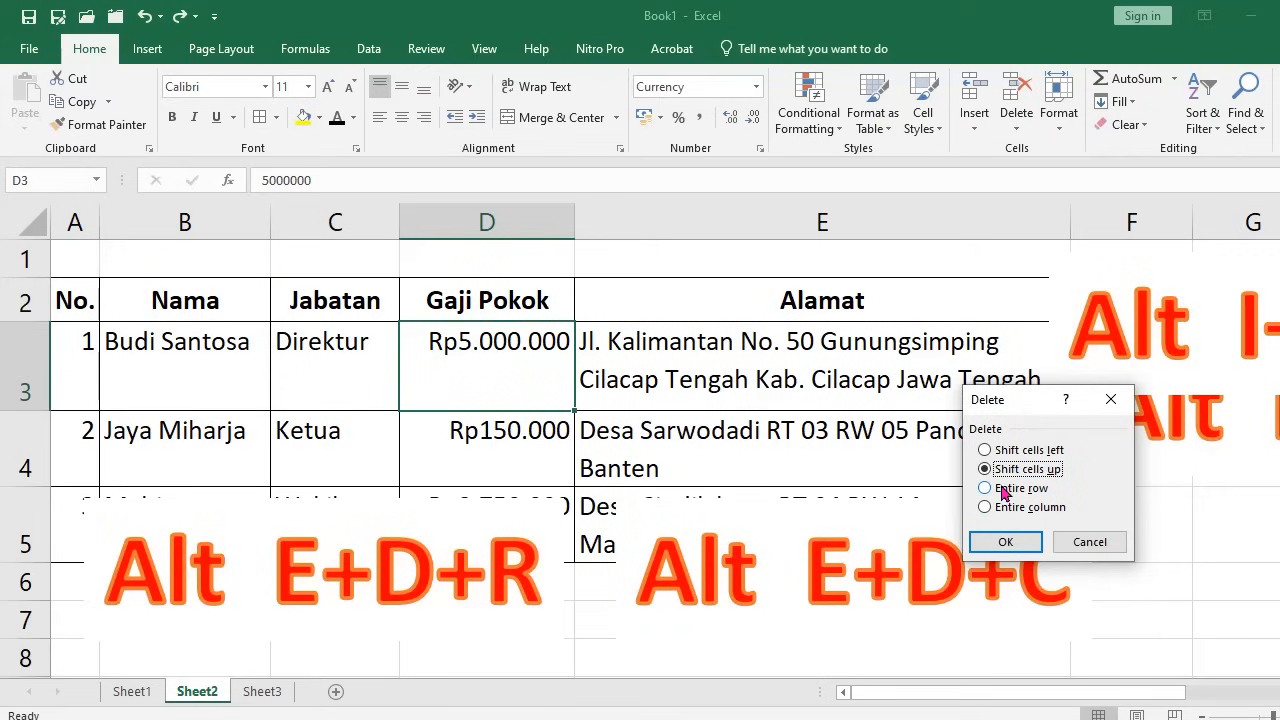
pyautogui.click(1006, 489)
pyautogui.click(1003, 543)
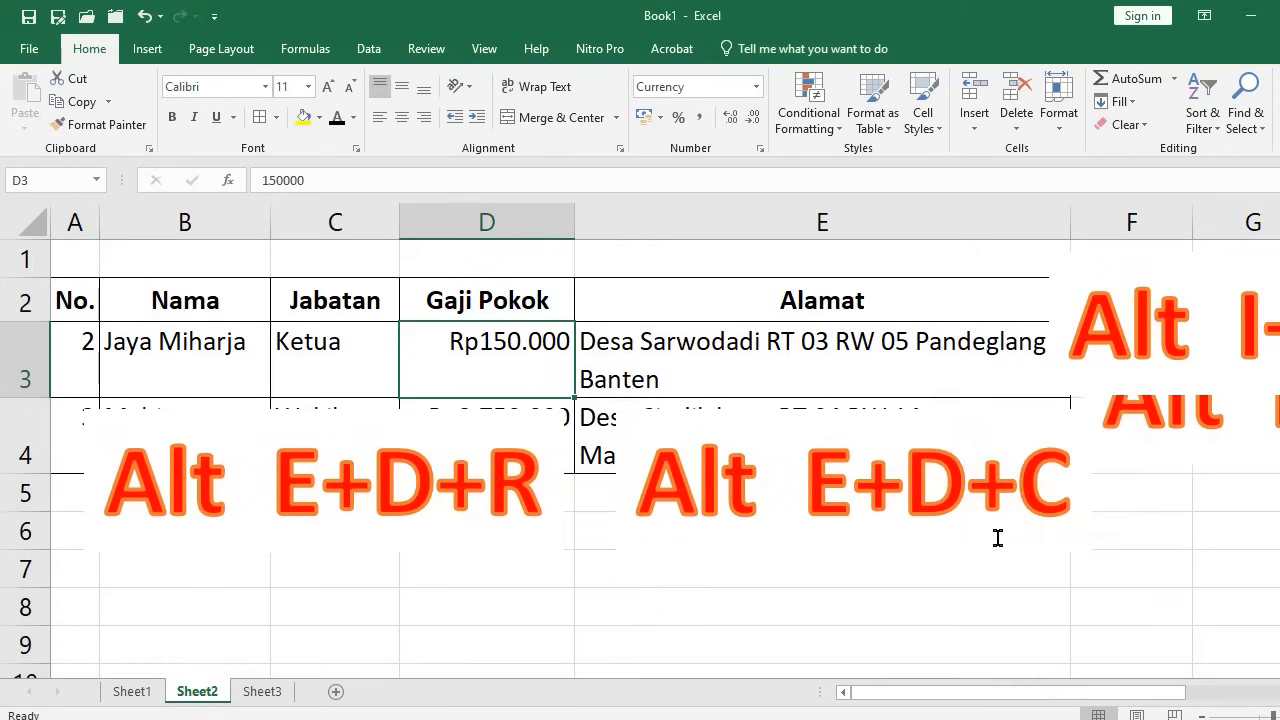
# Click cells E7 and D8, then select the Ketua cell C3
pyautogui.click(736, 555)
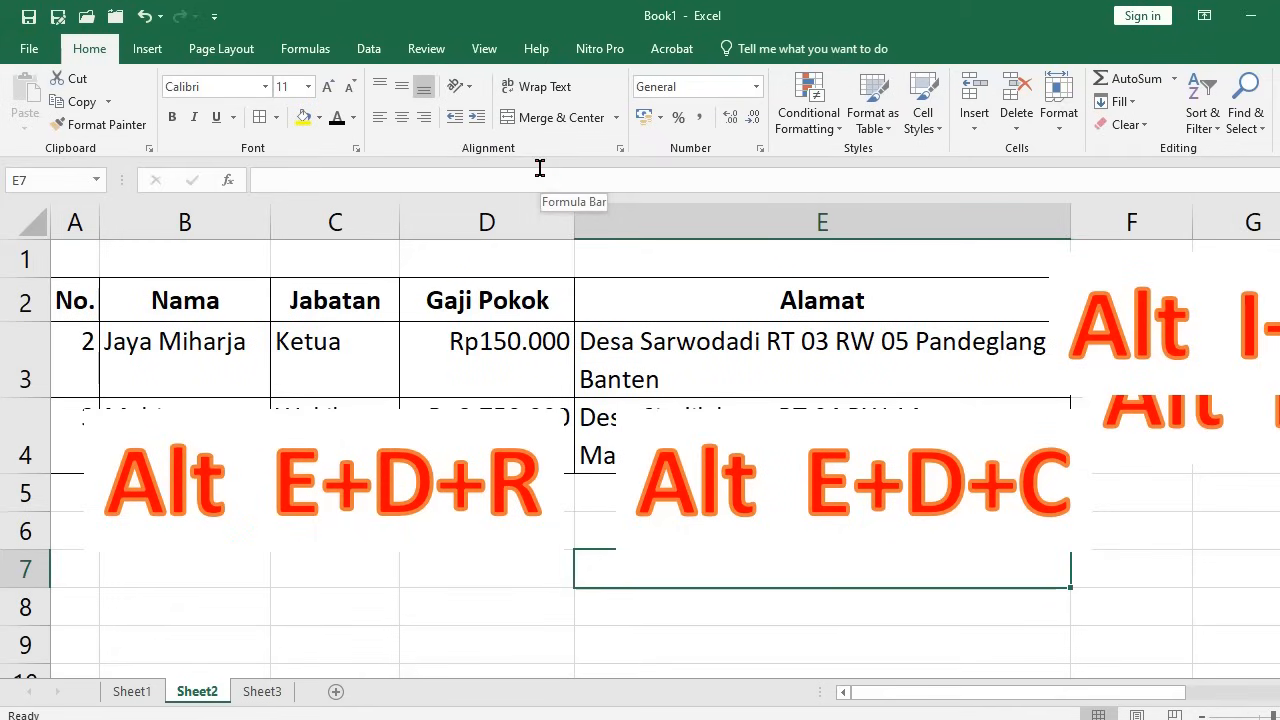
pyautogui.click(528, 605)
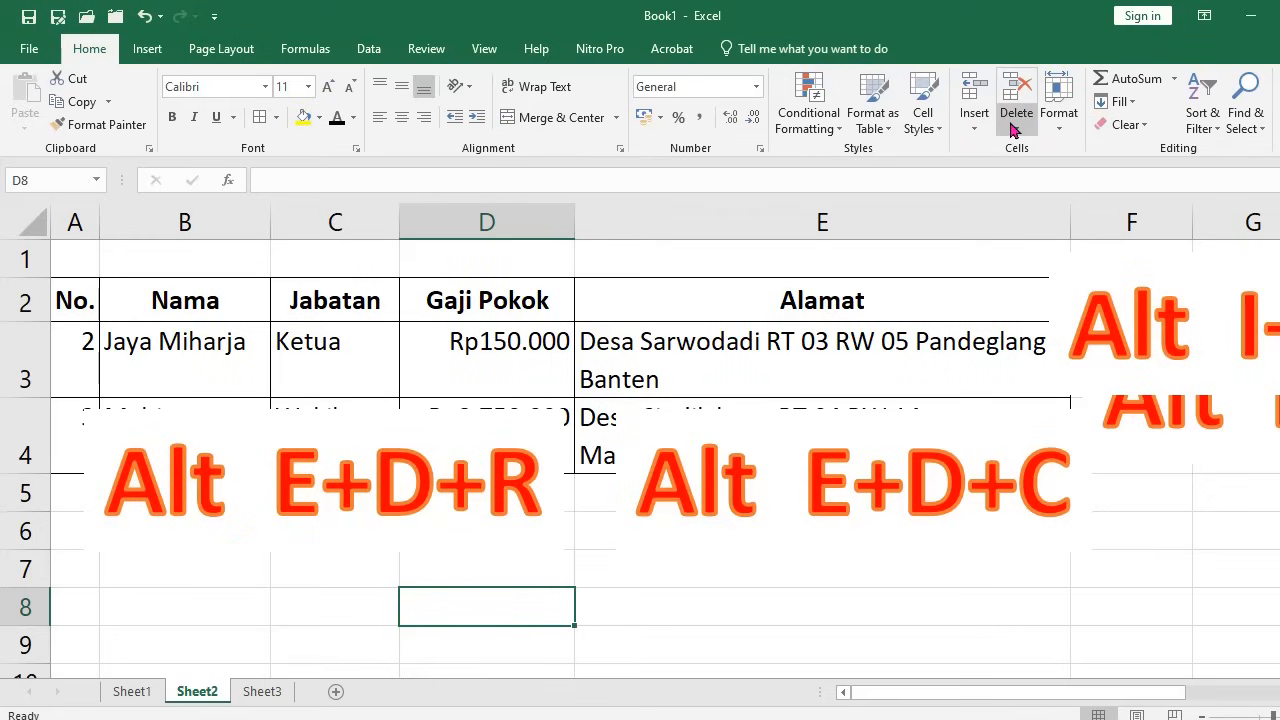
pyautogui.click(324, 369)
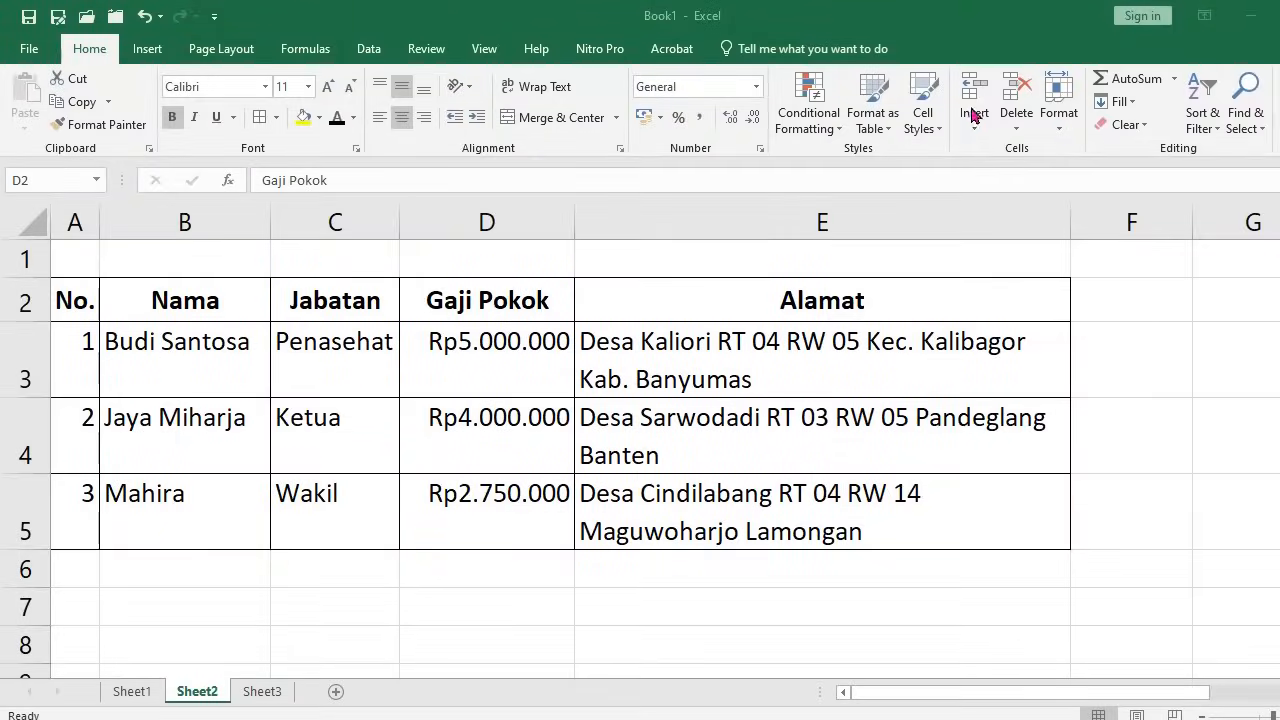
# Widen column D, then AutoFit column width for the Gaji Pokok cells D2:D5
pyautogui.click(1060, 130)
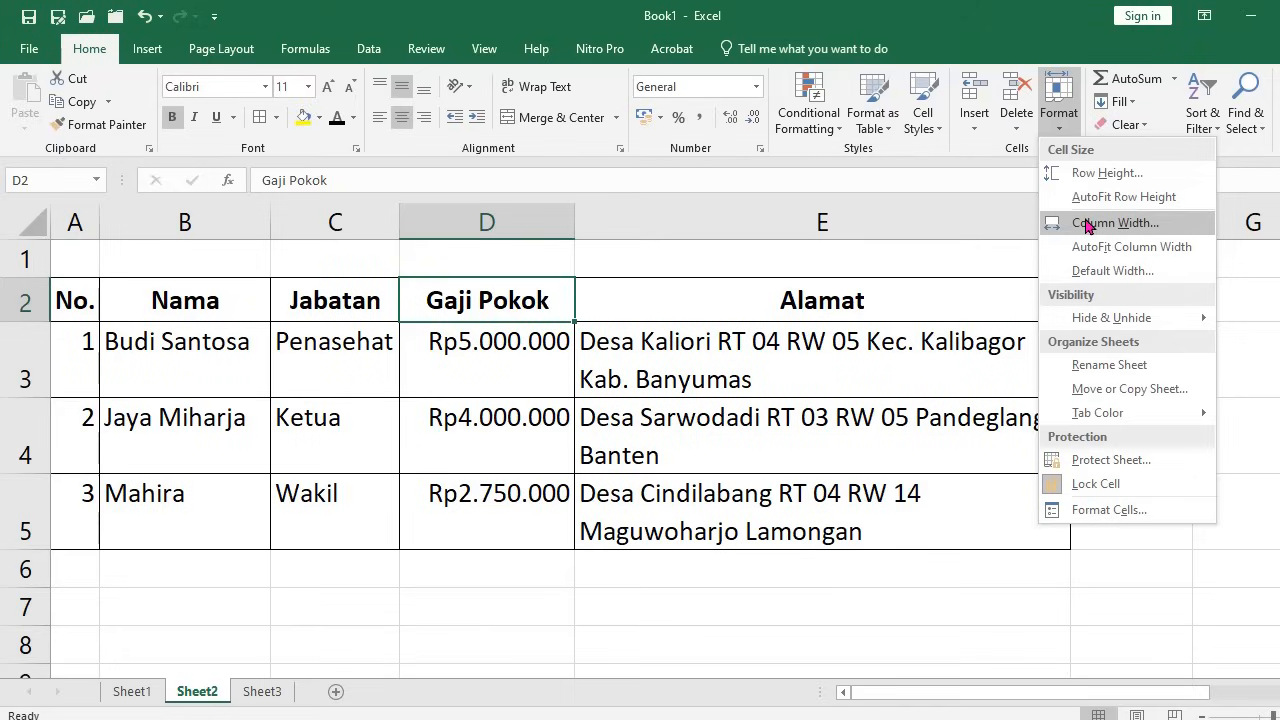
pyautogui.click(702, 442)
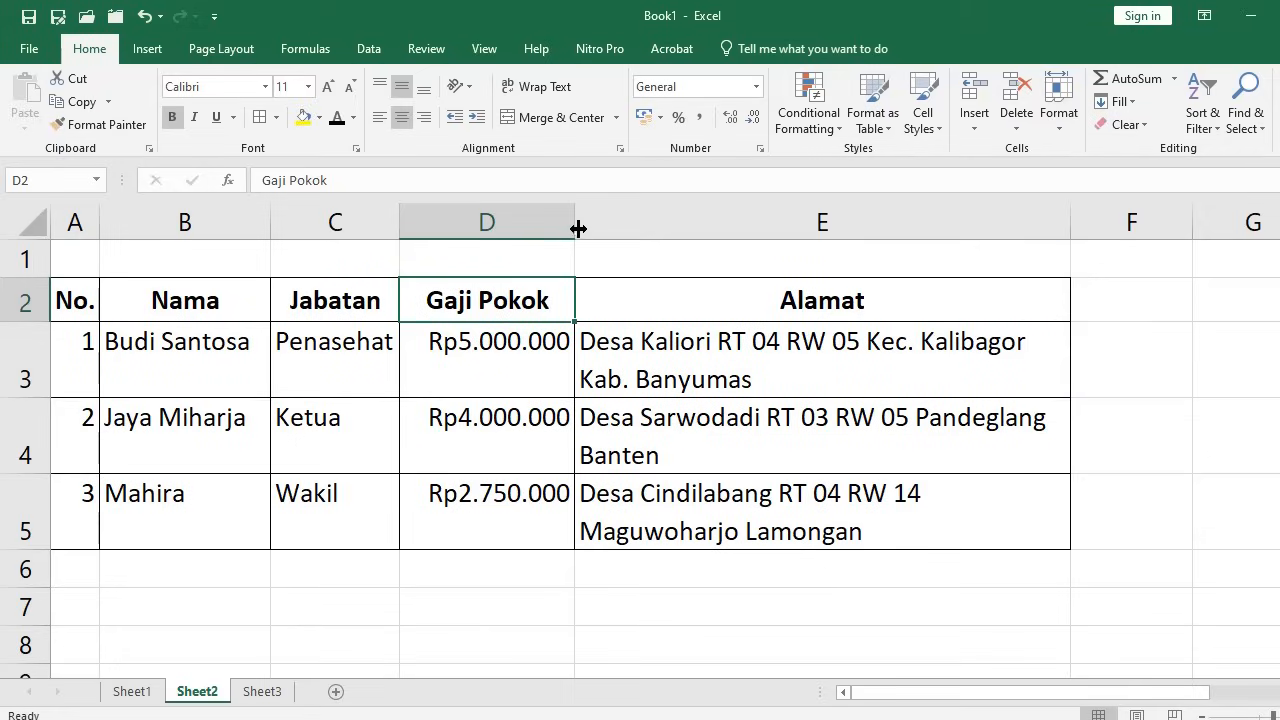
pyautogui.moveTo(575, 223); pyautogui.dragTo(620, 222)
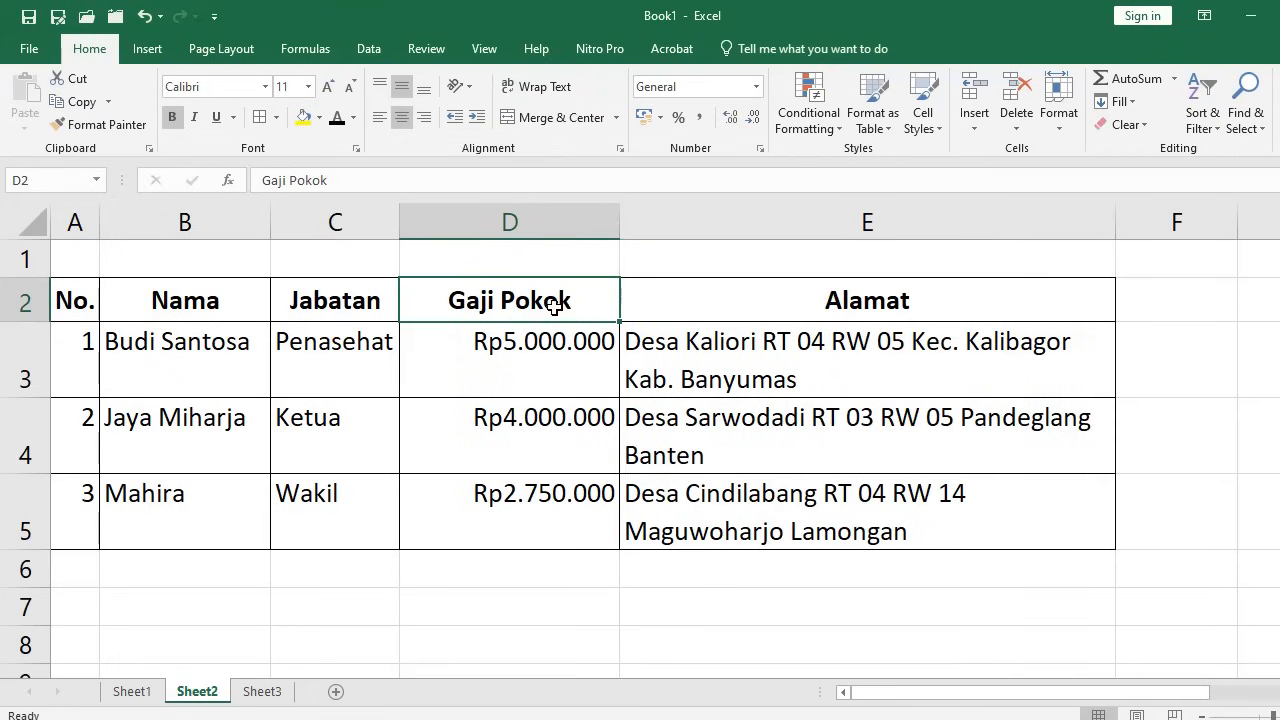
pyautogui.moveTo(546, 297); pyautogui.dragTo(522, 512)
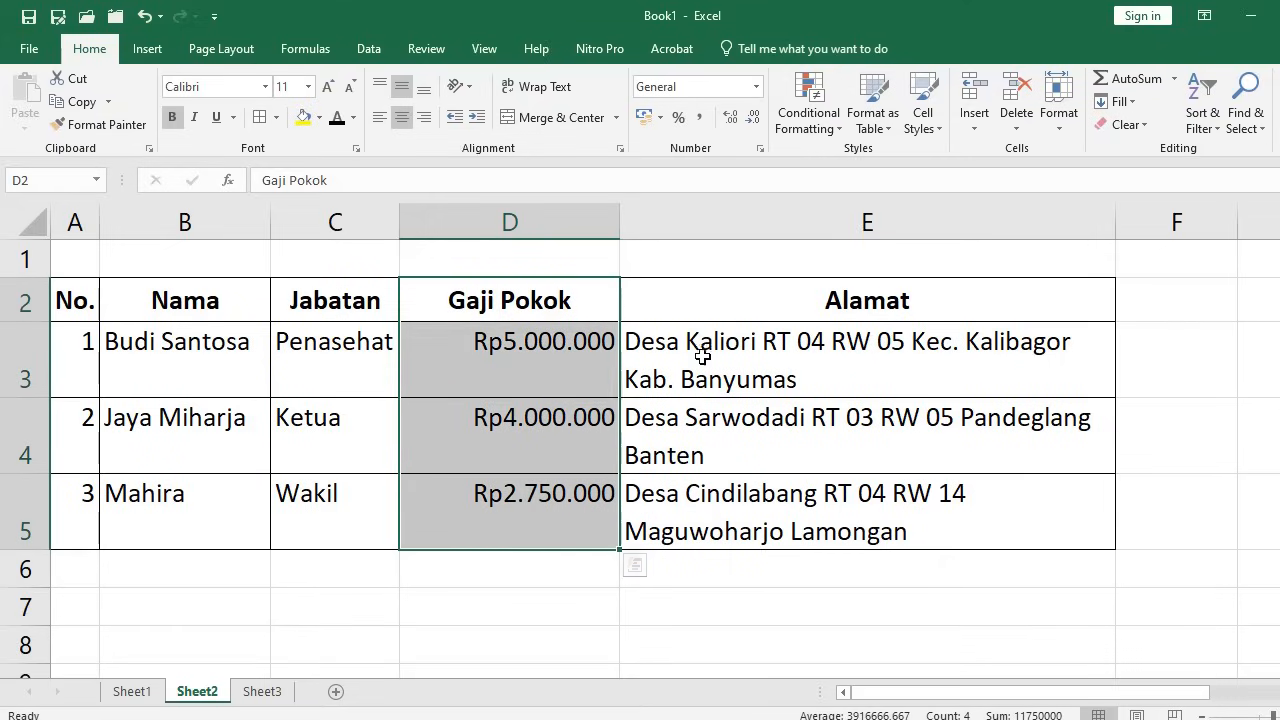
pyautogui.click(1060, 130)
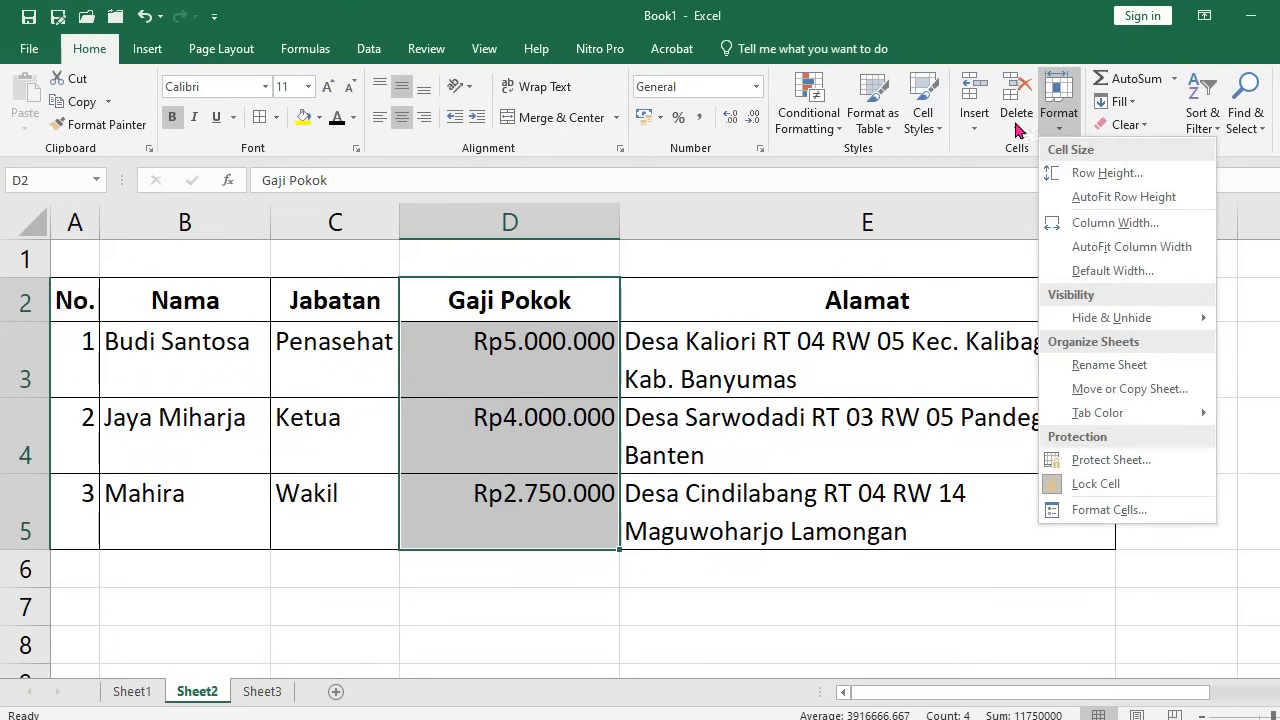
pyautogui.click(1110, 247)
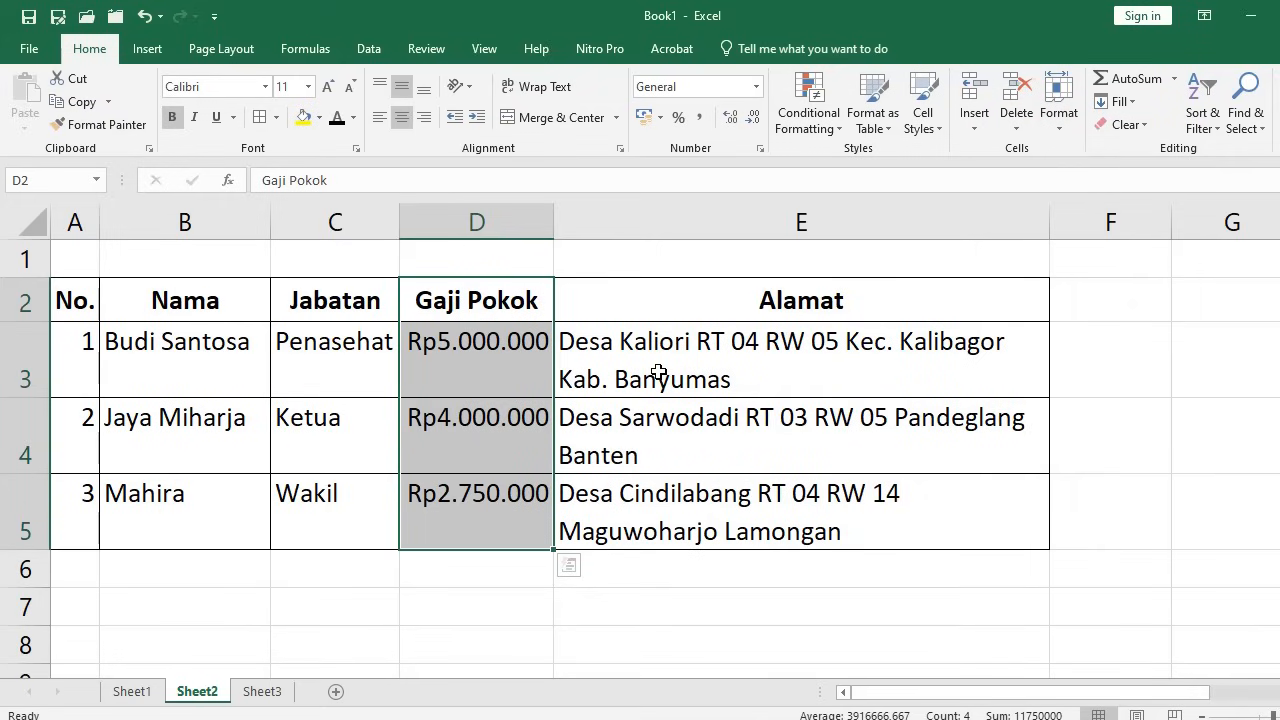
pyautogui.moveTo(654, 363); pyautogui.dragTo(643, 515)
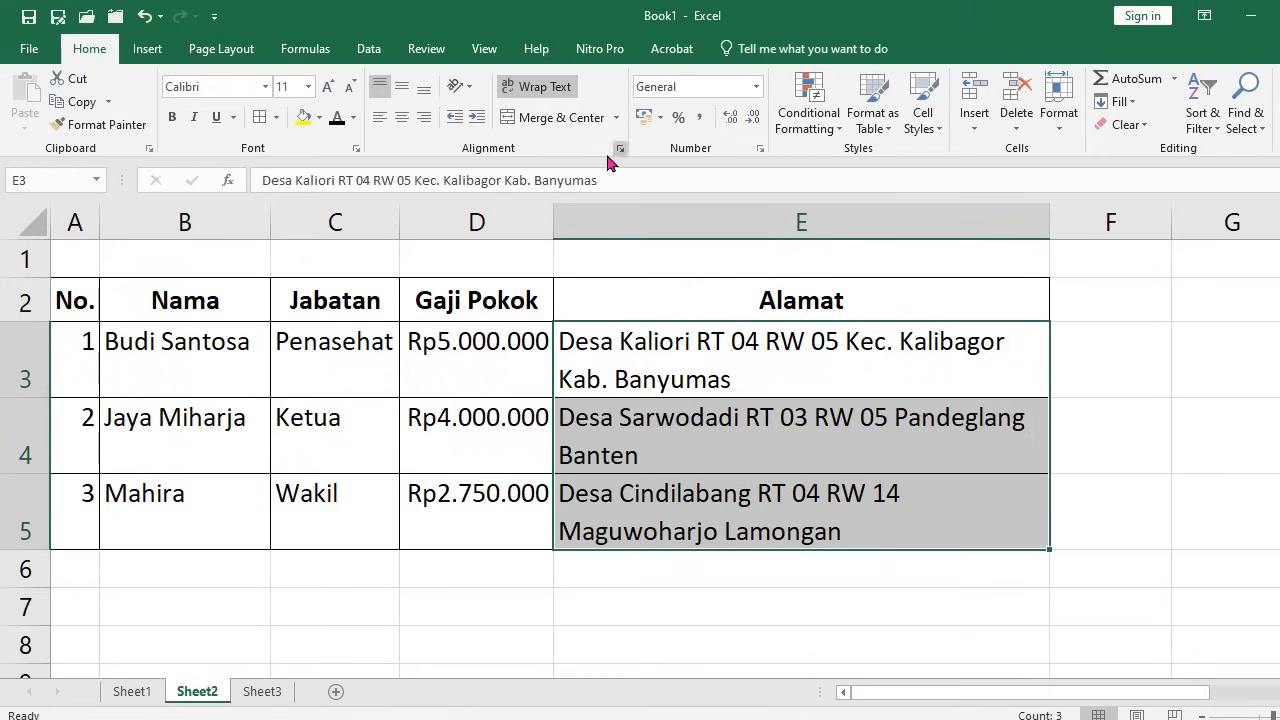
pyautogui.click(541, 90)
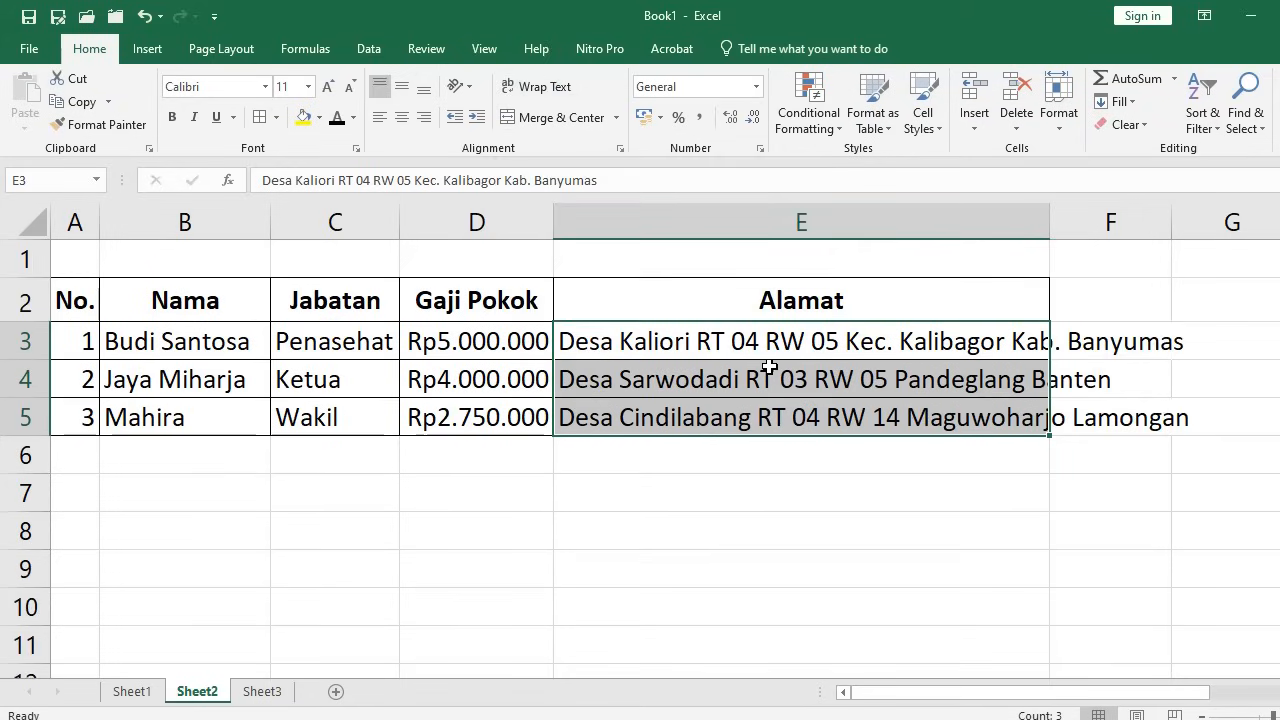
pyautogui.click(545, 88)
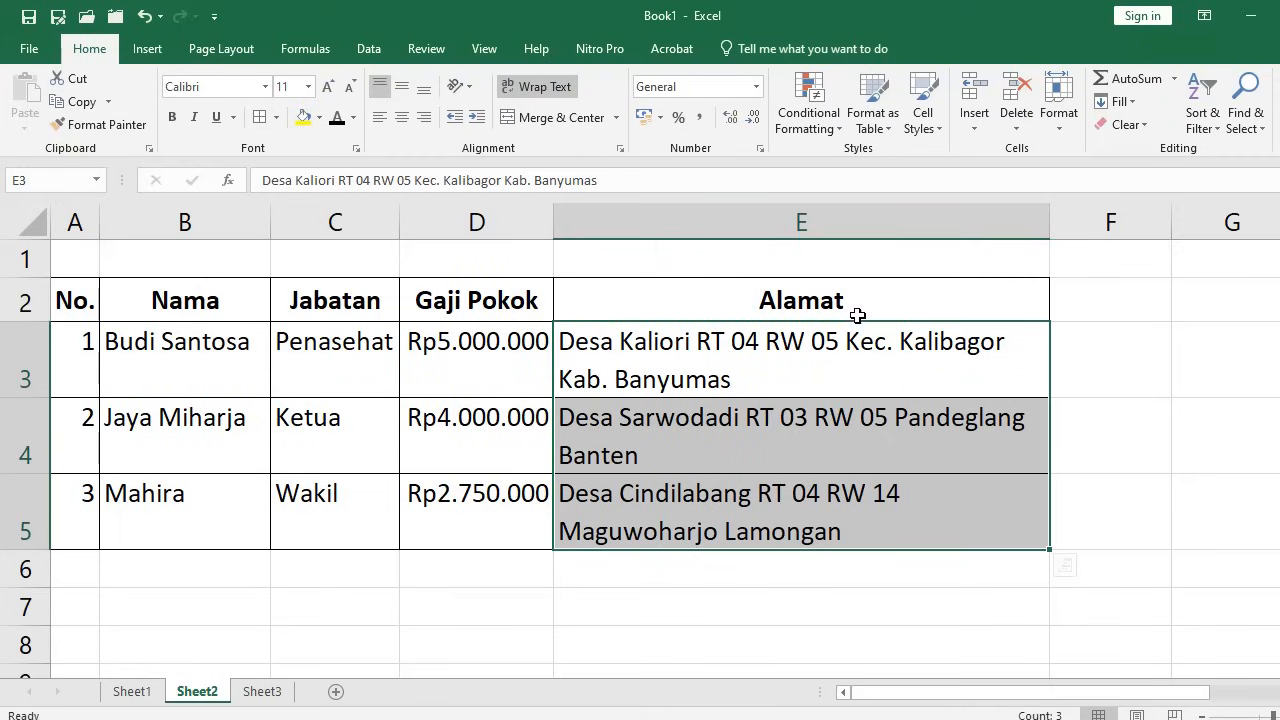
pyautogui.click(1062, 130)
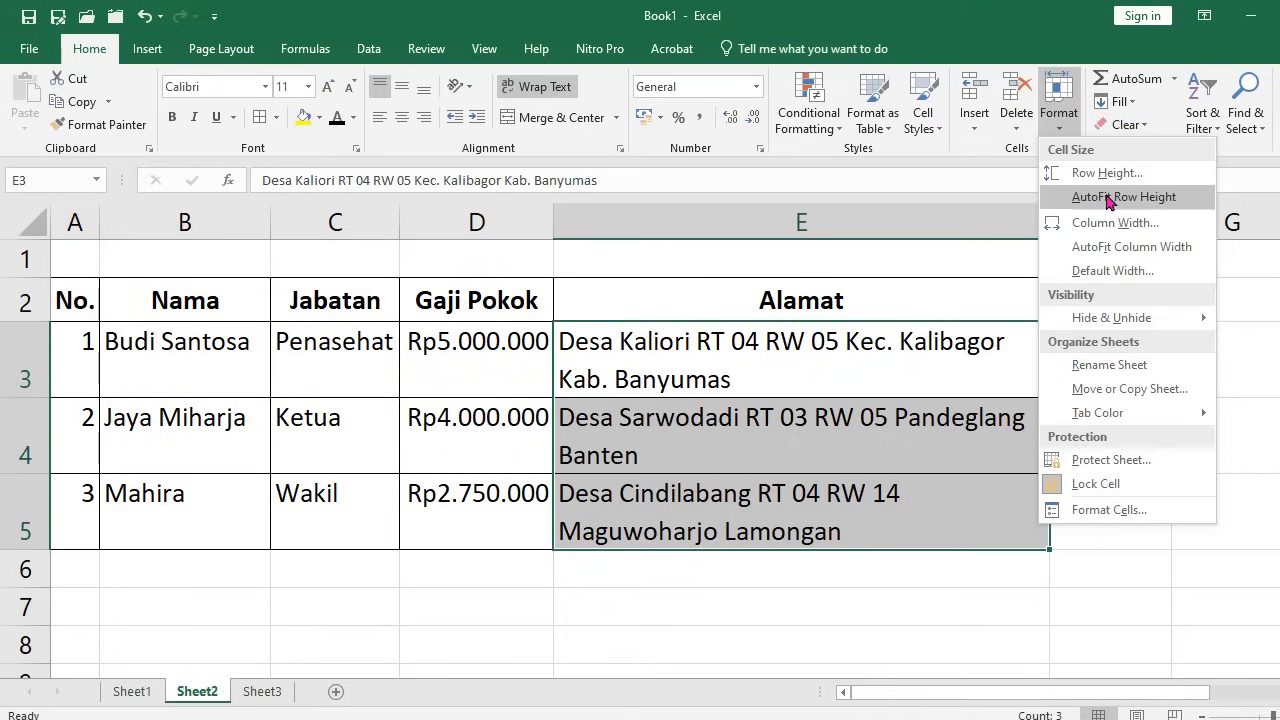
pyautogui.click(1139, 205)
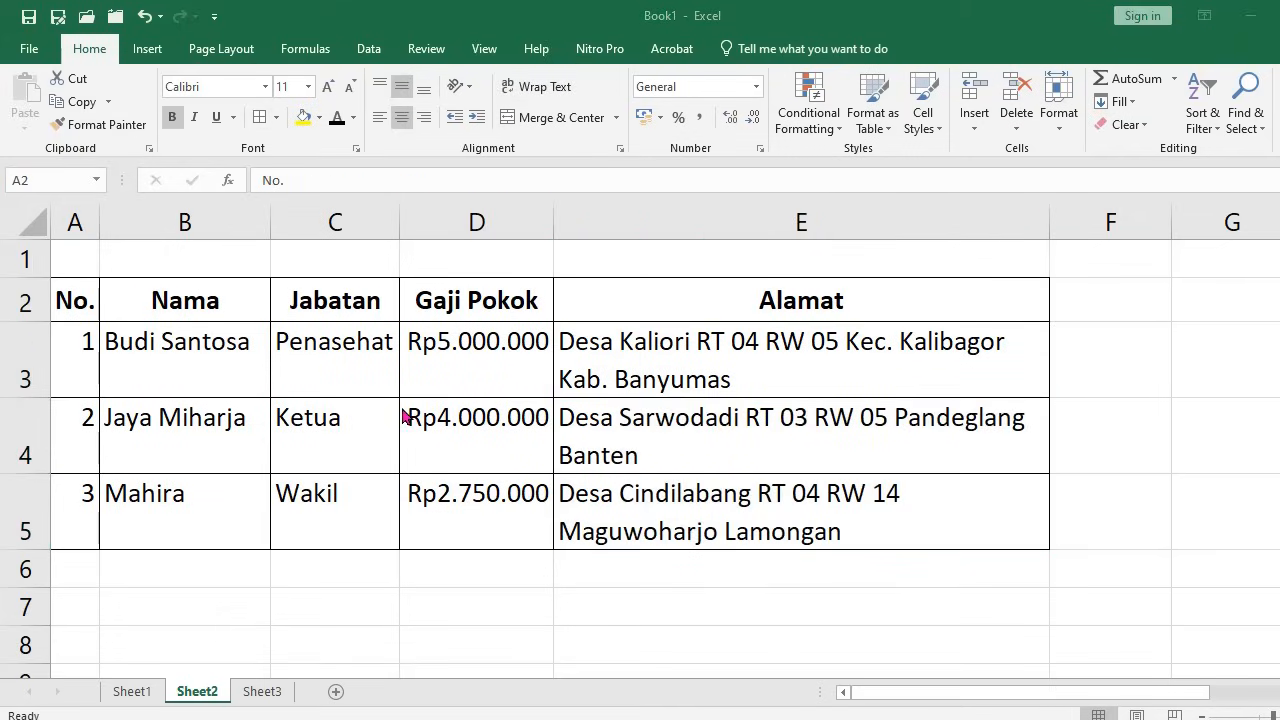
# Select A2:A3 and insert two blank rows above the table with Alt+I, R
pyautogui.click(92, 284)
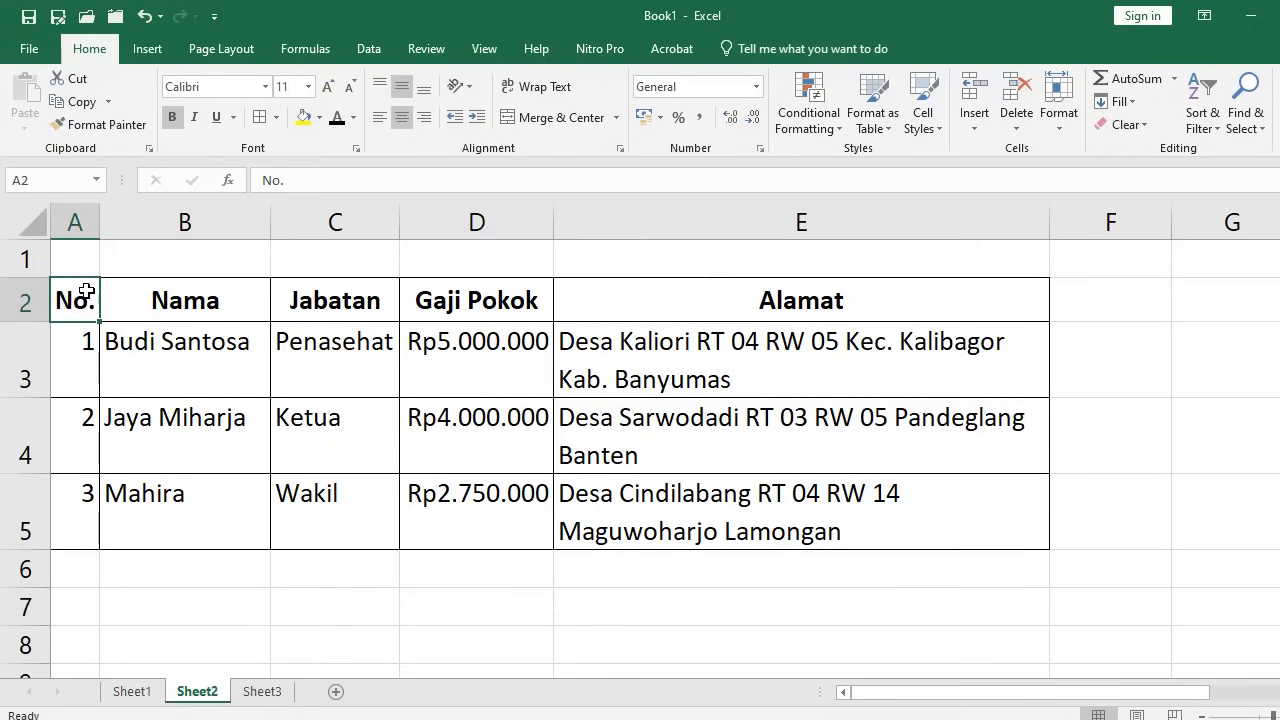
pyautogui.moveTo(83, 293); pyautogui.dragTo(82, 338)
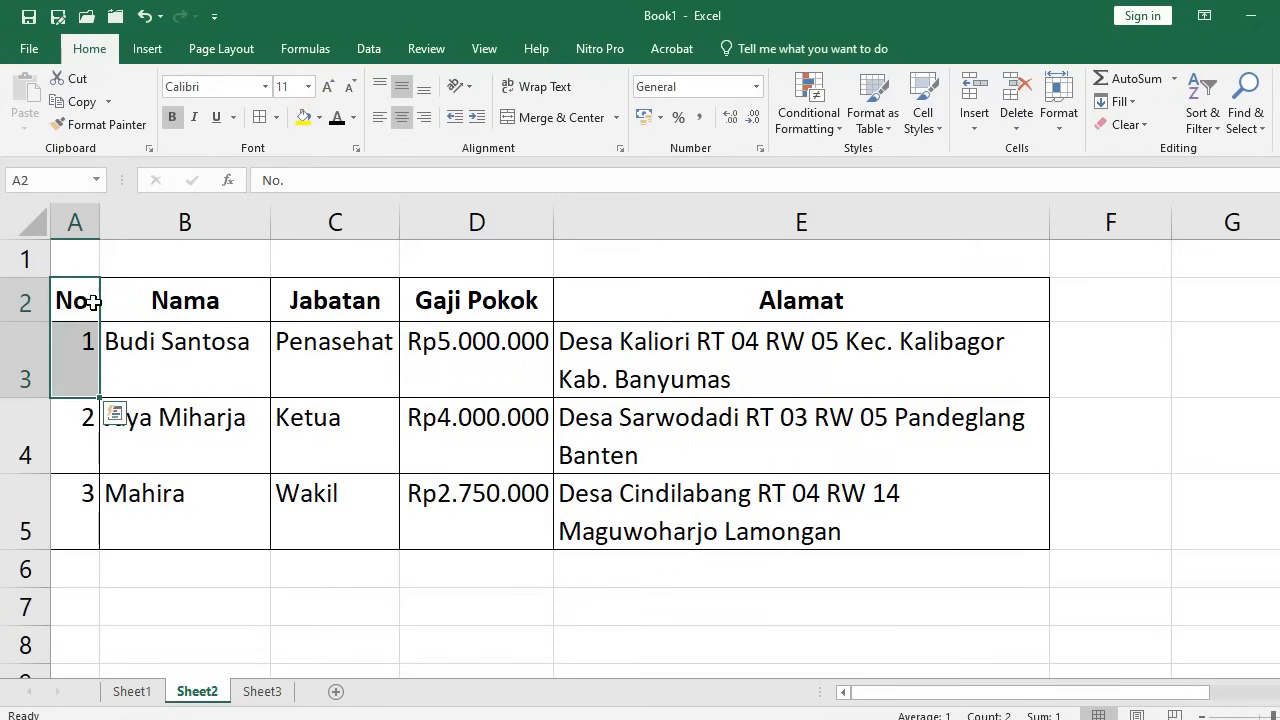
pyautogui.hotkey('alt', 'i')
pyautogui.press('r')
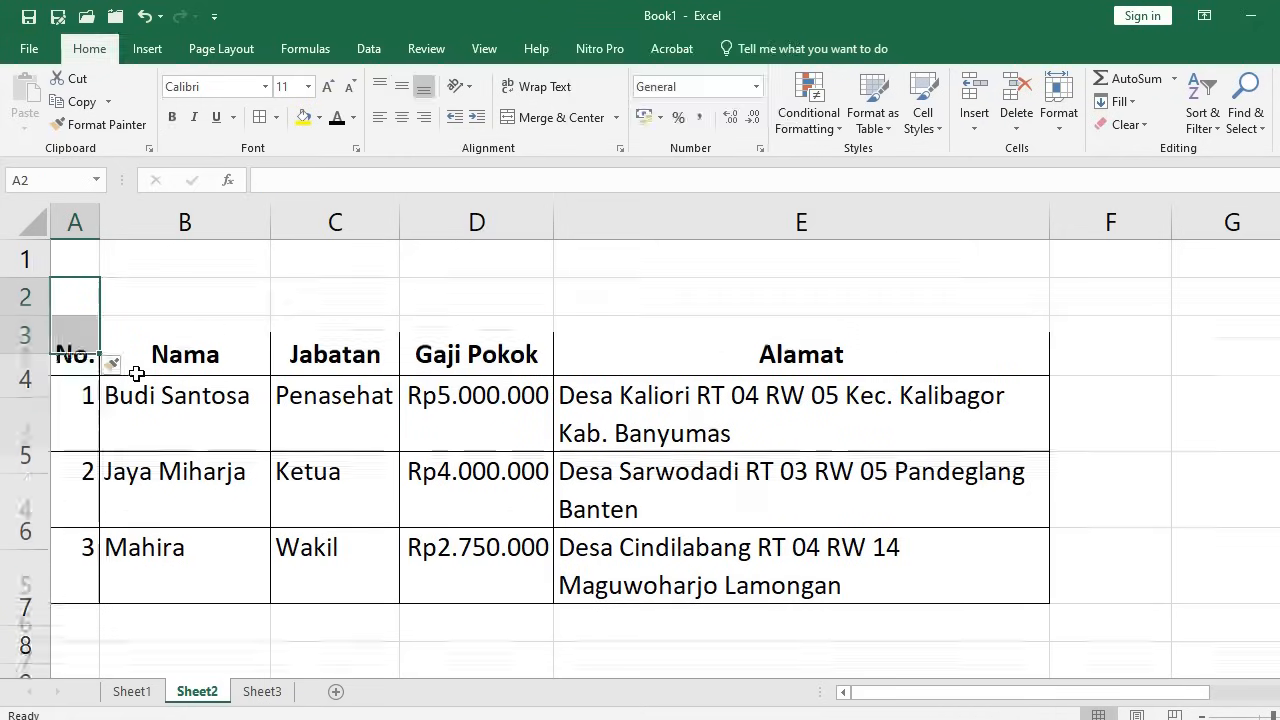
pyautogui.click(80, 252)
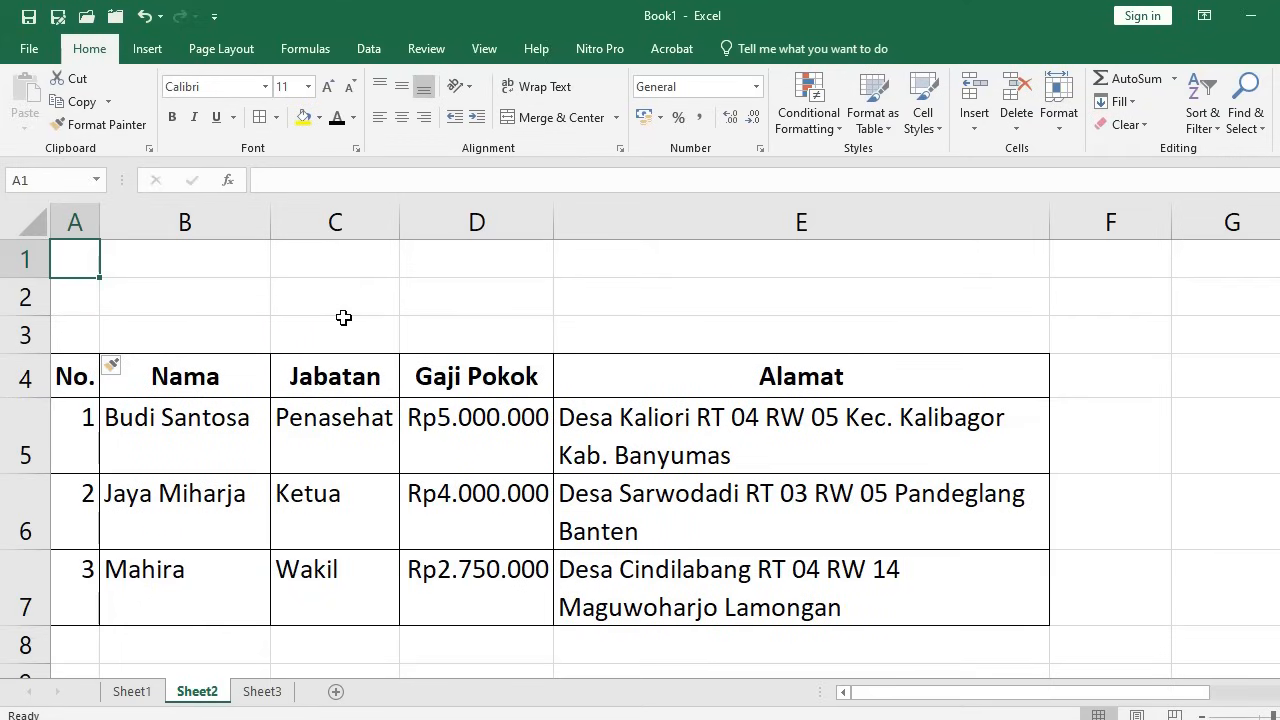
# Type 'DAFTAR KARYAWAN PT MAJU PERKASA', 'KONTRAKTOR & SUPPLIER JASA', 'JL. KAKI LELAH BISA NAIK BECAK' in A1:A3
pyautogui.write('DAFTAR KARYAWAN PT MAJU PERKASA')
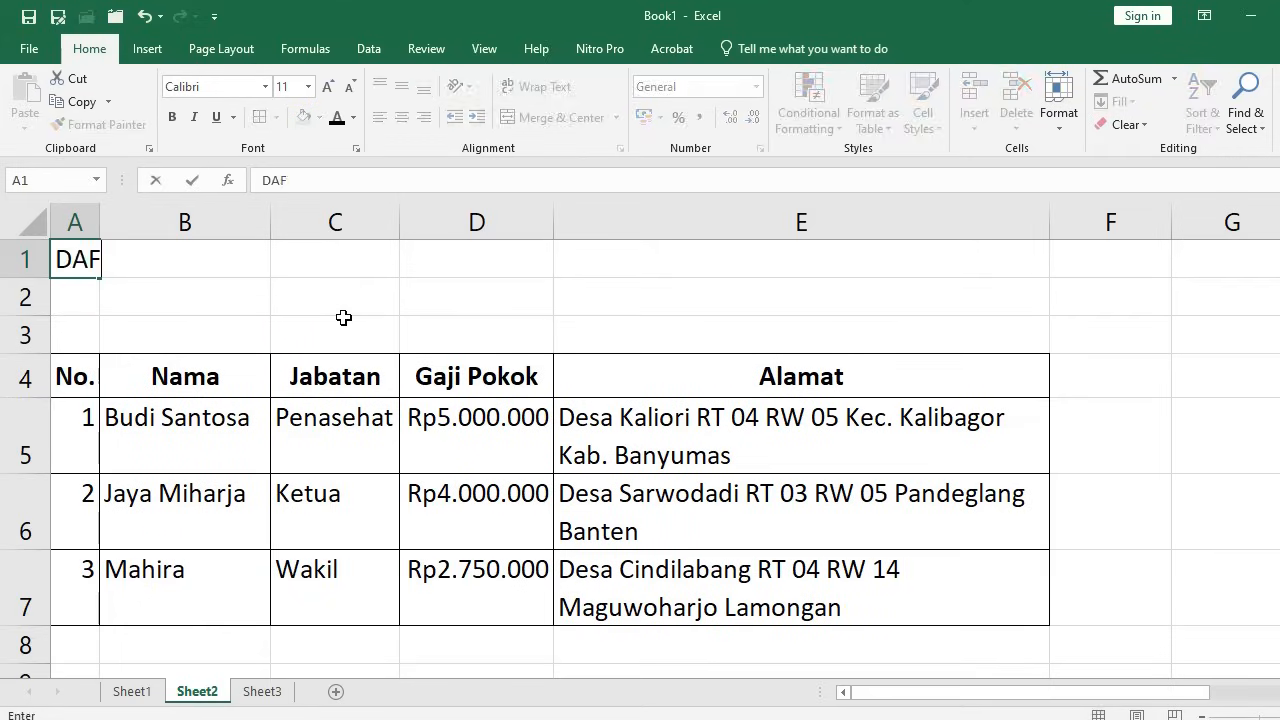
pyautogui.press('Return')
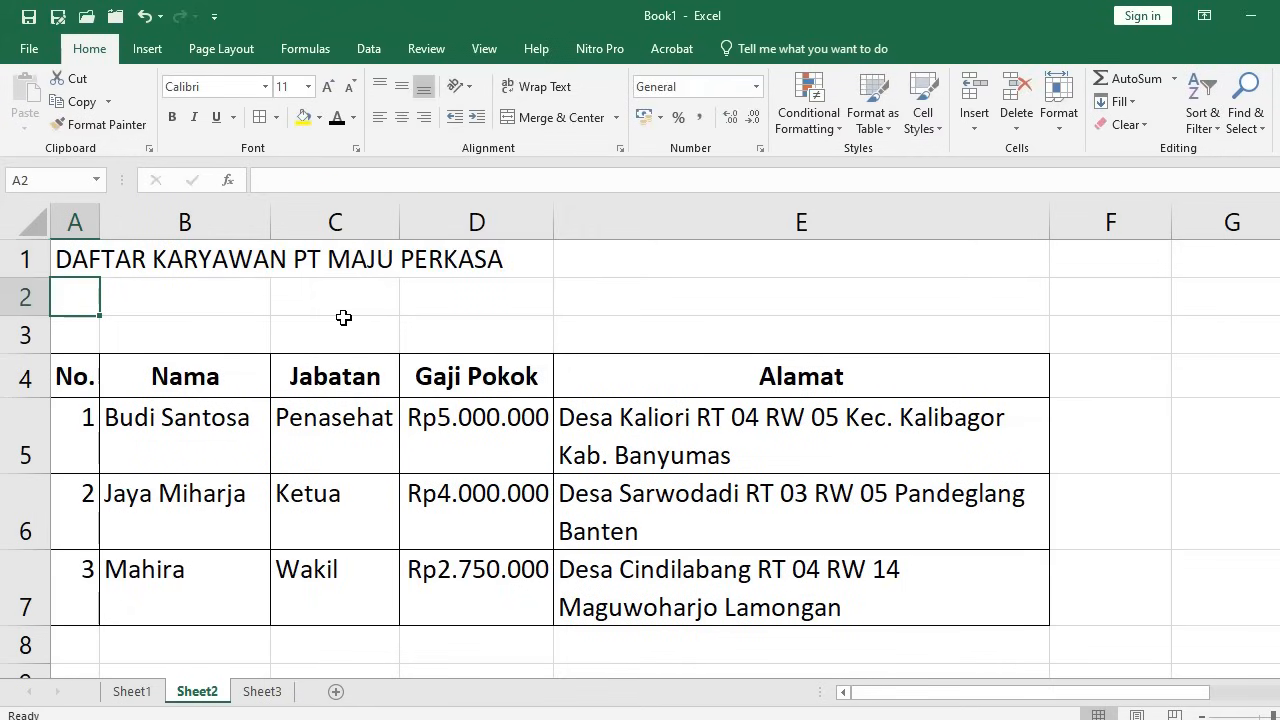
pyautogui.write('KONTRAKTOR & SUPPLIER')
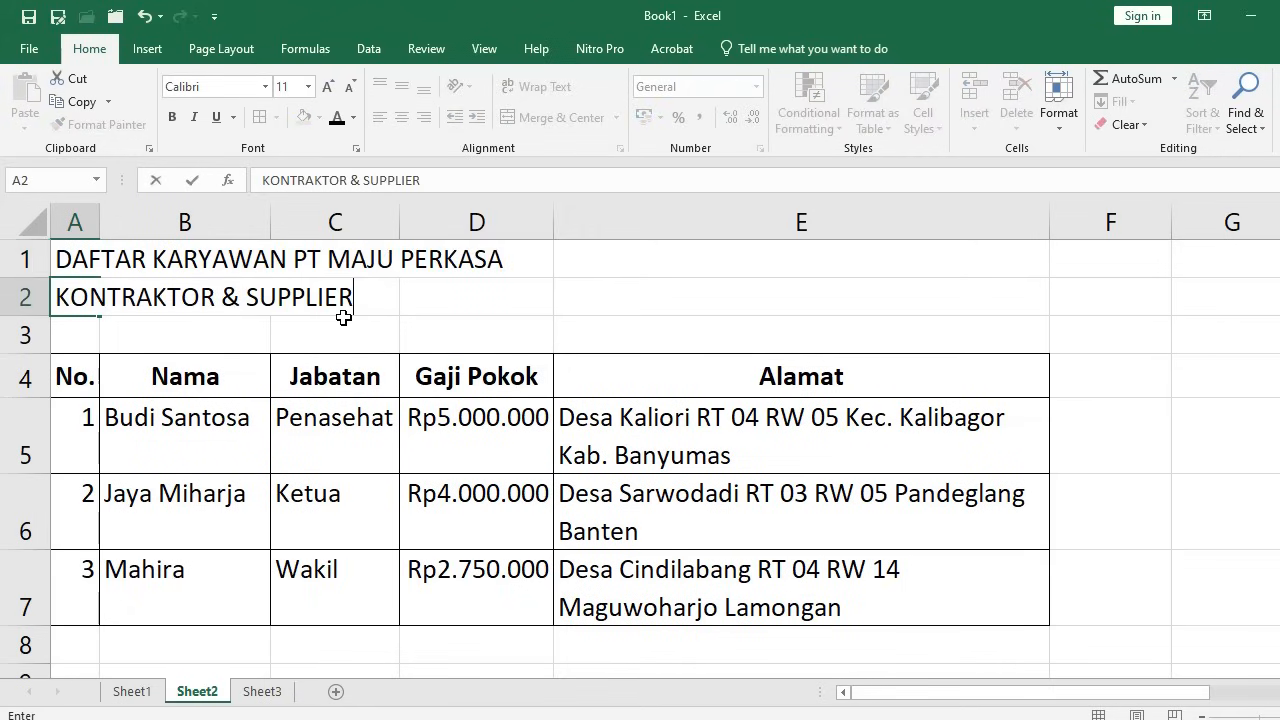
pyautogui.write(' JASA')
pyautogui.press('Return')
pyautogui.write('JL. KAKI LELAH BISA NA')
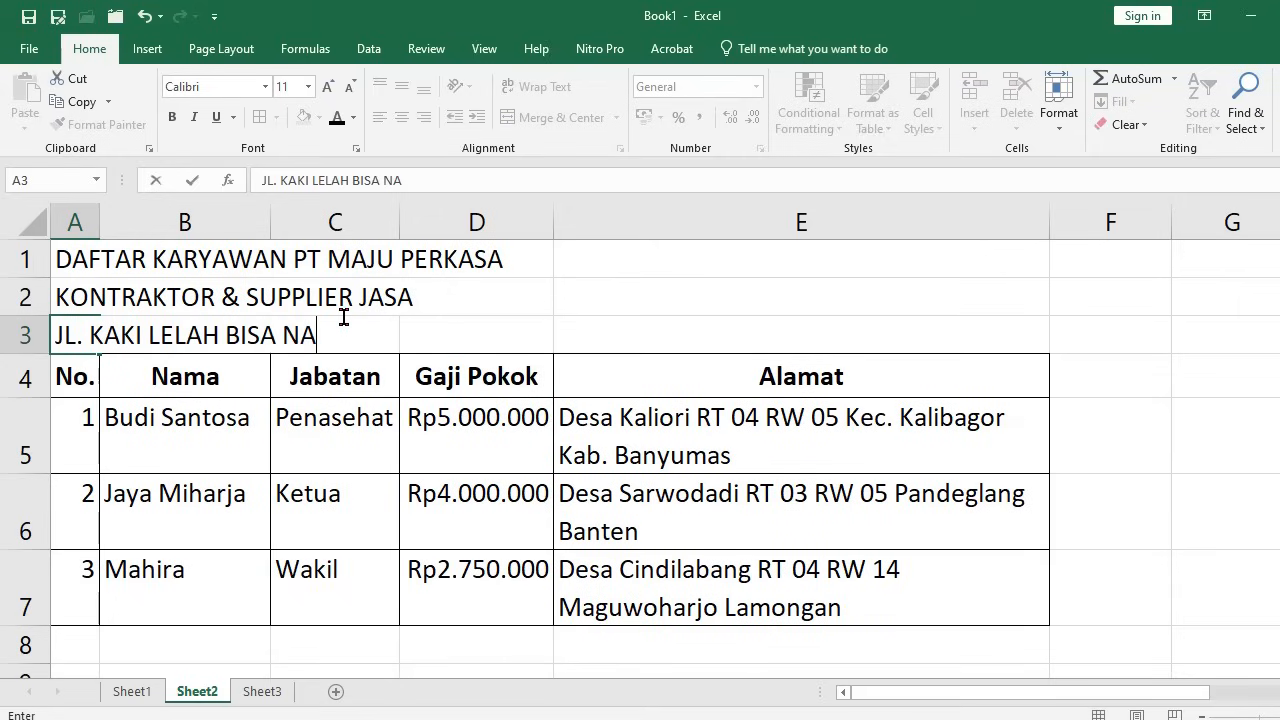
pyautogui.write('IK BECAK')
pyautogui.press('Return')
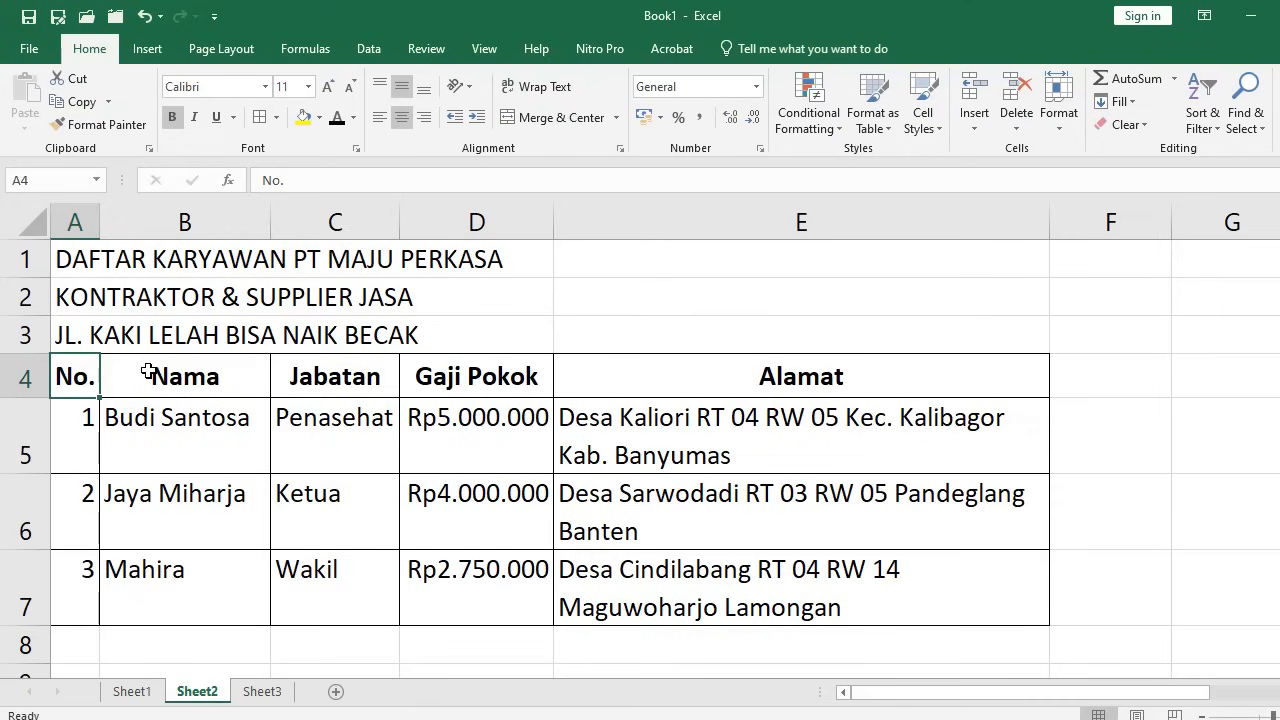
# Insert a blank row 4 between the heading and the table
pyautogui.hotkey('alt', 'i')
pyautogui.press('r')
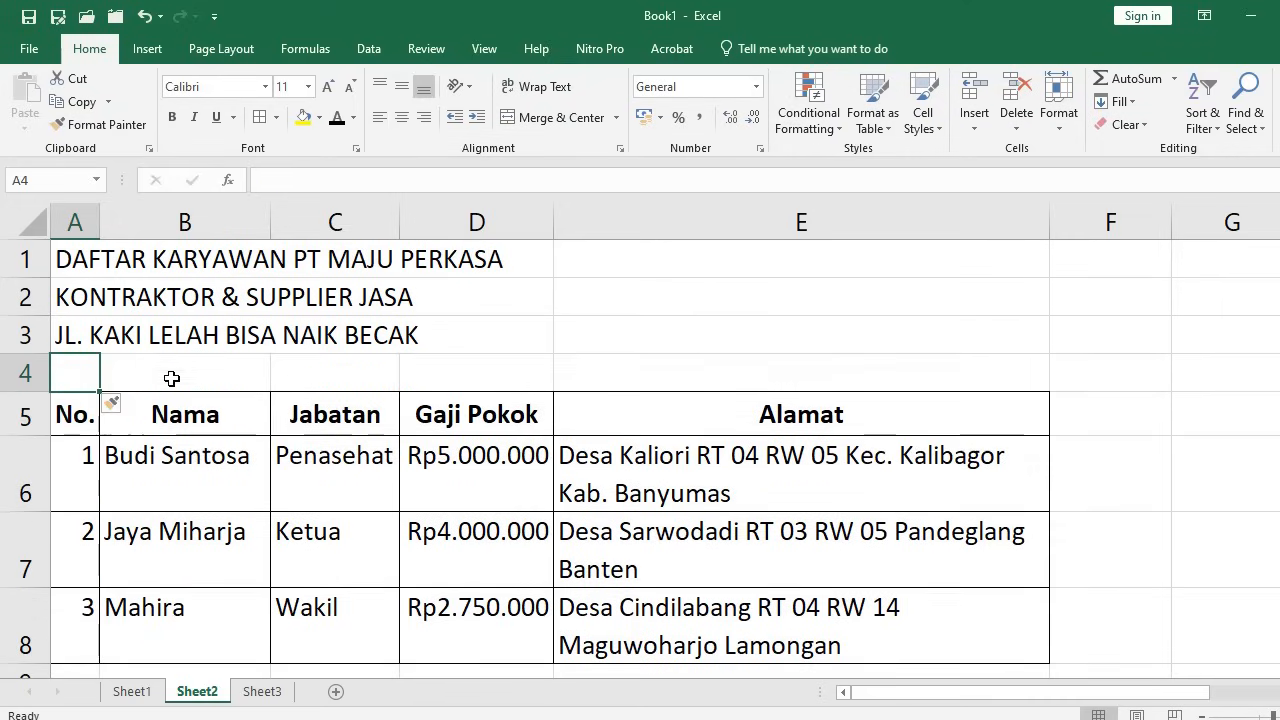
pyautogui.click(173, 552)
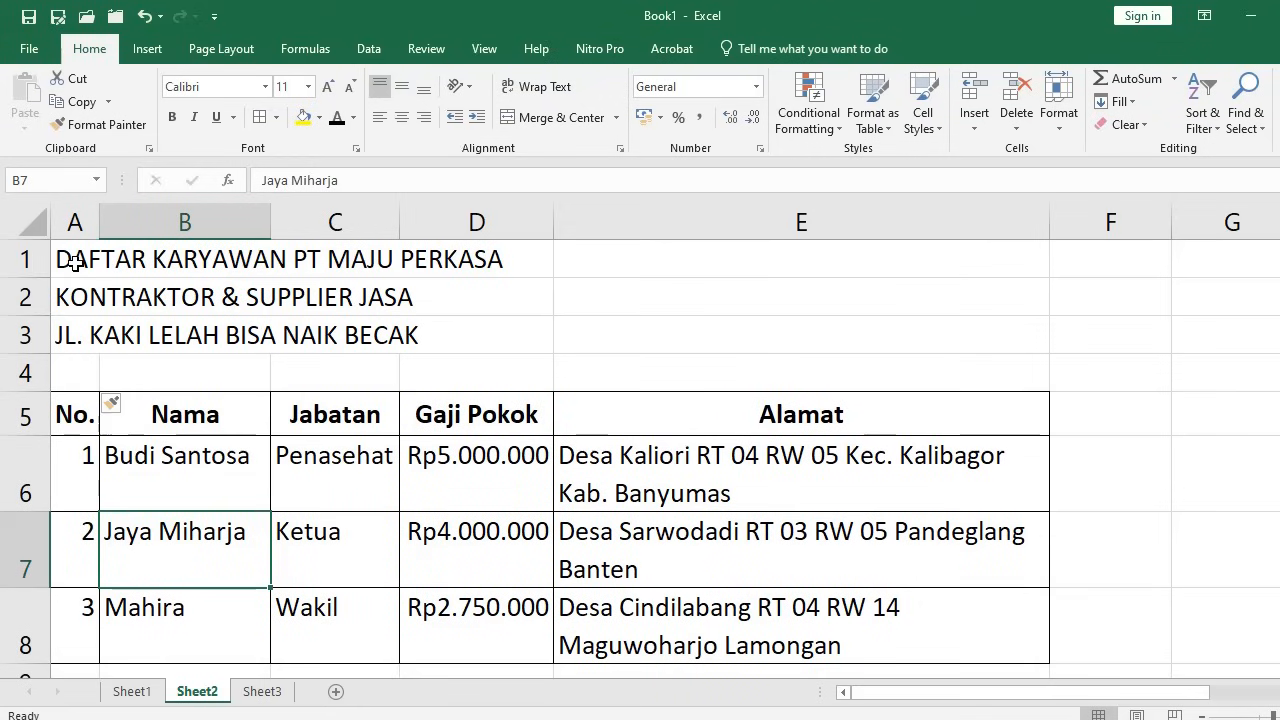
# Set A1:E3 to Center Across Selection horizontally and Center vertically in Format Cells
pyautogui.moveTo(78, 260); pyautogui.dragTo(939, 331)
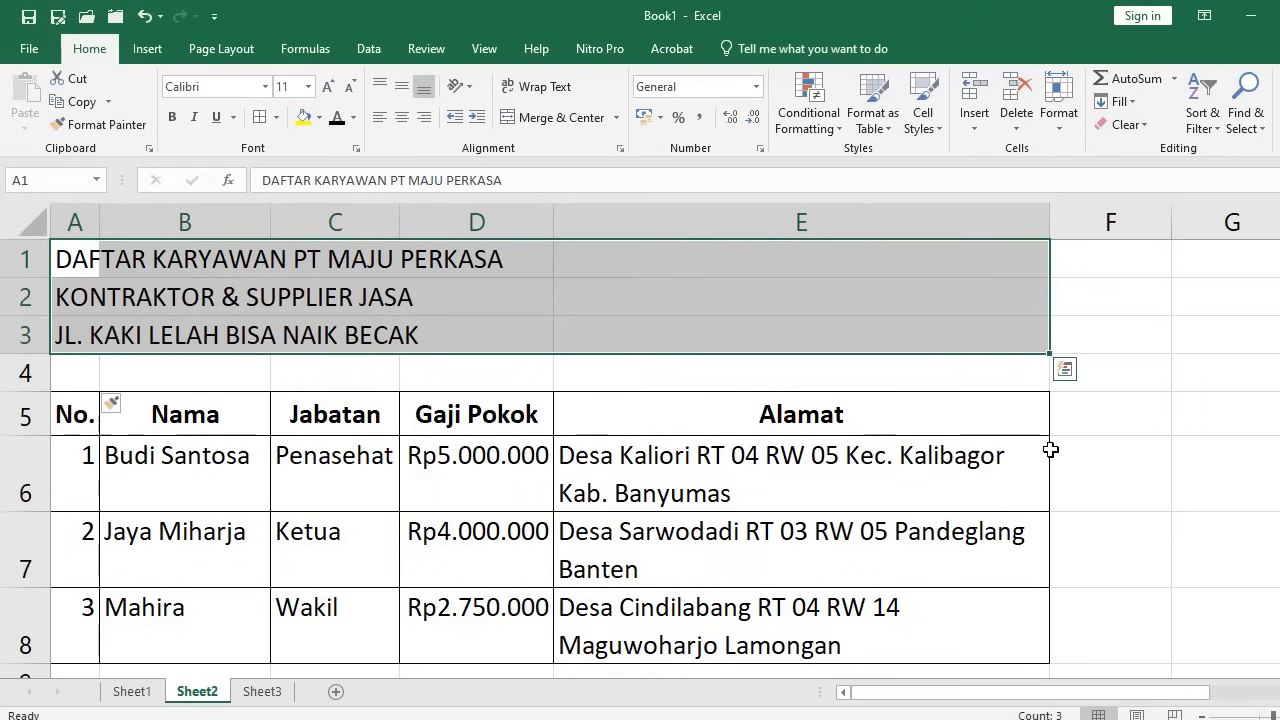
pyautogui.click(621, 150)
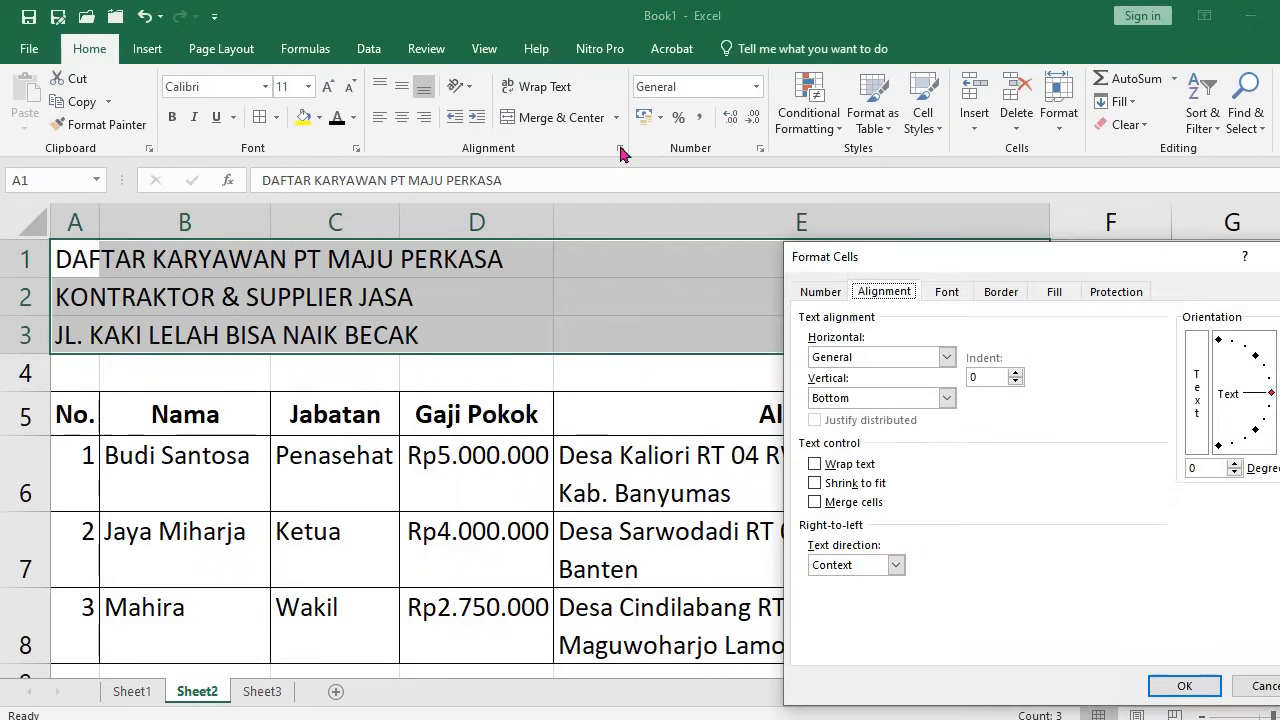
pyautogui.moveTo(933, 257); pyautogui.dragTo(468, 163)
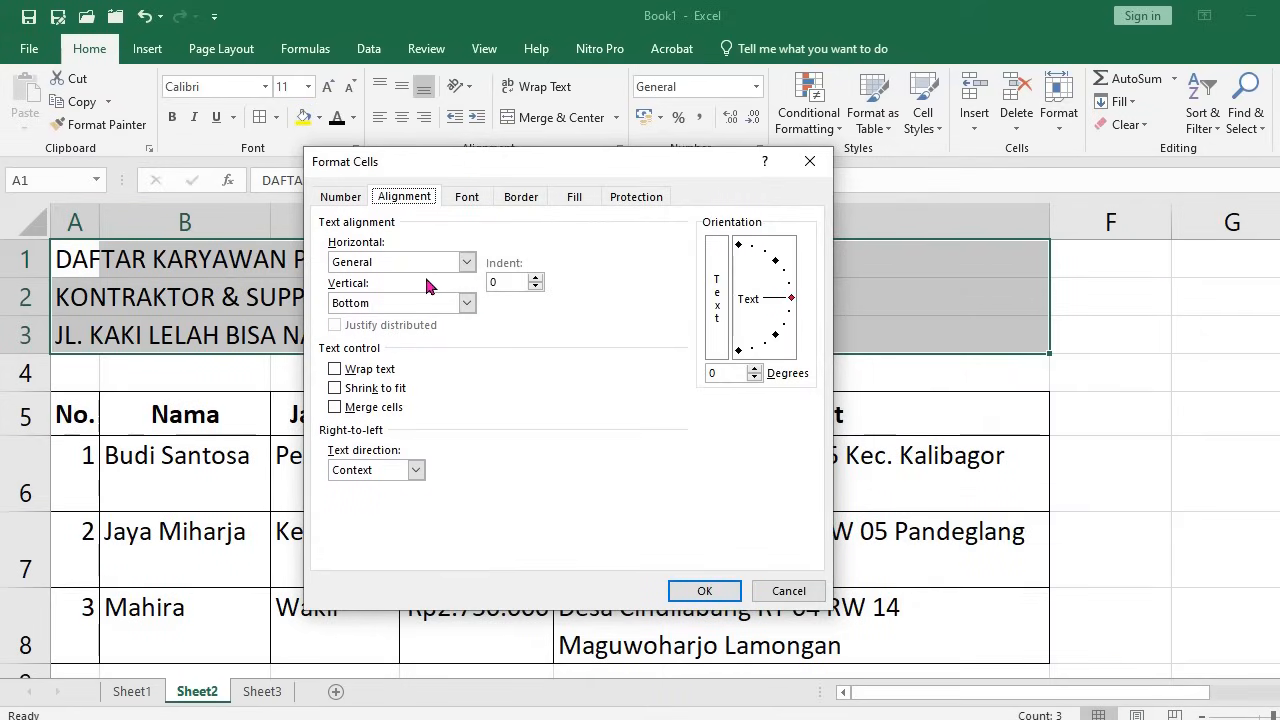
pyautogui.click(467, 263)
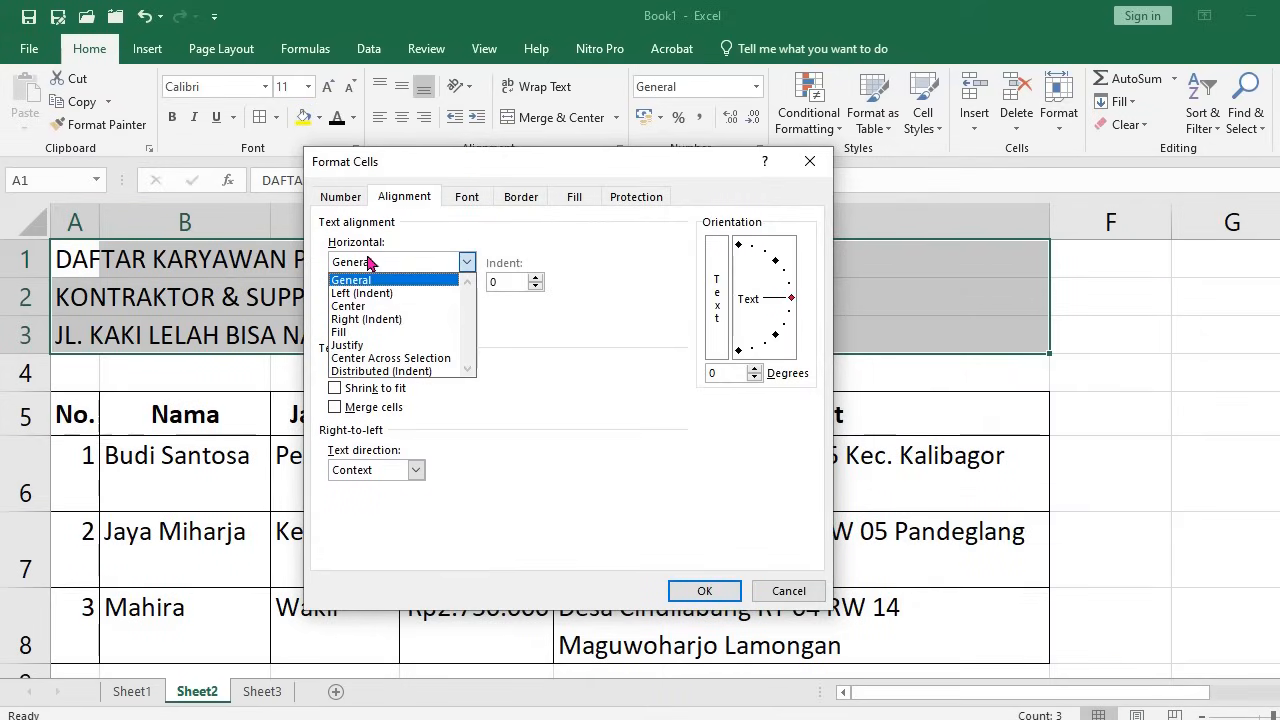
pyautogui.click(385, 362)
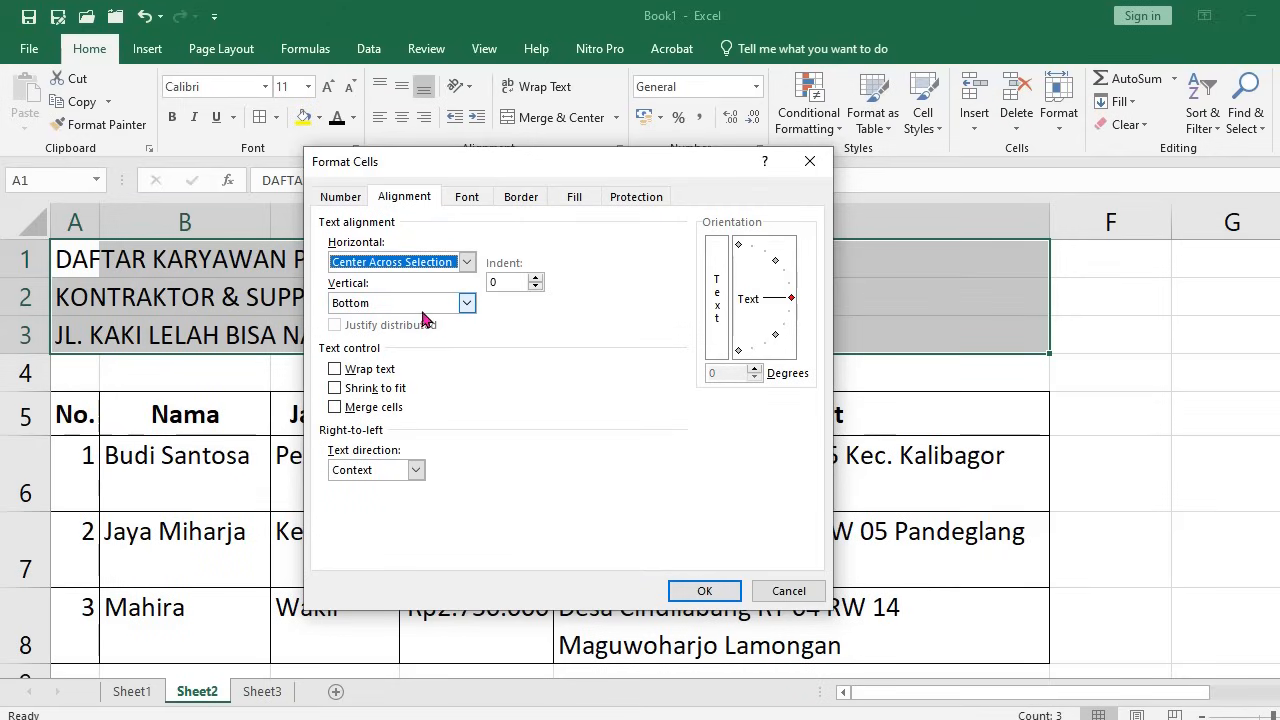
pyautogui.click(465, 303)
pyautogui.click(370, 334)
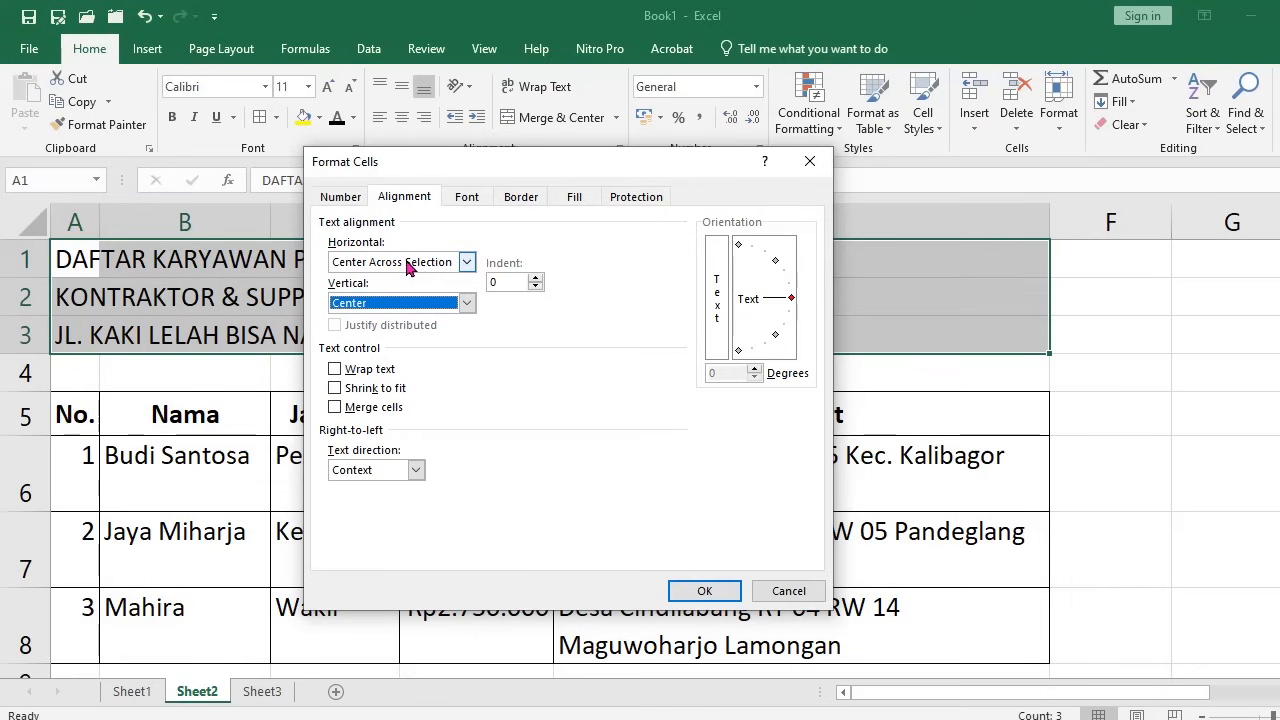
pyautogui.click(702, 592)
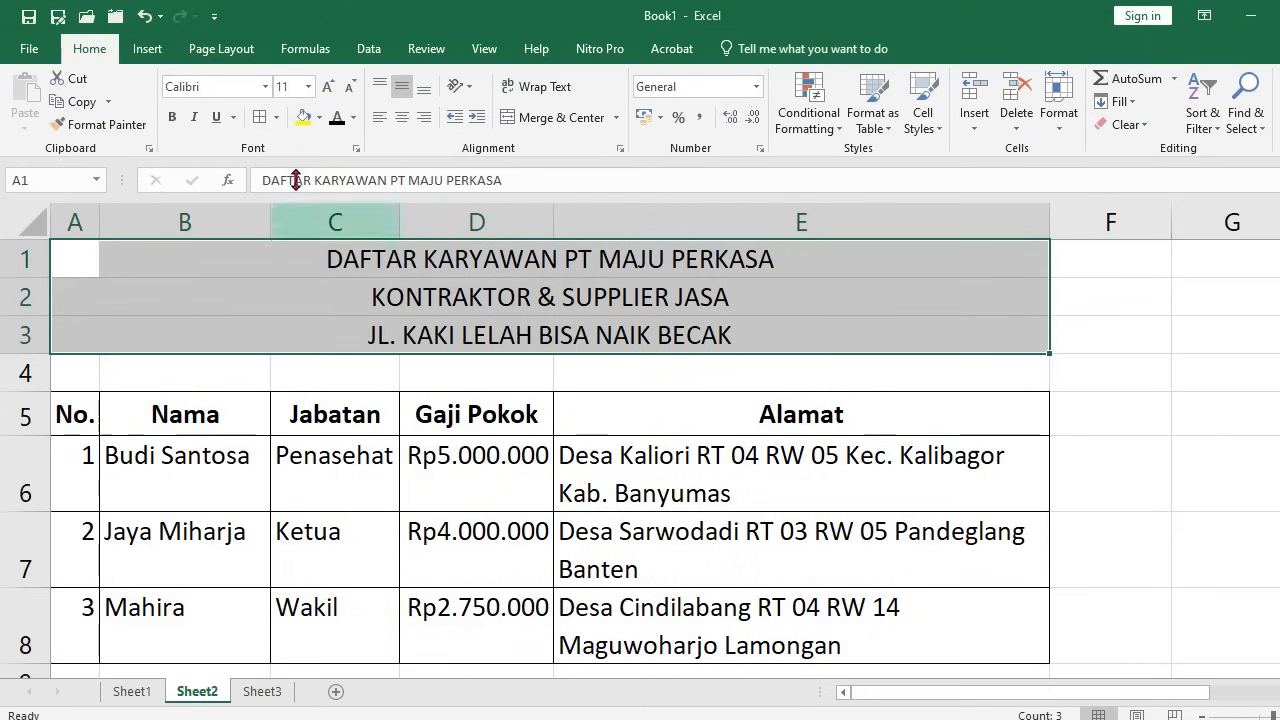
# Make the A1:E3 heading lines bold at 14 pt font size
pyautogui.click(174, 119)
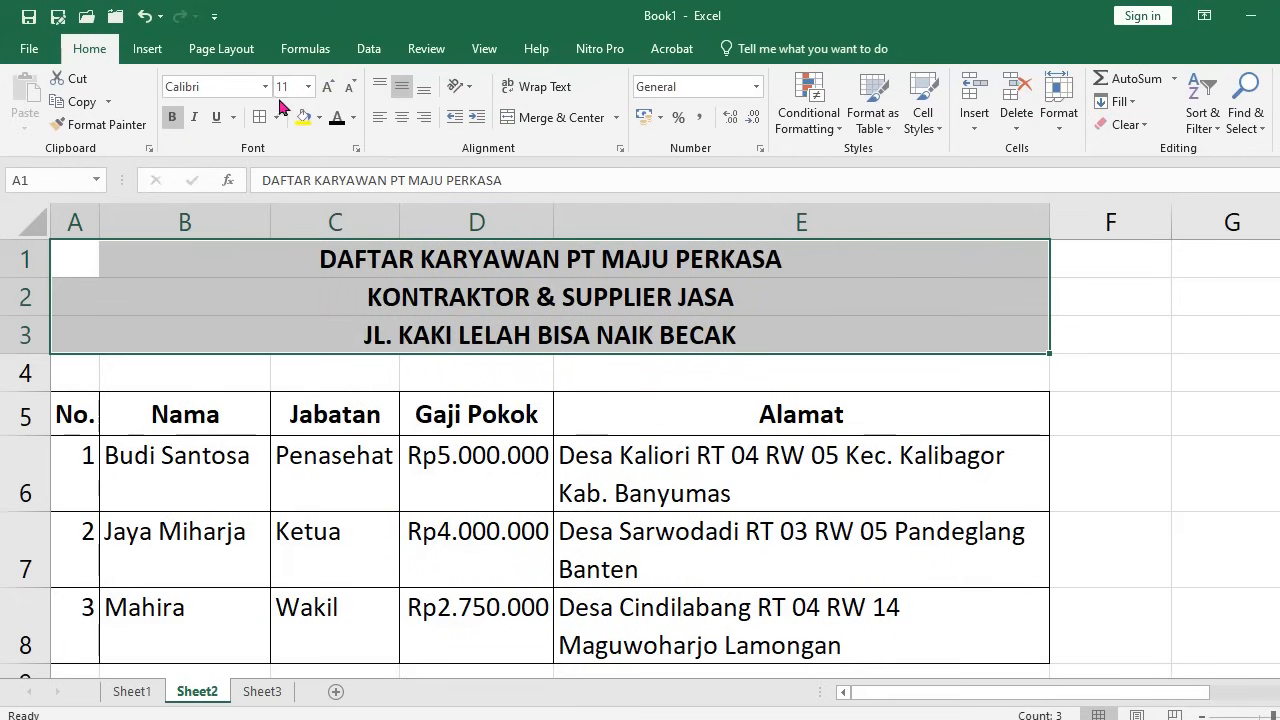
pyautogui.click(309, 90)
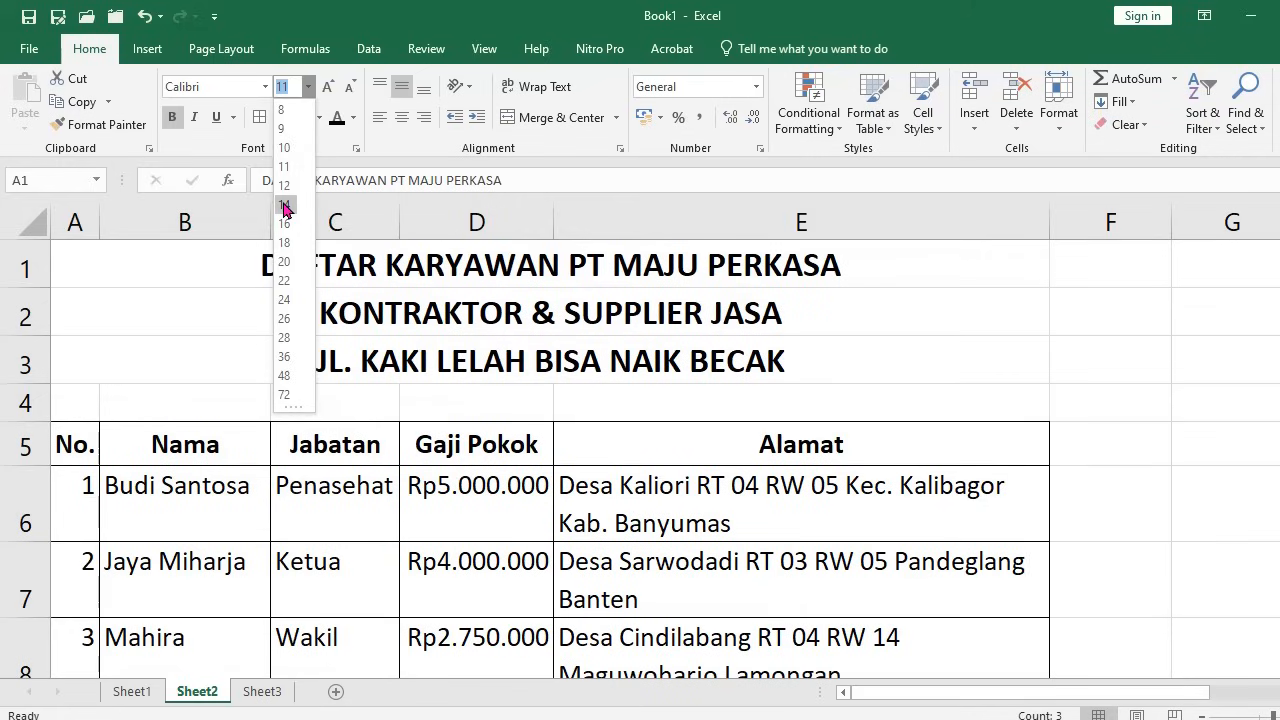
pyautogui.click(284, 206)
pyautogui.click(452, 489)
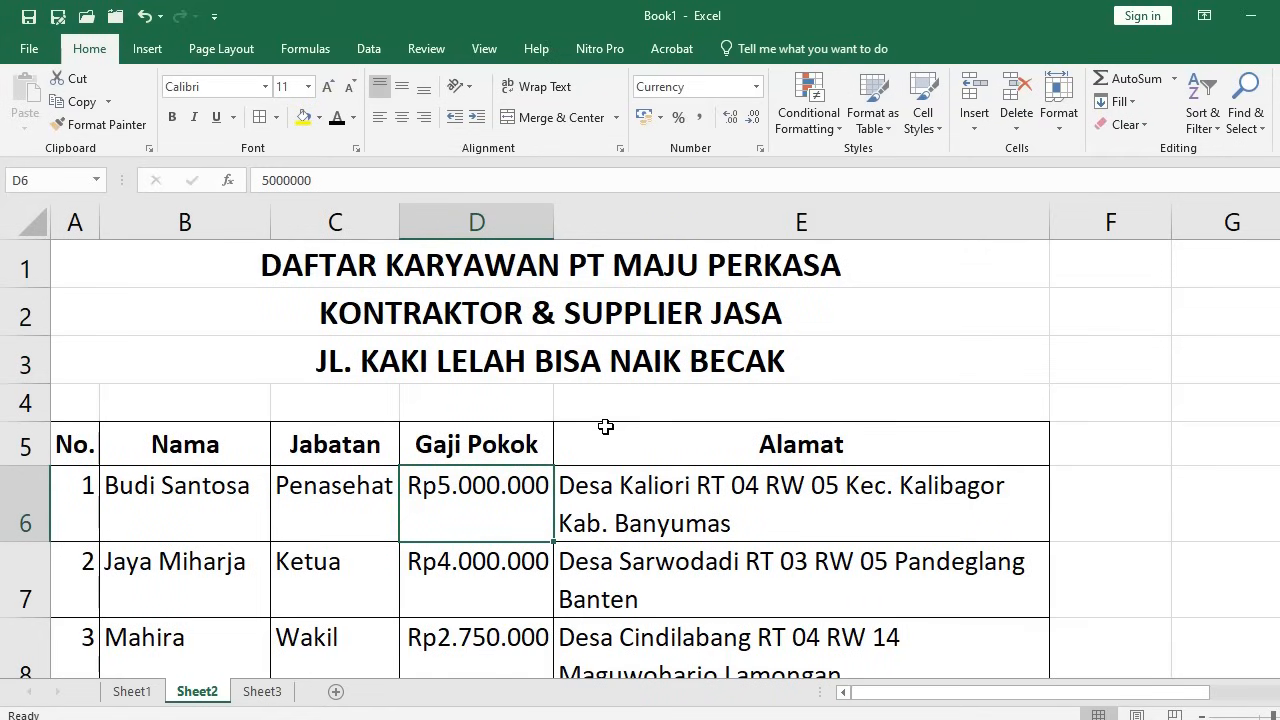
# Reselect the heading rows and close their alignment settings without changes
pyautogui.click(69, 260)
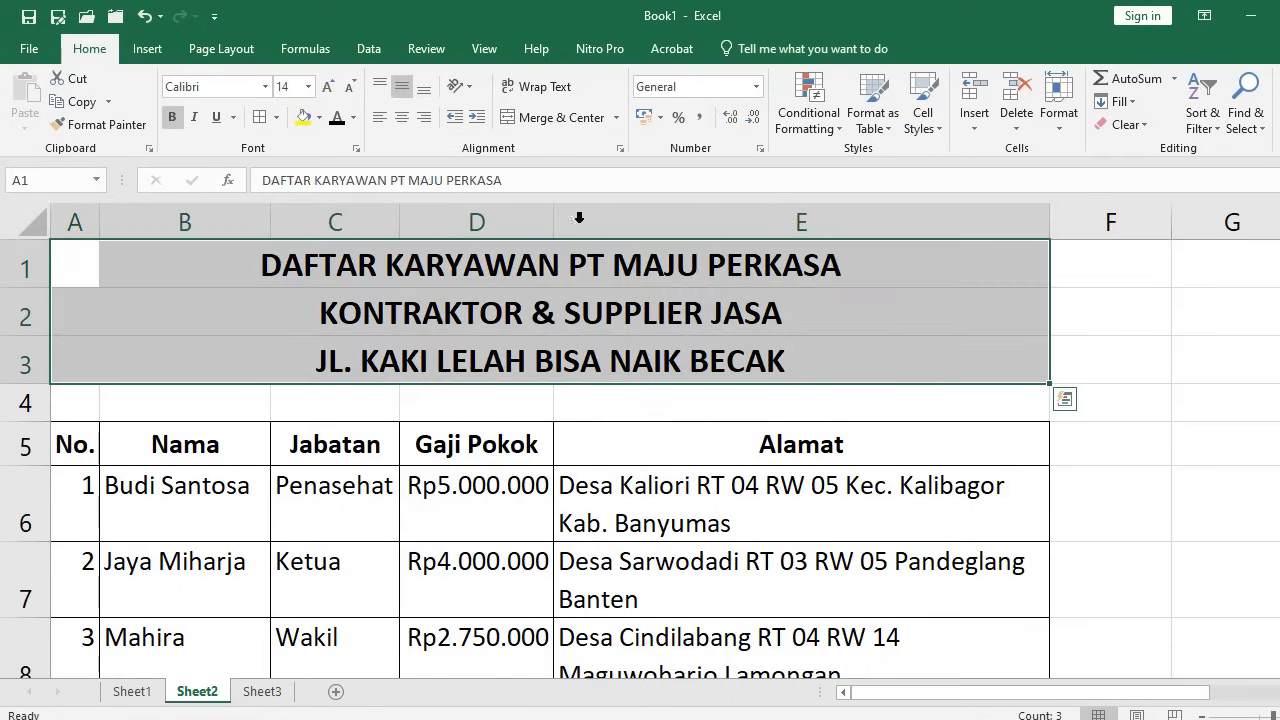
pyautogui.click(620, 148)
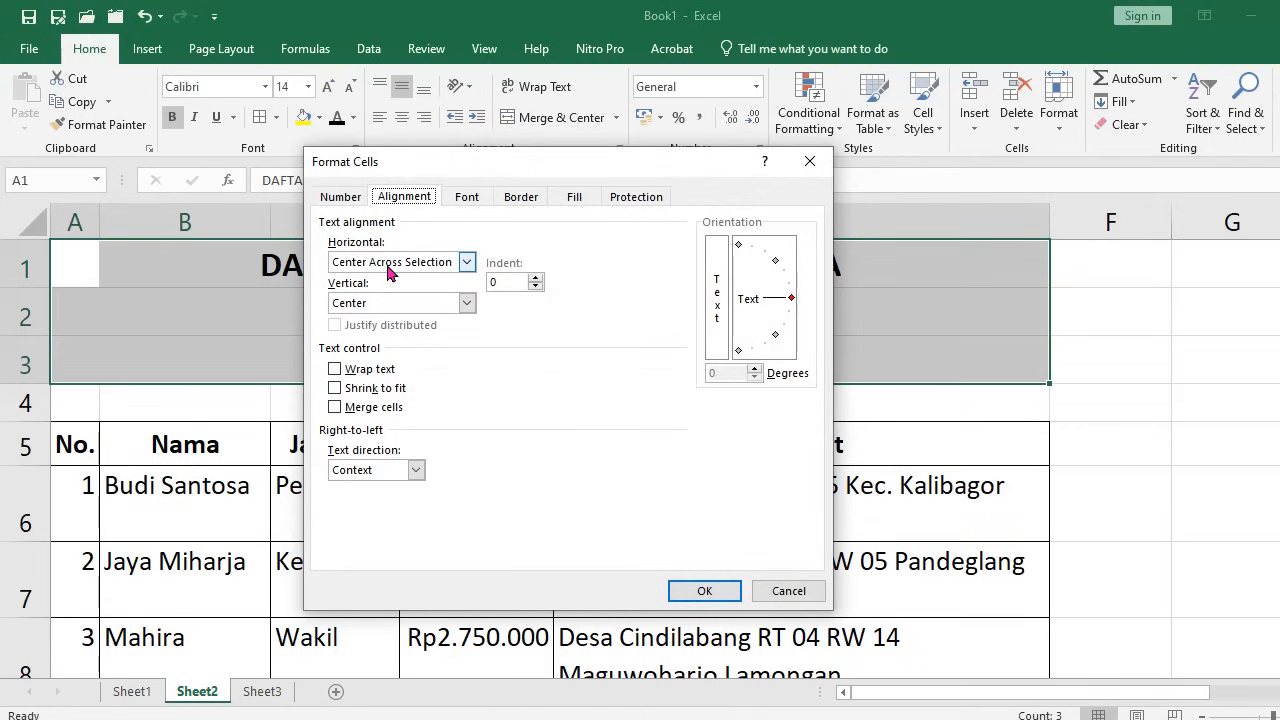
pyautogui.click(788, 591)
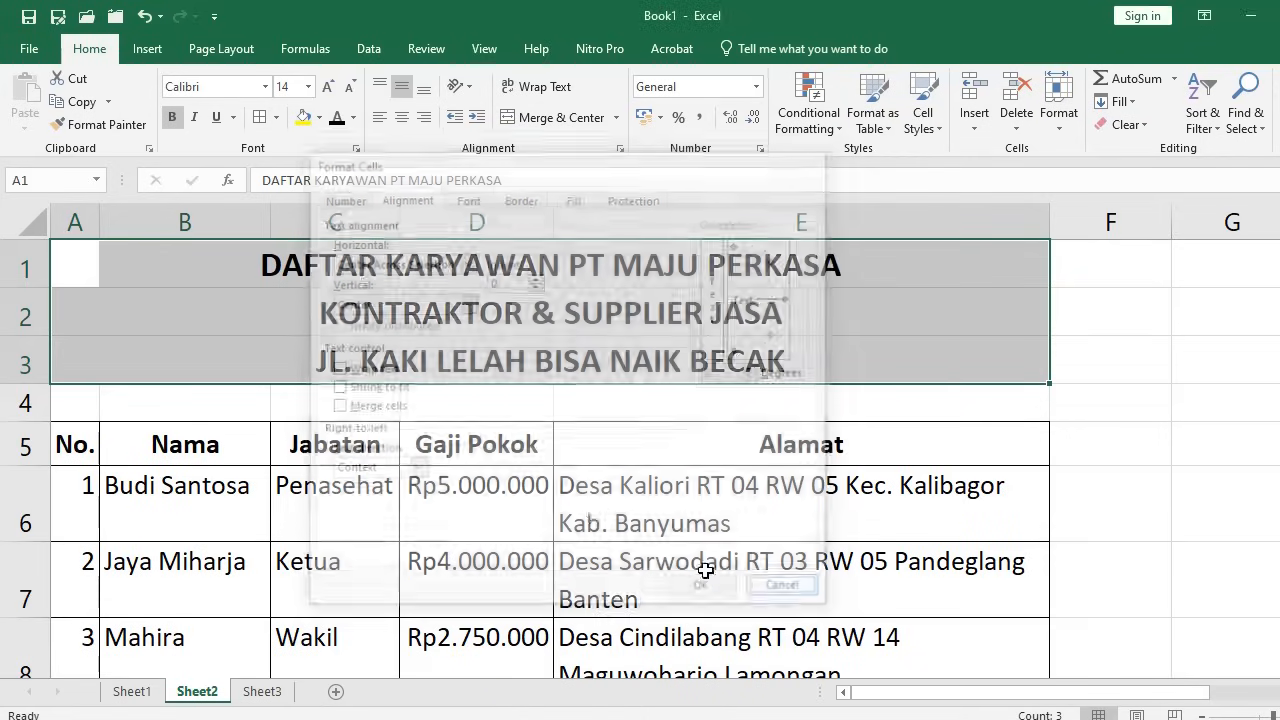
pyautogui.click(737, 503)
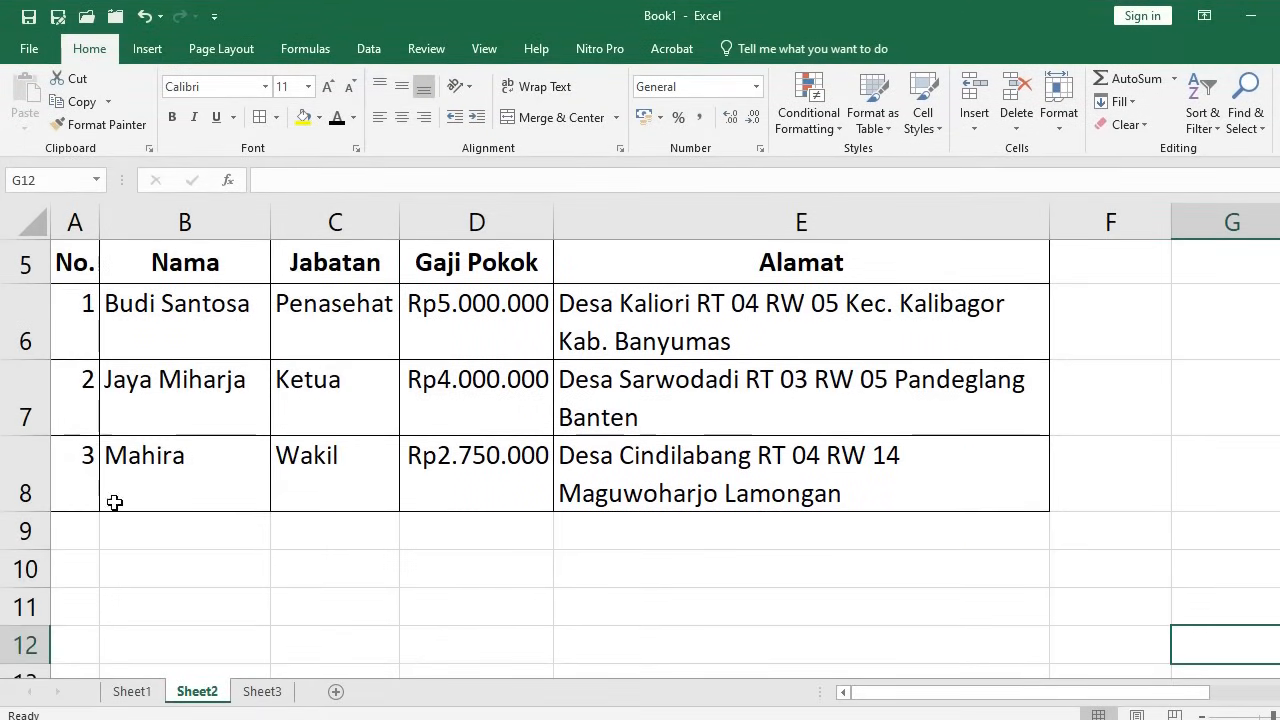
# Remove the number 3 from A8, leaving 1 and 2 in A6:A7 selected
pyautogui.click(57, 247)
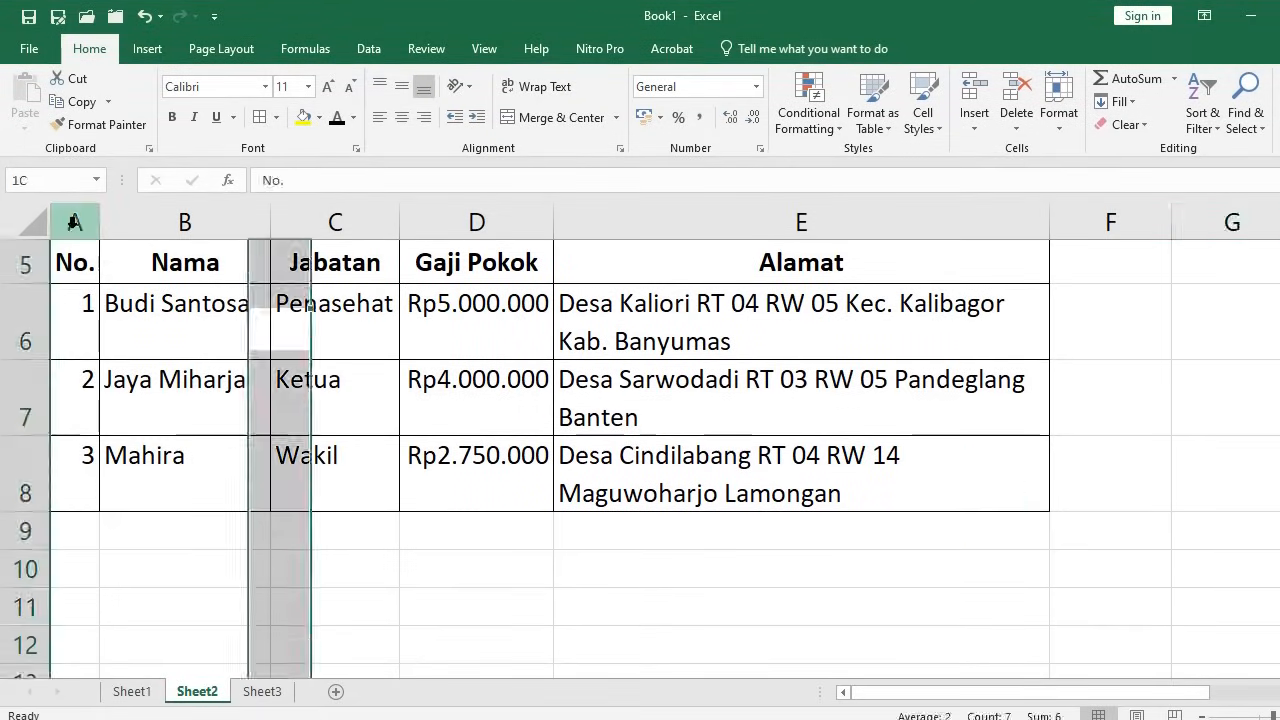
pyautogui.click(88, 334)
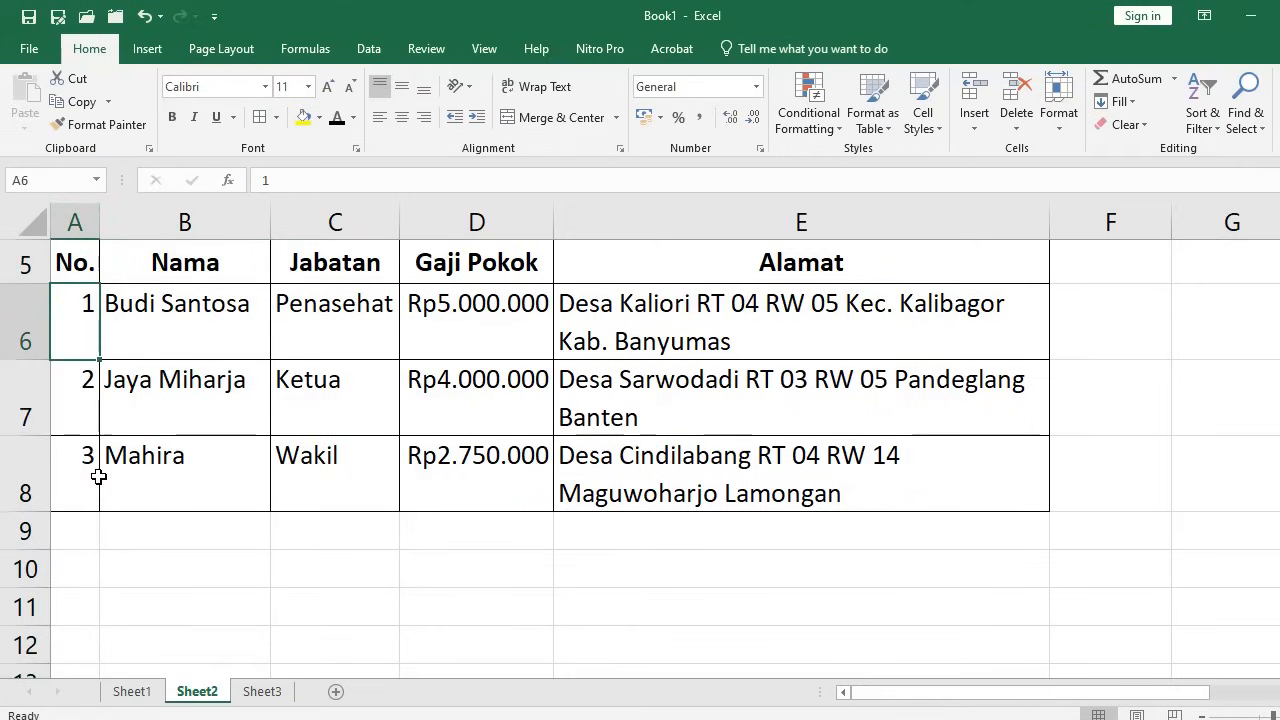
pyautogui.click(82, 397)
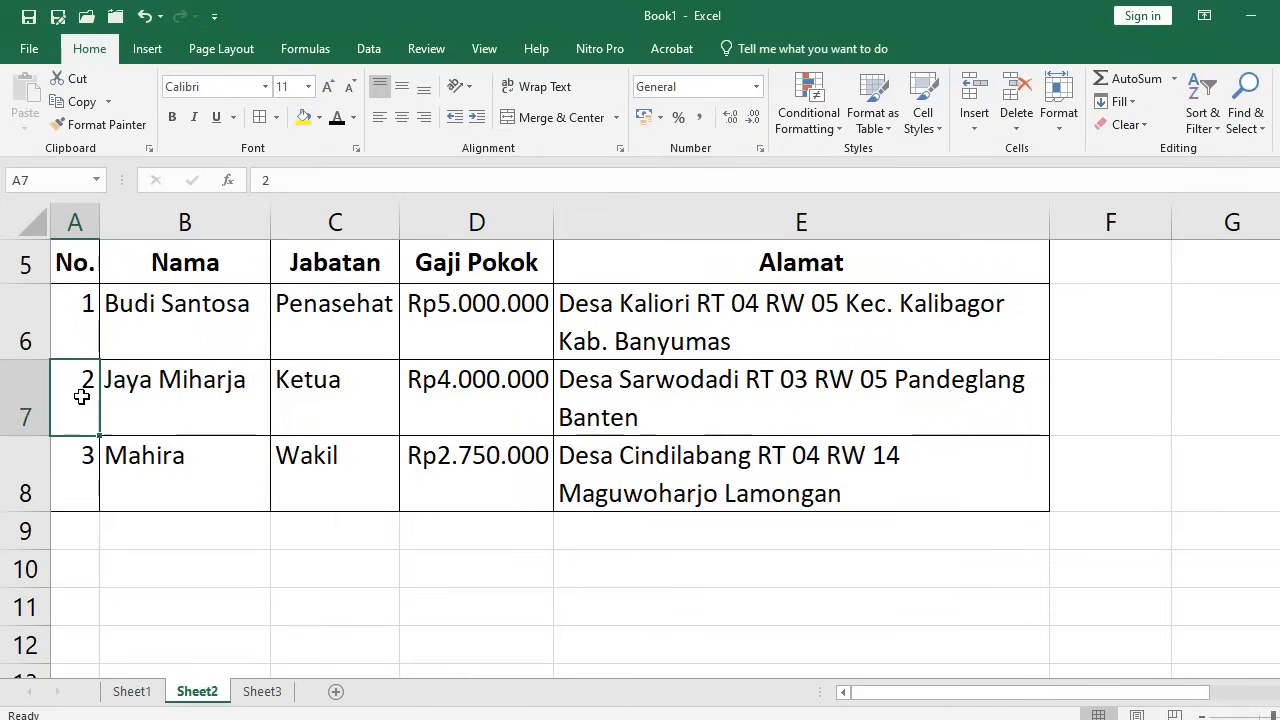
pyautogui.click(79, 338)
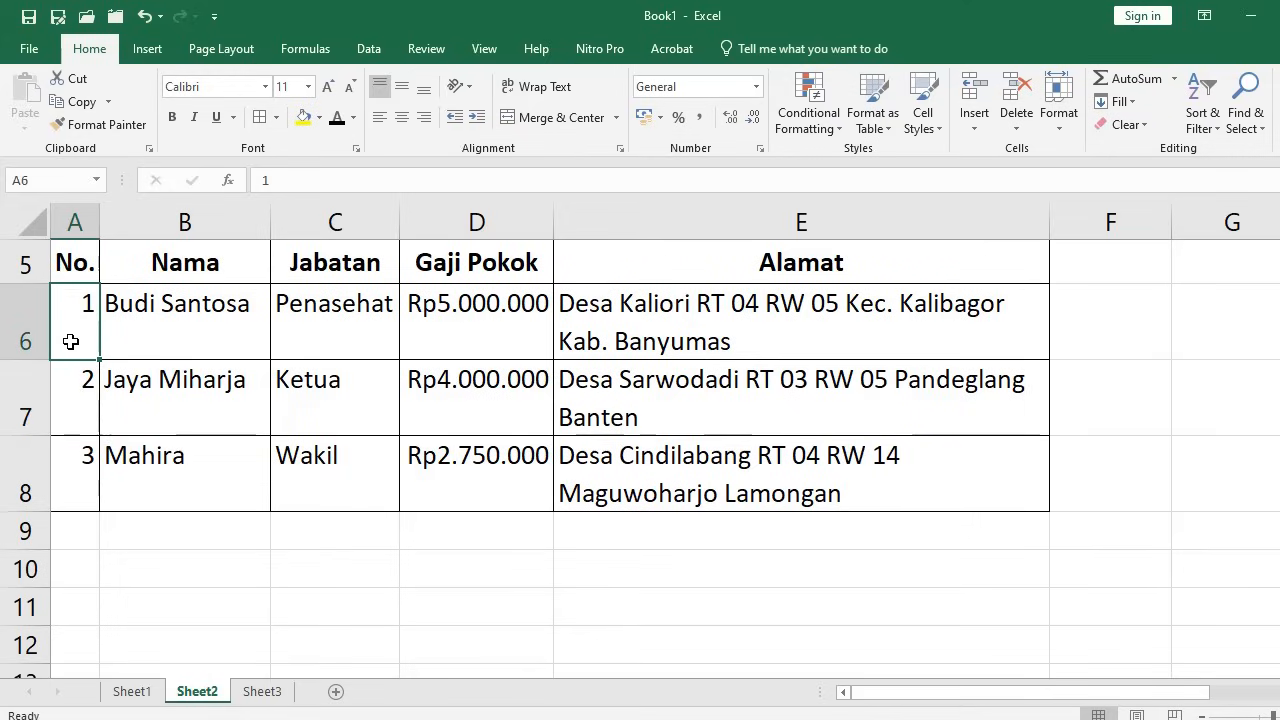
pyautogui.click(68, 454)
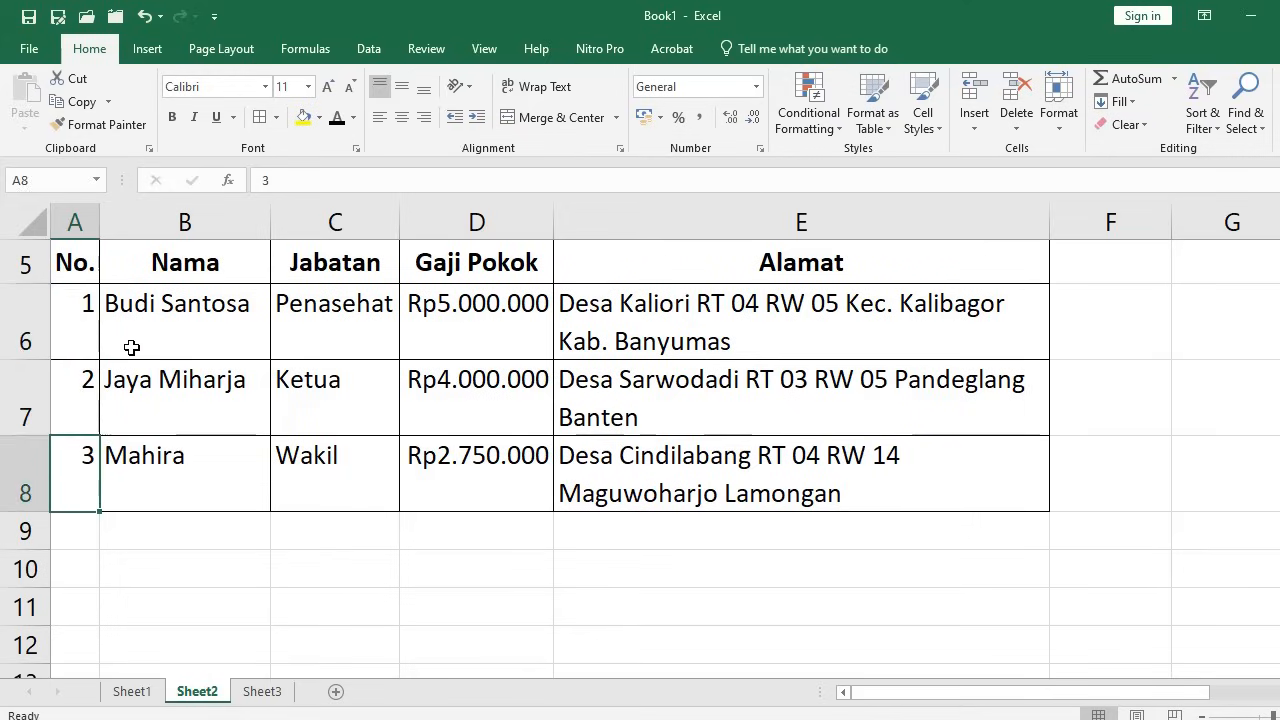
pyautogui.click(77, 309)
pyautogui.press('Down')
pyautogui.press('Down')
pyautogui.moveTo(84, 314); pyautogui.dragTo(80, 400)
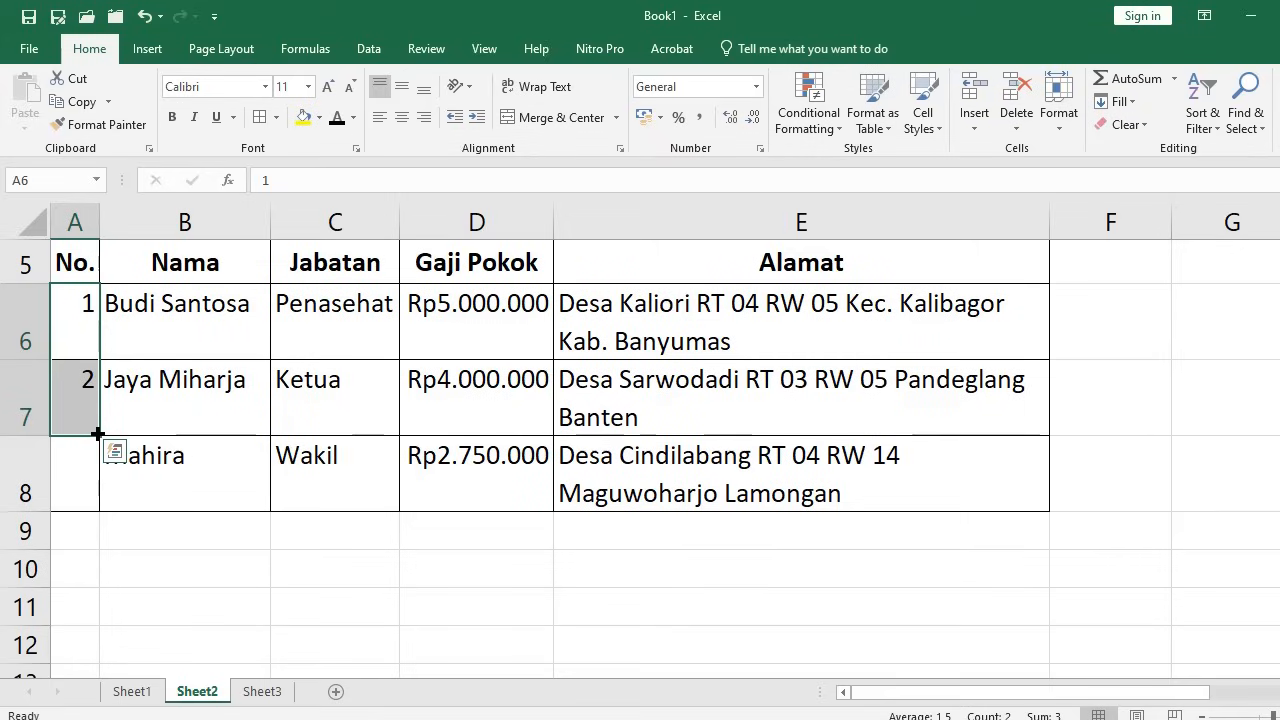
# Try filling the 1, 2 numbering down column A and widening column A
pyautogui.moveTo(97, 433); pyautogui.dragTo(89, 579)
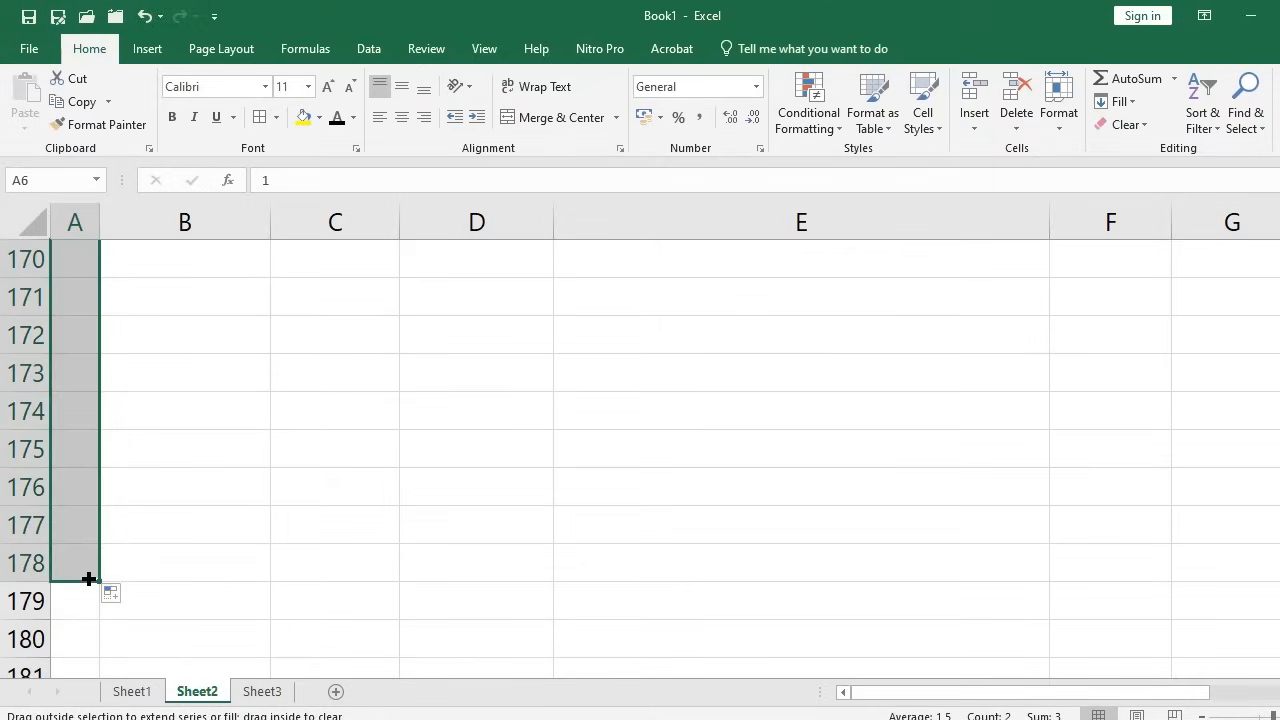
pyautogui.scroll(6, 137, 341)
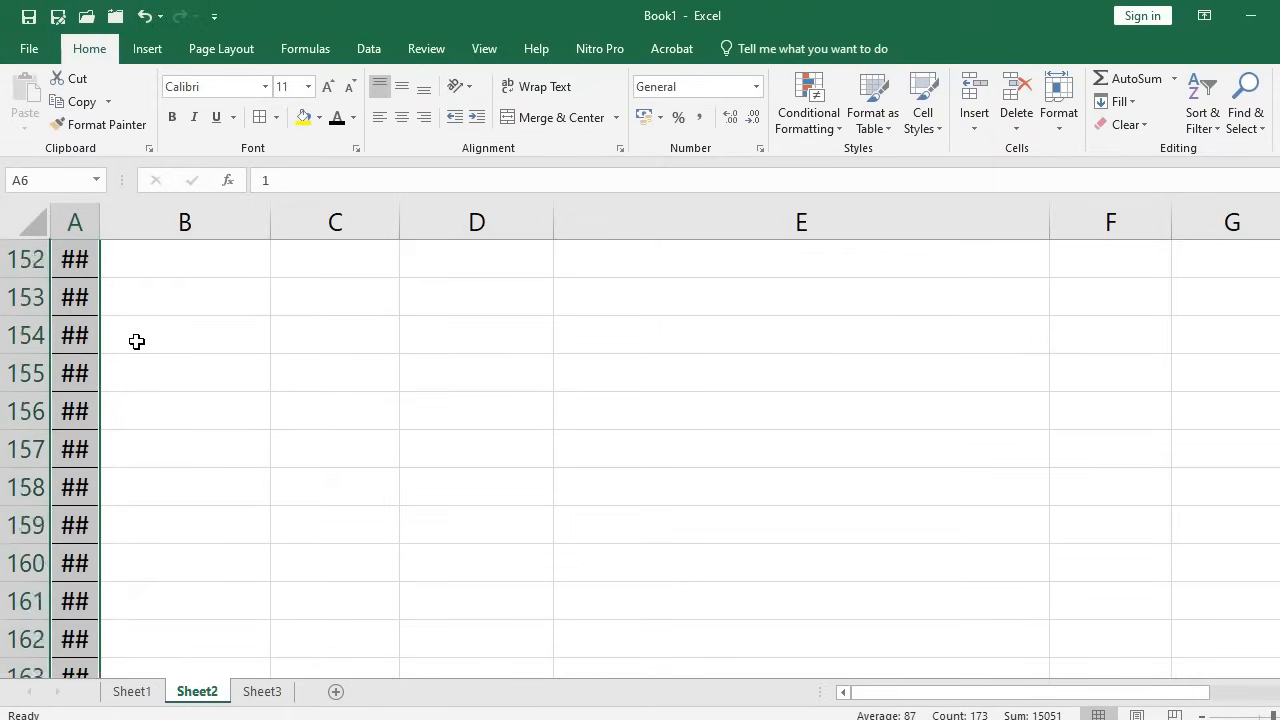
pyautogui.scroll(2, 137, 341)
pyautogui.moveTo(1279, 598); pyautogui.dragTo(1279, 240)
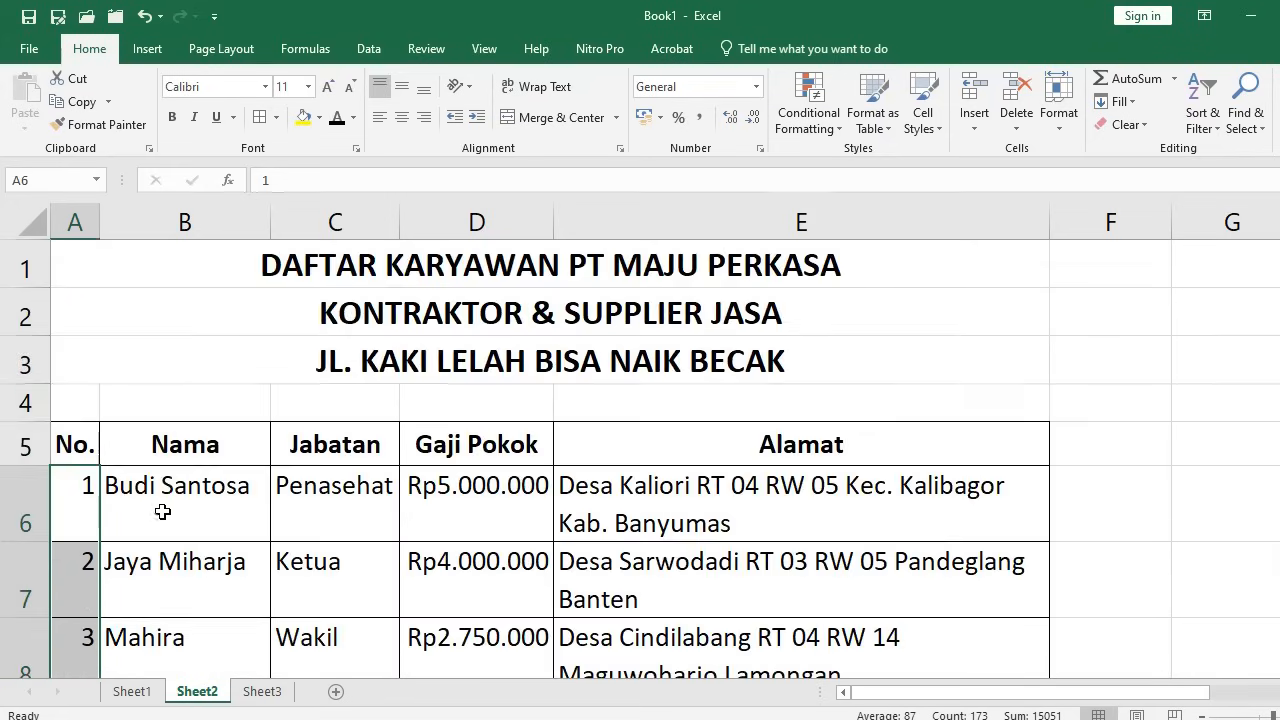
pyautogui.scroll(-3, 163, 504)
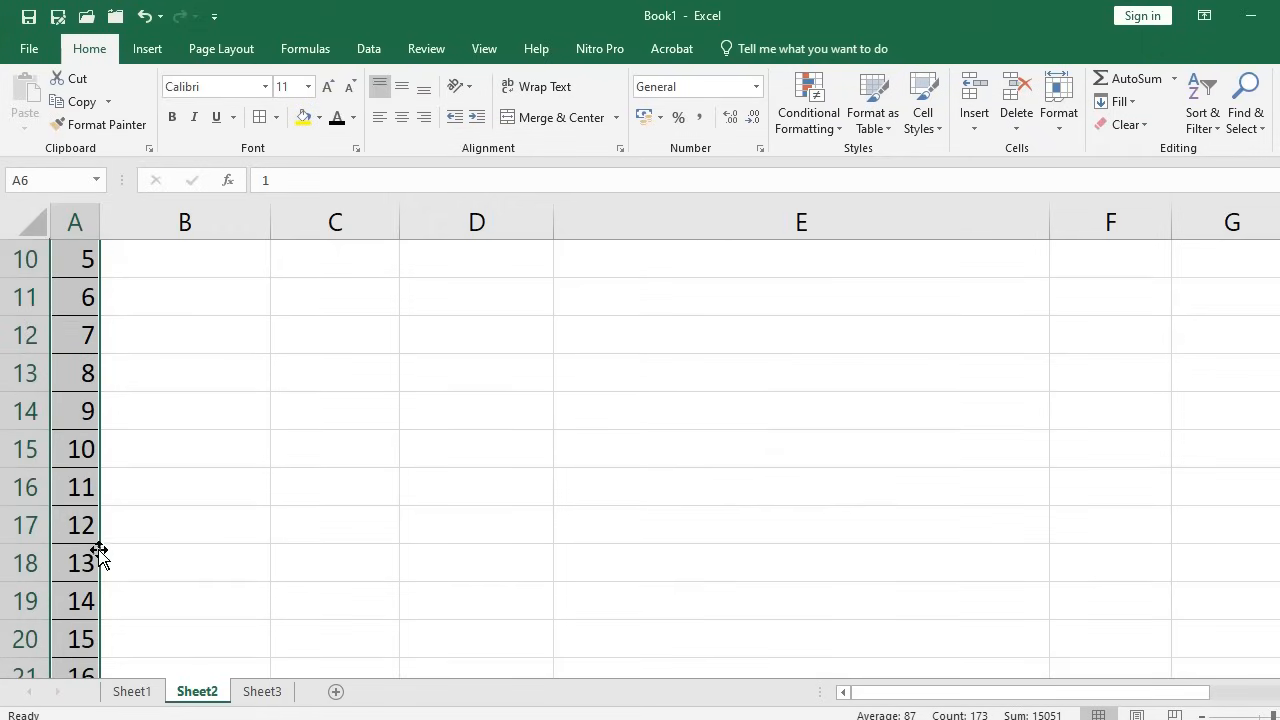
pyautogui.scroll(-2, 91, 562)
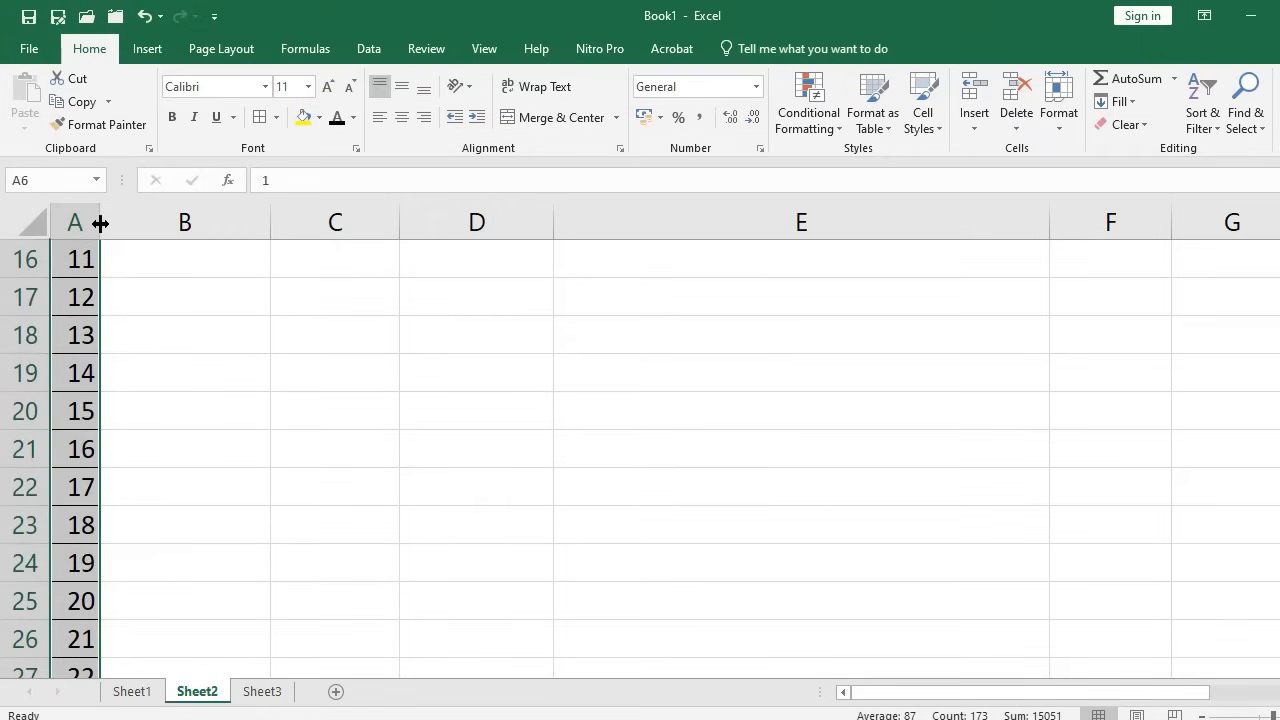
pyautogui.moveTo(100, 222); pyautogui.dragTo(114, 227)
pyautogui.scroll(-20, 134, 449)
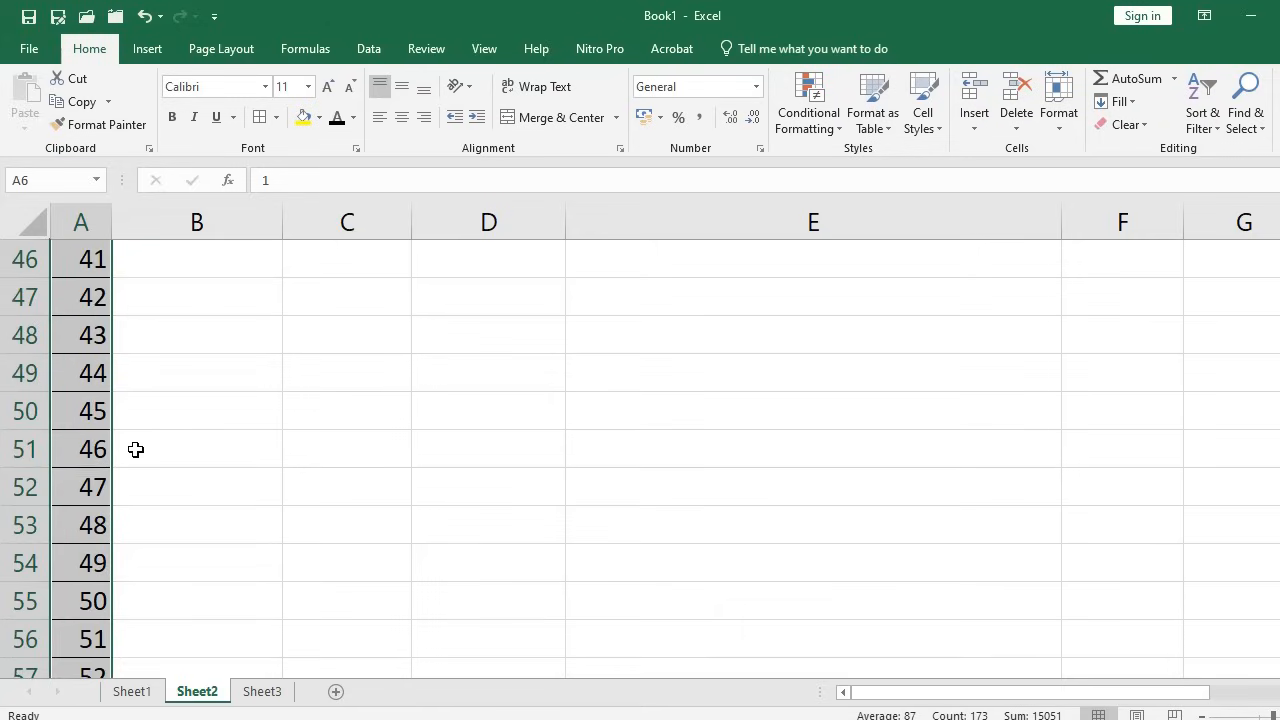
pyautogui.scroll(-4, 150, 515)
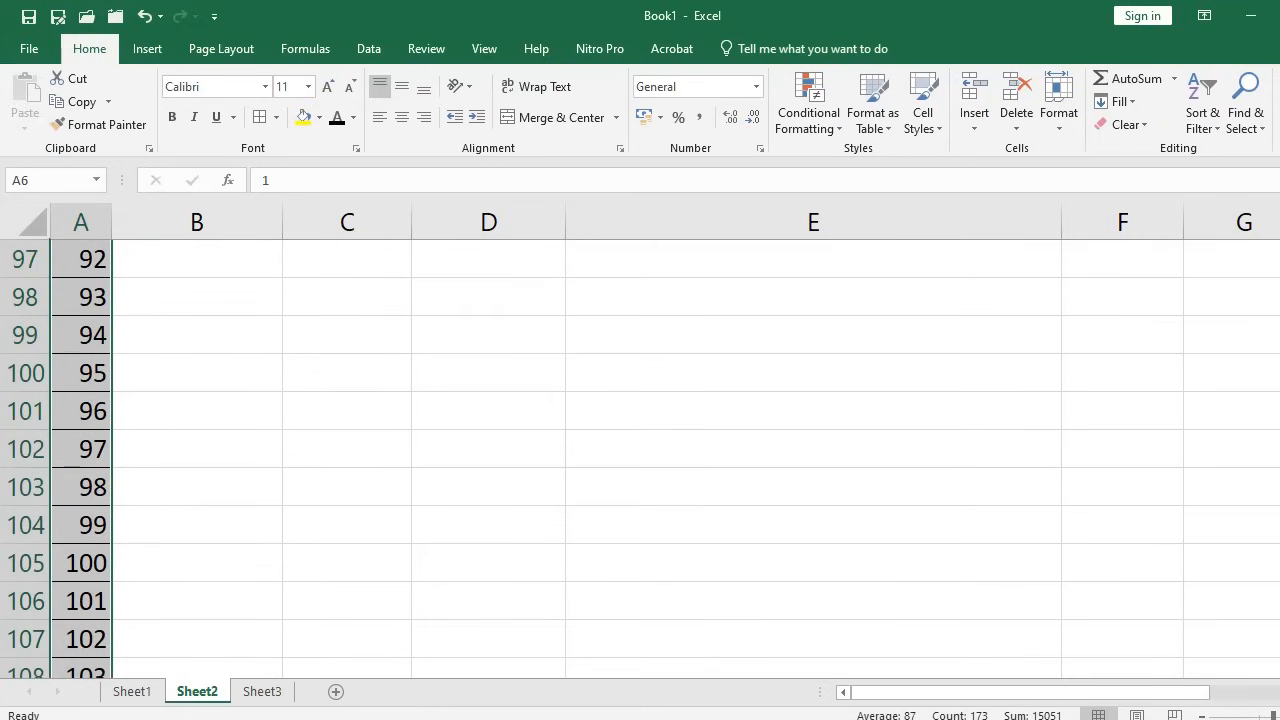
pyautogui.scroll(20, 150, 560)
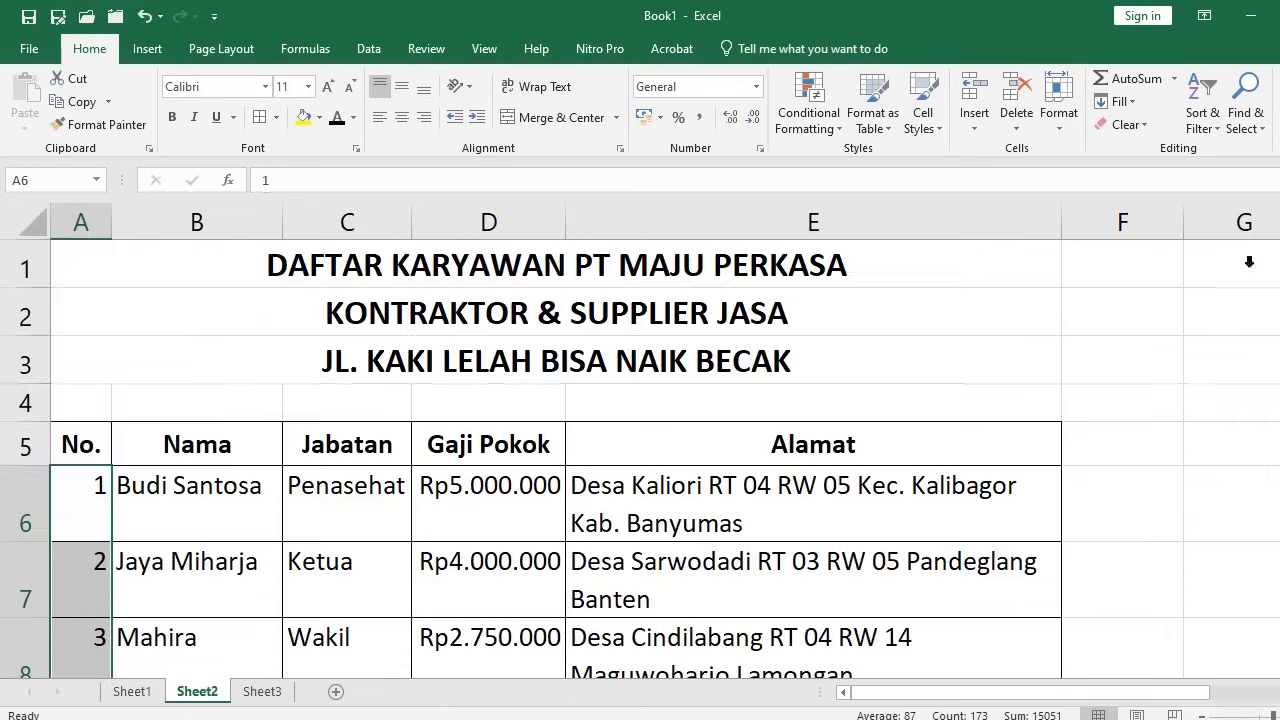
pyautogui.scroll(-2, 177, 574)
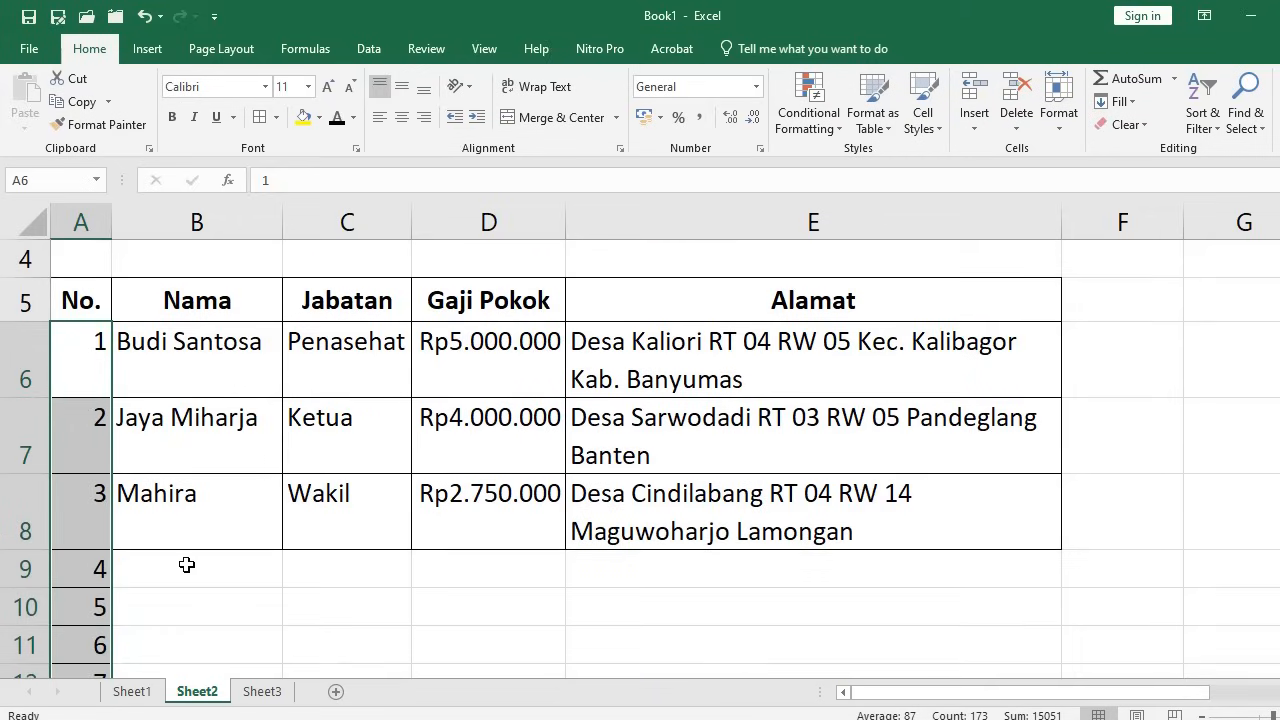
# Undo the column widening and the overlong fill, then reselect 1 and 2 in A6:A7
pyautogui.hotkey('ctrl', 'z')
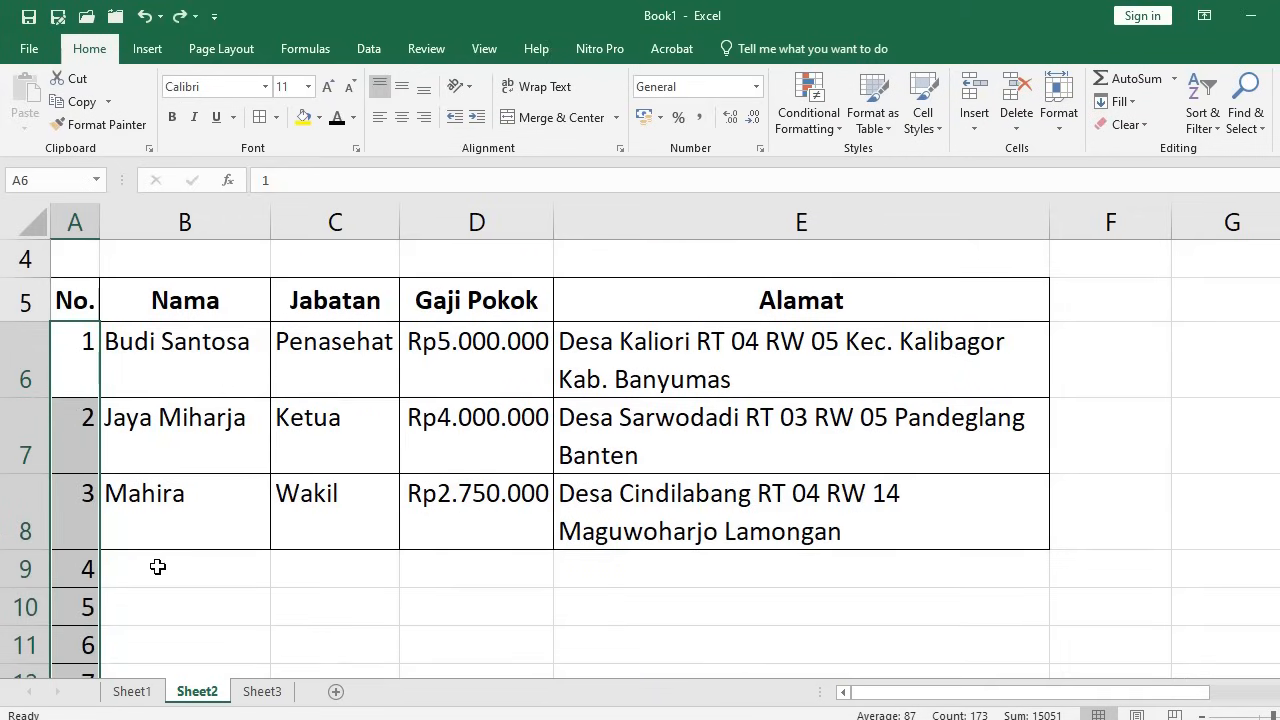
pyautogui.hotkey('ctrl', 'z')
pyautogui.click(140, 520)
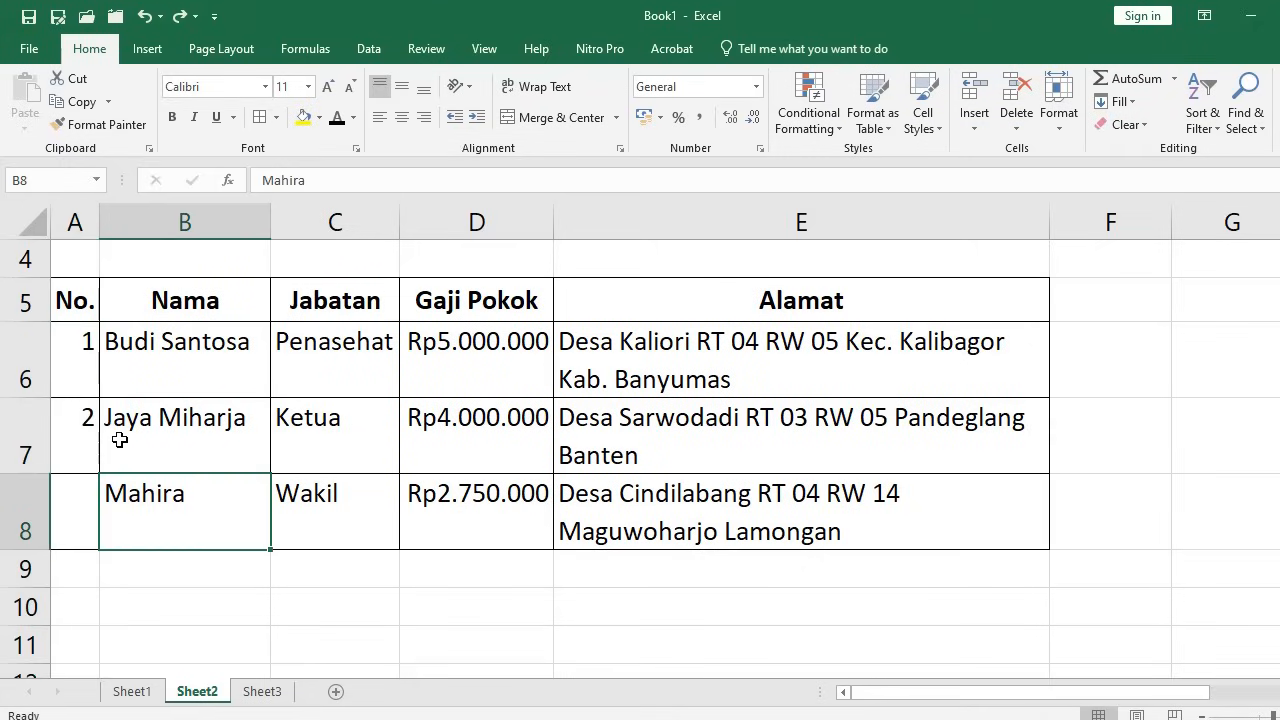
pyautogui.moveTo(74, 354); pyautogui.dragTo(55, 462)
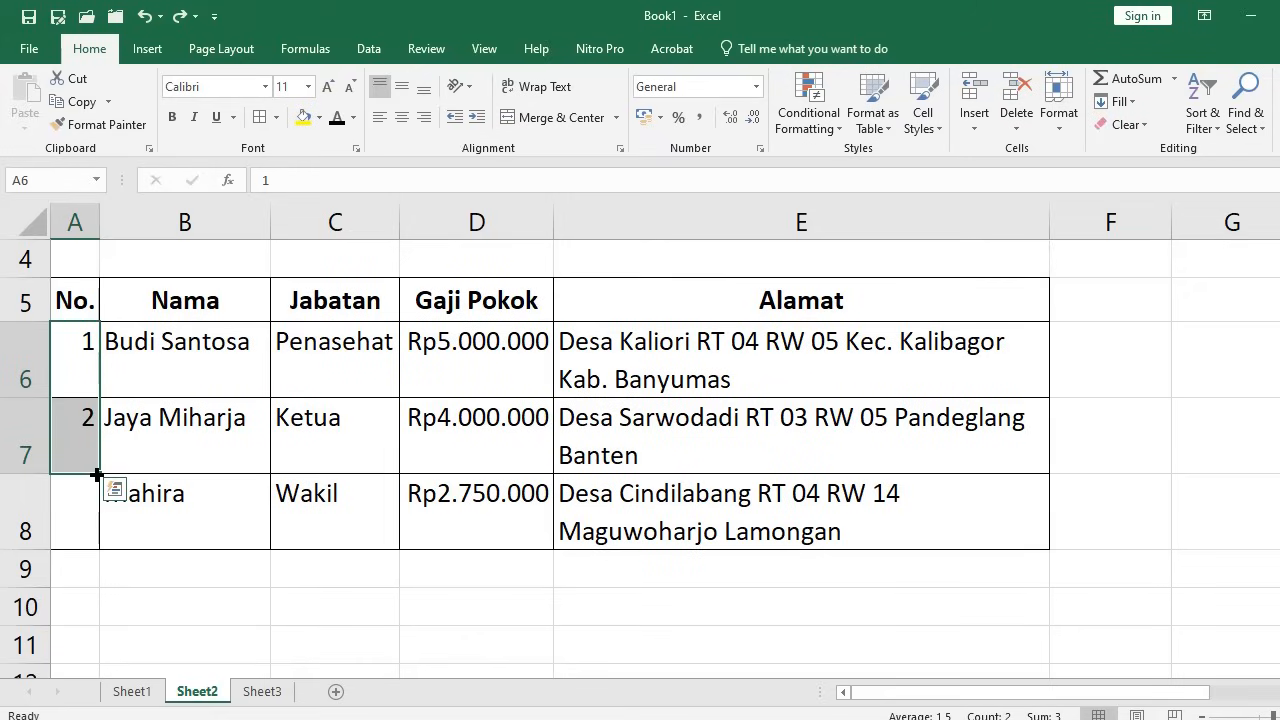
# Fill numbers down to row 11, then clear A7:A11 so only 1 remains in A6
pyautogui.moveTo(97, 474); pyautogui.dragTo(100, 652)
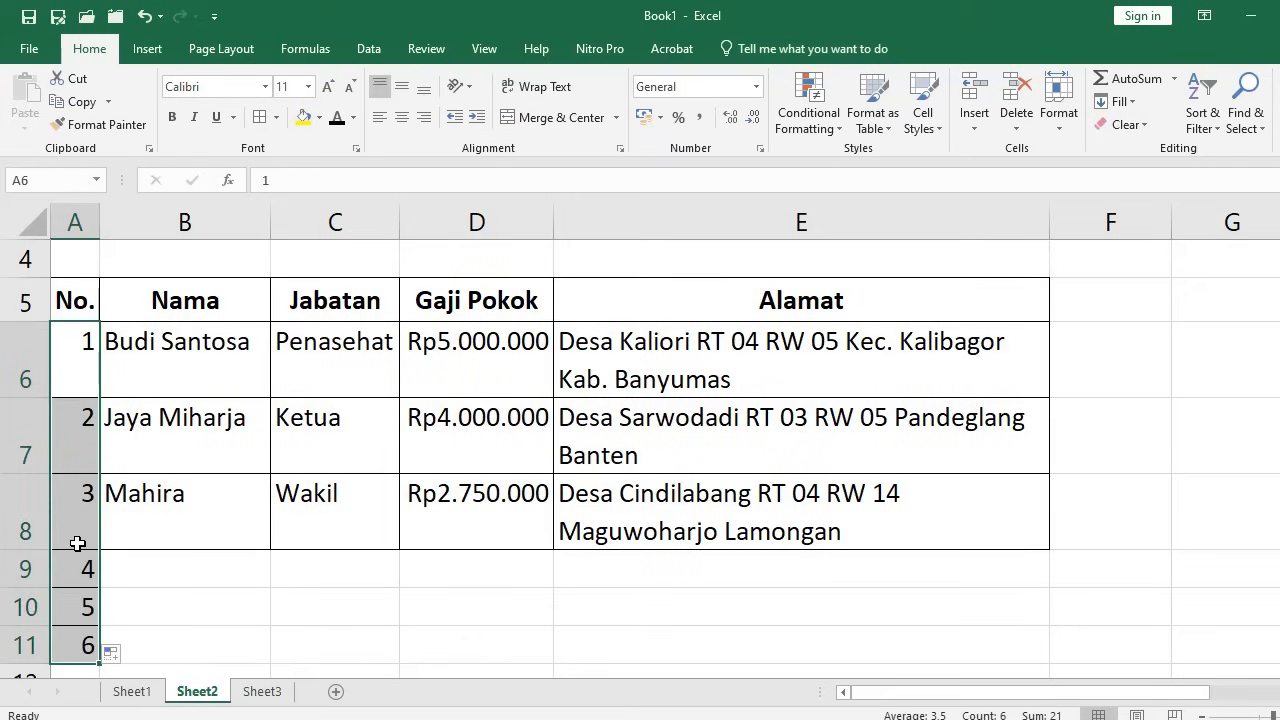
pyautogui.moveTo(78, 440); pyautogui.dragTo(53, 646)
pyautogui.press('Delete')
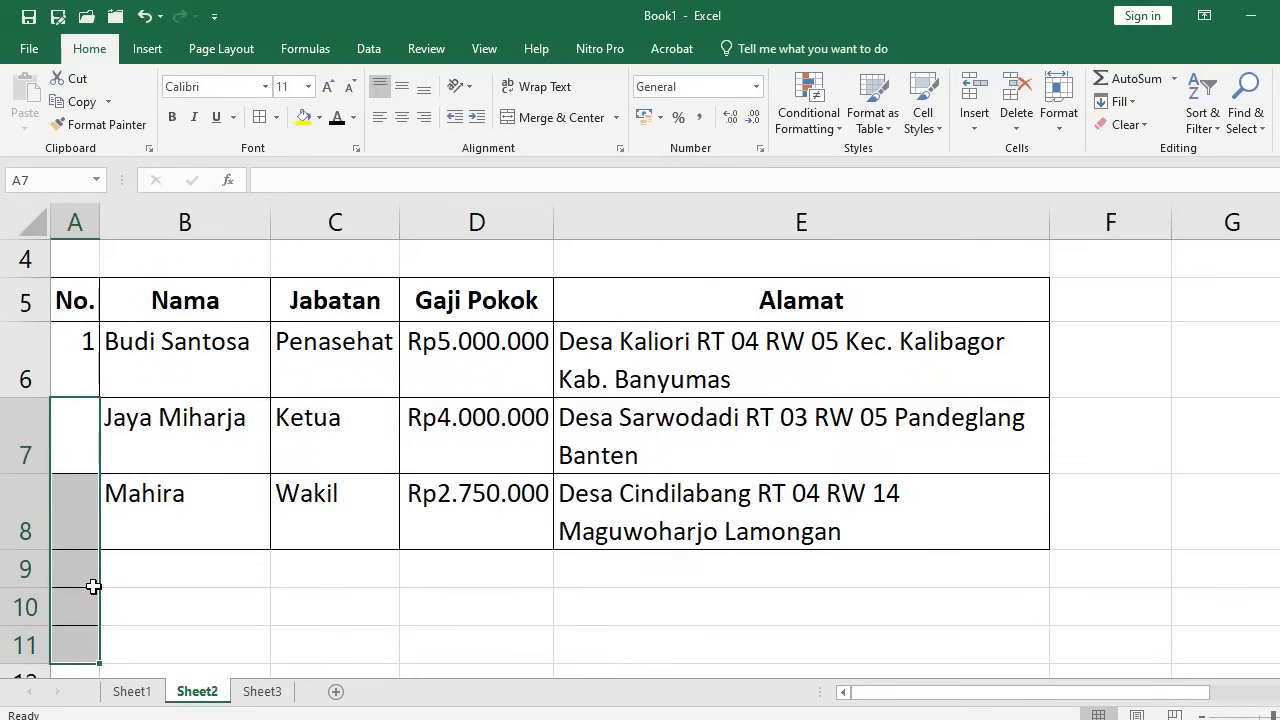
pyautogui.press('Up')
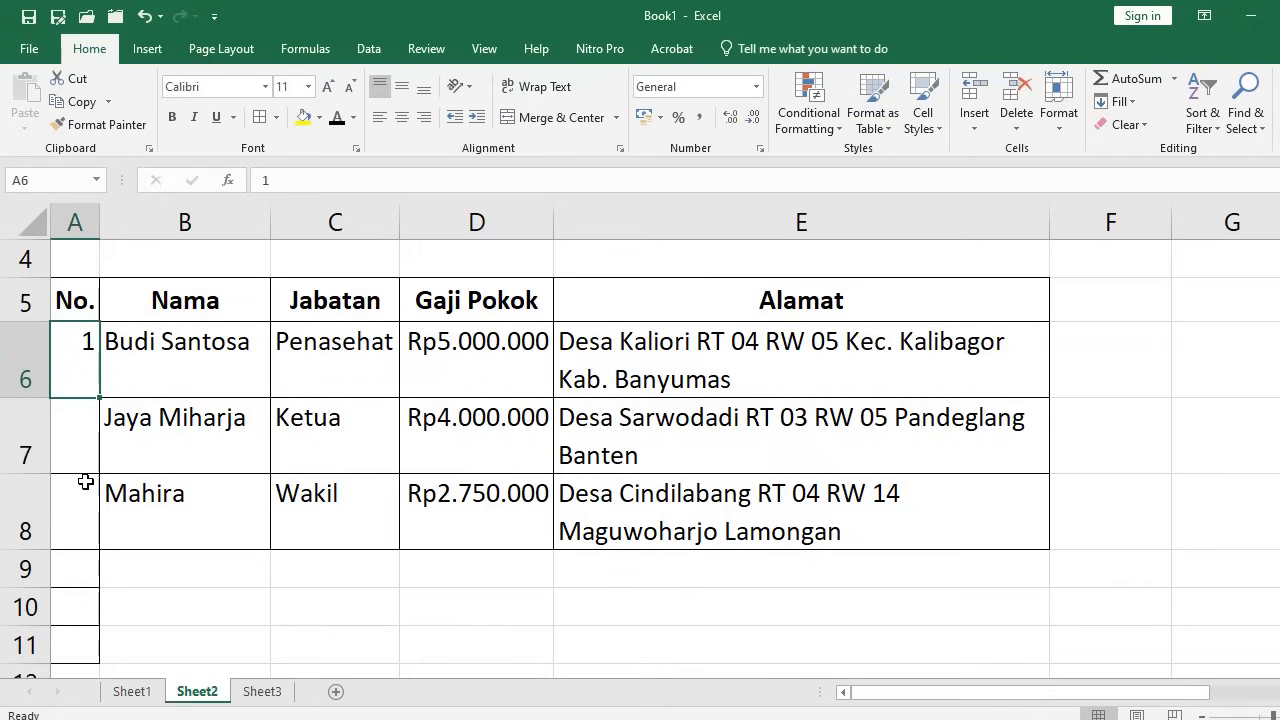
# Enter the formula =A6+1 in A7 so it shows 2
pyautogui.click(81, 441)
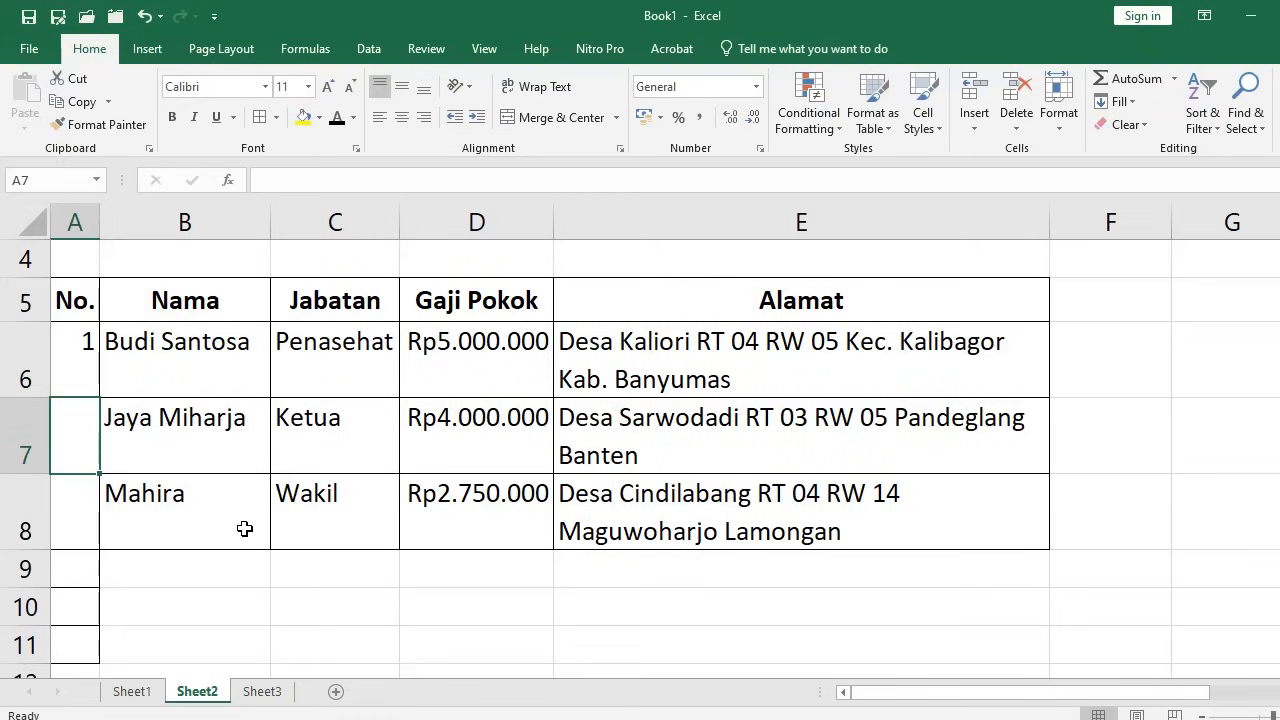
pyautogui.write('=')
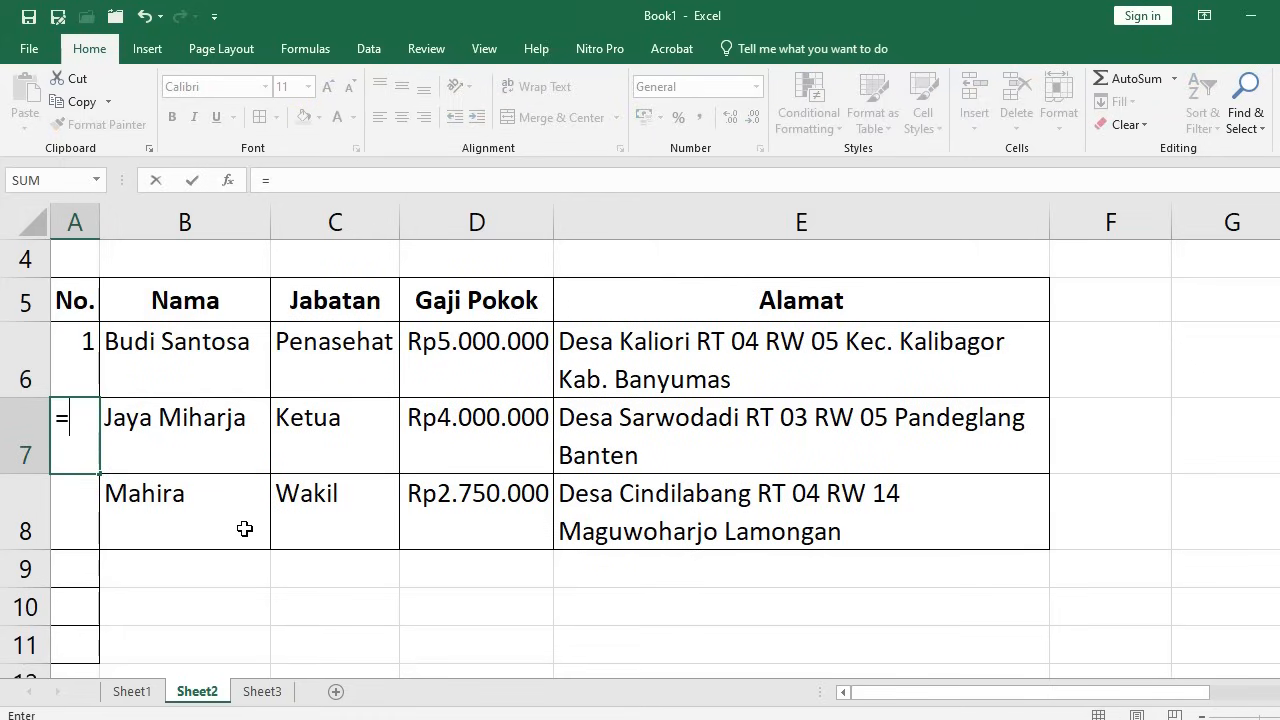
pyautogui.press('Up')
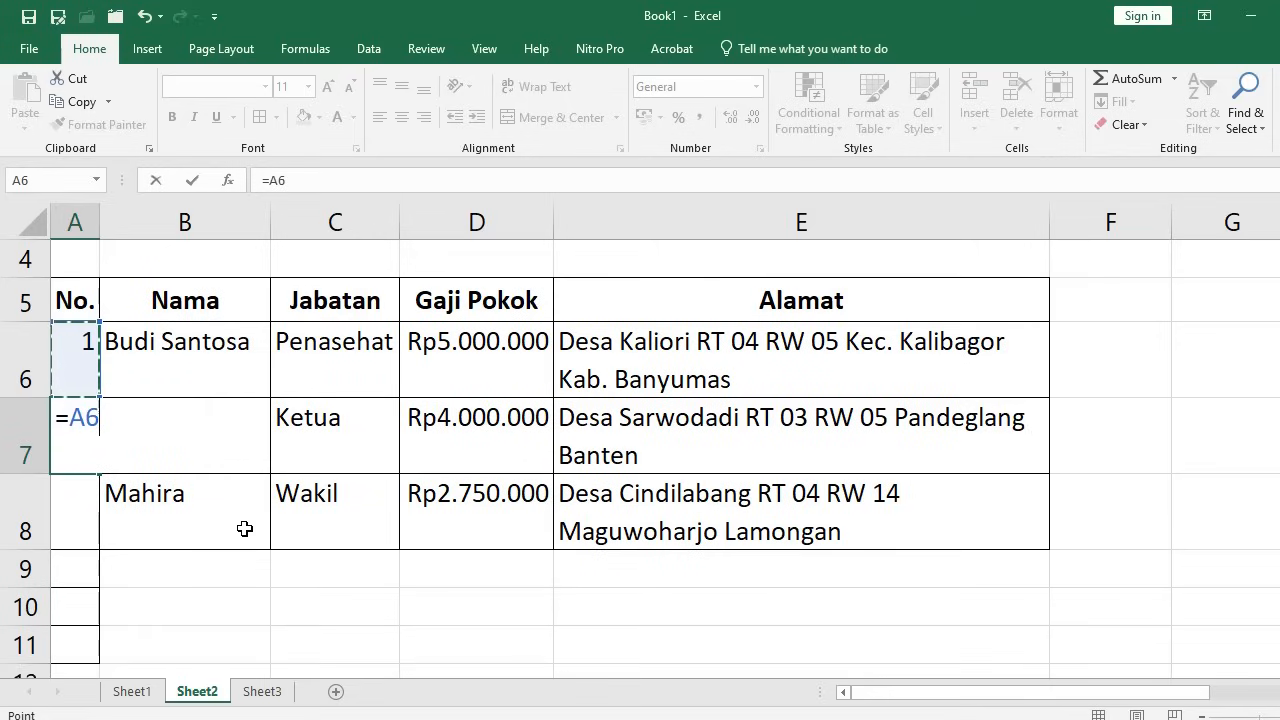
pyautogui.write('+1')
pyautogui.press('Return')
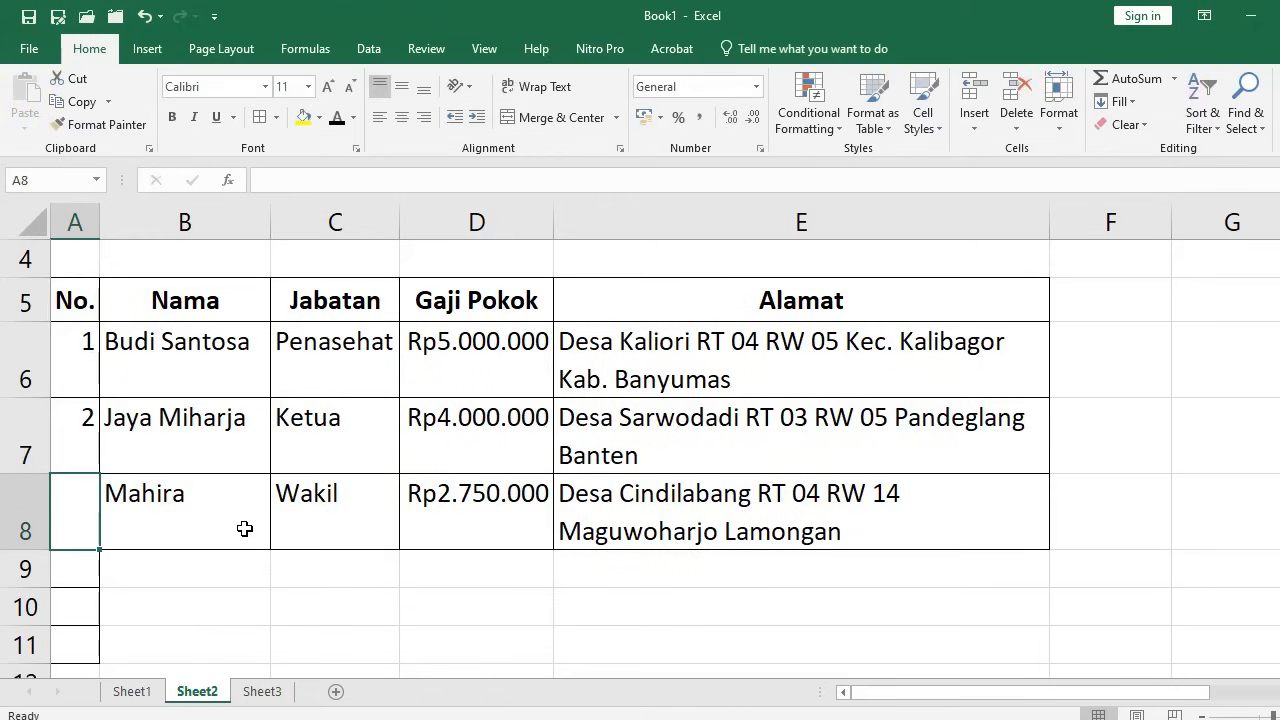
# Copy the =A6+1 formula into A8 and then down through A9:A27
pyautogui.press('Up')
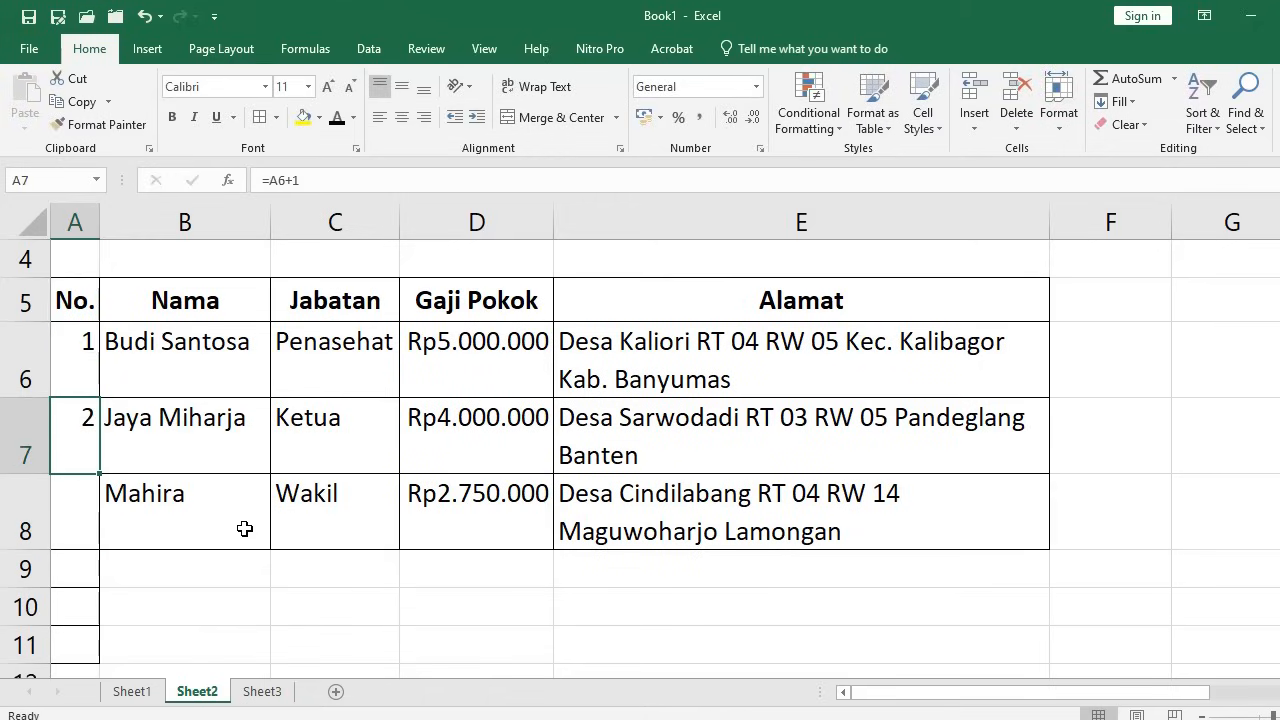
pyautogui.hotkey('ctrl', 'c')
pyautogui.press('Down')
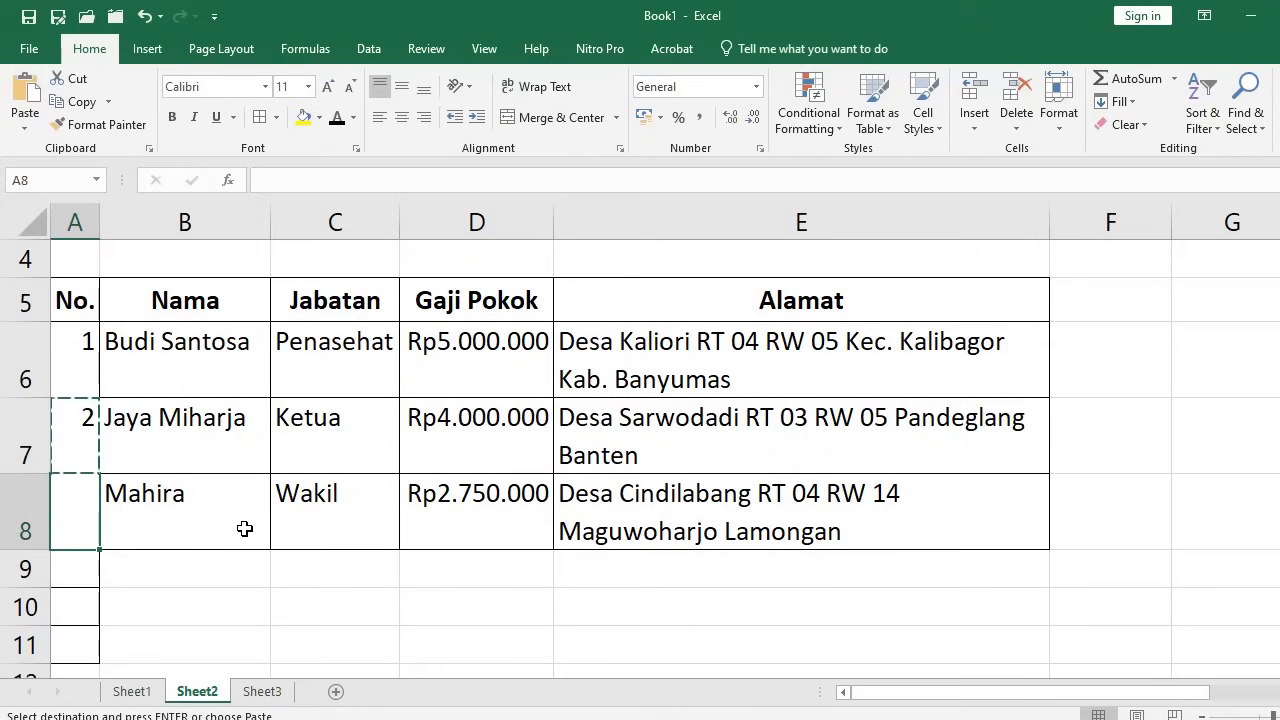
pyautogui.press('Return')
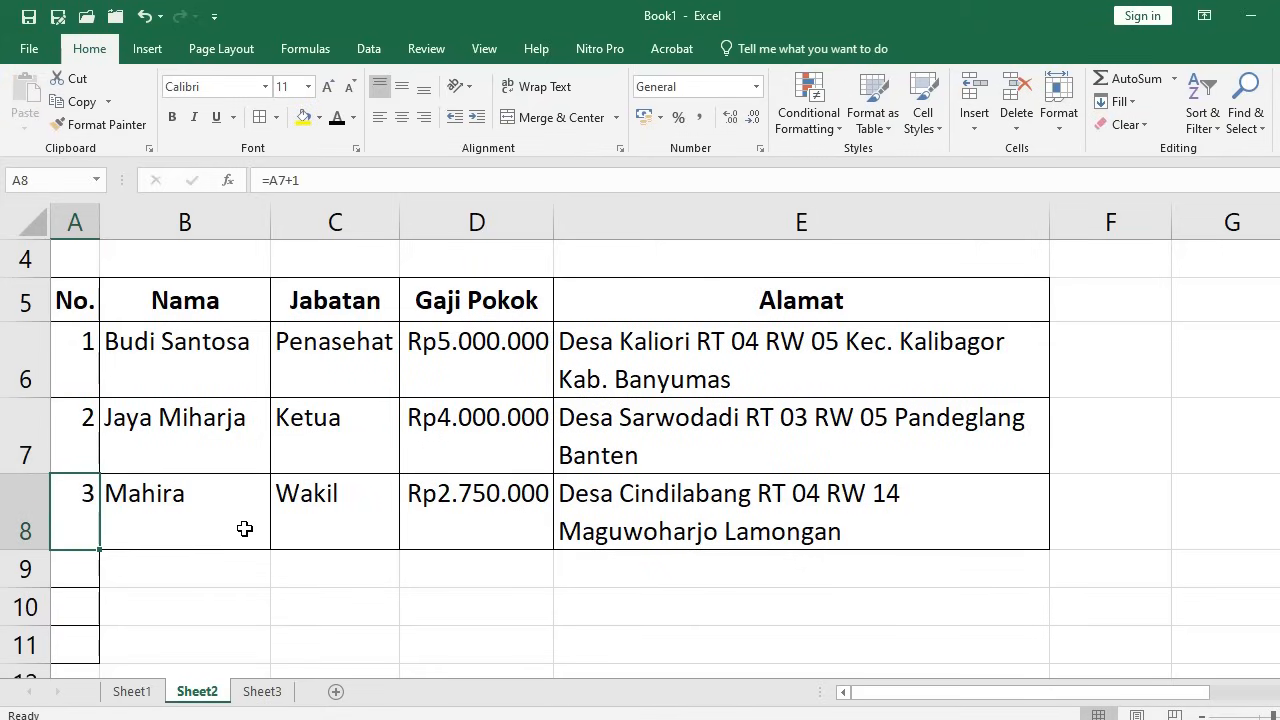
pyautogui.hotkey('ctrl', 'c')
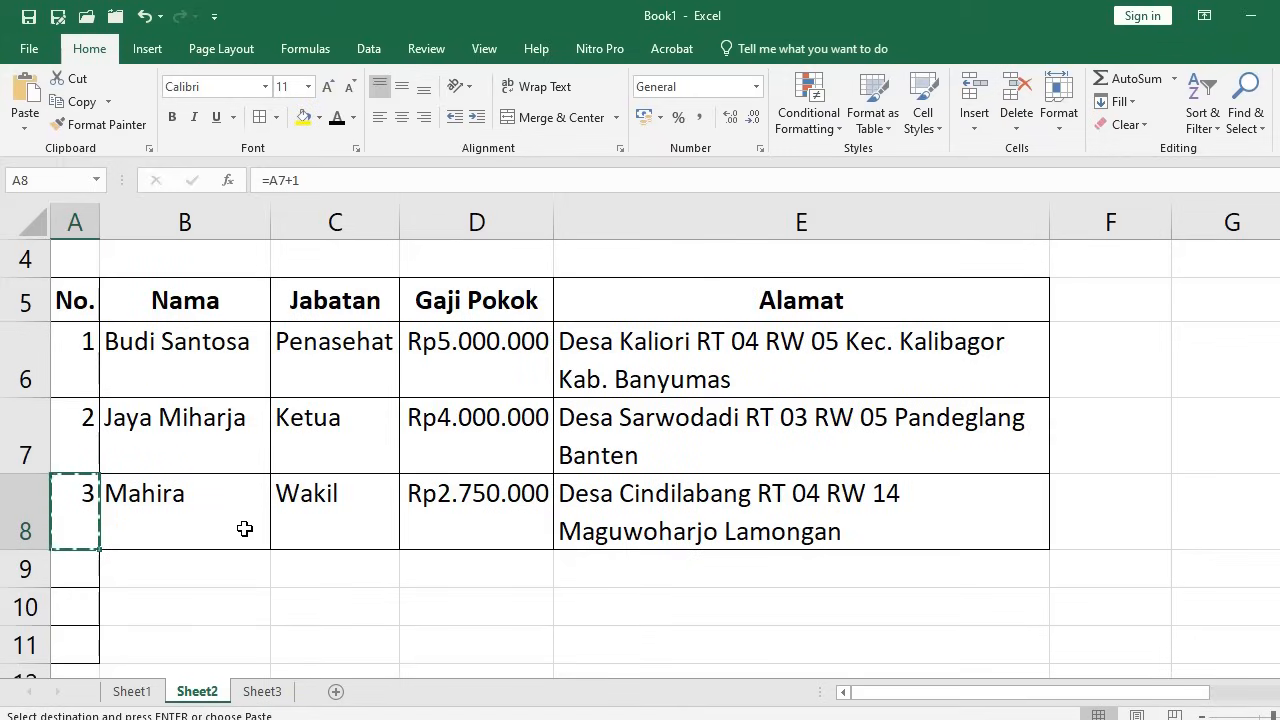
pyautogui.hotkey('shift', 'Down')
pyautogui.hotkey('shift', 'Down')
pyautogui.hotkey('shift', 'Down')
pyautogui.hotkey('shift', 'Down')
pyautogui.hotkey('shift', 'Down')
pyautogui.hotkey('shift', 'Down')
pyautogui.hotkey('shift', 'Down')
pyautogui.hotkey('shift', 'Down')
pyautogui.hotkey('shift', 'Down')
pyautogui.hotkey('shift', 'Down')
pyautogui.hotkey('shift', 'Down')
pyautogui.hotkey('shift', 'Down')
pyautogui.hotkey('shift', 'Down')
pyautogui.hotkey('shift', 'Down')
pyautogui.hotkey('shift', 'Down')
pyautogui.hotkey('shift', 'Down')
pyautogui.hotkey('shift', 'Down')
pyautogui.hotkey('shift', 'Down')
pyautogui.hotkey('shift', 'Down')
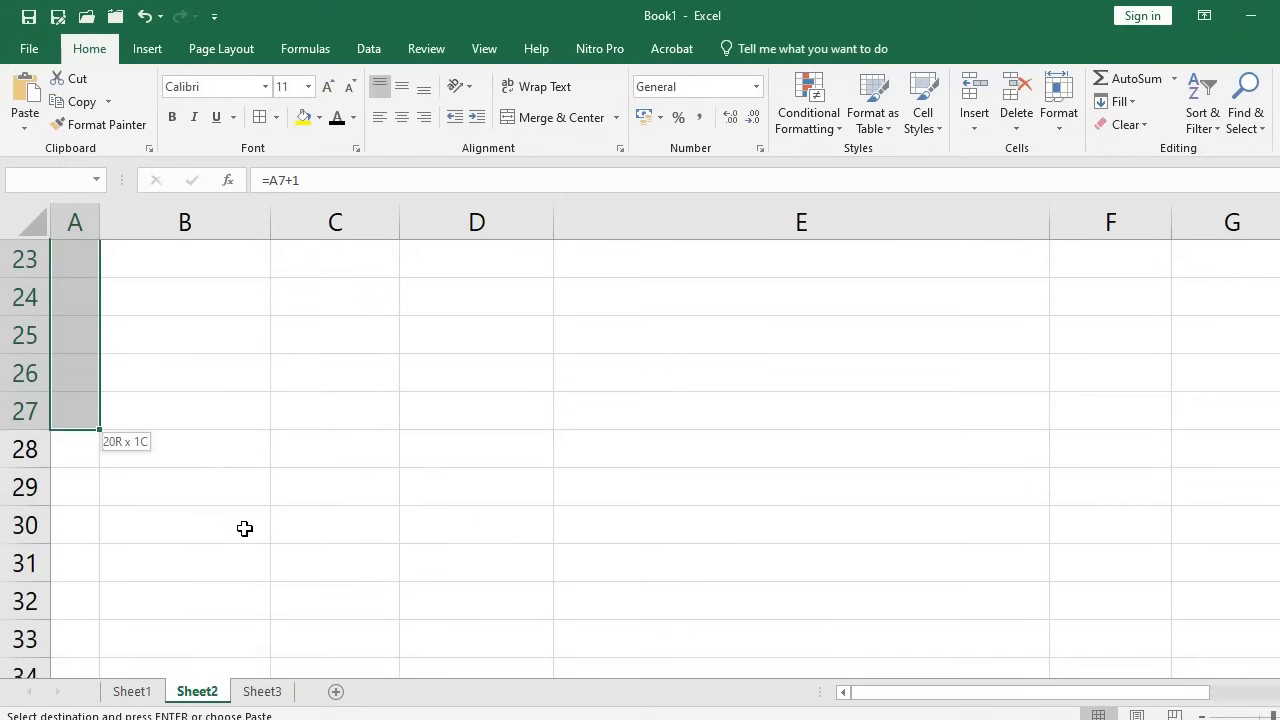
pyautogui.press('Return')
# Check the copied numbering formulas in A8 to A10, ending at A6
pyautogui.press('Down')
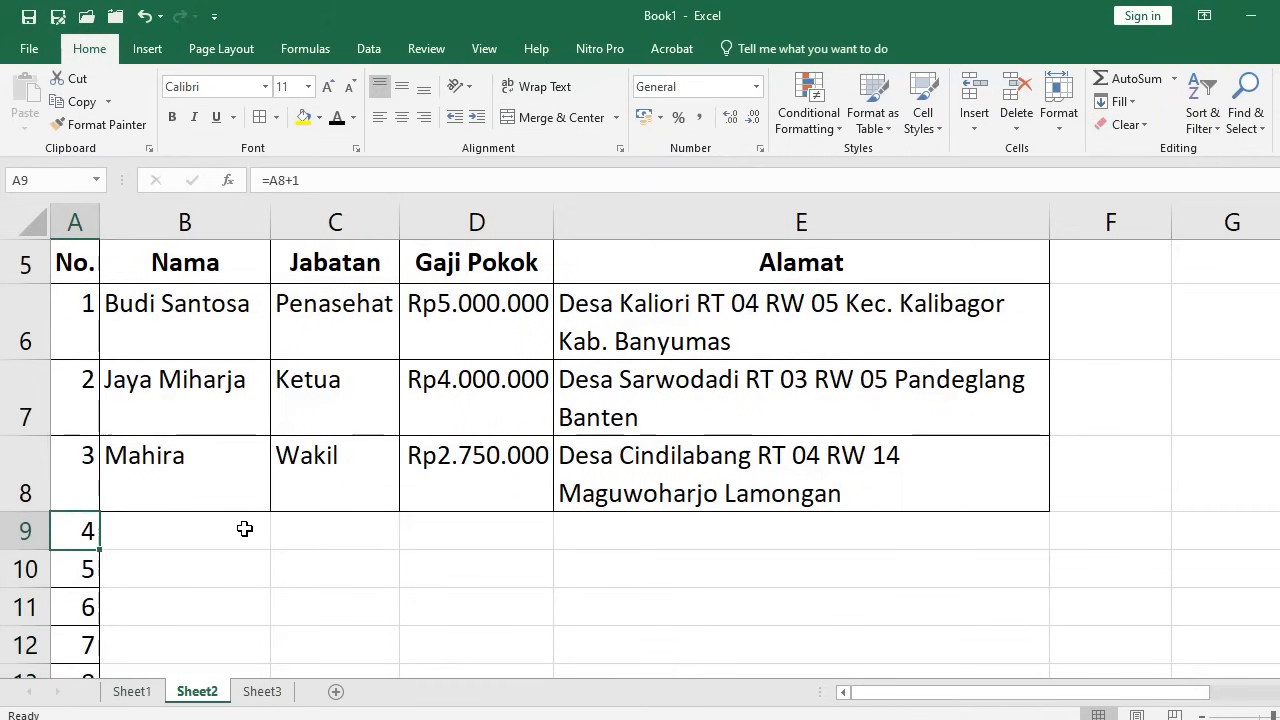
pyautogui.press('Down')
pyautogui.press('Down')
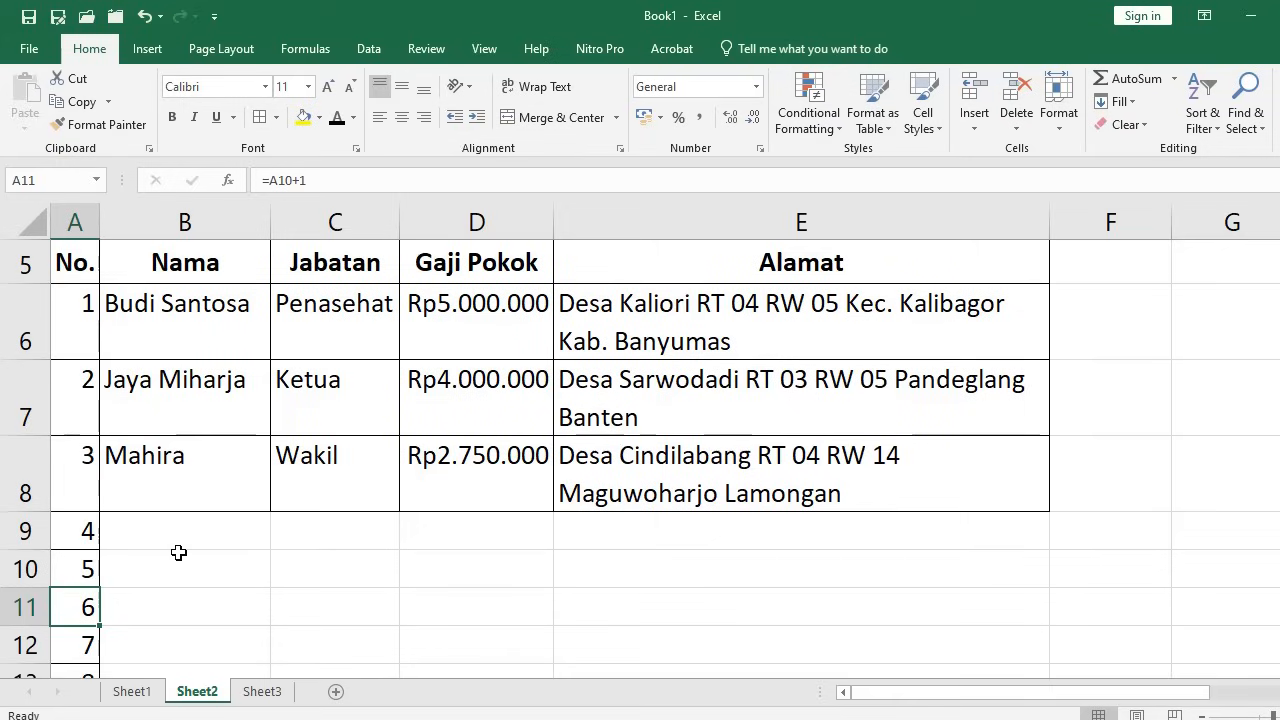
pyautogui.click(91, 533)
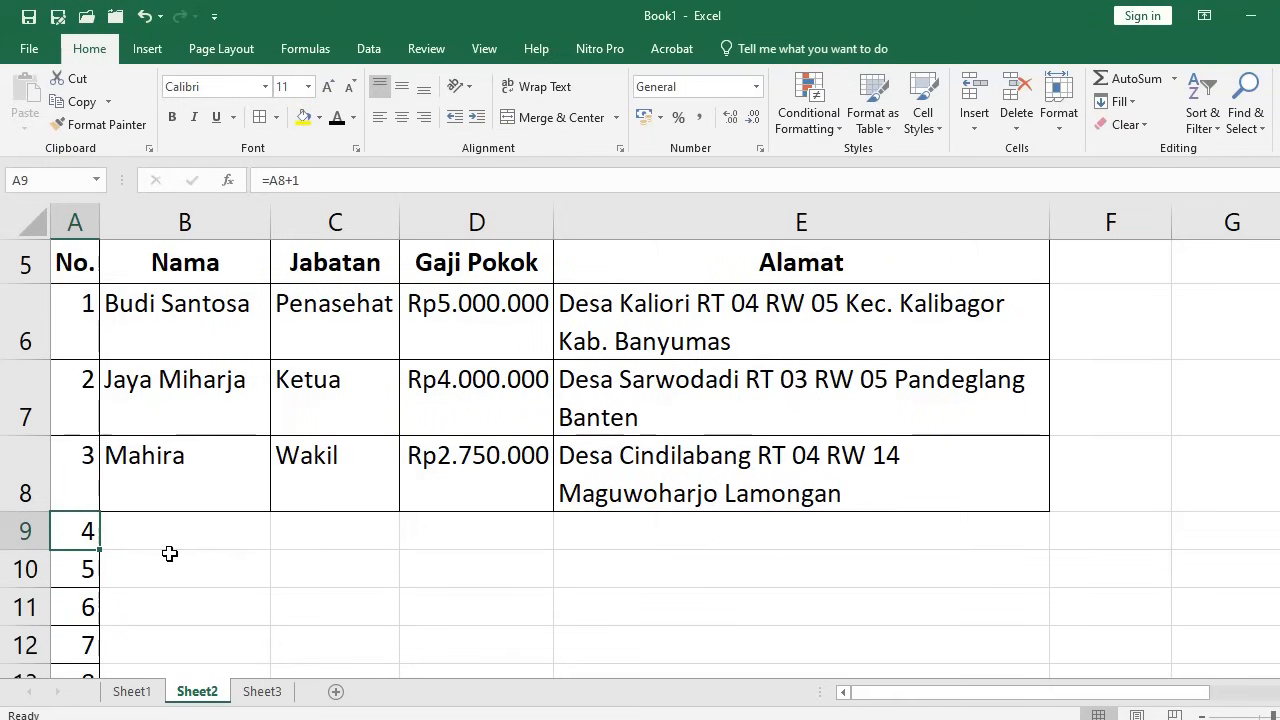
pyautogui.click(80, 462)
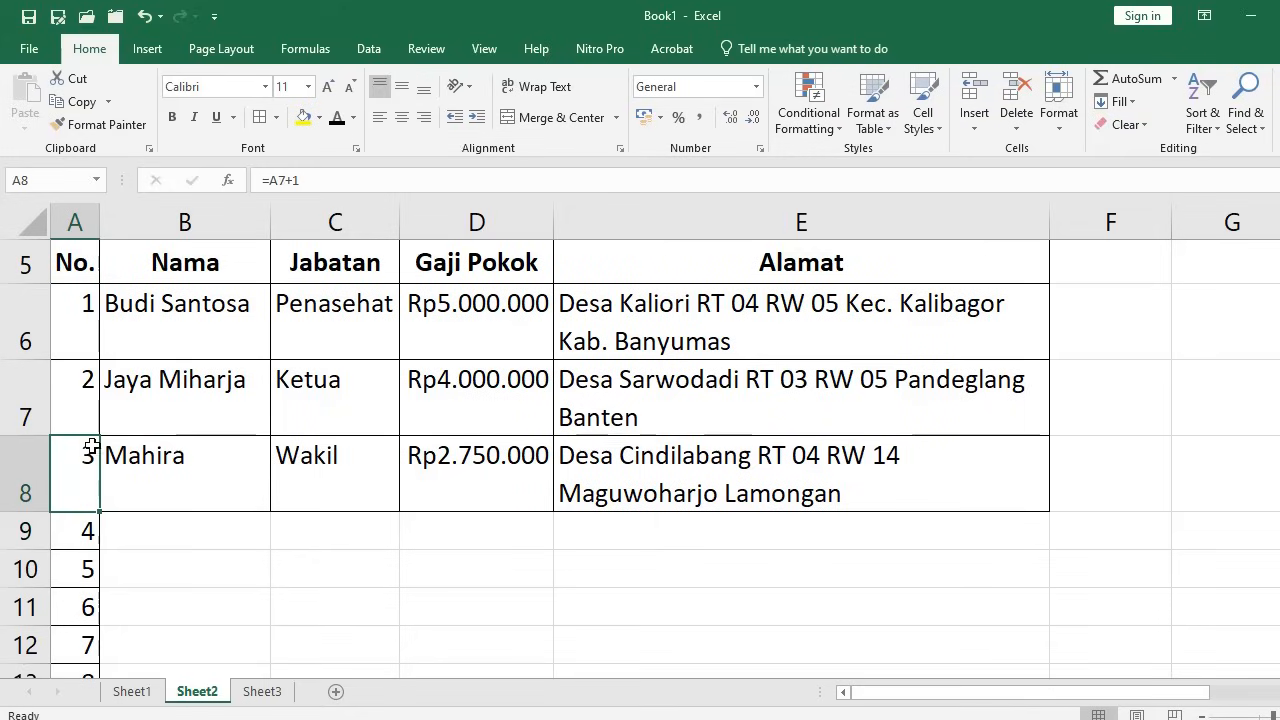
pyautogui.click(77, 322)
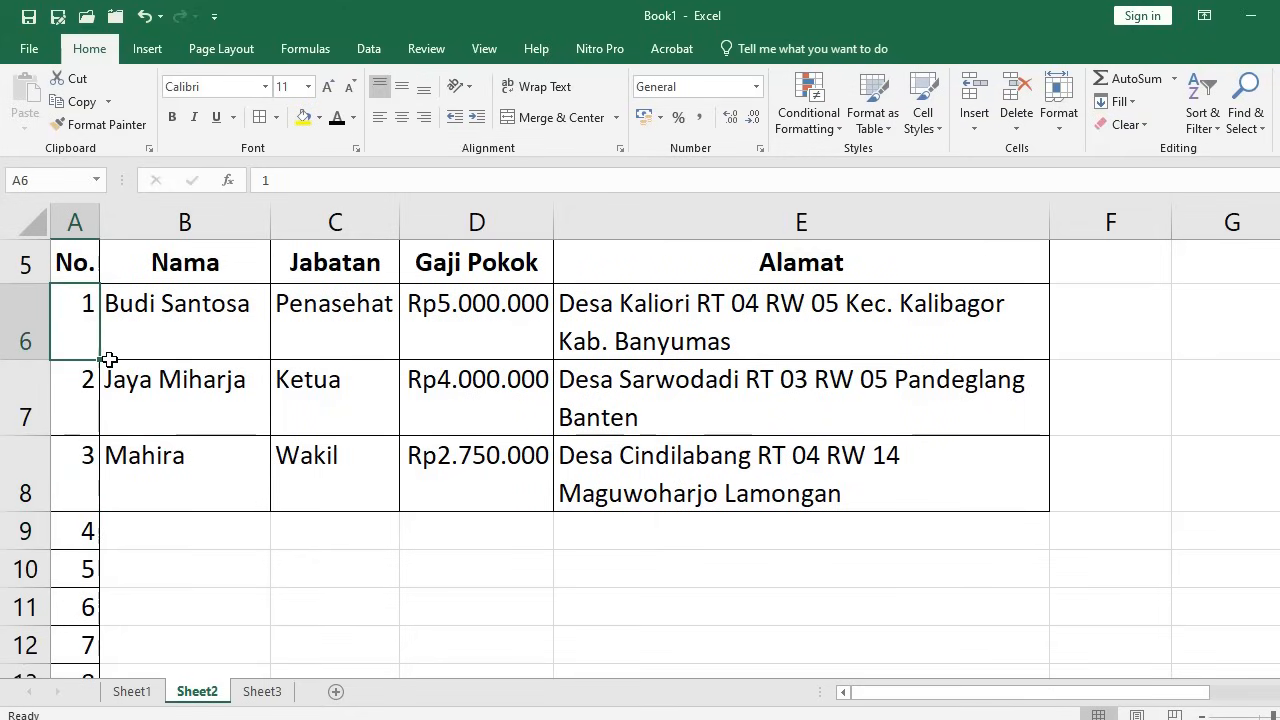
# Clear every number in the No. column below the first one
pyautogui.moveTo(79, 322); pyautogui.dragTo(85, 425)
pyautogui.click(63, 331)
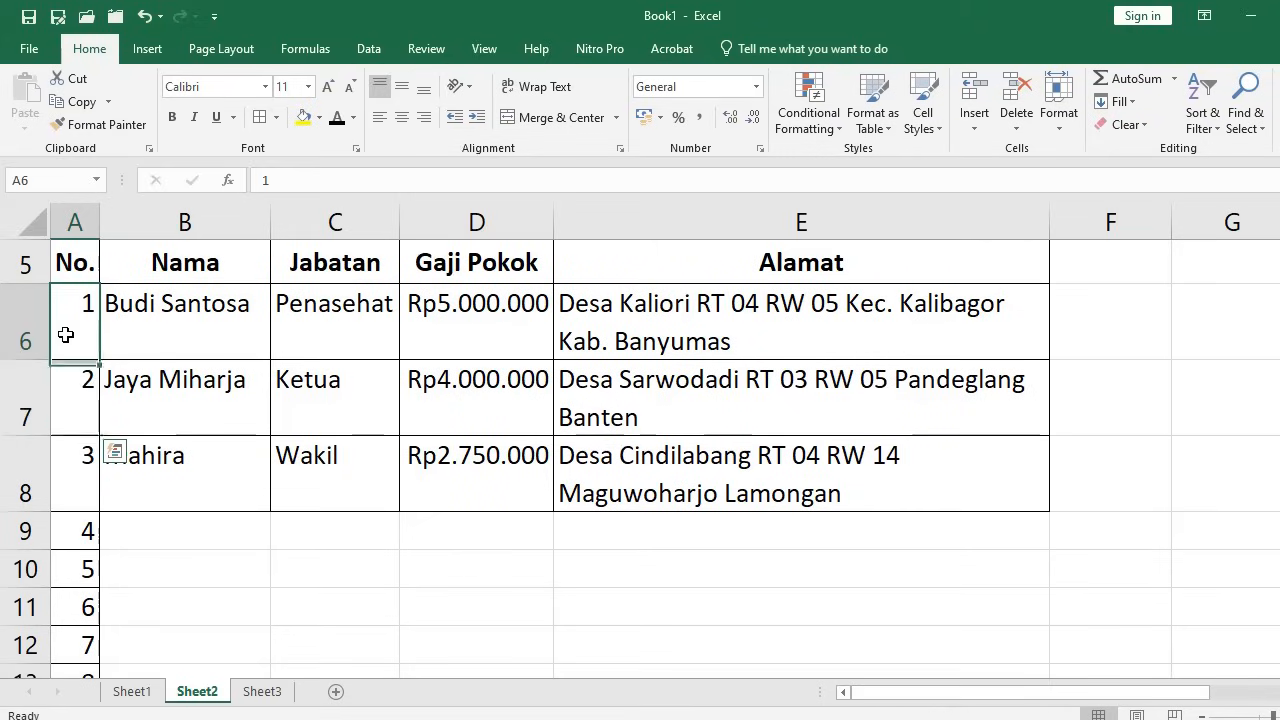
pyautogui.click(63, 386)
pyautogui.press('End')
pyautogui.hotkey('shift', 'Down')
pyautogui.press('Delete')
pyautogui.scroll(2, 102, 403)
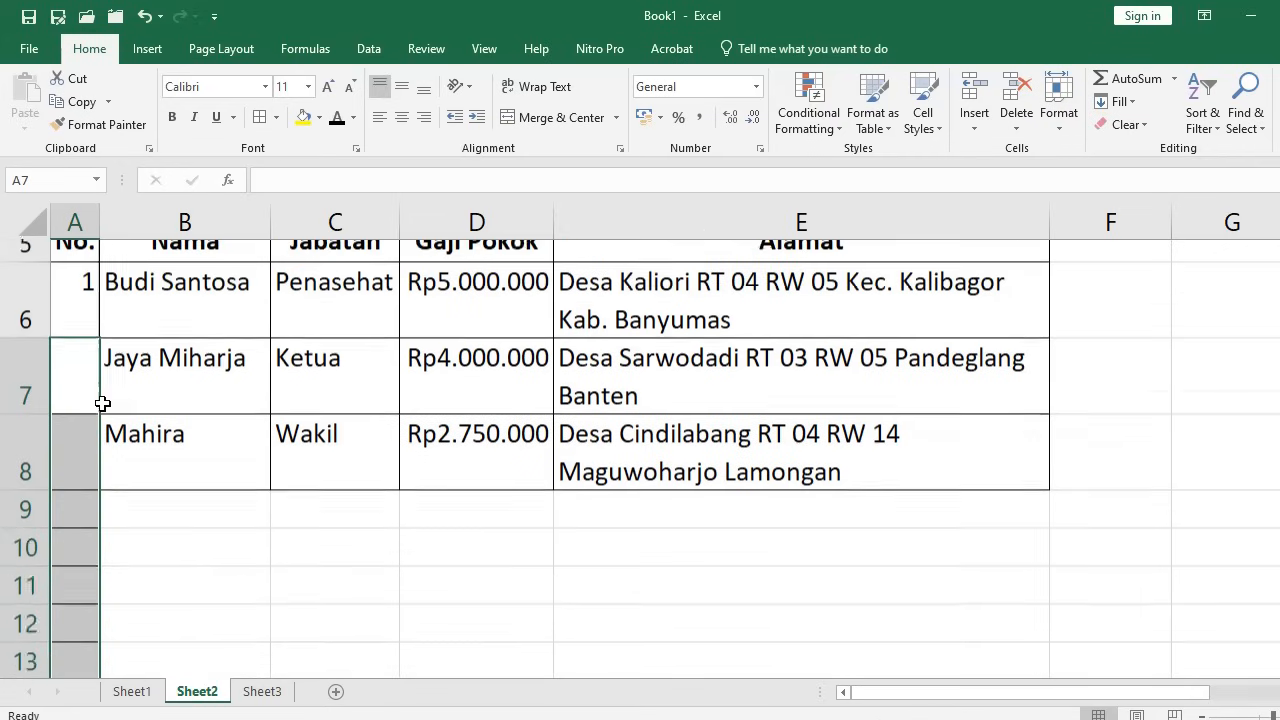
# Re-enter the plus-one formula in the second No. cell and paste it down the column
pyautogui.click(102, 403)
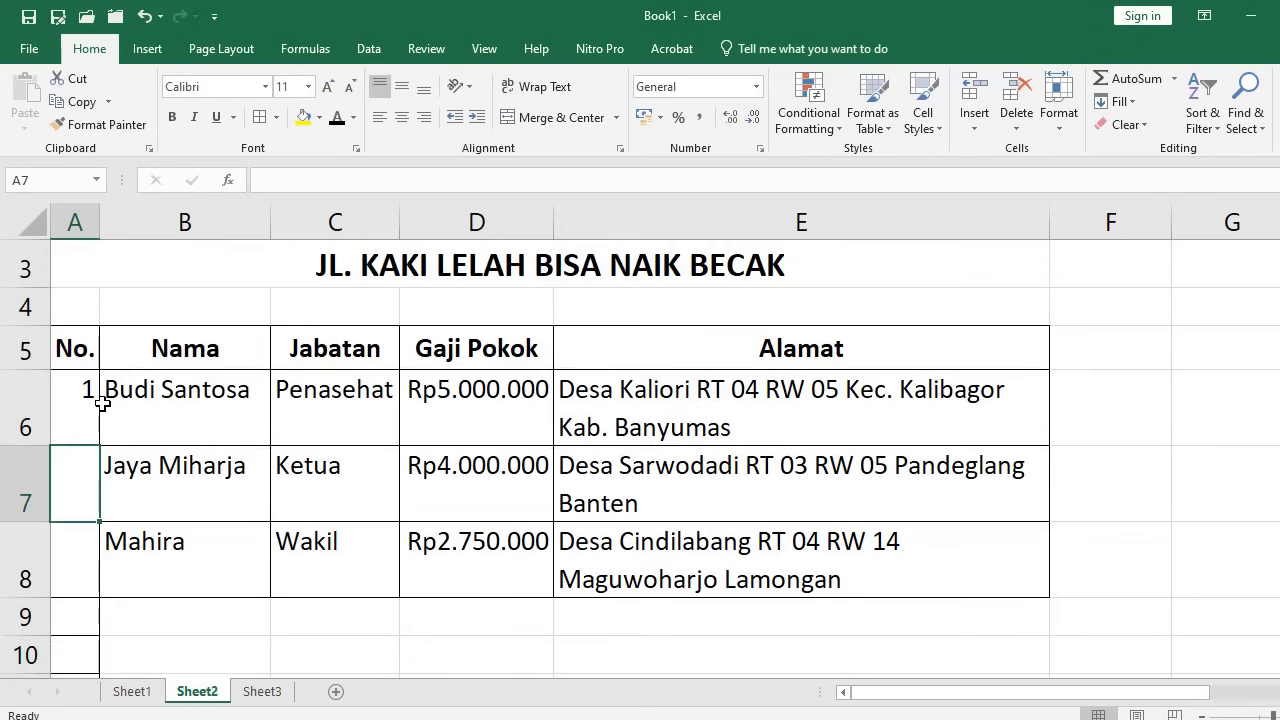
pyautogui.write('=')
pyautogui.click(101, 403)
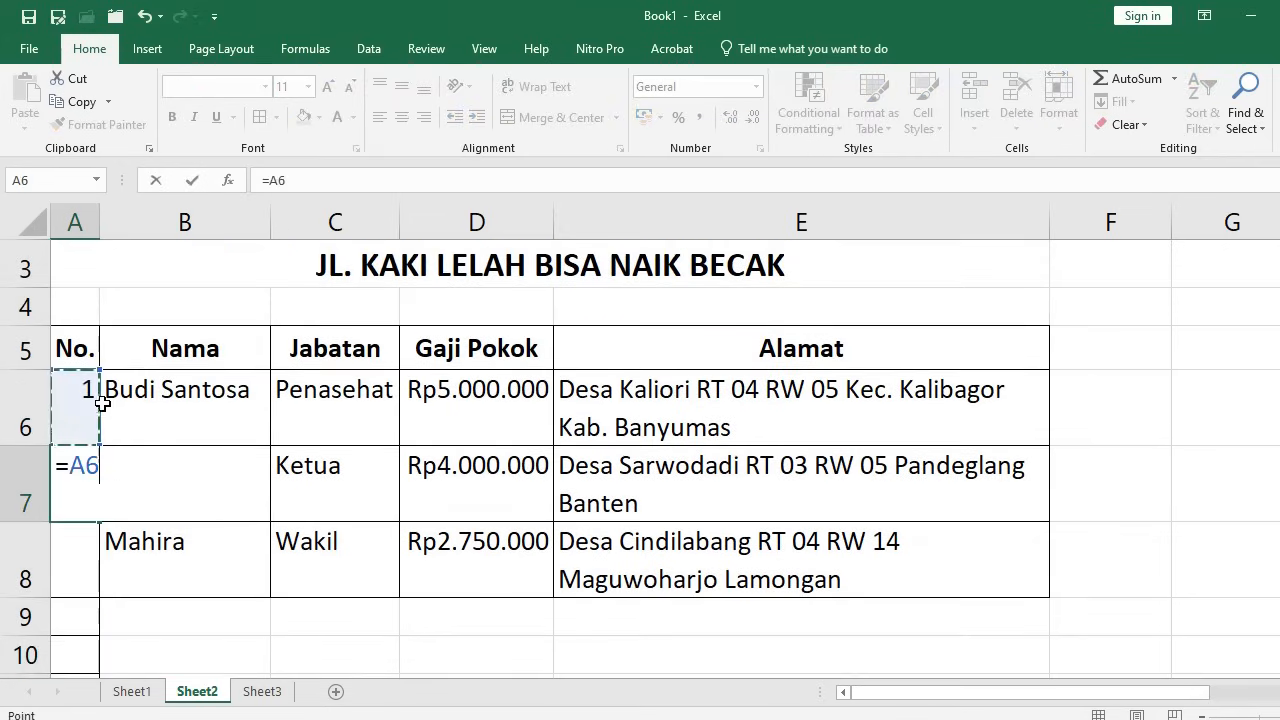
pyautogui.write('+1')
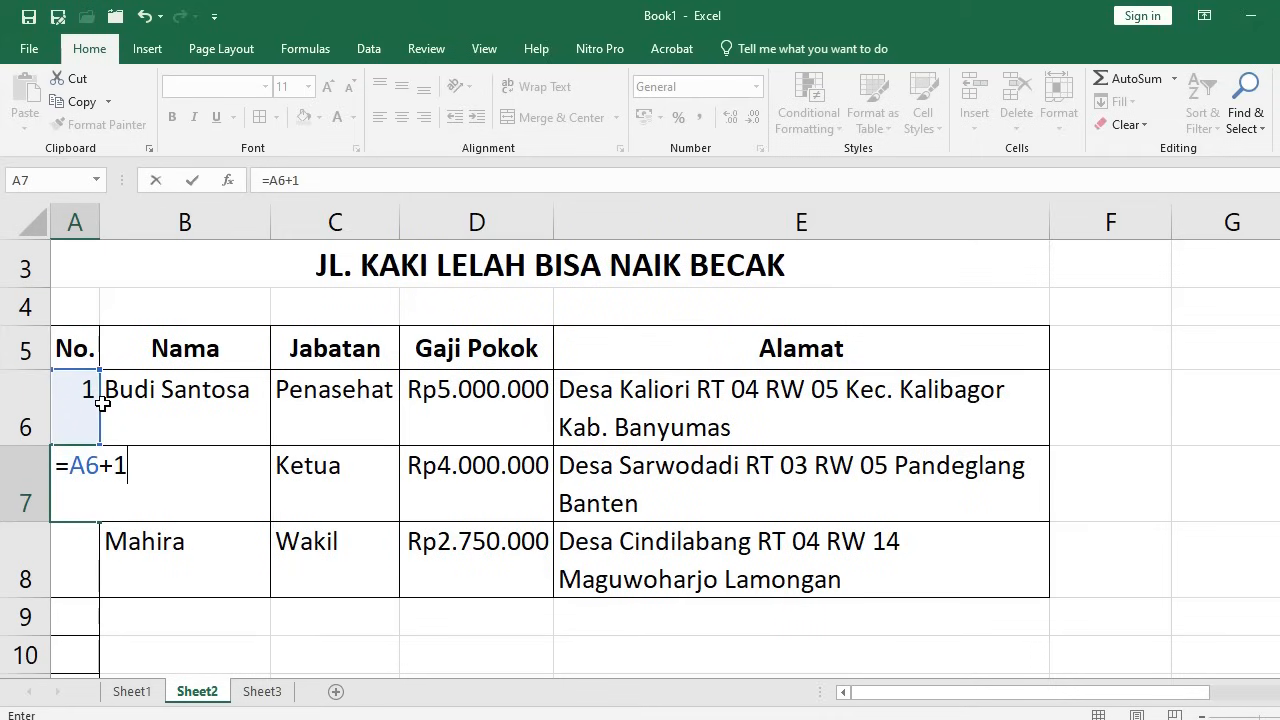
pyautogui.press('Return')
pyautogui.press('Up')
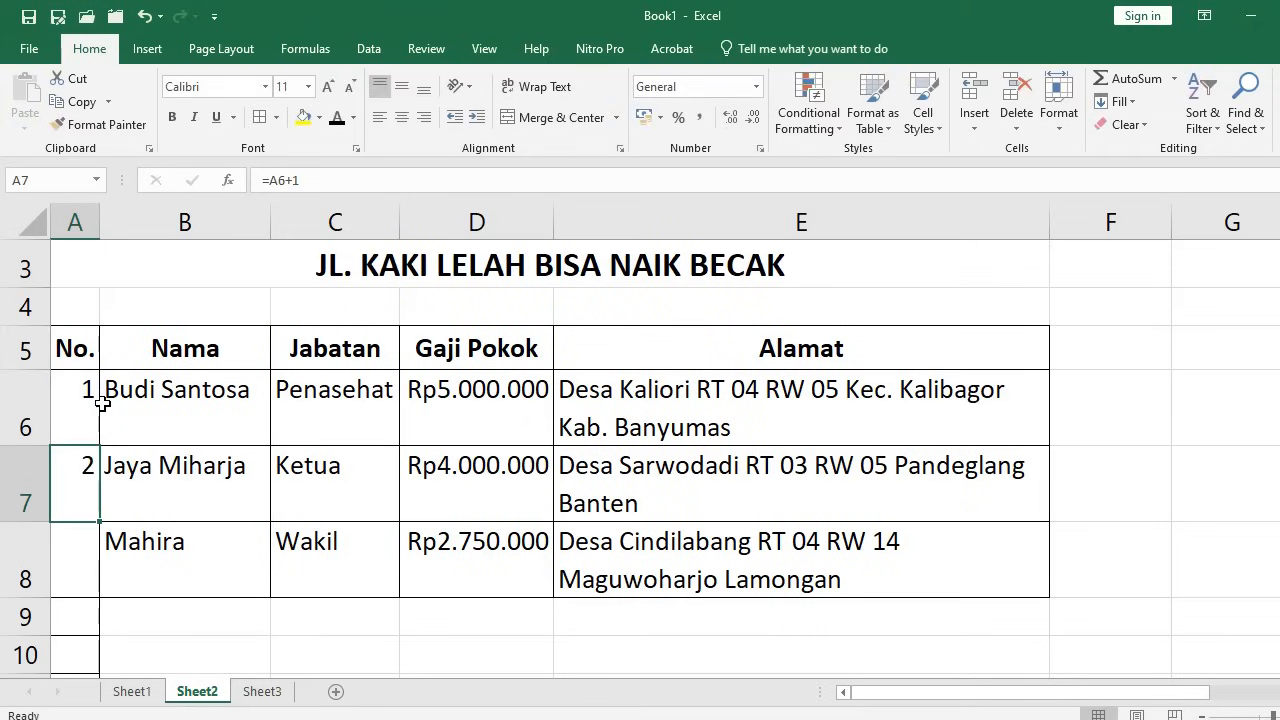
pyautogui.hotkey('ctrl', 'c')
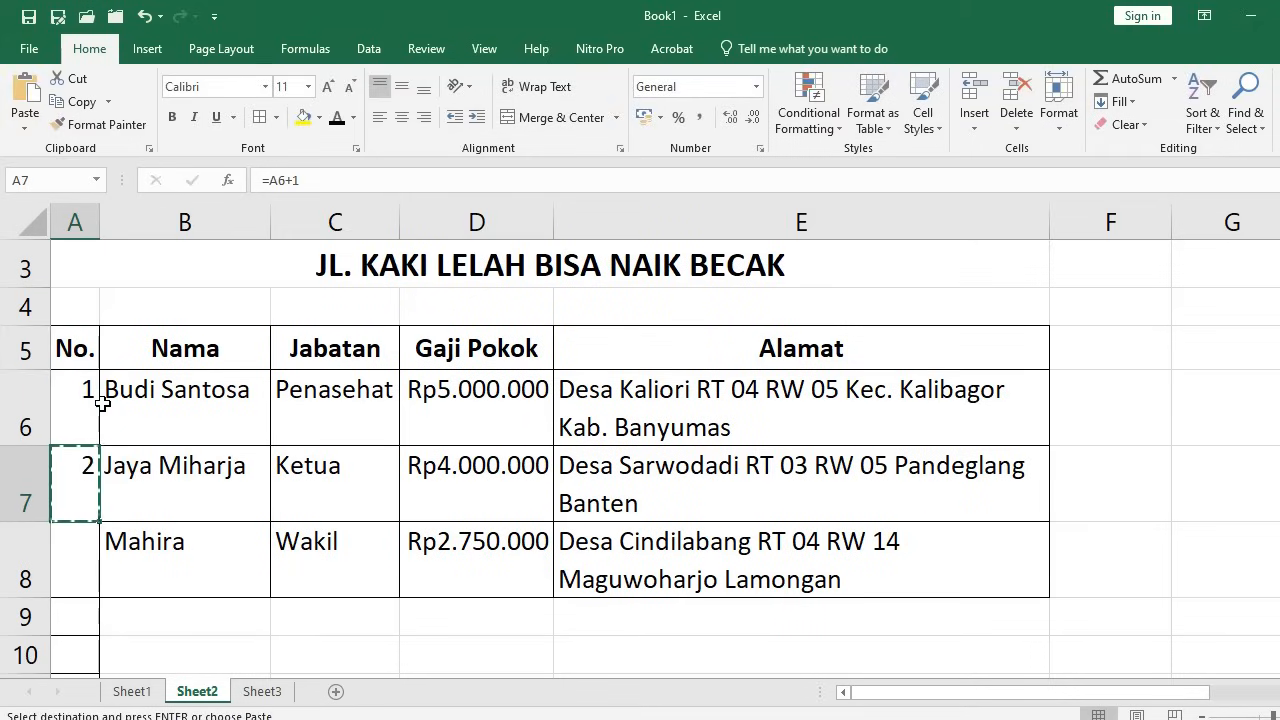
pyautogui.moveTo(102, 403); pyautogui.dragTo(102, 403)
pyautogui.press('Return')
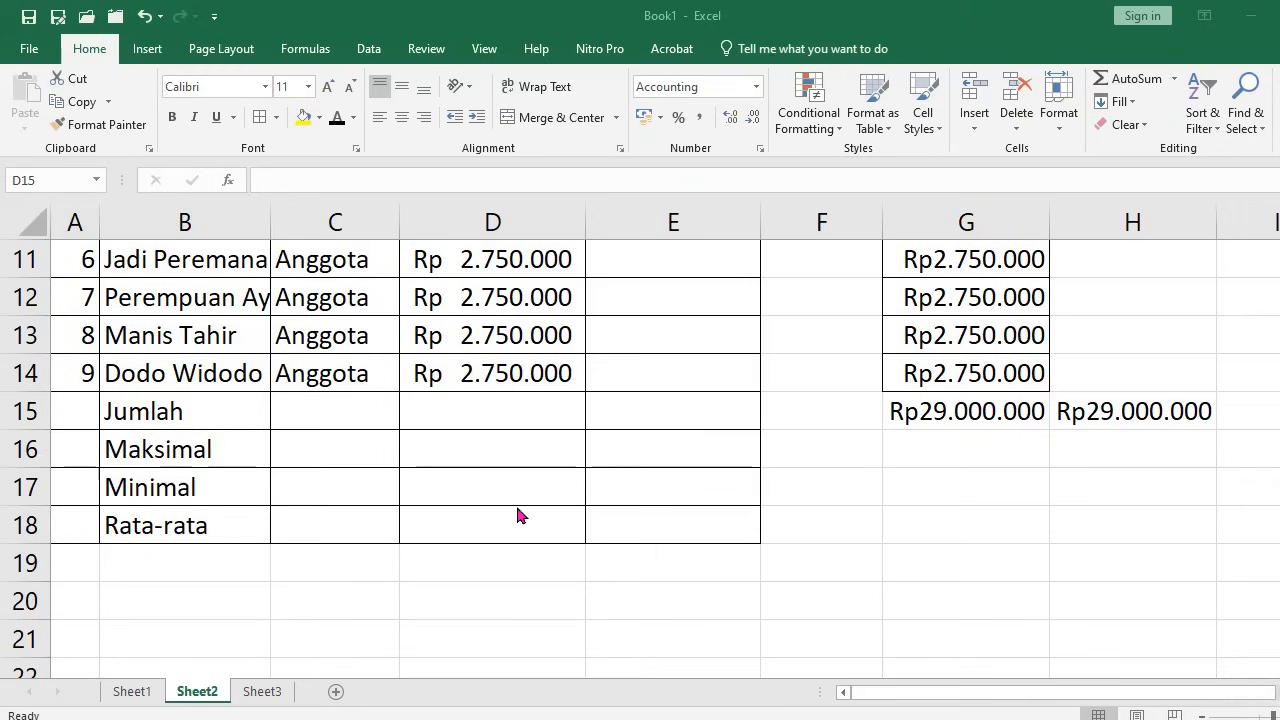
# Total the Gaji Pokok salaries in the Jumlah cell D15 with AutoSum
pyautogui.click(460, 418)
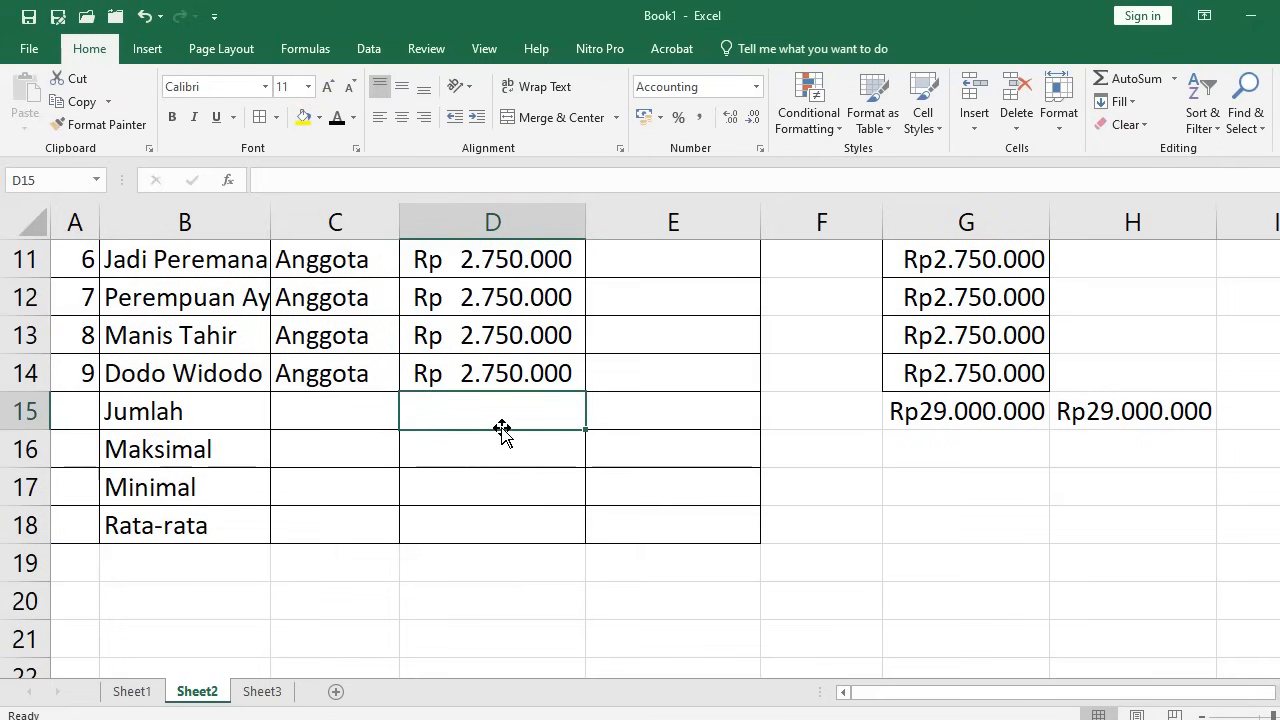
pyautogui.write('=')
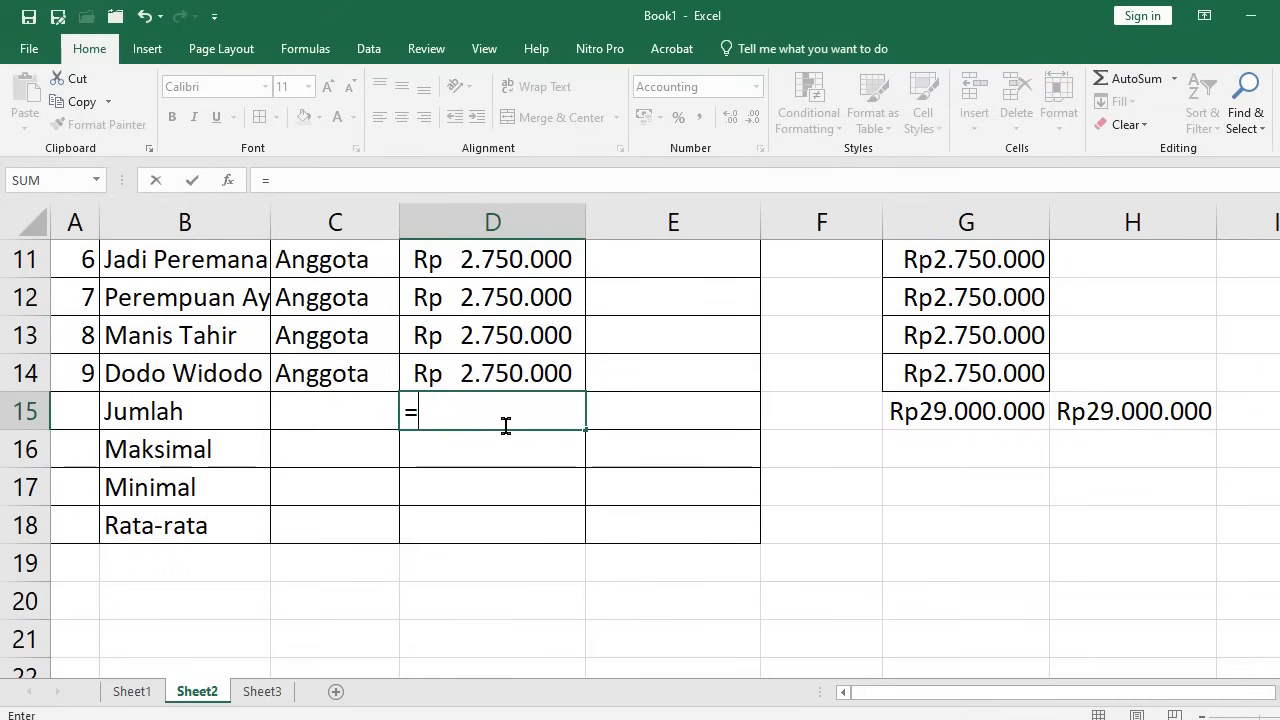
pyautogui.write('sum(')
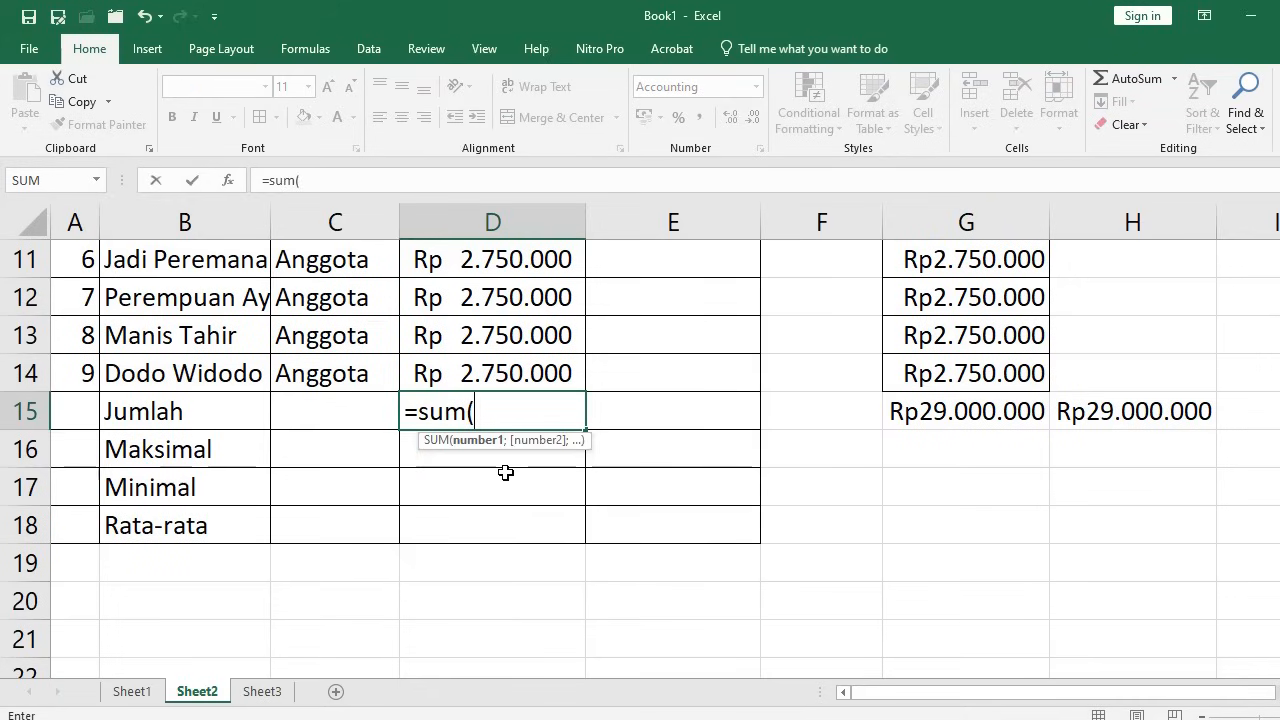
pyautogui.press('Escape')
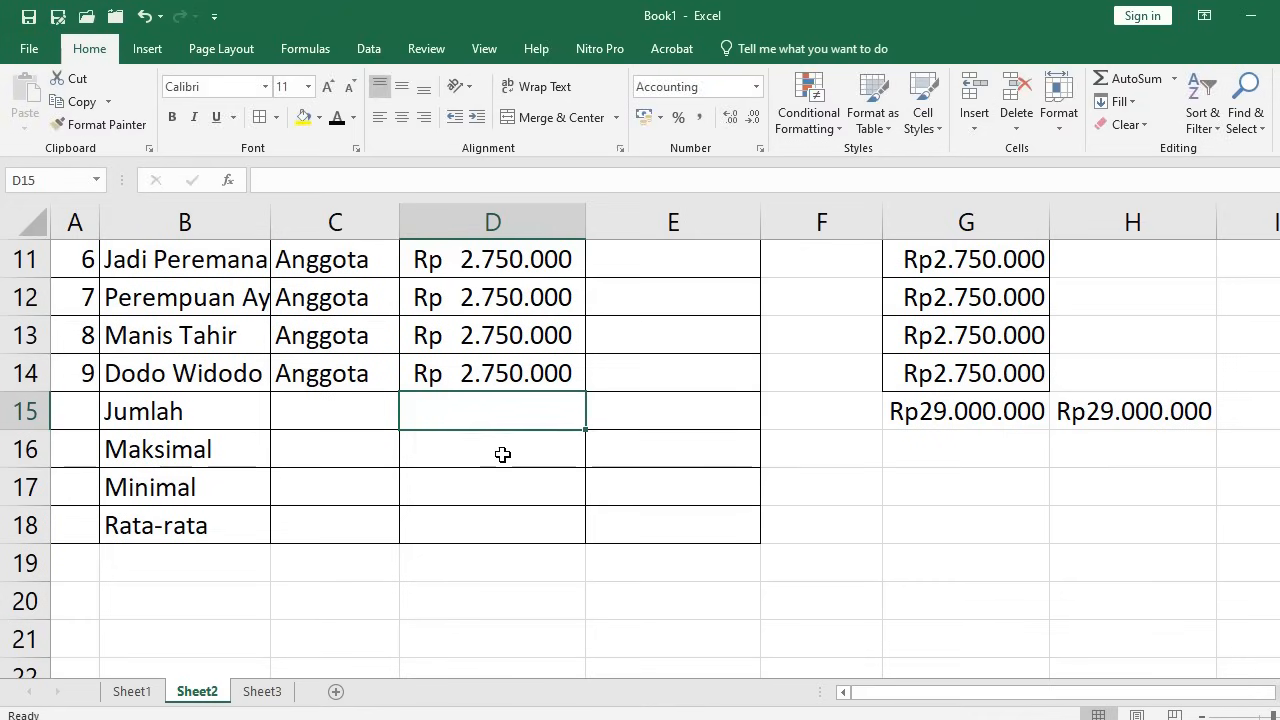
pyautogui.scroll(1, 523, 451)
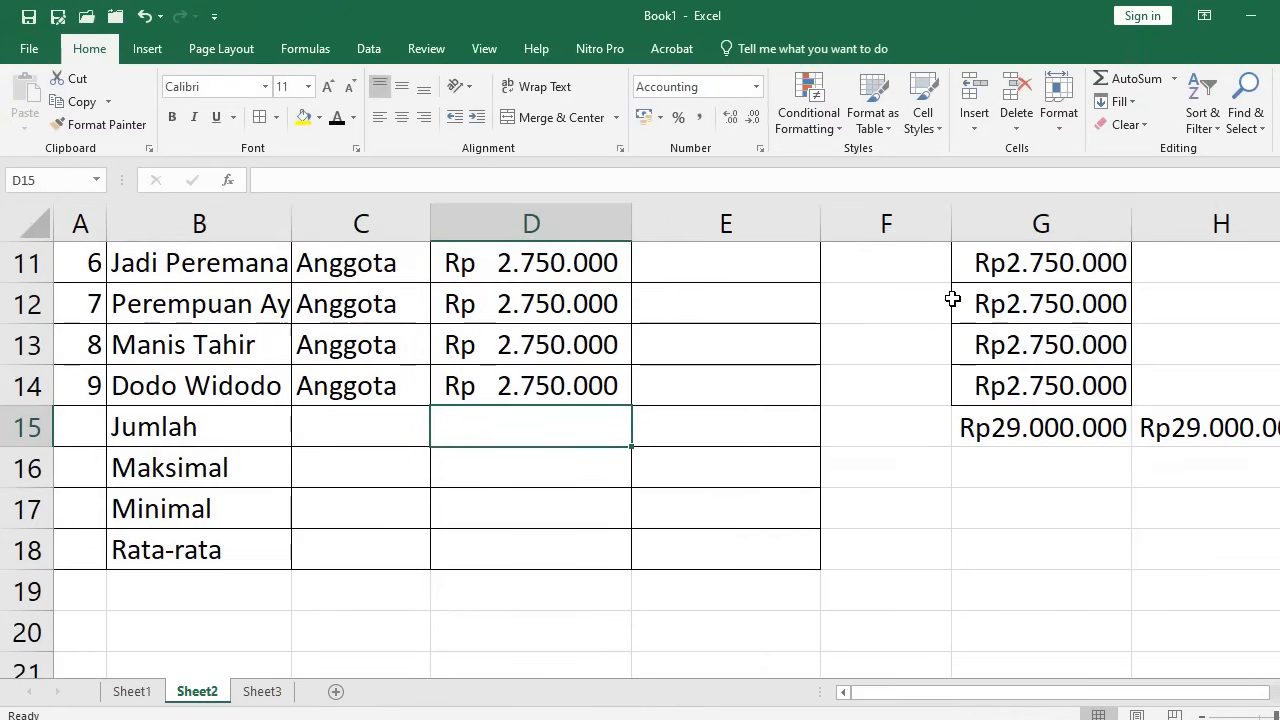
pyautogui.click(1137, 80)
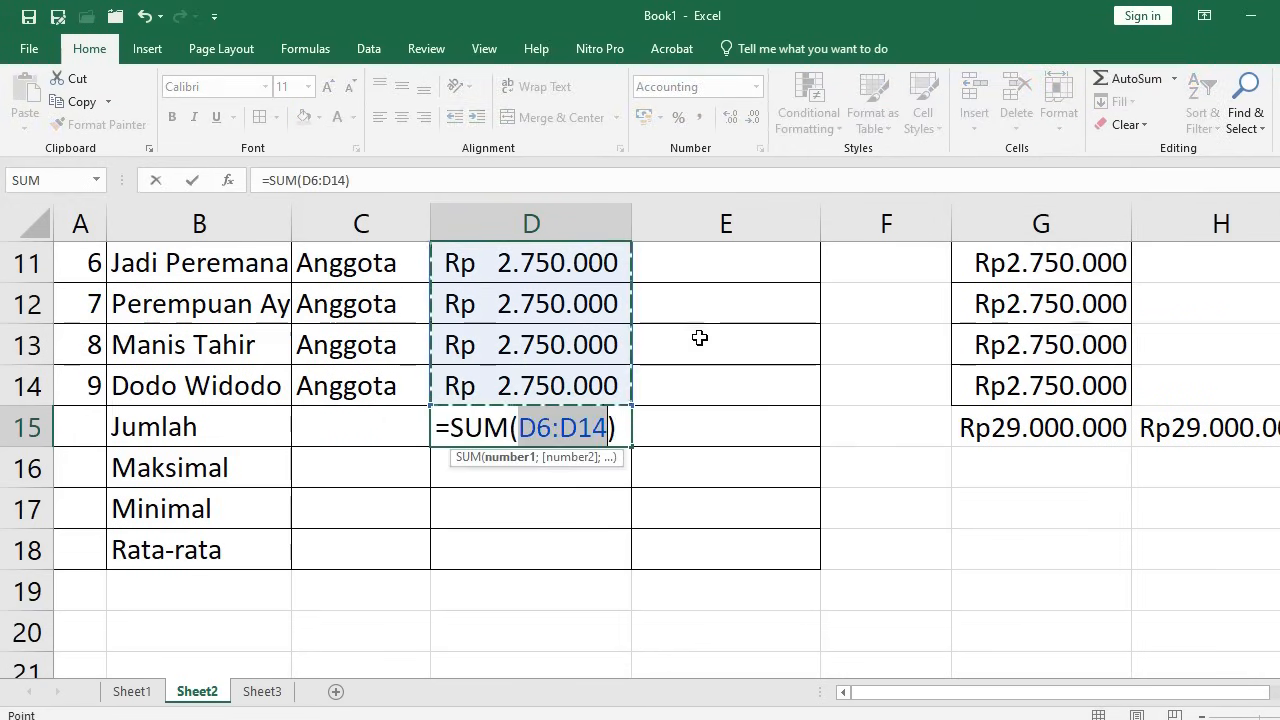
pyautogui.scroll(3, 700, 337)
pyautogui.scroll(-2, 646, 432)
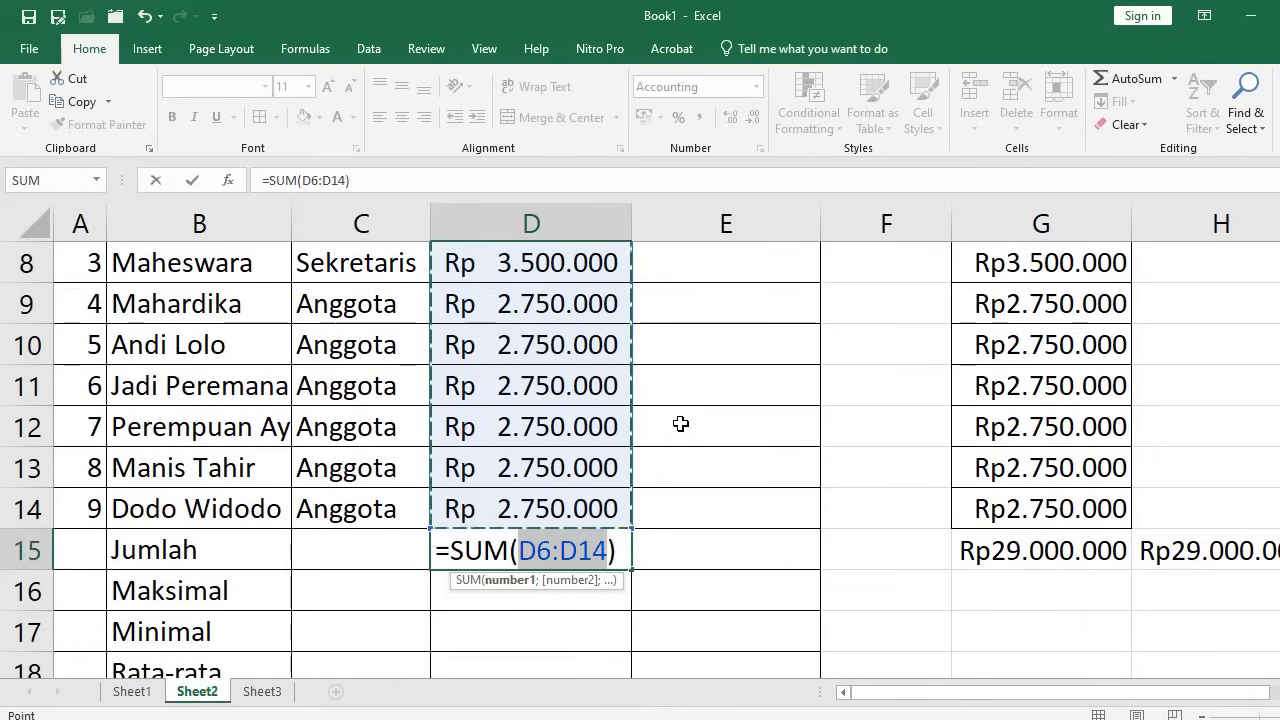
pyautogui.press('Return')
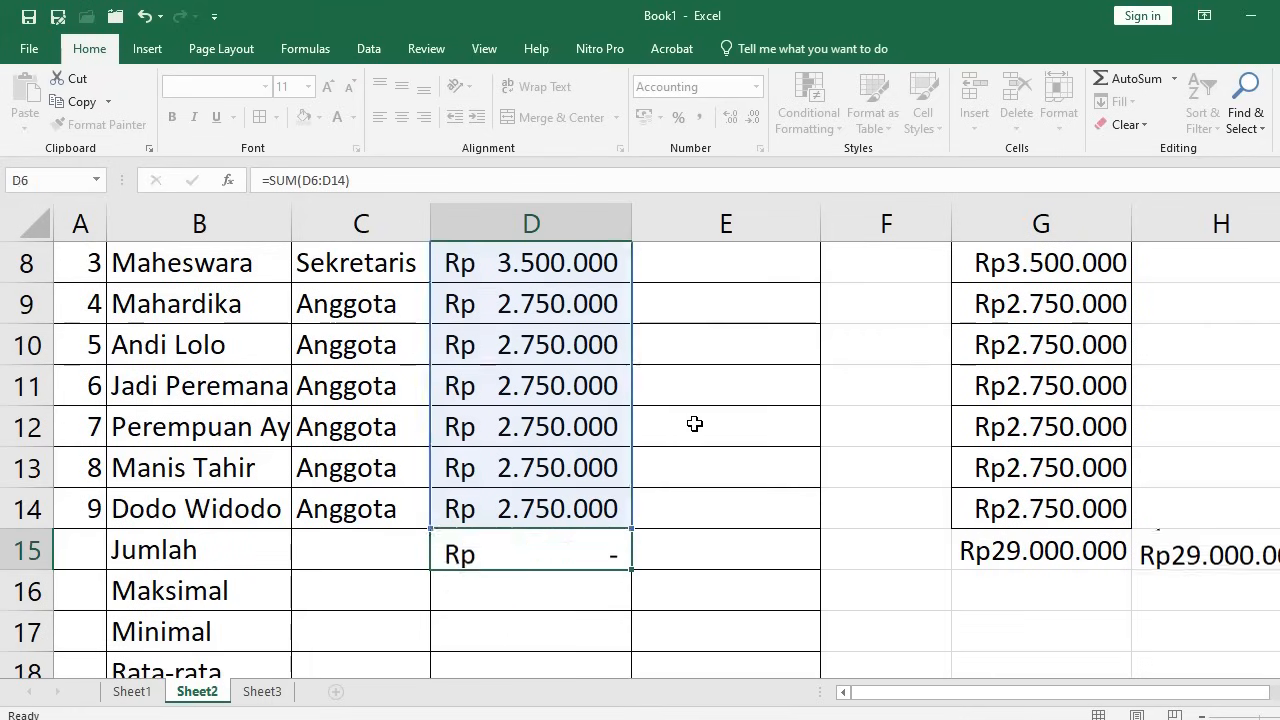
# Replace the AutoSum total with a hand-written =SUM(D6:D14) formula
pyautogui.click(529, 556)
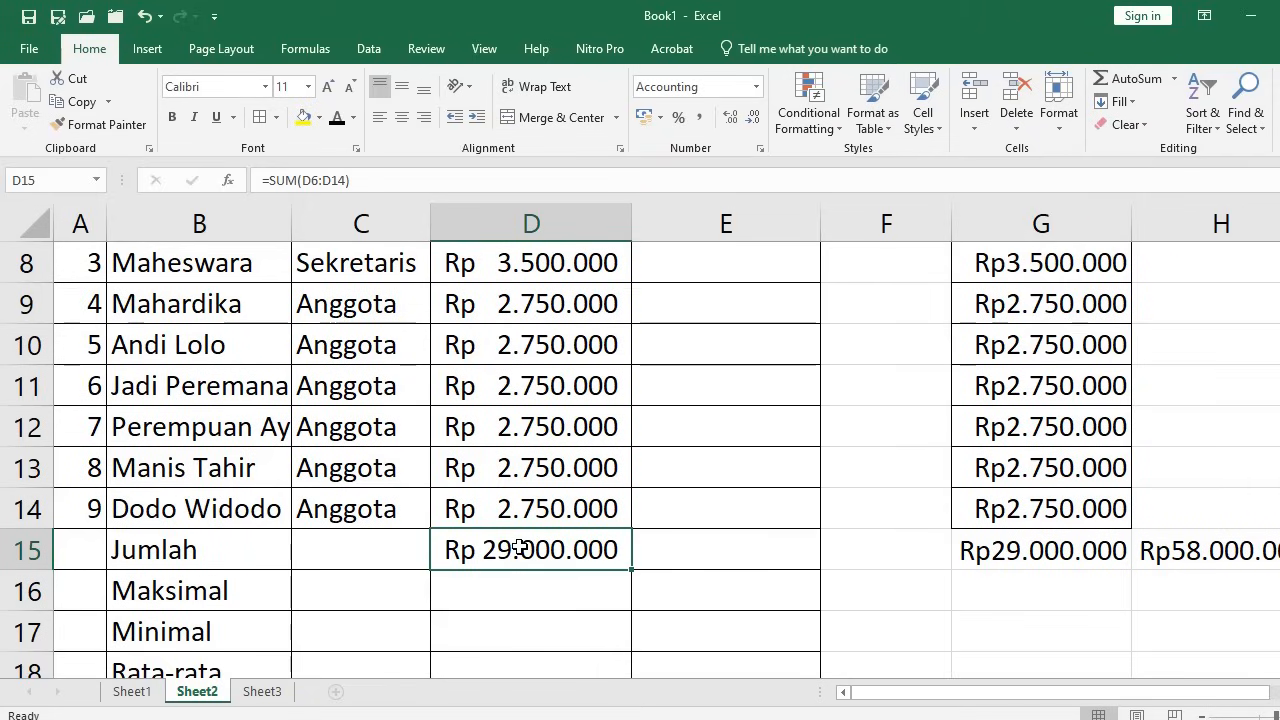
pyautogui.press('Delete')
pyautogui.write('=')
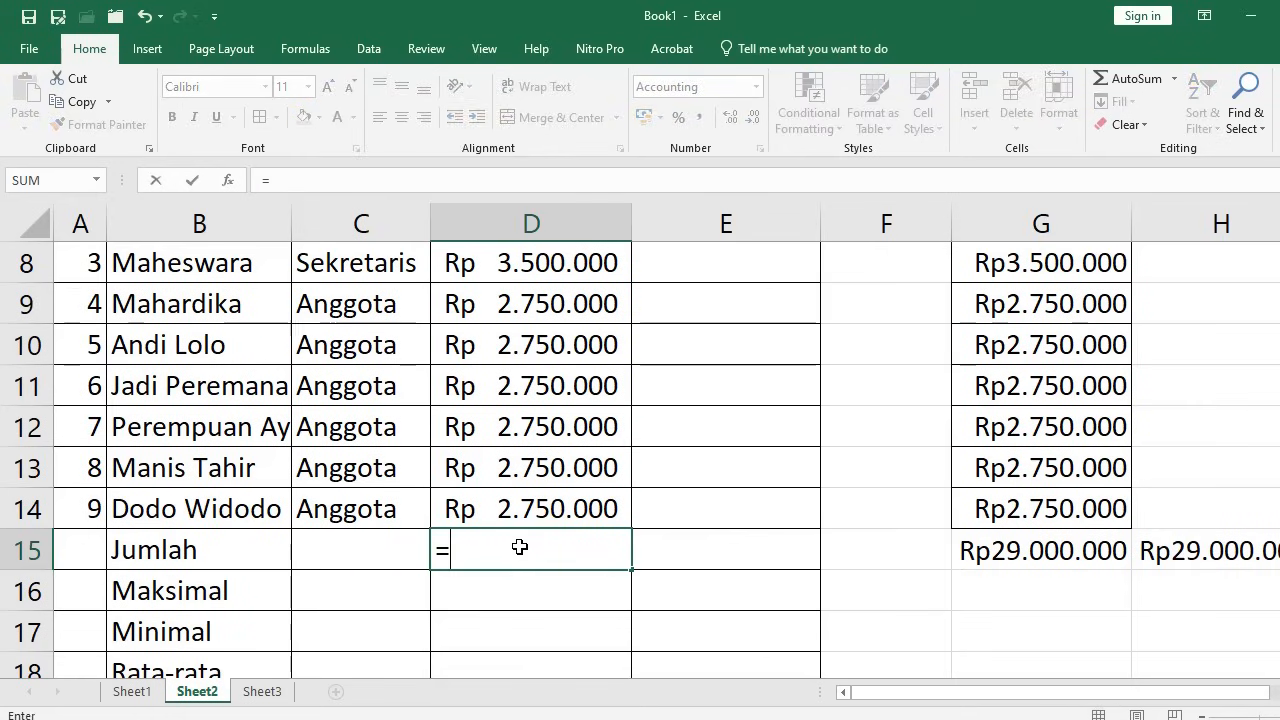
pyautogui.write('s')
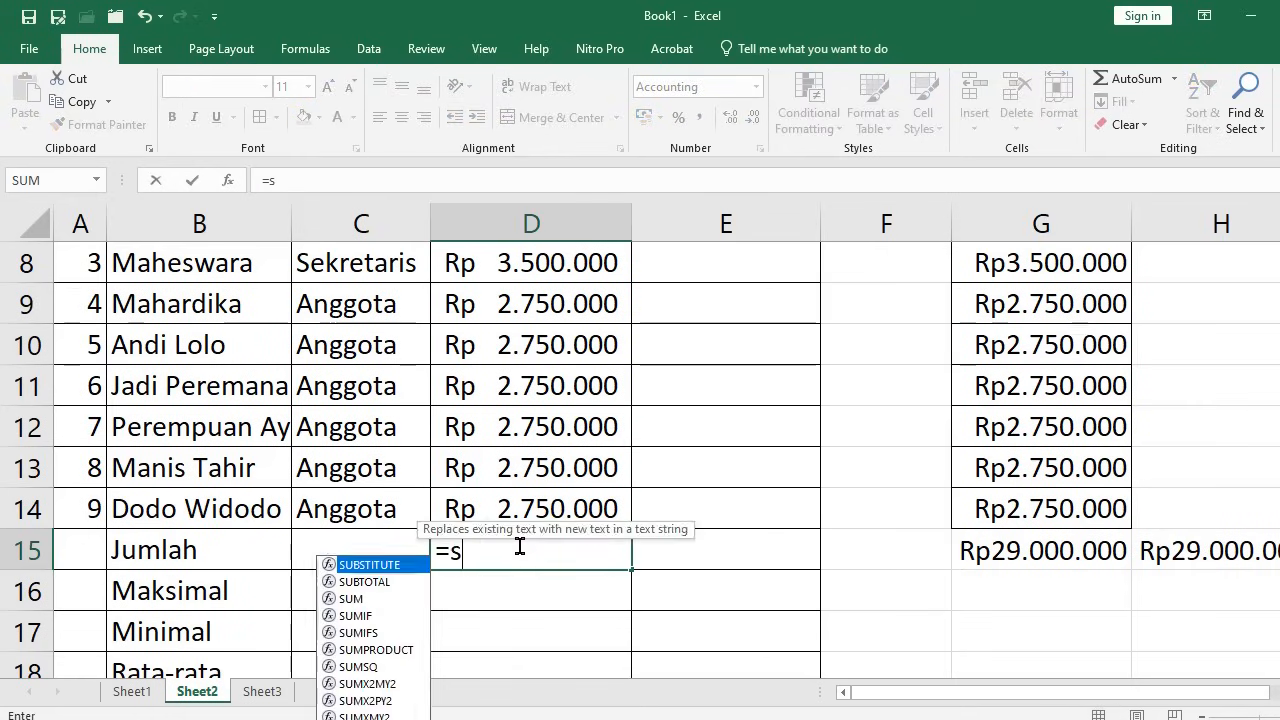
pyautogui.write('um(')
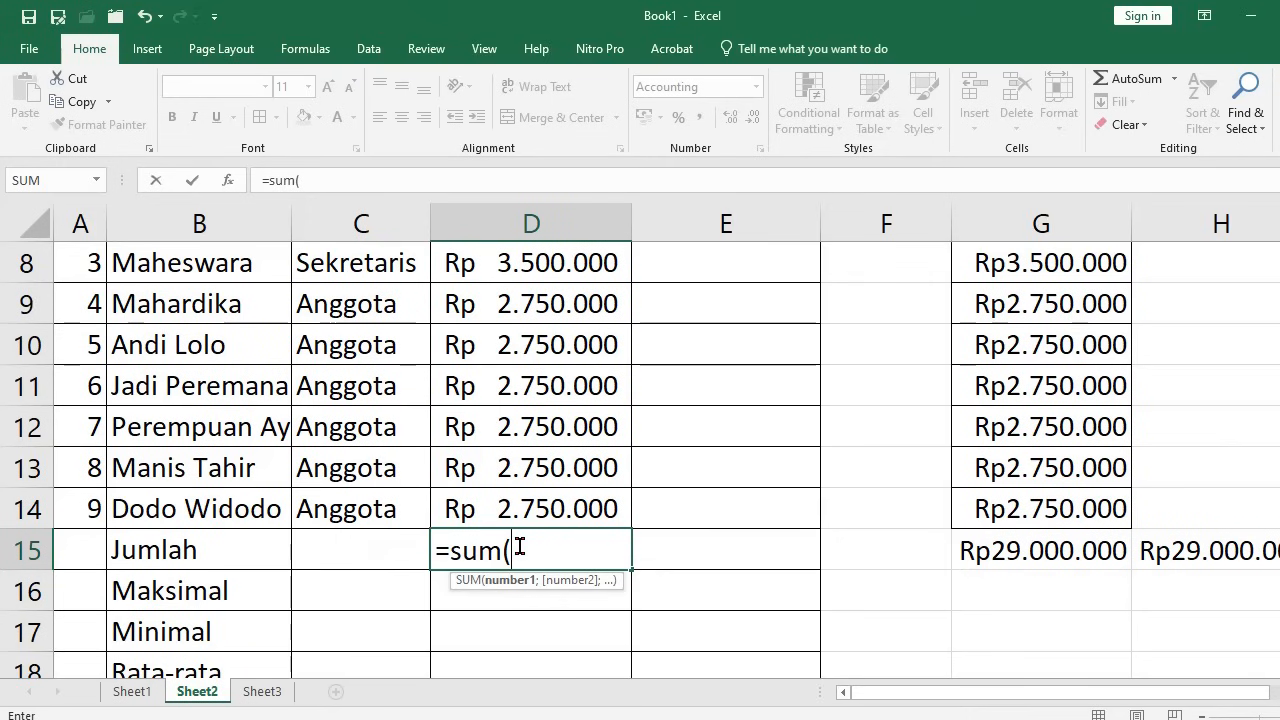
pyautogui.scroll(2, 531, 514)
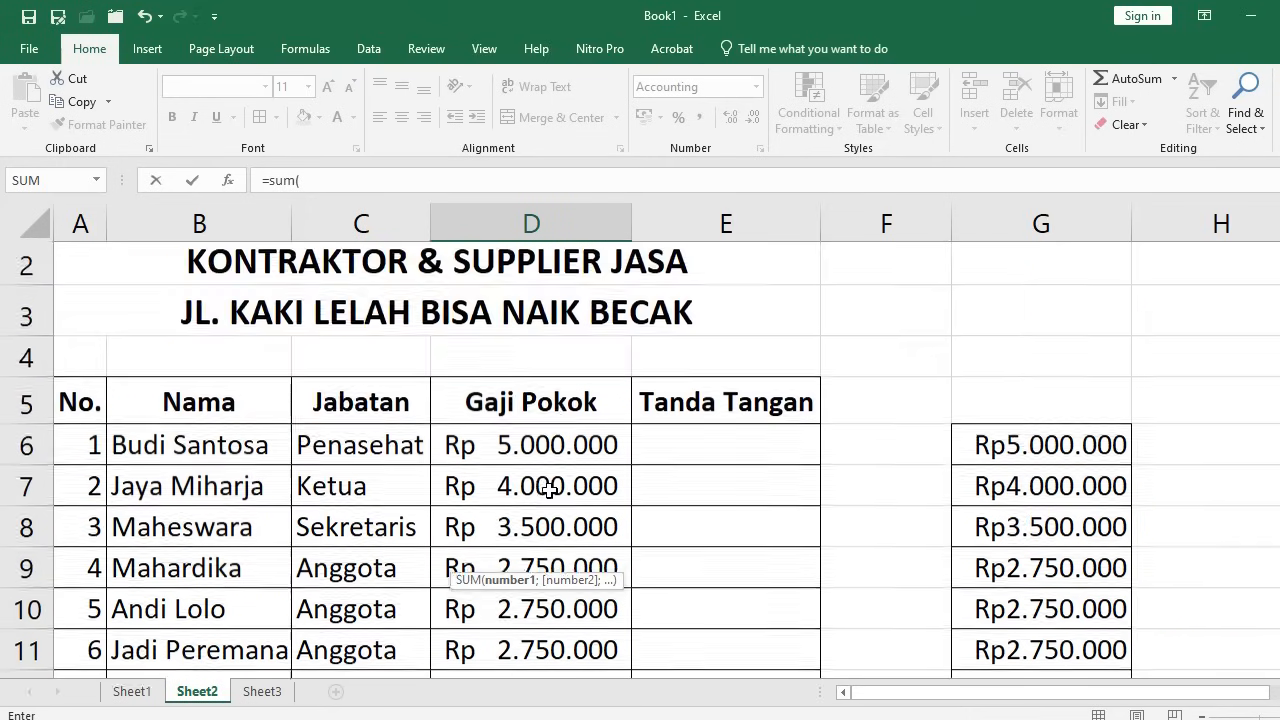
pyautogui.click(567, 453)
pyautogui.scroll(-2, 567, 453)
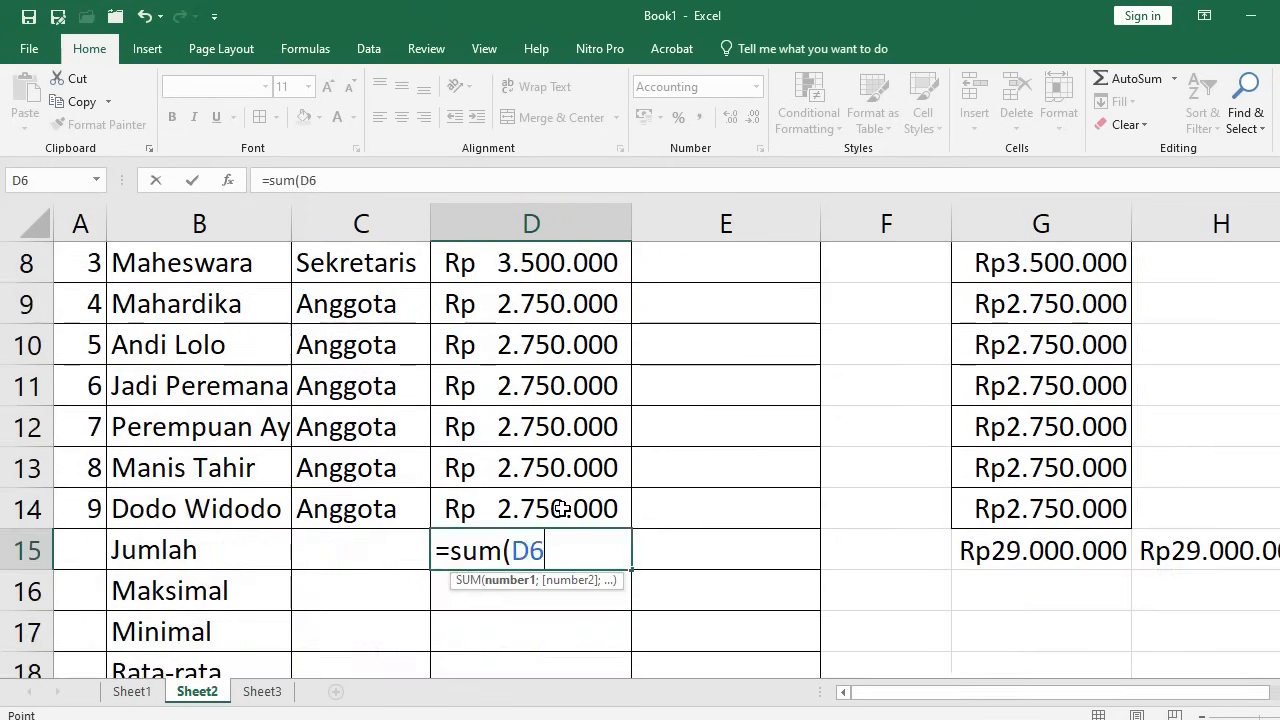
pyautogui.keyDown('shift'); pyautogui.click(567, 509); pyautogui.keyUp('shift')
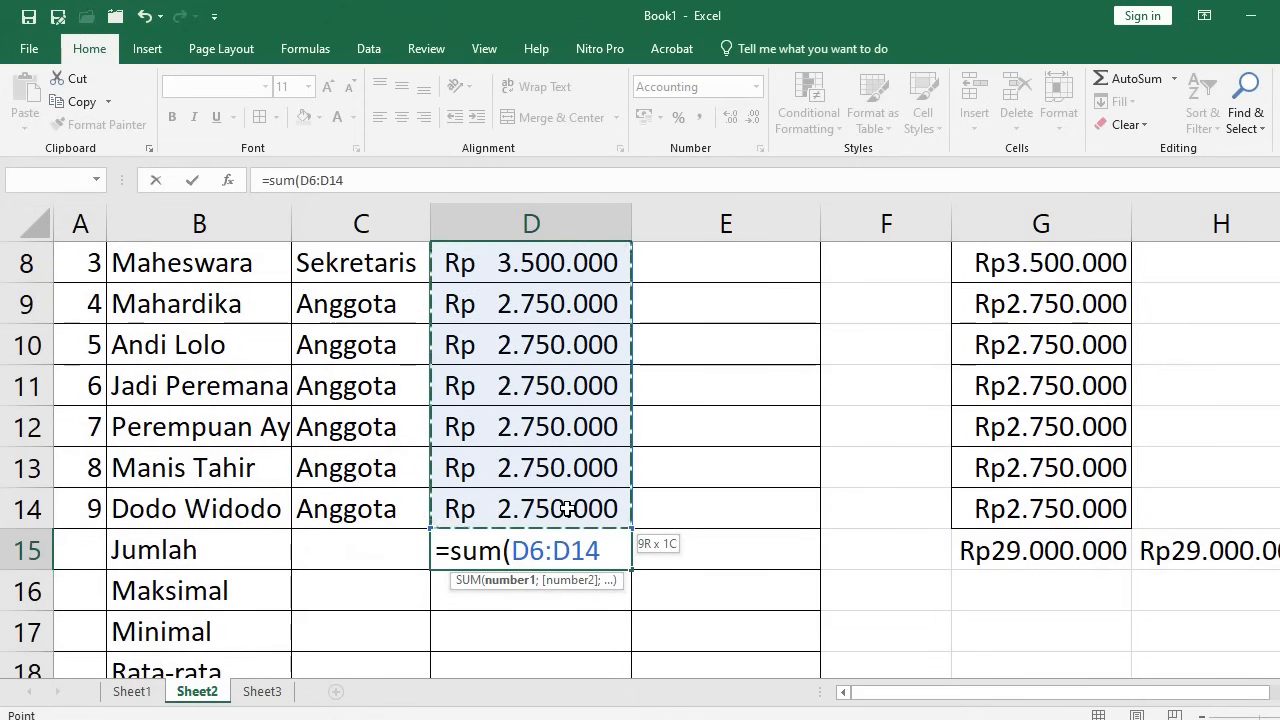
pyautogui.scroll(2, 590, 402)
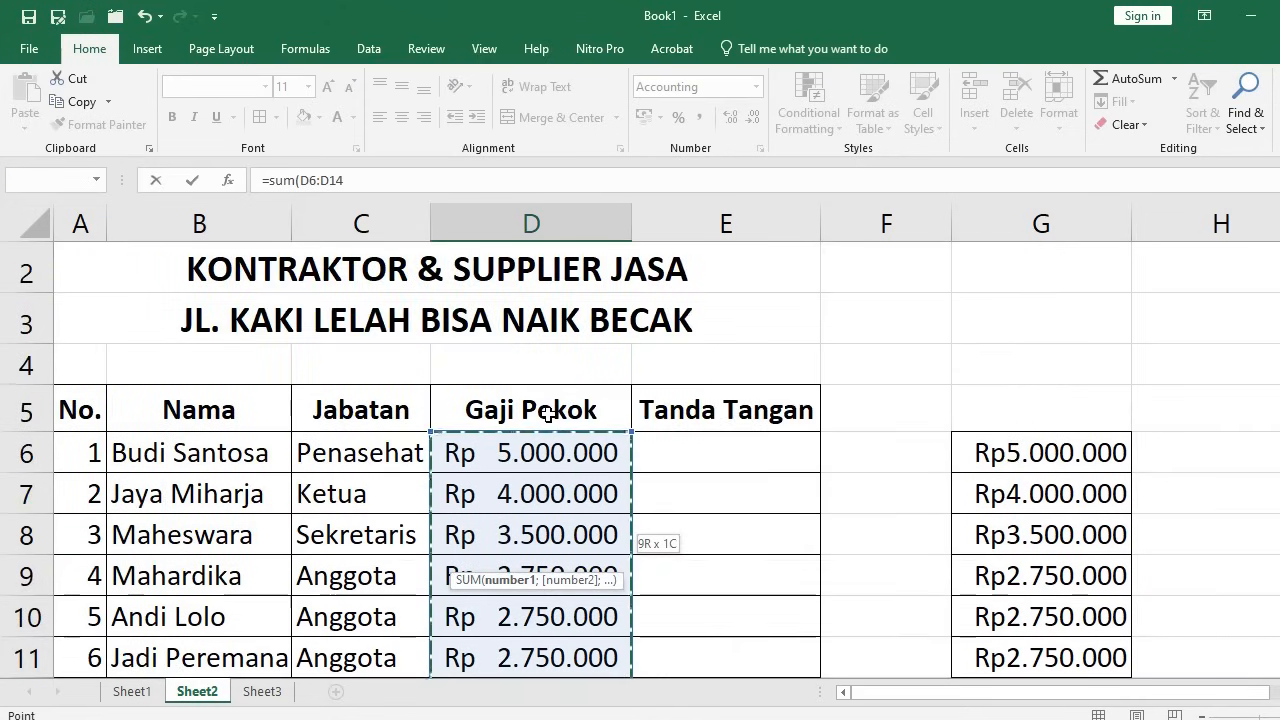
pyautogui.scroll(-2, 548, 414)
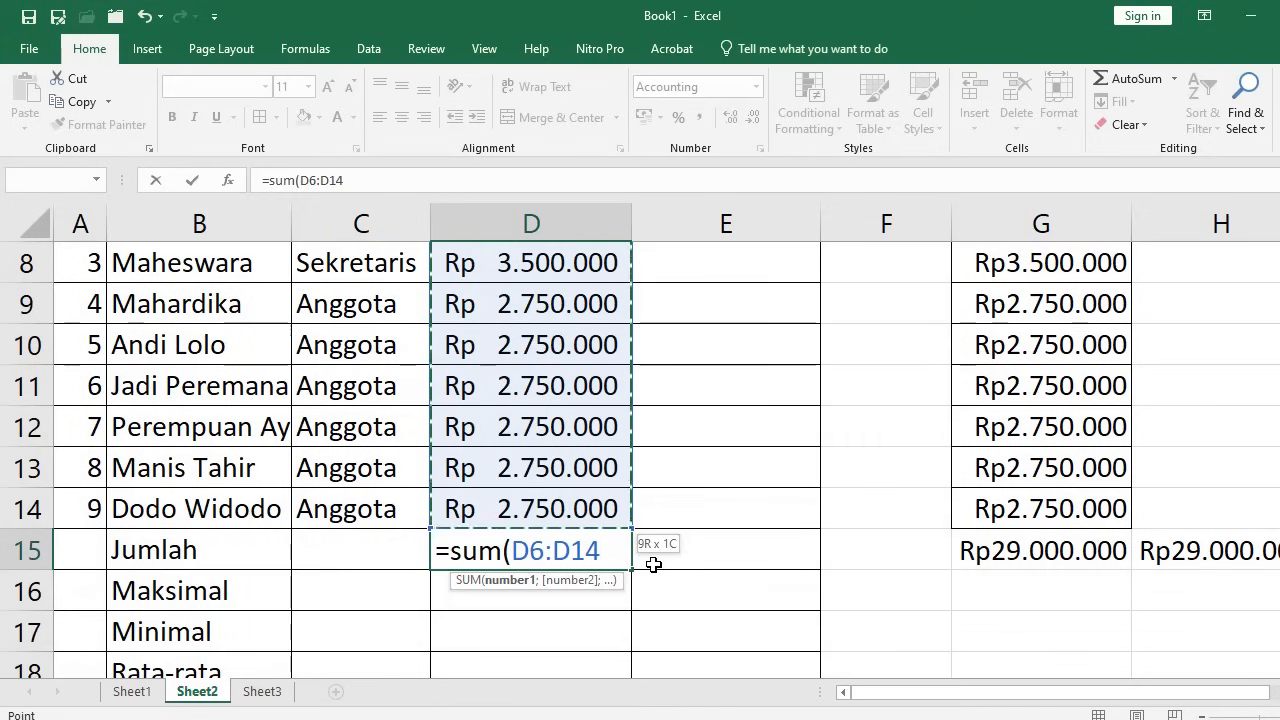
pyautogui.write(')')
pyautogui.press('Return')
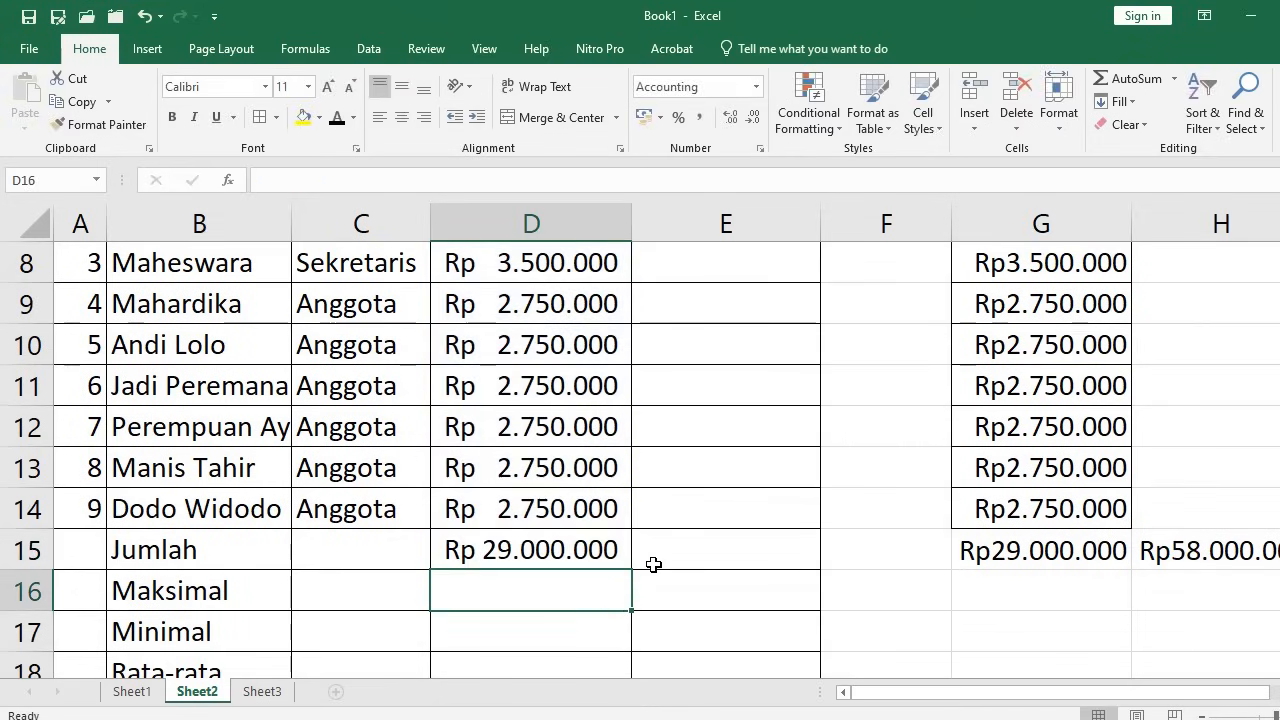
pyautogui.click(565, 548)
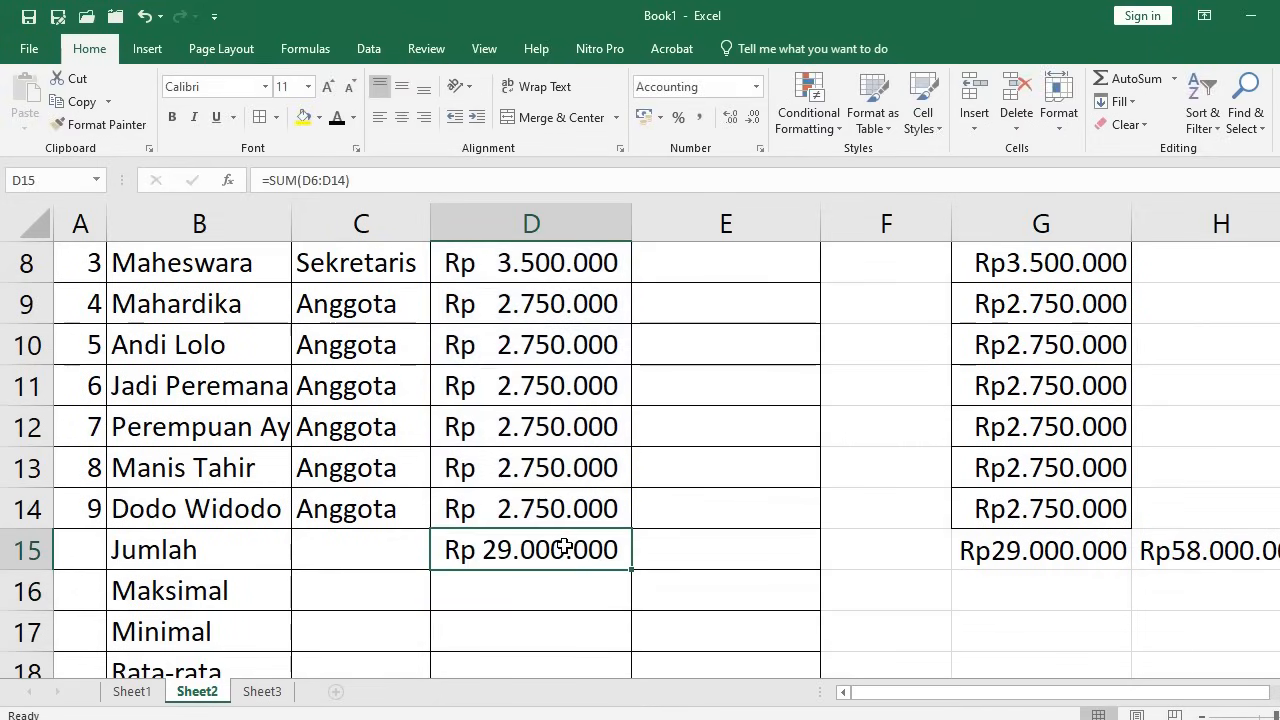
pyautogui.scroll(-1, 549, 567)
# Enter =MAX(D6:D14) in the Maksimal cell D16, giving Rp 5.000.000
pyautogui.click(520, 458)
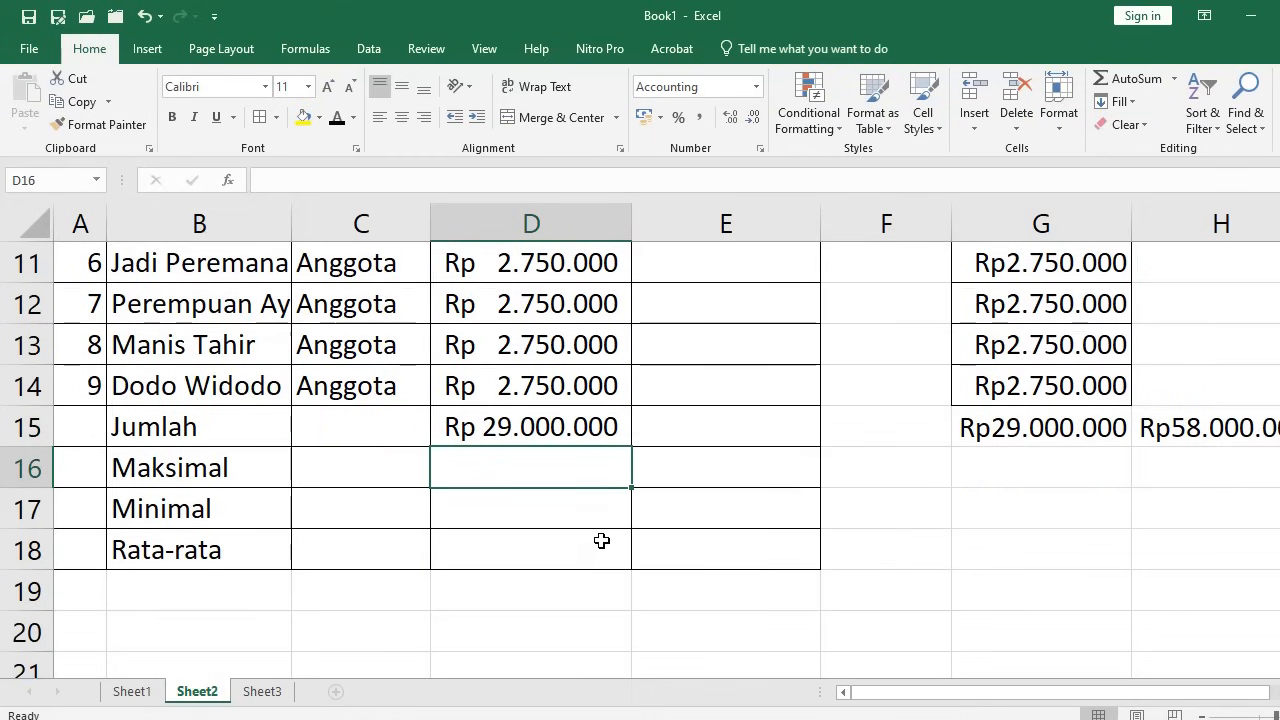
pyautogui.write('=')
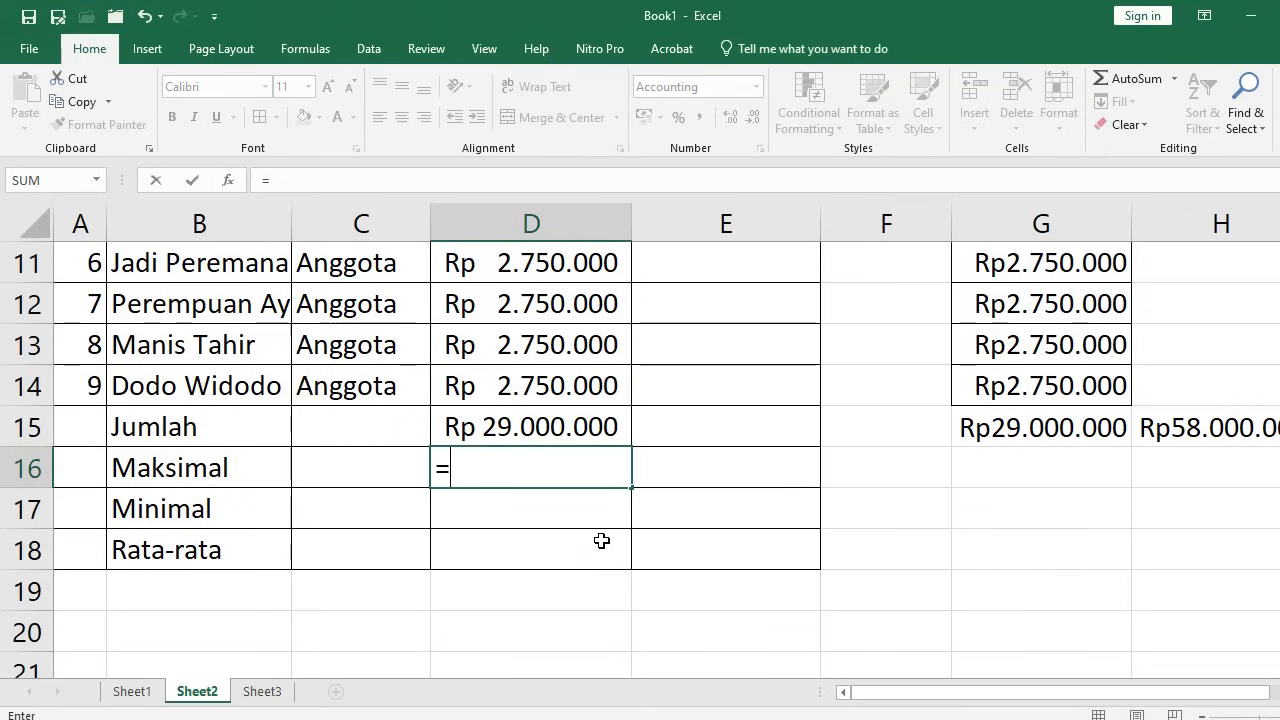
pyautogui.write('max')
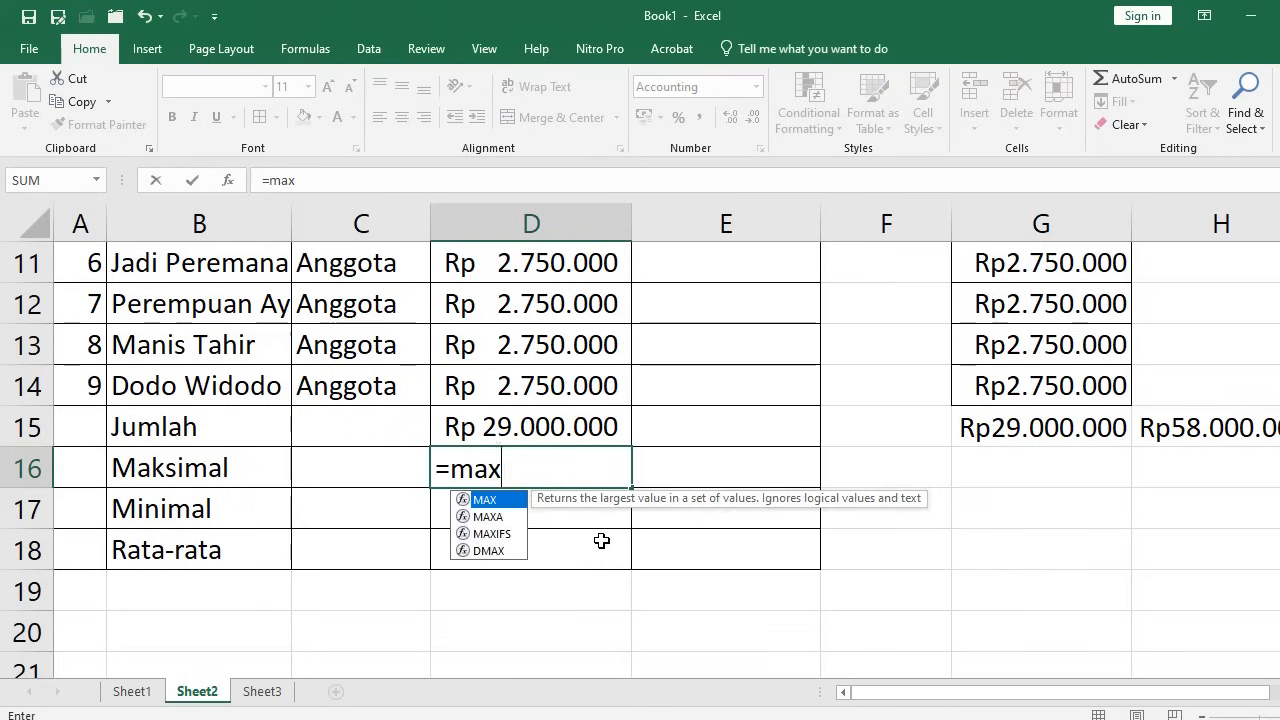
pyautogui.write('(')
pyautogui.click(534, 382)
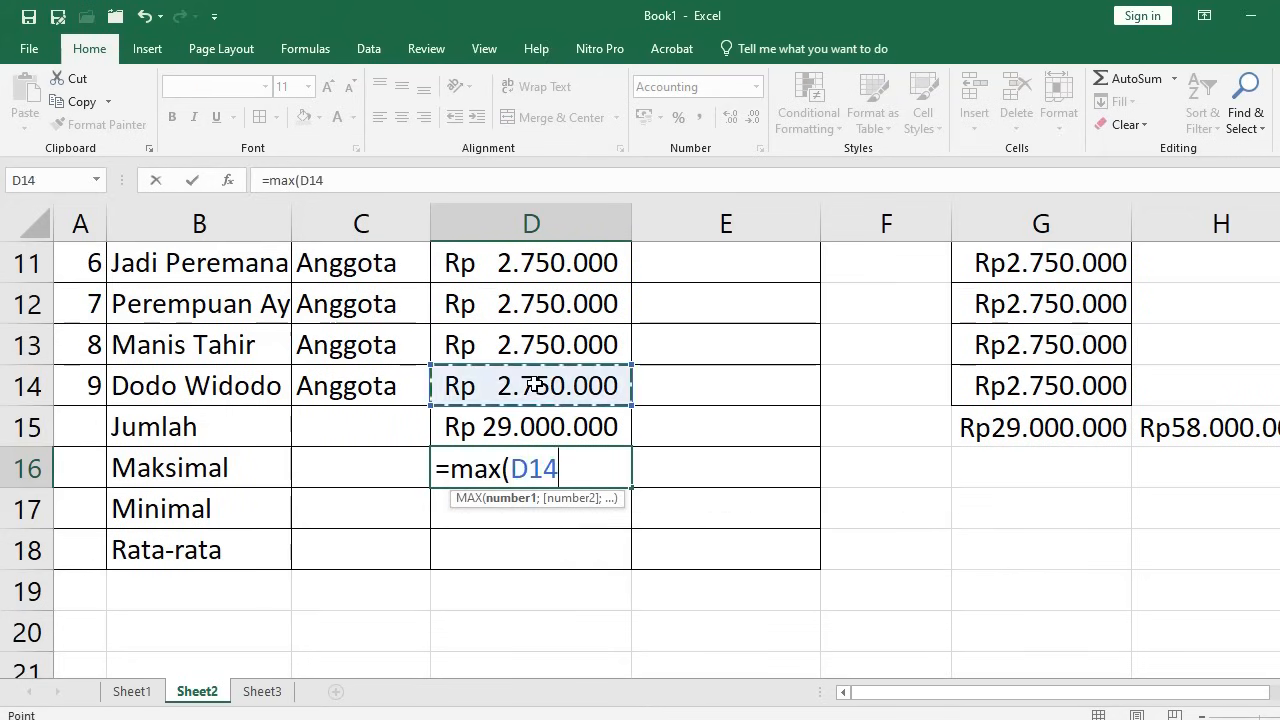
pyautogui.scroll(2, 536, 378)
pyautogui.keyDown('shift'); pyautogui.click(534, 324); pyautogui.keyUp('shift')
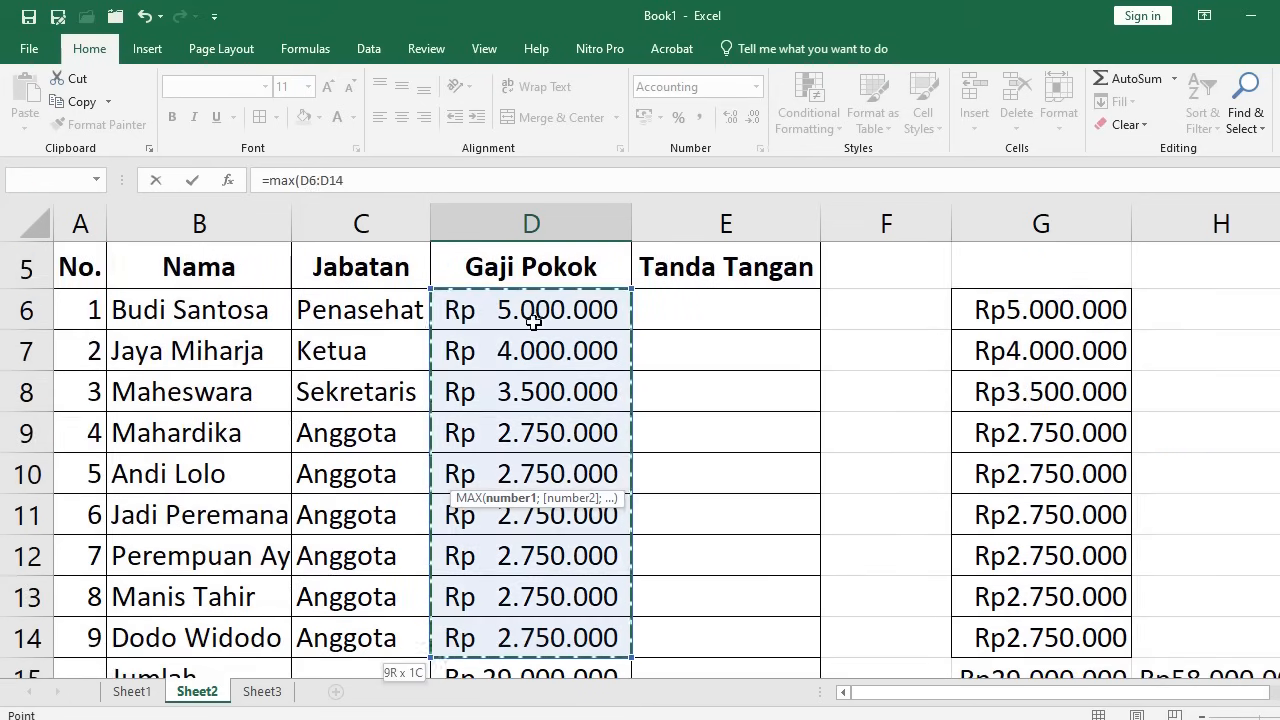
pyautogui.scroll(-1, 557, 414)
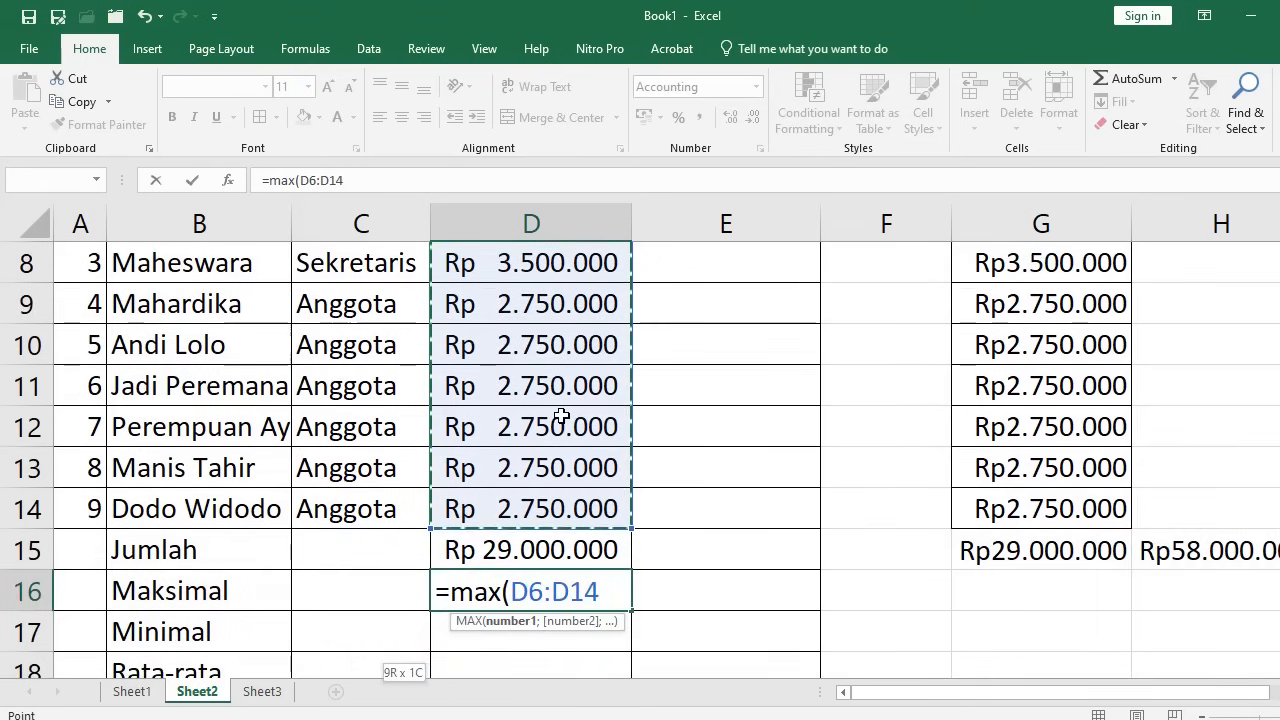
pyautogui.press('Return')
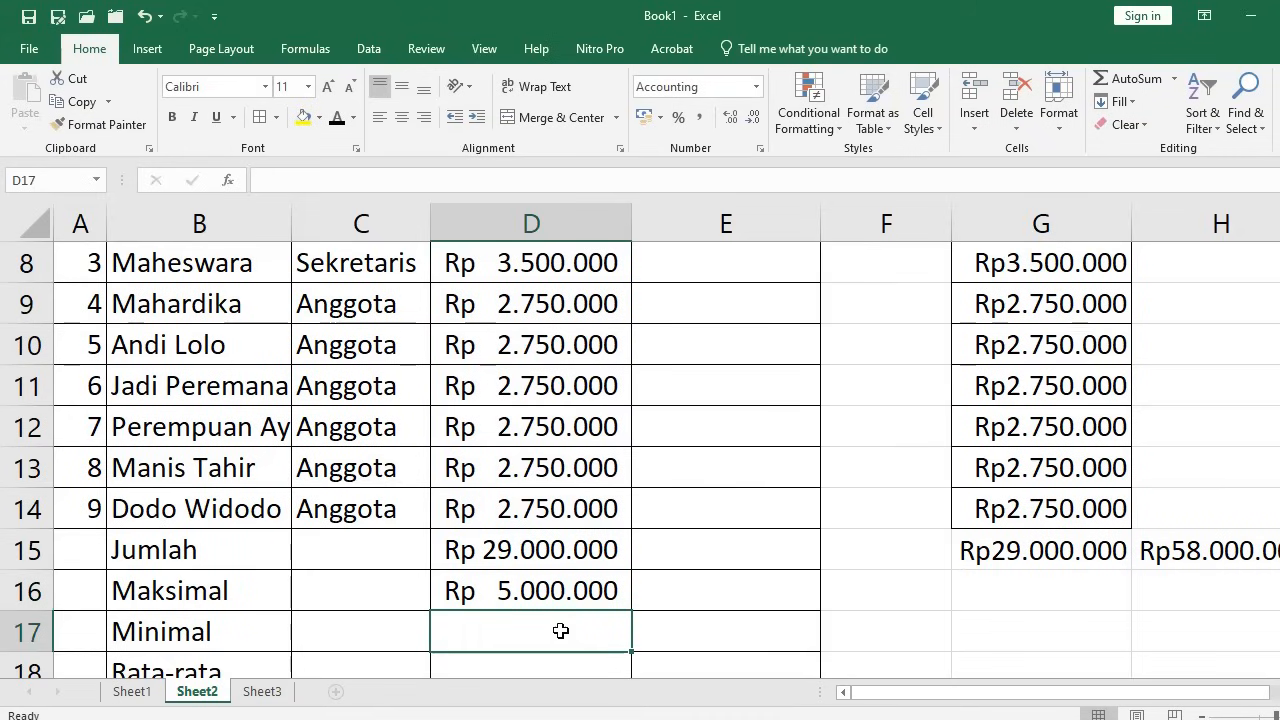
pyautogui.click(540, 592)
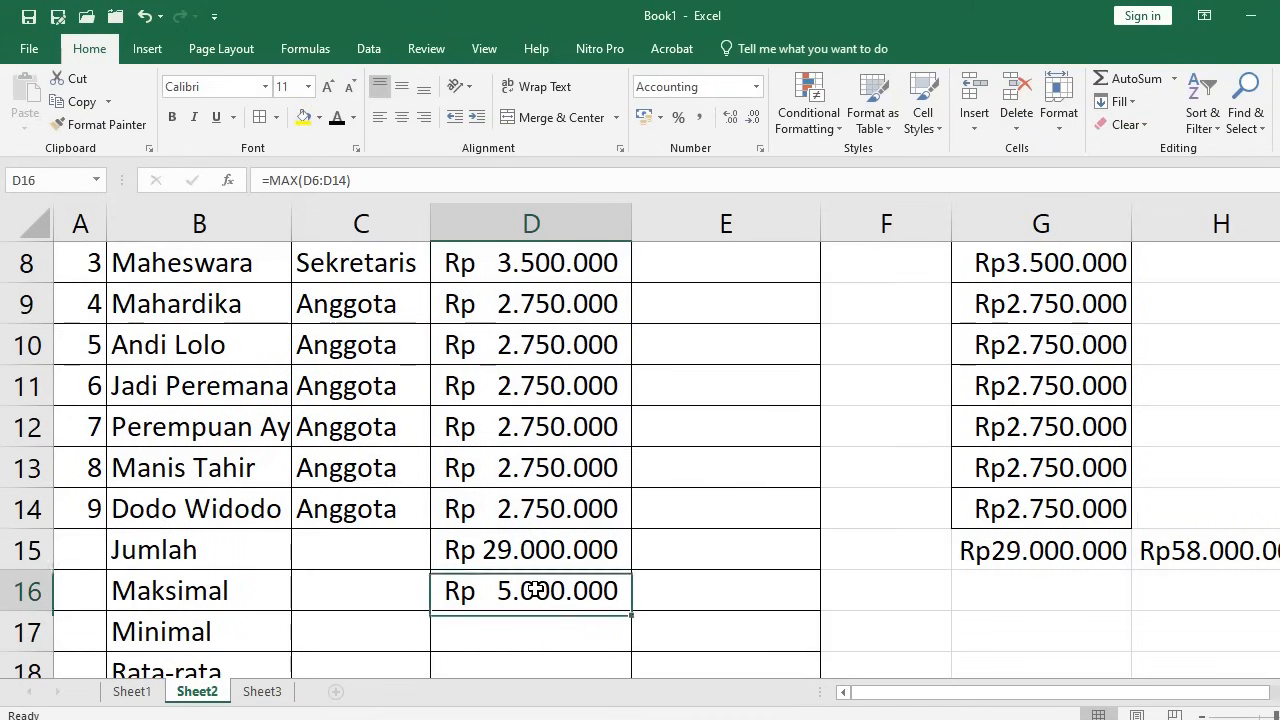
# Enter =MIN(D6:D14) in the Minimal cell D17, giving Rp 2.750.000
pyautogui.click(589, 621)
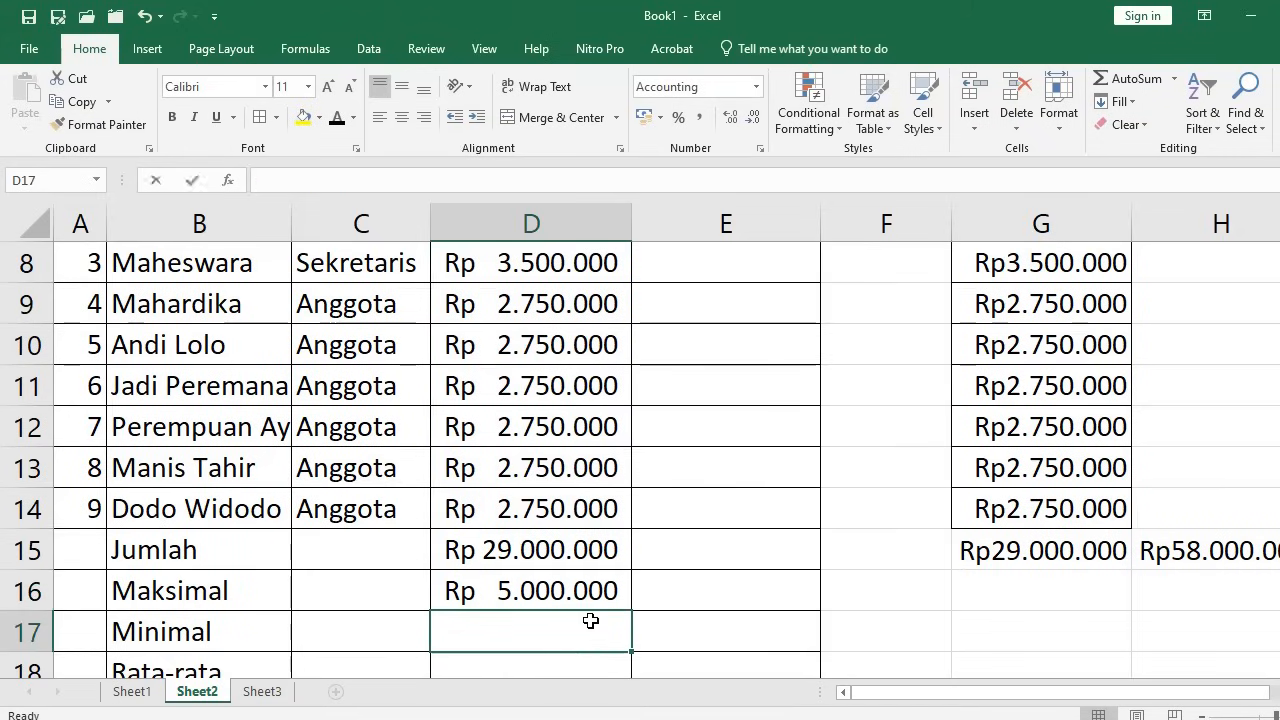
pyautogui.write('=min')
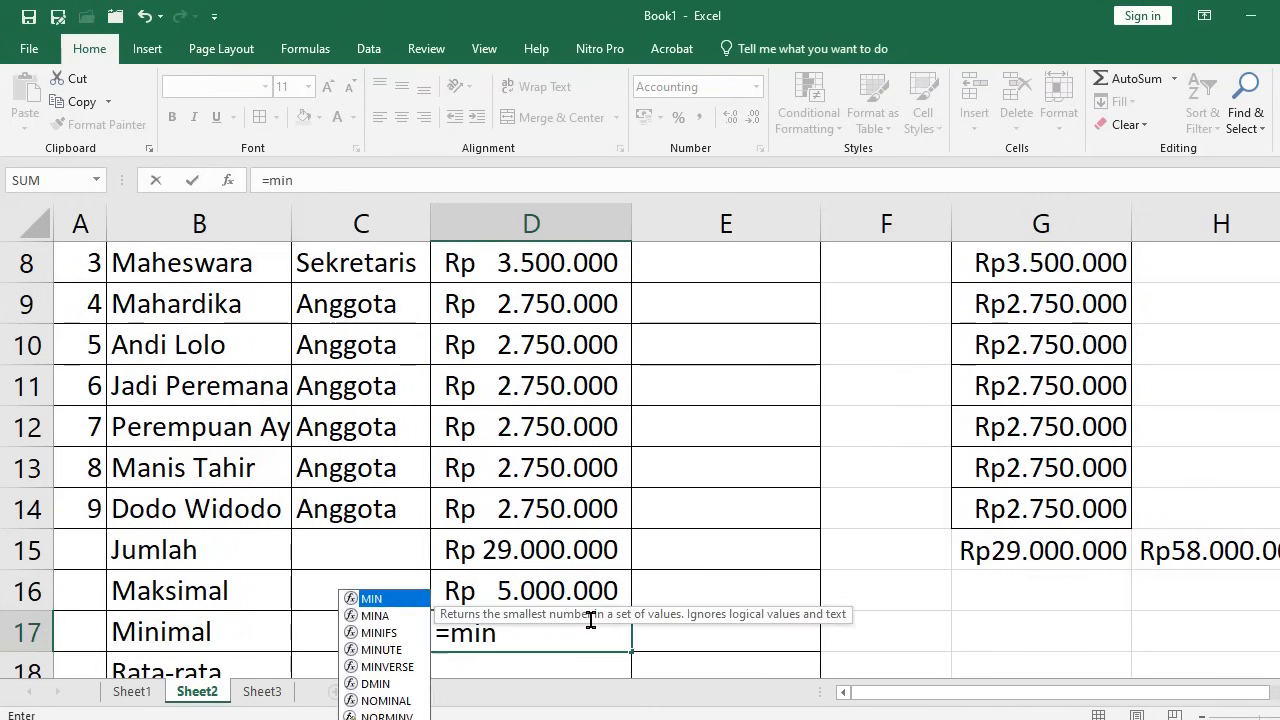
pyautogui.write('(')
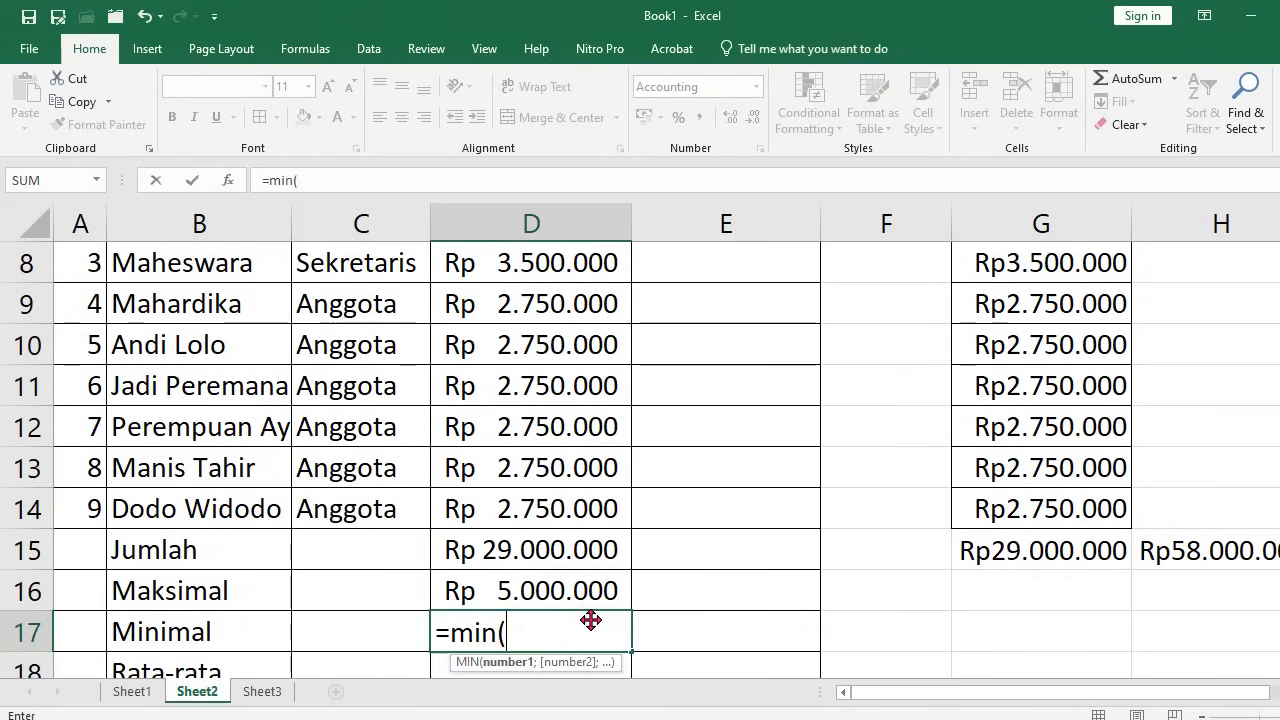
pyautogui.click(563, 514)
pyautogui.scroll(1, 562, 518)
pyautogui.scroll(1, 562, 518)
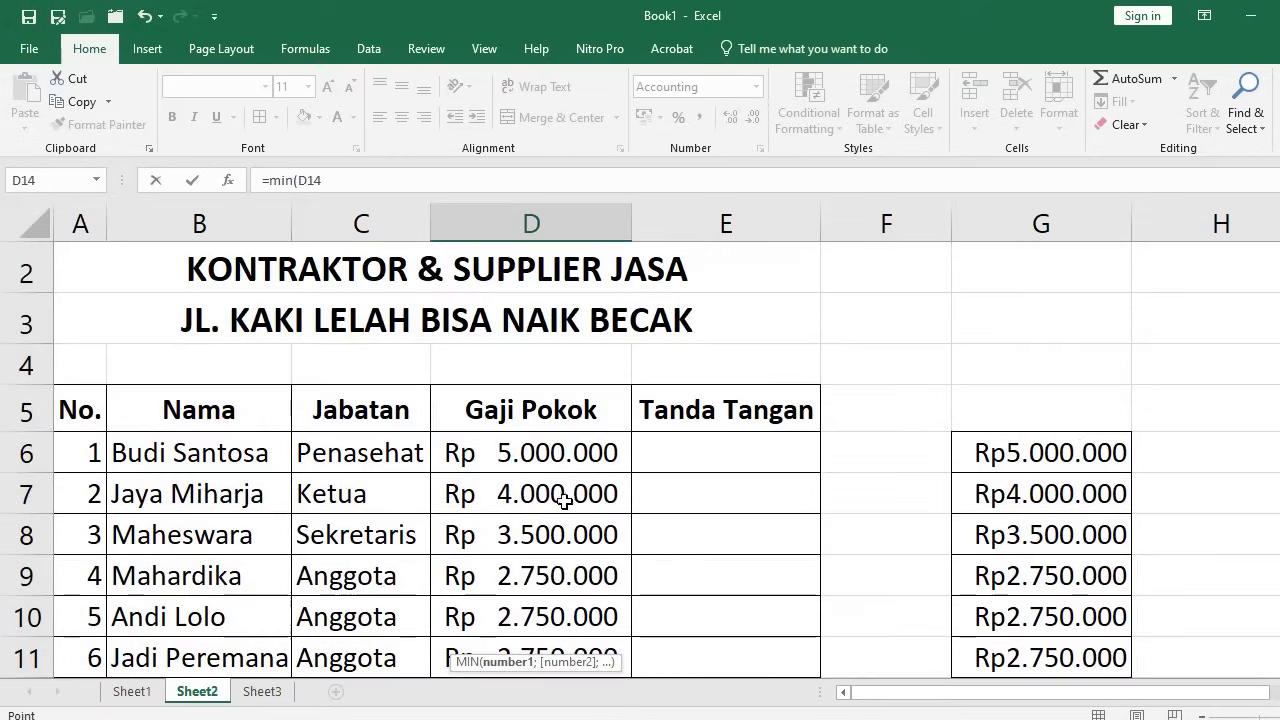
pyautogui.keyDown('shift'); pyautogui.click(558, 459); pyautogui.keyUp('shift')
pyautogui.press('Return')
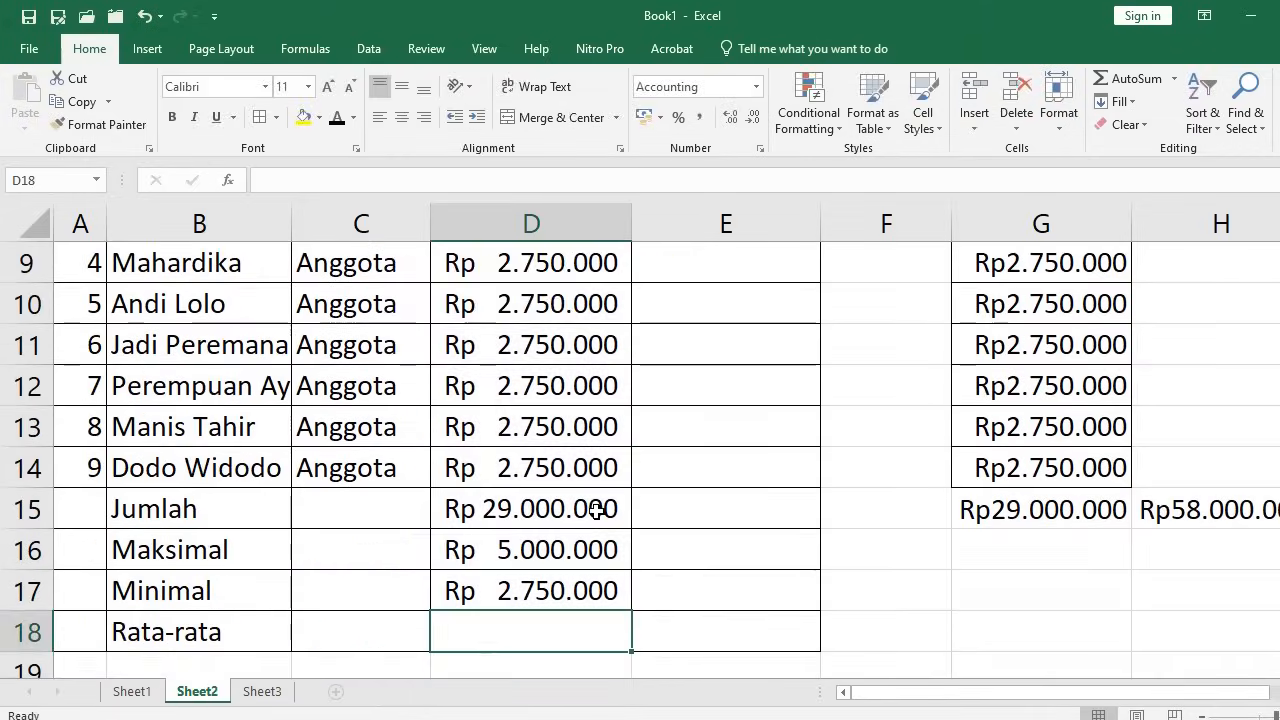
pyautogui.scroll(-1, 590, 515)
pyautogui.click(522, 460)
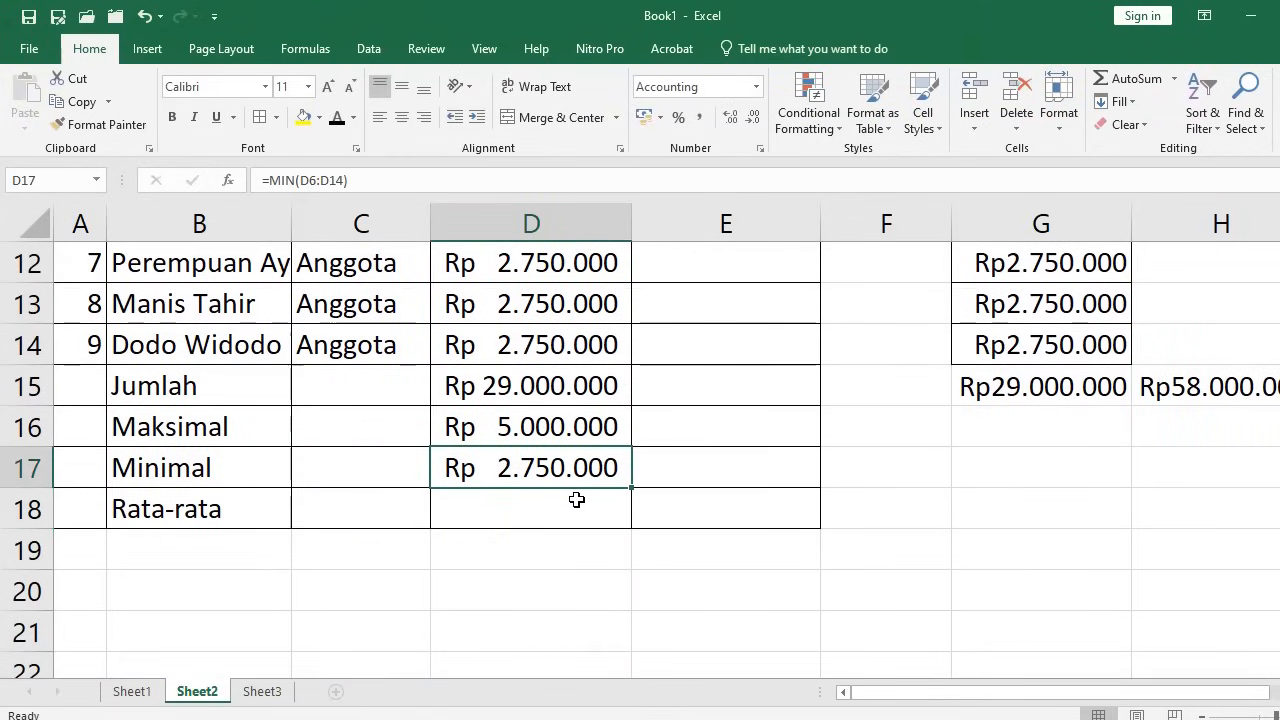
# Enter =AVERAGE(D6:D14) in the Rata-rata cell D18, giving Rp 3.222.222
pyautogui.click(530, 512)
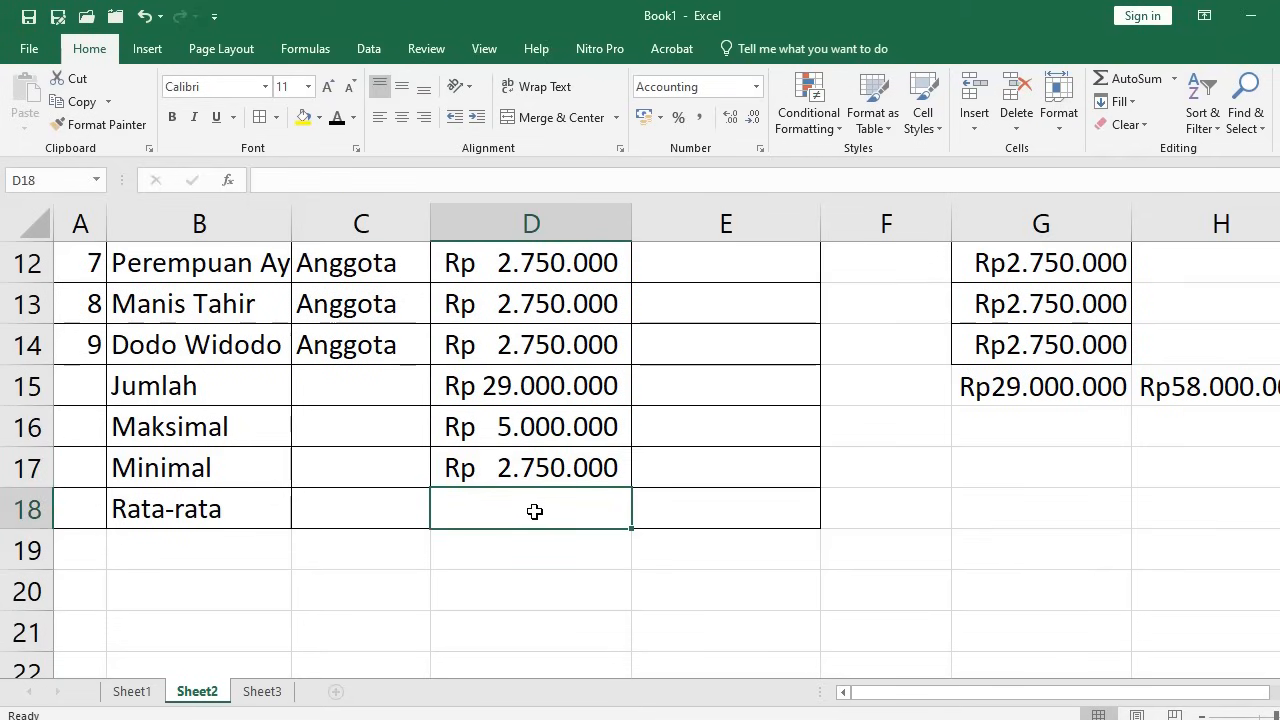
pyautogui.write('=')
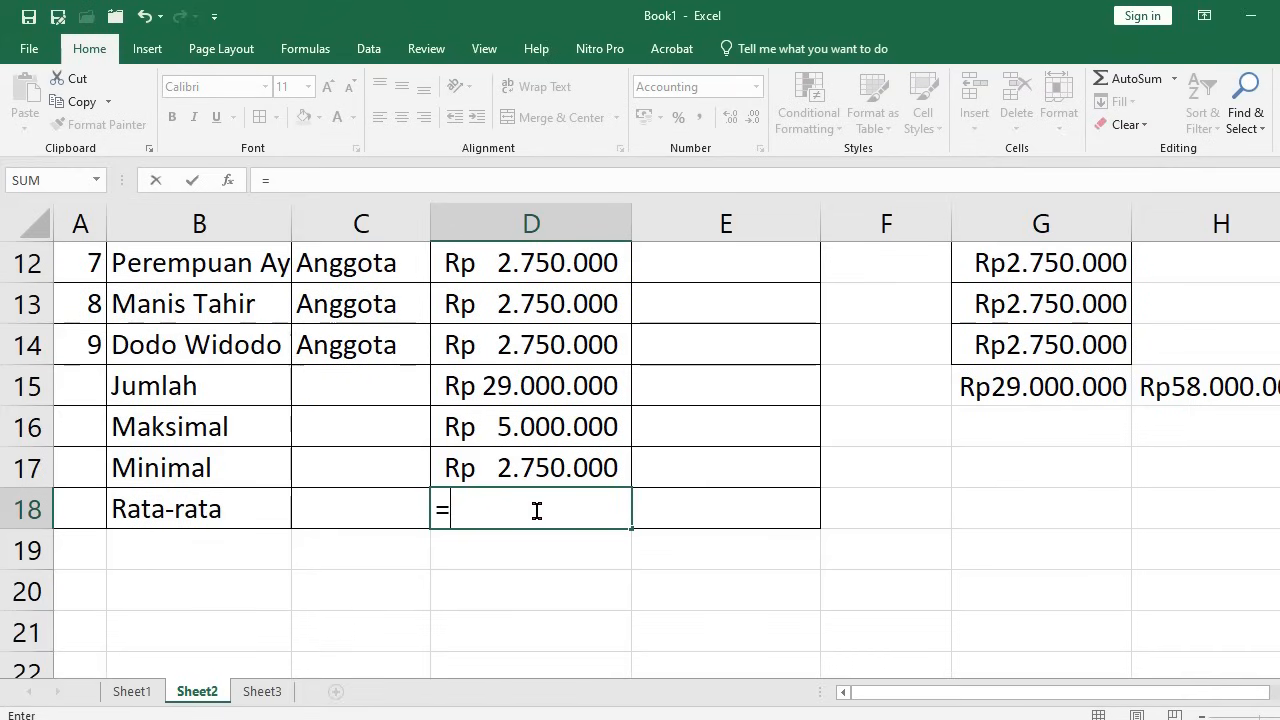
pyautogui.write('average')
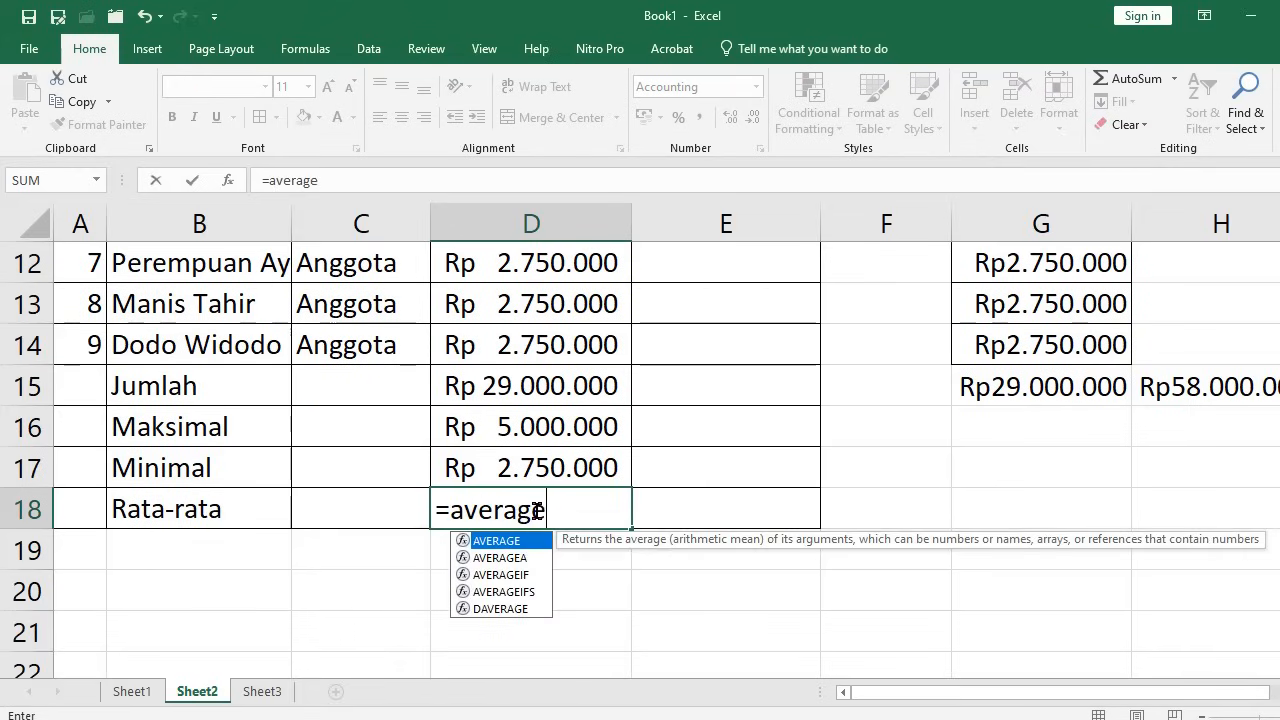
pyautogui.write('(')
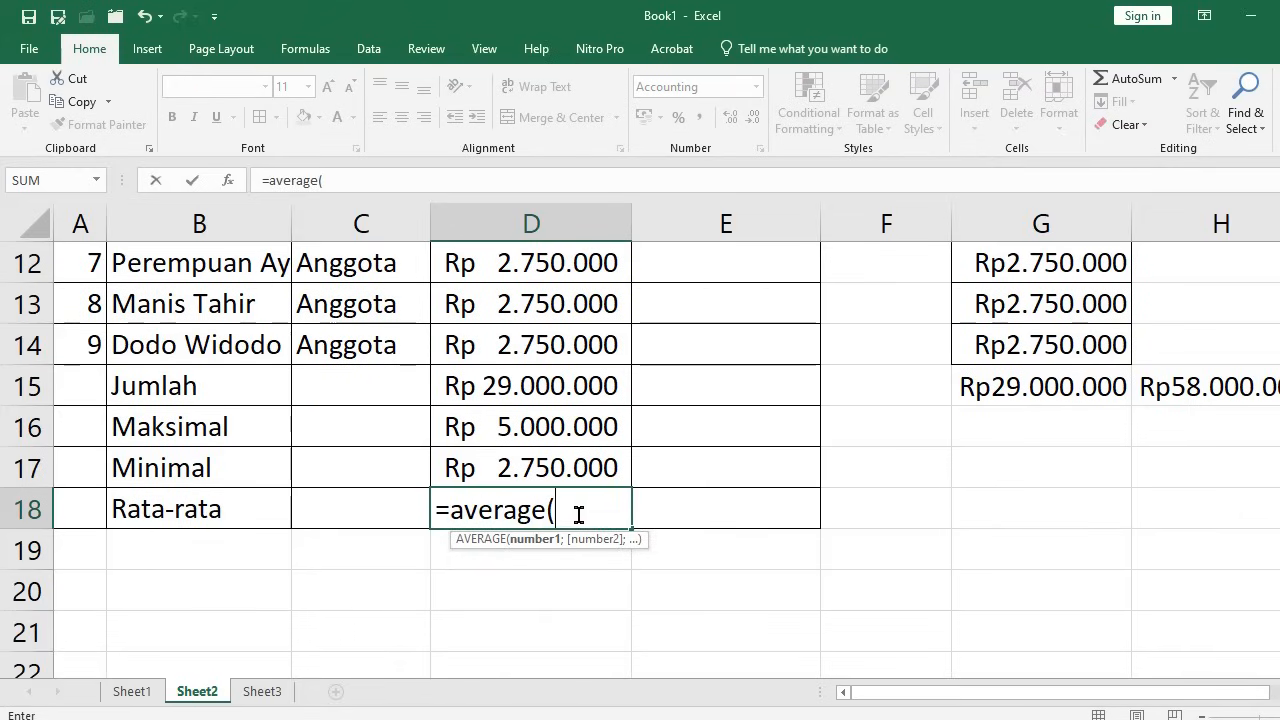
pyautogui.click(548, 355)
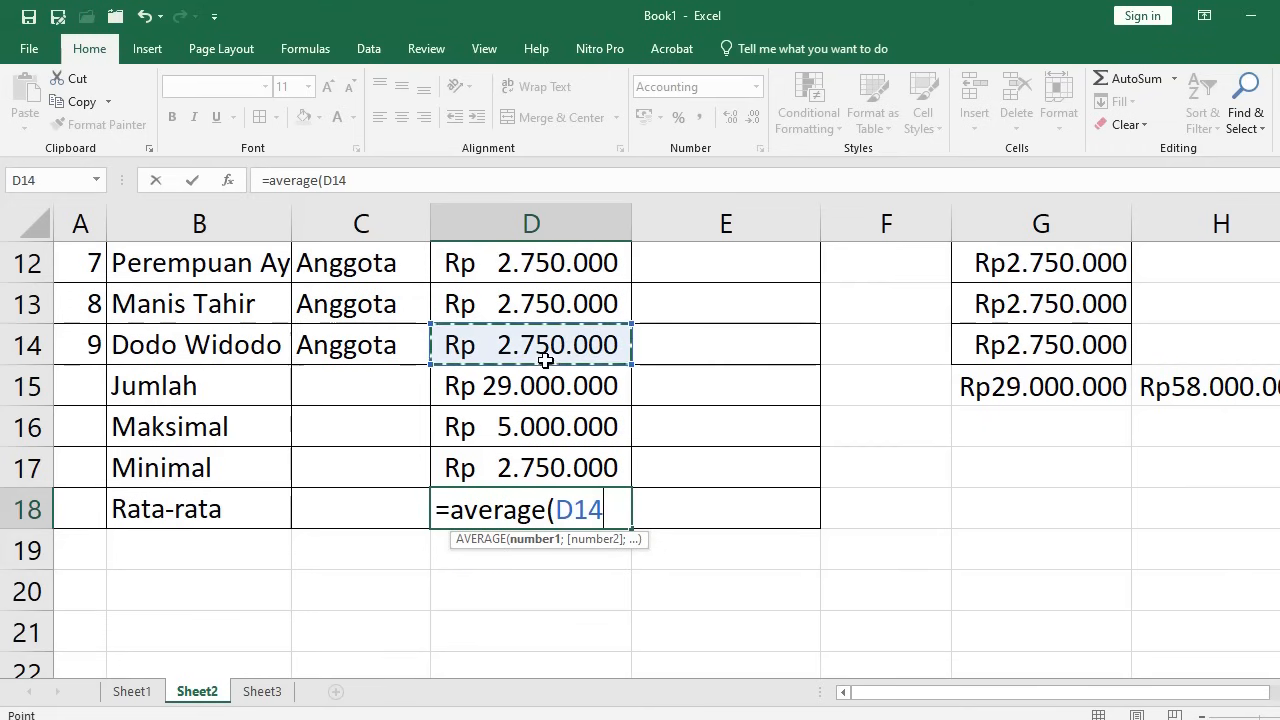
pyautogui.scroll(3, 555, 379)
pyautogui.moveTo(555, 379); pyautogui.dragTo(555, 416)
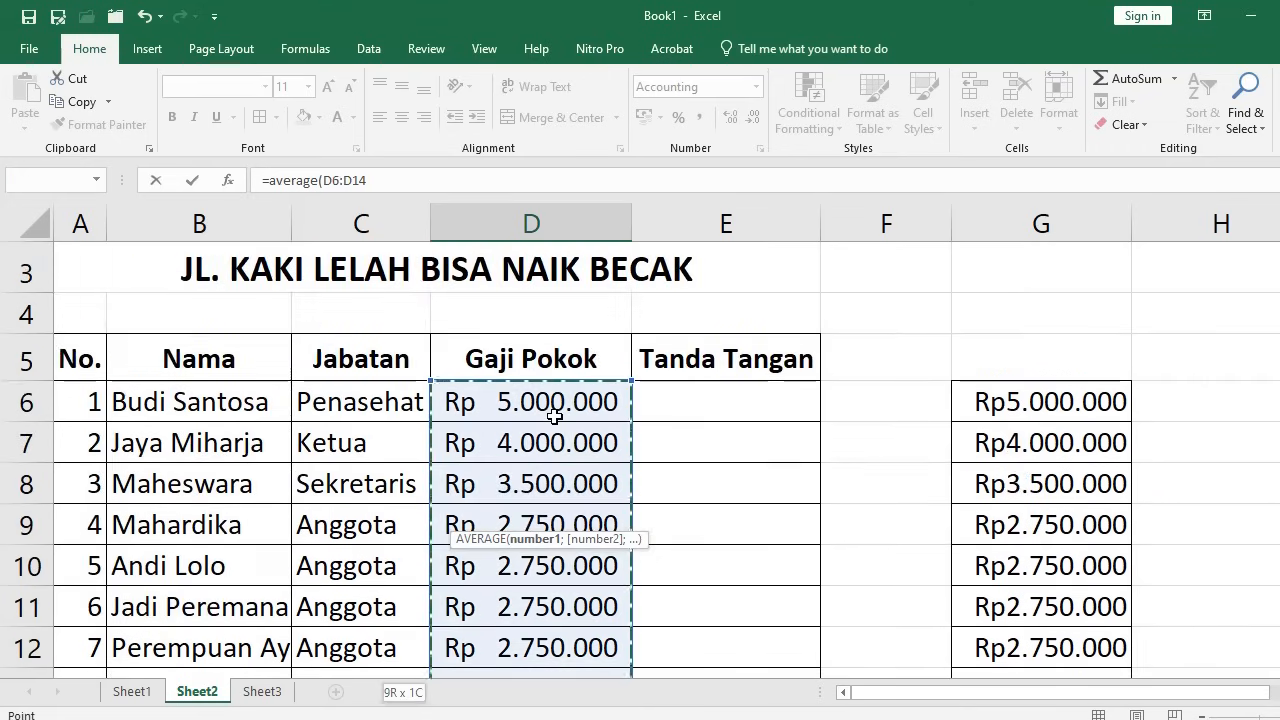
pyautogui.write(')')
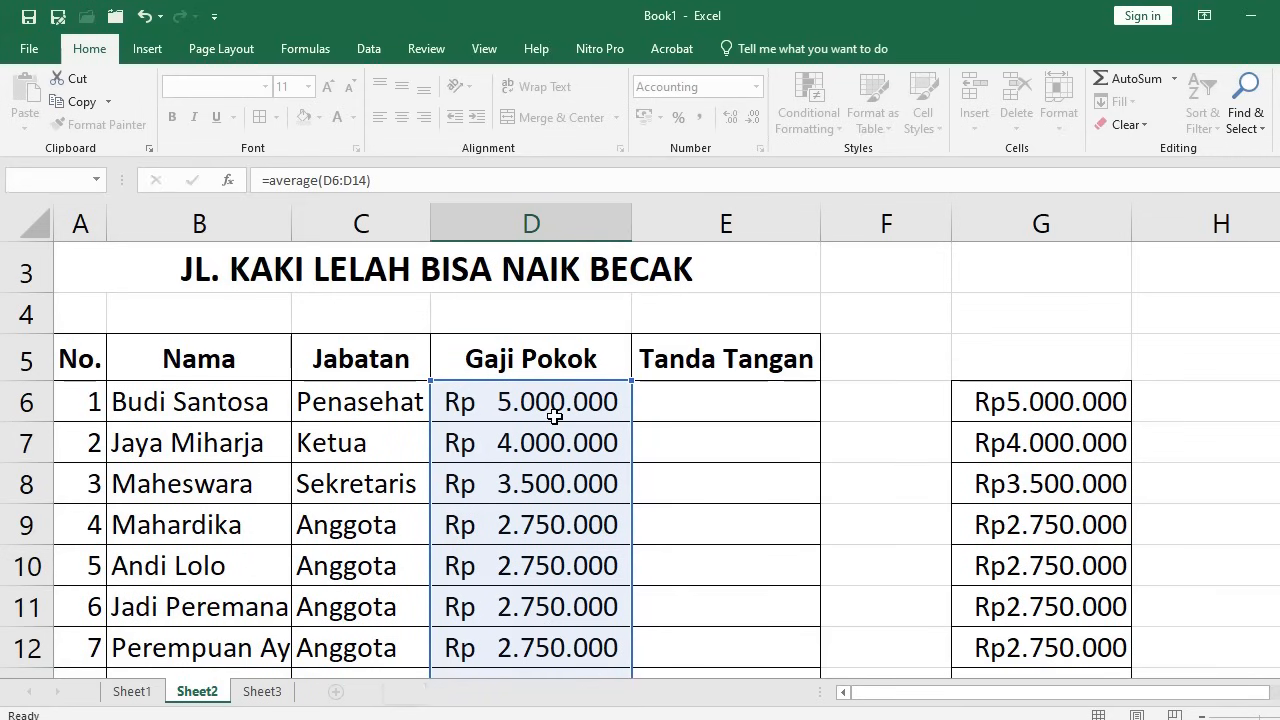
pyautogui.press('Return')
# Review the formulas behind the Maksimal and Jumlah values
pyautogui.click(556, 498)
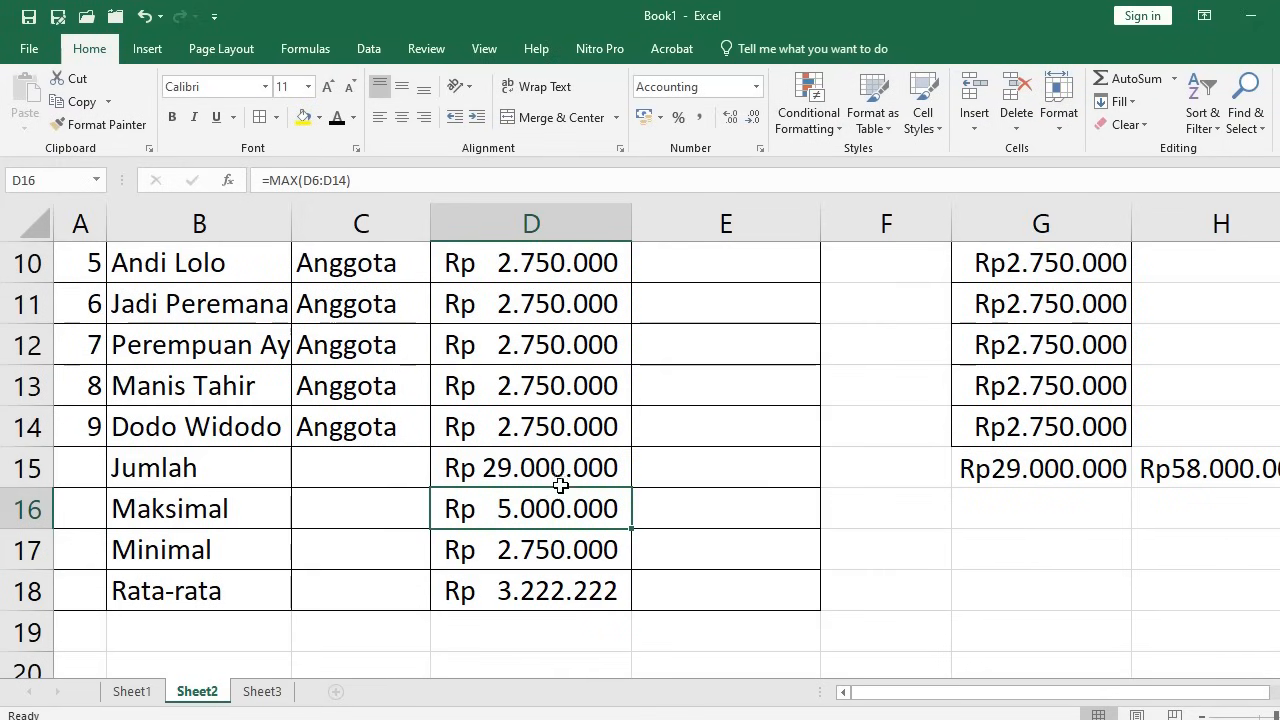
pyautogui.click(556, 468)
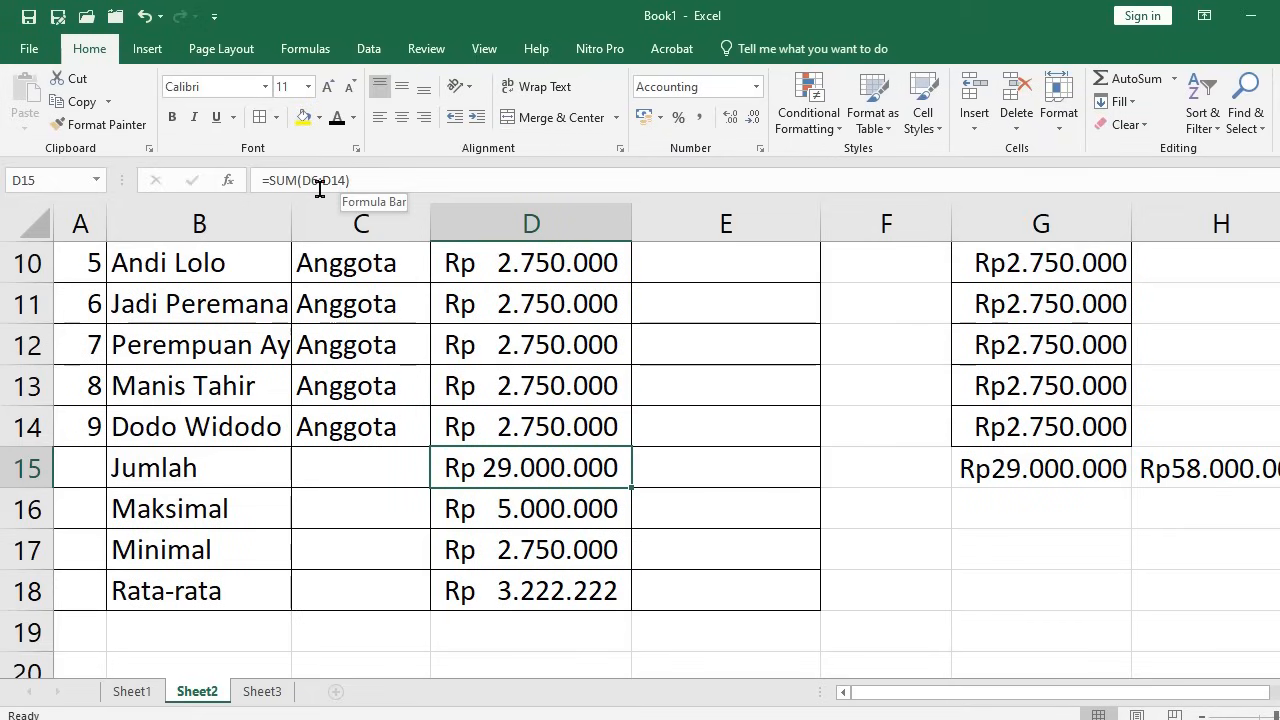
pyautogui.click(521, 511)
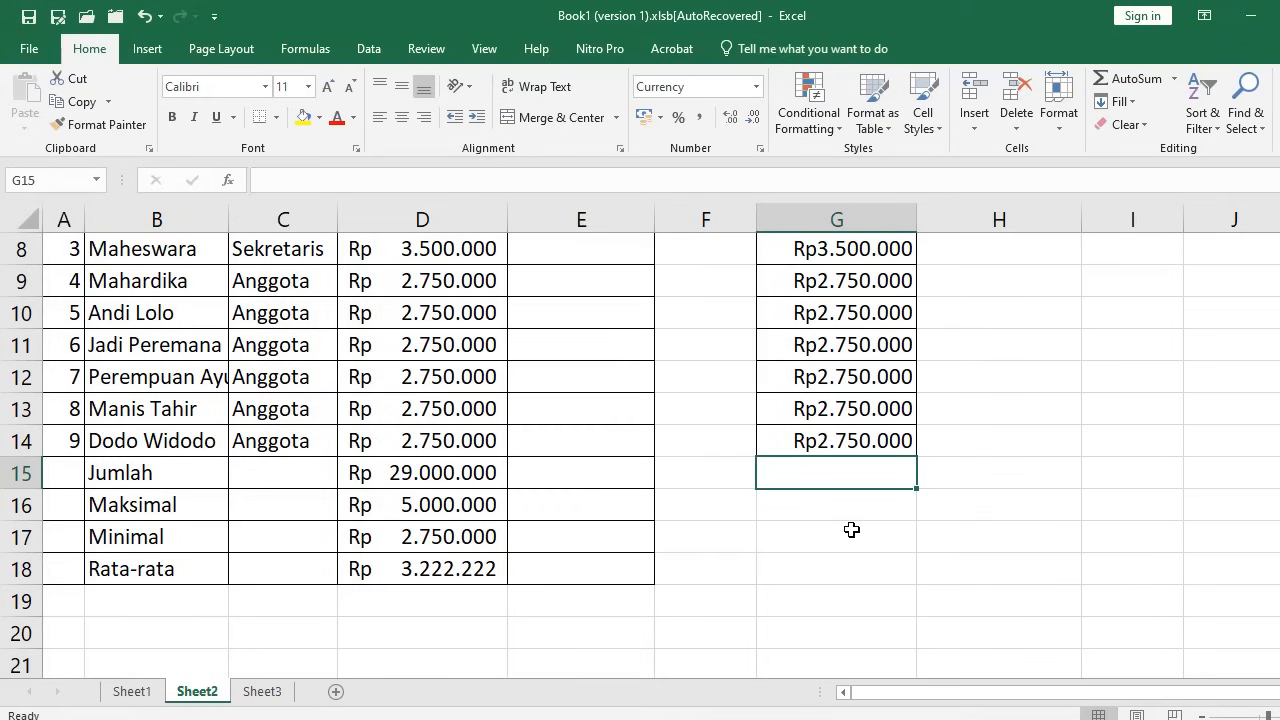
# Enter =SUM(G6:G14;D6:D14) in G15, totalling Rp58.000.000
pyautogui.write('=')
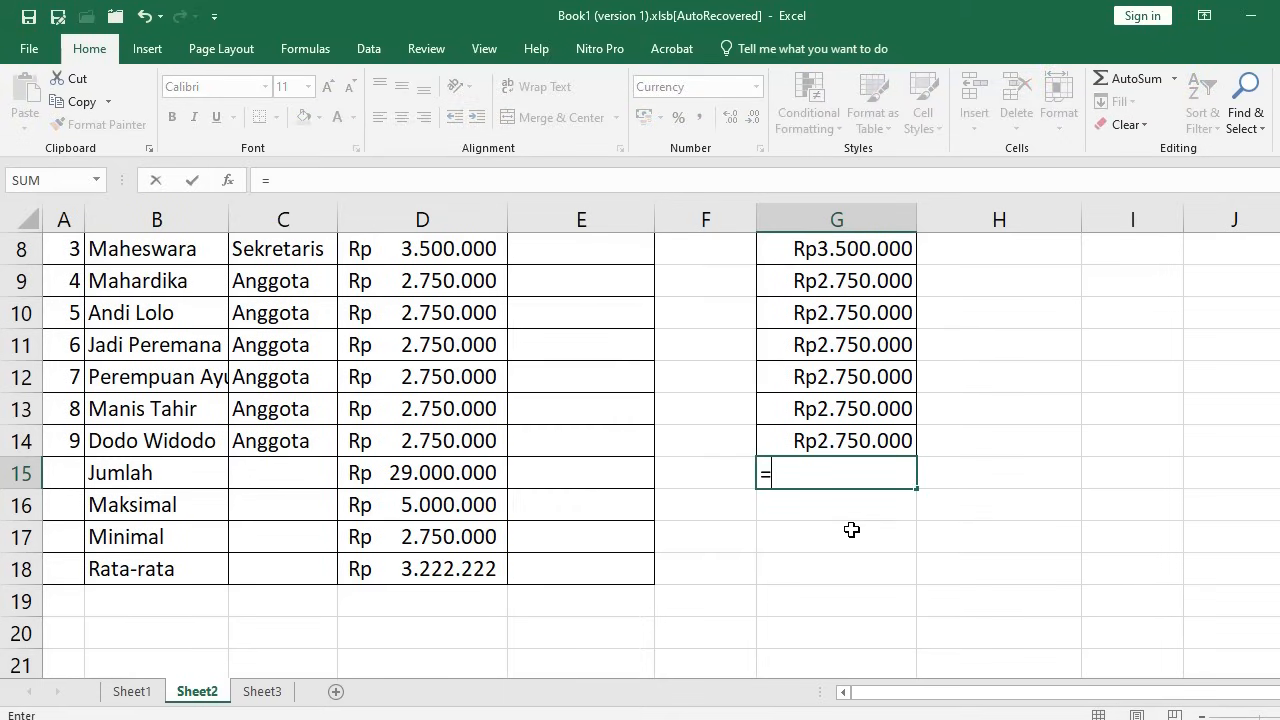
pyautogui.write('sum')
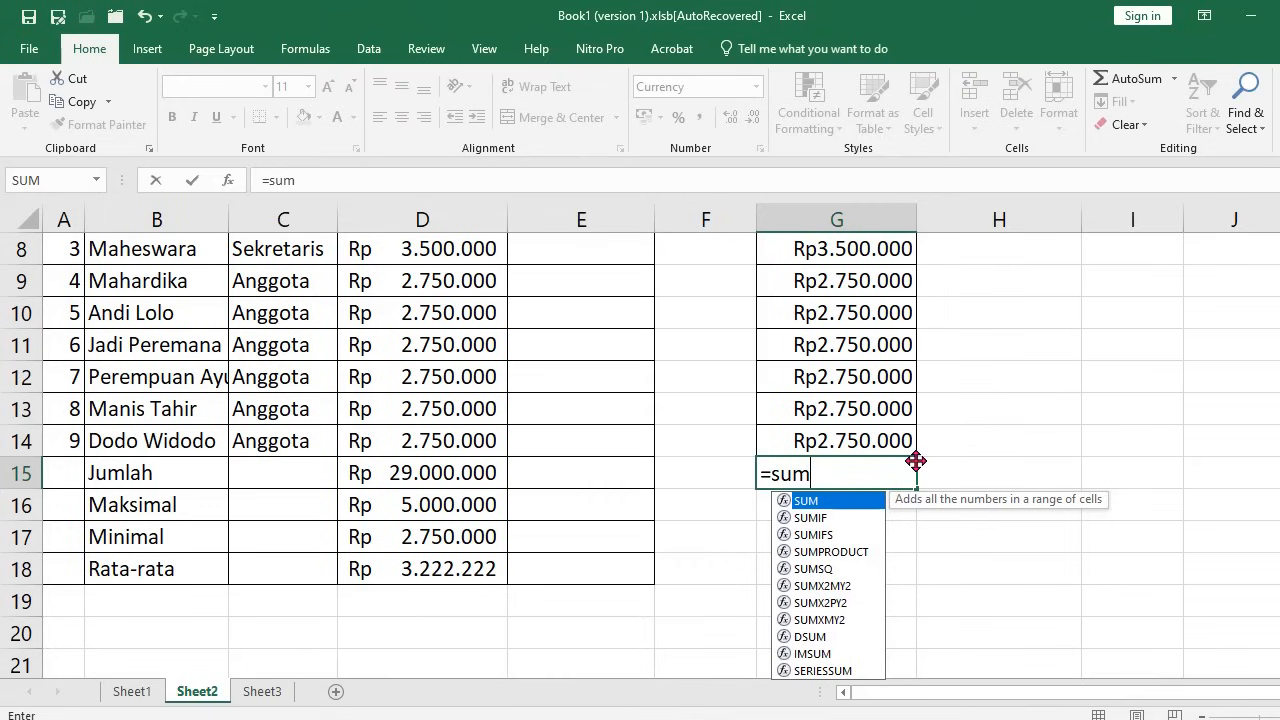
pyautogui.write('(')
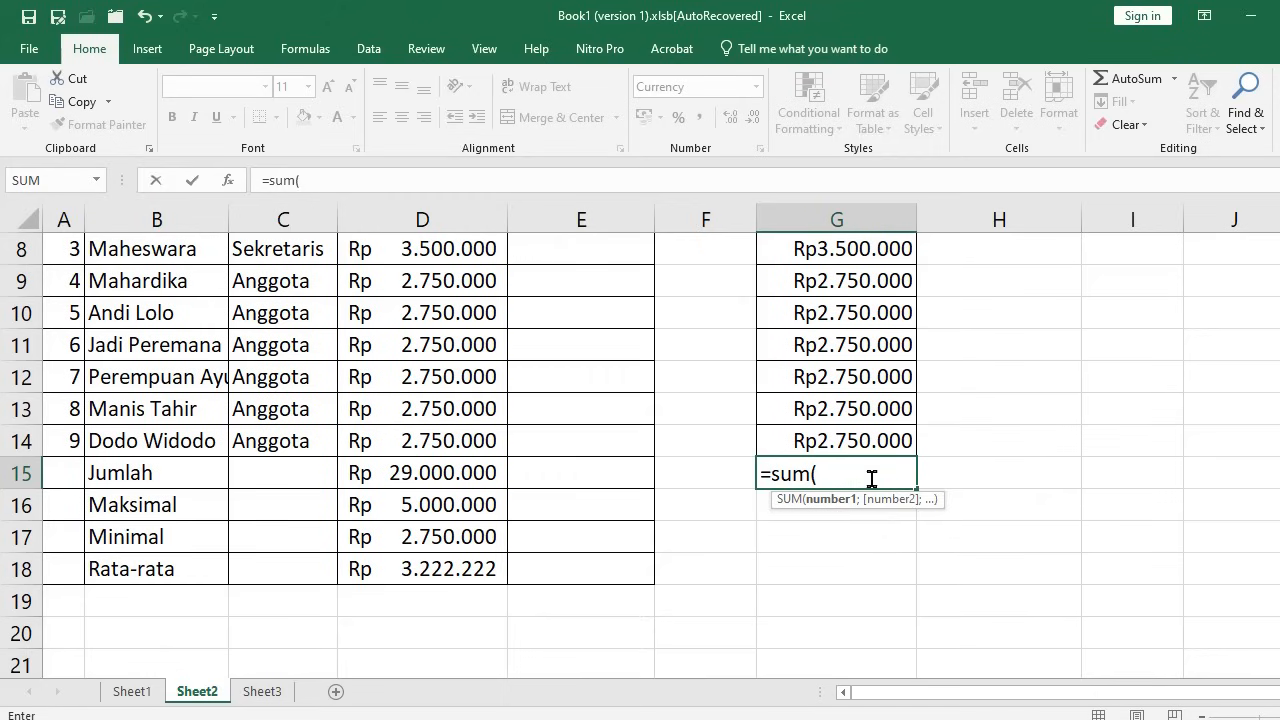
pyautogui.scroll(1, 864, 450)
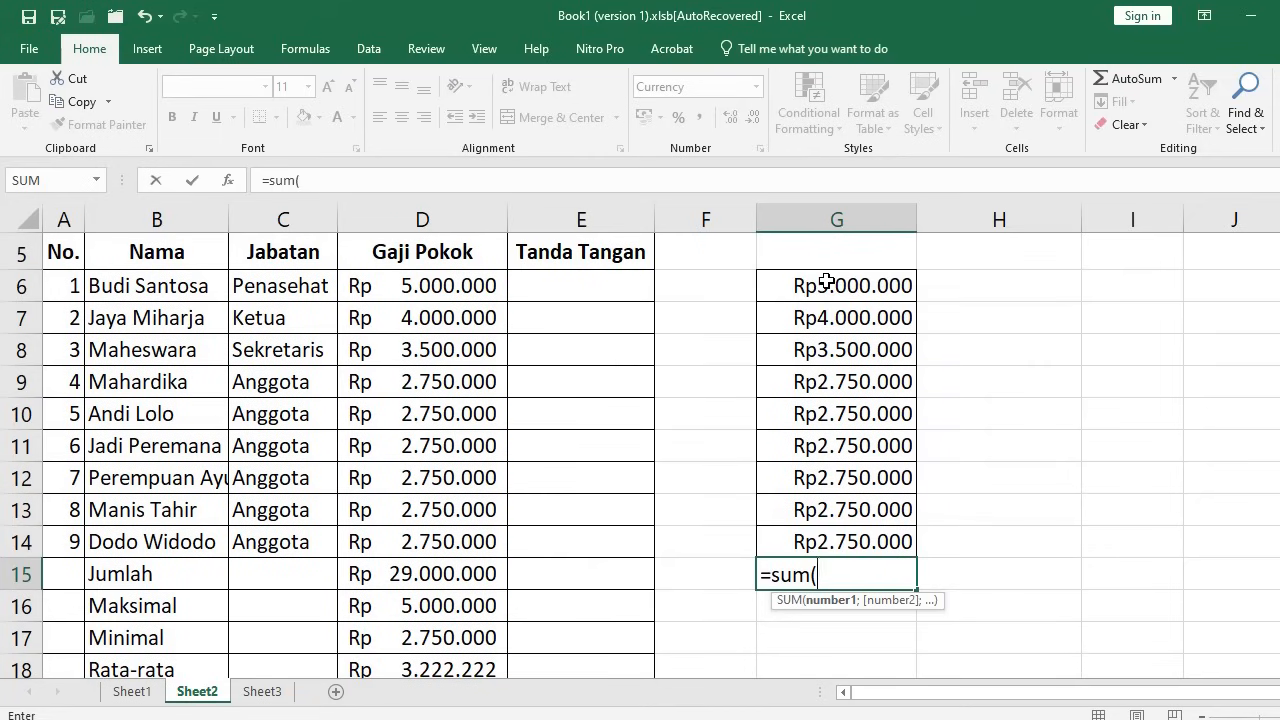
pyautogui.moveTo(826, 282); pyautogui.dragTo(842, 541)
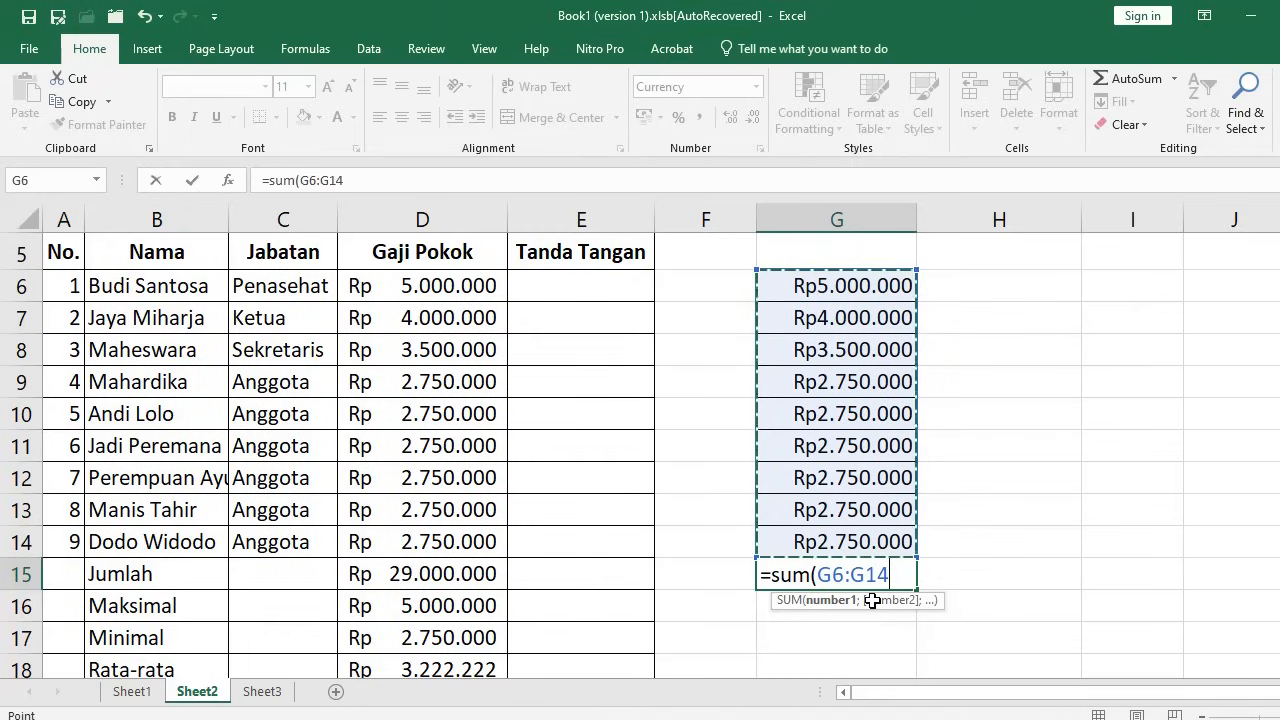
pyautogui.write(';')
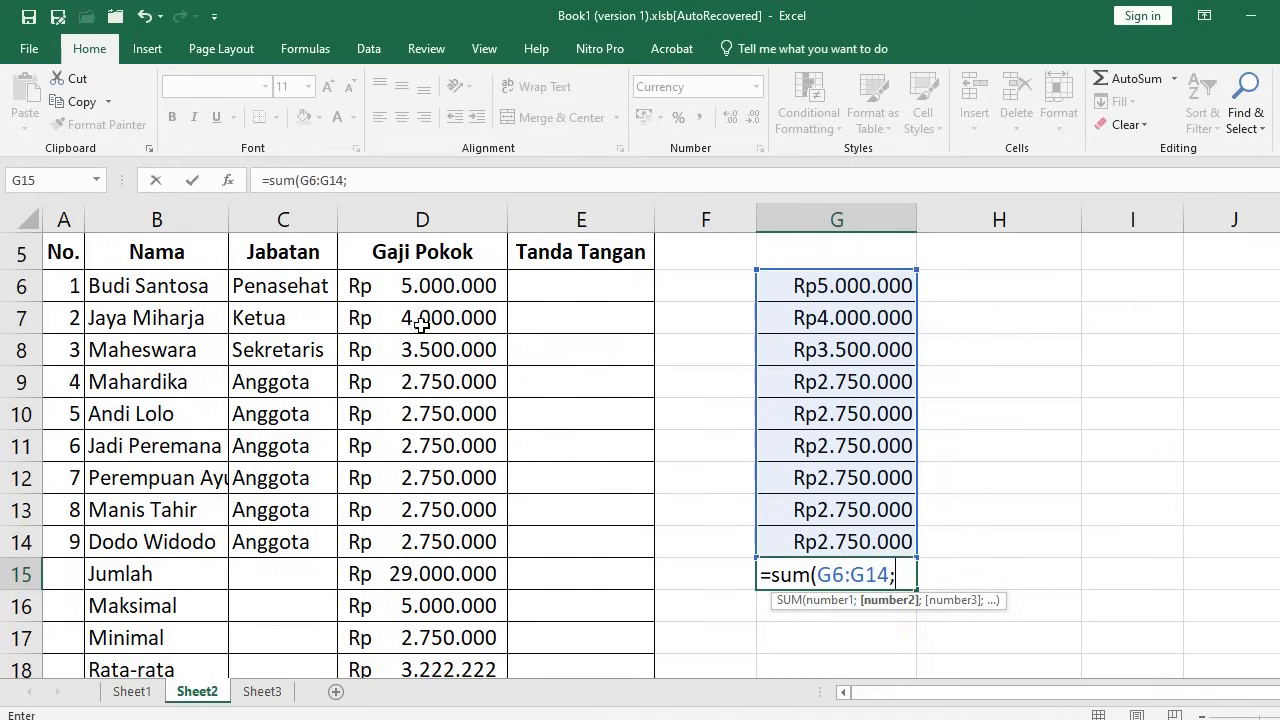
pyautogui.moveTo(431, 288); pyautogui.dragTo(418, 540)
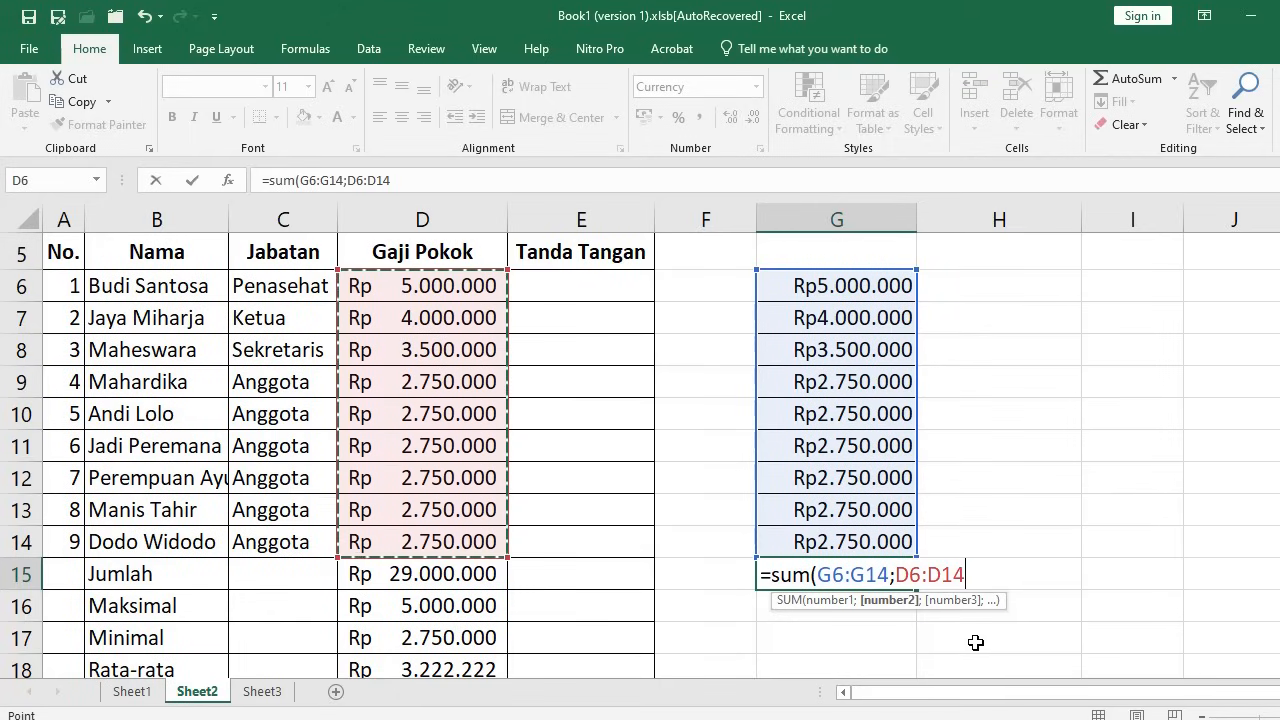
pyautogui.write(')')
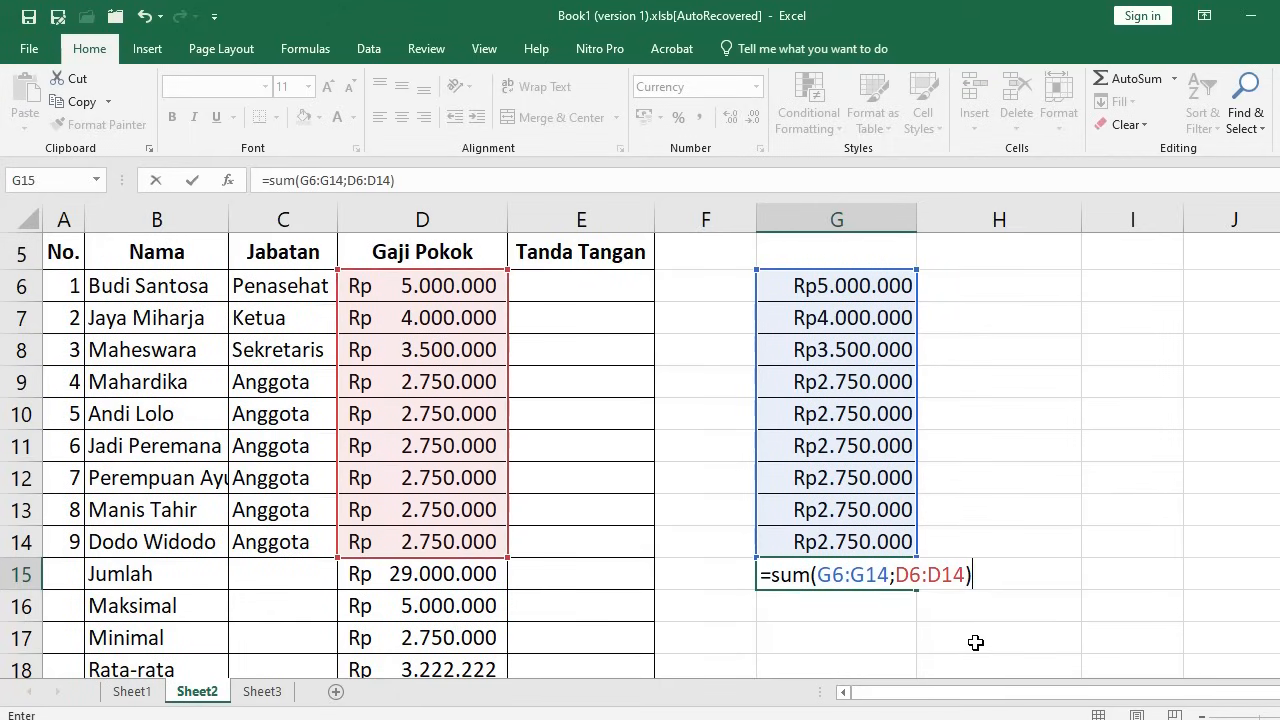
pyautogui.press('Return')
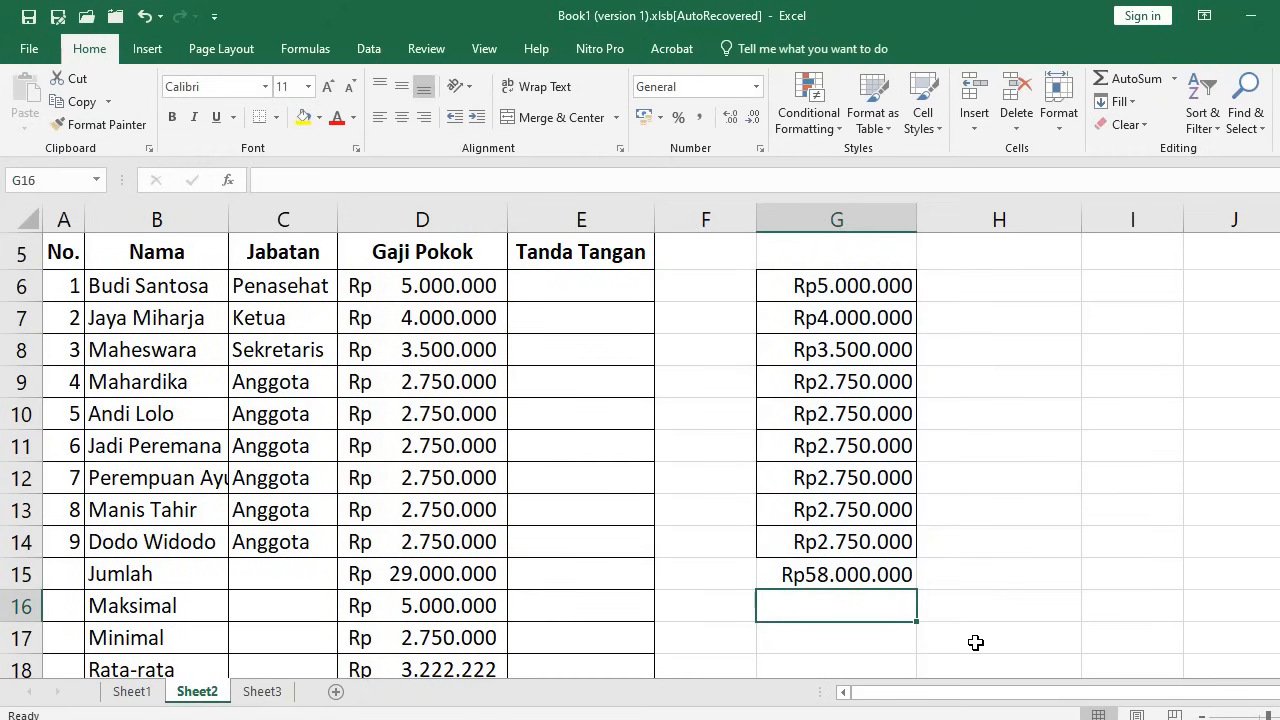
# Reopen the G15 formula for editing and cancel, keeping the original sum
pyautogui.click(855, 570)
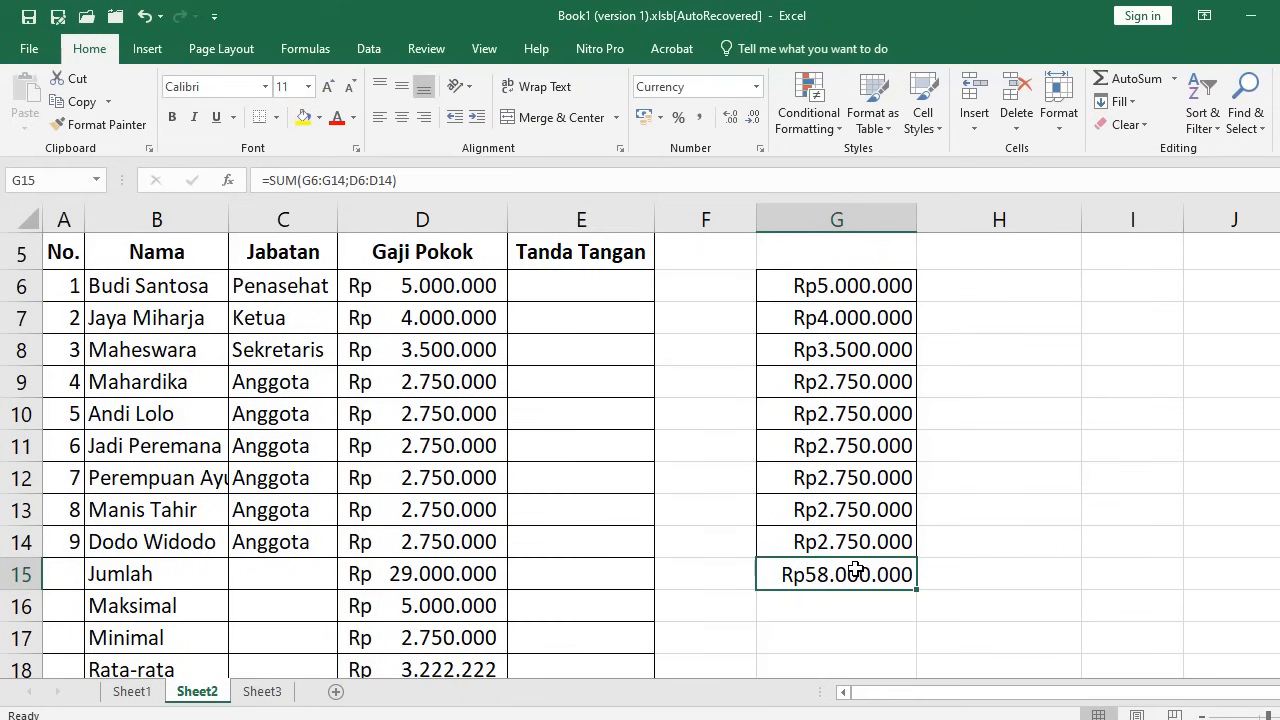
pyautogui.doubleClick(855, 570)
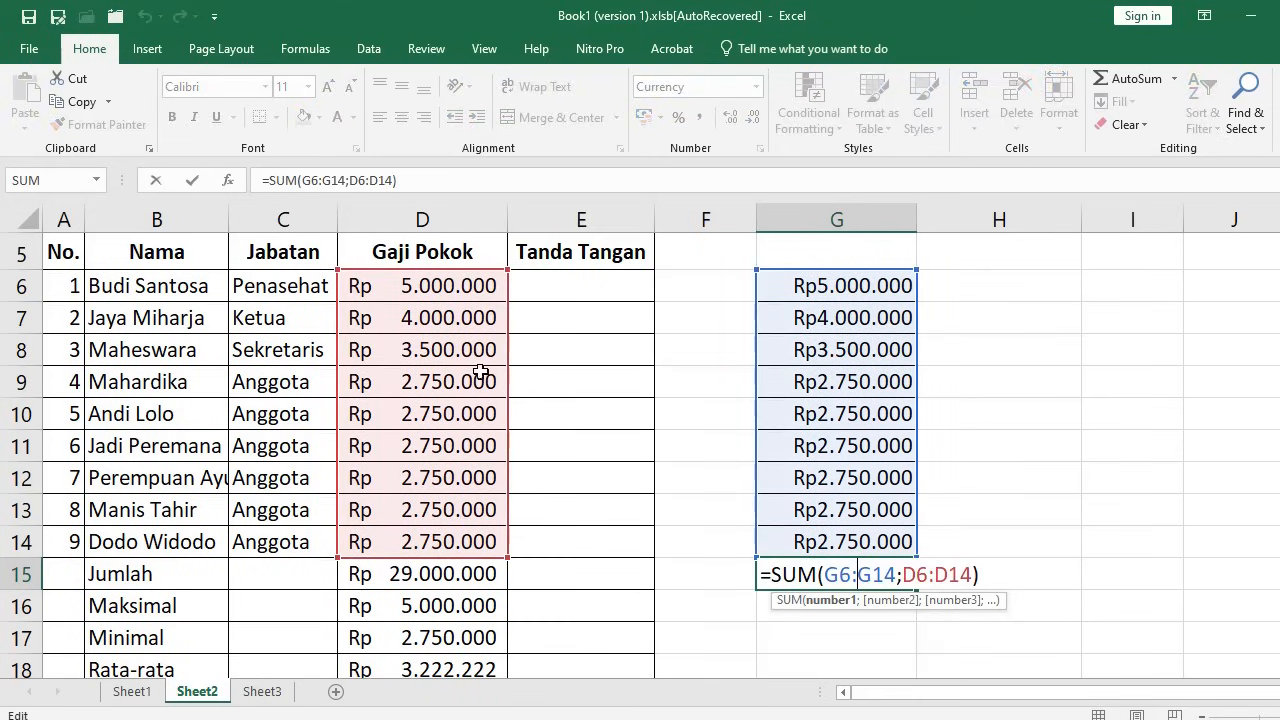
pyautogui.click(885, 662)
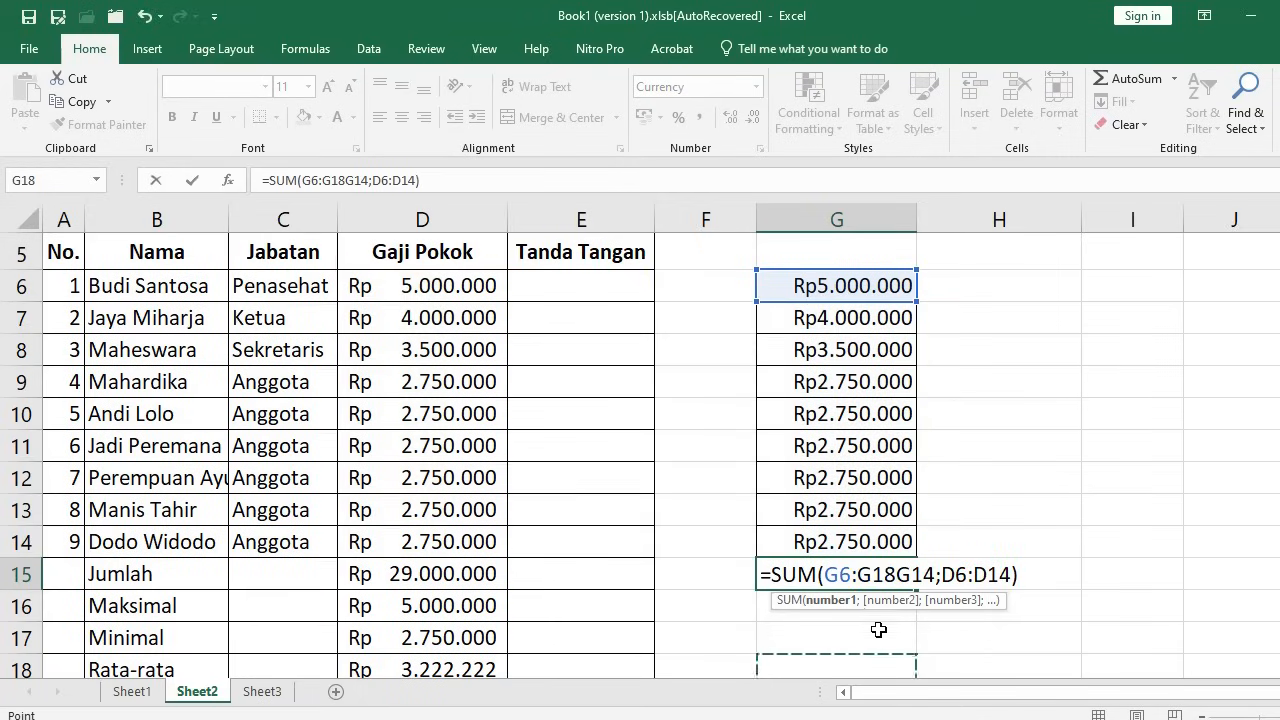
pyautogui.press('Escape')
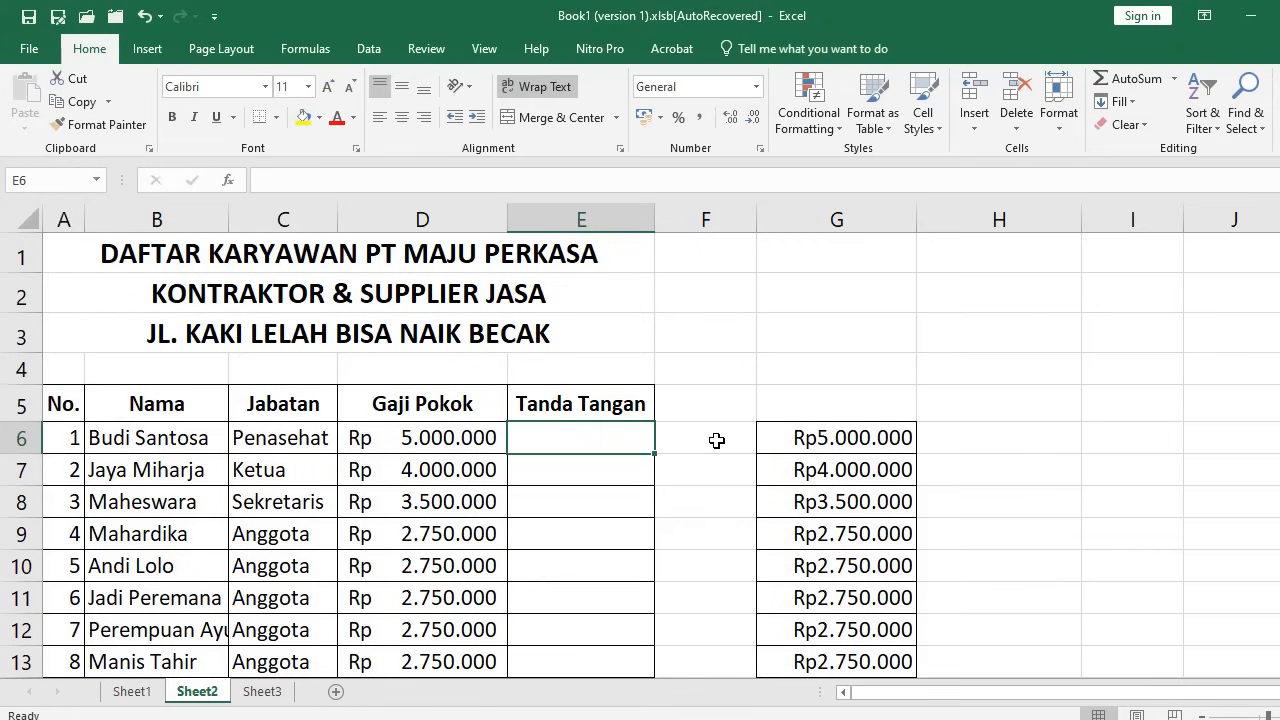
pyautogui.scroll(-1, 630, 430)
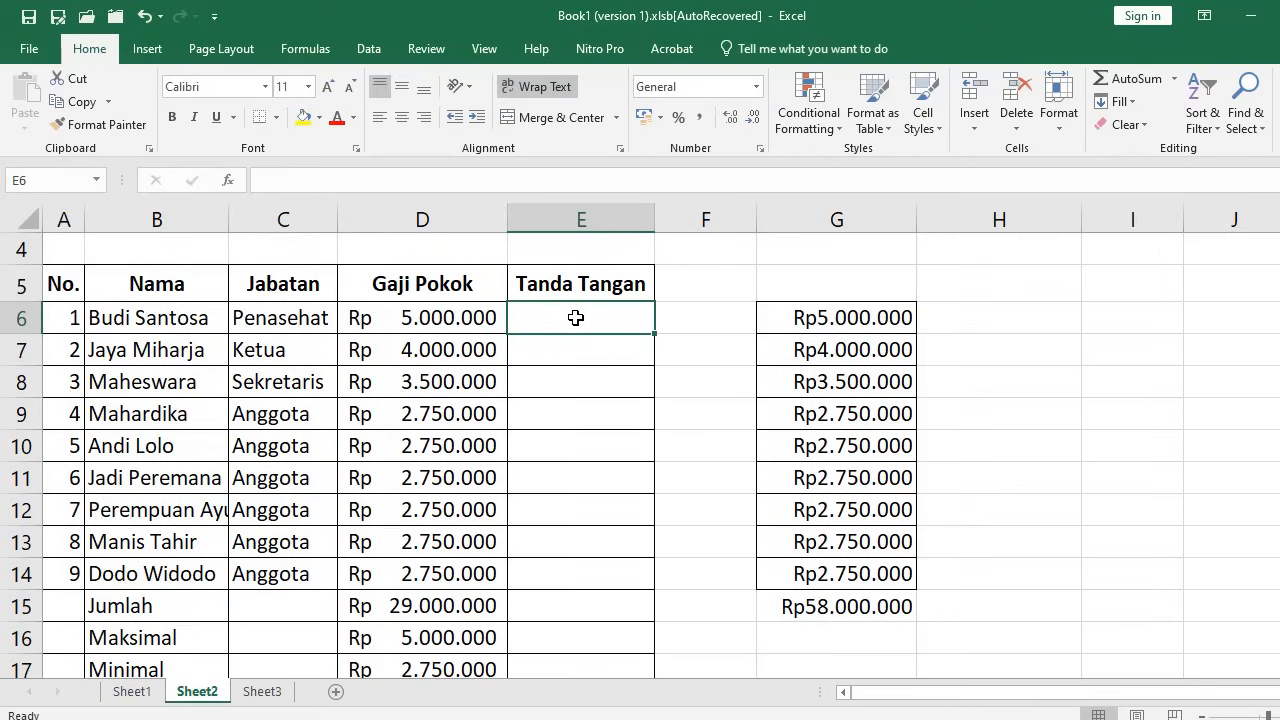
pyautogui.moveTo(166, 320)
pyautogui.mouseDown()
pyautogui.moveTo(186, 629)
pyautogui.moveTo(177, 323)
pyautogui.mouseUp()
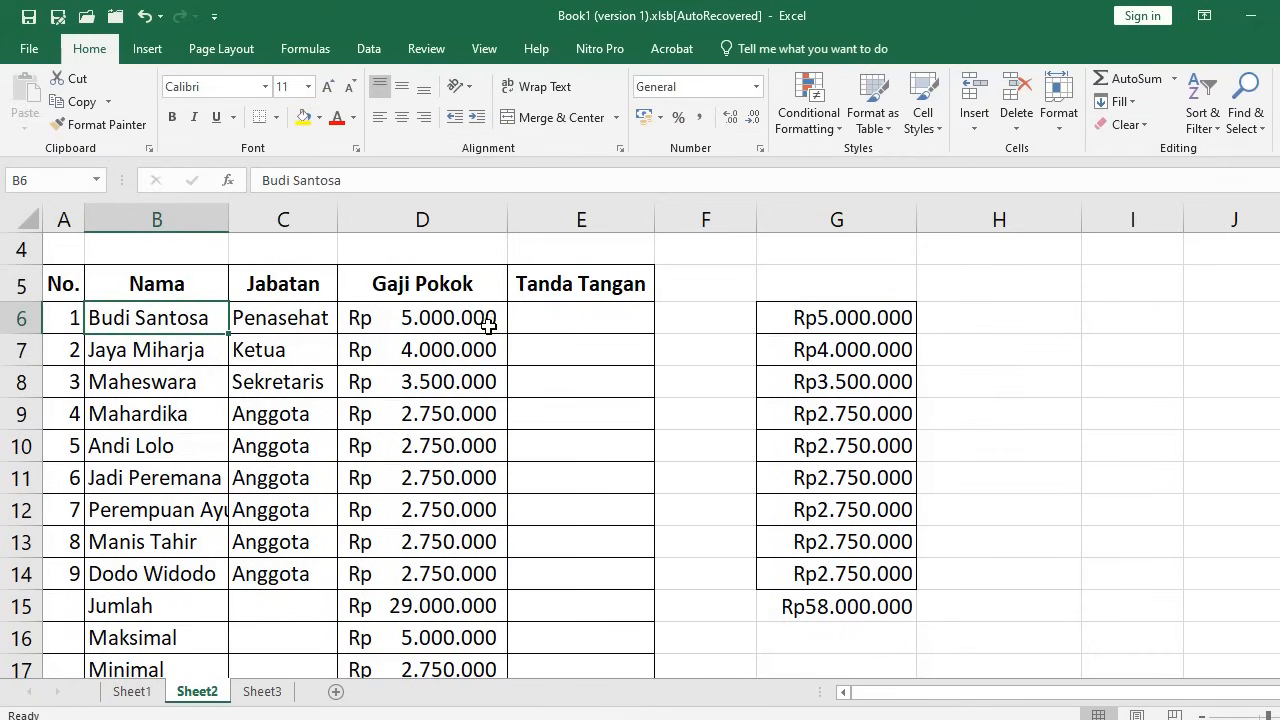
pyautogui.click(586, 313)
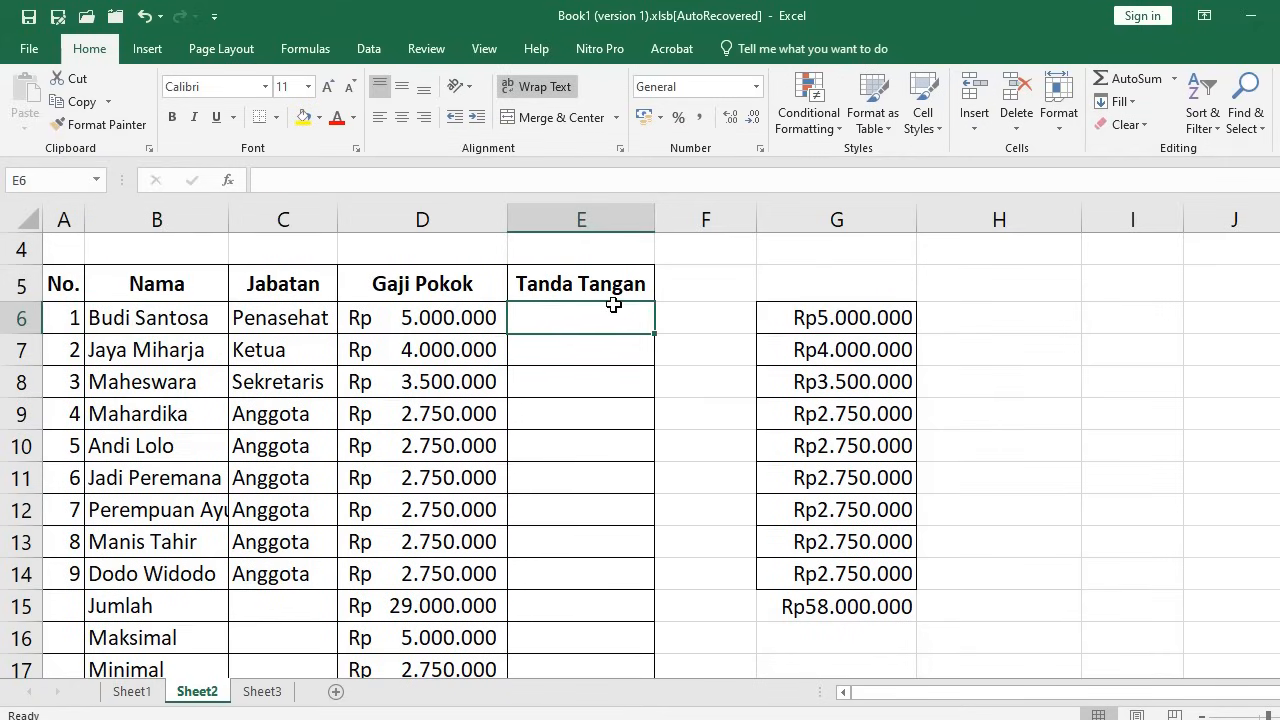
# Enter =UPPER(B6) in E6 and copy it
pyautogui.write('=')
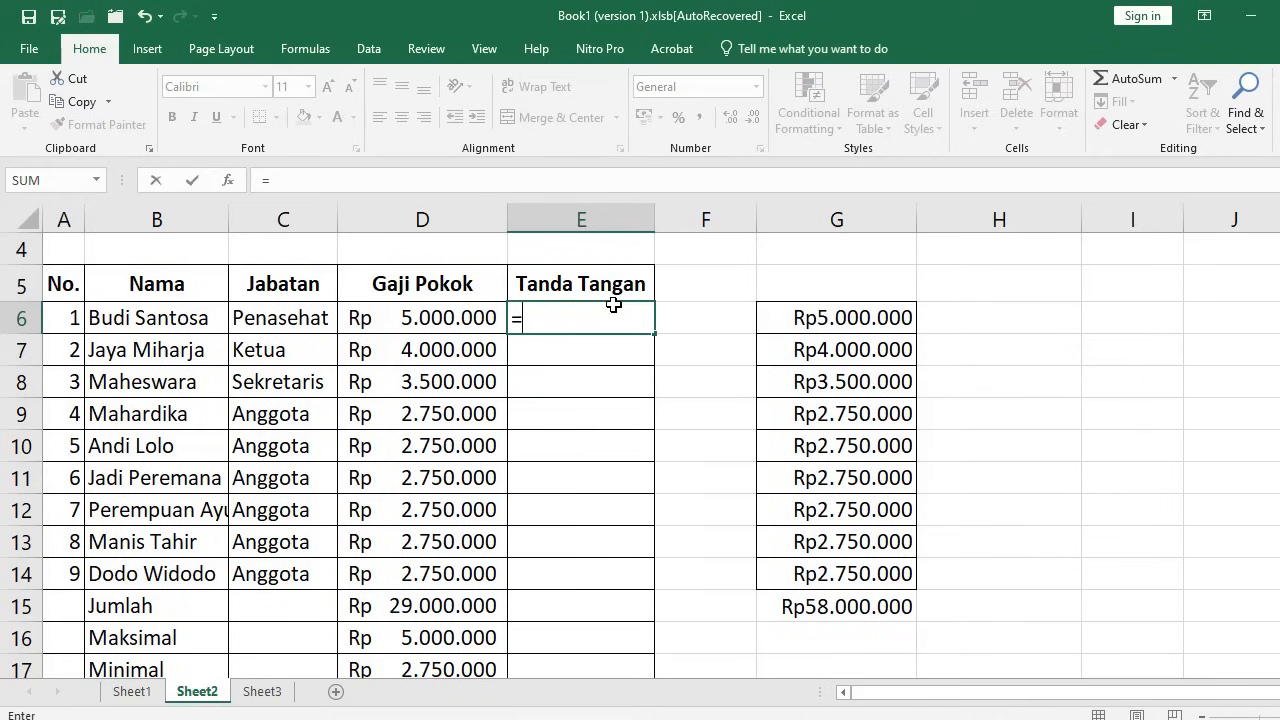
pyautogui.write('upper')
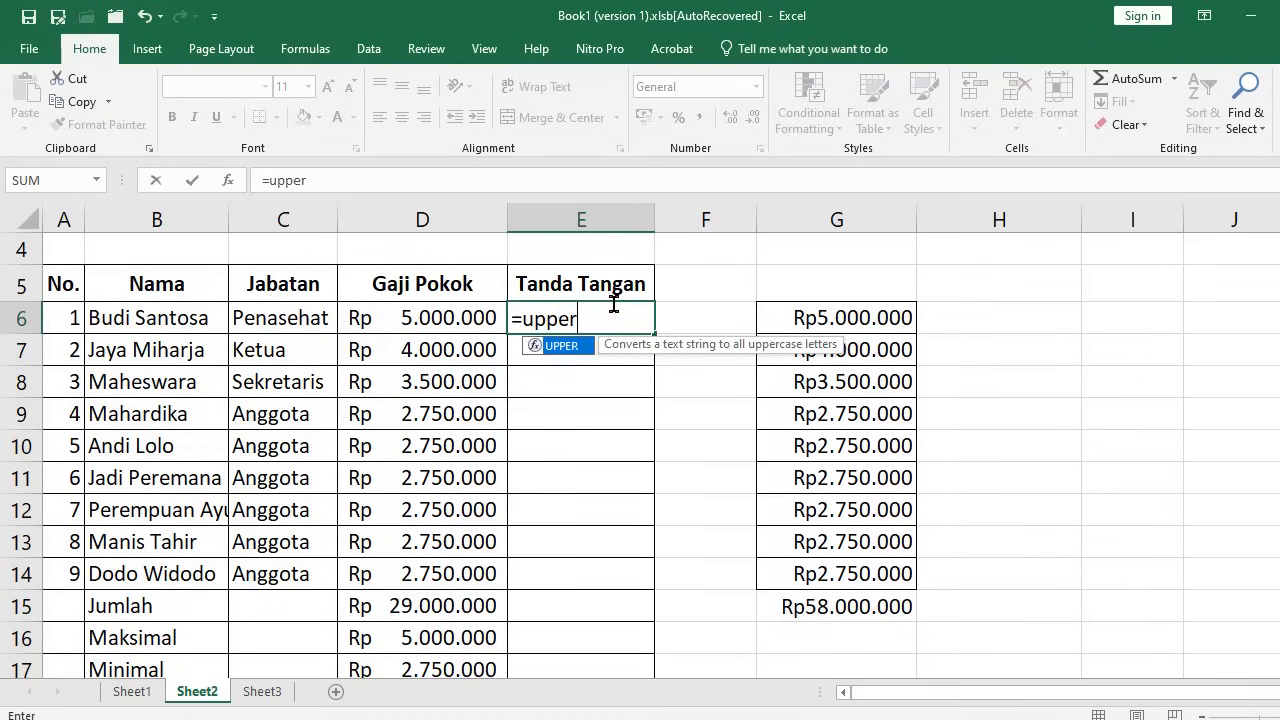
pyautogui.write('(')
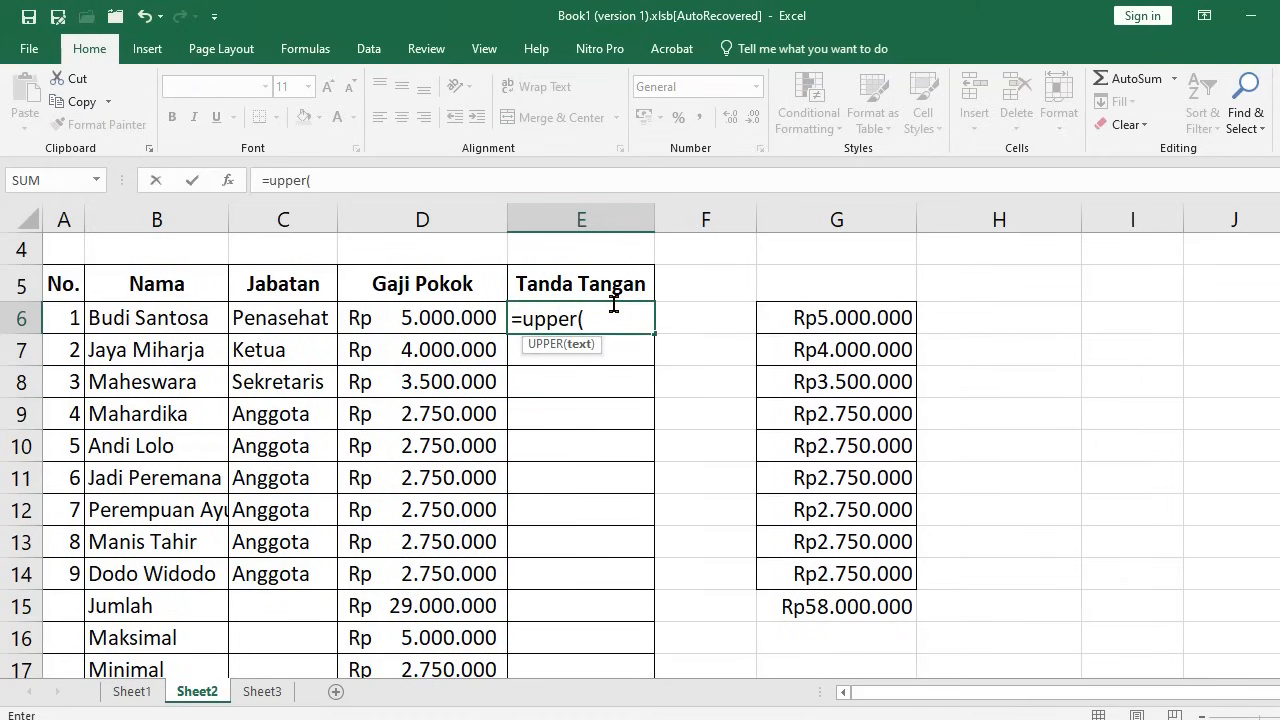
pyautogui.click(155, 318)
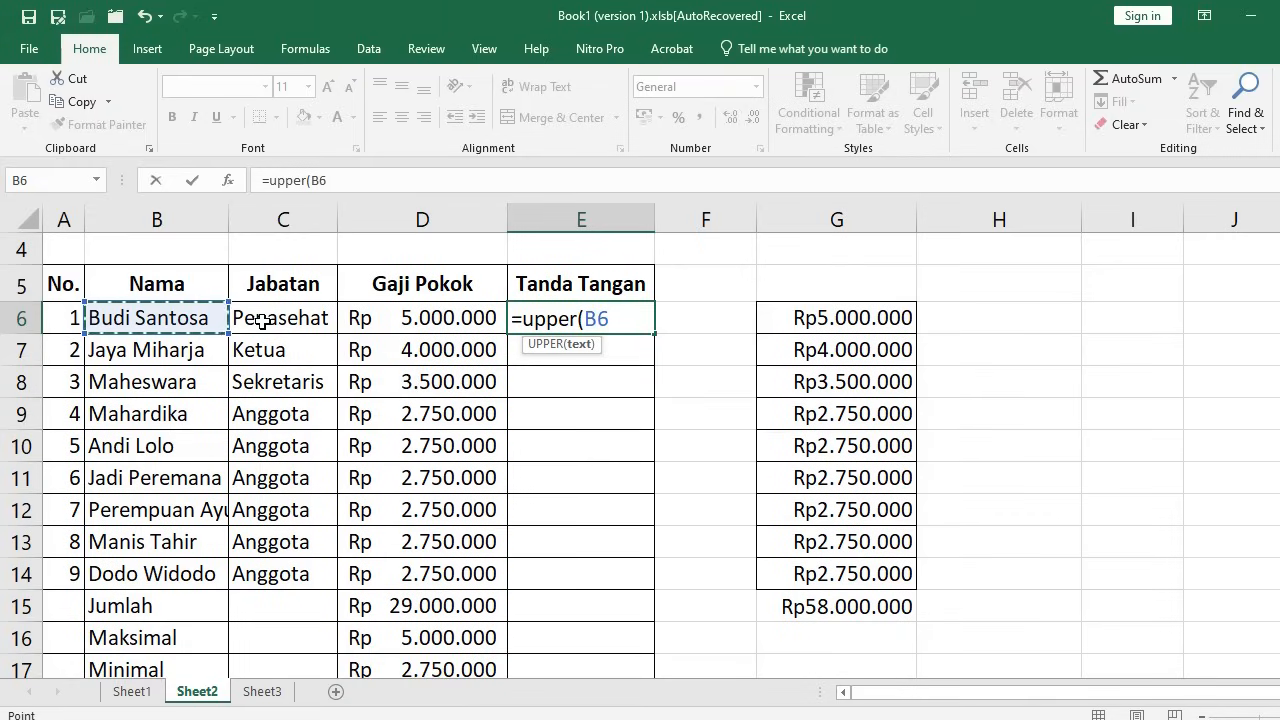
pyautogui.press('Return')
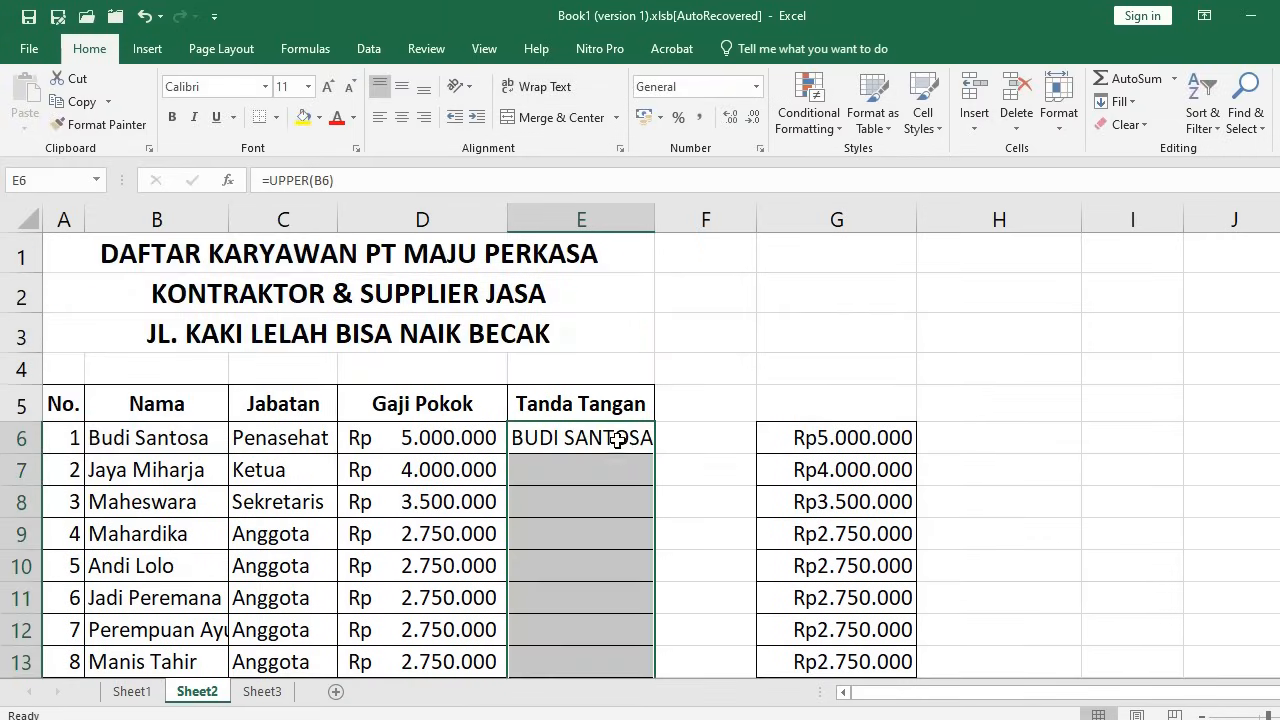
pyautogui.click(620, 440)
pyautogui.click(617, 472)
pyautogui.click(583, 435)
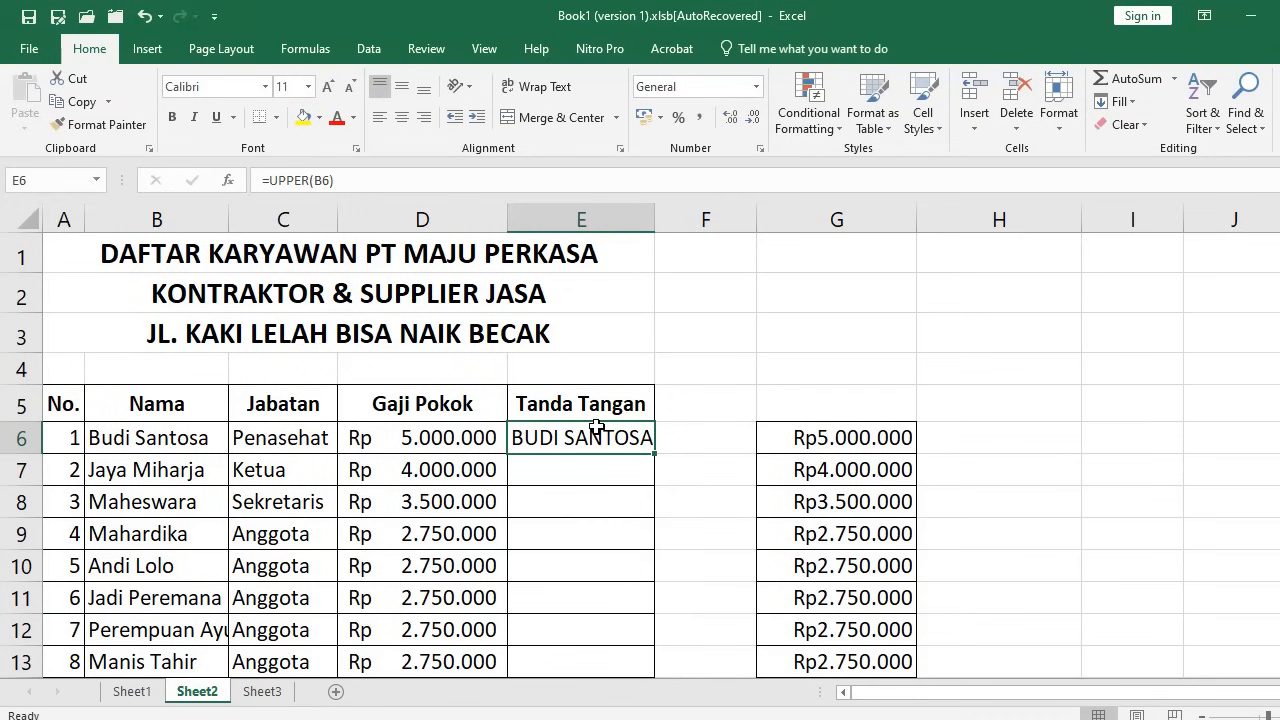
pyautogui.hotkey('ctrl', 'c')
# Paste the UPPER formula into E7:E14
pyautogui.scroll(-3, 645, 455)
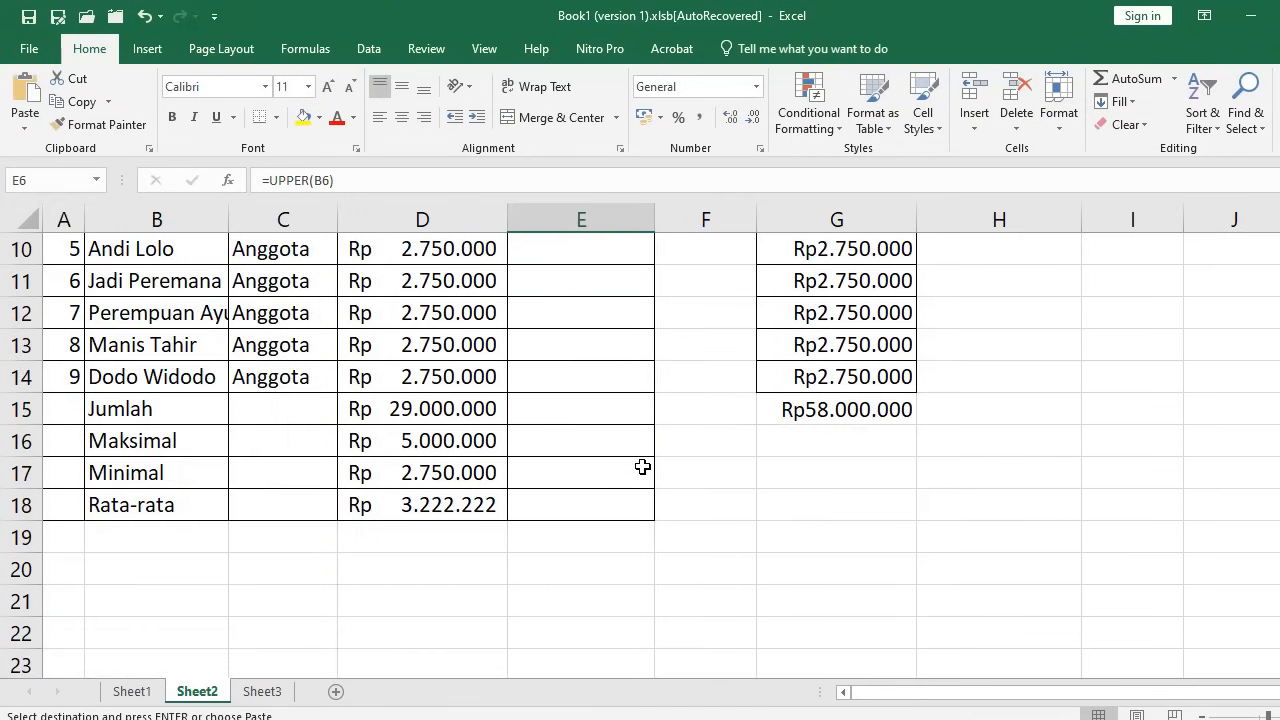
pyautogui.scroll(2, 628, 406)
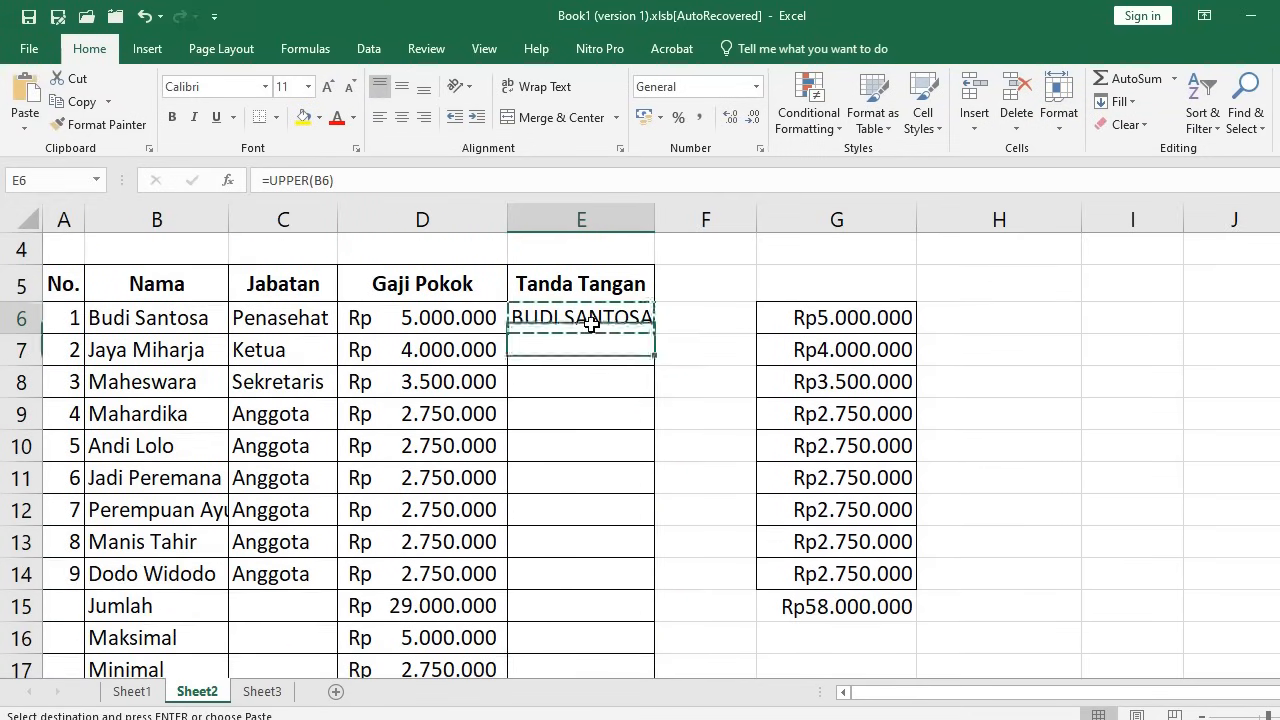
pyautogui.hotkey('ctrl', 'v')
pyautogui.click(594, 341)
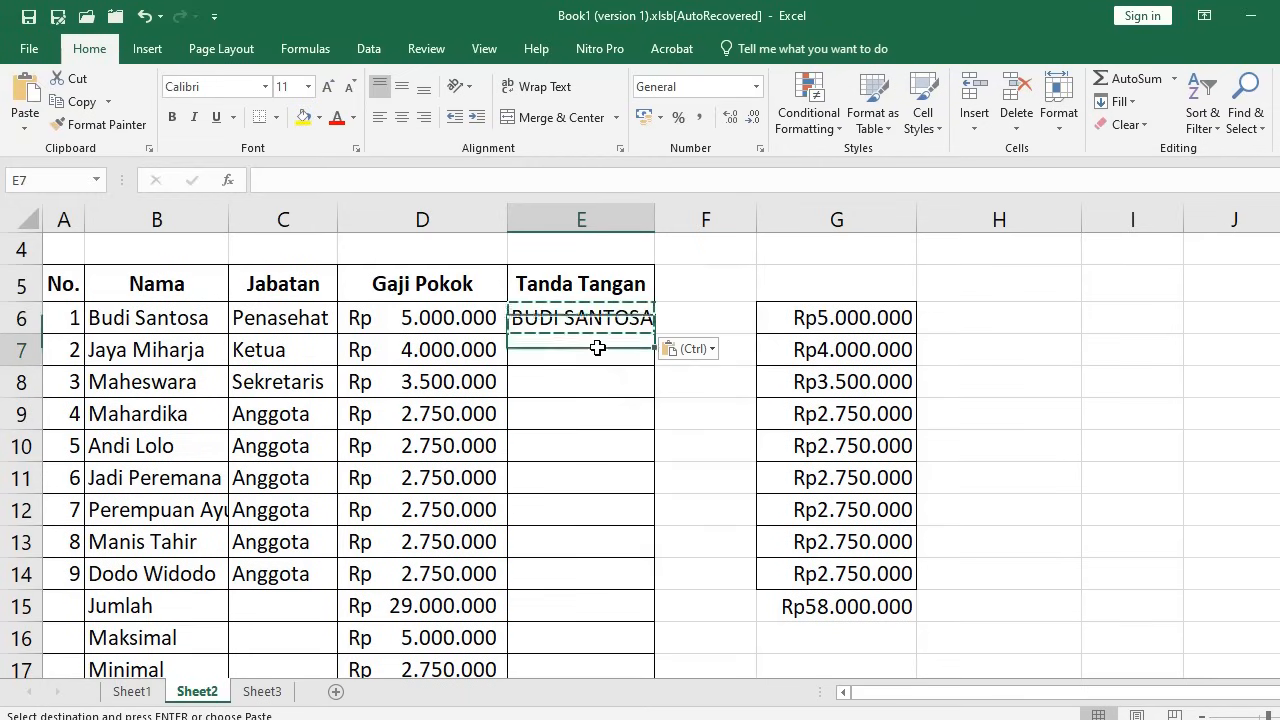
pyautogui.scroll(-1, 619, 427)
pyautogui.keyDown('shift'); pyautogui.click(606, 477); pyautogui.keyUp('shift')
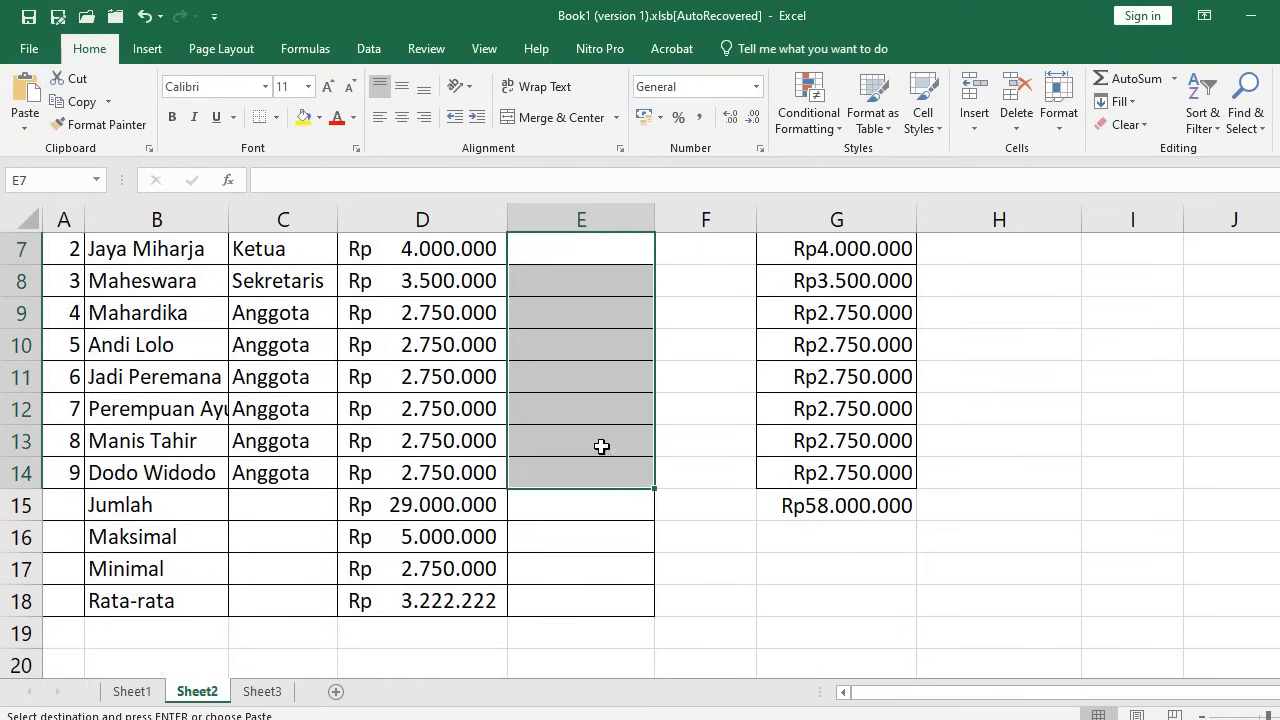
pyautogui.press('Return')
# Widen column E to fit the capitalised names
pyautogui.click(600, 377)
pyautogui.scroll(2, 643, 286)
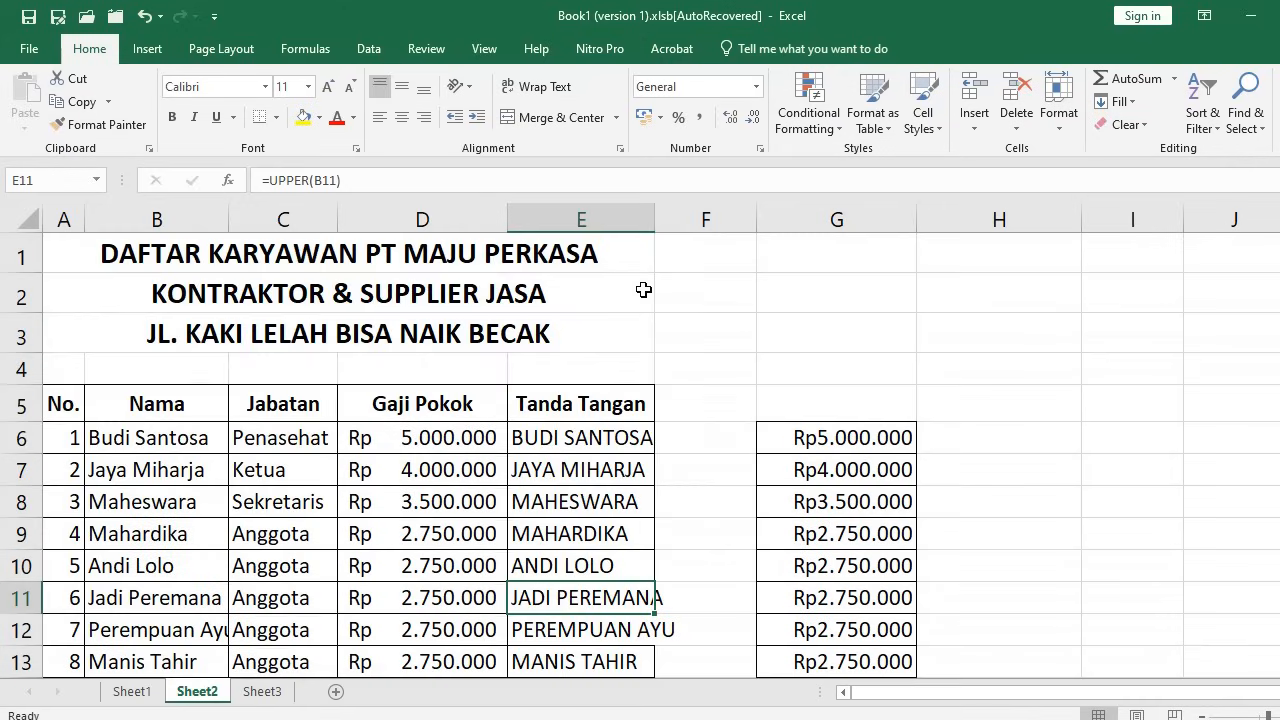
pyautogui.moveTo(650, 221); pyautogui.dragTo(719, 222)
pyautogui.scroll(-1, 651, 460)
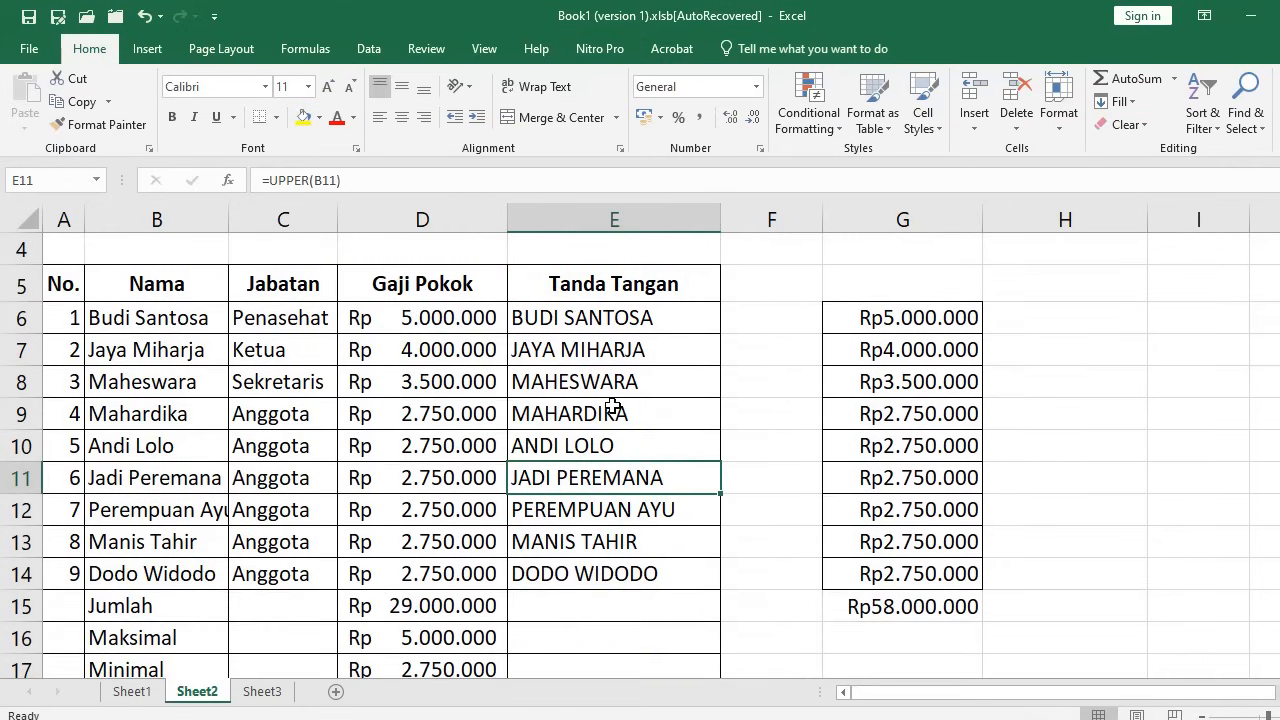
pyautogui.click(584, 320)
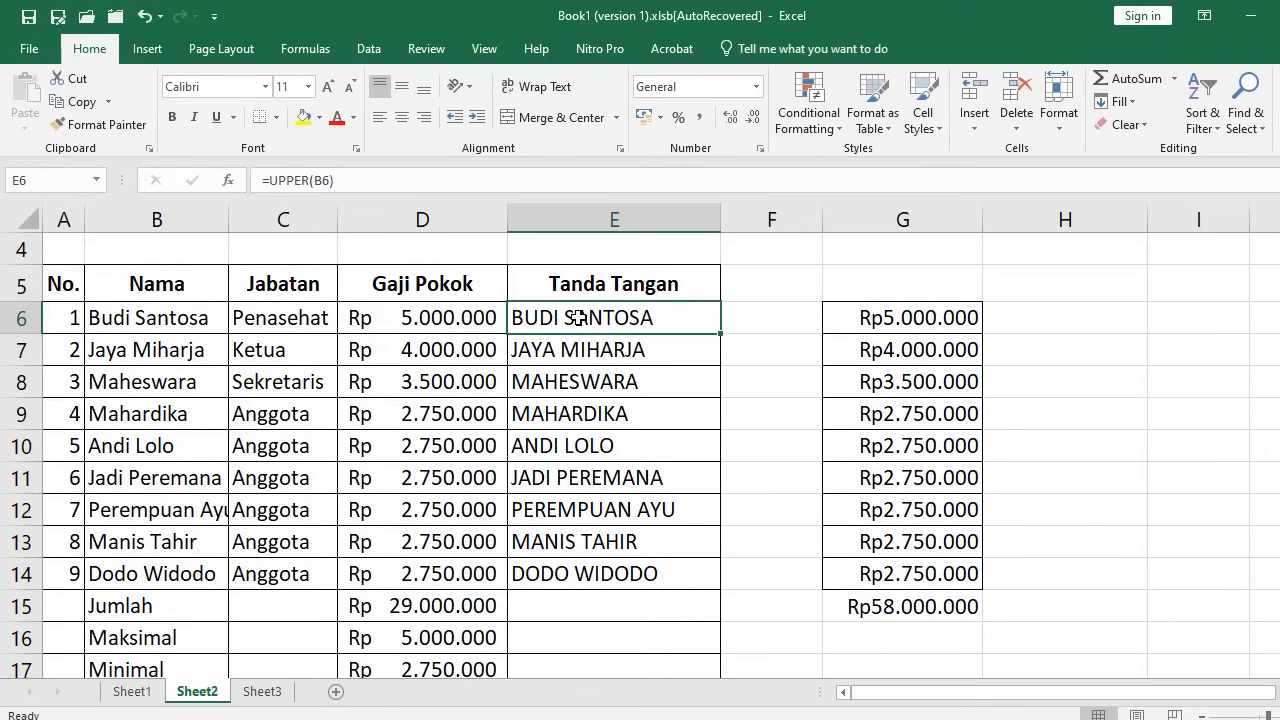
# Copy the capitalised names E6:E14, check E6's formula, and return to B6
pyautogui.moveTo(579, 317); pyautogui.dragTo(609, 574)
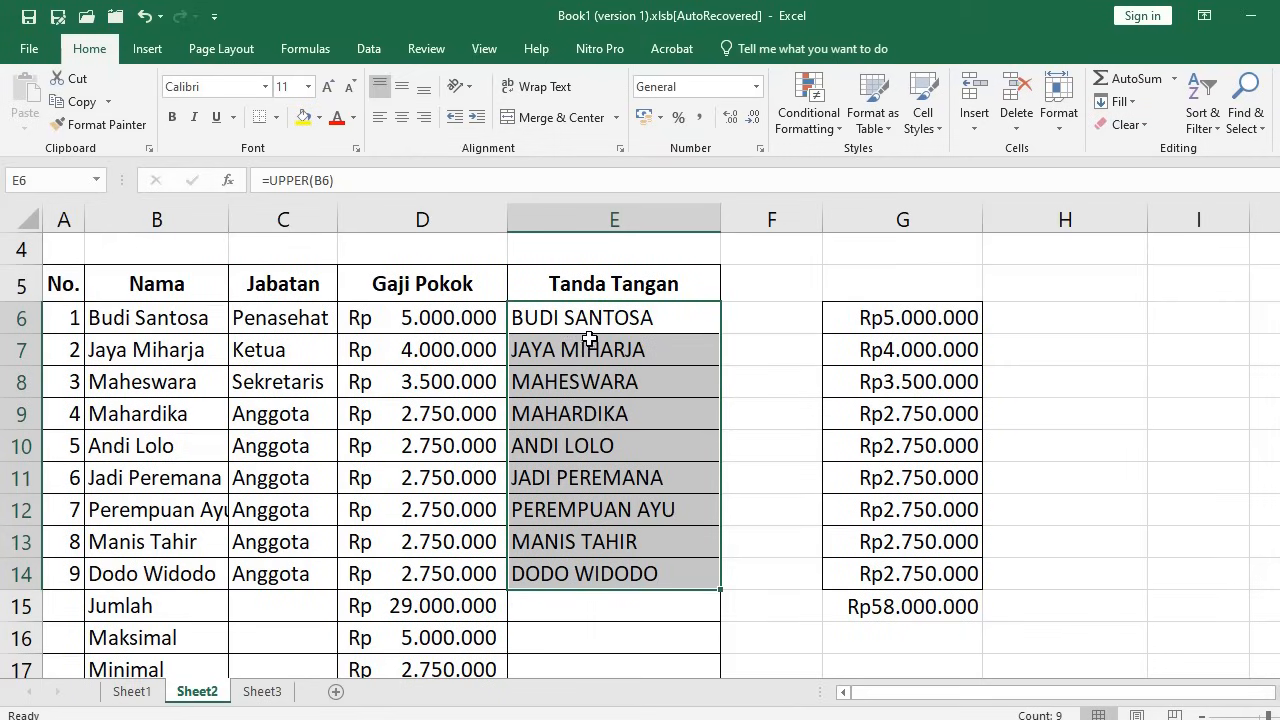
pyautogui.hotkey('ctrl', 'c')
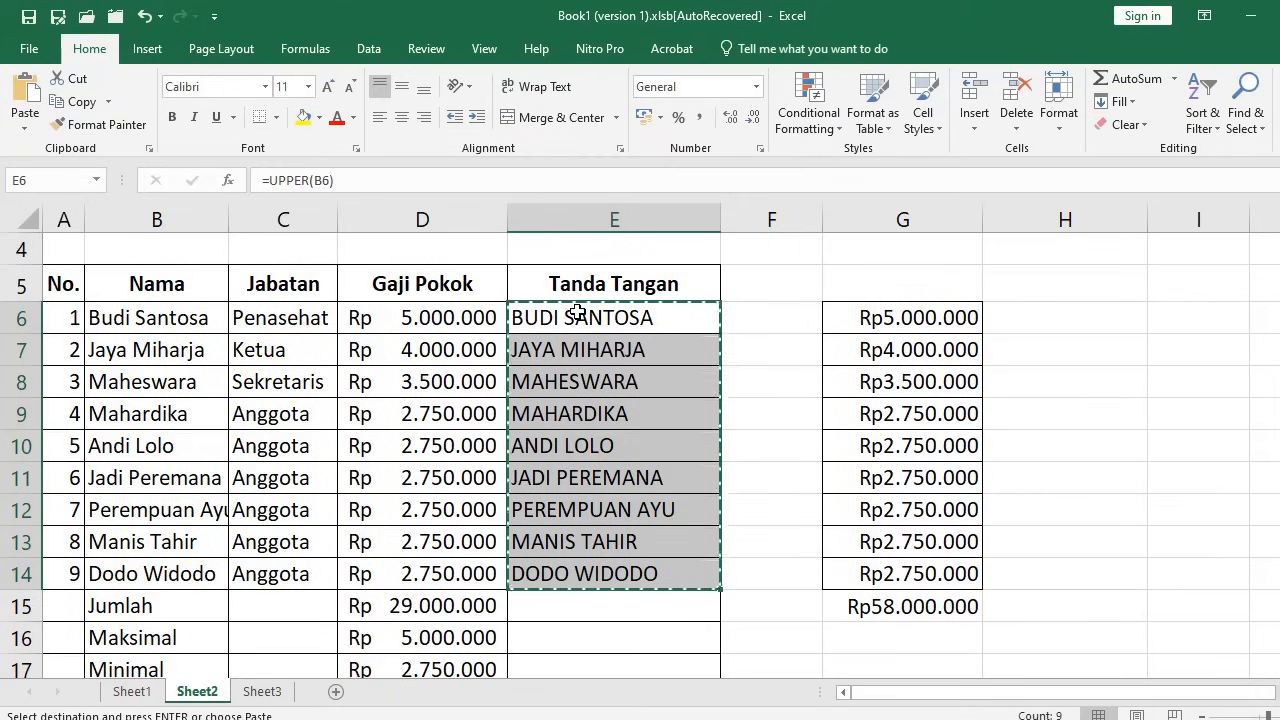
pyautogui.click(164, 319)
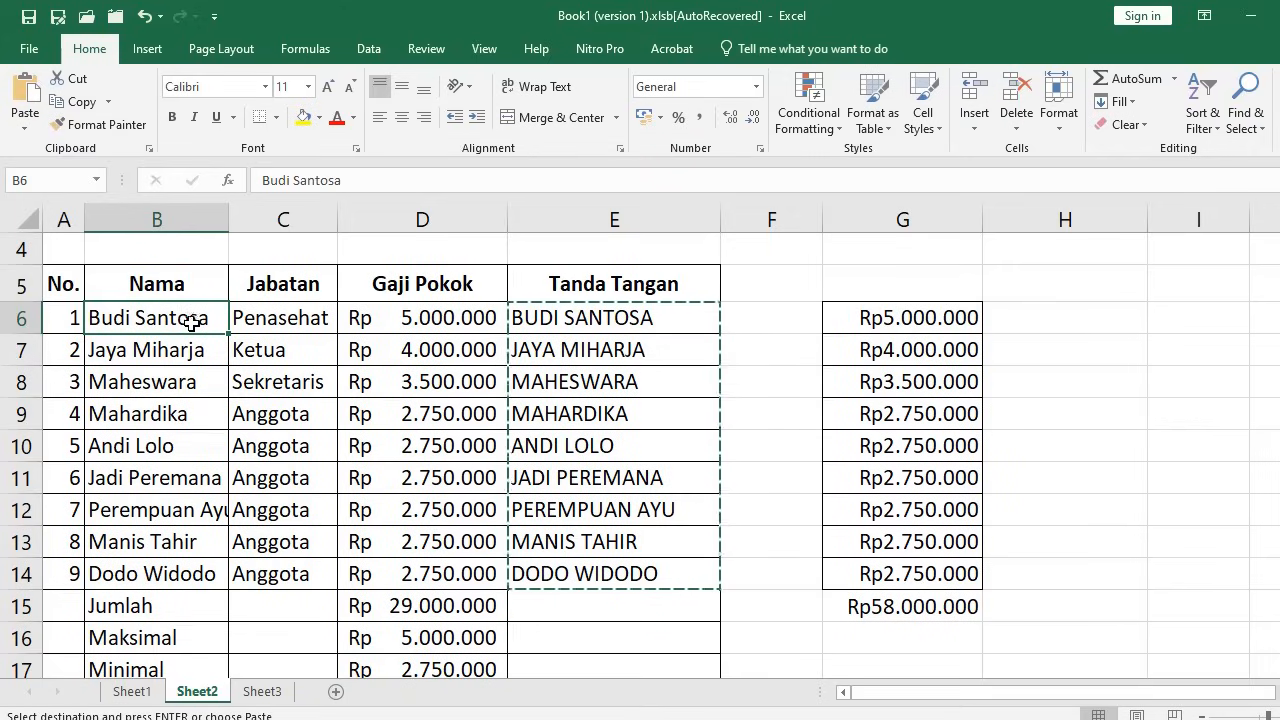
pyautogui.click(528, 319)
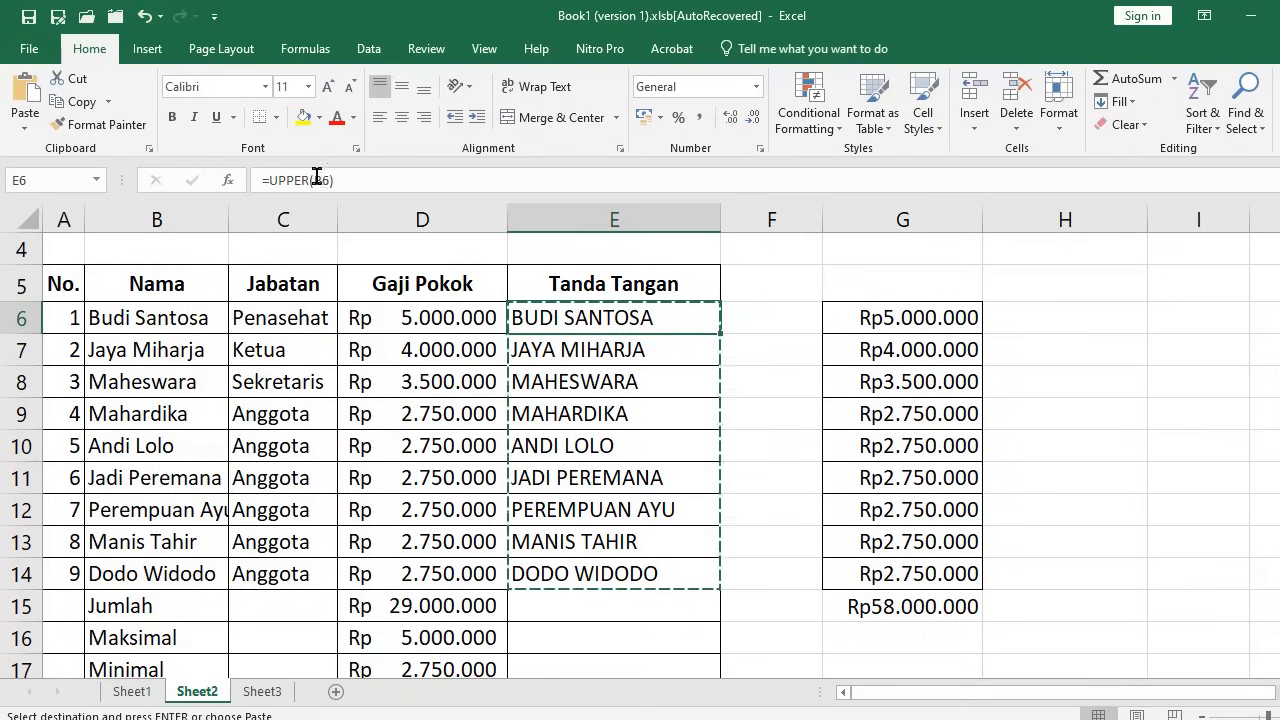
pyautogui.click(139, 316)
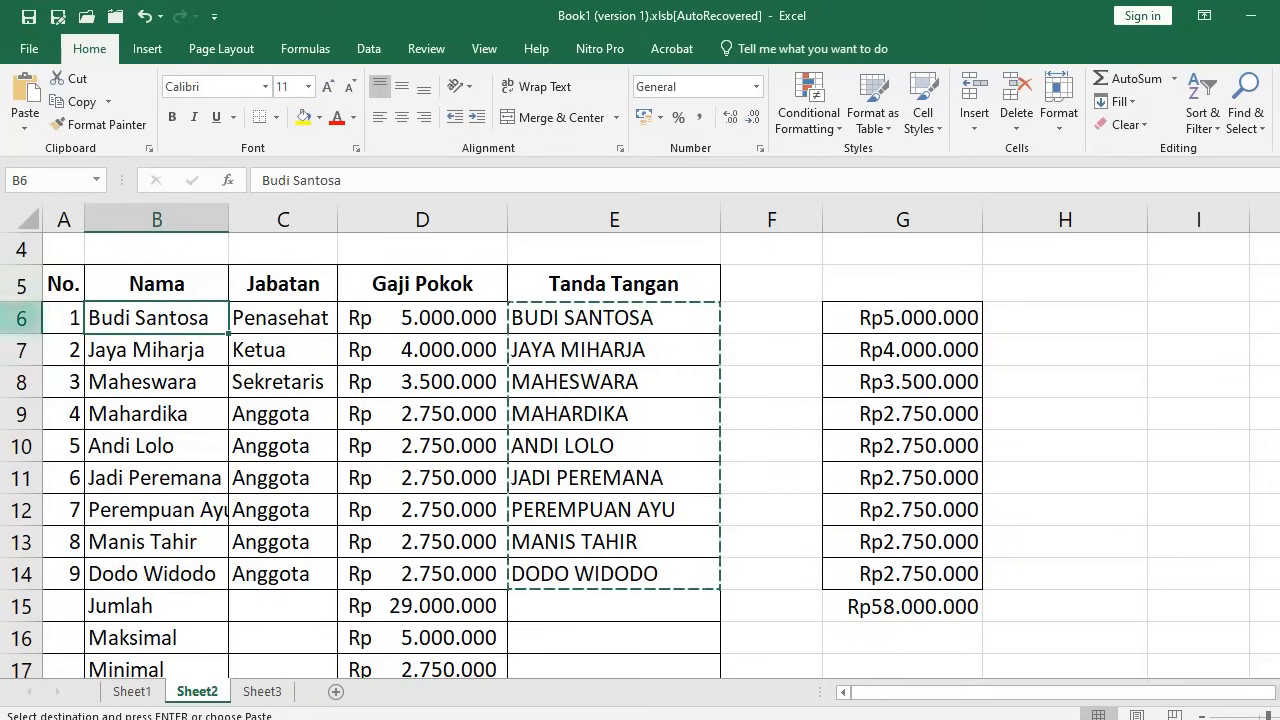
# Paste the uppercase names into B6 as values only, then AutoFit column B to the longest name
pyautogui.rightClick(158, 319)
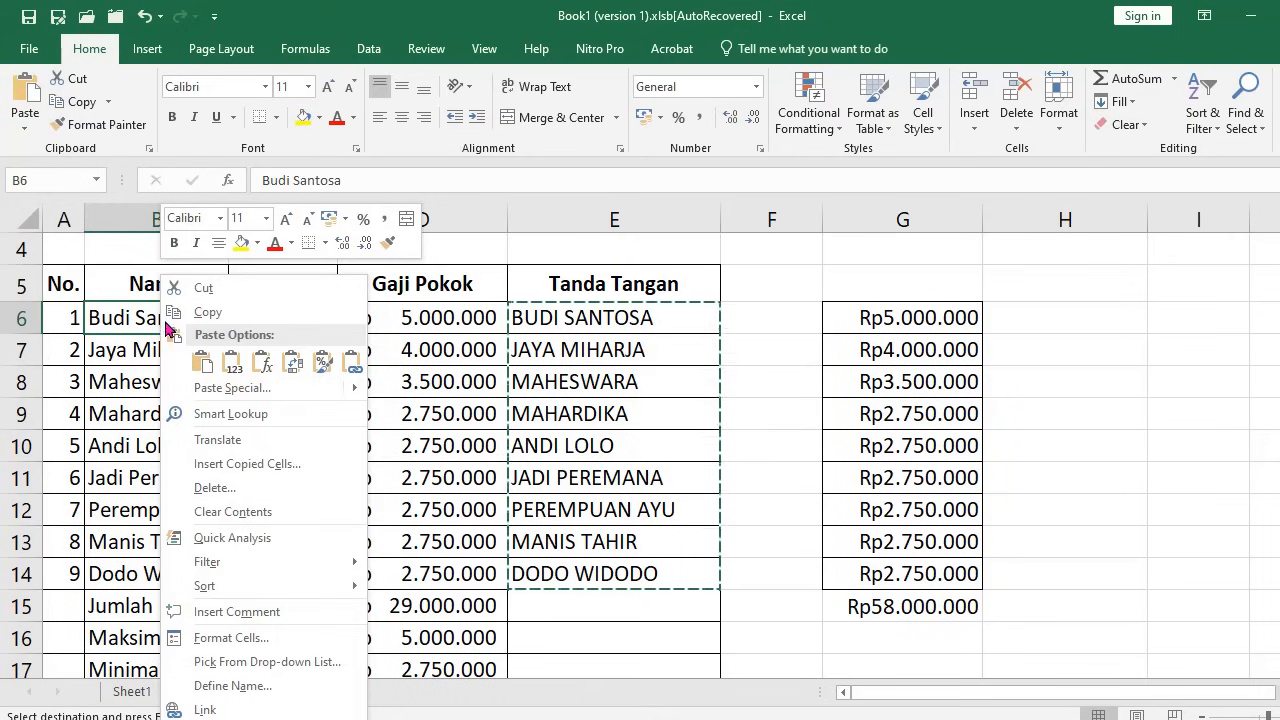
pyautogui.click(212, 389)
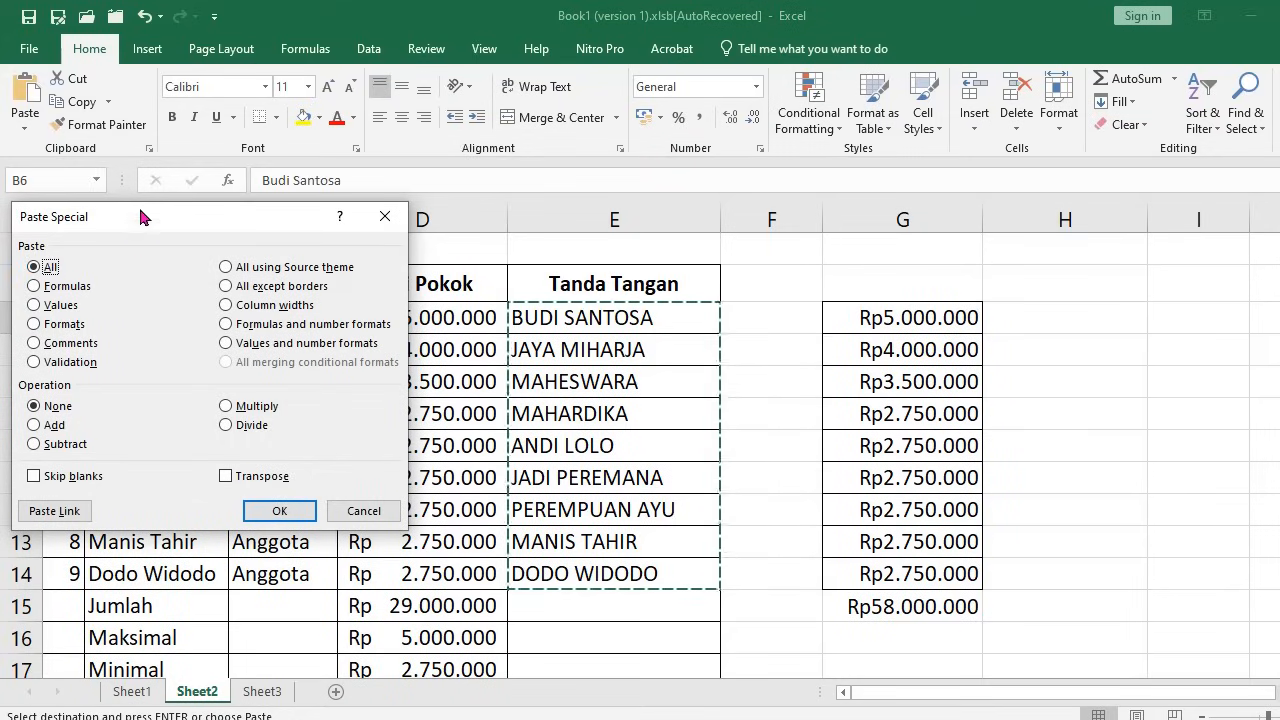
pyautogui.click(52, 307)
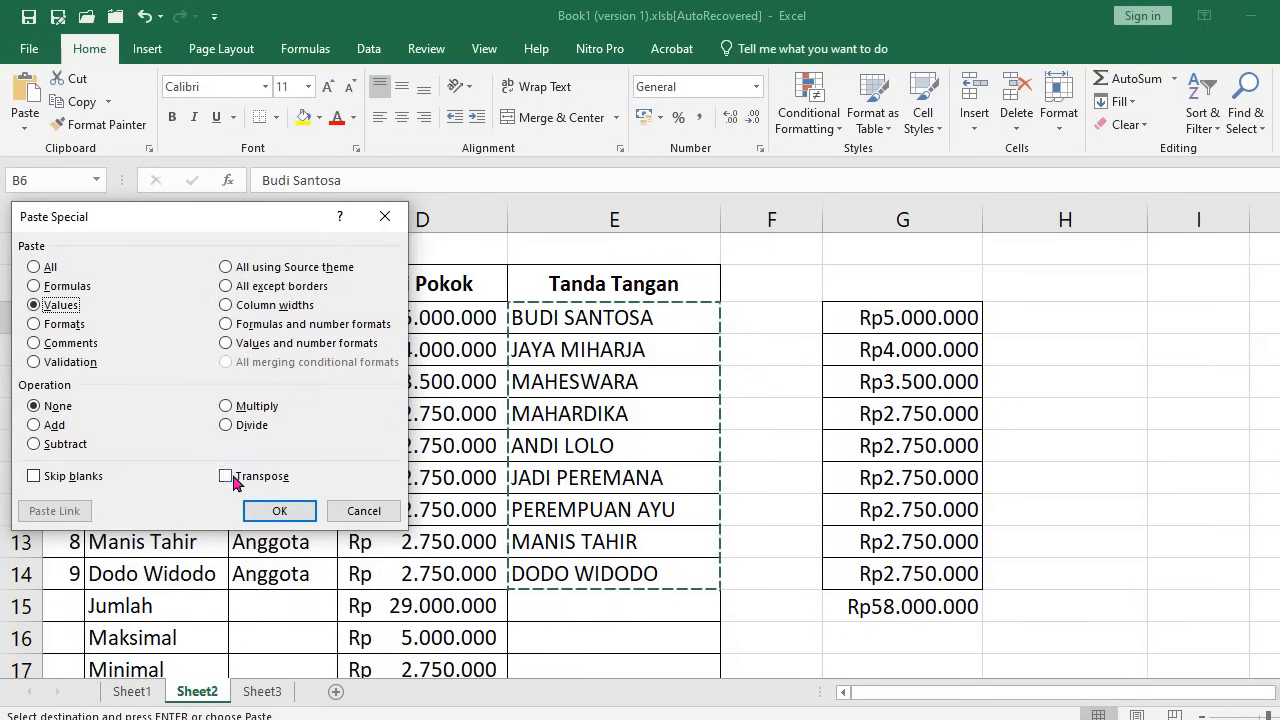
pyautogui.click(272, 510)
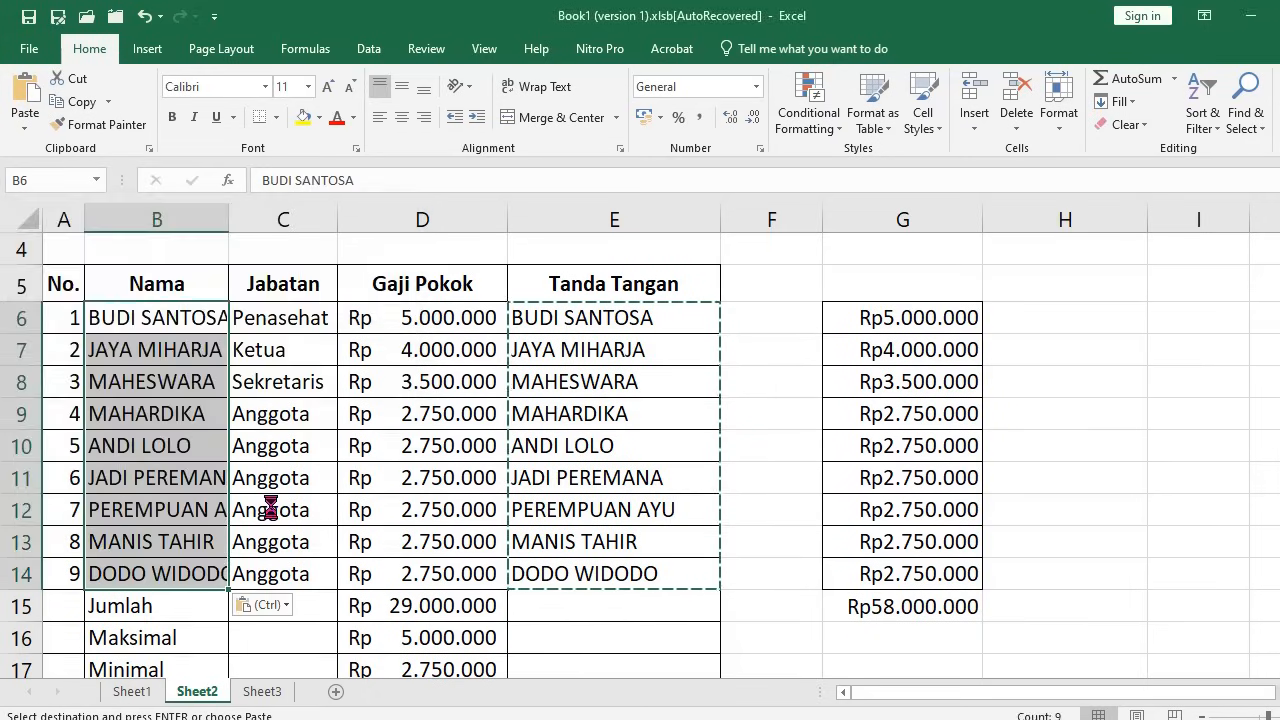
pyautogui.click(143, 320)
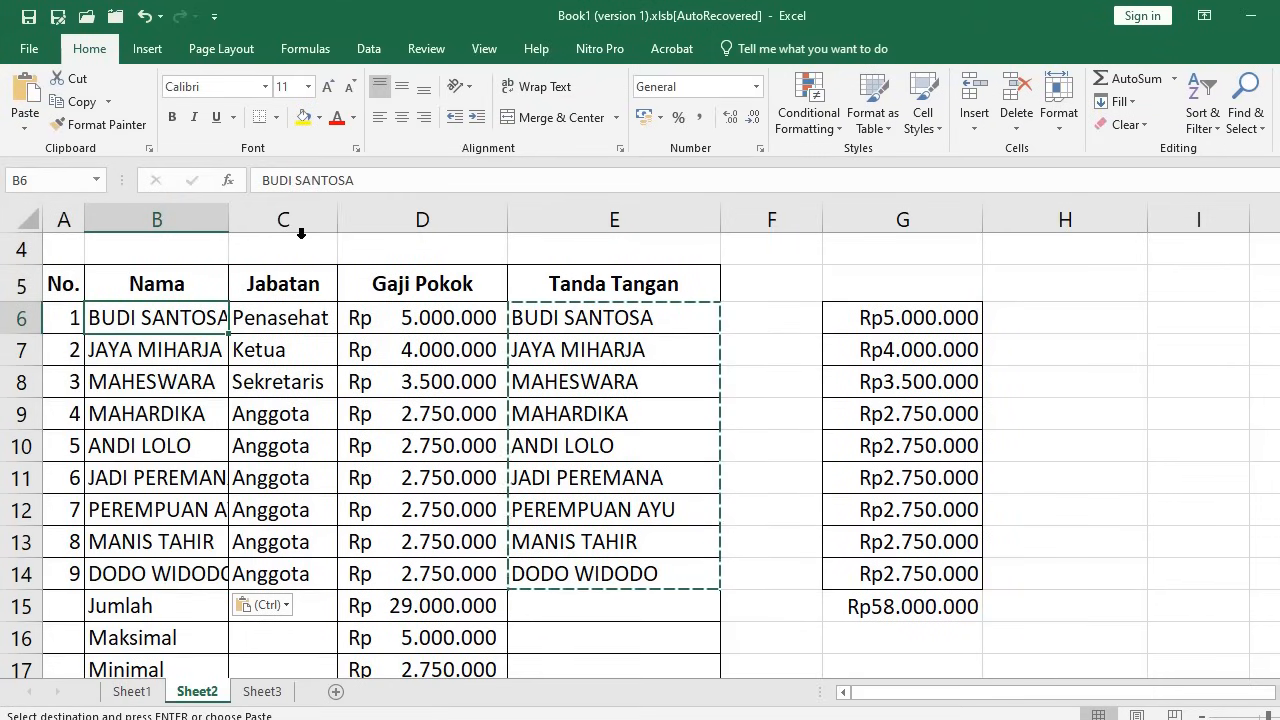
pyautogui.doubleClick(229, 219)
pyautogui.click(612, 328)
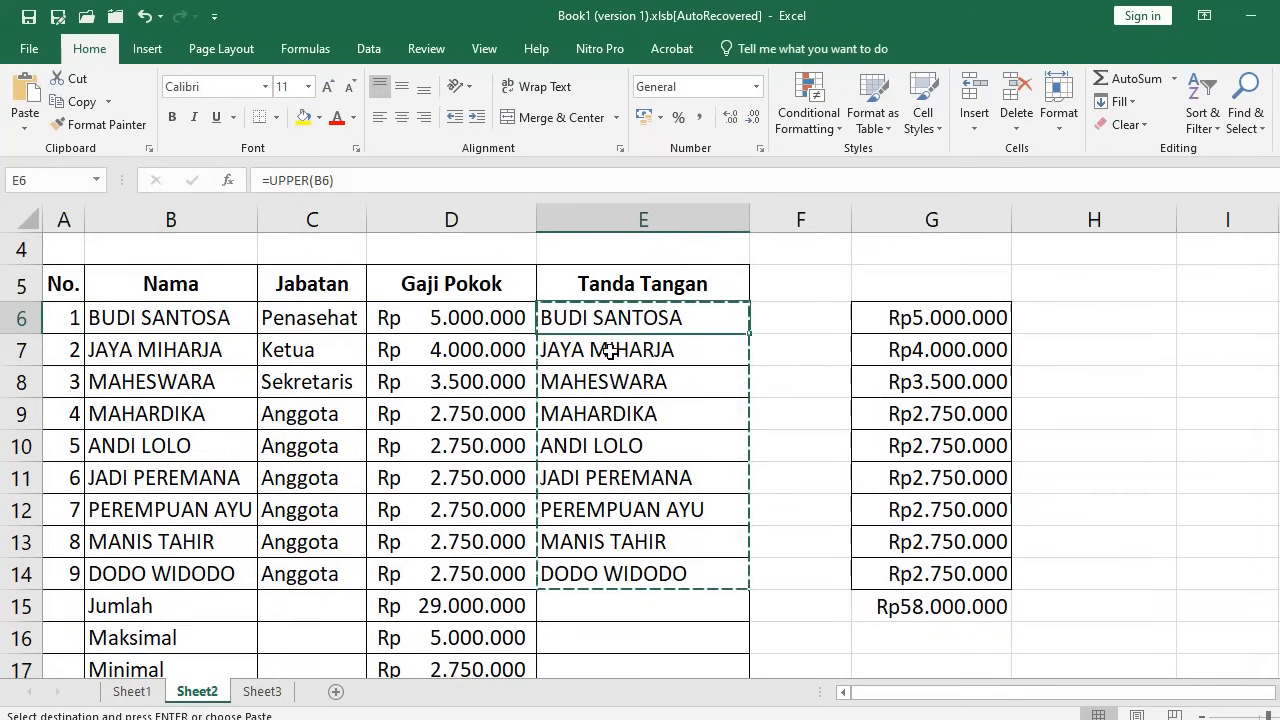
# Clear E6:E14 and enter =LOWER(B6) in E6
pyautogui.keyDown('shift'); pyautogui.click(643, 573); pyautogui.keyUp('shift')
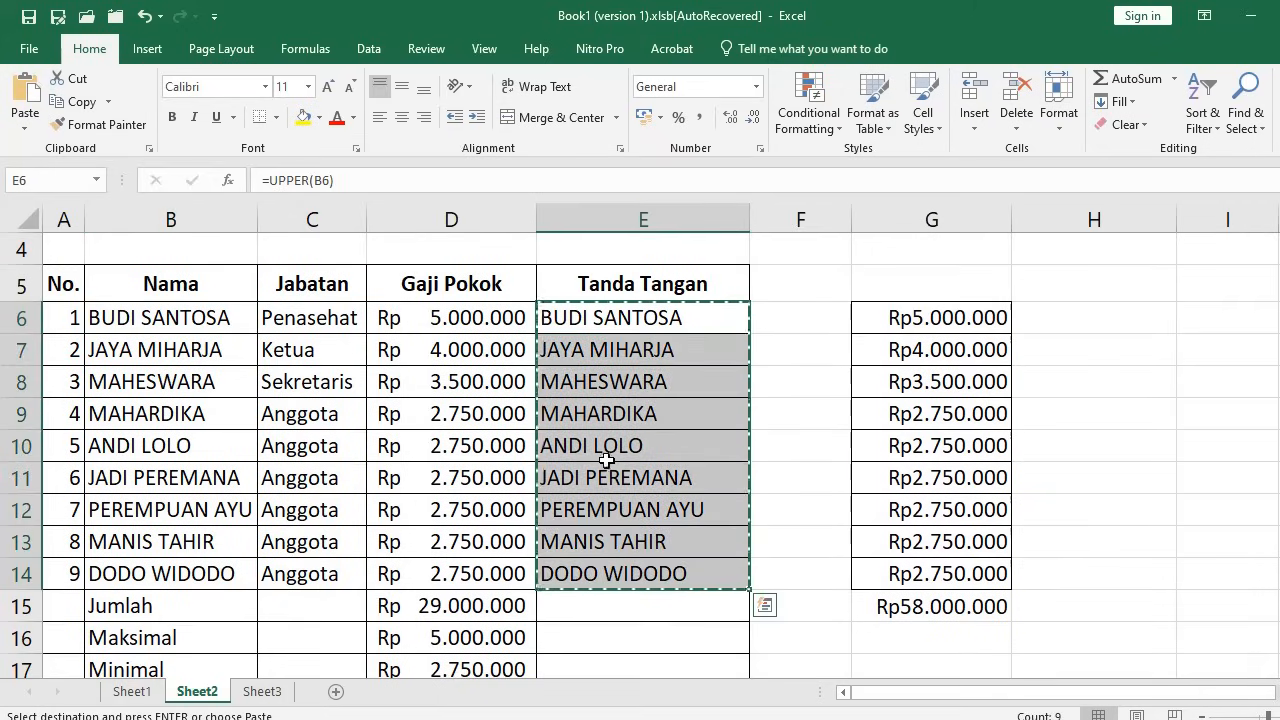
pyautogui.press('Delete')
pyautogui.click(590, 321)
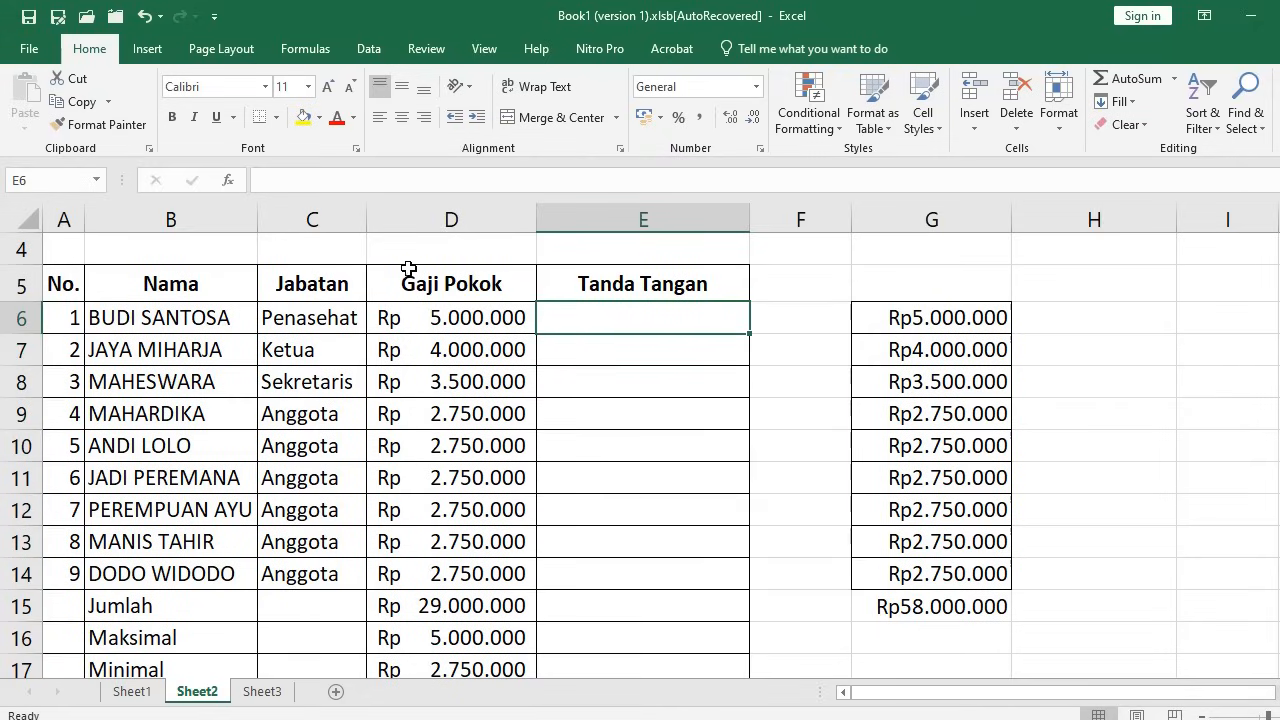
pyautogui.write('=')
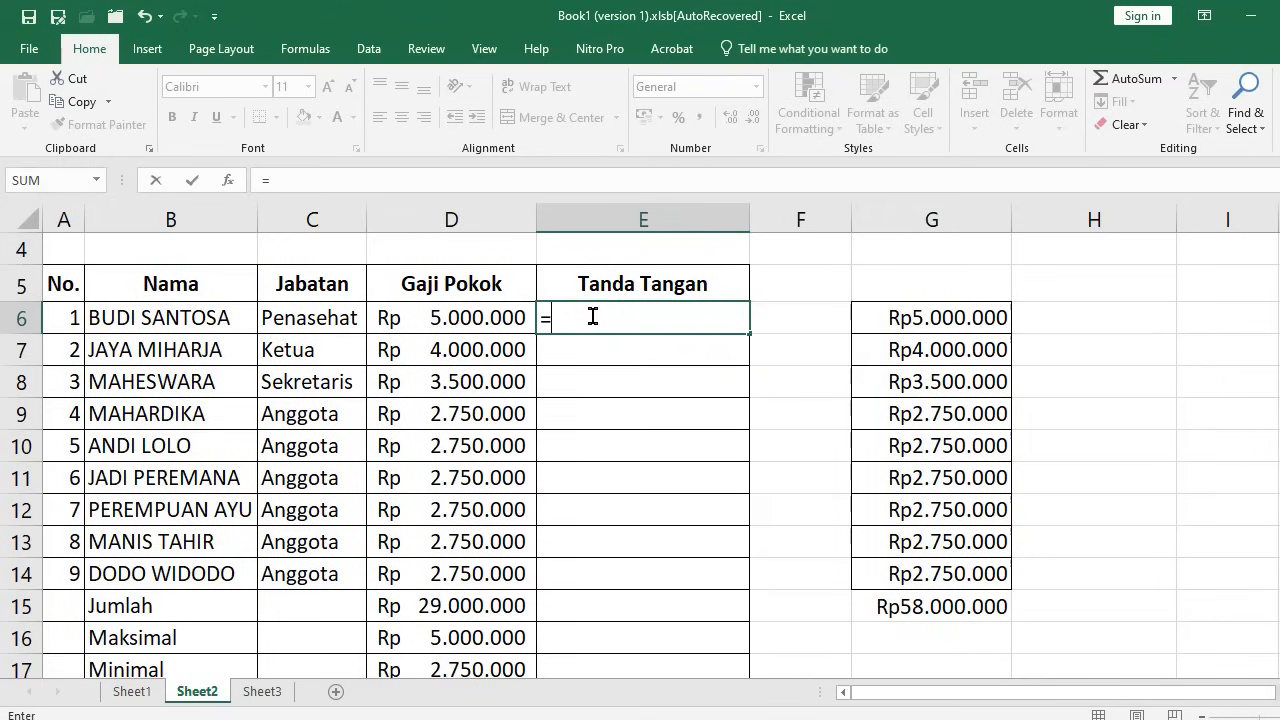
pyautogui.write('lower')
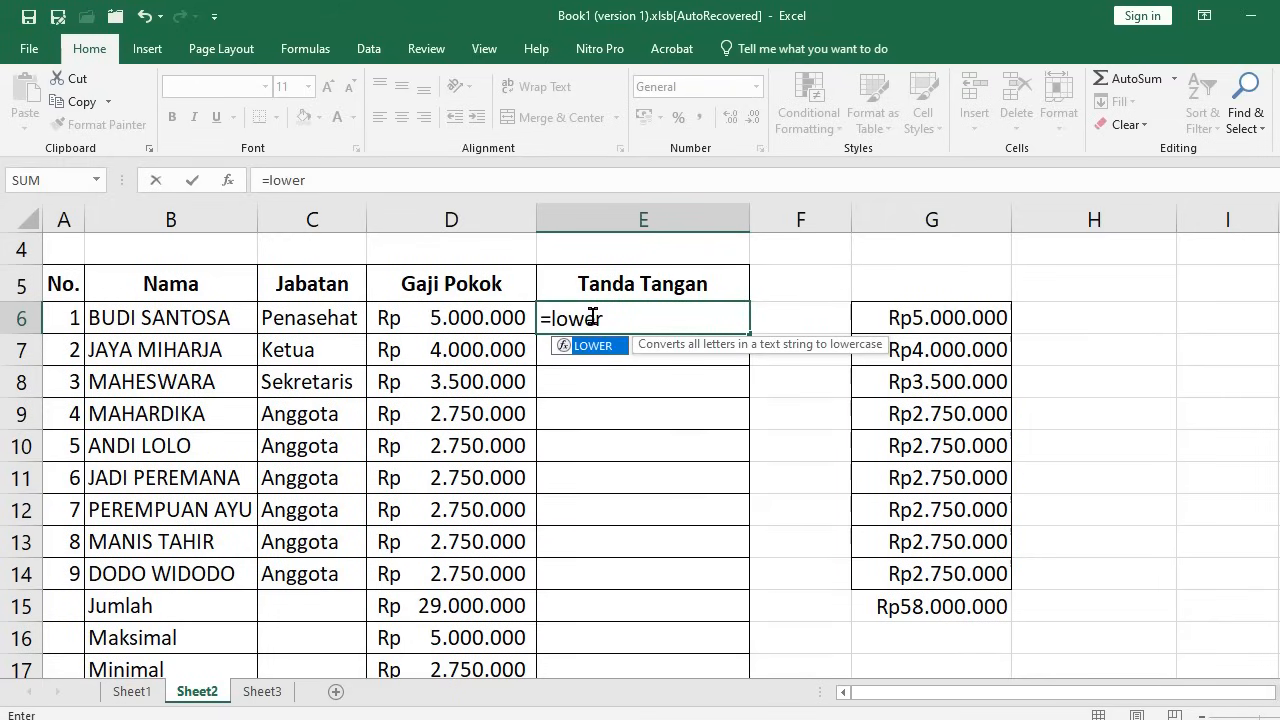
pyautogui.write('(')
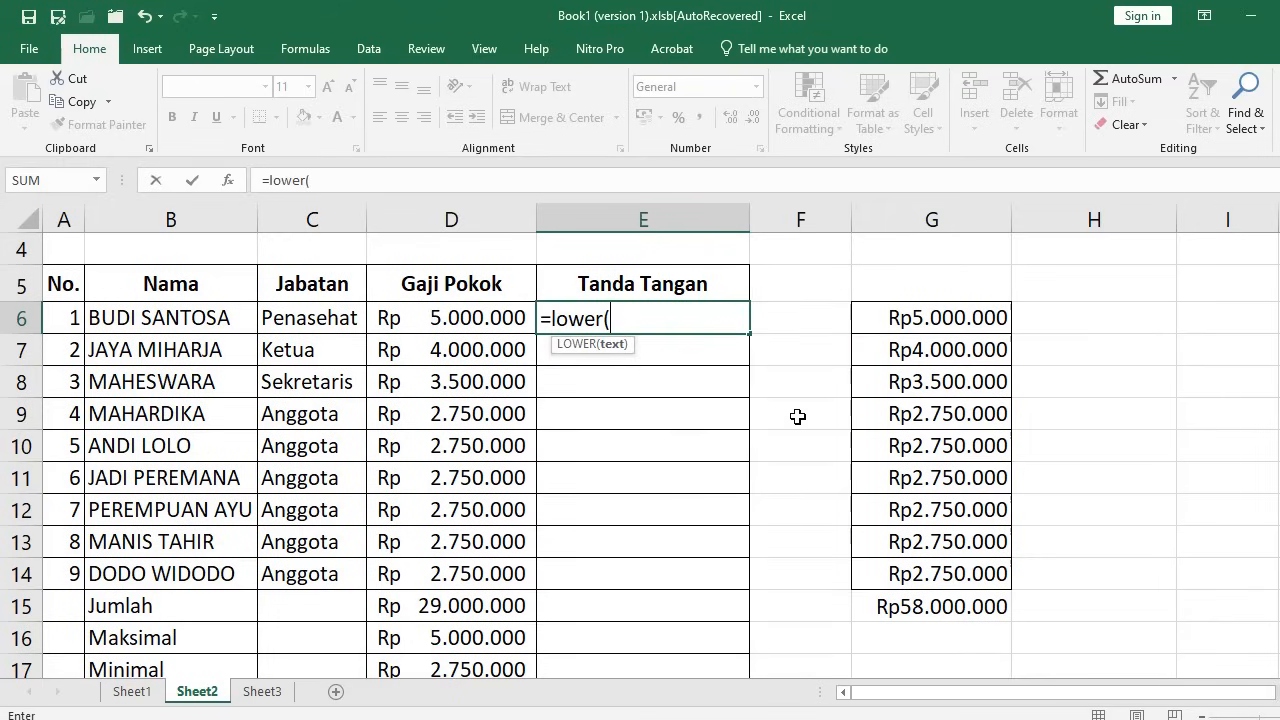
pyautogui.click(171, 318)
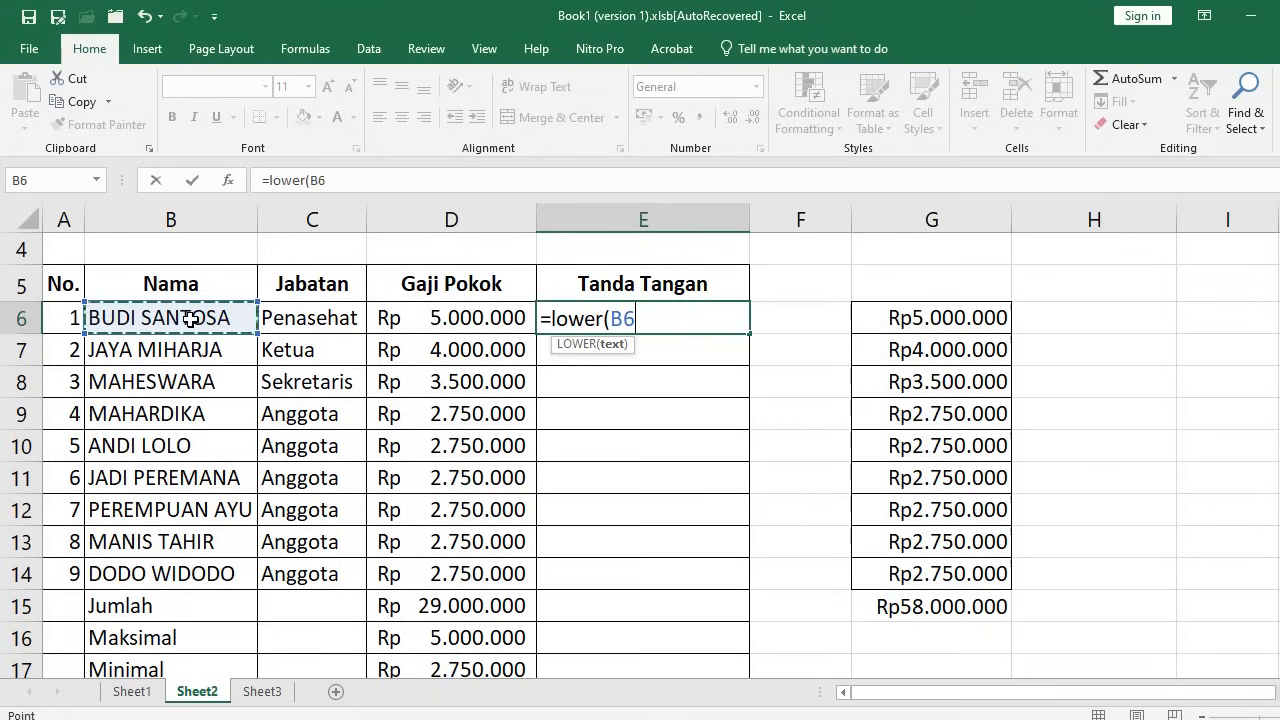
pyautogui.write(')')
pyautogui.press('Return')
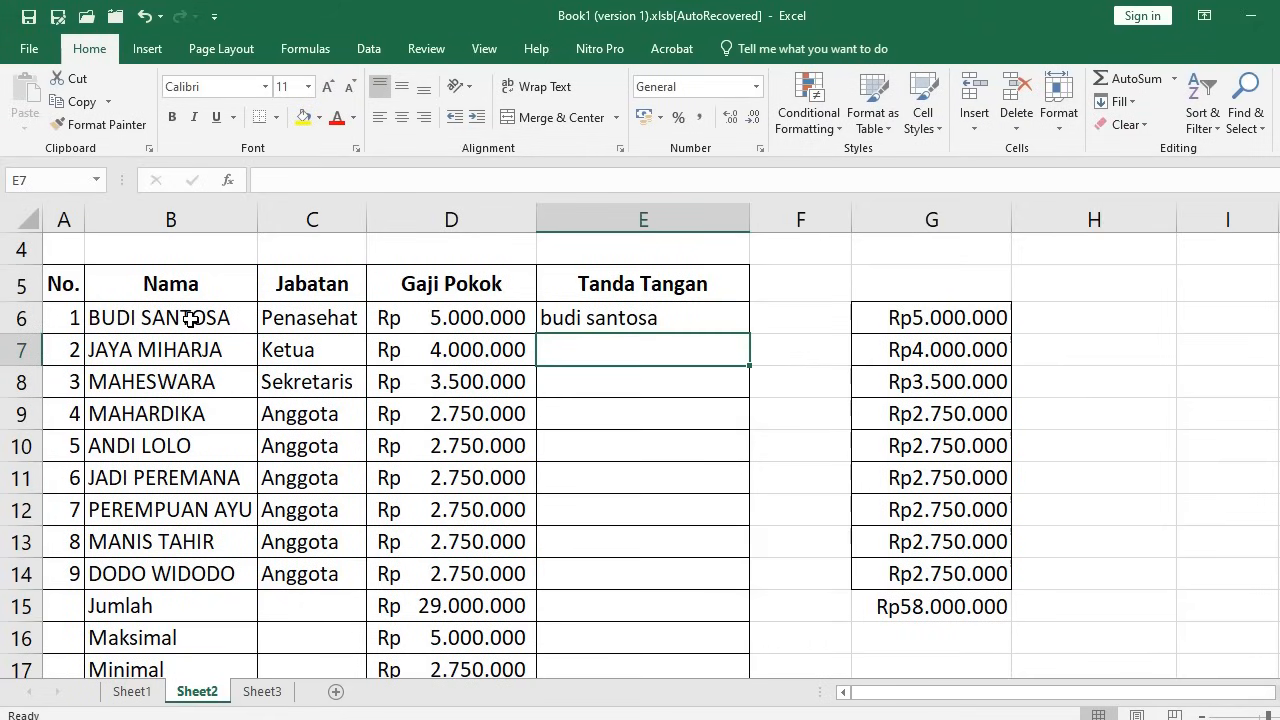
# Fill the LOWER formula down to E14 and copy the lowercase names in E6:E14
pyautogui.click(668, 321)
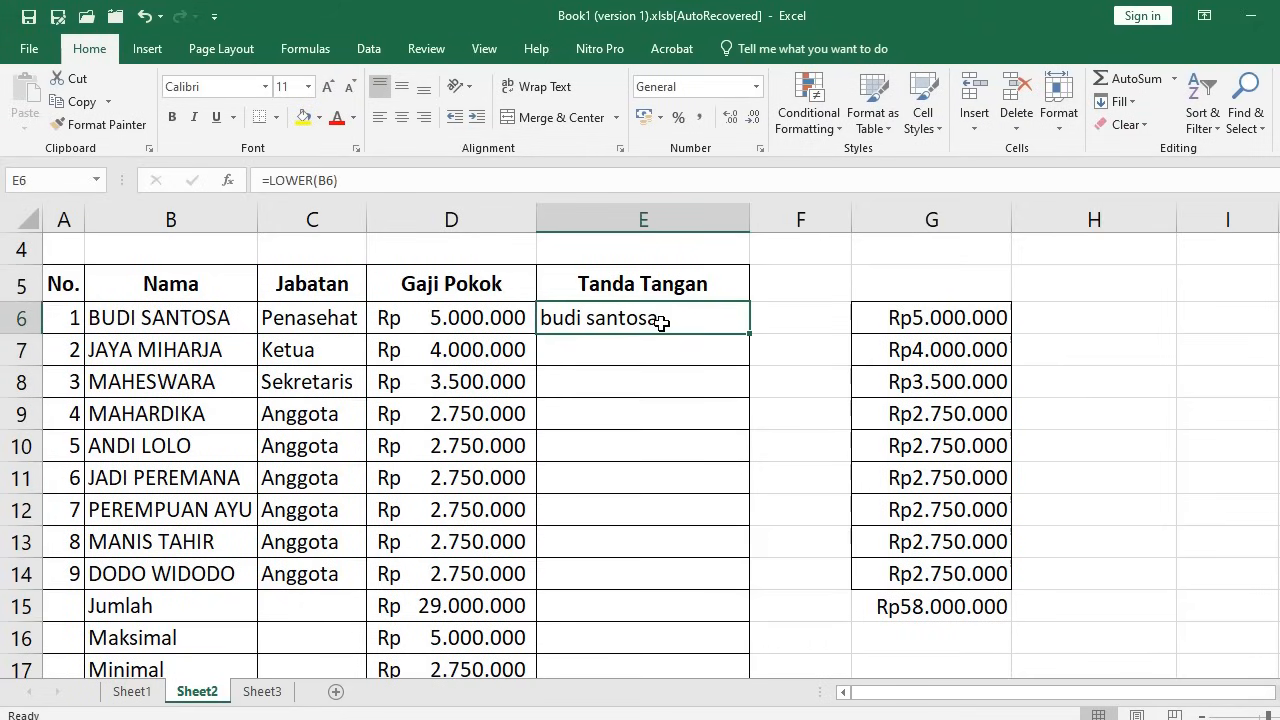
pyautogui.hotkey('ctrl', 'c')
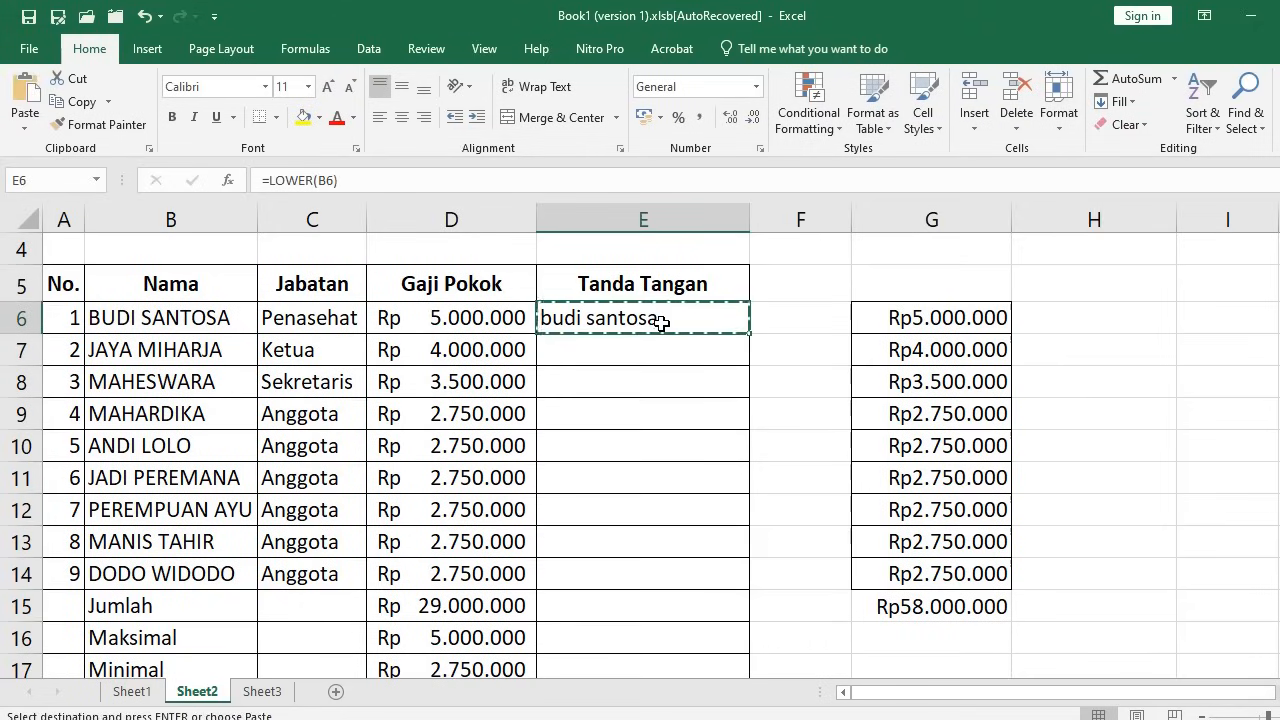
pyautogui.keyDown('shift'); pyautogui.click(632, 573); pyautogui.keyUp('shift')
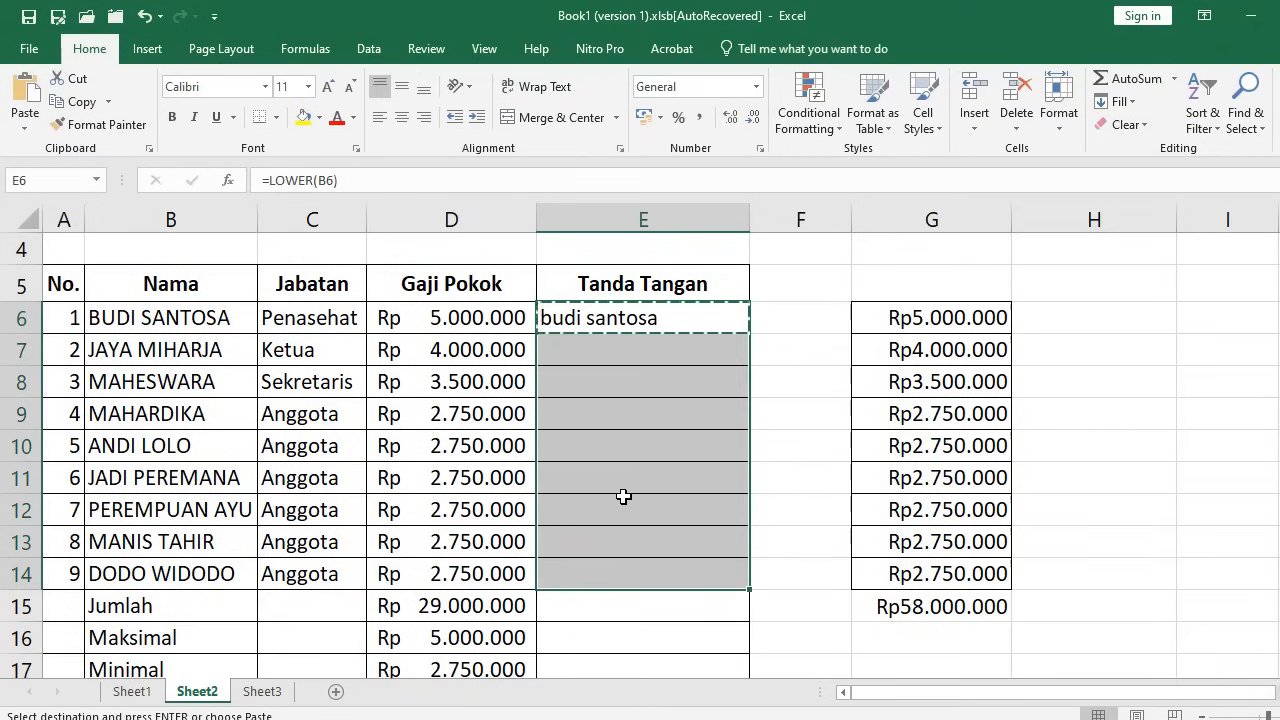
pyautogui.press('Return')
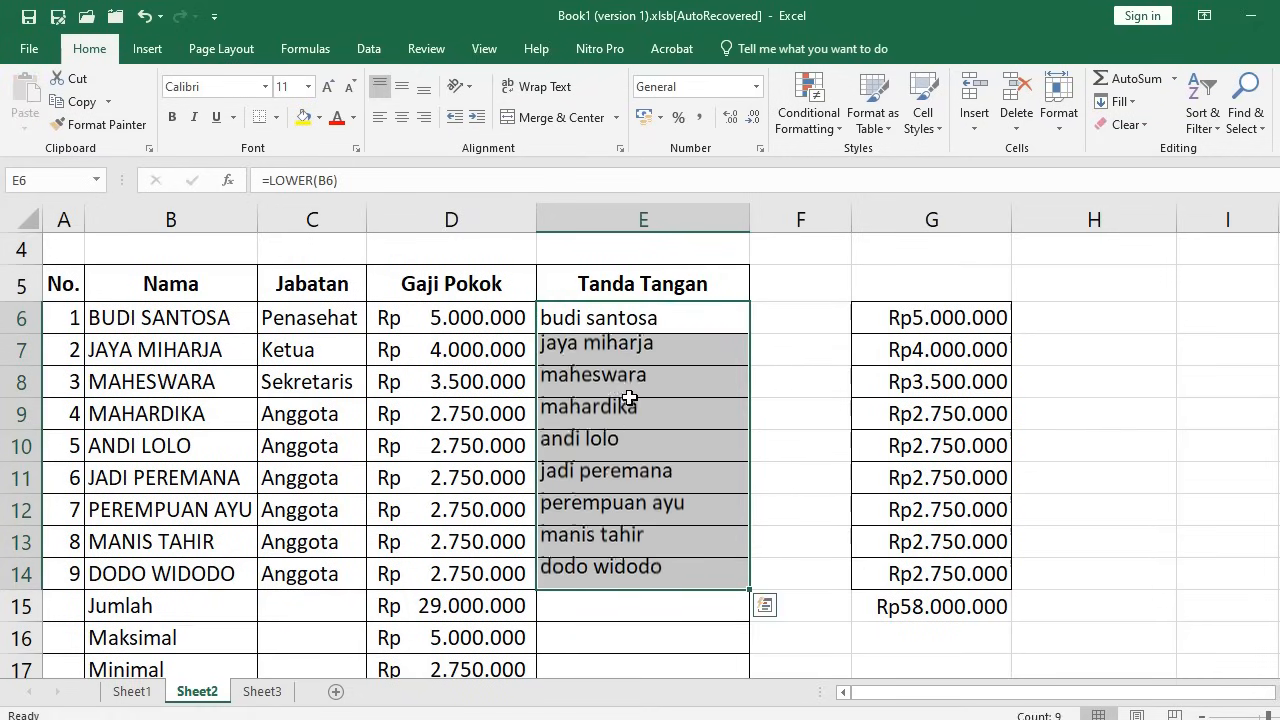
pyautogui.click(643, 316)
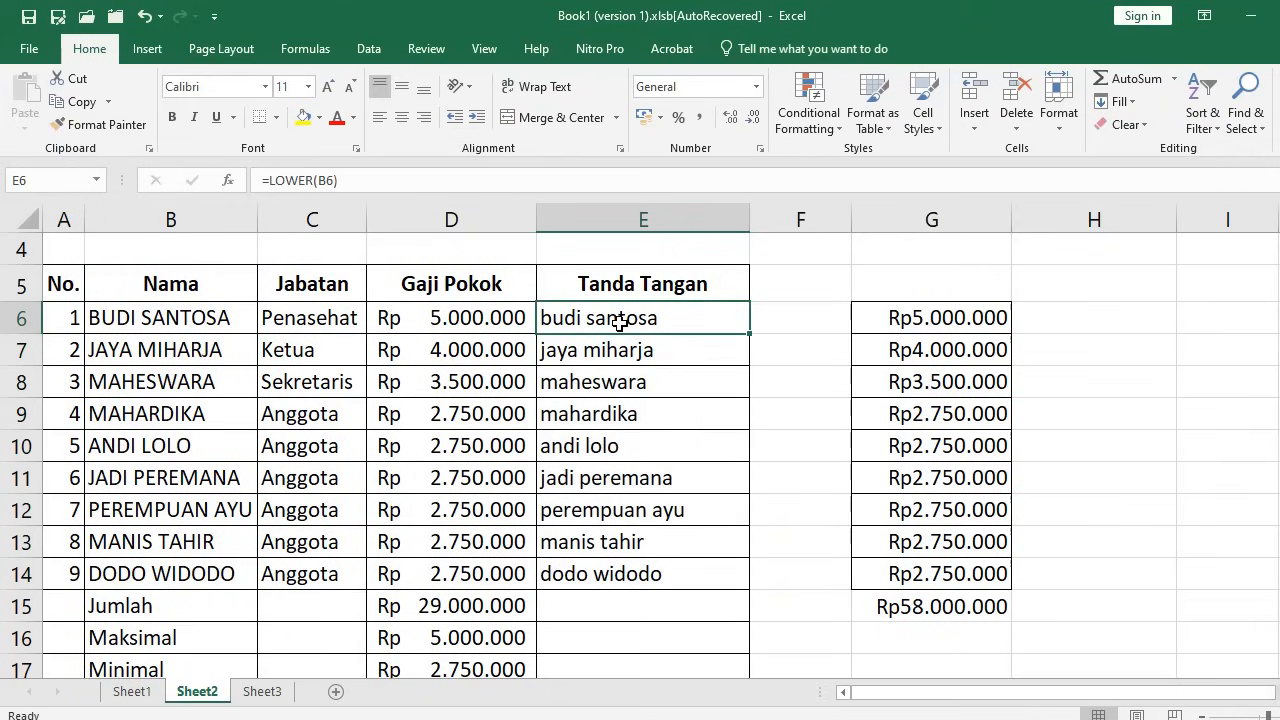
pyautogui.moveTo(585, 318); pyautogui.dragTo(651, 574)
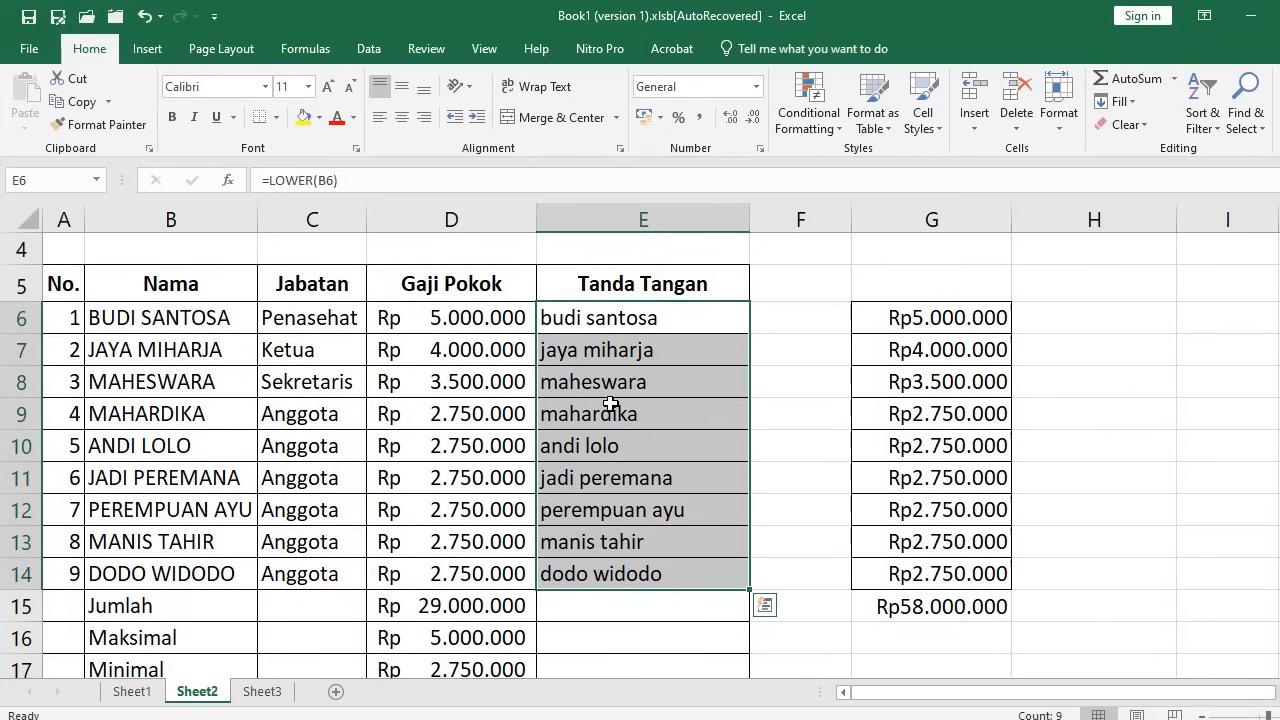
pyautogui.hotkey('ctrl', 'c')
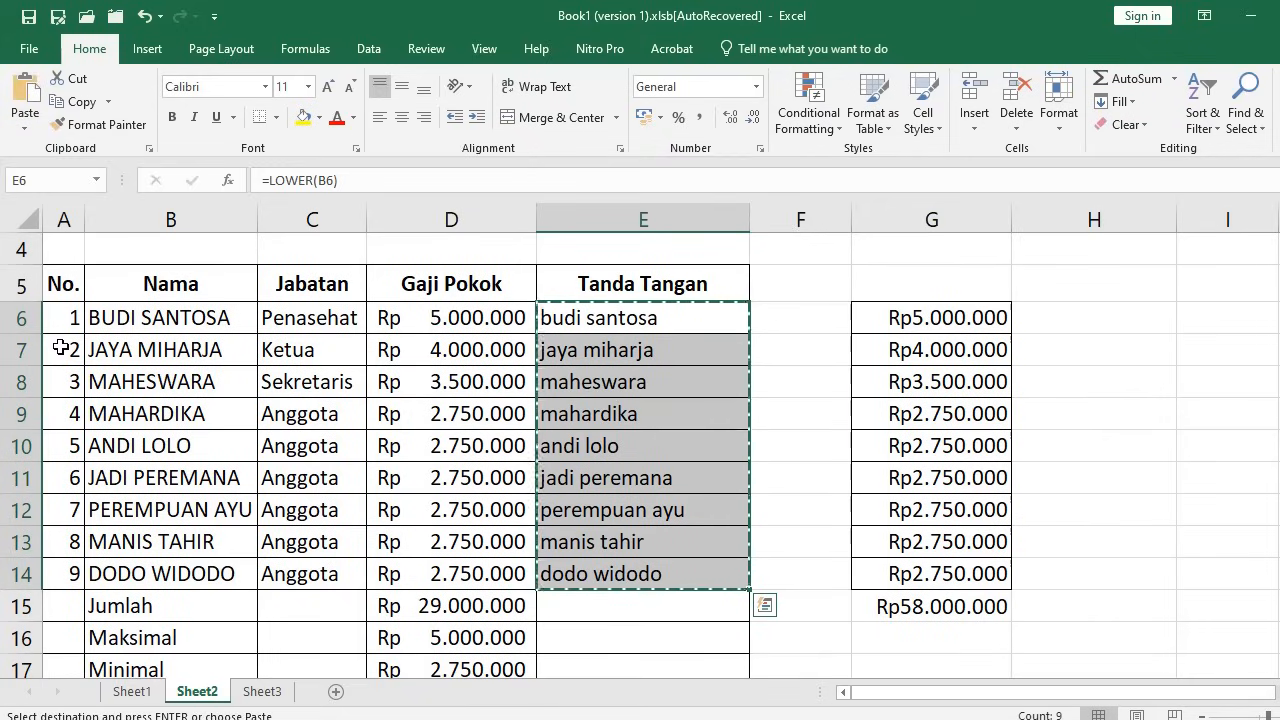
pyautogui.click(130, 318)
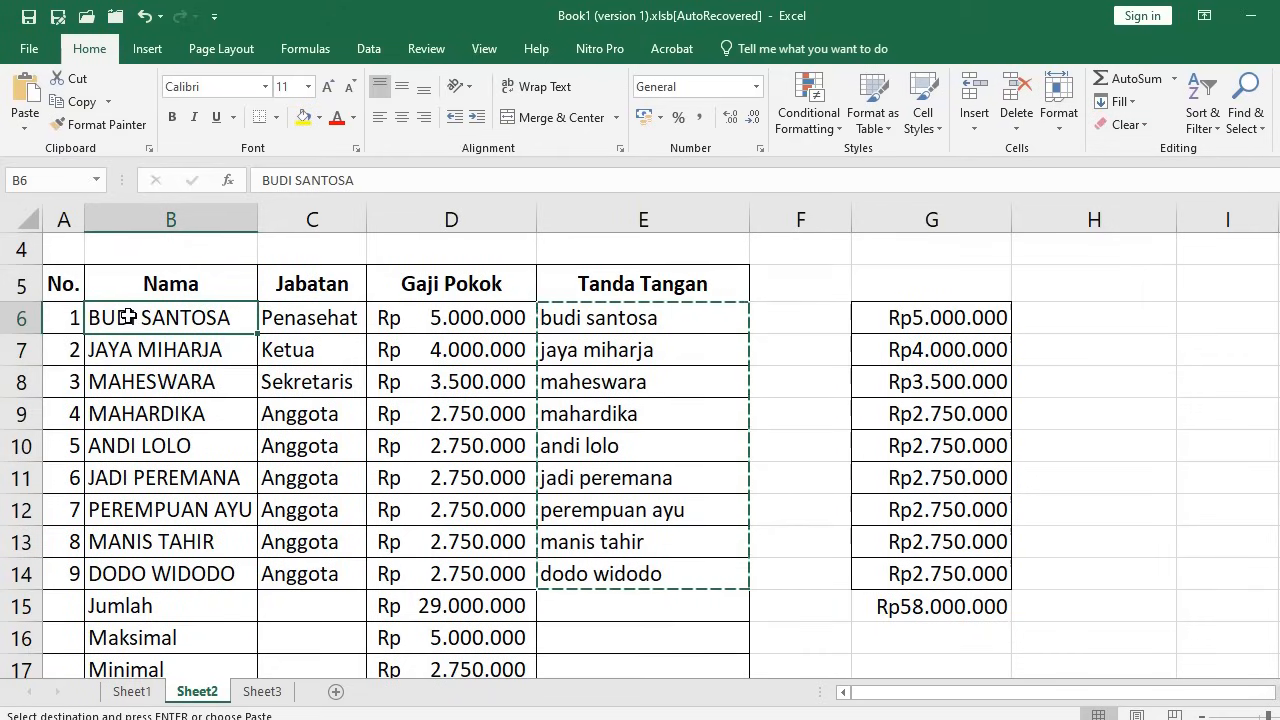
# Paste the copied lowercase names into B6:B14 as plain values via Paste Special
pyautogui.rightClick(130, 318)
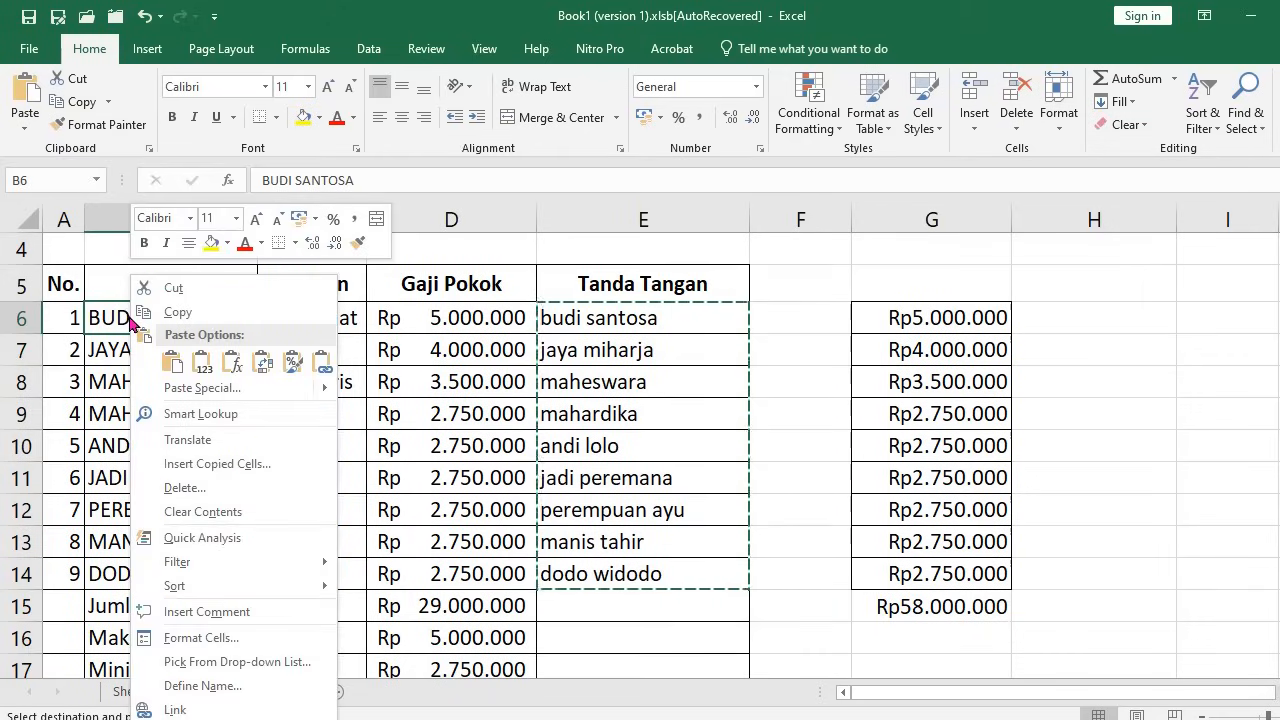
pyautogui.click(192, 389)
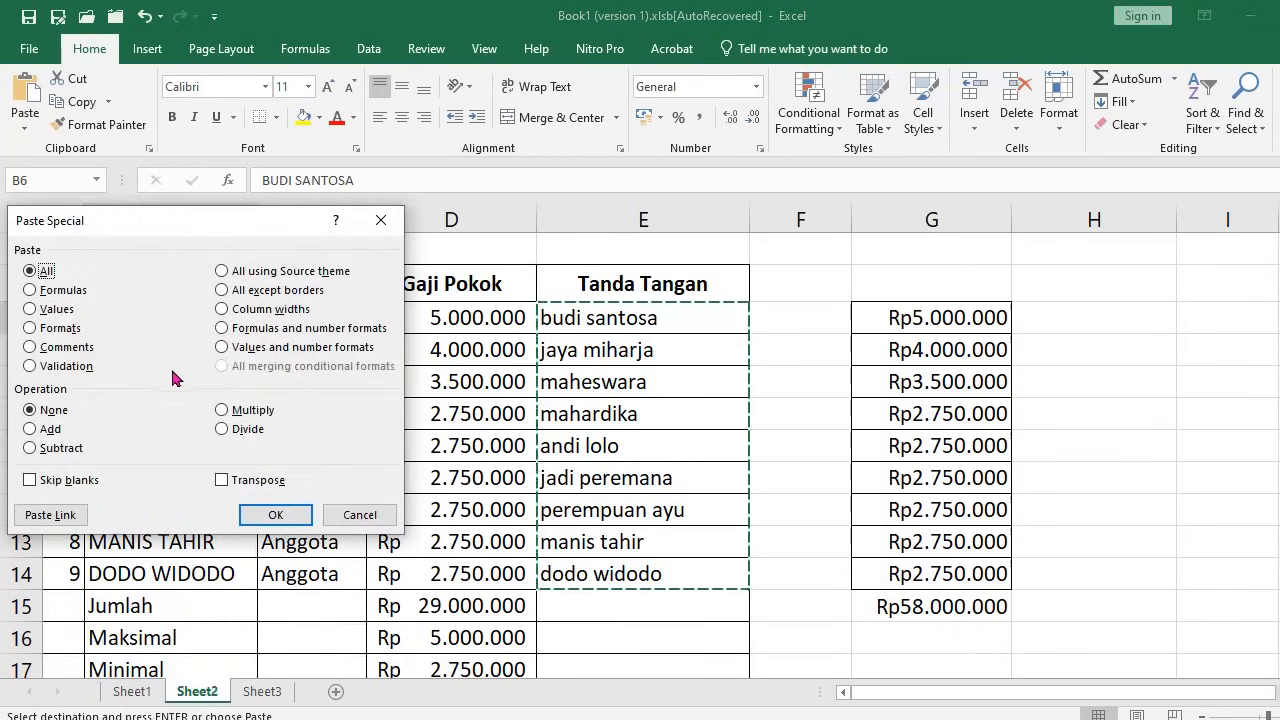
pyautogui.click(33, 310)
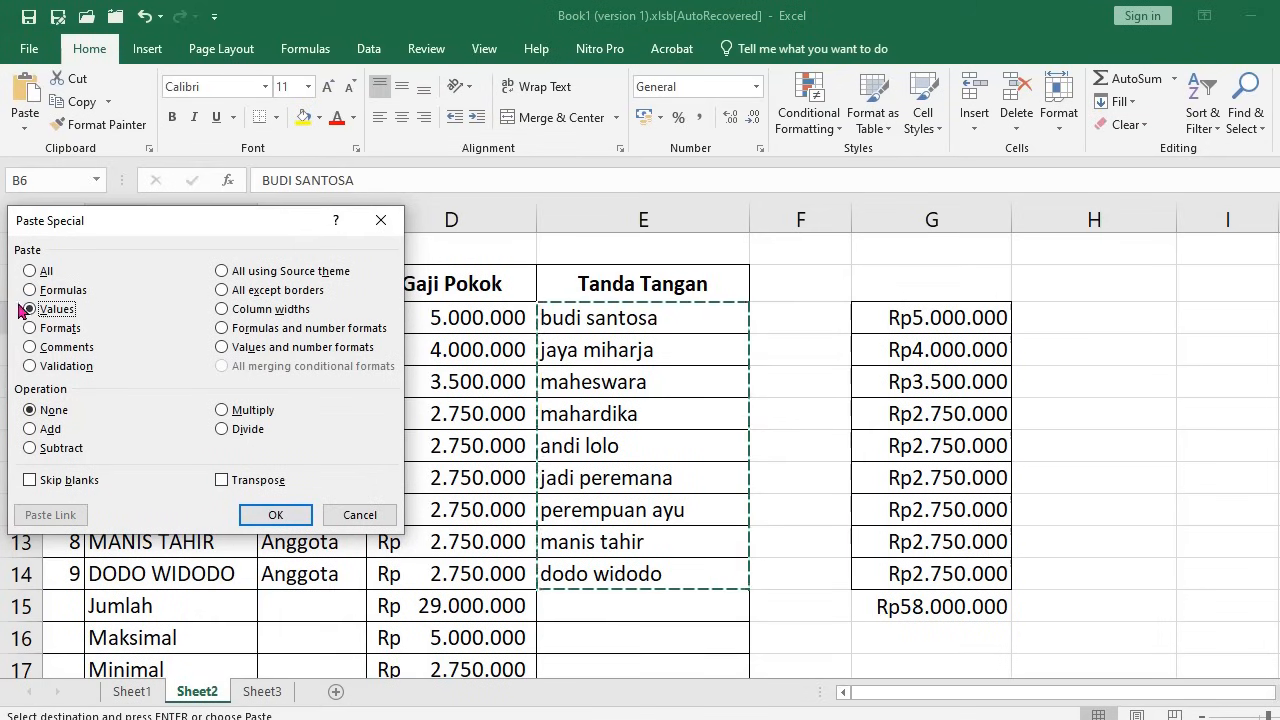
pyautogui.click(275, 515)
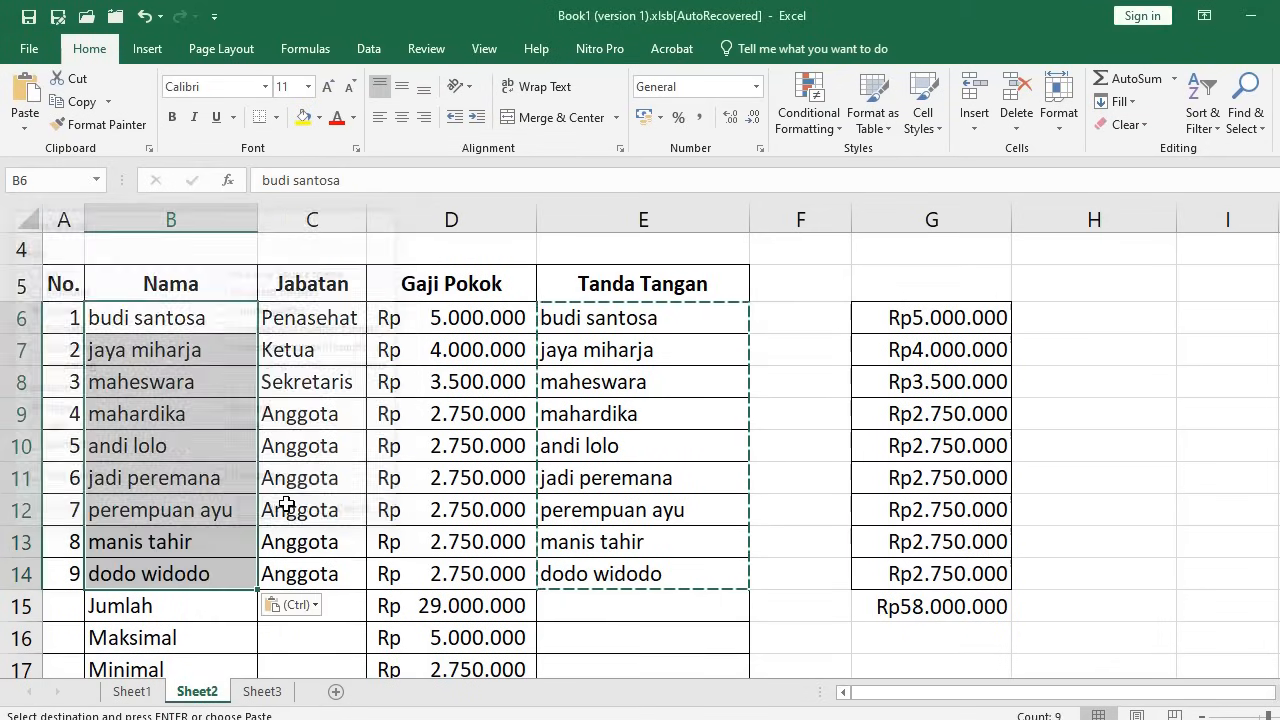
pyautogui.click(145, 316)
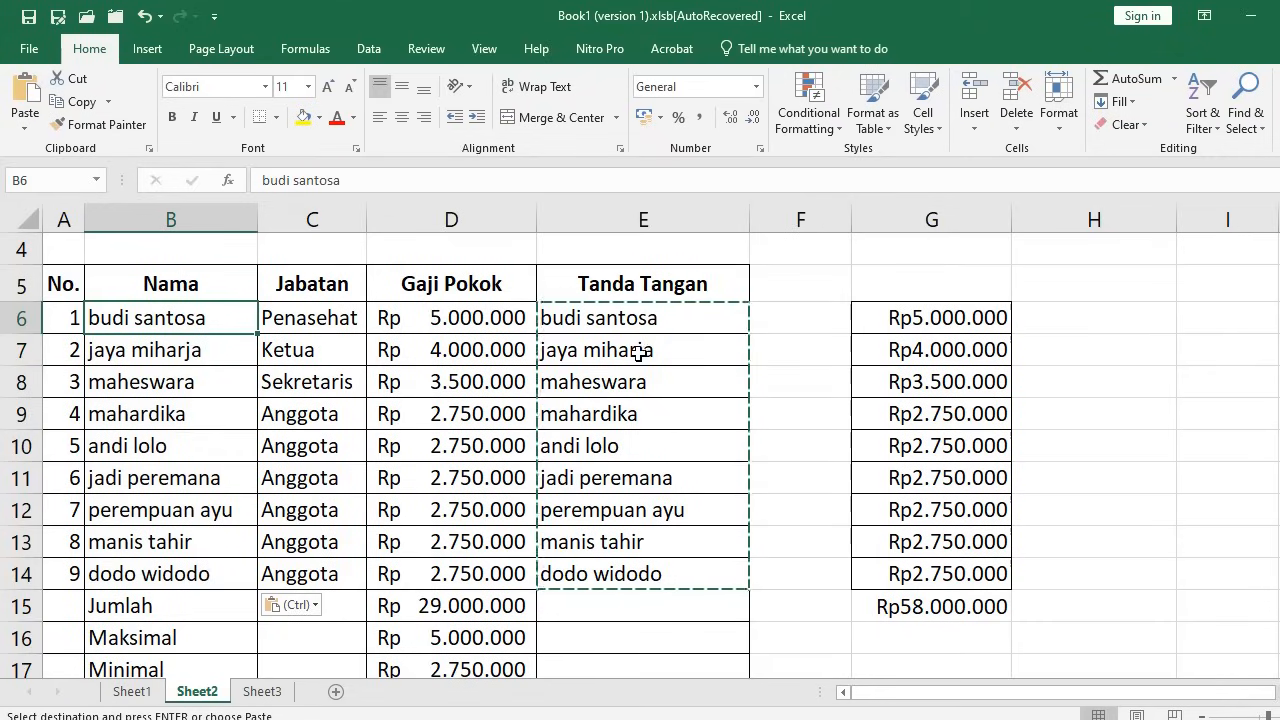
pyautogui.click(627, 318)
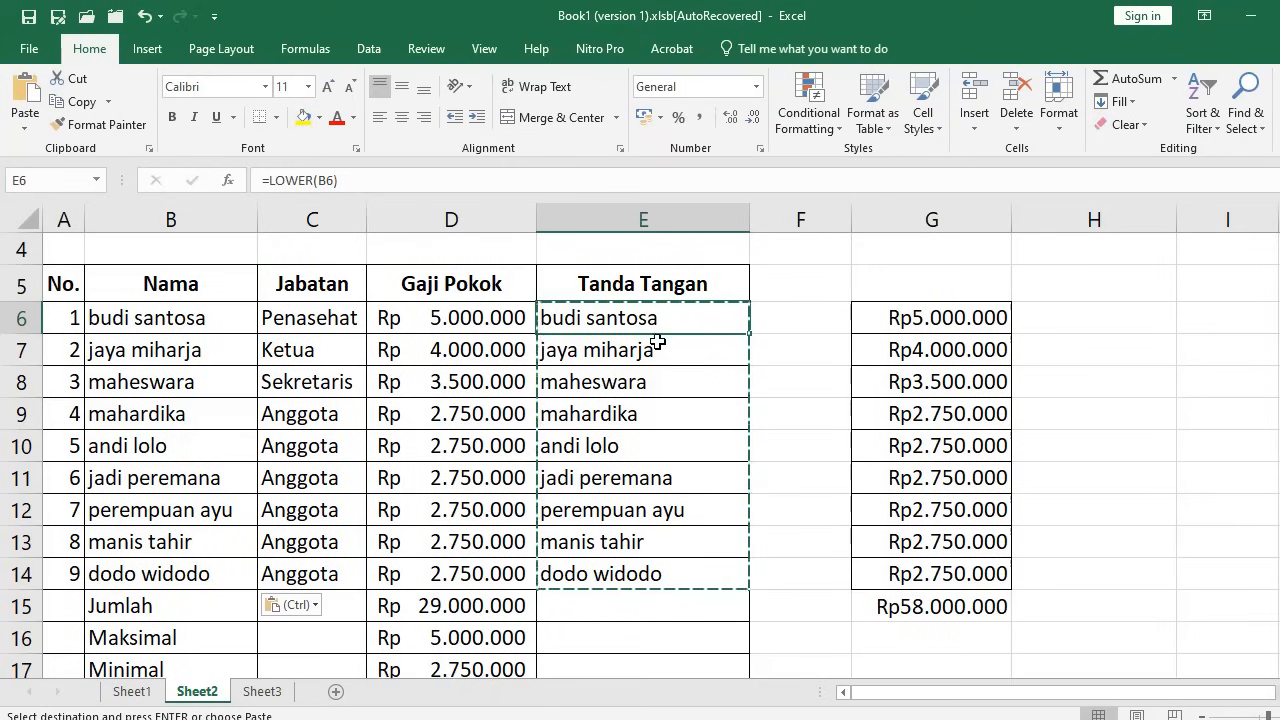
# Enter =PROPER(B6) in cell E6
pyautogui.write('=')
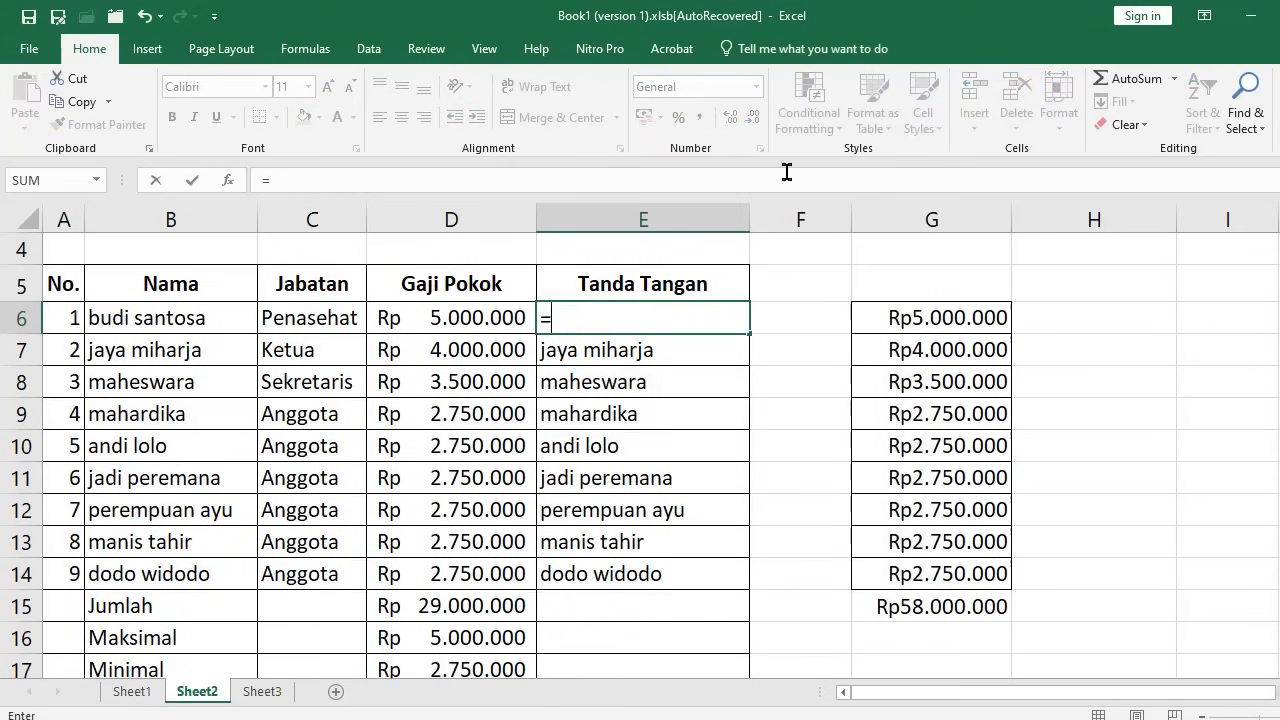
pyautogui.write('proper')
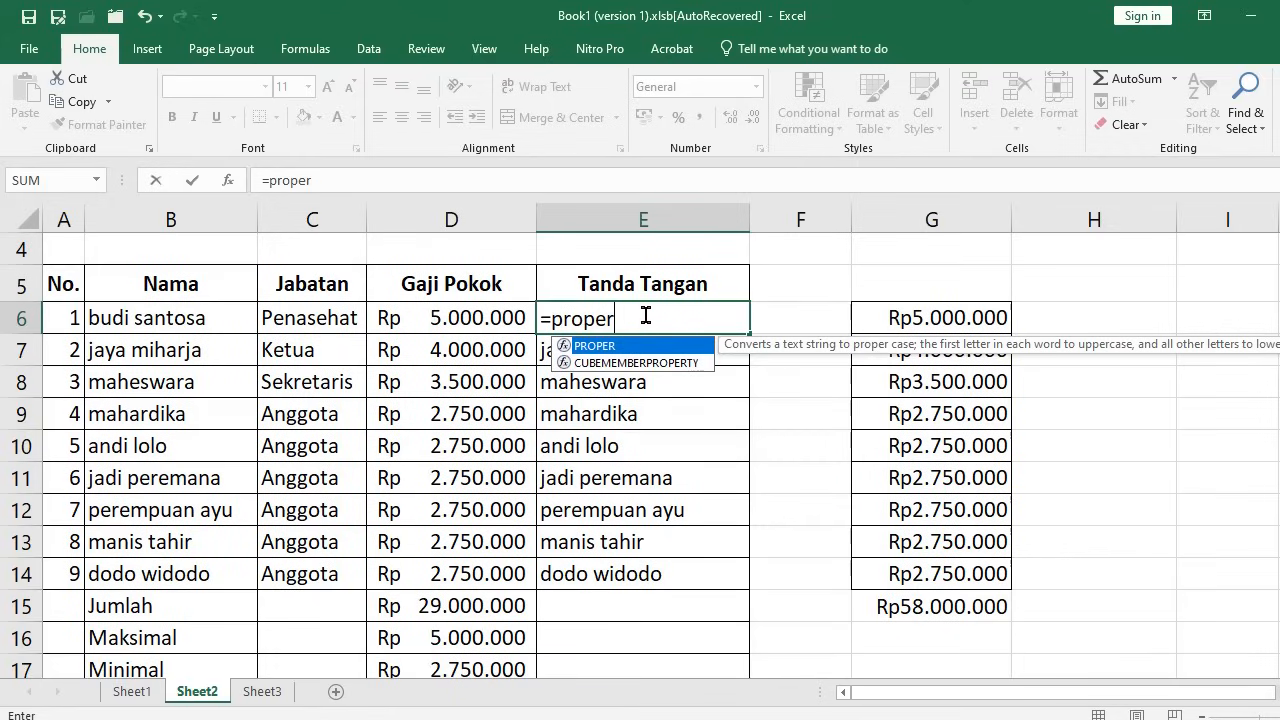
pyautogui.write('(')
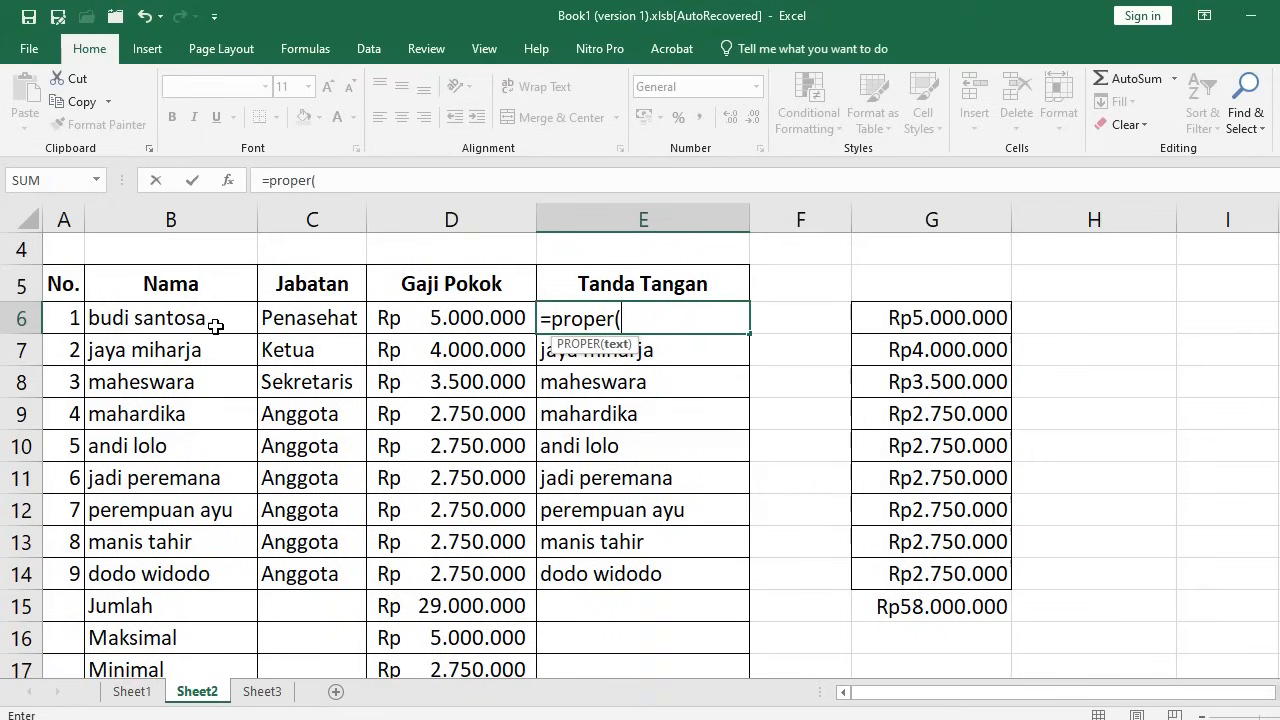
pyautogui.click(175, 318)
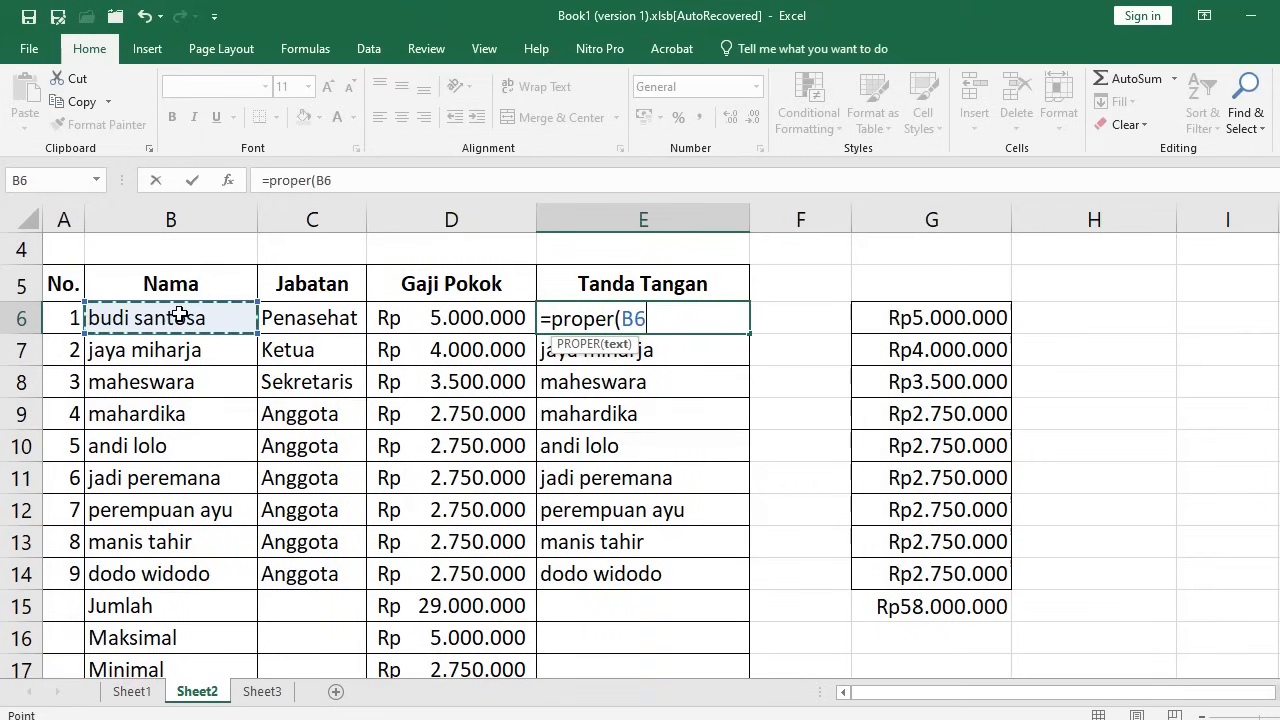
pyautogui.write(')')
pyautogui.press('Return')
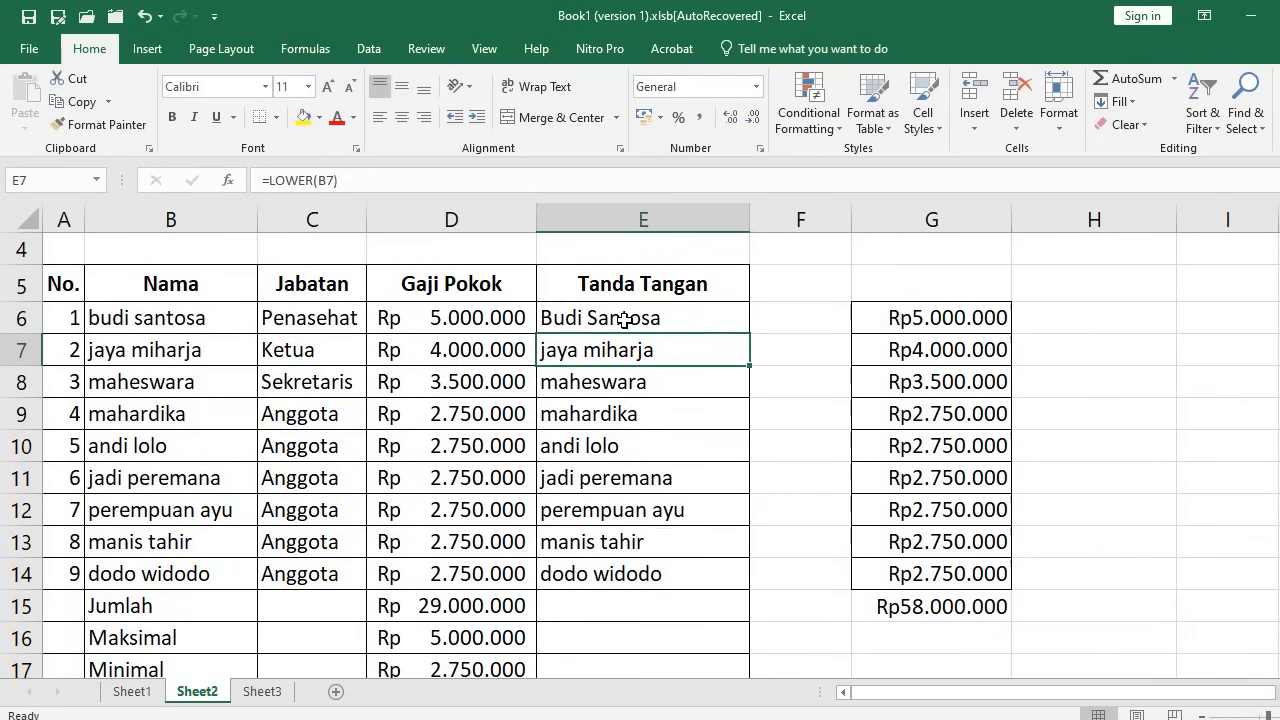
# Copy the PROPER formula into E7:E14 and select the names in E6:E14
pyautogui.click(708, 331)
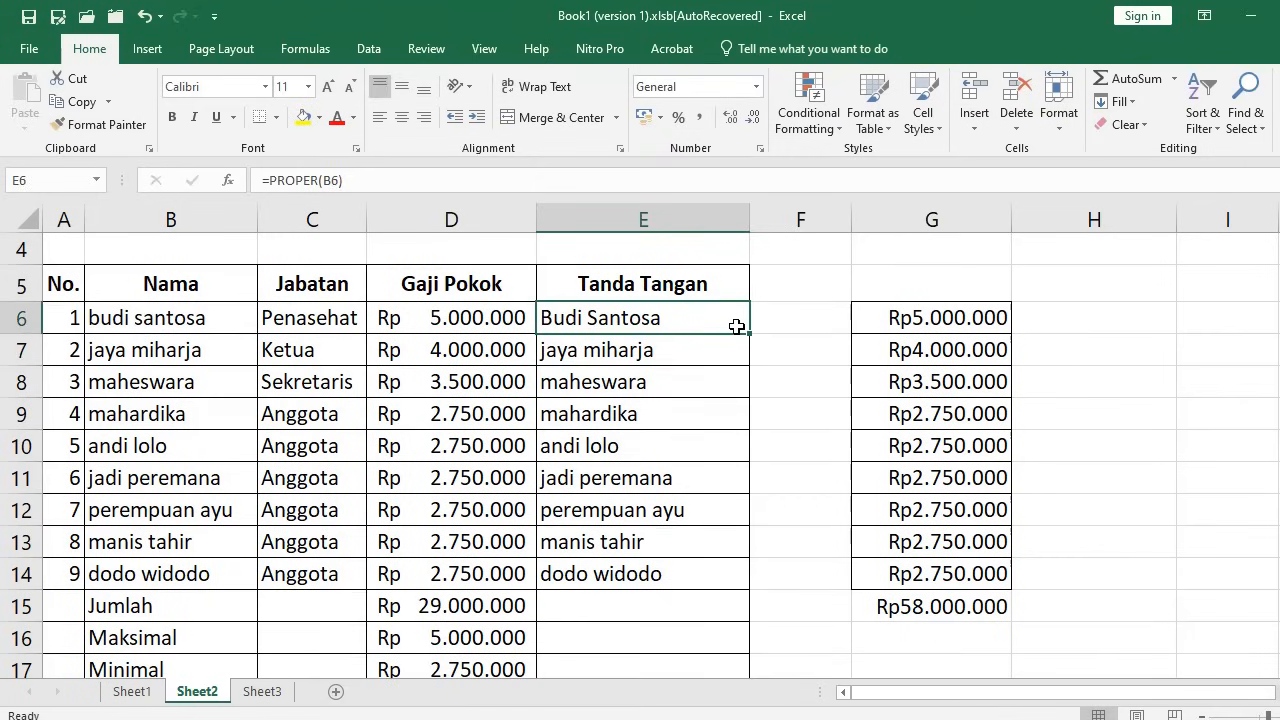
pyautogui.hotkey('ctrl', 'c')
pyautogui.moveTo(680, 354); pyautogui.dragTo(696, 569)
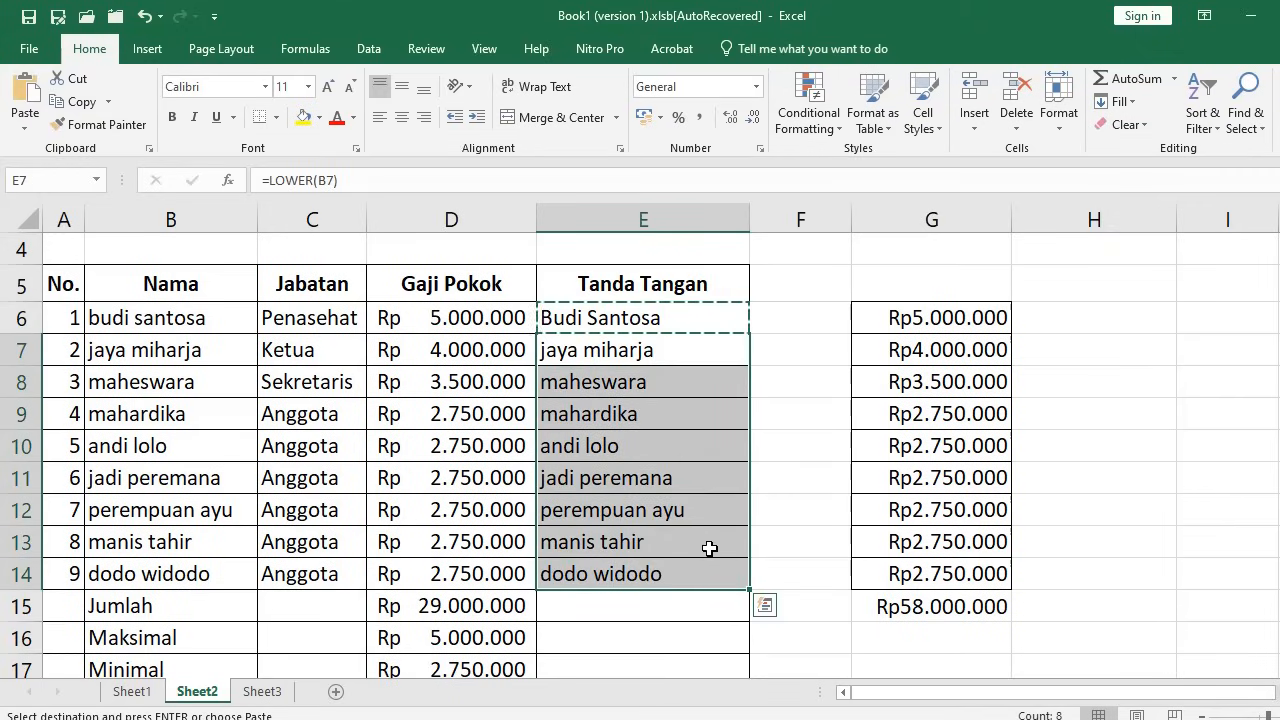
pyautogui.hotkey('ctrl', 'v')
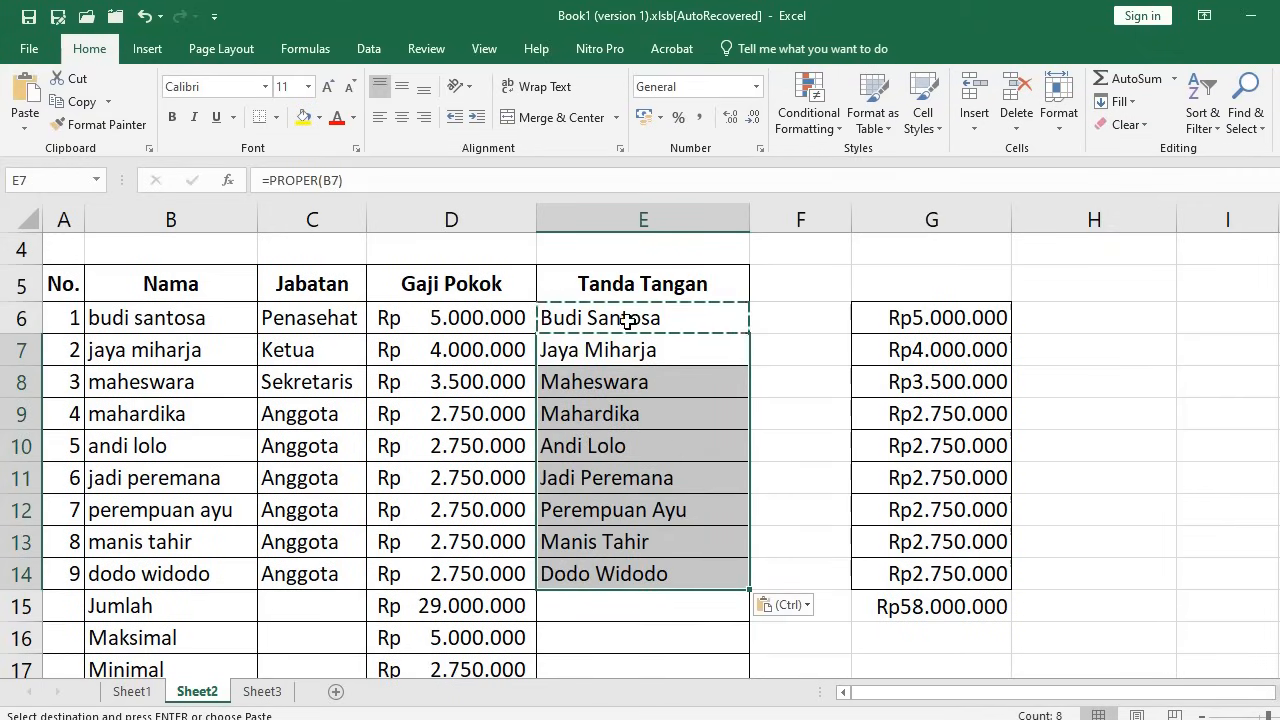
pyautogui.moveTo(628, 320); pyautogui.dragTo(660, 573)
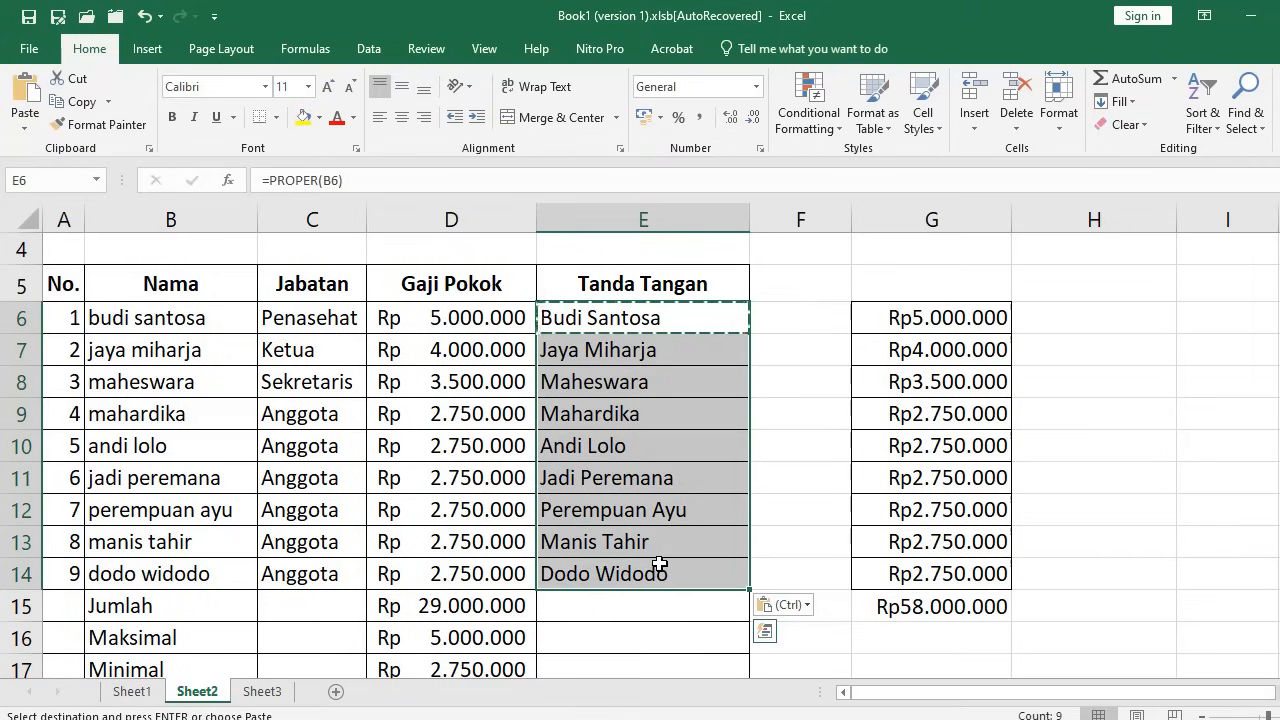
# Paste the proper-case names over B6:B14 as values using Home > Paste > Paste Special
pyautogui.click(148, 319)
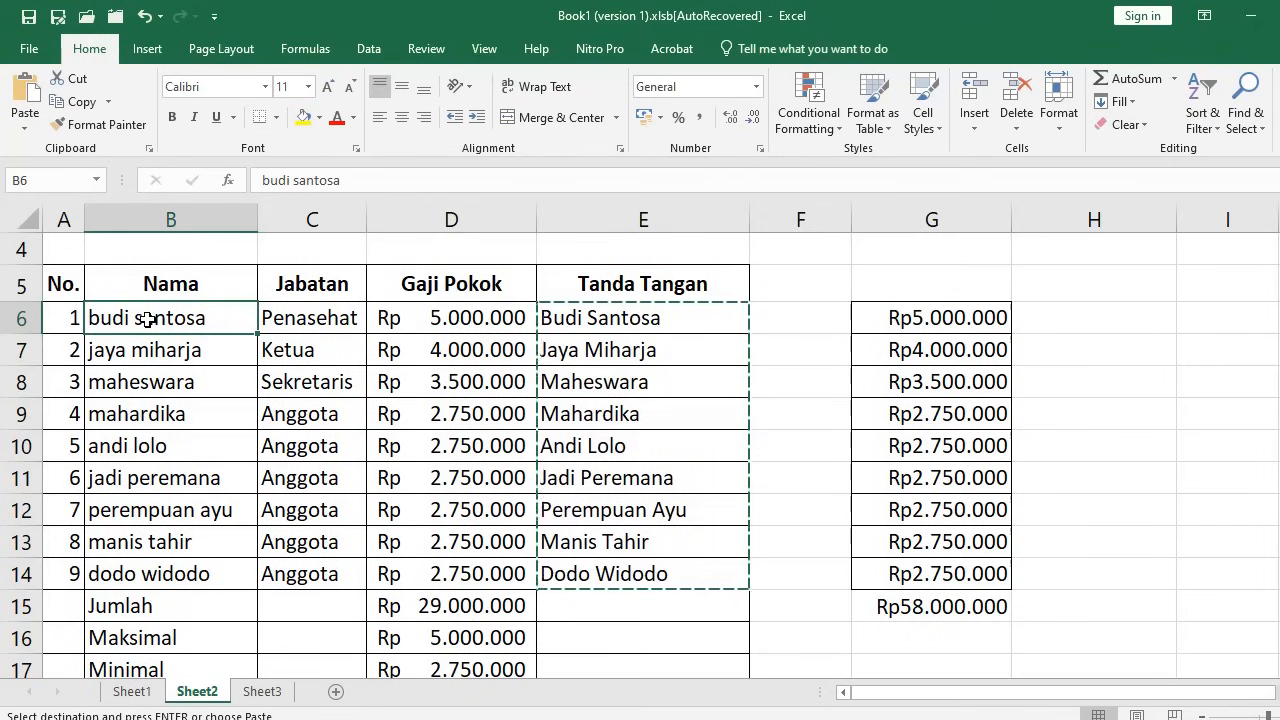
pyautogui.rightClick(148, 319)
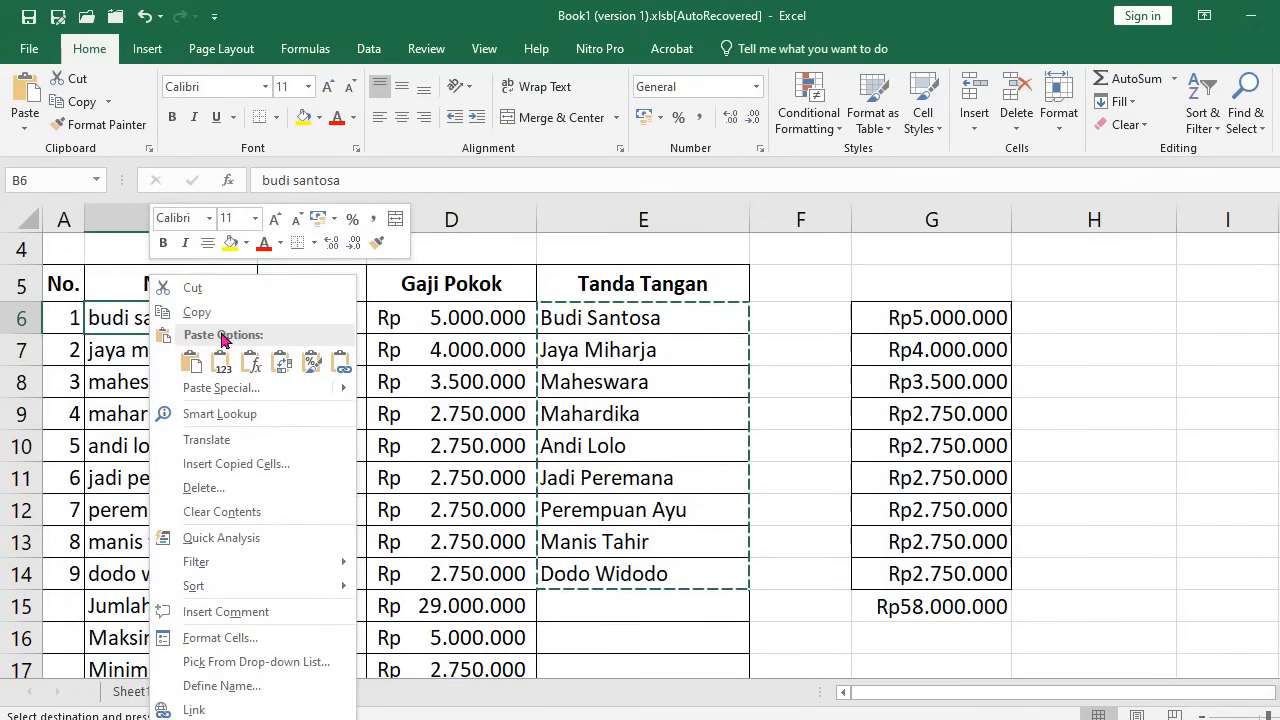
pyautogui.click(112, 320)
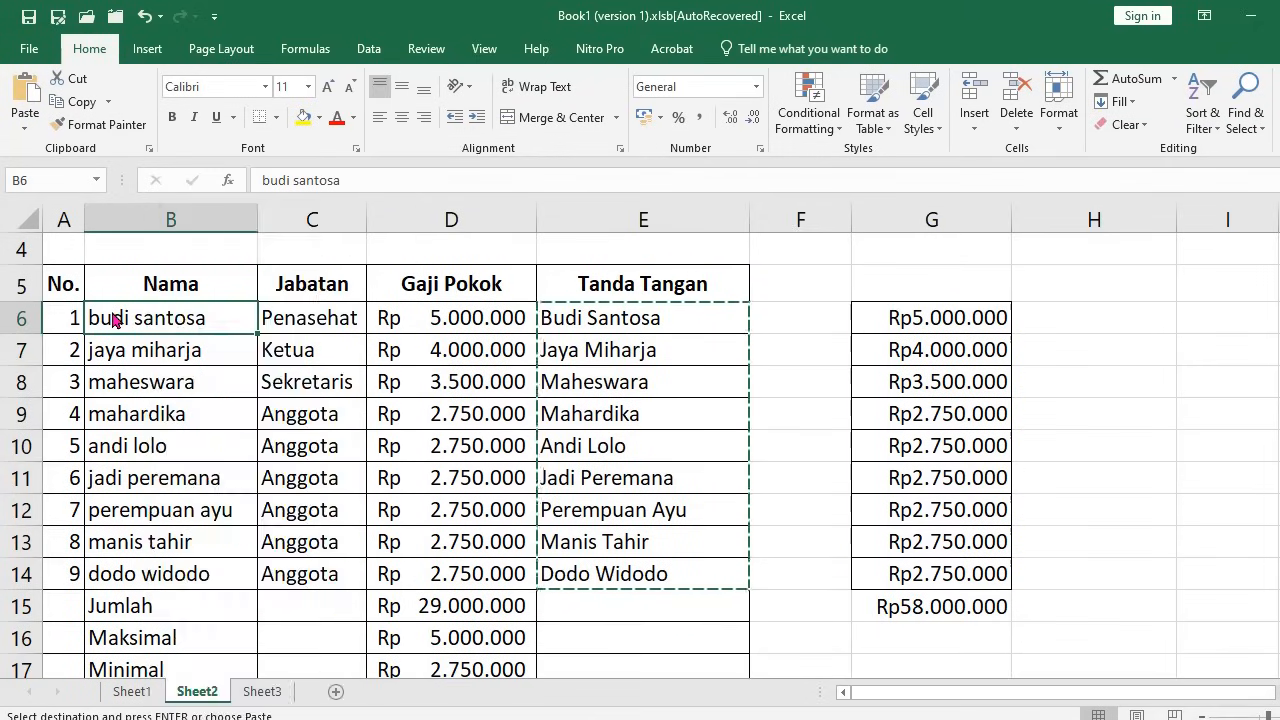
pyautogui.click(17, 127)
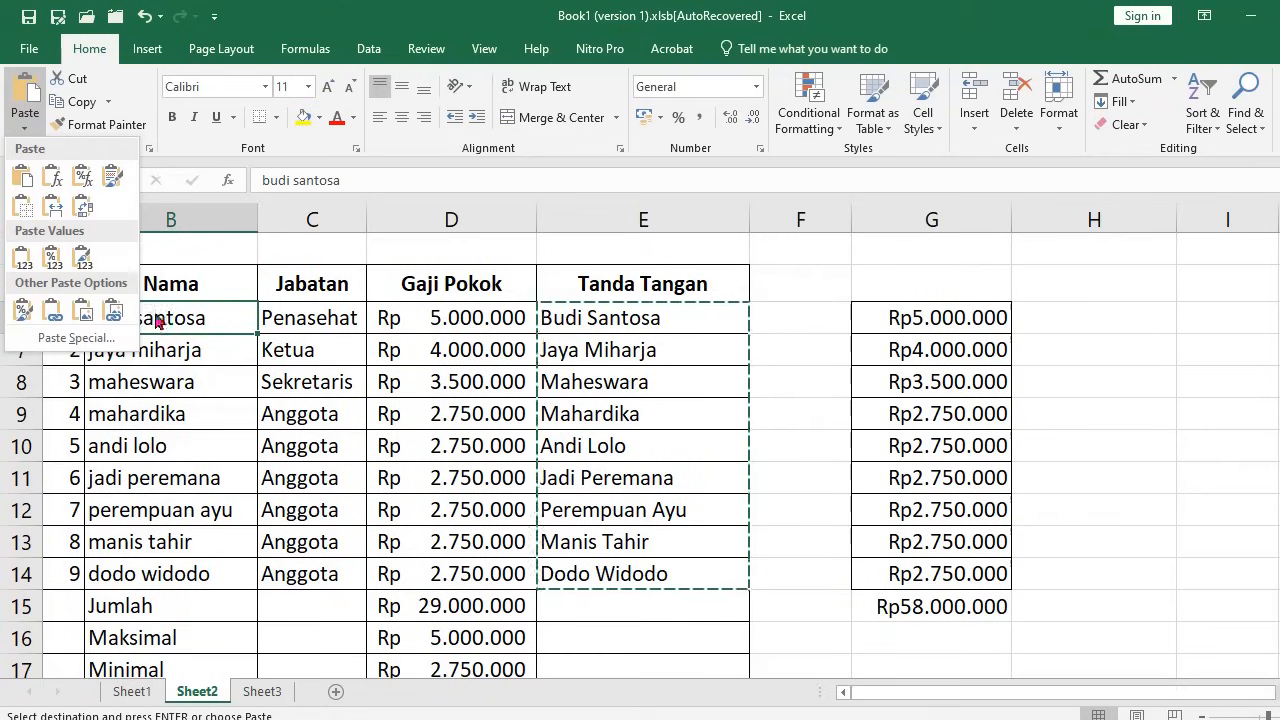
pyautogui.click(78, 340)
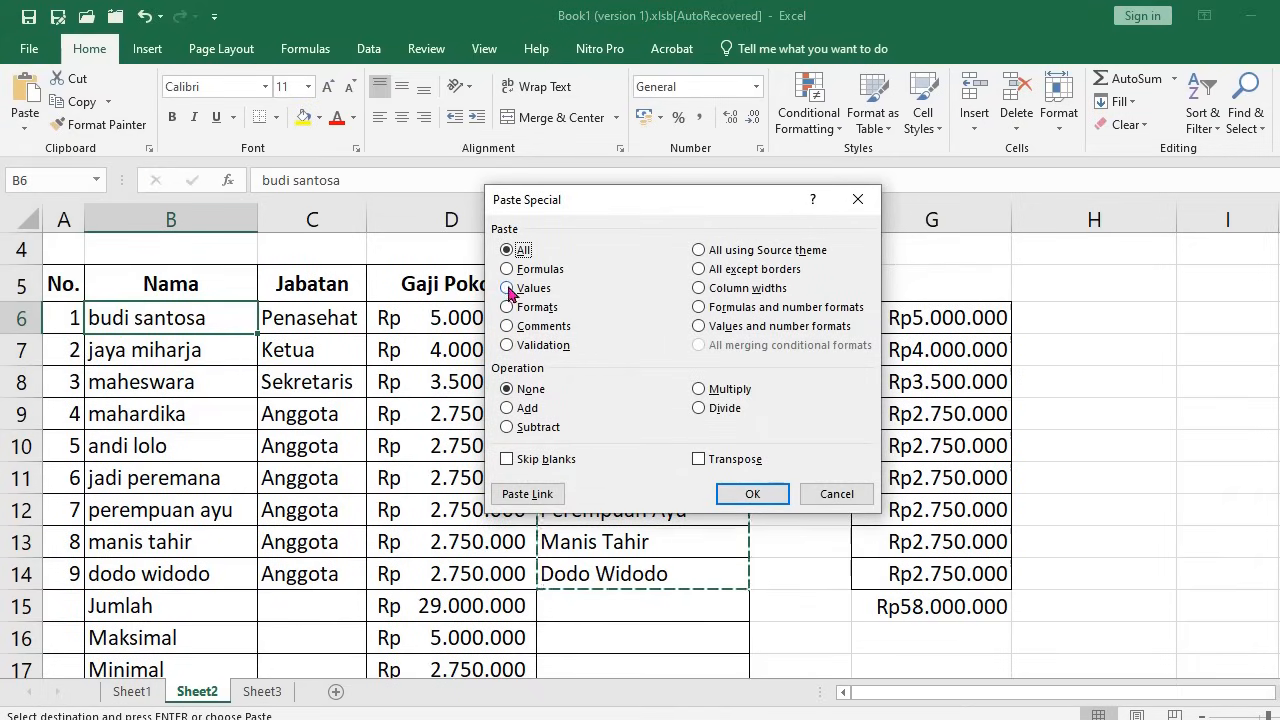
pyautogui.click(752, 495)
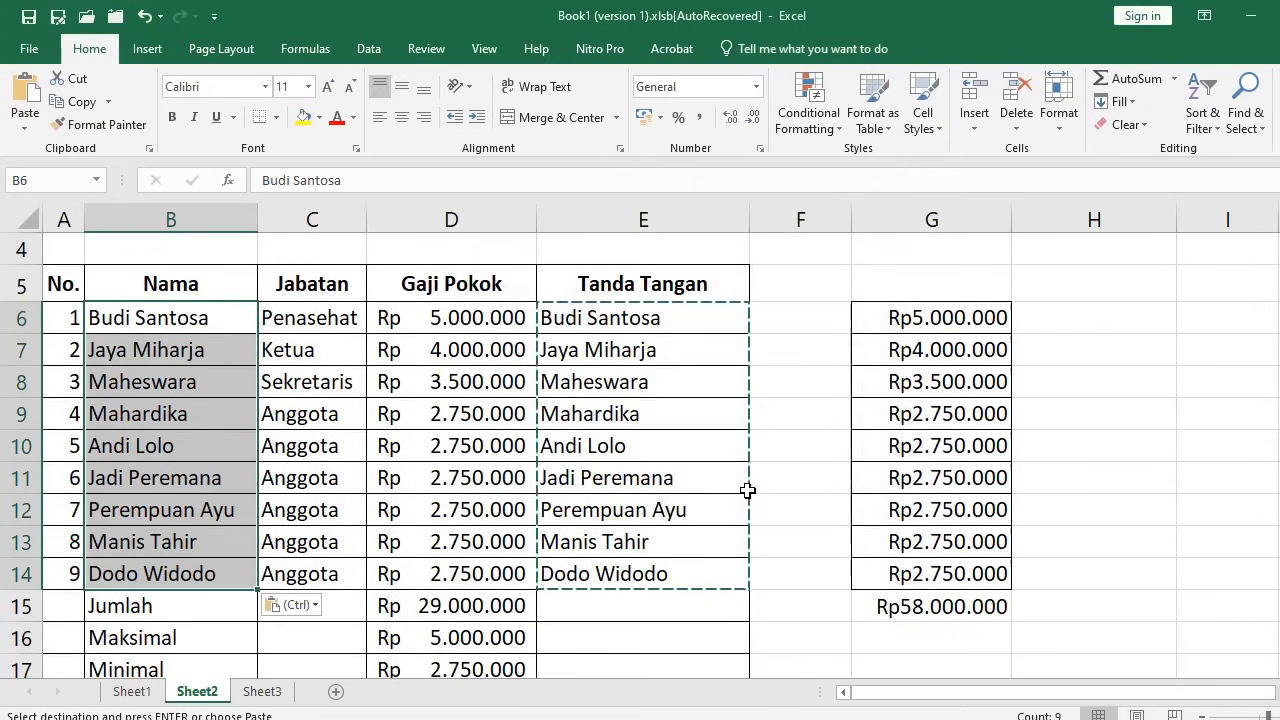
pyautogui.click(205, 375)
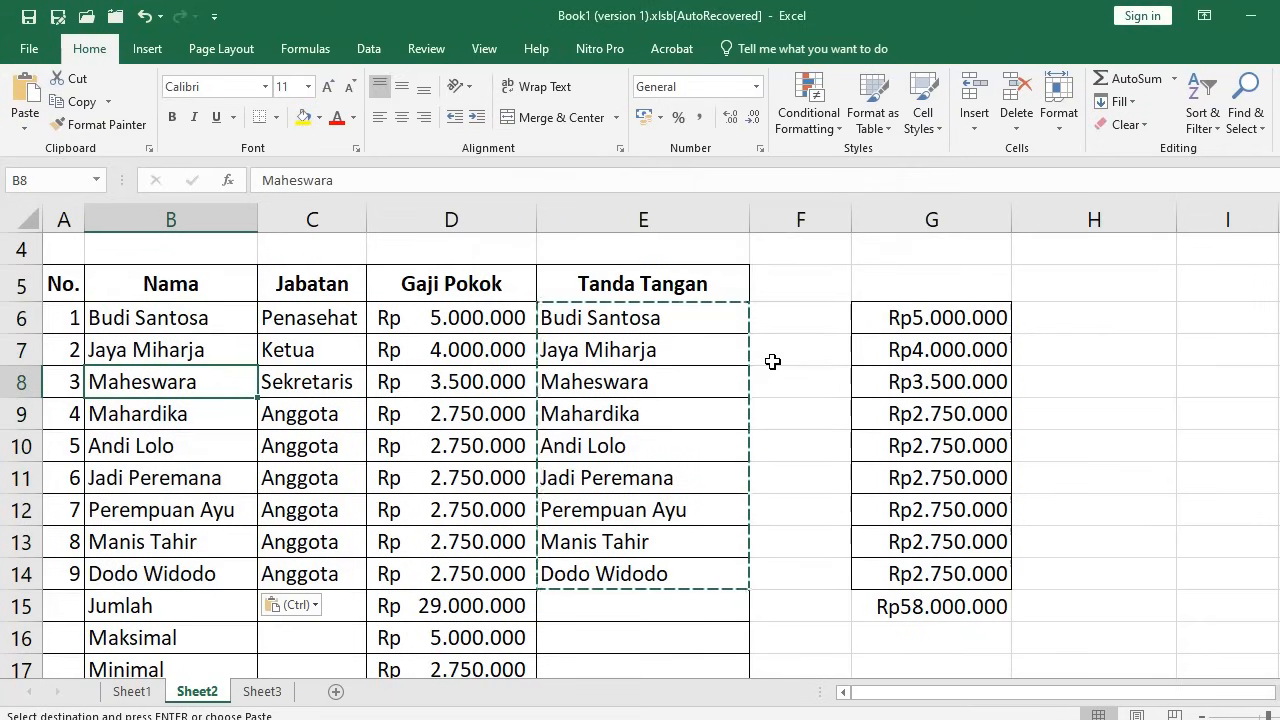
pyautogui.click(896, 318)
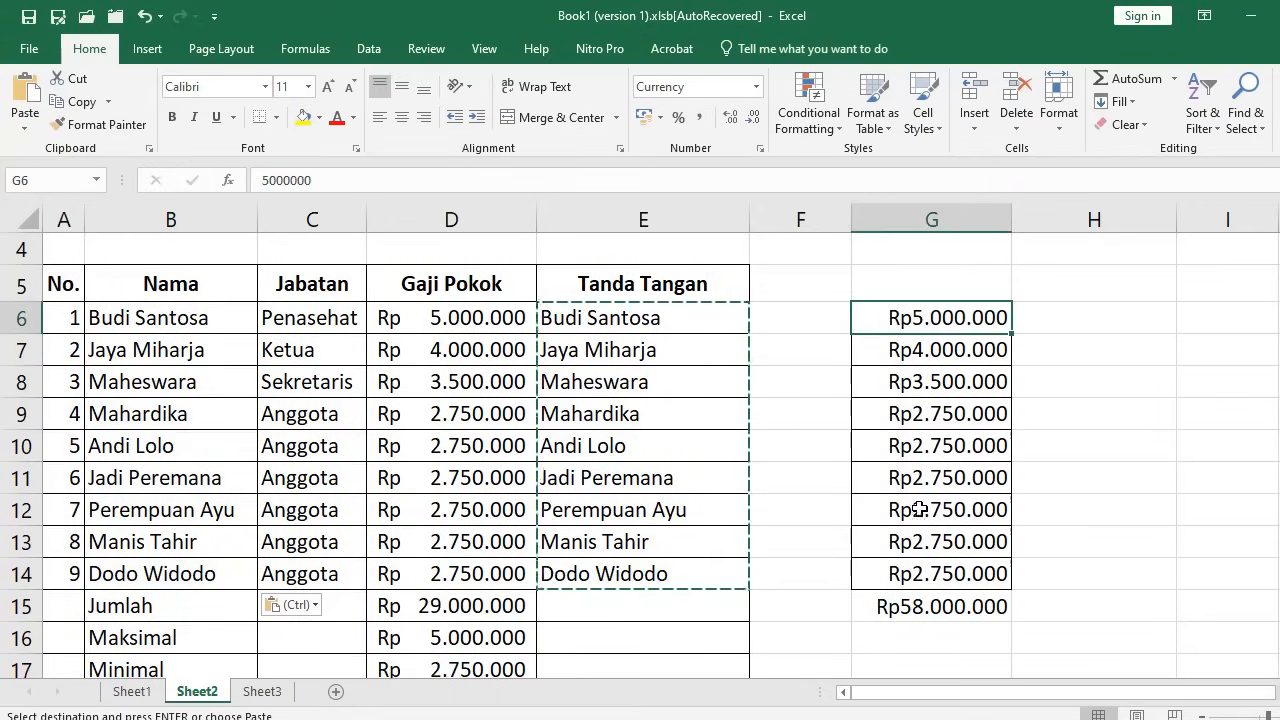
# Delete the Rp salary figures in column G, shifting the cells
pyautogui.scroll(-3, 960, 605)
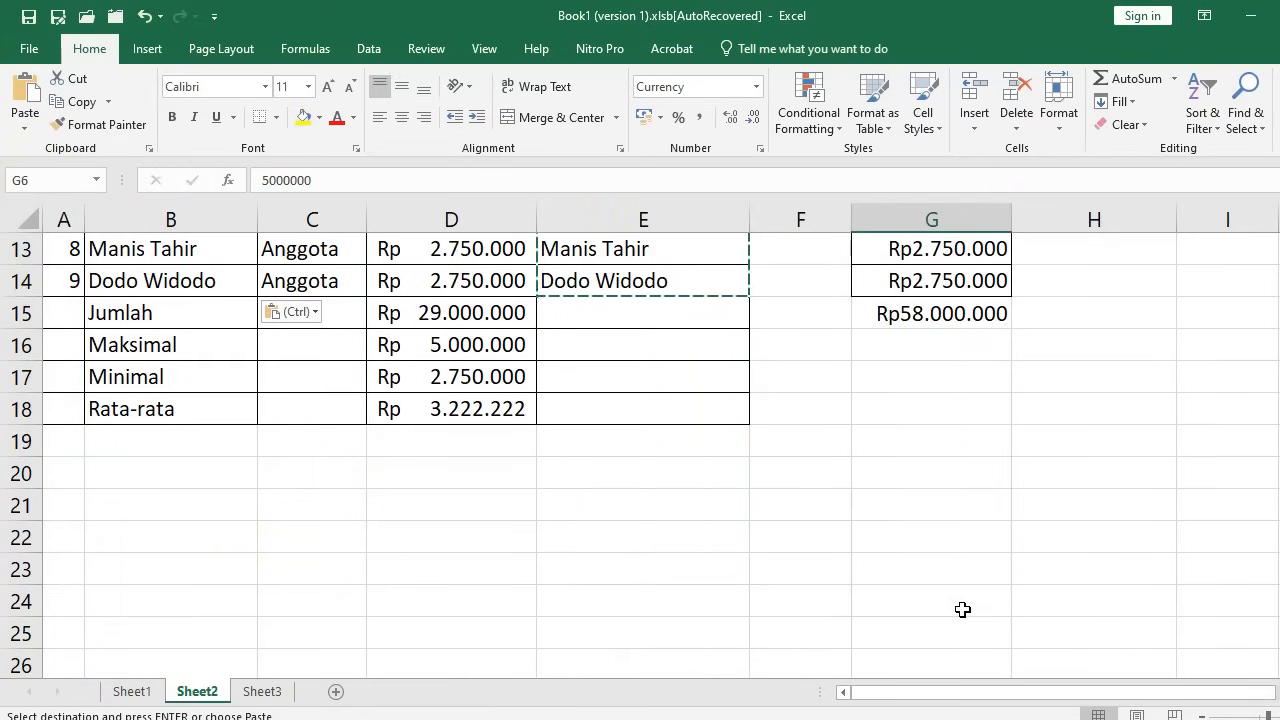
pyautogui.keyDown('shift'); pyautogui.click(966, 609); pyautogui.keyUp('shift')
pyautogui.hotkey('alt', 'e')
pyautogui.press('d')
pyautogui.press('c')
pyautogui.press('Return')
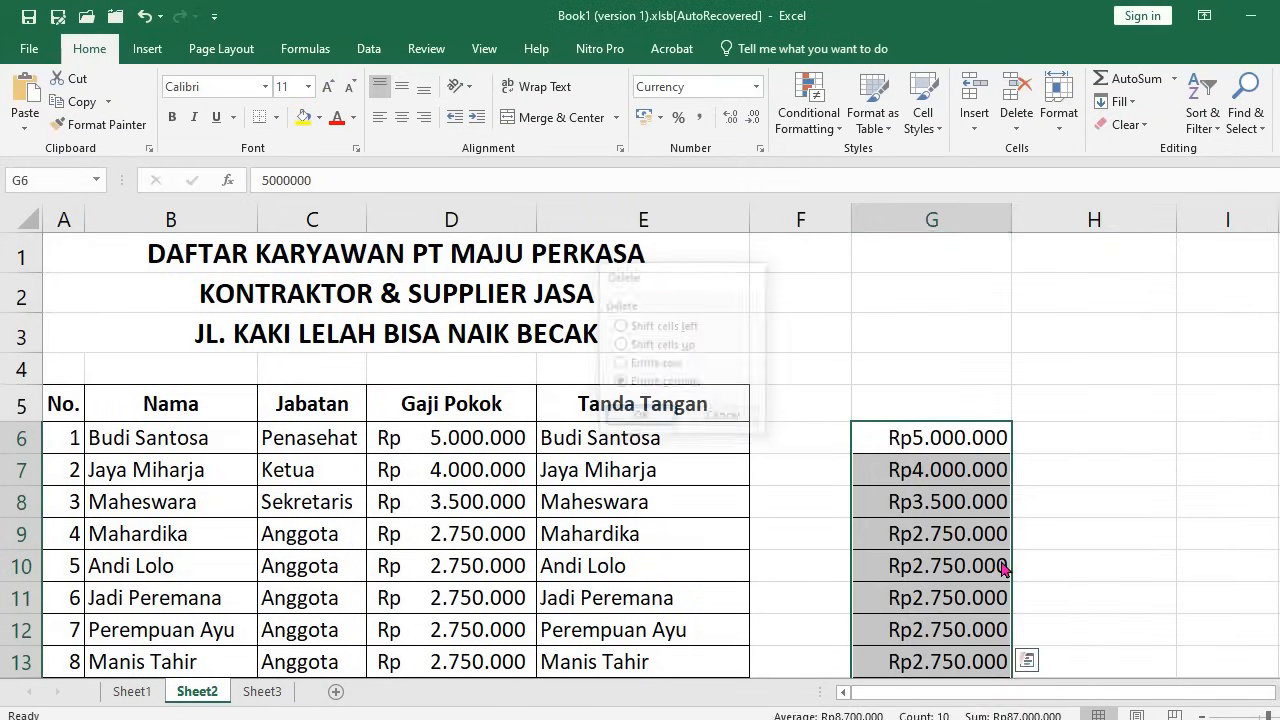
pyautogui.click(902, 433)
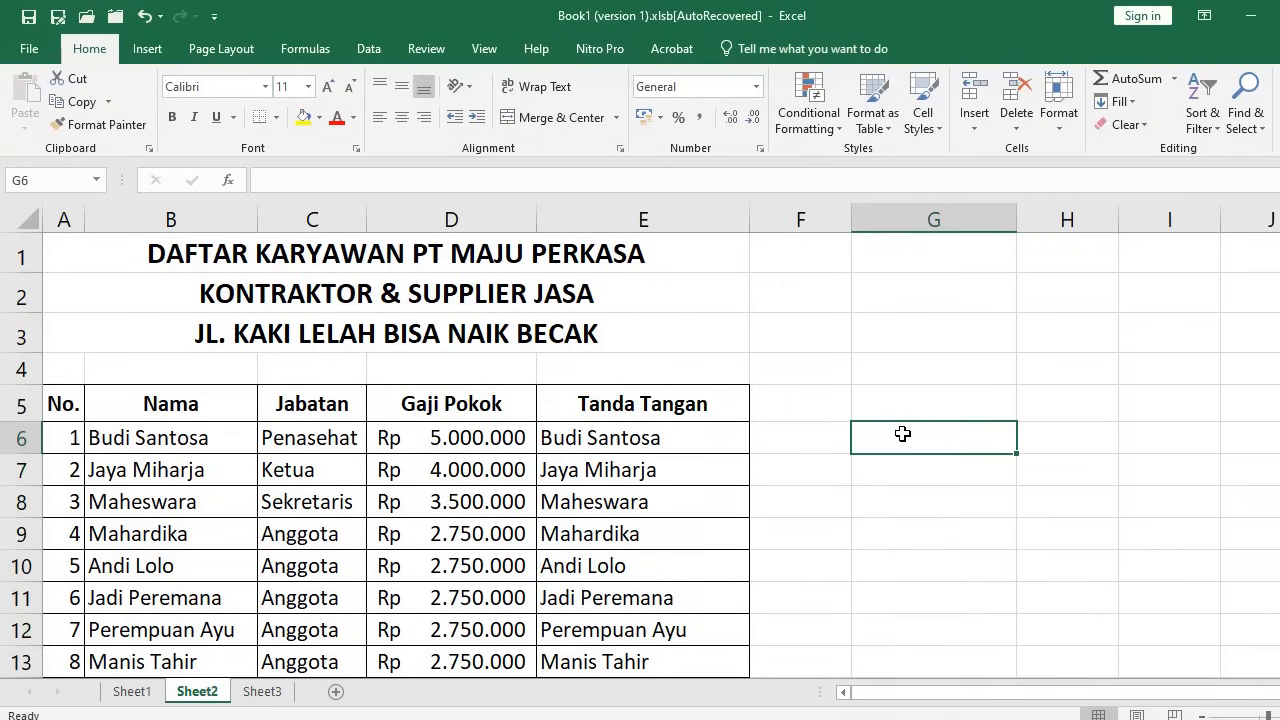
# Clear the PROPER formulas from Tanda Tangan cells E6:E14
pyautogui.click(660, 440)
pyautogui.scroll(-3, 665, 435)
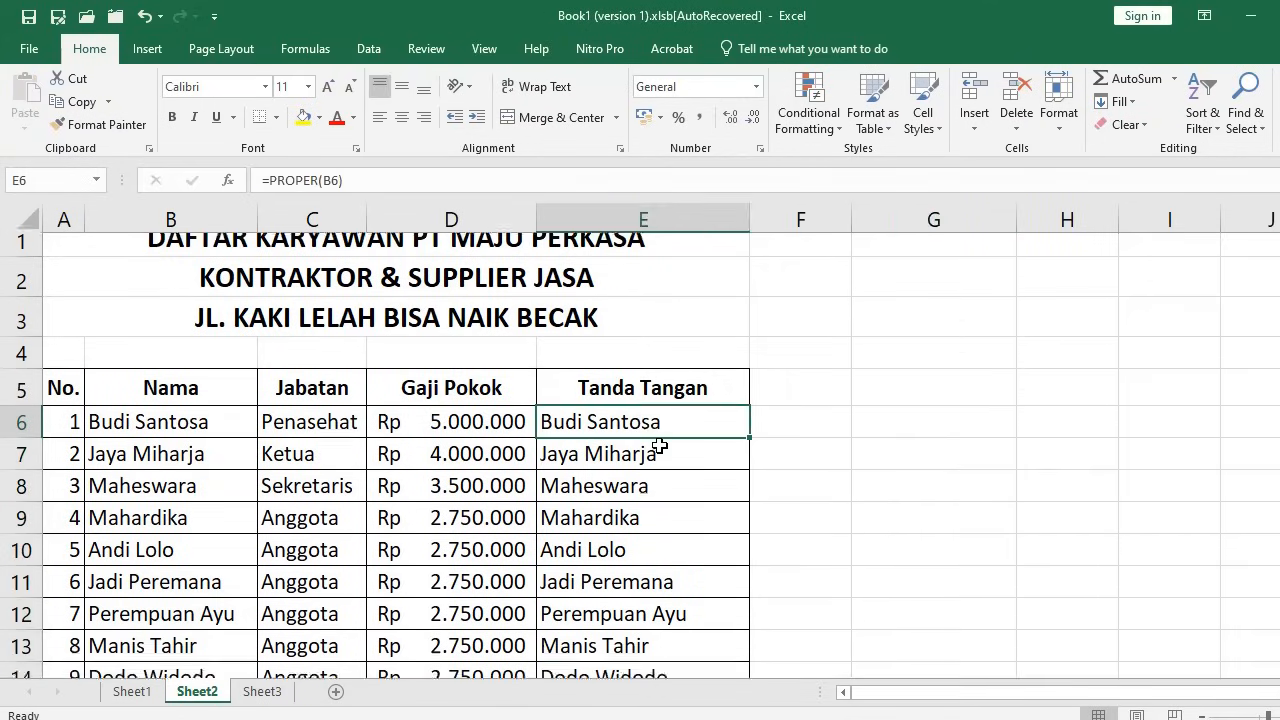
pyautogui.keyDown('shift'); pyautogui.click(668, 362); pyautogui.keyUp('shift')
pyautogui.keyDown('shift'); pyautogui.click(683, 389); pyautogui.keyUp('shift')
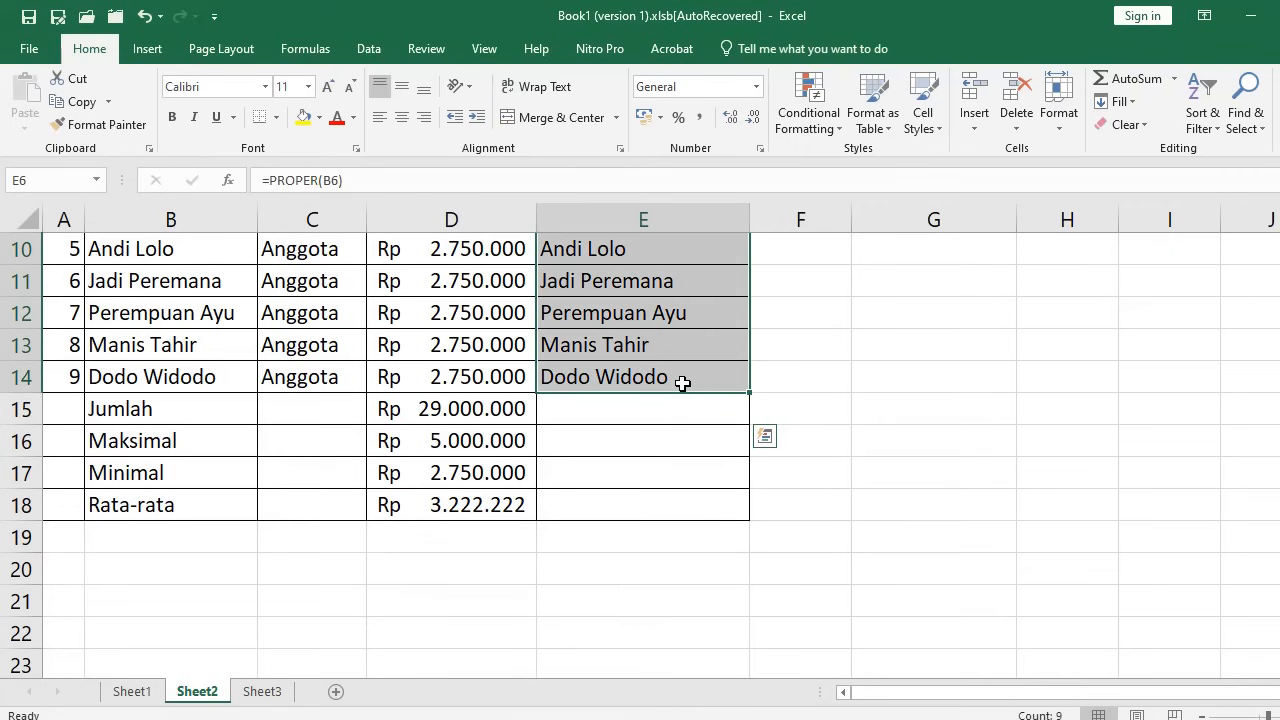
pyautogui.press('Delete')
pyautogui.scroll(3, 683, 381)
pyautogui.click(632, 442)
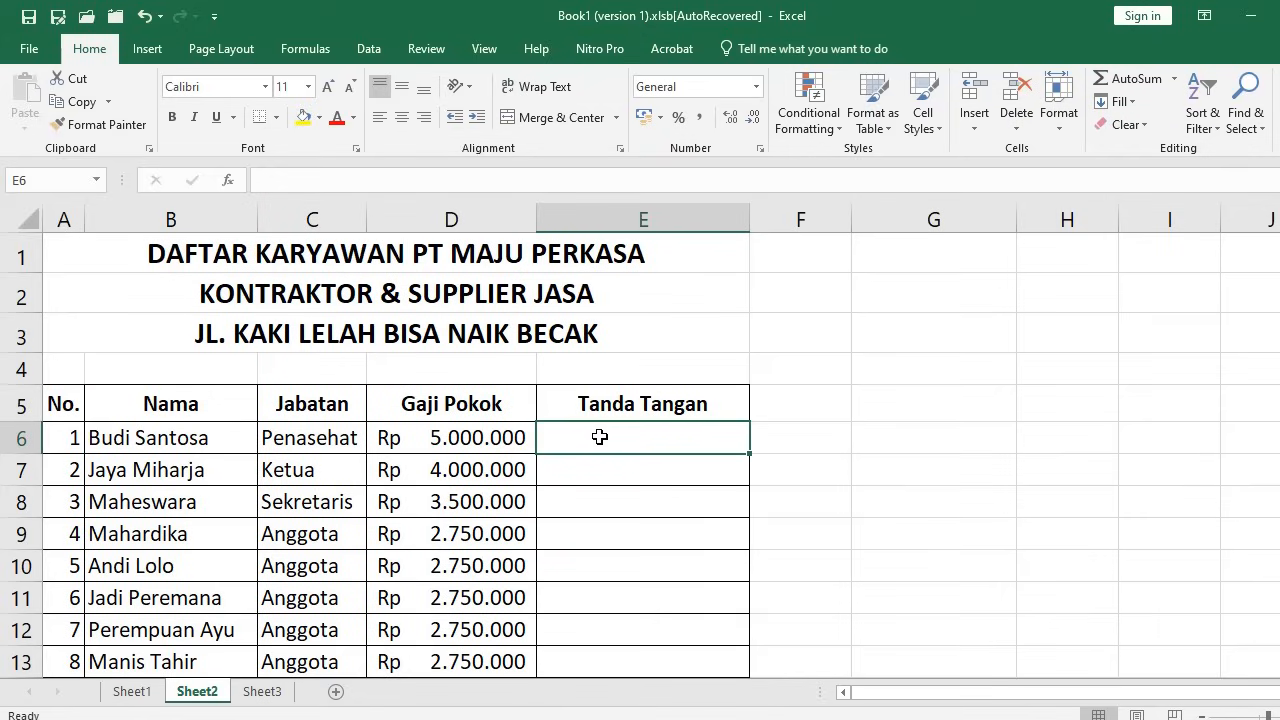
# Enter Bpk. in E6, then delete it again
pyautogui.write('Bpk.')
pyautogui.press('Return')
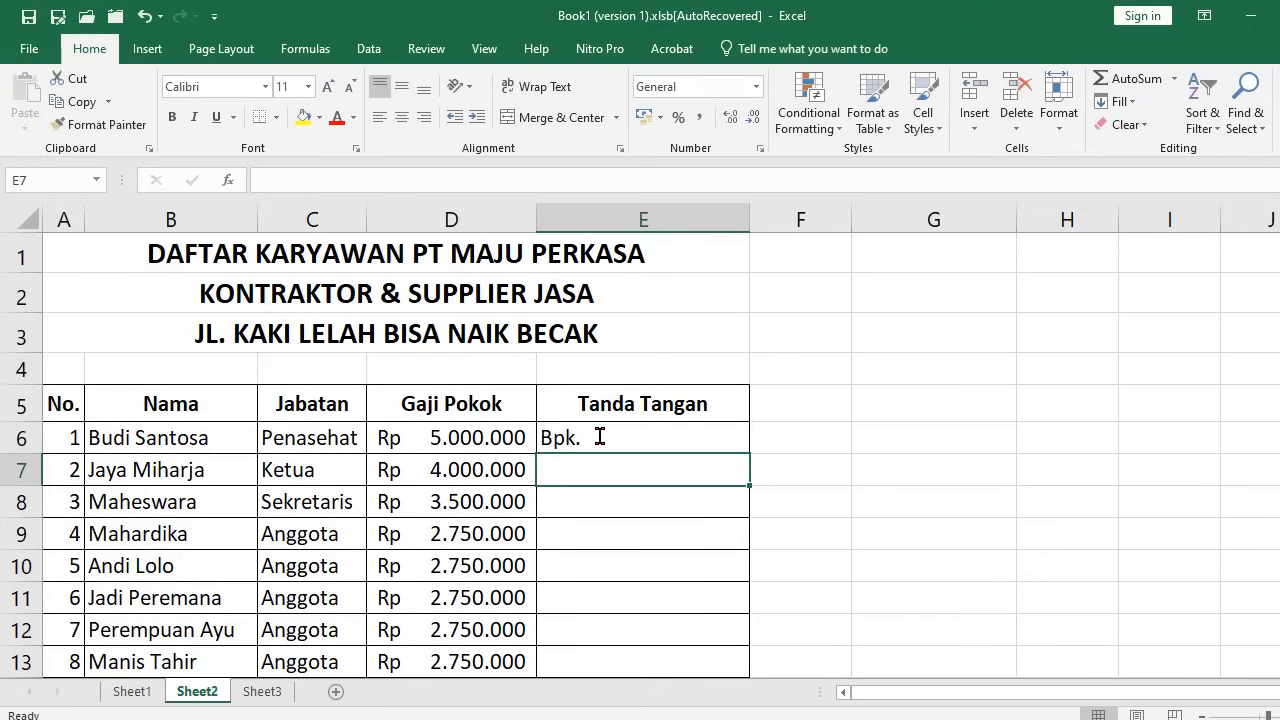
pyautogui.click(602, 436)
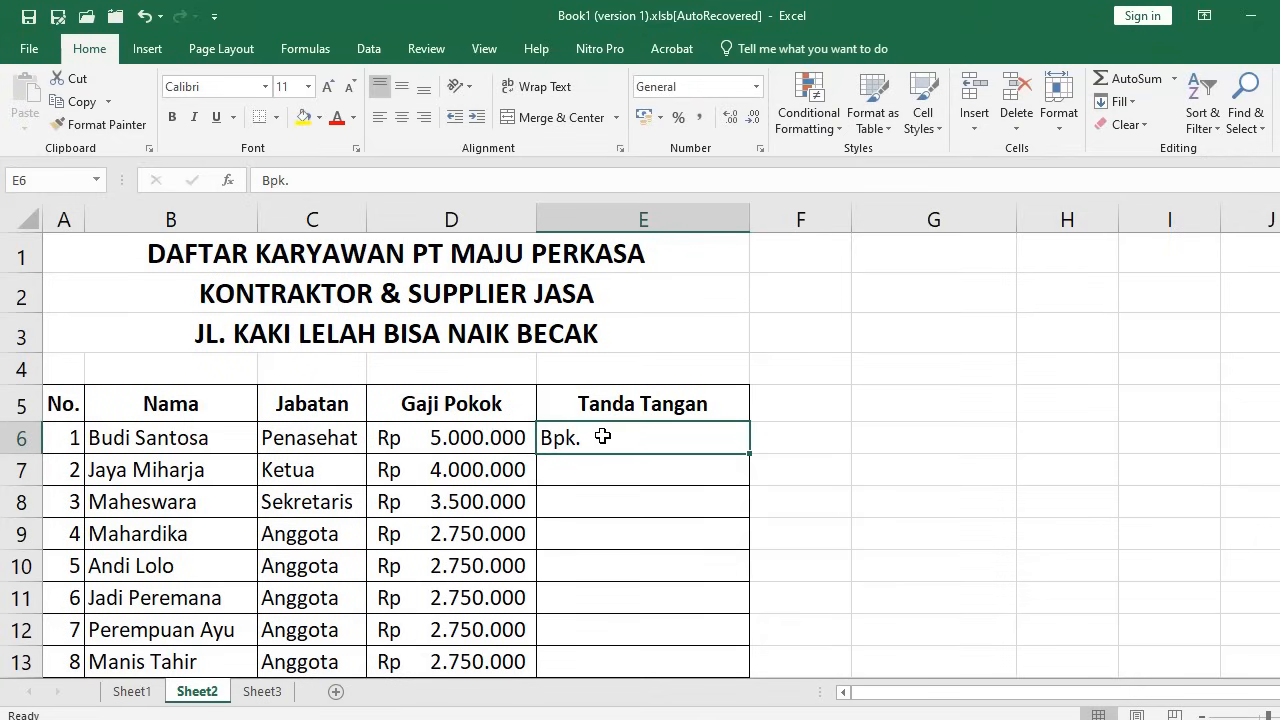
pyautogui.press('Delete')
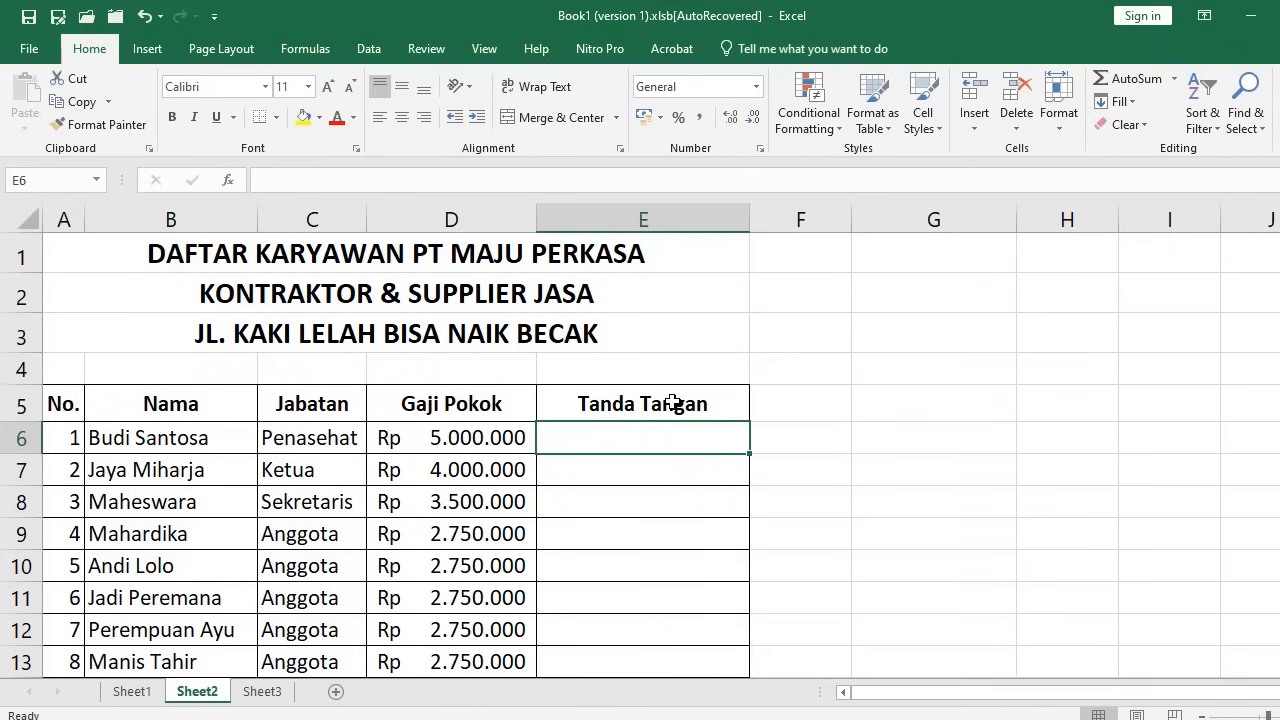
# Put the text Bpk. in F6 and start a new formula in E6
pyautogui.press('Right')
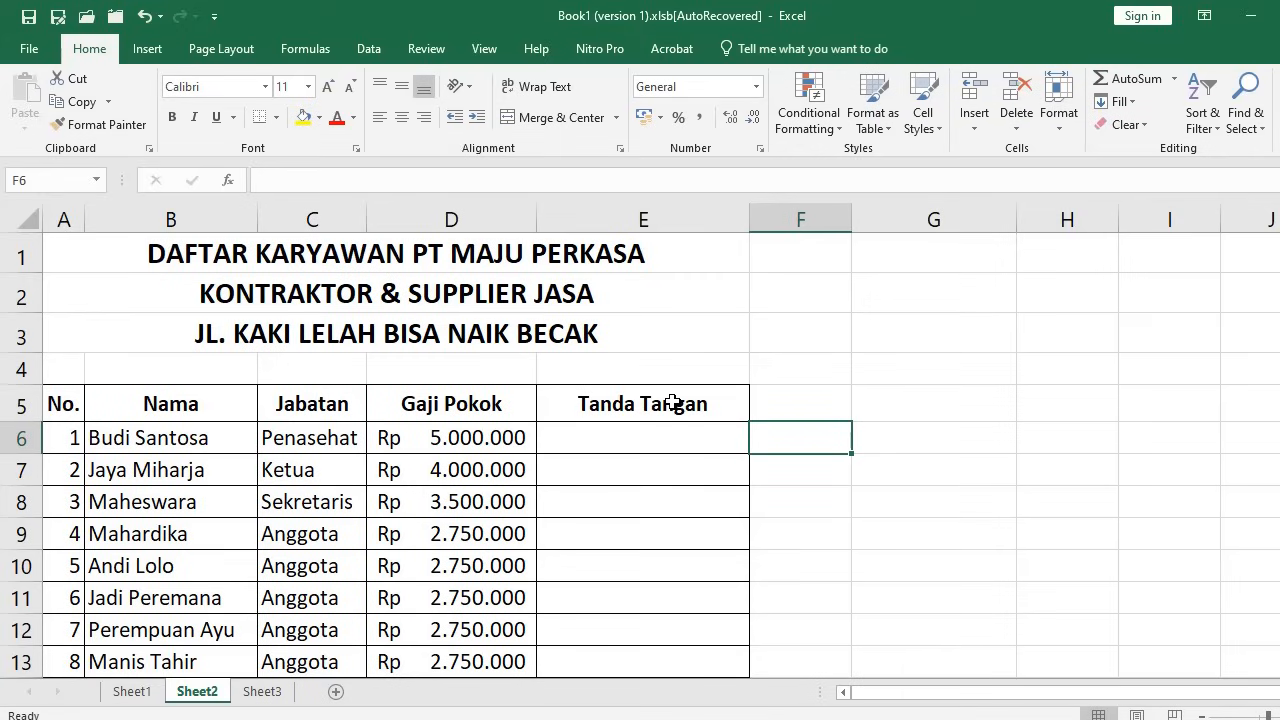
pyautogui.write('Bpk.')
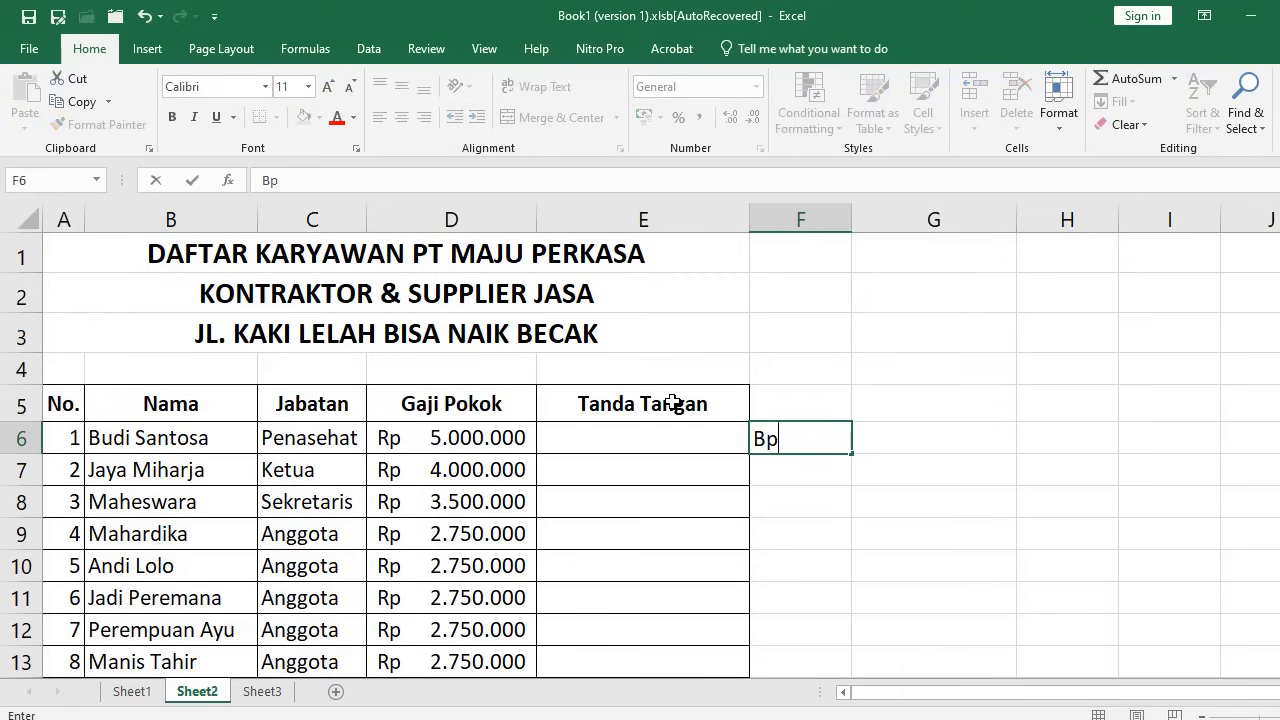
pyautogui.press('Return')
pyautogui.press('Up')
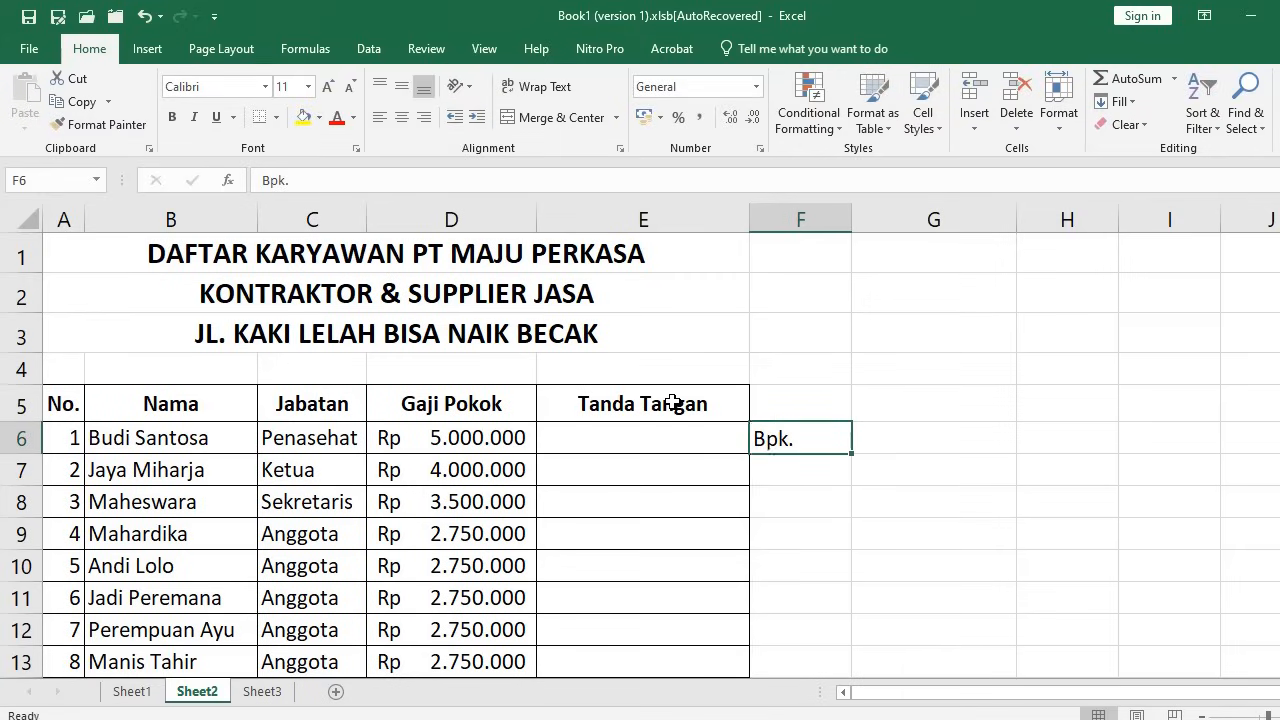
pyautogui.press('Left')
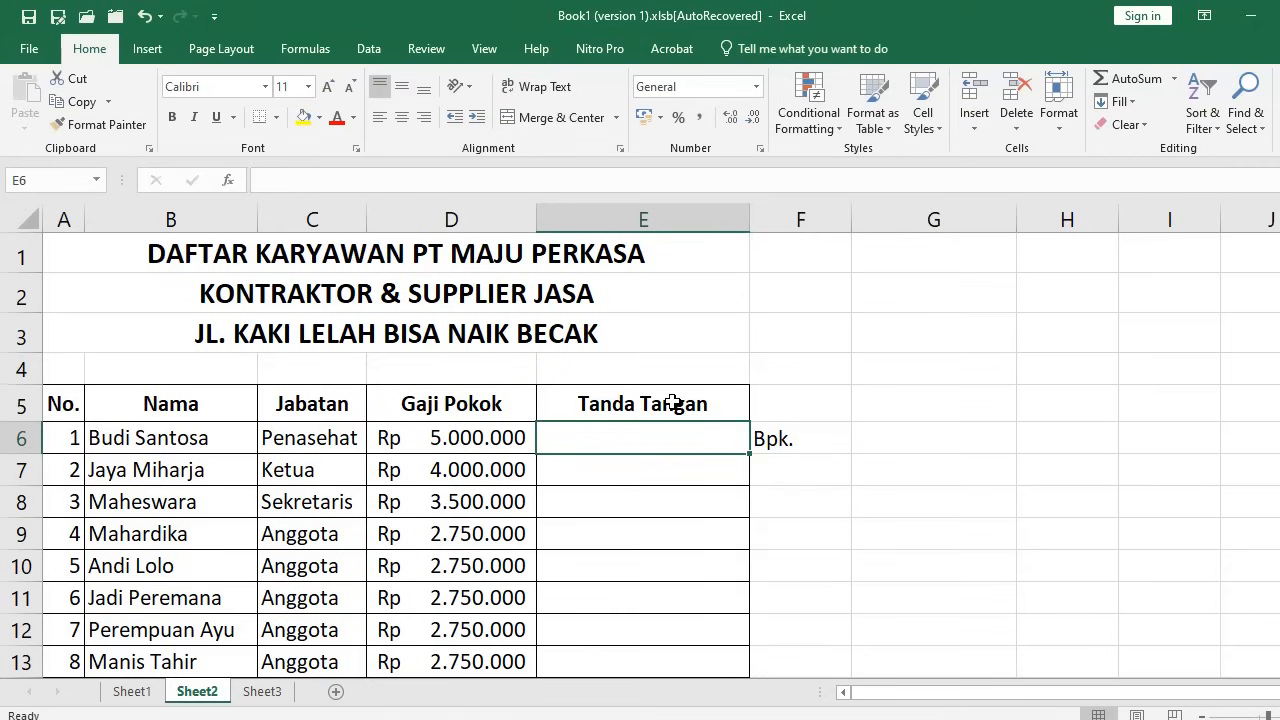
pyautogui.write('=')
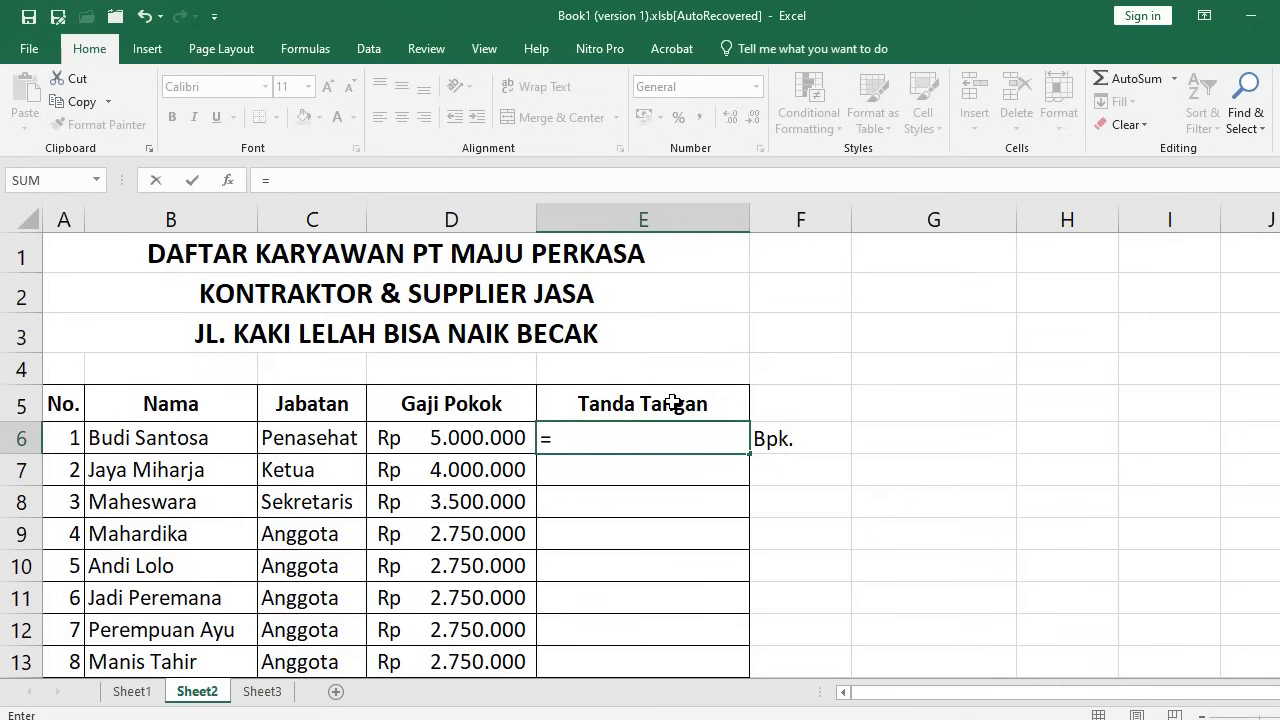
pyautogui.press('Escape')
pyautogui.press('Right')
pyautogui.press('F2')
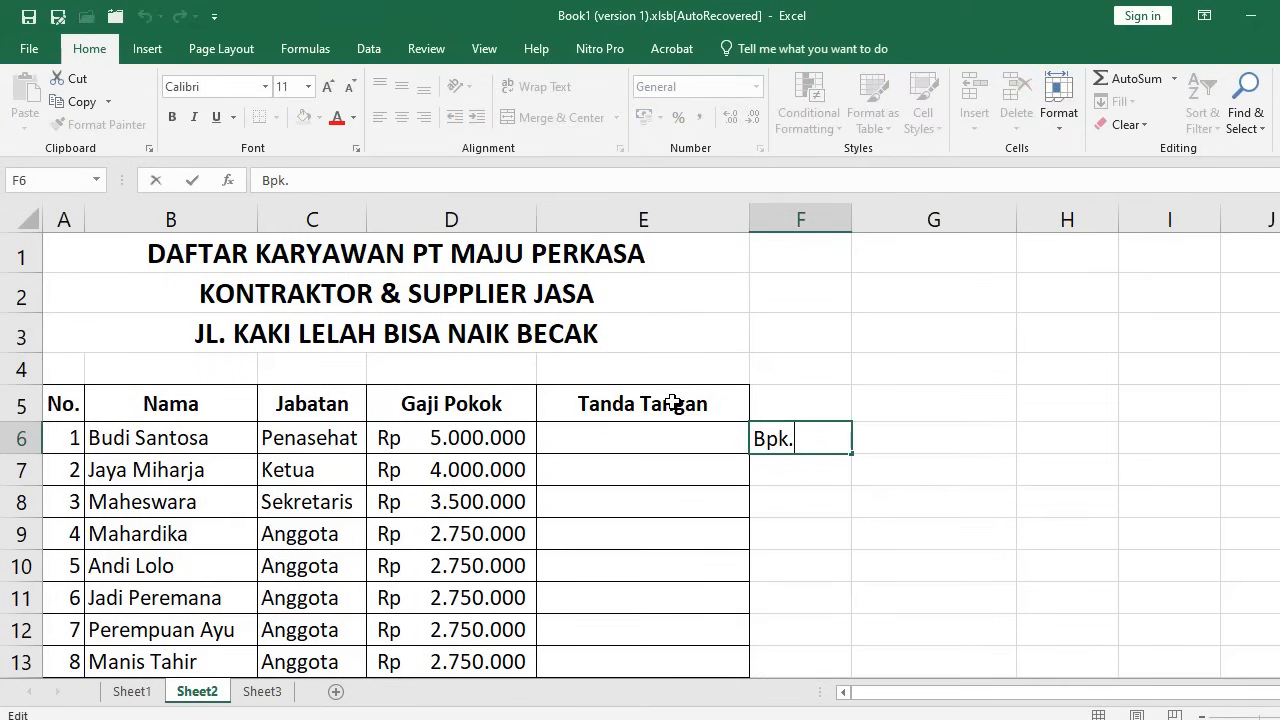
pyautogui.press('Return')
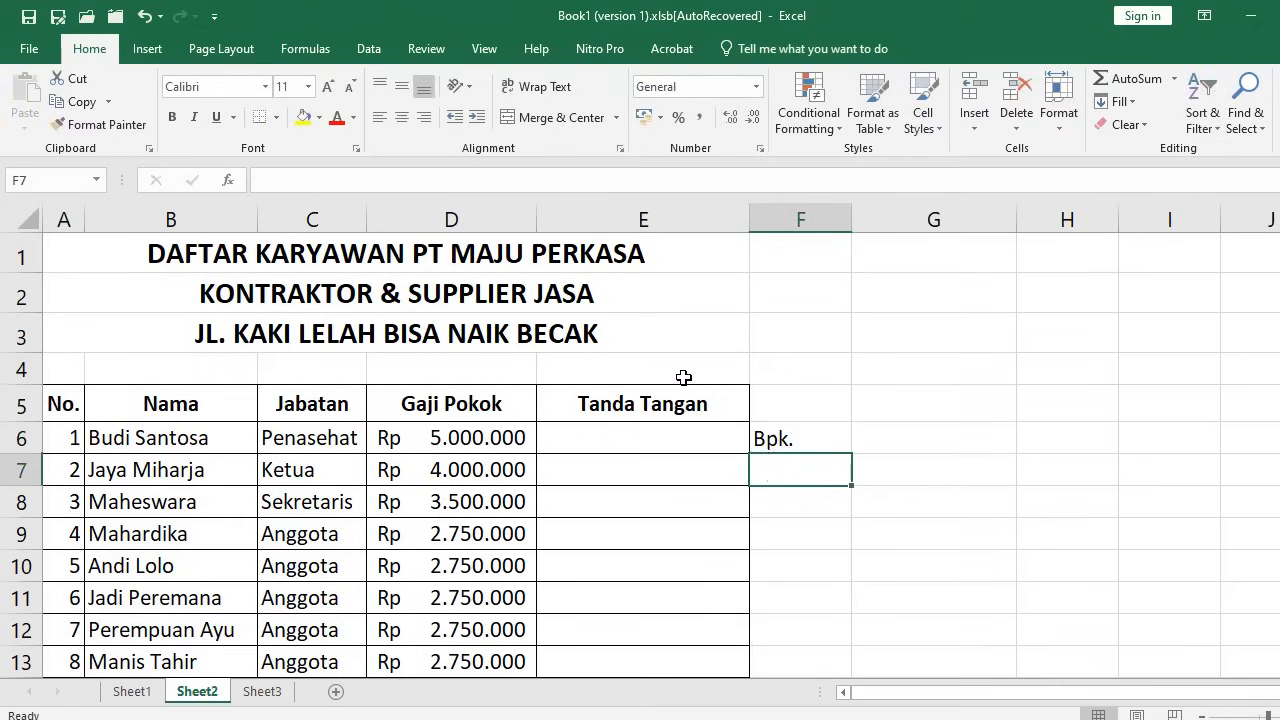
pyautogui.press('Up')
pyautogui.press('Left')
pyautogui.write('=')
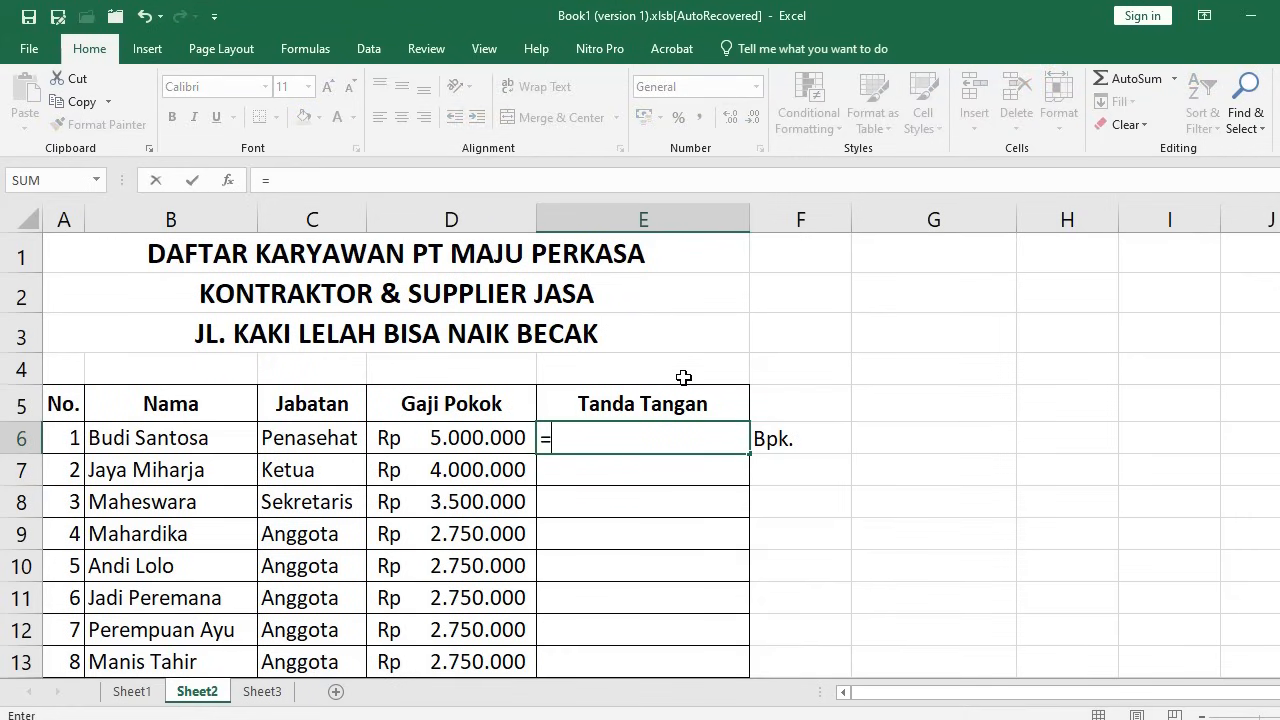
pyautogui.press('Right')
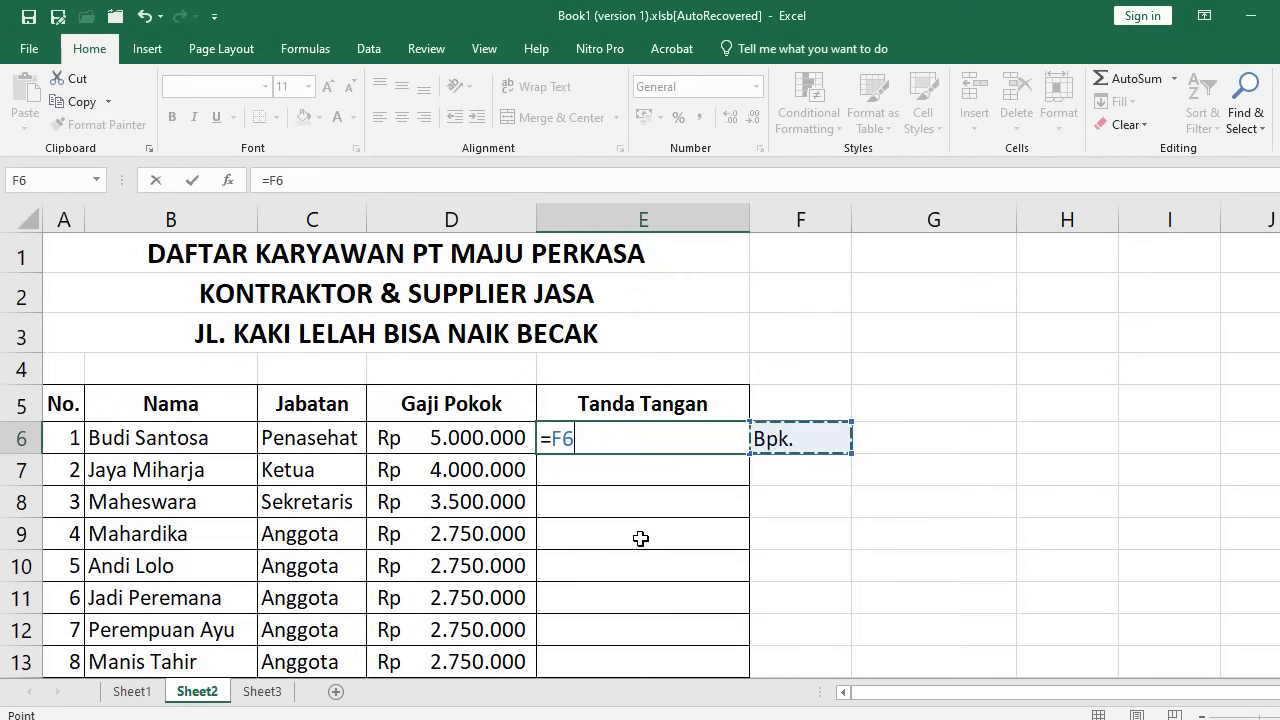
pyautogui.write('&')
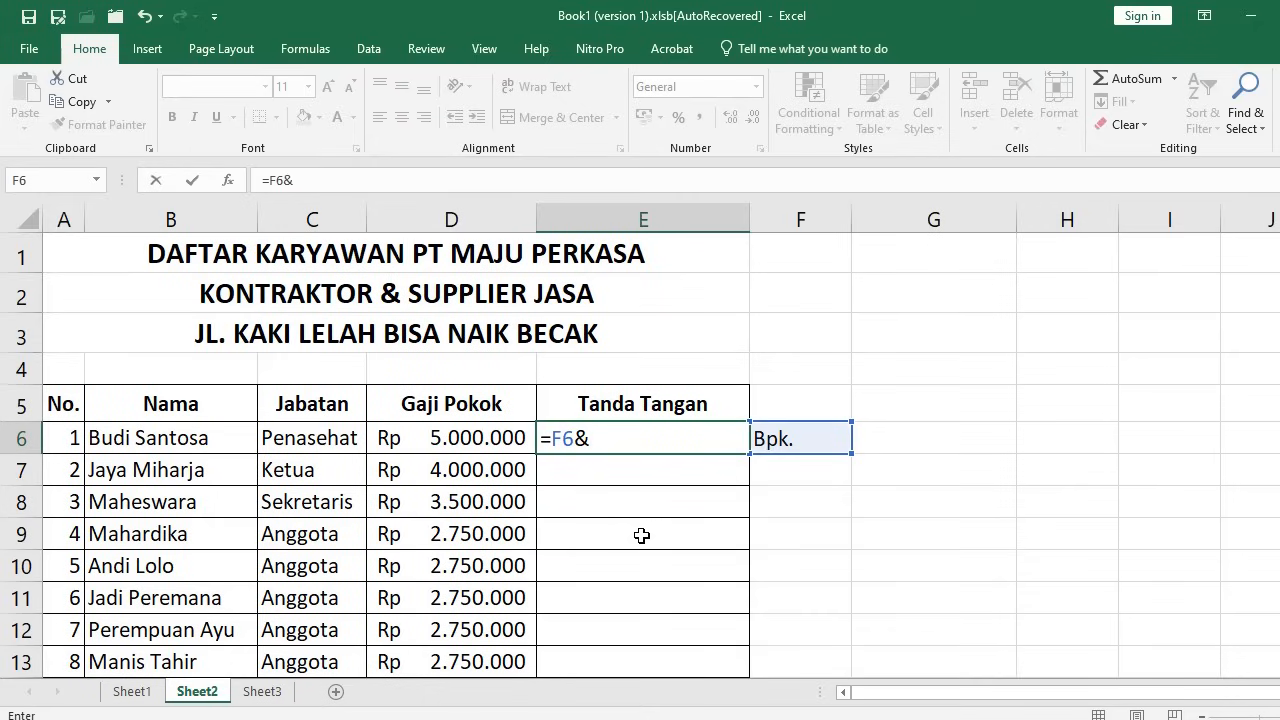
pyautogui.click(128, 440)
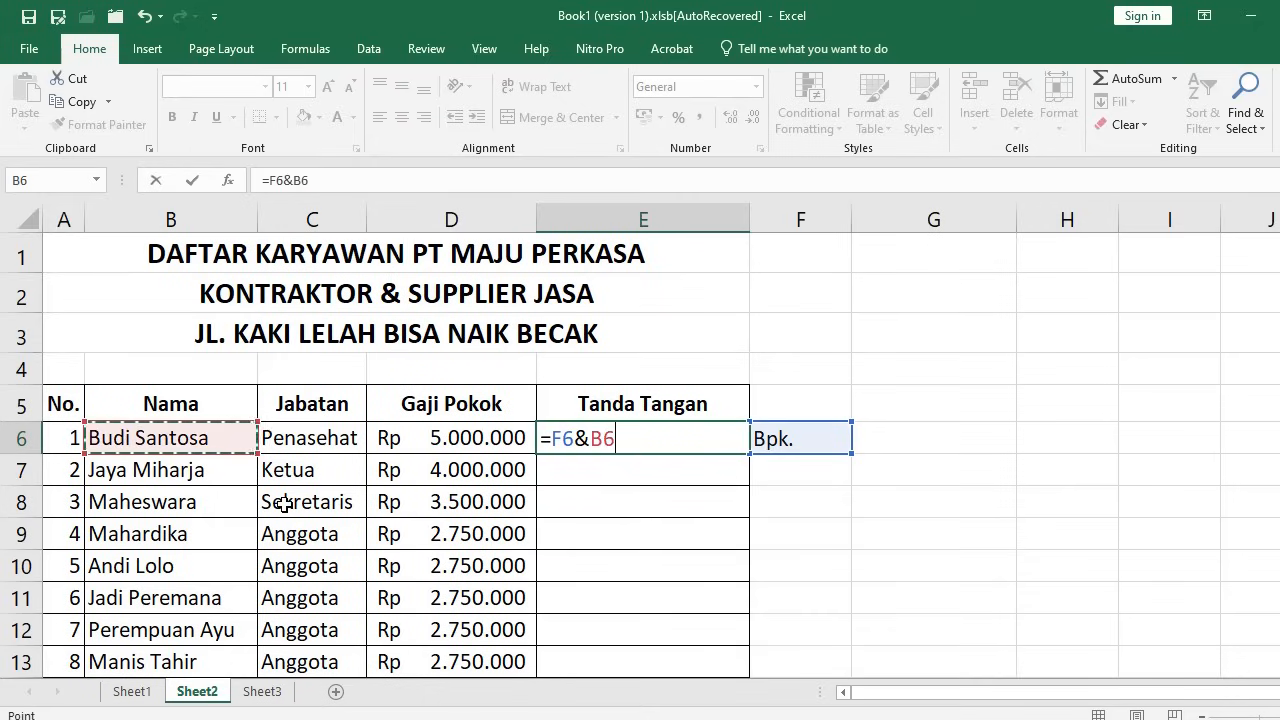
pyautogui.press('Return')
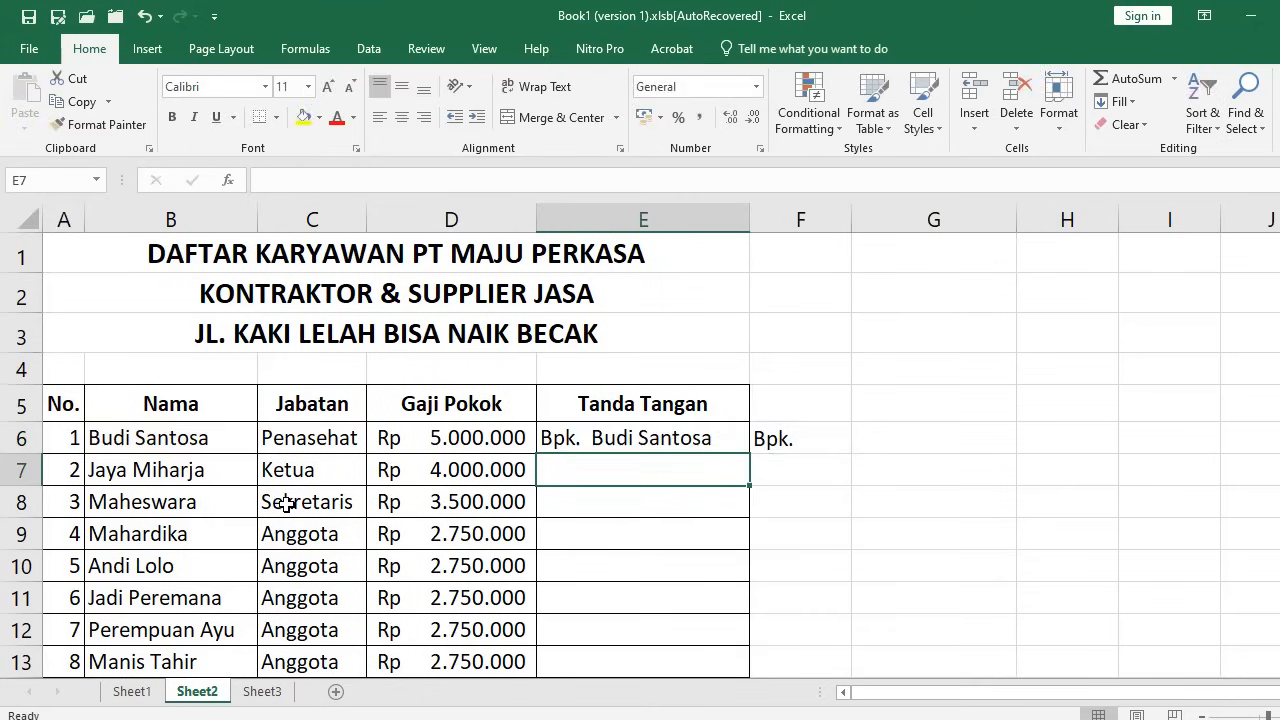
# Check the E6 formula and the Bpk. value in F6, then copy E6
pyautogui.click(627, 440)
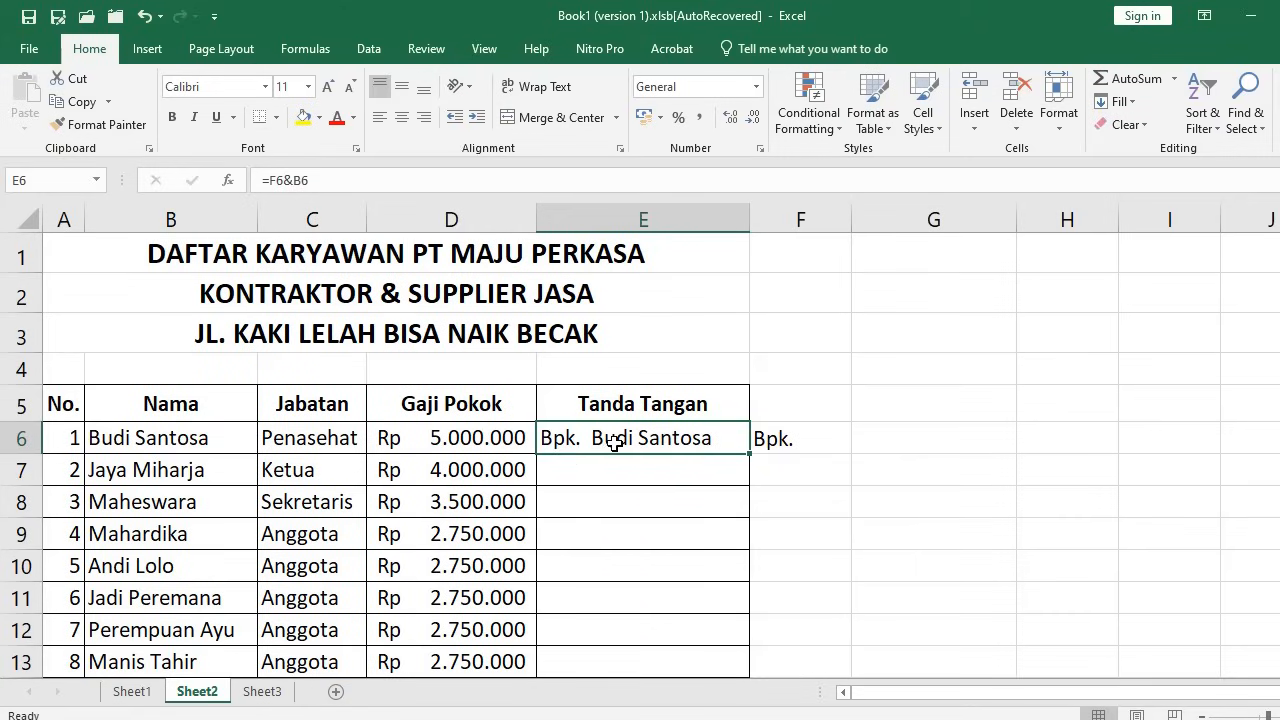
pyautogui.click(770, 438)
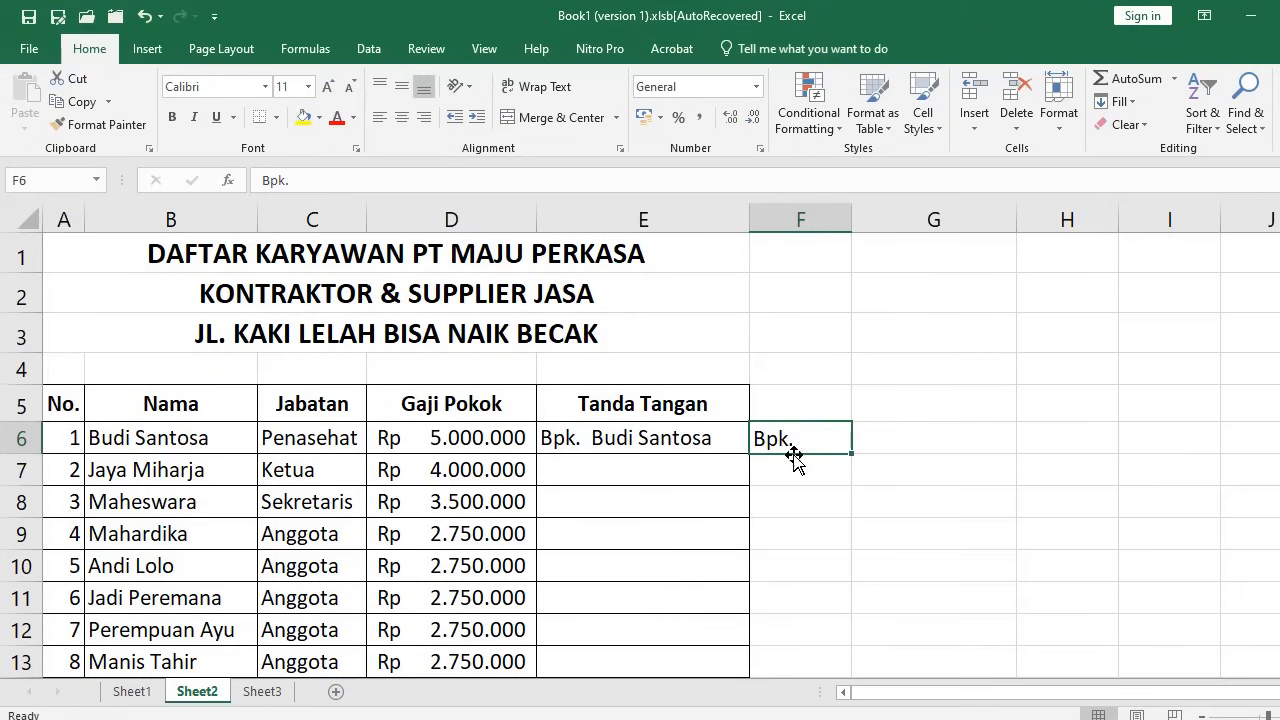
pyautogui.click(688, 438)
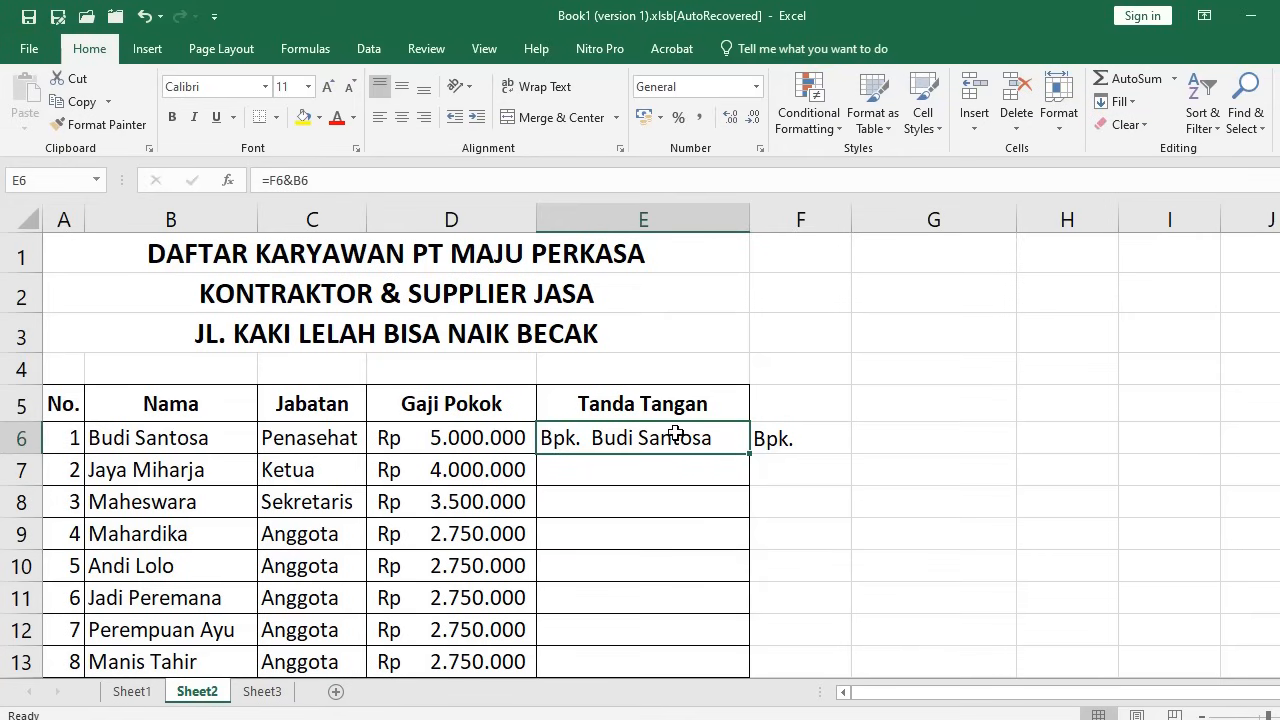
pyautogui.hotkey('ctrl', 'c')
# Paste the E6 formula into E7:E14
pyautogui.click(674, 466)
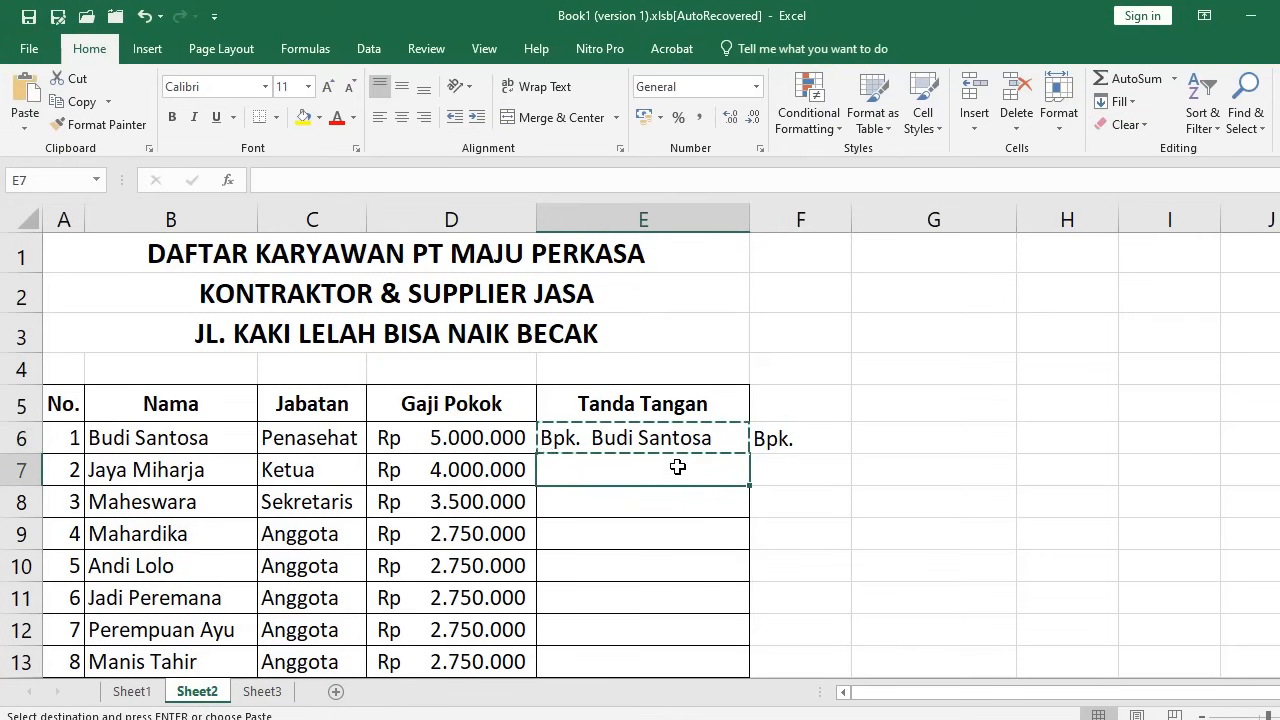
pyautogui.scroll(-1, 663, 630)
pyautogui.moveTo(665, 606); pyautogui.dragTo(648, 580)
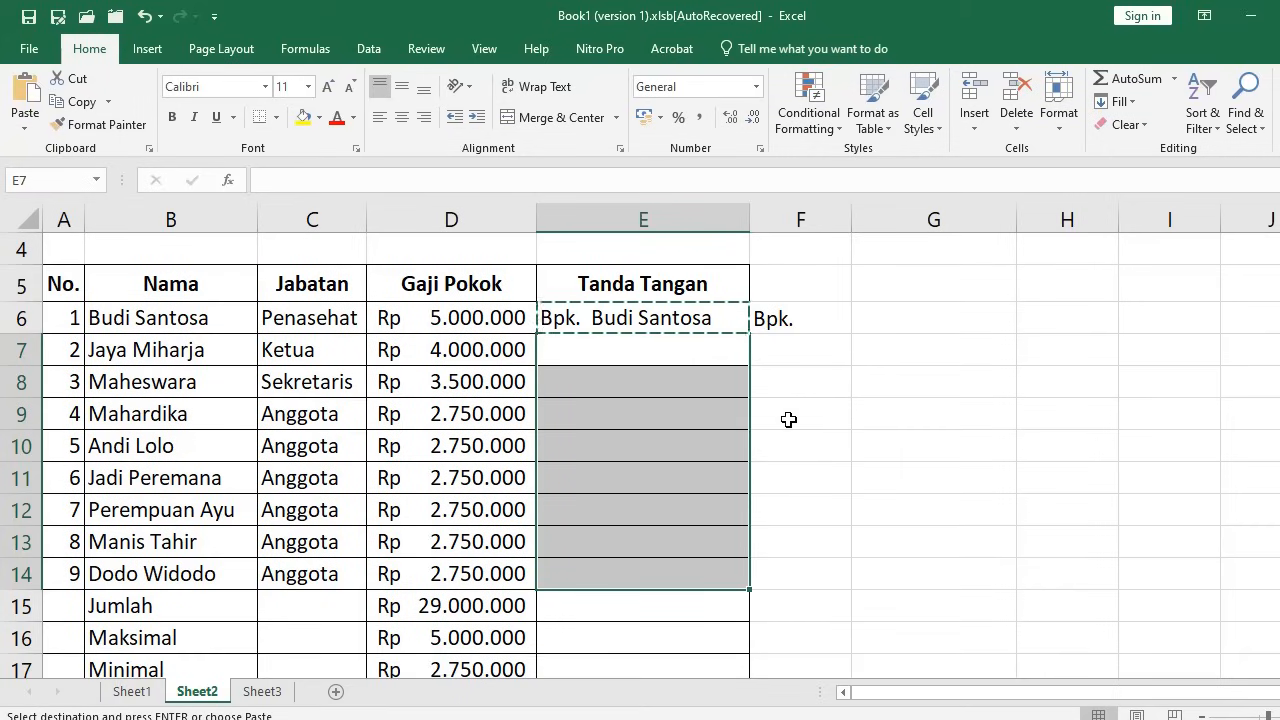
pyautogui.hotkey('ctrl', 'v')
pyautogui.click(617, 348)
pyautogui.press('Escape')
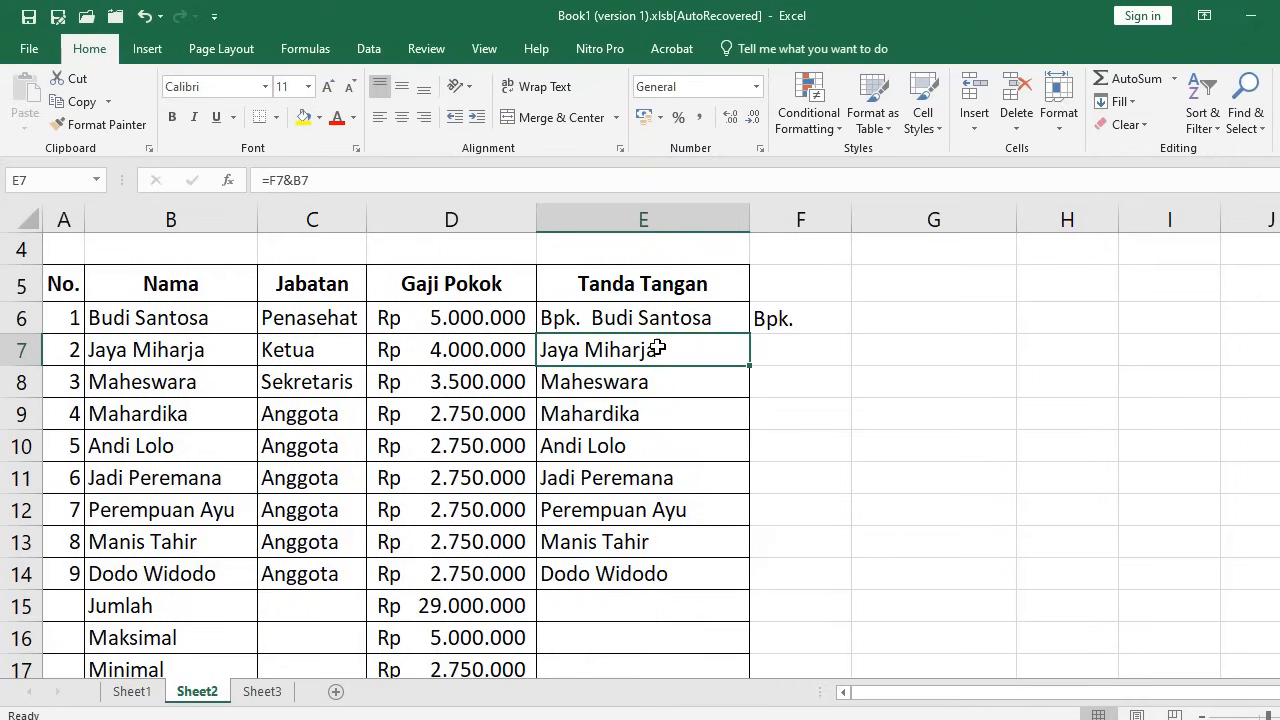
# Compare B6, F6 and rows 6–7 to show the relative reference shifts to an empty F7
pyautogui.click(148, 326)
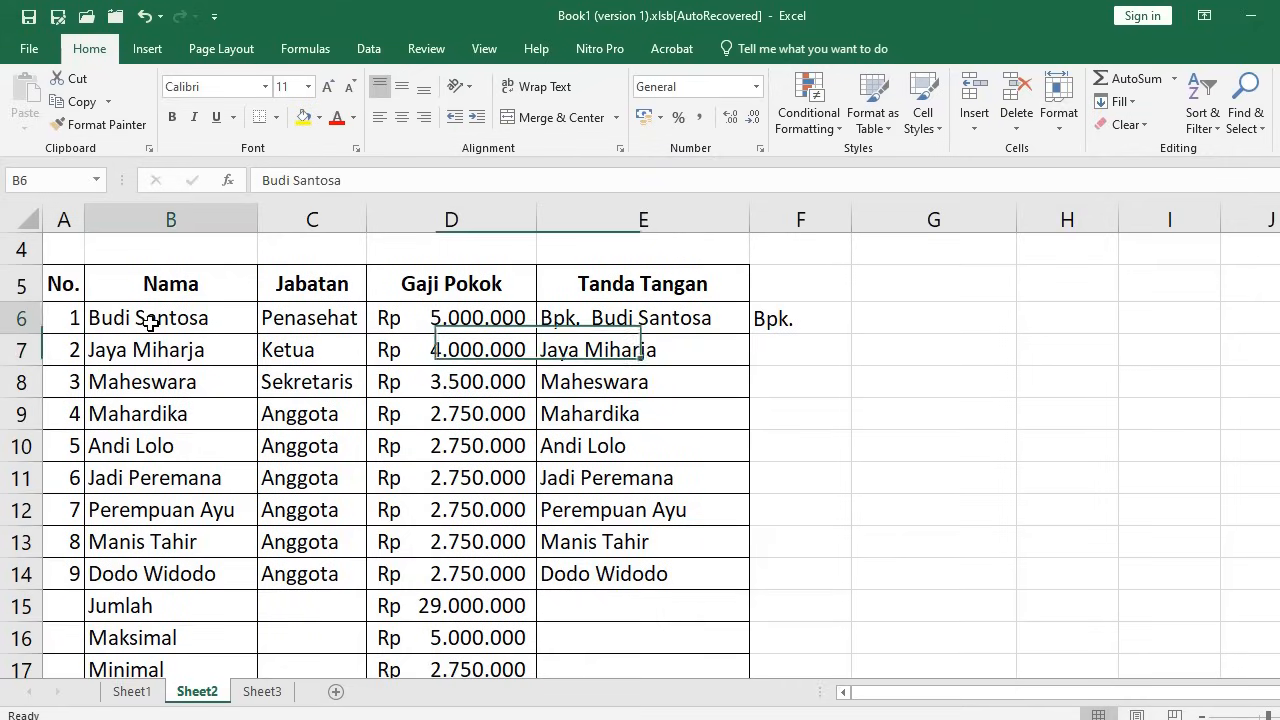
pyautogui.click(792, 326)
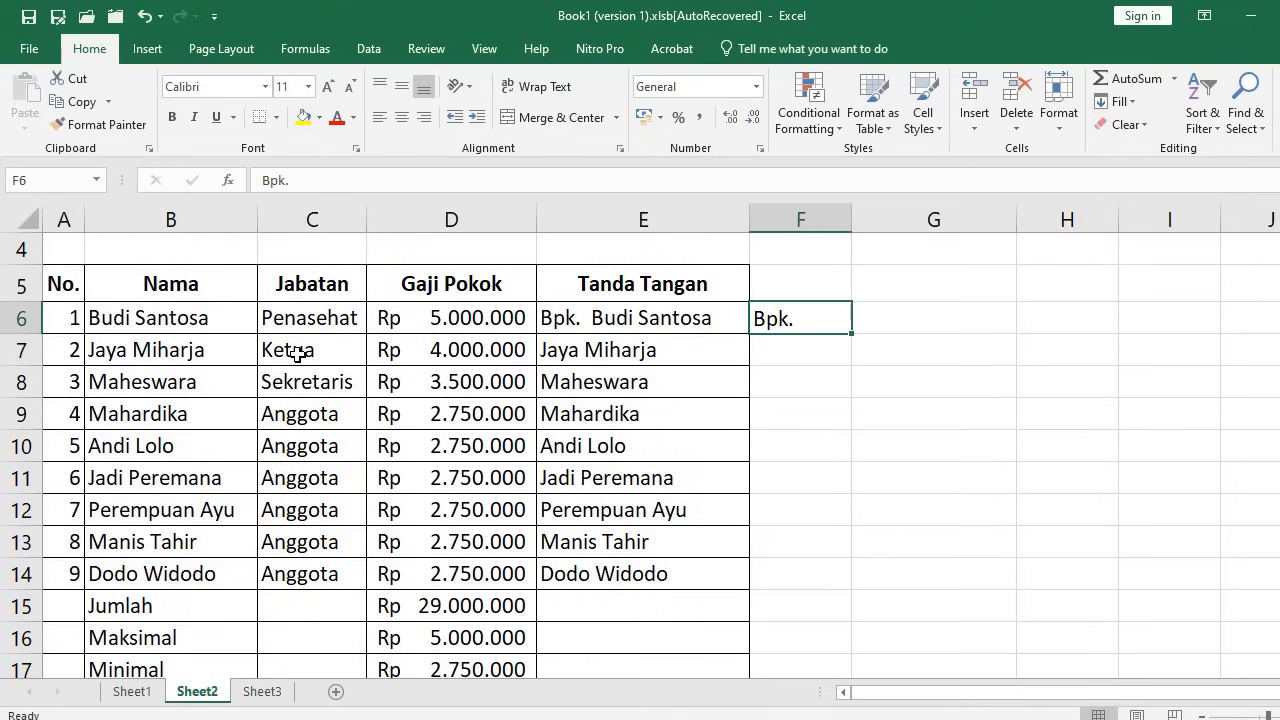
pyautogui.click(20, 322)
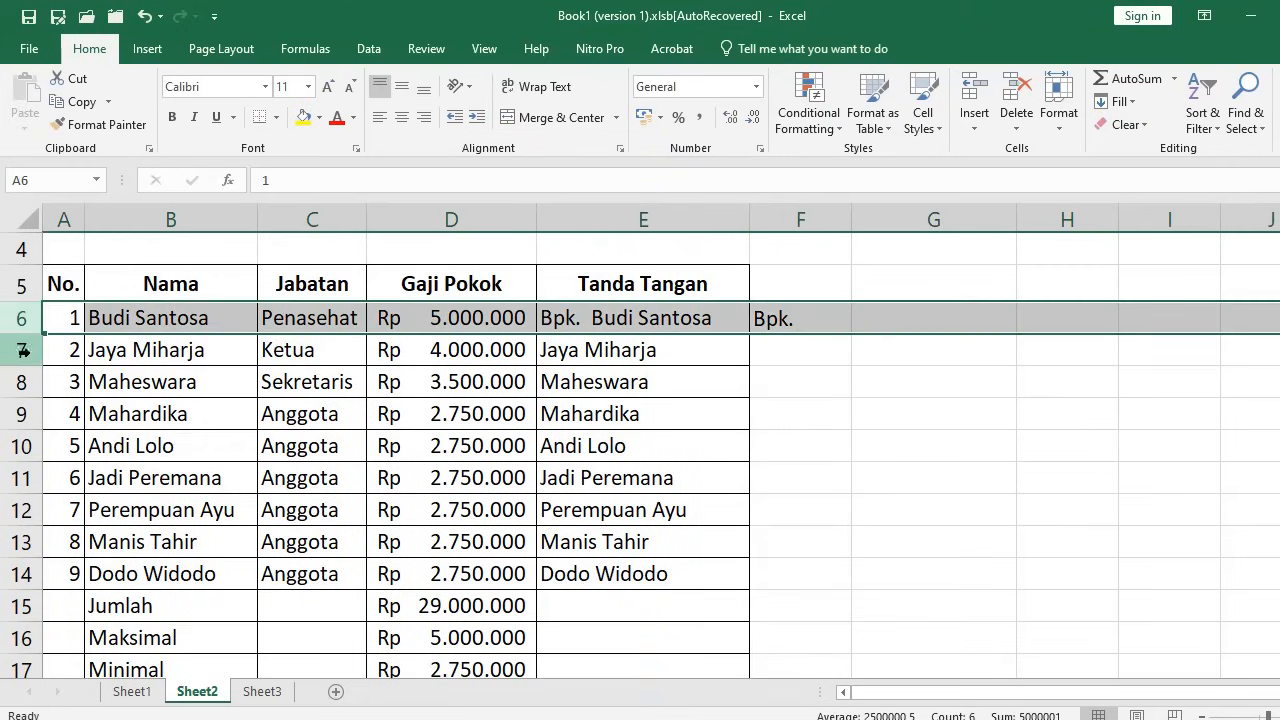
pyautogui.click(24, 349)
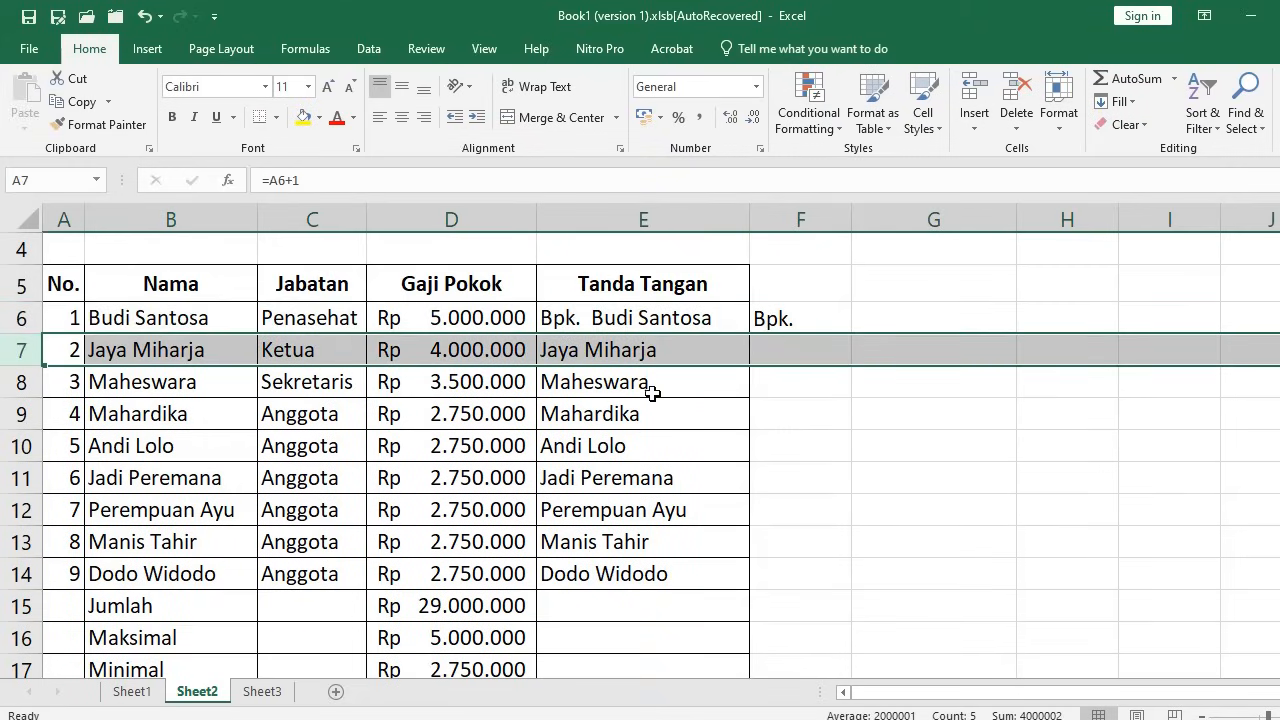
pyautogui.click(786, 345)
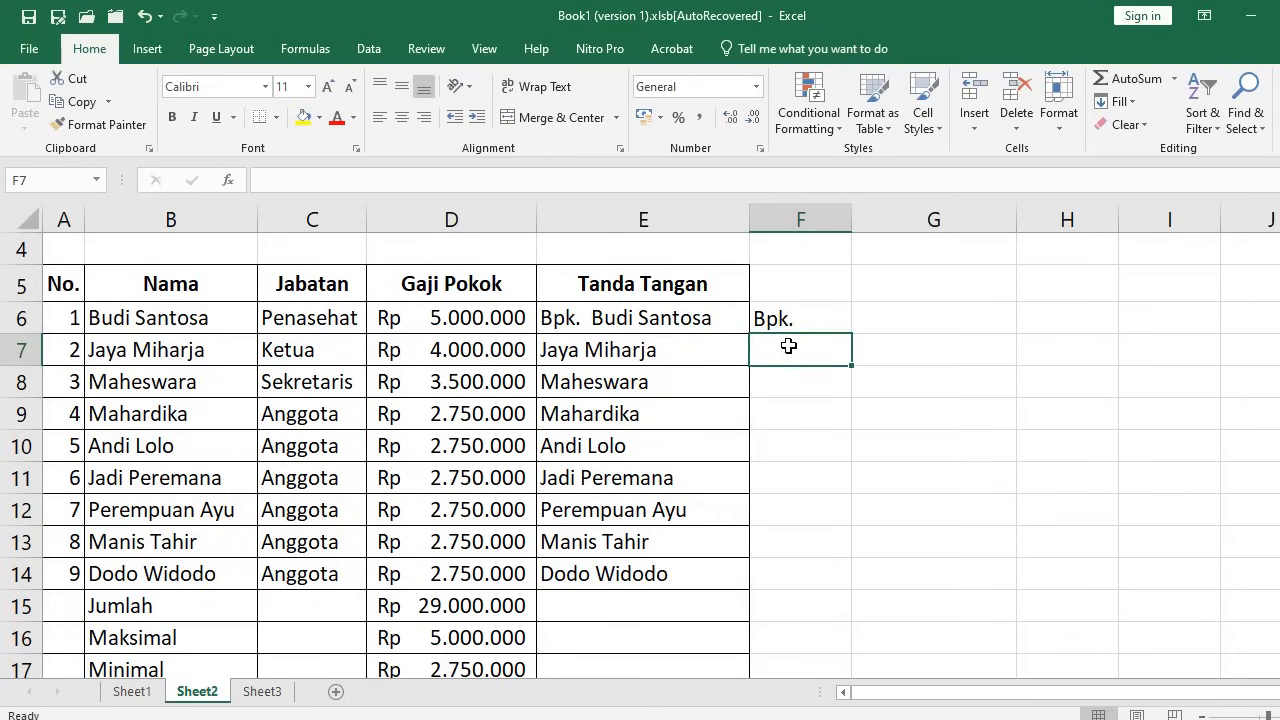
pyautogui.click(710, 318)
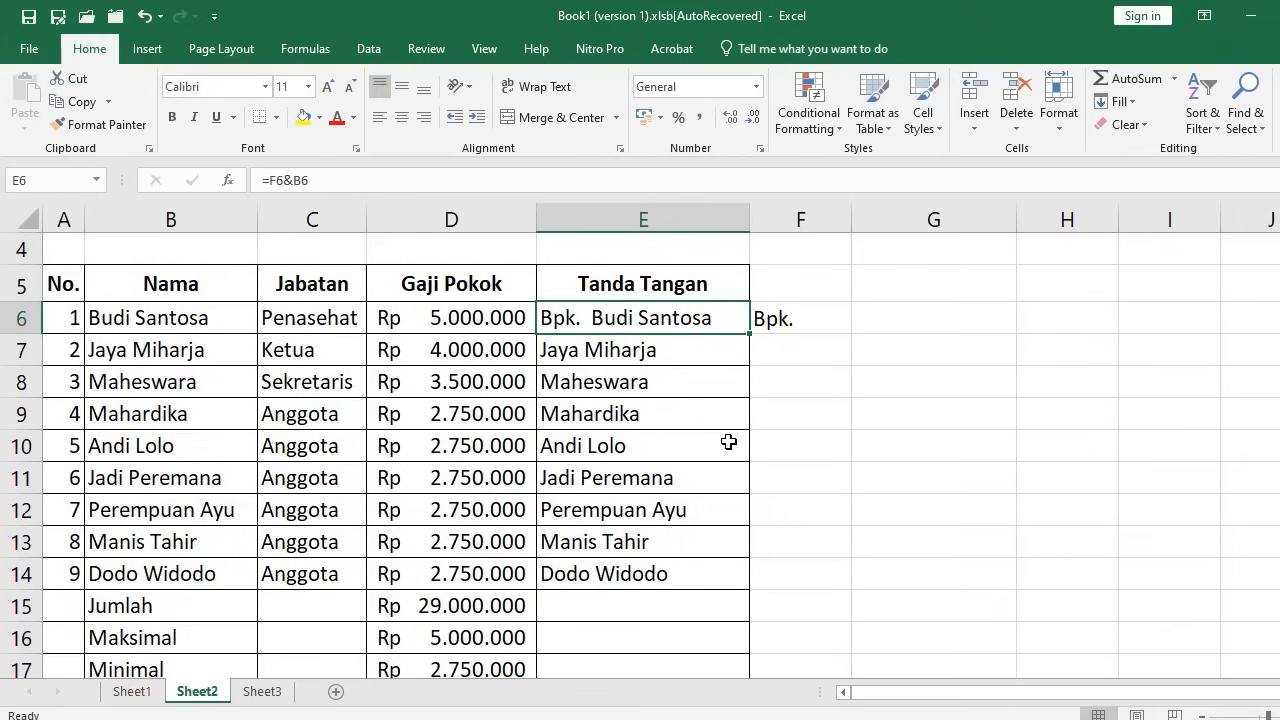
# Re-enter E6 as =$F$6&B6 with F6 made absolute
pyautogui.write('=')
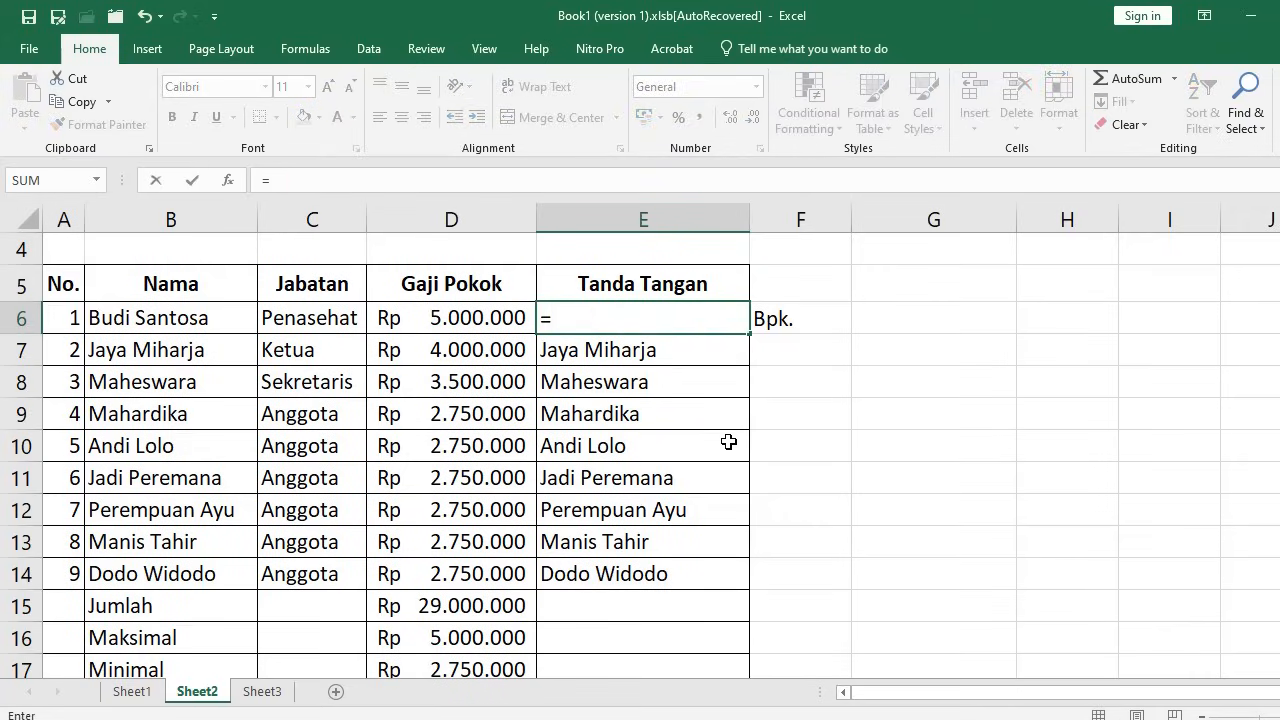
pyautogui.click(809, 327)
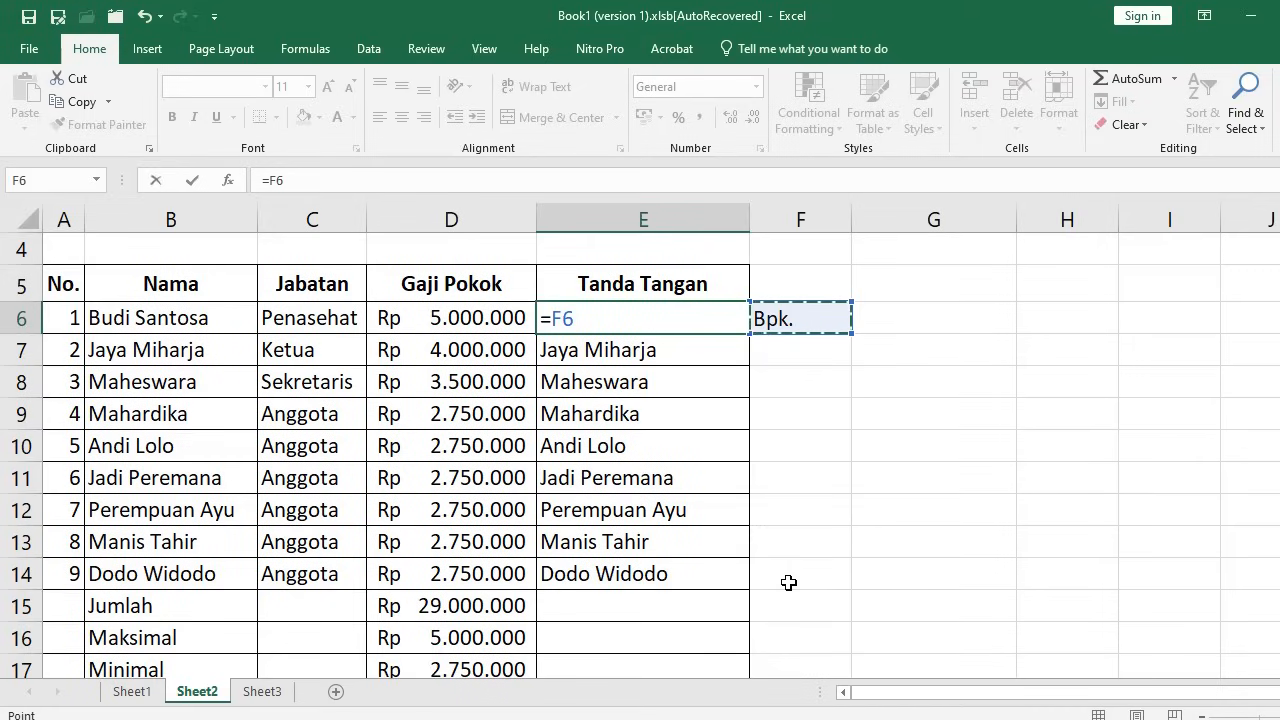
pyautogui.press('F4')
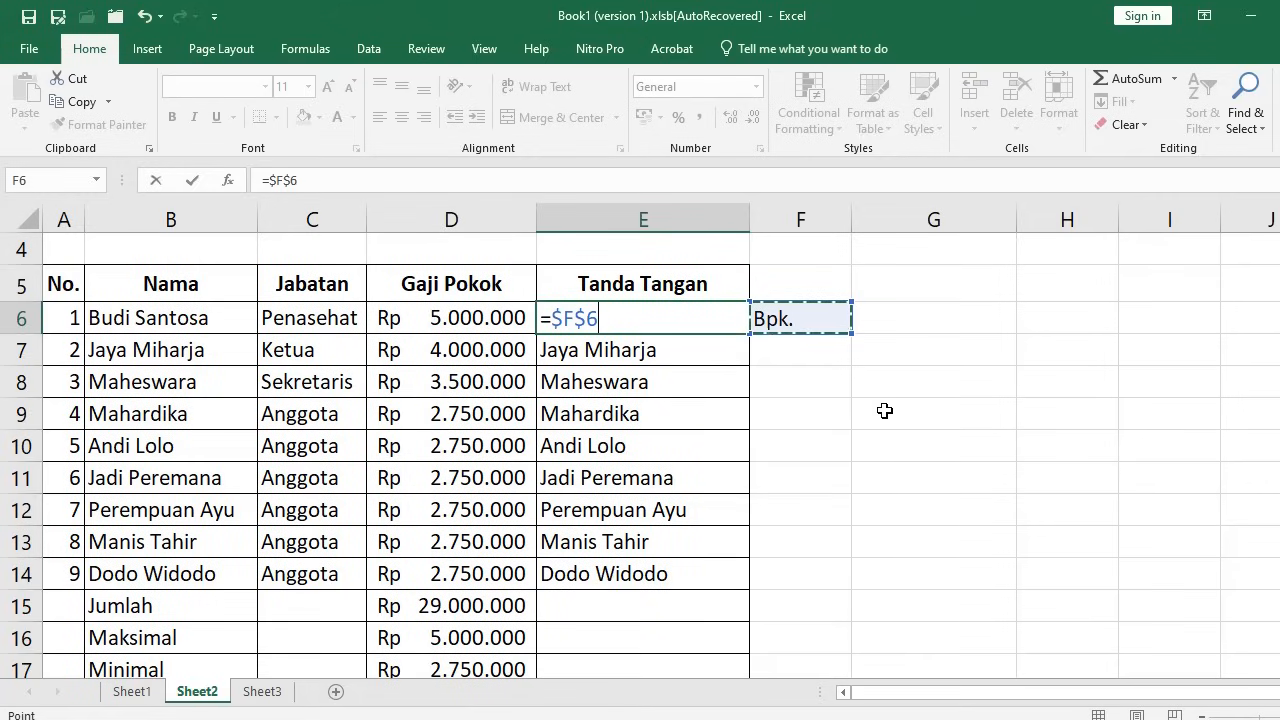
pyautogui.write('&')
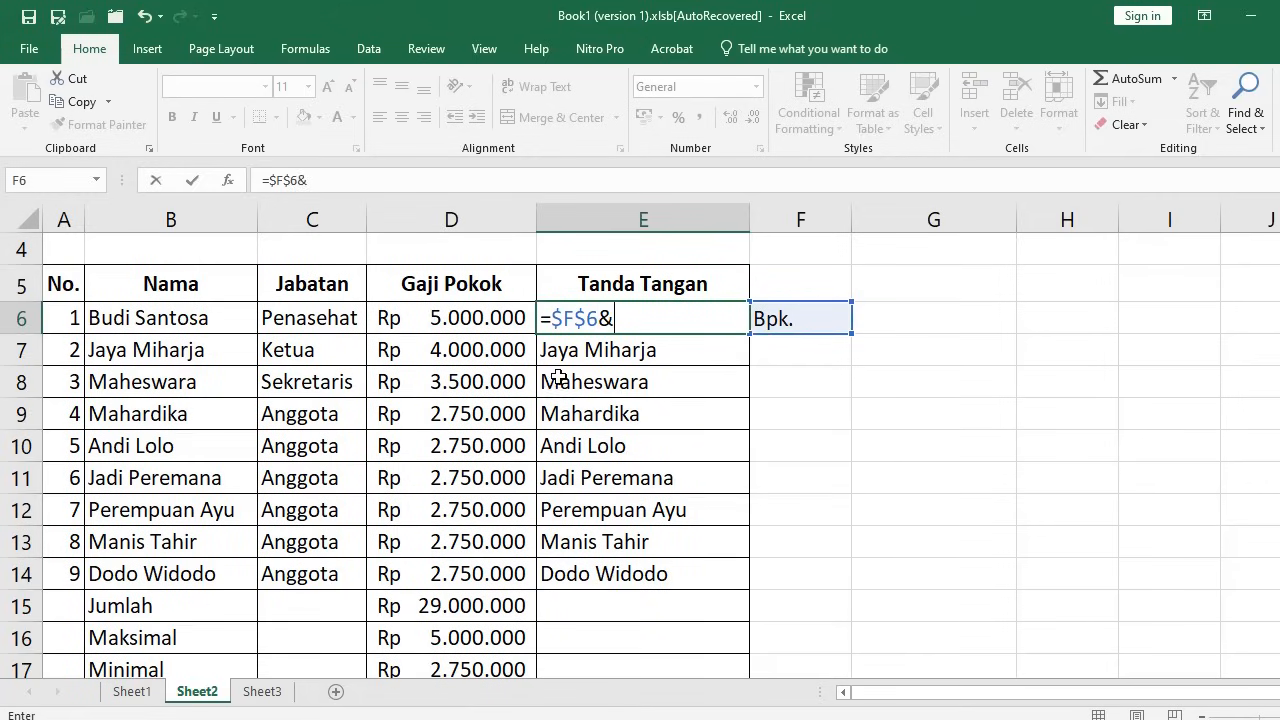
pyautogui.click(145, 318)
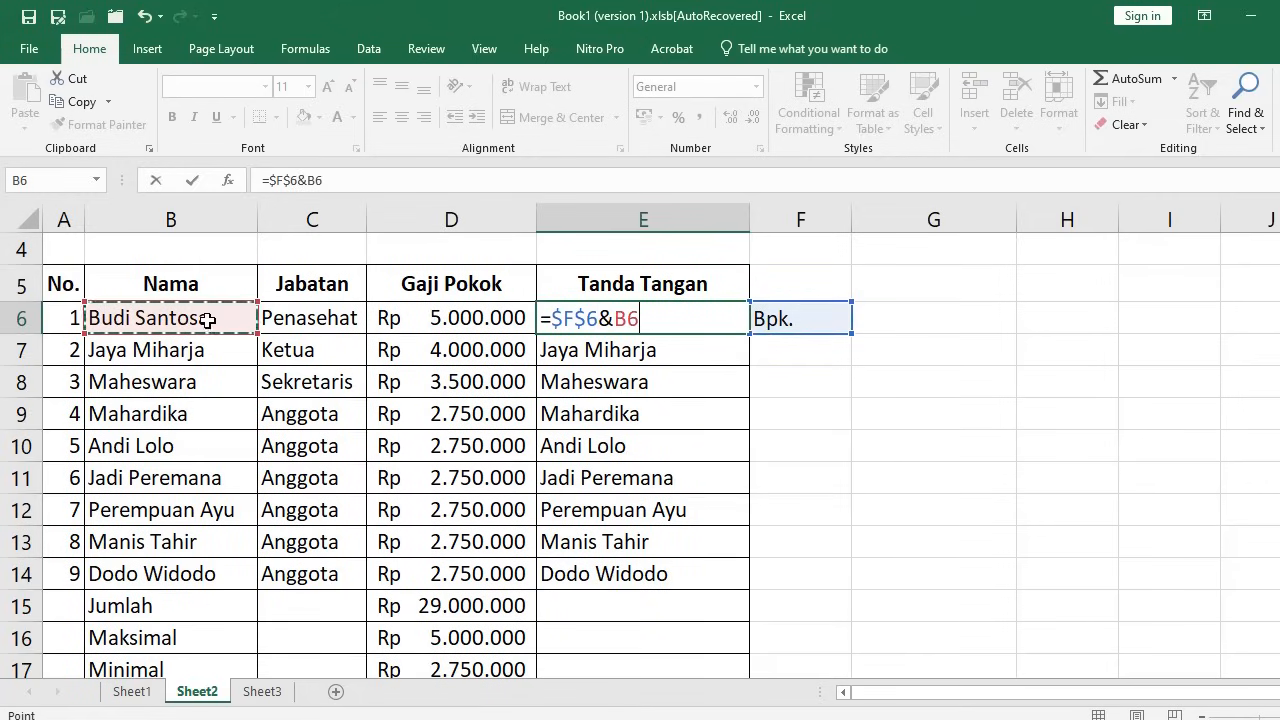
pyautogui.press('Return')
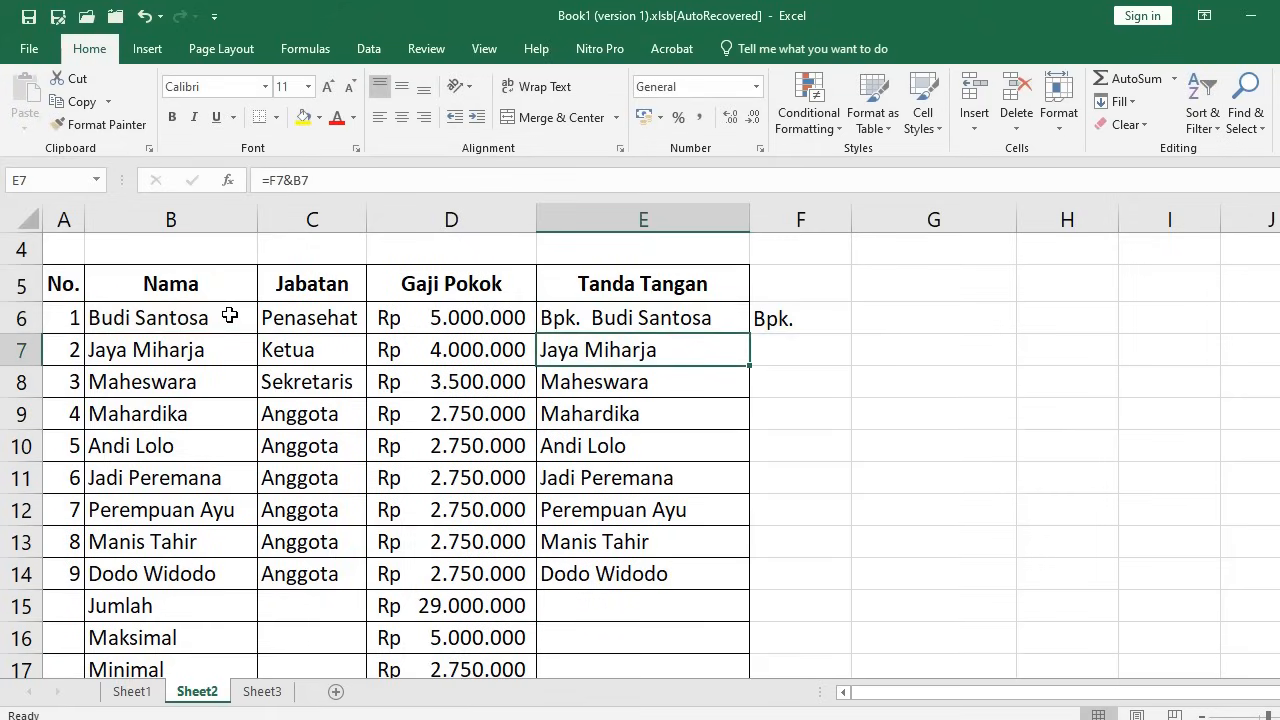
# Copy the =$F$6&B6 formula into E7:E14 and recheck E6
pyautogui.click(625, 323)
pyautogui.hotkey('ctrl', 'c')
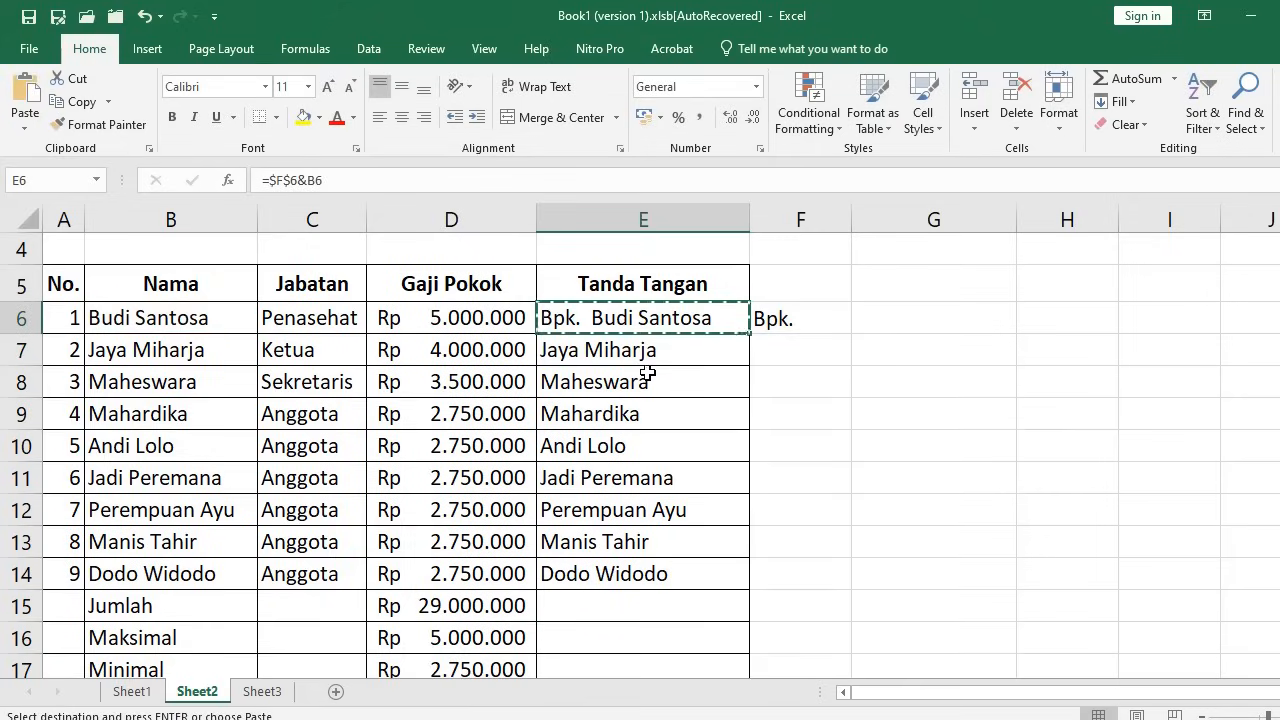
pyautogui.moveTo(643, 351); pyautogui.dragTo(636, 585)
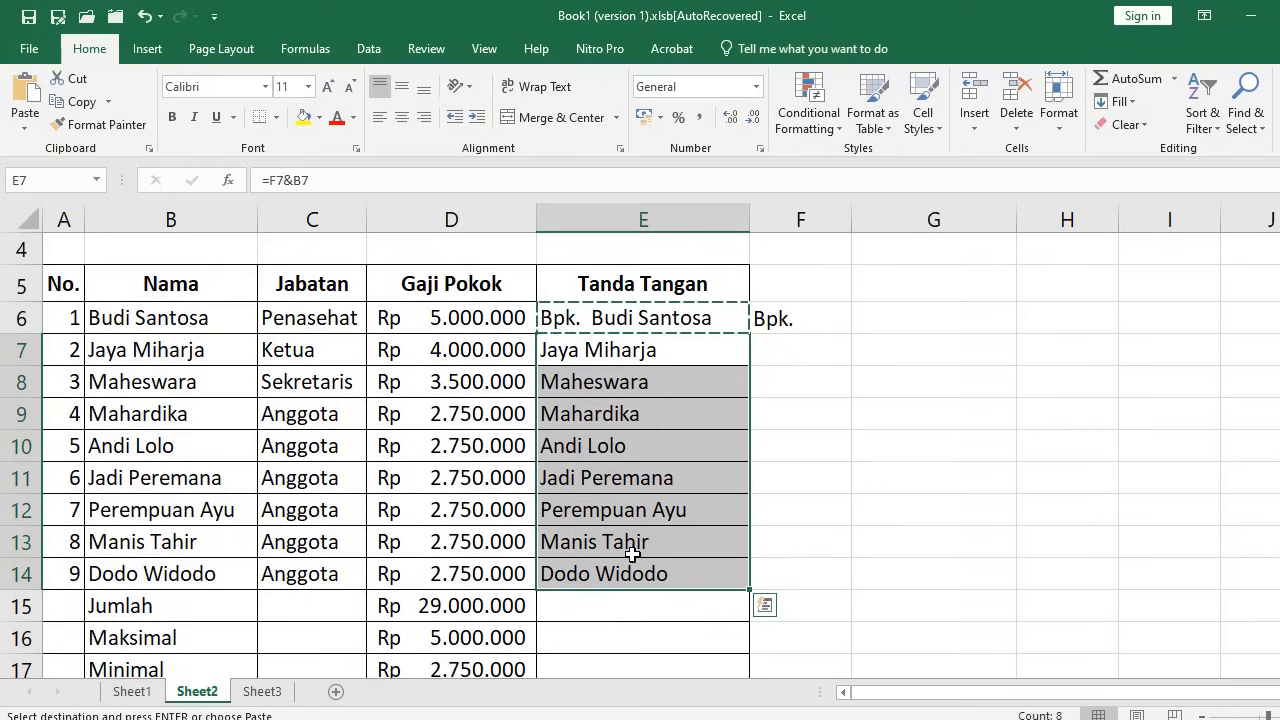
pyautogui.press('Return')
pyautogui.click(606, 355)
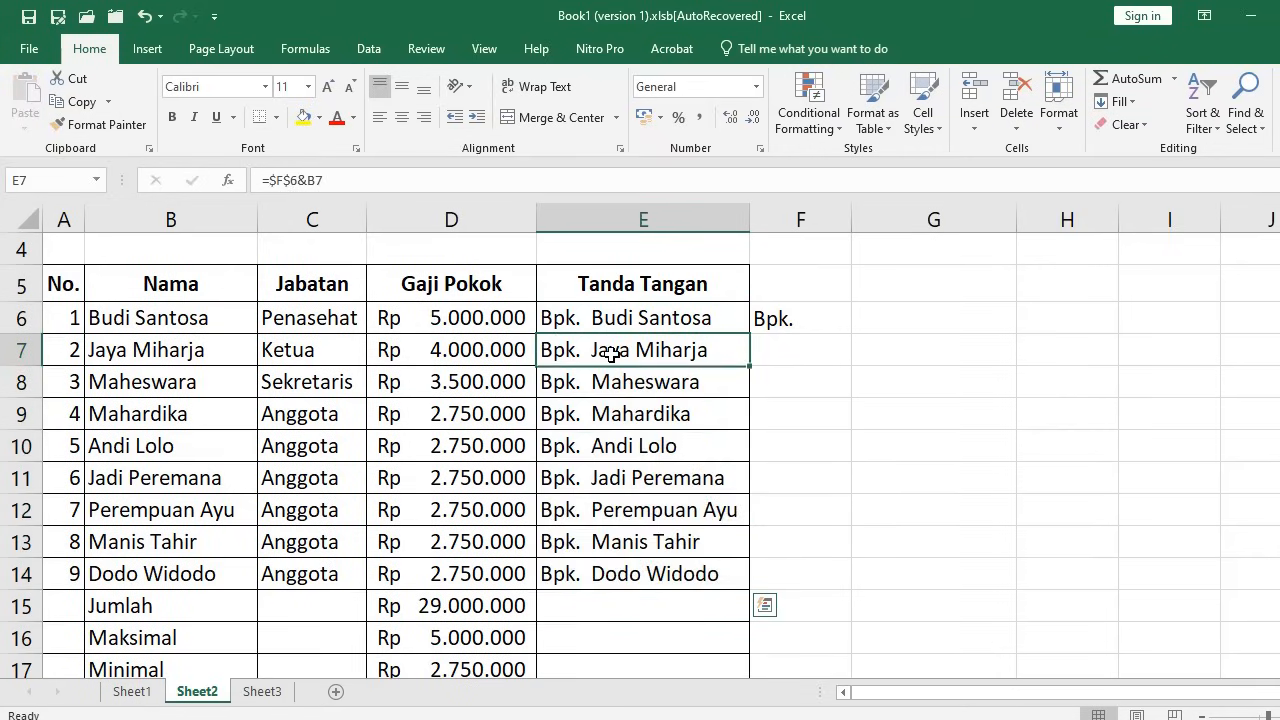
pyautogui.click(605, 318)
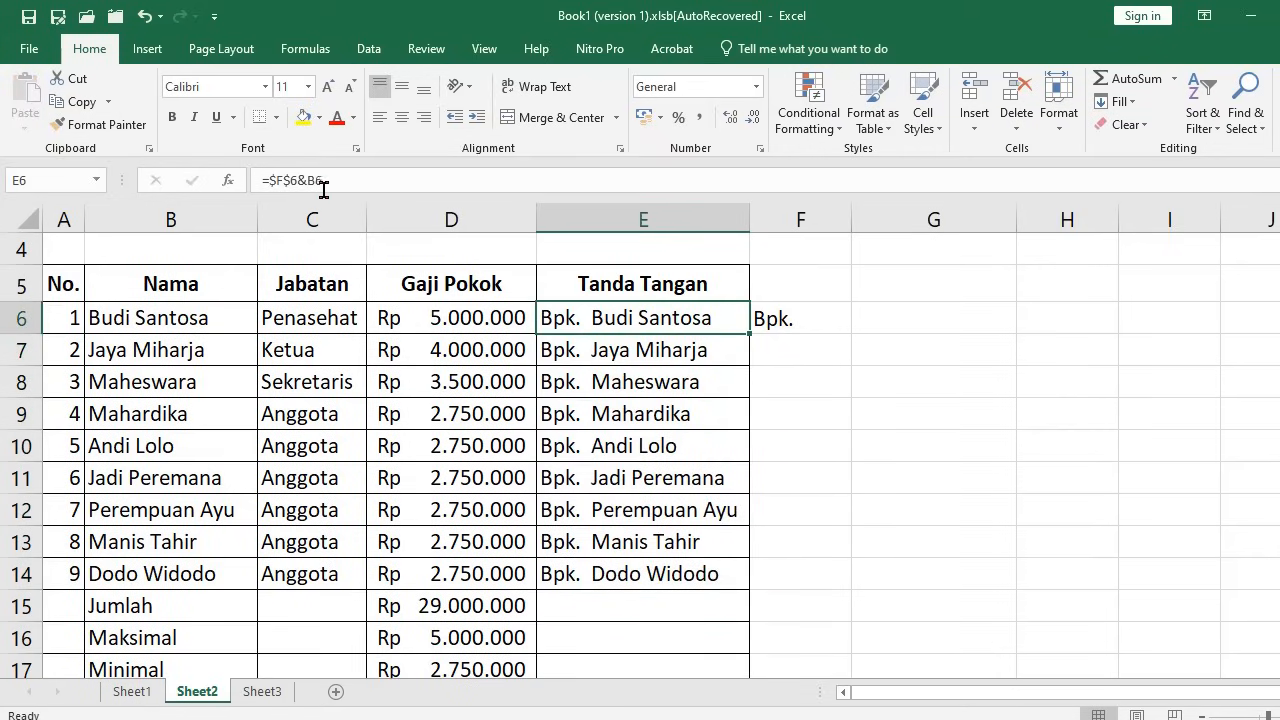
# Check that each Tanda Tangan formula joins the fixed 'Bpk.' prefix in $F$6 with the worker's name
pyautogui.click(620, 360)
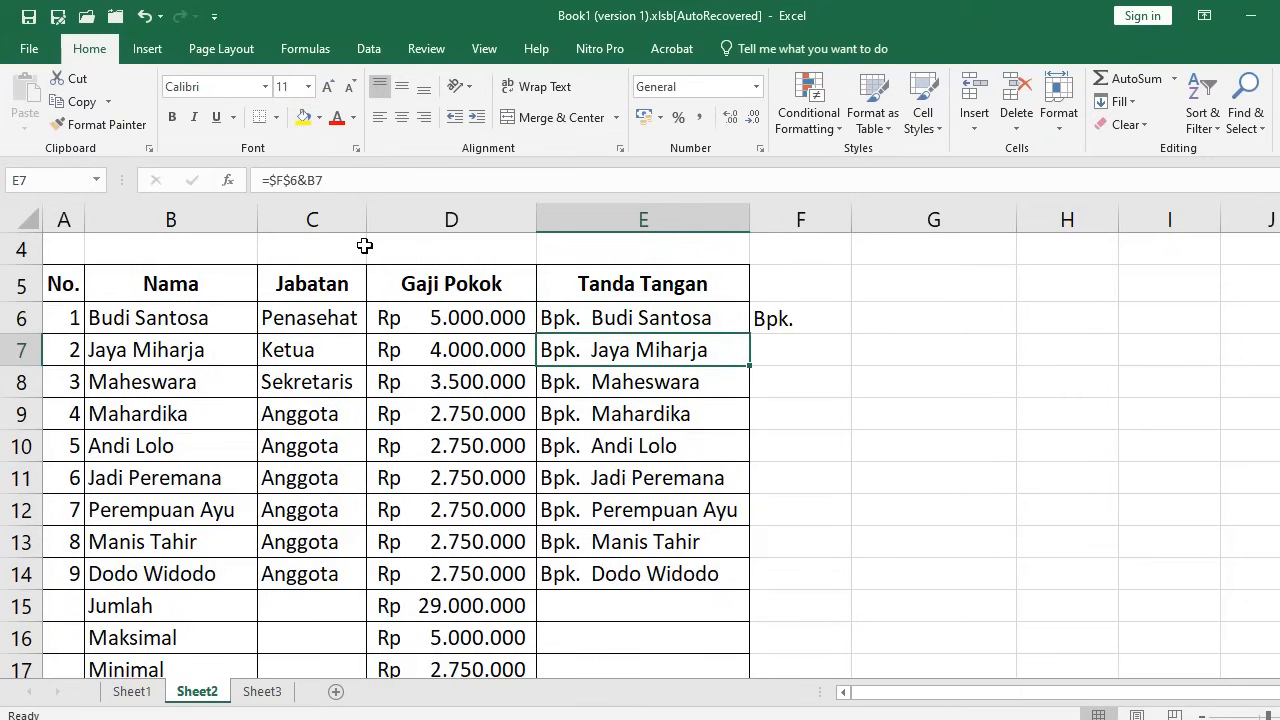
pyautogui.click(590, 383)
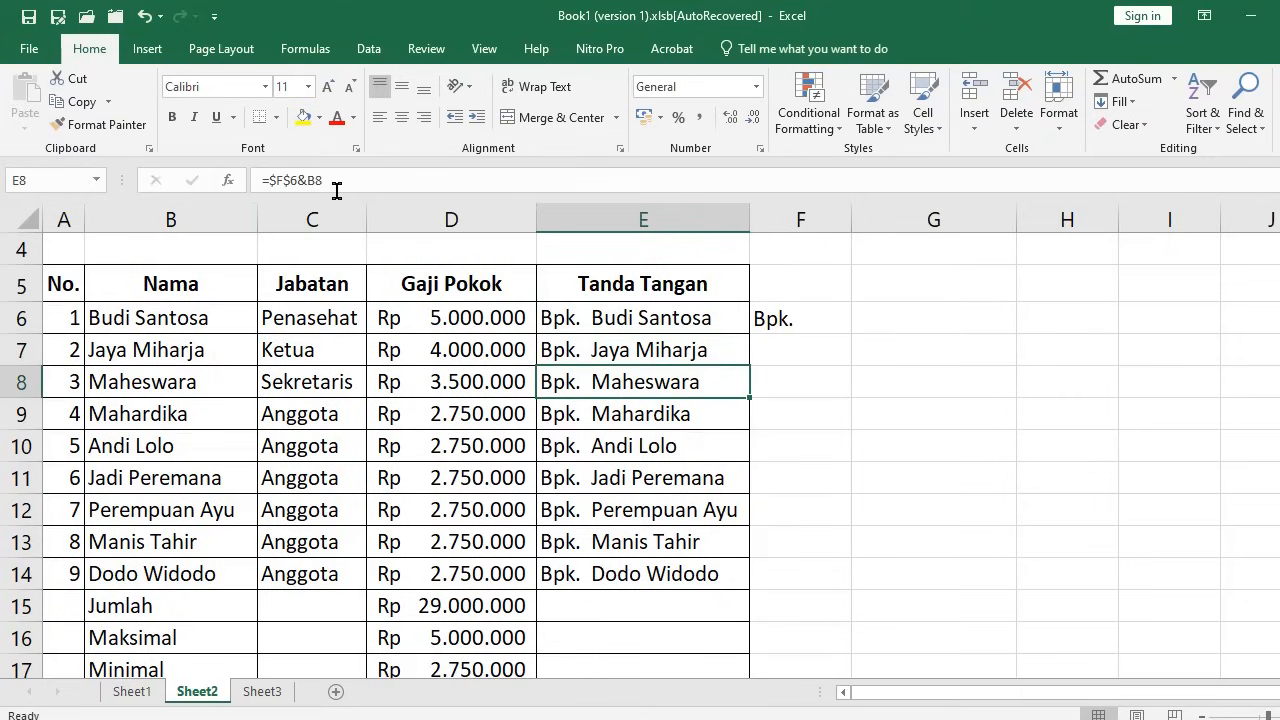
pyautogui.click(771, 323)
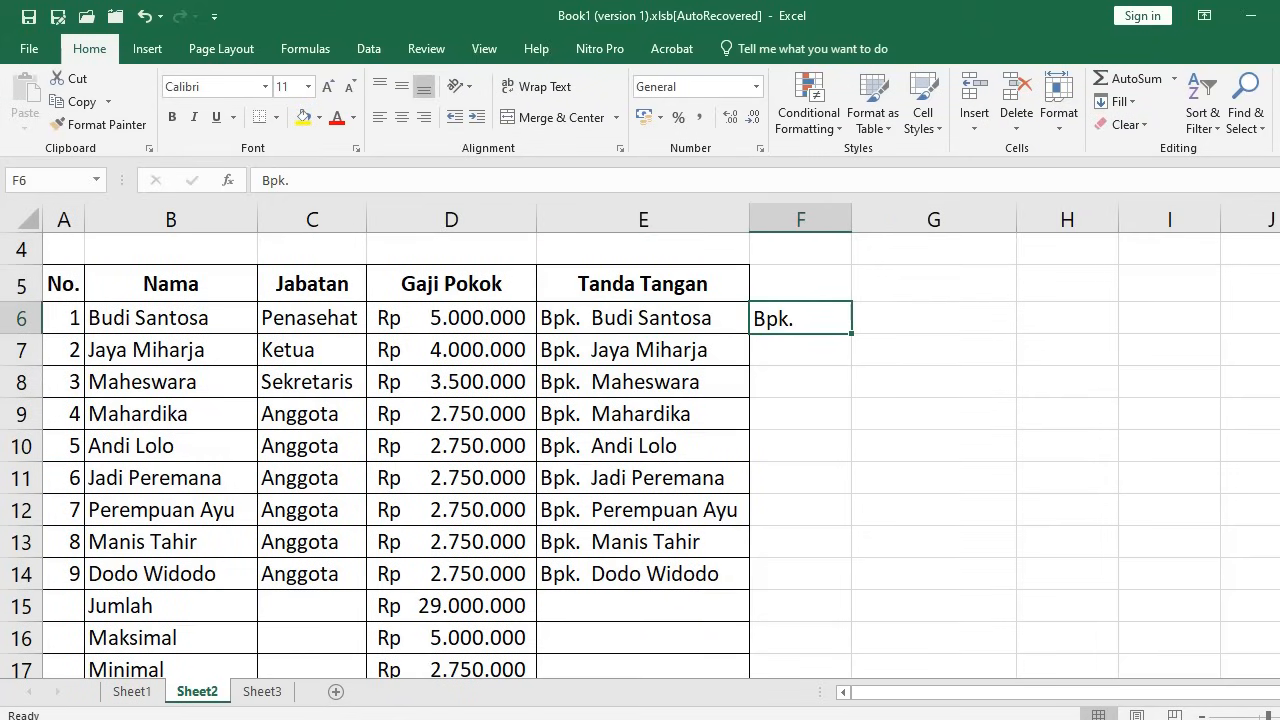
pyautogui.click(733, 323)
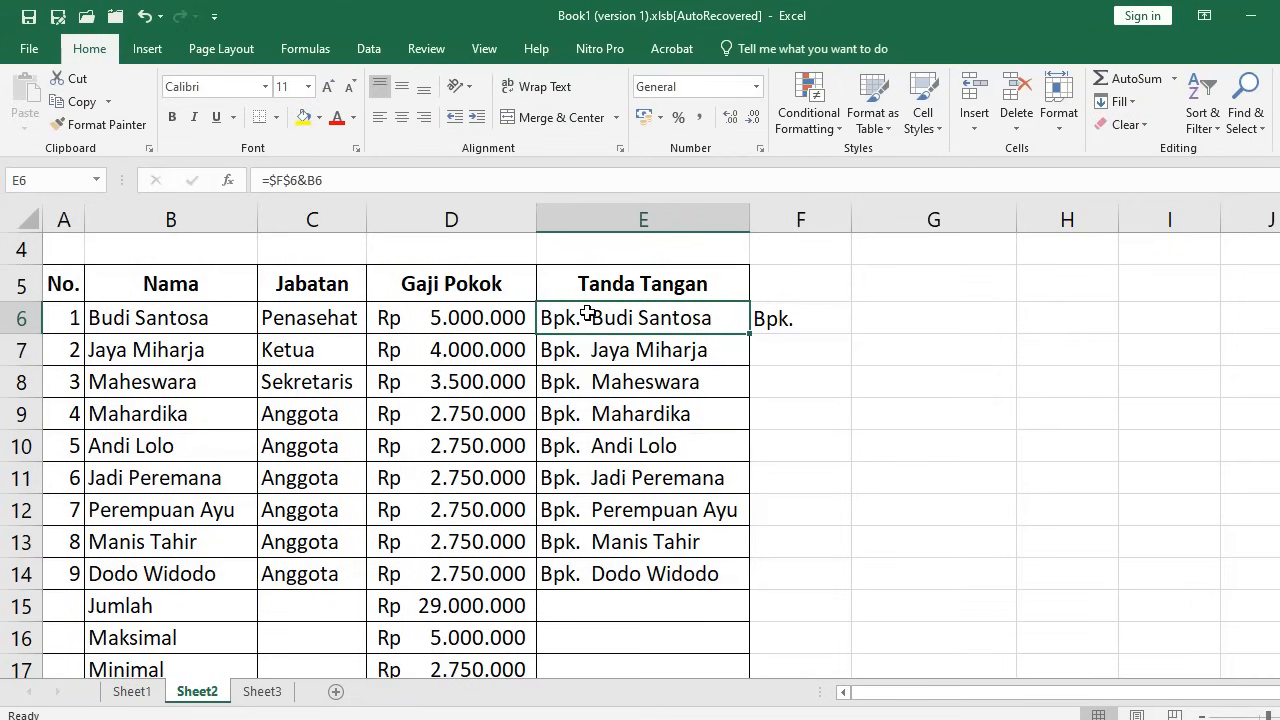
pyautogui.press('Down')
pyautogui.press('Down')
pyautogui.press('Down')
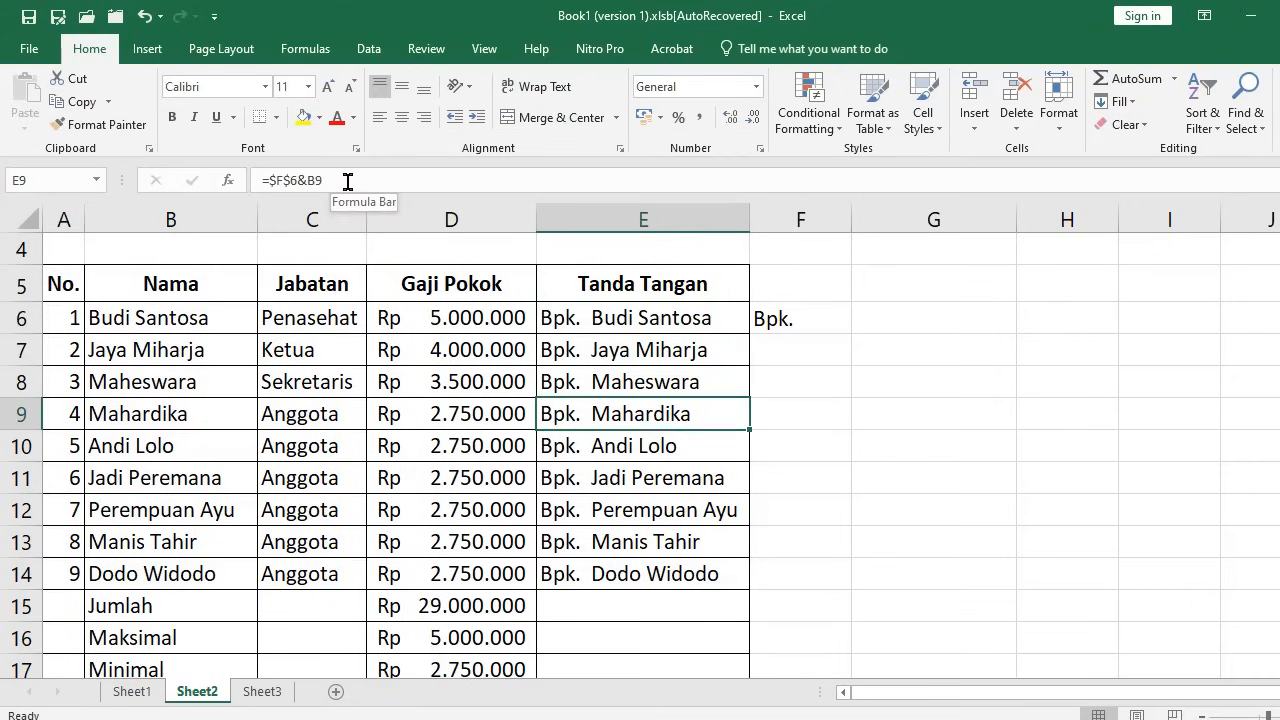
pyautogui.press('Down')
pyautogui.press('Down')
pyautogui.press('Down')
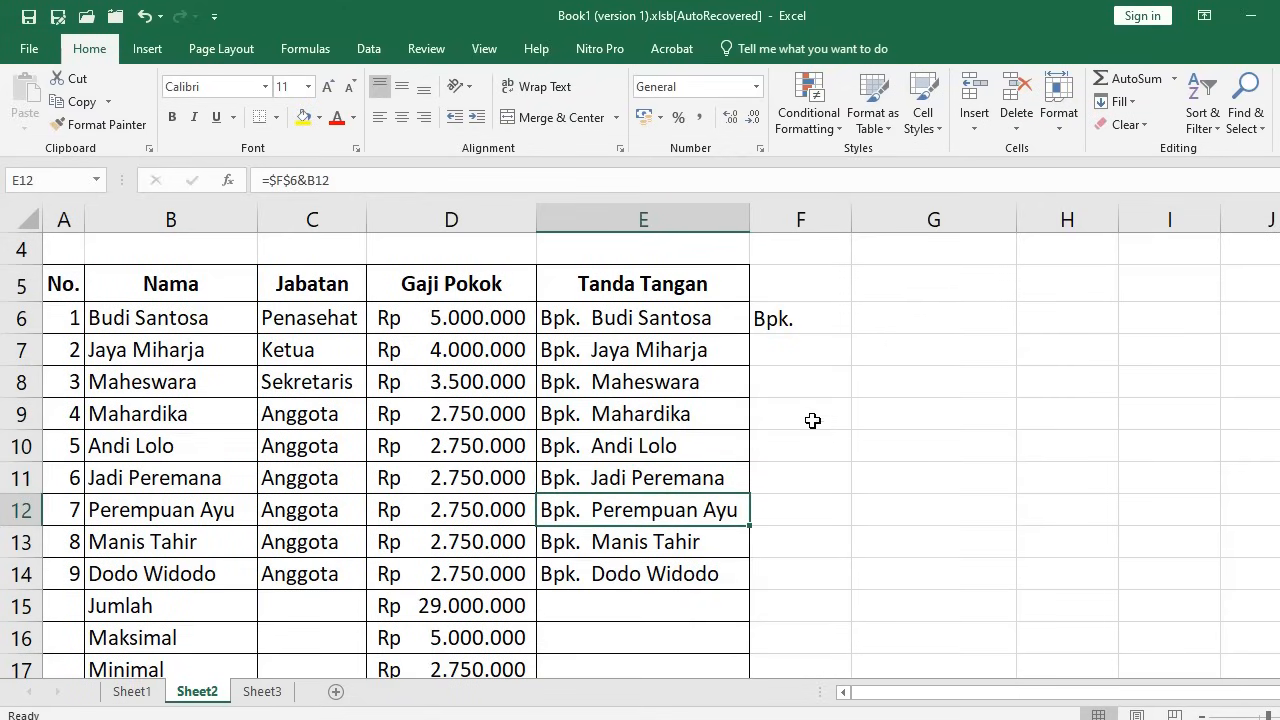
pyautogui.click(811, 328)
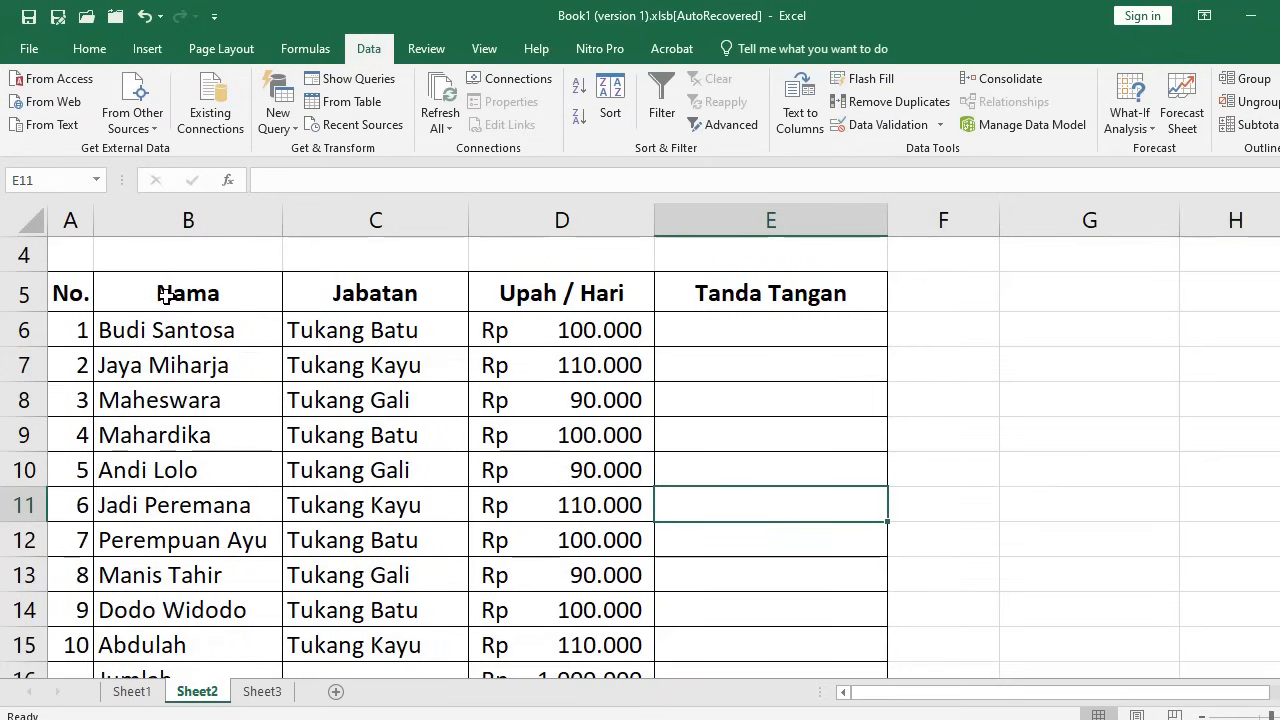
# Select the wage table range B5:D15, from the Nama header down to row 15
pyautogui.click(24, 293)
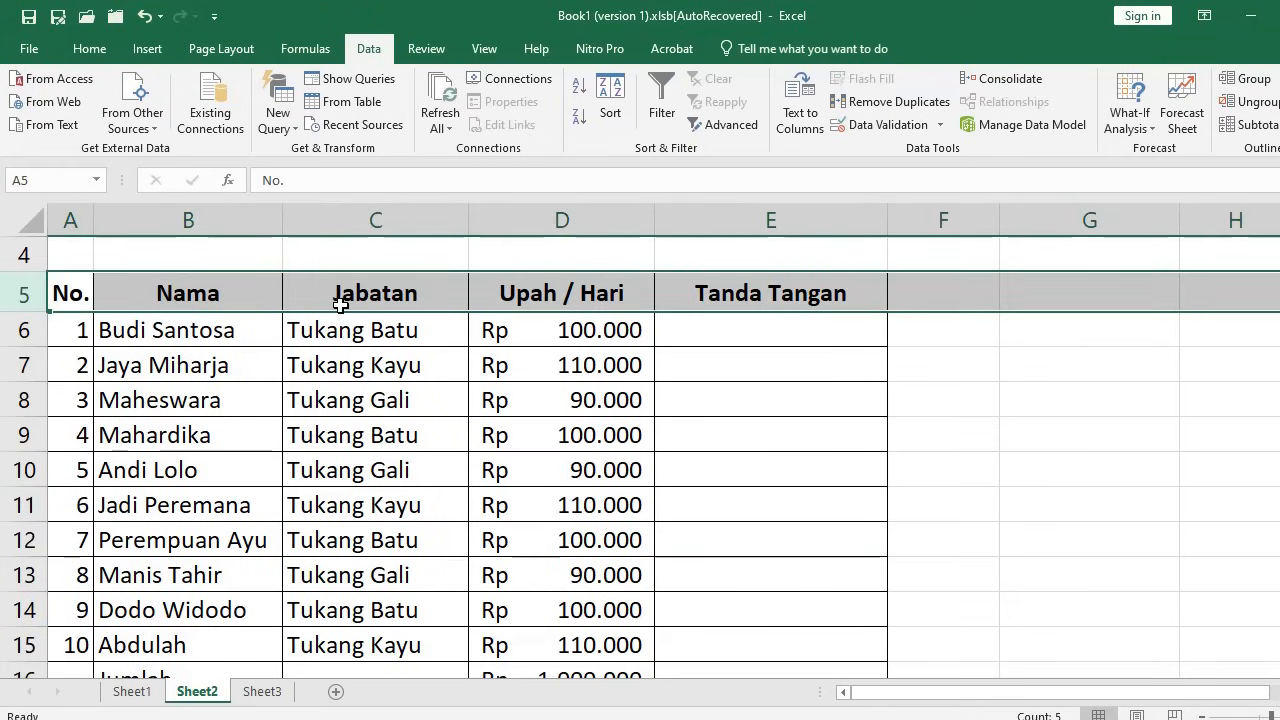
pyautogui.click(192, 296)
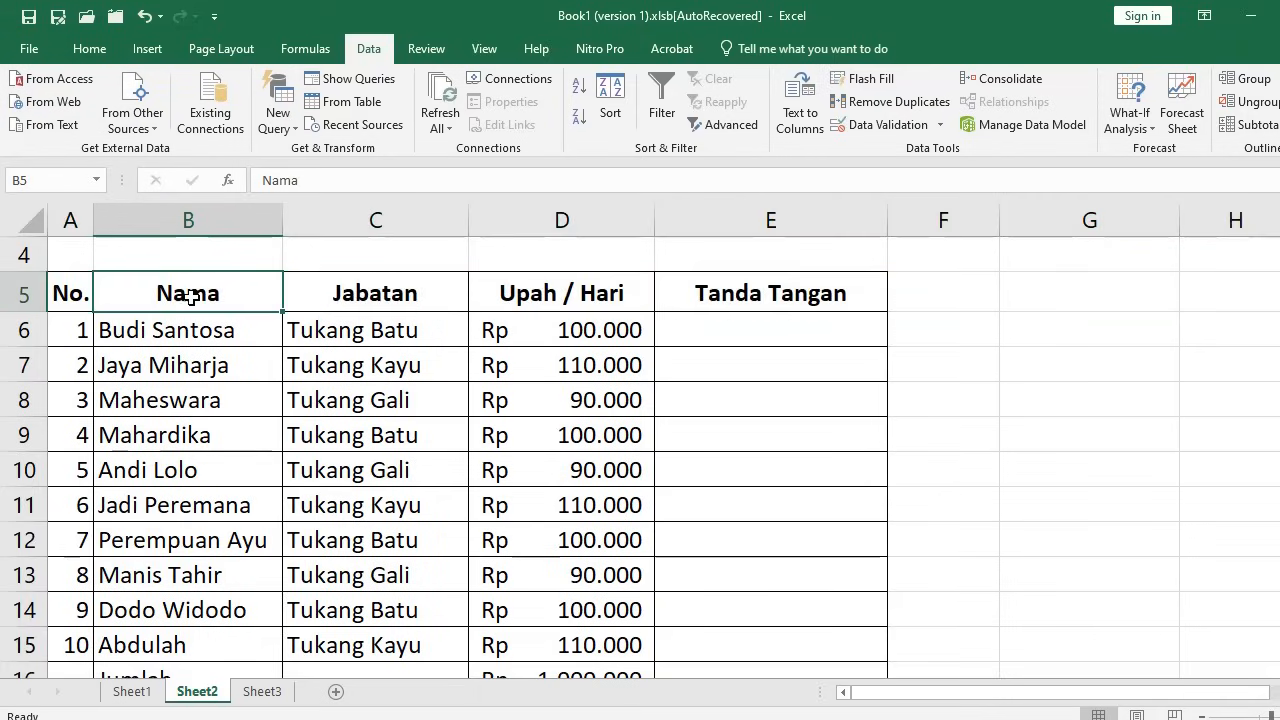
pyautogui.click(78, 293)
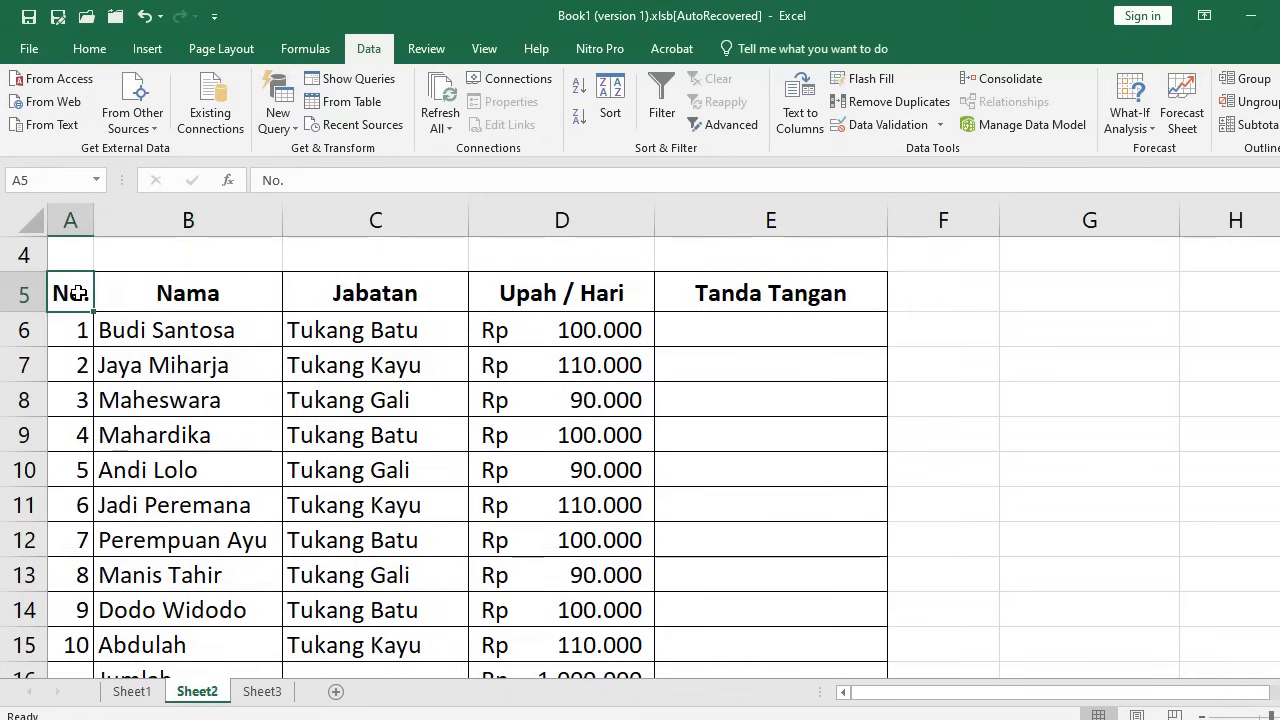
pyautogui.click(172, 292)
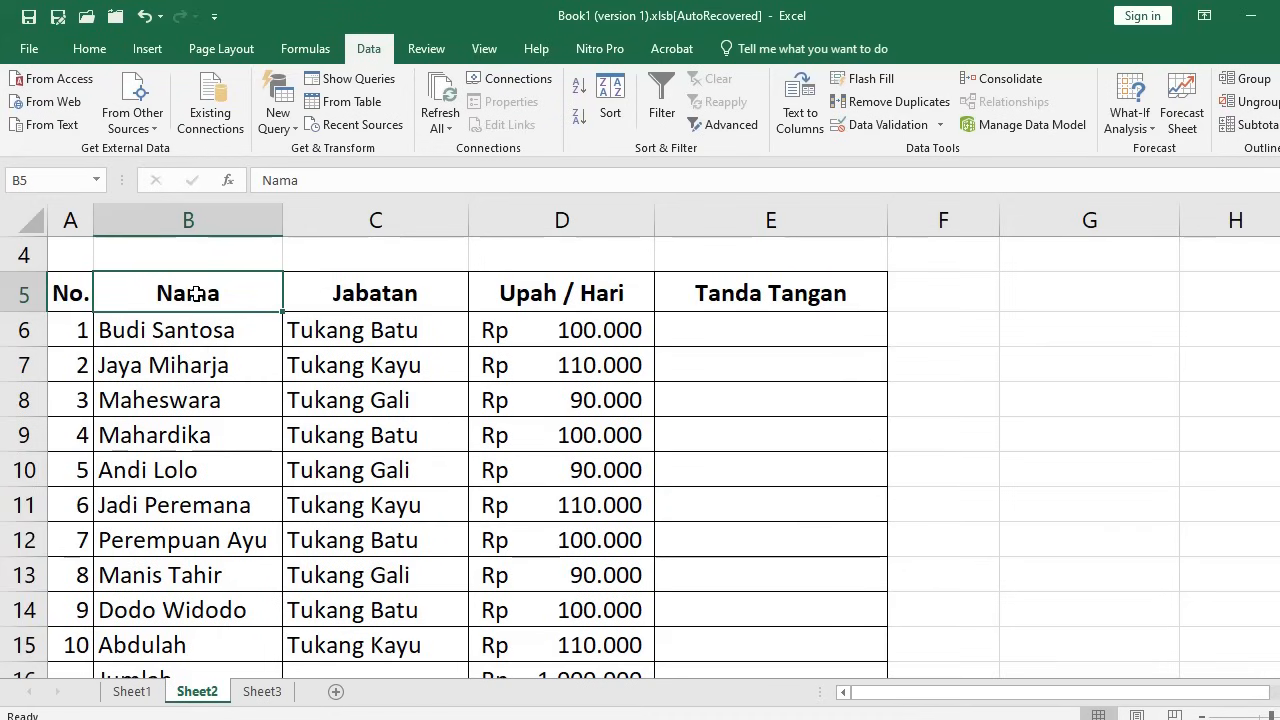
pyautogui.moveTo(195, 292); pyautogui.dragTo(540, 643)
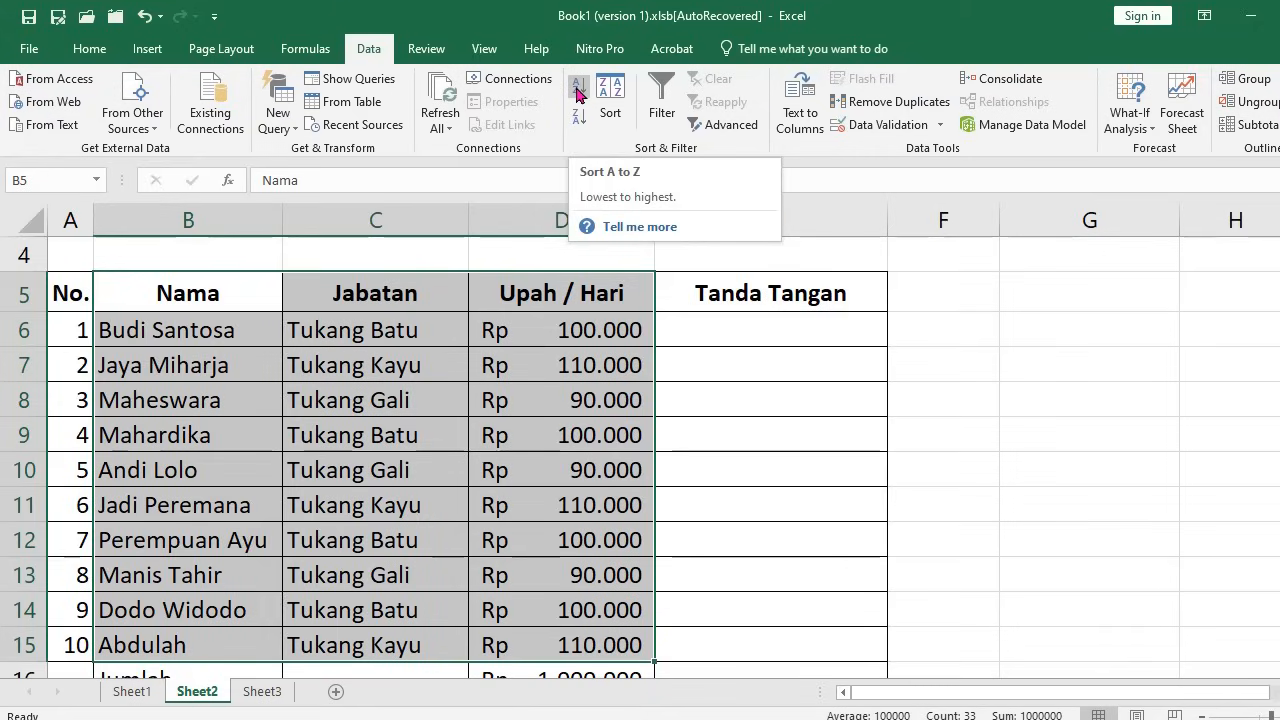
# Try the A-to-Z and Z-to-A sorts, then undo them to restore the original row order
pyautogui.click(578, 94)
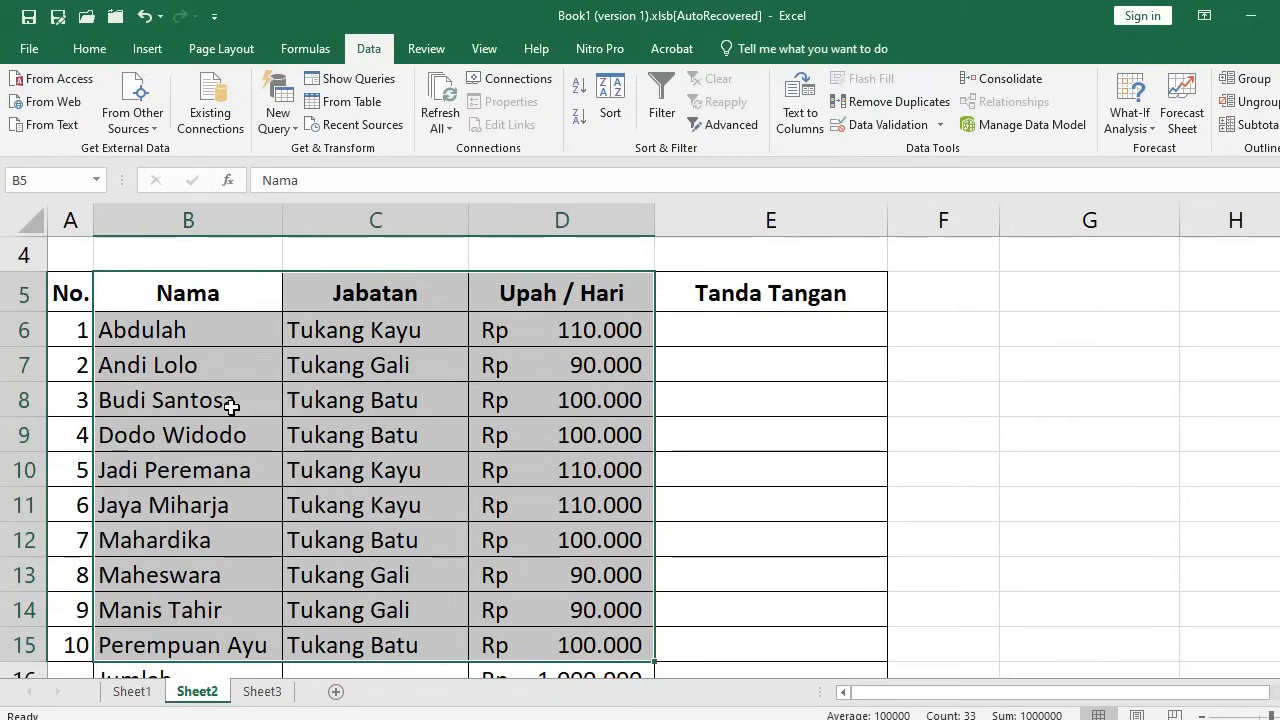
pyautogui.click(579, 120)
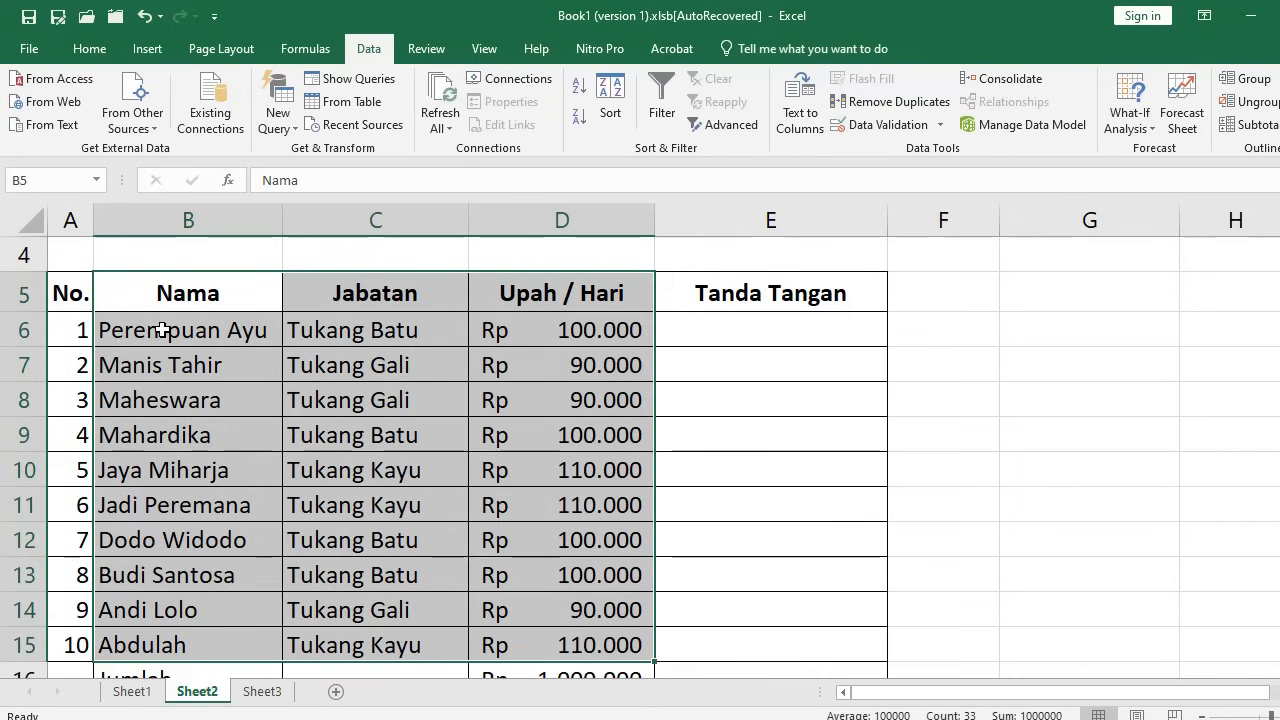
pyautogui.scroll(-1, 155, 594)
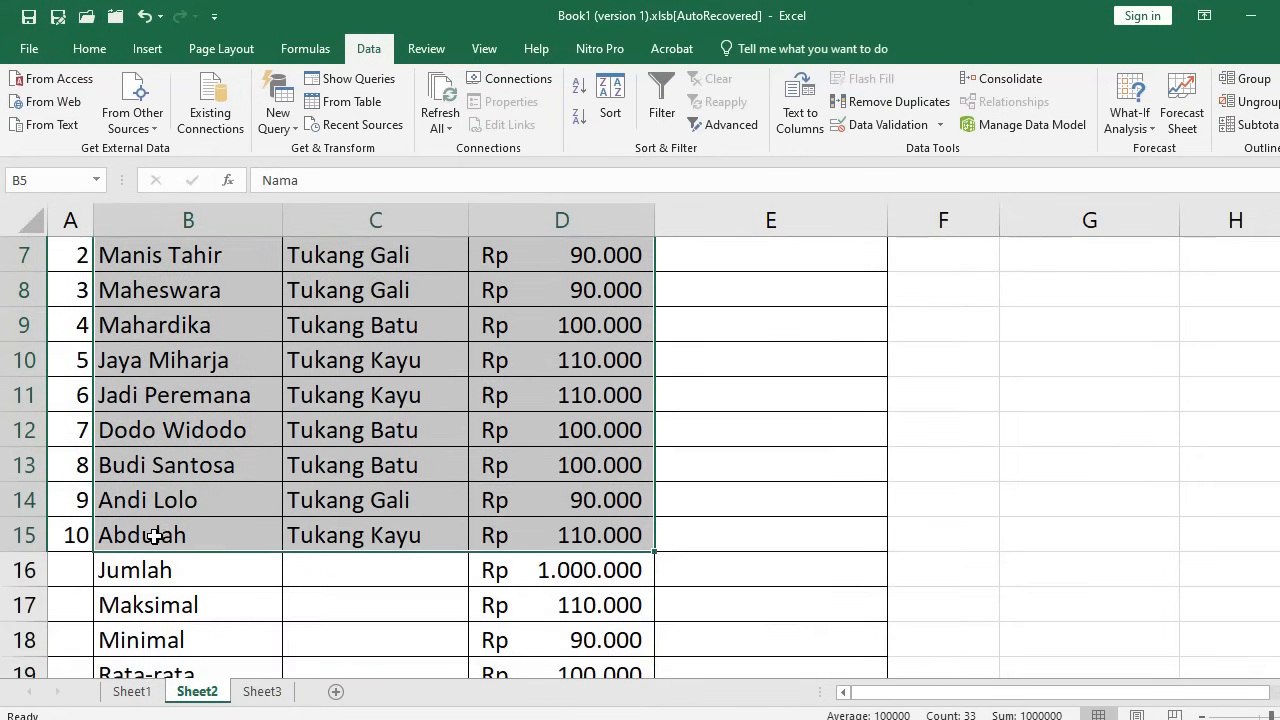
pyautogui.scroll(2, 160, 535)
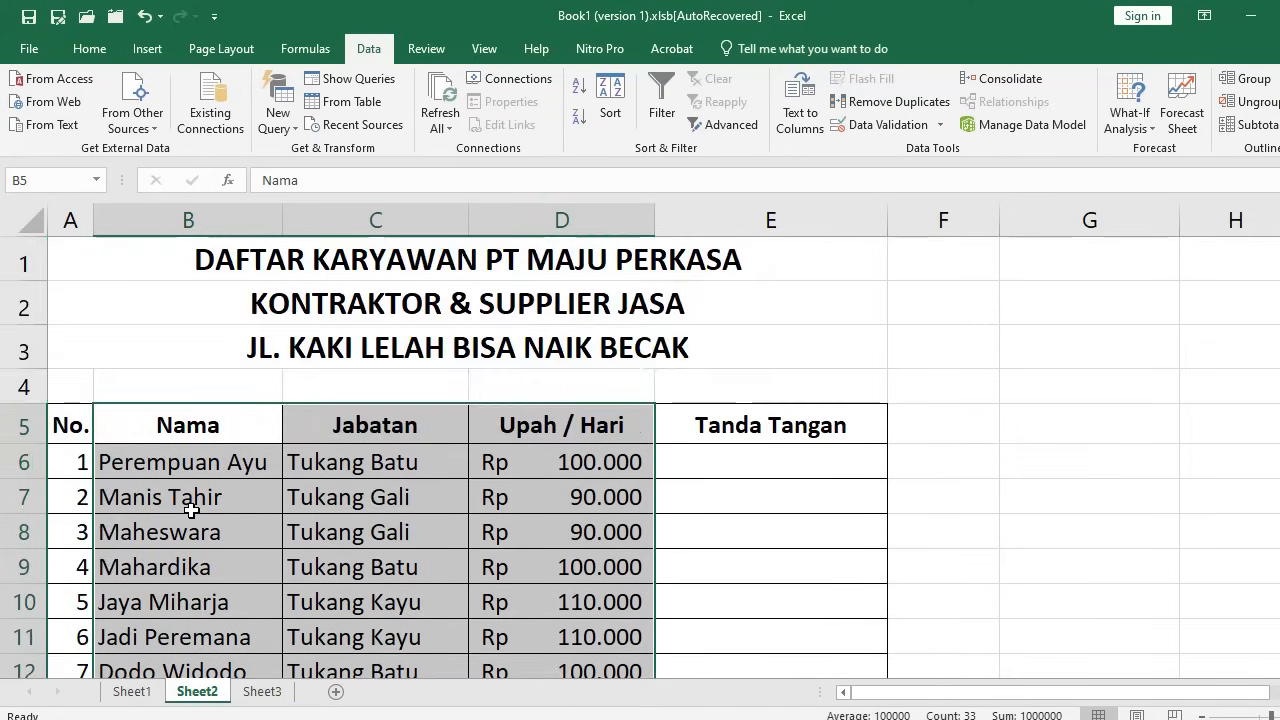
pyautogui.scroll(-1, 190, 510)
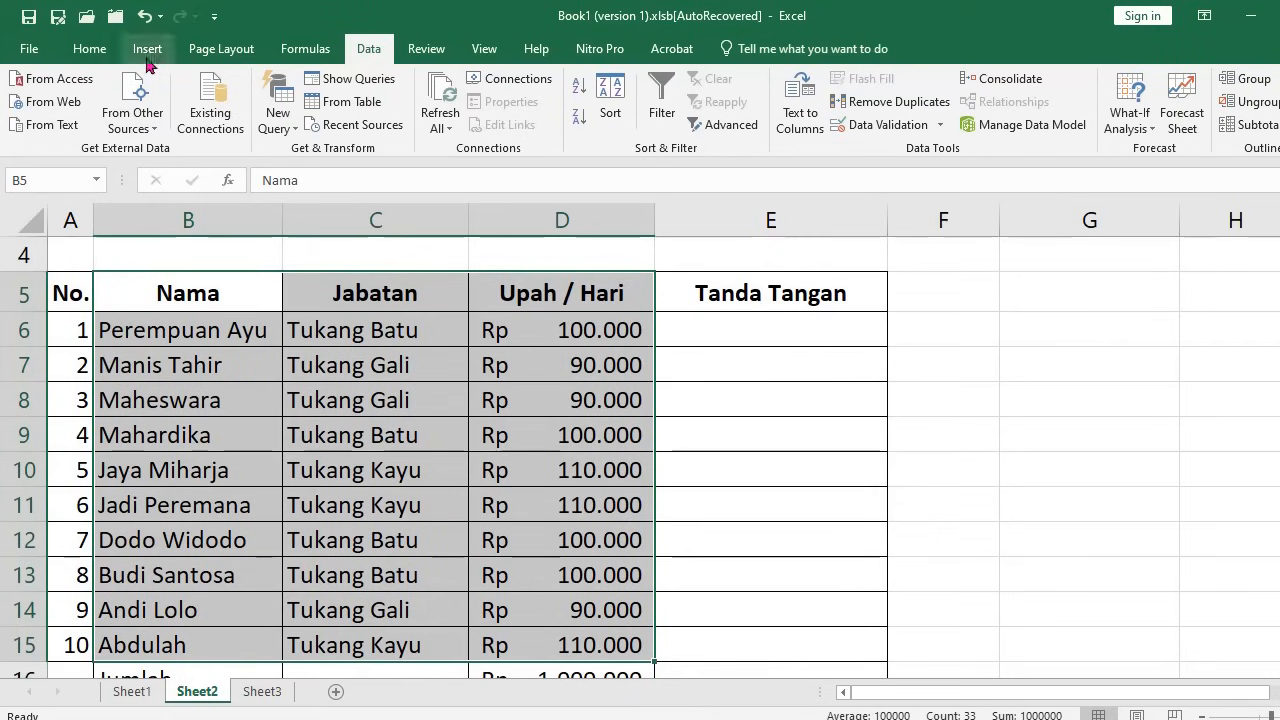
pyautogui.click(145, 16)
pyautogui.click(145, 16)
pyautogui.click(145, 16)
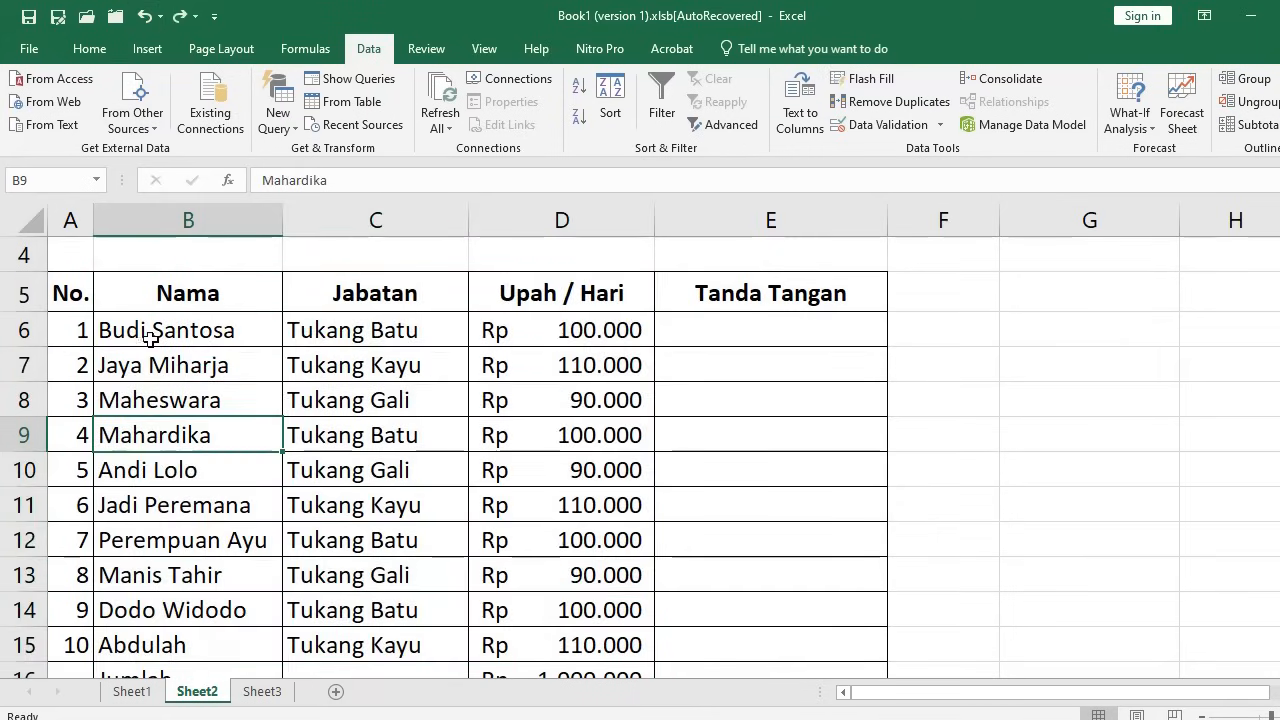
# Reselect B5:D15 and sort the wage table A to Z by Nama
pyautogui.click(142, 298)
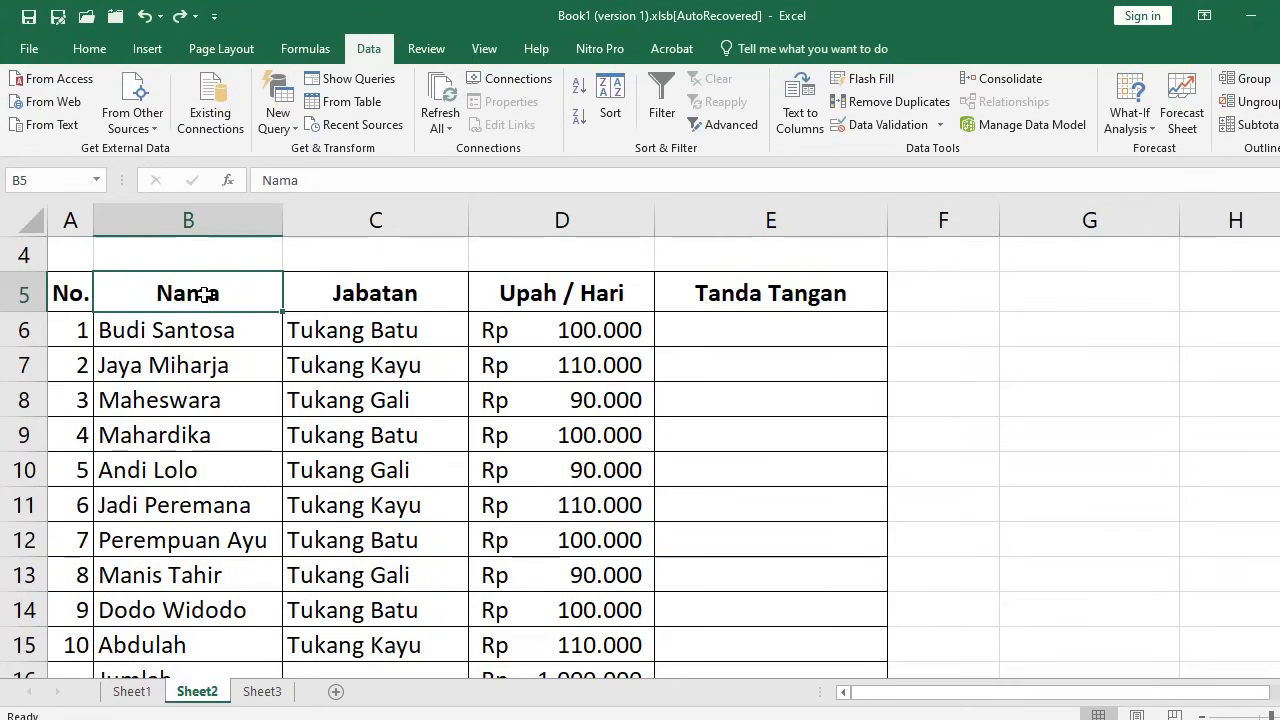
pyautogui.moveTo(203, 294); pyautogui.dragTo(565, 645)
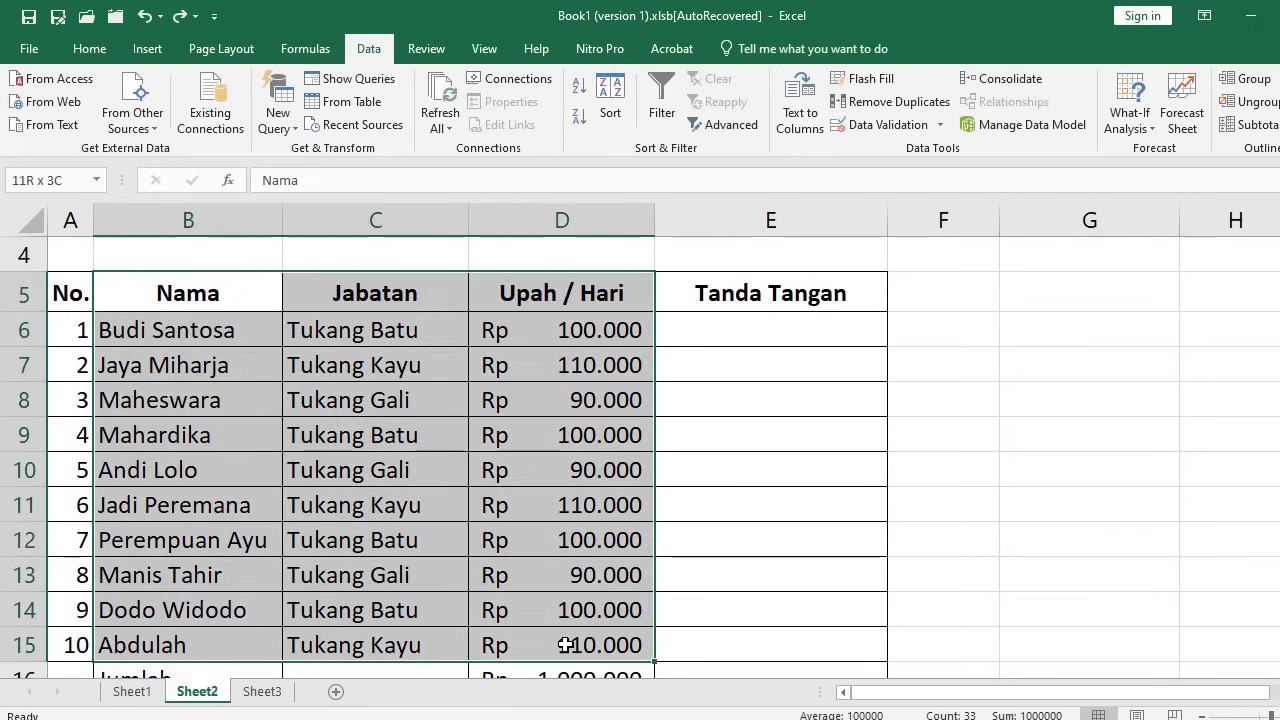
pyautogui.scroll(-2, 480, 586)
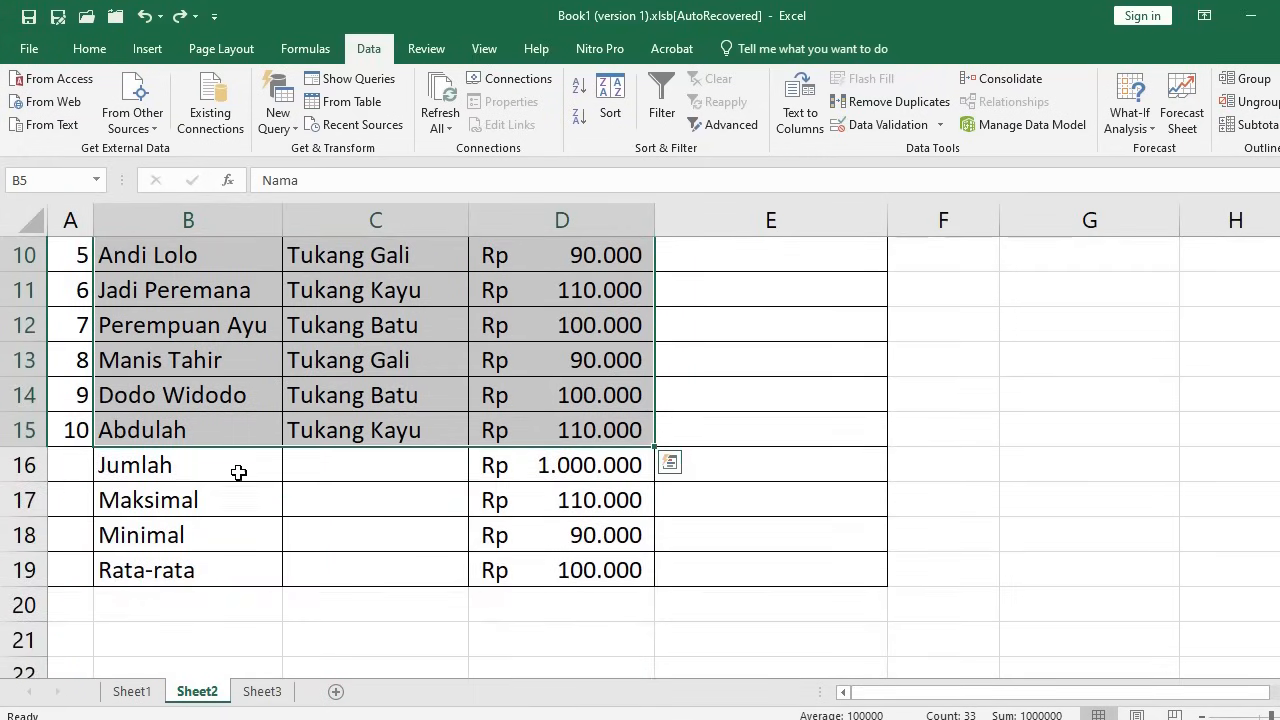
pyautogui.scroll(2, 296, 446)
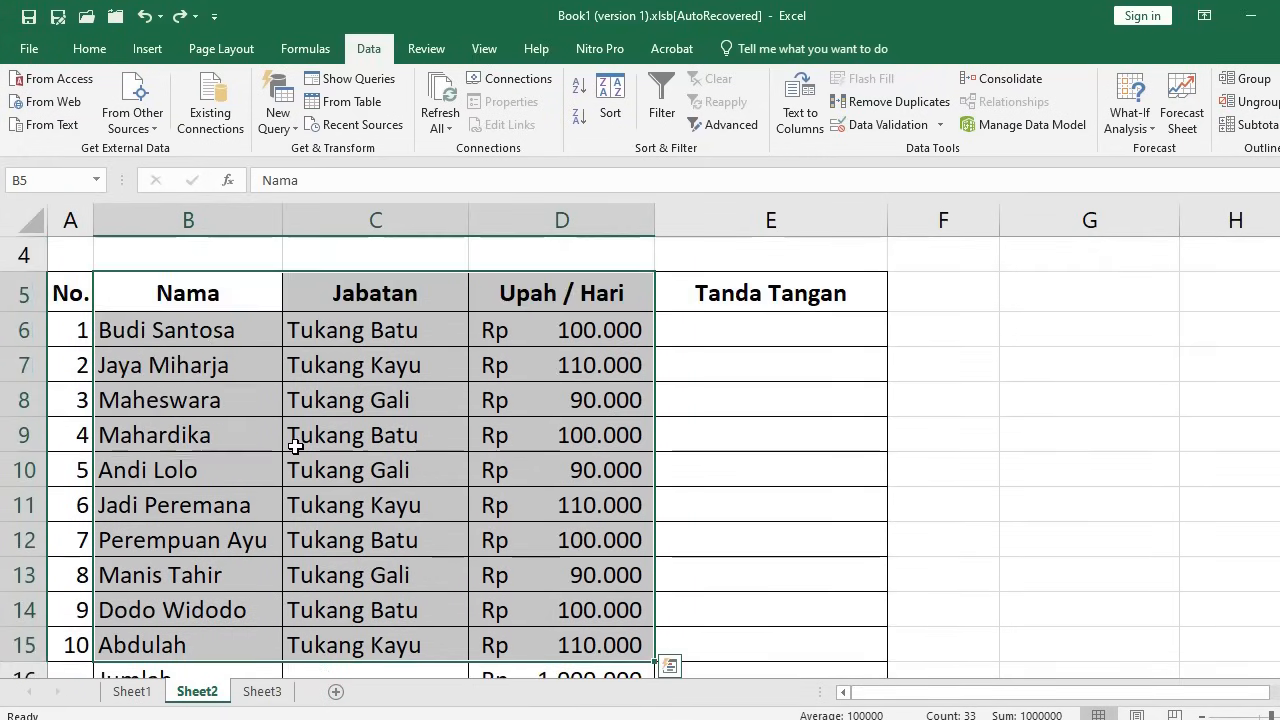
pyautogui.click(580, 88)
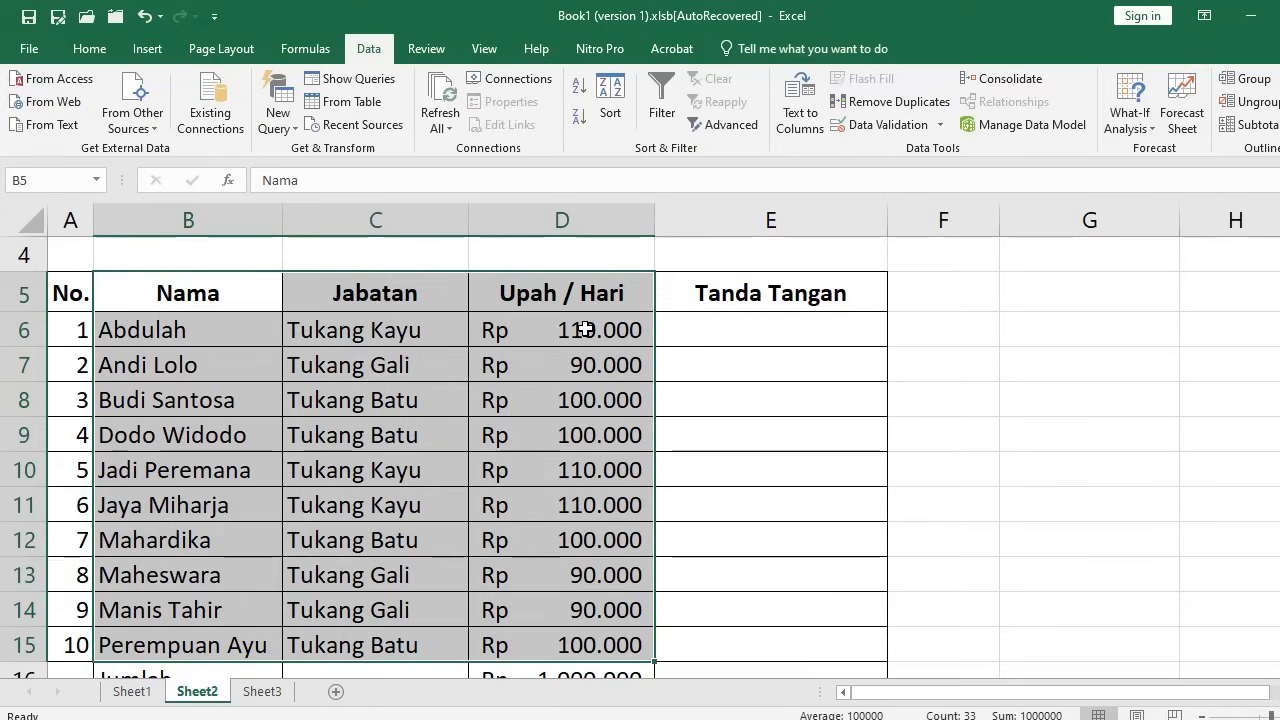
pyautogui.click(145, 20)
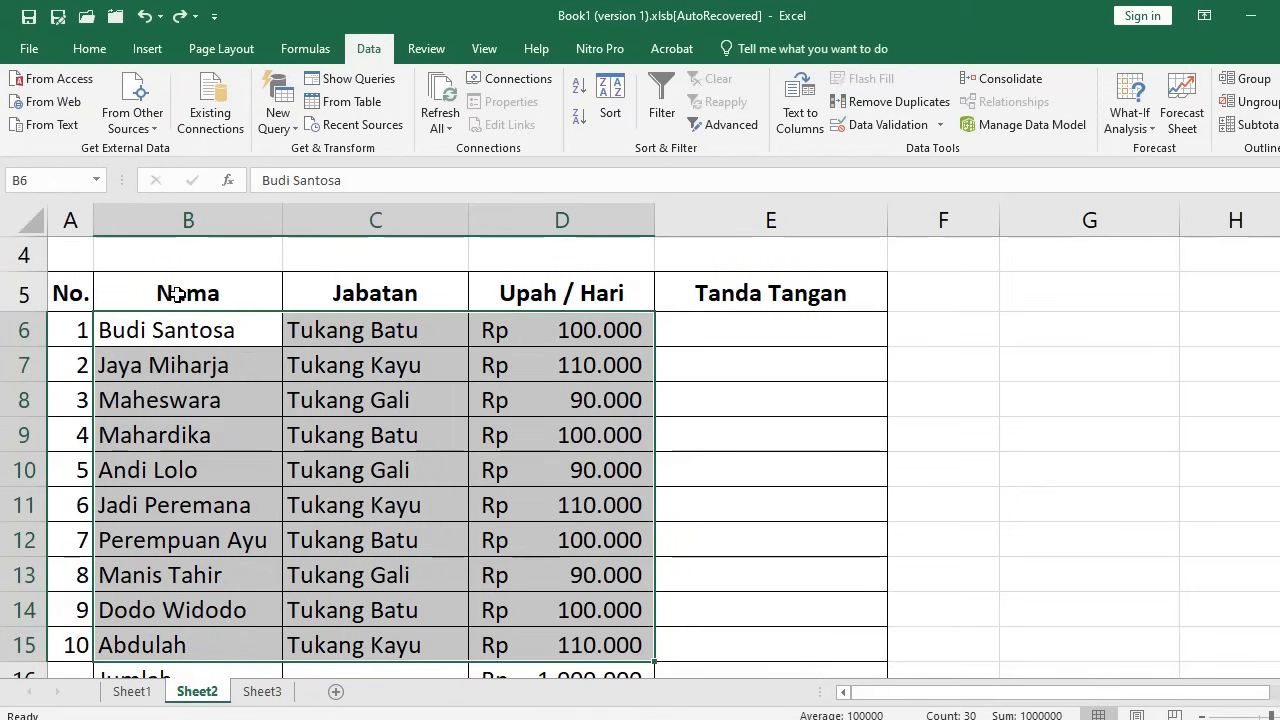
pyautogui.moveTo(165, 293); pyautogui.dragTo(537, 651)
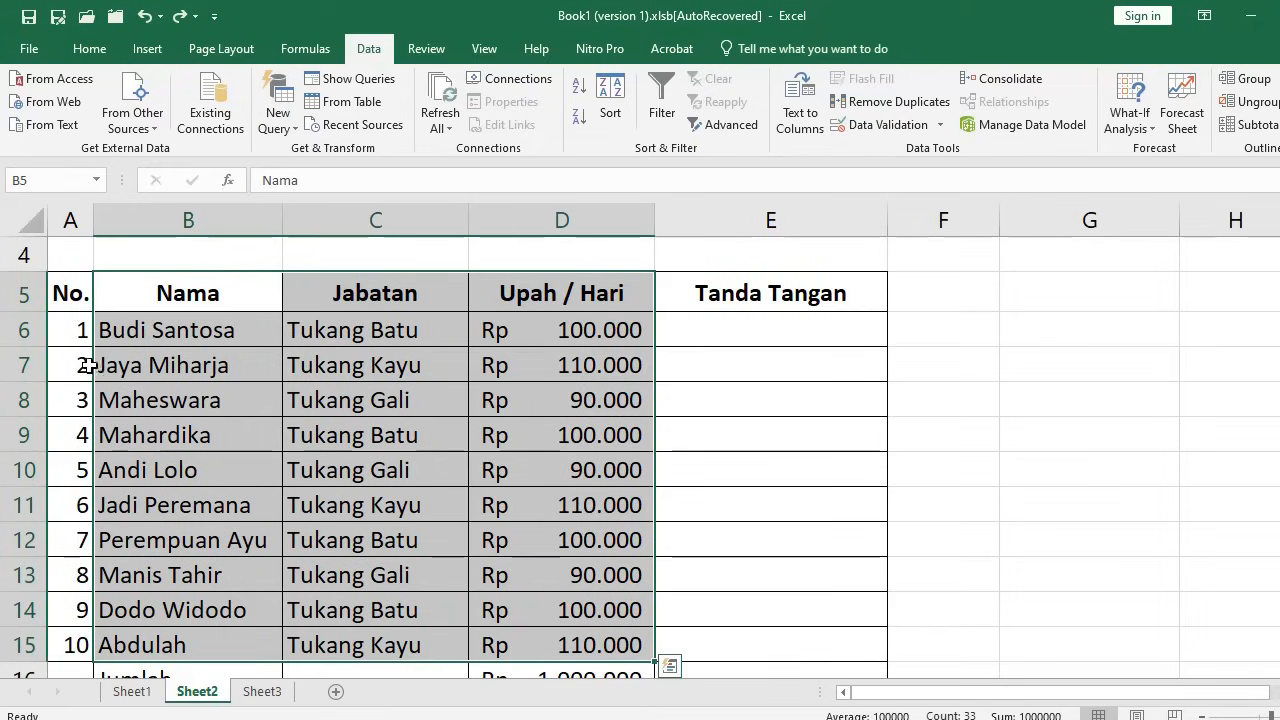
pyautogui.click(610, 94)
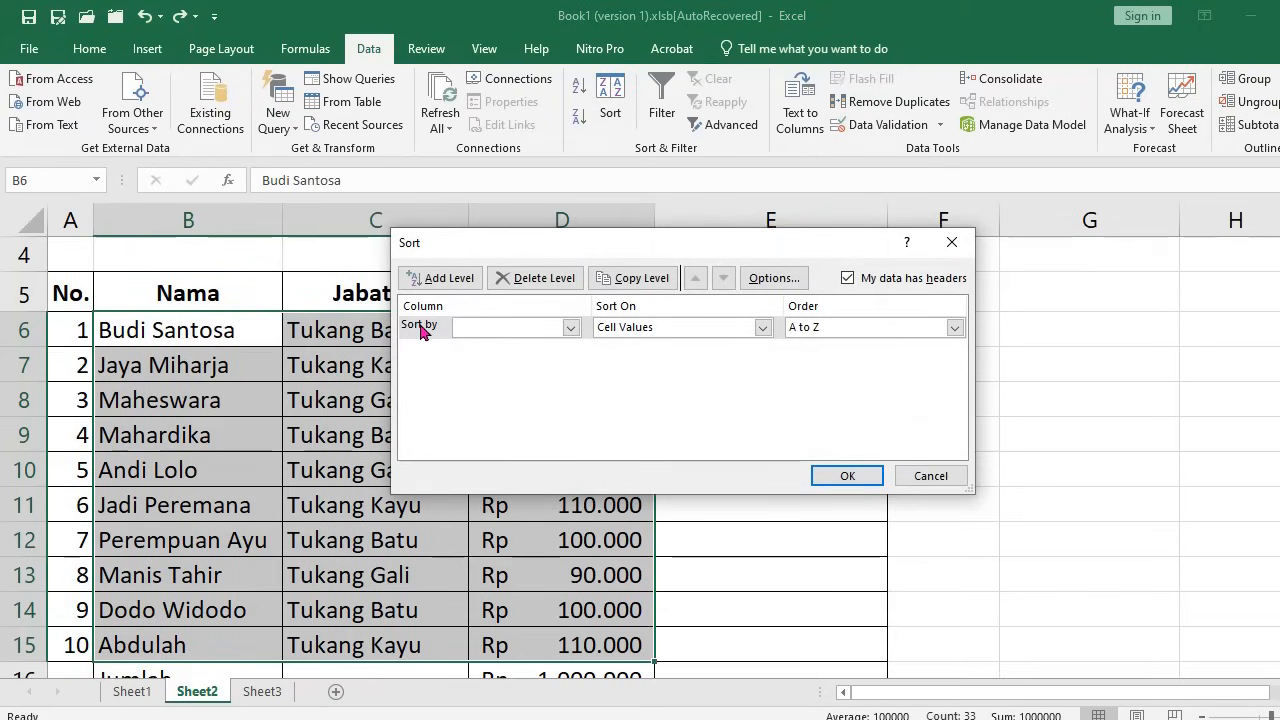
# Sort the employee rows by Jabatan, review the result, then undo that sort
pyautogui.click(571, 329)
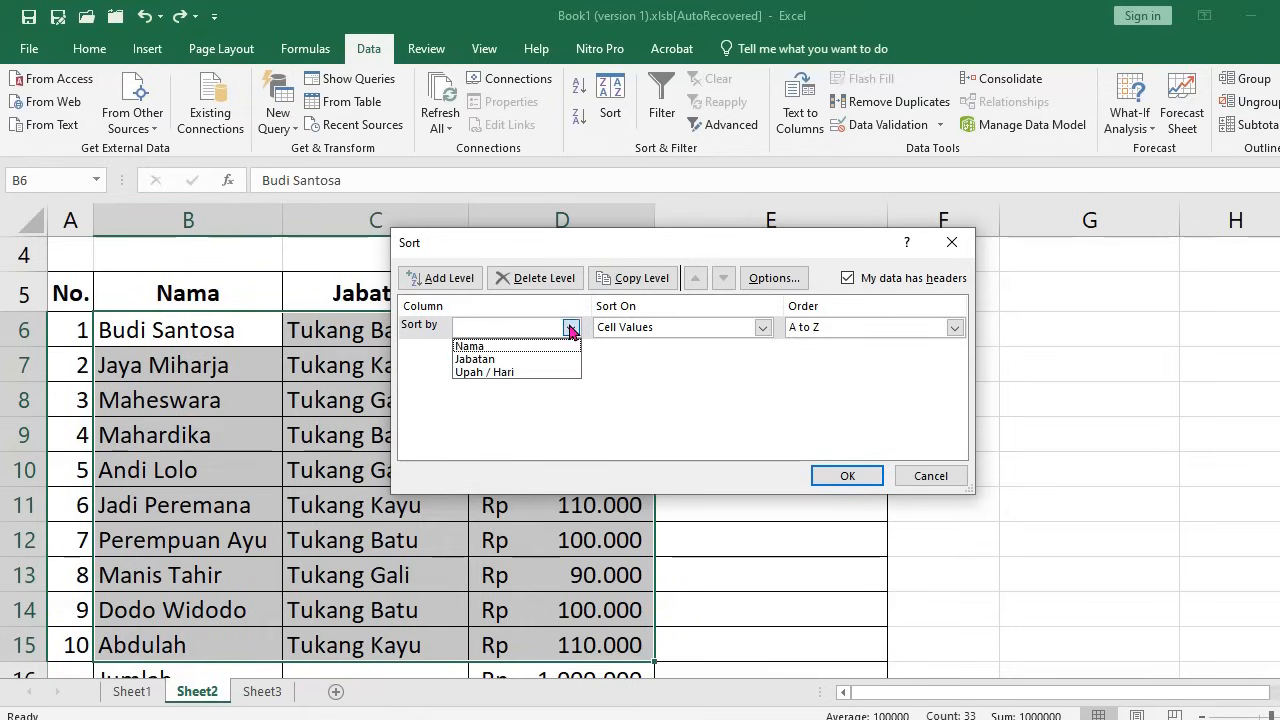
pyautogui.click(488, 360)
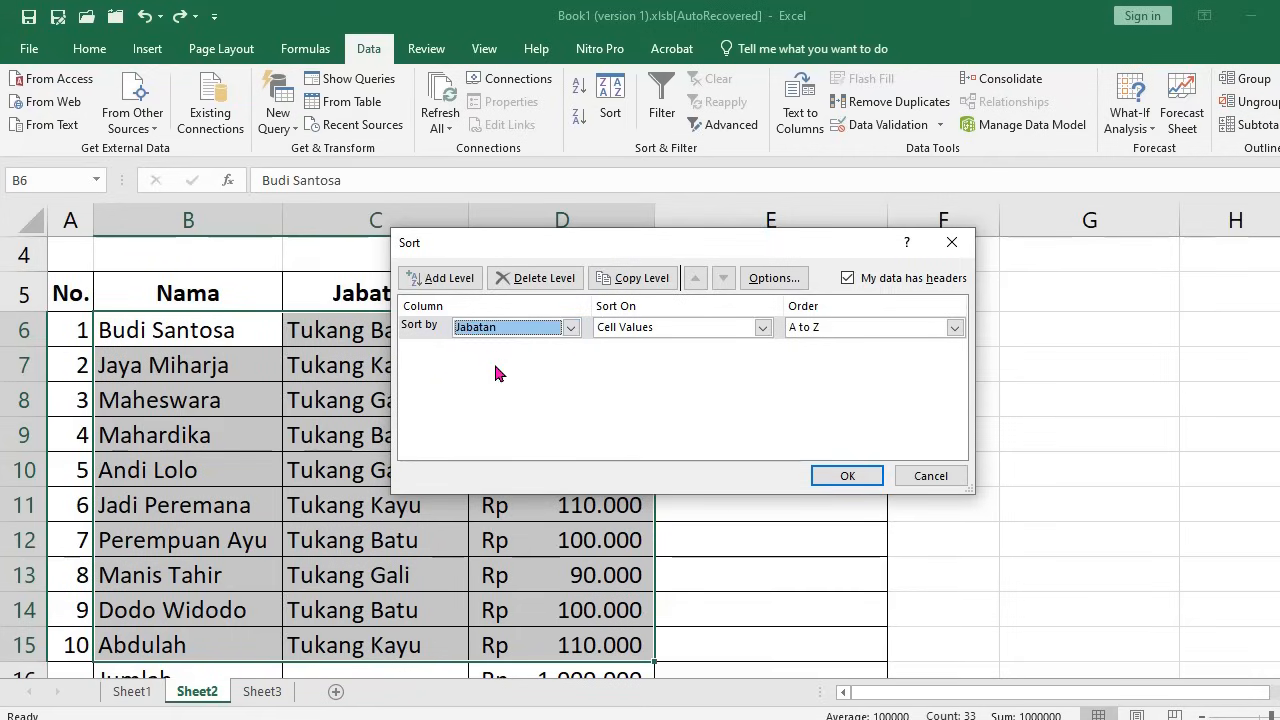
pyautogui.click(847, 476)
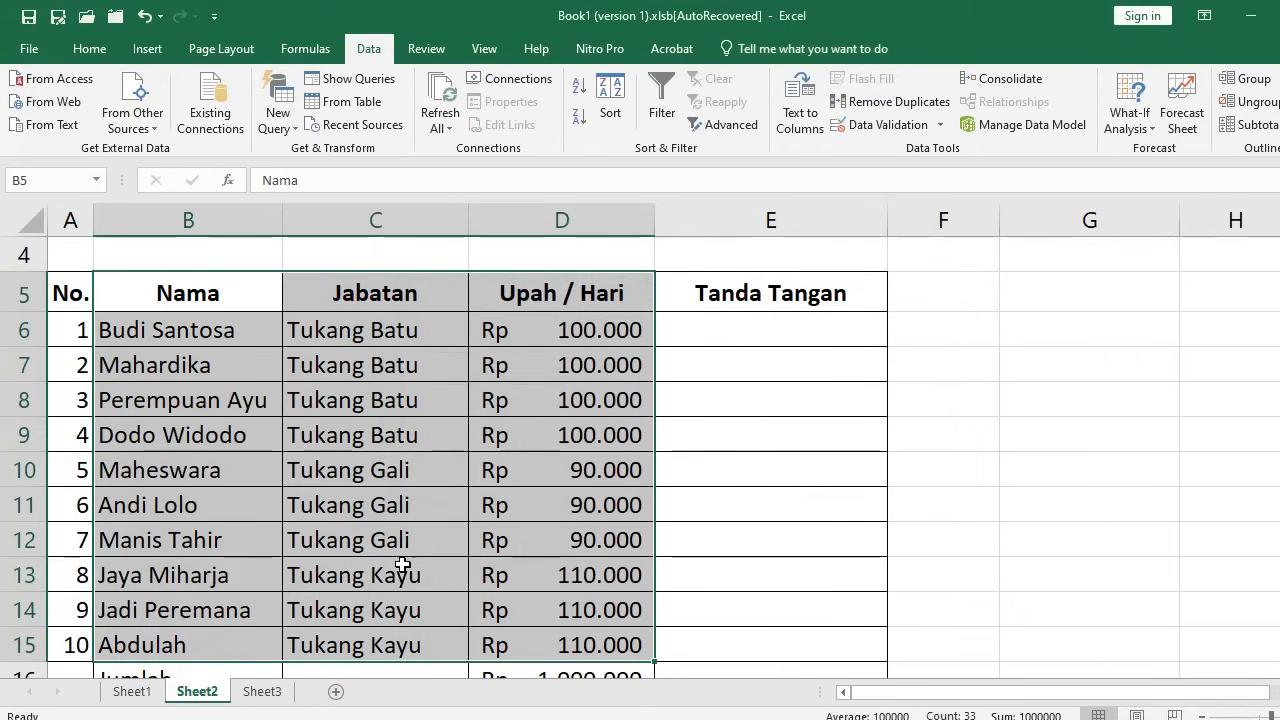
pyautogui.scroll(-2, 409, 518)
pyautogui.scroll(2, 409, 425)
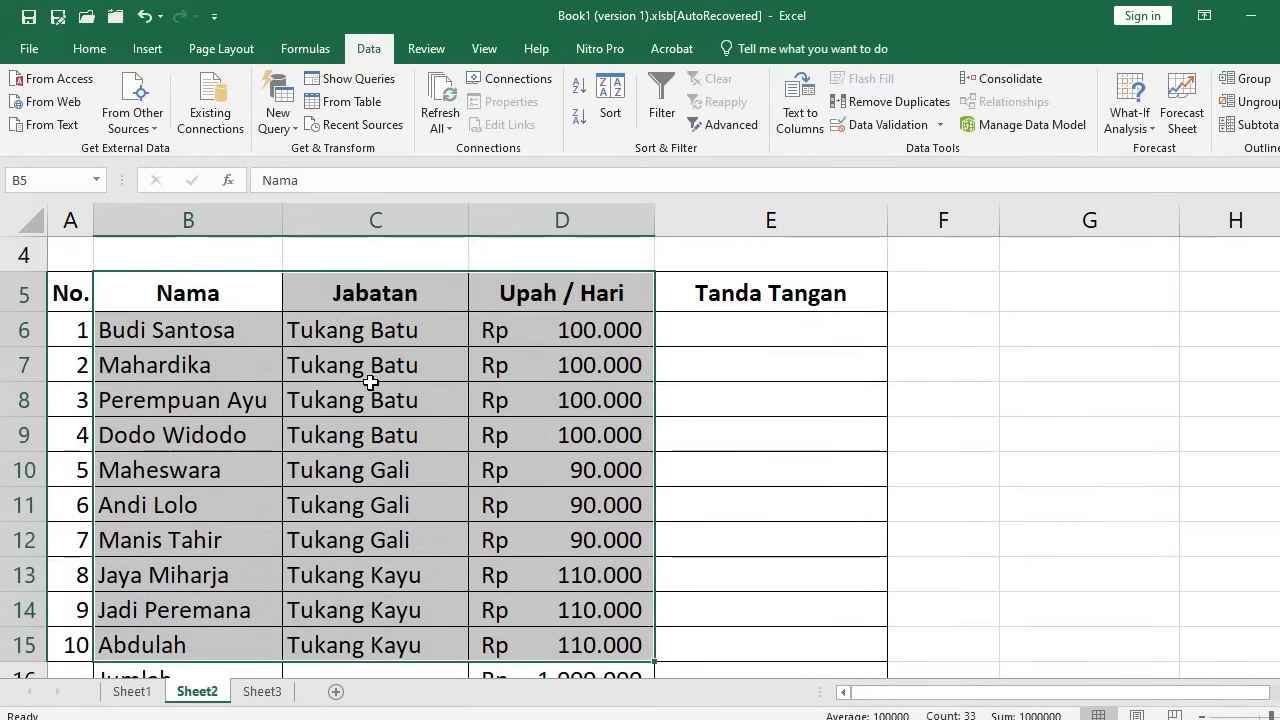
pyautogui.click(144, 18)
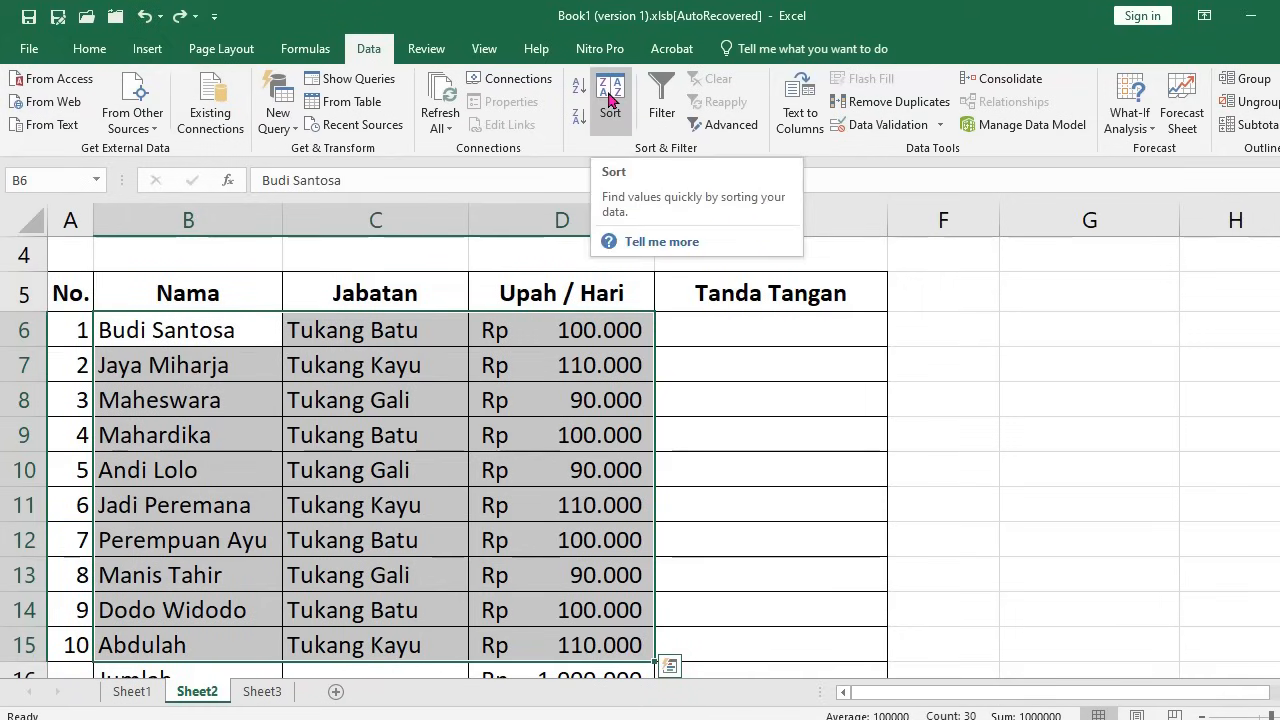
# Sort the table by Upah / Hari, Largest to Smallest, putting Tukang Kayu 110.000 first
pyautogui.moveTo(143, 290); pyautogui.dragTo(543, 640)
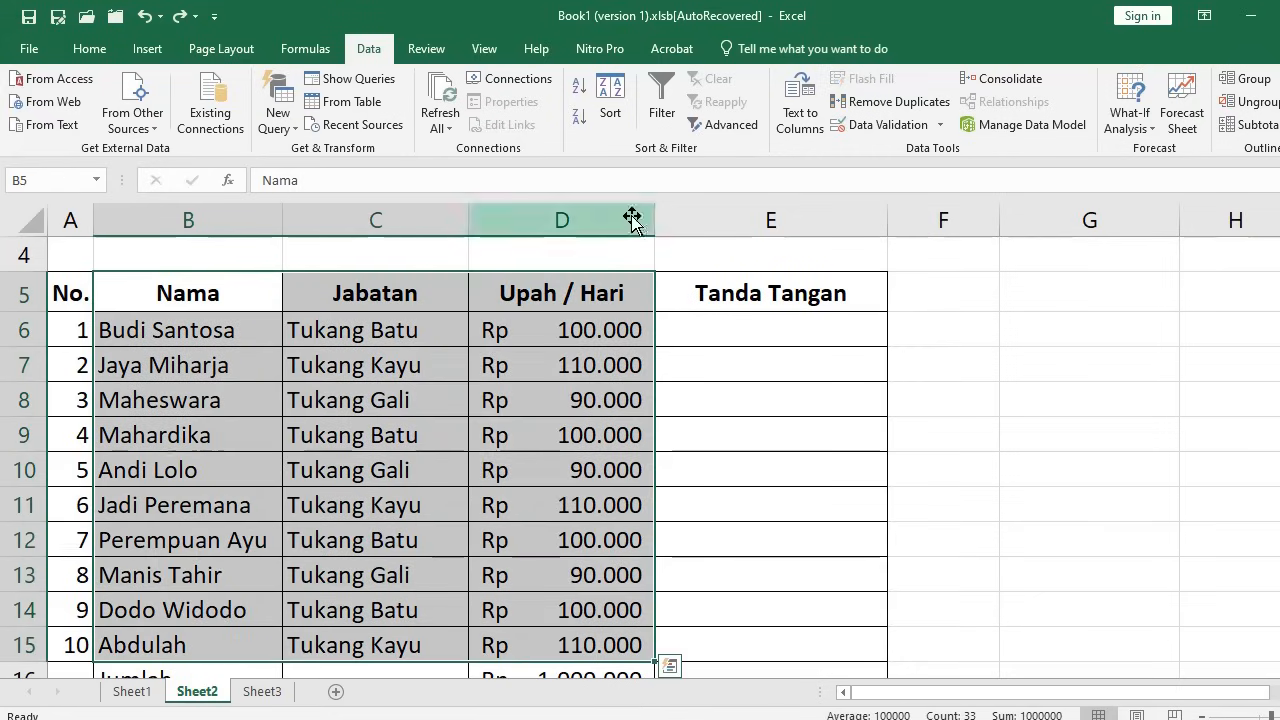
pyautogui.click(612, 95)
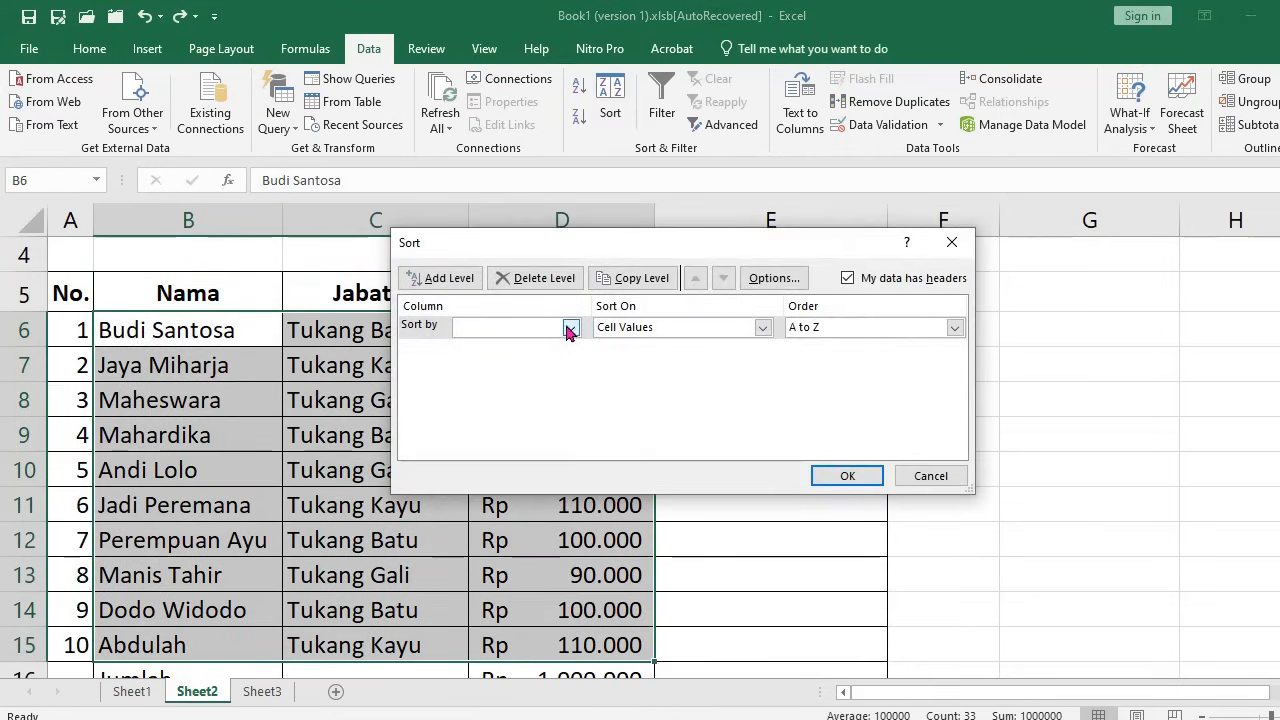
pyautogui.click(570, 329)
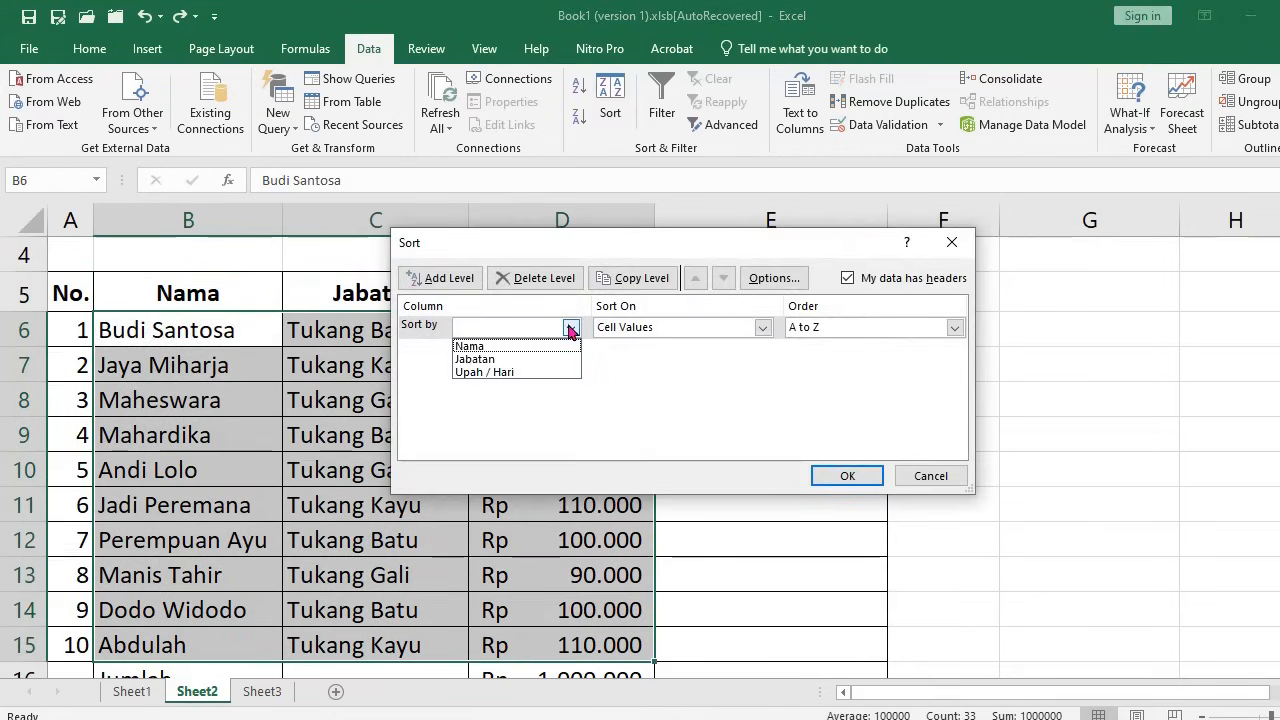
pyautogui.click(507, 372)
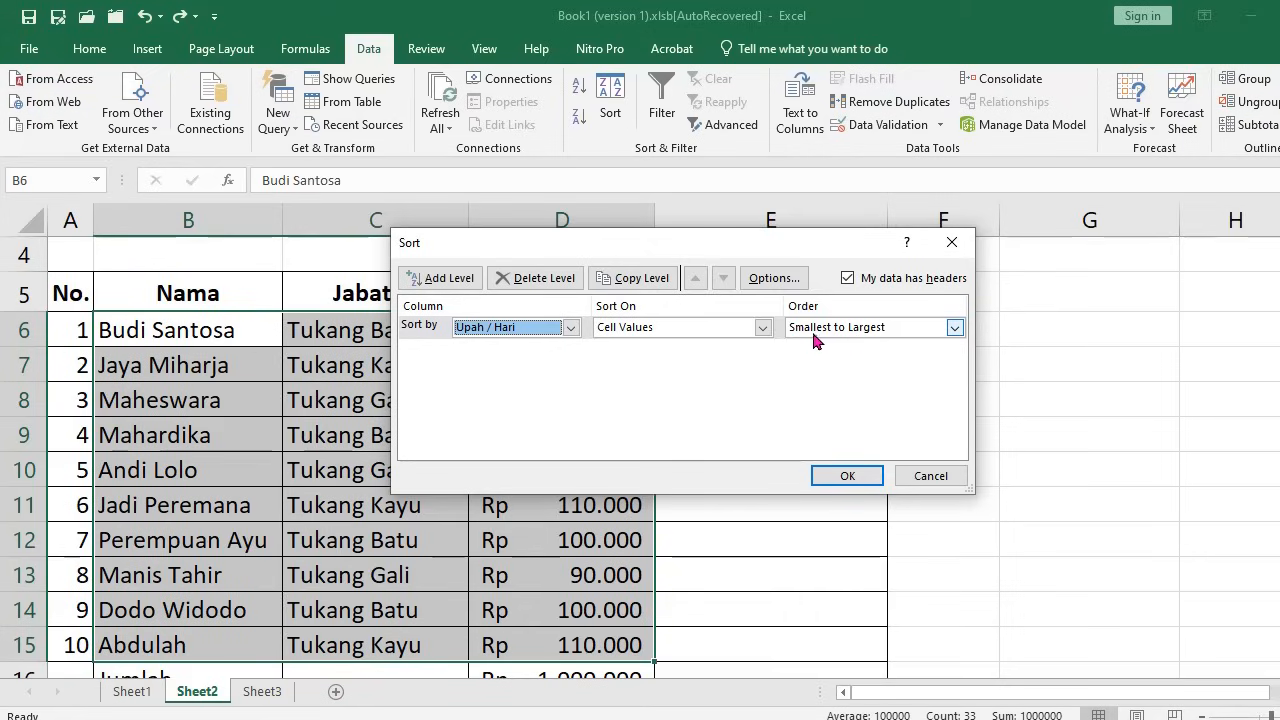
pyautogui.click(953, 330)
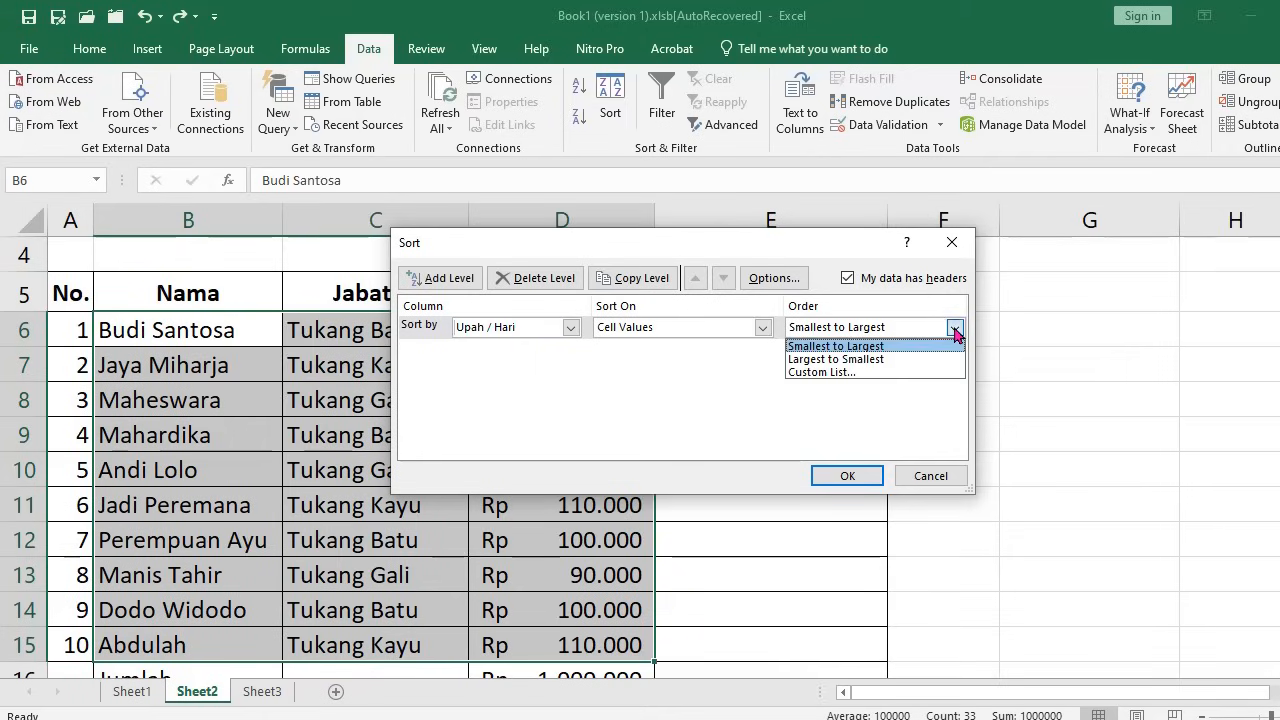
pyautogui.click(880, 360)
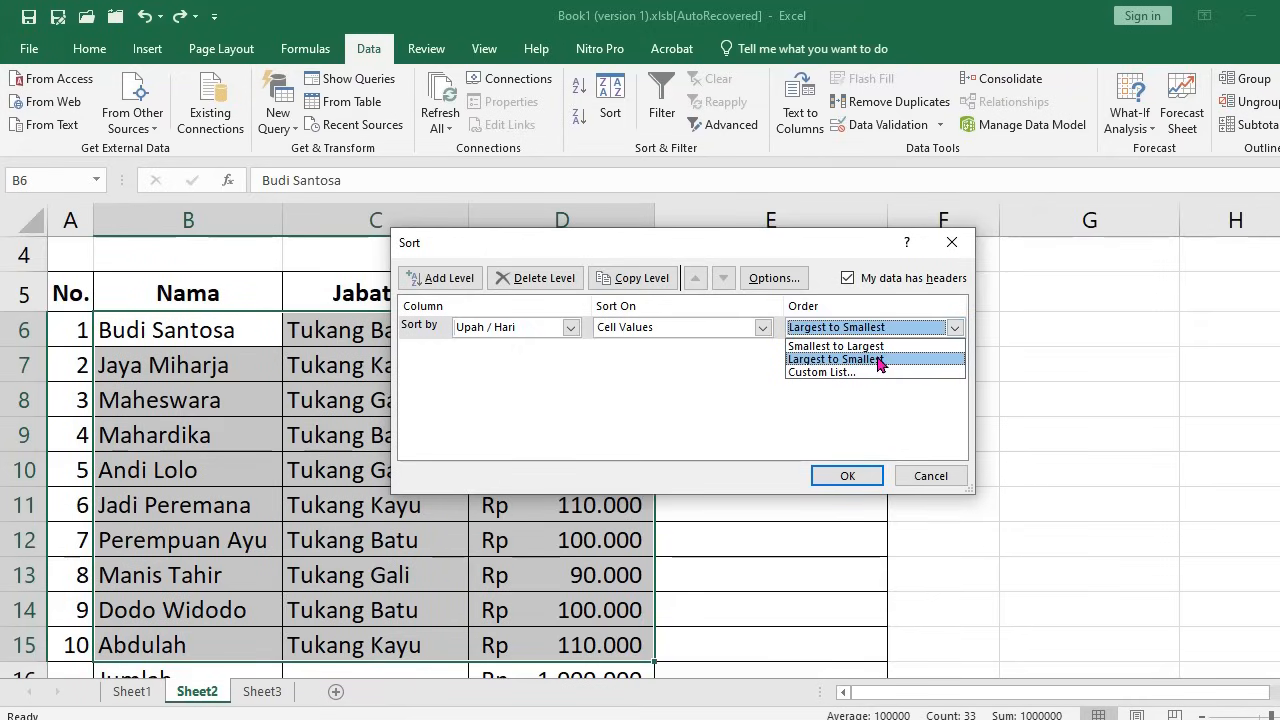
pyautogui.click(845, 470)
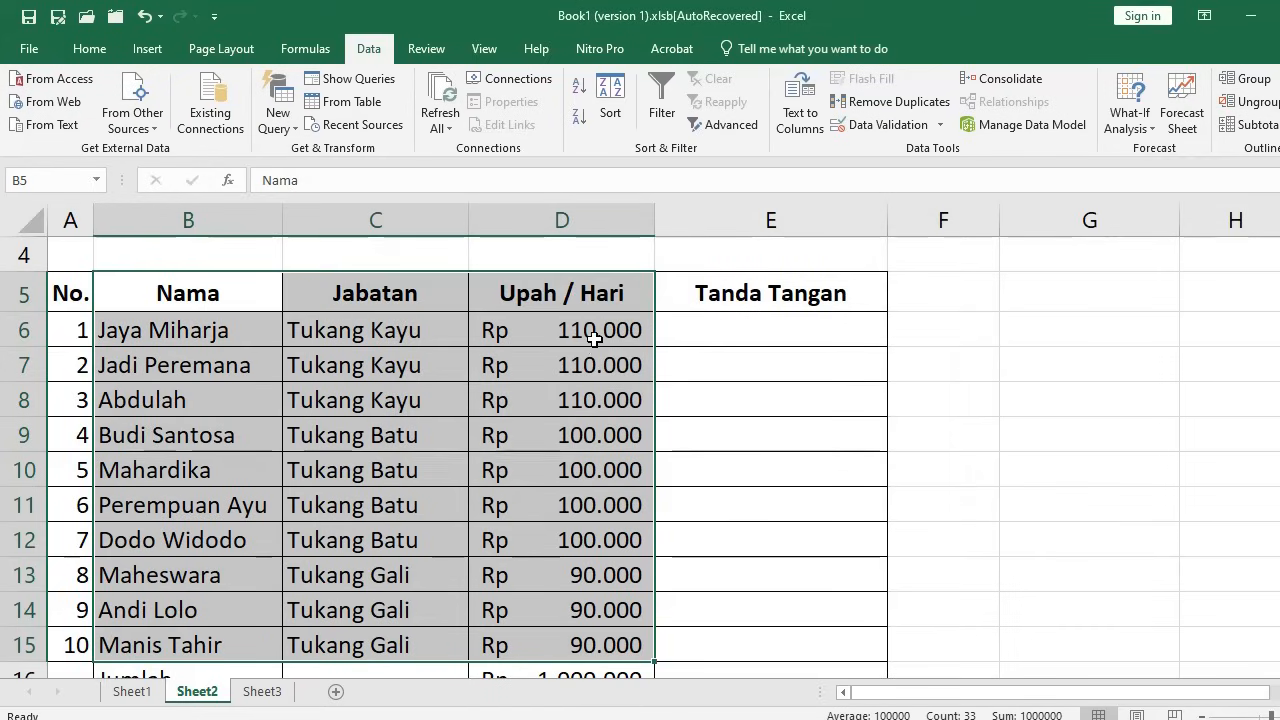
pyautogui.click(594, 339)
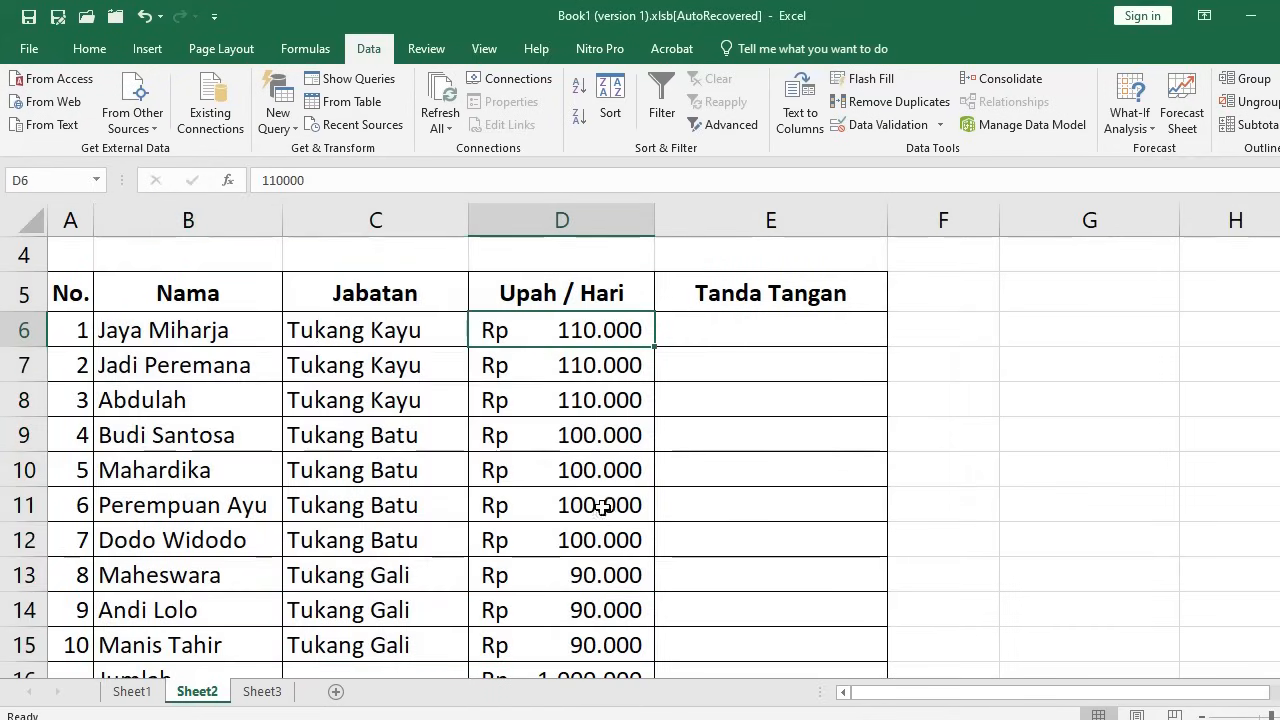
pyautogui.scroll(-1, 603, 507)
pyautogui.scroll(1, 603, 507)
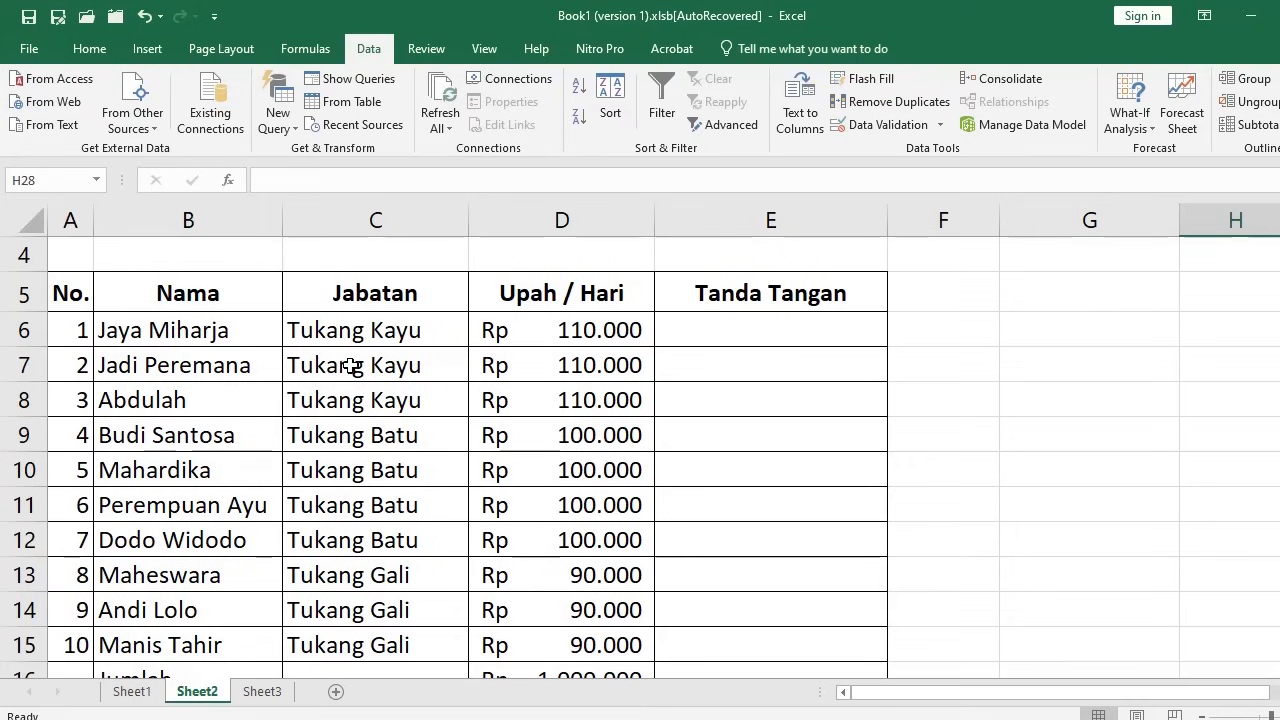
pyautogui.moveTo(216, 334); pyautogui.dragTo(204, 455)
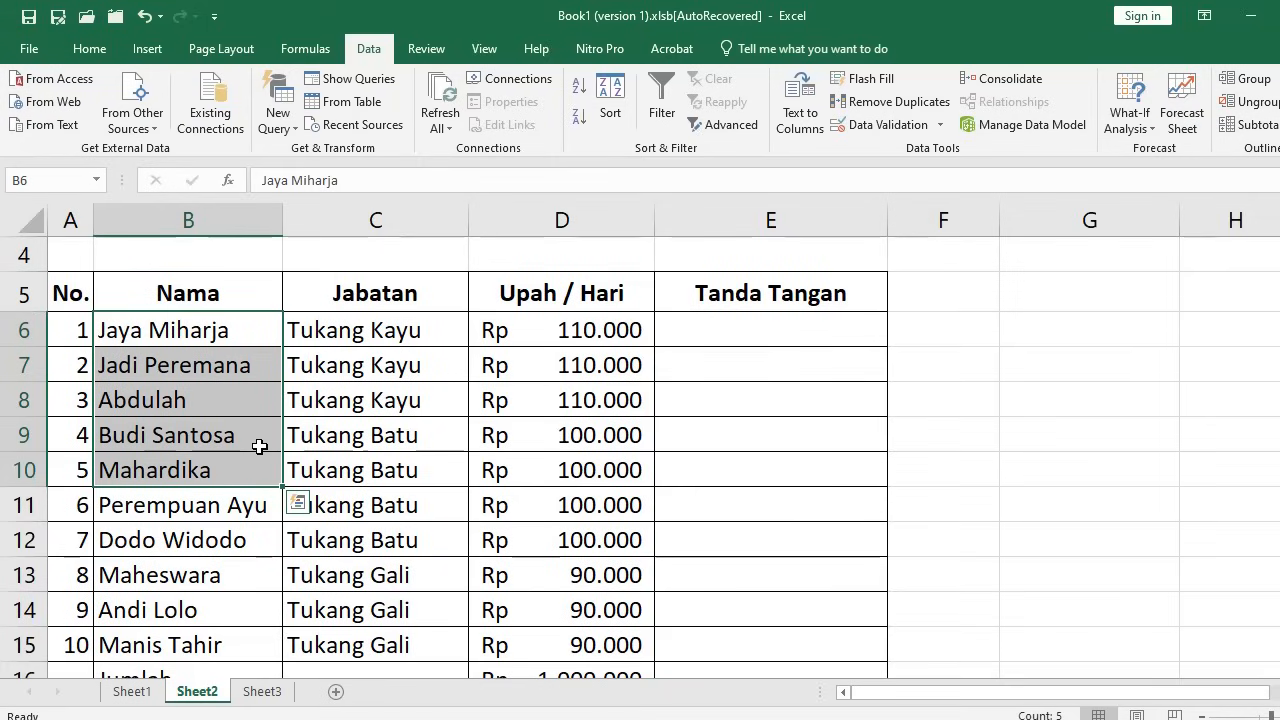
pyautogui.hotkey('ctrl', 'c')
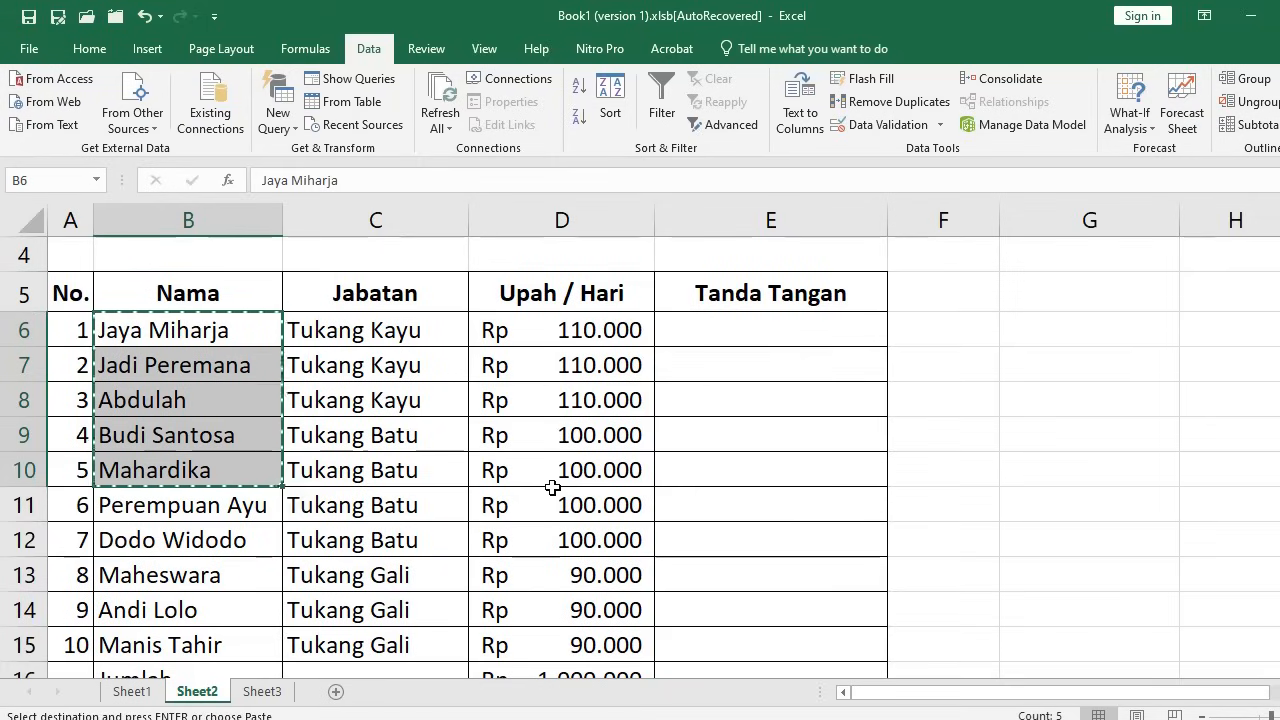
pyautogui.click(1049, 335)
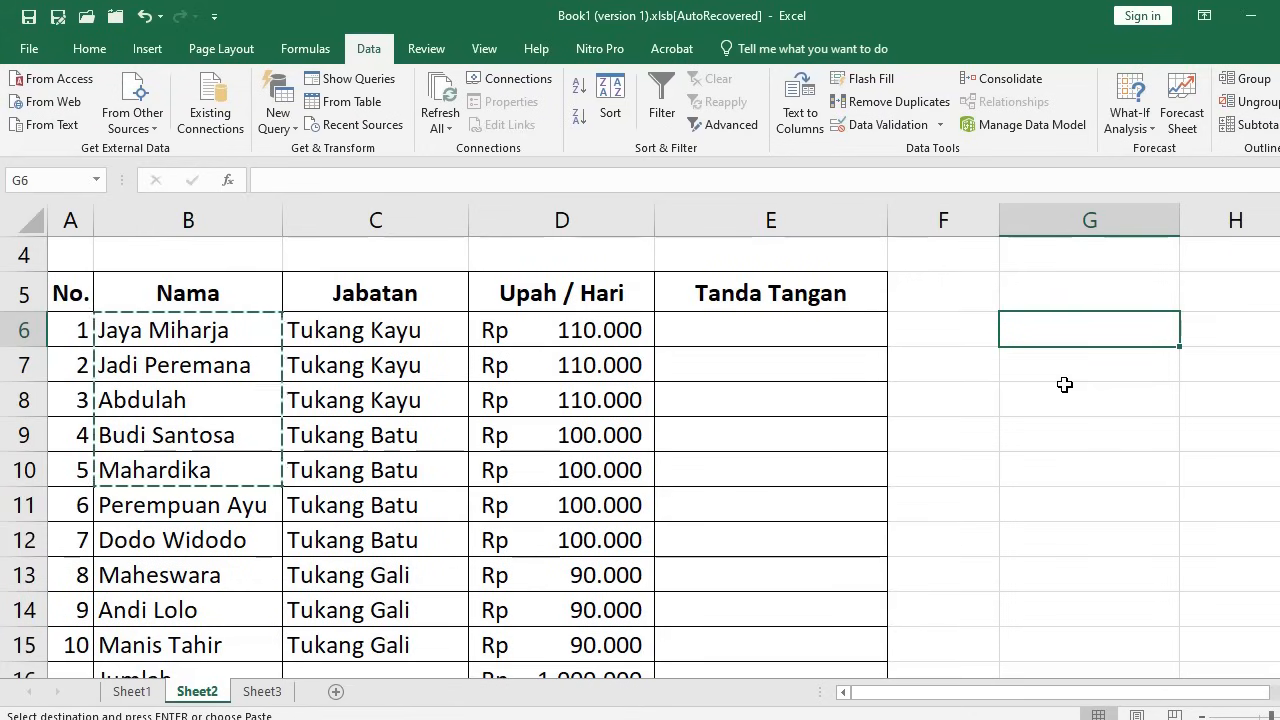
pyautogui.hotkey('ctrl', 'v')
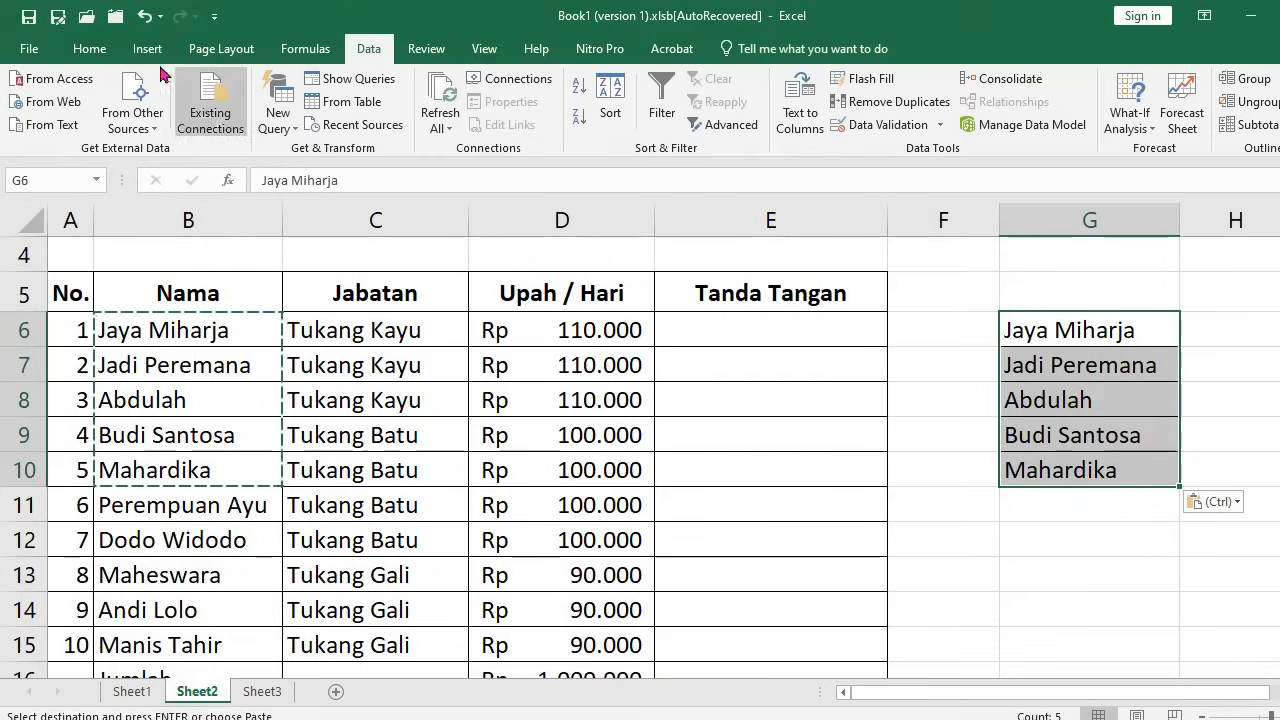
pyautogui.click(145, 16)
pyautogui.click(304, 399)
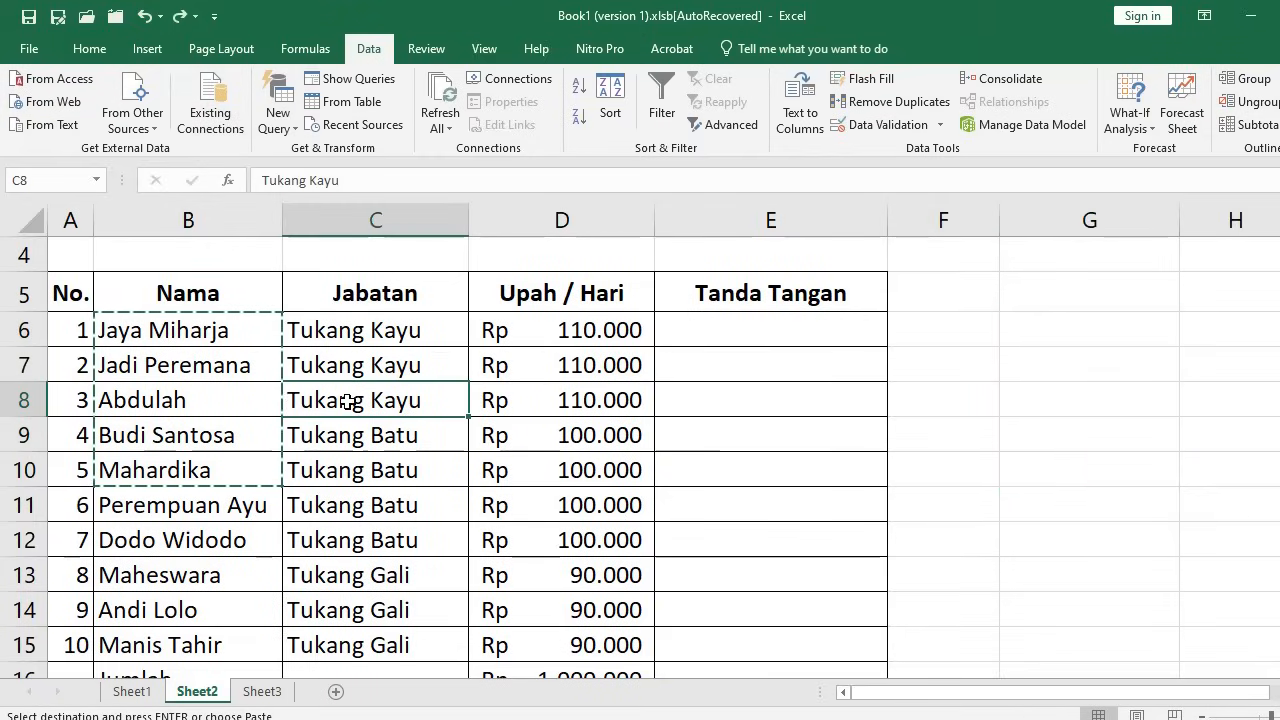
# Paste column B's Nama list into column G, then undo that paste
pyautogui.click(216, 225)
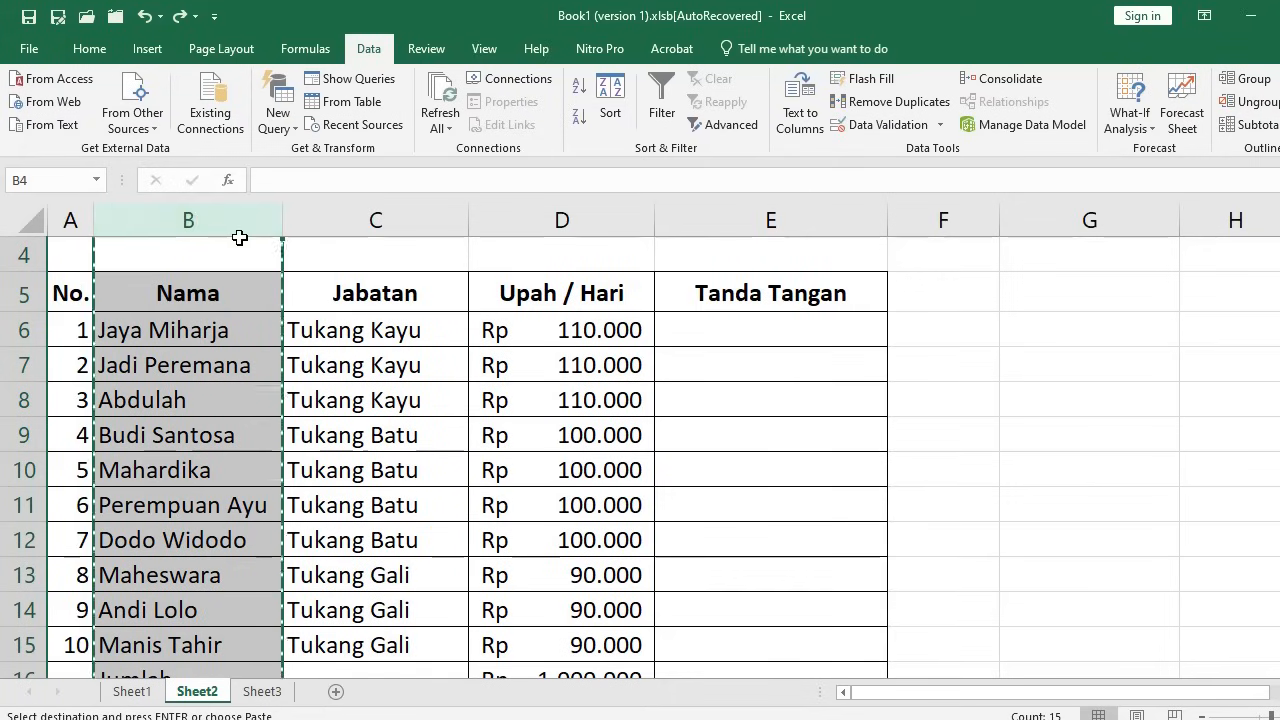
pyautogui.click(1105, 222)
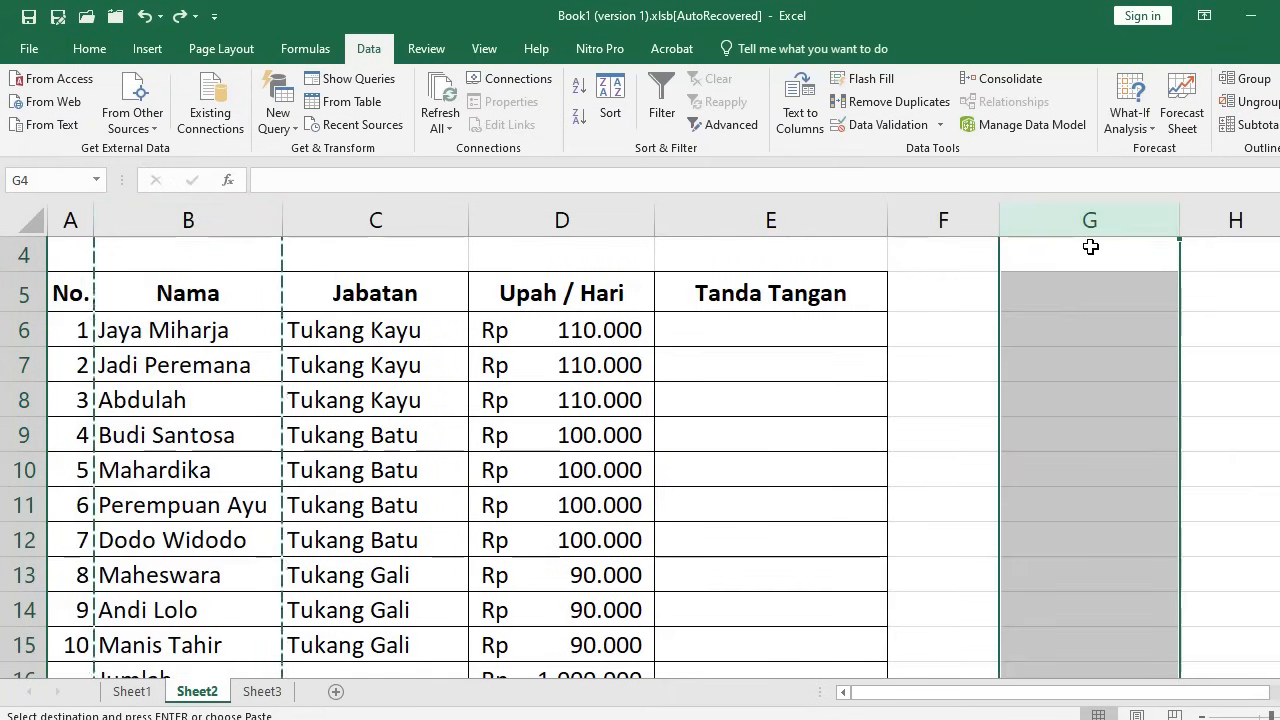
pyautogui.hotkey('ctrl', 'v')
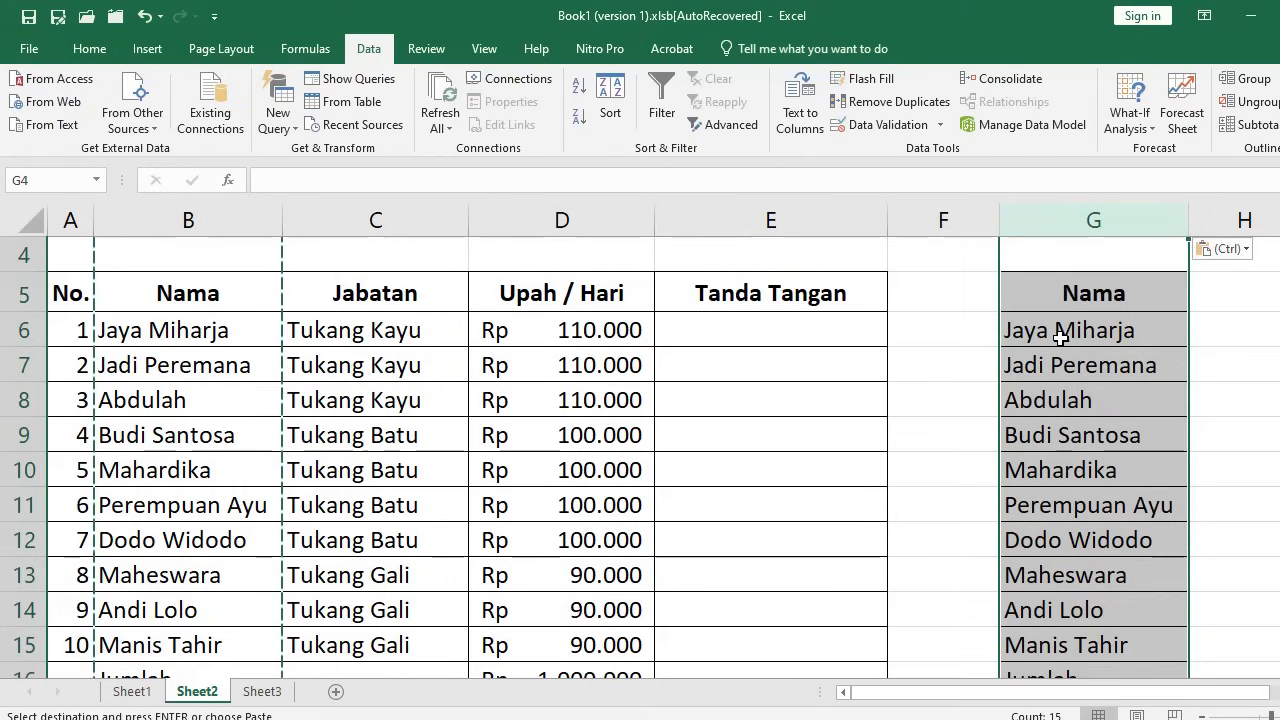
pyautogui.click(145, 16)
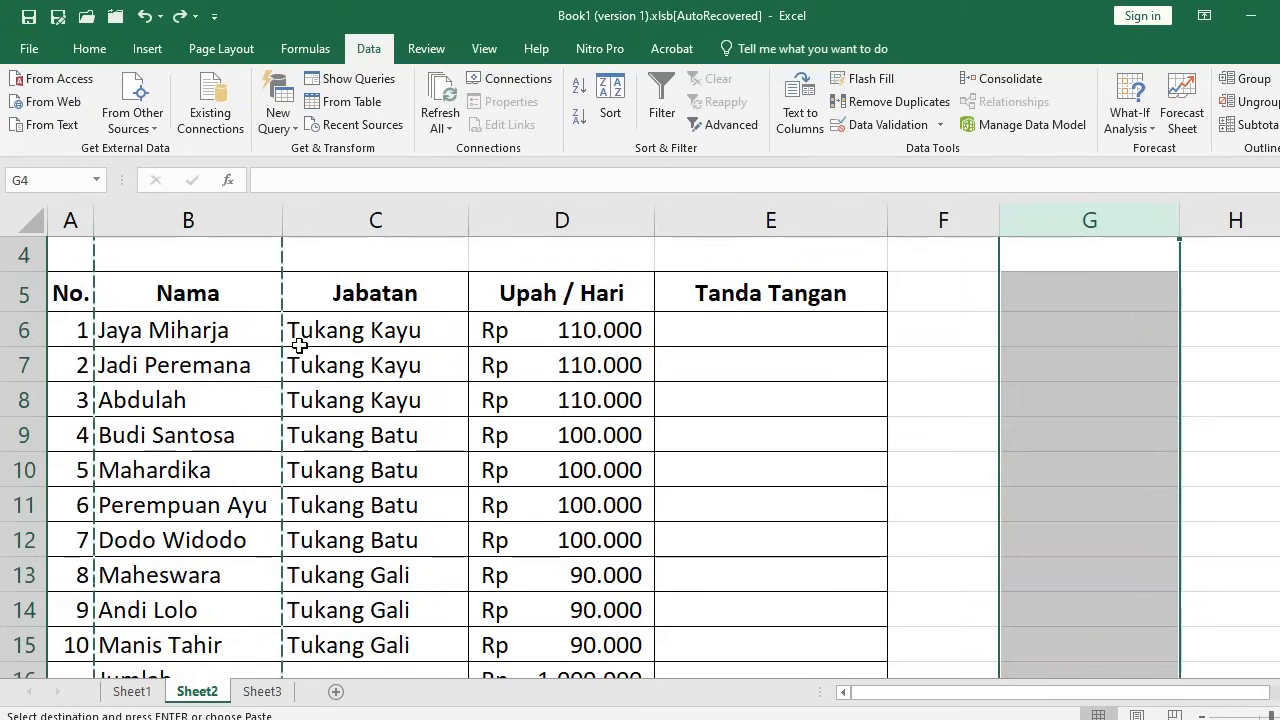
# Move the Nama column into G again, then undo it to return names to column B and select C7
pyautogui.click(352, 365)
pyautogui.click(207, 220)
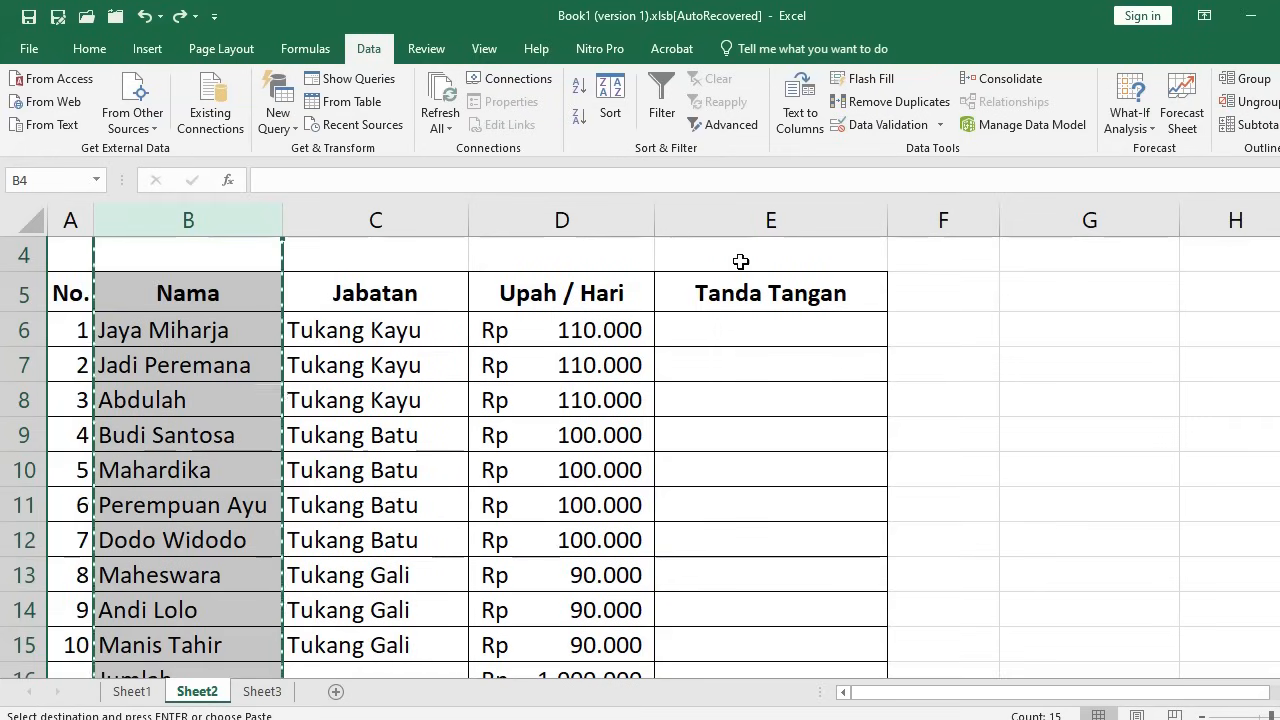
pyautogui.click(1086, 219)
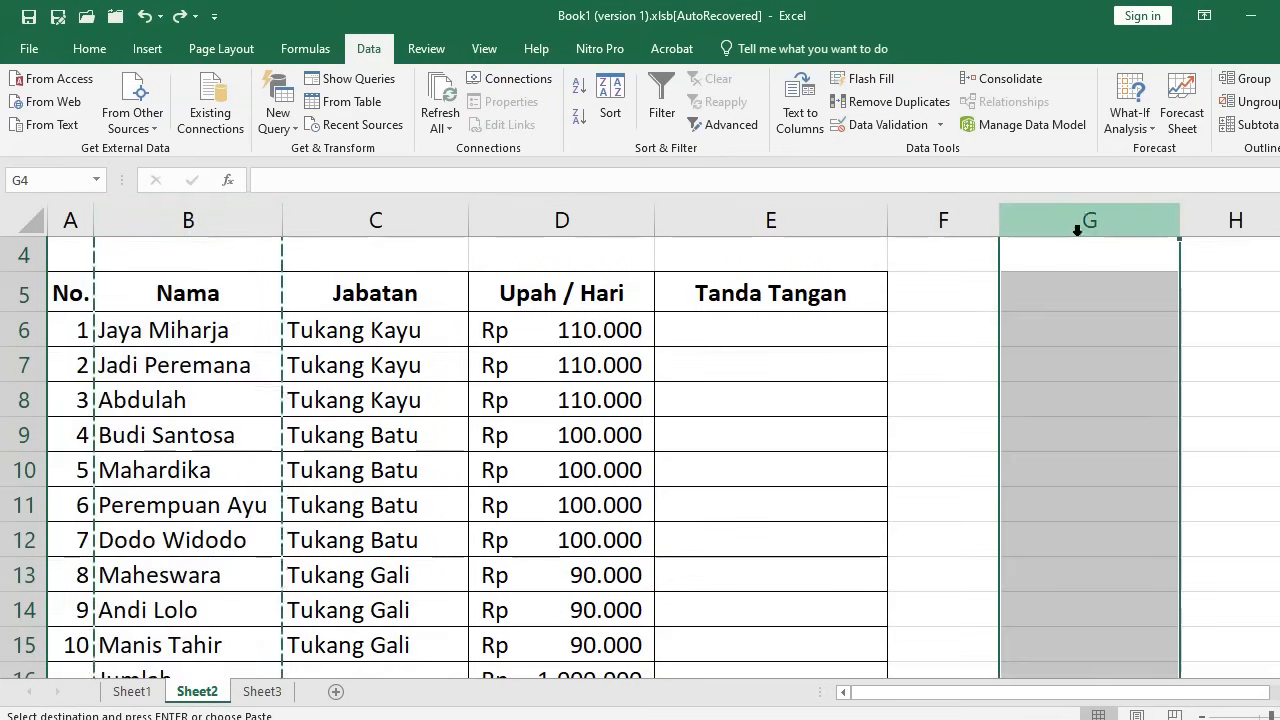
pyautogui.hotkey('ctrl', 'v')
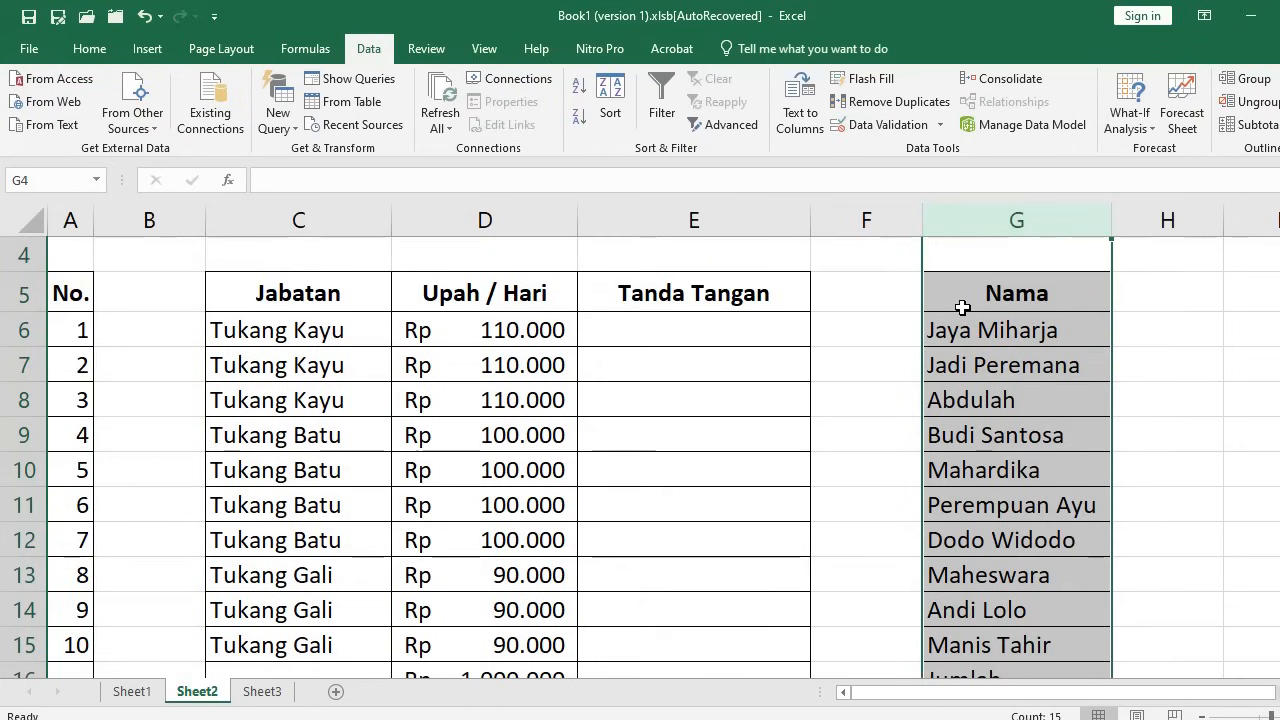
pyautogui.click(170, 212)
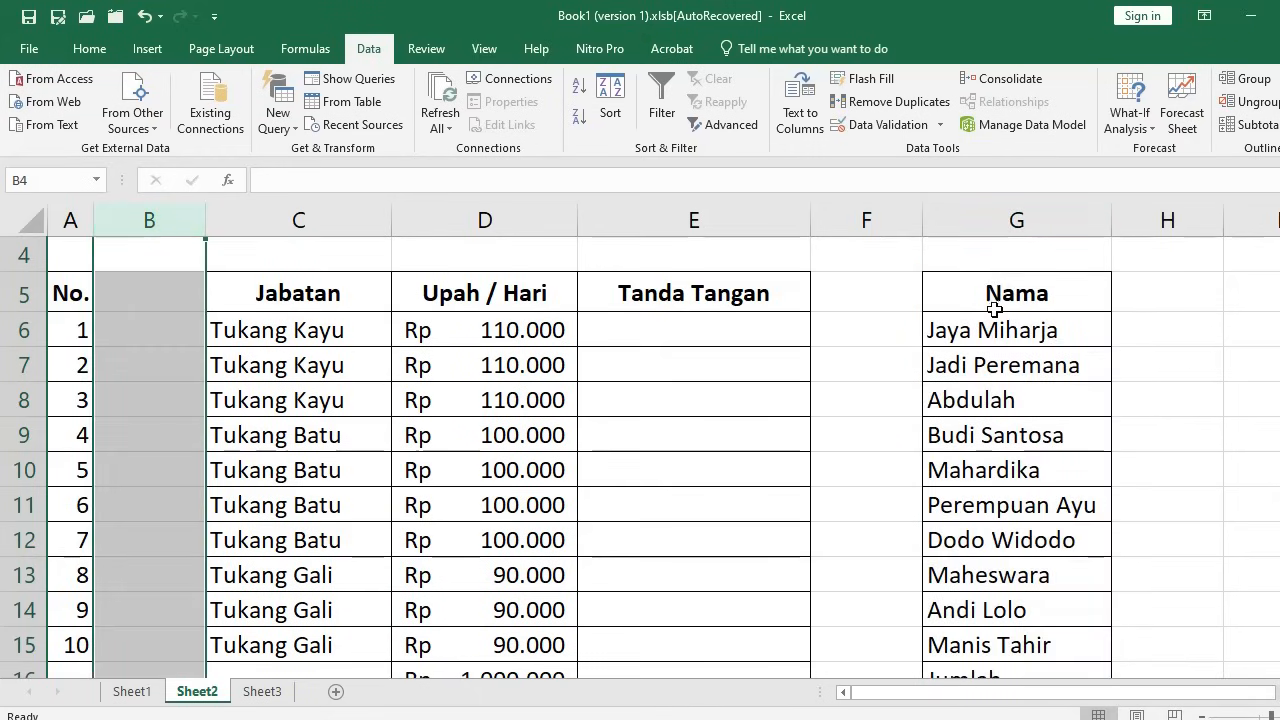
pyautogui.click(1019, 222)
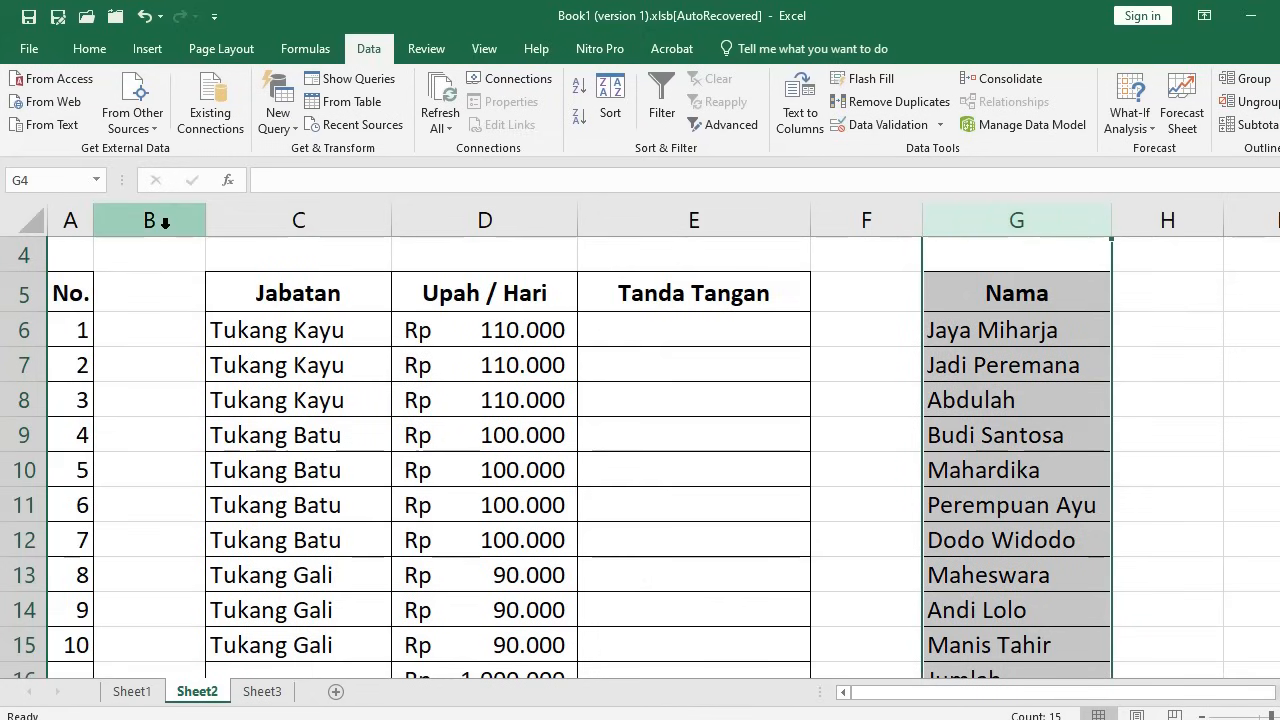
pyautogui.click(144, 16)
pyautogui.click(370, 362)
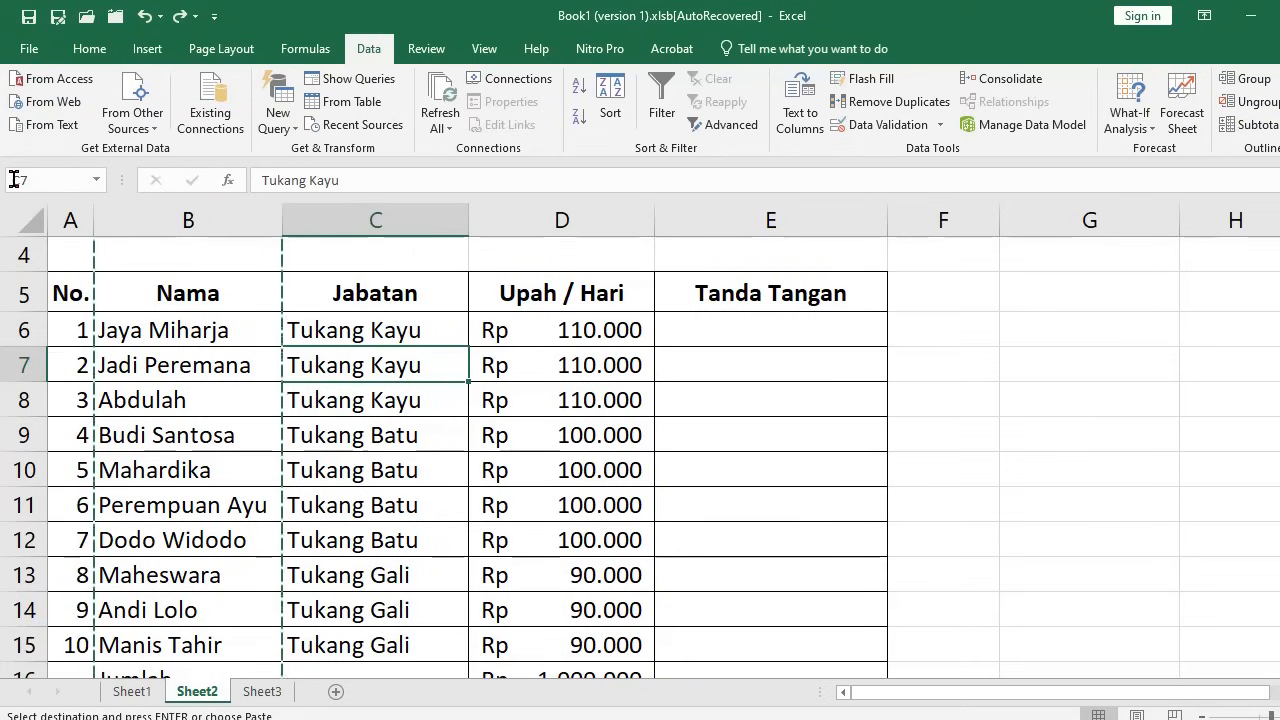
# Select rows 6–7, the Nama and Jabatan columns, then names B6:B7, cancelling the pending copy
pyautogui.click(23, 330)
pyautogui.click(23, 365)
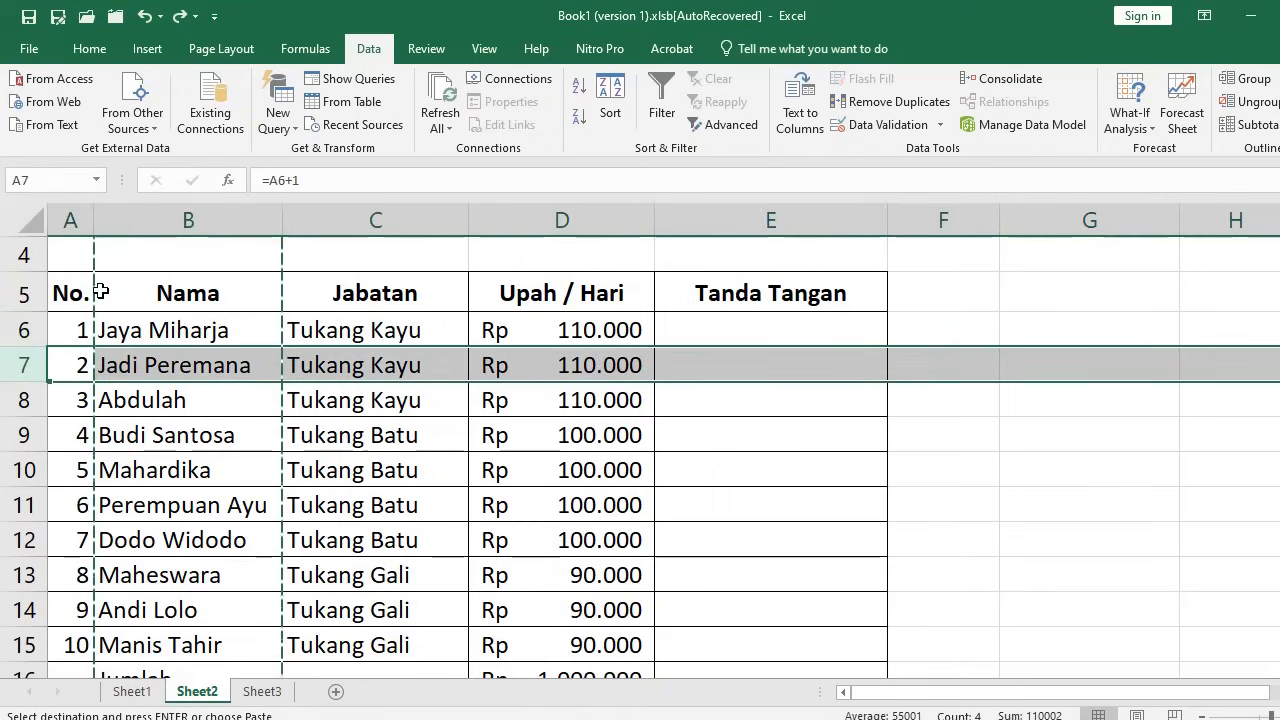
pyautogui.click(177, 218)
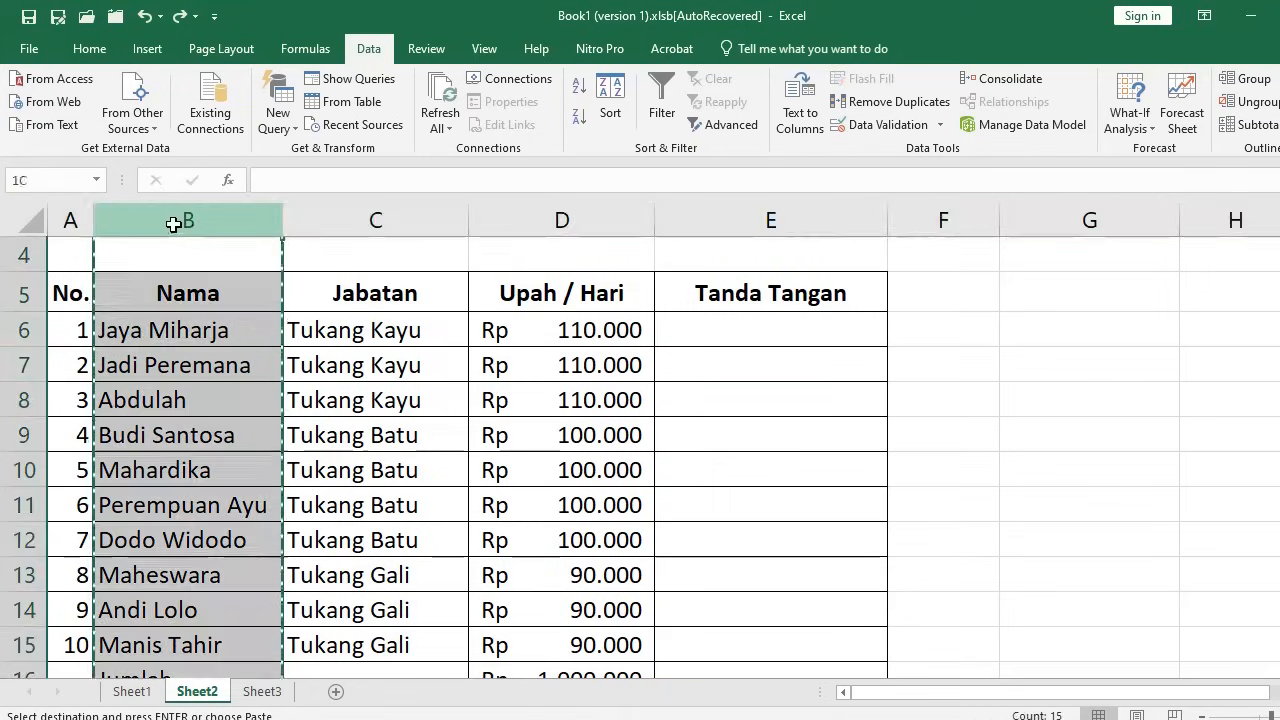
pyautogui.click(351, 210)
pyautogui.click(246, 345)
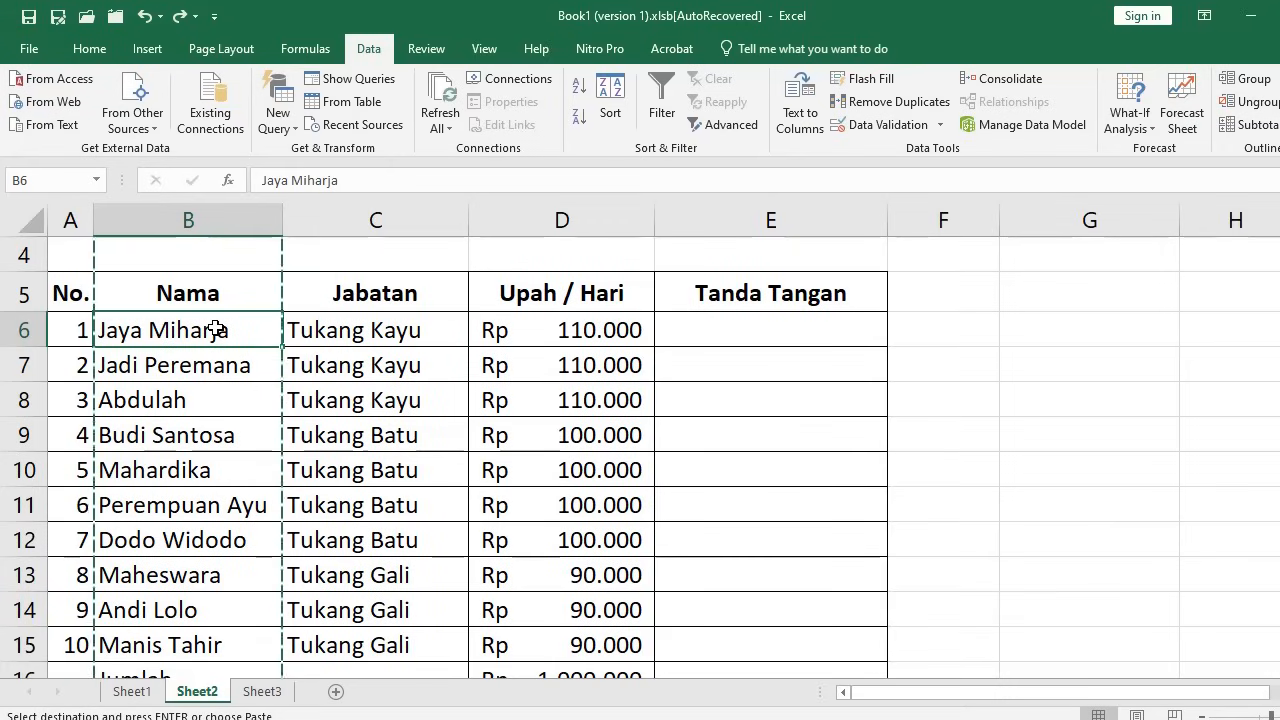
pyautogui.moveTo(216, 328)
pyautogui.mouseDown()
pyautogui.moveTo(186, 352)
pyautogui.moveTo(222, 362)
pyautogui.mouseUp()
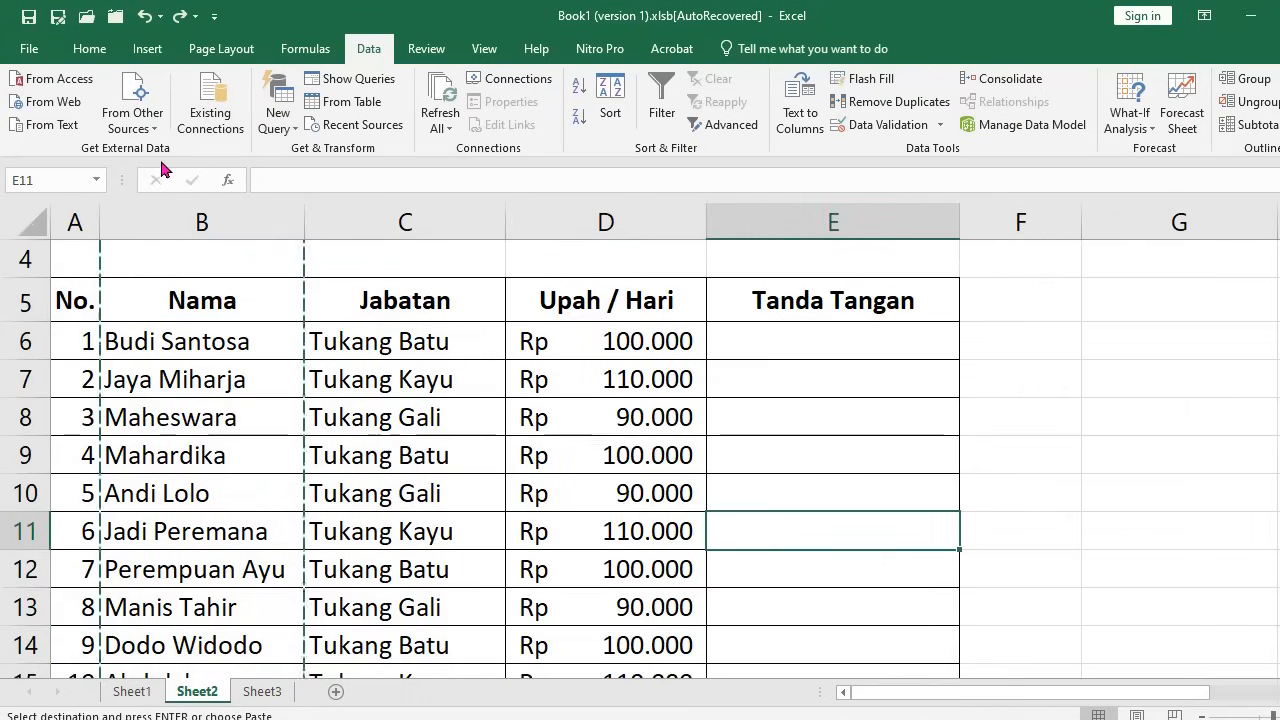
pyautogui.press('Escape')
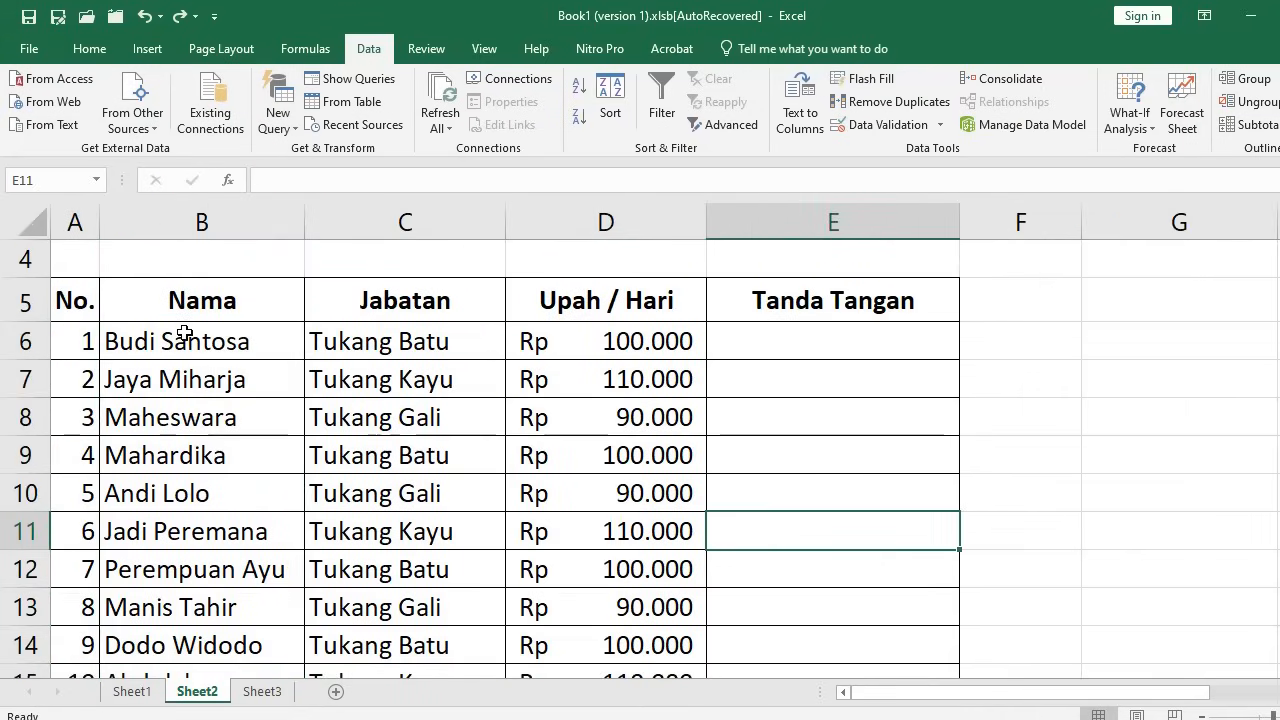
# Copy the names, jobs and wages in rows 6–12 and paste them at F6
pyautogui.moveTo(183, 345); pyautogui.dragTo(538, 553)
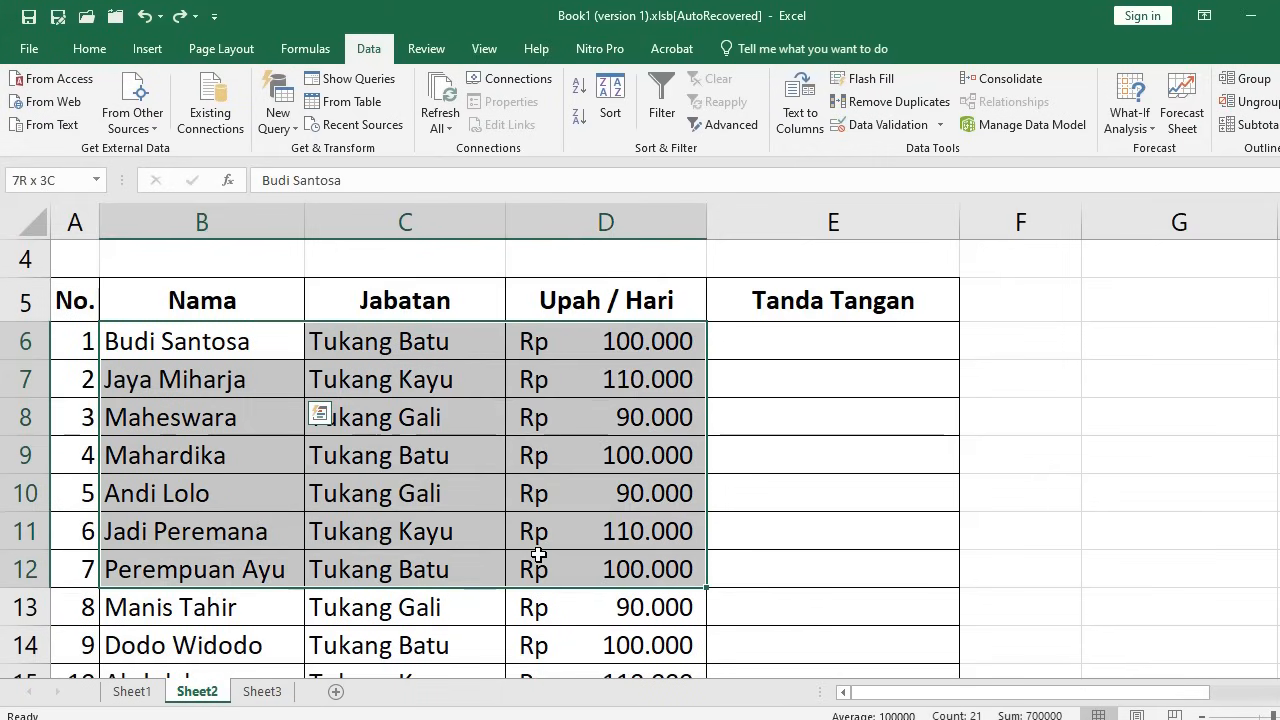
pyautogui.moveTo(222, 348); pyautogui.dragTo(573, 559)
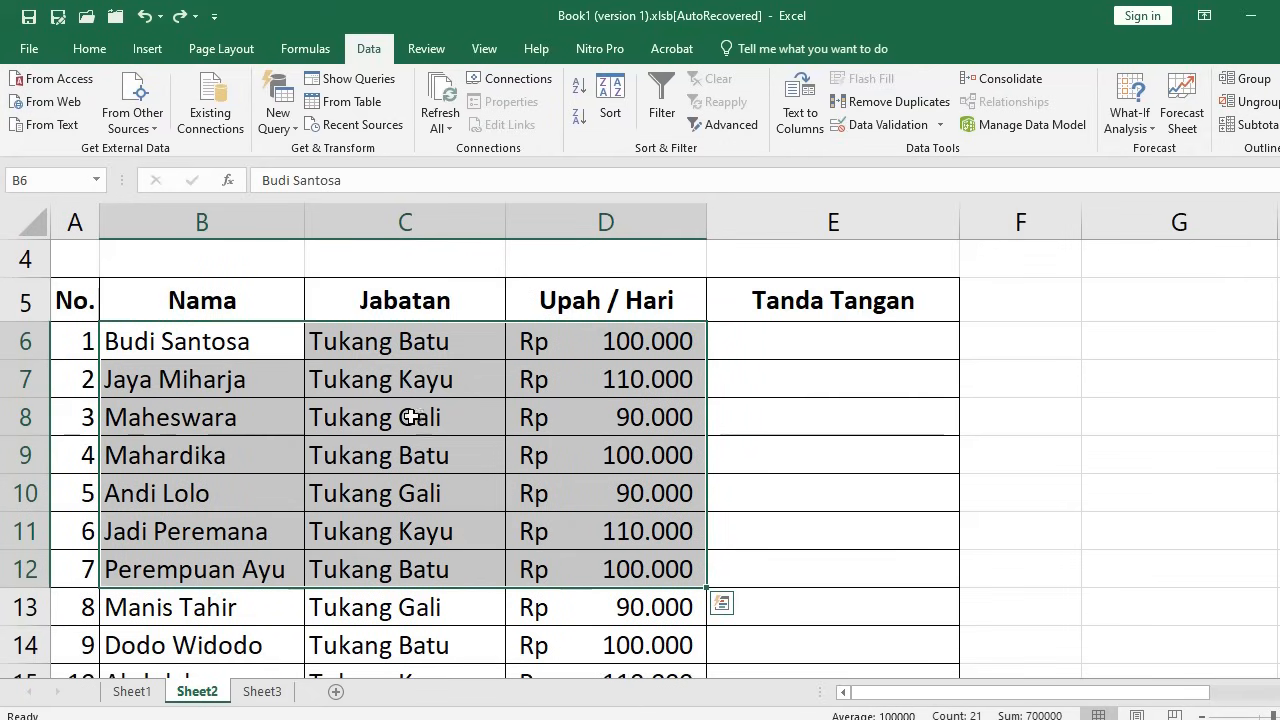
pyautogui.hotkey('ctrl', 'c')
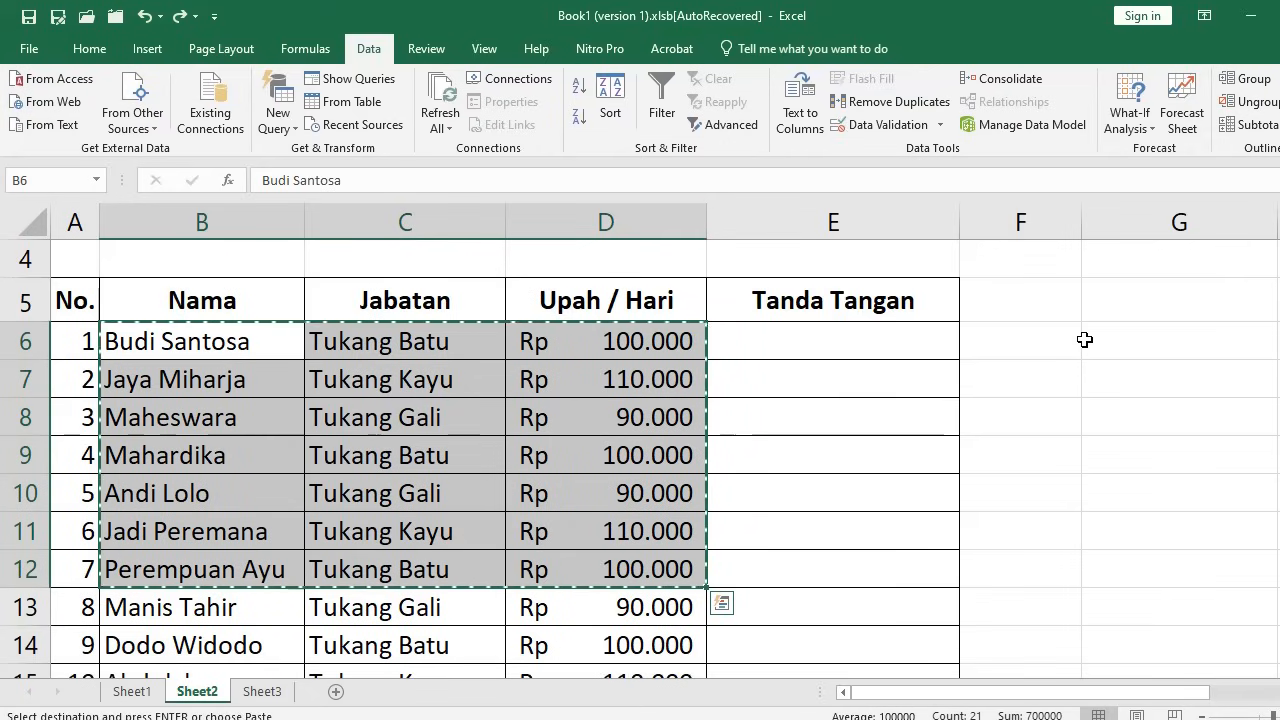
pyautogui.click(1041, 338)
pyautogui.hotkey('ctrl', 'v')
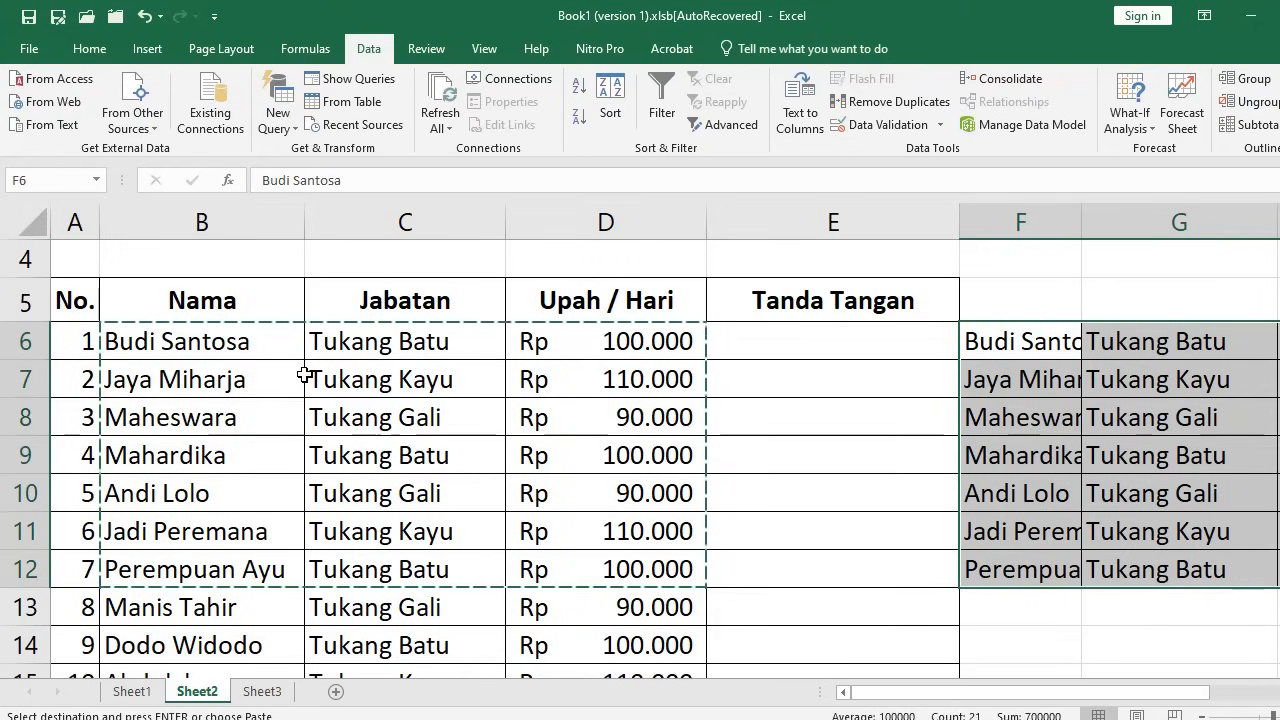
# Return to cell B6, then to F6 where the pasted copy begins
pyautogui.click(210, 342)
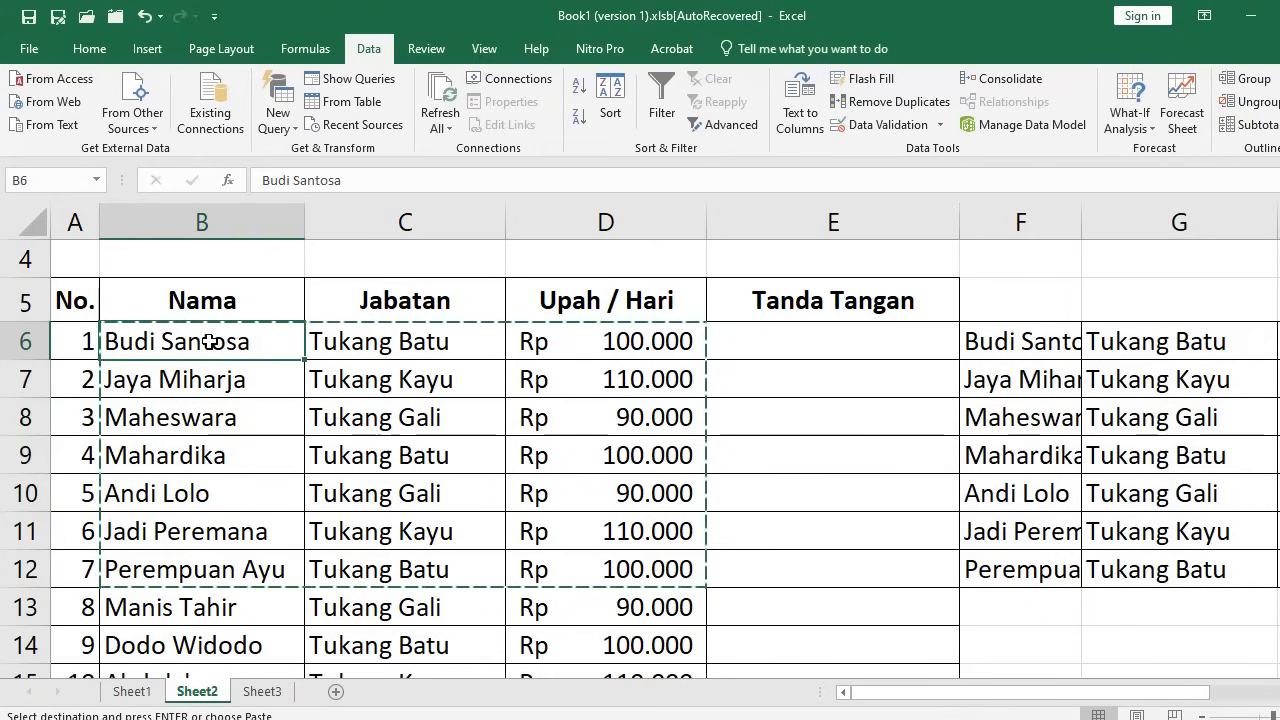
pyautogui.click(1041, 350)
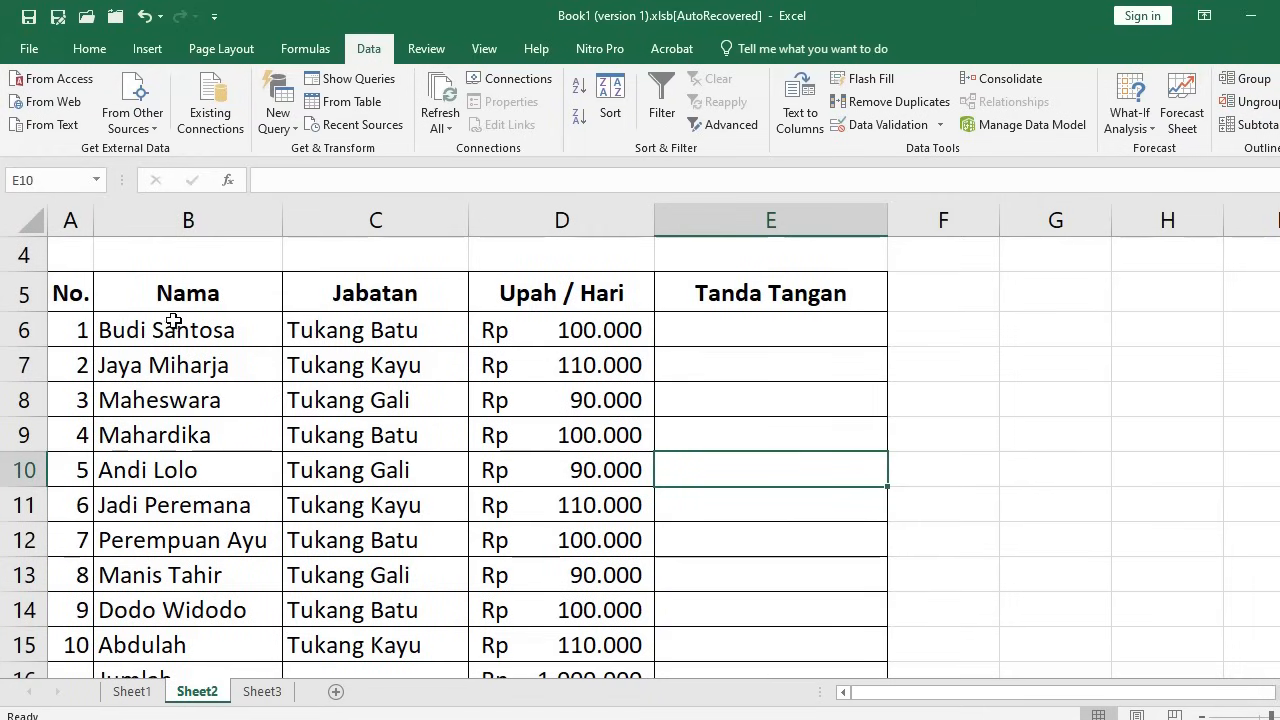
# Copy the whole wage table A5:E19, No. header through Rata-rata, and paste it at G5
pyautogui.click(123, 302)
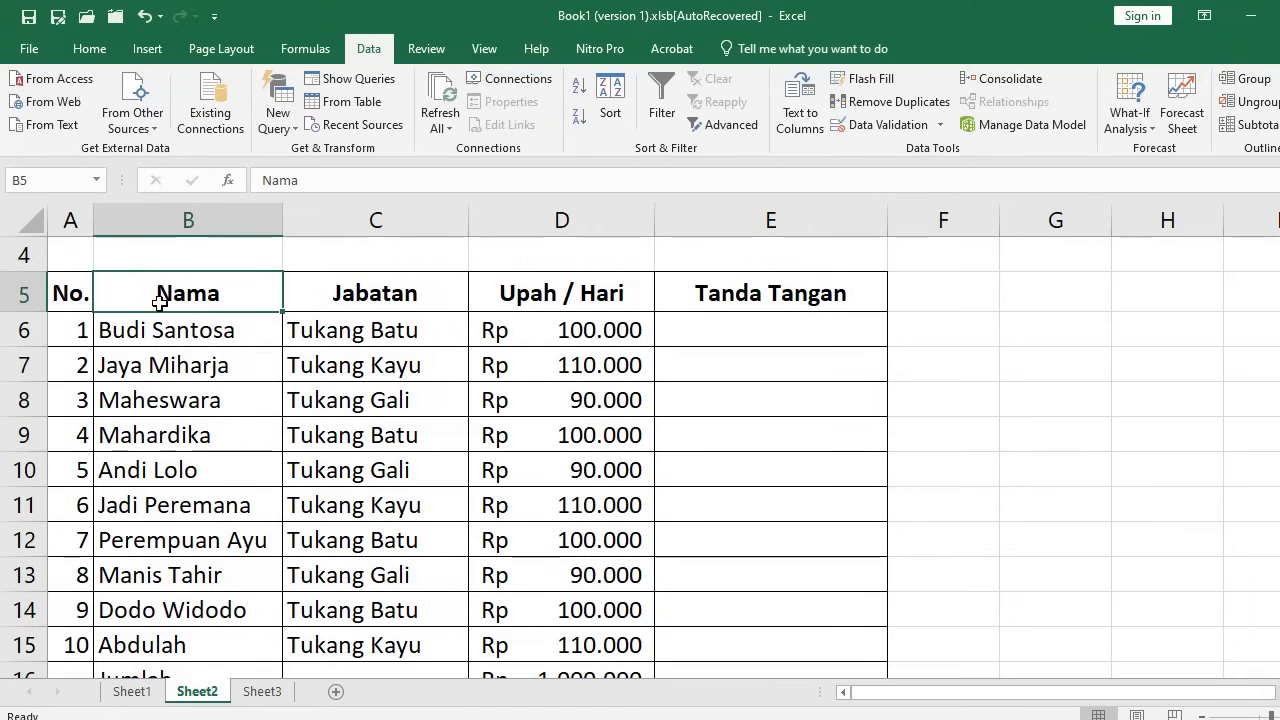
pyautogui.click(71, 294)
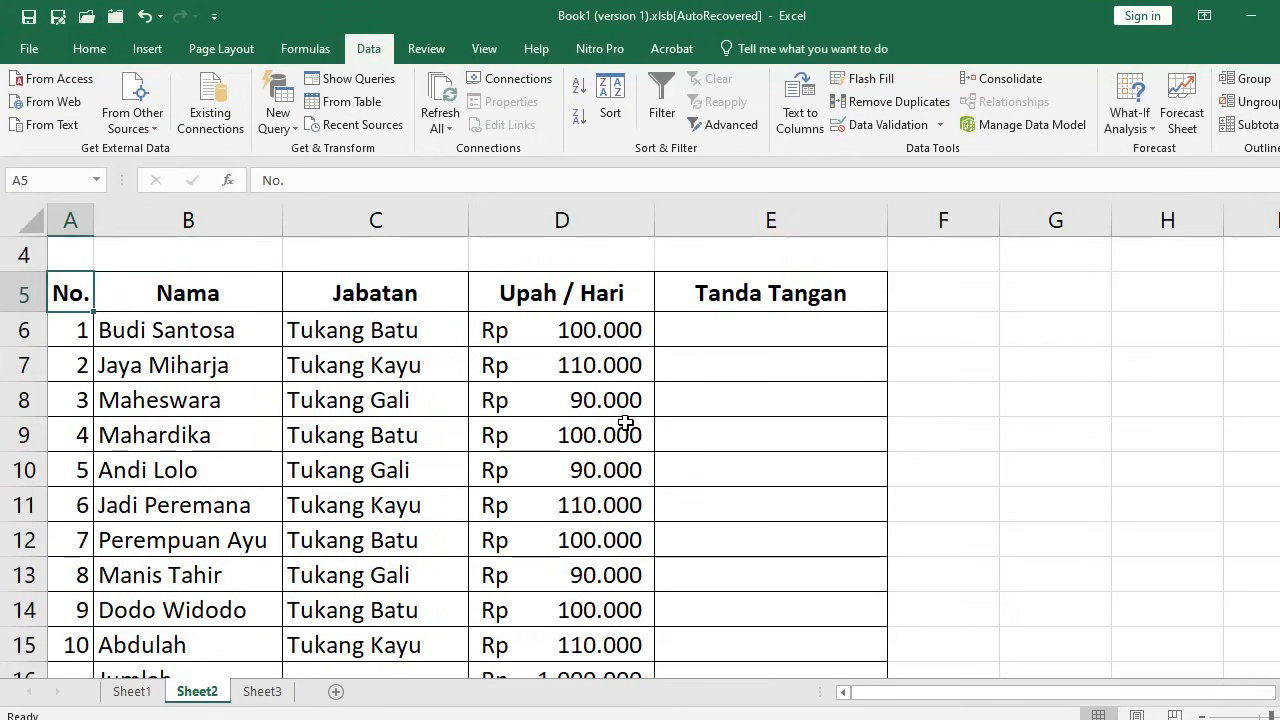
pyautogui.scroll(-2, 623, 423)
pyautogui.keyDown('shift'); pyautogui.click(755, 569); pyautogui.keyUp('shift')
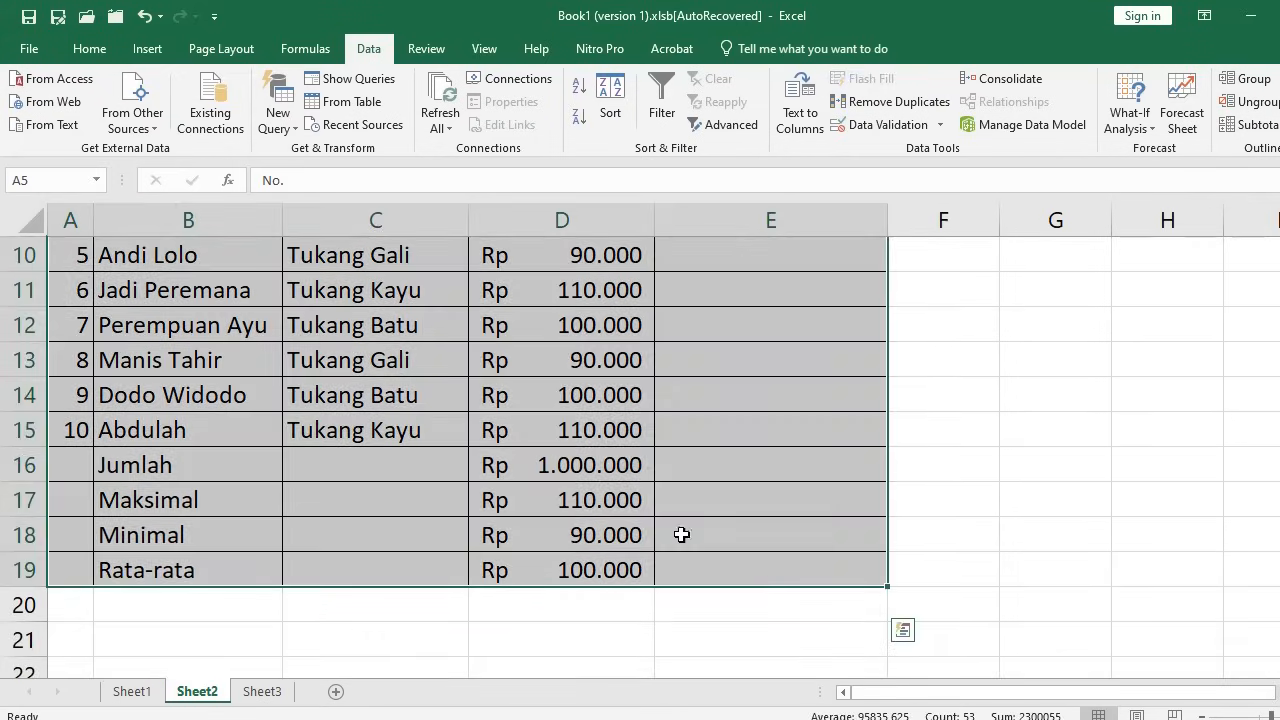
pyautogui.scroll(2, 680, 534)
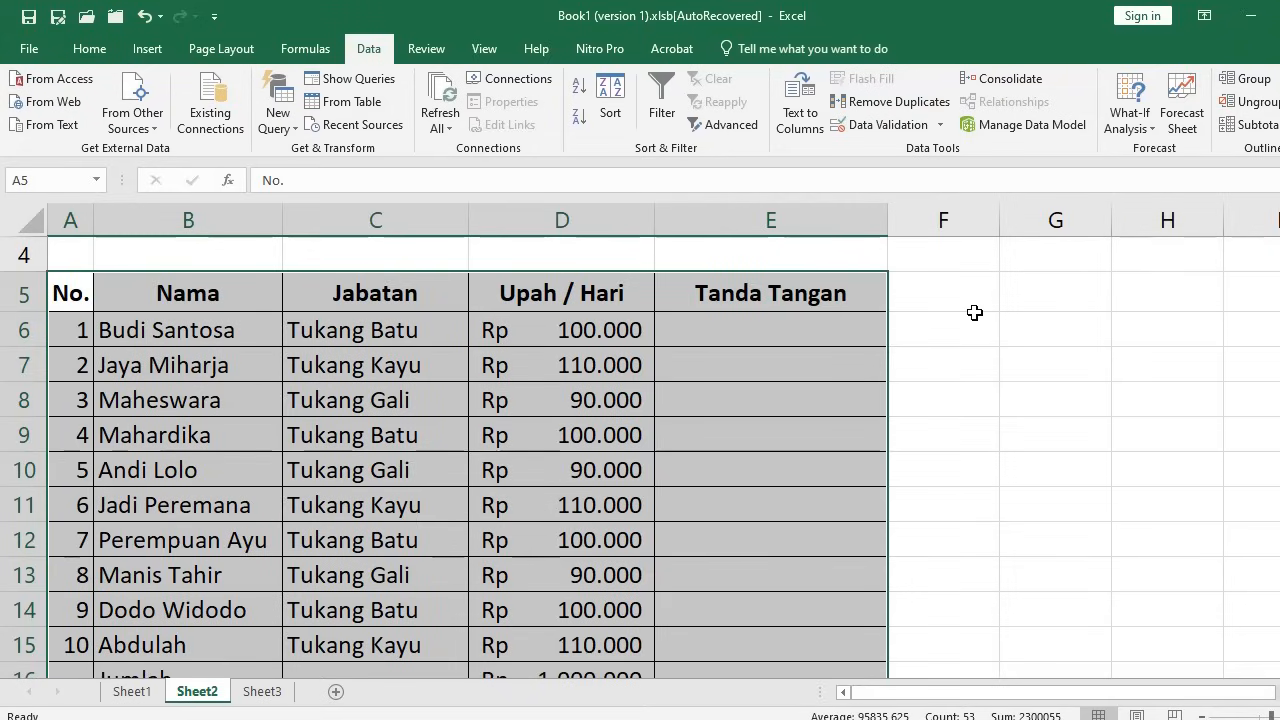
pyautogui.hotkey('ctrl', 'c')
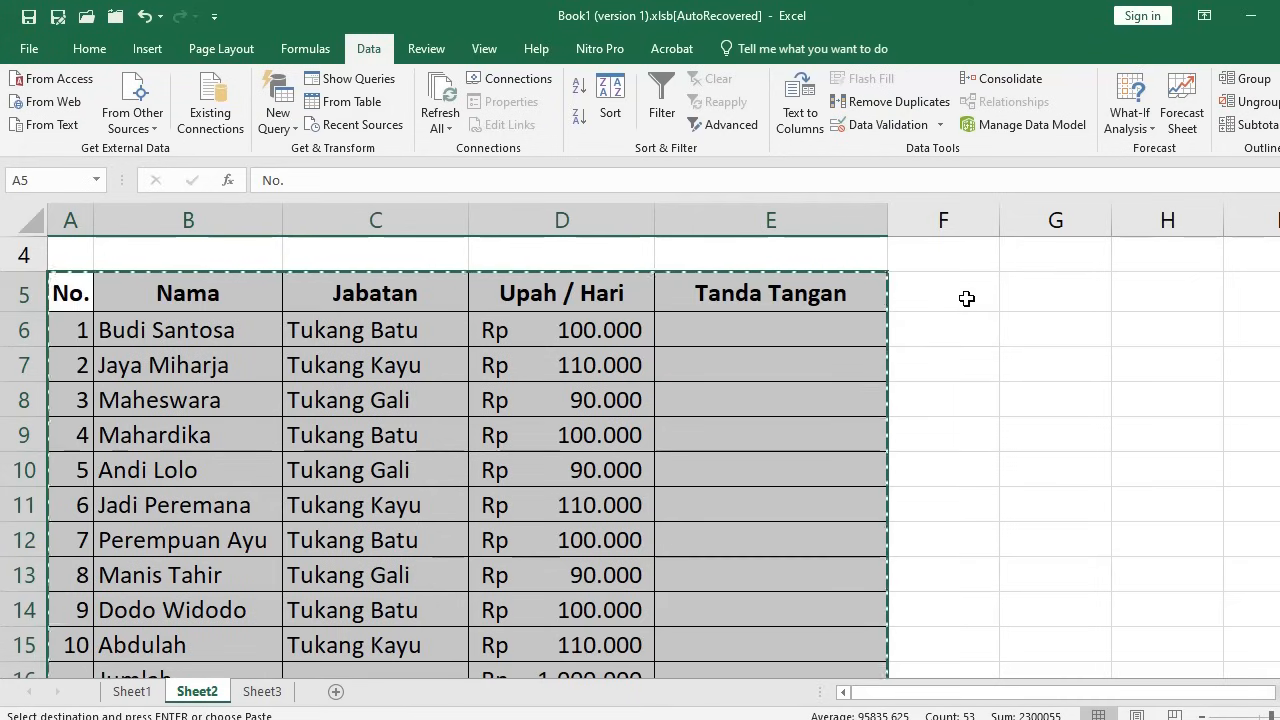
pyautogui.click(1056, 296)
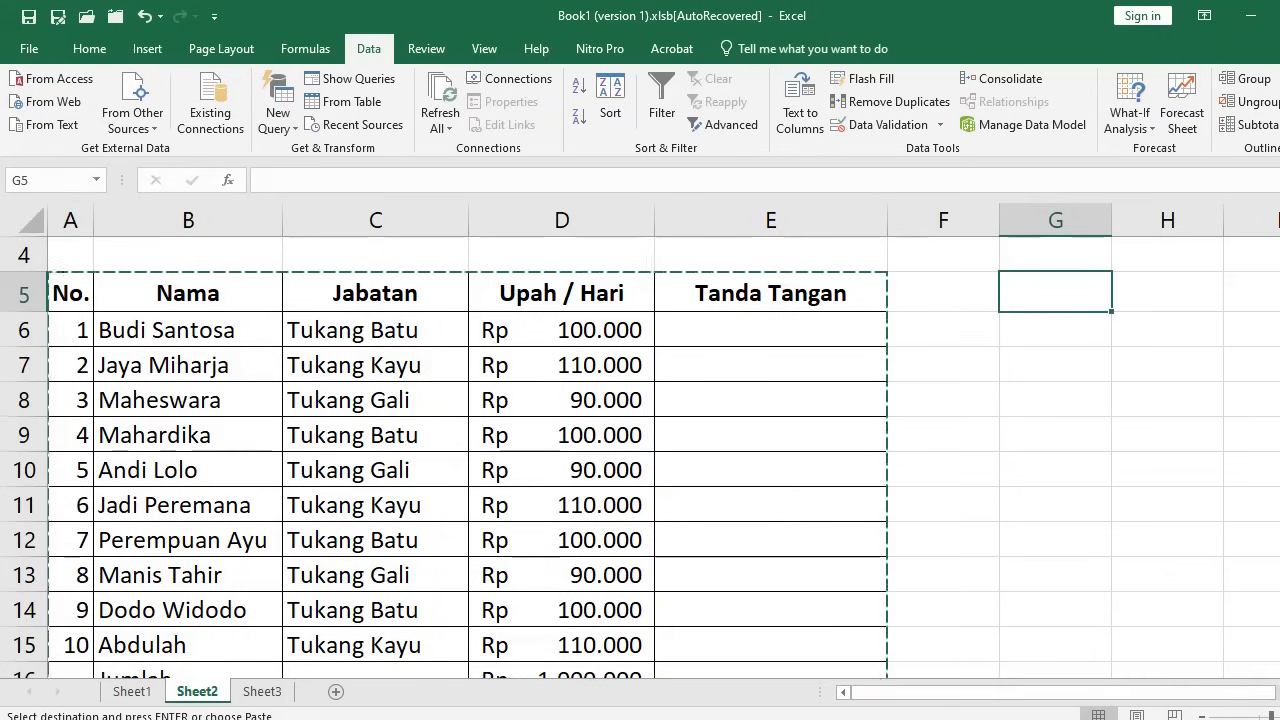
pyautogui.click(1264, 692)
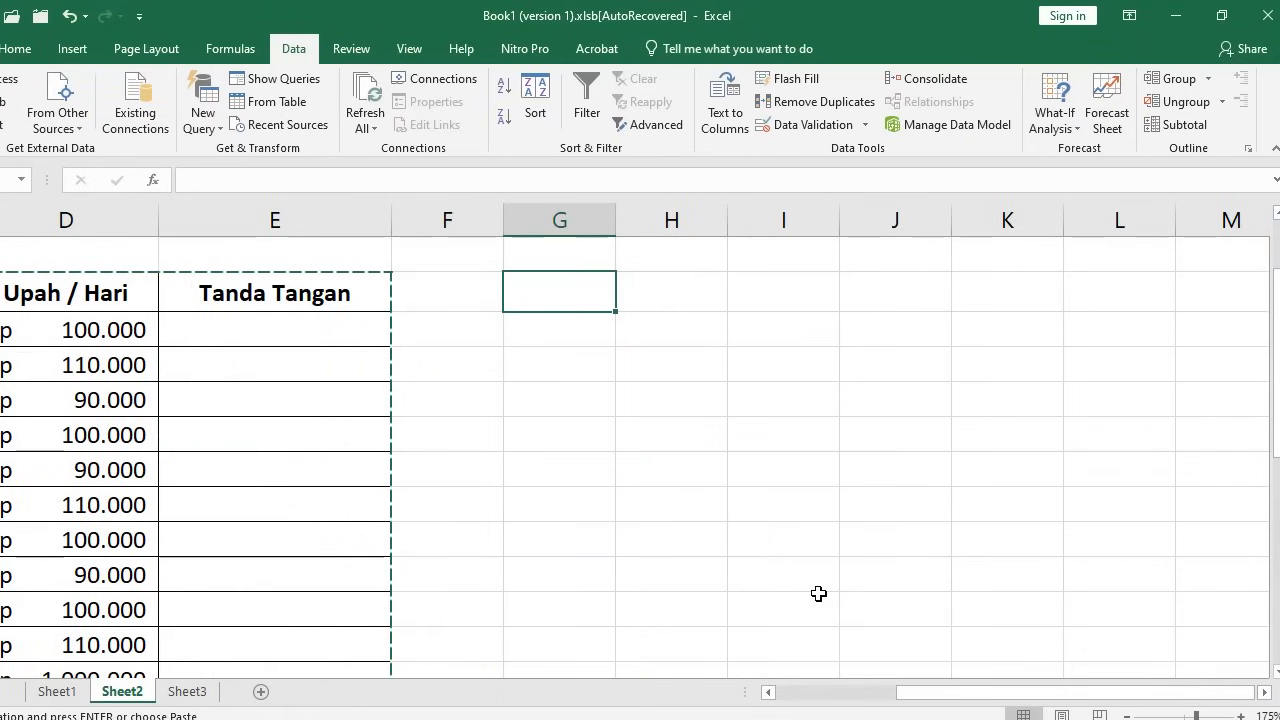
pyautogui.hotkey('ctrl', 'v')
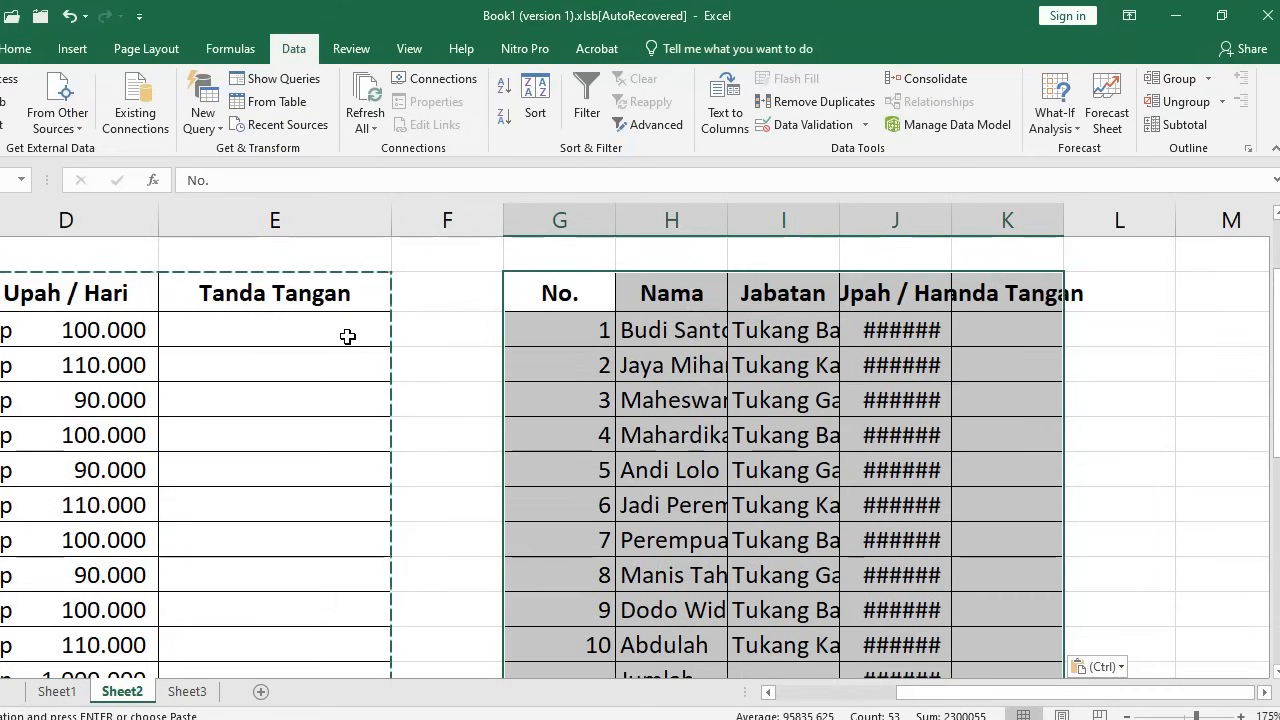
# Paste Special the original column widths onto the duplicate, then undo the duplicated table
pyautogui.rightClick(548, 298)
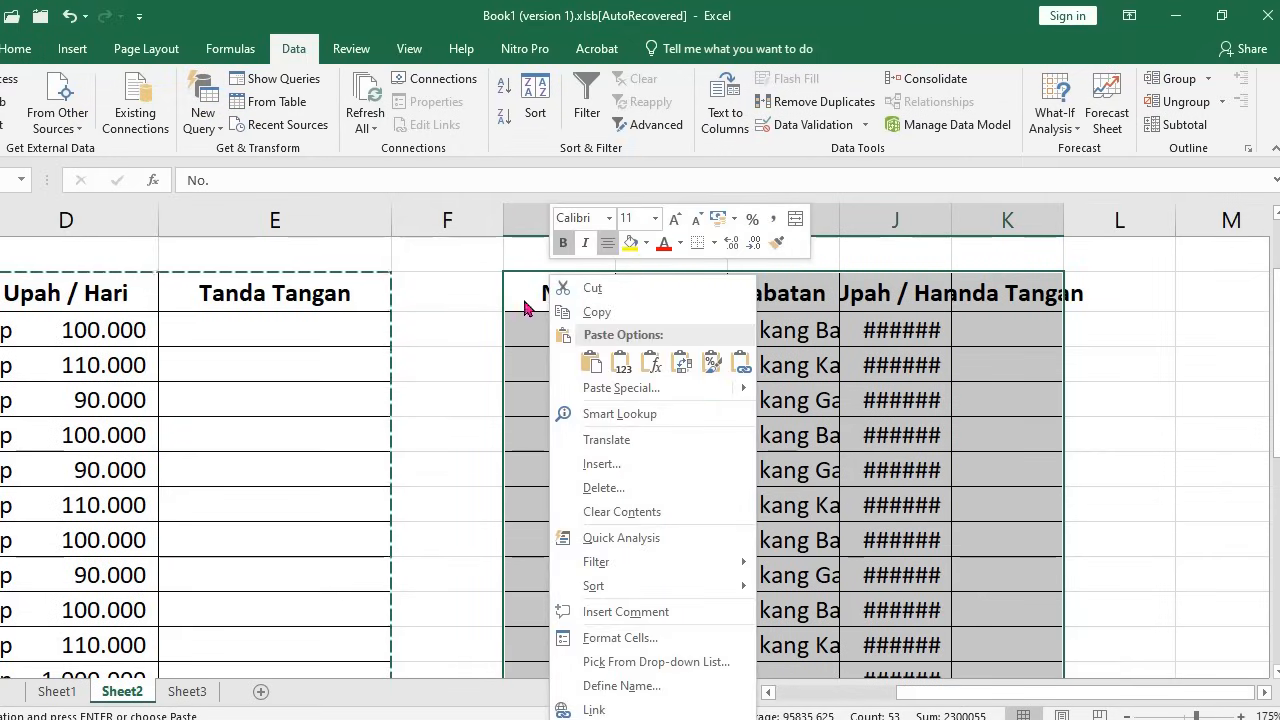
pyautogui.click(605, 390)
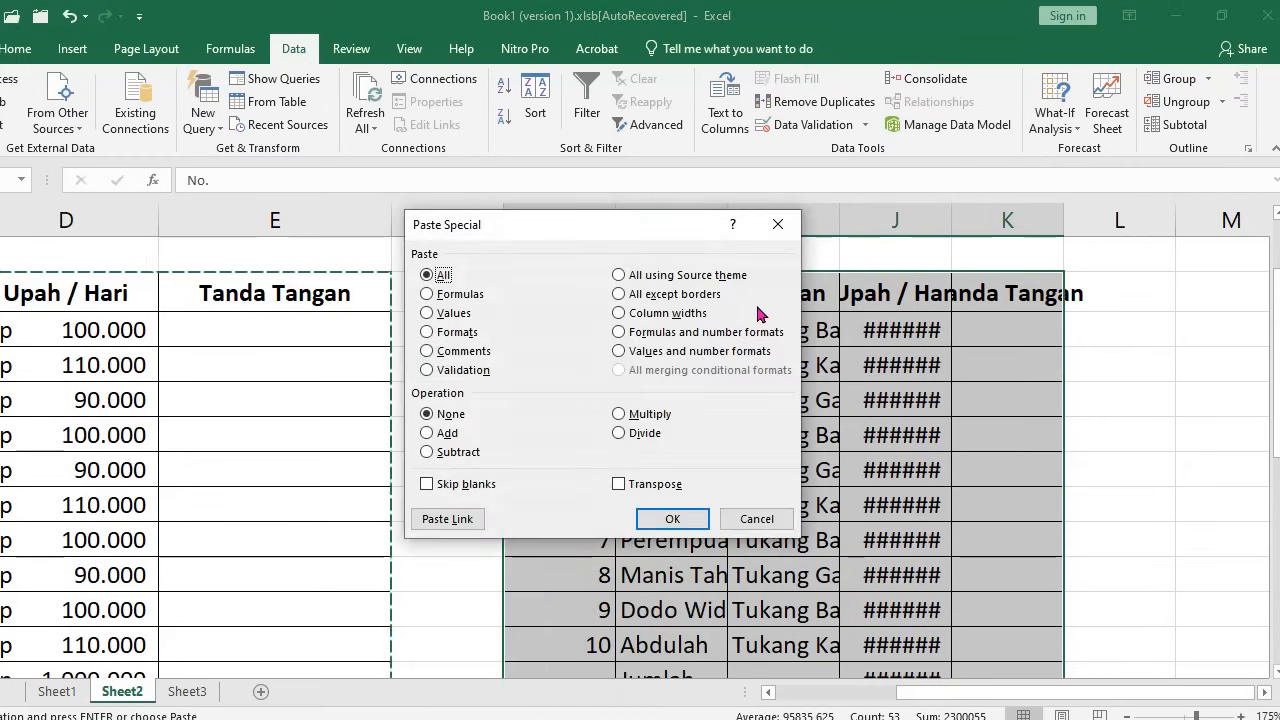
pyautogui.click(620, 314)
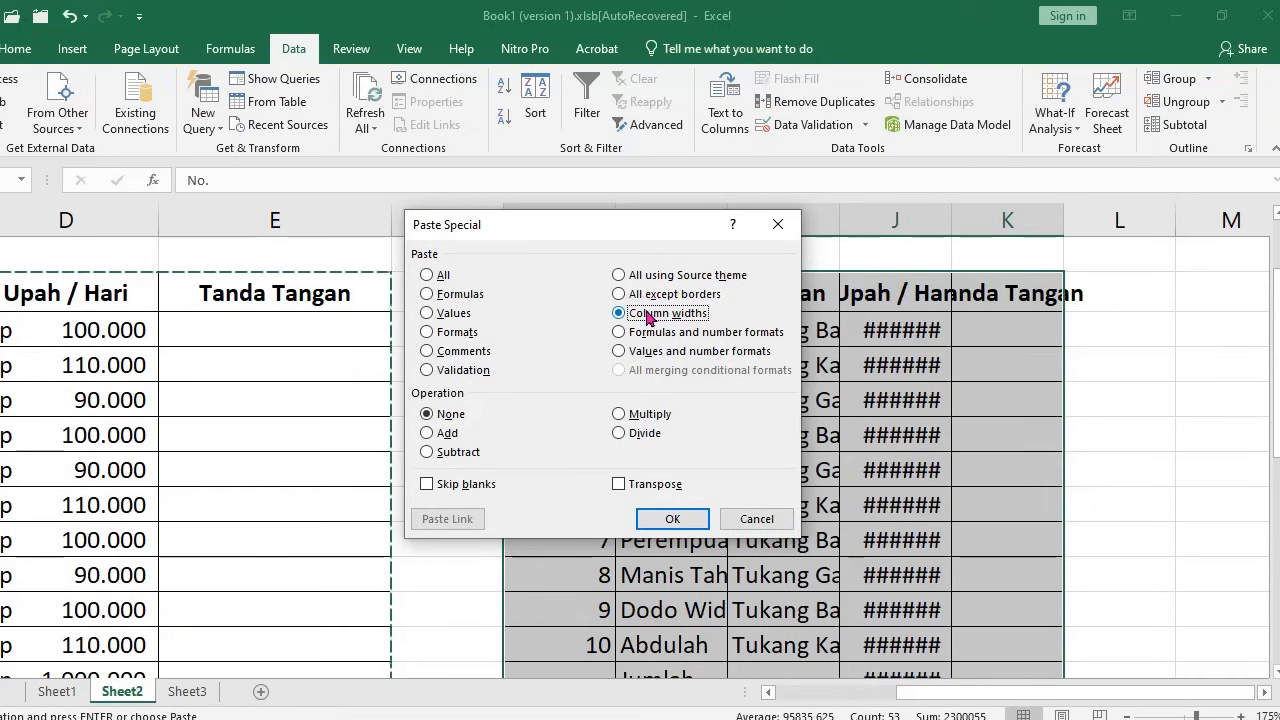
pyautogui.click(672, 519)
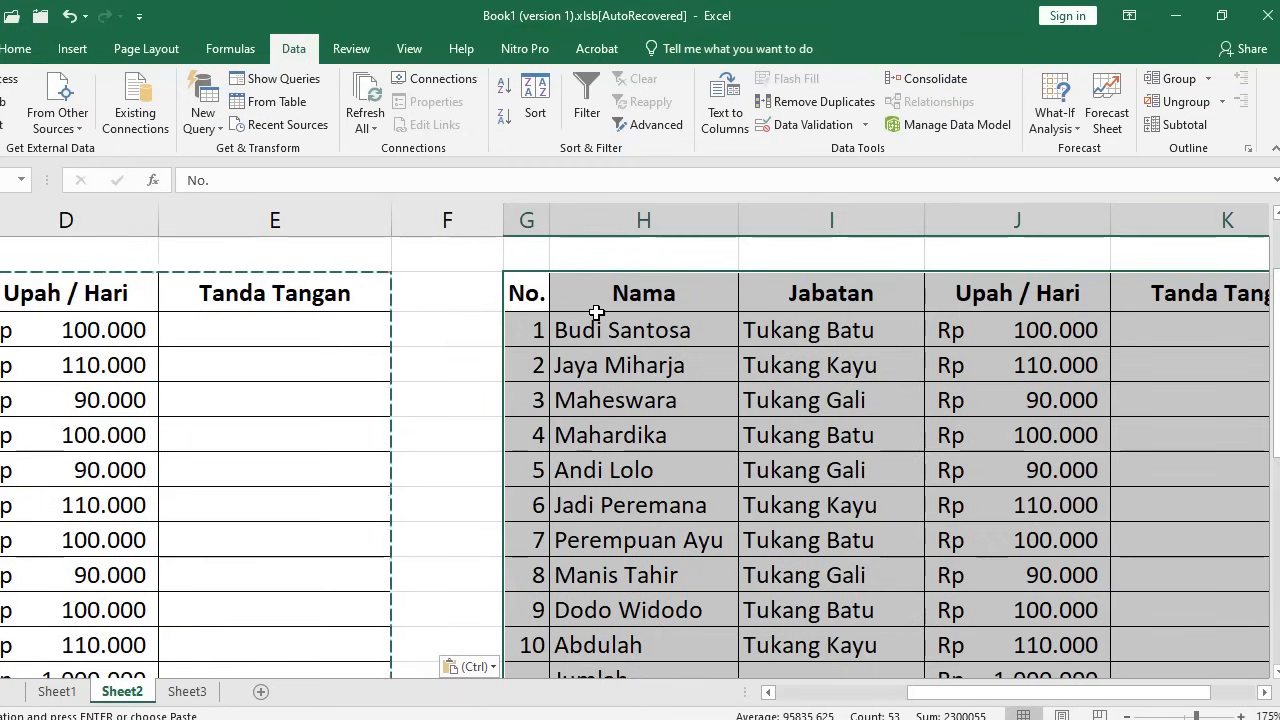
pyautogui.hotkey('alt', 'e')
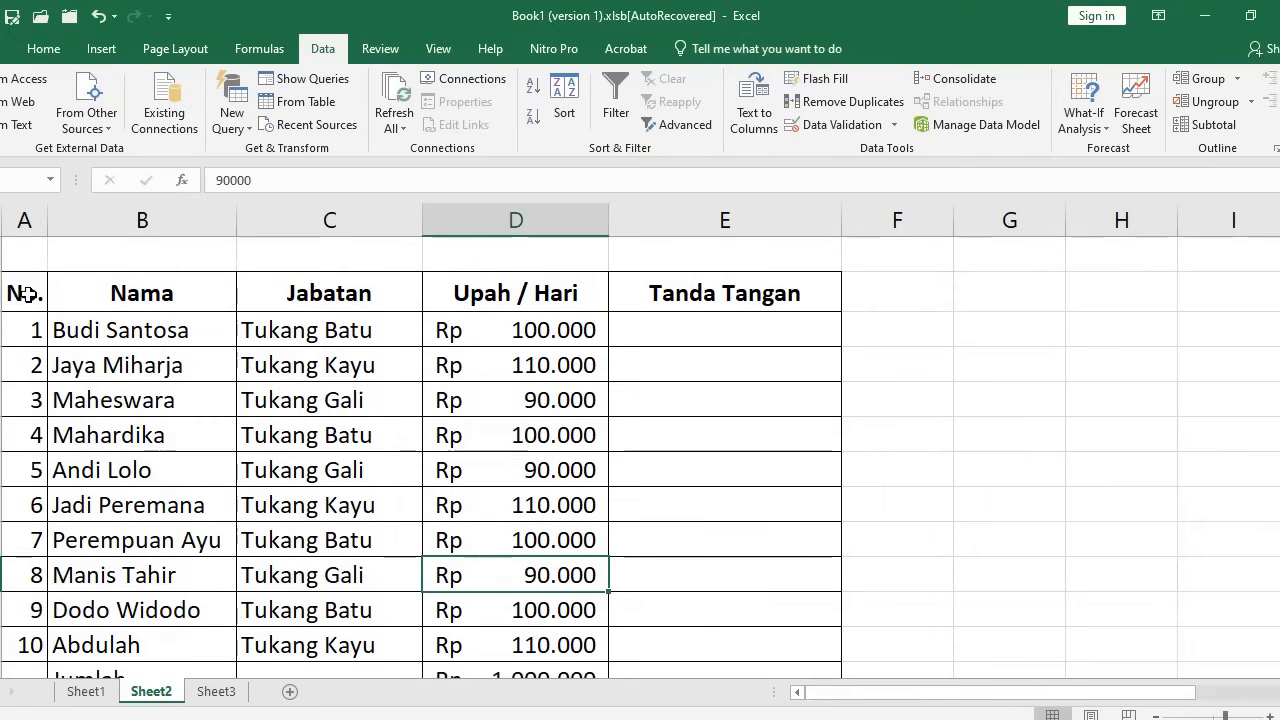
# Copy the employee table with its title rows, from A1 down to Rata-rata
pyautogui.moveTo(25, 293); pyautogui.dragTo(700, 571)
pyautogui.scroll(-2, 683, 586)
pyautogui.scroll(3, 534, 523)
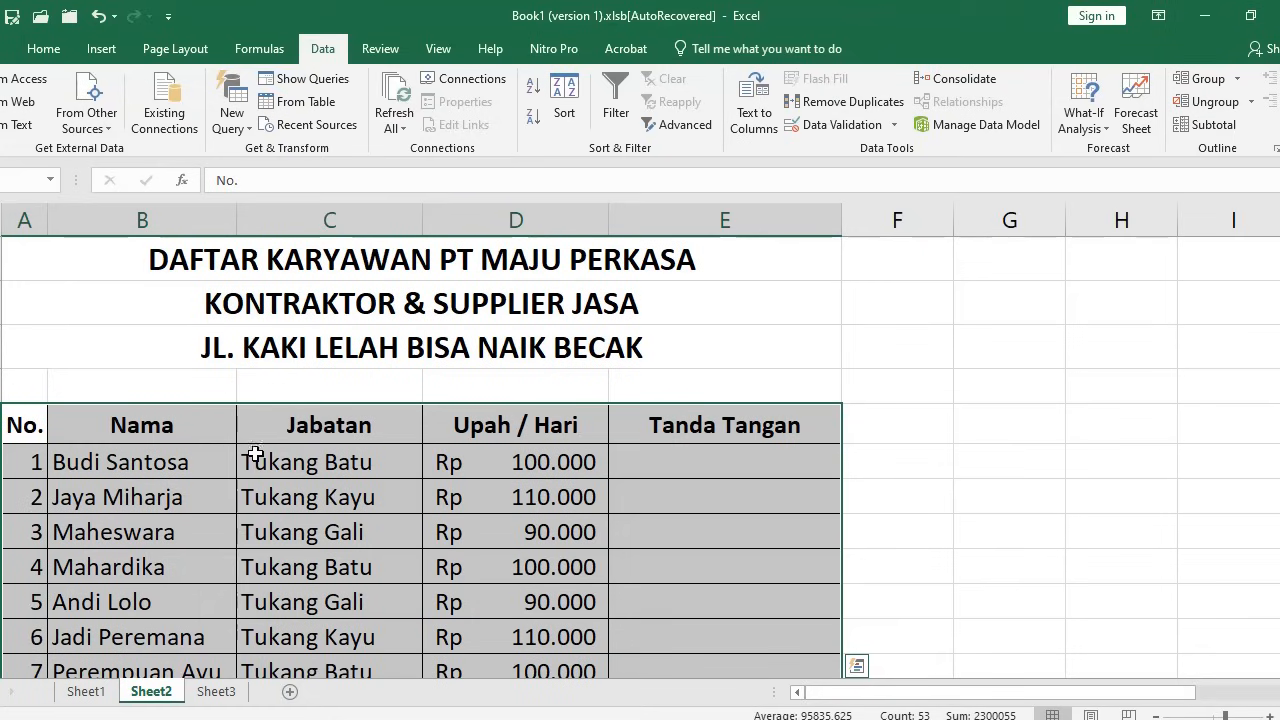
pyautogui.click(20, 260)
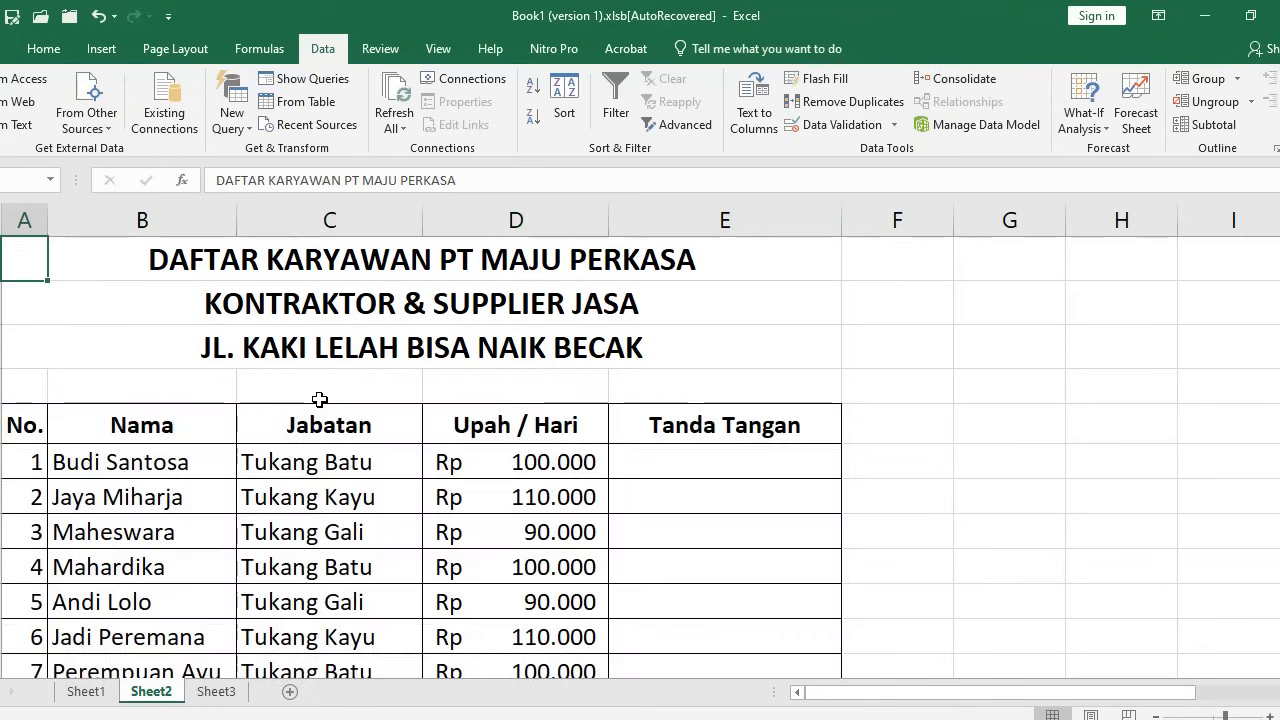
pyautogui.scroll(-3, 480, 440)
pyautogui.keyDown('shift'); pyautogui.click(695, 562); pyautogui.keyUp('shift')
pyautogui.scroll(3, 540, 500)
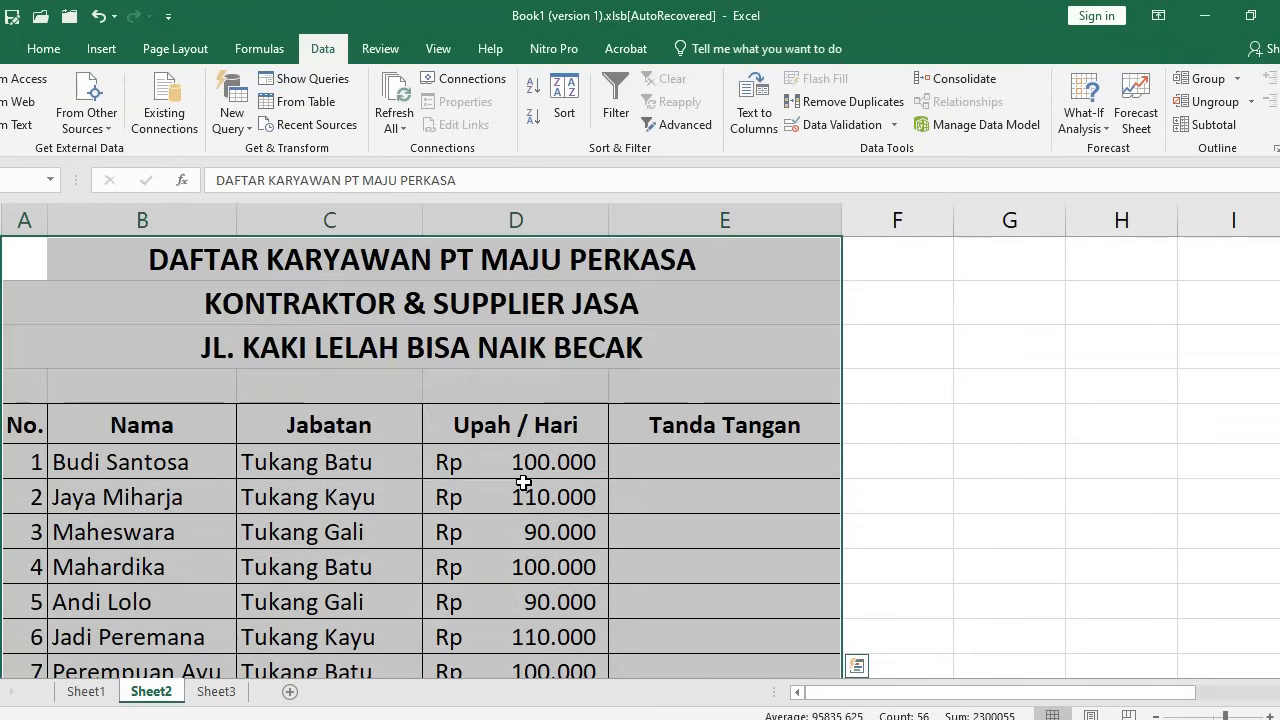
pyautogui.hotkey('ctrl', 'c')
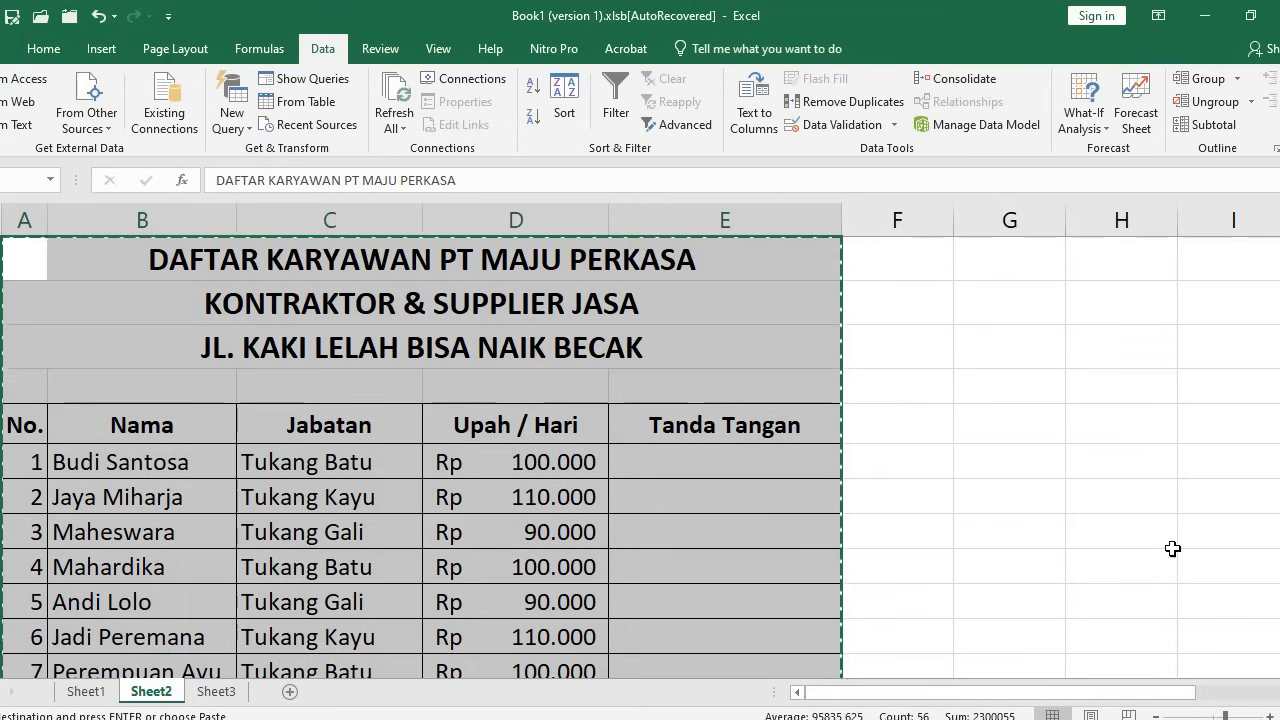
# Paste the copied table at G1 and scroll right to view it
pyautogui.moveTo(1108, 694); pyautogui.dragTo(1237, 694)
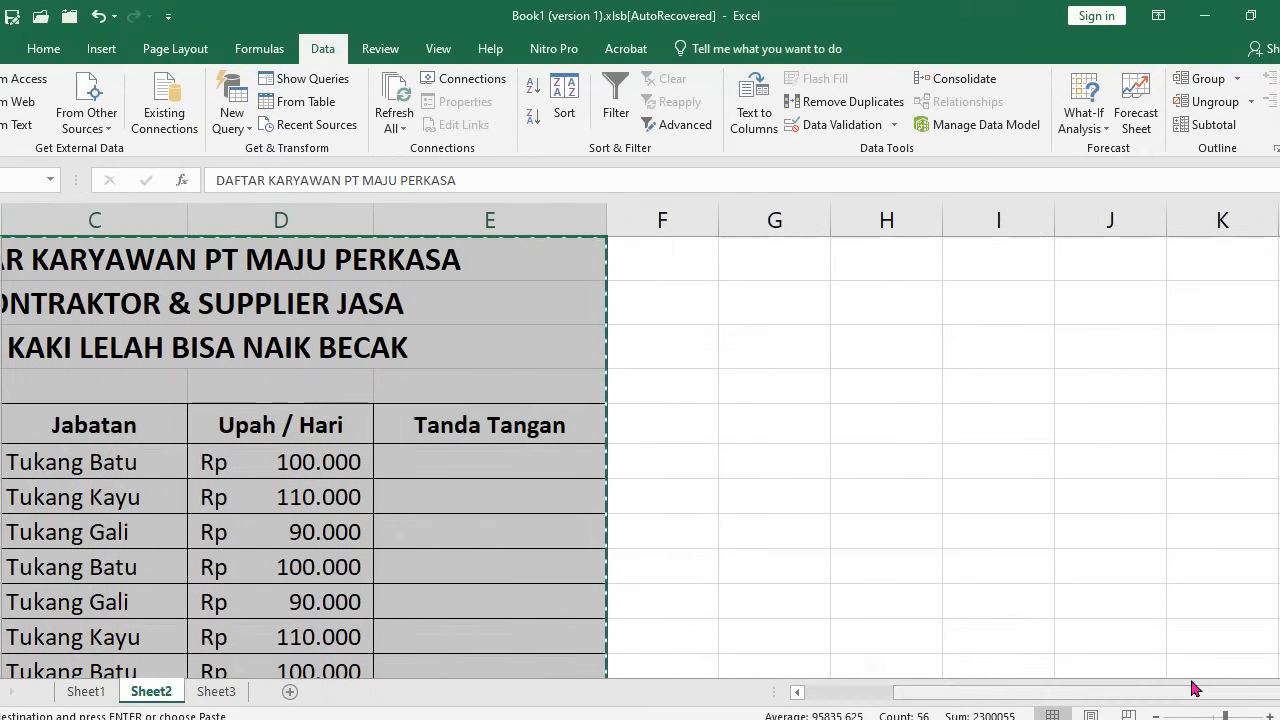
pyautogui.click(775, 268)
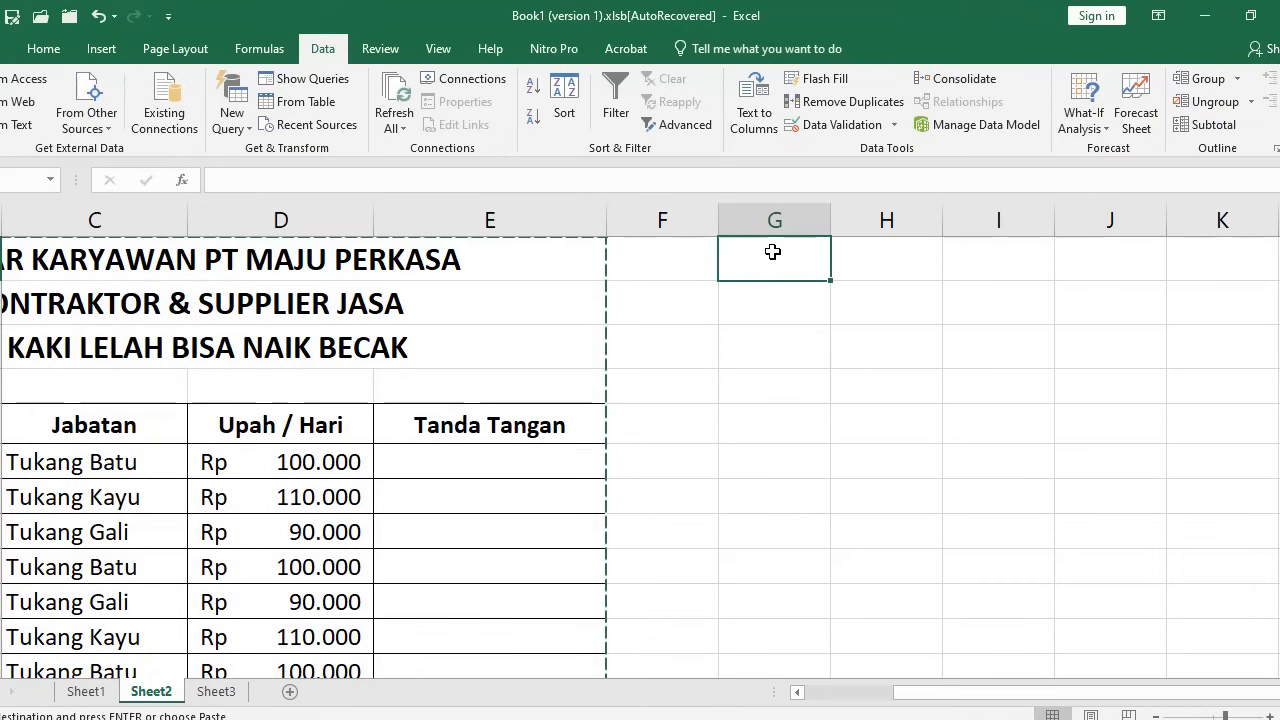
pyautogui.hotkey('ctrl', 'v')
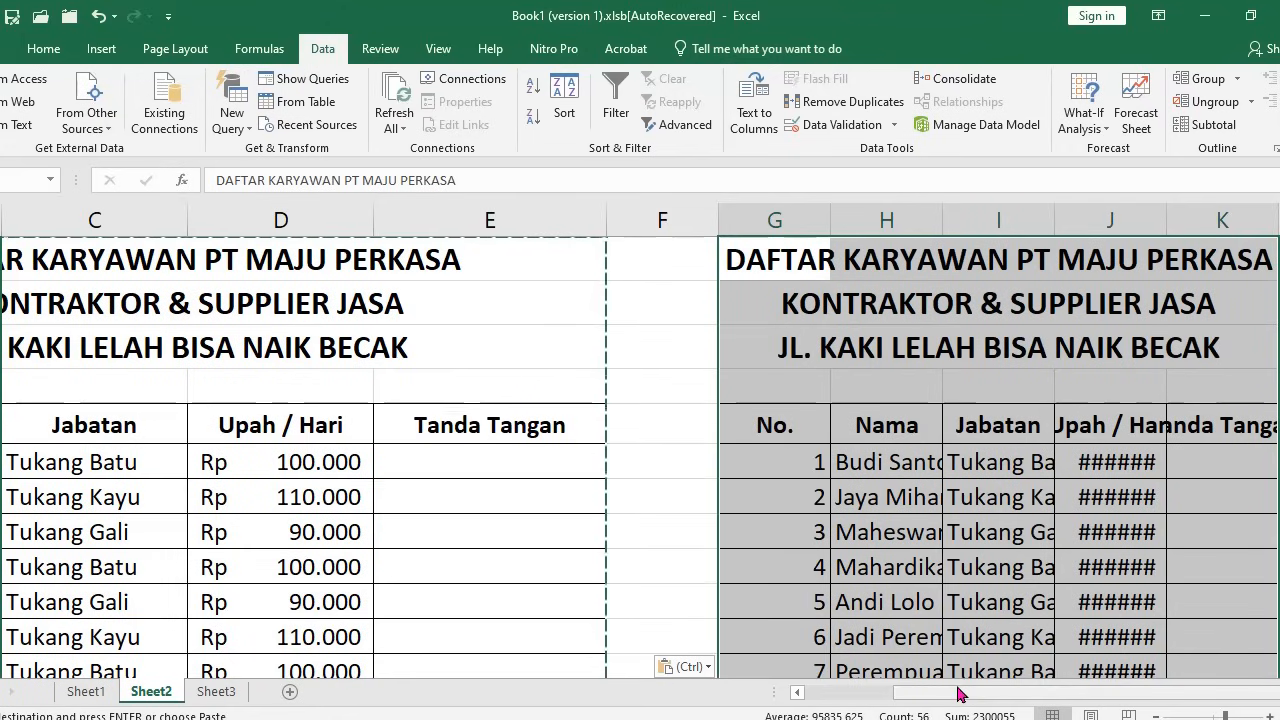
pyautogui.moveTo(958, 692); pyautogui.dragTo(1095, 689)
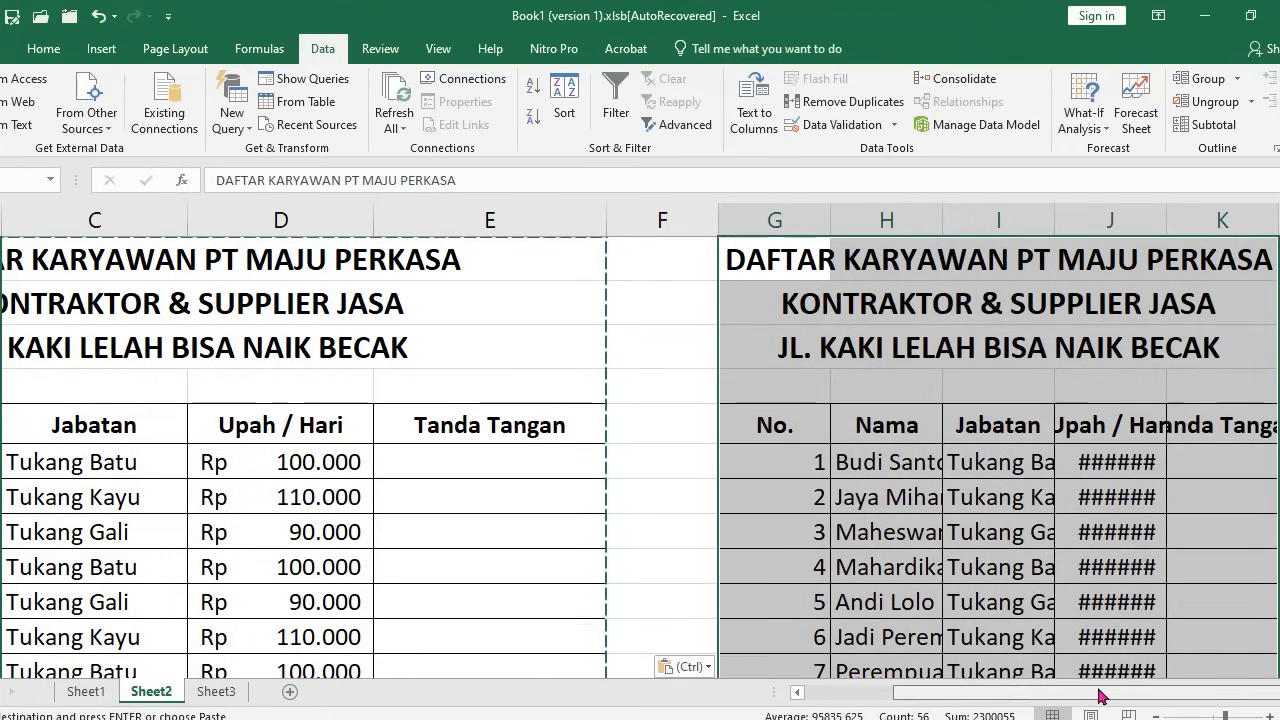
pyautogui.click(1278, 692)
pyautogui.click(1278, 692)
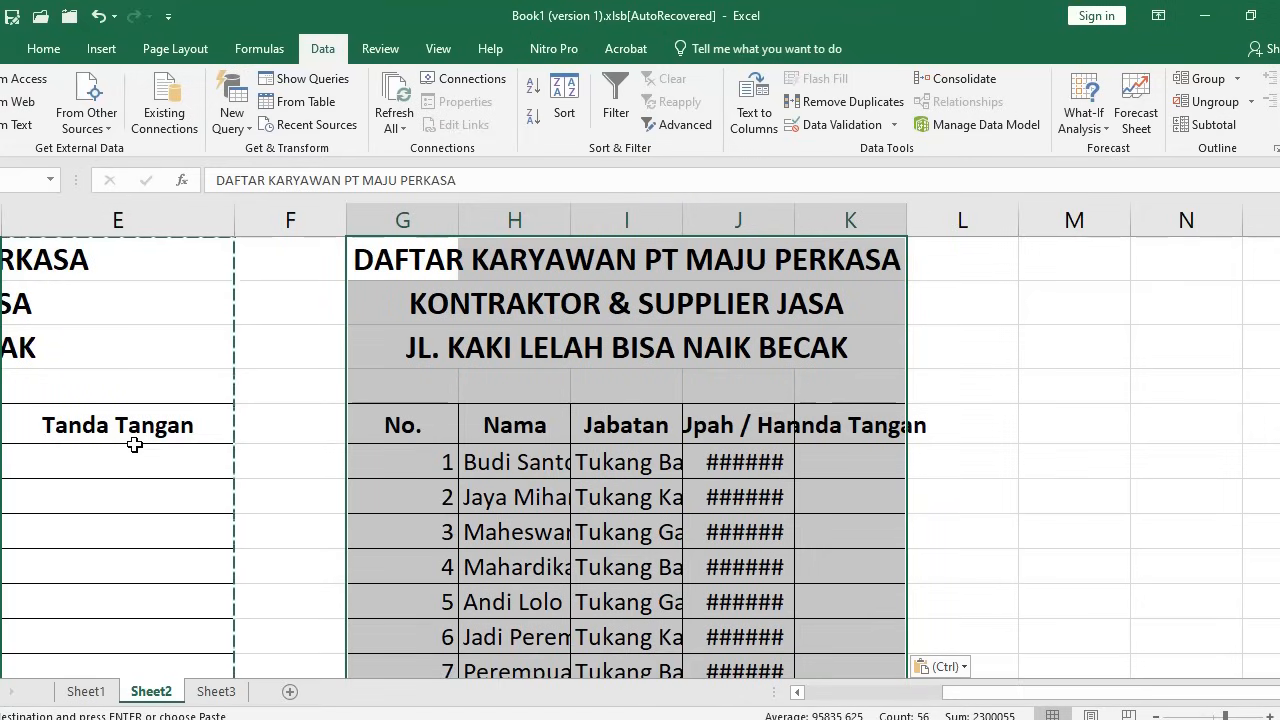
# Apply the original column widths to the pasted table via Paste Special, then scroll back toward column A
pyautogui.rightClick(411, 263)
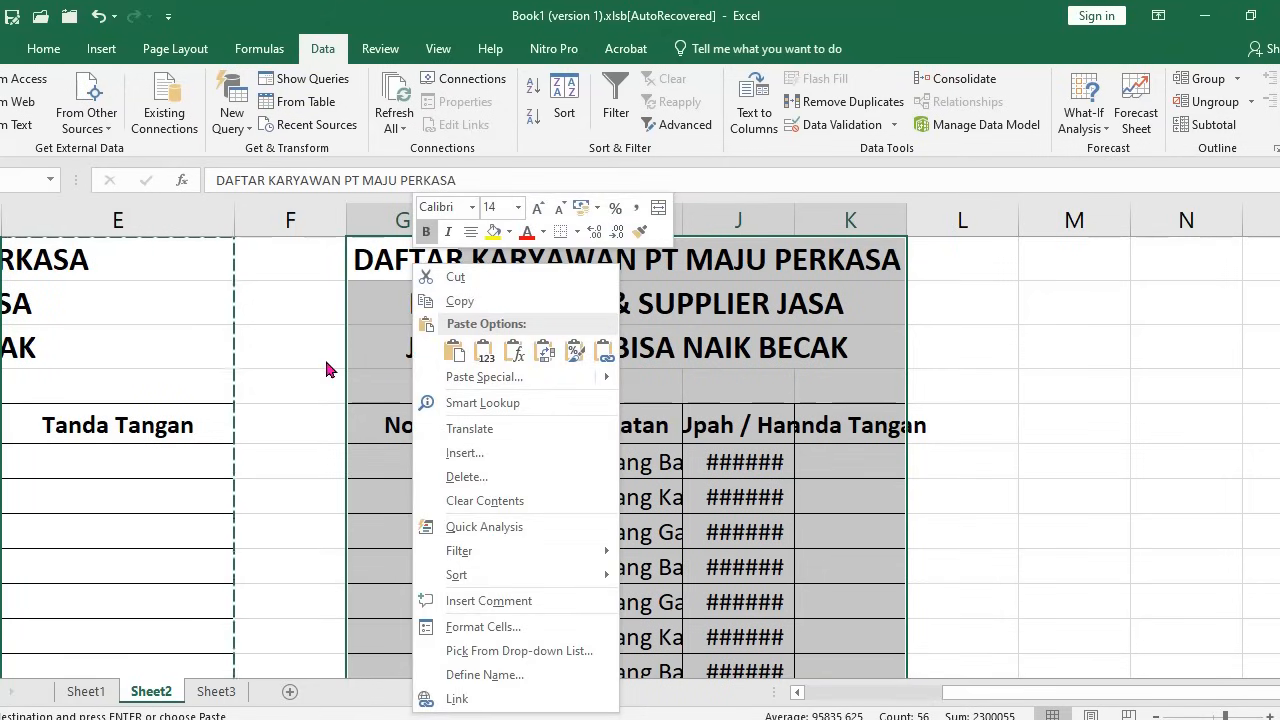
pyautogui.click(466, 377)
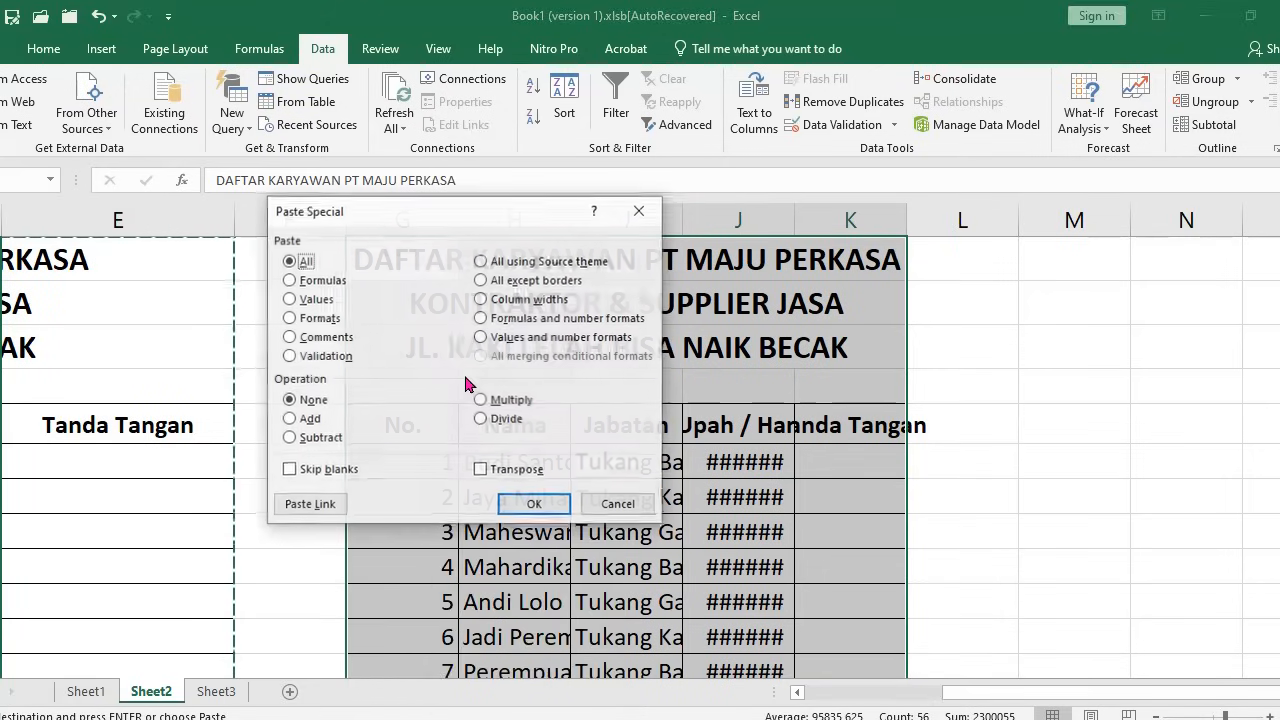
pyautogui.click(482, 300)
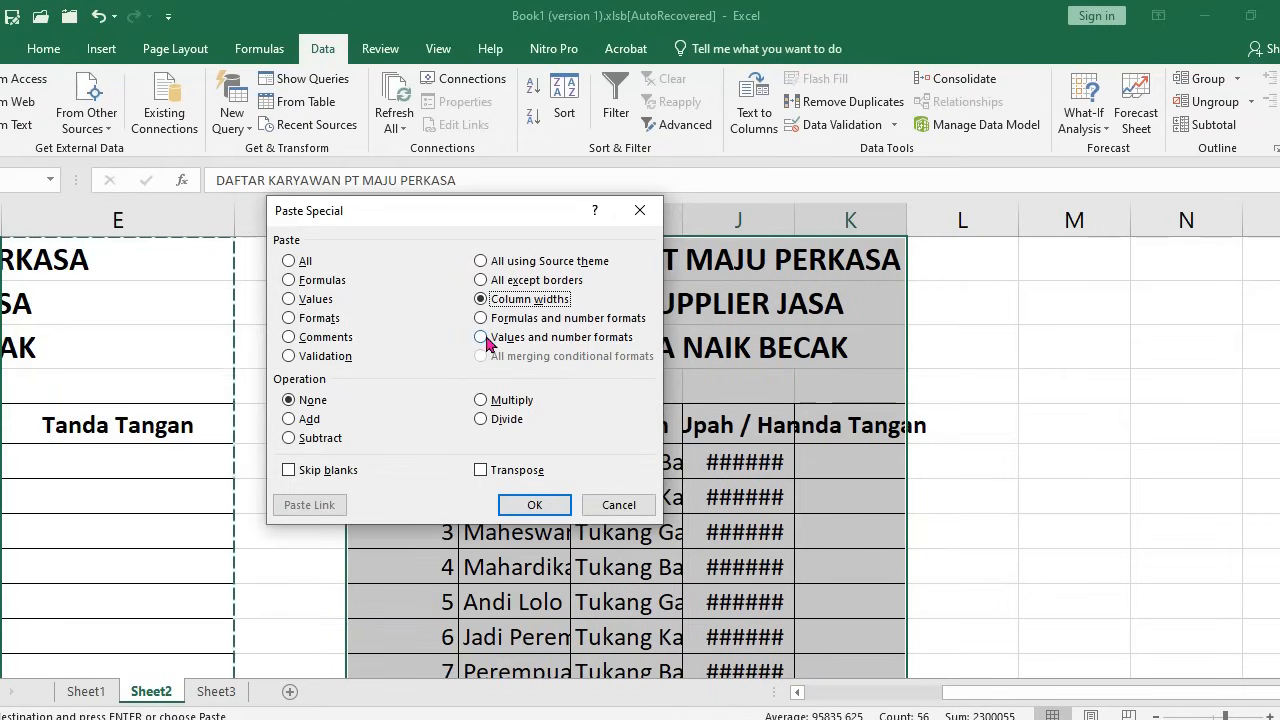
pyautogui.moveTo(462, 208); pyautogui.dragTo(981, 270)
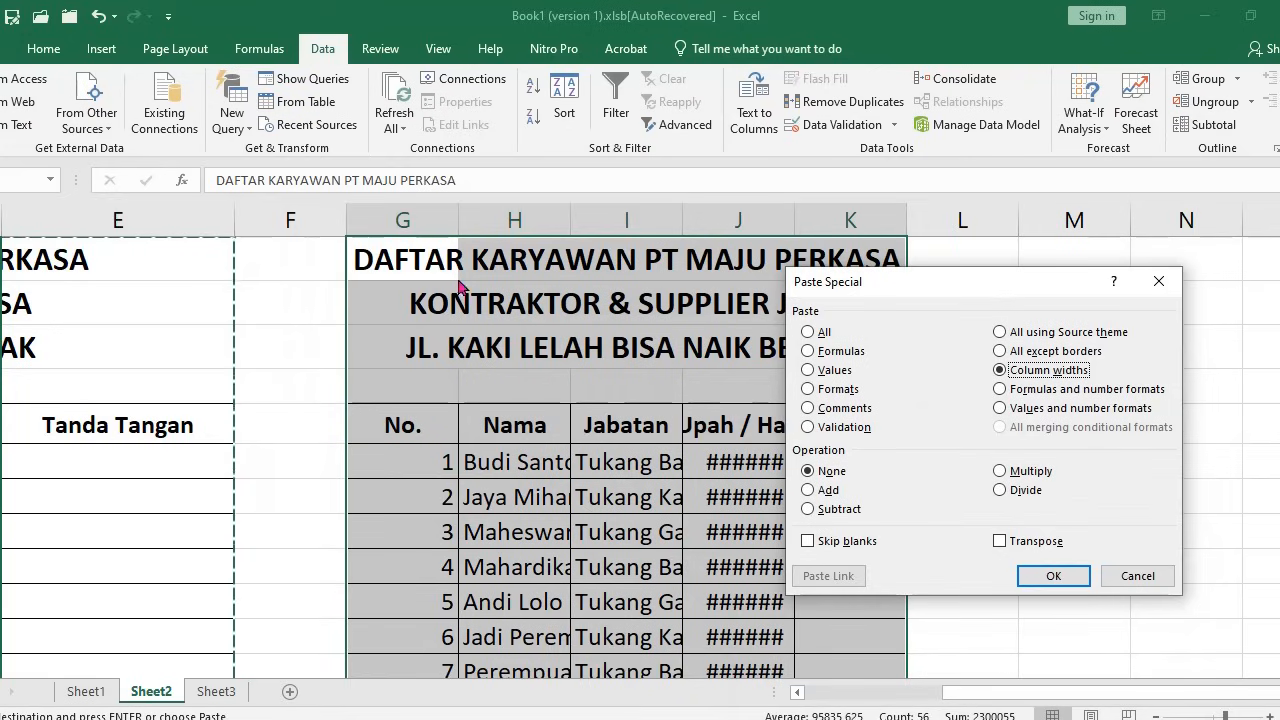
pyautogui.click(1055, 576)
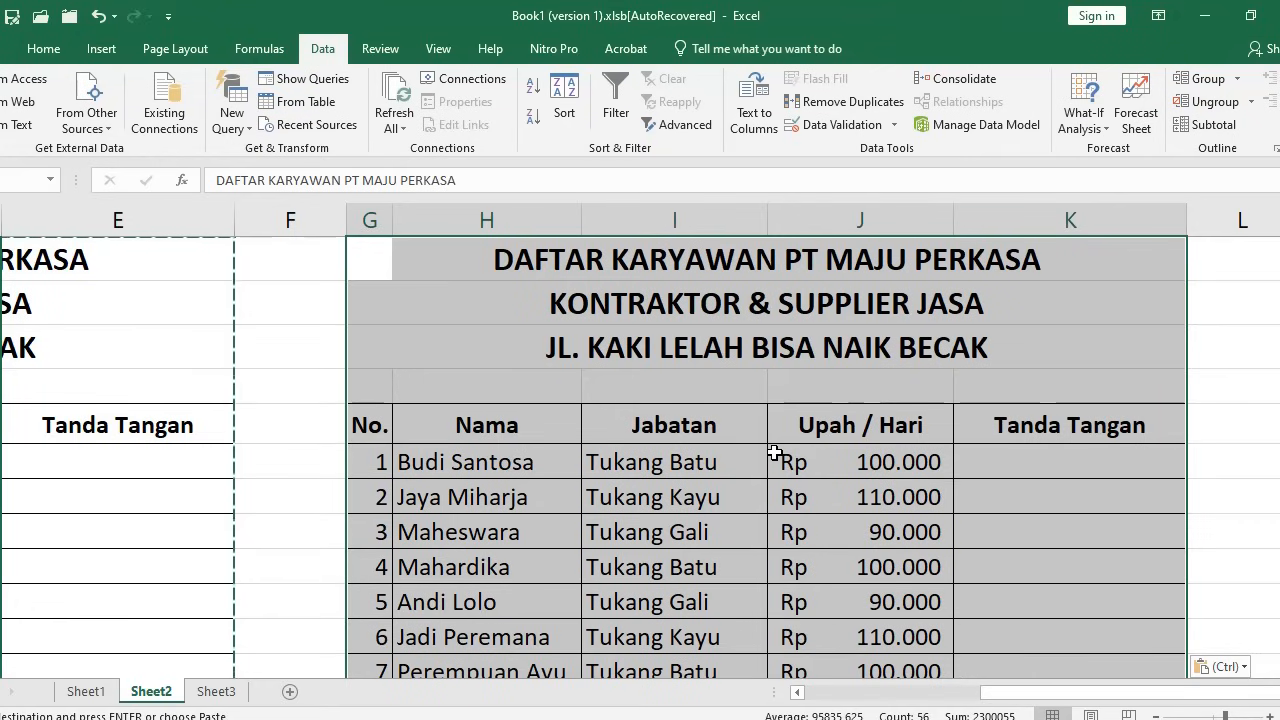
pyautogui.moveTo(1042, 692); pyautogui.dragTo(851, 686)
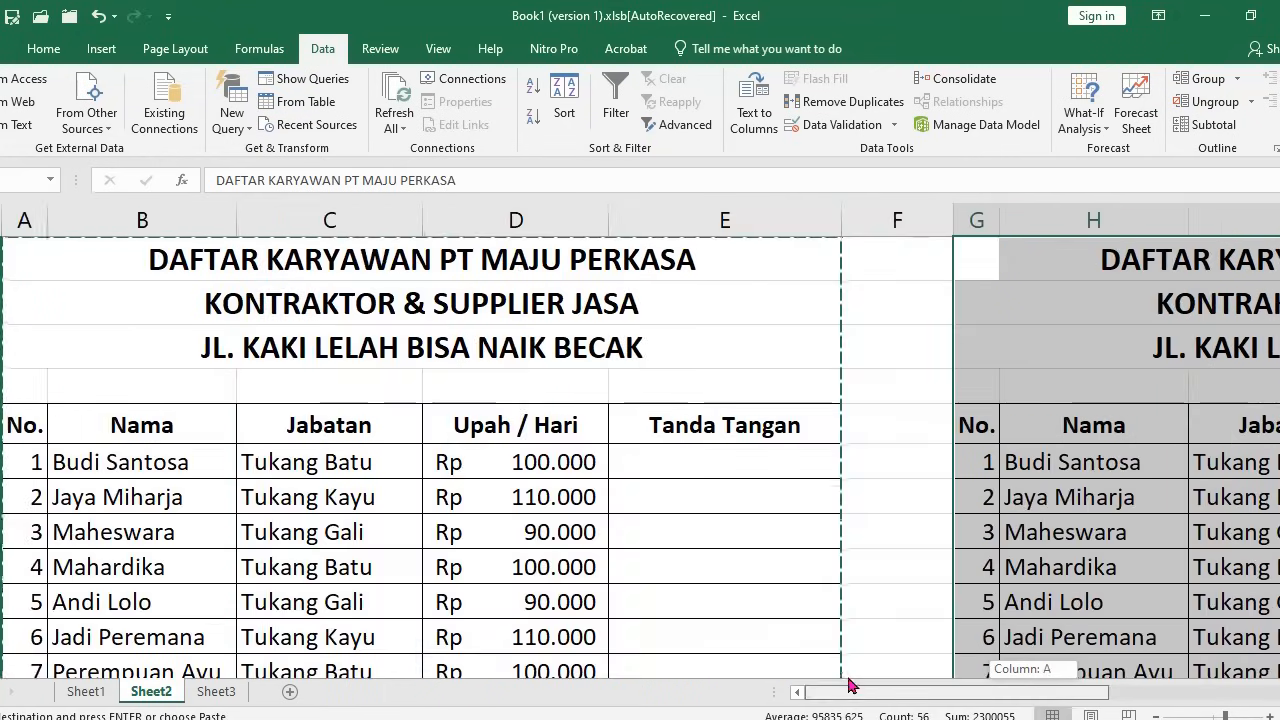
pyautogui.click(979, 264)
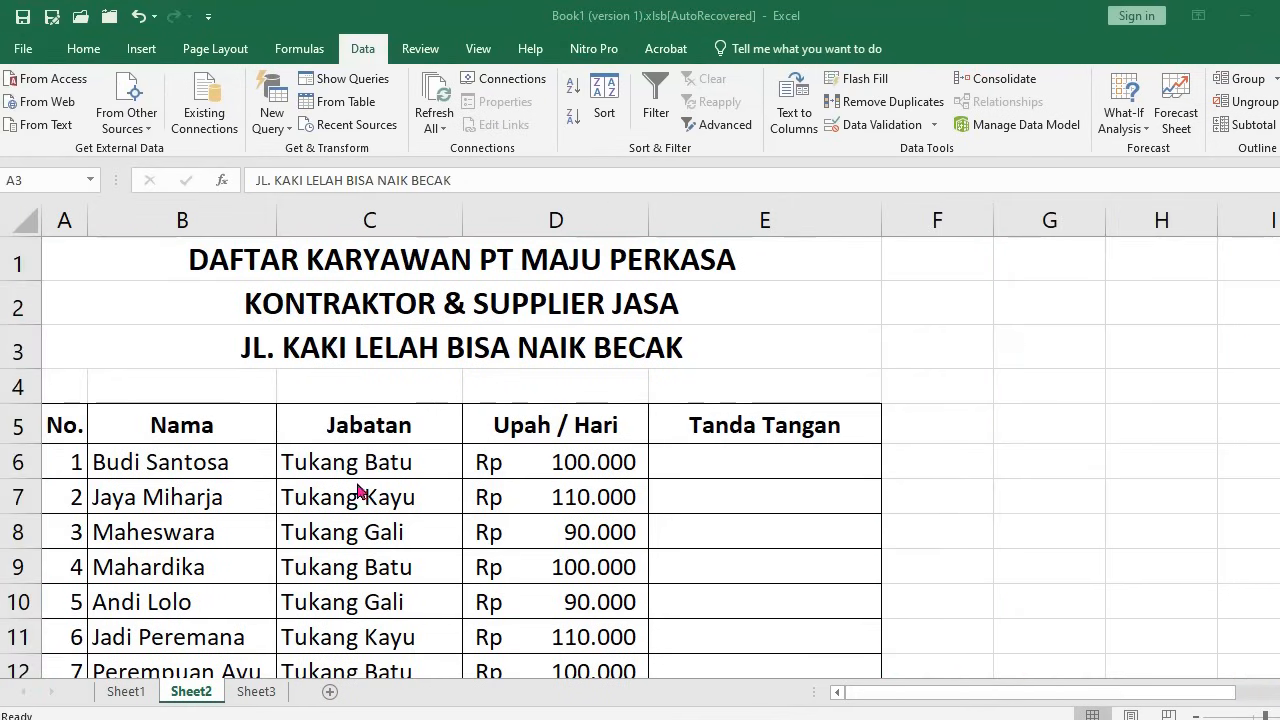
# Enter 1 in E6 and 2 in E7 of the Tanda Tangan column
pyautogui.scroll(-1, 600, 510)
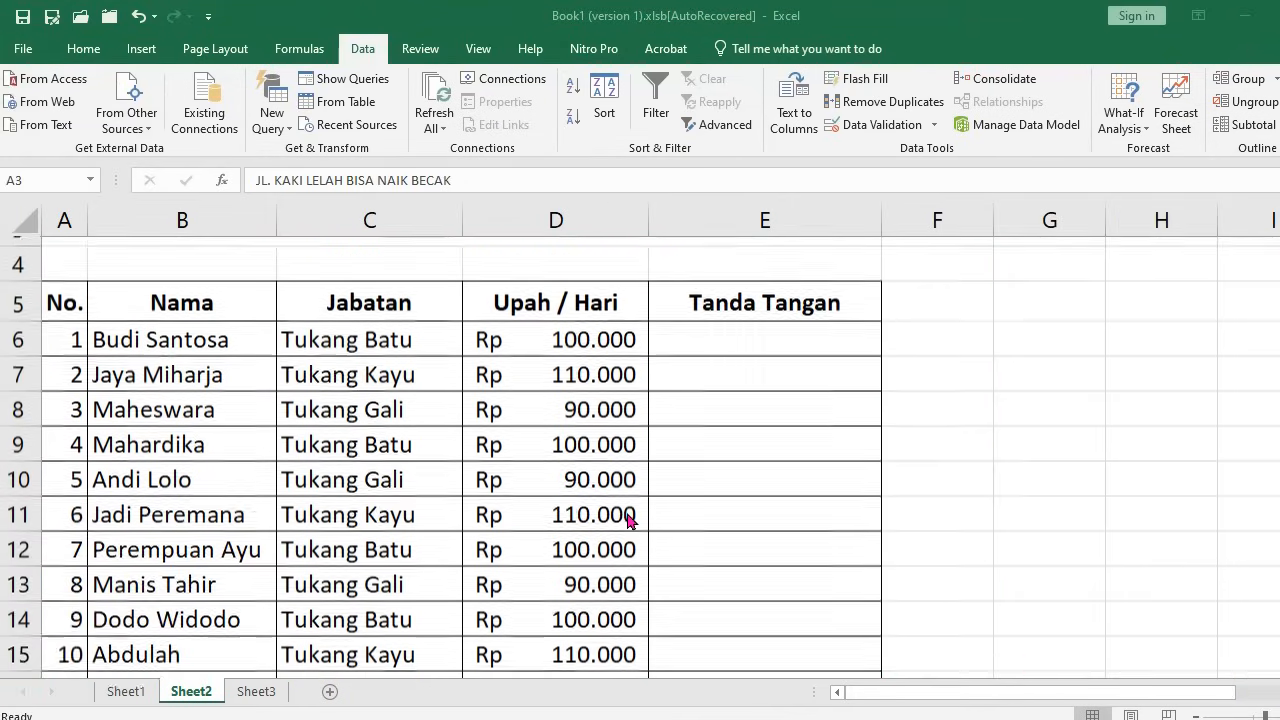
pyautogui.click(714, 330)
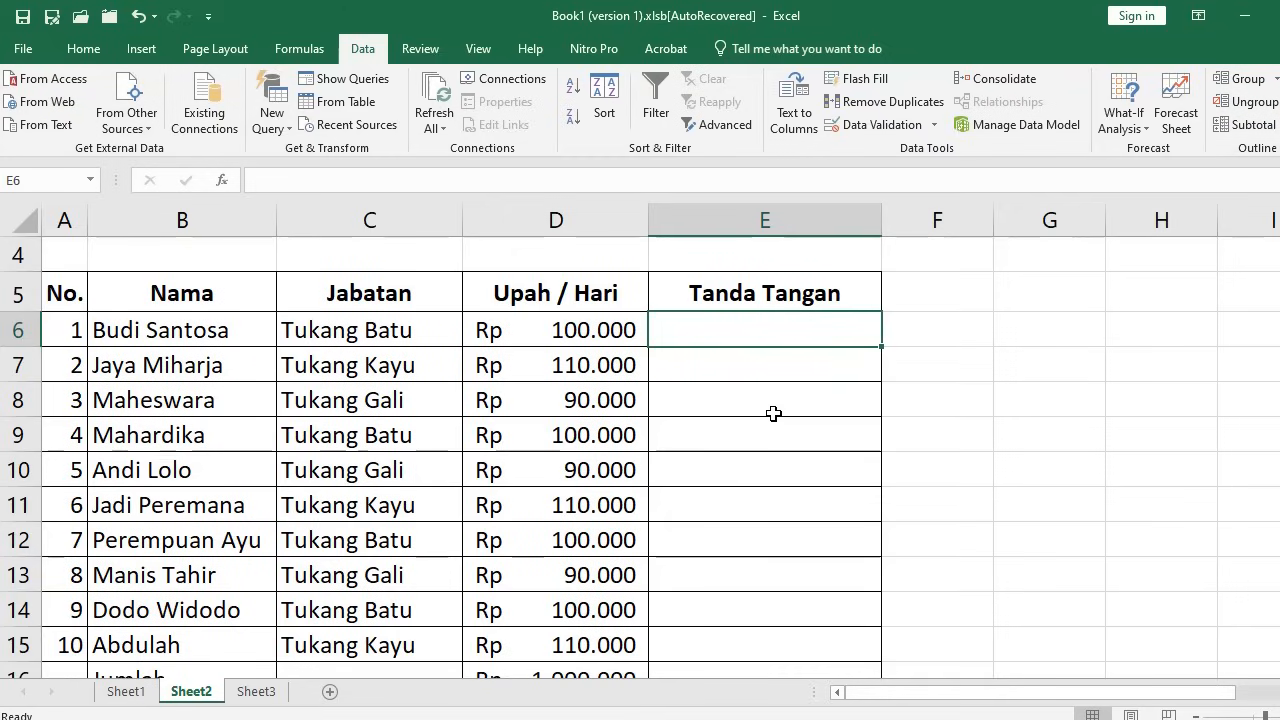
pyautogui.write('1')
pyautogui.press('Return')
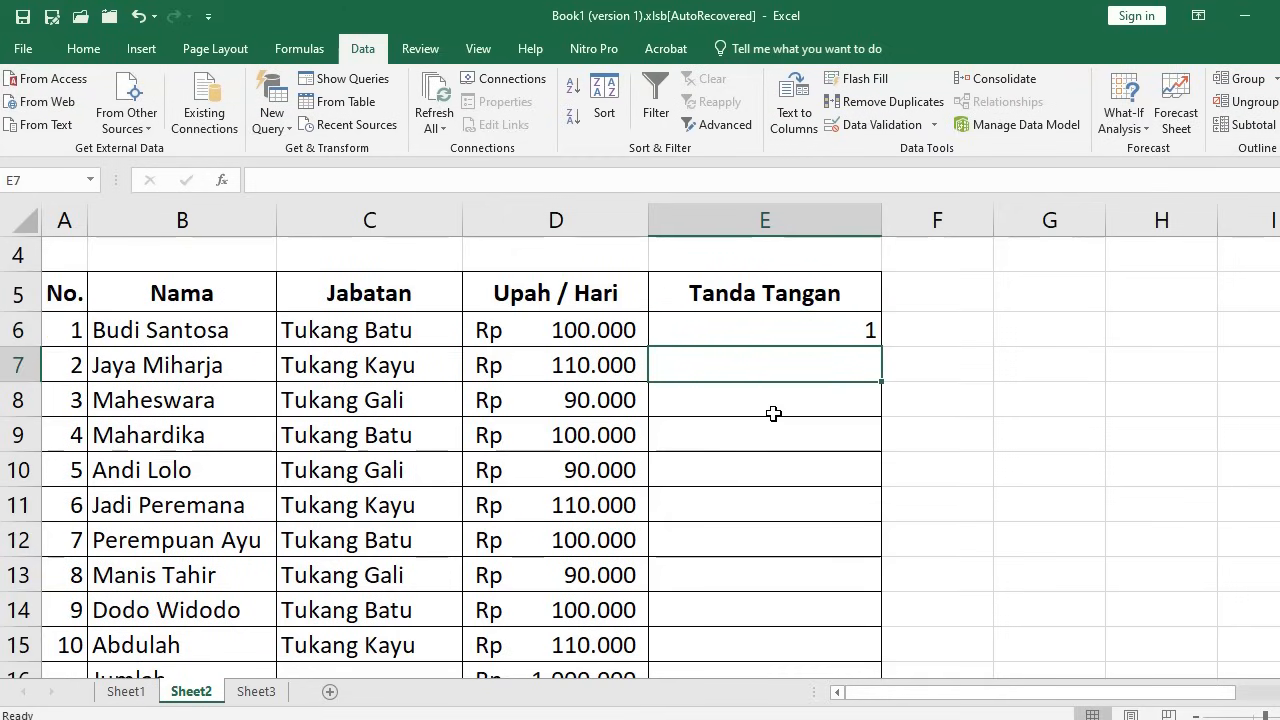
pyautogui.write('2')
pyautogui.press('Return')
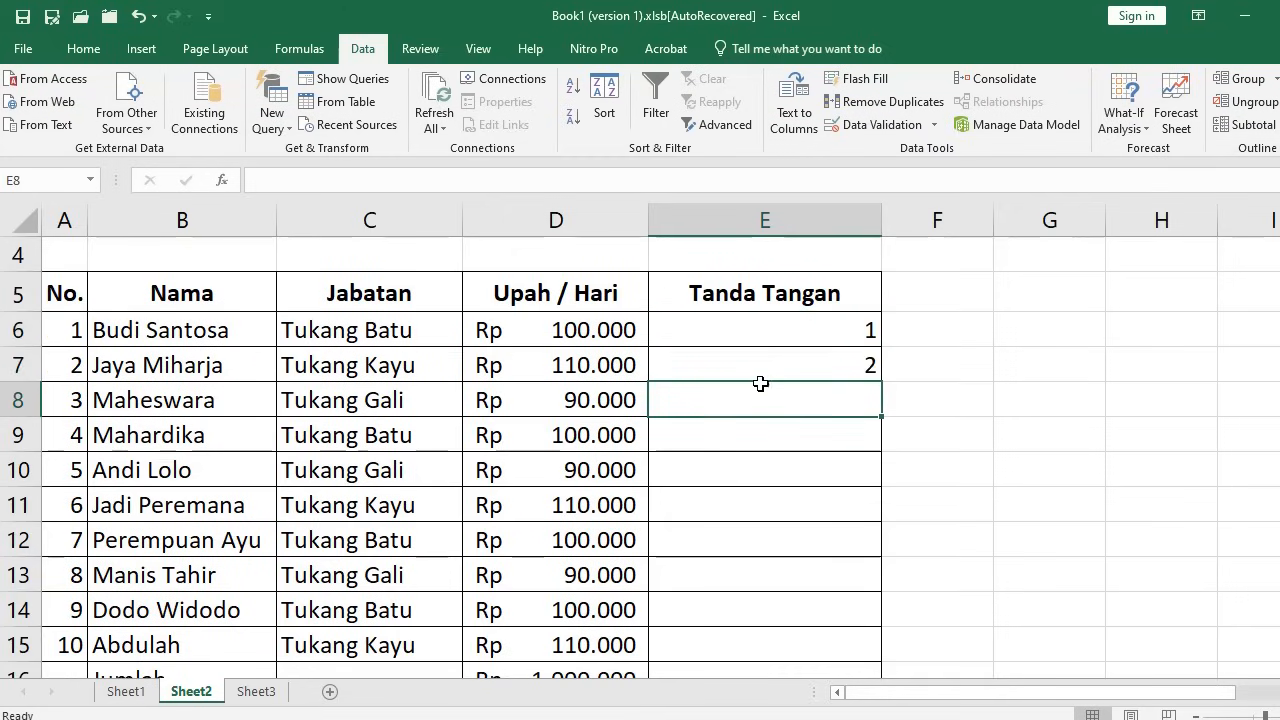
# Left-align the 1 in E6 and centre the 2 in E7
pyautogui.click(737, 326)
pyautogui.click(83, 49)
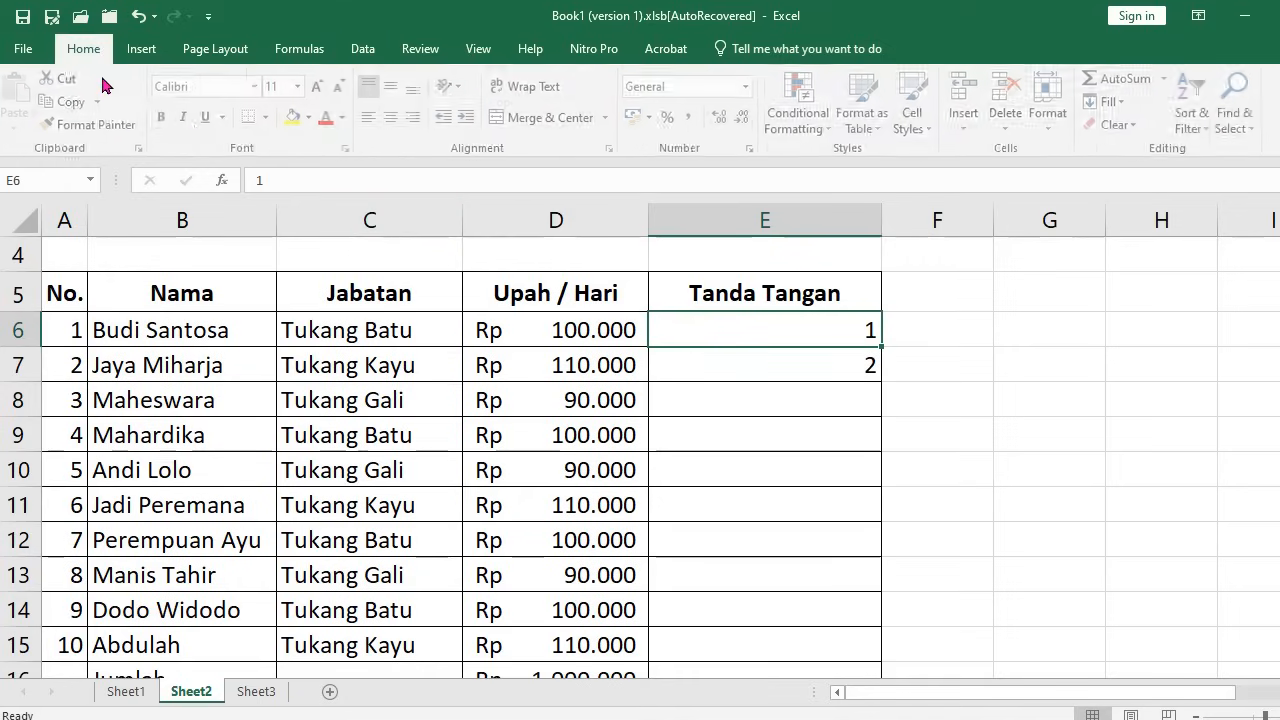
pyautogui.click(373, 117)
pyautogui.click(696, 369)
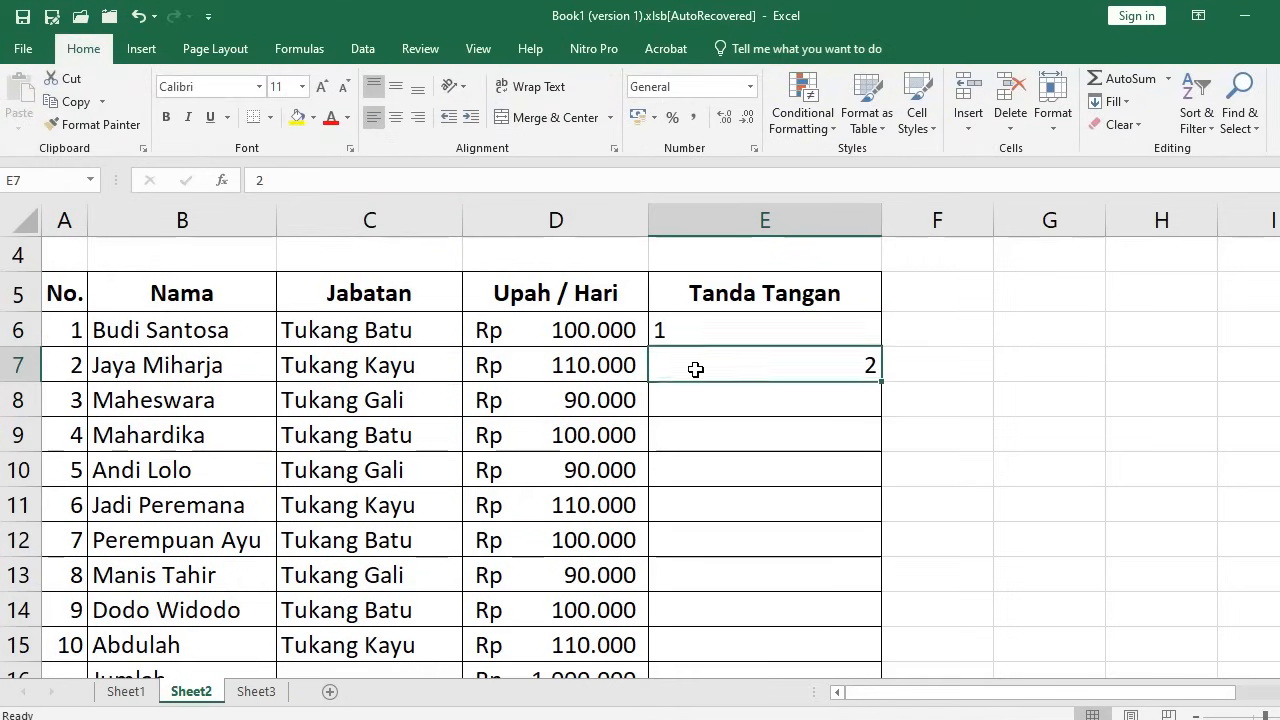
pyautogui.click(396, 117)
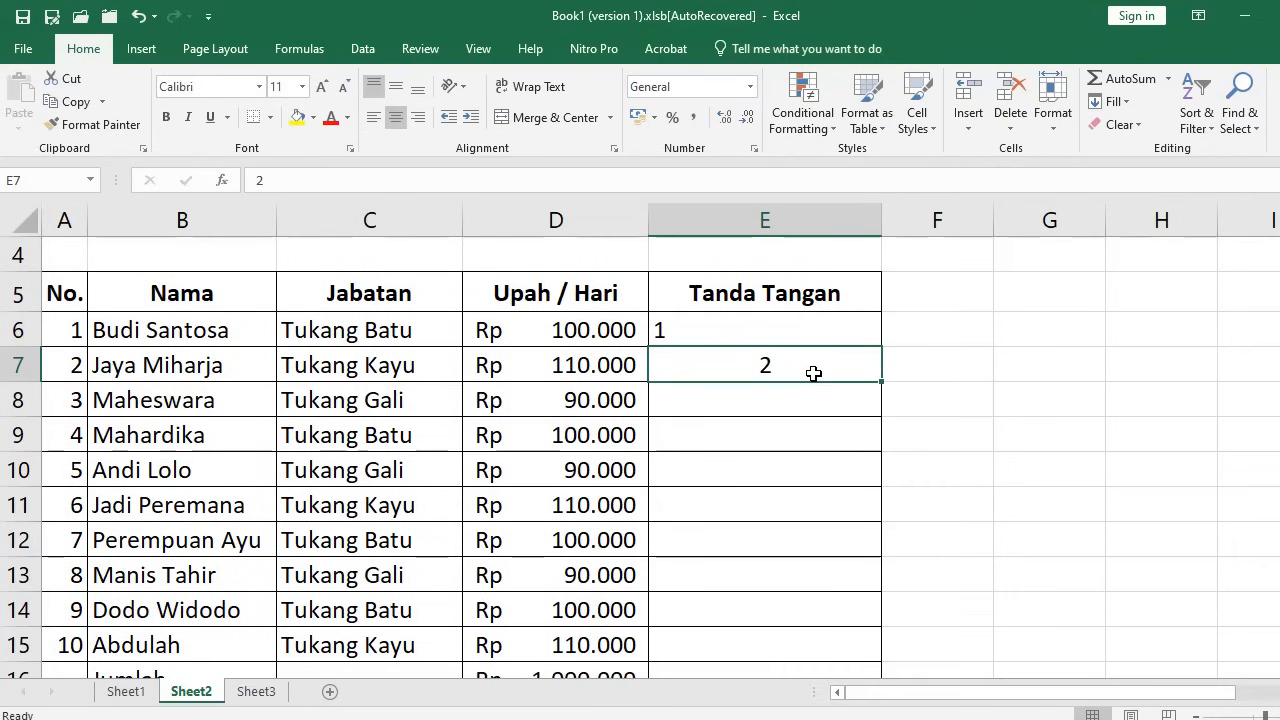
# Re-enter 1 in E6 and replace E7 with the formula =E6+1
pyautogui.click(789, 334)
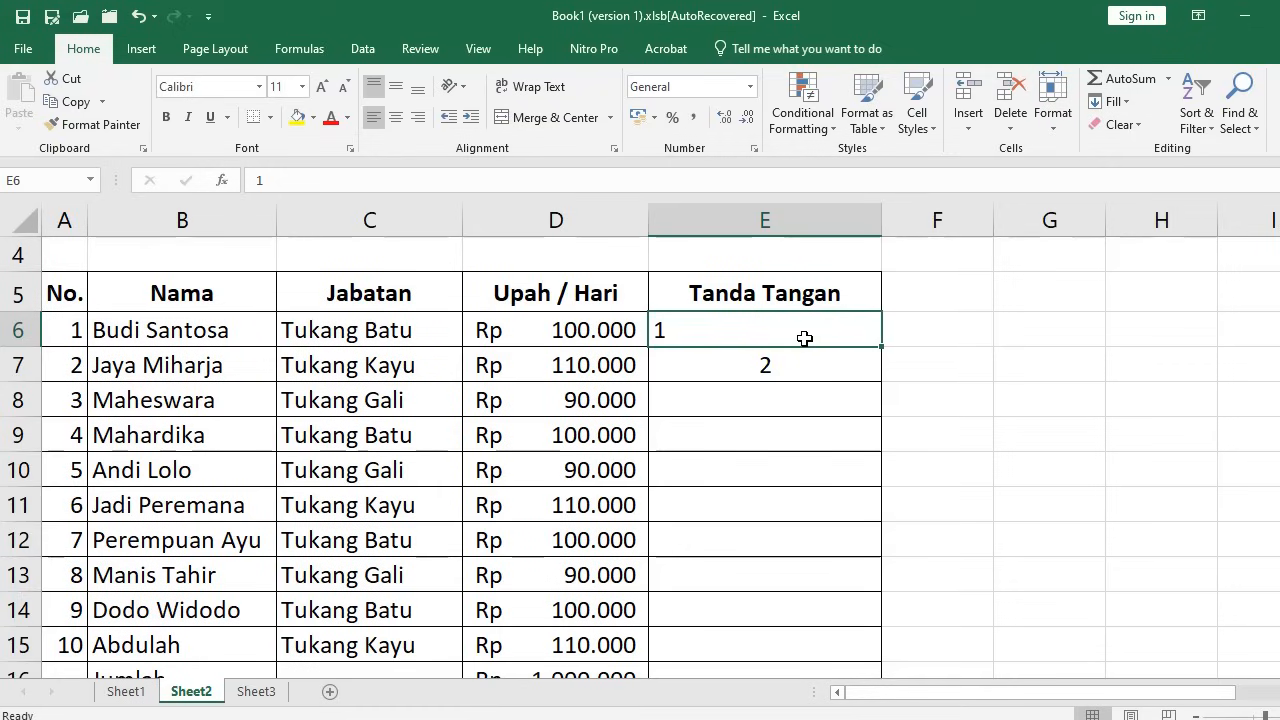
pyautogui.write('=')
pyautogui.press('Escape')
pyautogui.write('1')
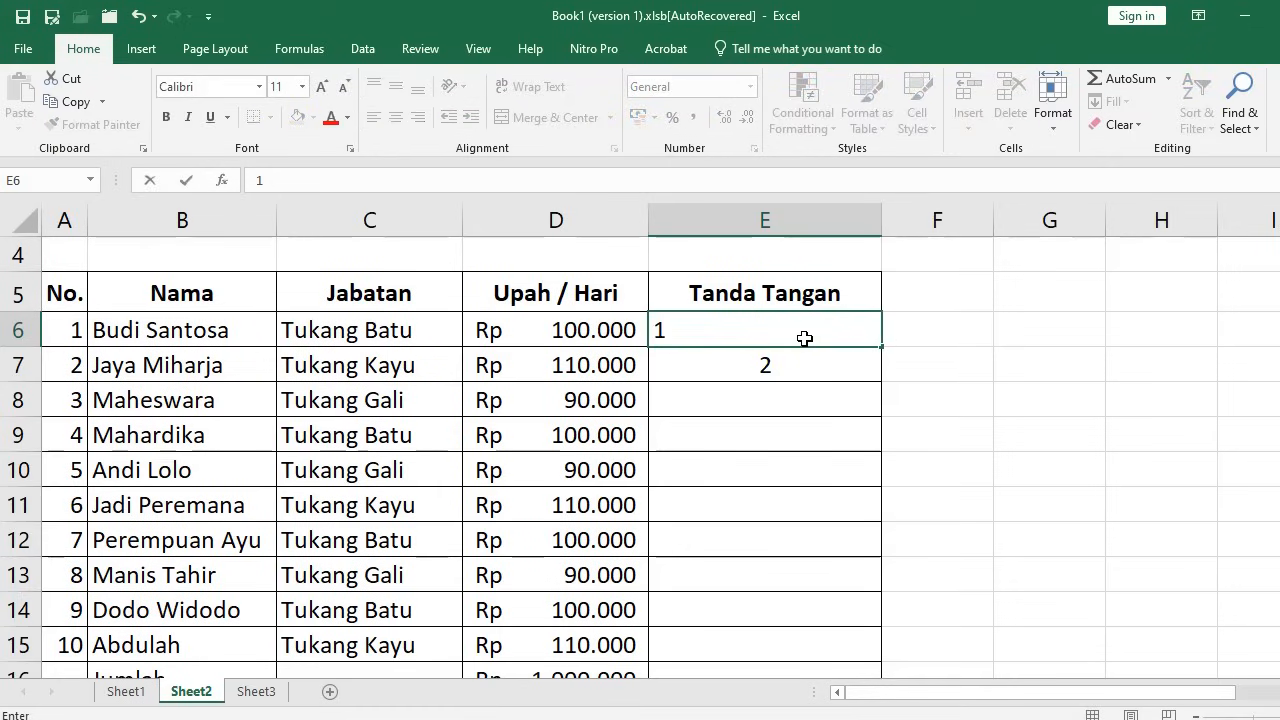
pyautogui.press('Return')
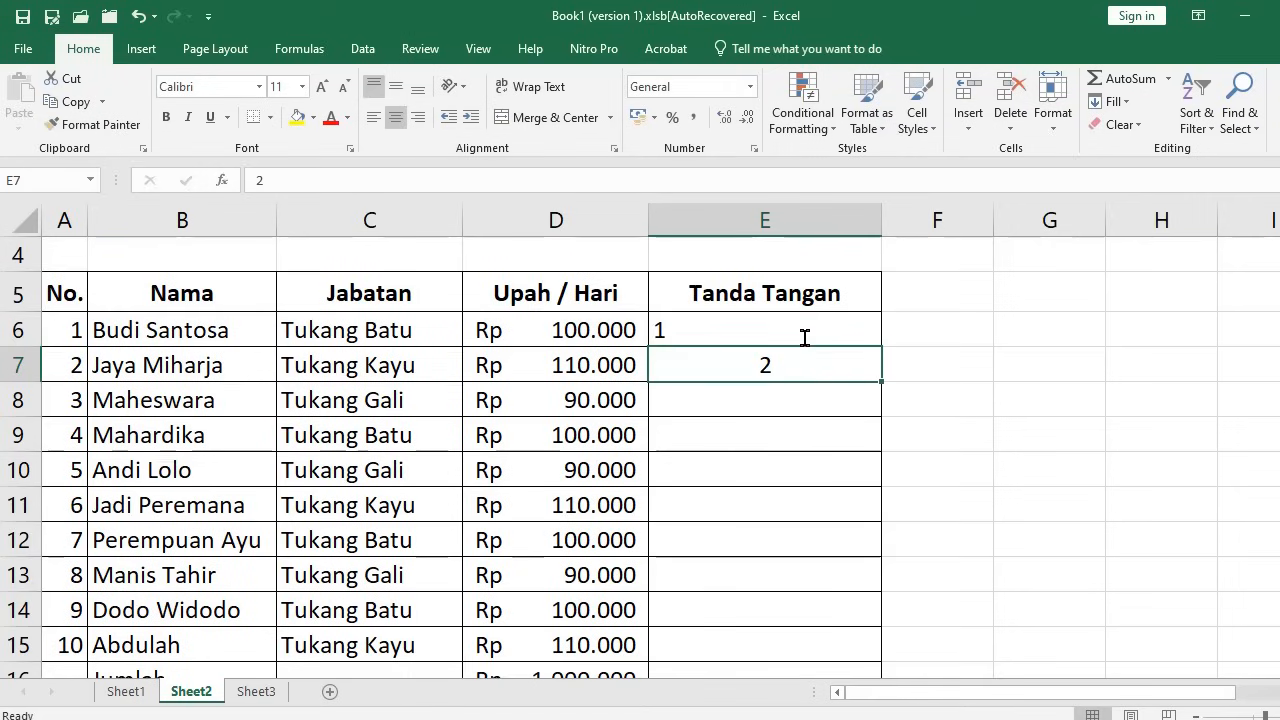
pyautogui.write('=')
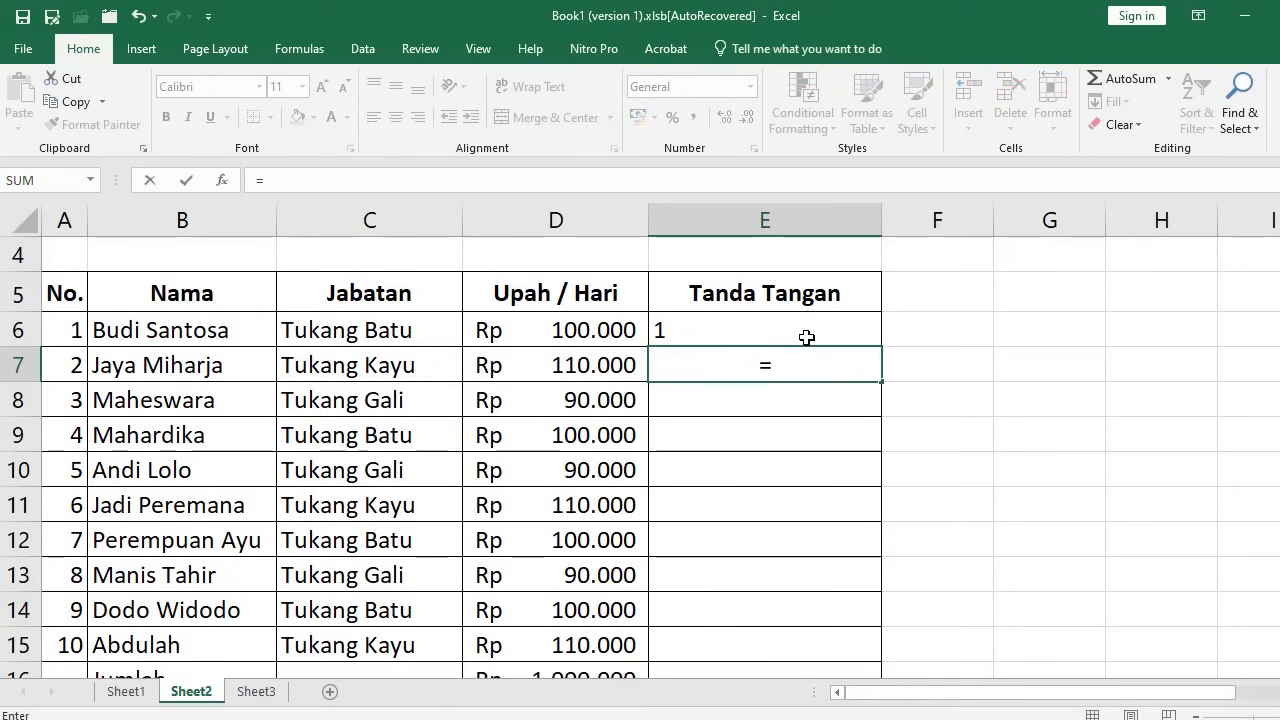
pyautogui.click(806, 337)
pyautogui.write('+1')
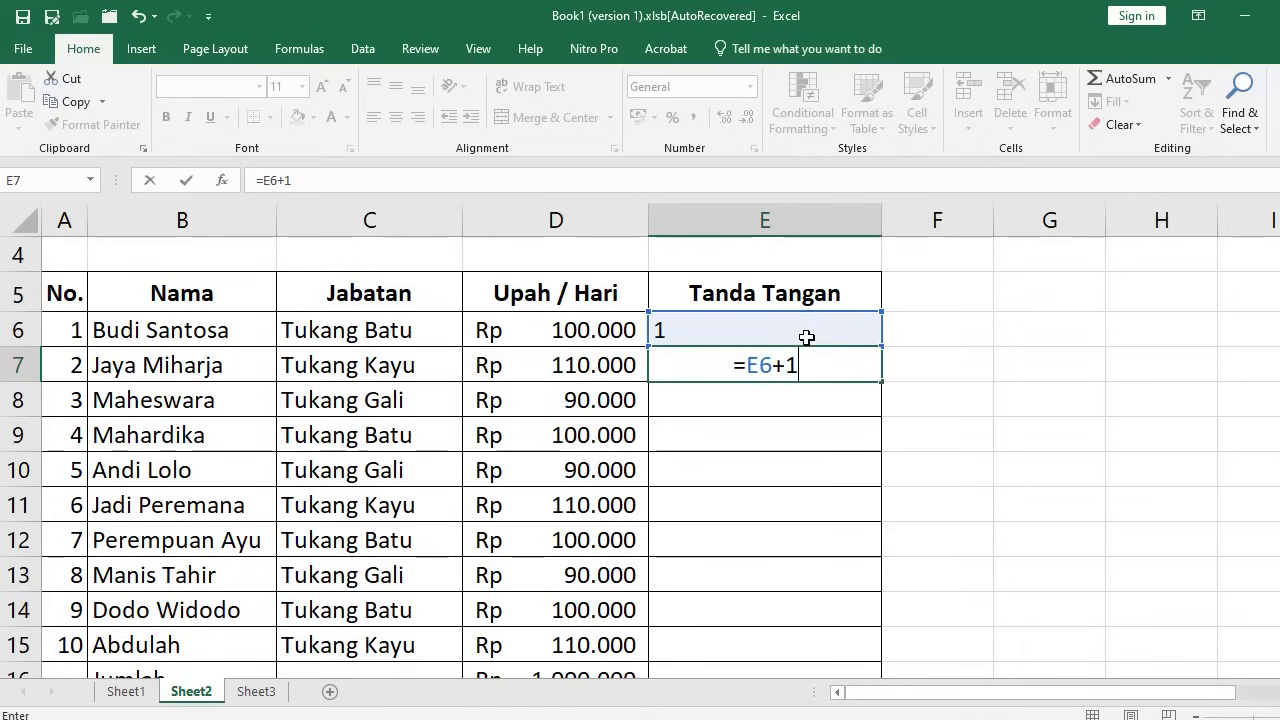
pyautogui.press('Return')
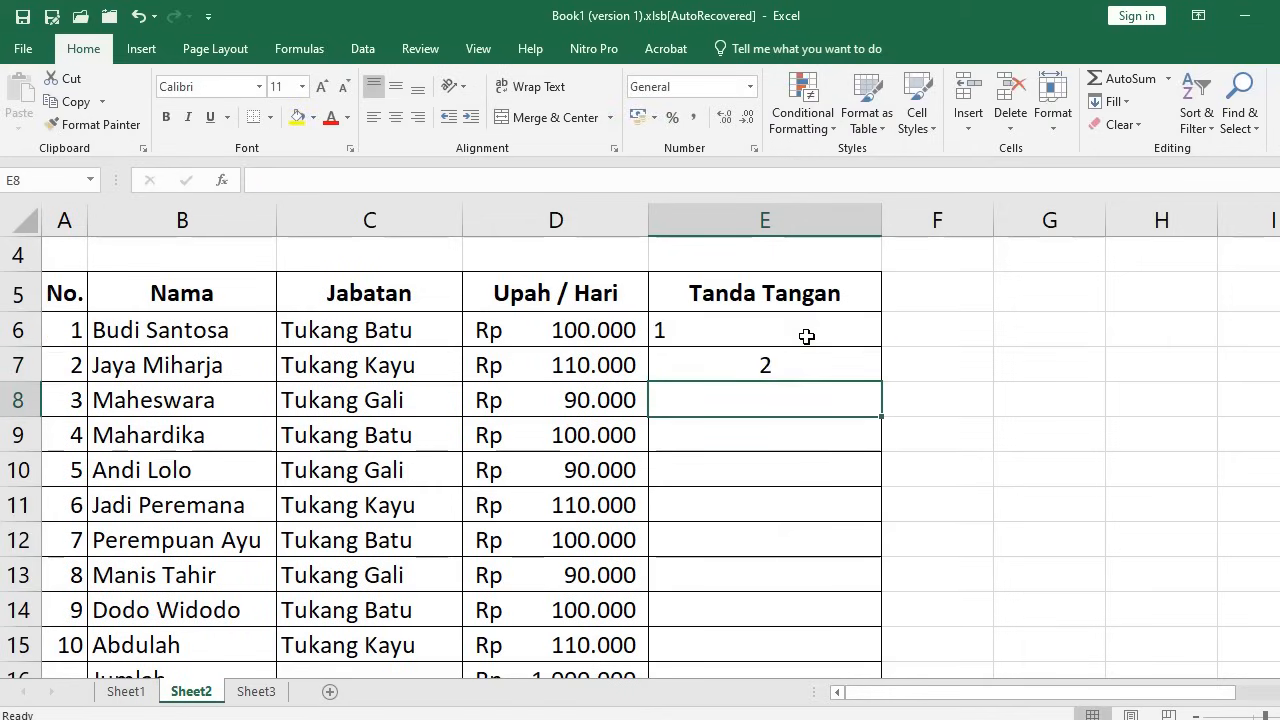
# Check the E7 formula, then enter =E7+1 in E8 so it shows 3
pyautogui.click(740, 333)
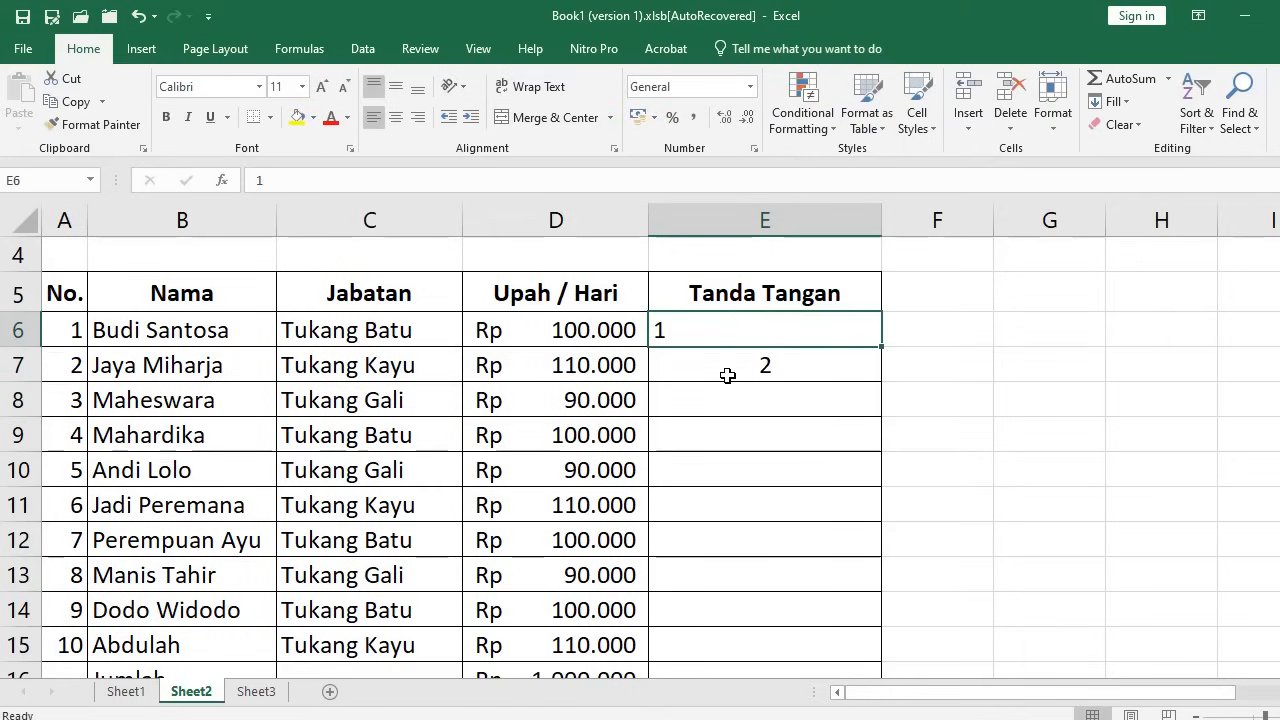
pyautogui.click(746, 368)
pyautogui.click(677, 327)
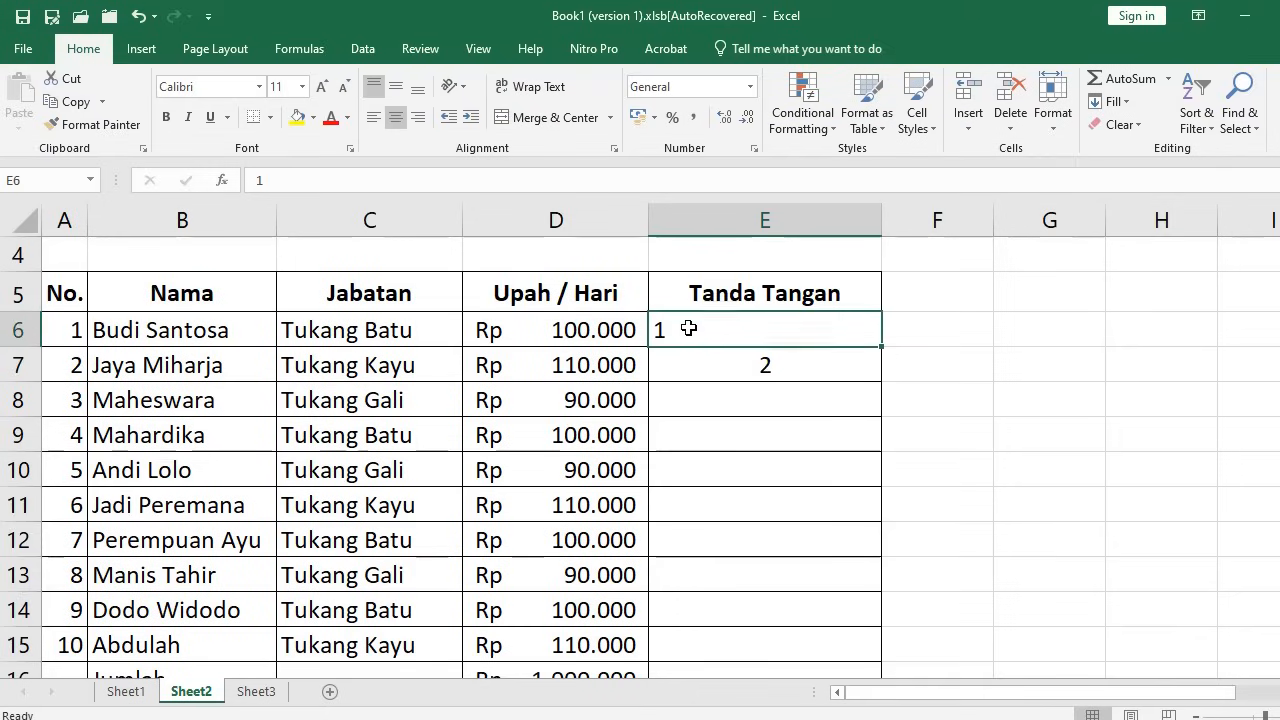
pyautogui.click(738, 368)
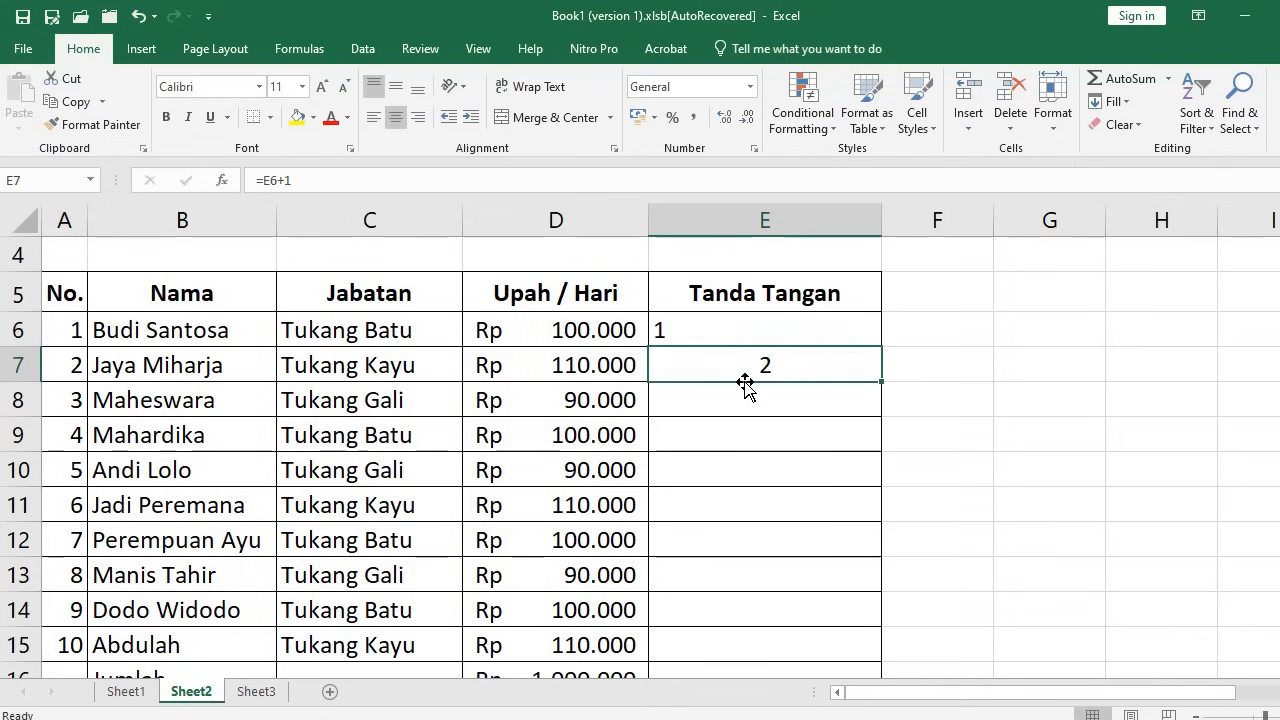
pyautogui.click(745, 401)
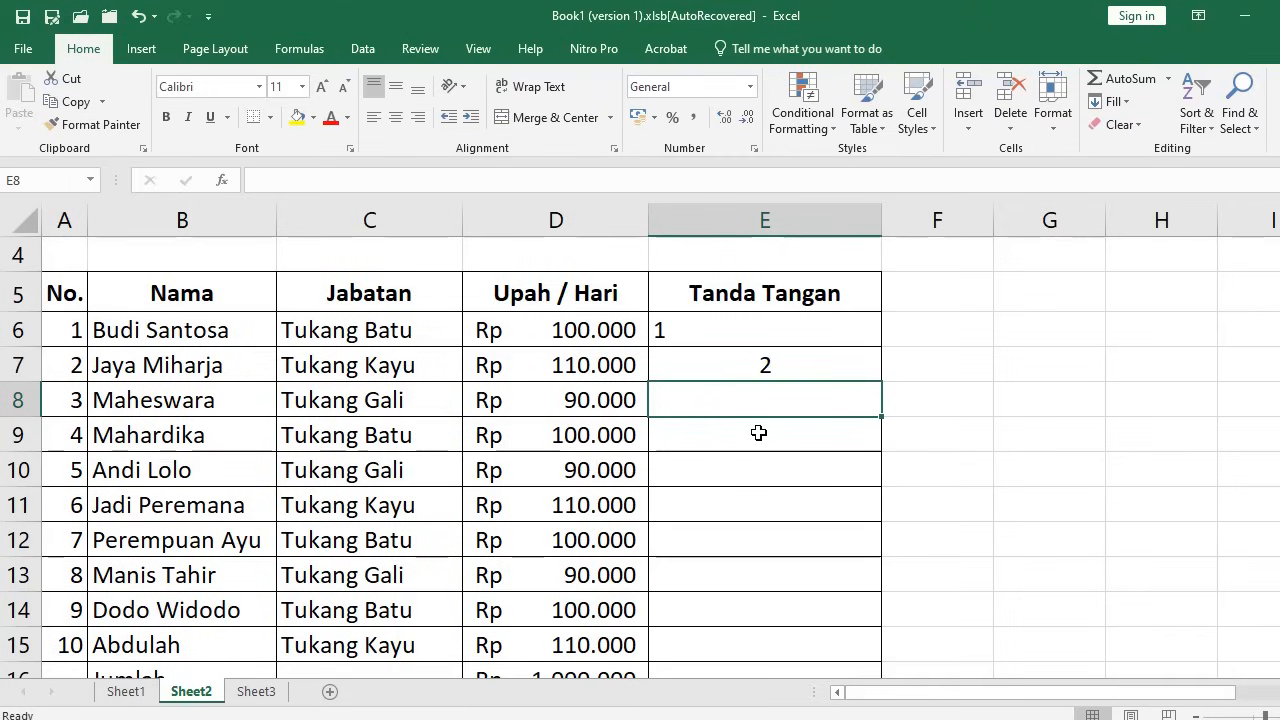
pyautogui.write('=')
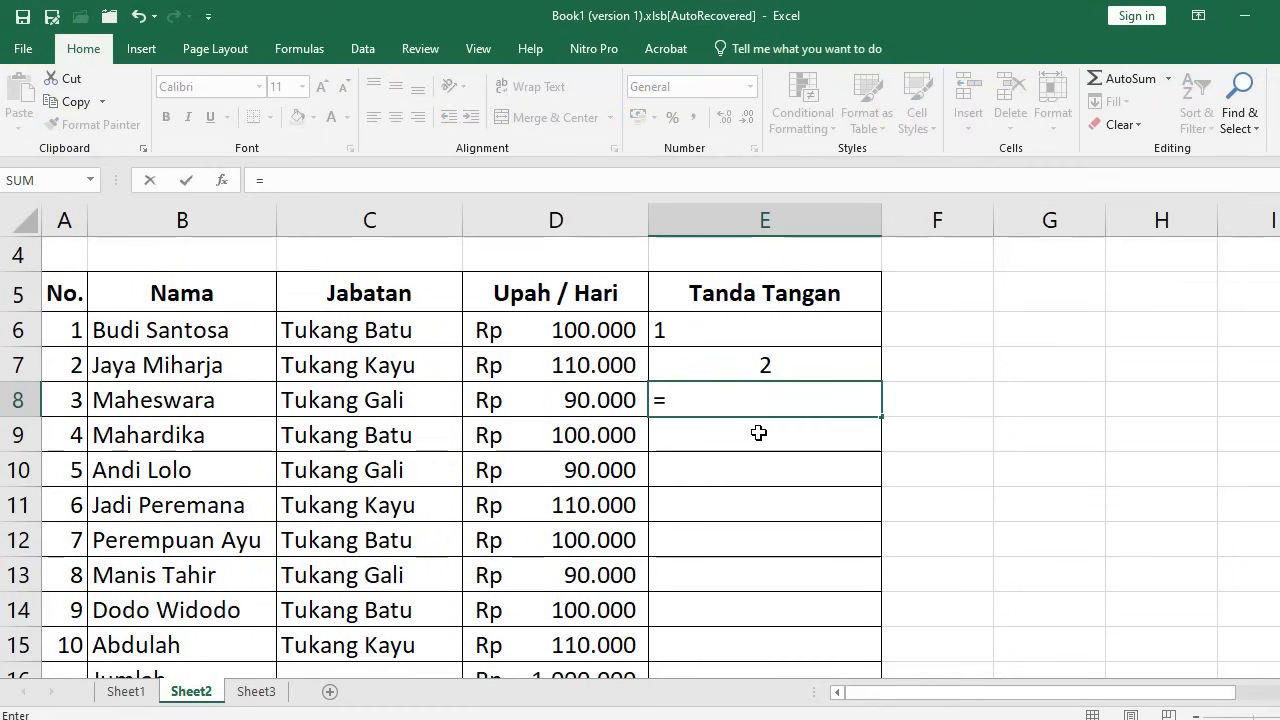
pyautogui.press('Up')
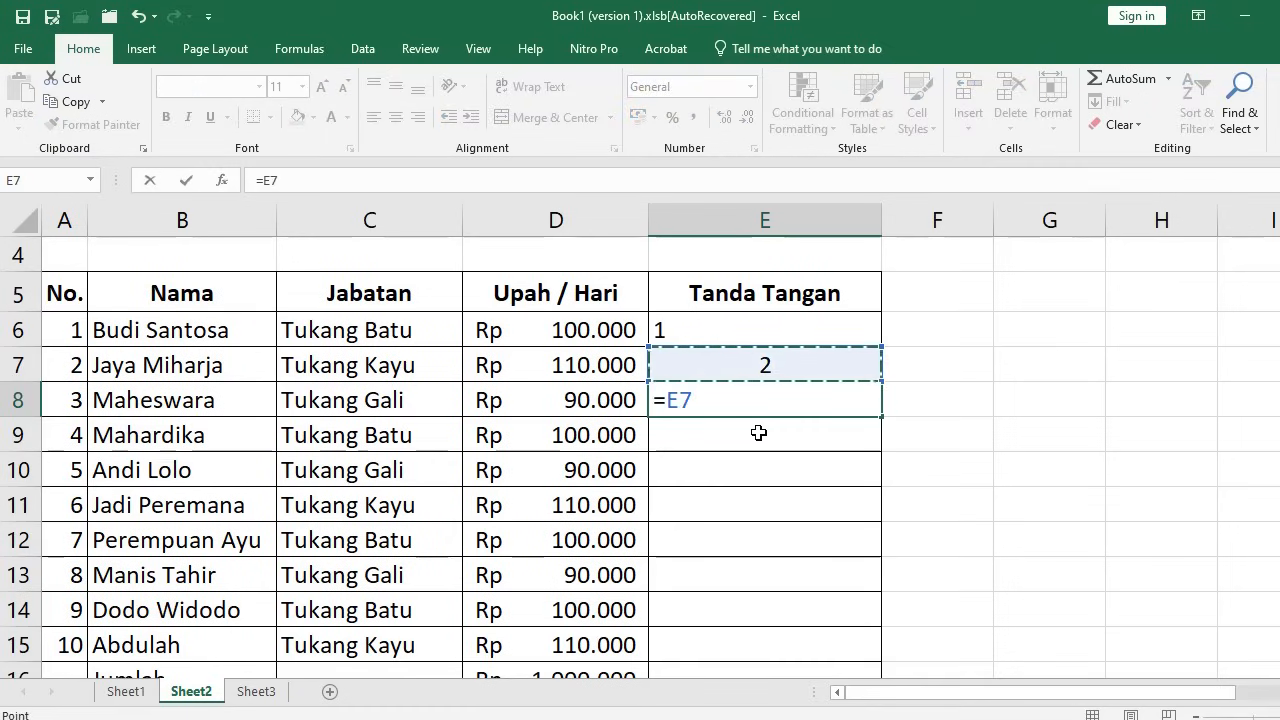
pyautogui.write('+1')
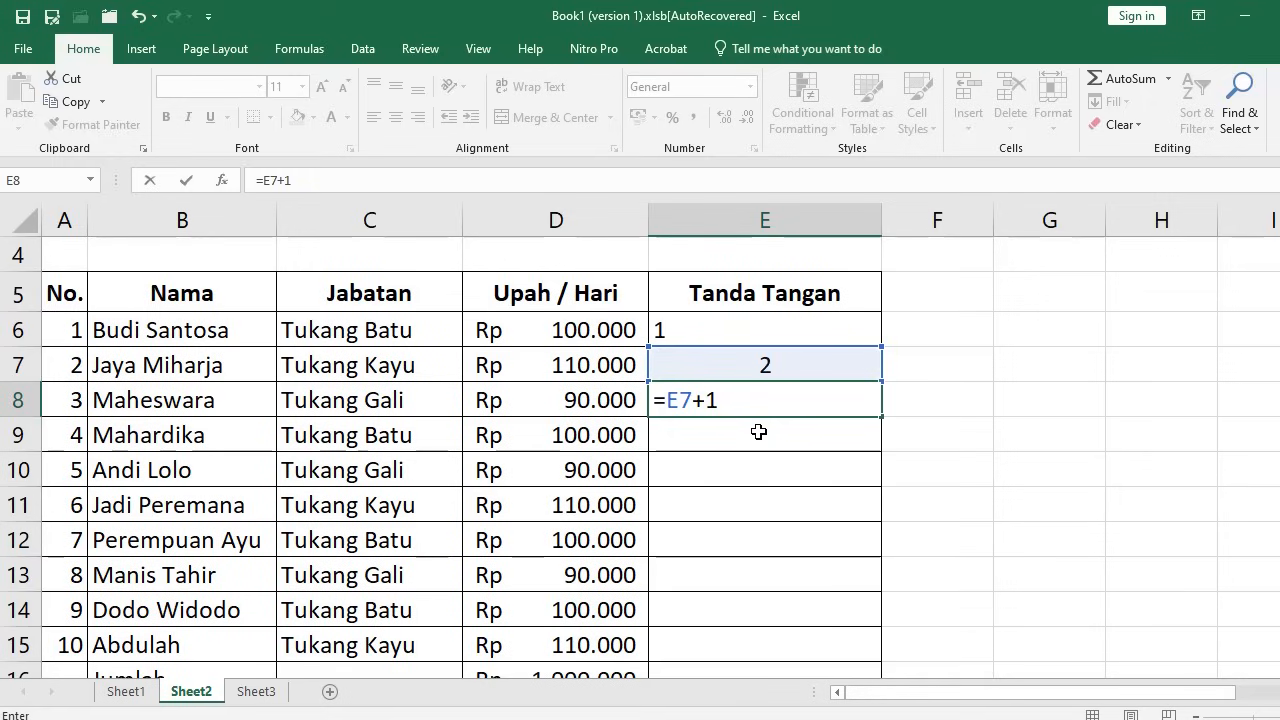
pyautogui.press('Return')
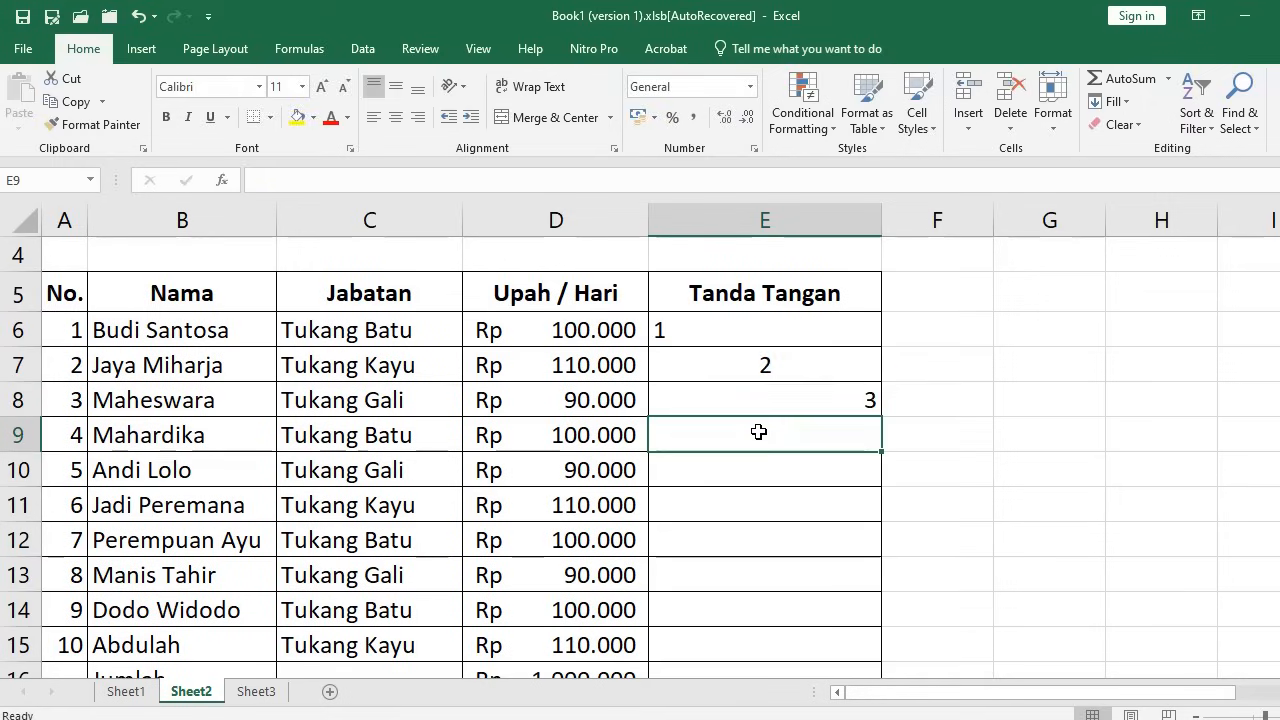
pyautogui.click(757, 398)
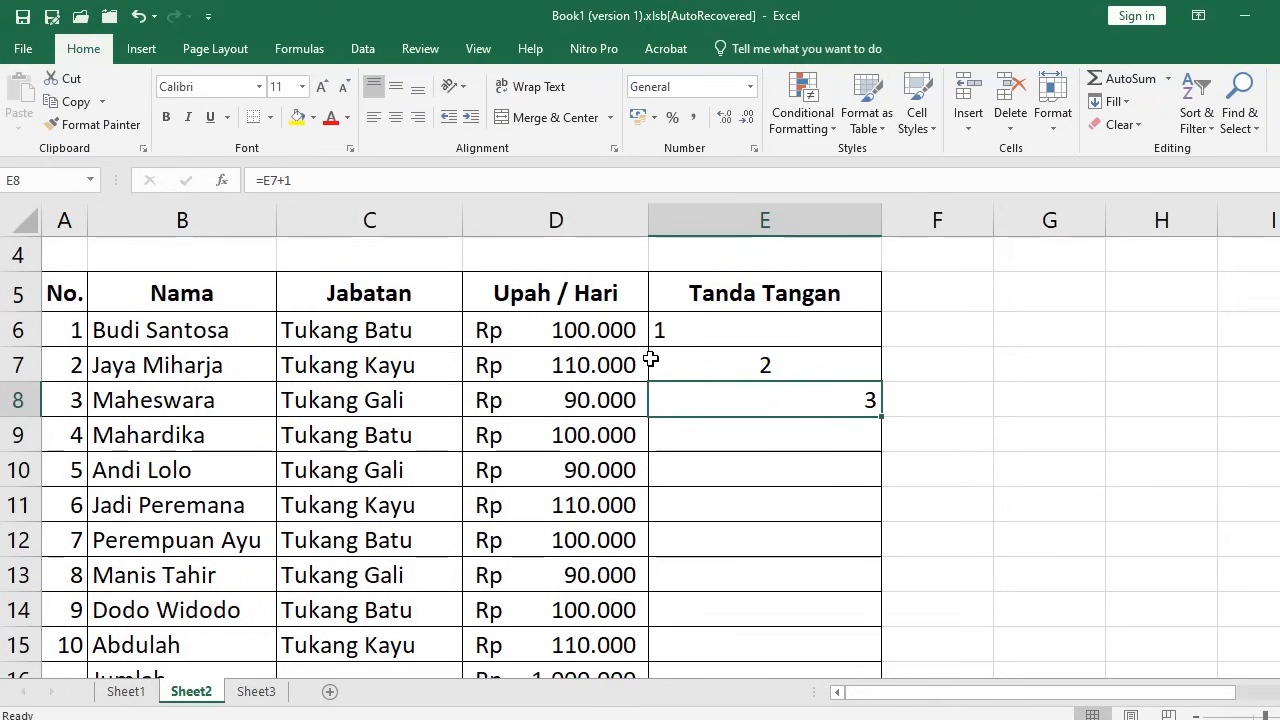
pyautogui.click(370, 121)
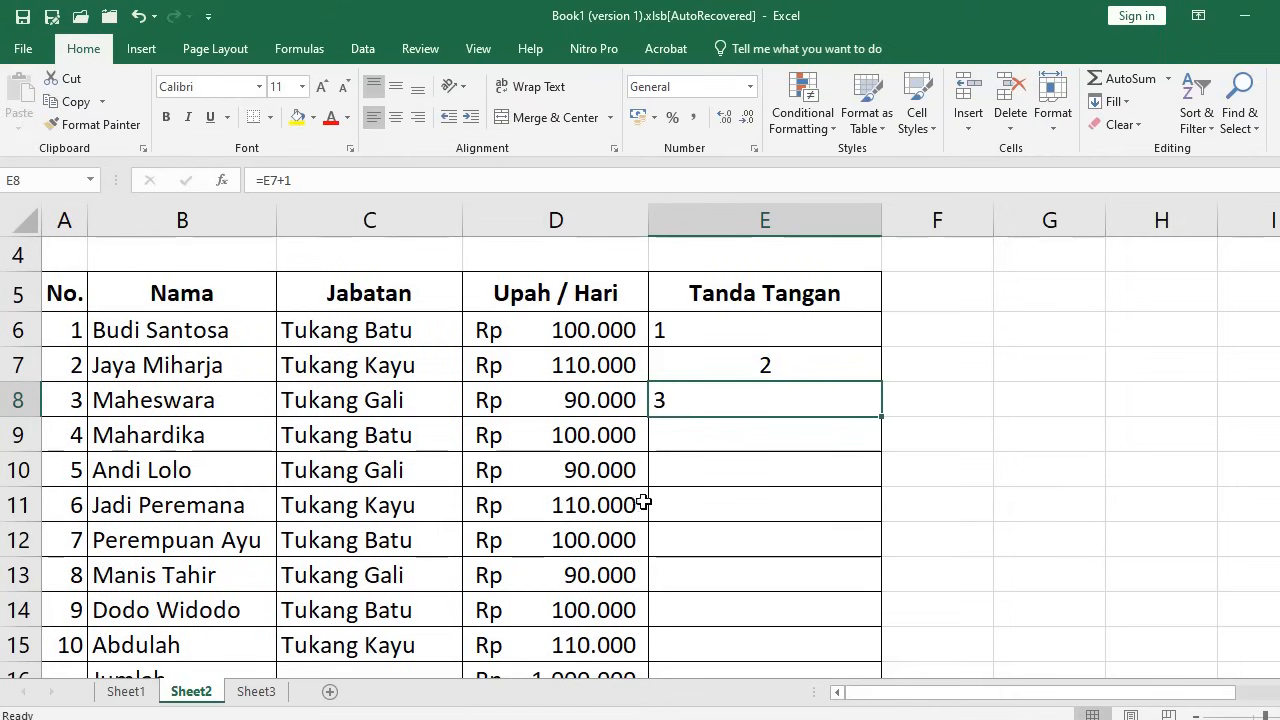
pyautogui.moveTo(700, 470); pyautogui.dragTo(729, 514)
pyautogui.moveTo(737, 366); pyautogui.dragTo(734, 402)
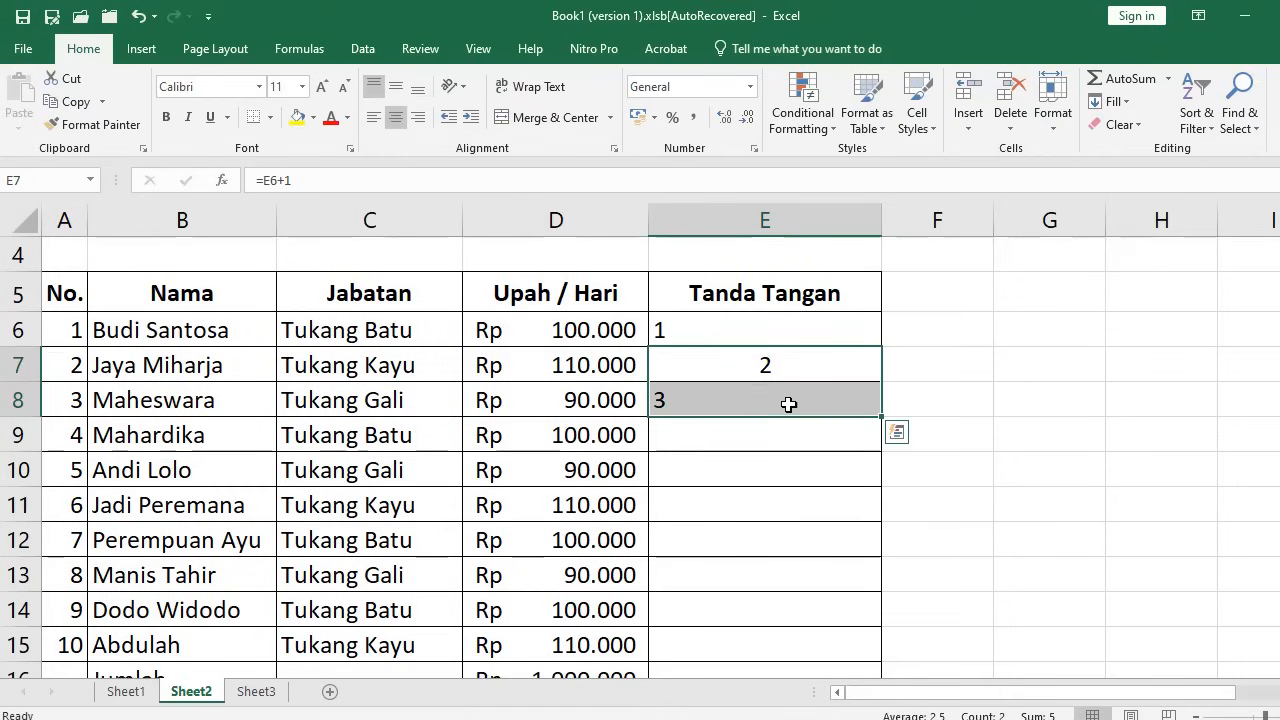
pyautogui.moveTo(729, 366); pyautogui.dragTo(730, 400)
pyautogui.hotkey('ctrl', 'c')
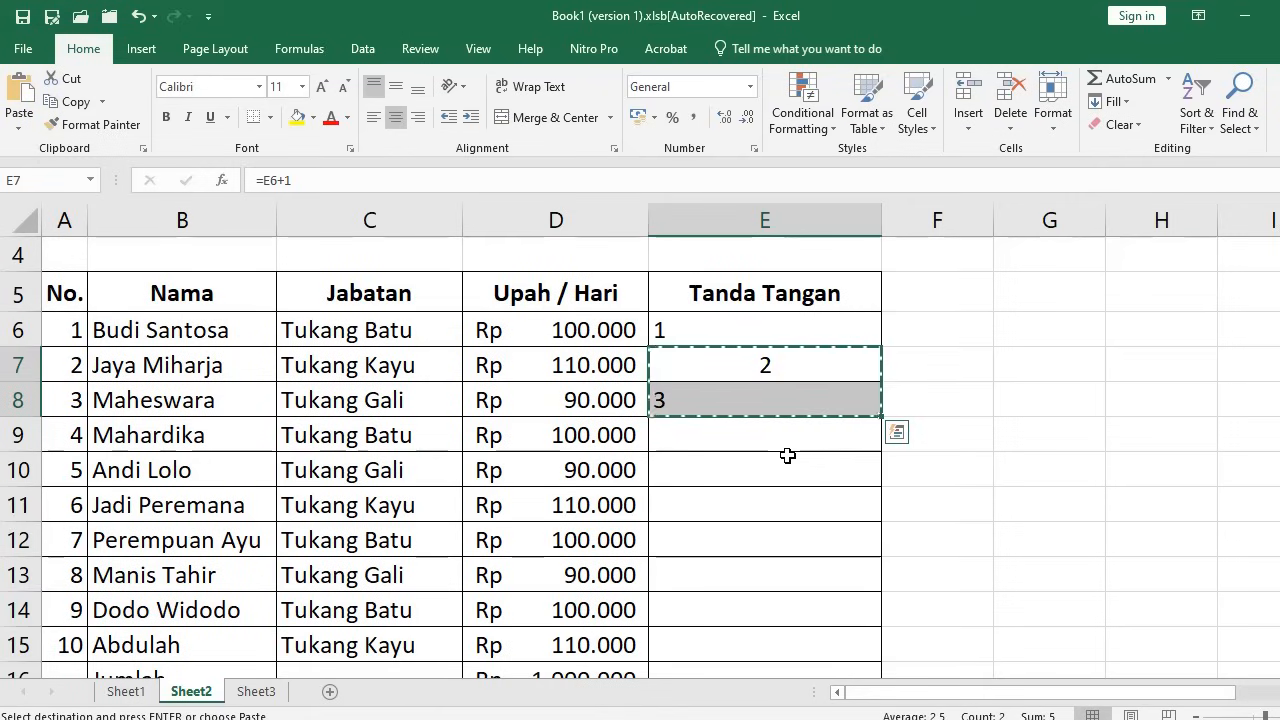
pyautogui.click(767, 404)
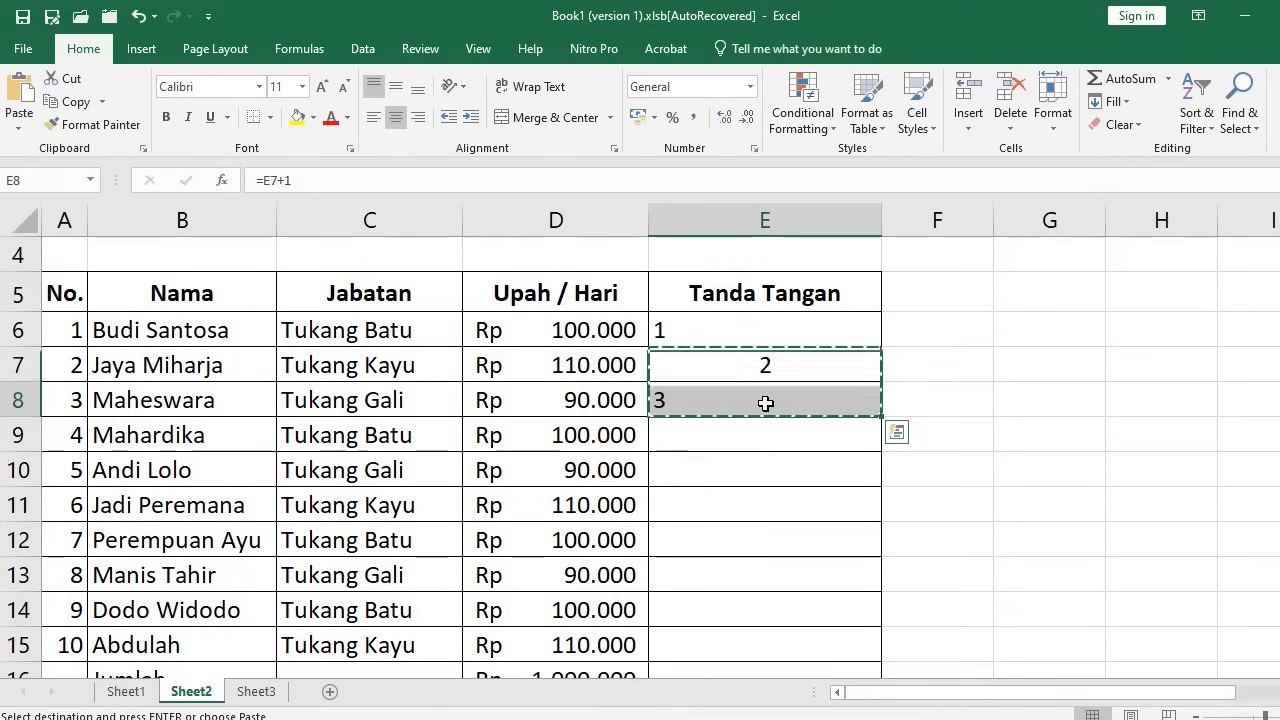
pyautogui.hotkey('ctrl', 'c')
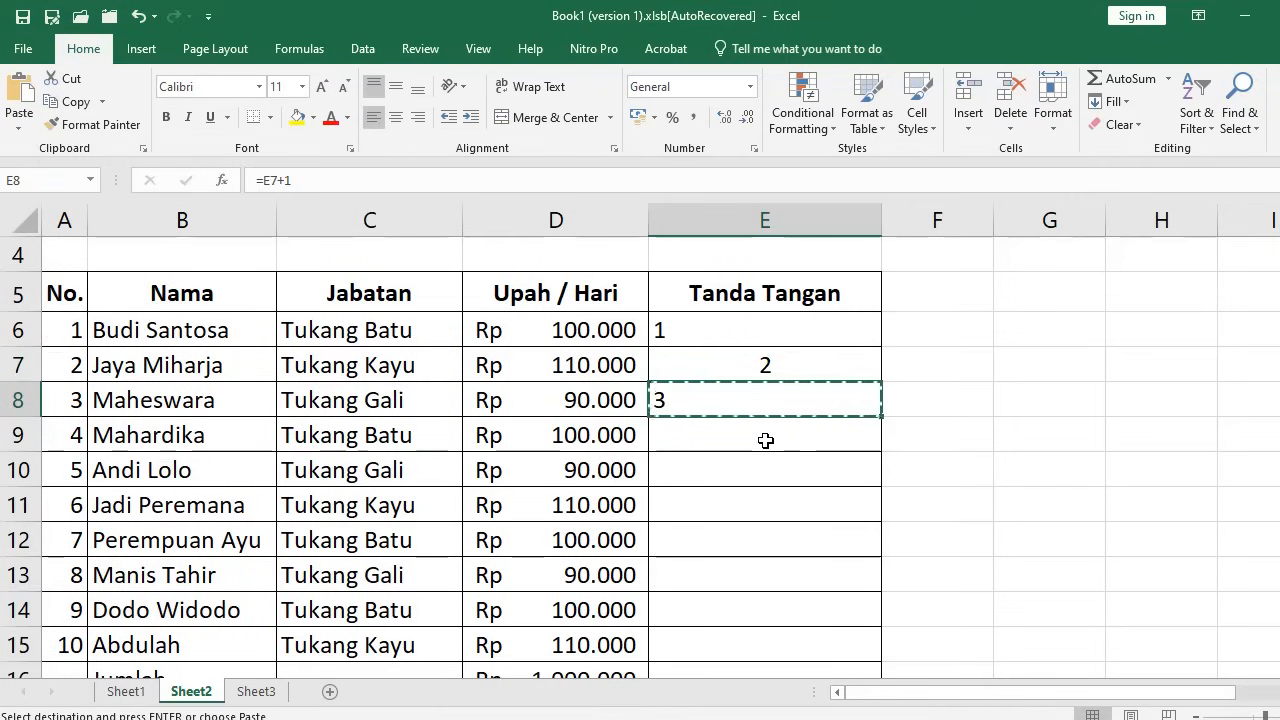
pyautogui.click(765, 440)
pyautogui.scroll(-2, 798, 511)
pyautogui.keyDown('shift'); pyautogui.click(780, 560); pyautogui.keyUp('shift')
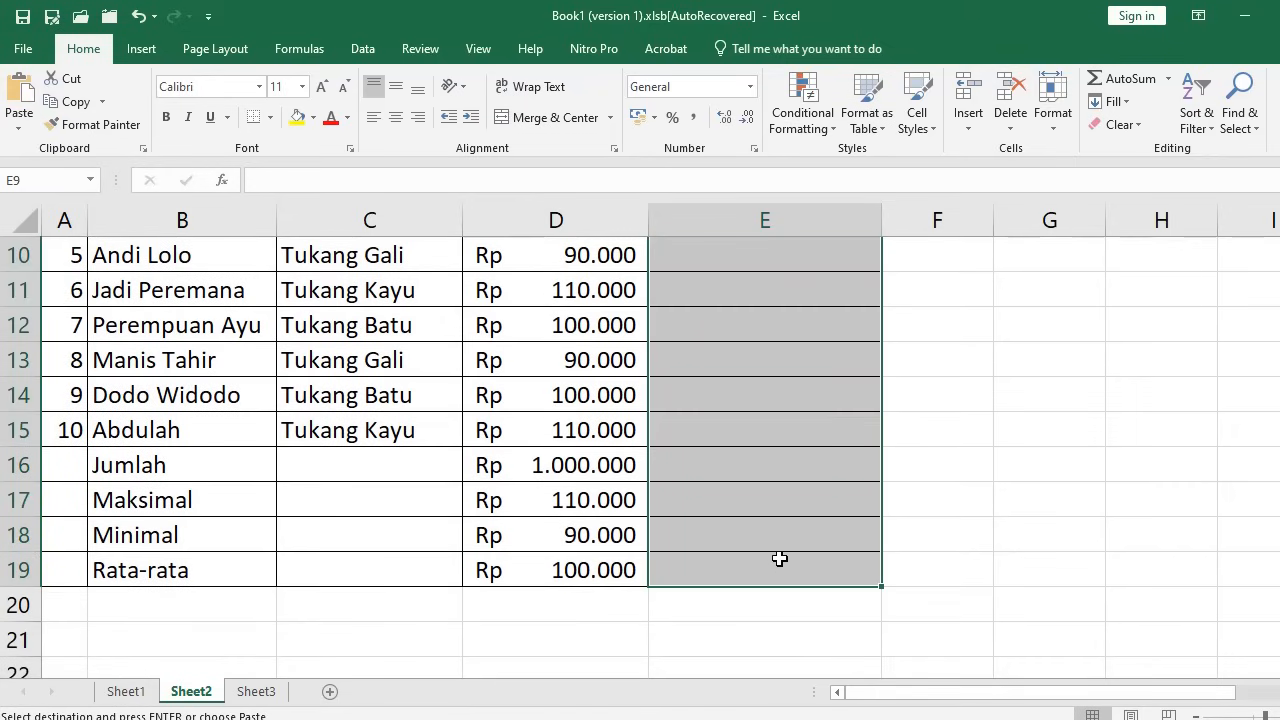
pyautogui.press('Return')
pyautogui.click(710, 366)
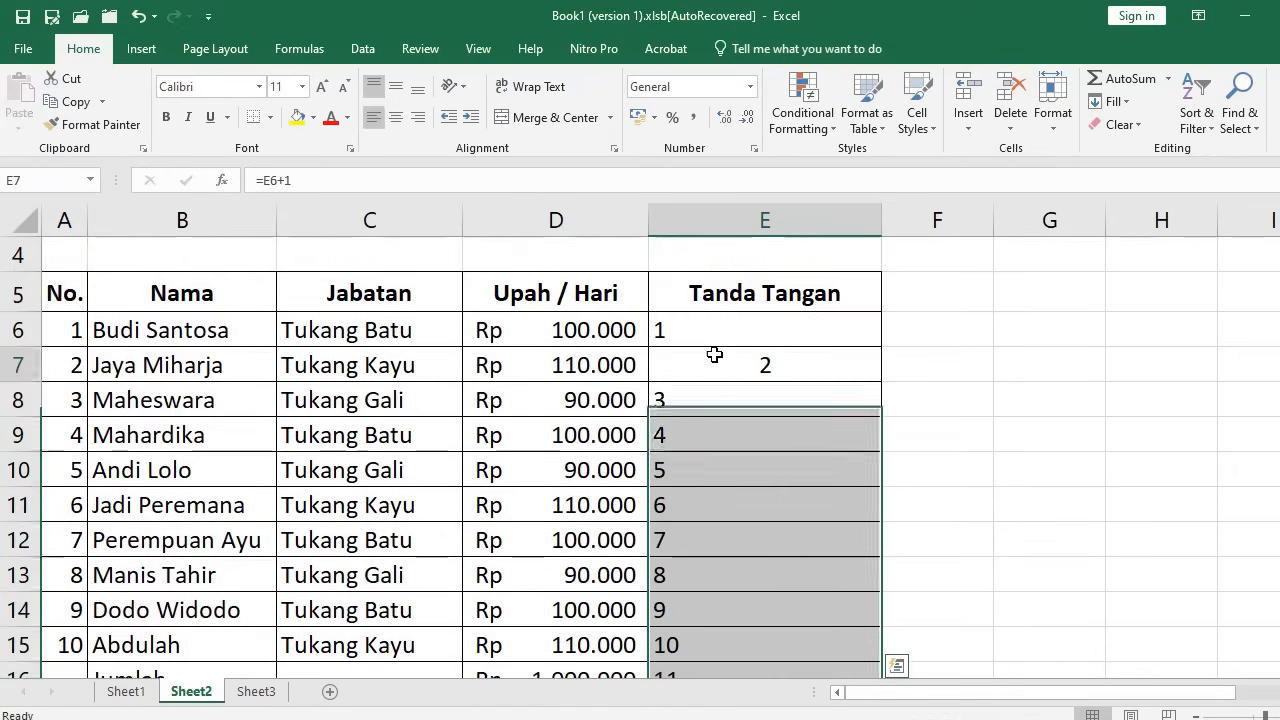
pyautogui.hotkey('ctrl', 'c')
pyautogui.click(720, 398)
pyautogui.scroll(-2, 780, 510)
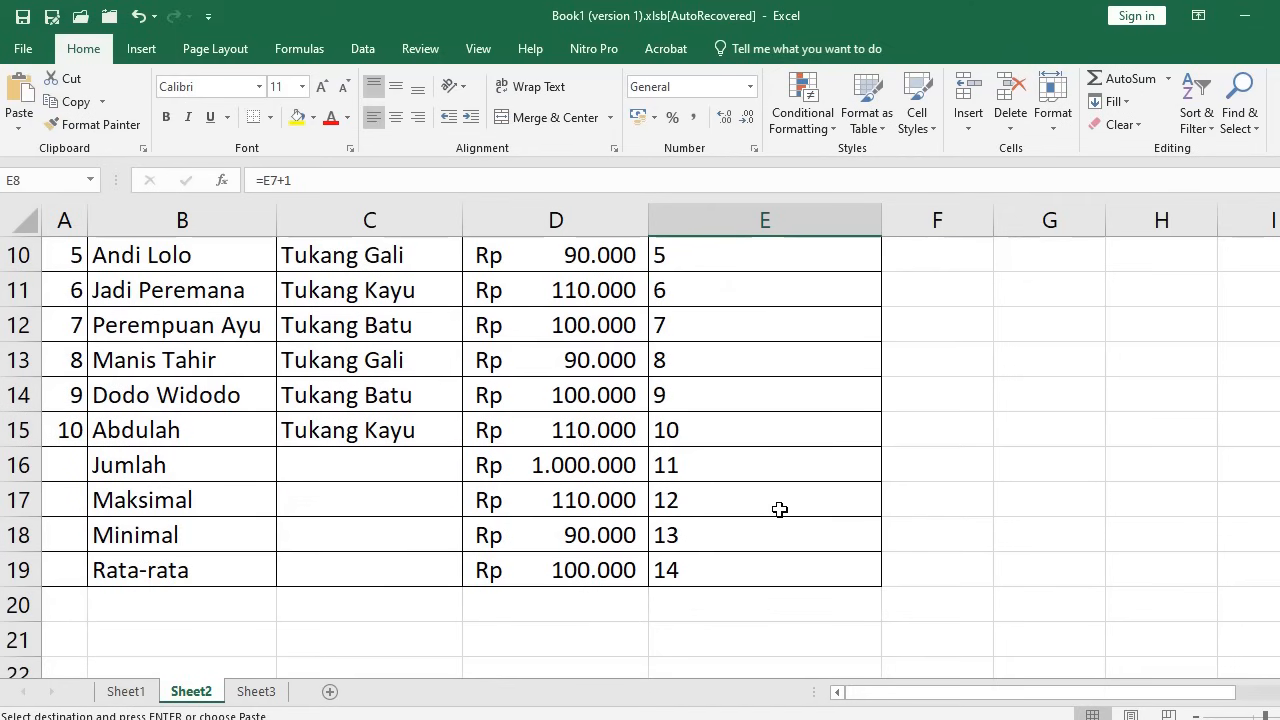
pyautogui.keyDown('shift'); pyautogui.click(752, 569); pyautogui.keyUp('shift')
pyautogui.press('Return')
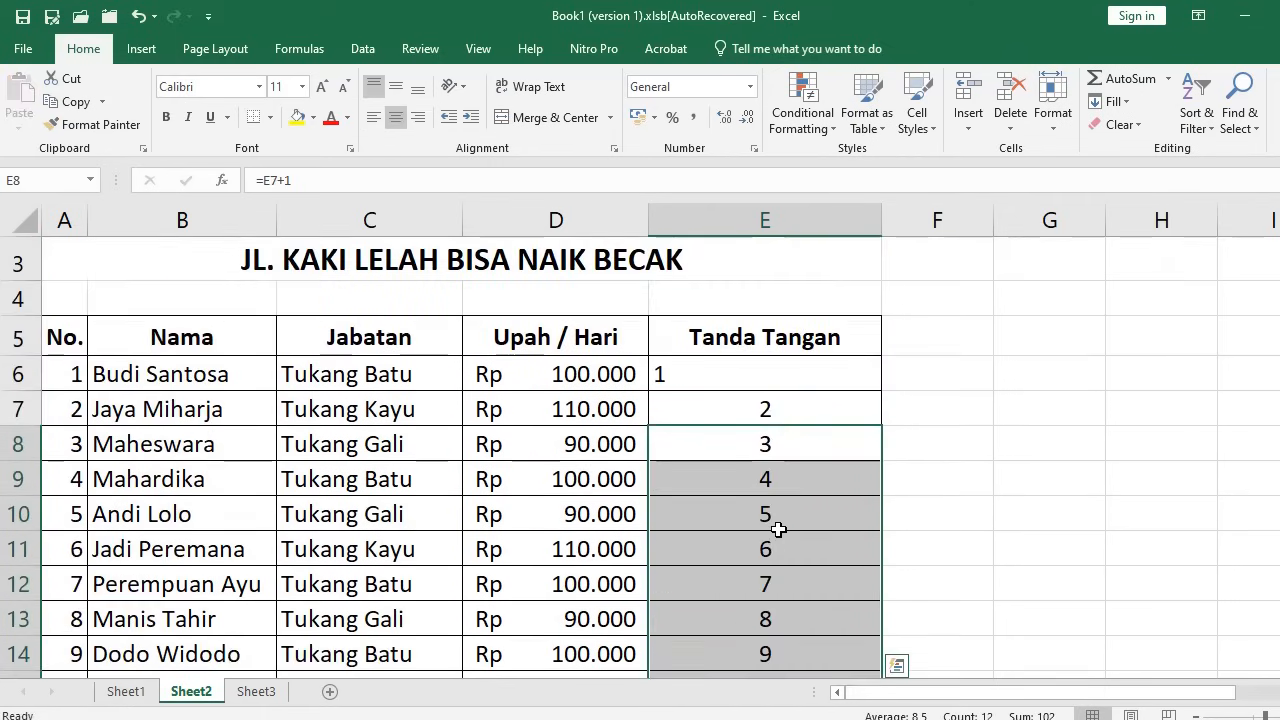
pyautogui.click(145, 17)
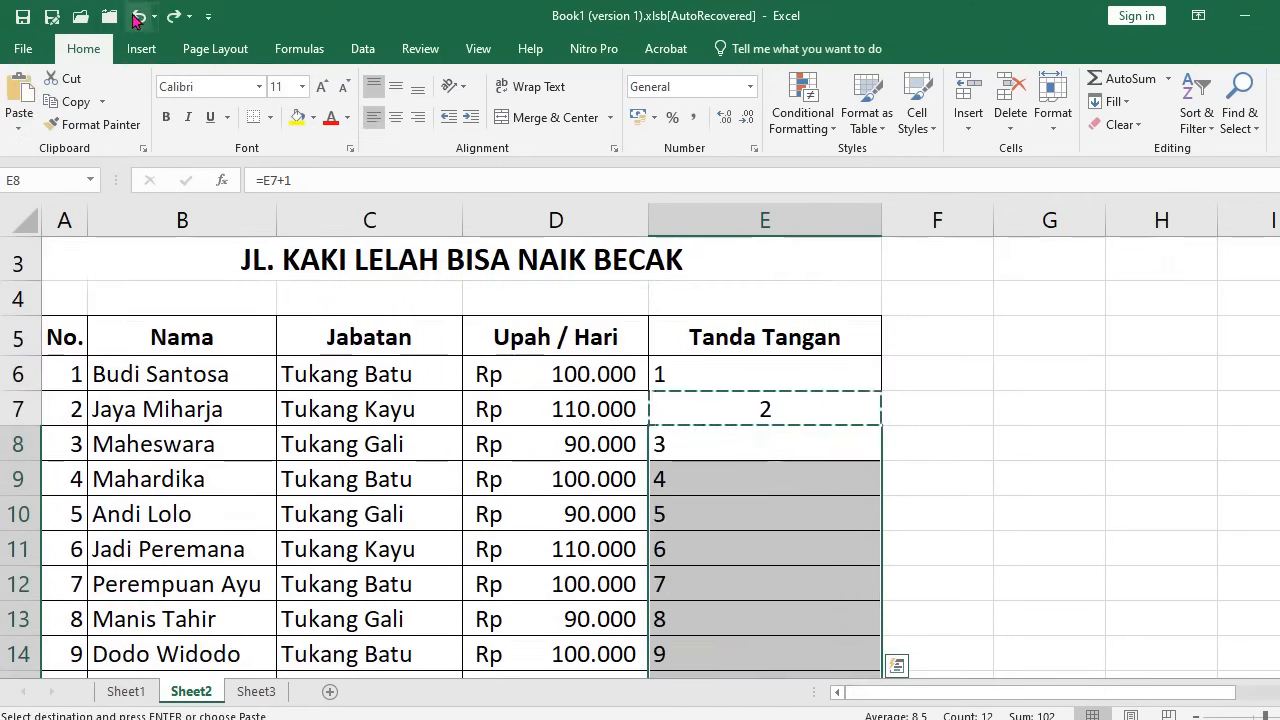
pyautogui.click(145, 17)
# Copy E7:E8 holding 2 and 3, dismissing the Quick Analysis popup
pyautogui.click(925, 583)
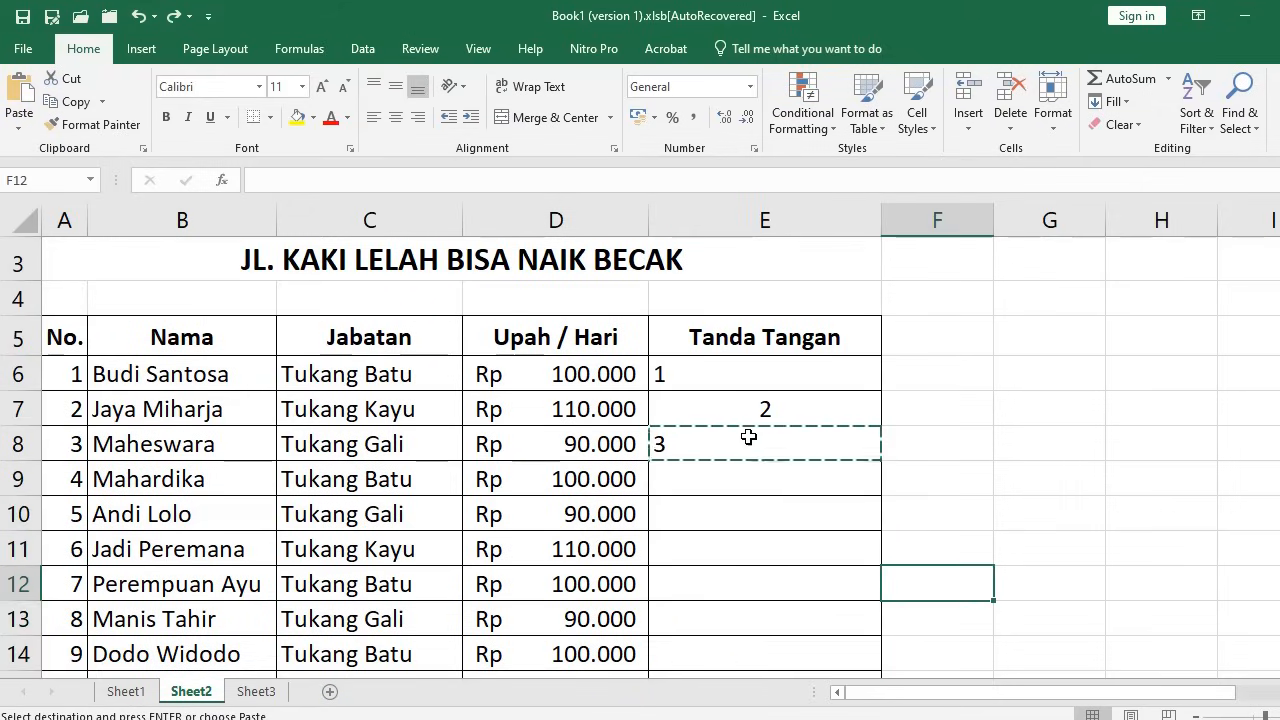
pyautogui.moveTo(741, 412); pyautogui.dragTo(736, 443)
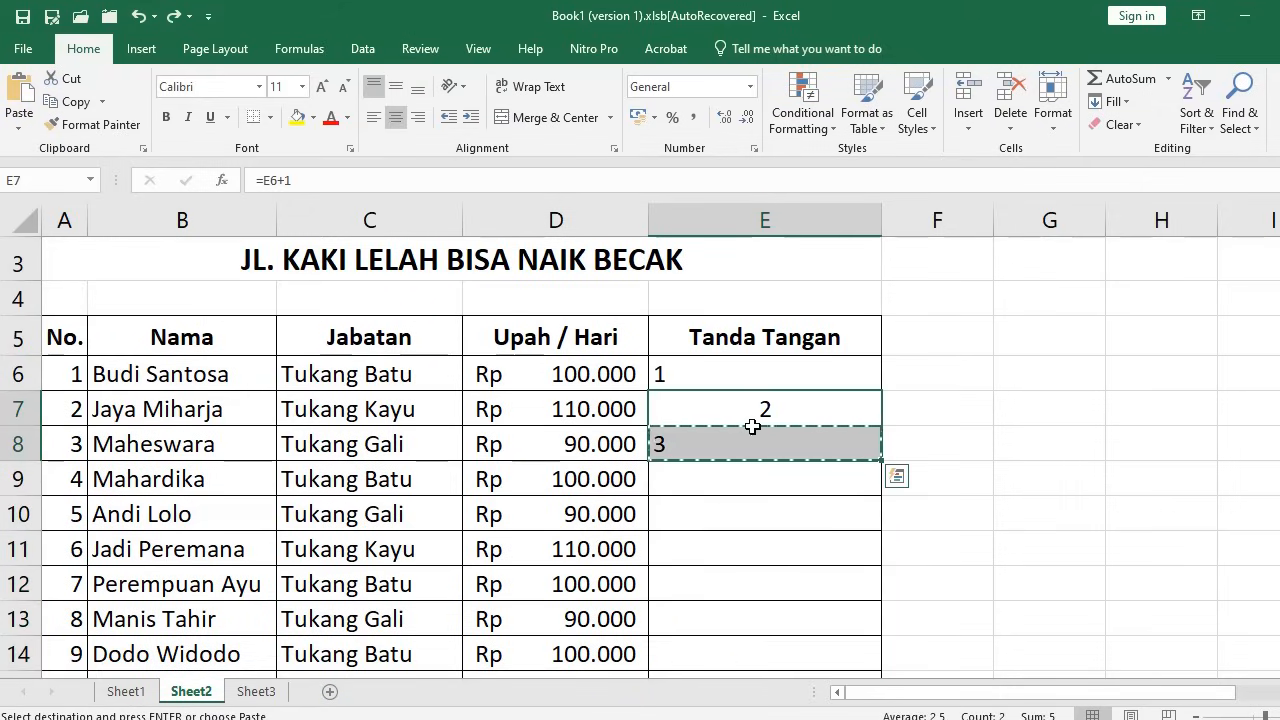
pyautogui.click(725, 416)
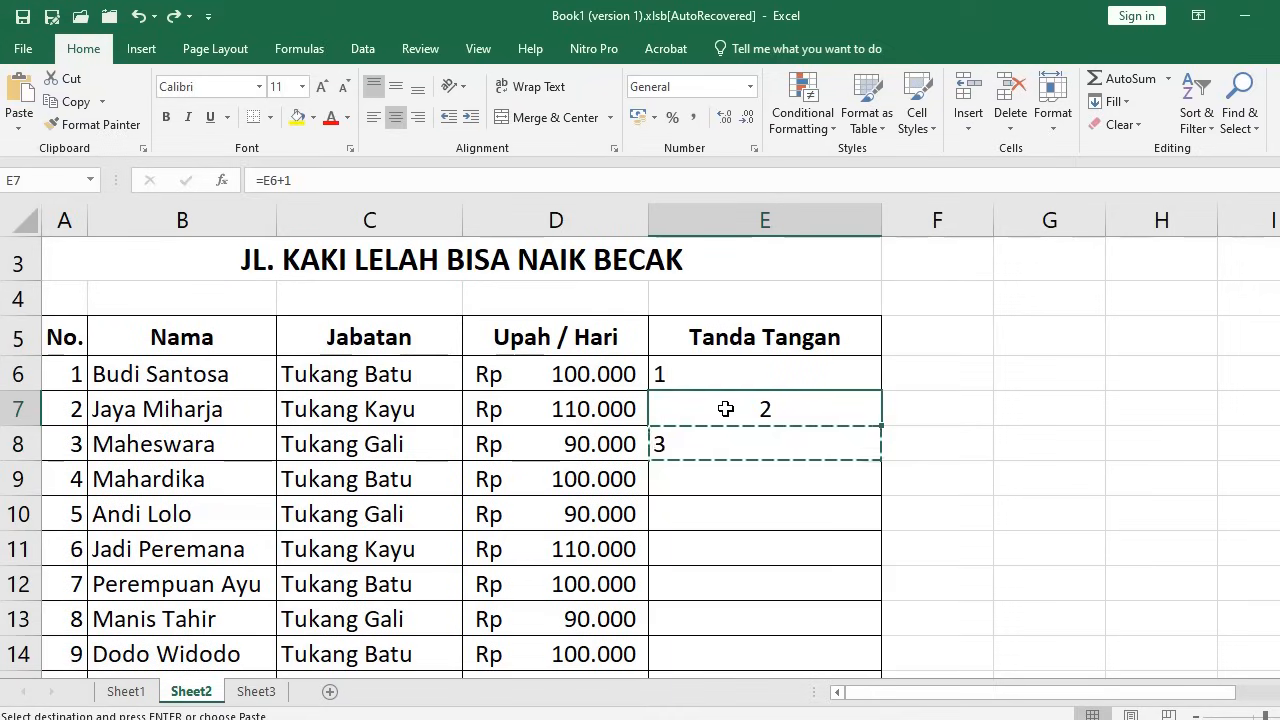
pyautogui.moveTo(726, 409); pyautogui.dragTo(728, 442)
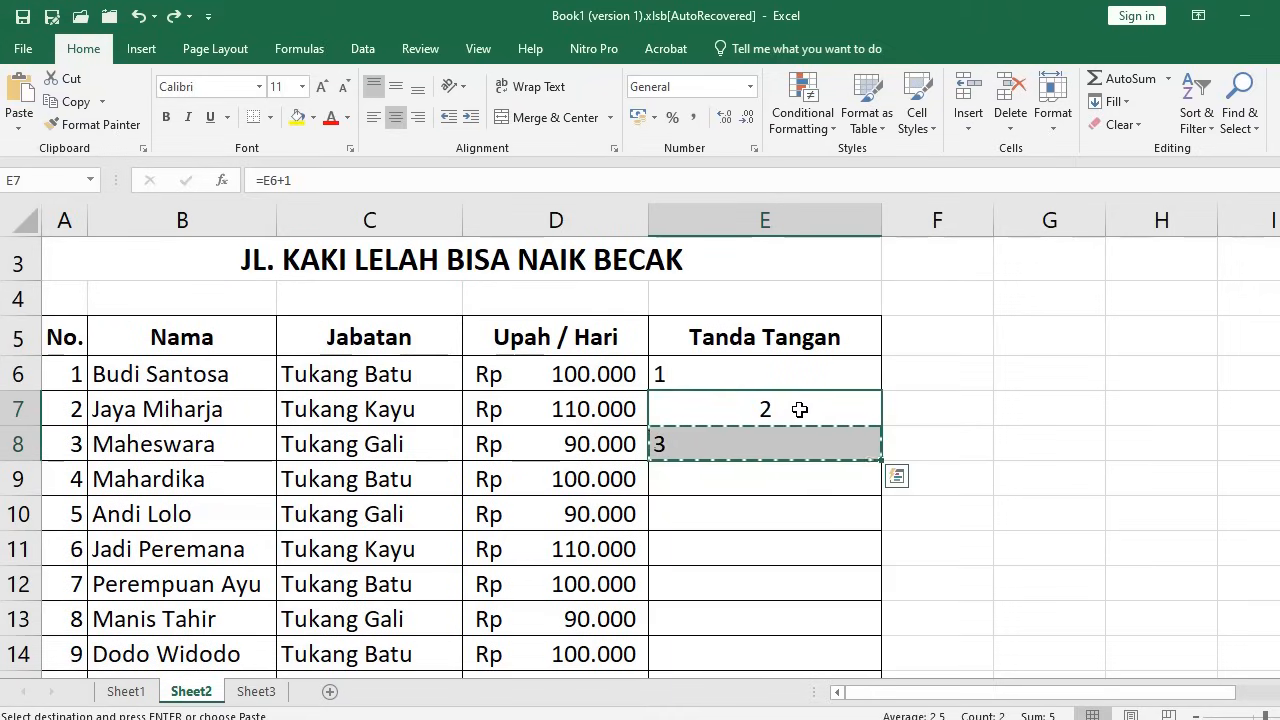
pyautogui.press('Escape')
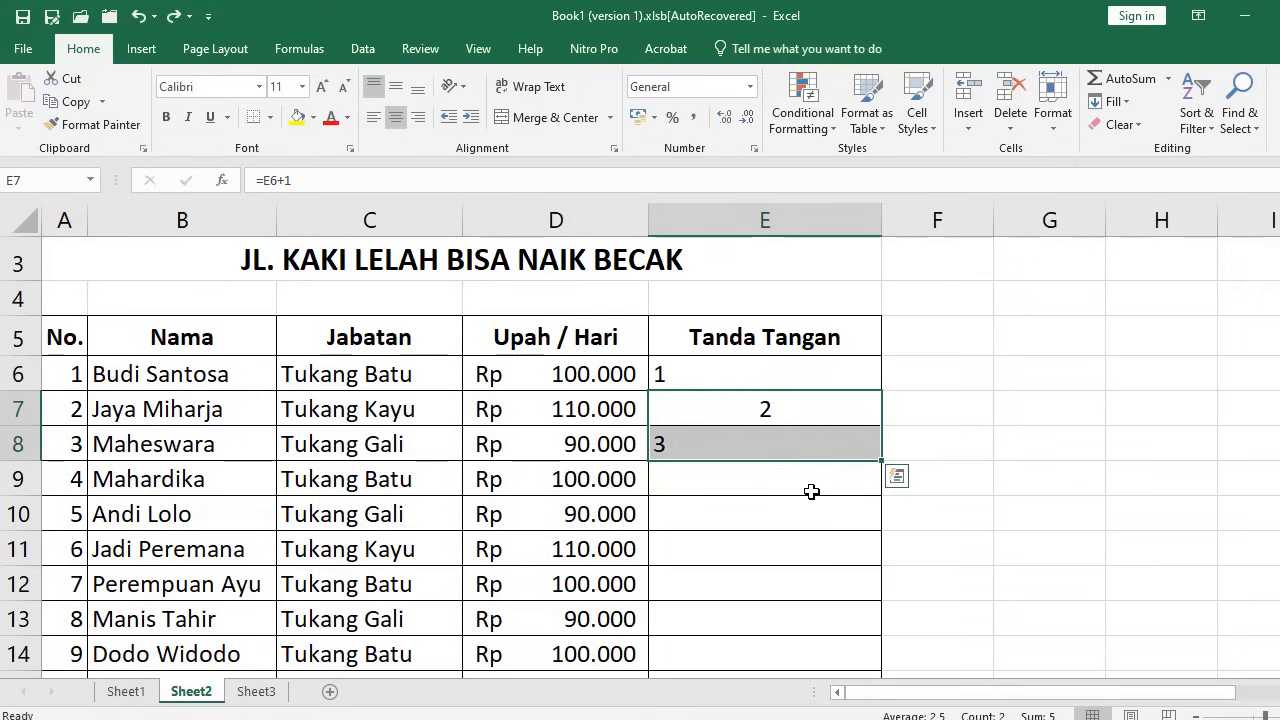
pyautogui.hotkey('ctrl', 'c')
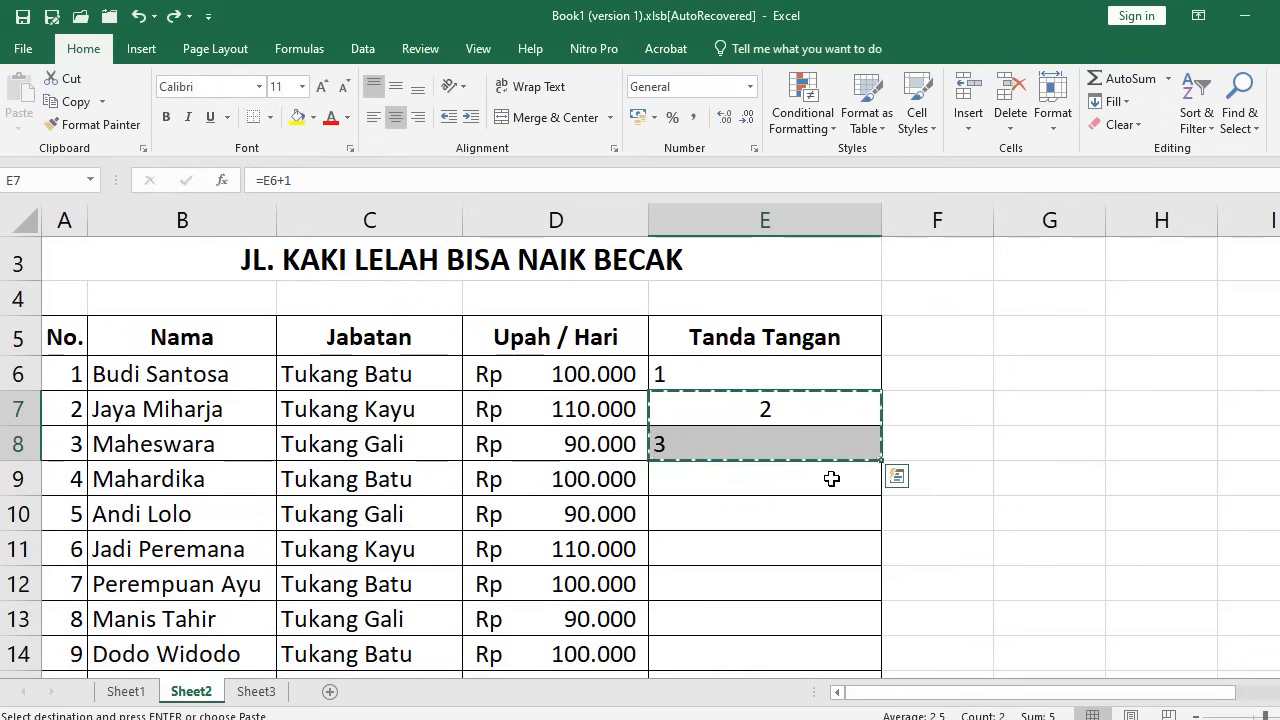
pyautogui.hotkey('ctrl', 'q')
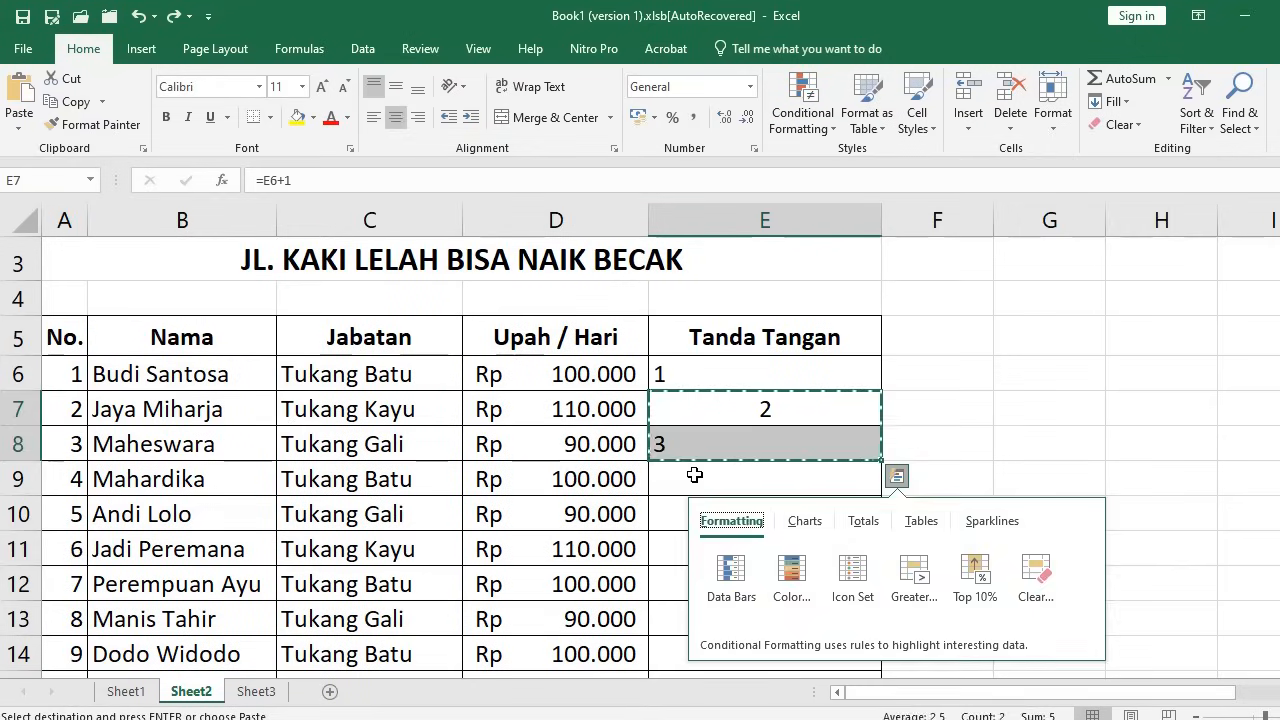
pyautogui.click(736, 488)
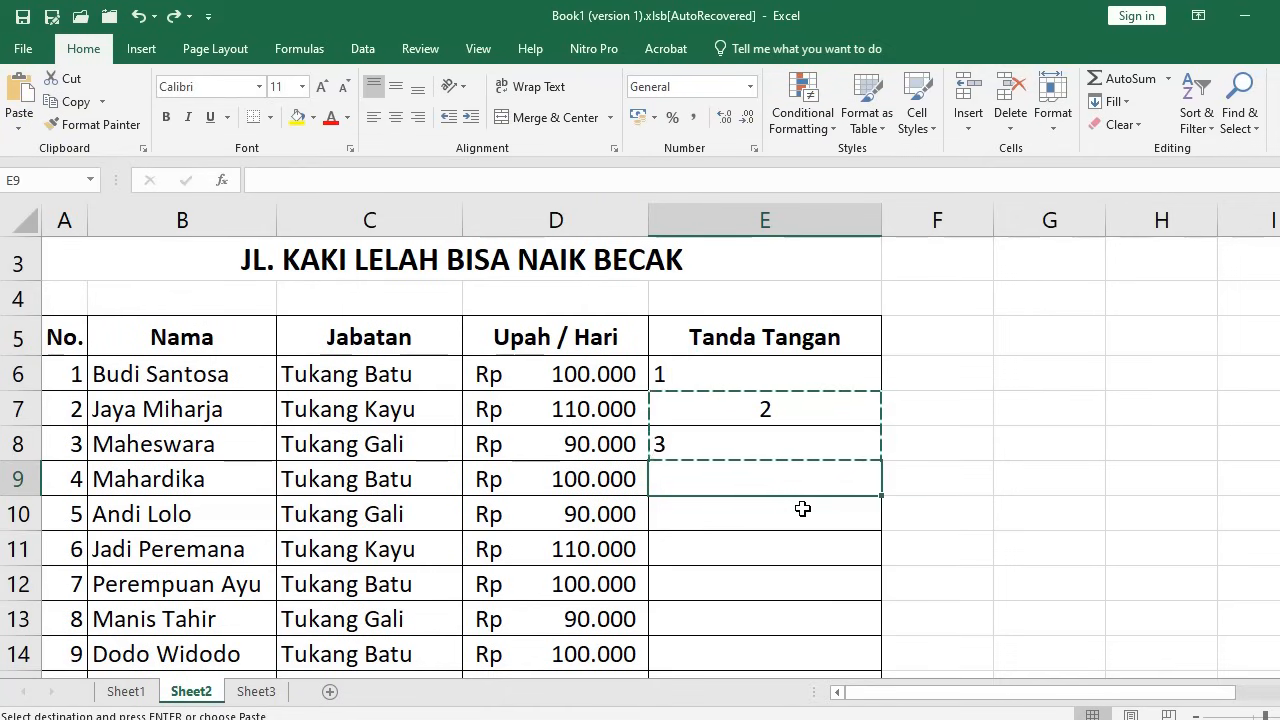
# Mark rows 9–19 of column E as the paste destination
pyautogui.scroll(-1, 808, 511)
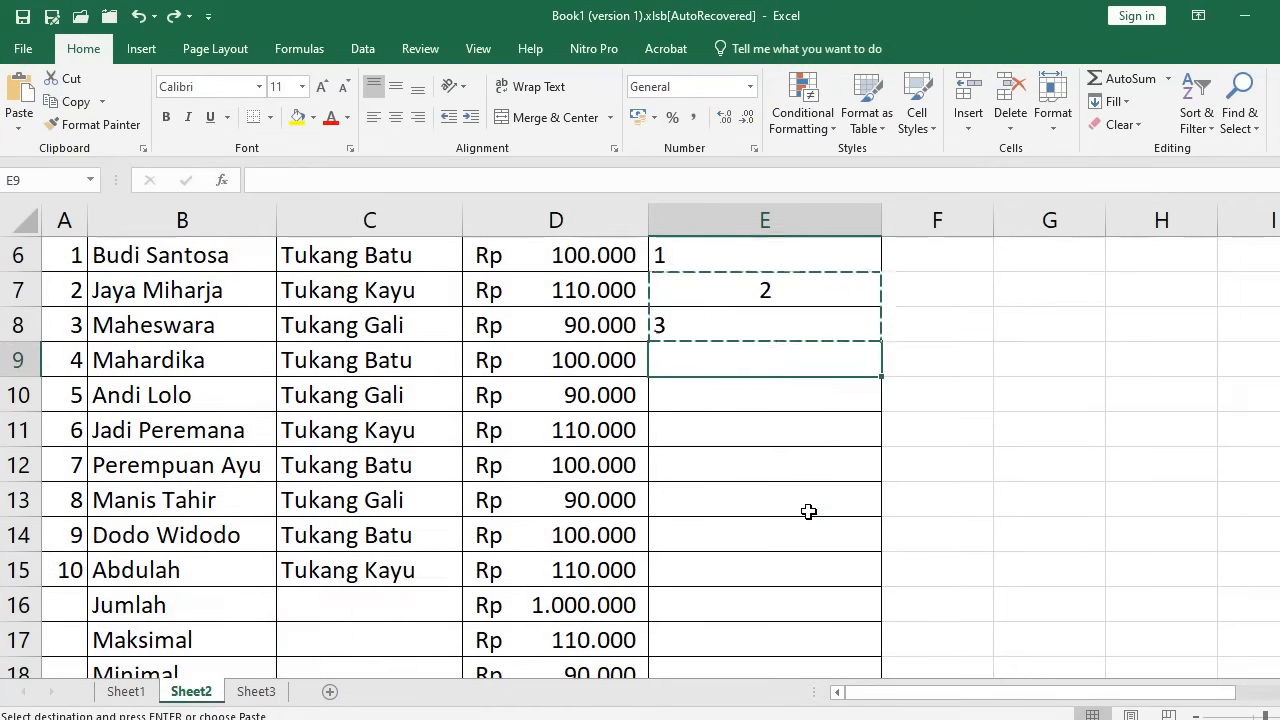
pyautogui.scroll(-1, 808, 511)
pyautogui.scroll(-1, 808, 511)
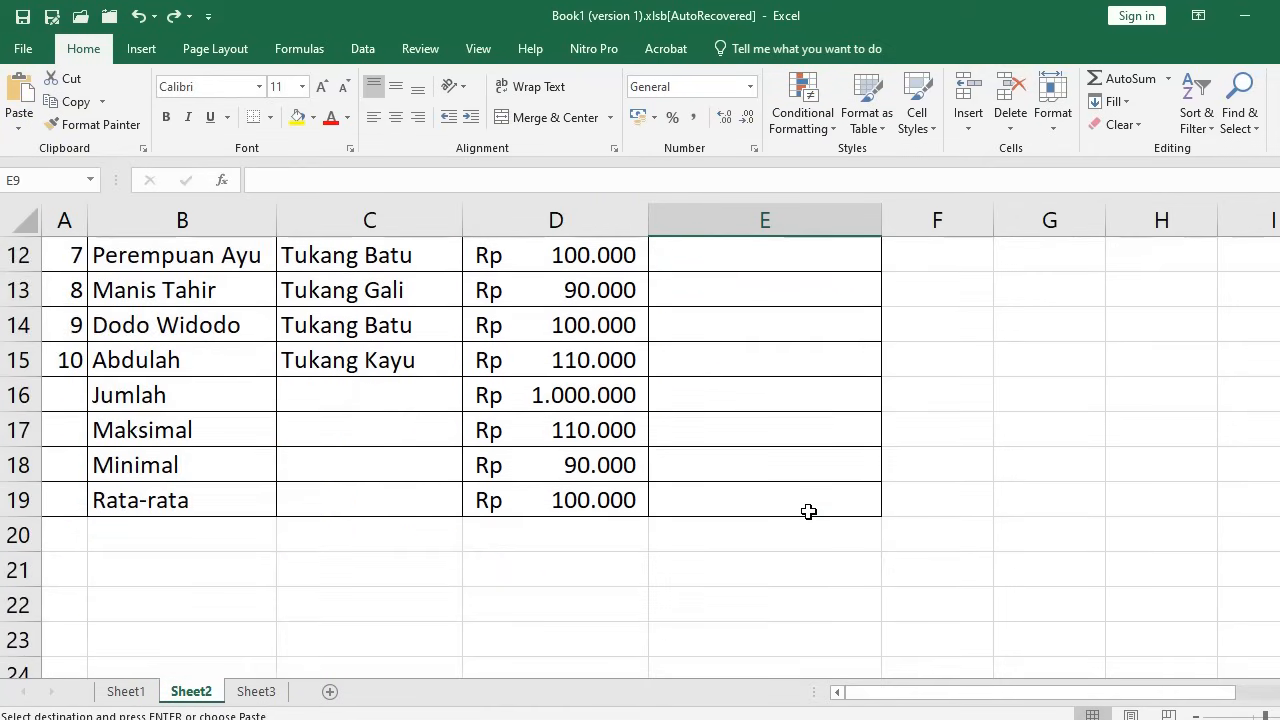
pyautogui.keyDown('shift'); pyautogui.click(796, 501); pyautogui.keyUp('shift')
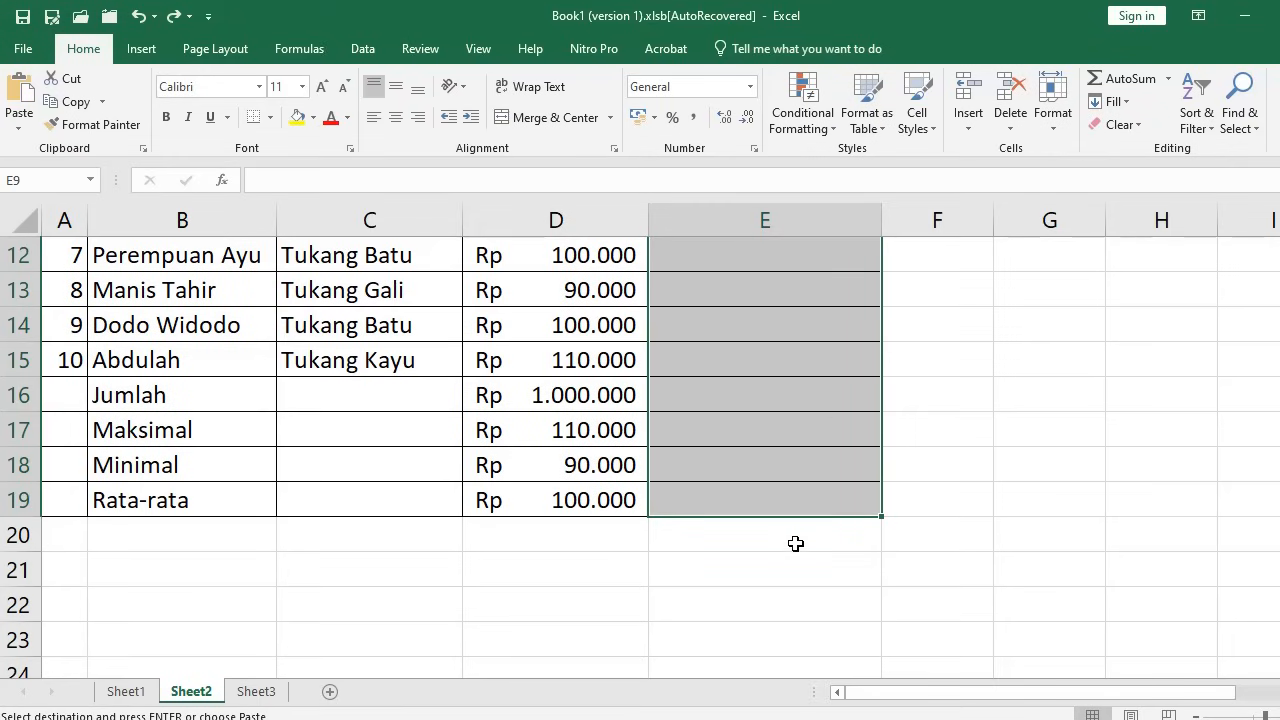
pyautogui.scroll(2, 891, 512)
pyautogui.scroll(1, 893, 507)
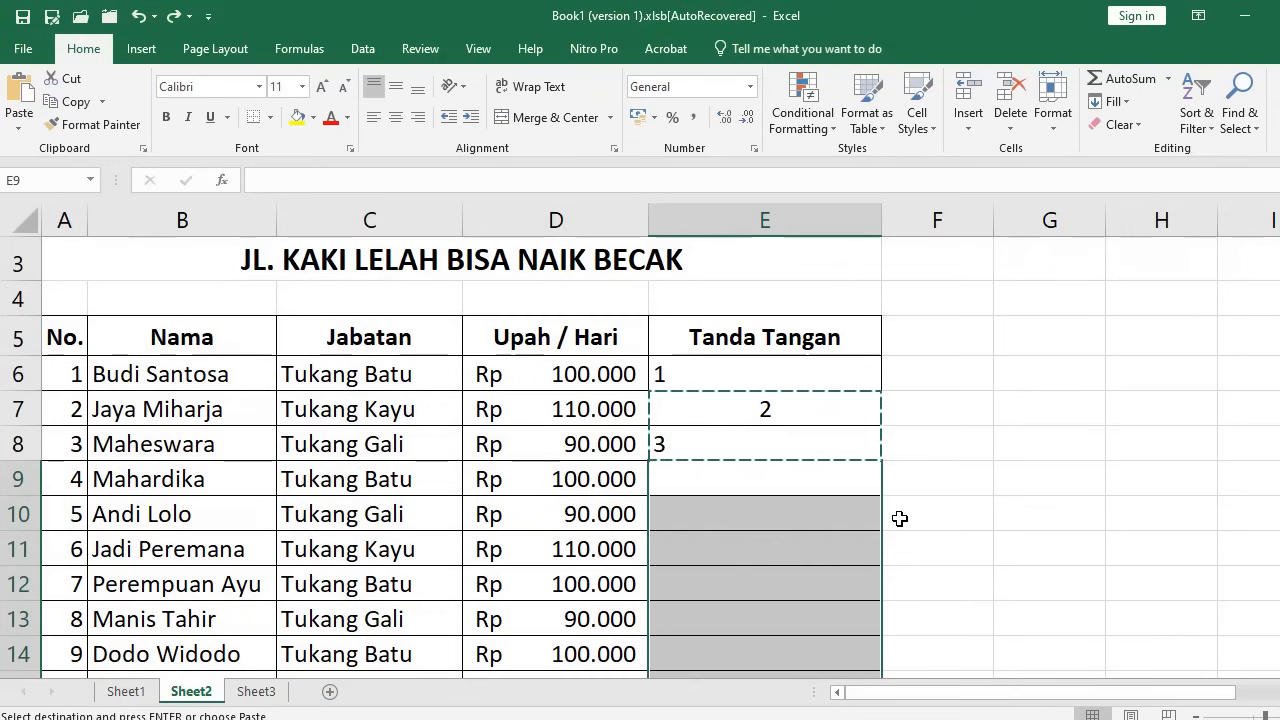
# Paste the copied pair below the 3, then undo that paste
pyautogui.hotkey('ctrl', 'v')
pyautogui.click(896, 545)
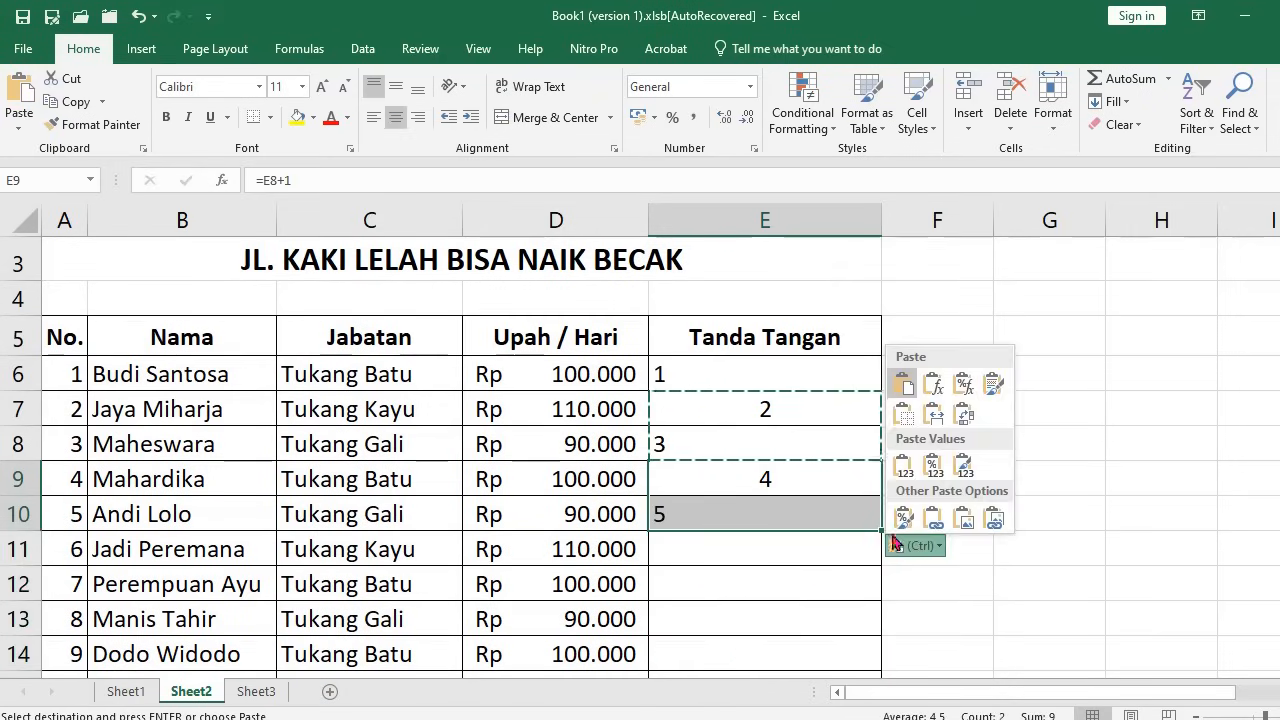
pyautogui.press('Escape')
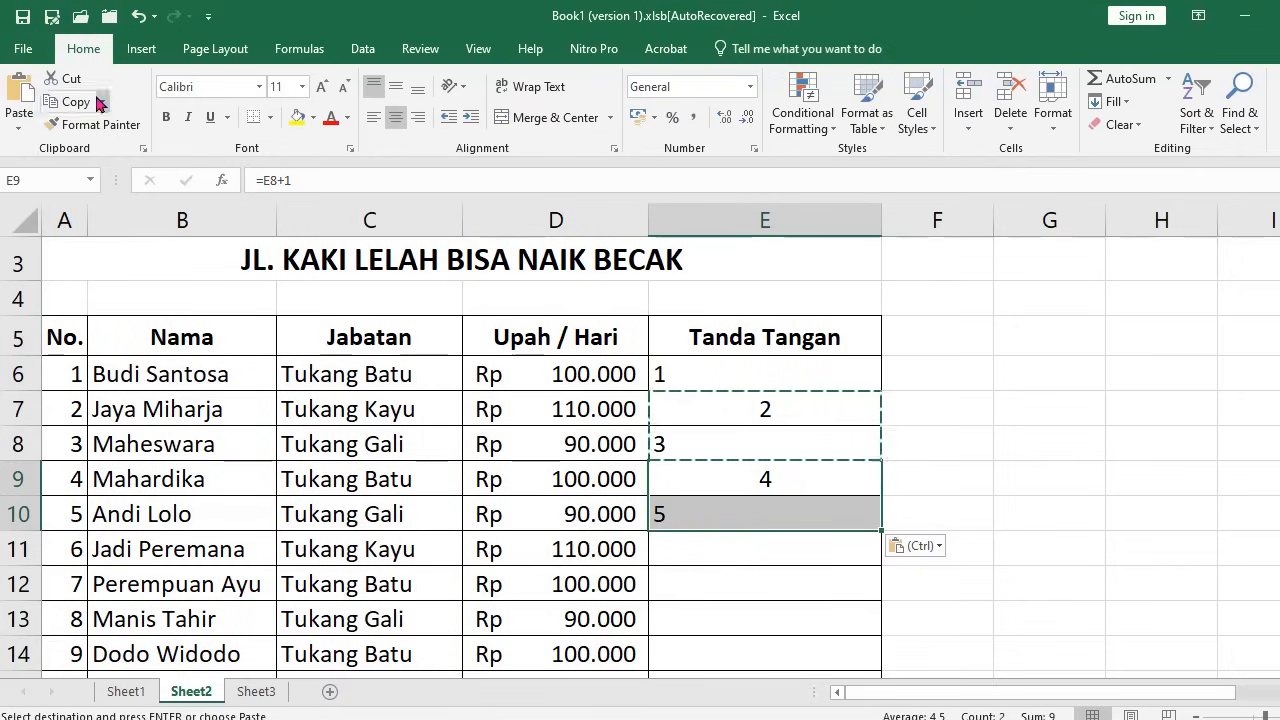
pyautogui.click(139, 14)
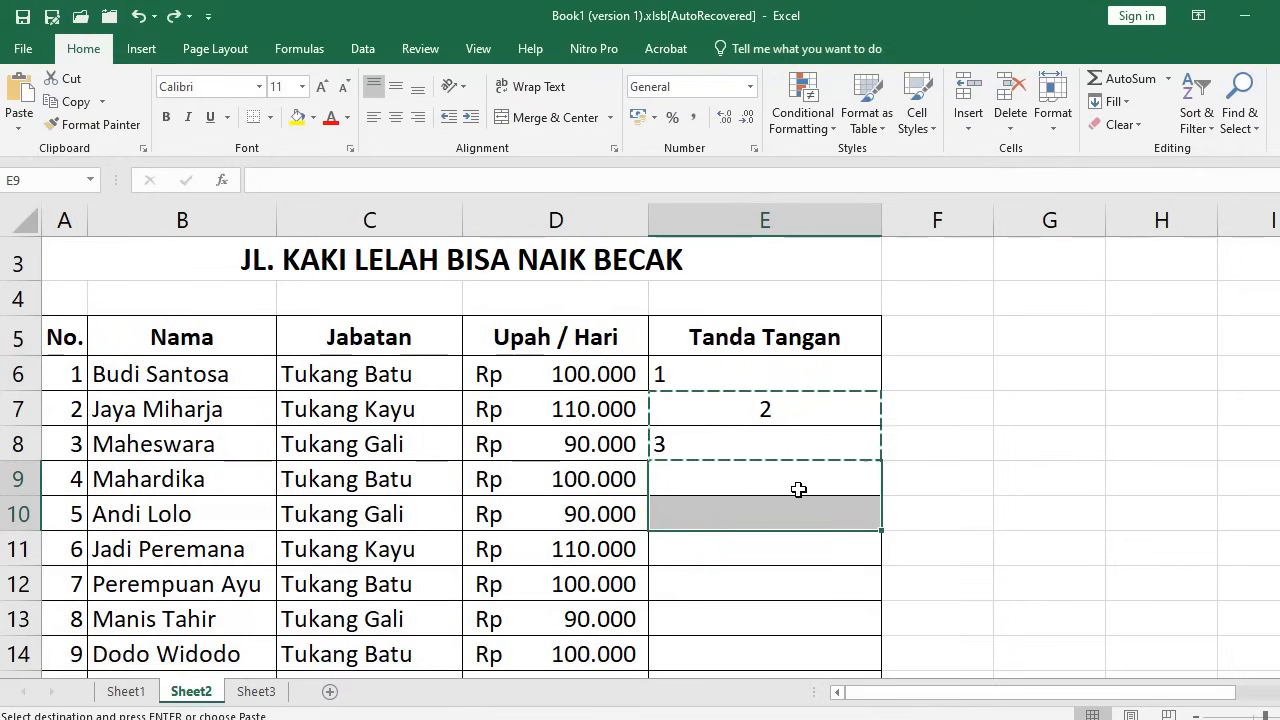
# Paste the alternating 2–3 pattern into E9:E19
pyautogui.moveTo(790, 481); pyautogui.dragTo(780, 537)
pyautogui.scroll(-3, 817, 594)
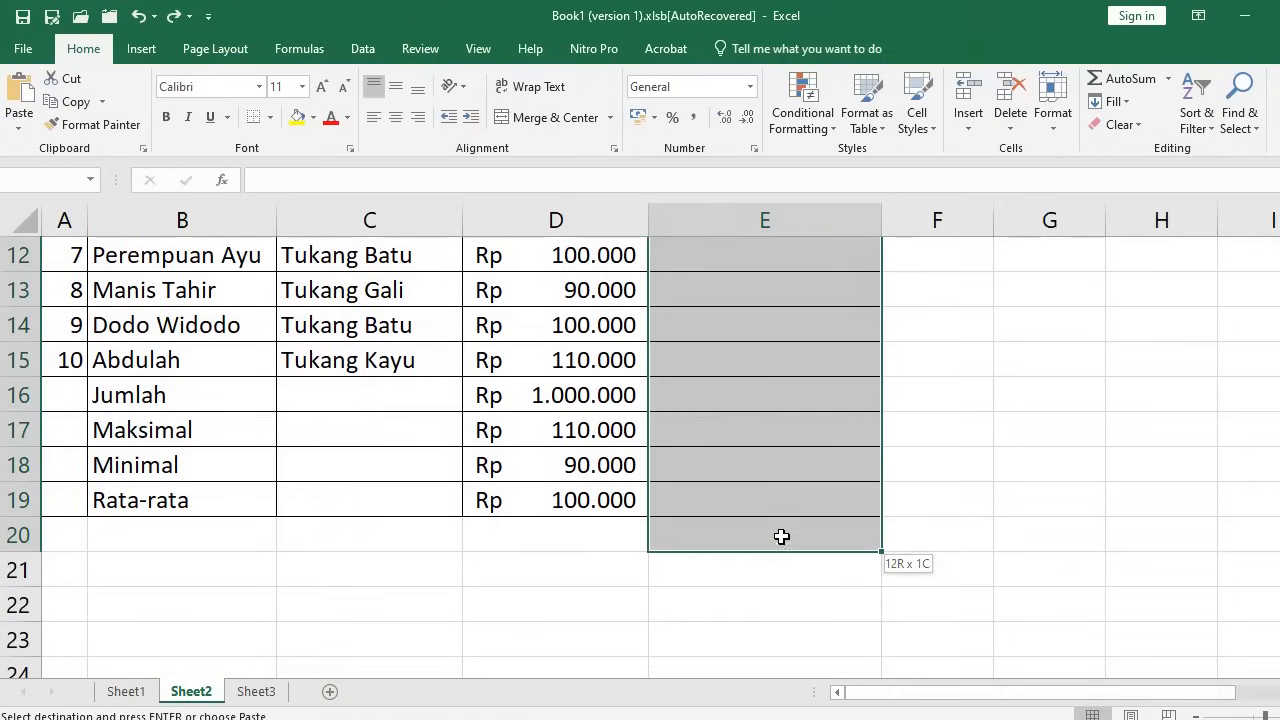
pyautogui.hotkey('ctrl', 'v')
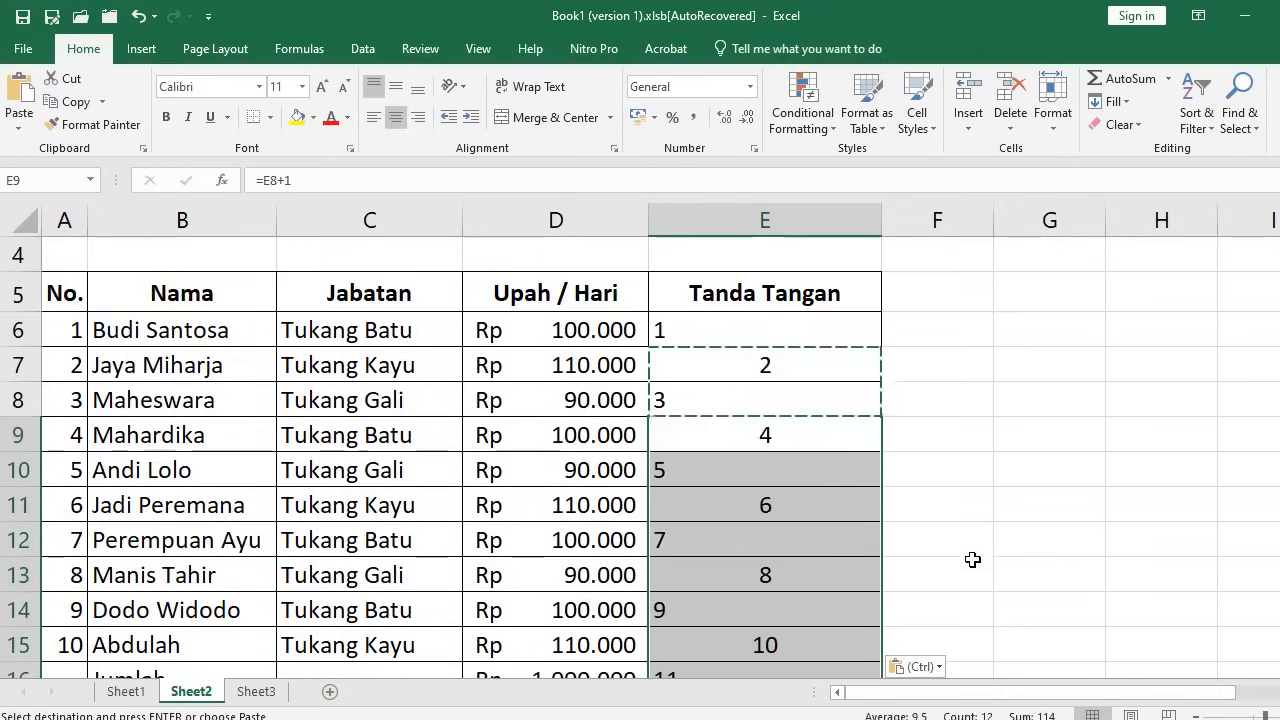
pyautogui.click(943, 506)
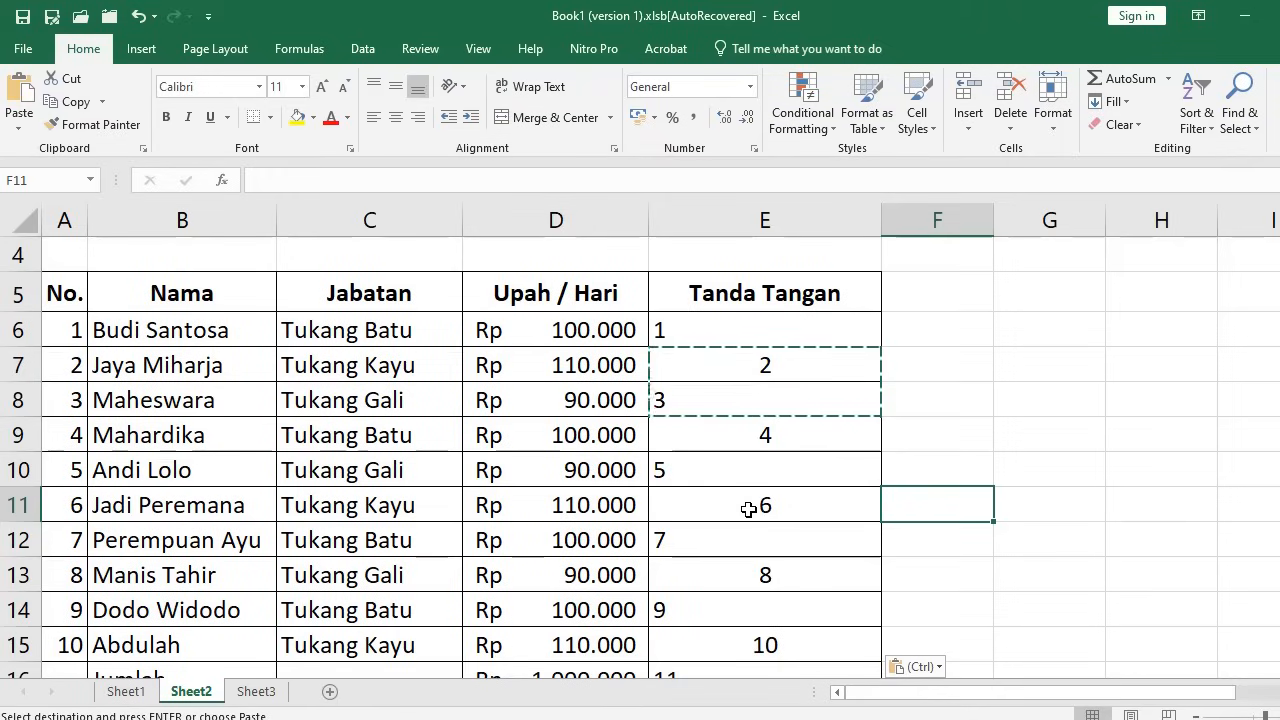
# Clear the pasted numbers from E9 through E20
pyautogui.click(747, 440)
pyautogui.scroll(-2, 777, 494)
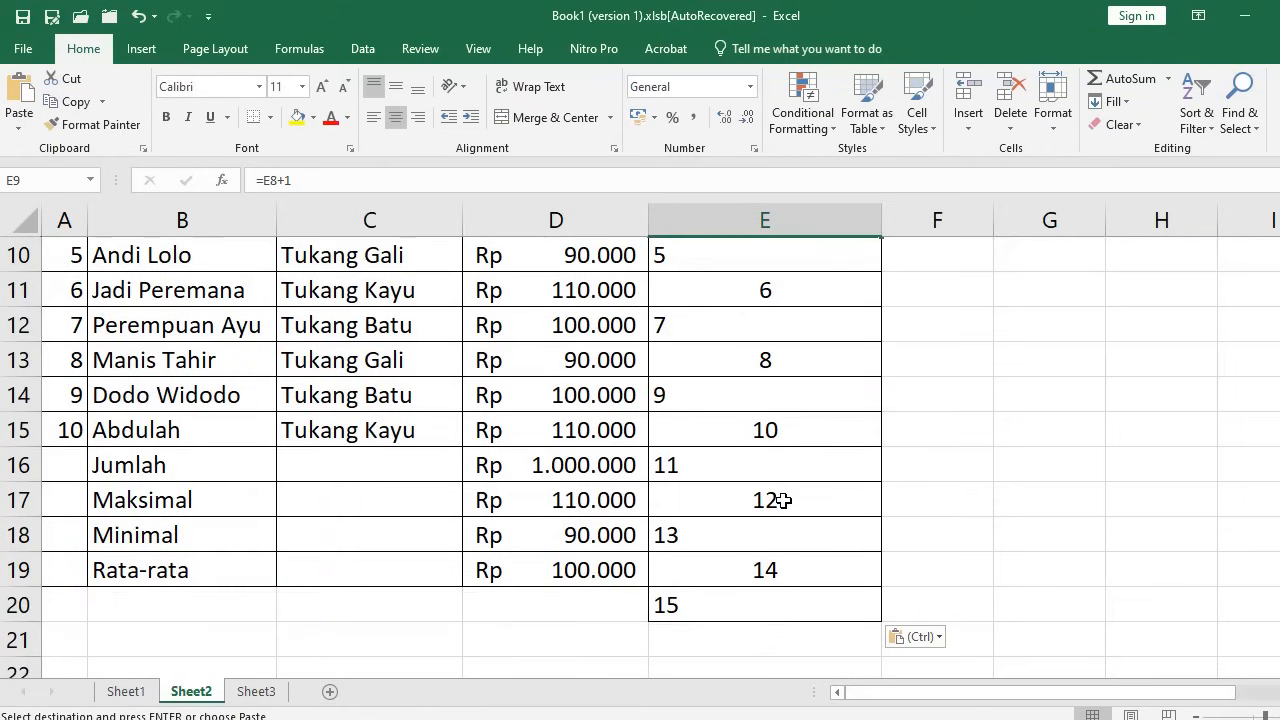
pyautogui.keyDown('shift'); pyautogui.click(767, 605); pyautogui.keyUp('shift')
pyautogui.press('Delete')
pyautogui.scroll(3, 770, 600)
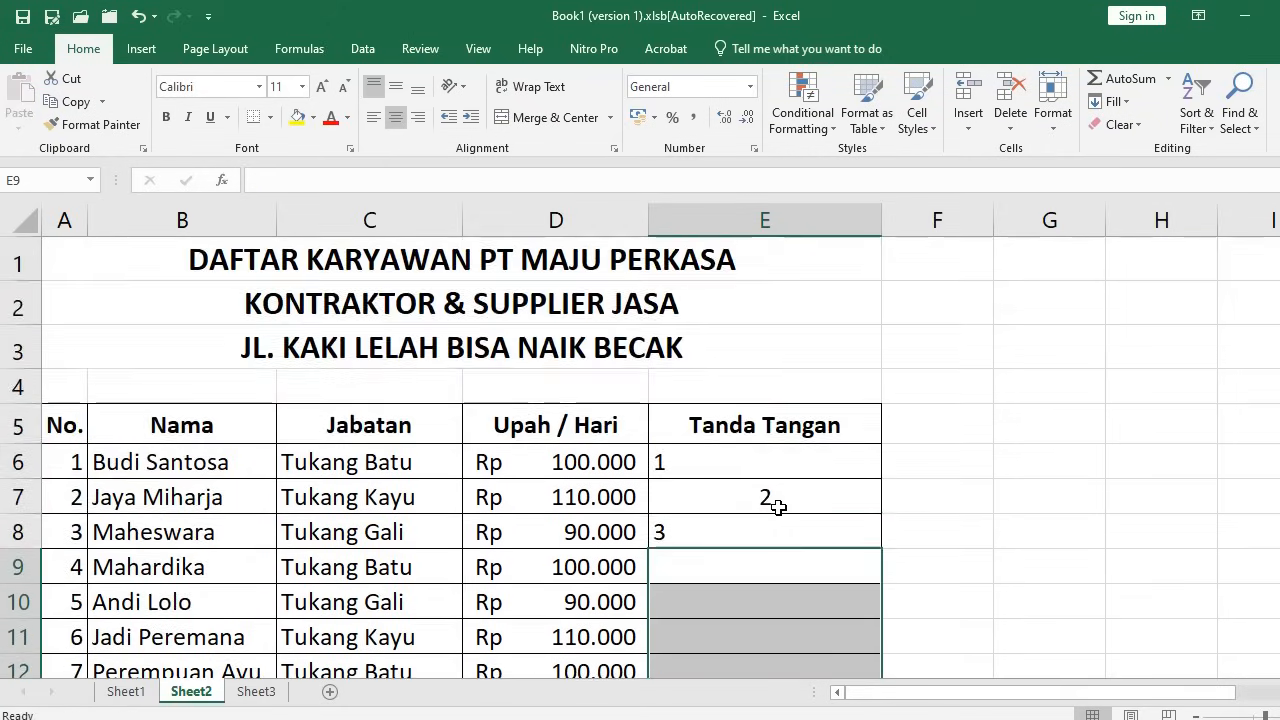
pyautogui.scroll(-1, 778, 507)
# Recopy E7:E8 and paste the numbering pattern into E9:E12
pyautogui.moveTo(771, 366); pyautogui.dragTo(813, 412)
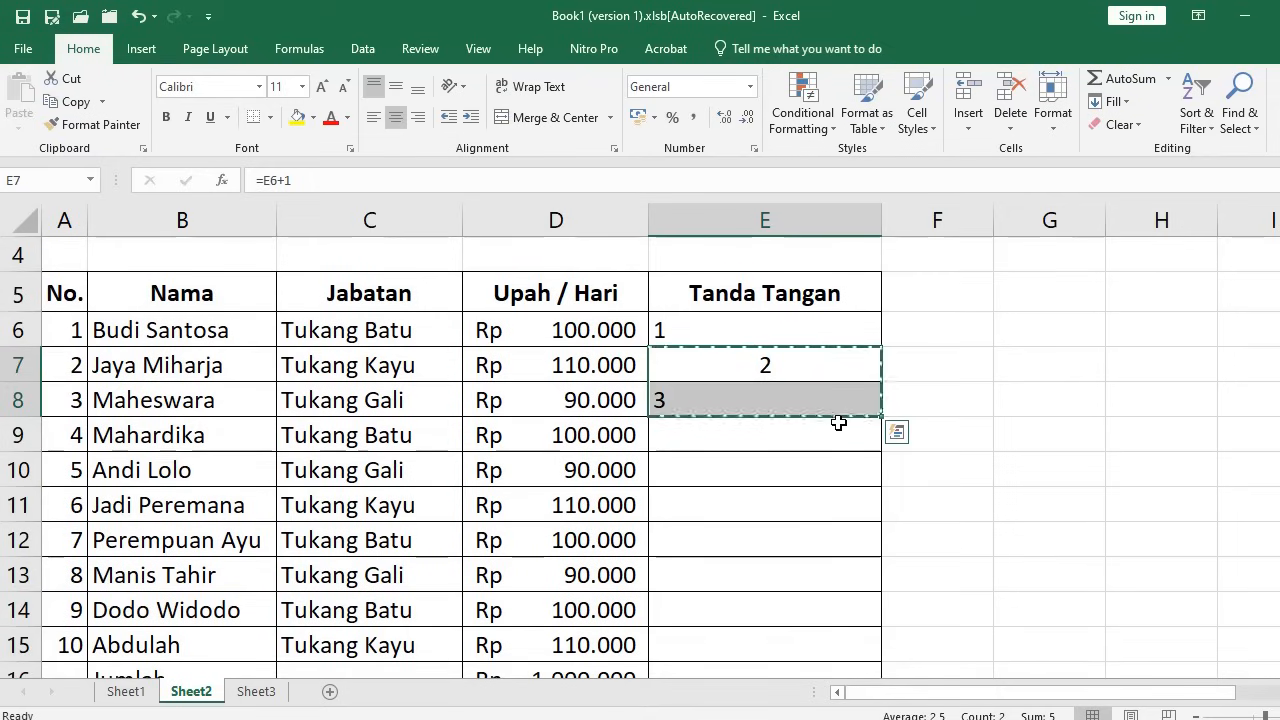
pyautogui.hotkey('ctrl', 'c')
pyautogui.click(789, 429)
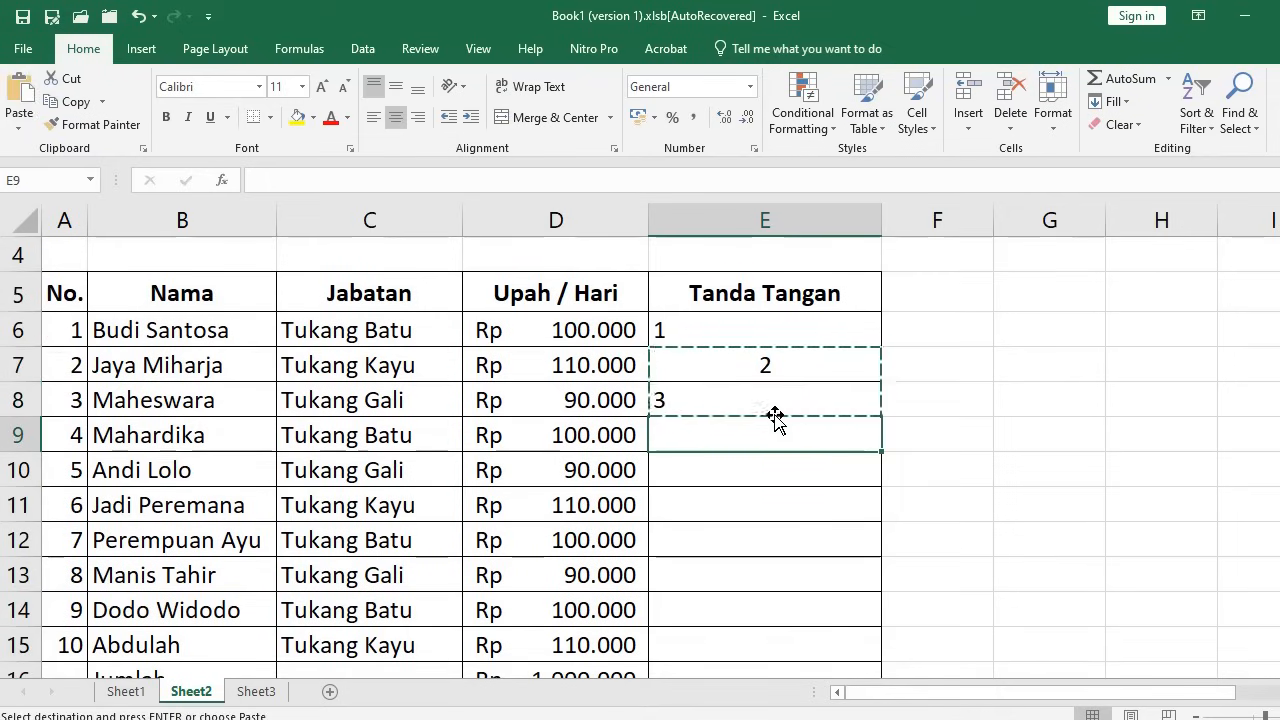
pyautogui.moveTo(770, 455)
pyautogui.mouseDown()
pyautogui.moveTo(757, 533)
pyautogui.moveTo(876, 507)
pyautogui.mouseUp()
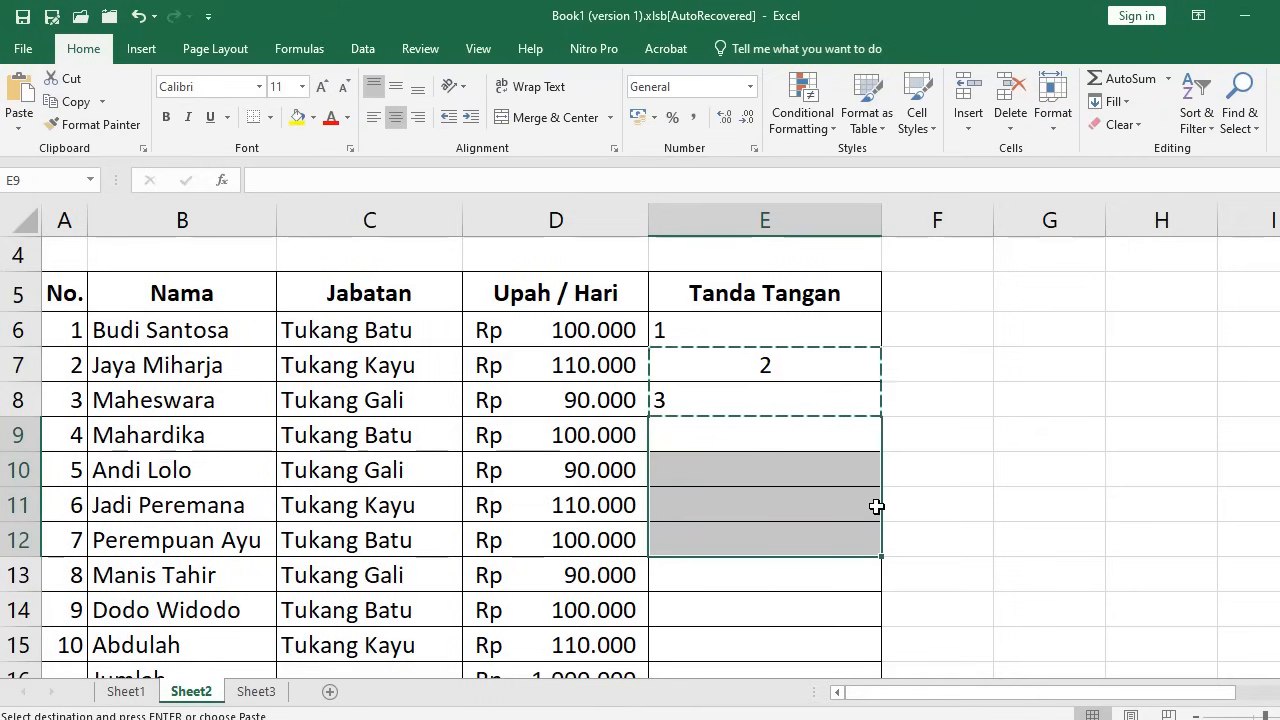
pyautogui.hotkey('ctrl', 'v')
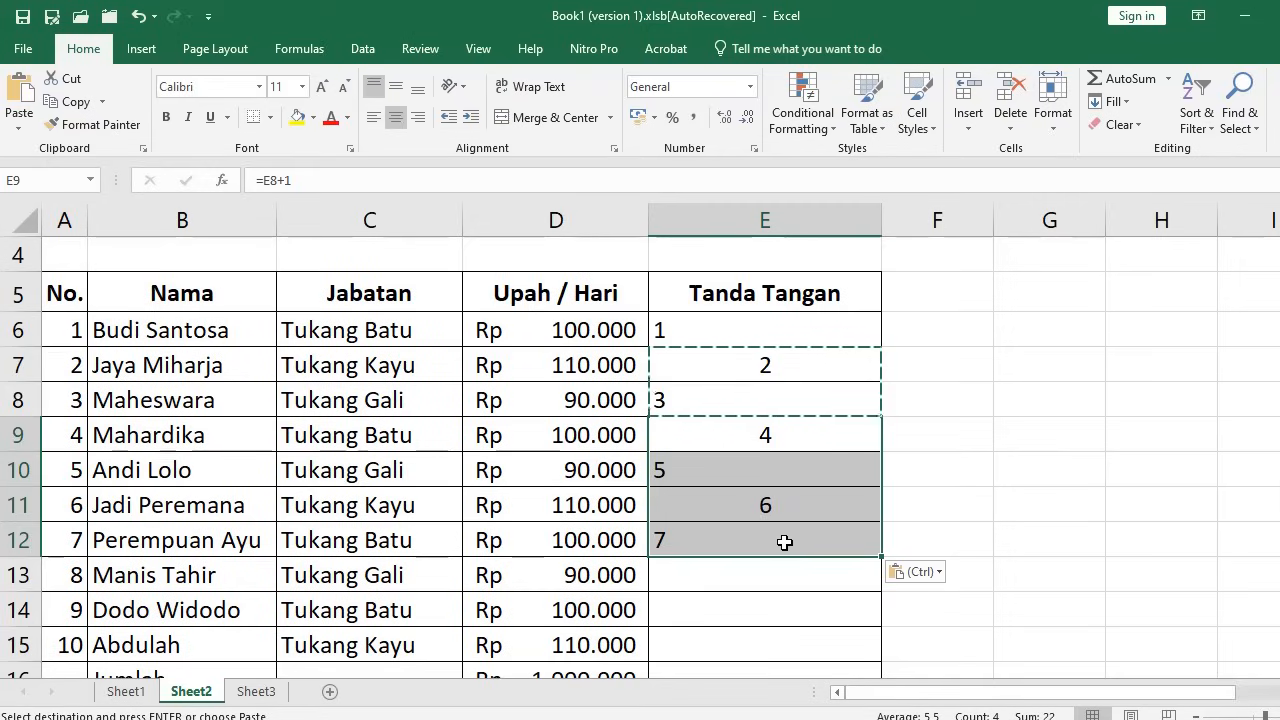
# Select the paste range from E9 down to rows 48–49
pyautogui.click(748, 432)
pyautogui.scroll(-12, 771, 506)
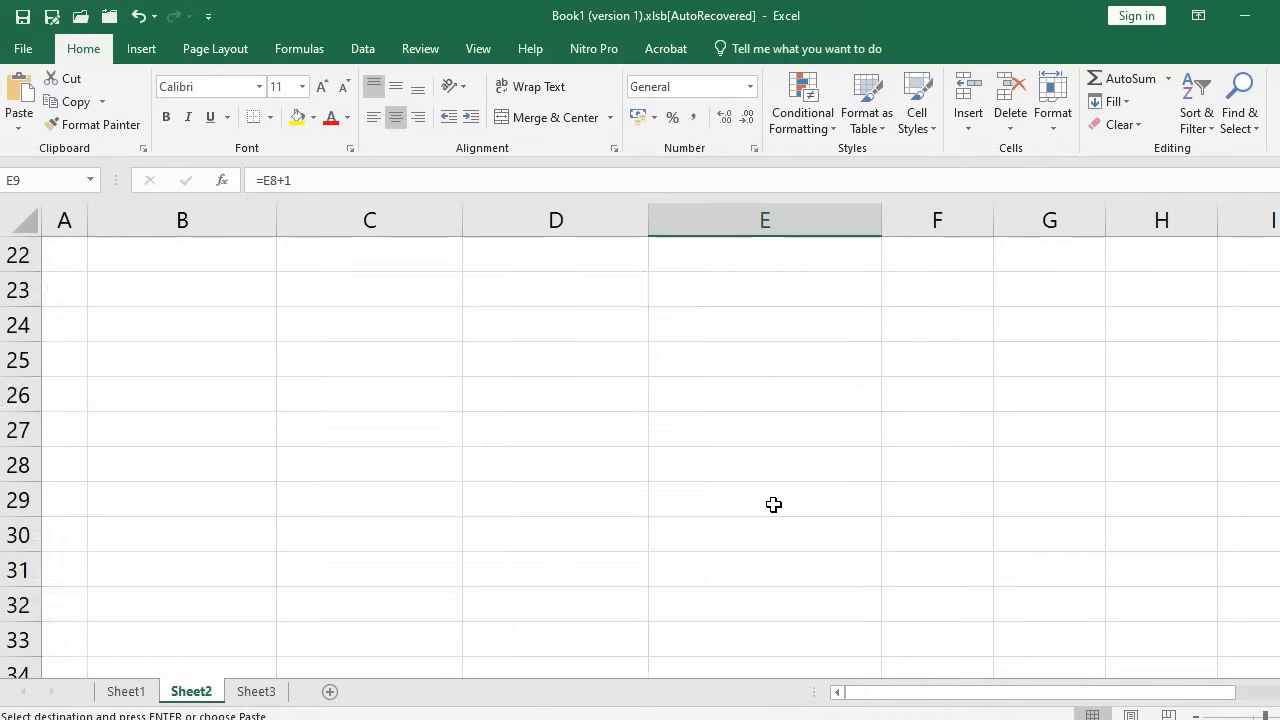
pyautogui.keyDown('shift'); pyautogui.click(775, 535); pyautogui.keyUp('shift')
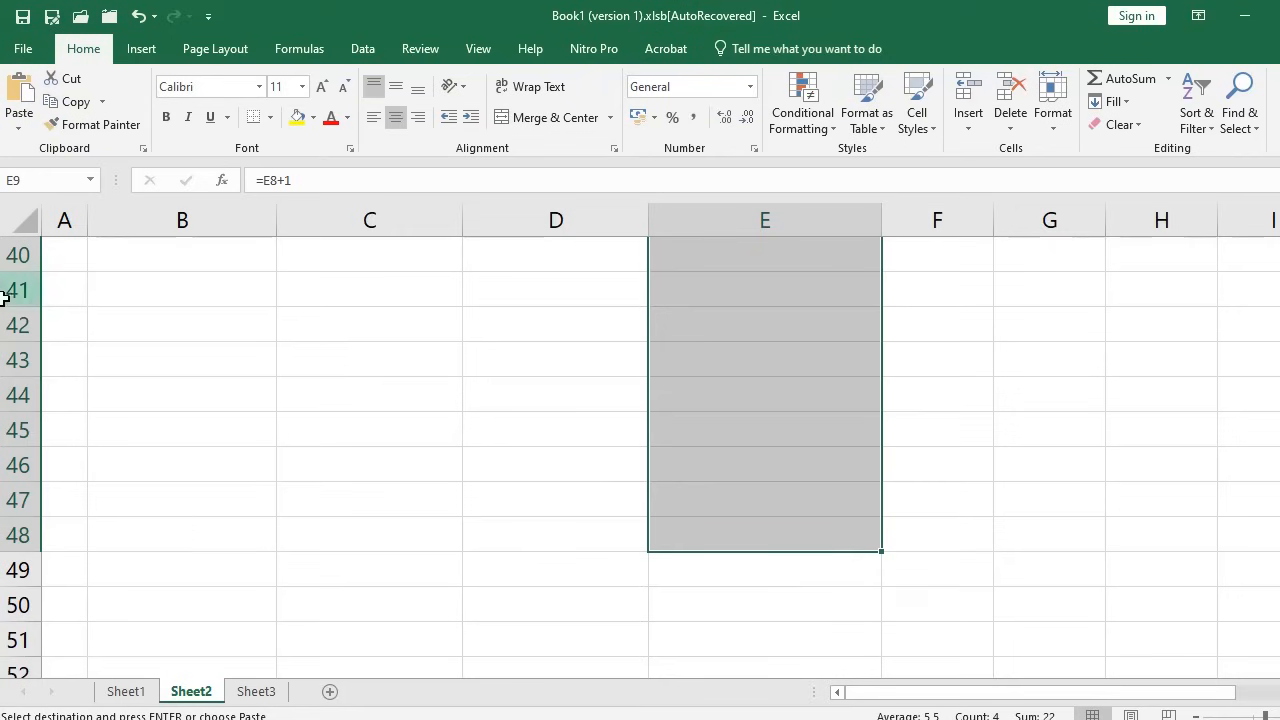
pyautogui.scroll(2, 421, 358)
pyautogui.scroll(10, 421, 358)
pyautogui.scroll(-14, 751, 486)
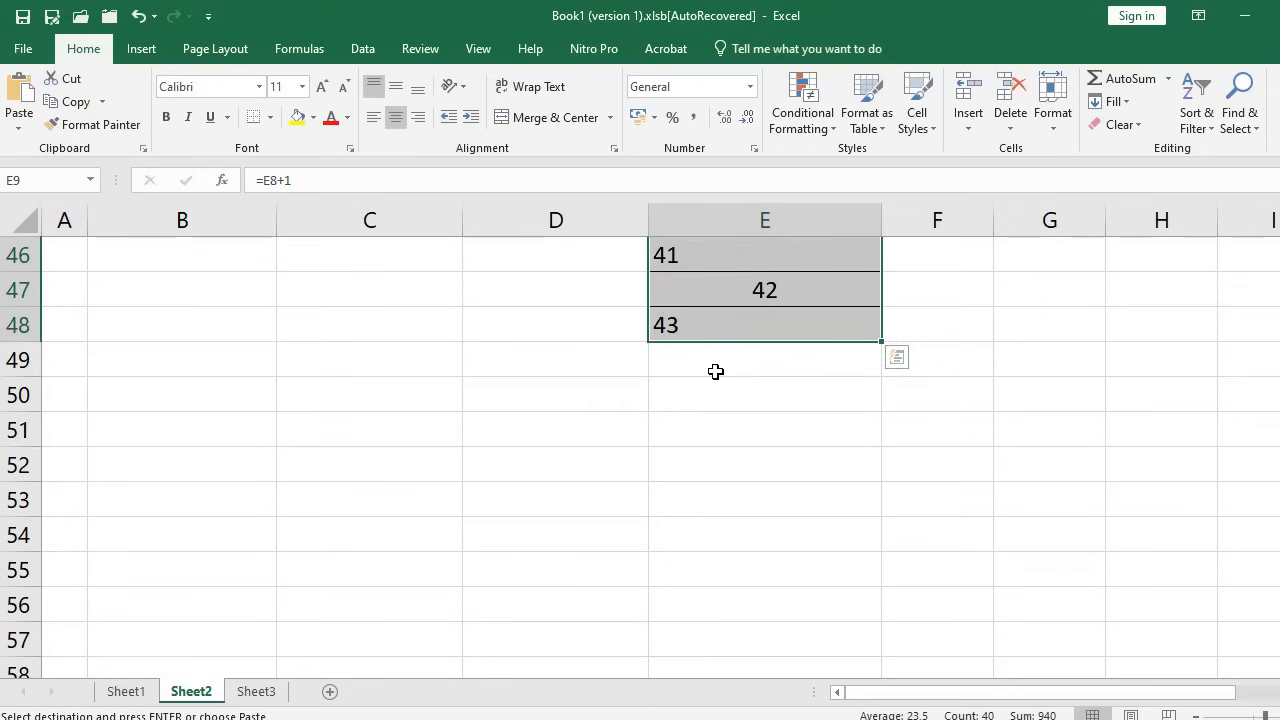
pyautogui.keyDown('shift'); pyautogui.click(721, 370); pyautogui.keyUp('shift')
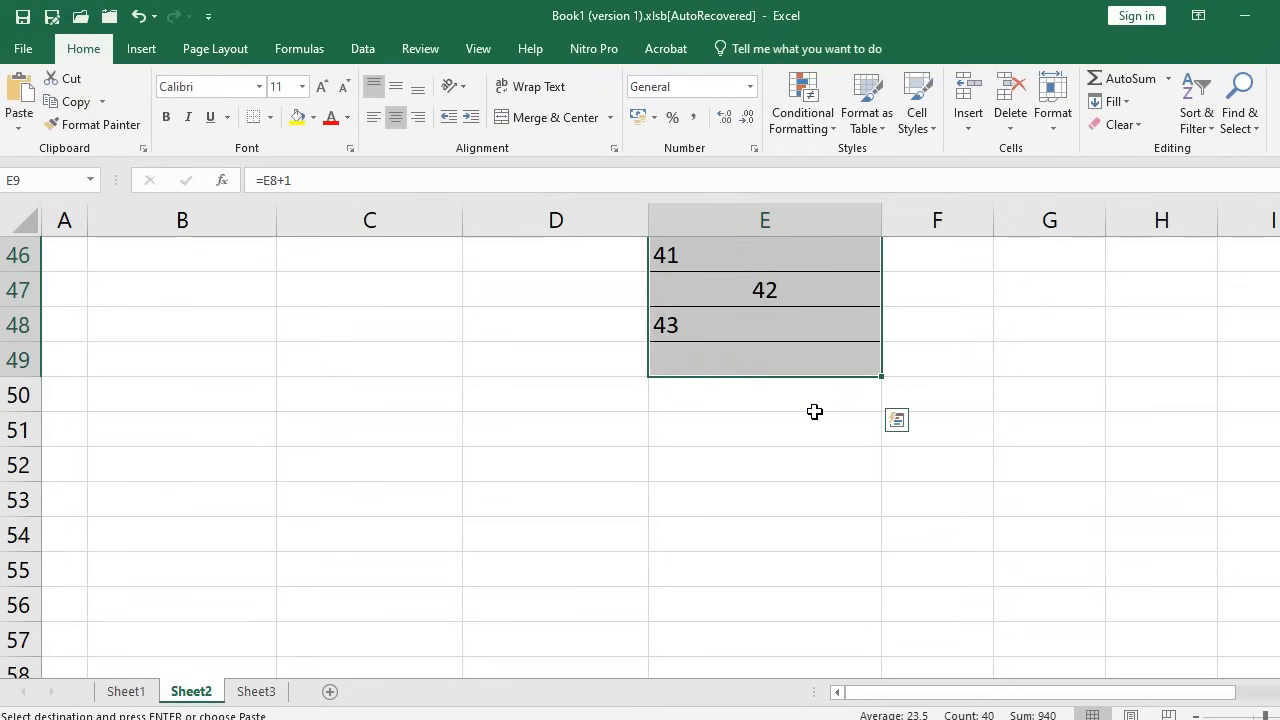
pyautogui.scroll(15, 707, 416)
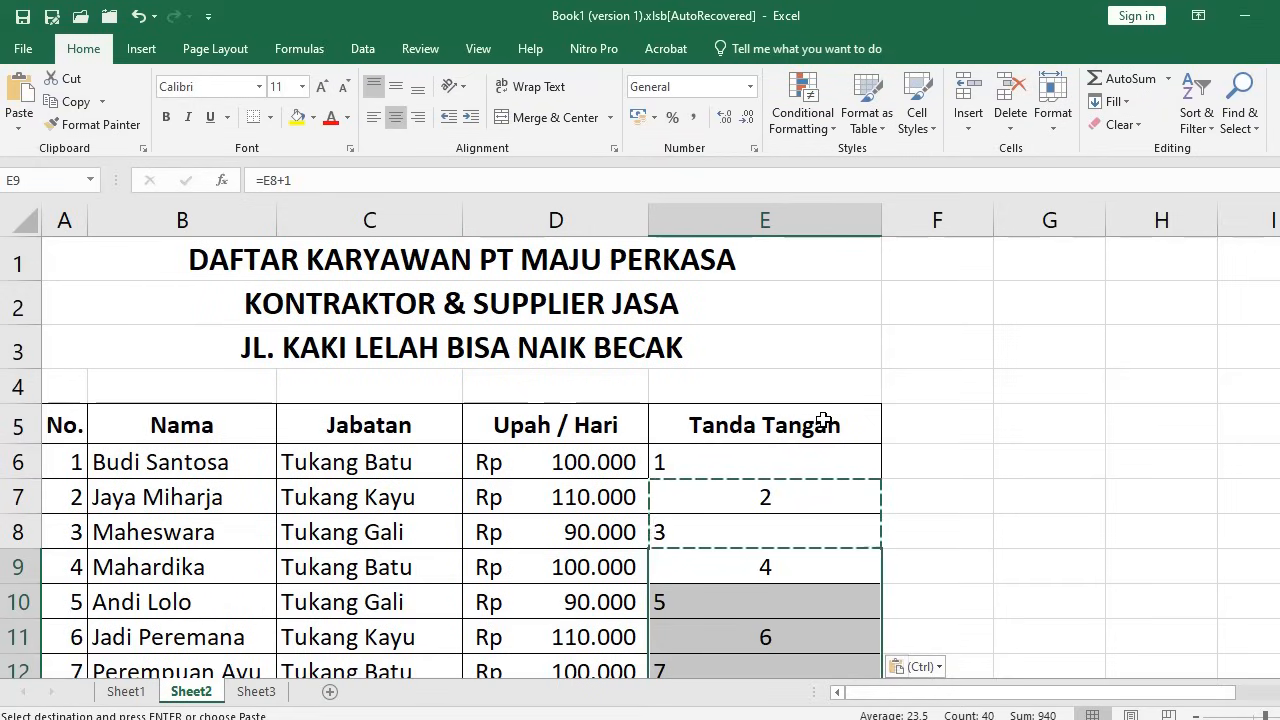
# Select E6:E48 and clear the Tanda Tangan numbers
pyautogui.click(720, 468)
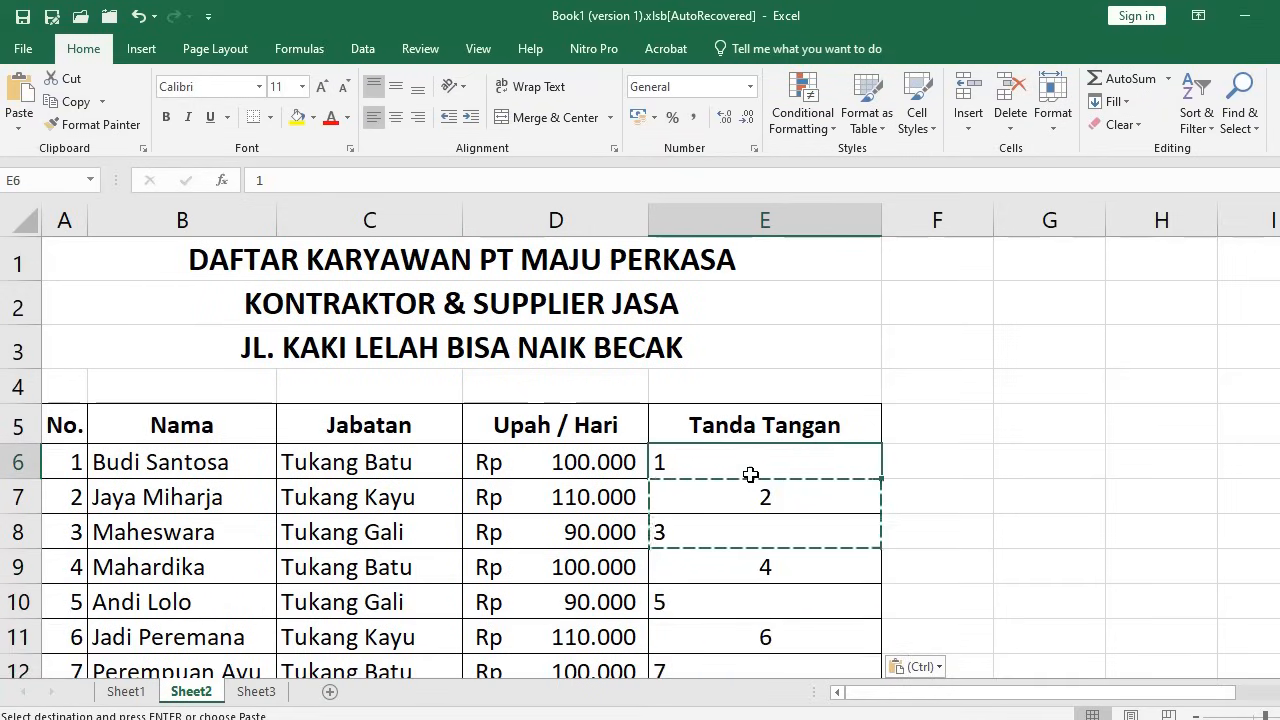
pyautogui.moveTo(733, 478); pyautogui.dragTo(745, 433)
pyautogui.press('Return')
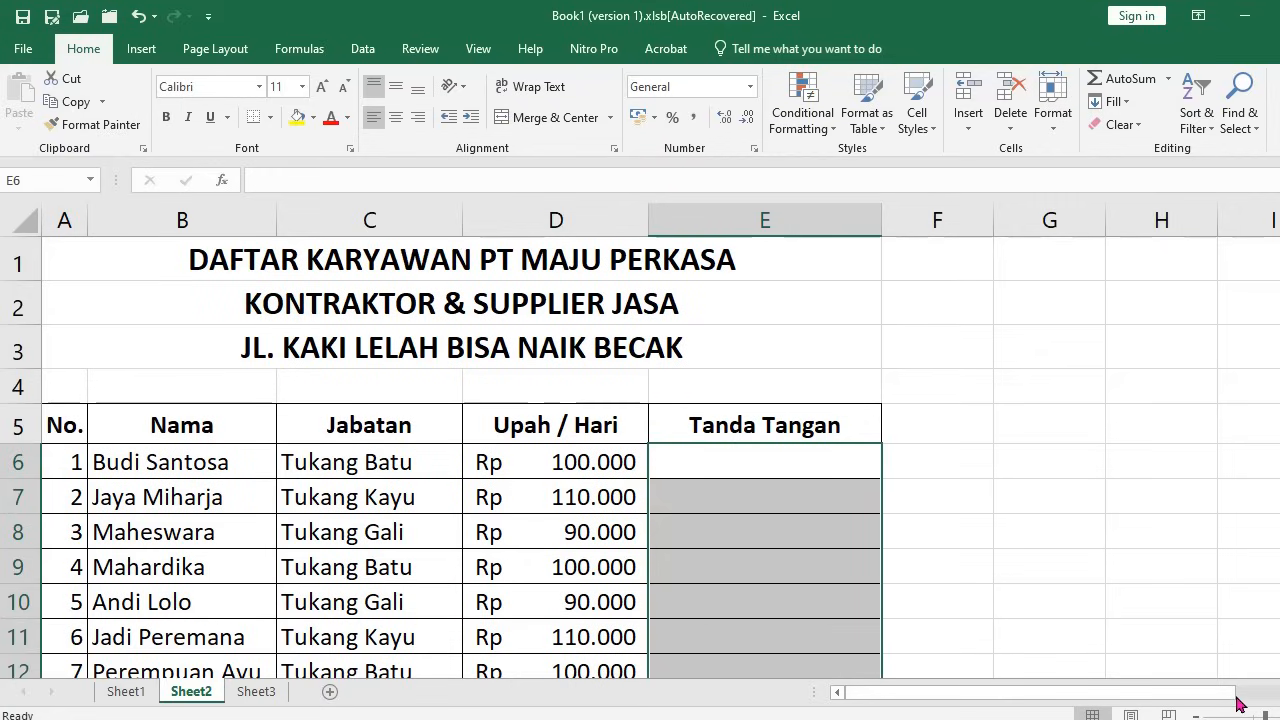
# Enter sample values 10 in G6 and 20 in G7
pyautogui.hscroll(3, 885, 580)
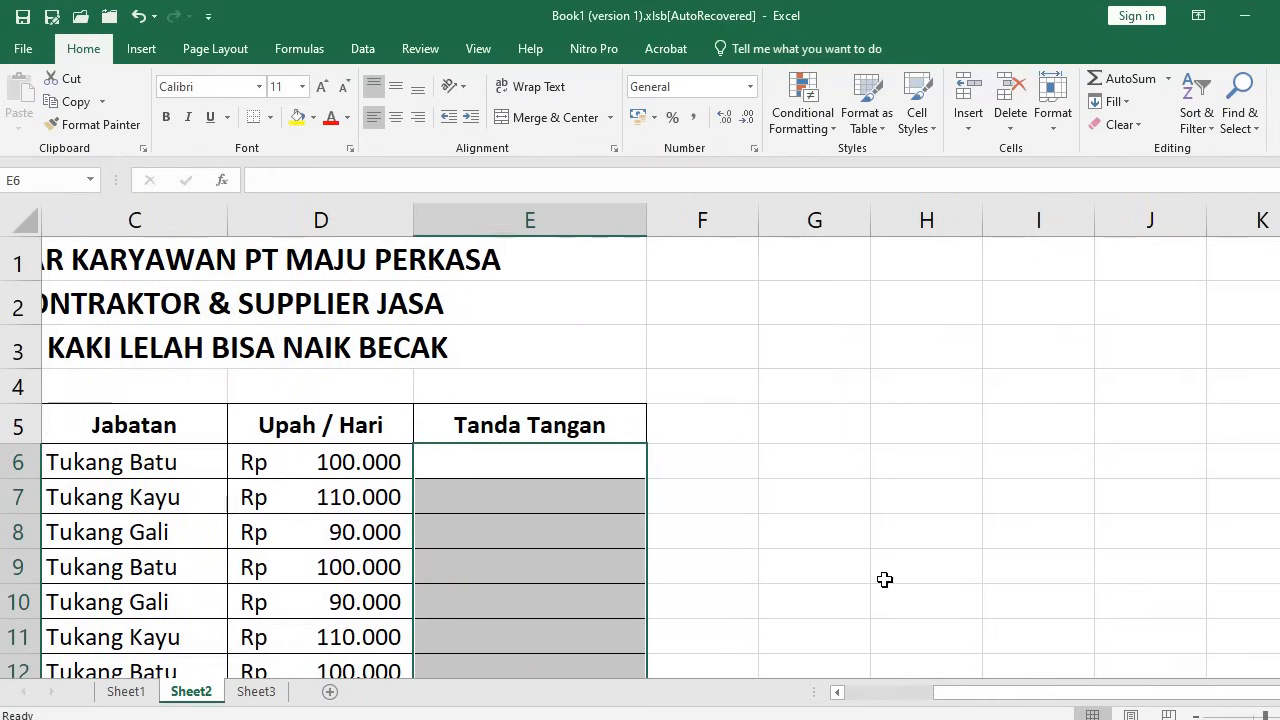
pyautogui.click(815, 460)
pyautogui.hscroll(2, 1063, 497)
pyautogui.keyDown('ctrl'); pyautogui.scroll(1, 1063, 497); pyautogui.keyUp('ctrl')
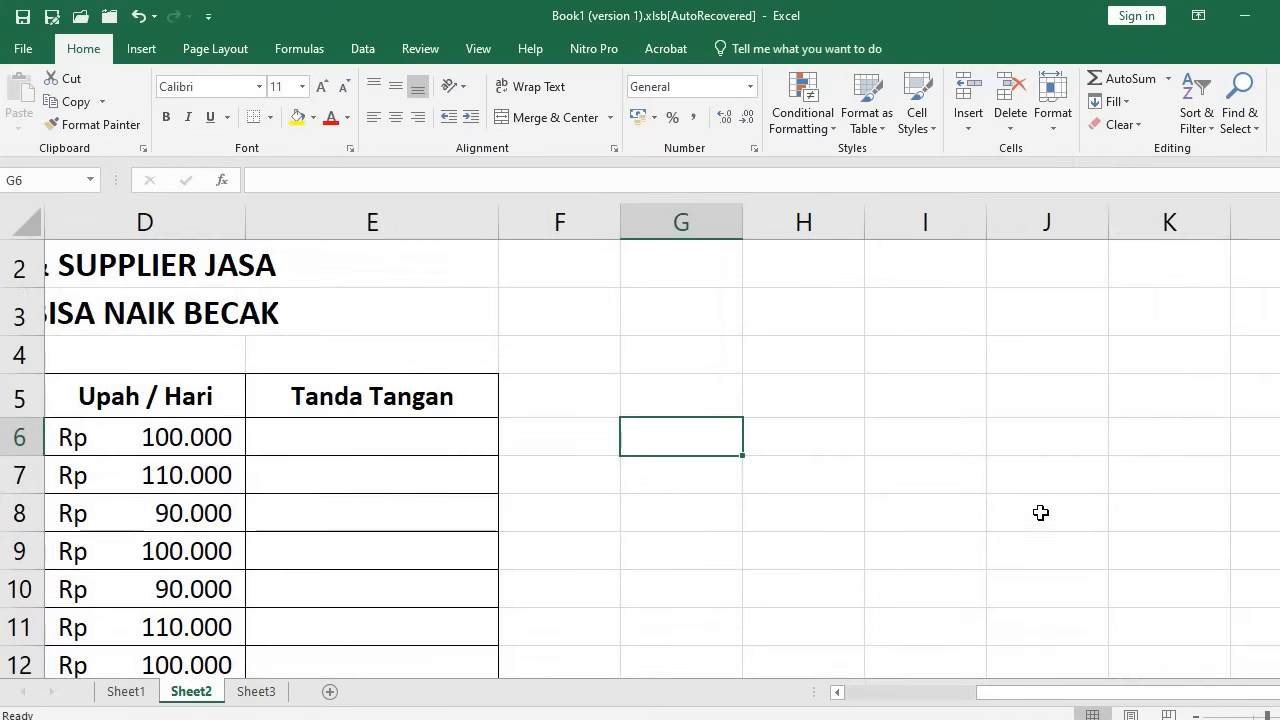
pyautogui.write('10')
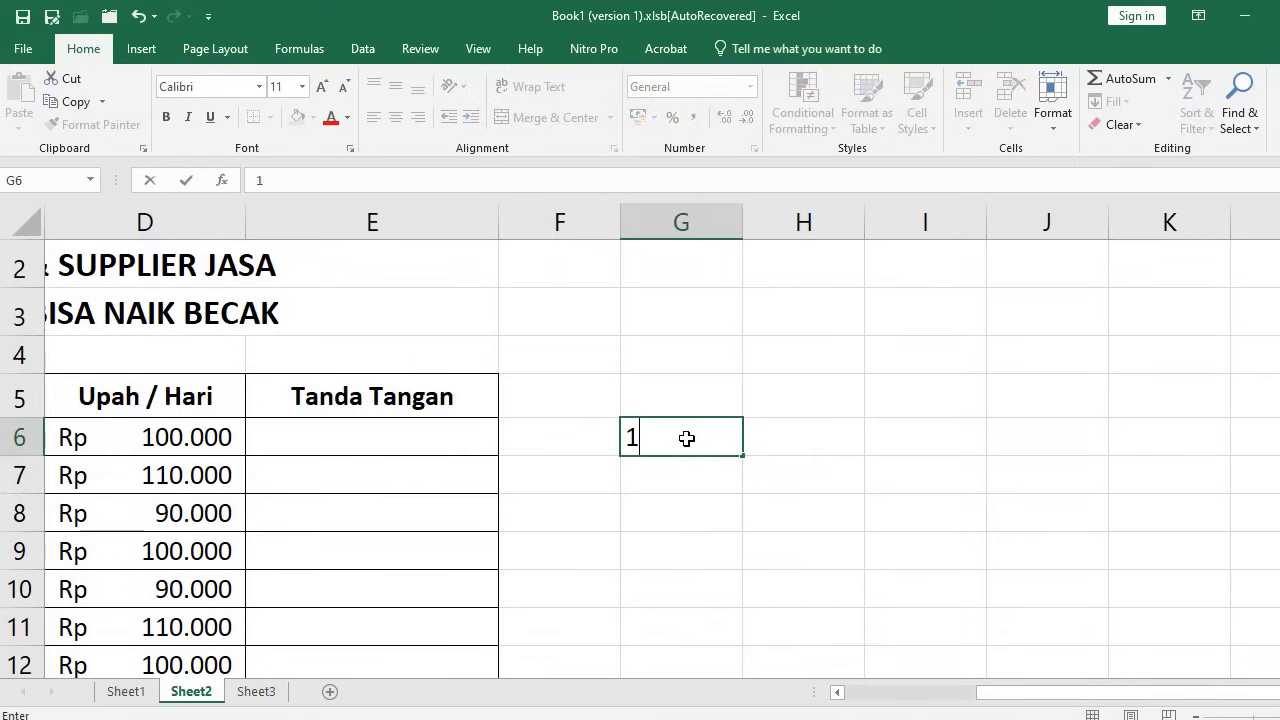
pyautogui.press('Return')
pyautogui.write('20')
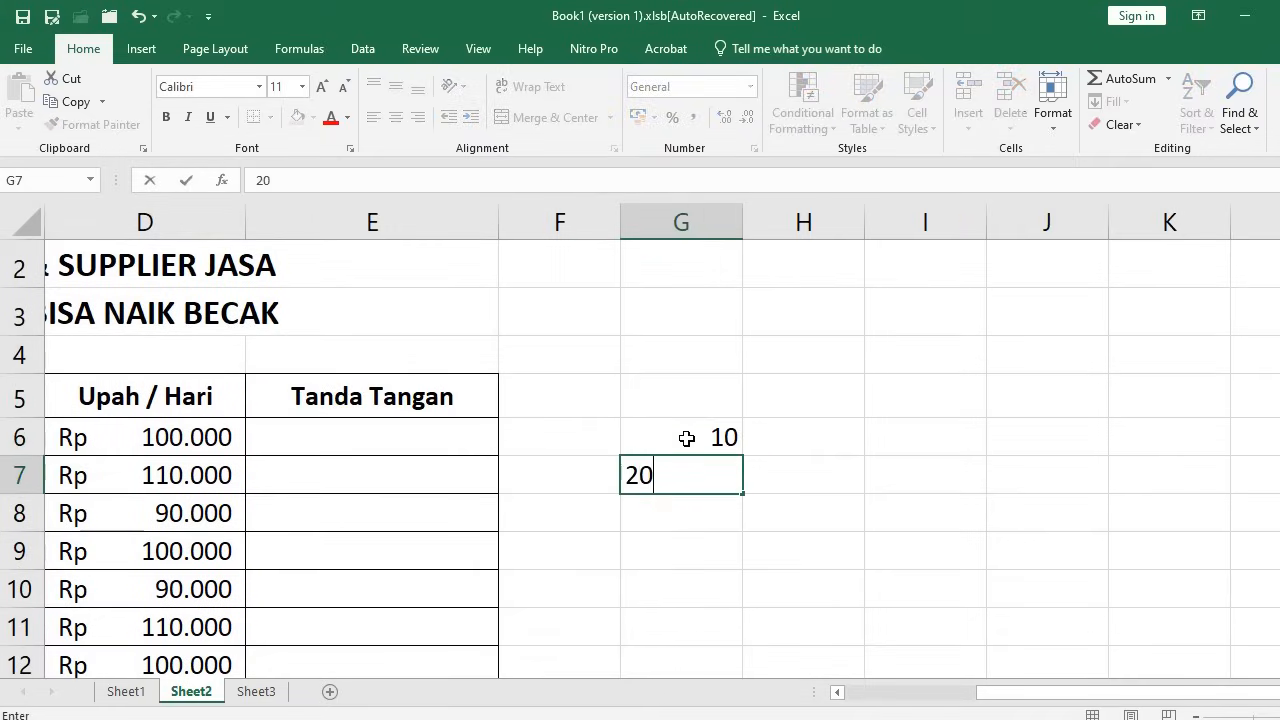
pyautogui.press('Return')
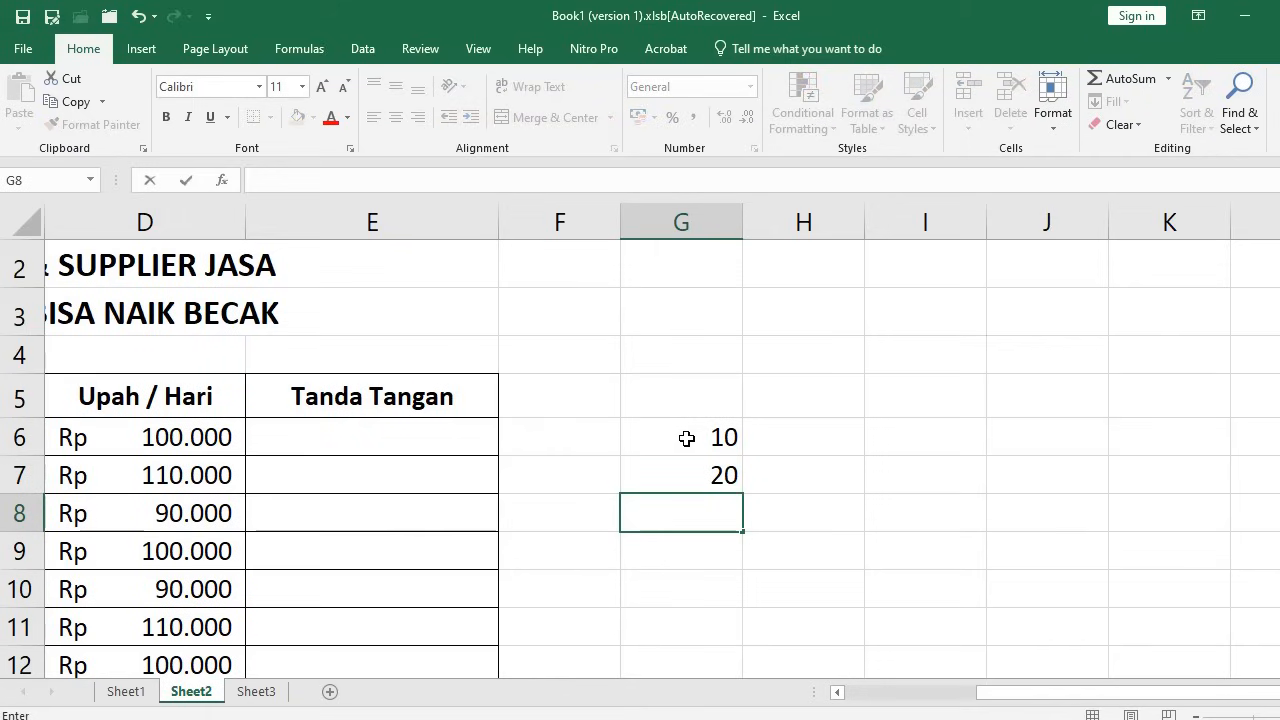
# Build the formula =G7+G6 in G8, giving 30
pyautogui.write('=')
pyautogui.press('Up')
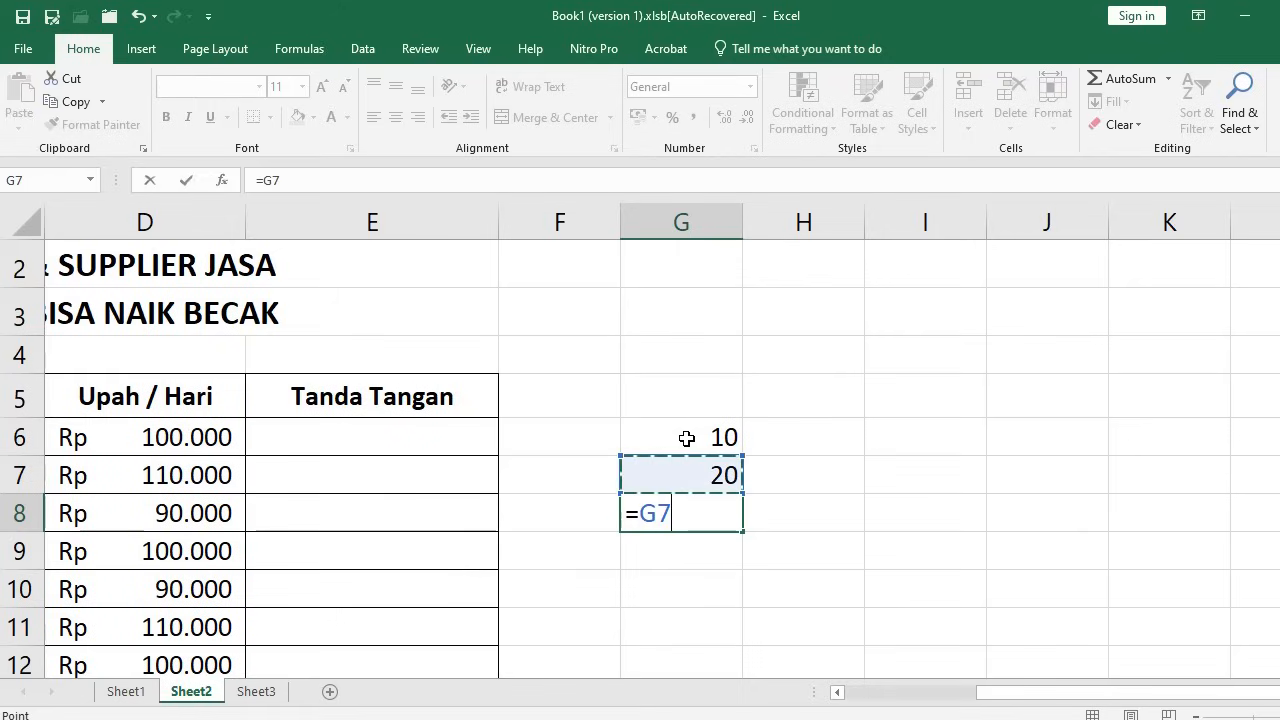
pyautogui.write('+')
pyautogui.click(687, 438)
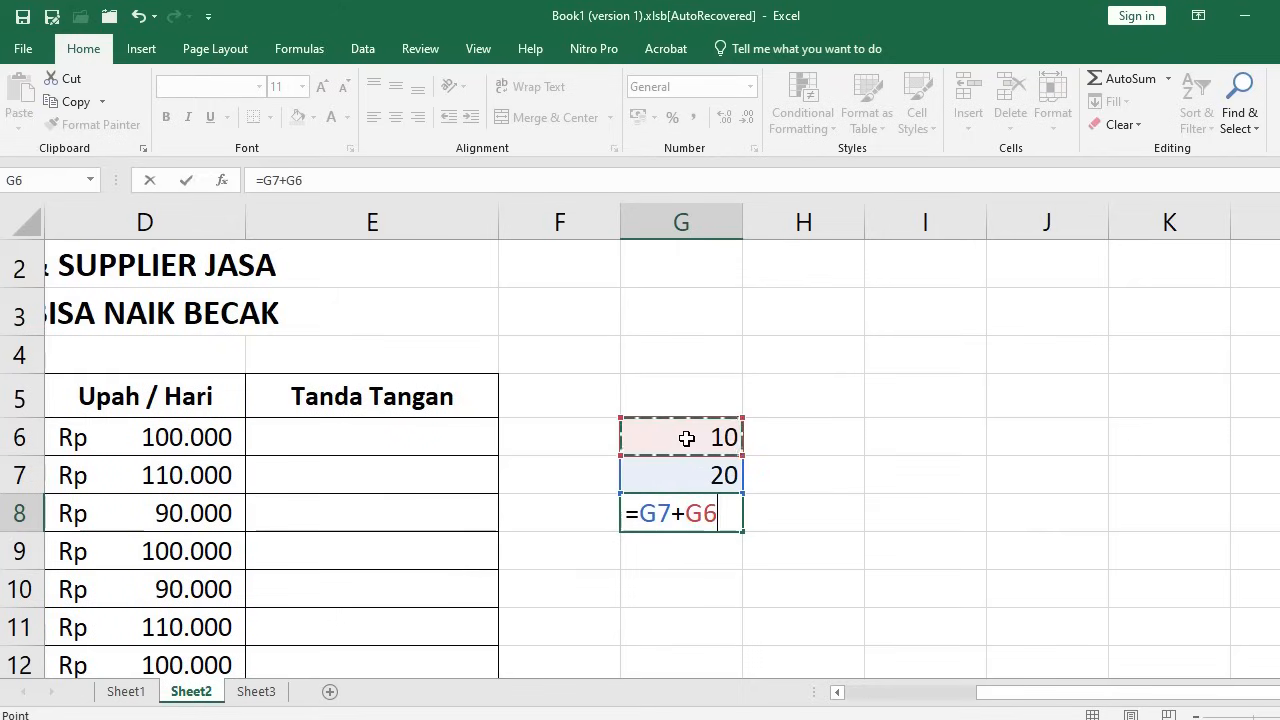
pyautogui.press('Return')
pyautogui.click(712, 513)
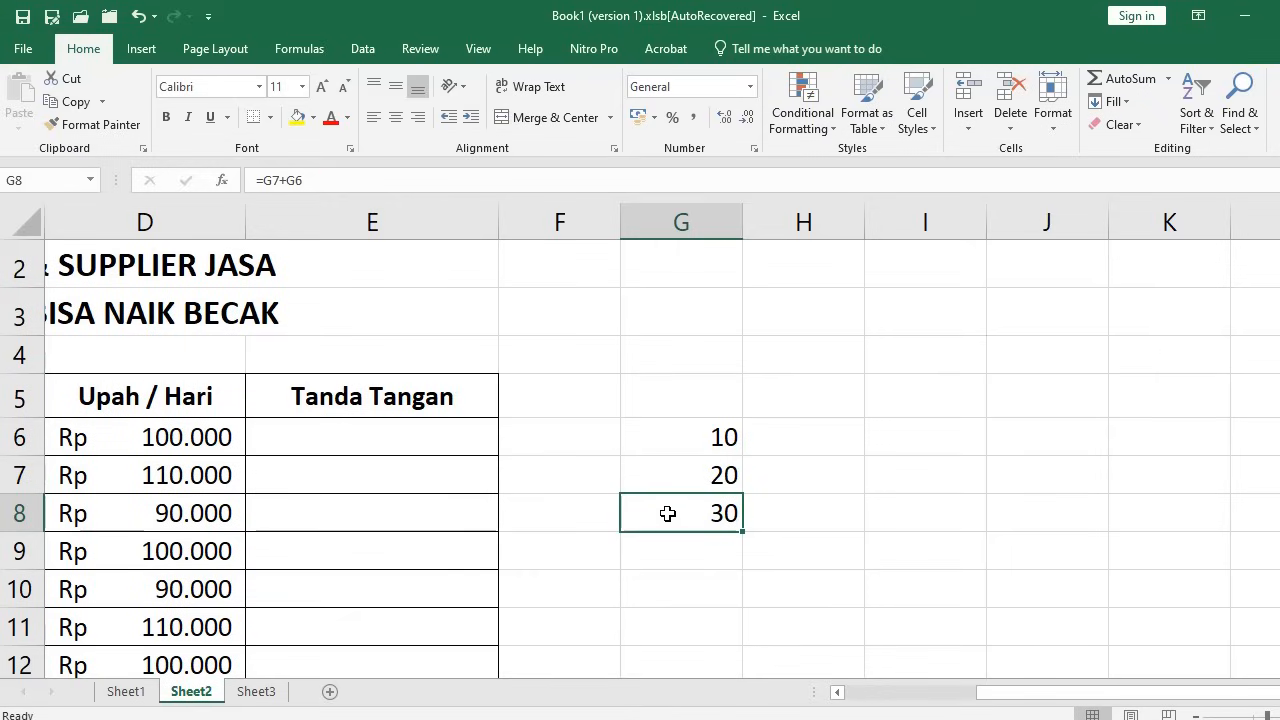
# Copy the G8 formula into H8 and compare the two formulas
pyautogui.hotkey('ctrl', 'c')
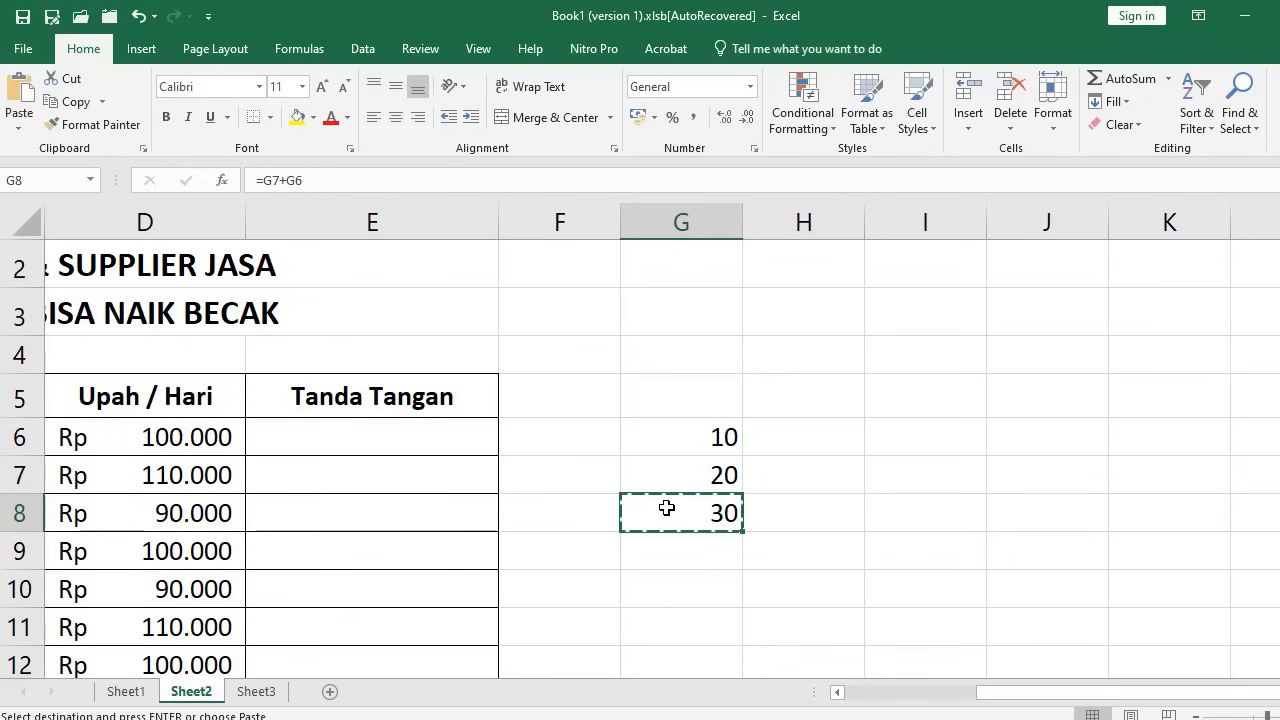
pyautogui.click(809, 516)
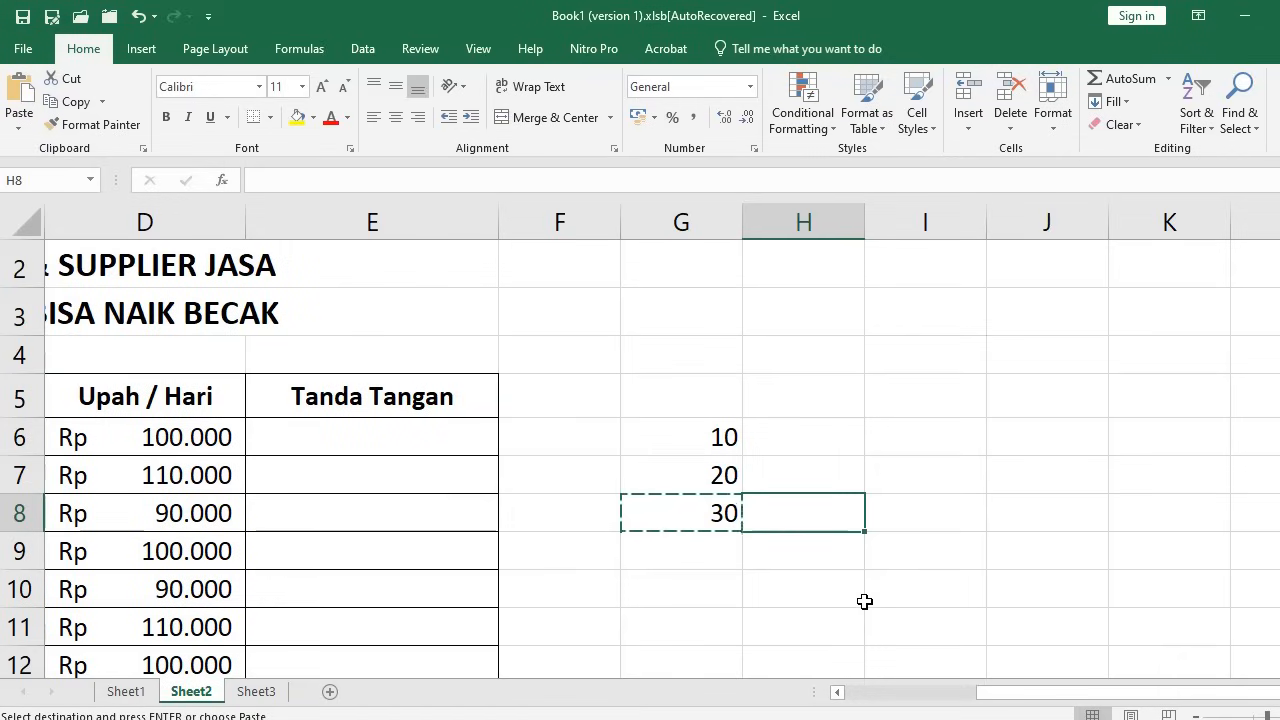
pyautogui.hotkey('ctrl', 'v')
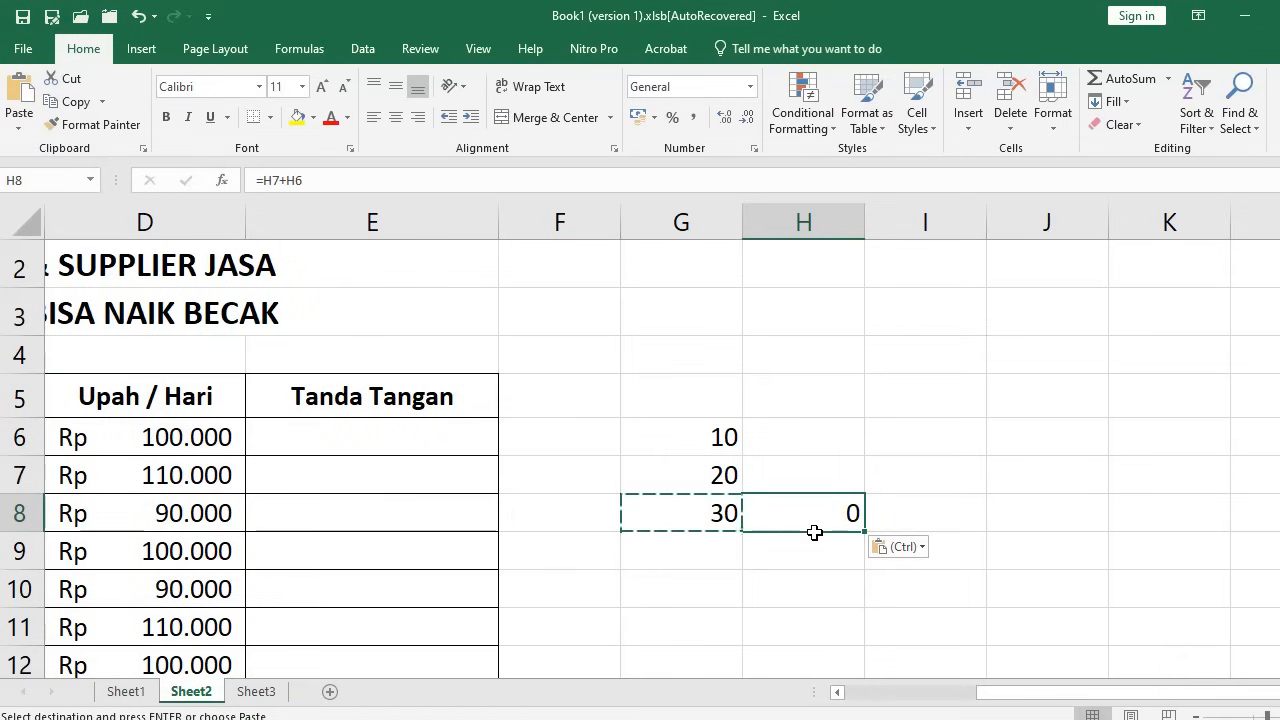
pyautogui.click(668, 511)
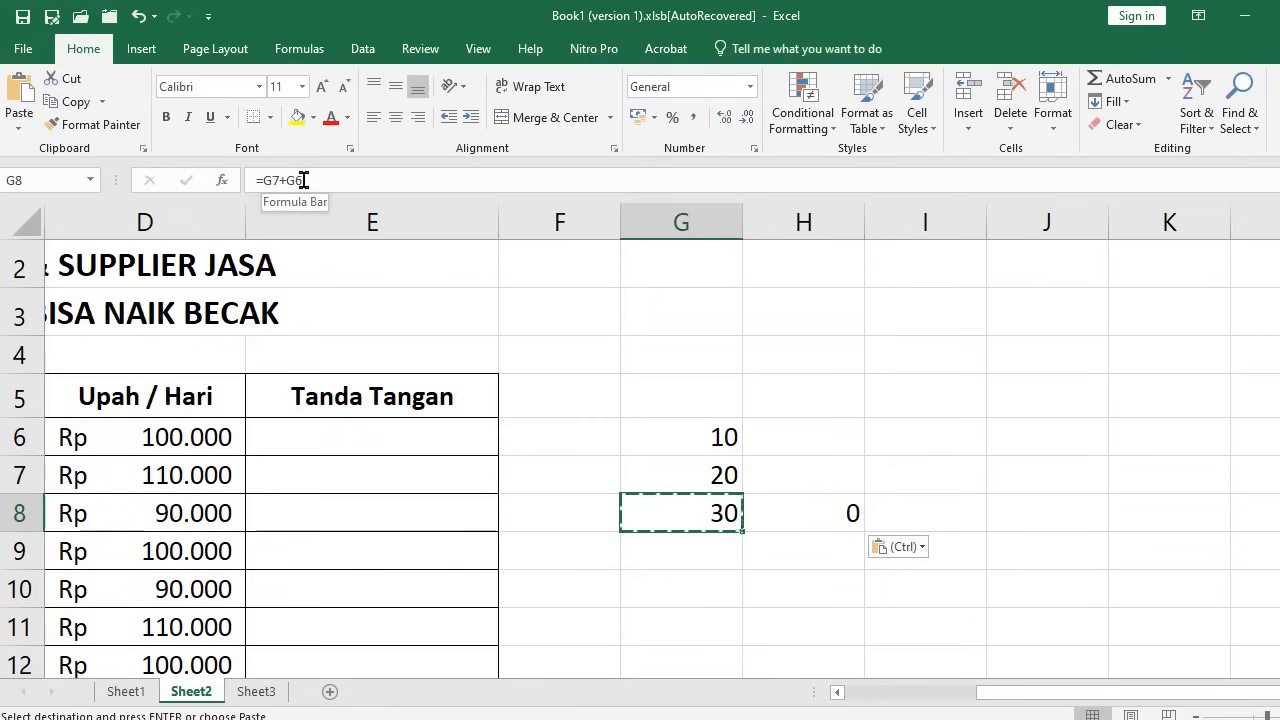
pyautogui.click(810, 222)
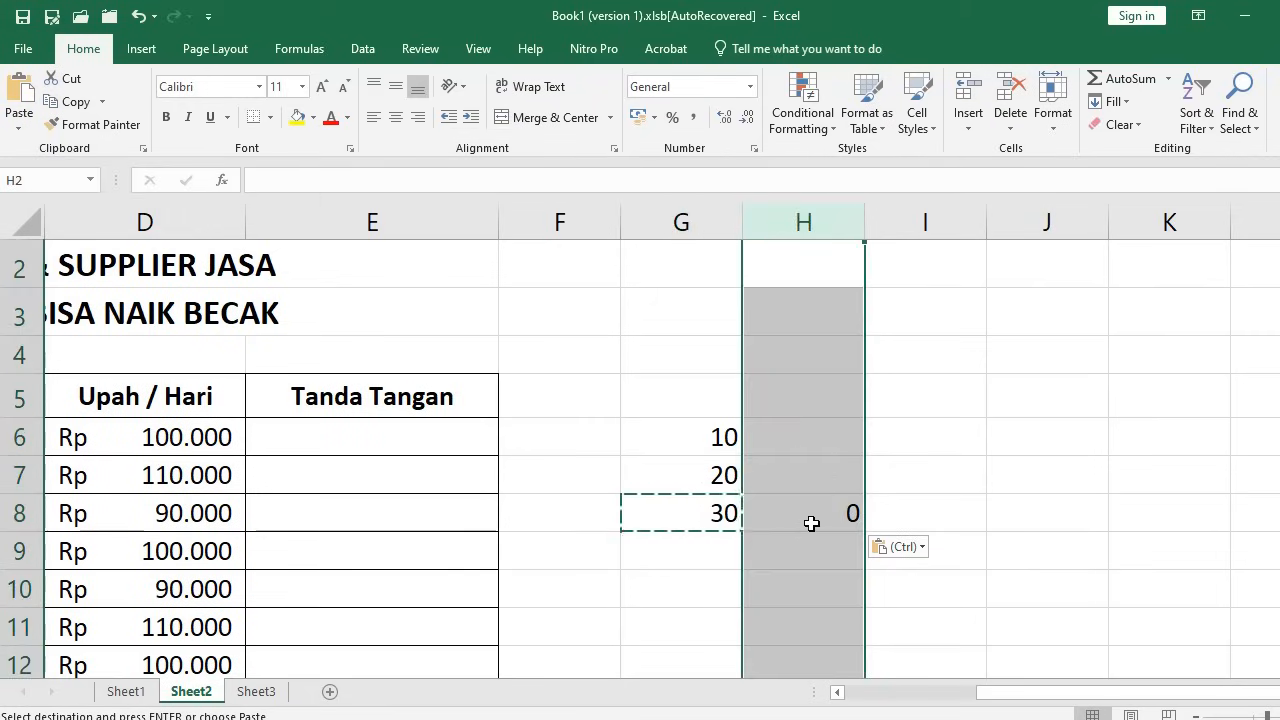
pyautogui.click(810, 515)
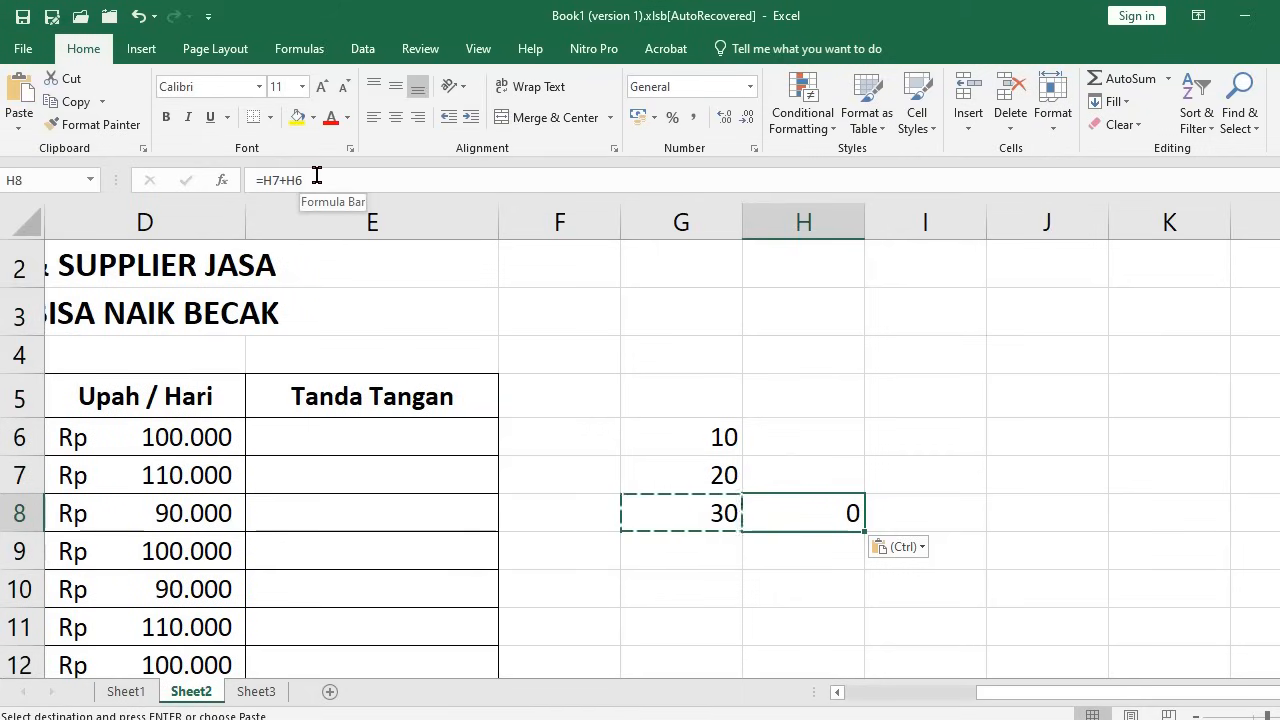
pyautogui.click(760, 554)
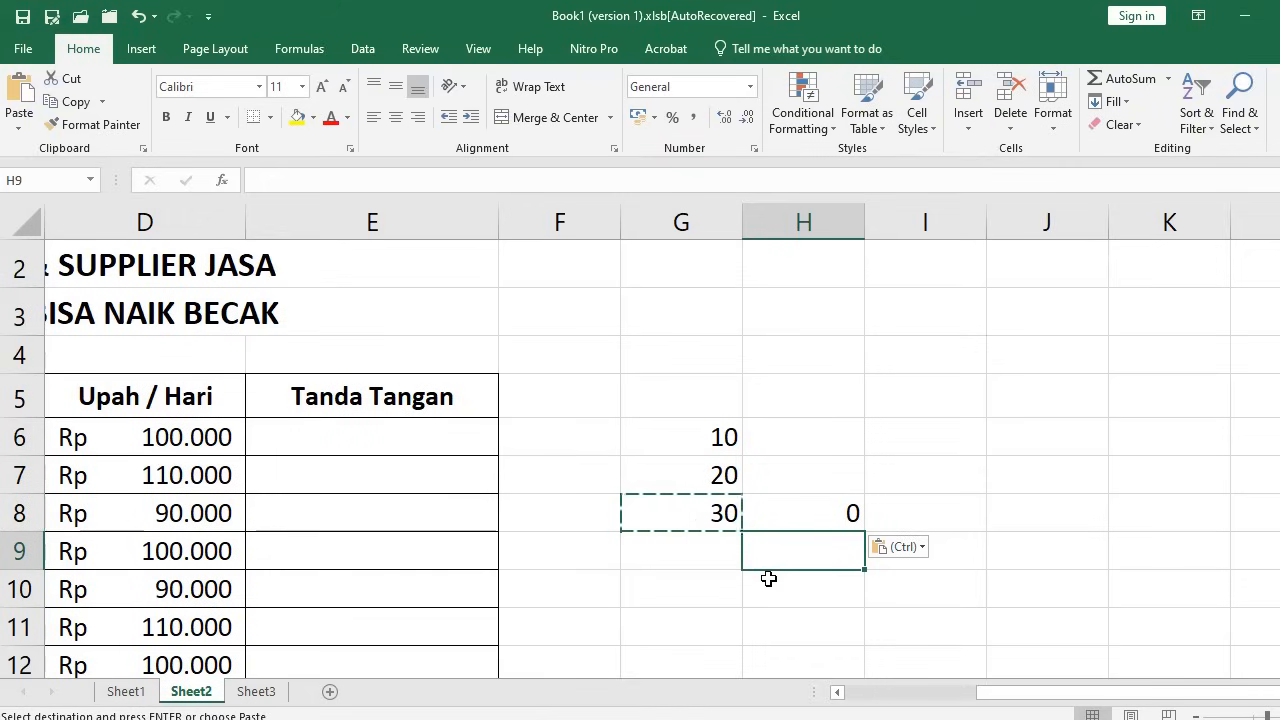
pyautogui.click(713, 512)
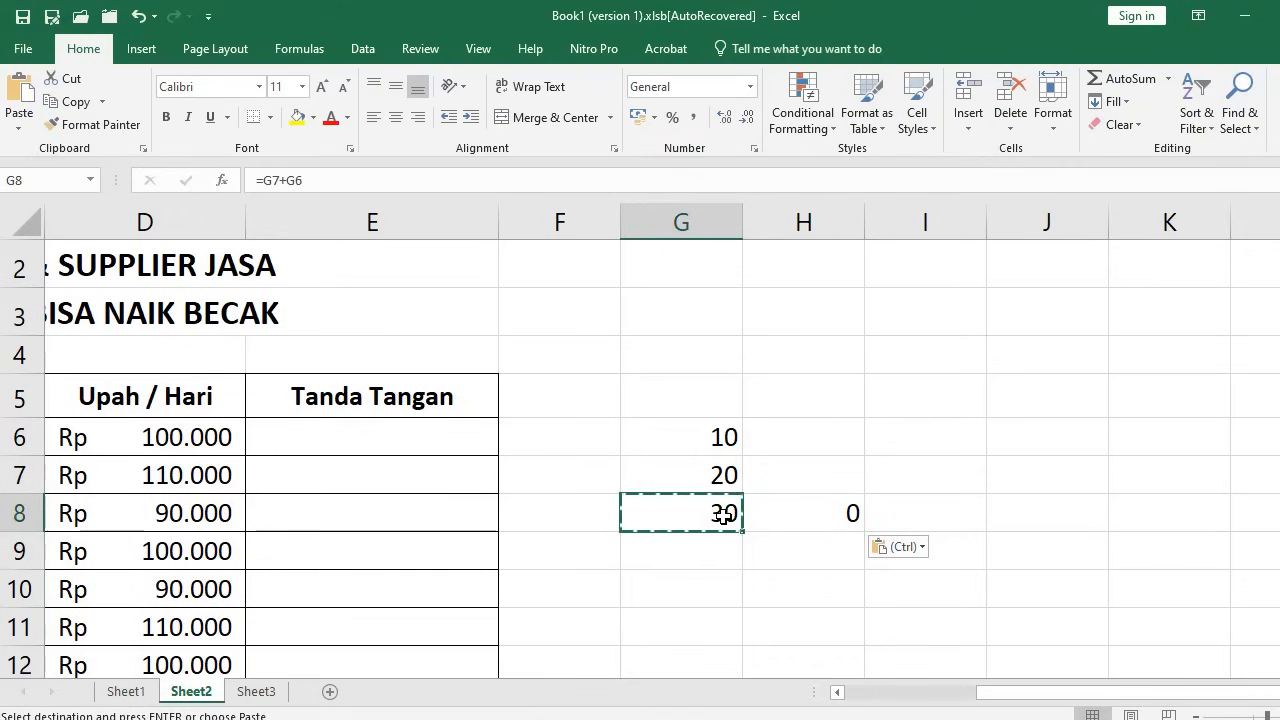
pyautogui.click(326, 185)
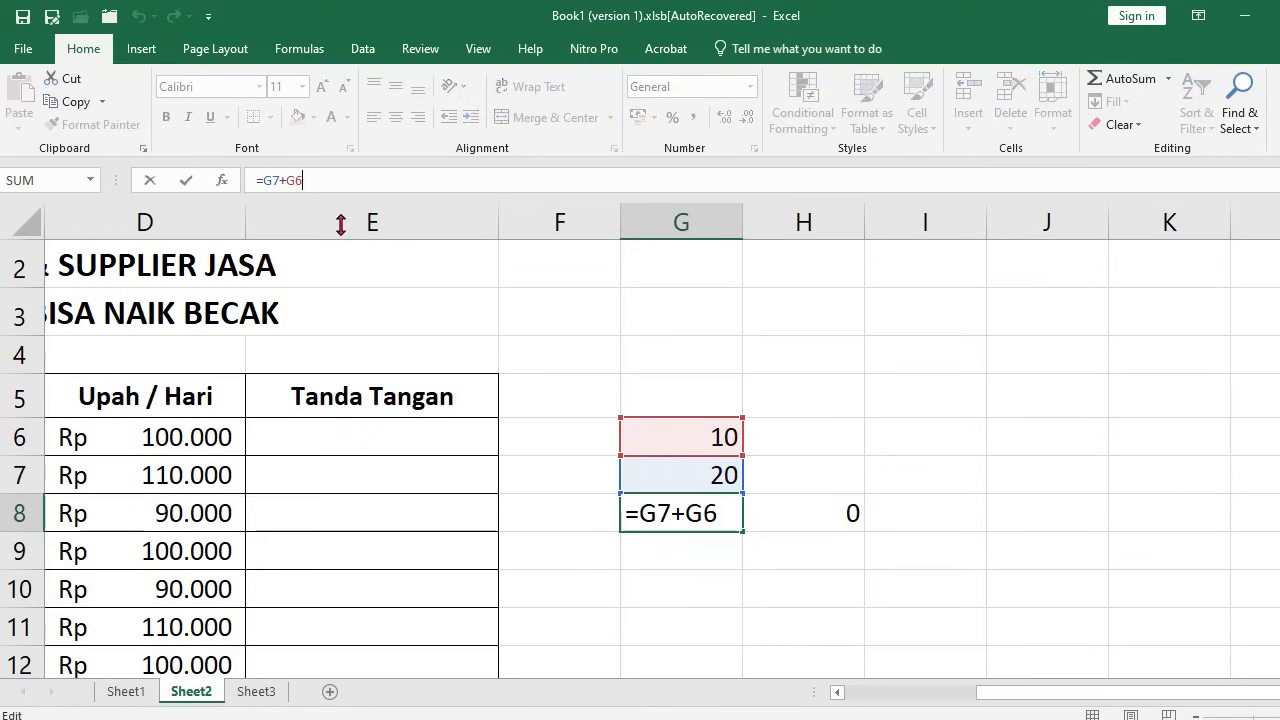
pyautogui.click(656, 584)
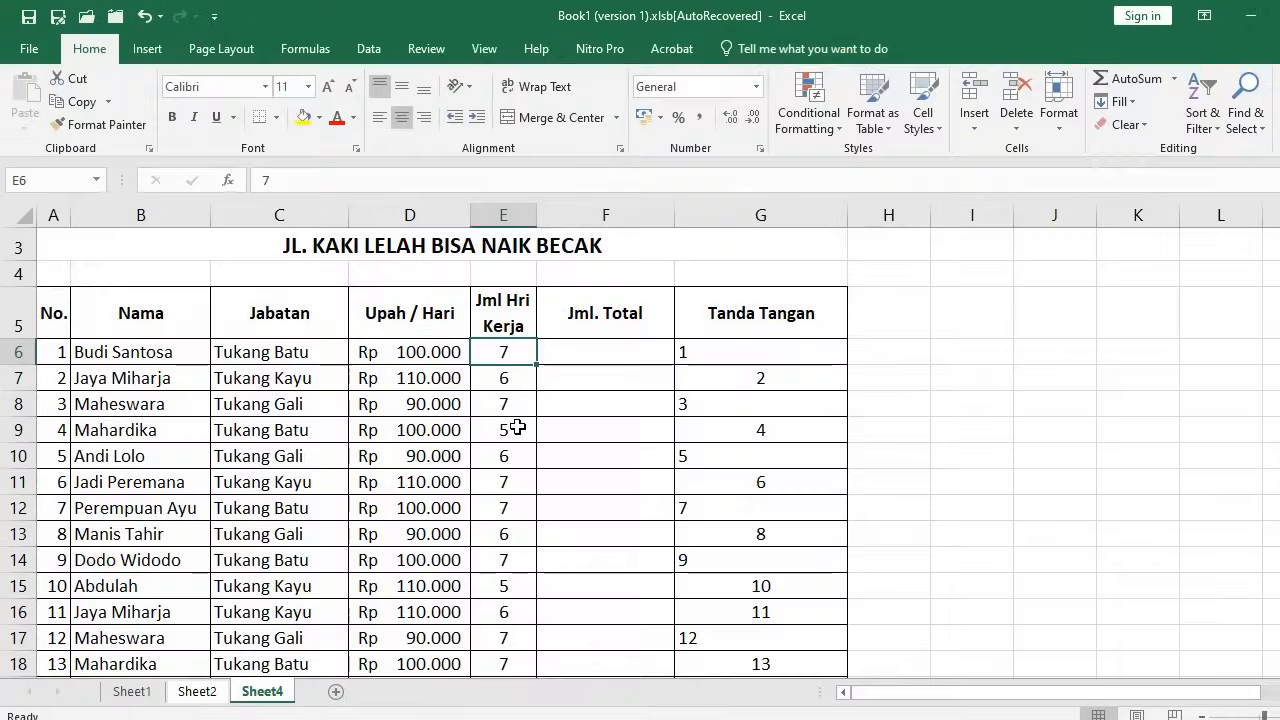
# Insert seven blank columns D through J ahead of the Upah / Hari column
pyautogui.click(388, 322)
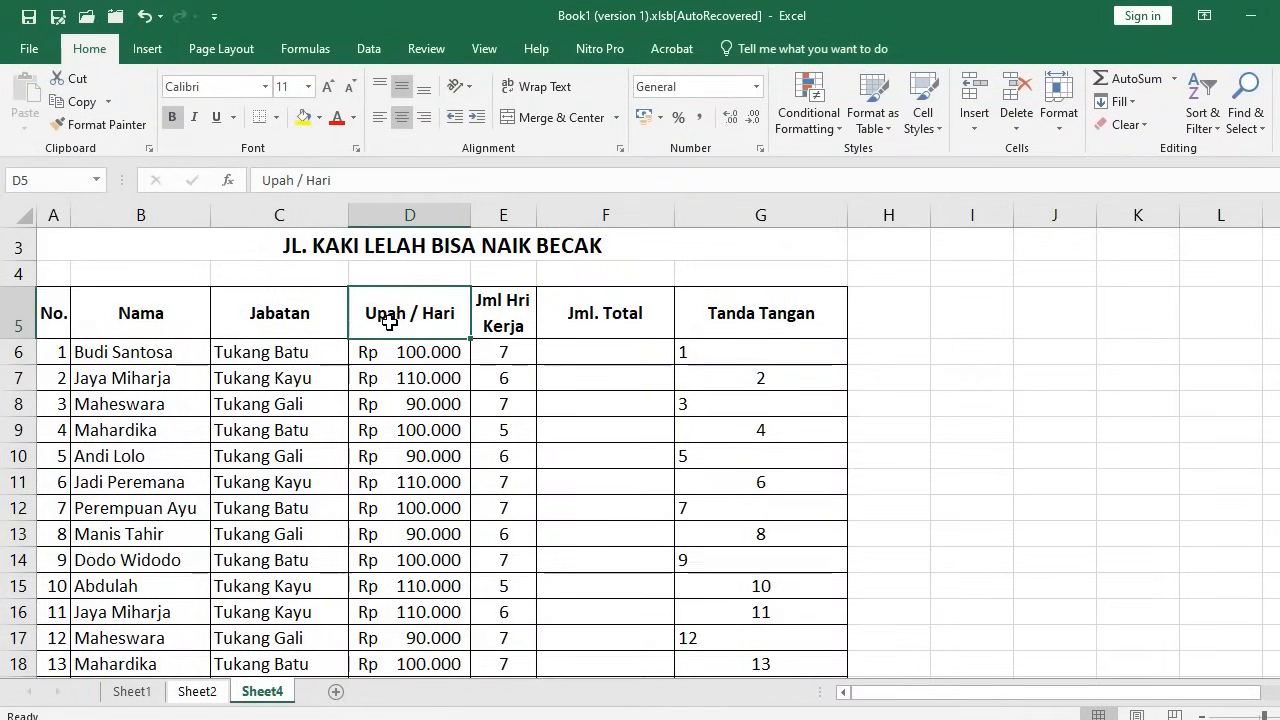
pyautogui.click(400, 355)
pyautogui.press('F4')
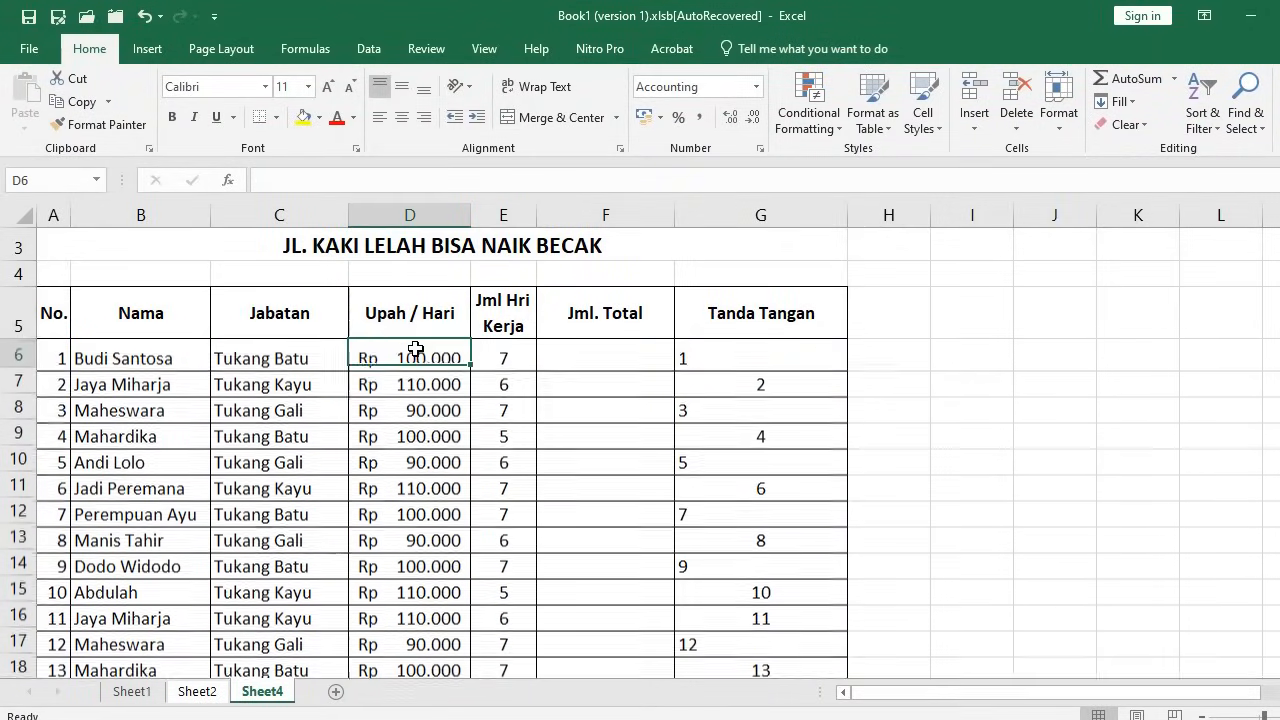
pyautogui.hotkey('shift', 'Right')
pyautogui.hotkey('shift', 'Right')
pyautogui.hotkey('shift', 'Right')
pyautogui.hotkey('shift', 'Right')
pyautogui.hotkey('shift', 'Right')
pyautogui.hotkey('shift', 'Right')
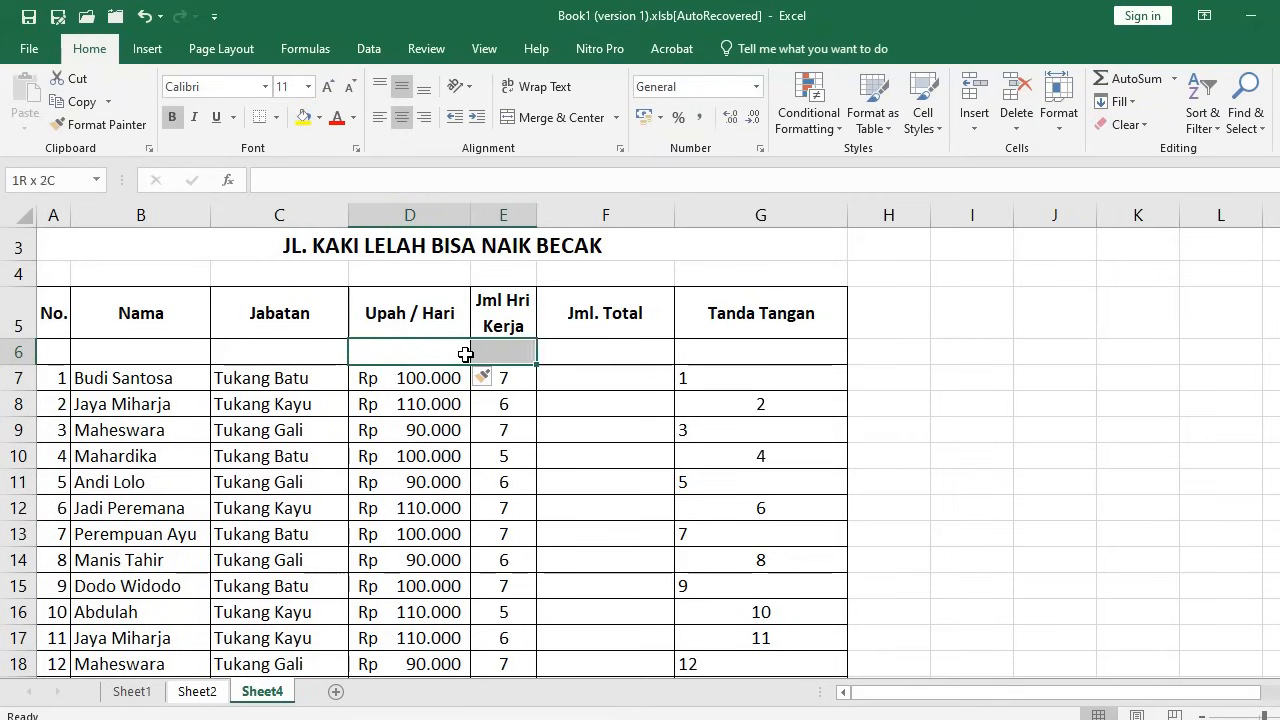
pyautogui.hotkey('alt', 'i')
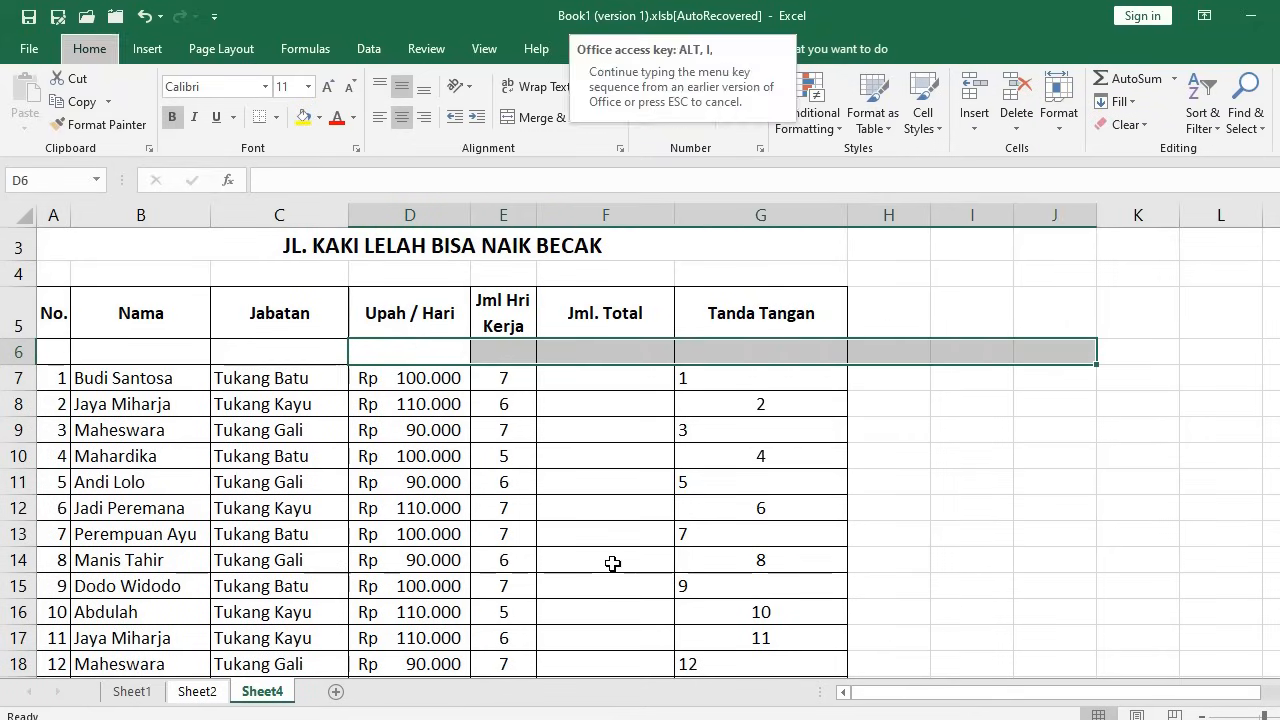
pyautogui.press('c')
# Type the Absensi heading in D5 with Senin and Selasa in the row below
pyautogui.click(438, 317)
pyautogui.write('Absensi')
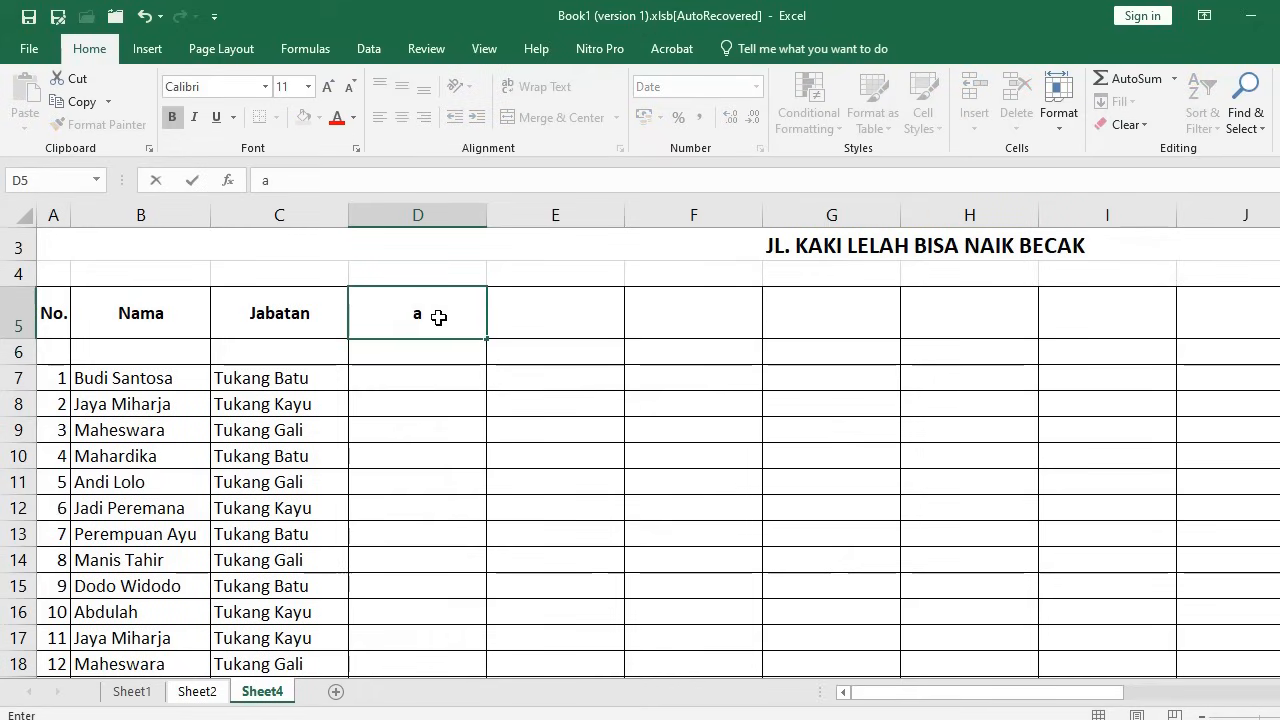
pyautogui.press('Return')
pyautogui.write('Senin')
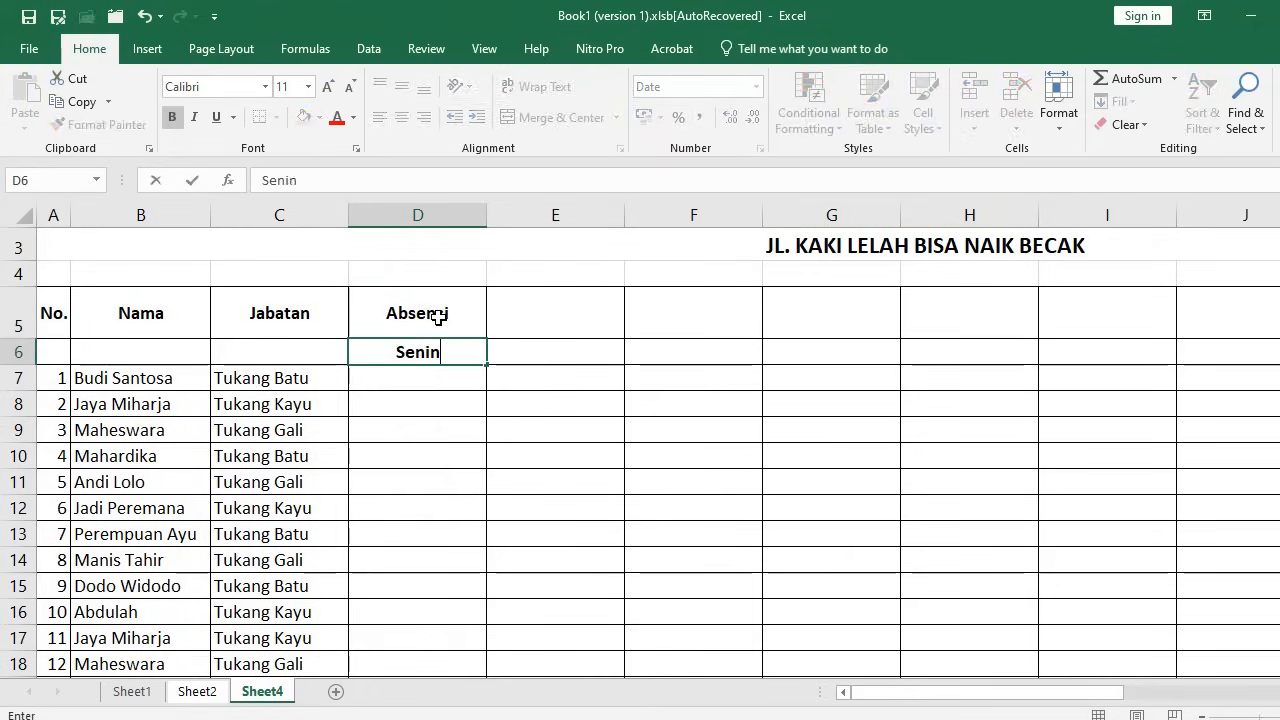
pyautogui.press('Tab')
pyautogui.write('Selasa')
# Continue the day headings with Rabu, Kamis, Jum'at, Sabtu and Minggu
pyautogui.moveTo(420, 352); pyautogui.dragTo(1200, 360)
pyautogui.press('Tab')
pyautogui.press('Tab')
pyautogui.write('Rabu')
pyautogui.press('Tab')
pyautogui.write('Kamis')
pyautogui.press('Tab')
pyautogui.write("Jum'at")
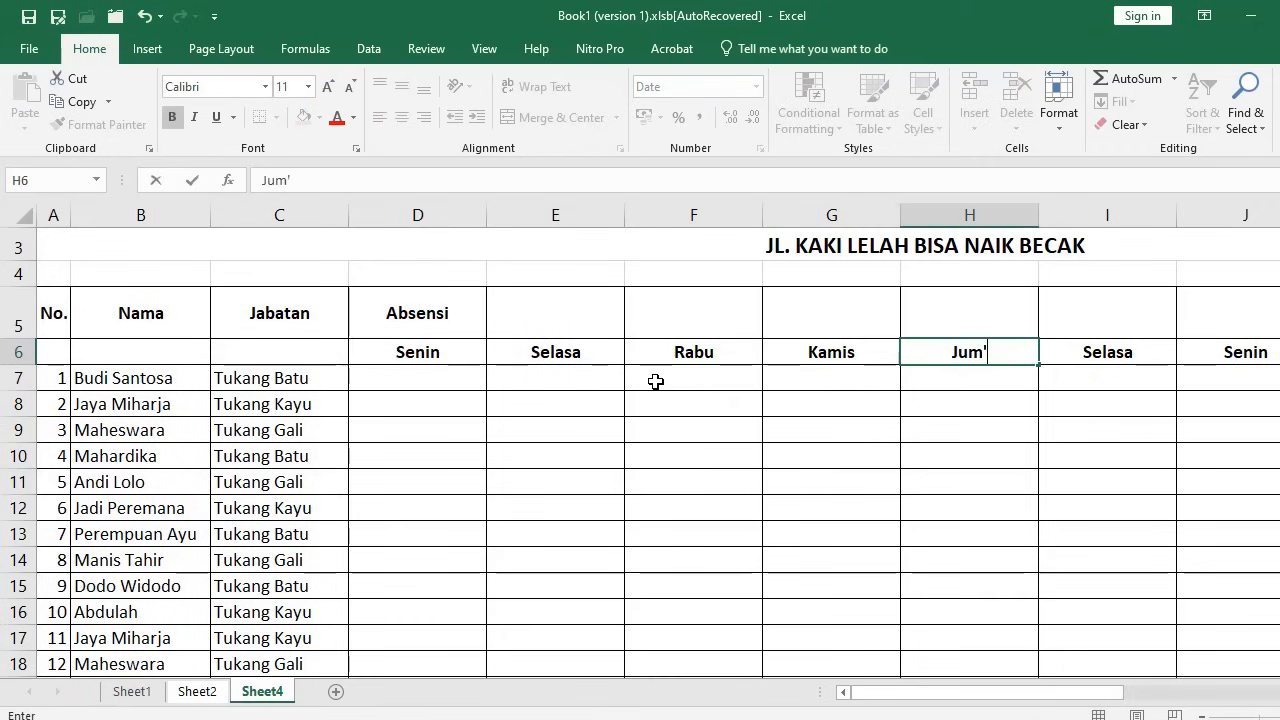
pyautogui.press('Tab')
pyautogui.write('Sabtu Min')
pyautogui.press('BackSpace')
pyautogui.press('BackSpace')
pyautogui.press('BackSpace')
pyautogui.press('BackSpace')
pyautogui.press('Tab')
pyautogui.write('Minggu')
pyautogui.click(655, 381)
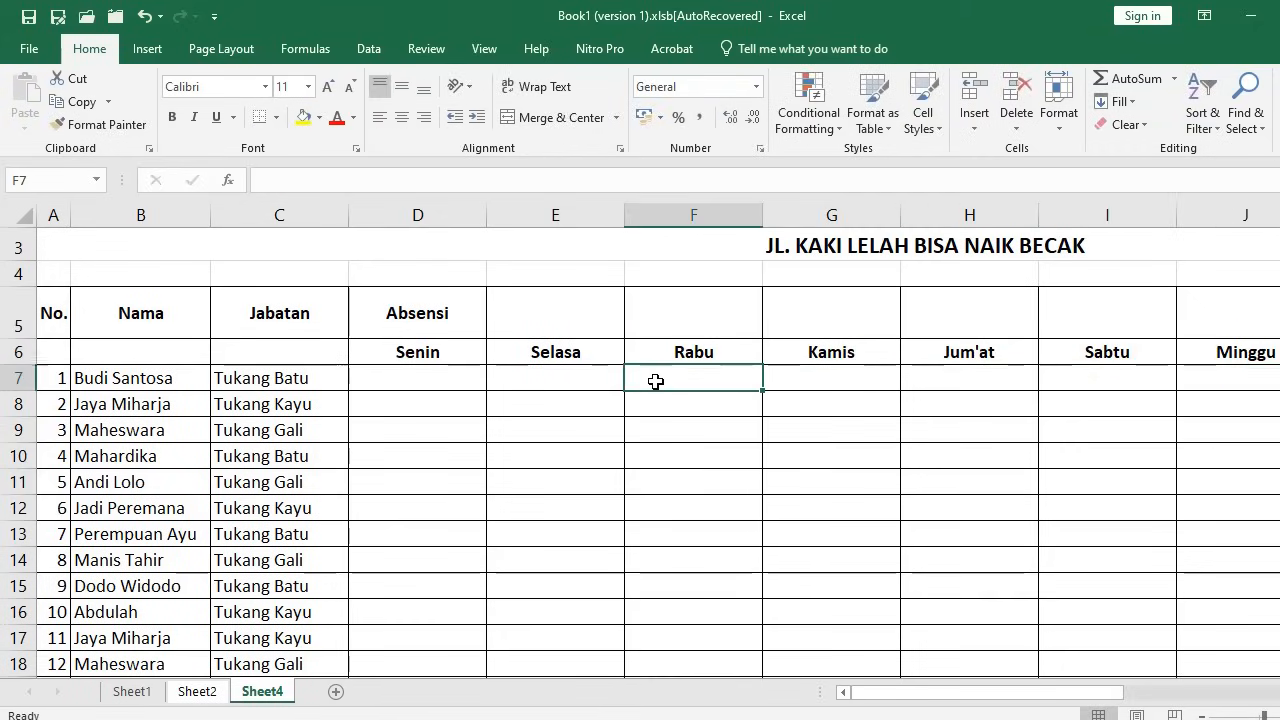
# AutoFit the widths of the seven day columns
pyautogui.moveTo(392, 352); pyautogui.dragTo(1225, 352)
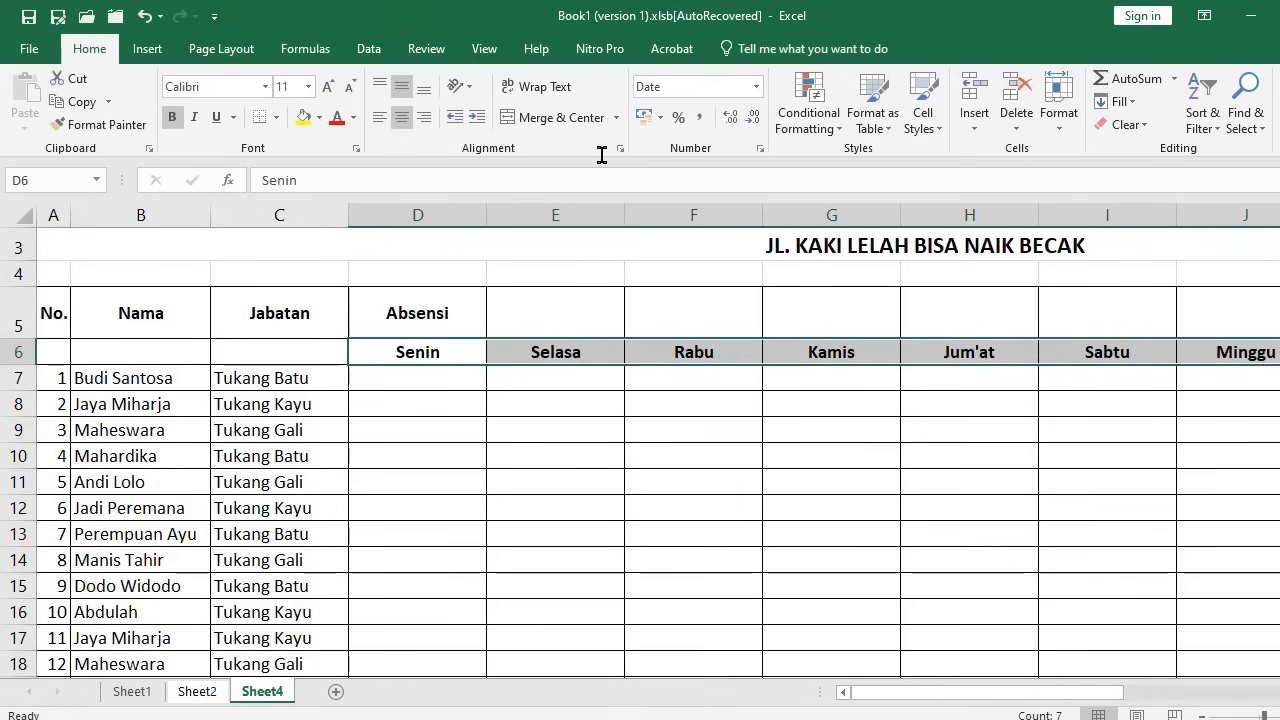
pyautogui.click(1059, 118)
pyautogui.click(1128, 247)
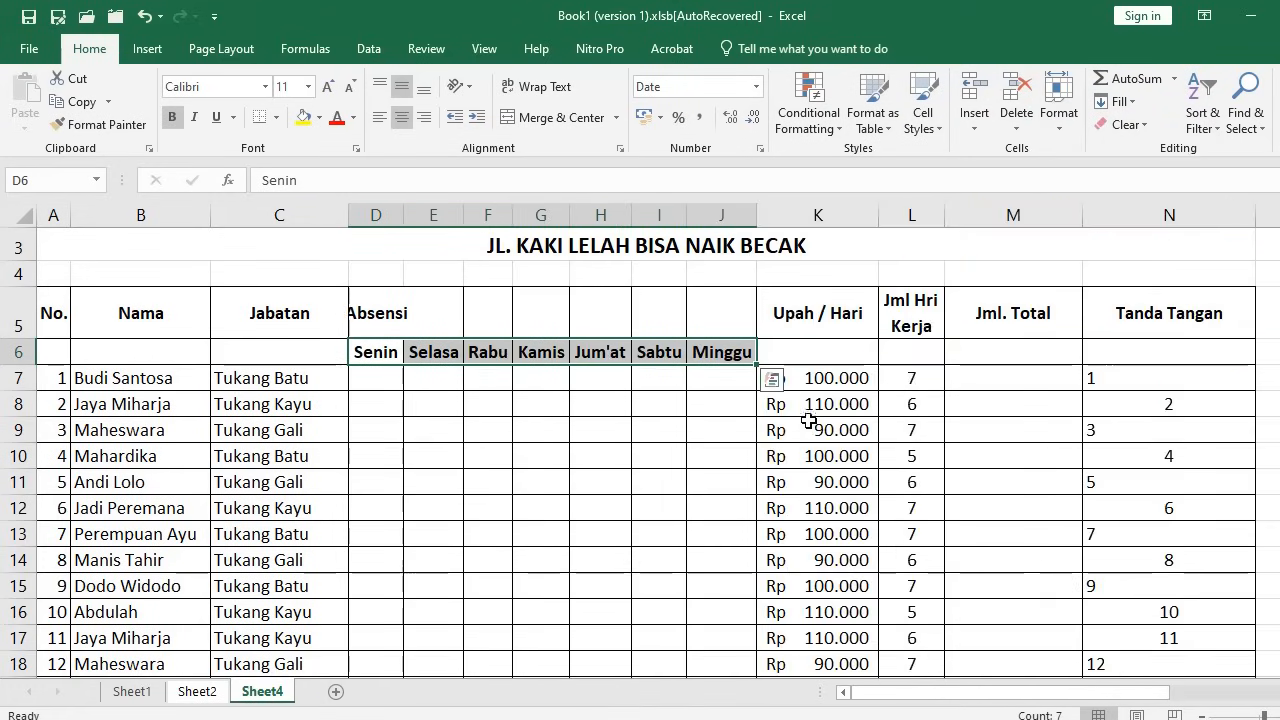
# Merge & Center the No., Nama and Jabatan headers over both rows, and copy that formatting to headers K–N
pyautogui.click(55, 328)
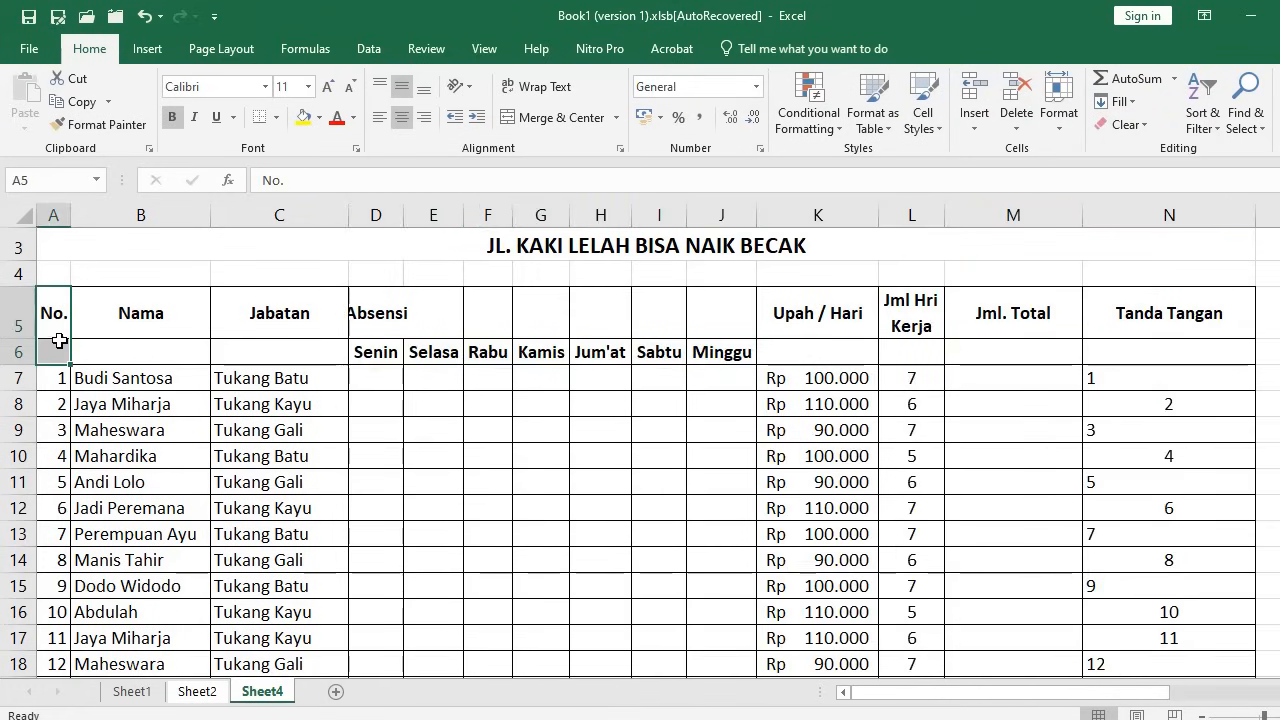
pyautogui.click(560, 117)
pyautogui.moveTo(190, 315); pyautogui.dragTo(200, 352)
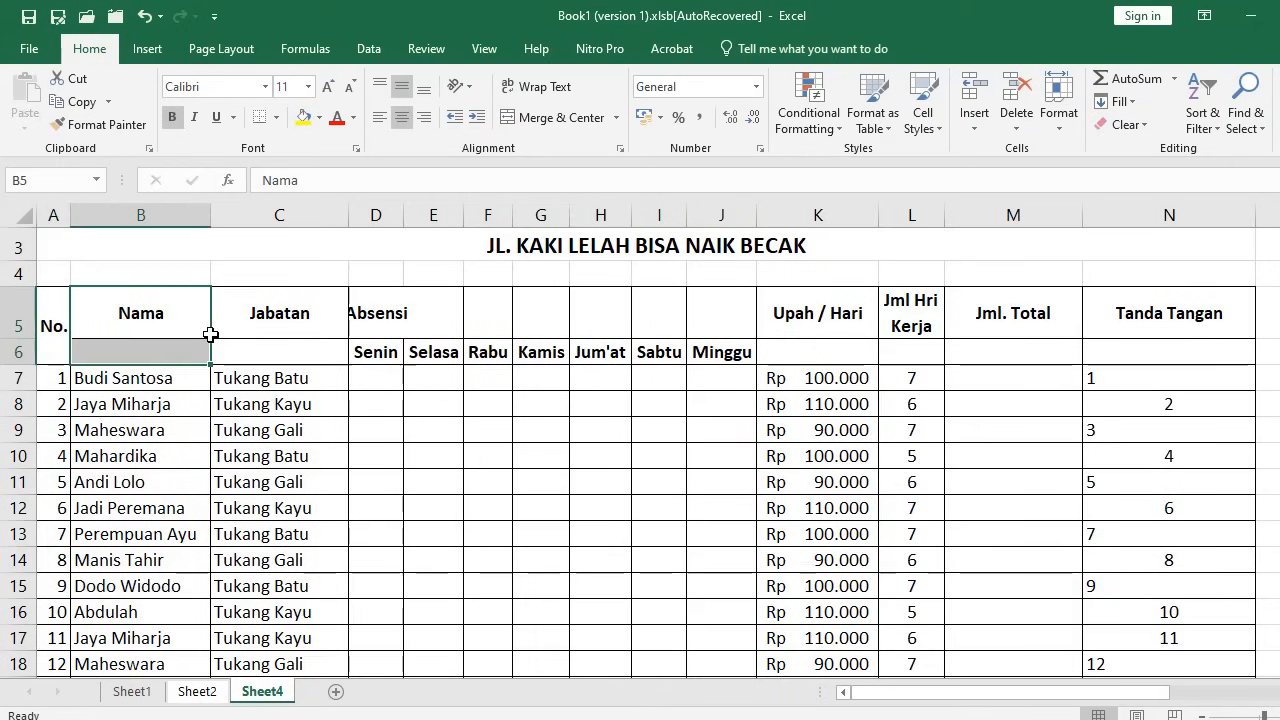
pyautogui.click(560, 117)
pyautogui.moveTo(270, 315); pyautogui.dragTo(275, 352)
pyautogui.click(560, 117)
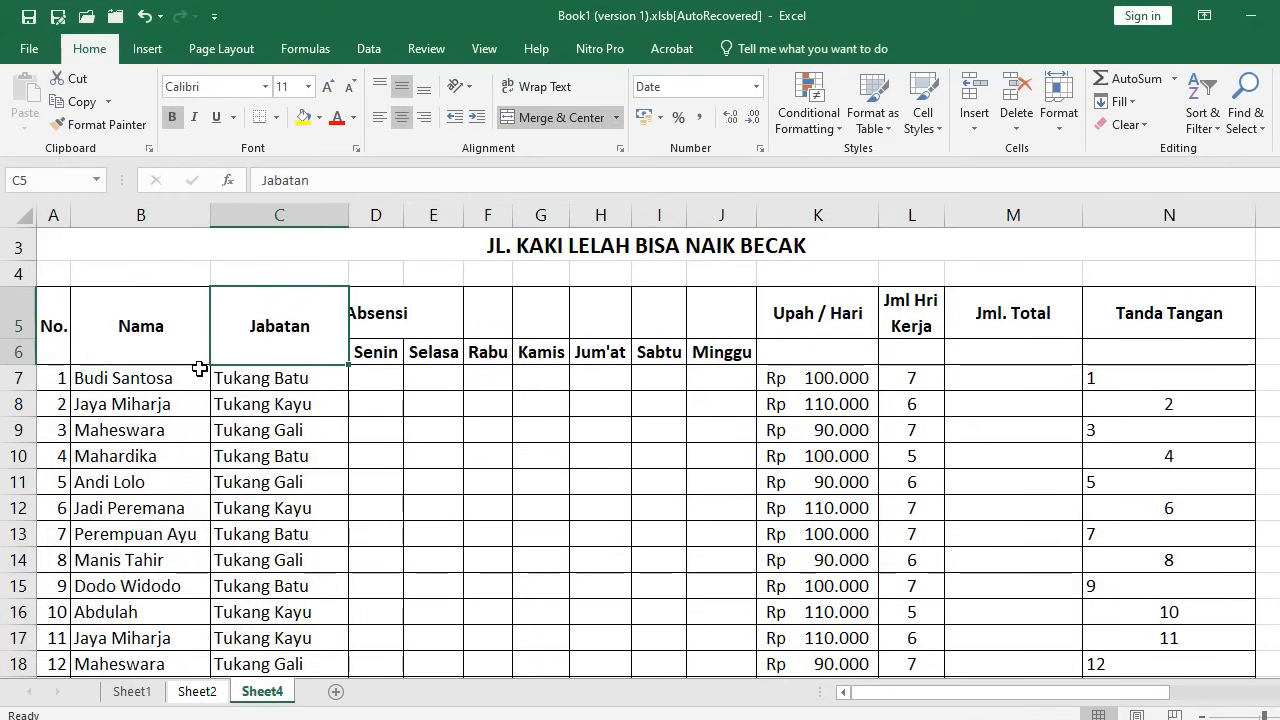
pyautogui.click(102, 125)
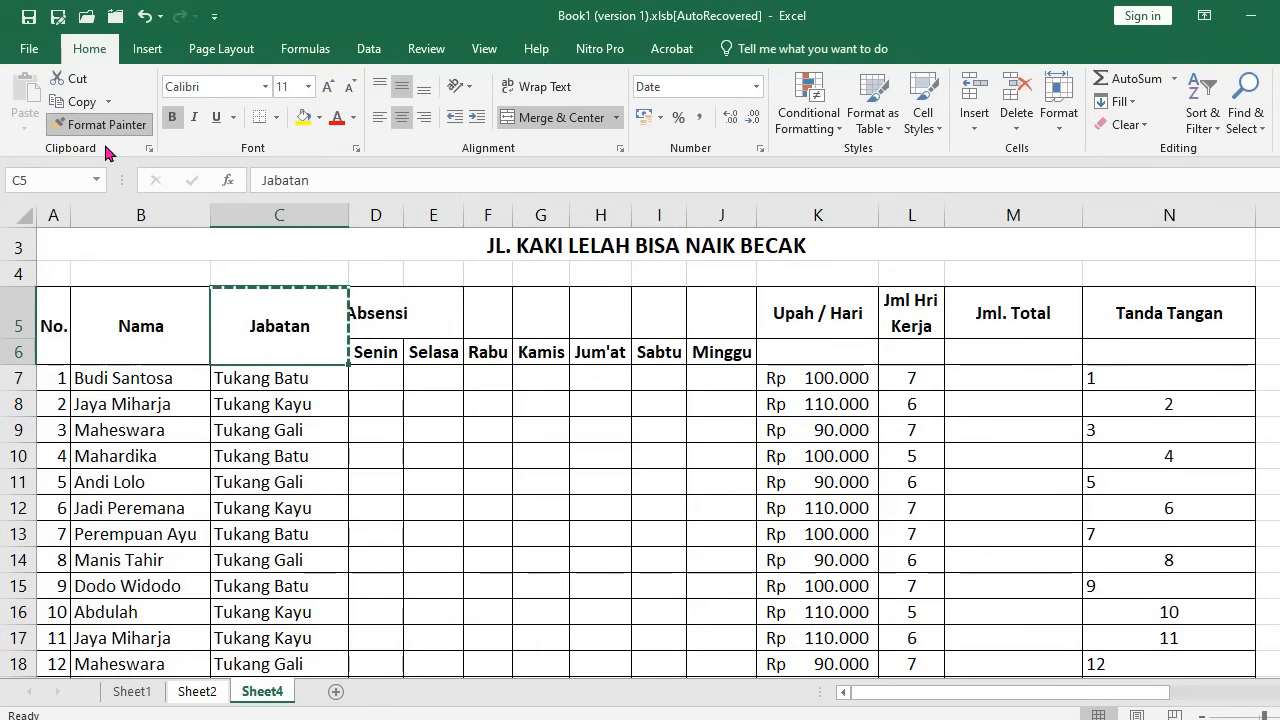
pyautogui.moveTo(815, 313)
pyautogui.mouseDown()
pyautogui.moveTo(829, 337)
pyautogui.moveTo(1200, 340)
pyautogui.mouseUp()
pyautogui.click(831, 325)
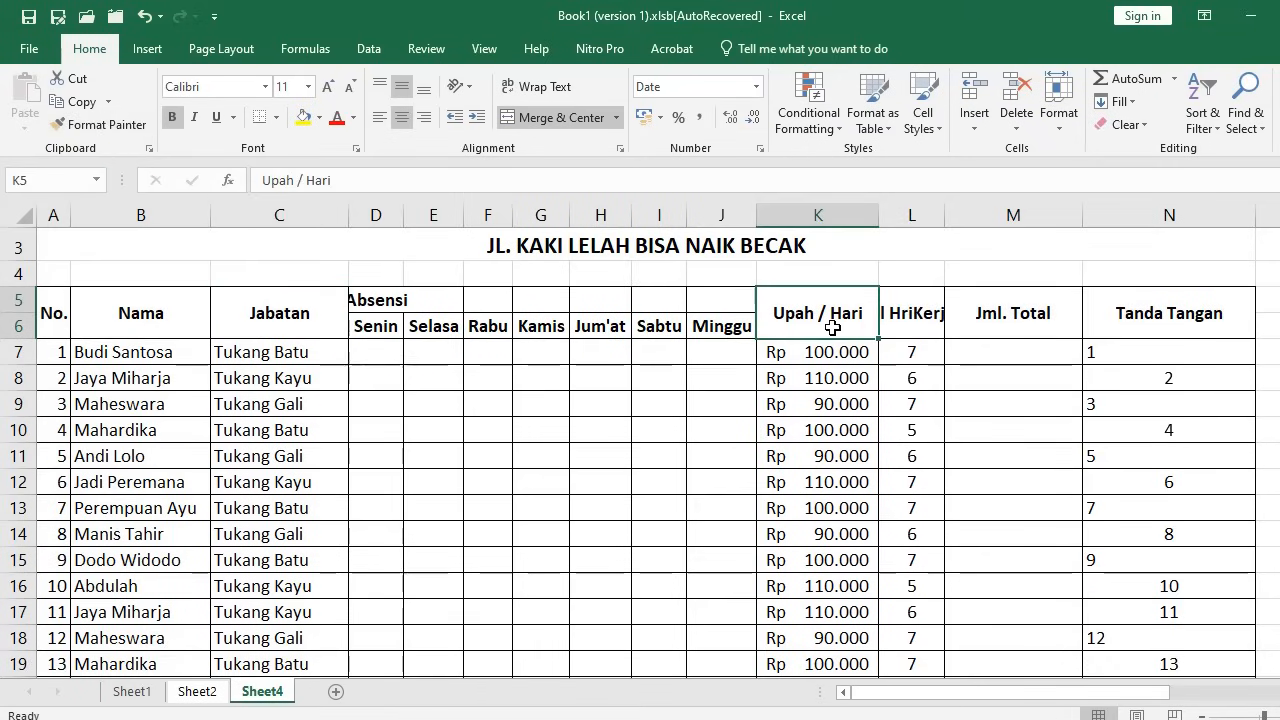
# Apply Center Across Selection to the header band A5:N6 so Absensi spans the weekdays
pyautogui.moveTo(54, 315); pyautogui.dragTo(1167, 312)
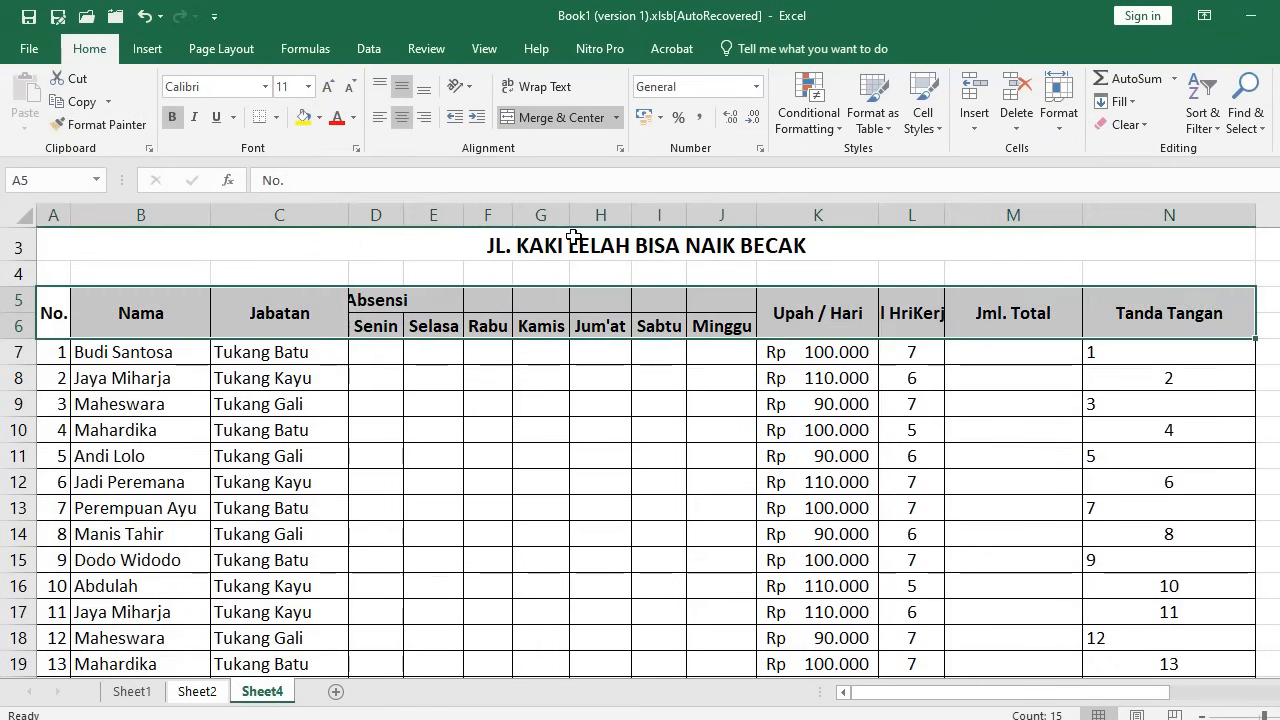
pyautogui.click(621, 150)
pyautogui.click(581, 232)
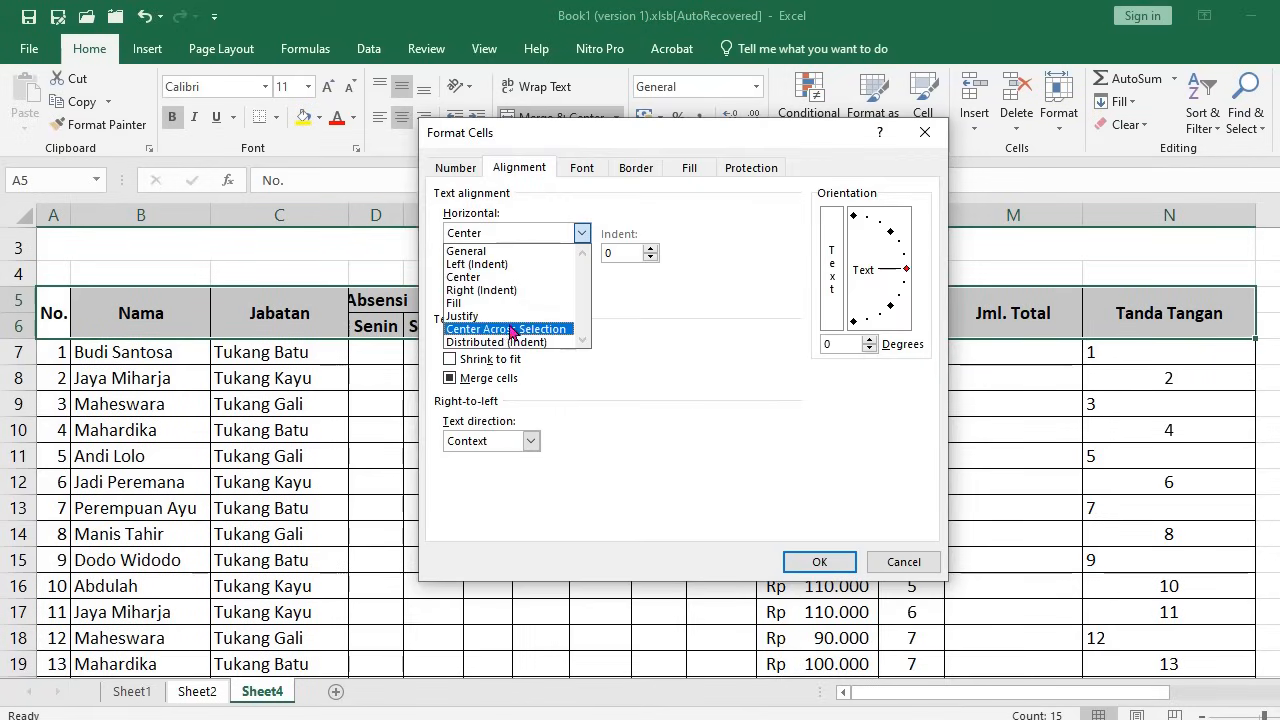
pyautogui.click(510, 329)
pyautogui.click(819, 561)
pyautogui.click(600, 456)
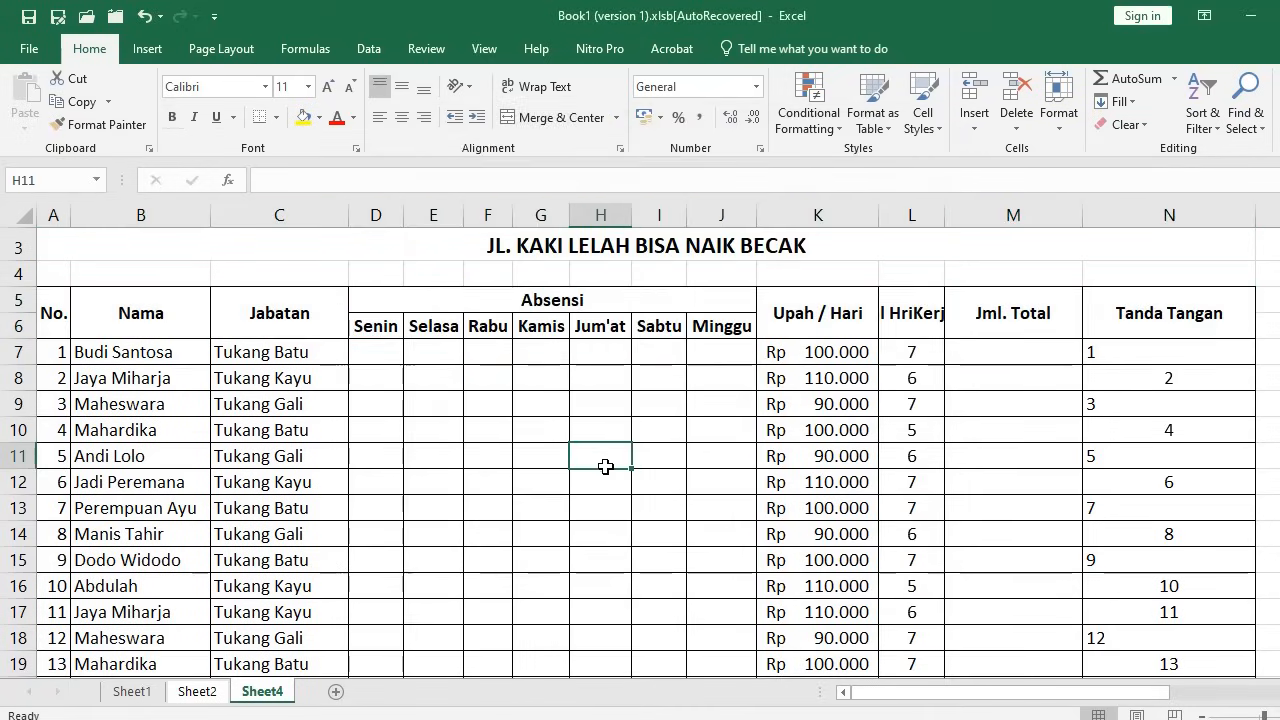
# Wrap the Jml Hri Kerja header text onto two lines
pyautogui.click(931, 310)
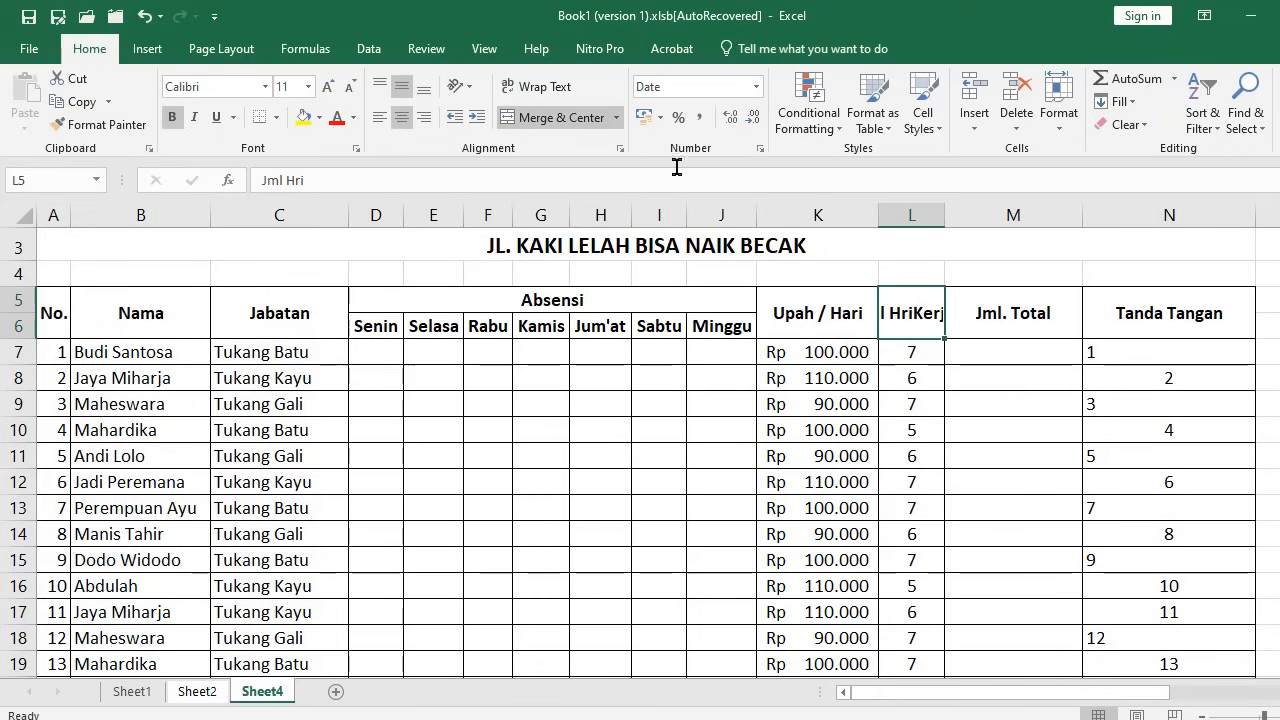
pyautogui.click(530, 86)
pyautogui.click(866, 426)
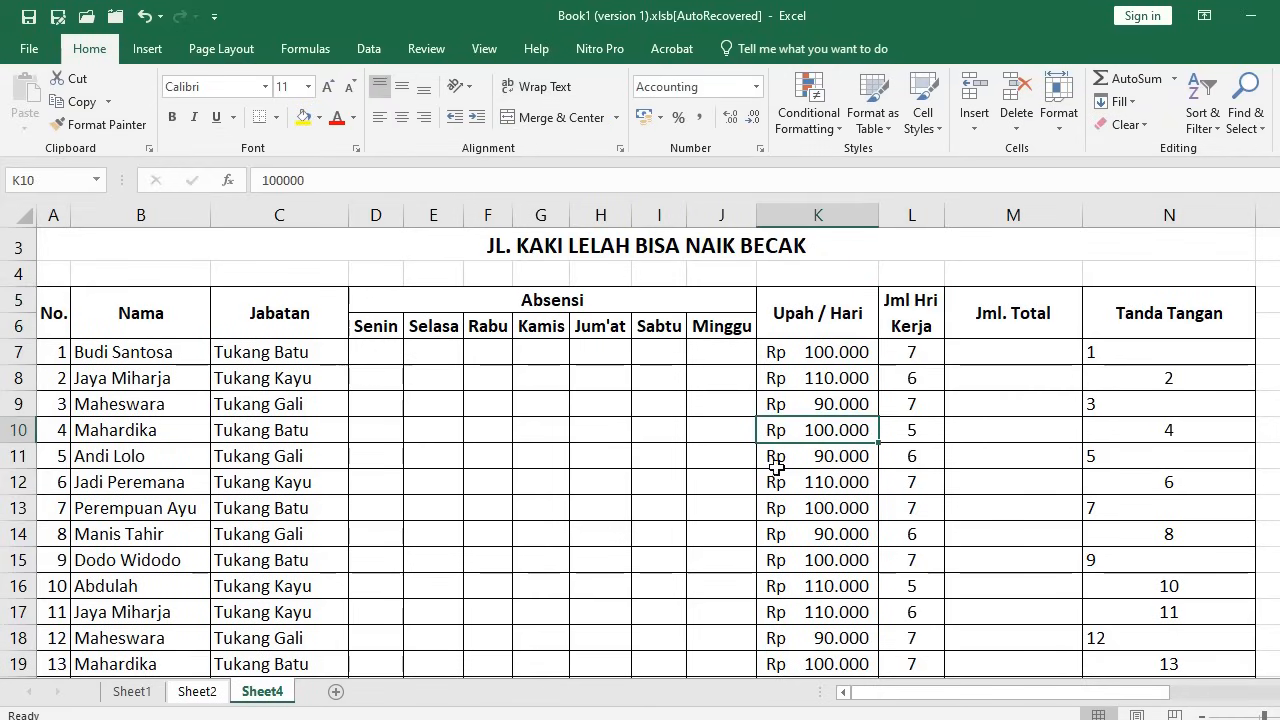
pyautogui.click(376, 352)
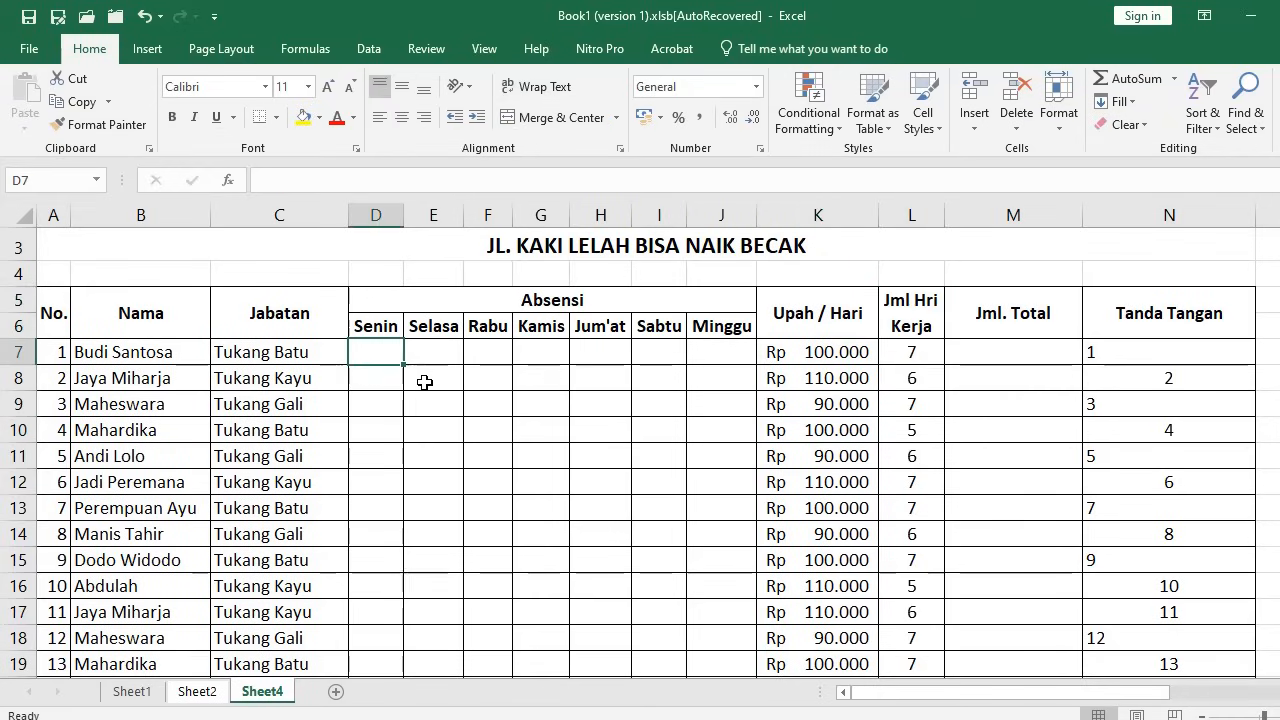
pyautogui.write('1')
pyautogui.press('Tab')
pyautogui.write('0')
pyautogui.press('Return')
pyautogui.click(920, 355)
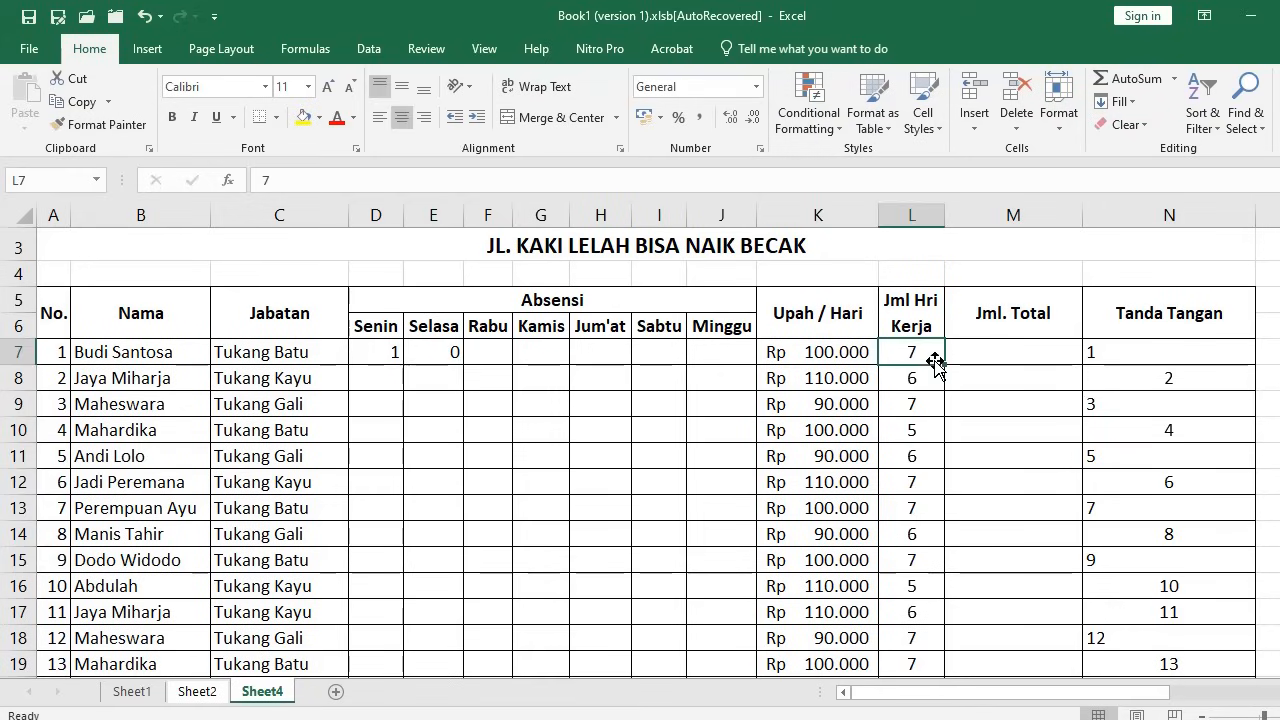
# Check the table on Sheet2, then return to Sheet4
pyautogui.click(386, 352)
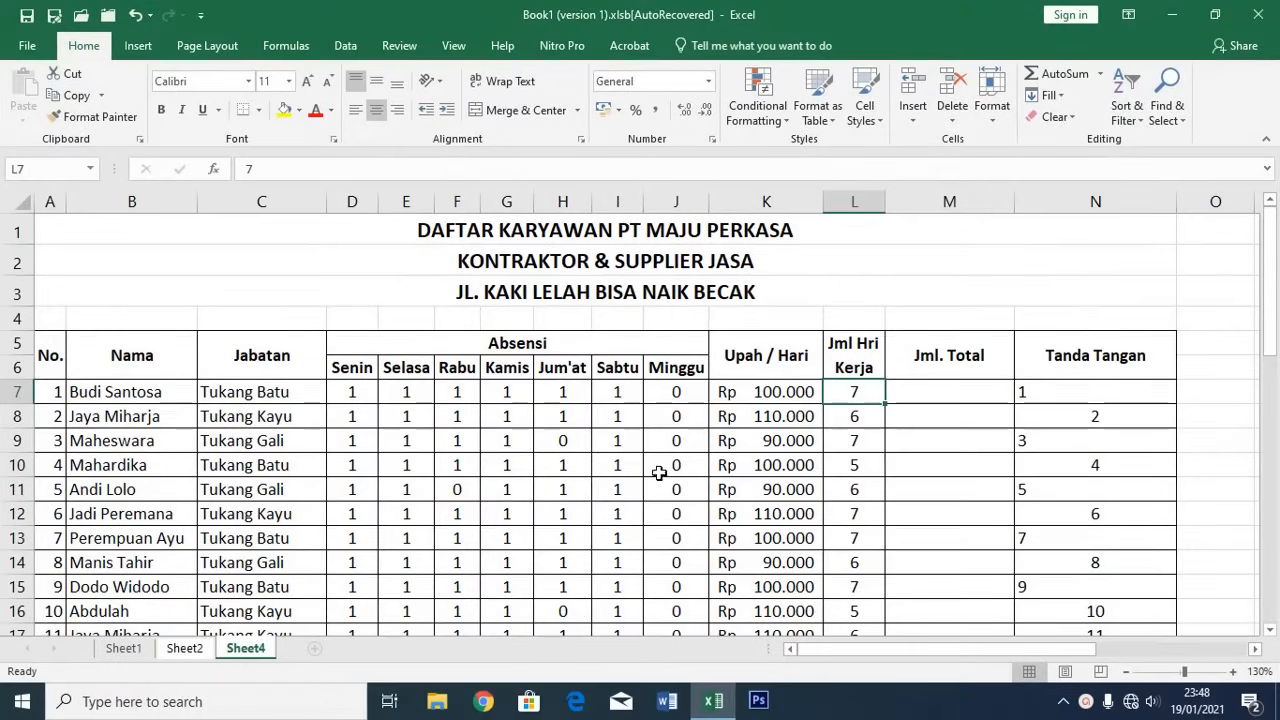
pyautogui.scroll(-1, 597, 427)
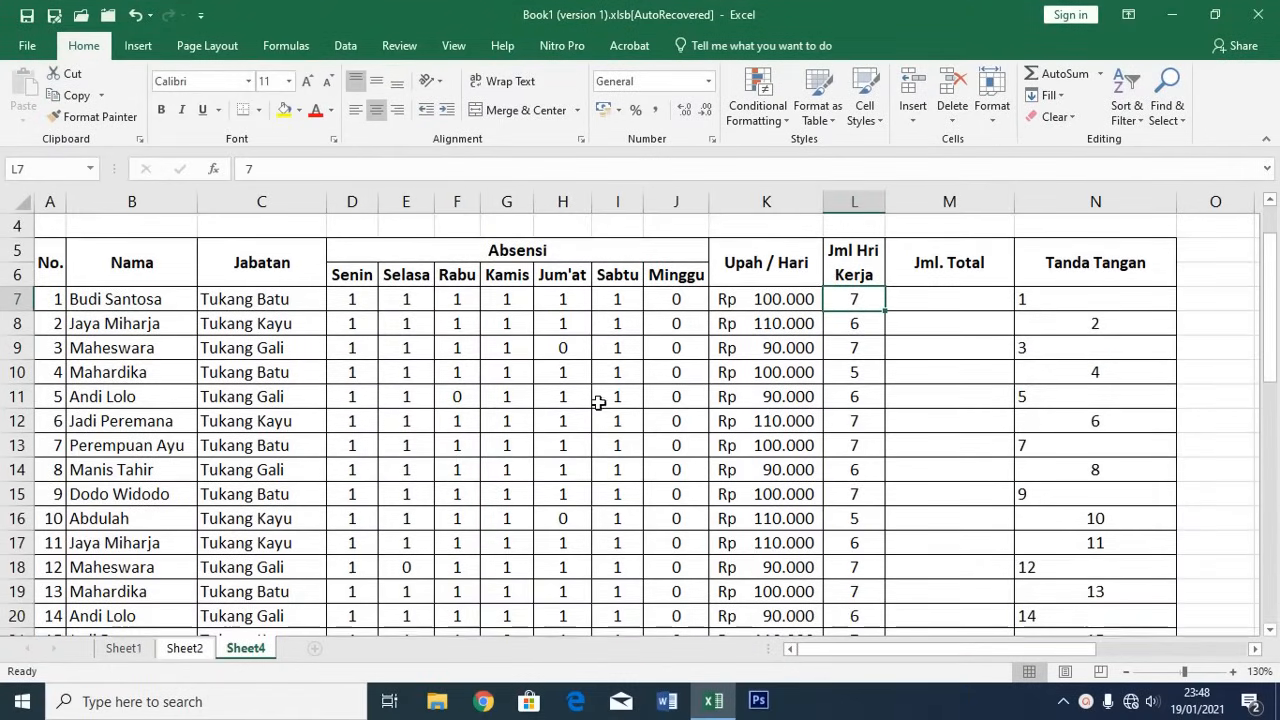
pyautogui.click(184, 648)
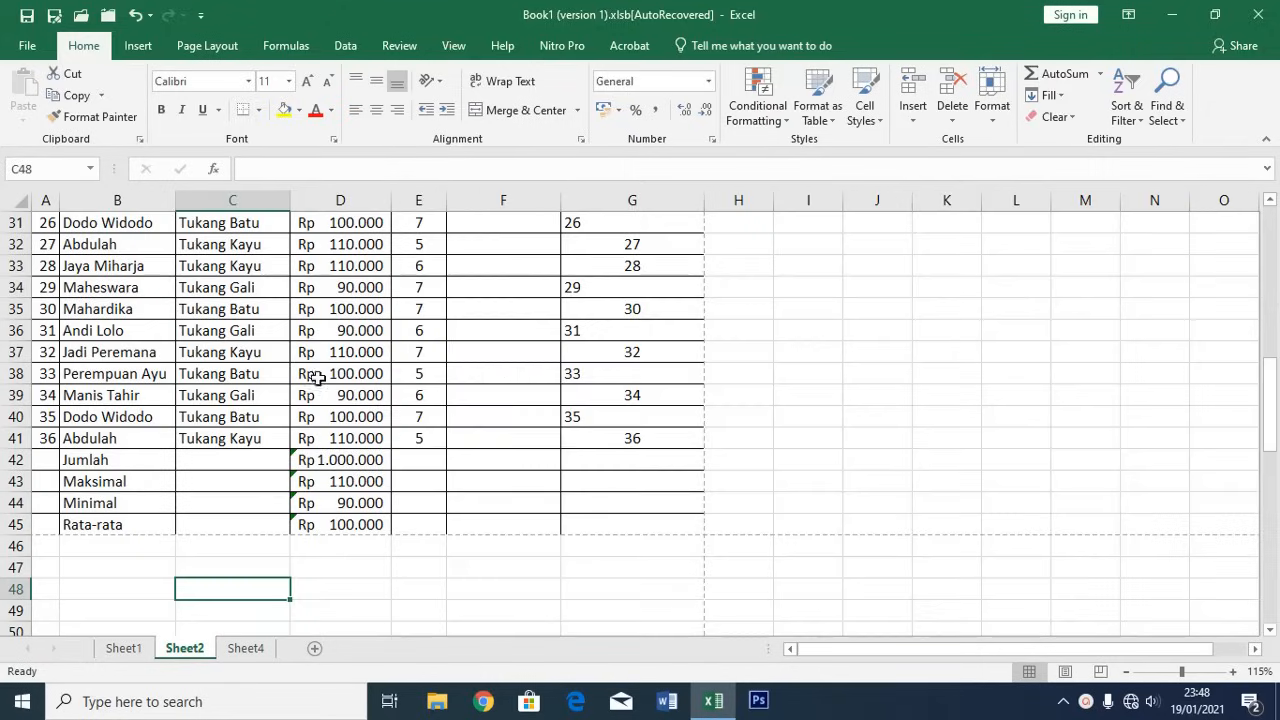
pyautogui.scroll(7, 315, 376)
pyautogui.click(244, 648)
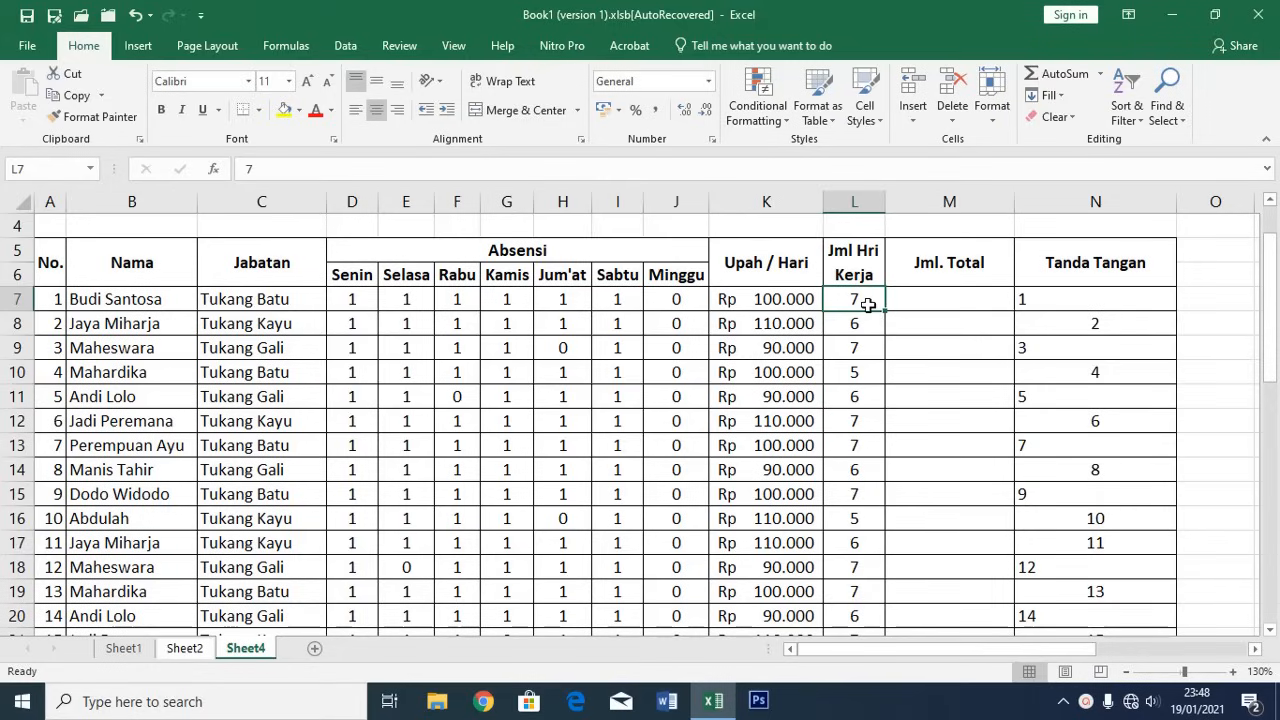
# Enter =SUM(D7:J7) in L7 to count the first employee's days worked
pyautogui.click(500, 250)
pyautogui.click(353, 298)
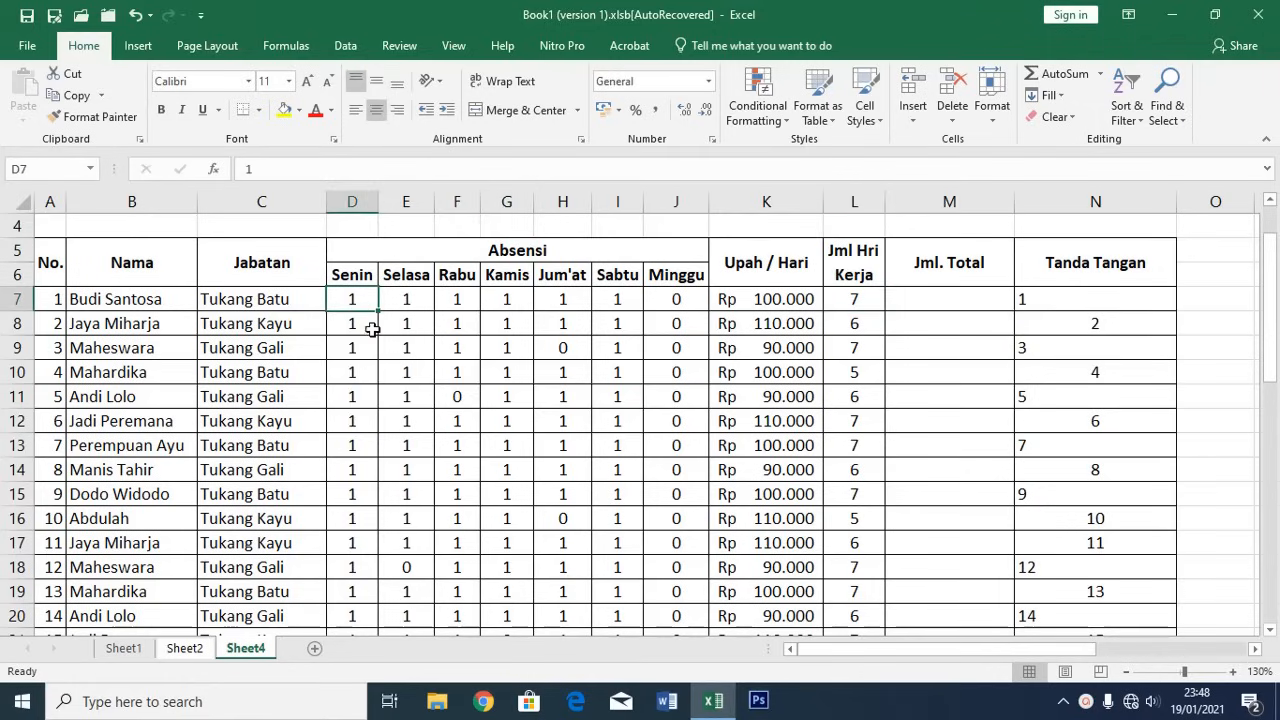
pyautogui.click(857, 301)
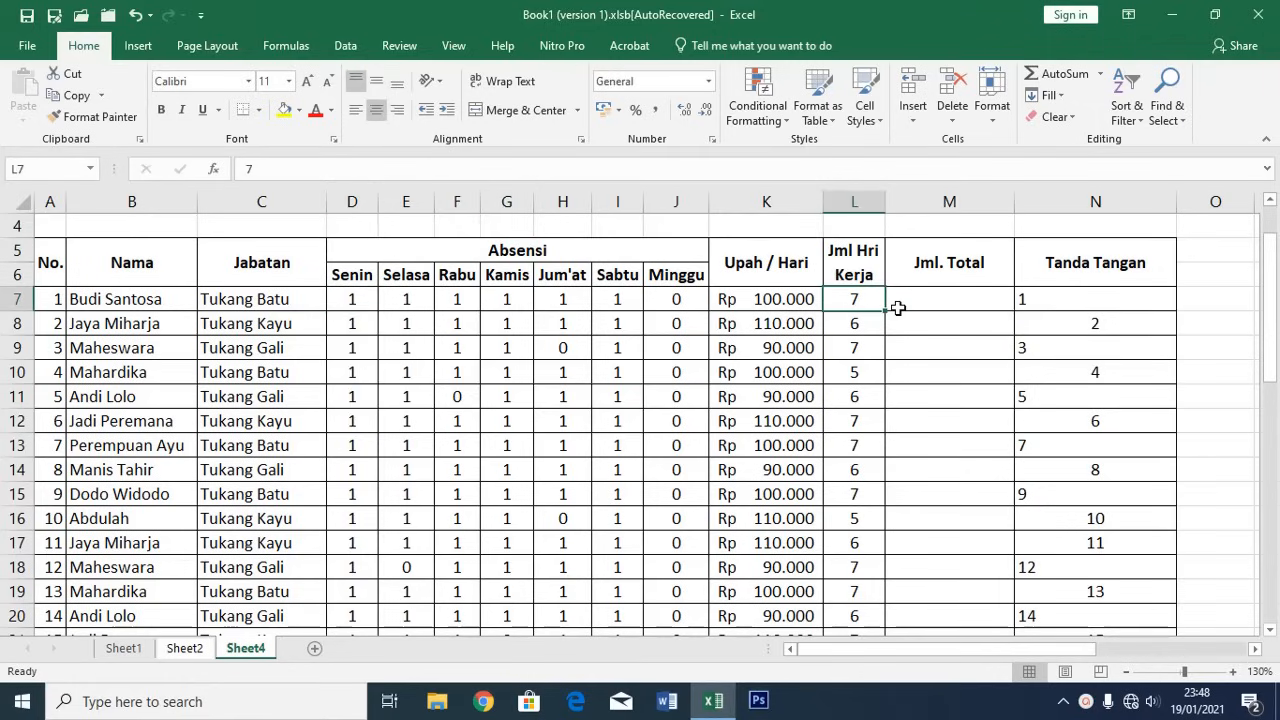
pyautogui.write('=')
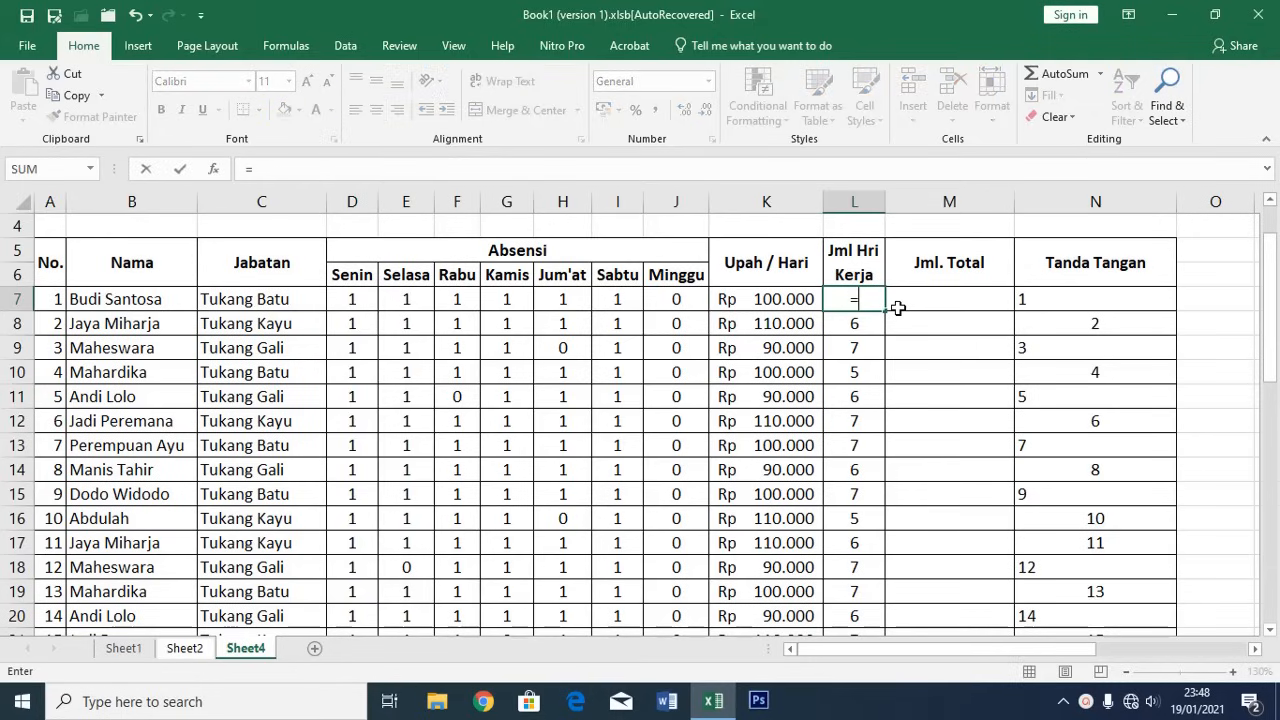
pyautogui.write('sum(')
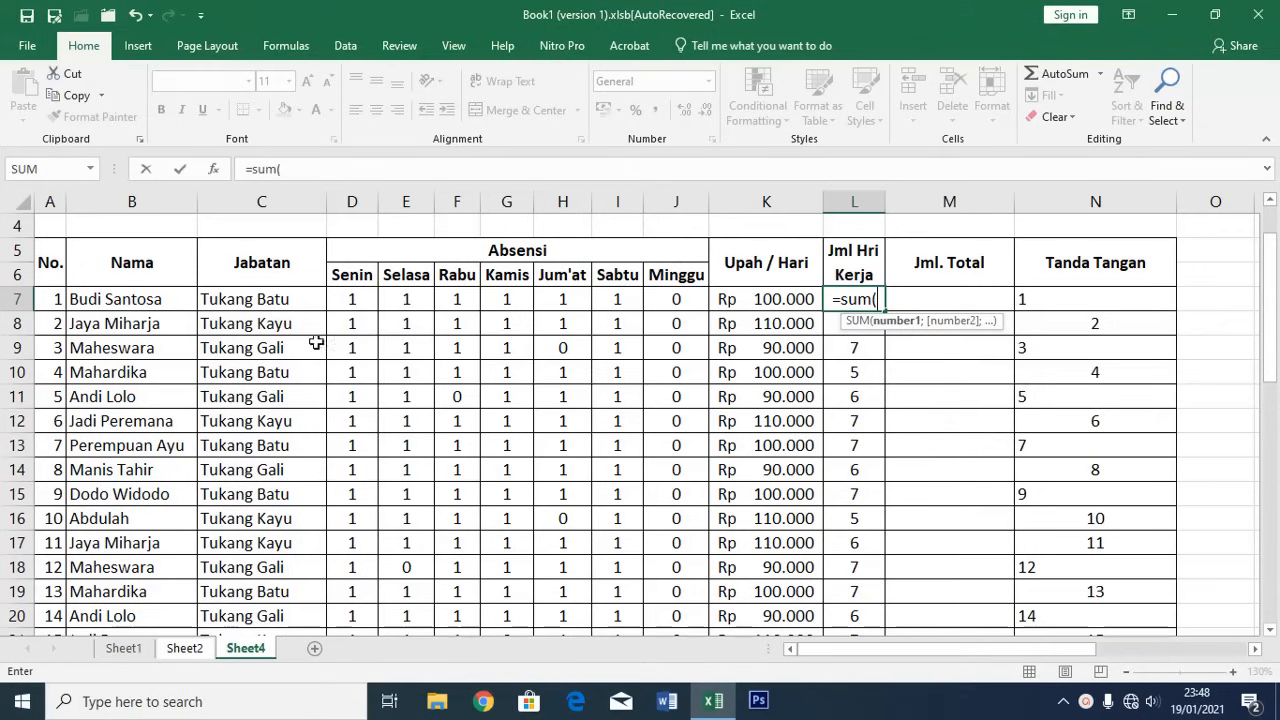
pyautogui.moveTo(340, 299); pyautogui.dragTo(692, 300)
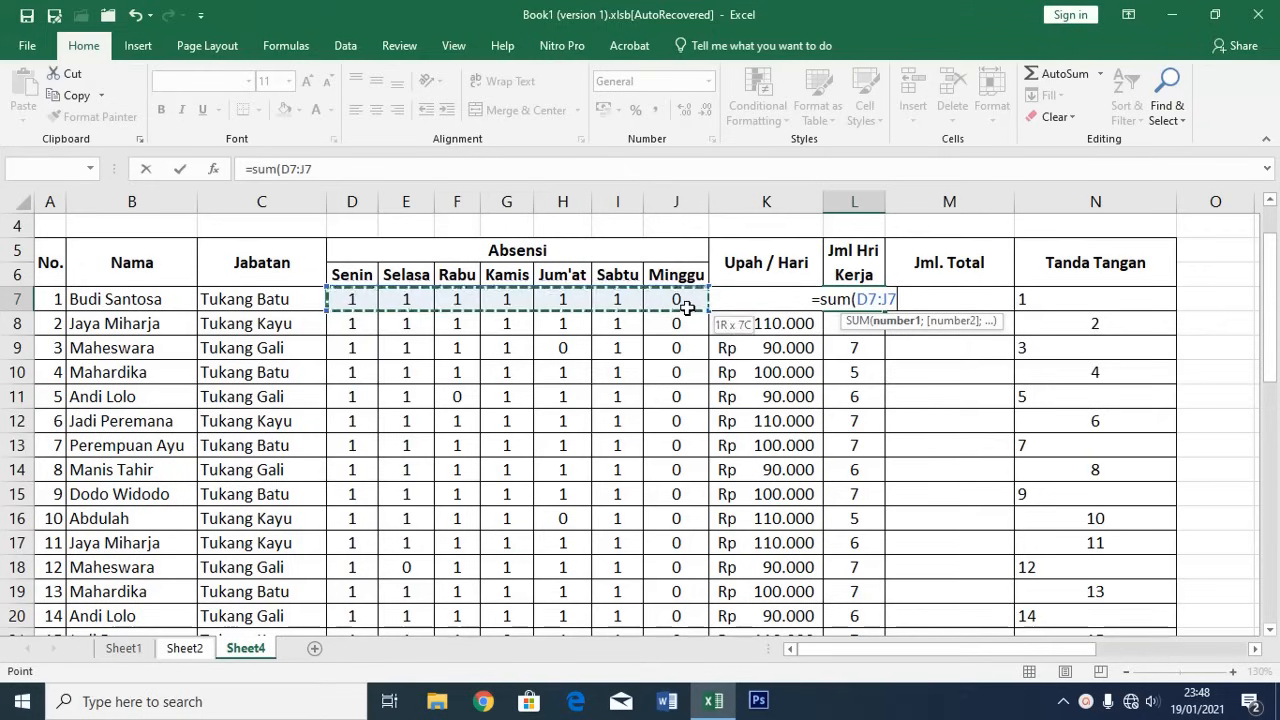
pyautogui.press('Return')
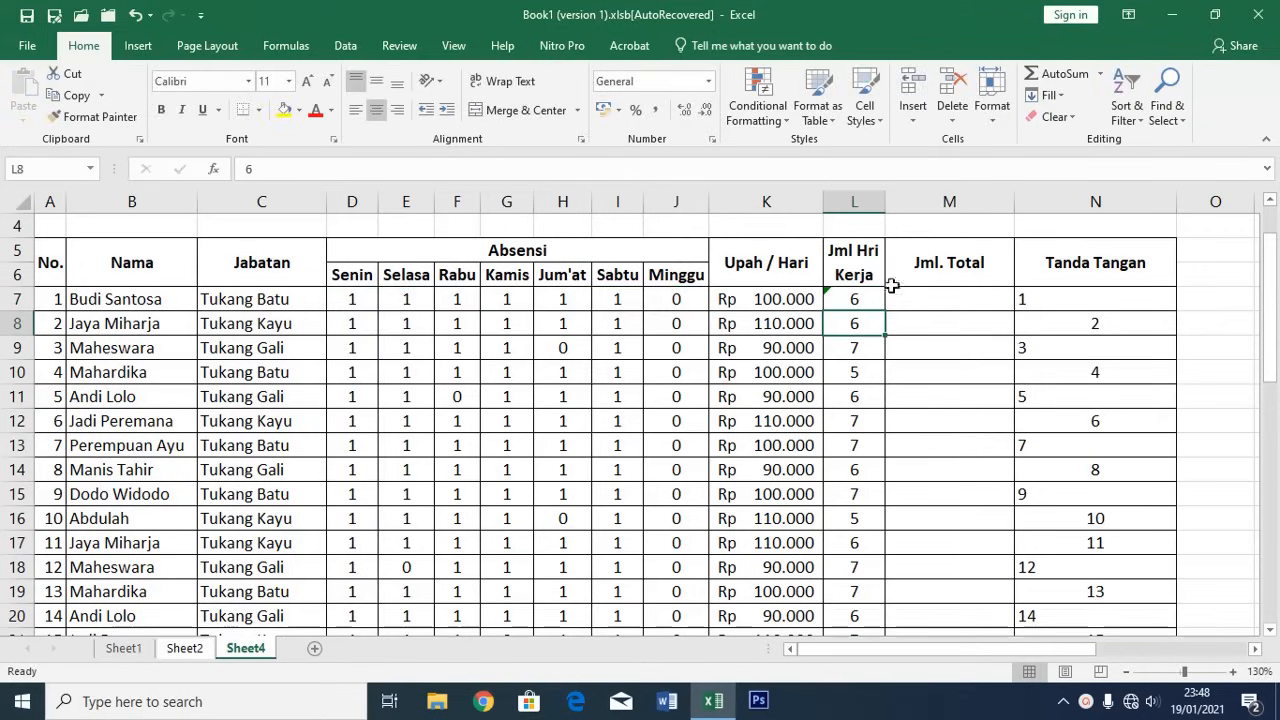
# Copy the working-days formula down through L42
pyautogui.click(857, 300)
pyautogui.hotkey('ctrl', 'c')
pyautogui.scroll(-9, 860, 400)
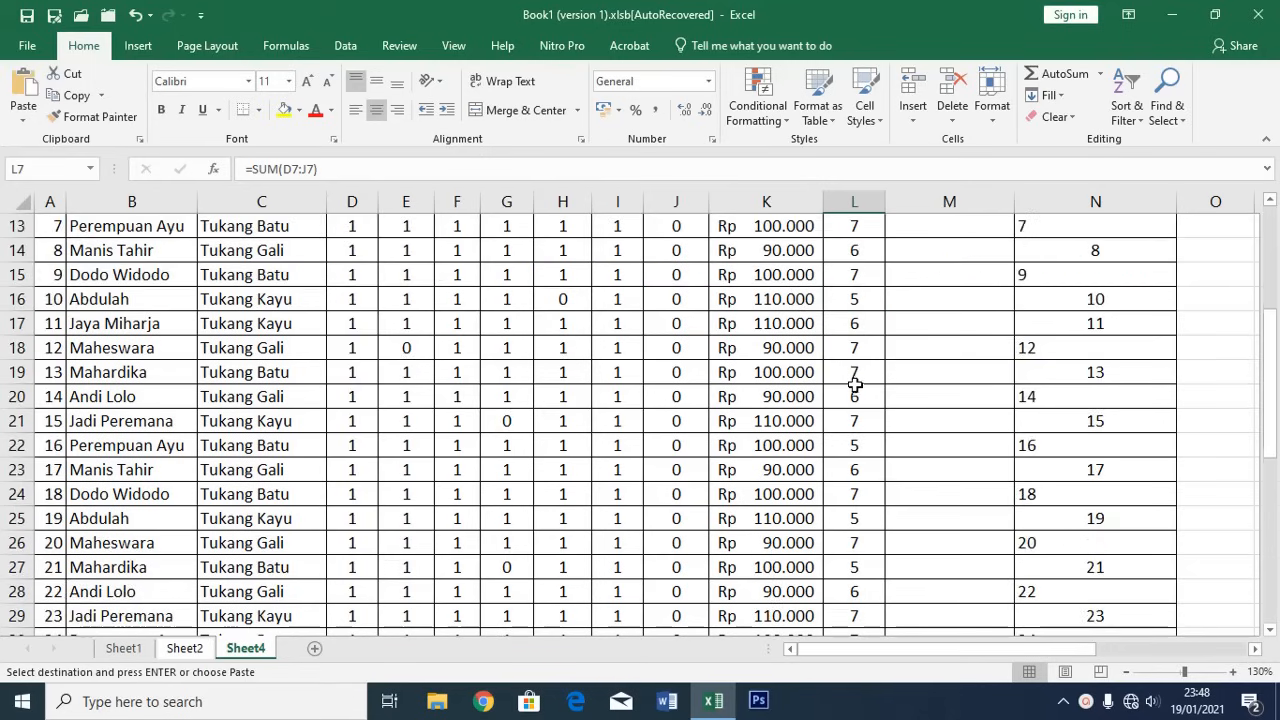
pyautogui.keyDown('shift'); pyautogui.click(856, 494); pyautogui.keyUp('shift')
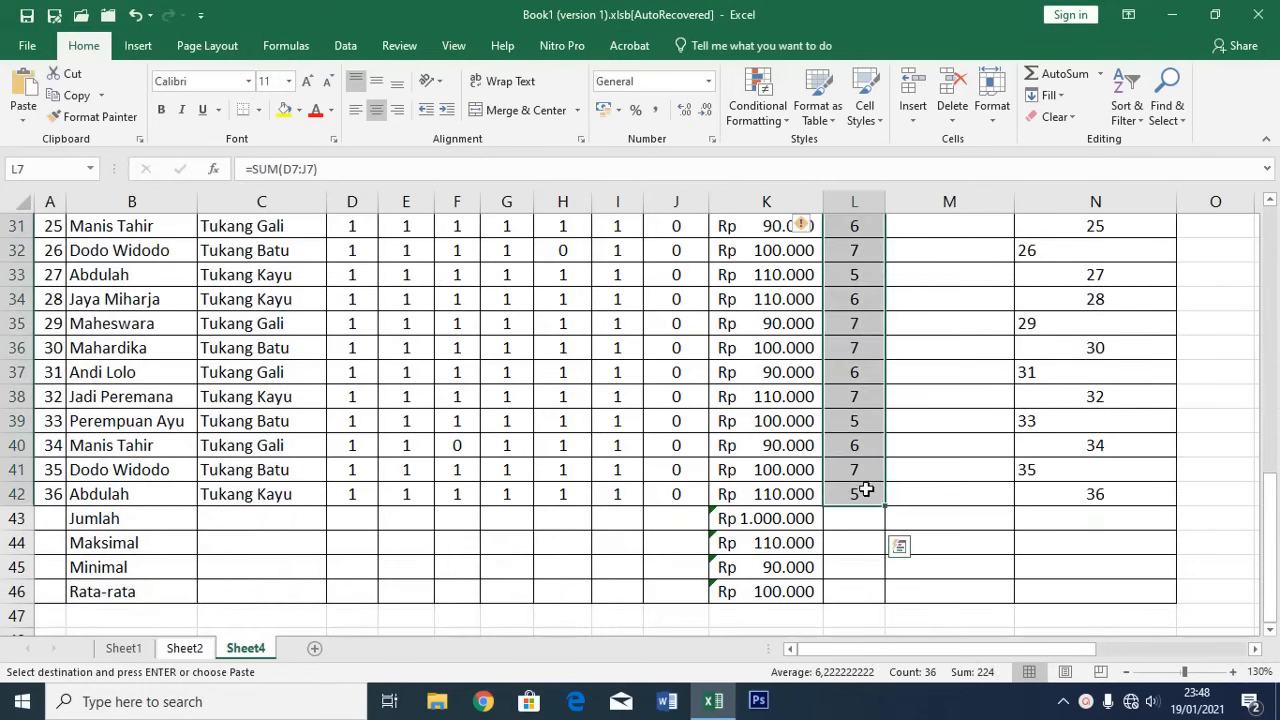
pyautogui.press('Return')
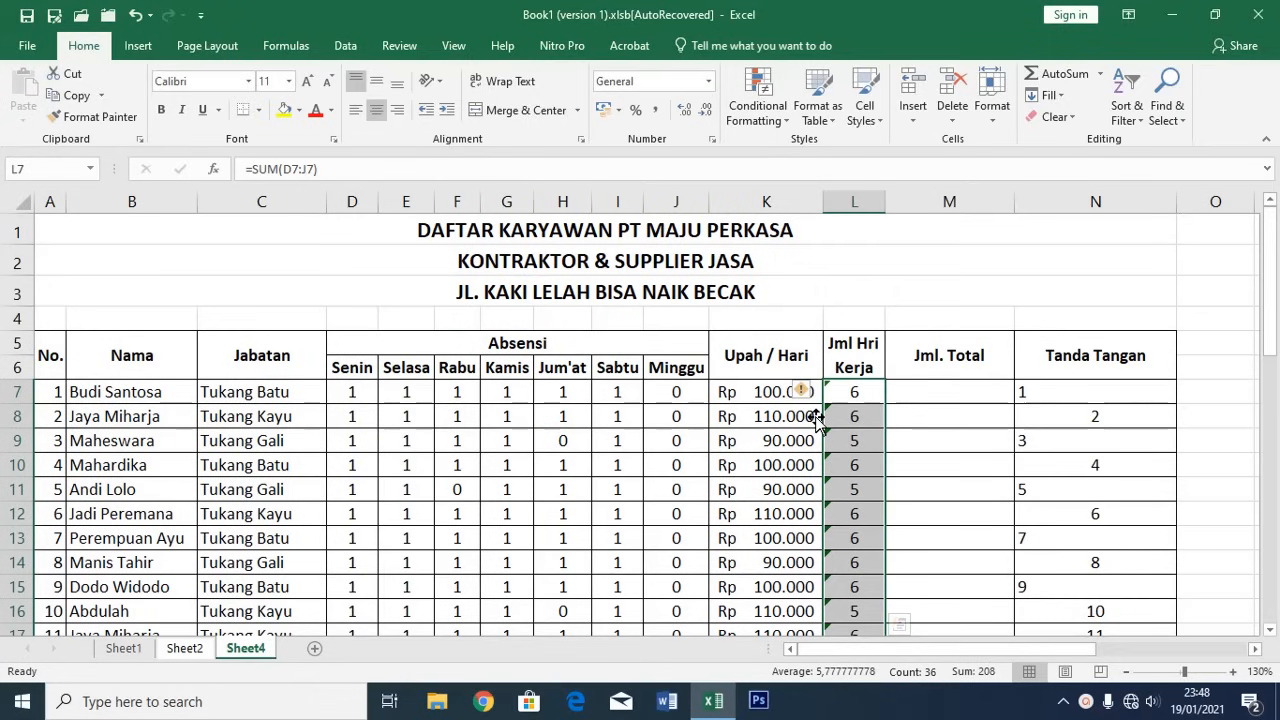
pyautogui.click(573, 447)
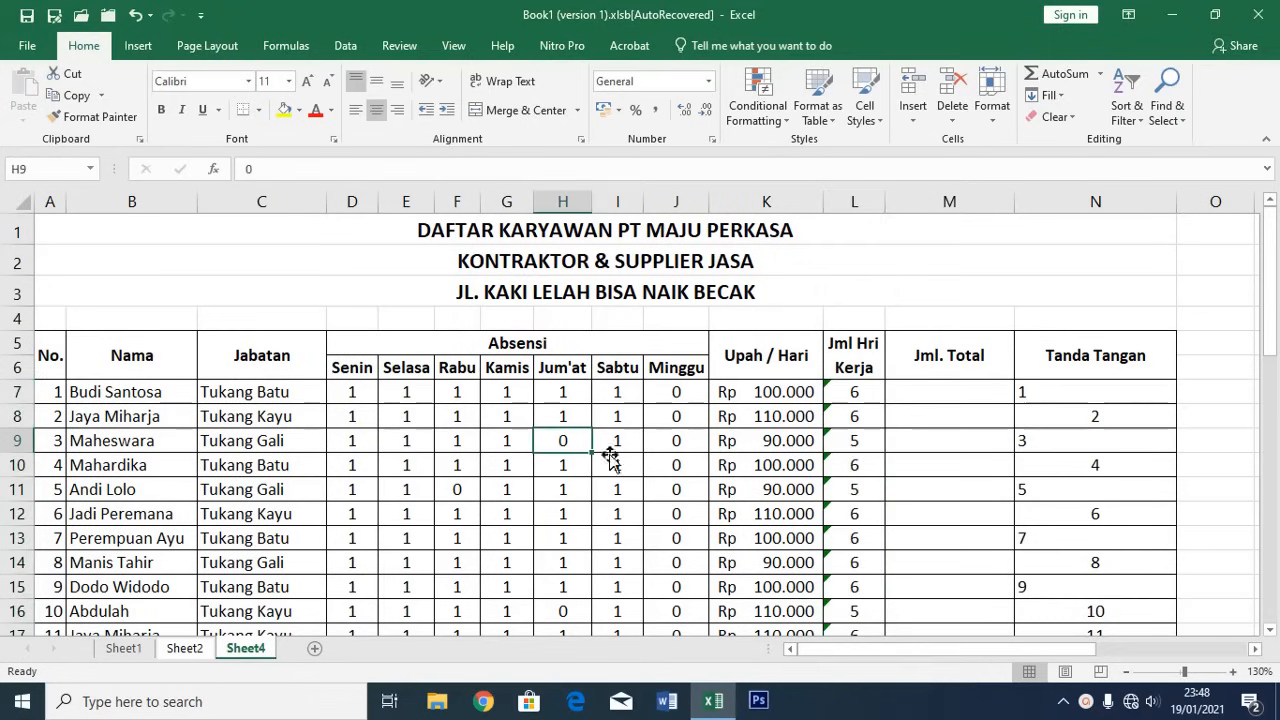
pyautogui.click(862, 441)
pyautogui.click(931, 390)
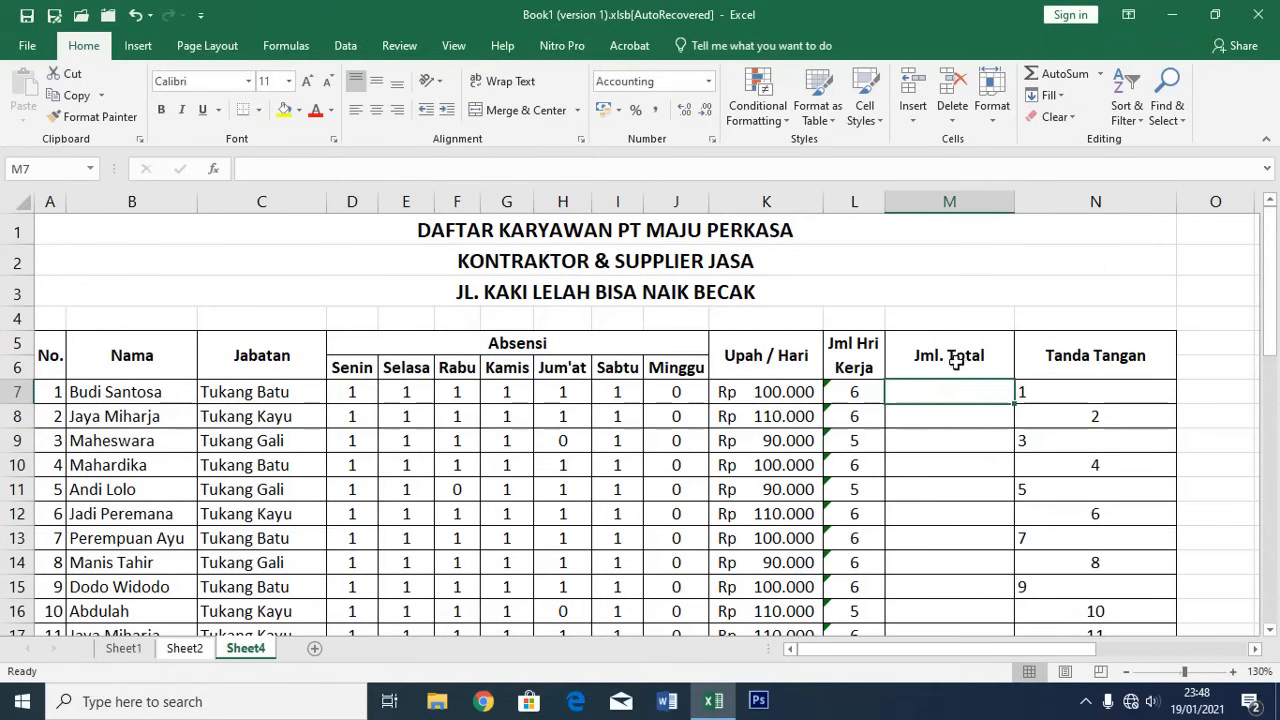
# Rename the M5 header from Jml. Total to Jml. Total Upah
pyautogui.doubleClick(980, 358)
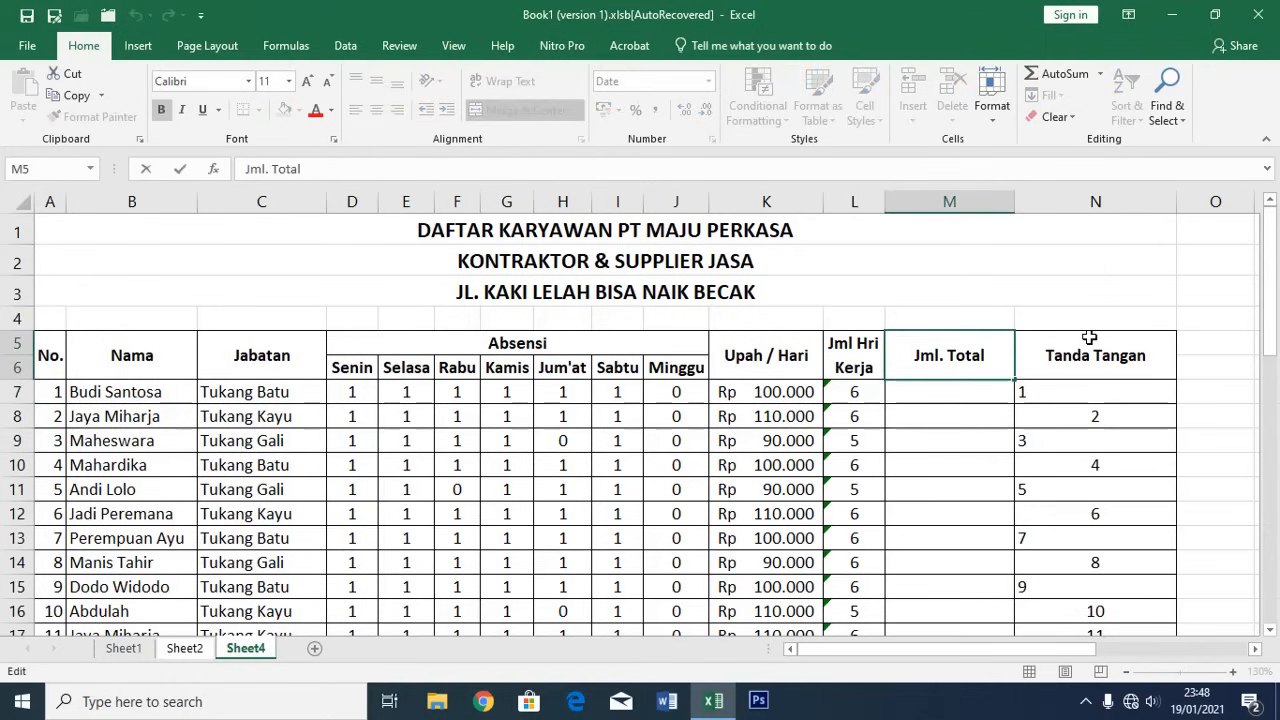
pyautogui.write('Upah')
pyautogui.press('Return')
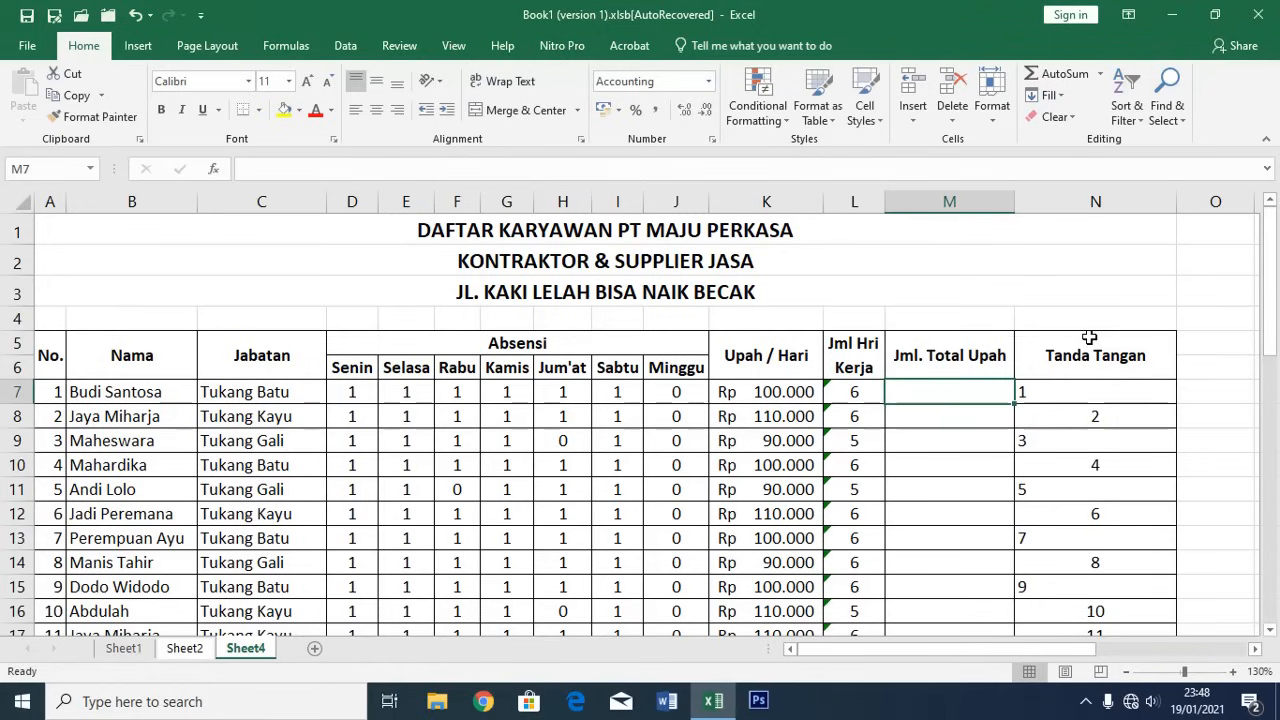
# Enter =L7*K7 in M7 to multiply days worked by daily wage
pyautogui.write('=')
pyautogui.press('Left')
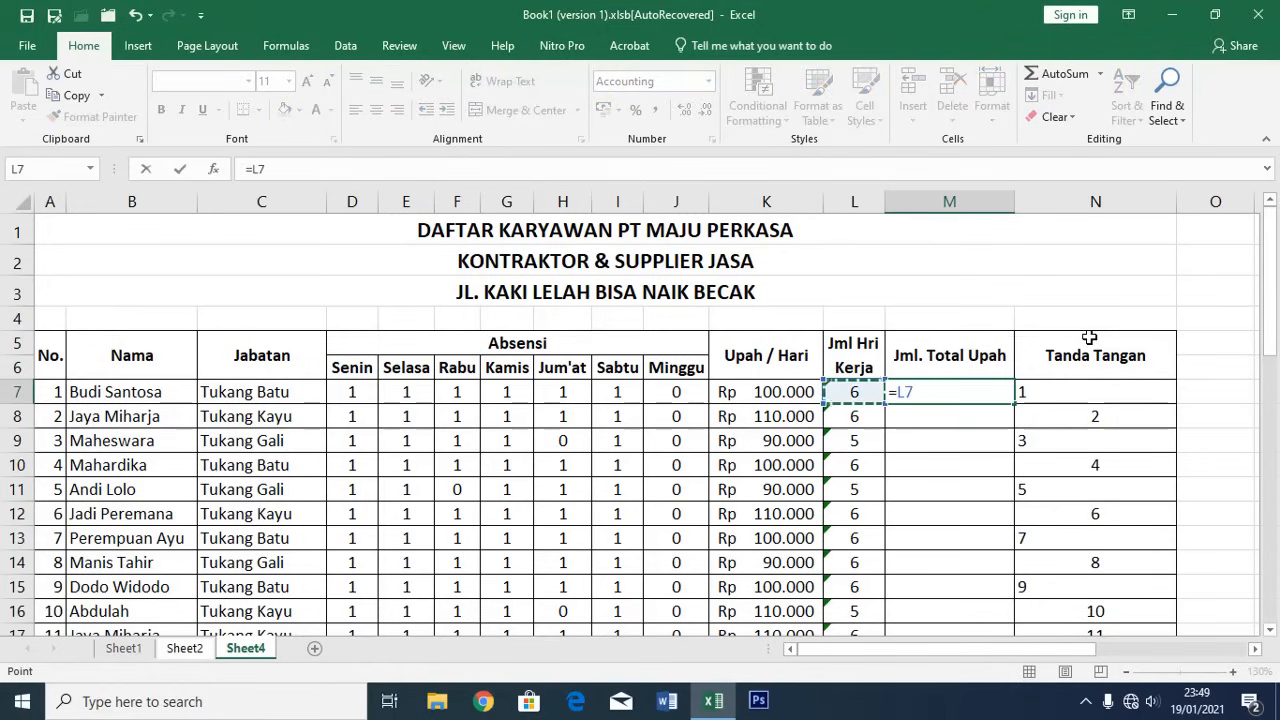
pyautogui.write('*')
pyautogui.press('Left')
pyautogui.press('Left')
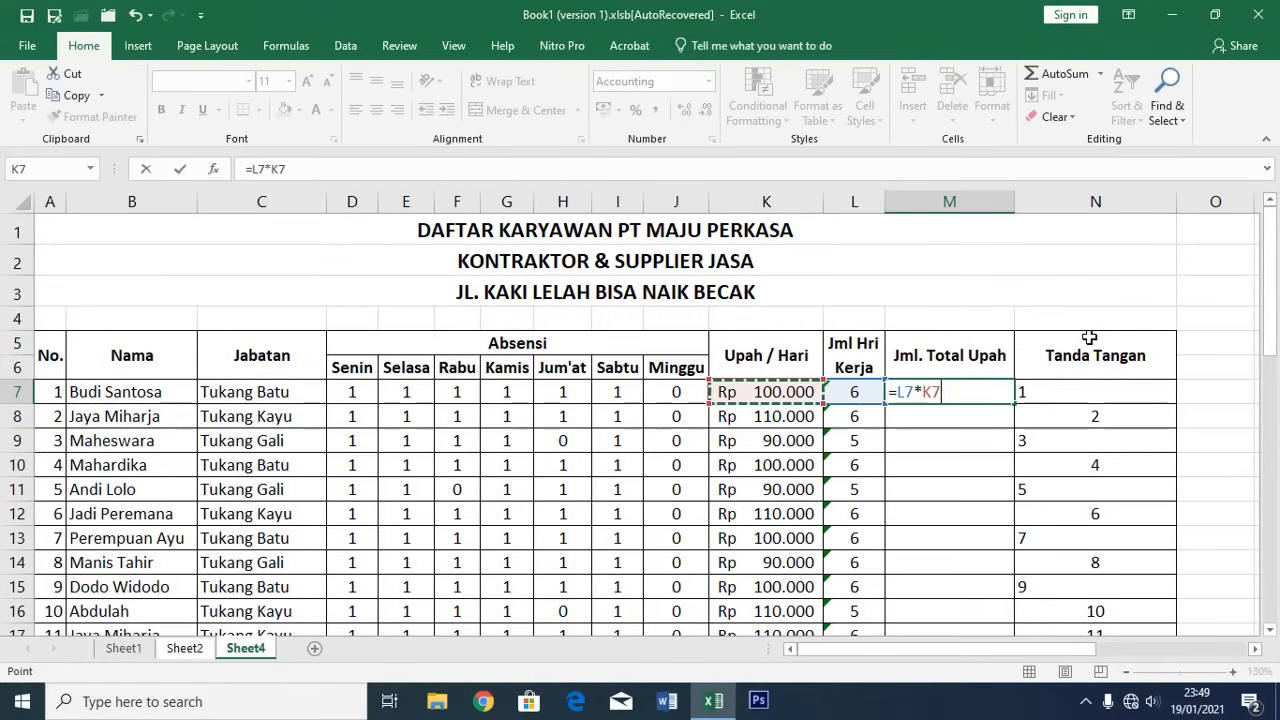
pyautogui.hotkey('ctrl', 'Return')
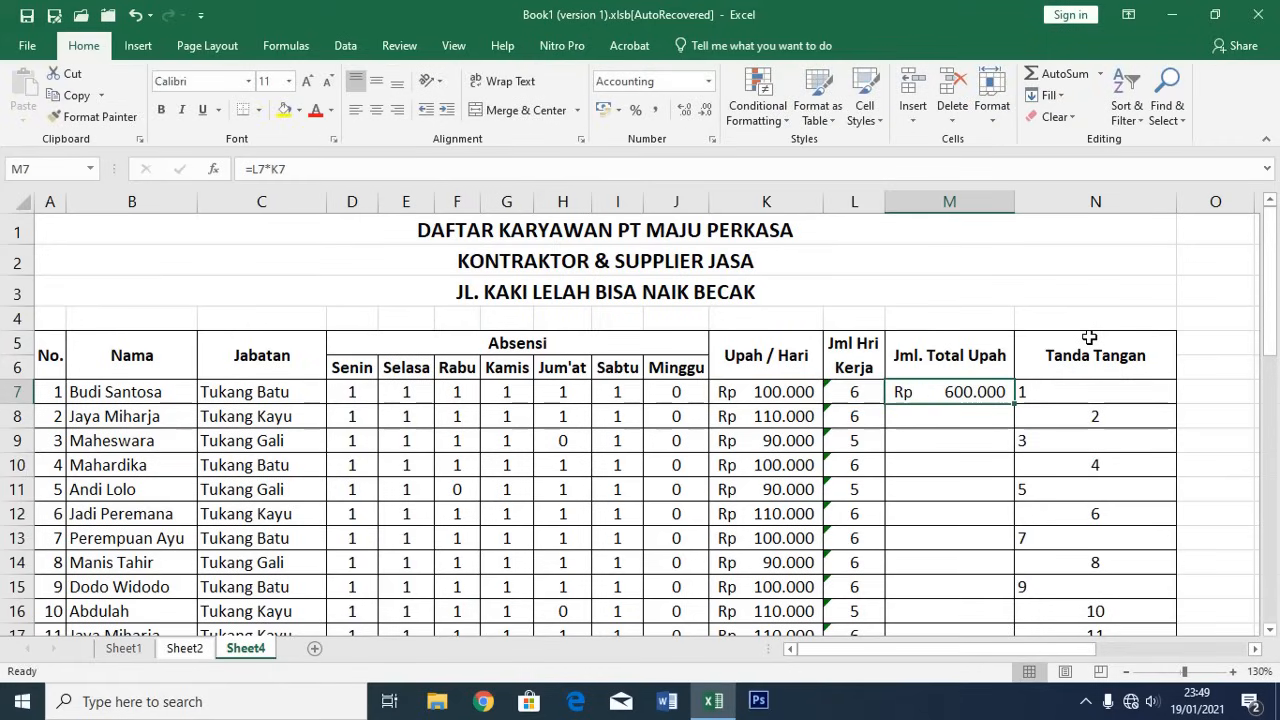
# Paste the total wage formula into M8:M42 for all employees
pyautogui.hotkey('ctrl', 'c')
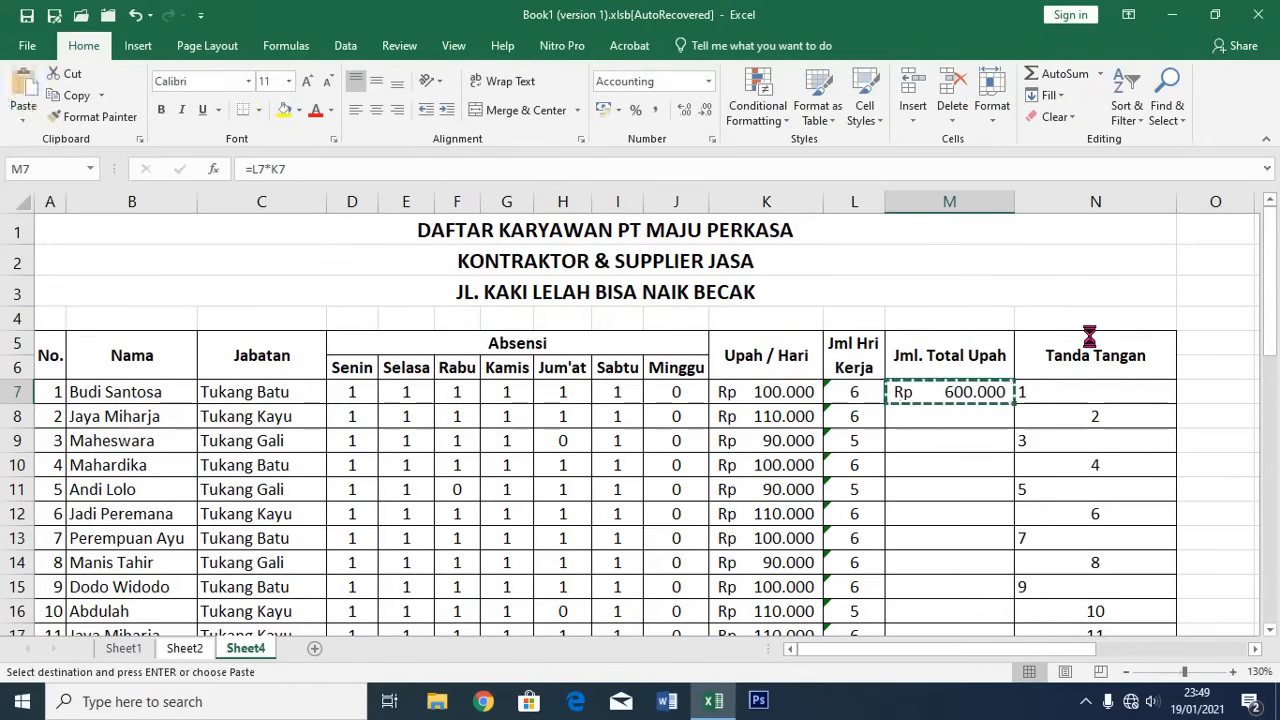
pyautogui.click(958, 419)
pyautogui.scroll(-11, 958, 419)
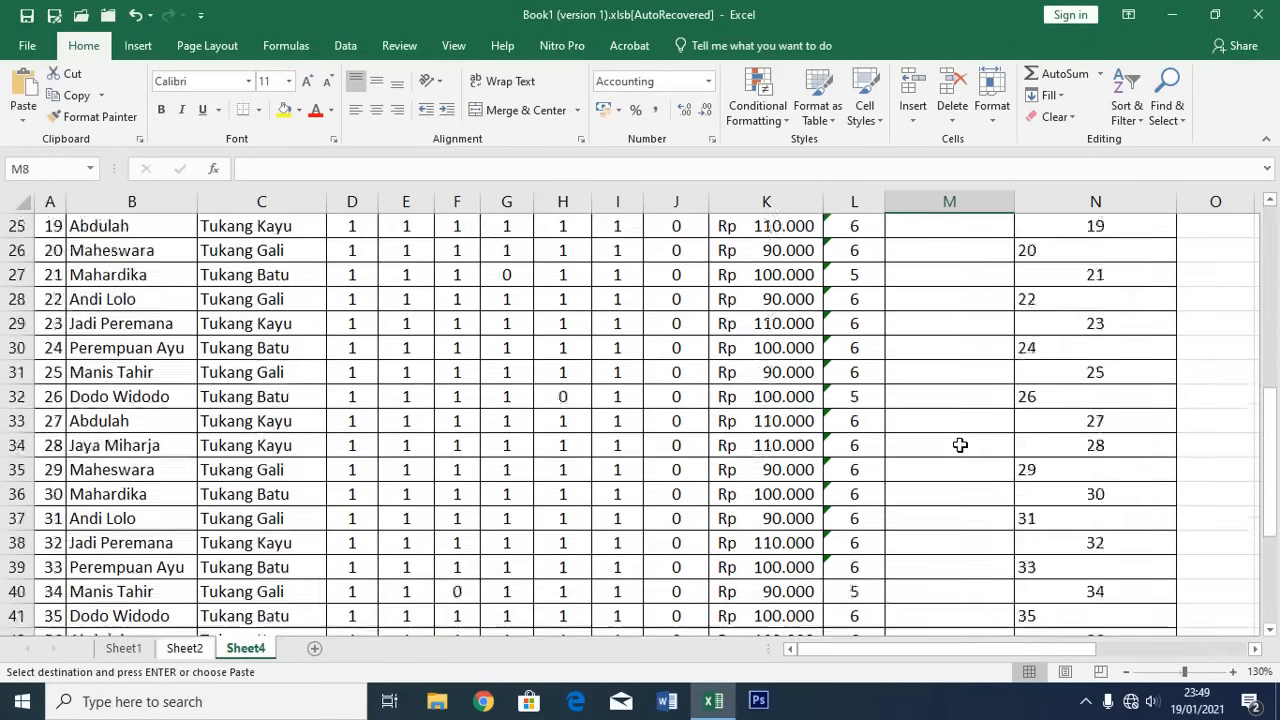
pyautogui.keyDown('shift'); pyautogui.click(963, 419); pyautogui.keyUp('shift')
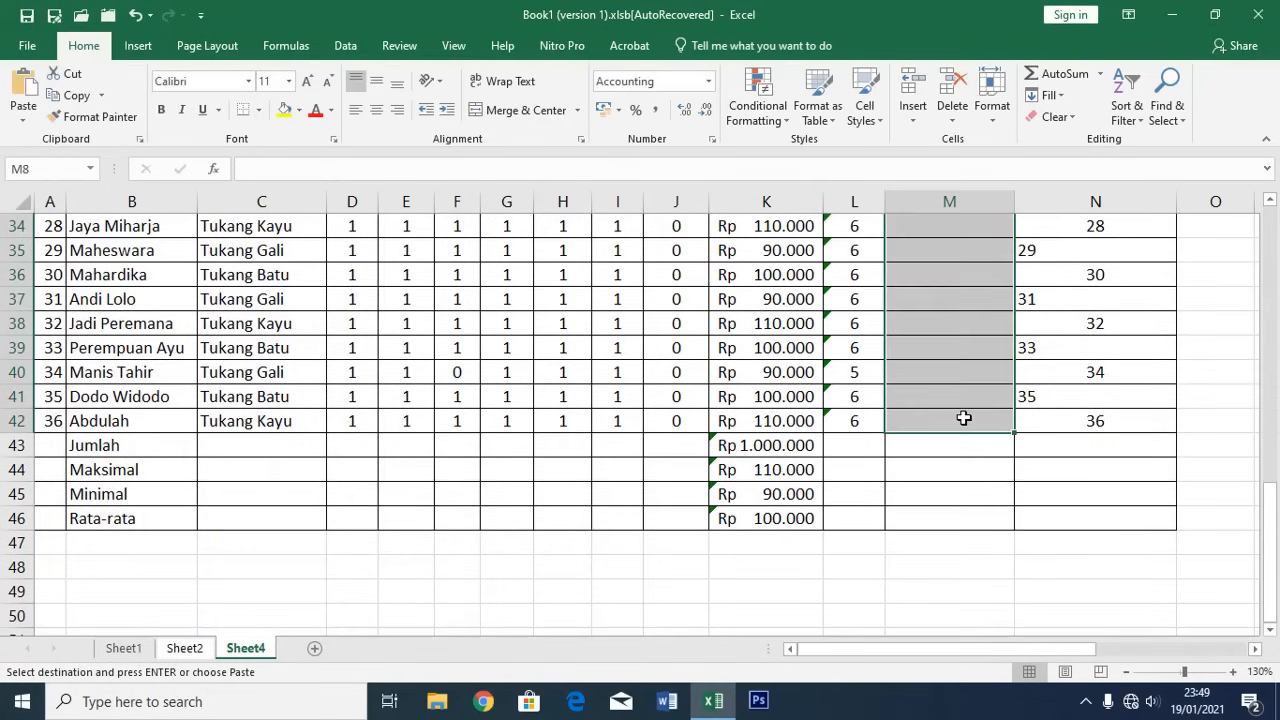
pyautogui.press('Return')
pyautogui.scroll(-7, 965, 435)
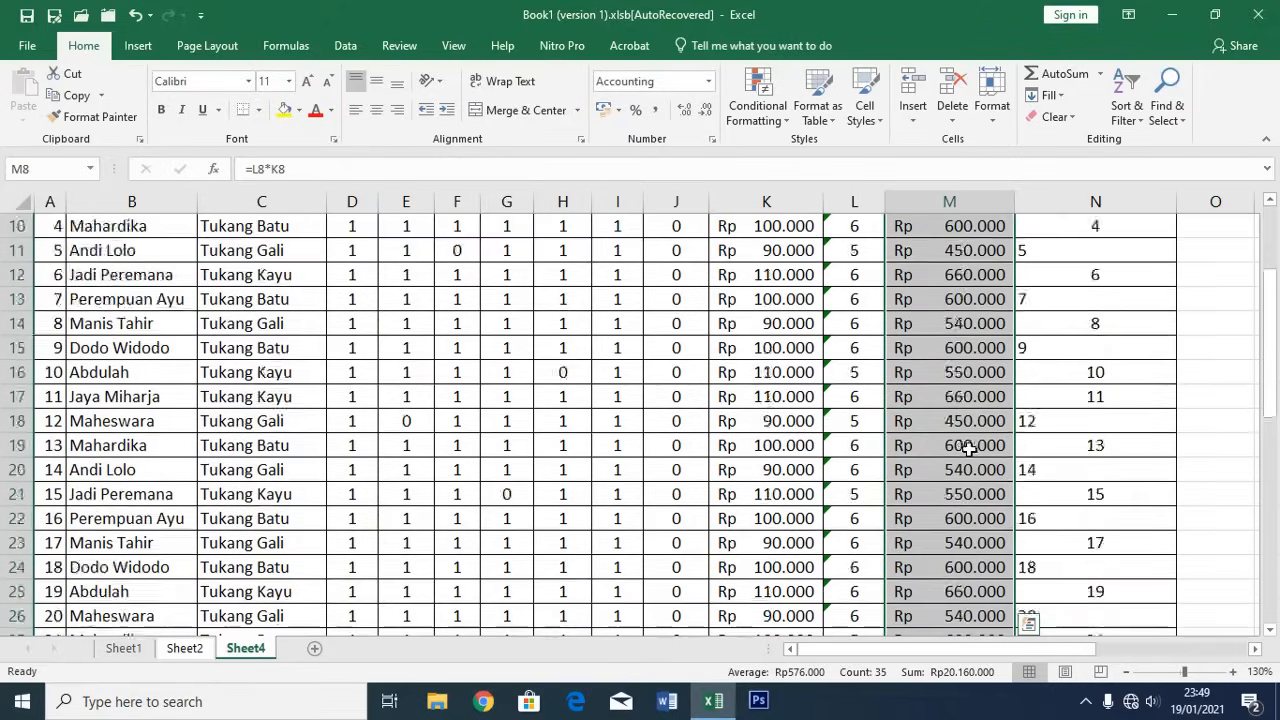
pyautogui.scroll(-4, 965, 443)
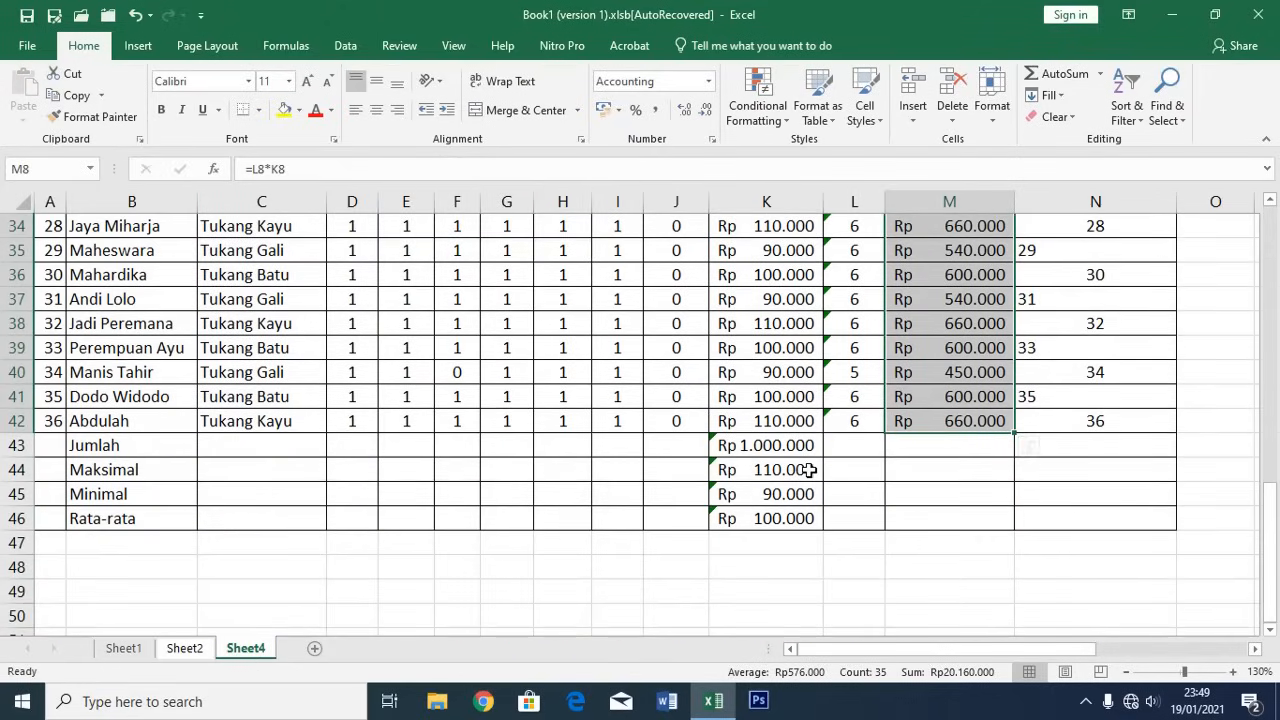
pyautogui.click(942, 444)
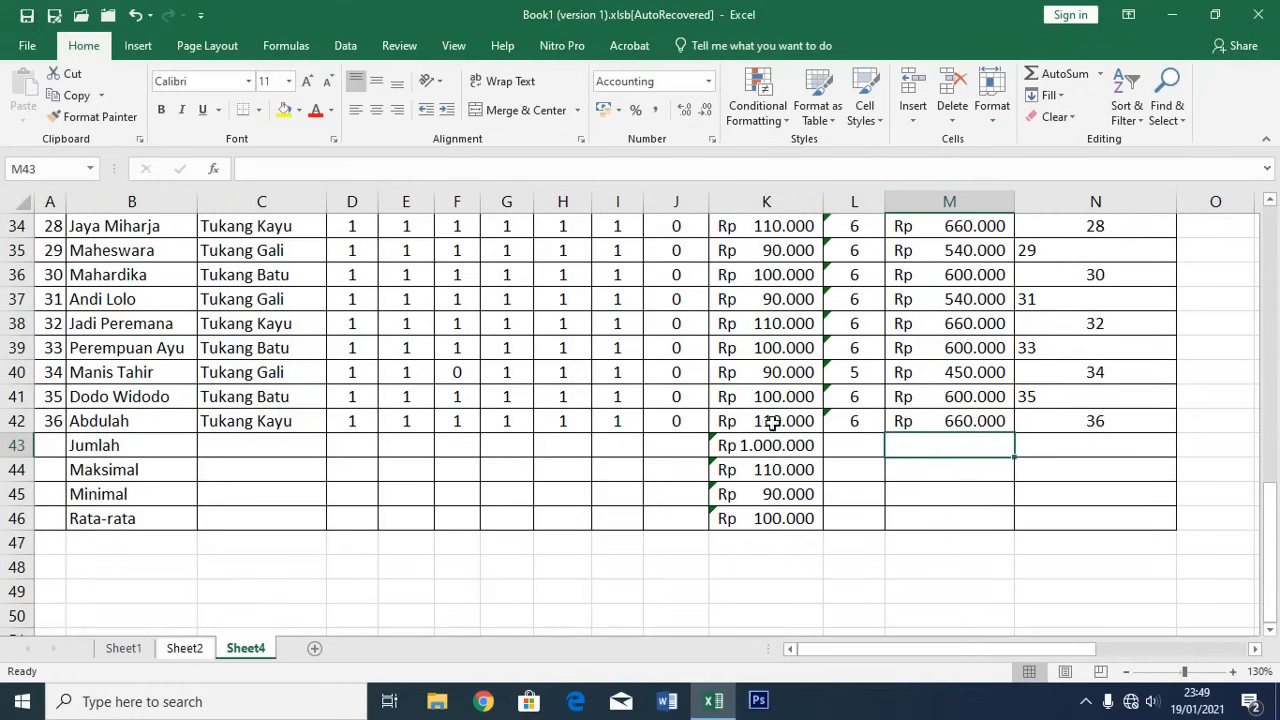
# AutoSum the total wage column in M43 to get Rp 20.760.000, then switch to Sheet2
pyautogui.click(1058, 75)
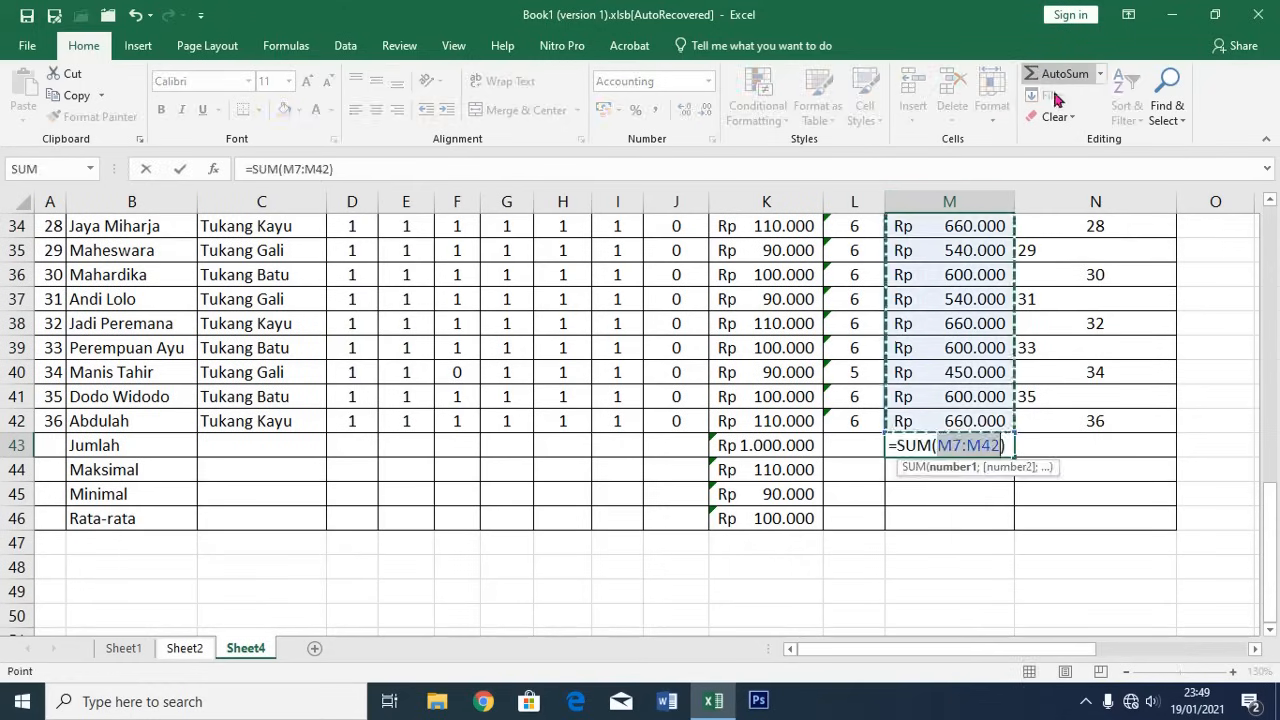
pyautogui.press('Return')
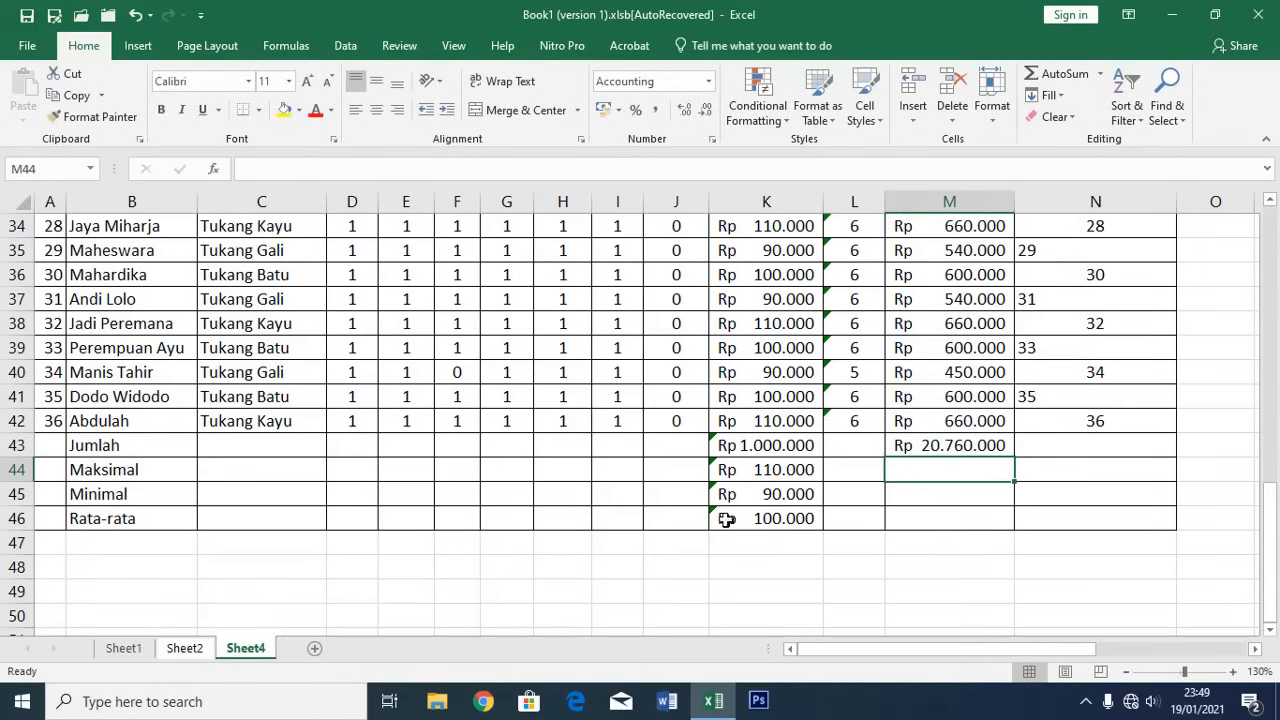
pyautogui.click(186, 648)
pyautogui.scroll(3, 275, 445)
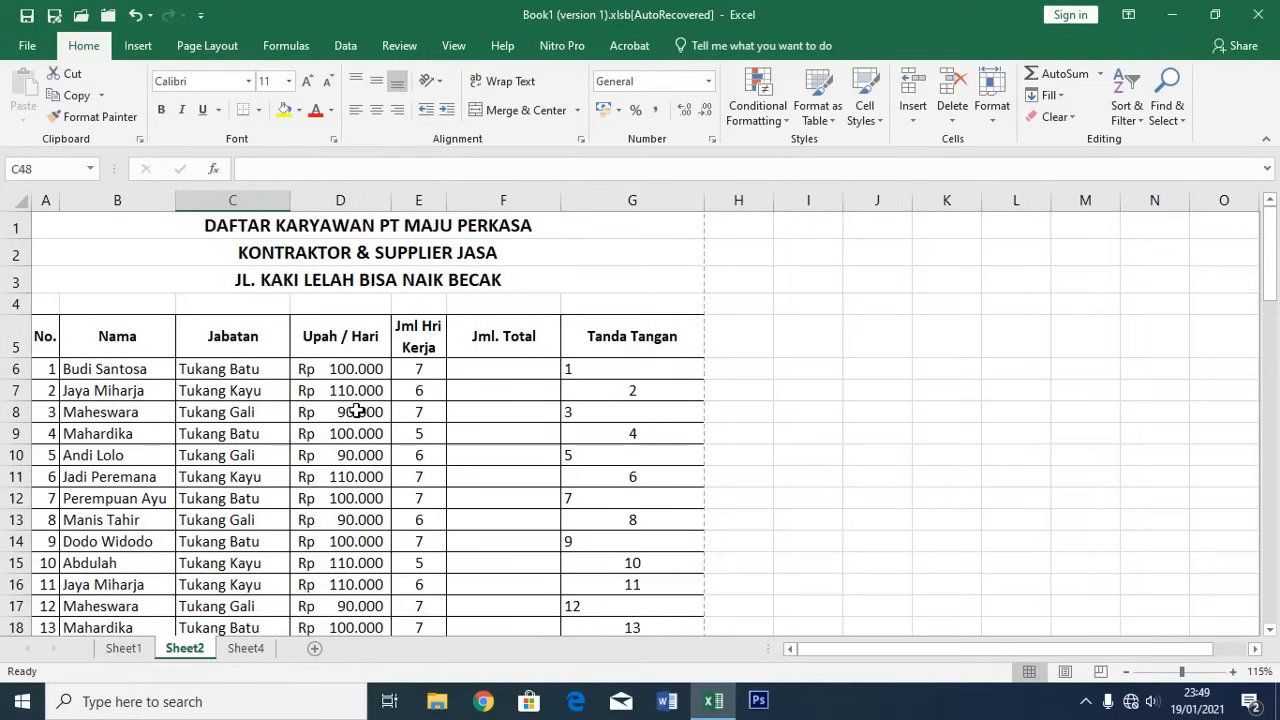
# Open Sheet2's print preview and change the paper size from Letter to A4
pyautogui.click(24, 48)
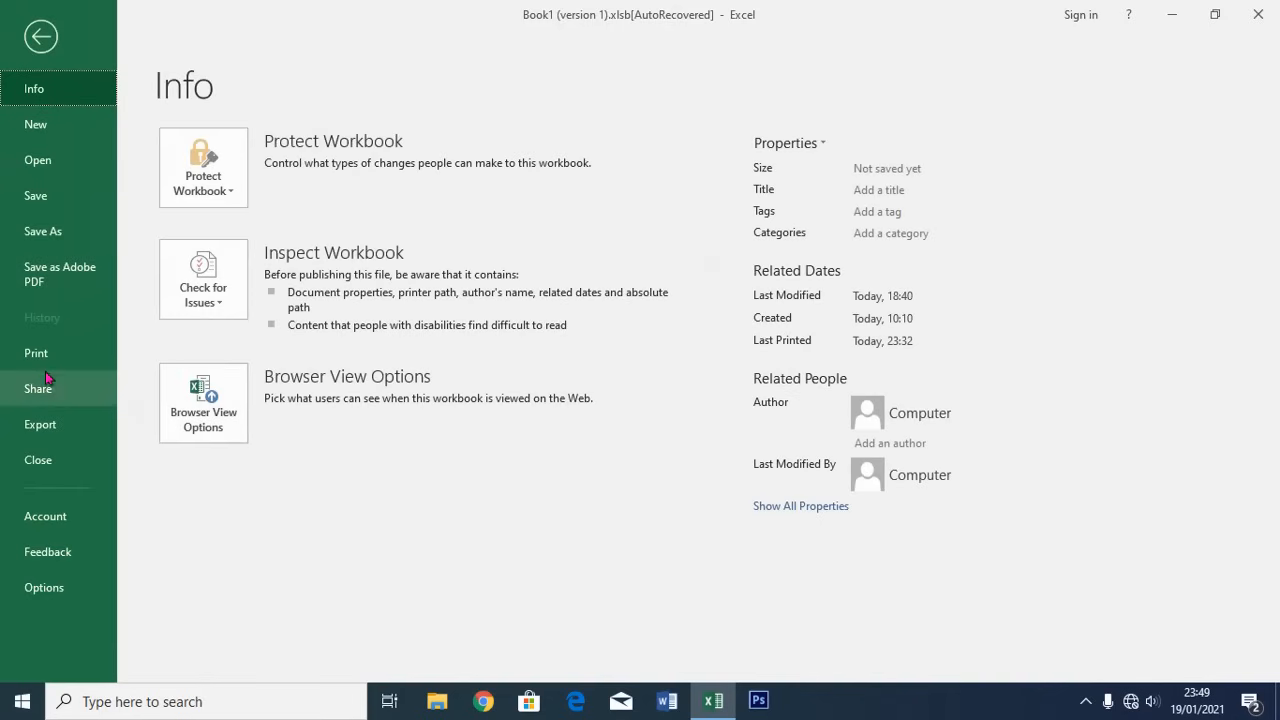
pyautogui.click(40, 356)
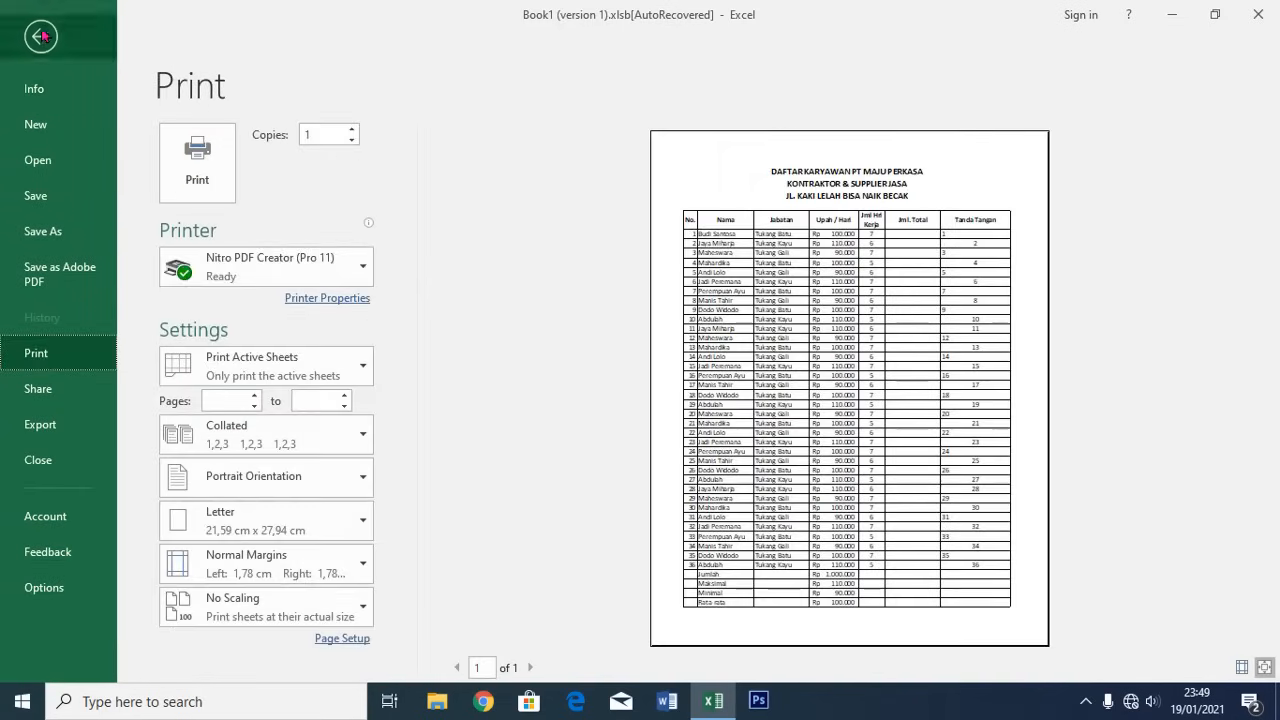
pyautogui.click(41, 36)
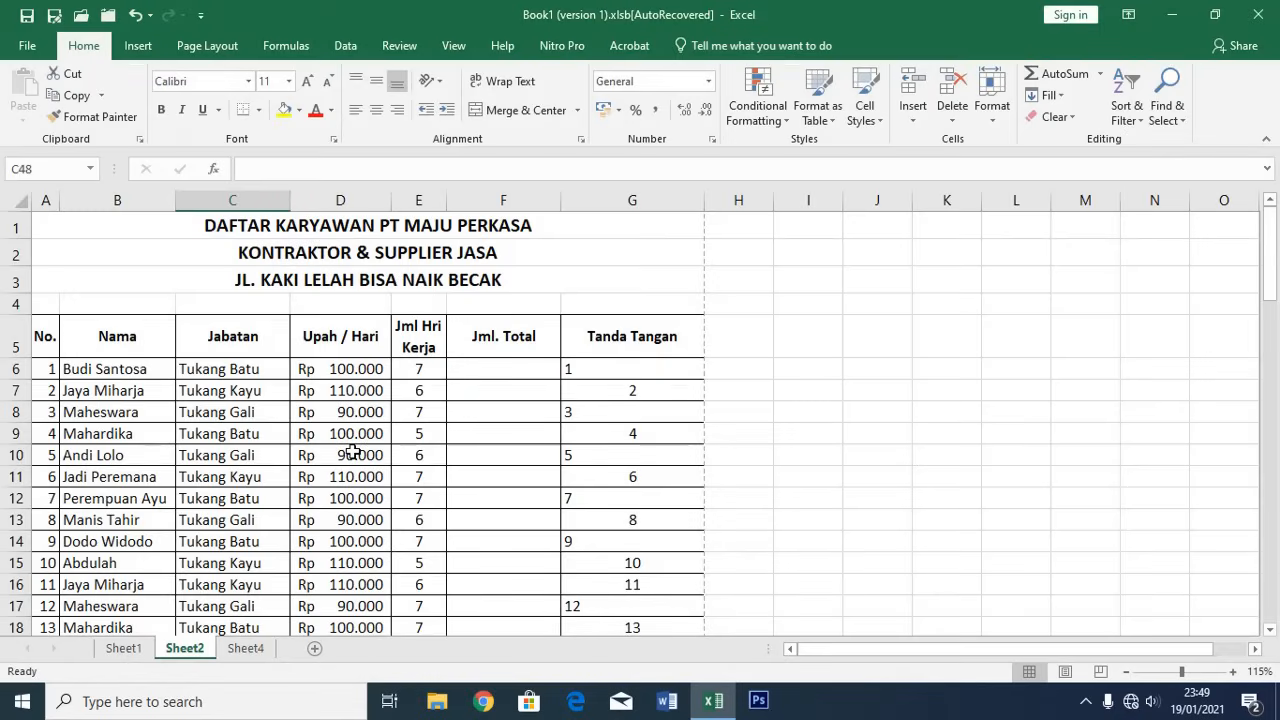
pyautogui.hotkey('ctrl', 'p')
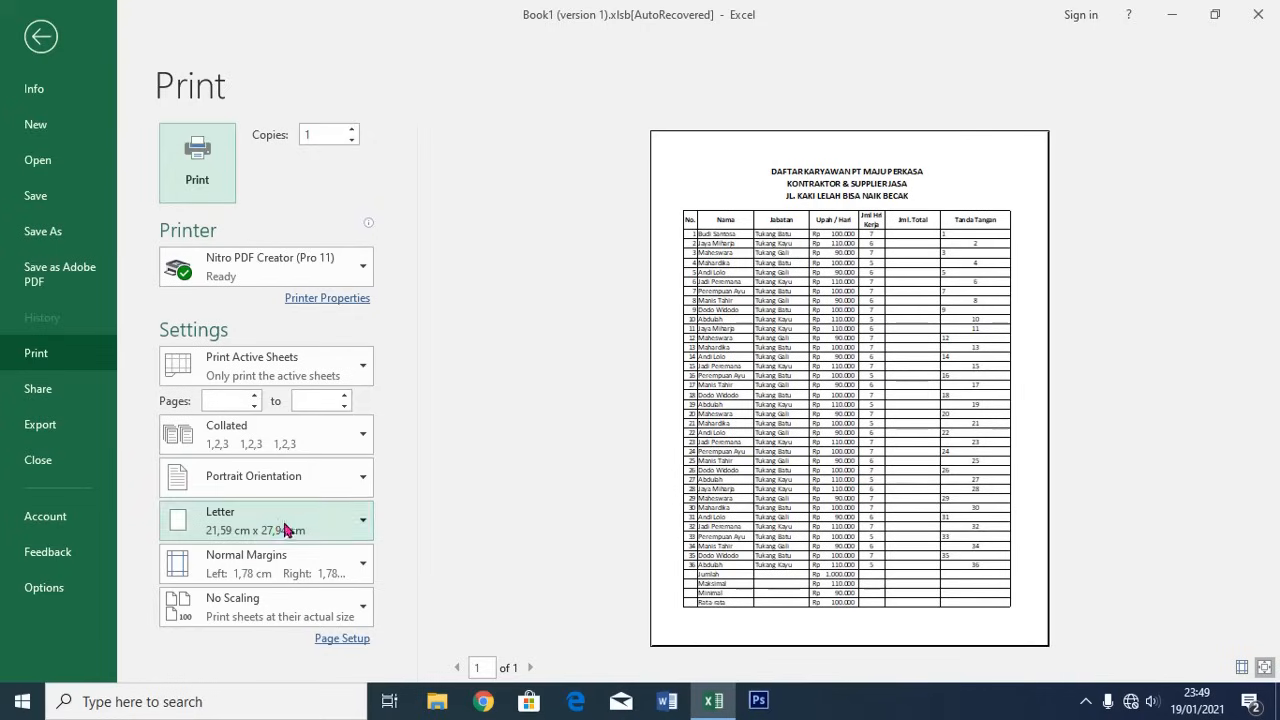
pyautogui.click(355, 527)
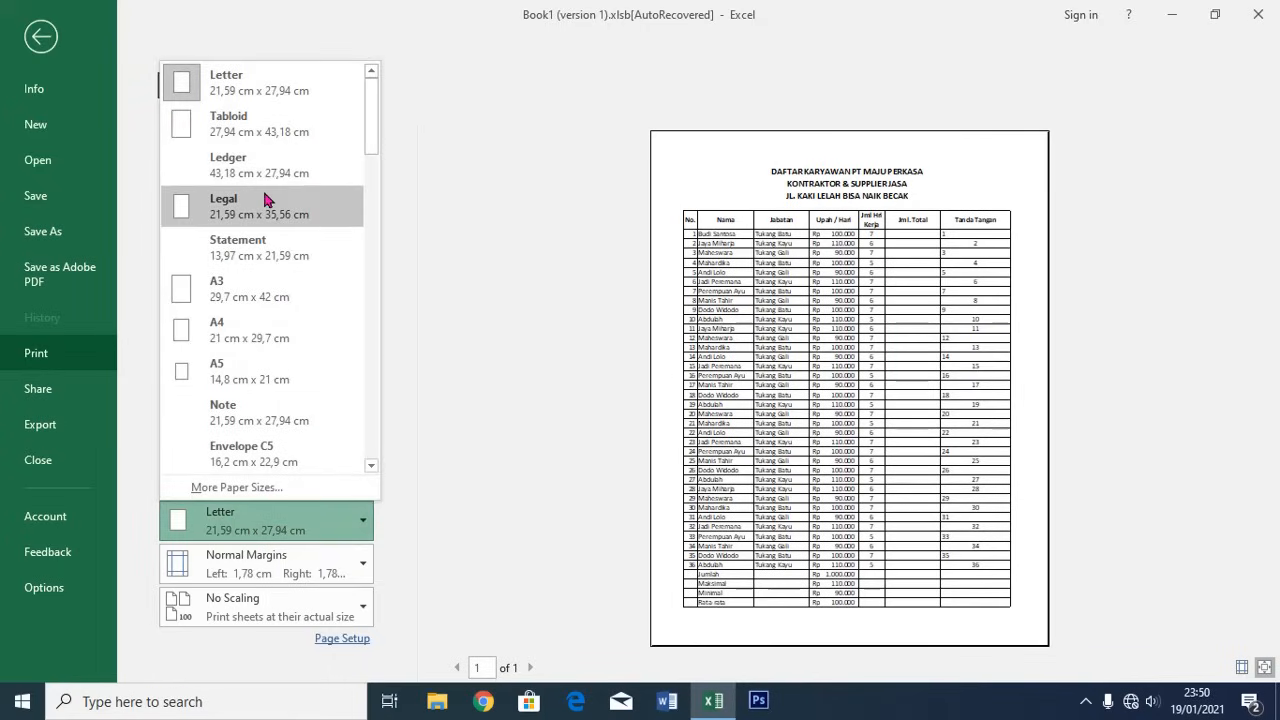
pyautogui.click(263, 335)
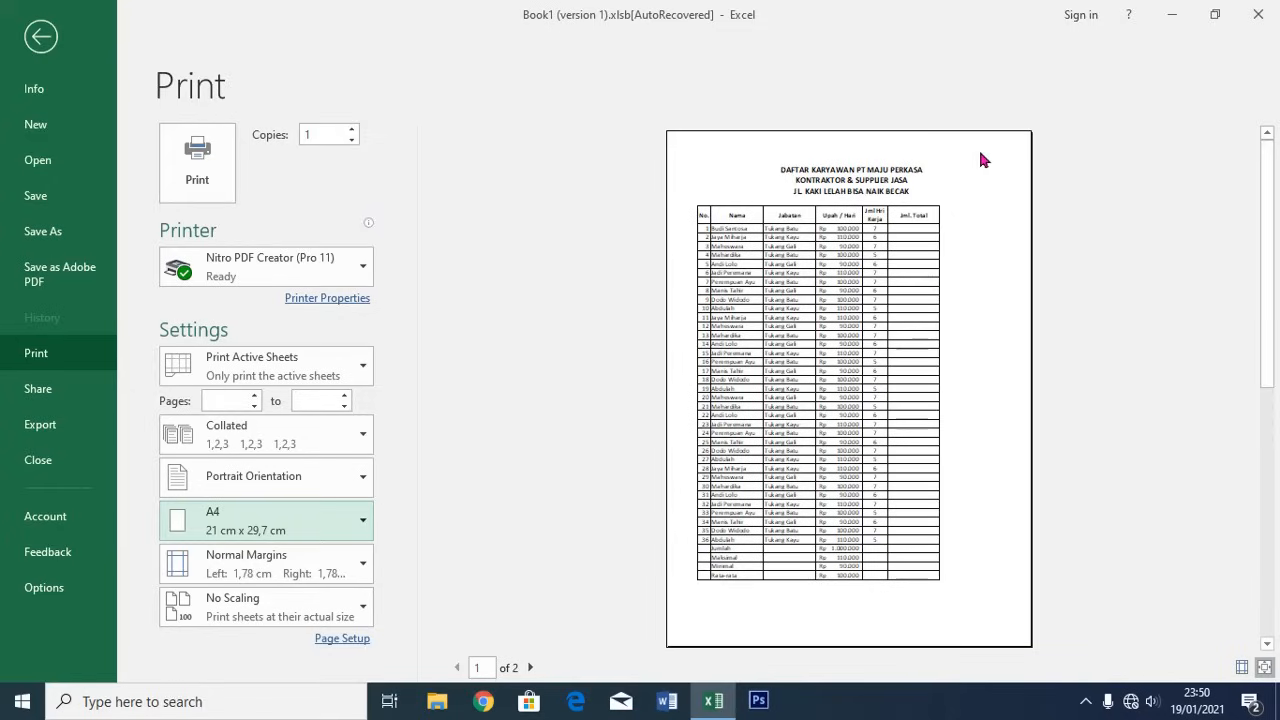
# Show margins and narrow the right margin so the table fits one page
pyautogui.click(1241, 667)
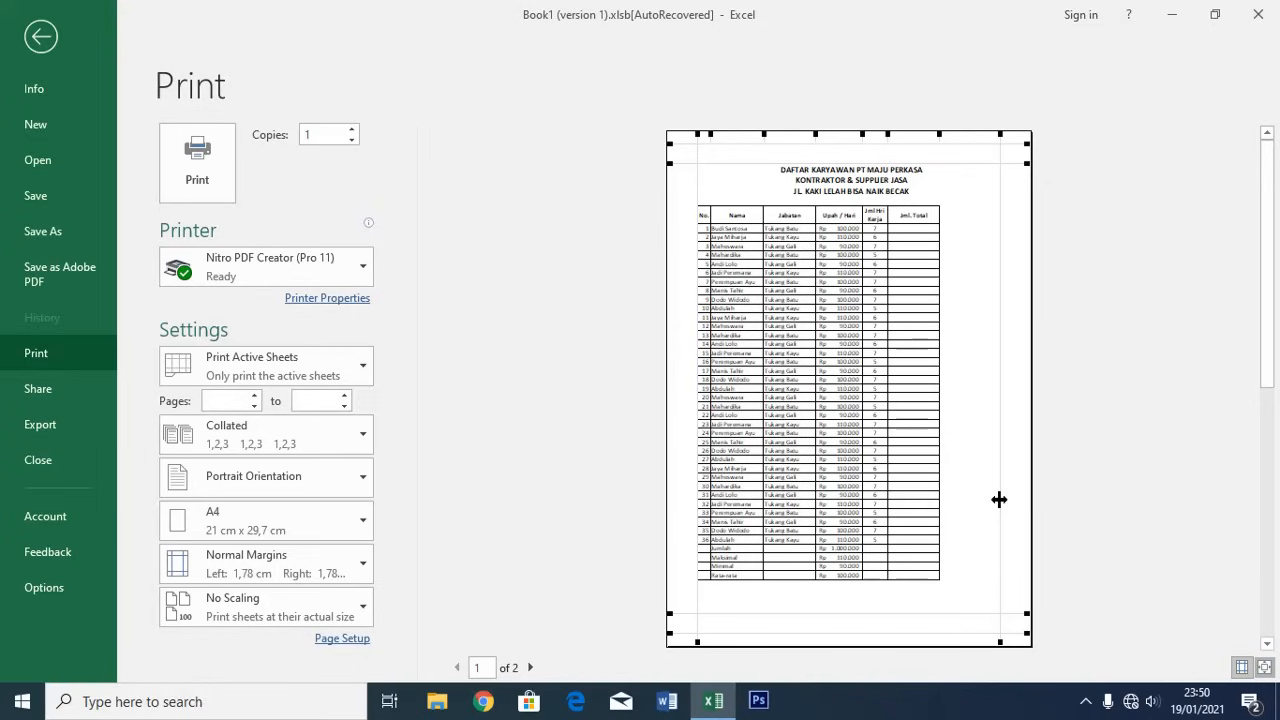
pyautogui.moveTo(999, 499); pyautogui.dragTo(1017, 505)
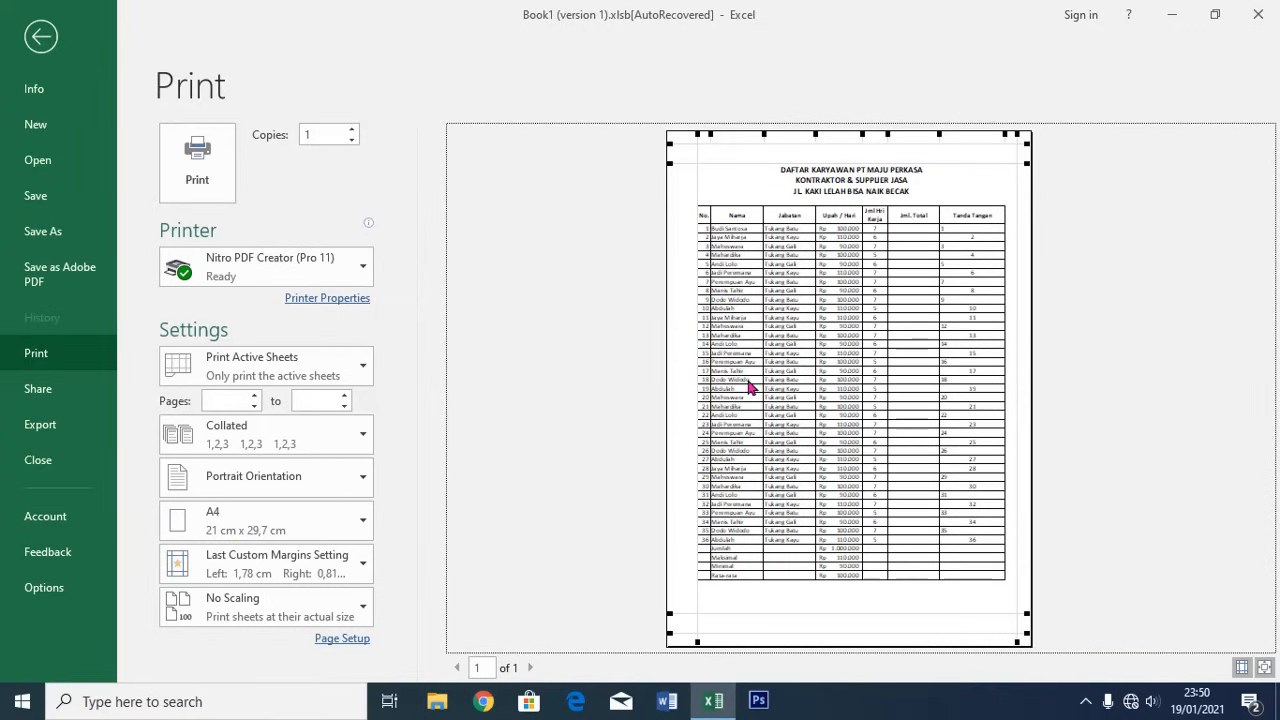
pyautogui.click(38, 37)
# Open Sheet4's print preview and switch the page to landscape orientation
pyautogui.click(252, 650)
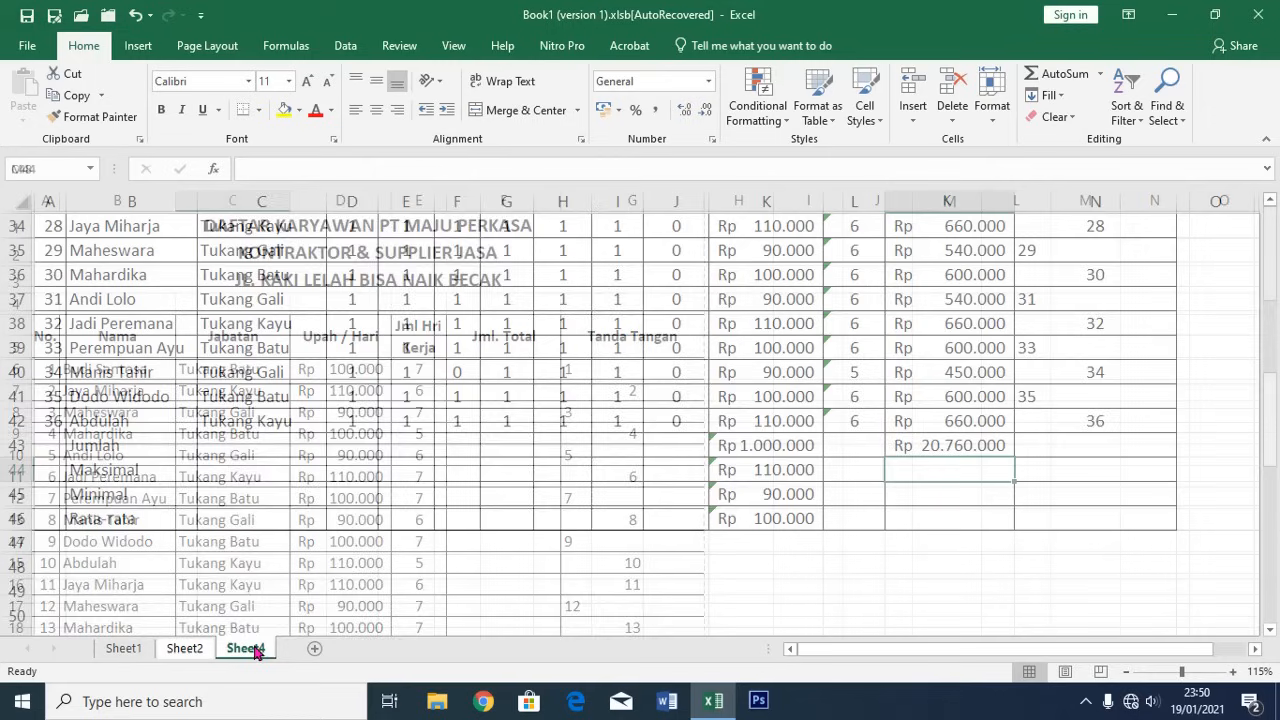
pyautogui.scroll(8, 478, 411)
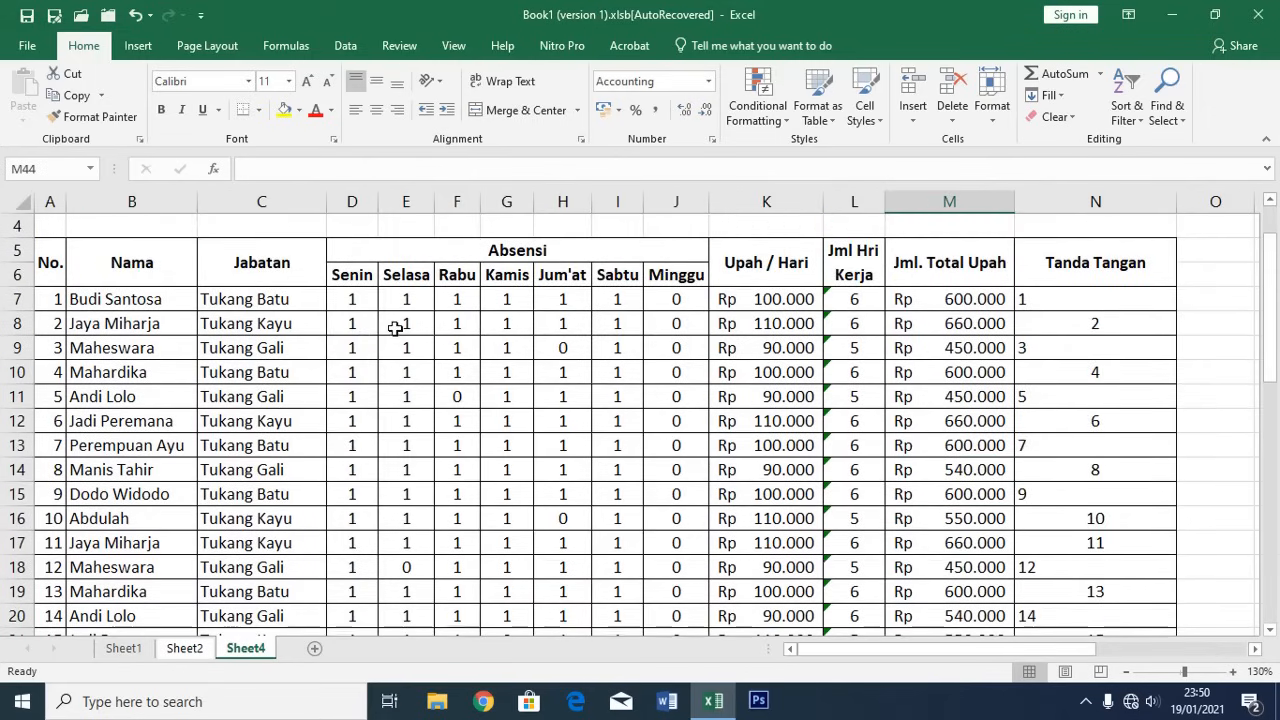
pyautogui.hotkey('ctrl', 'p')
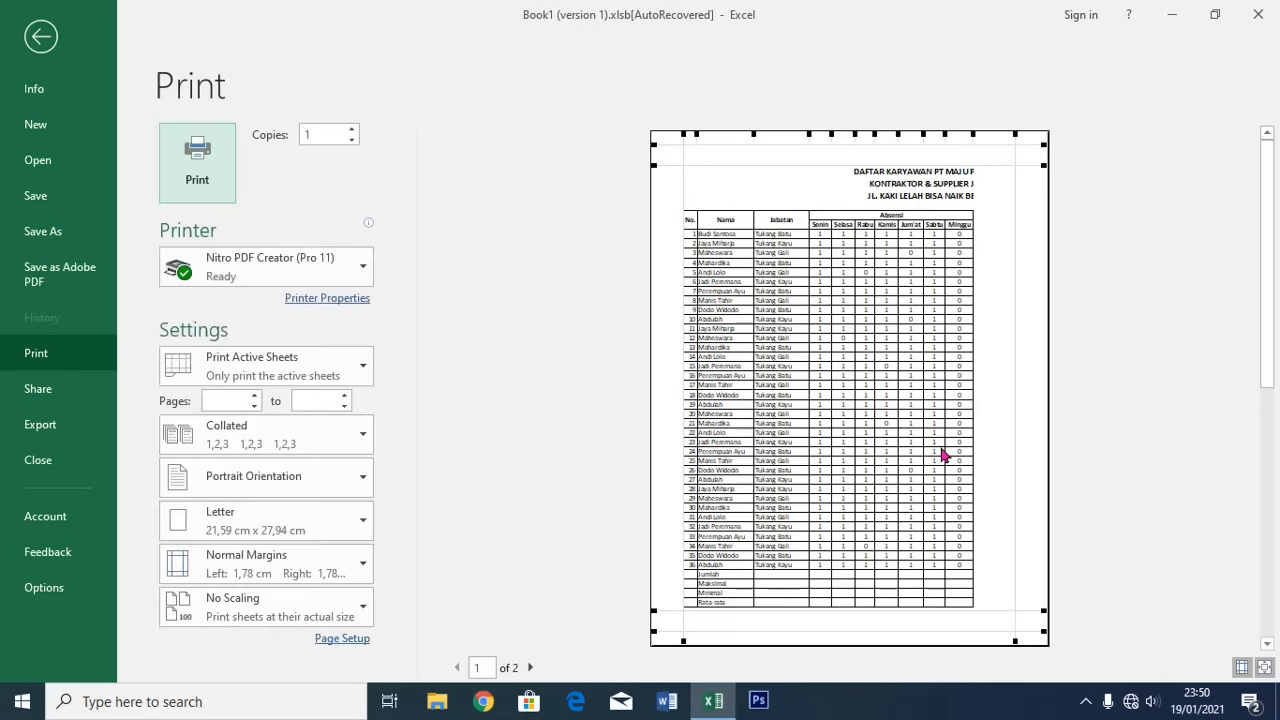
pyautogui.scroll(-1, 969, 438)
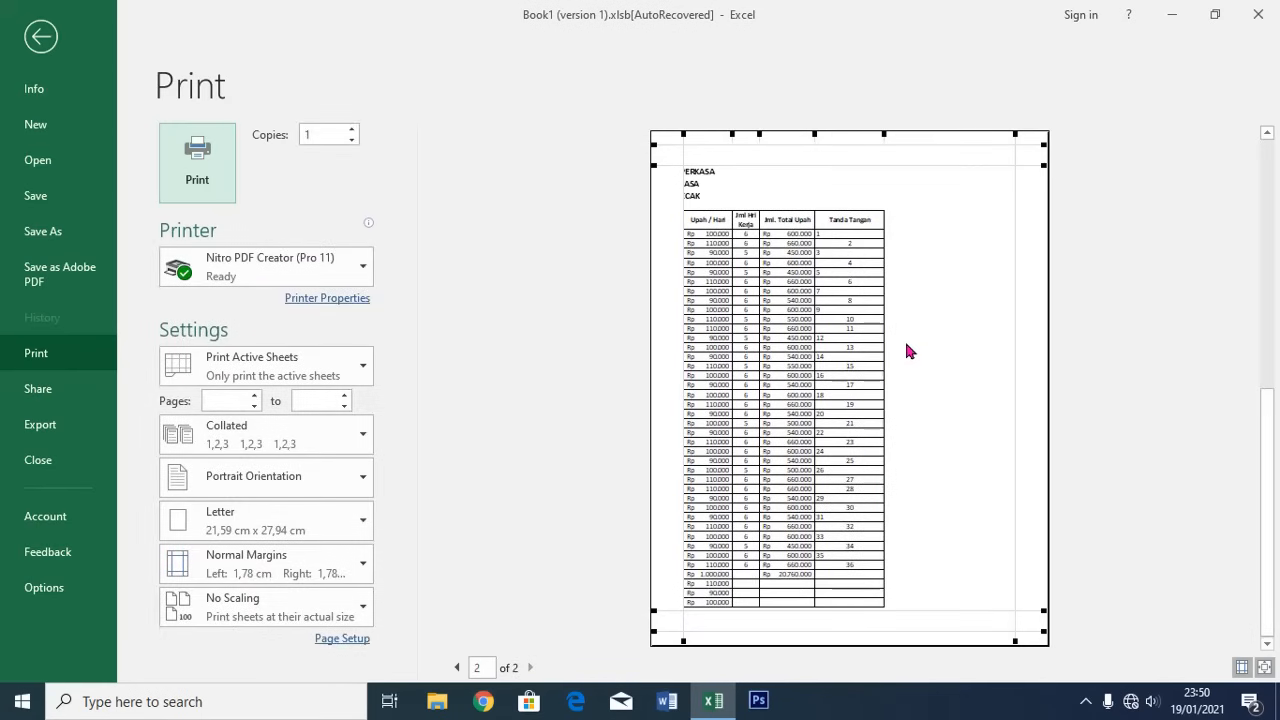
pyautogui.scroll(1, 909, 350)
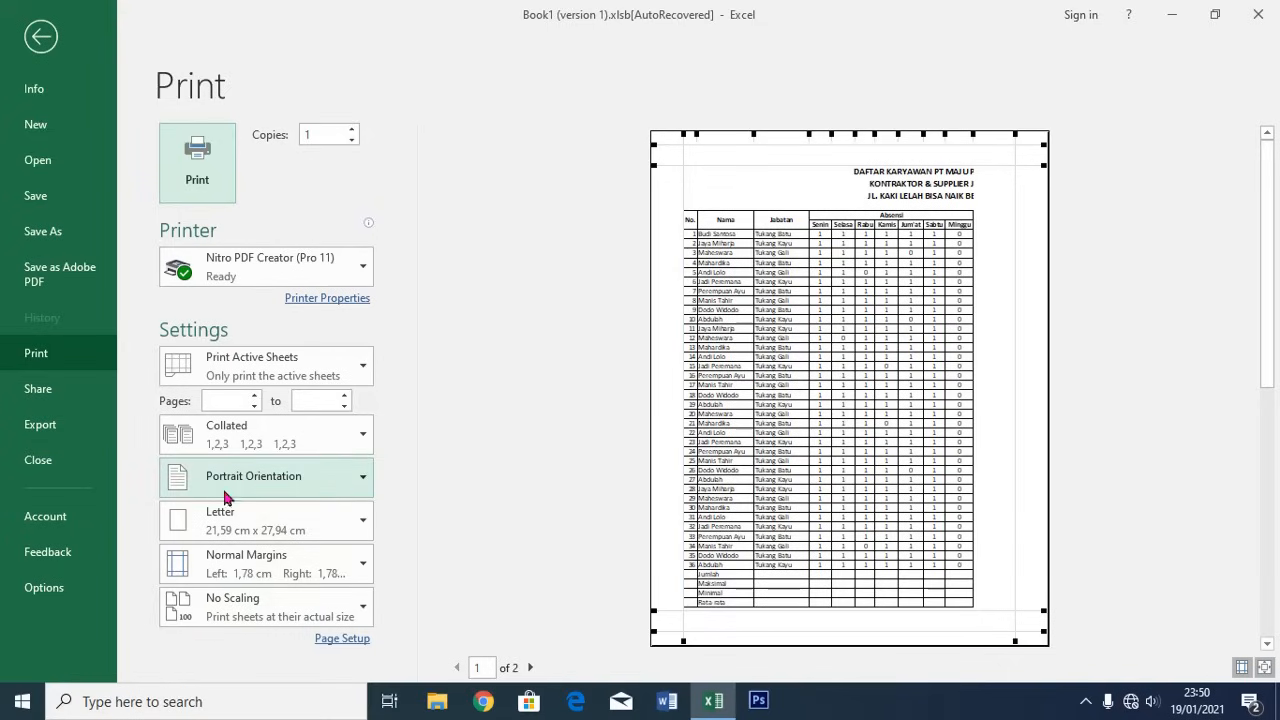
pyautogui.click(358, 480)
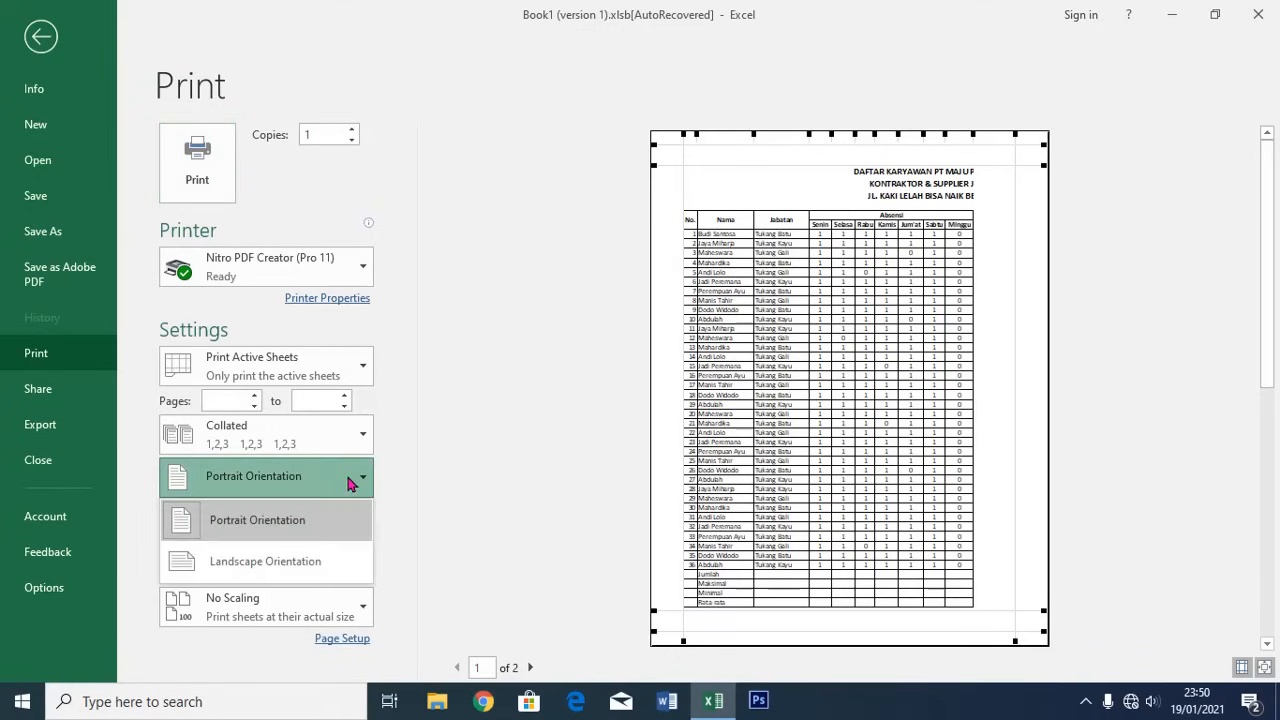
pyautogui.click(287, 566)
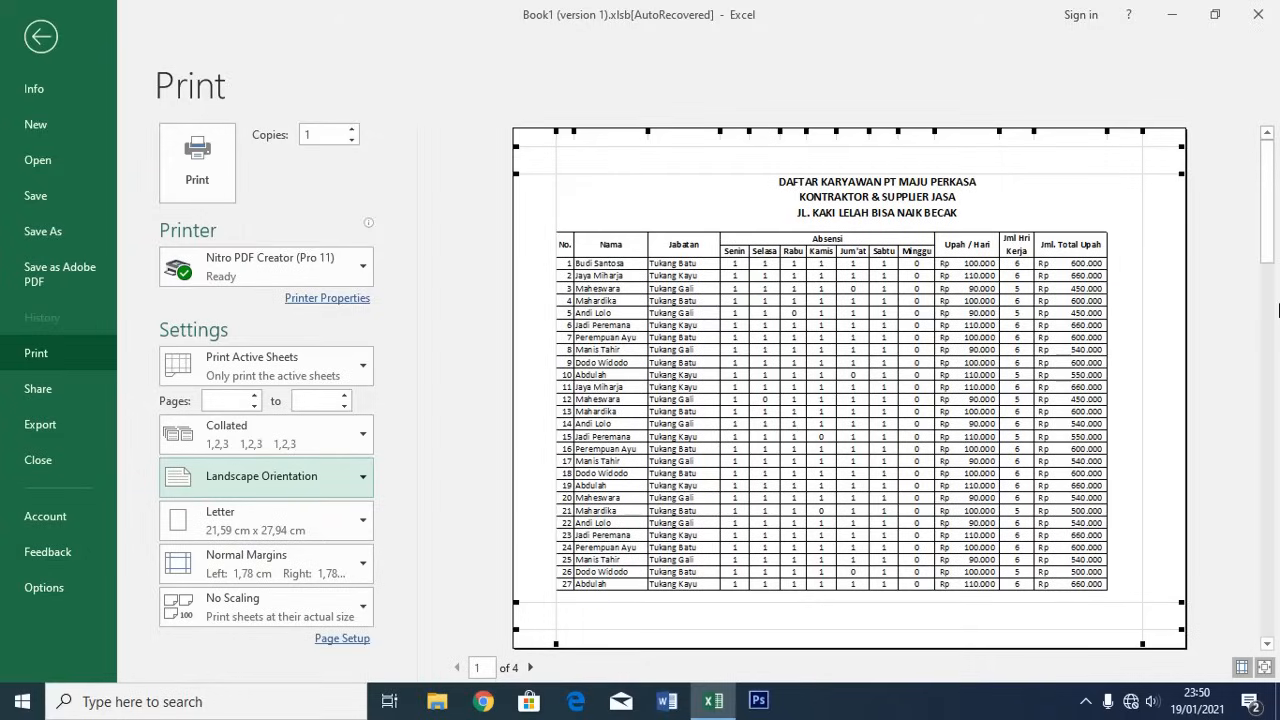
# Set the paper size to A4 and shrink the right margin to 0,2 cm
pyautogui.scroll(-2, 1128, 297)
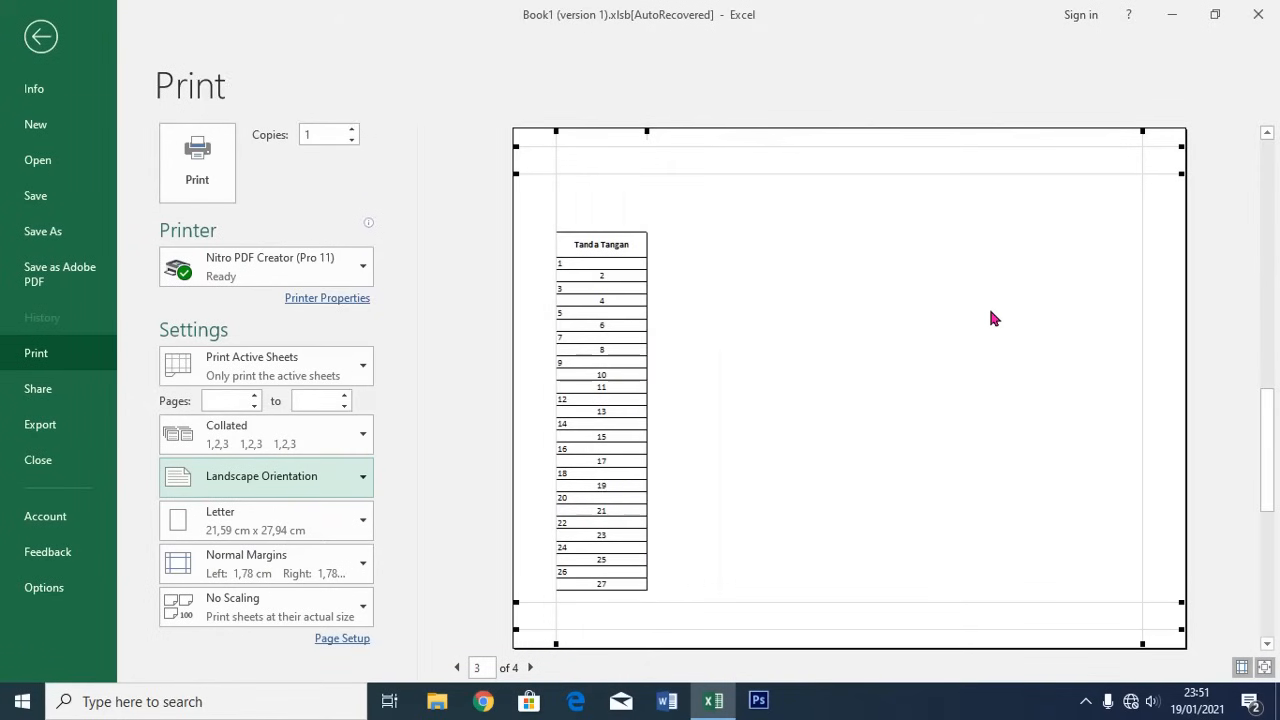
pyautogui.scroll(2, 993, 318)
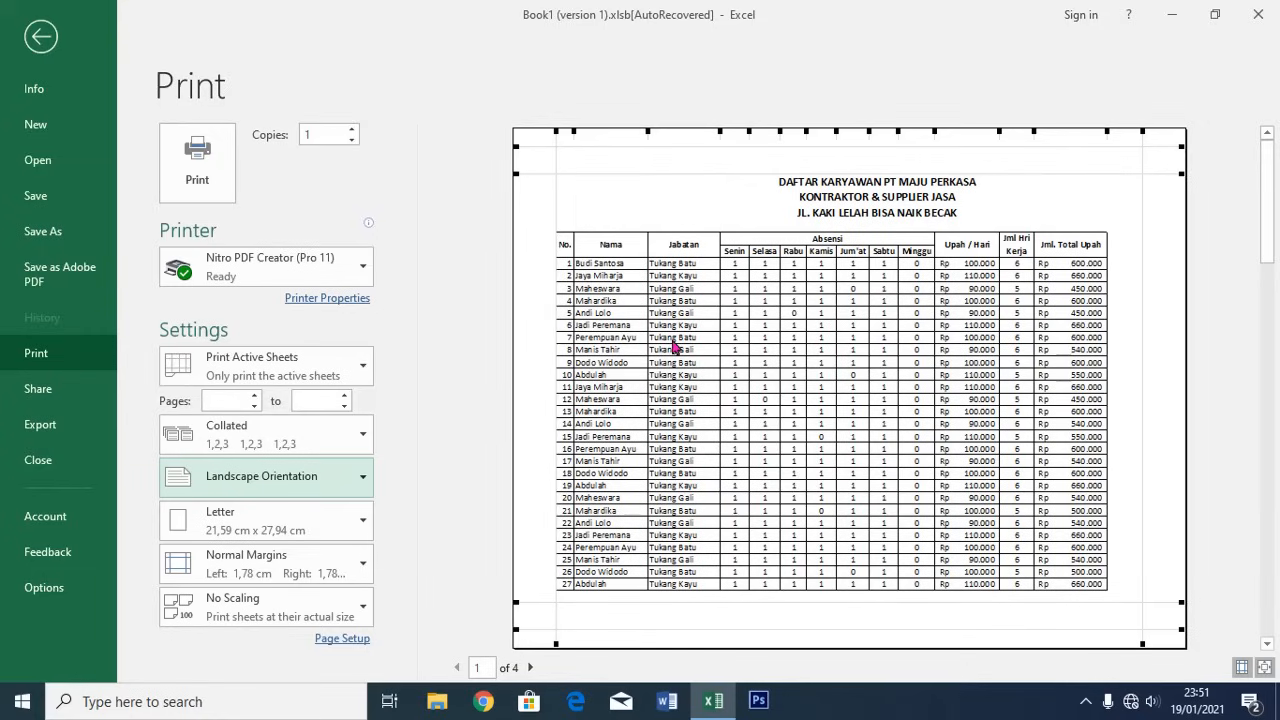
pyautogui.click(357, 525)
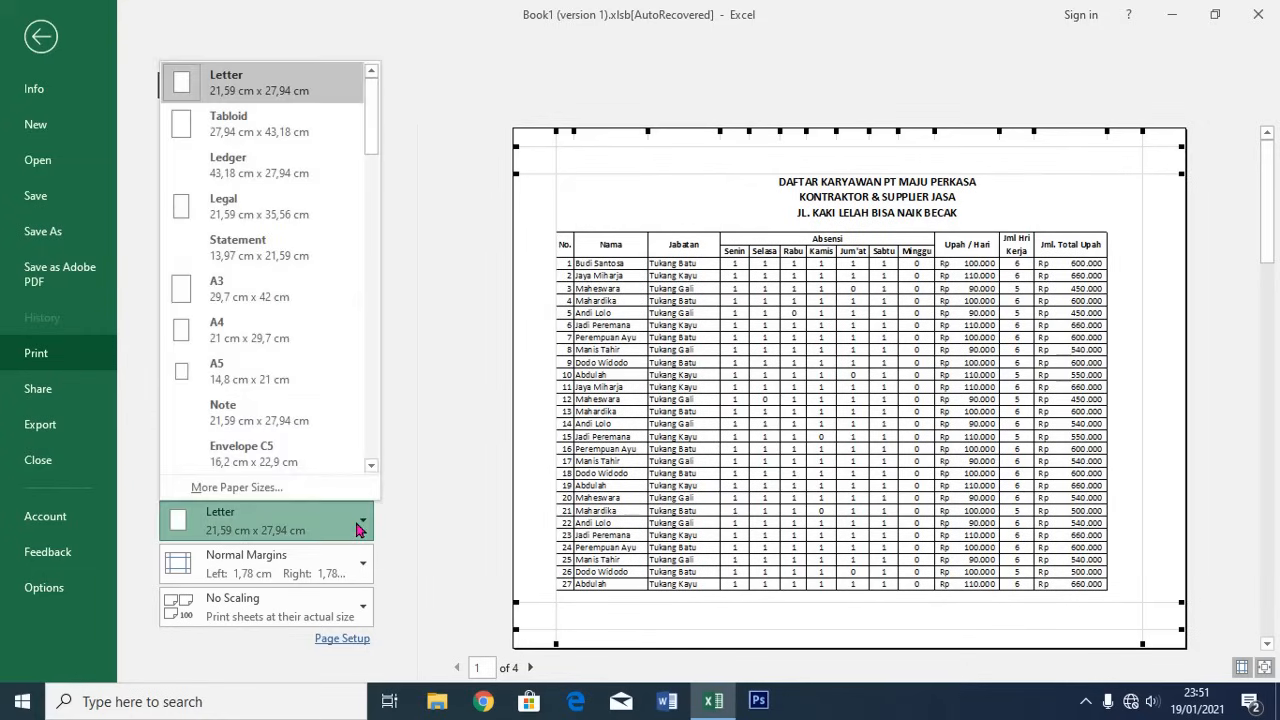
pyautogui.click(257, 337)
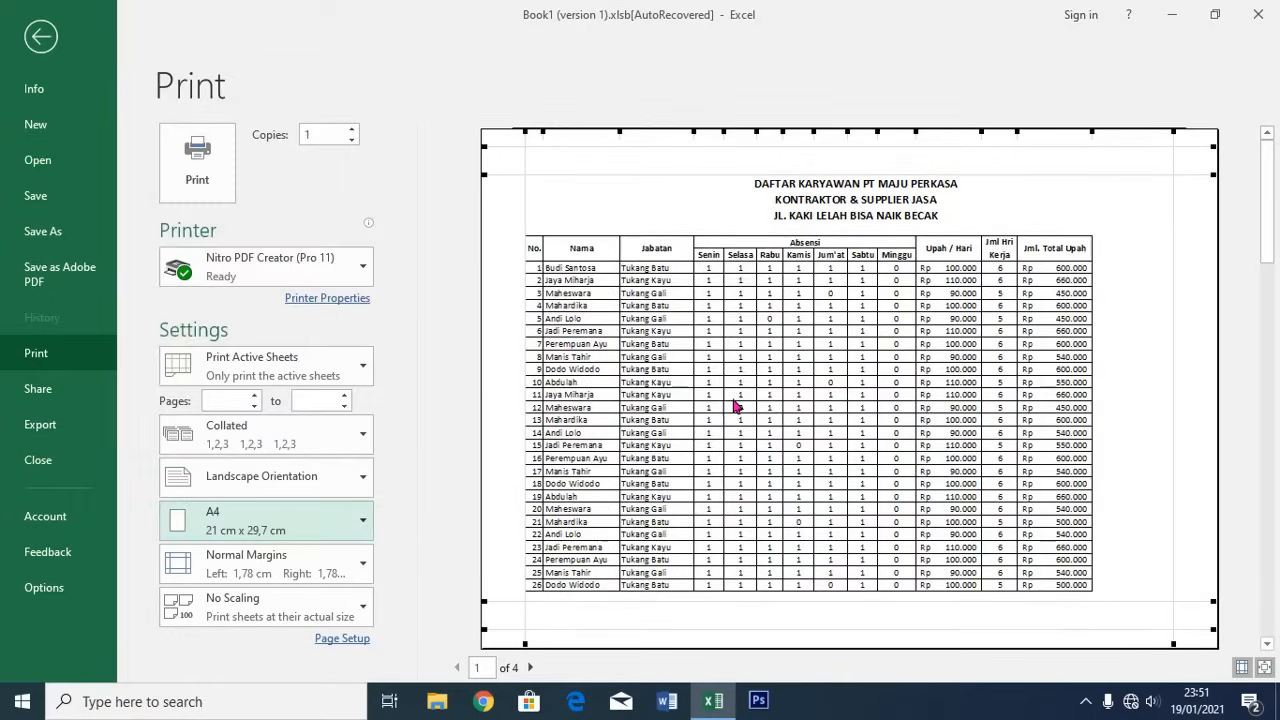
pyautogui.scroll(-2, 1085, 462)
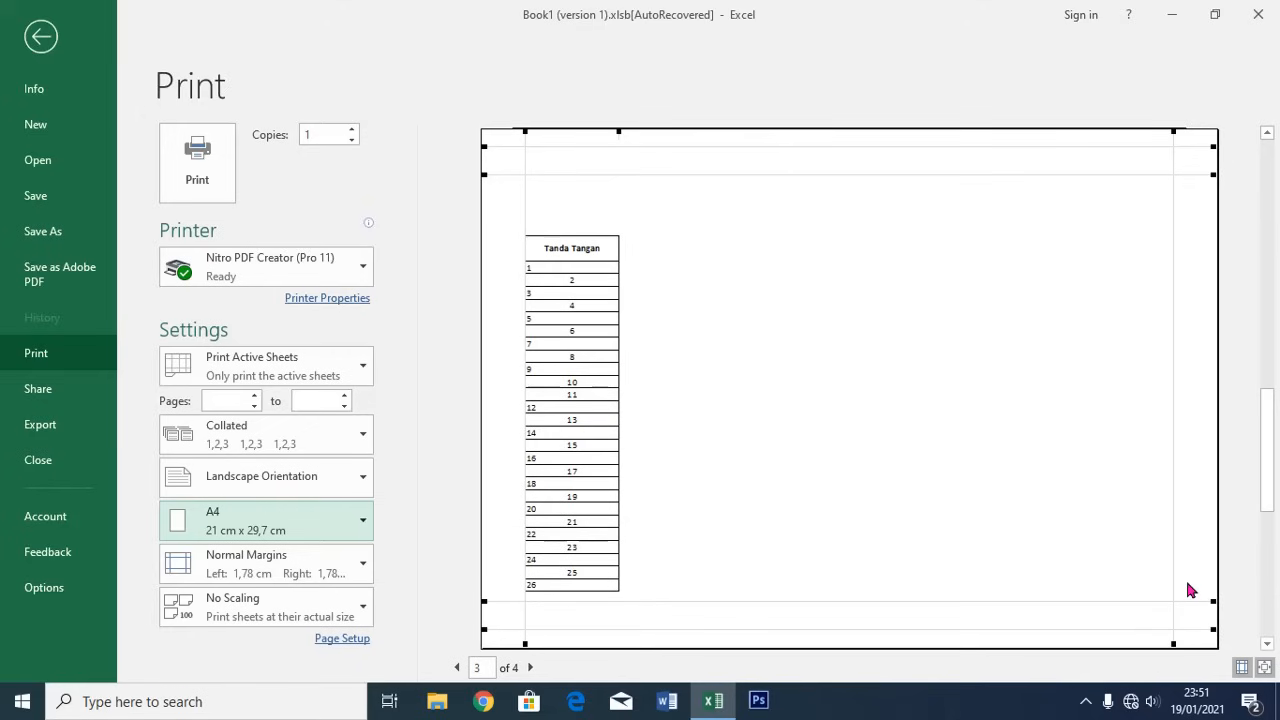
pyautogui.scroll(1, 1182, 578)
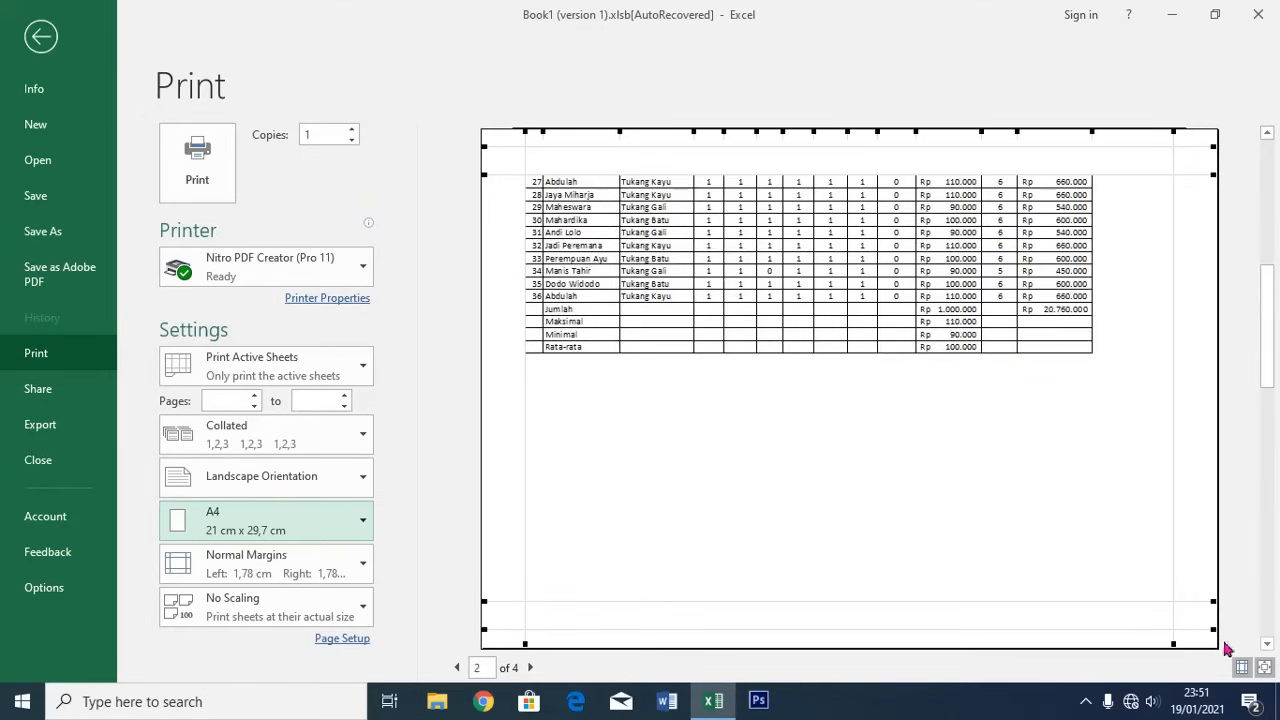
pyautogui.moveTo(1173, 555); pyautogui.dragTo(1212, 560)
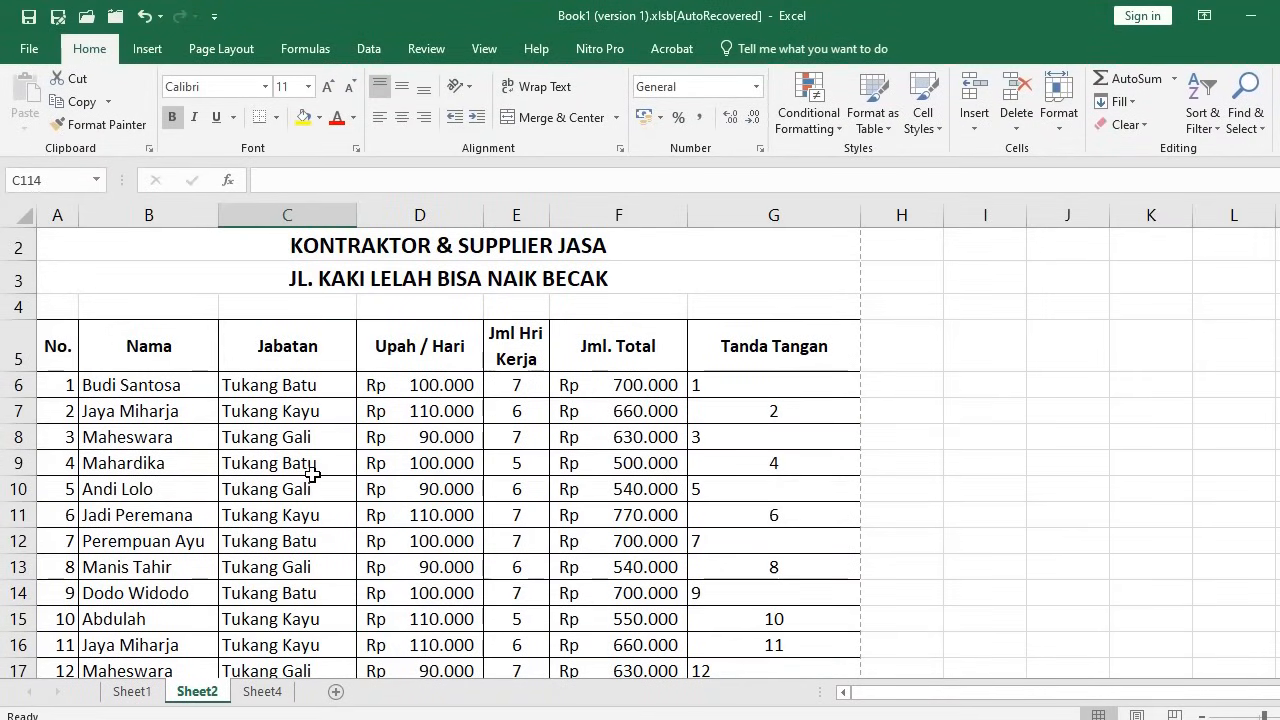
pyautogui.scroll(-20, 313, 474)
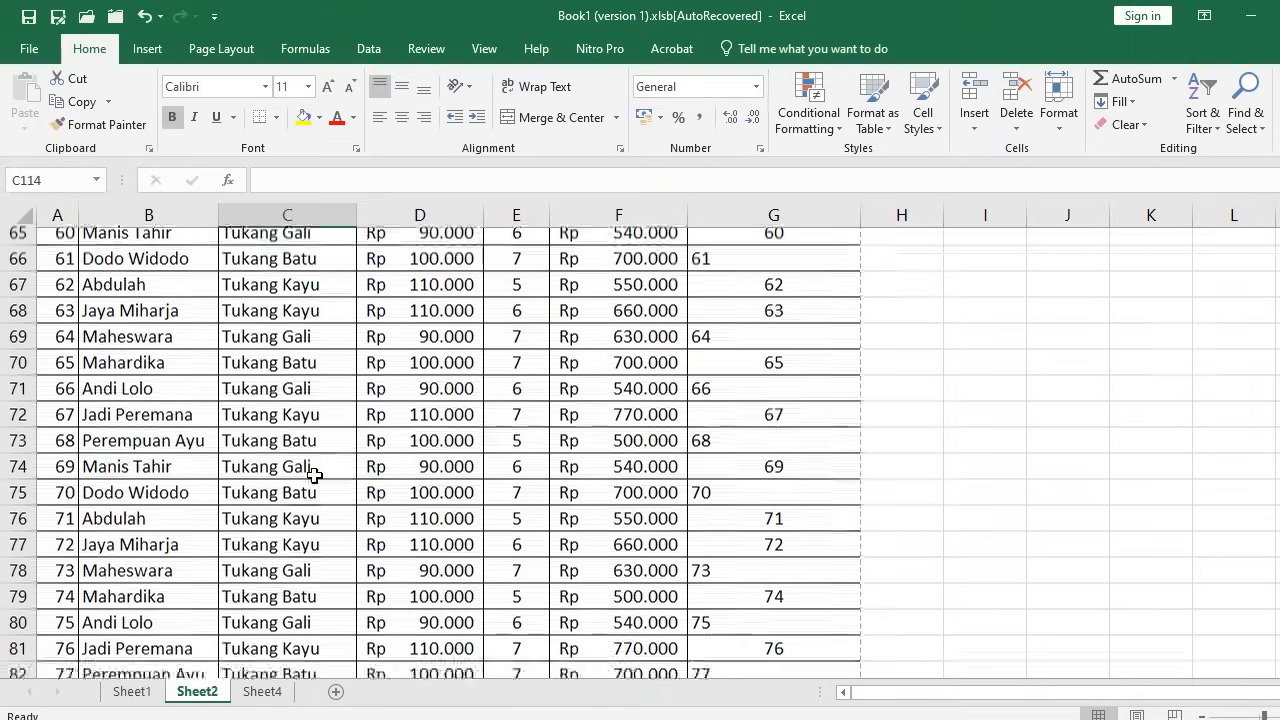
pyautogui.scroll(-15, 313, 474)
pyautogui.scroll(2, 319, 475)
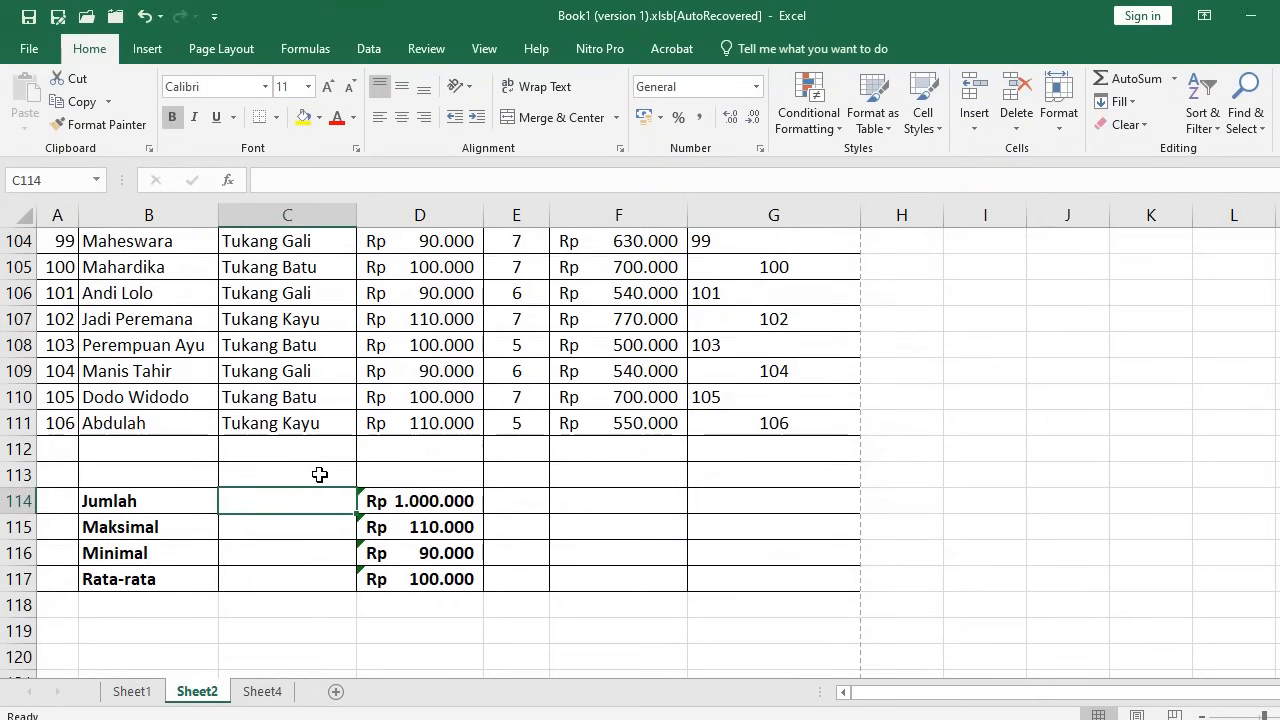
pyautogui.scroll(20, 319, 475)
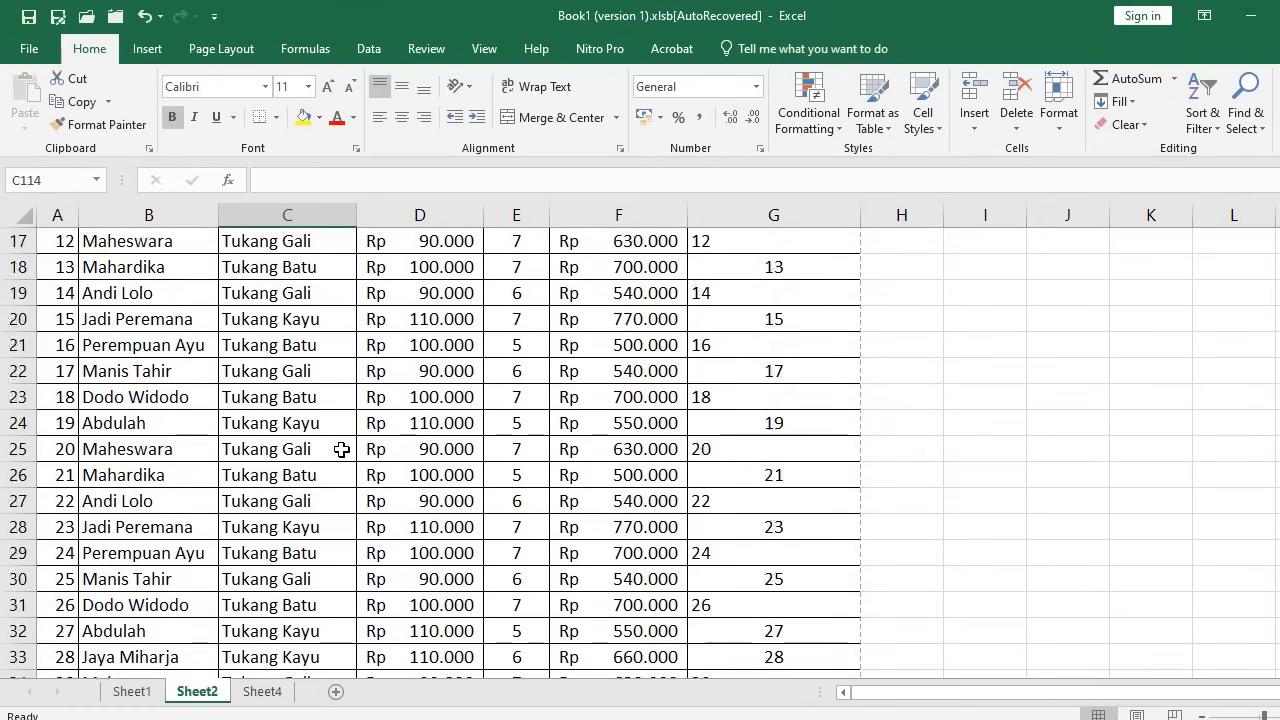
pyautogui.scroll(5, 341, 450)
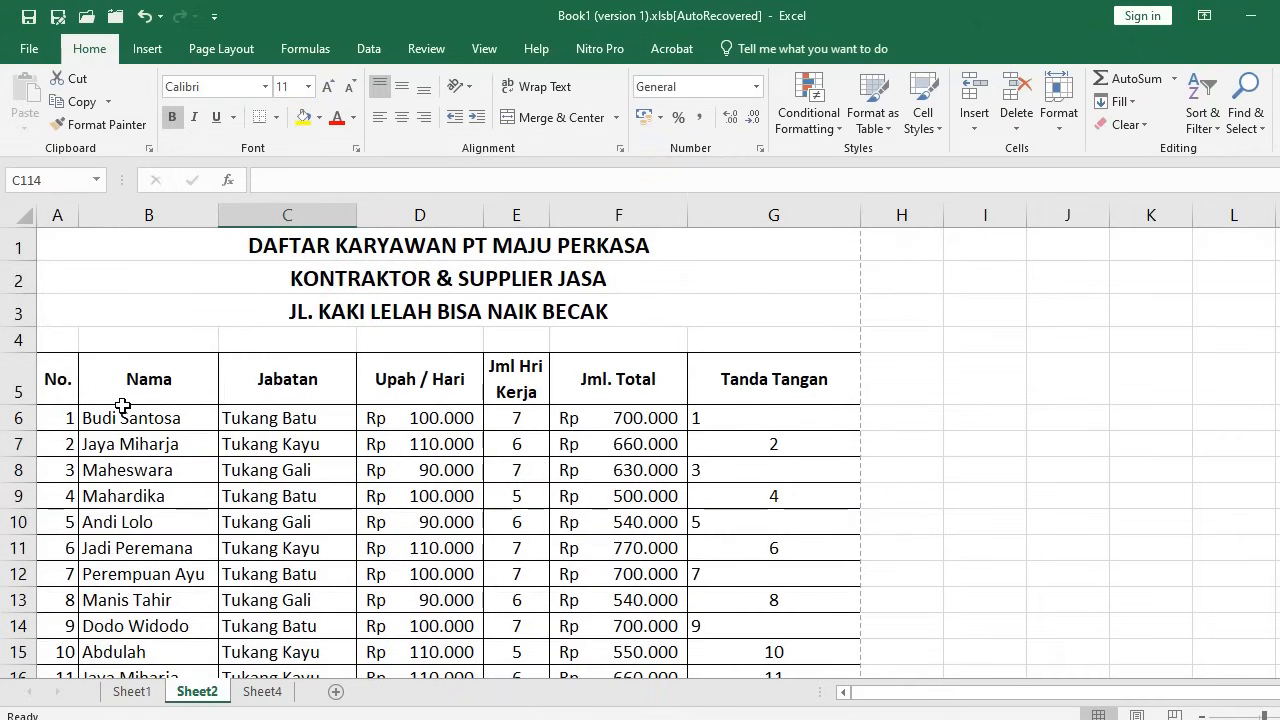
pyautogui.hotkey('ctrl', 'p')
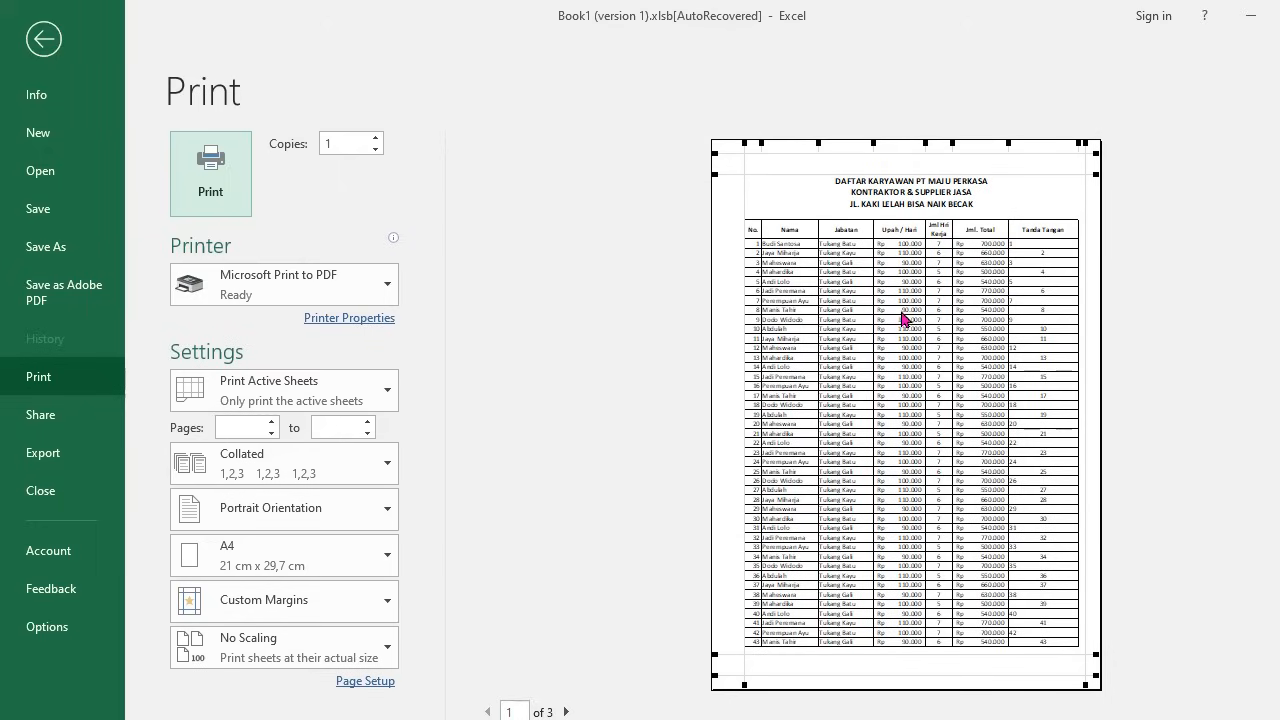
pyautogui.scroll(-1, 866, 296)
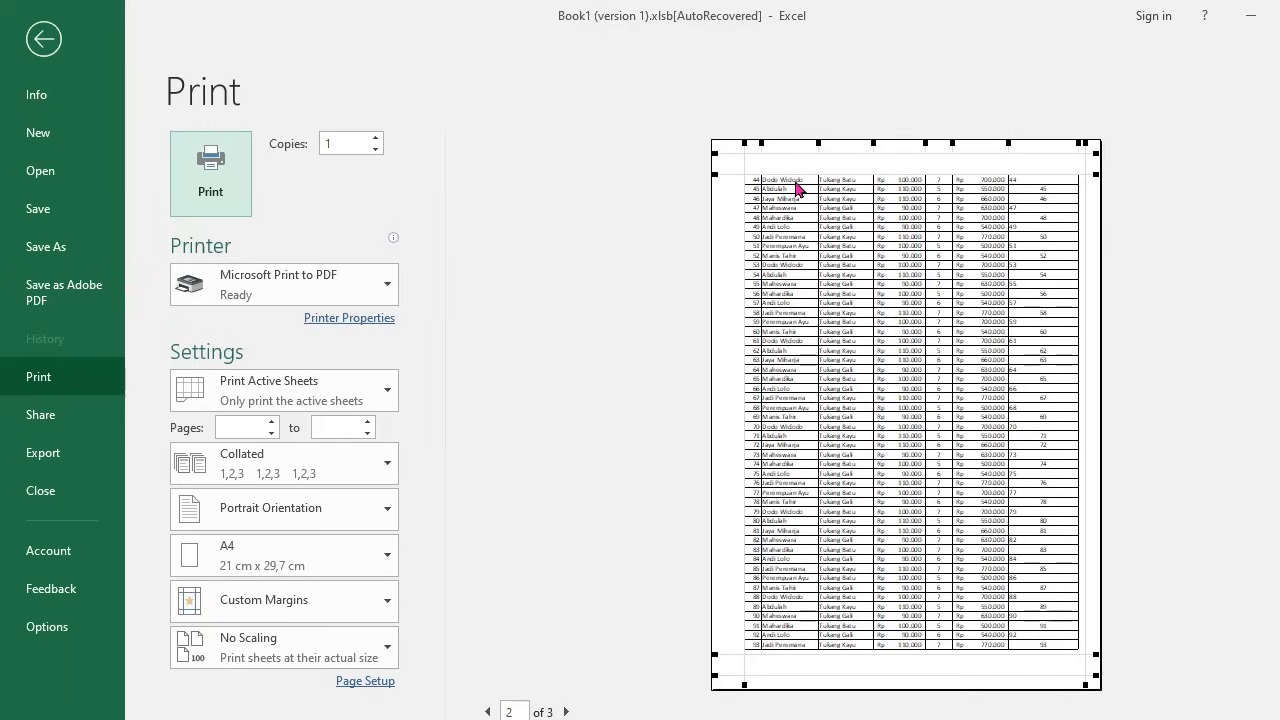
pyautogui.scroll(1, 800, 206)
pyautogui.scroll(1, 798, 200)
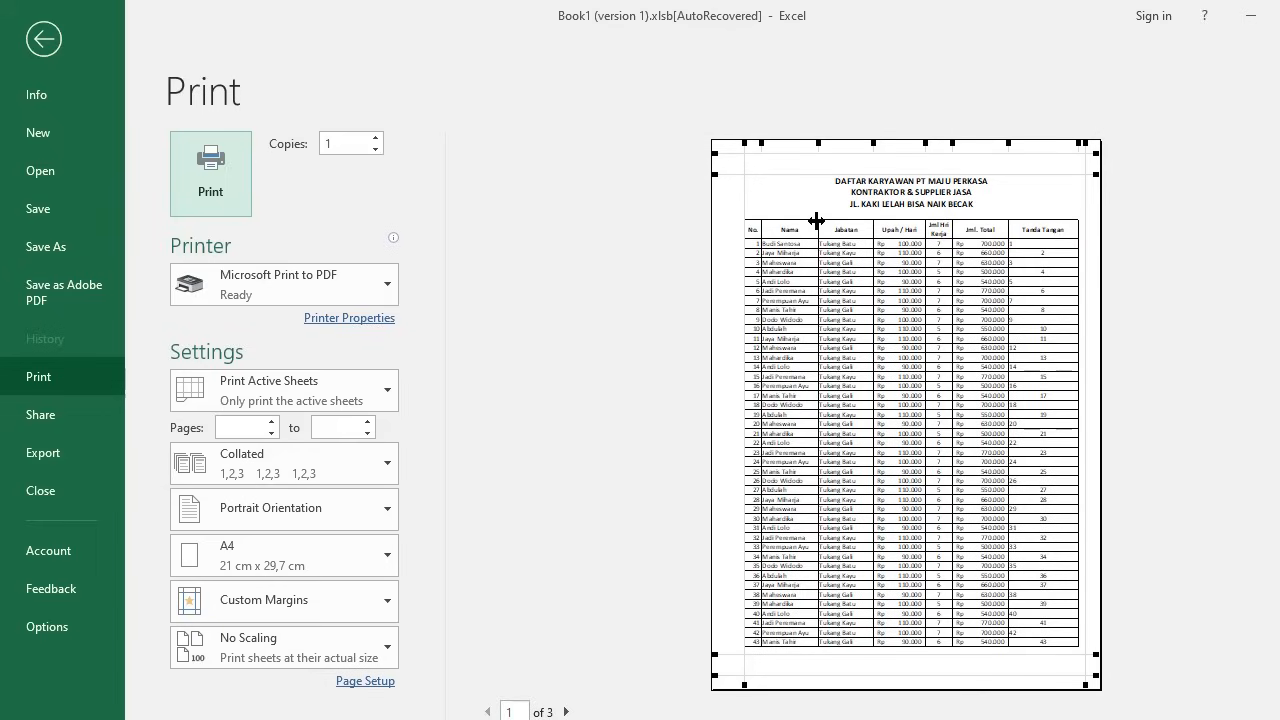
pyautogui.click(43, 39)
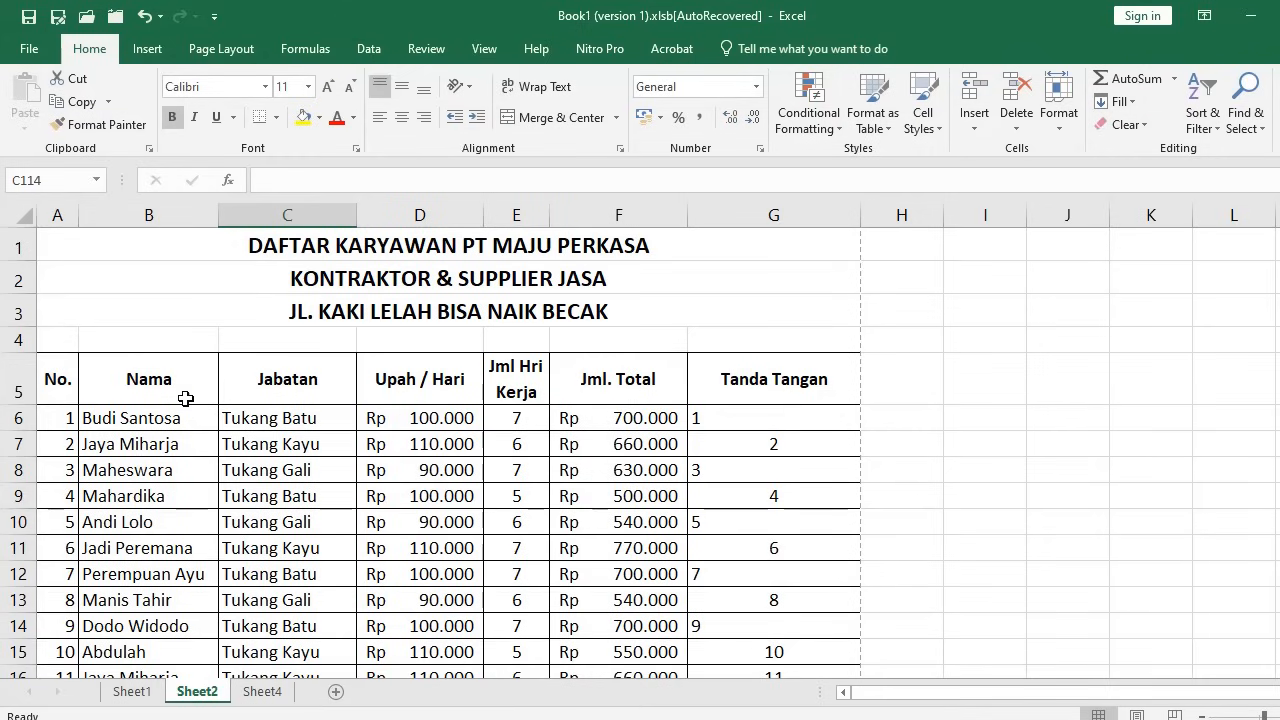
# Put a Thick Outside Border around the table A5:G117
pyautogui.click(54, 388)
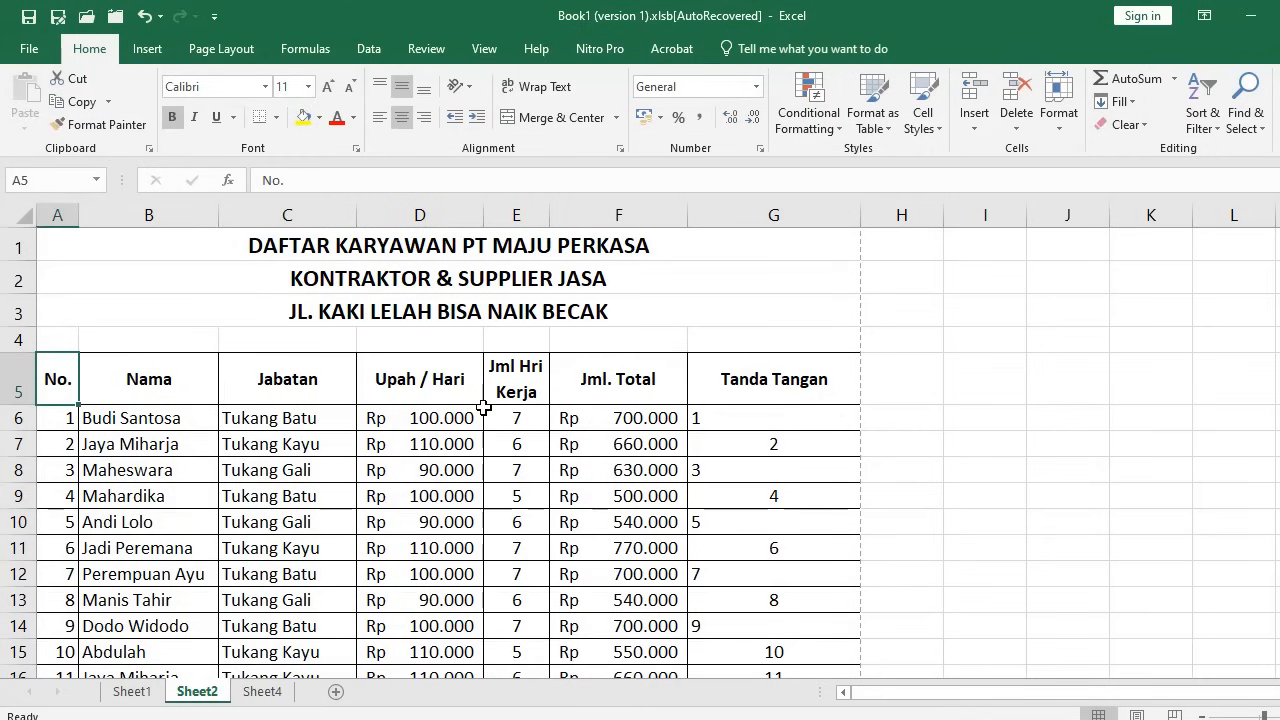
pyautogui.scroll(-20, 783, 446)
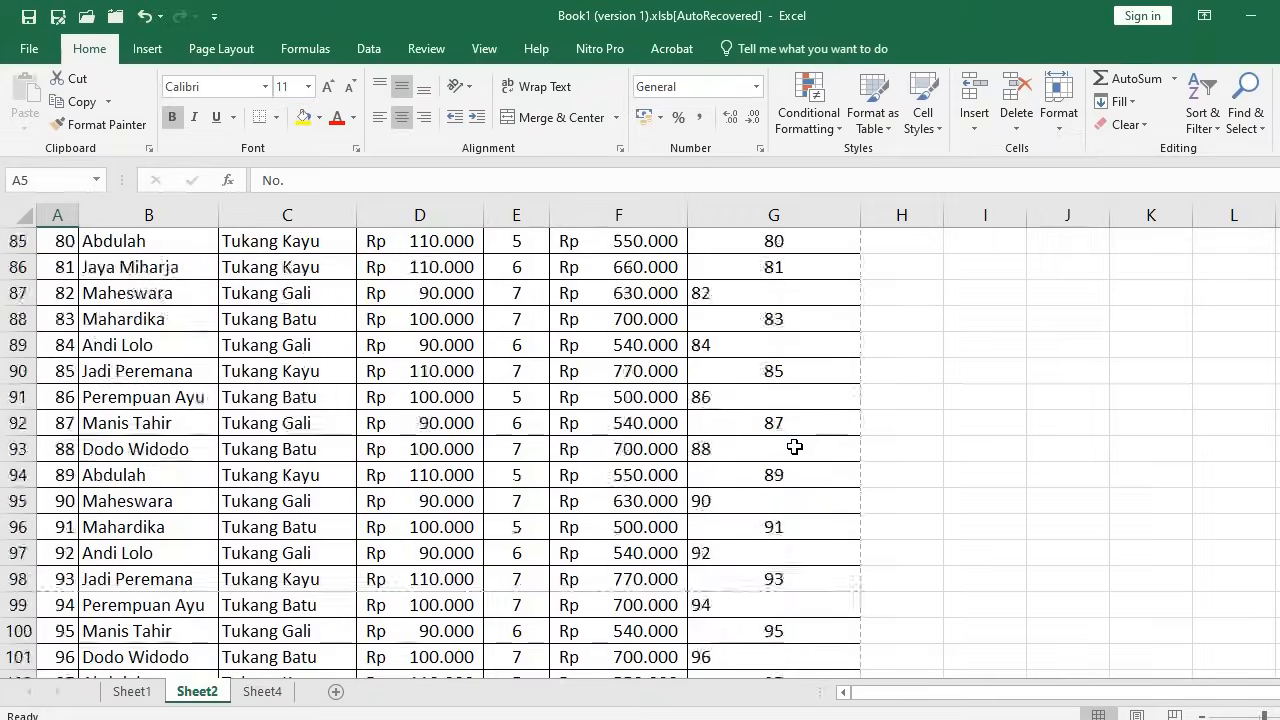
pyautogui.keyDown('shift'); pyautogui.click(760, 371); pyautogui.keyUp('shift')
pyautogui.scroll(18, 414, 343)
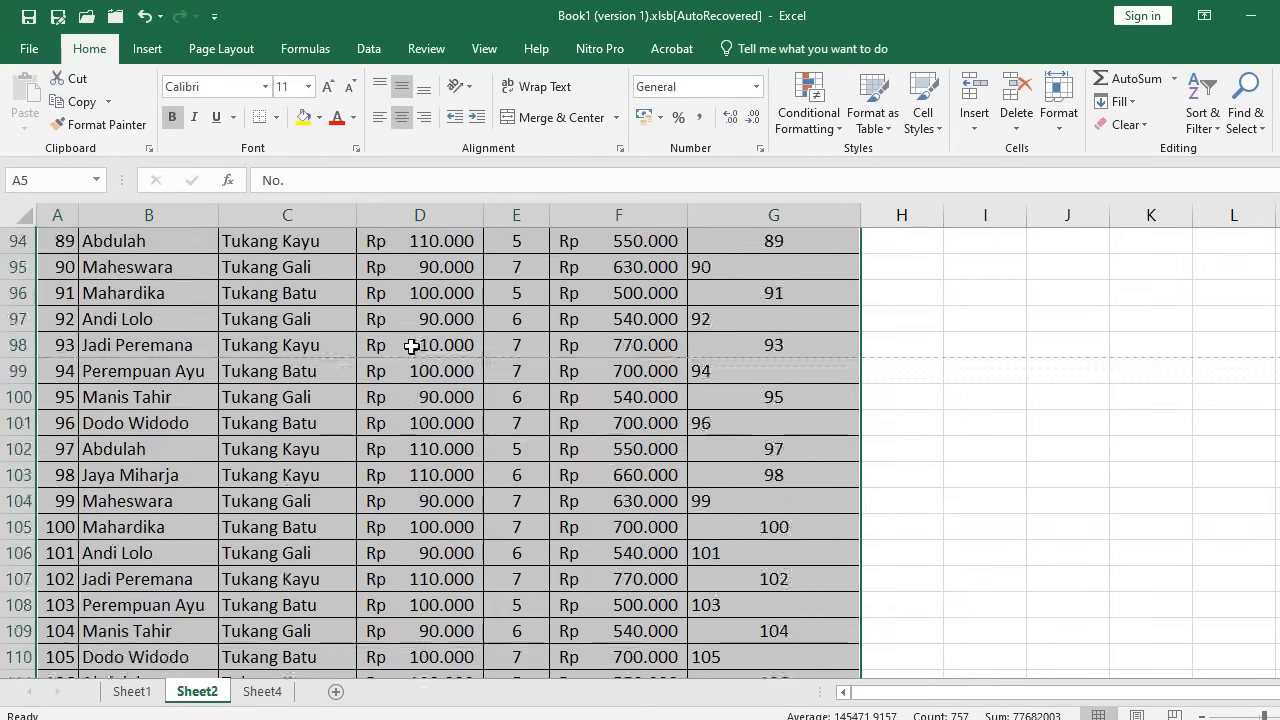
pyautogui.scroll(19, 686, 334)
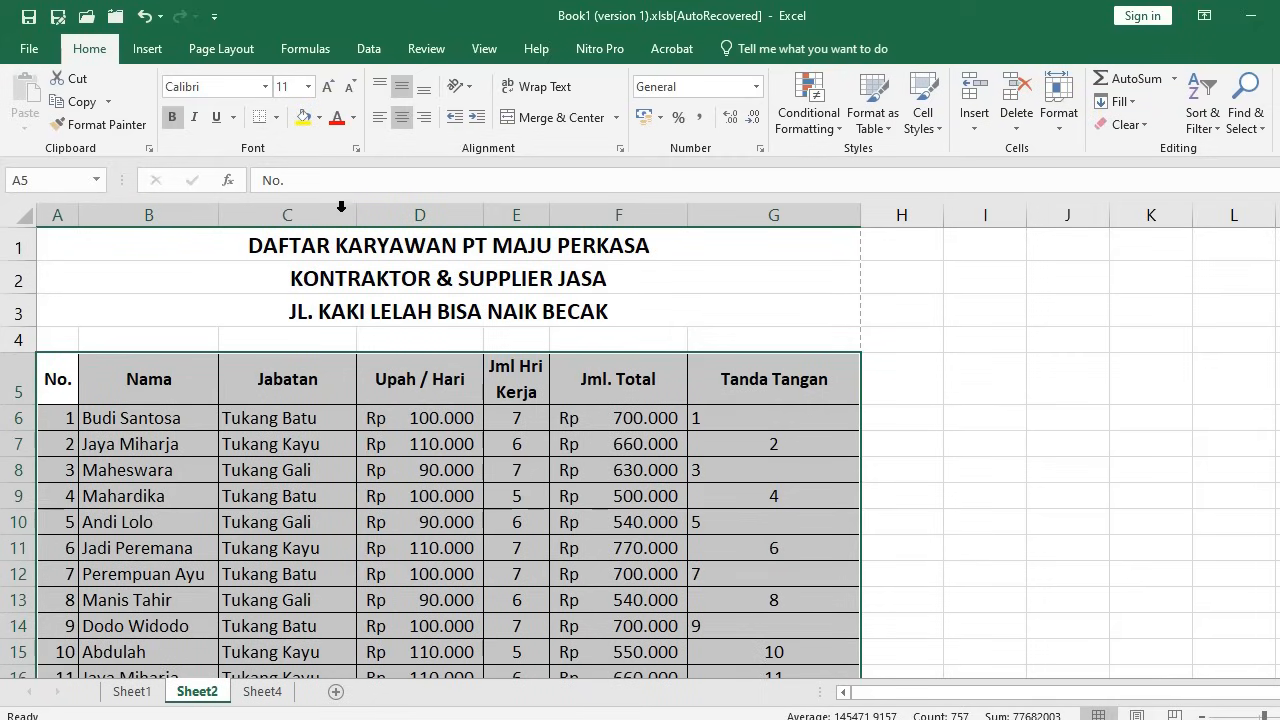
pyautogui.click(276, 117)
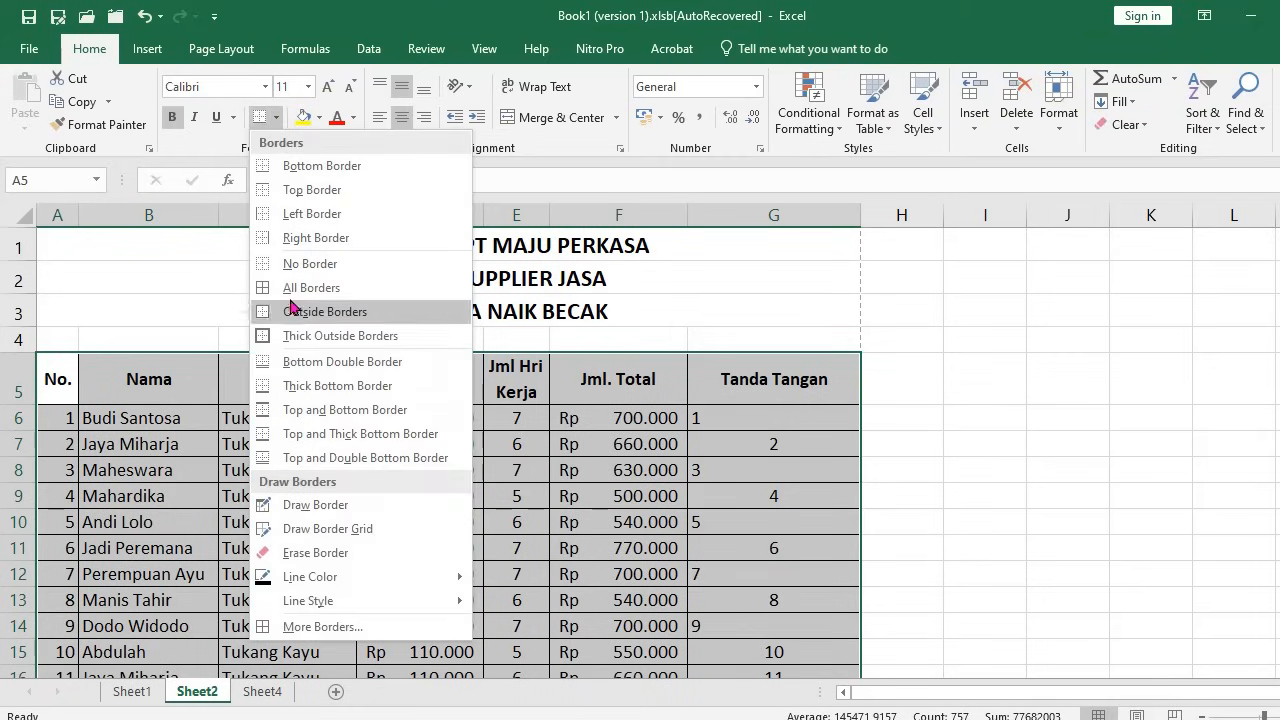
pyautogui.click(302, 336)
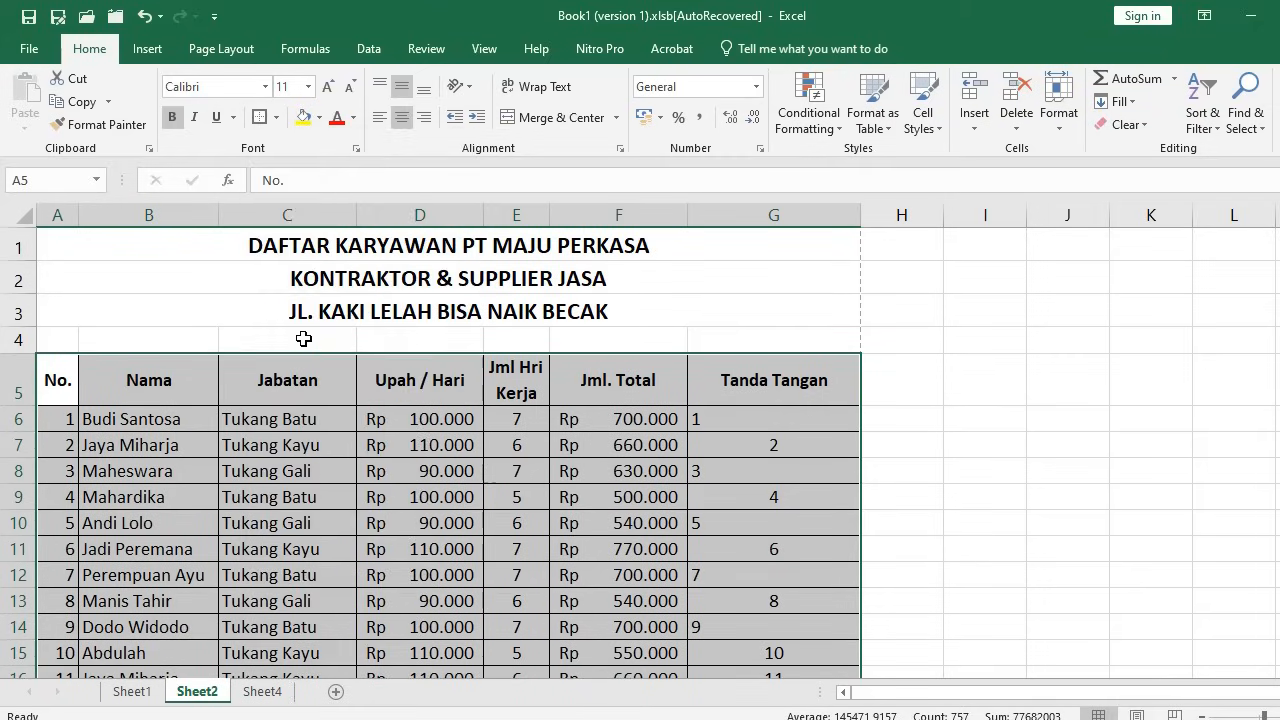
pyautogui.click(362, 549)
# Add a Bottom Double Border under the header row A5:G5
pyautogui.moveTo(57, 380); pyautogui.dragTo(774, 380)
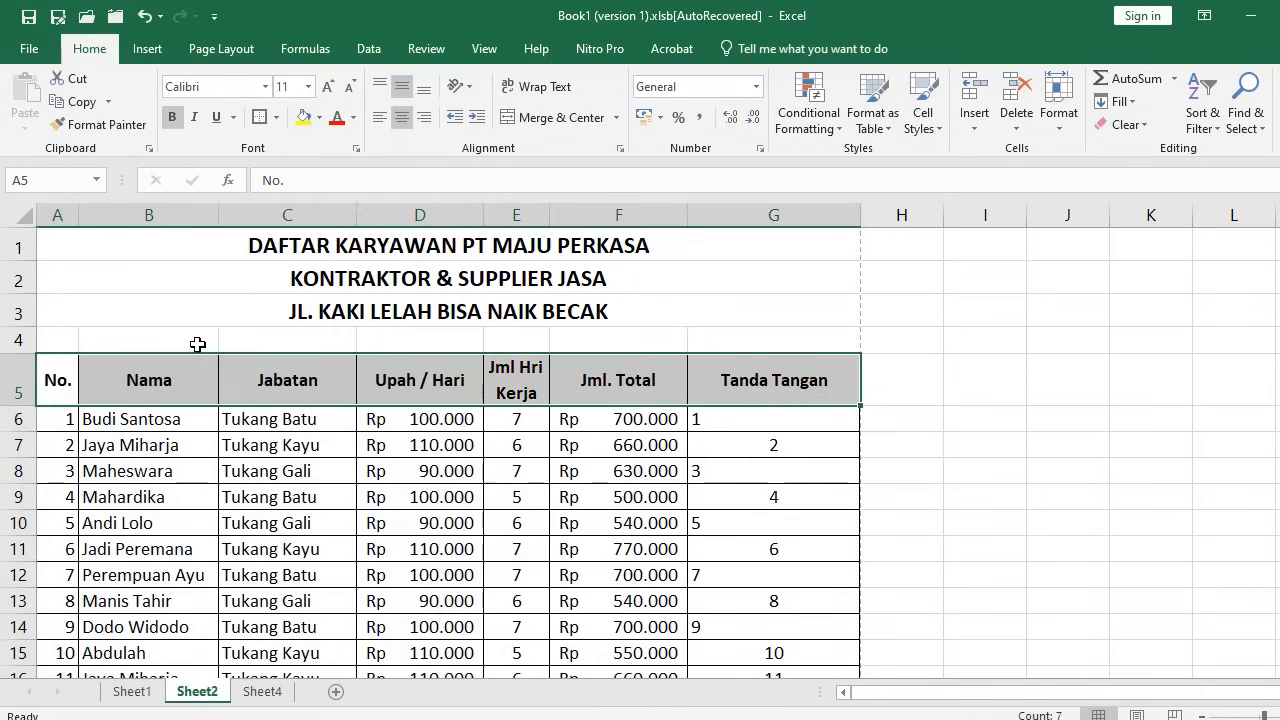
pyautogui.click(276, 117)
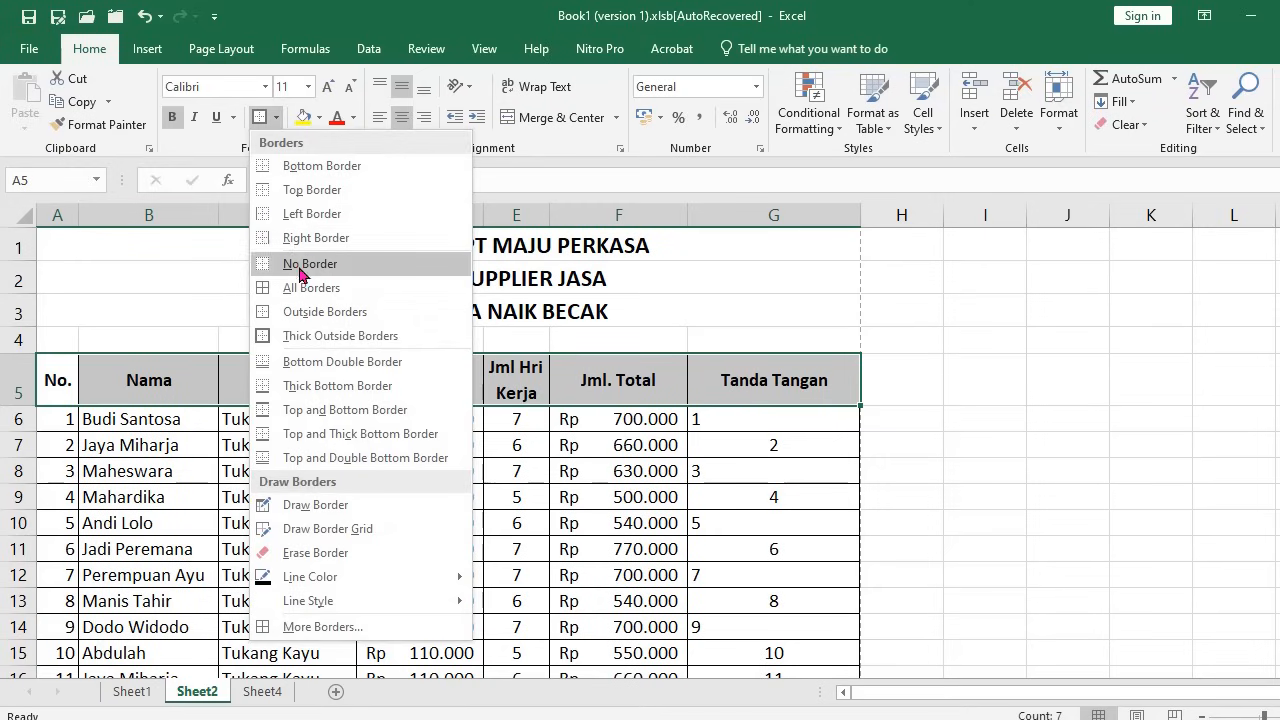
pyautogui.click(297, 362)
pyautogui.click(320, 545)
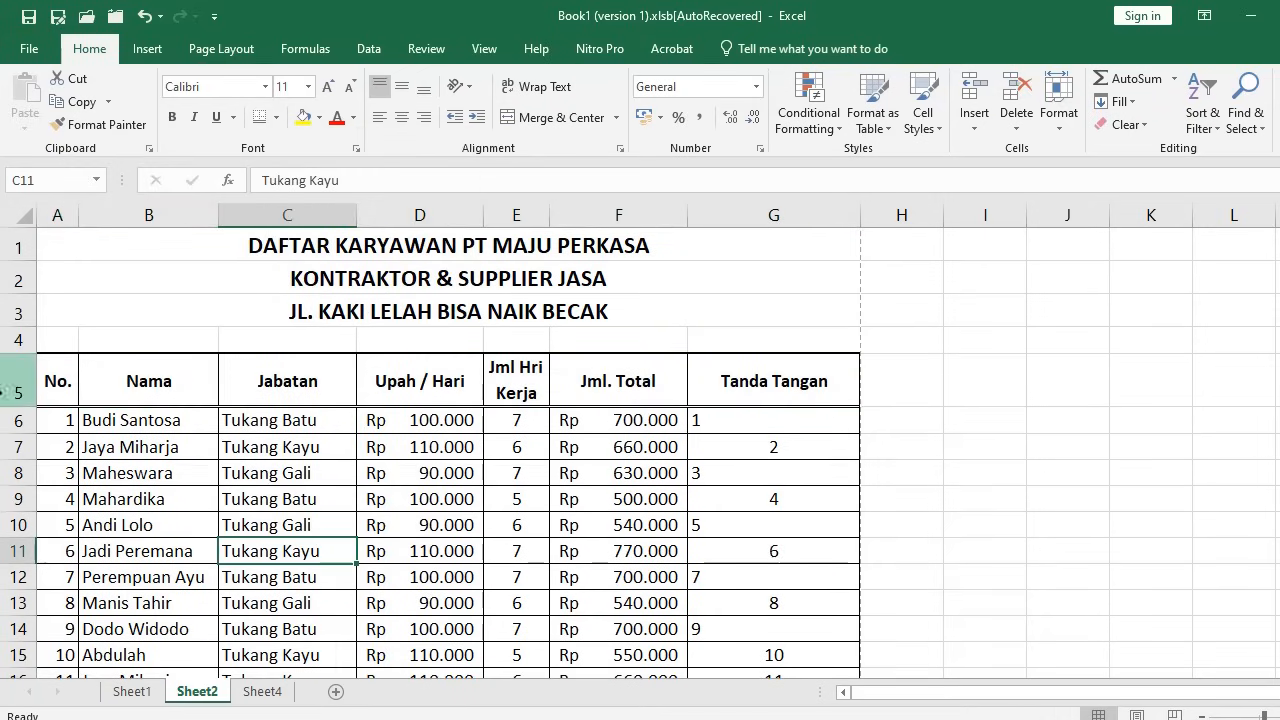
# Select rows 4–5, then rows 48–49 at the first page break, ending on cell A48
pyautogui.moveTo(18, 340); pyautogui.dragTo(18, 378)
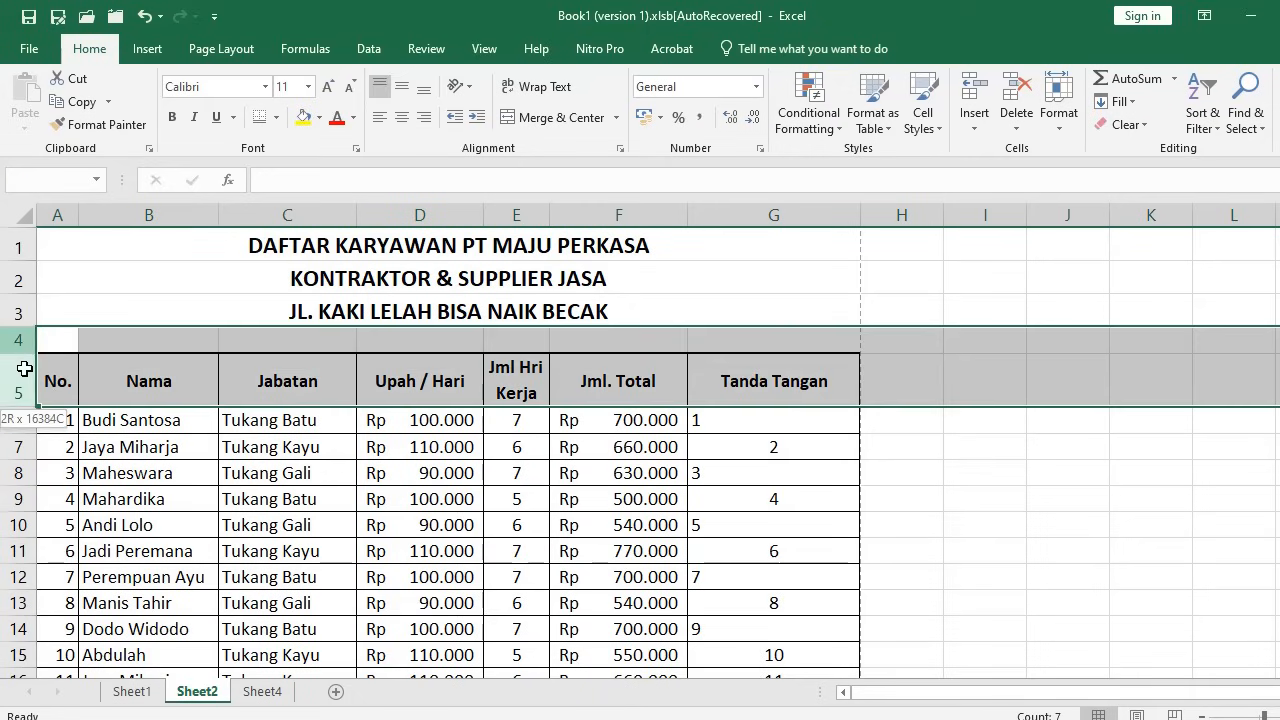
pyautogui.click(266, 497)
pyautogui.scroll(-6, 266, 496)
pyautogui.scroll(-7, 266, 497)
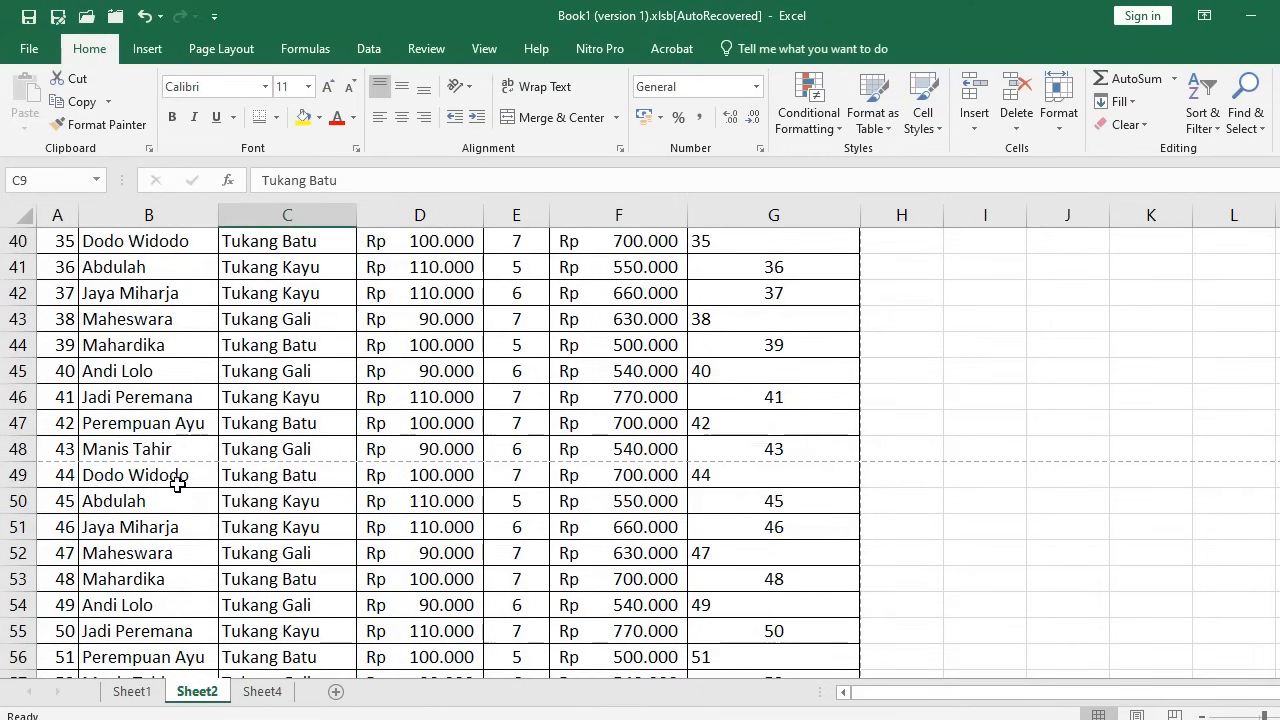
pyautogui.moveTo(18, 449); pyautogui.dragTo(18, 476)
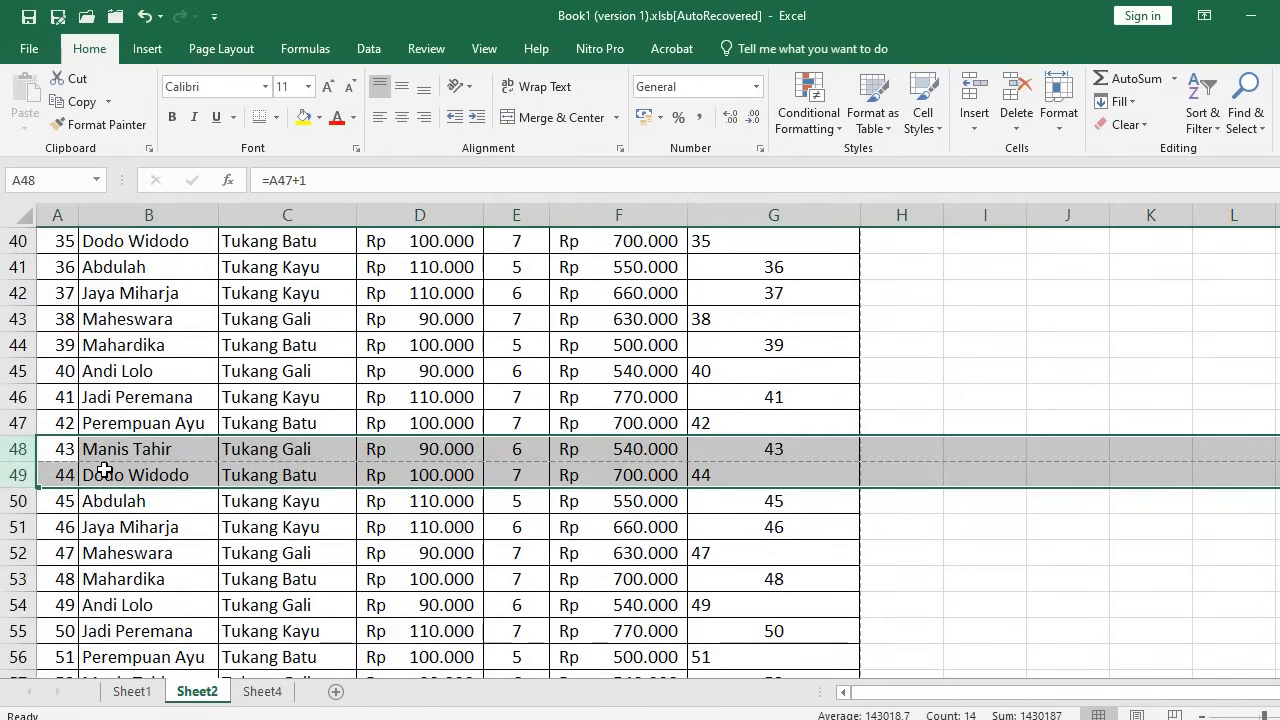
pyautogui.click(58, 454)
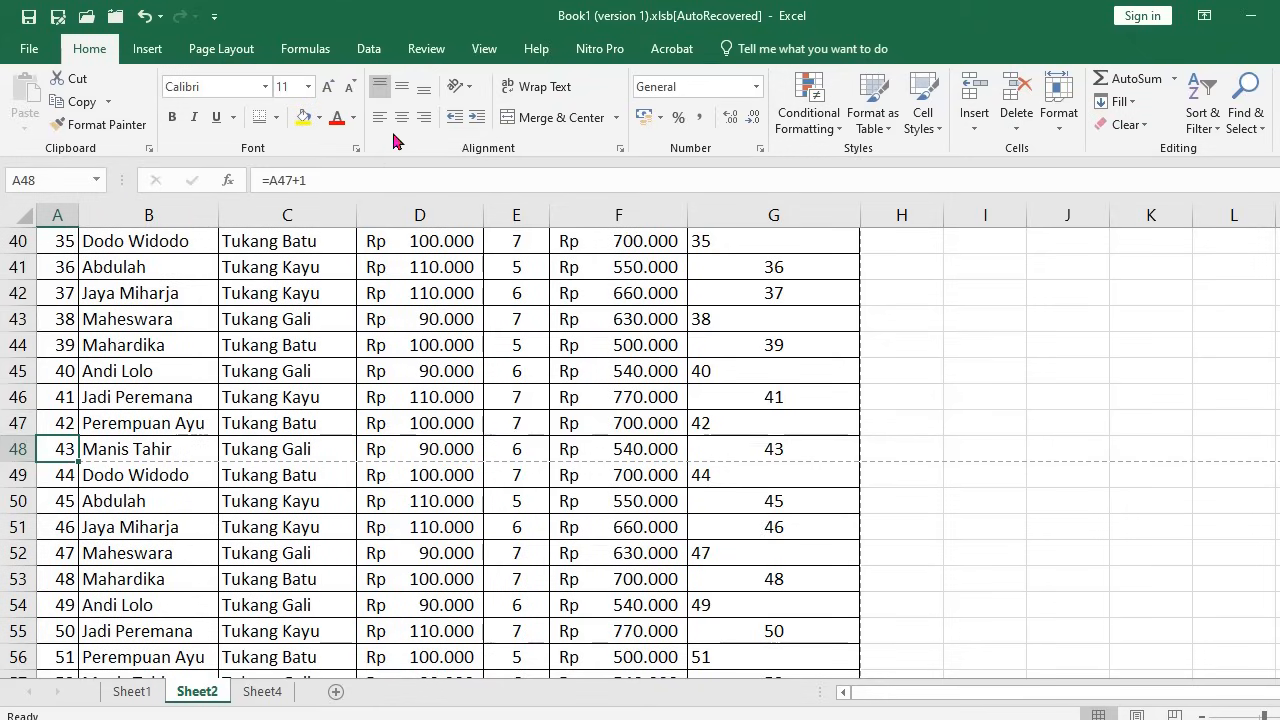
# Switch the wage sheet to Page Break Preview and scroll back to the top
pyautogui.click(485, 52)
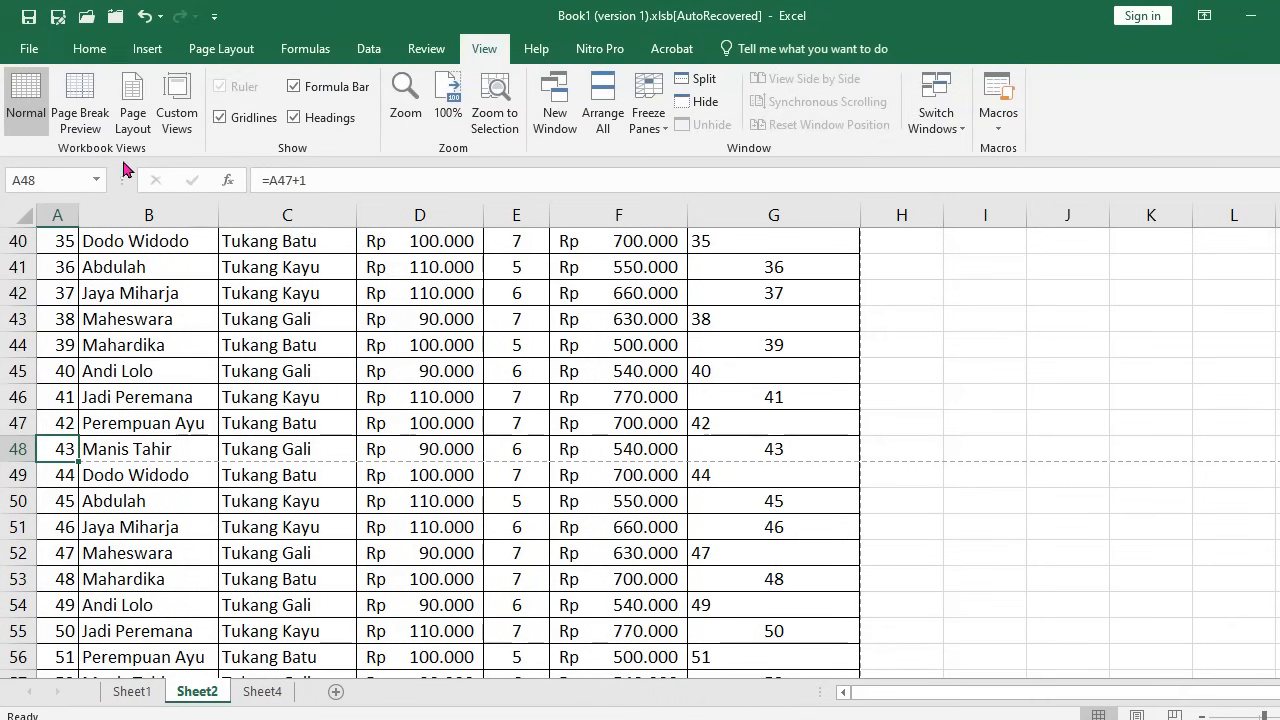
pyautogui.click(86, 88)
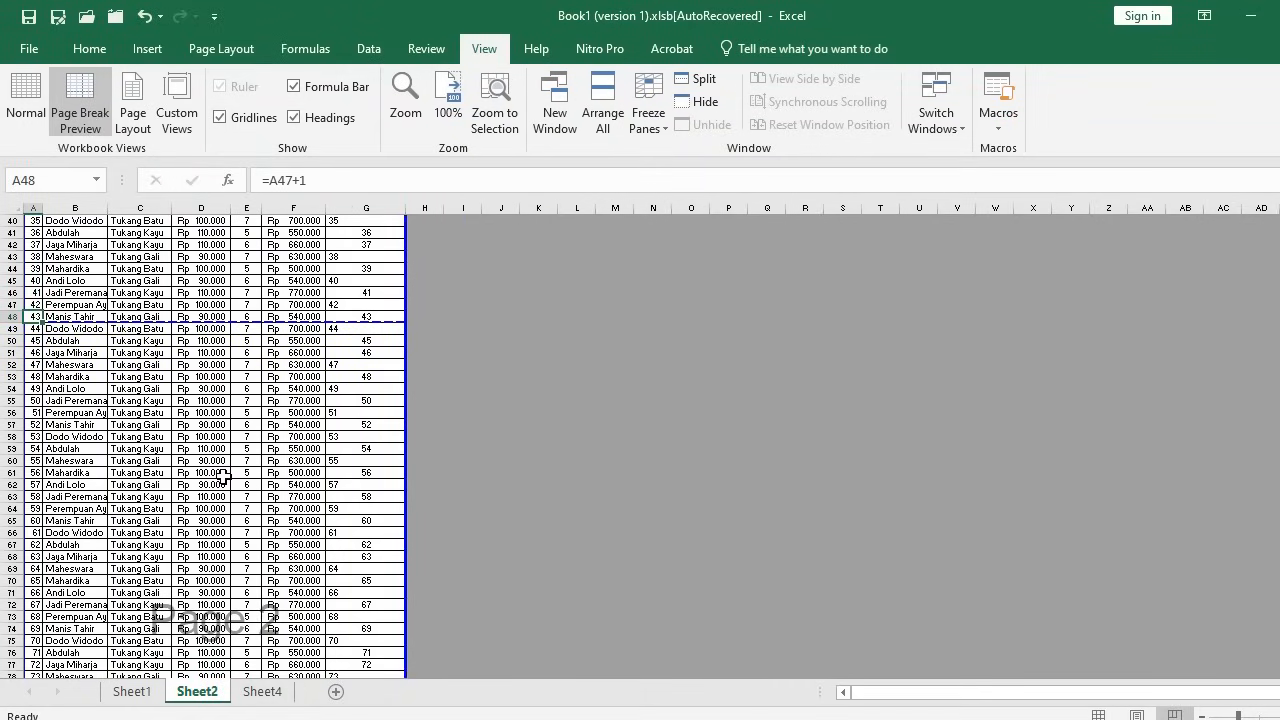
pyautogui.scroll(2, 222, 478)
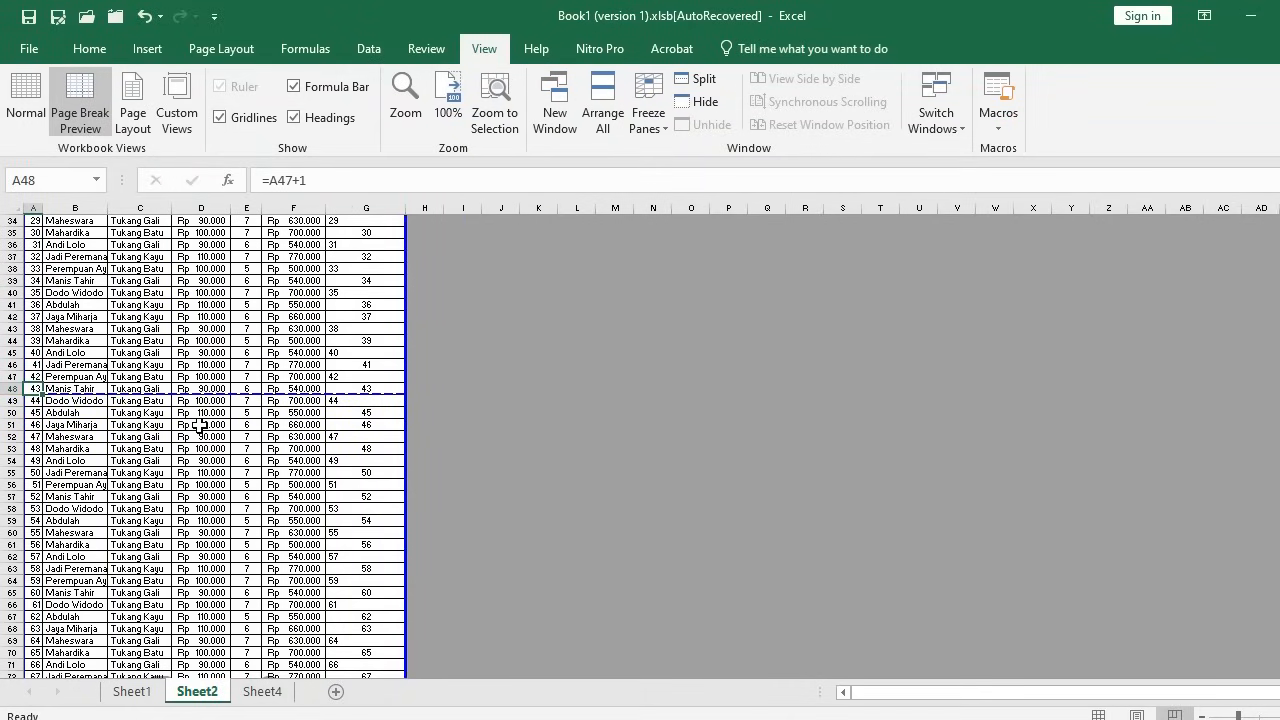
pyautogui.scroll(3, 193, 403)
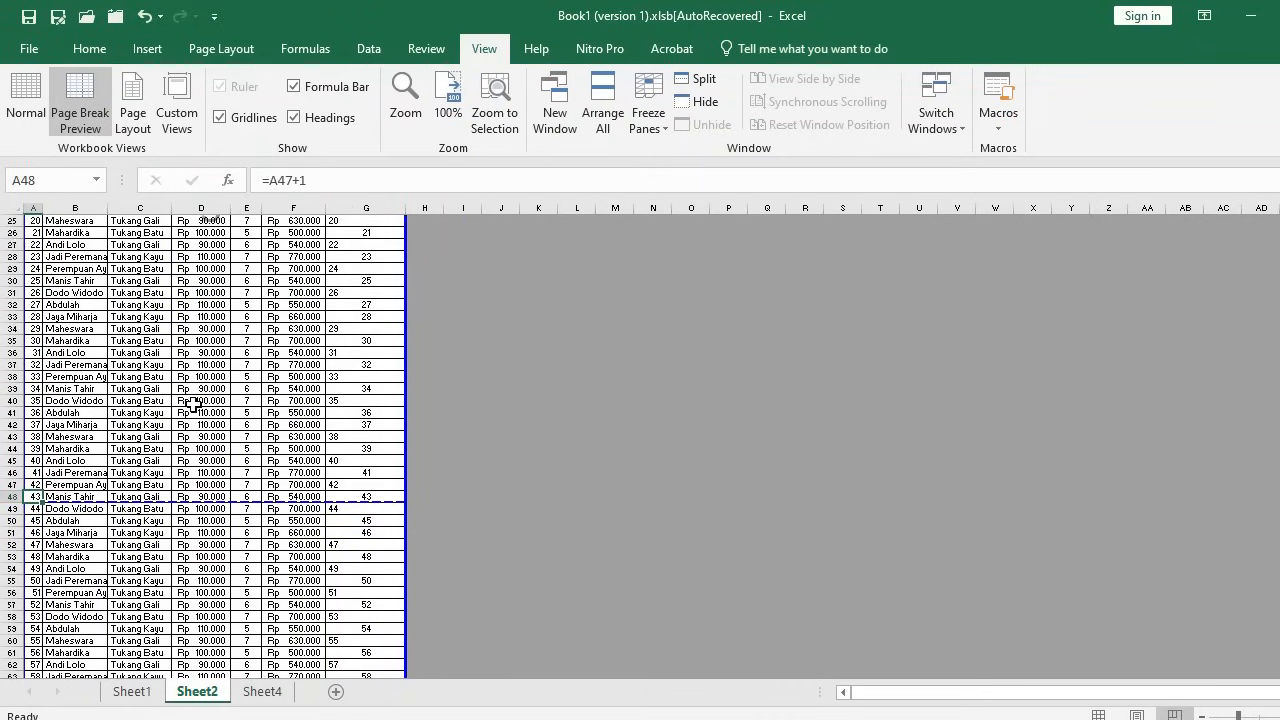
pyautogui.keyDown('ctrl'); pyautogui.scroll(3, 193, 404); pyautogui.keyUp('ctrl')
pyautogui.scroll(10, 420, 440)
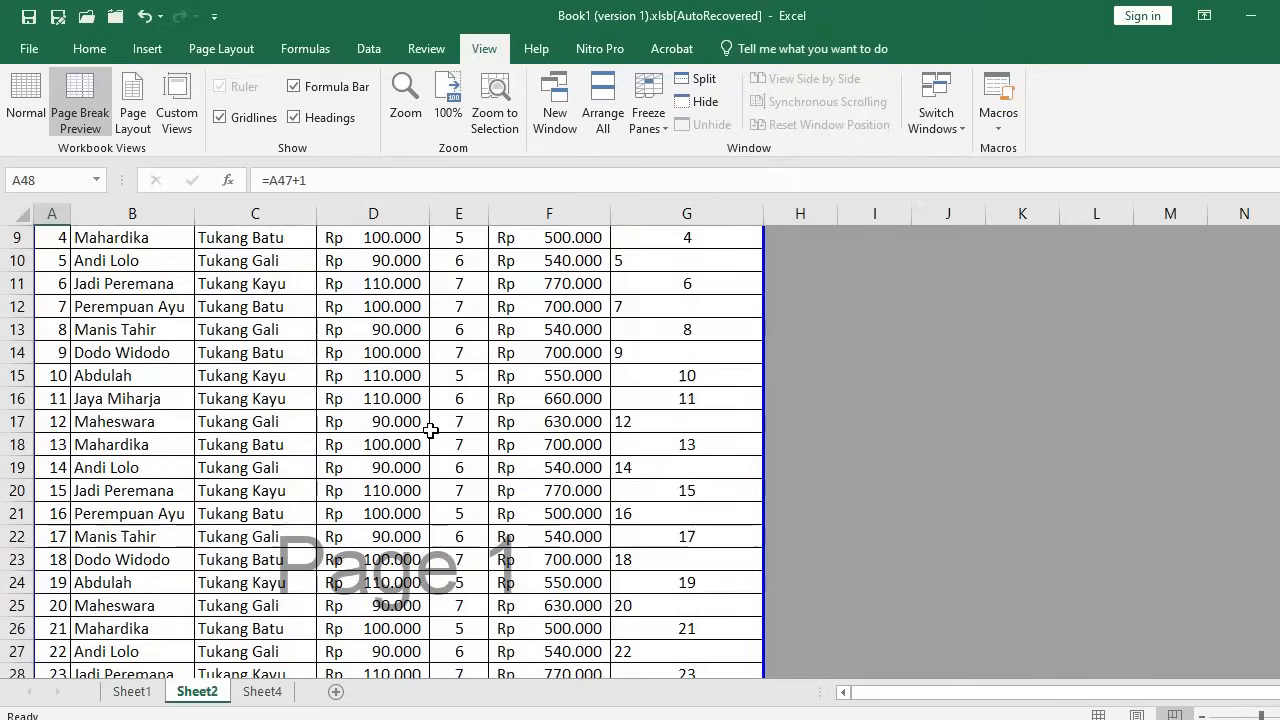
# Select header rows 4–5, then rows 49–51 around the first page break
pyautogui.moveTo(18, 326); pyautogui.dragTo(20, 356)
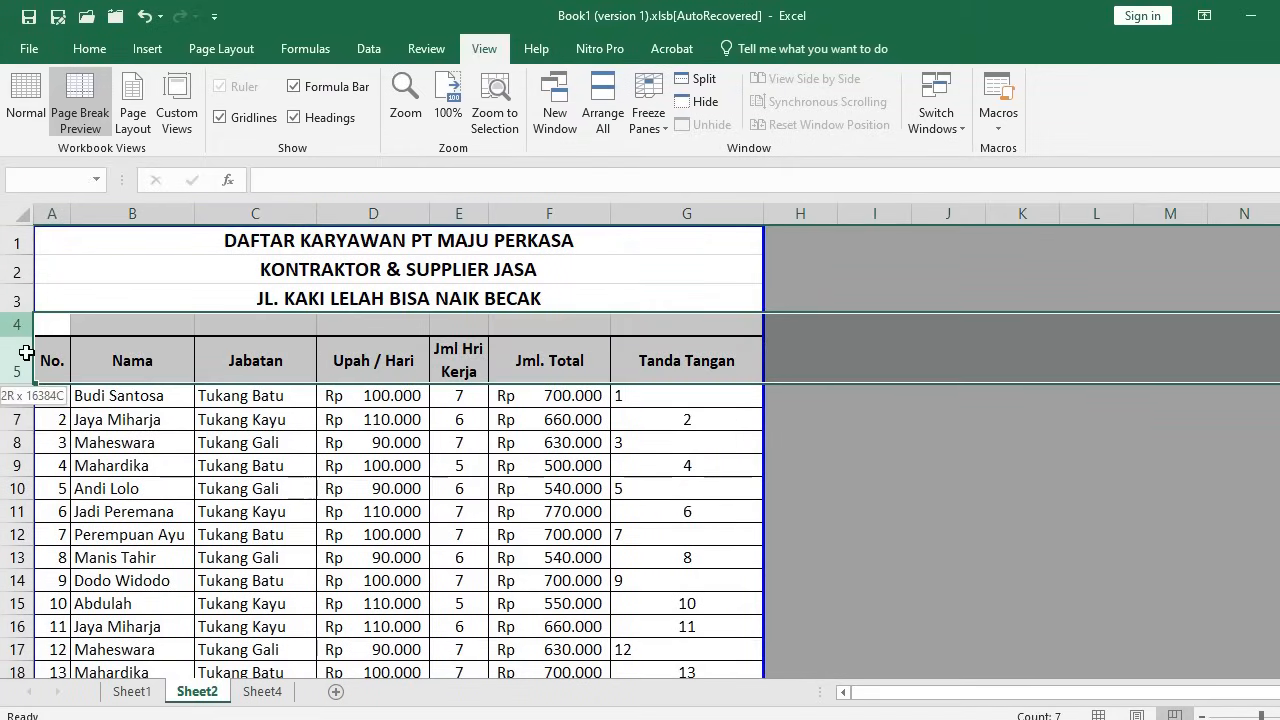
pyautogui.click(202, 466)
pyautogui.scroll(-6, 220, 465)
pyautogui.scroll(-8, 220, 465)
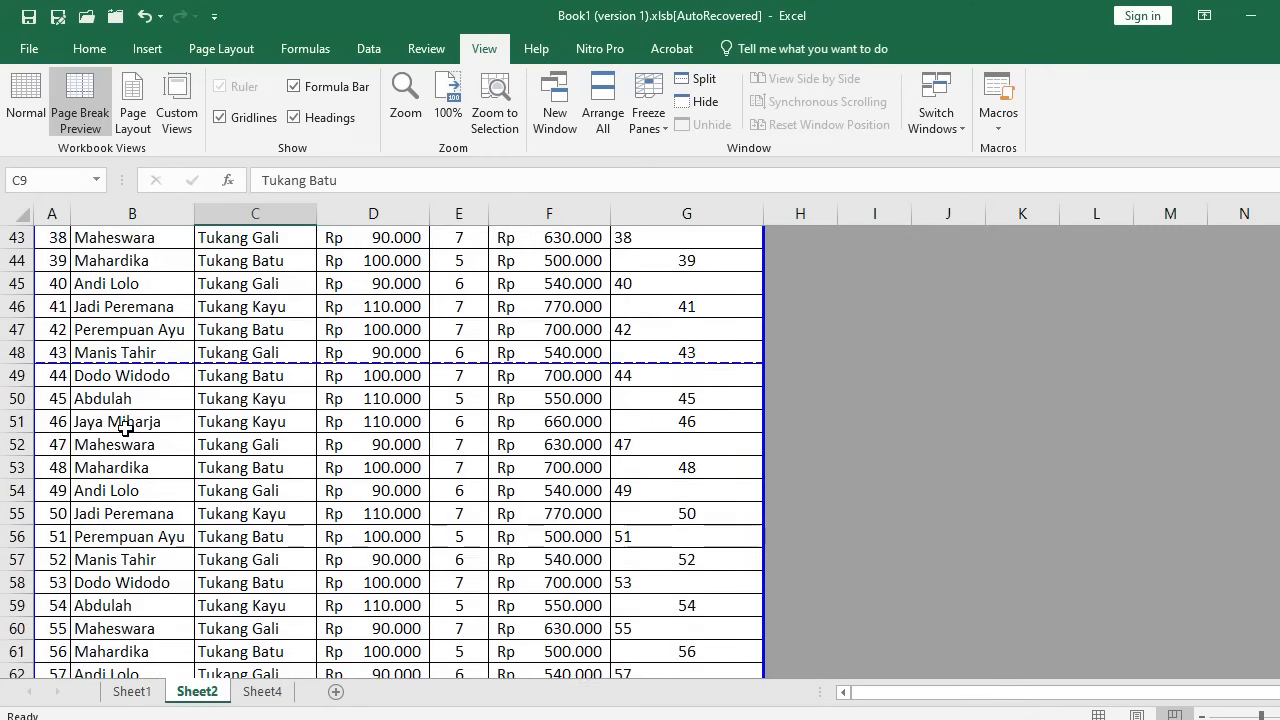
pyautogui.moveTo(14, 378); pyautogui.dragTo(122, 414)
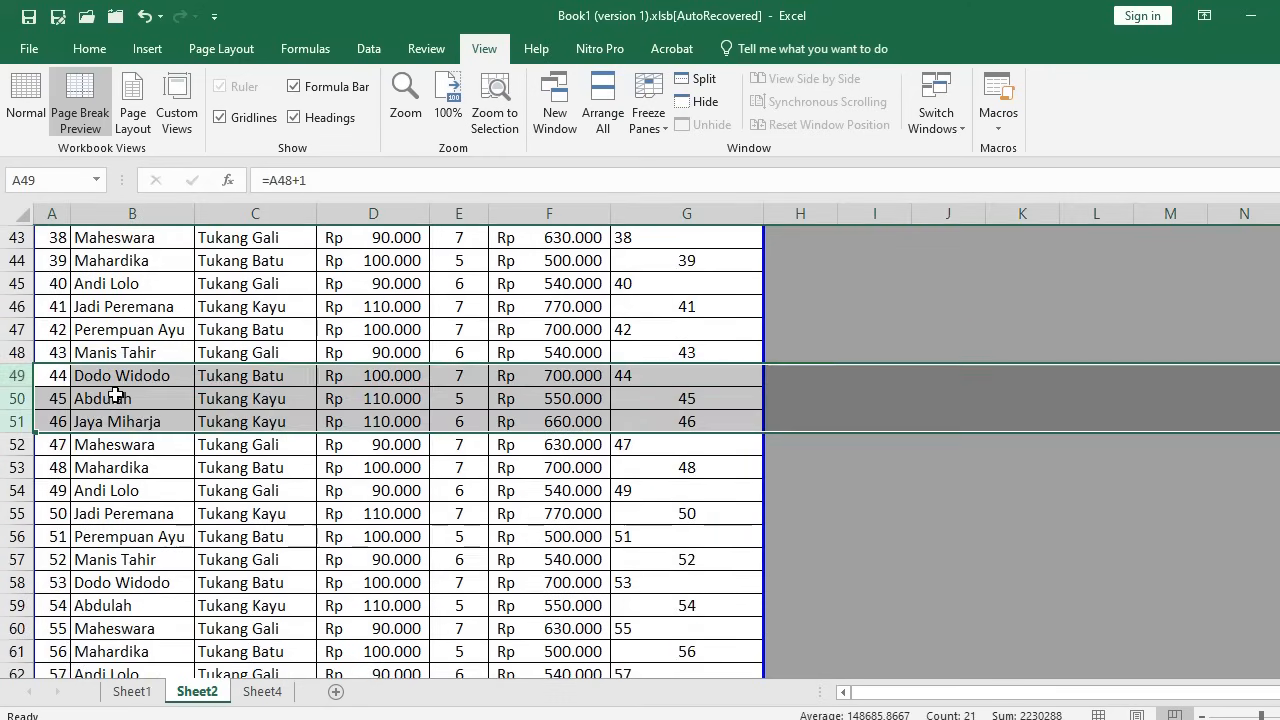
pyautogui.click(125, 378)
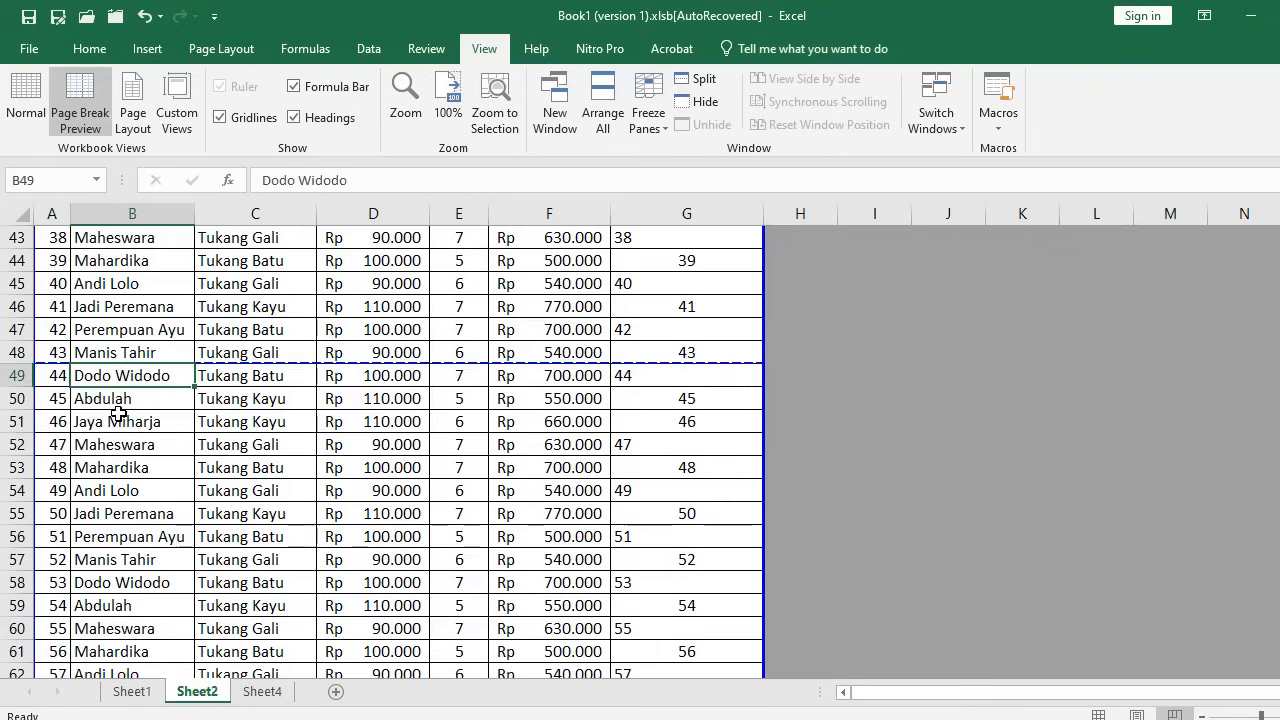
pyautogui.moveTo(14, 378); pyautogui.dragTo(98, 428)
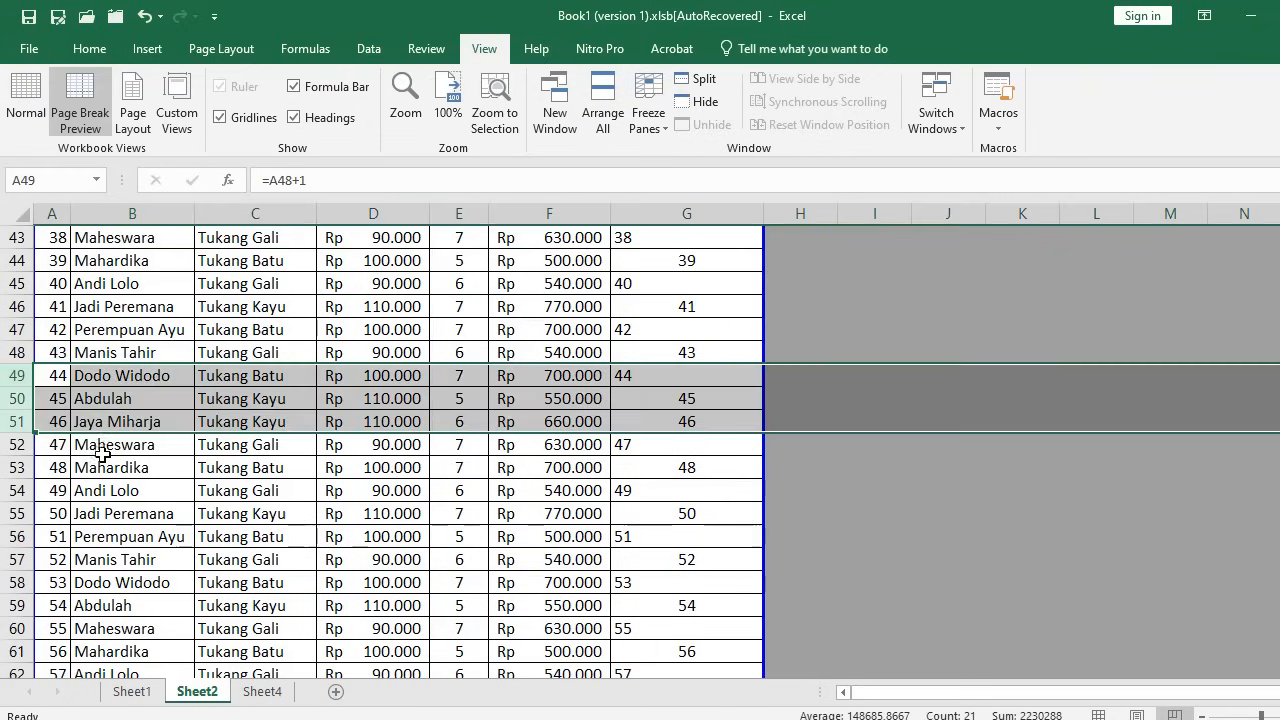
pyautogui.click(150, 481)
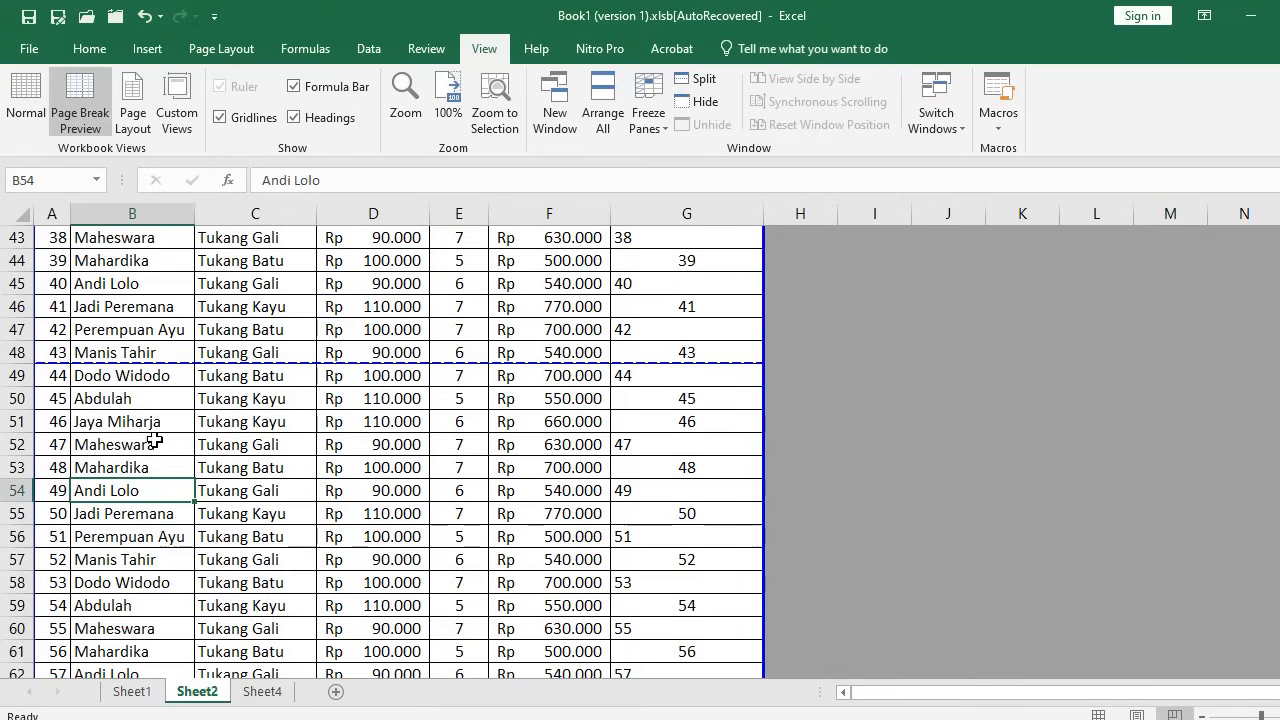
# Reselect header rows 4–5 to compare them with the page break
pyautogui.scroll(11, 140, 402)
pyautogui.scroll(3, 150, 401)
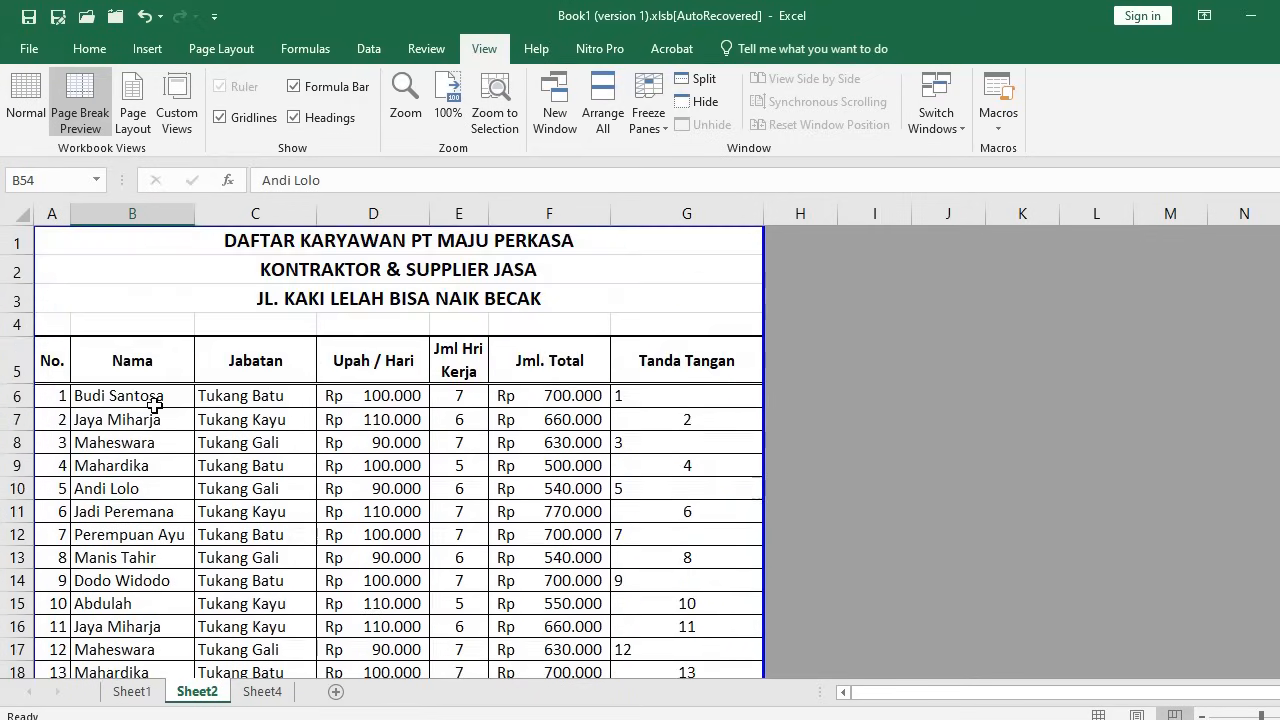
pyautogui.moveTo(18, 325); pyautogui.dragTo(14, 366)
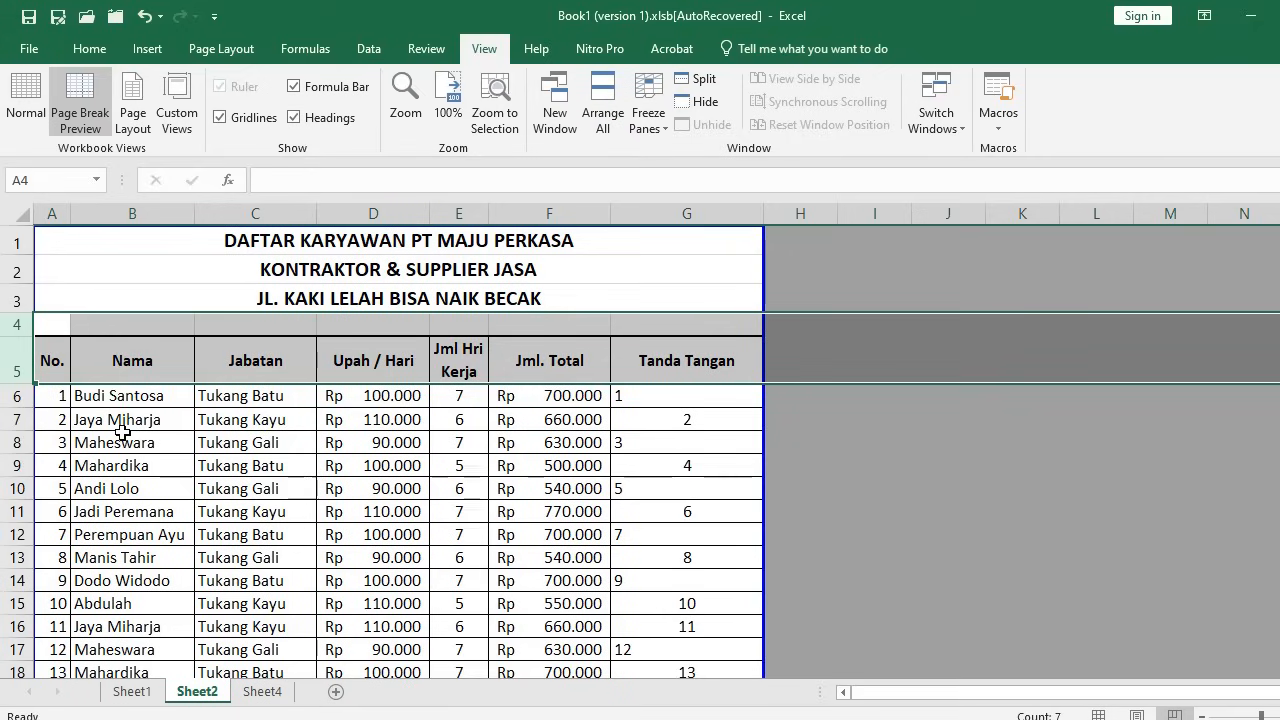
pyautogui.click(130, 465)
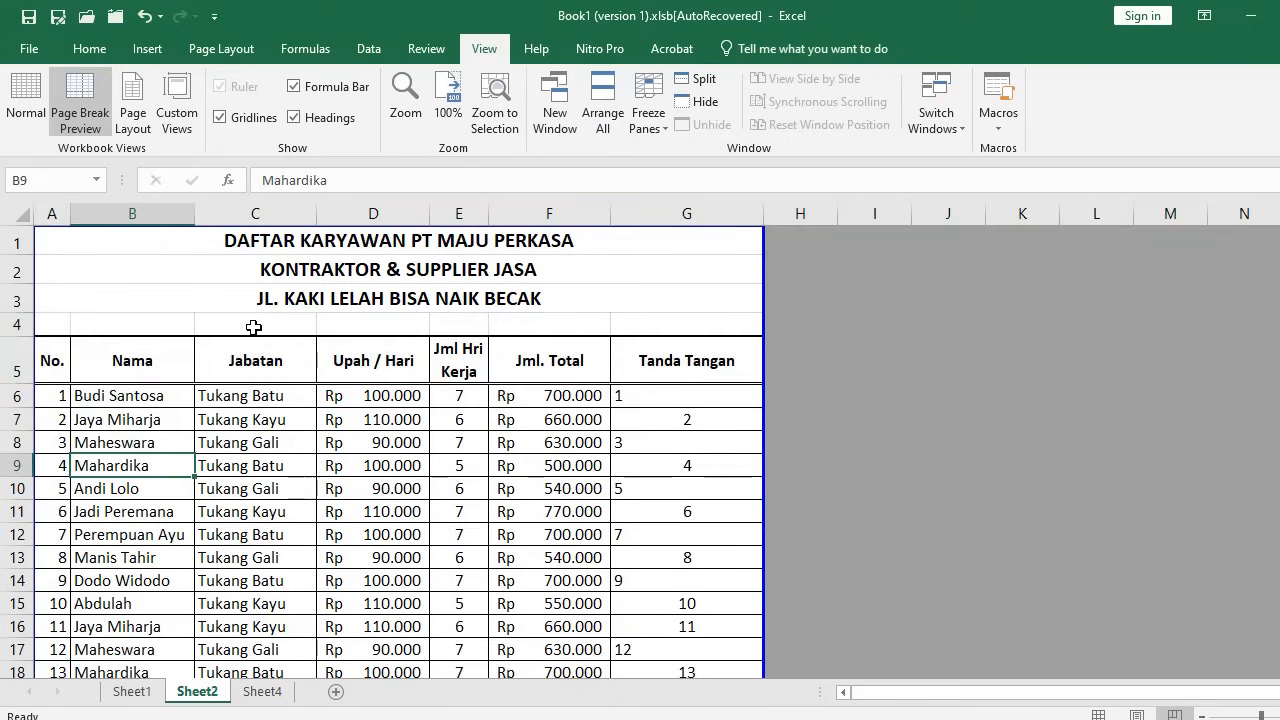
pyautogui.click(222, 50)
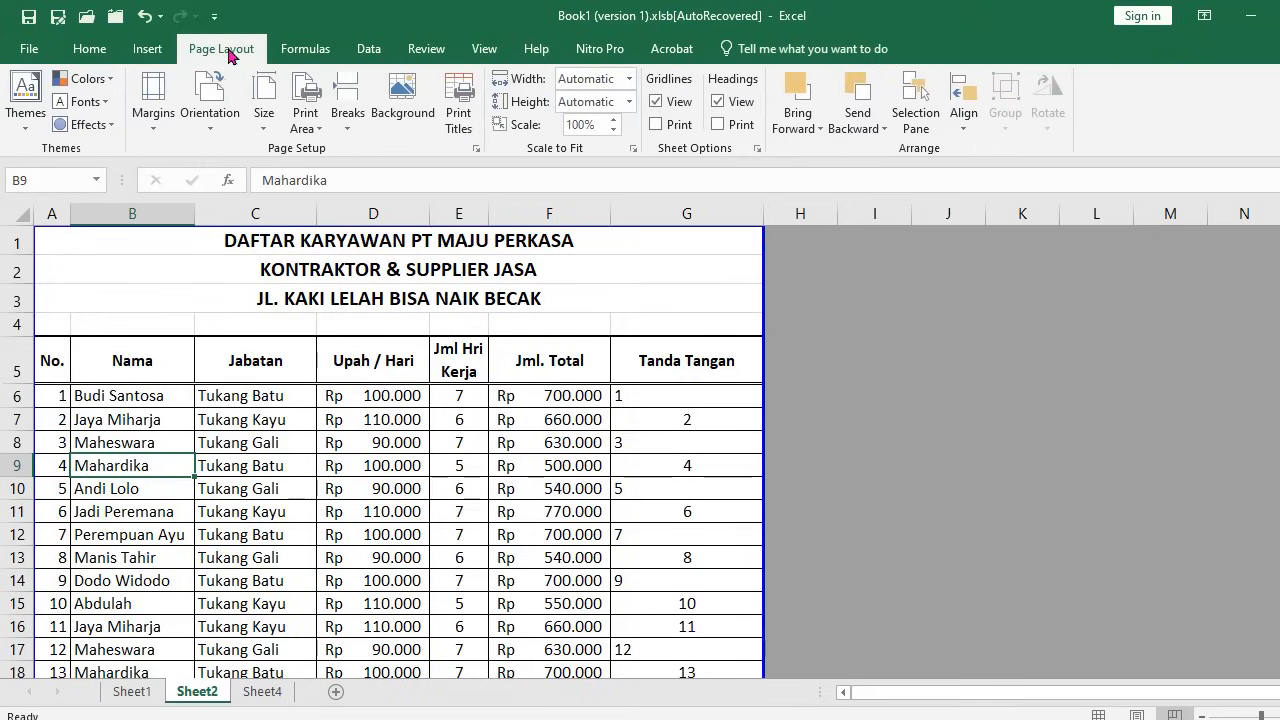
# Set rows $4:$5 as print titles in Page Setup, then reselect them to check
pyautogui.click(477, 151)
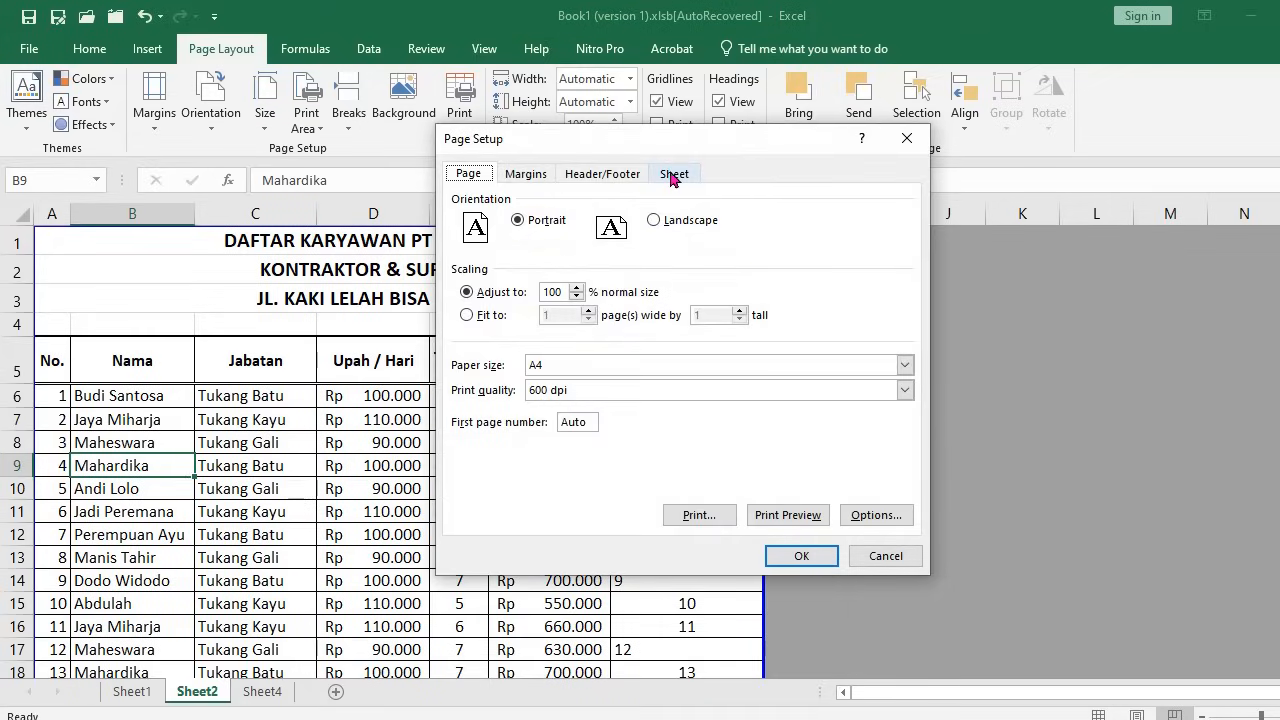
pyautogui.click(673, 176)
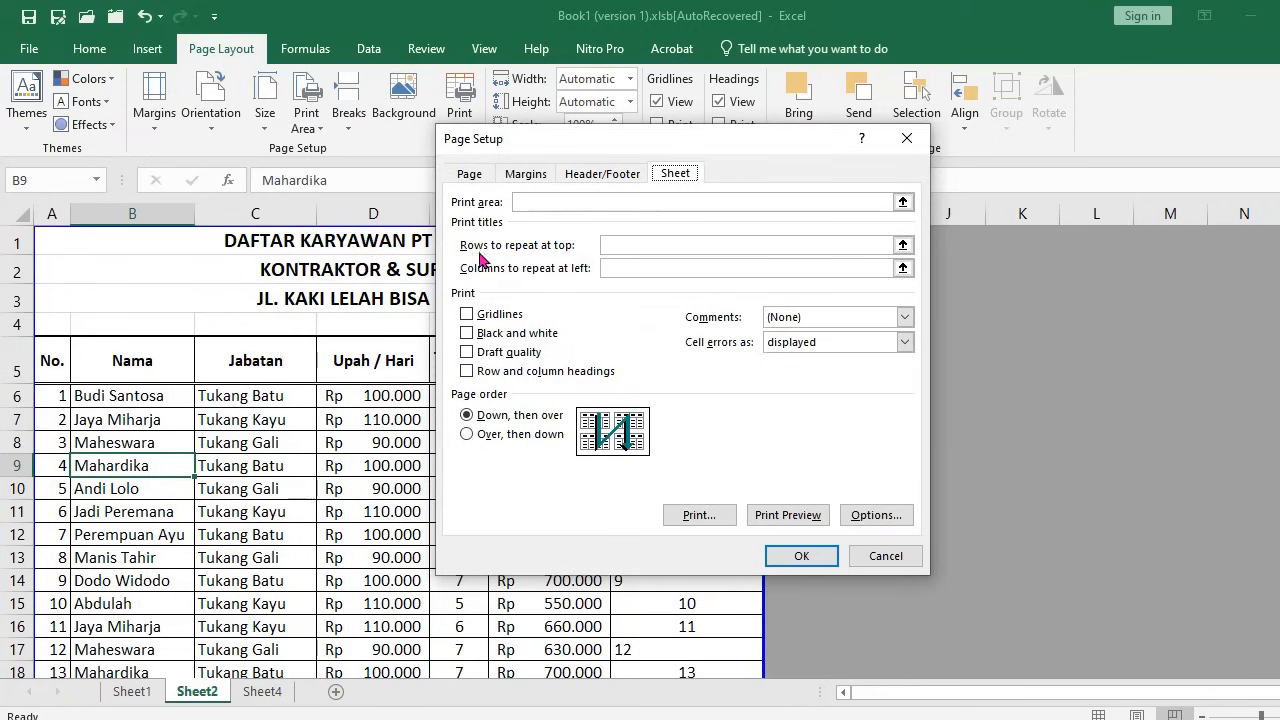
pyautogui.click(613, 244)
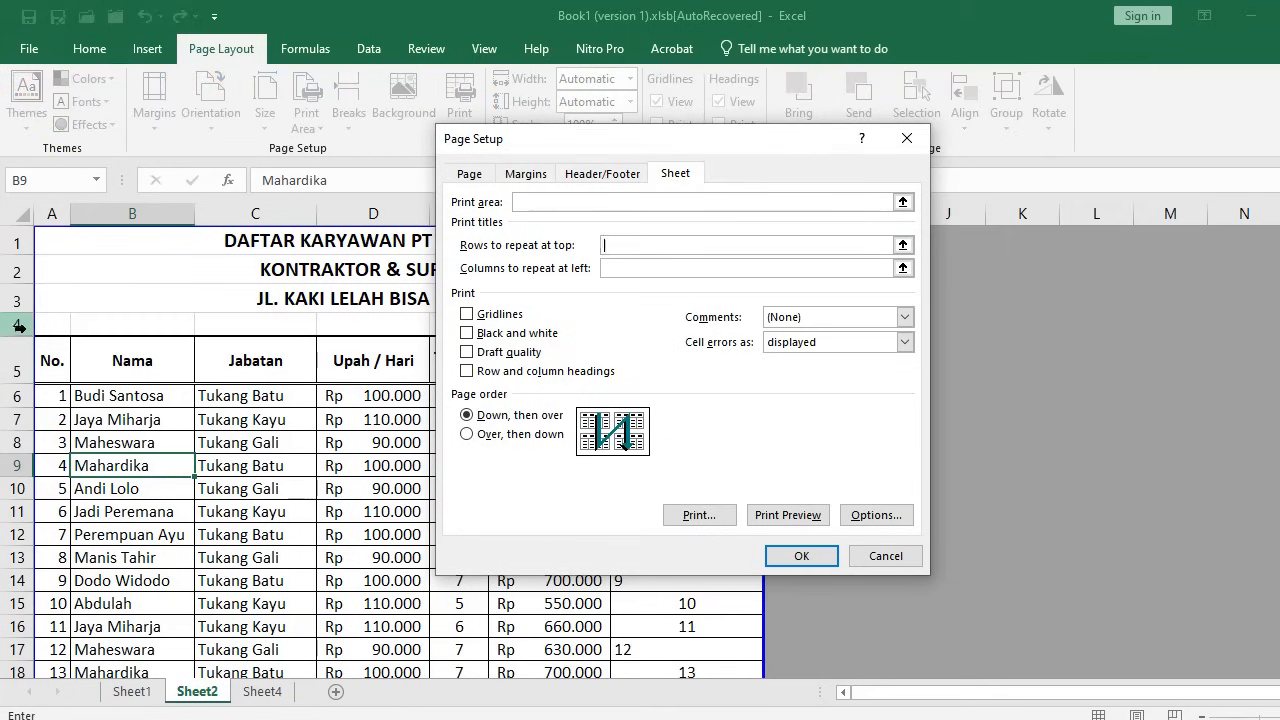
pyautogui.moveTo(15, 323); pyautogui.dragTo(20, 368)
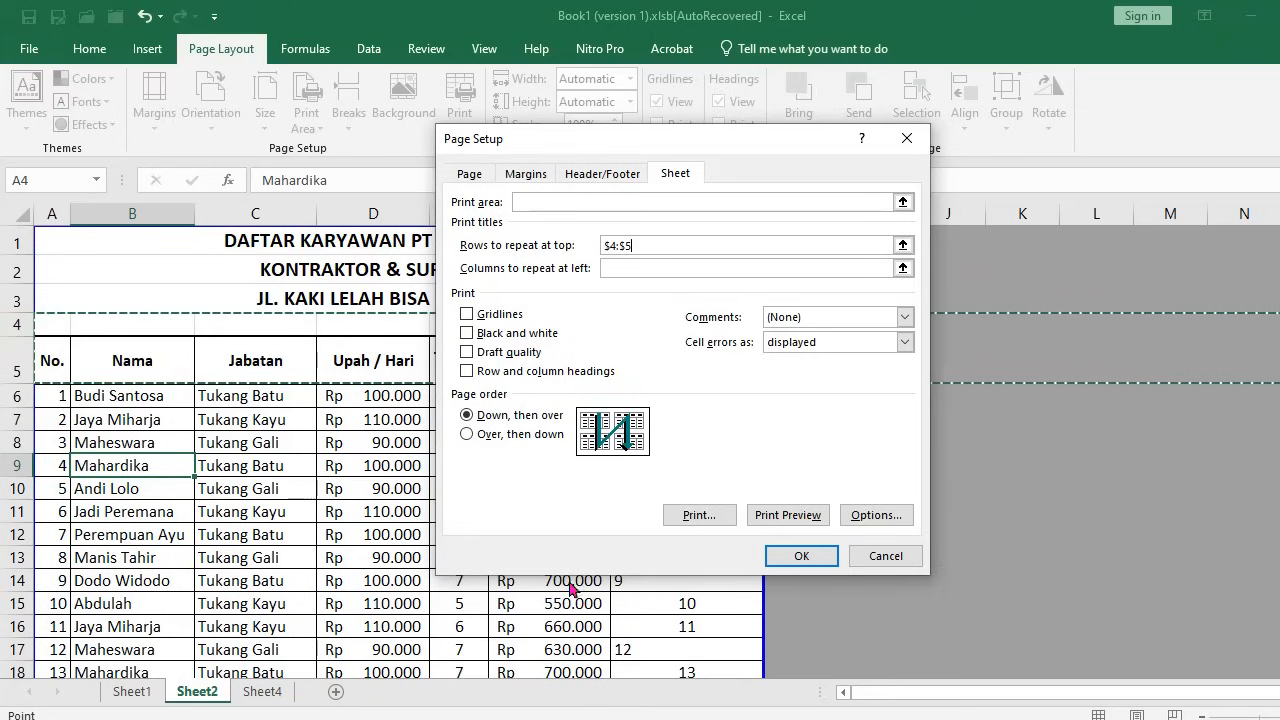
pyautogui.click(801, 556)
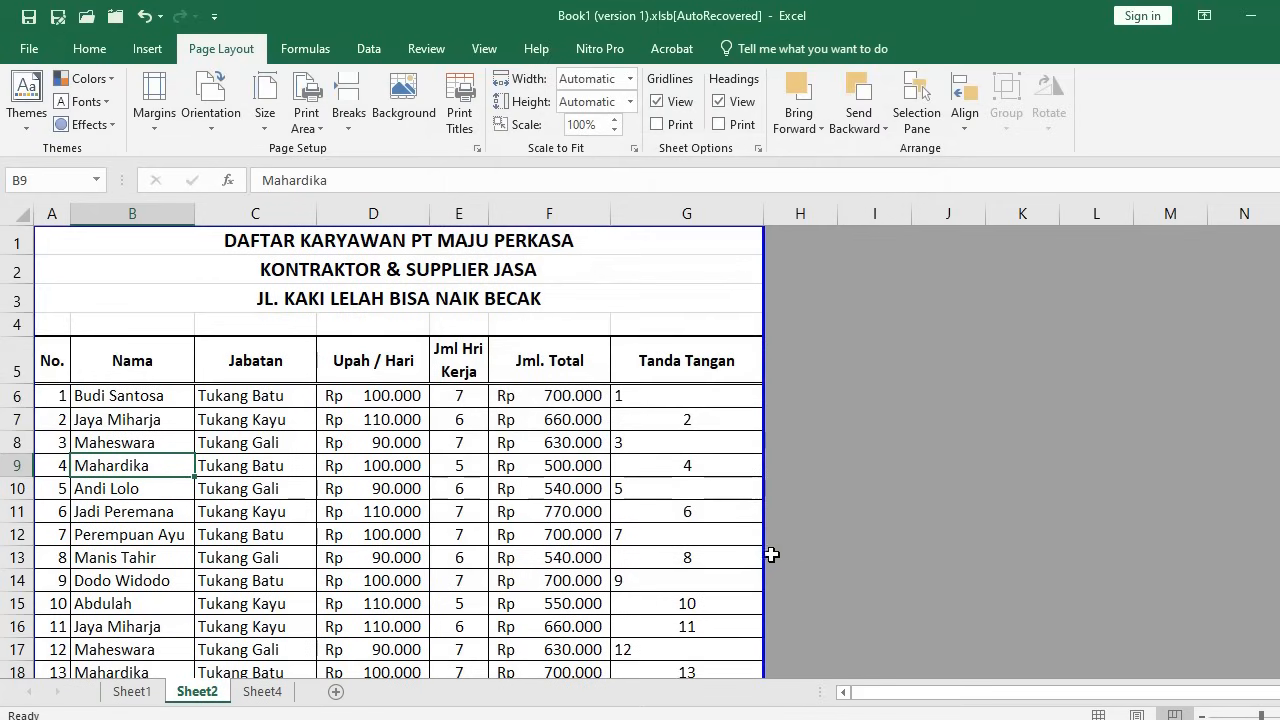
pyautogui.moveTo(17, 324); pyautogui.dragTo(20, 355)
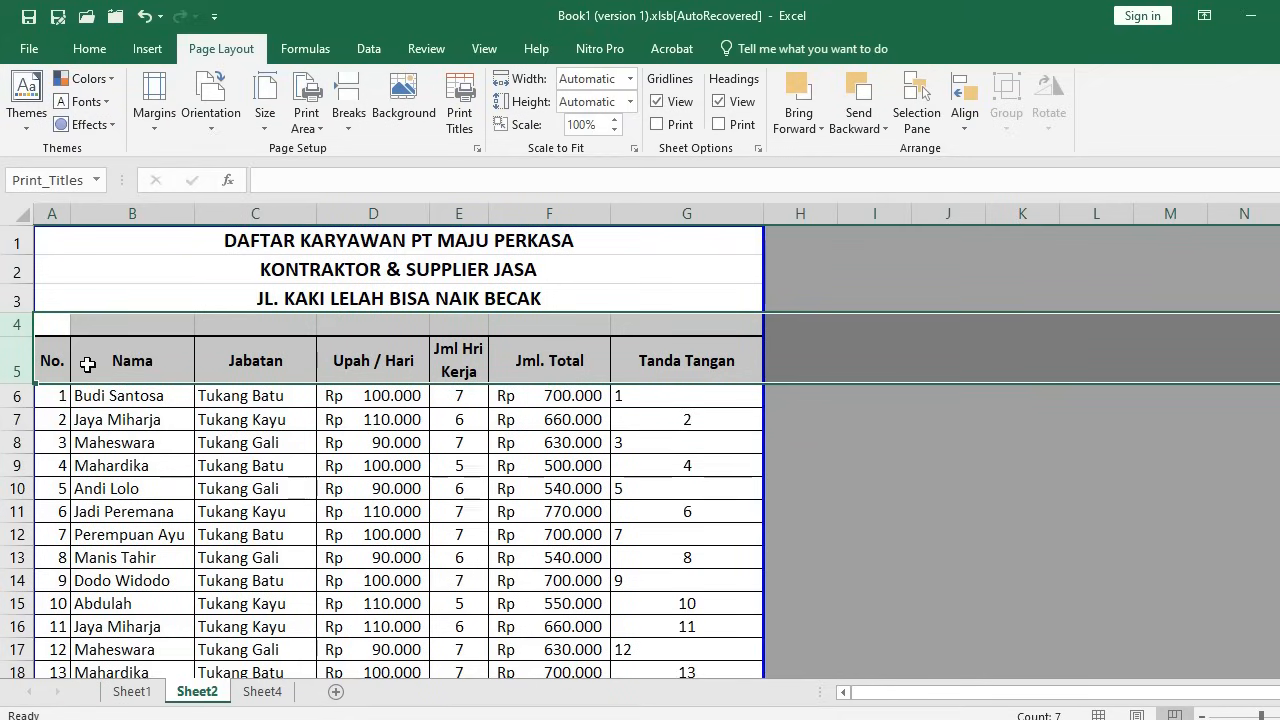
pyautogui.click(167, 450)
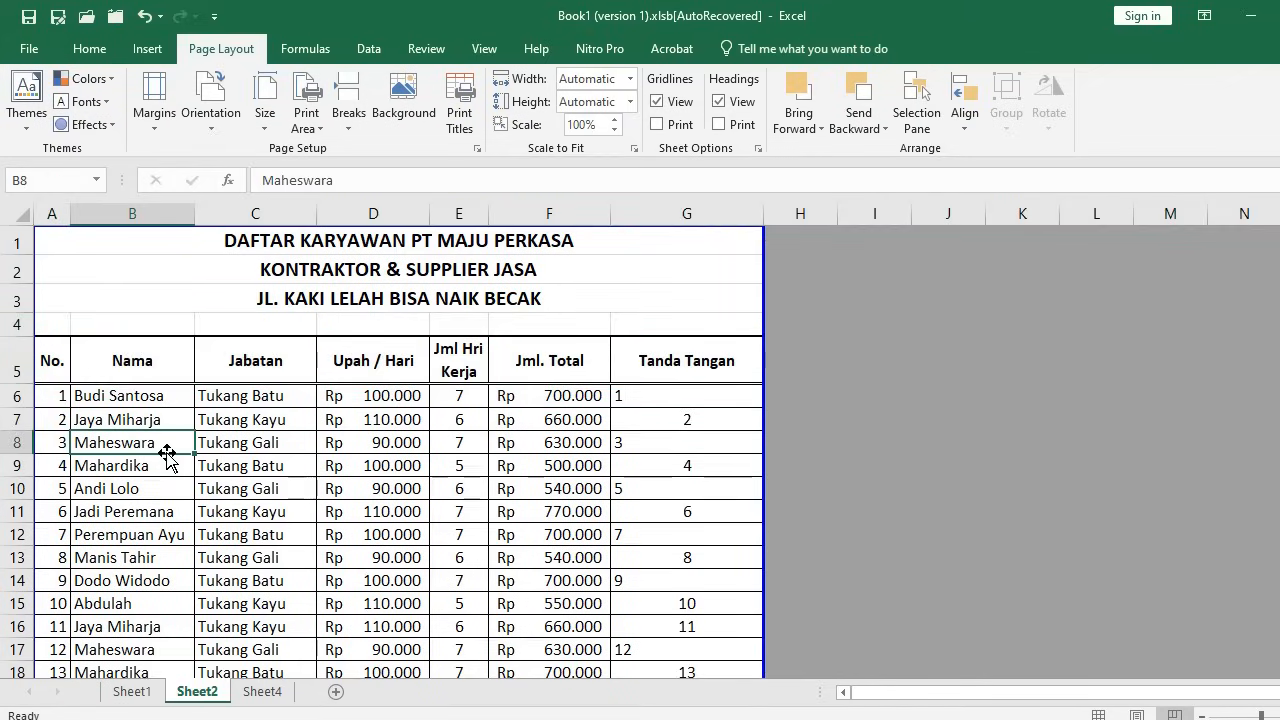
pyautogui.hotkey('ctrl', 'p')
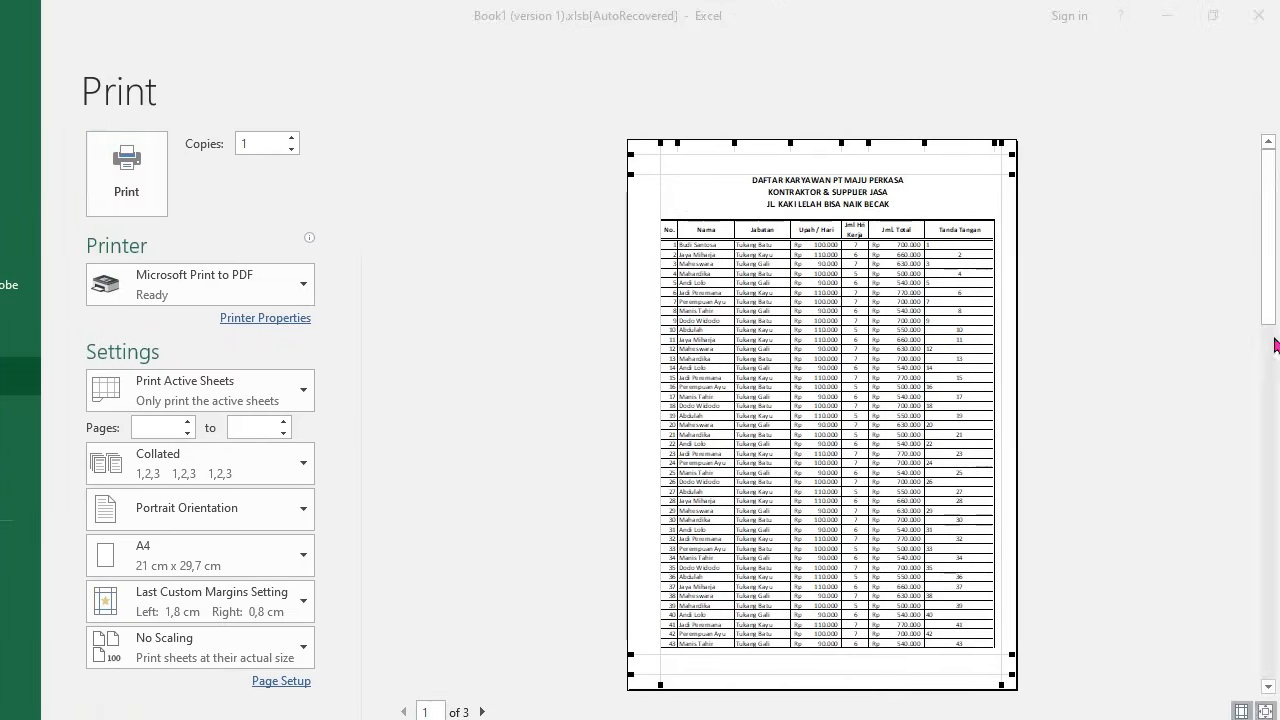
pyautogui.scroll(-1, 1181, 325)
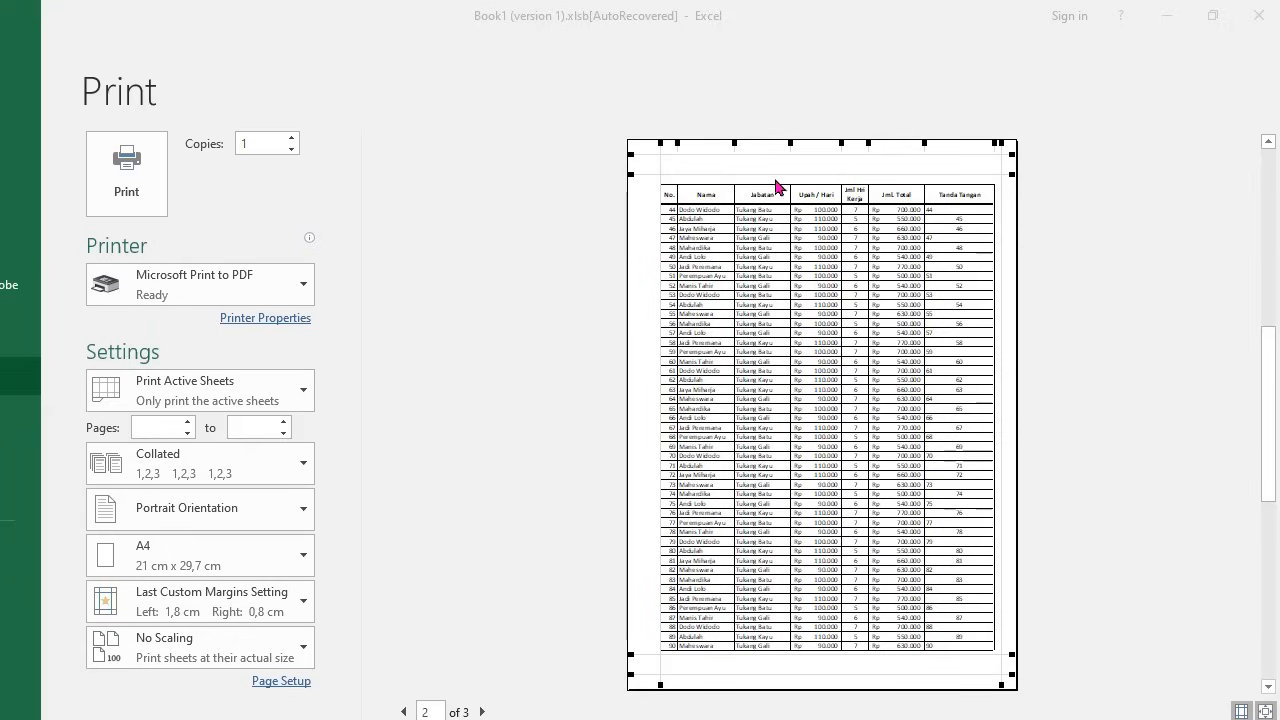
pyautogui.scroll(-1, 777, 203)
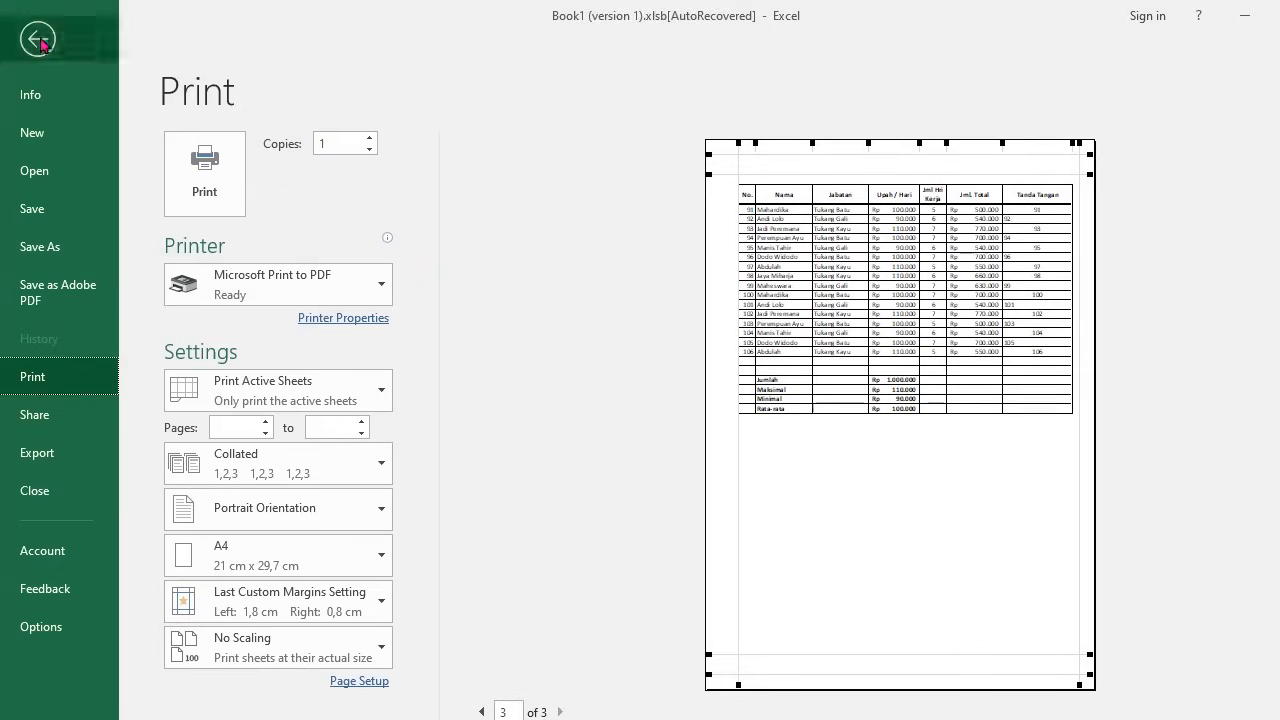
pyautogui.click(40, 42)
pyautogui.click(340, 398)
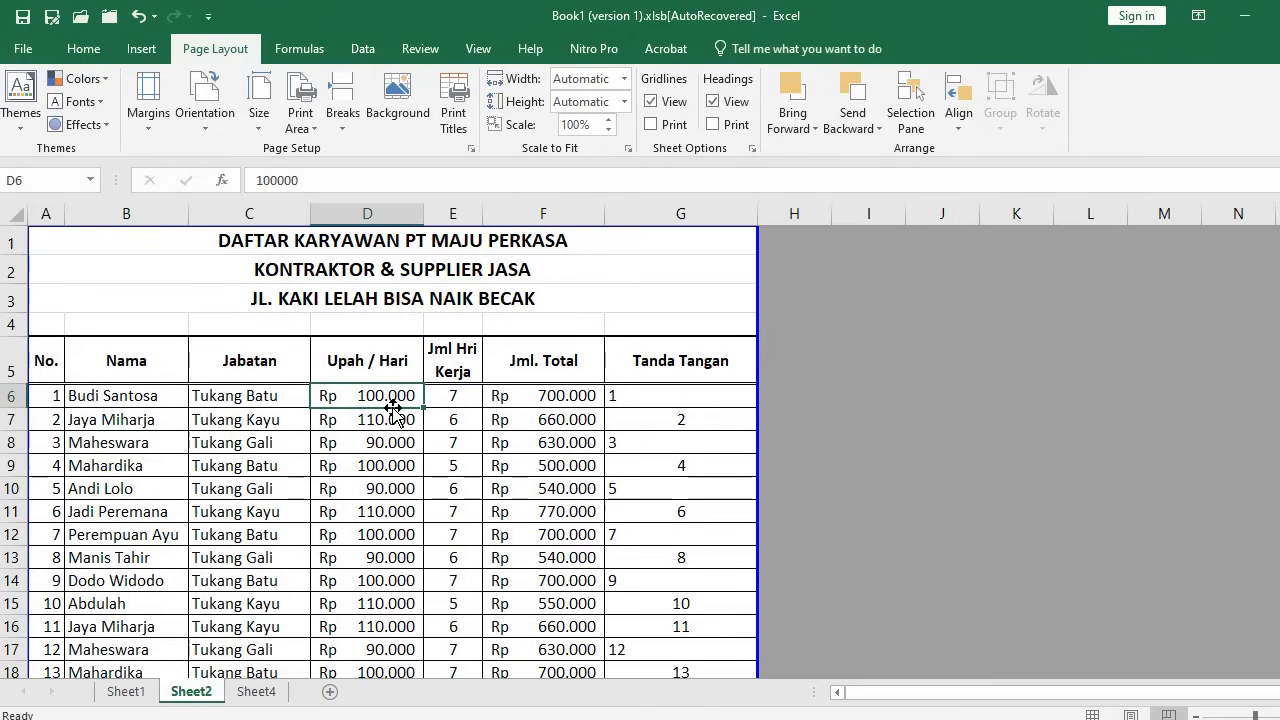
pyautogui.scroll(-1, 393, 410)
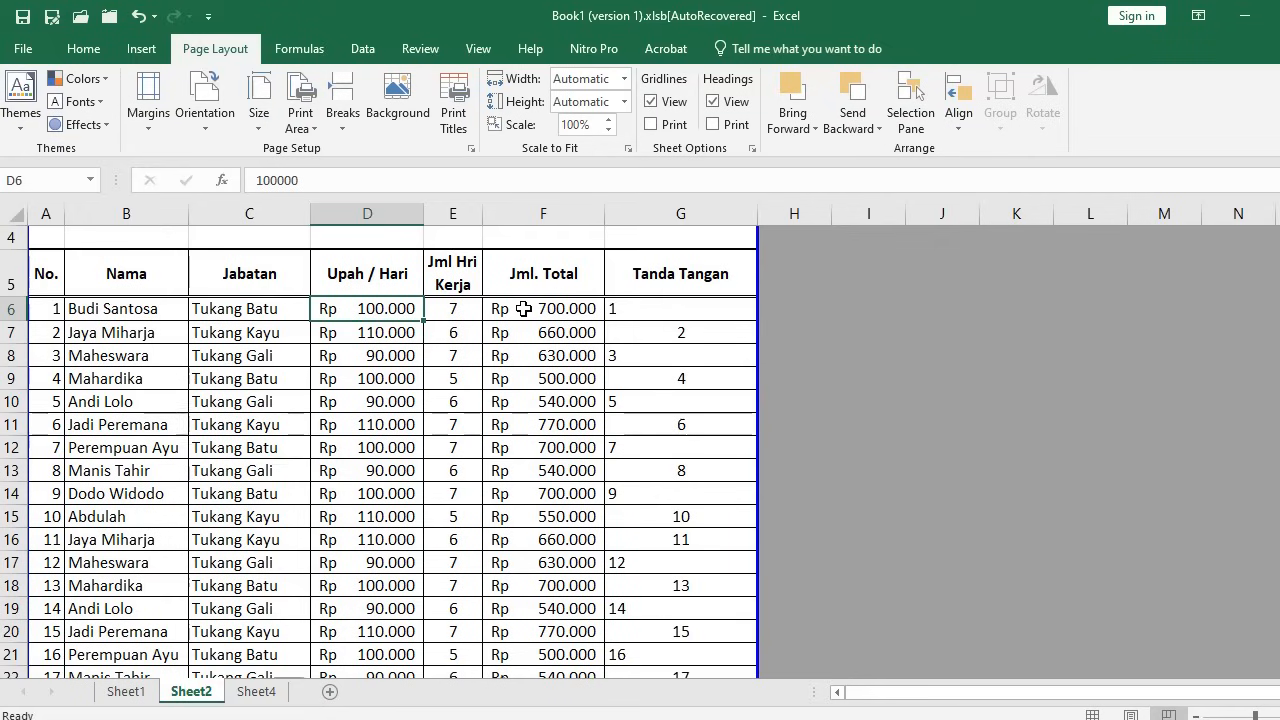
pyautogui.moveTo(45, 213); pyautogui.dragTo(110, 213)
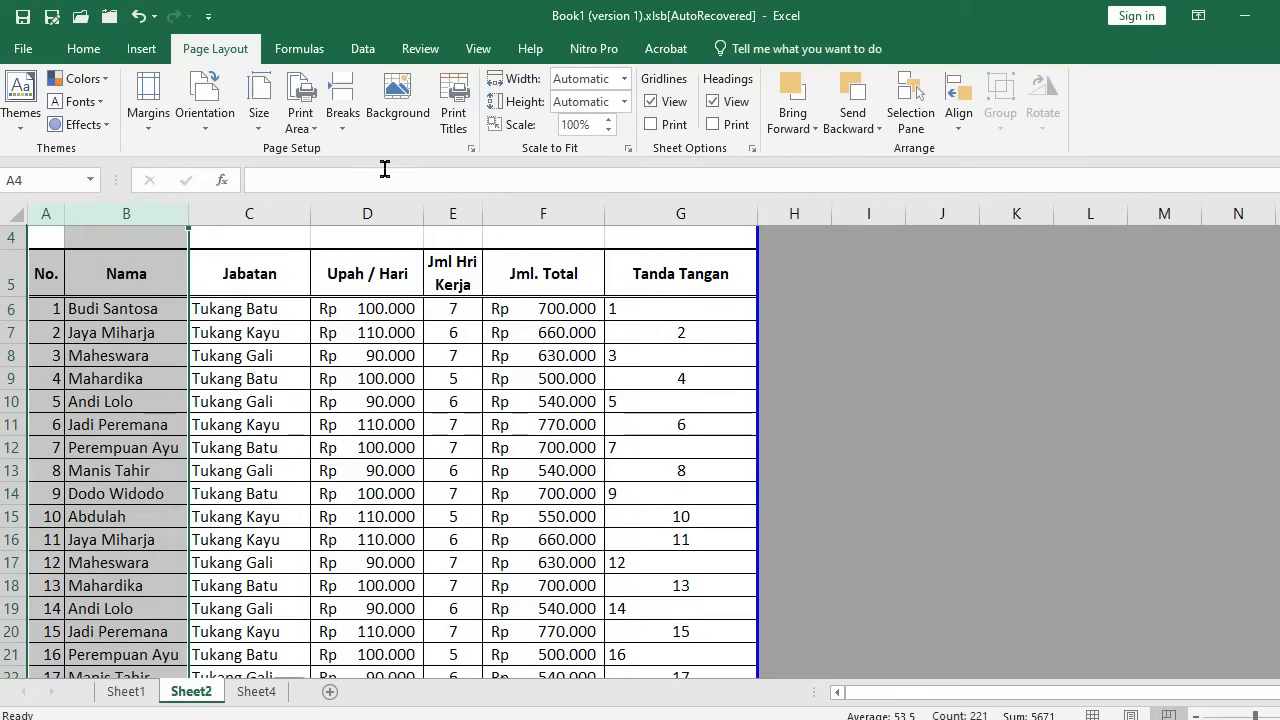
pyautogui.click(471, 149)
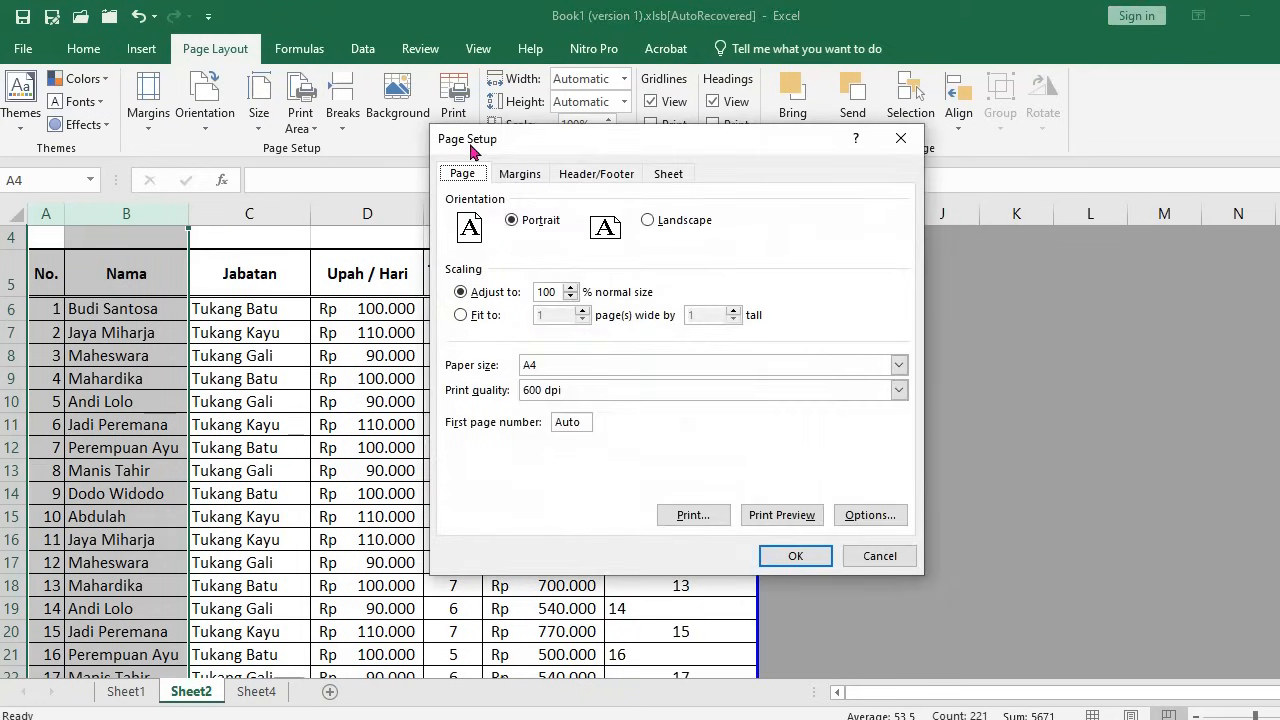
pyautogui.click(667, 176)
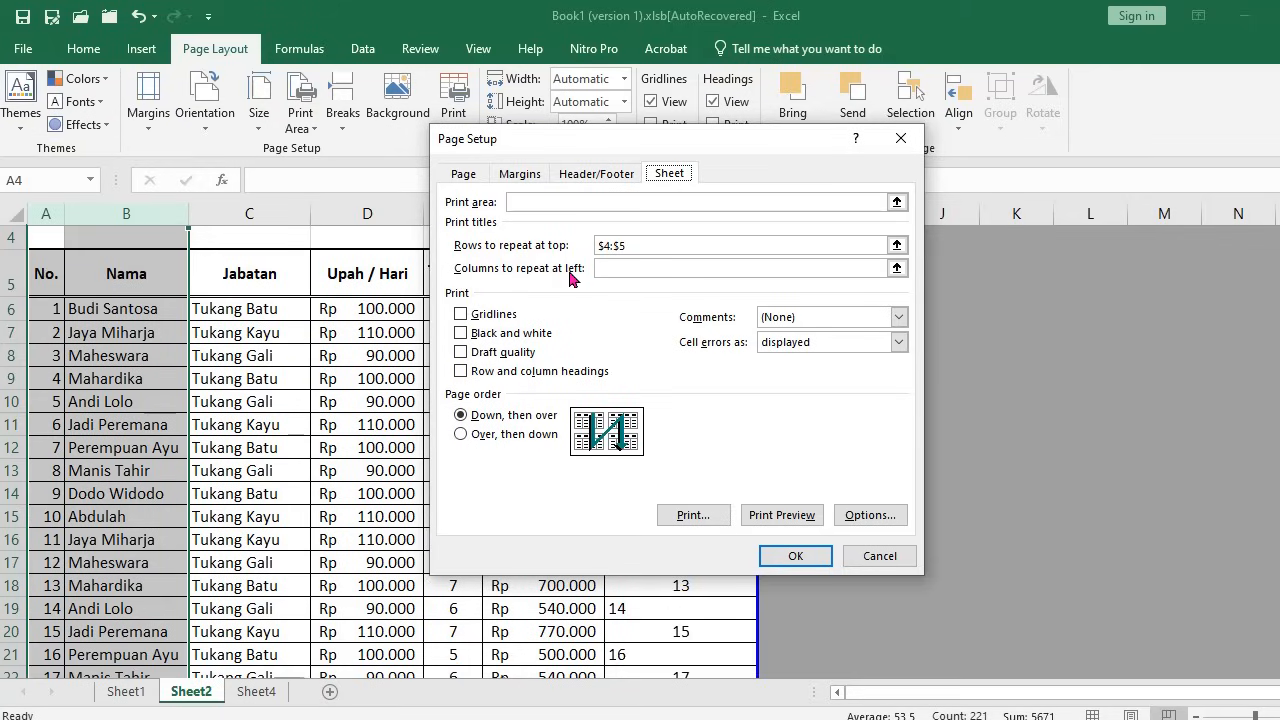
pyautogui.click(599, 272)
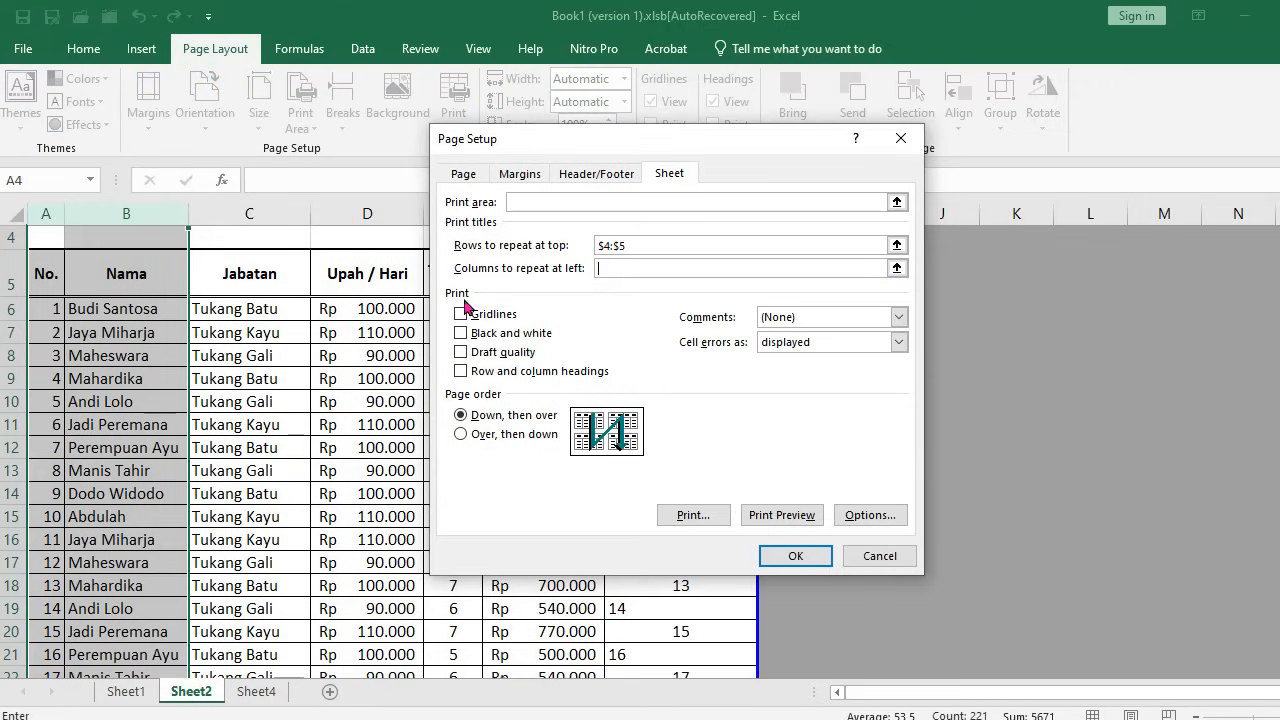
pyautogui.moveTo(47, 221); pyautogui.dragTo(126, 220)
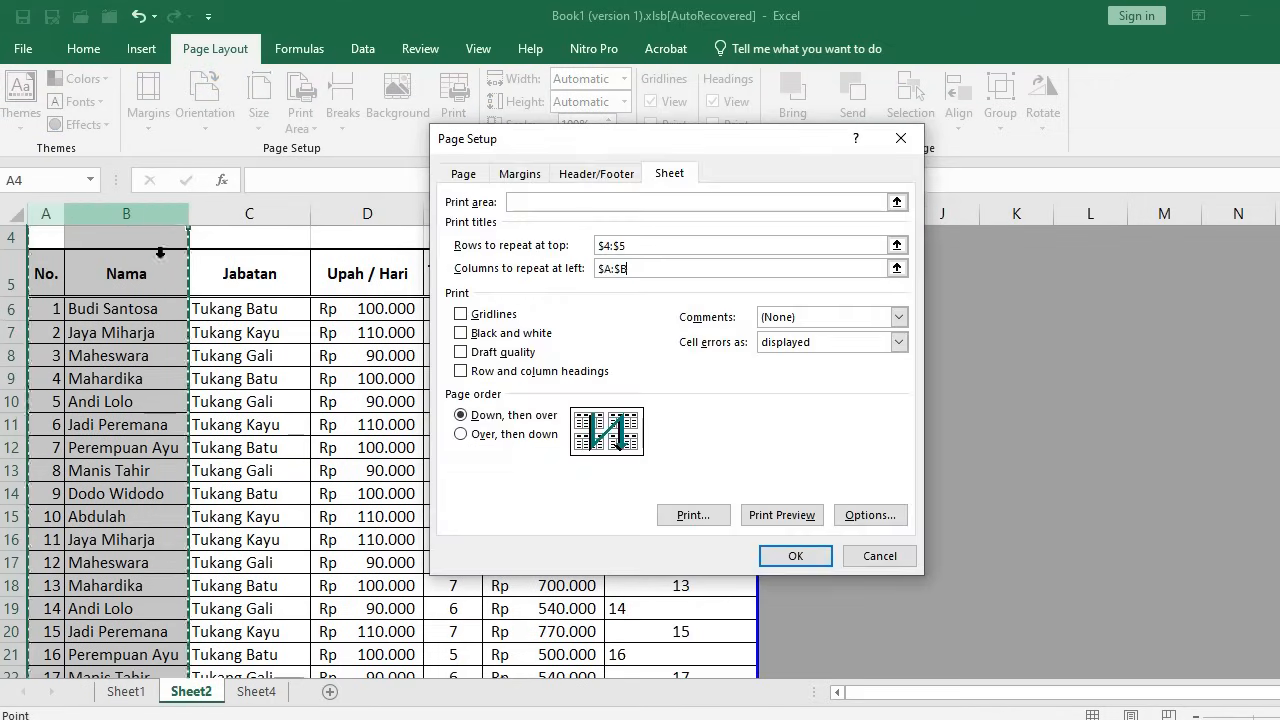
pyautogui.moveTo(640, 268); pyautogui.dragTo(600, 270)
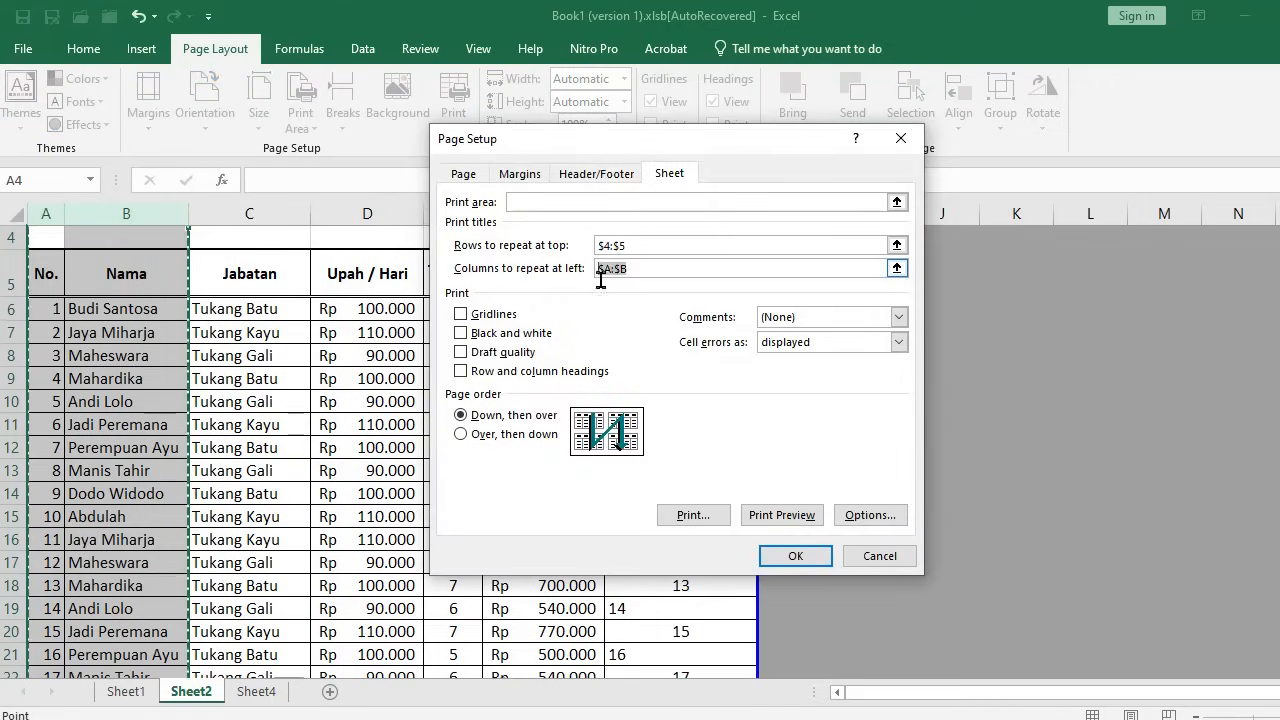
pyautogui.press('BackSpace')
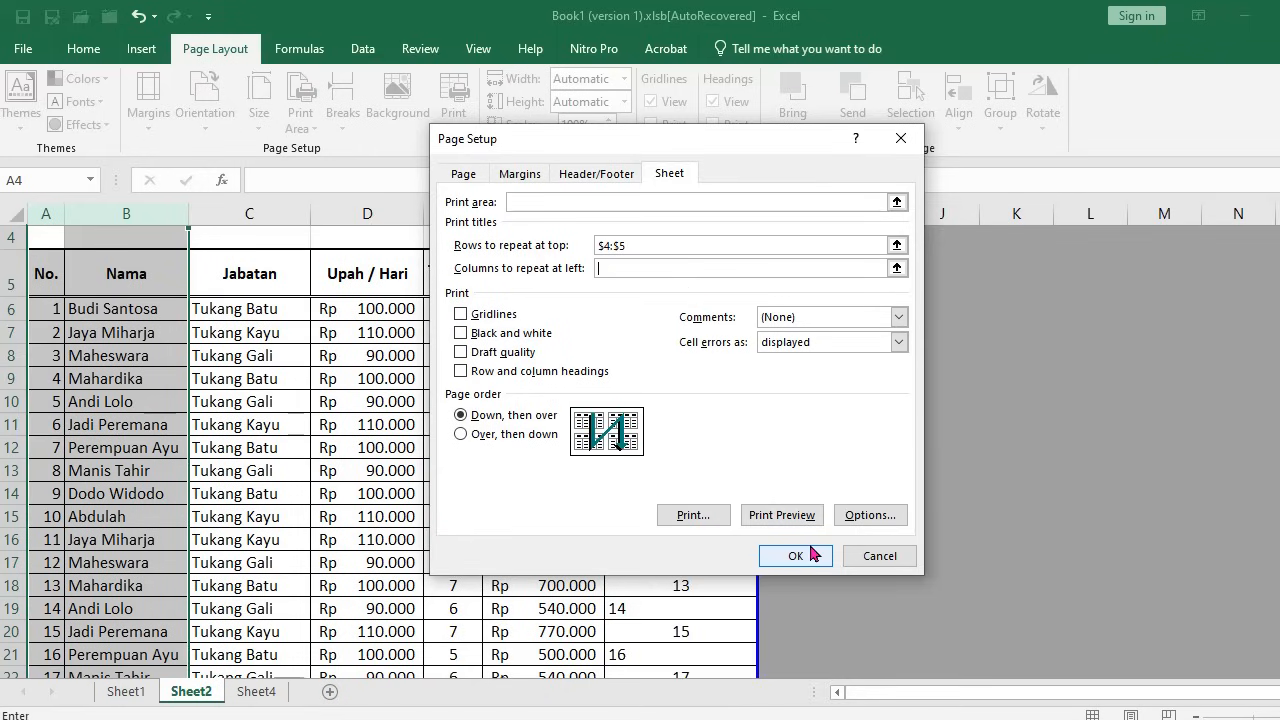
pyautogui.click(875, 556)
pyautogui.click(548, 494)
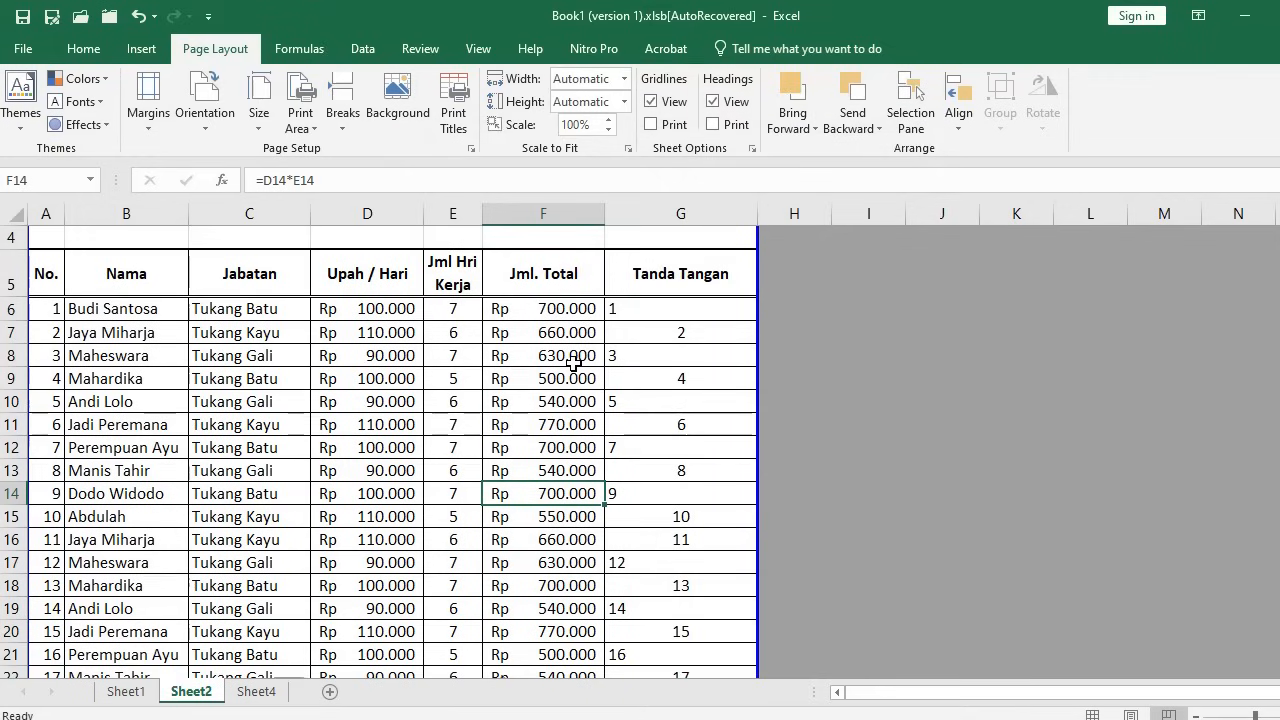
pyautogui.click(405, 360)
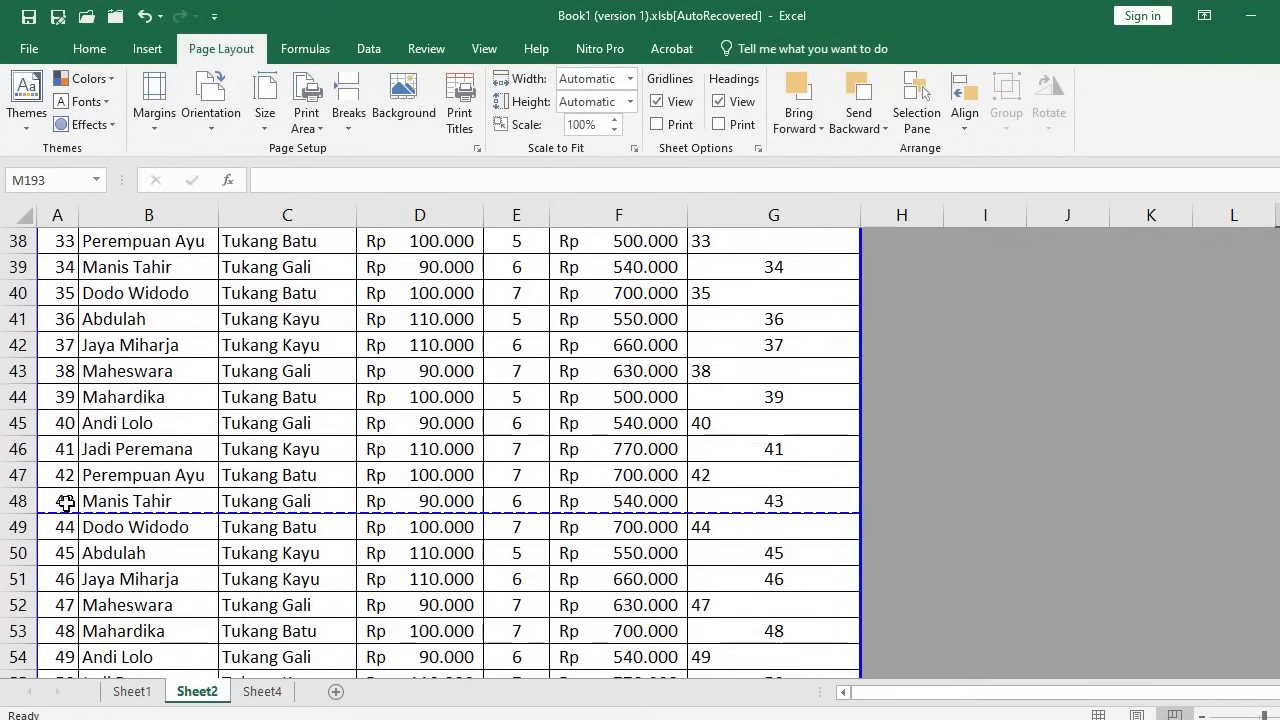
pyautogui.moveTo(65, 502); pyautogui.dragTo(86, 531)
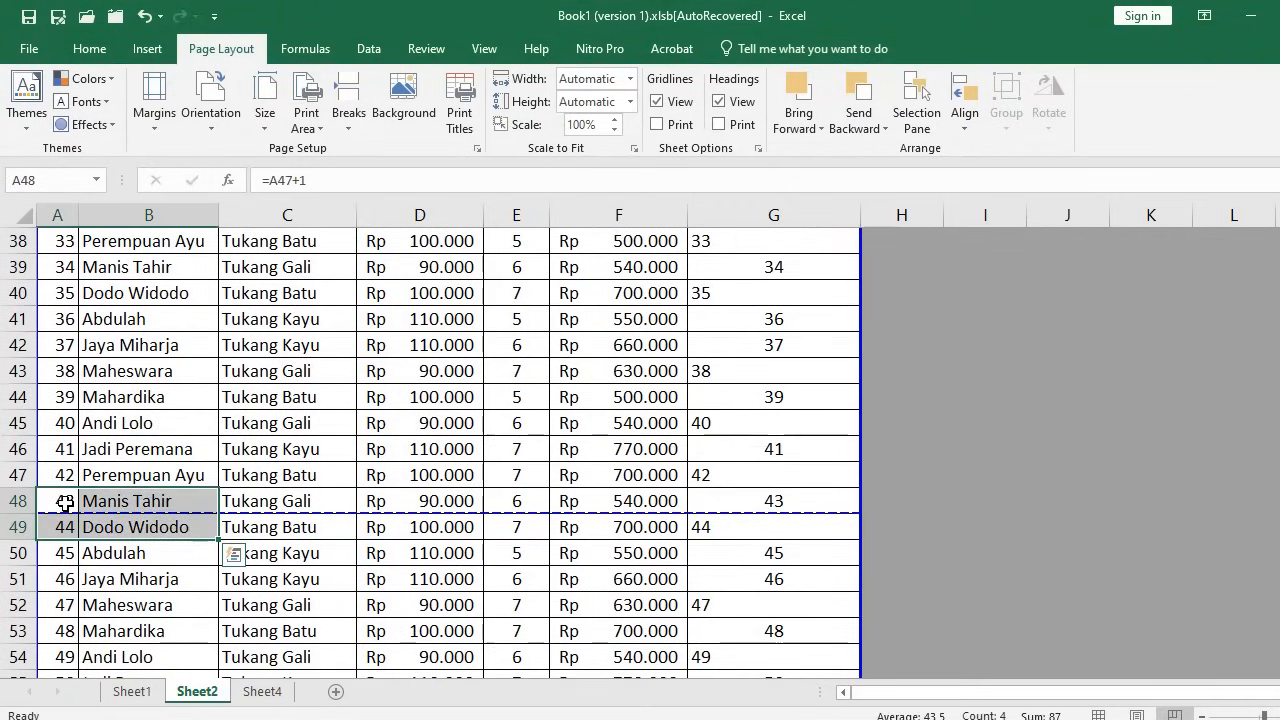
pyautogui.click(65, 503)
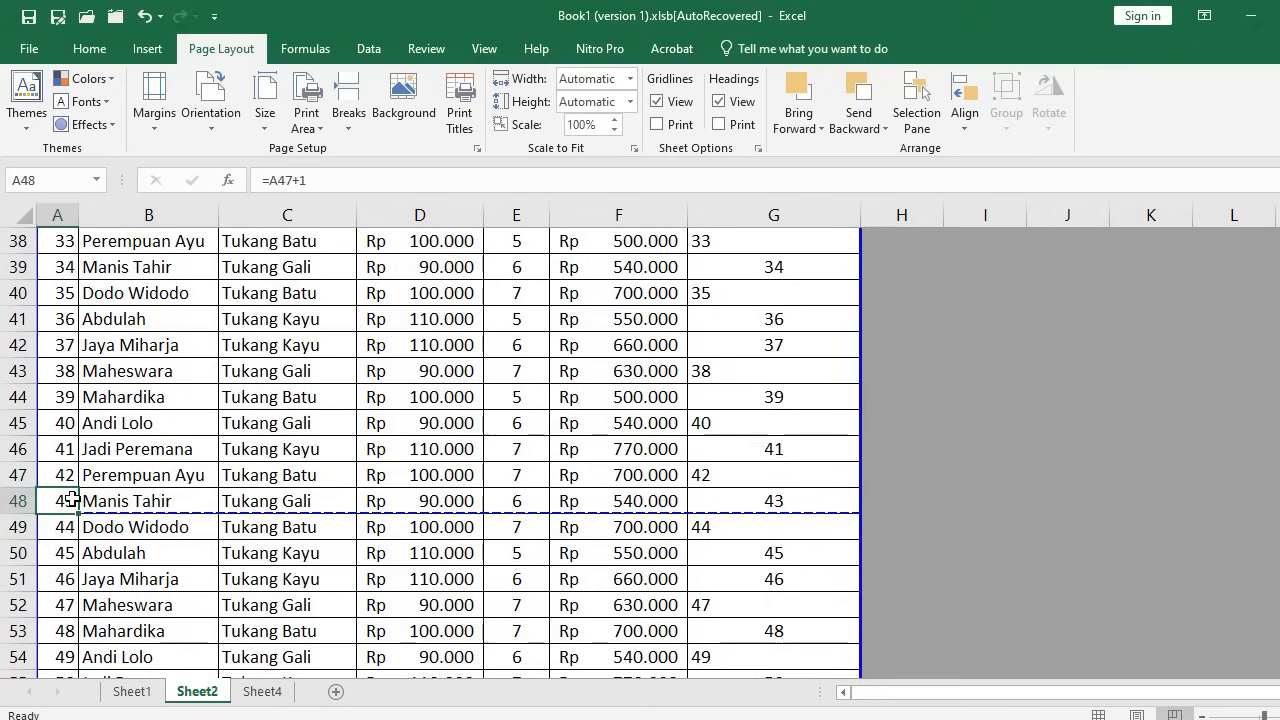
pyautogui.click(64, 528)
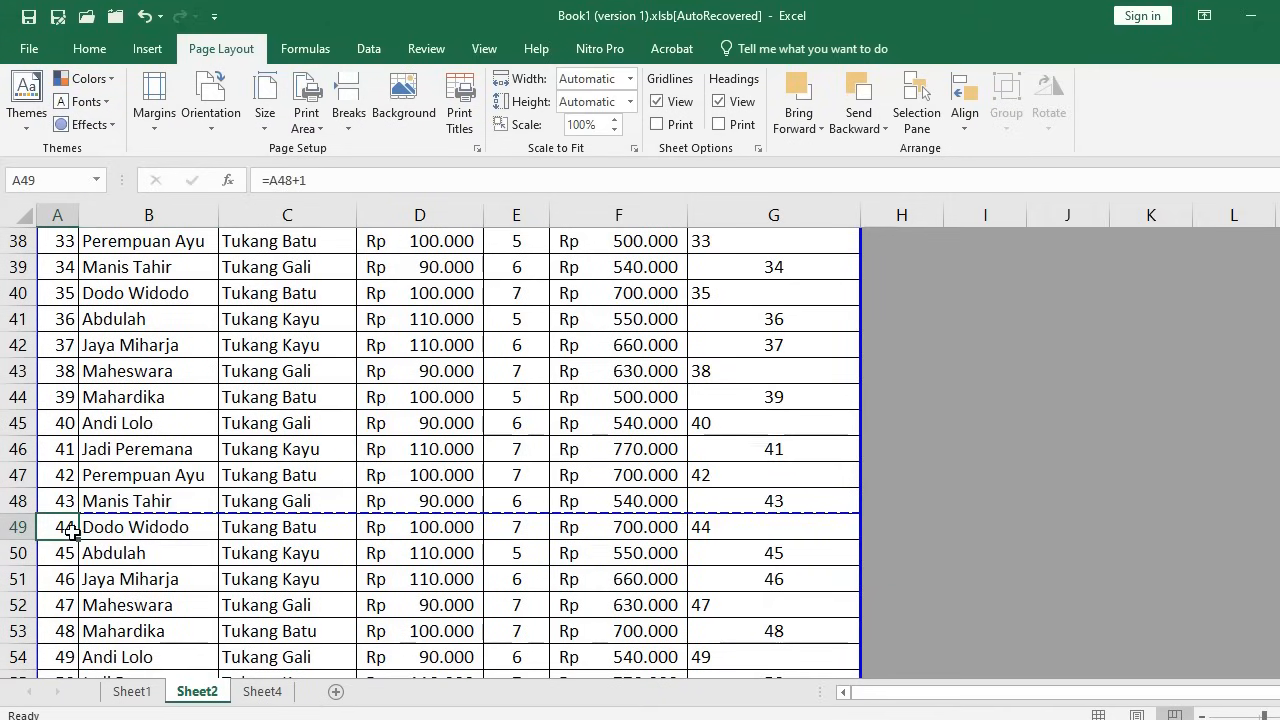
pyautogui.click(140, 477)
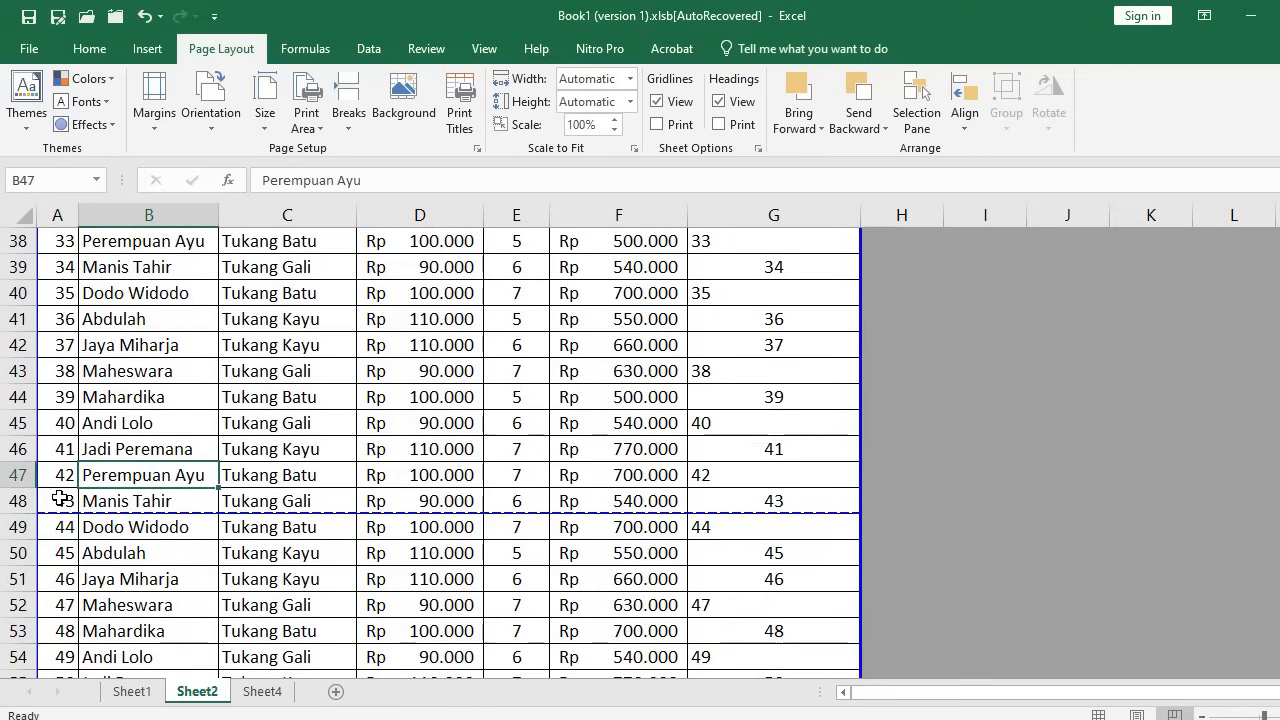
# Drag the first page break up so the page ends below row 45
pyautogui.click(21, 423)
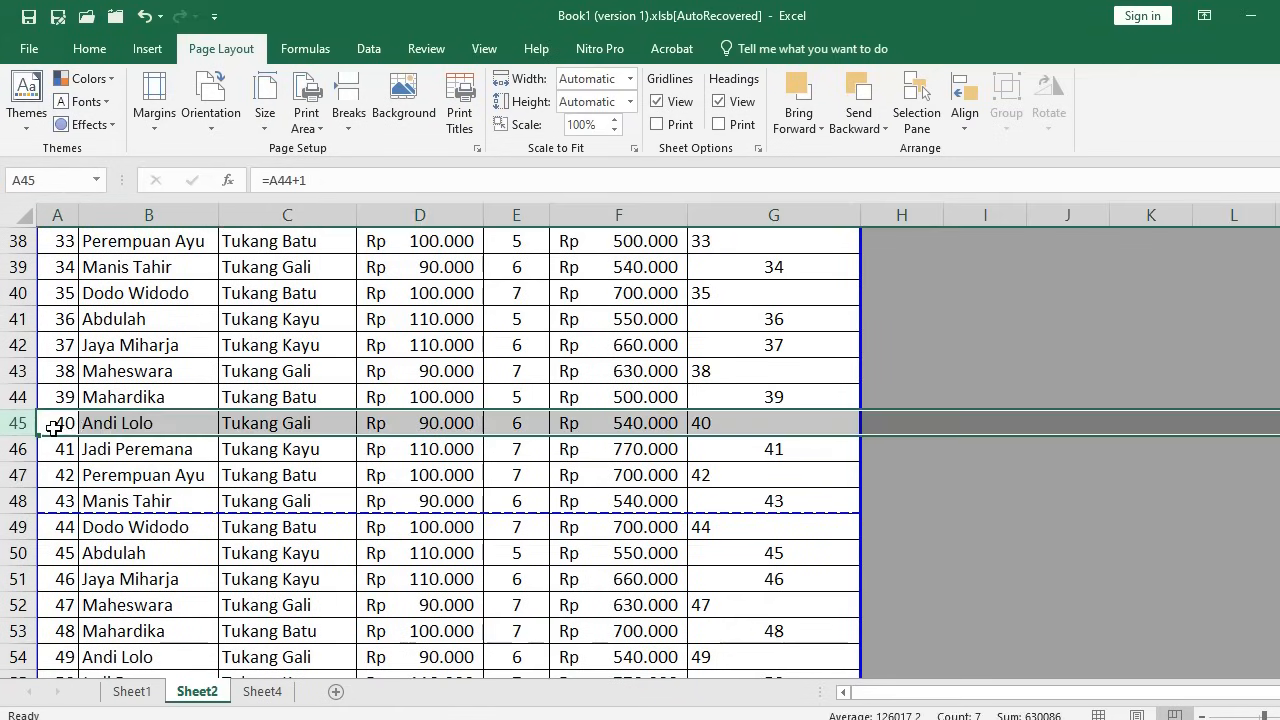
pyautogui.click(127, 490)
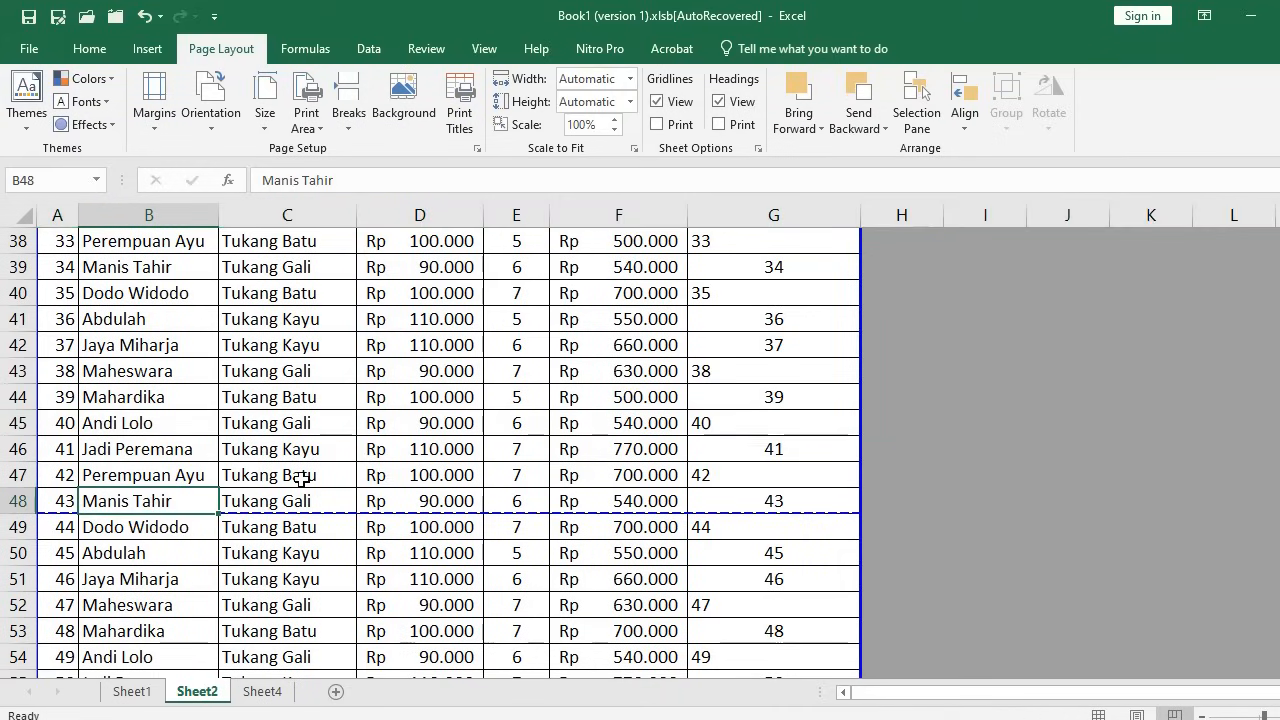
pyautogui.click(311, 419)
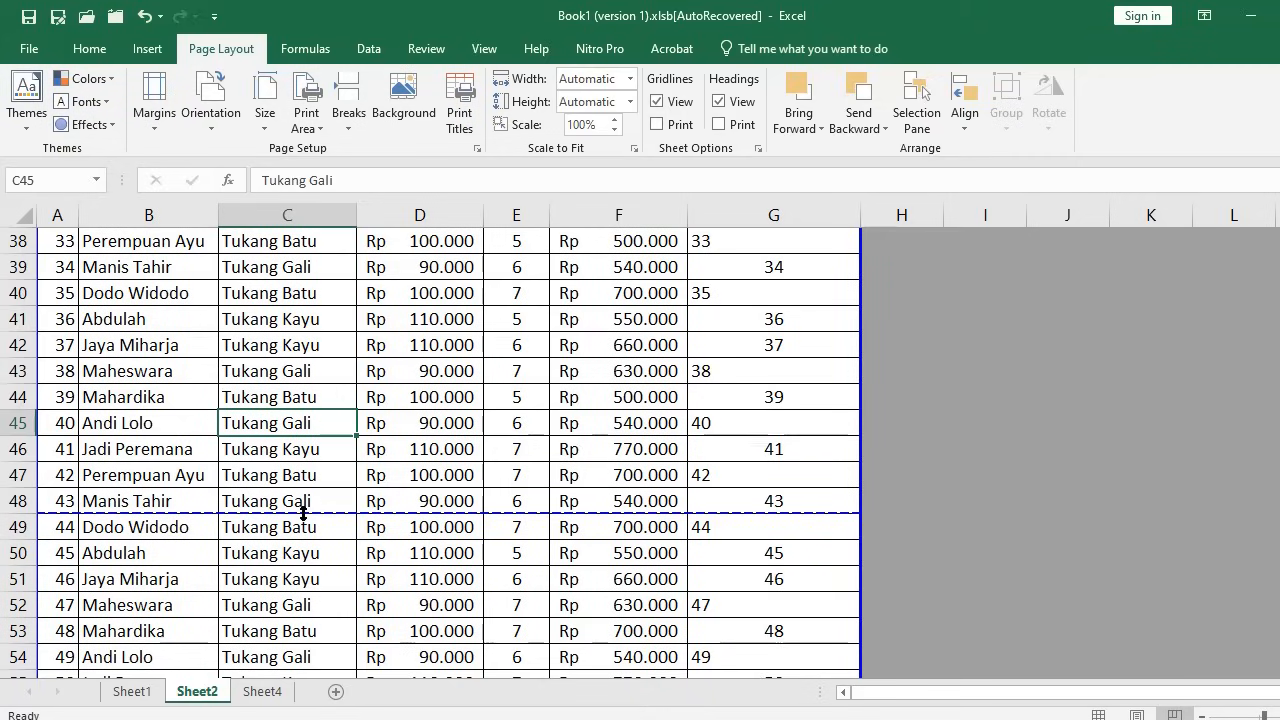
pyautogui.moveTo(302, 504); pyautogui.dragTo(300, 436)
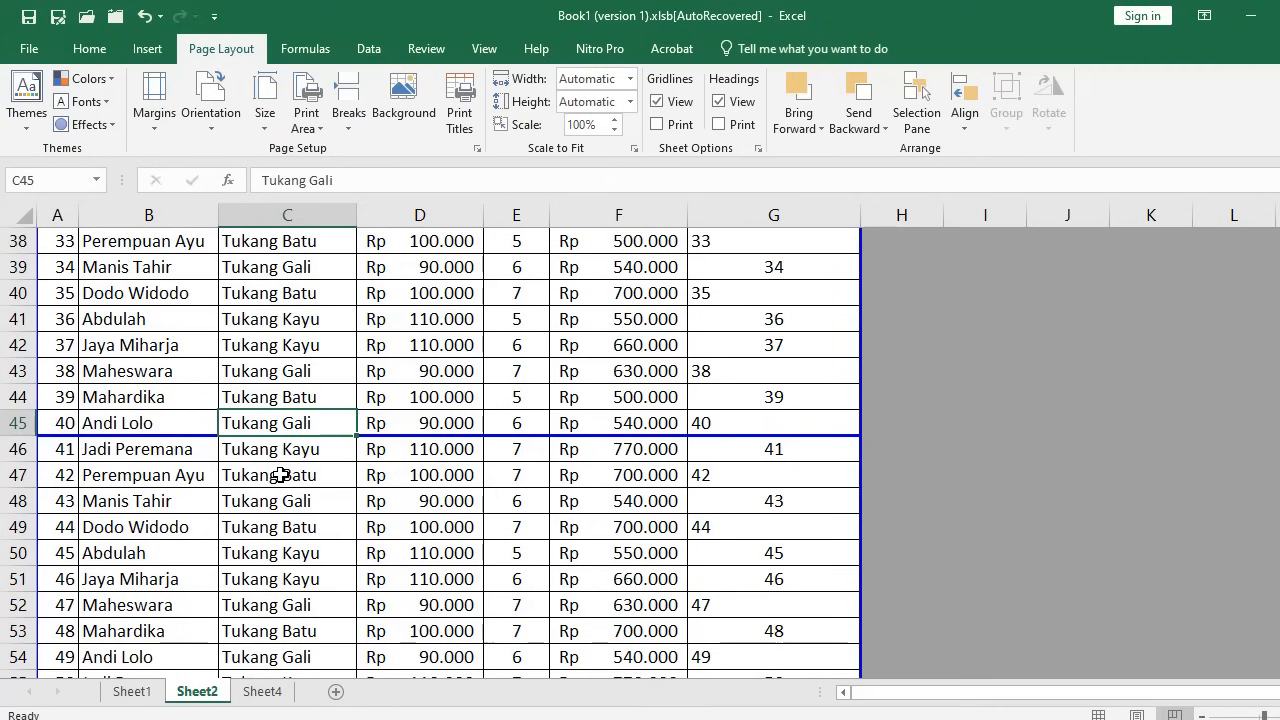
# Drag the lower page break up so the next page ends below row 90
pyautogui.scroll(-12, 283, 482)
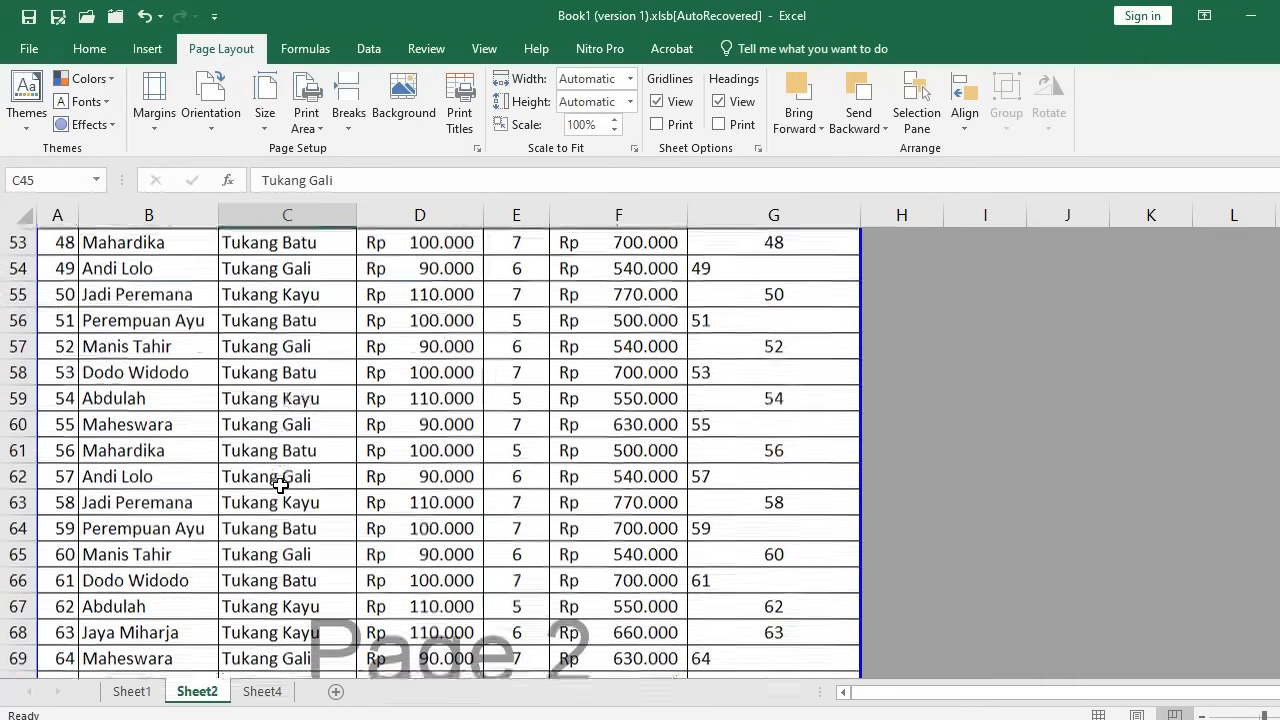
pyautogui.scroll(-3, 277, 482)
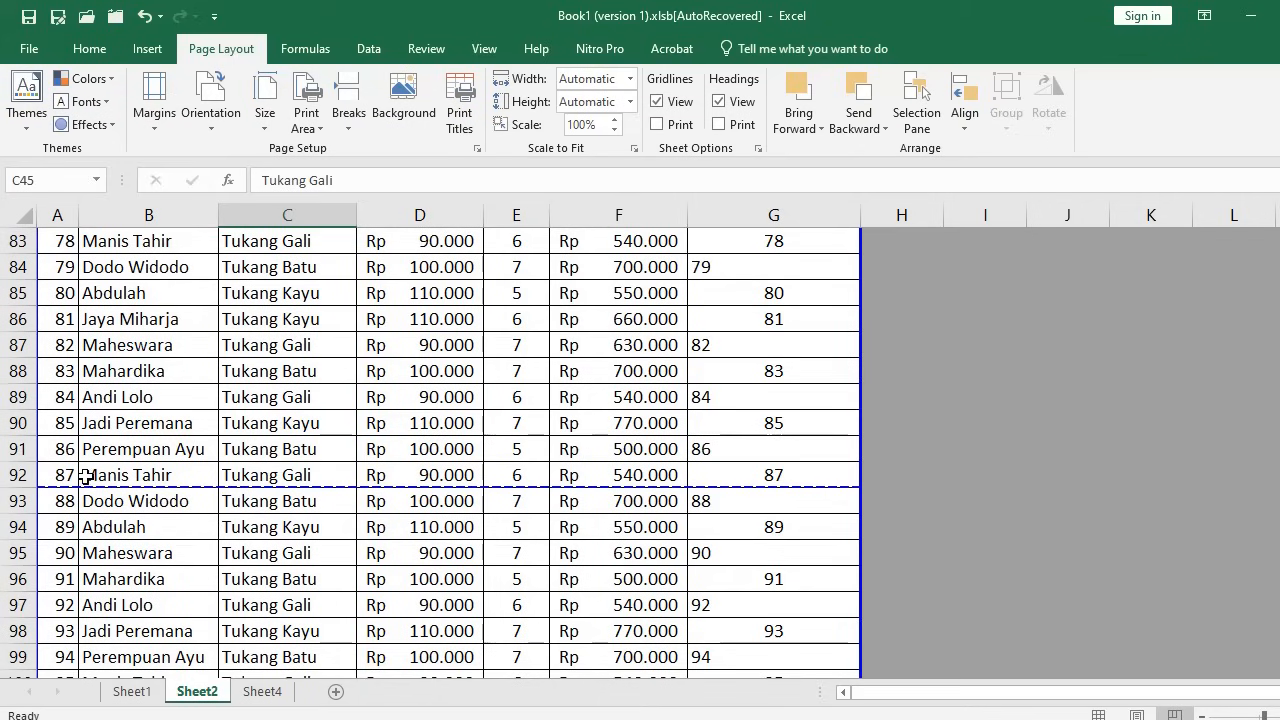
pyautogui.moveTo(137, 485); pyautogui.dragTo(147, 456)
pyautogui.scroll(-4, 153, 462)
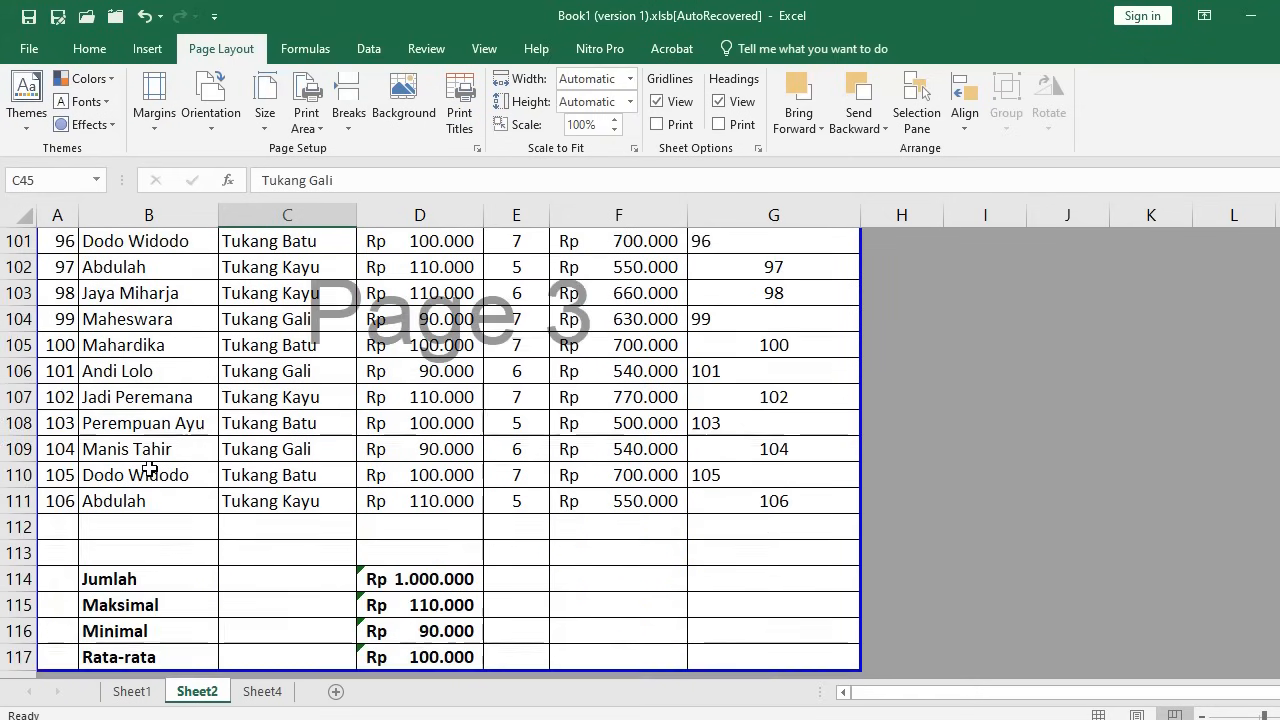
pyautogui.scroll(5, 190, 470)
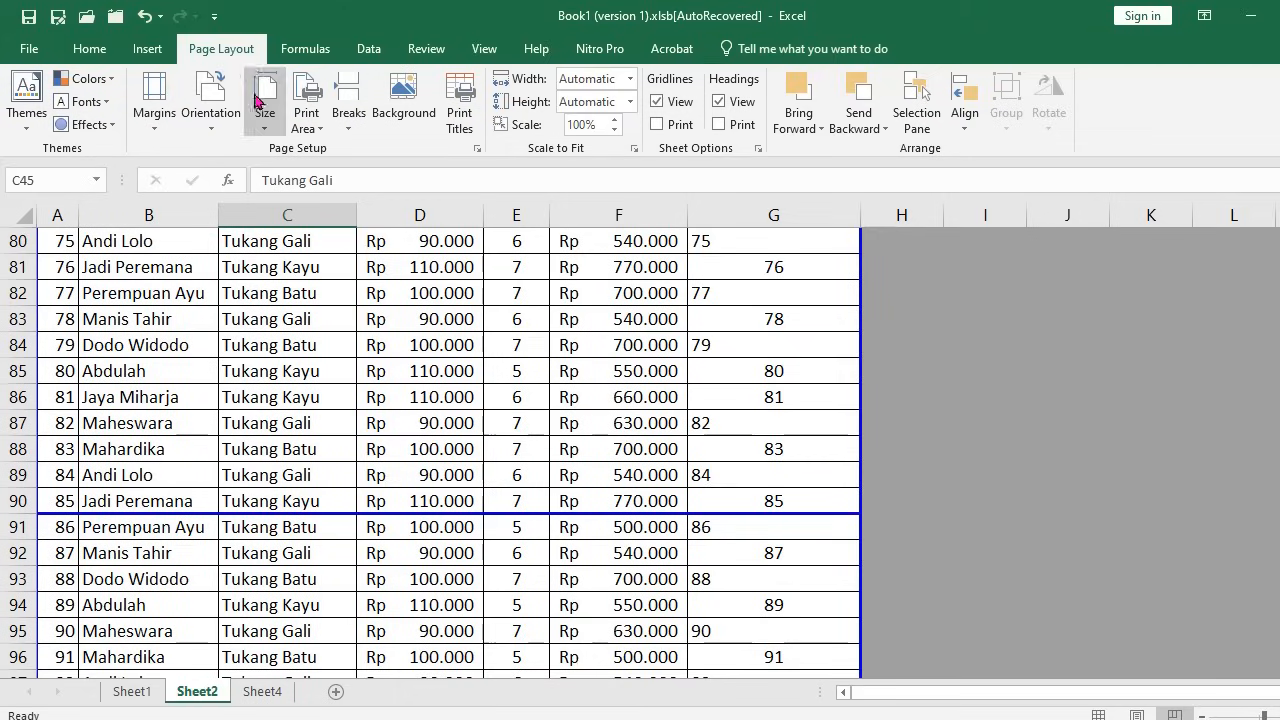
pyautogui.click(484, 50)
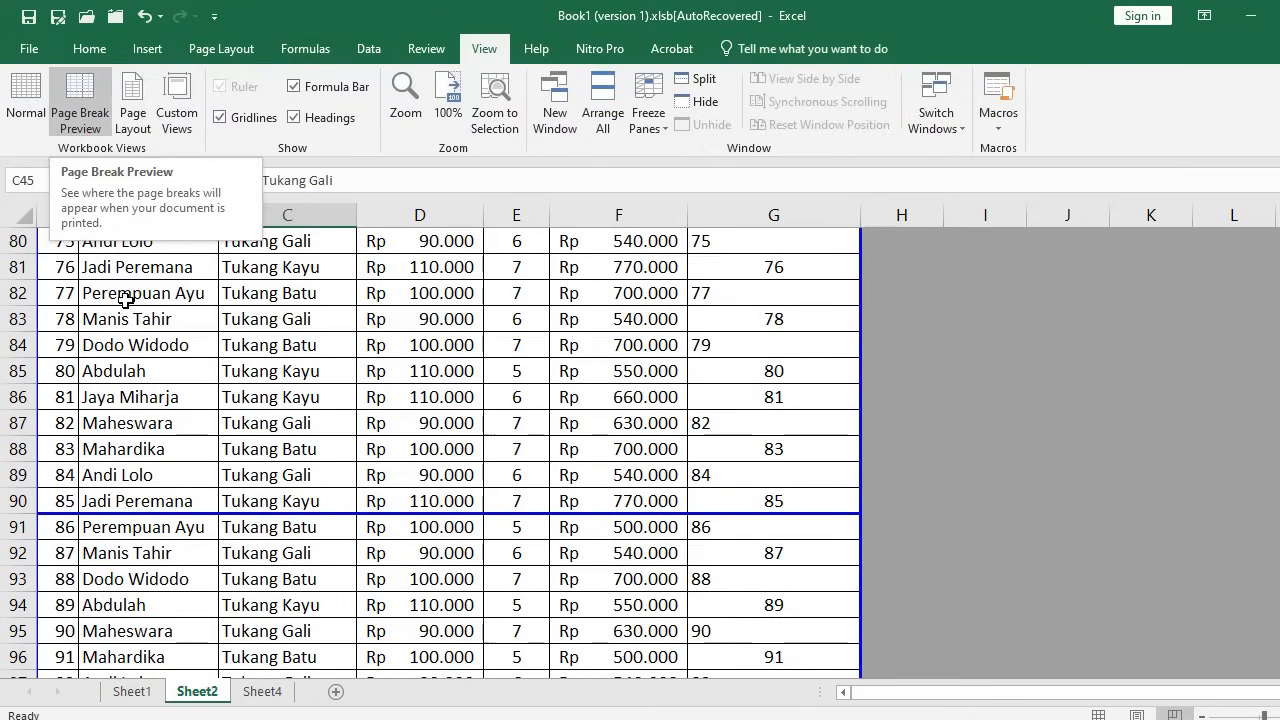
# Switch back to Normal view and select row 45, where the break line now sits
pyautogui.click(25, 97)
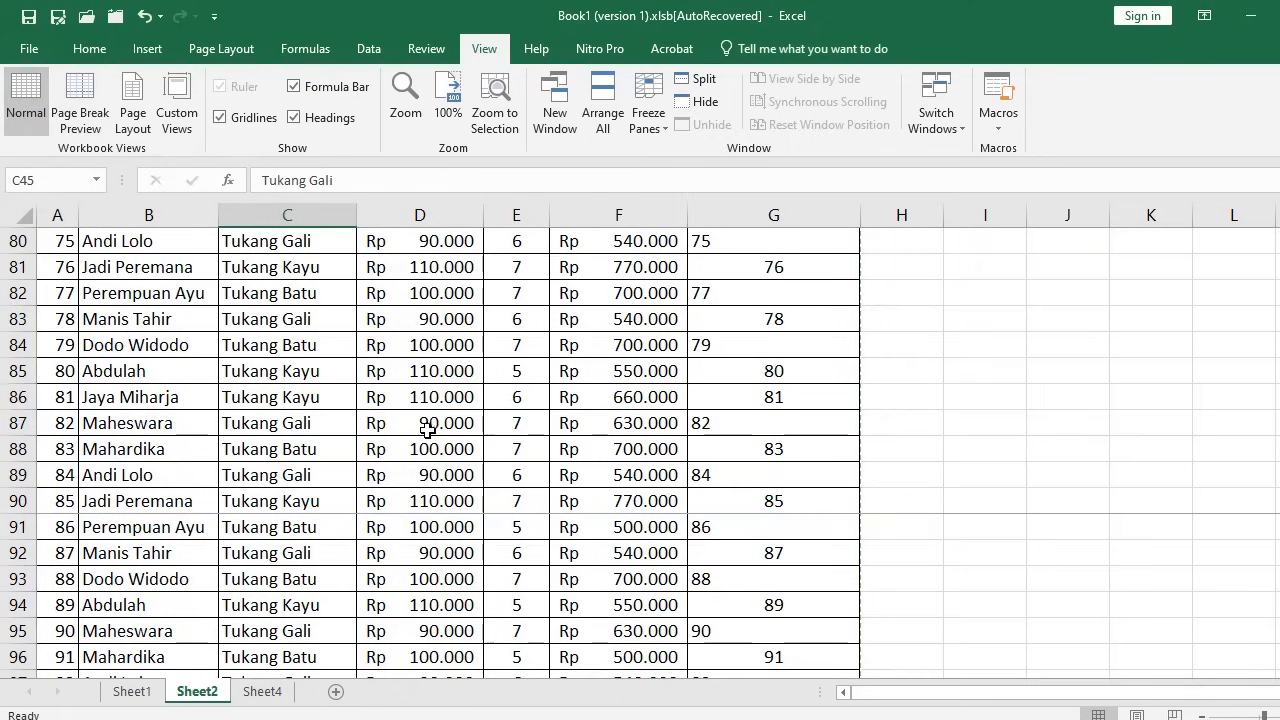
pyautogui.scroll(-4, 423, 425)
pyautogui.scroll(3, 428, 430)
pyautogui.scroll(7, 428, 430)
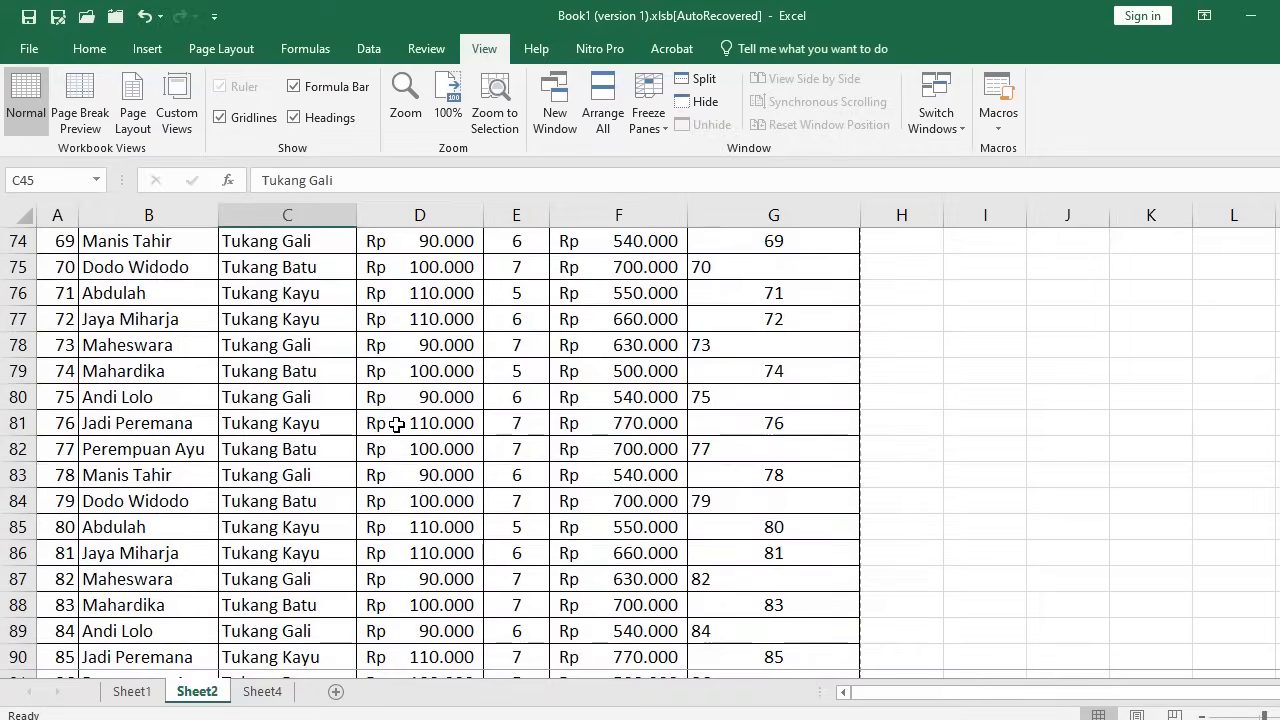
pyautogui.scroll(8, 406, 416)
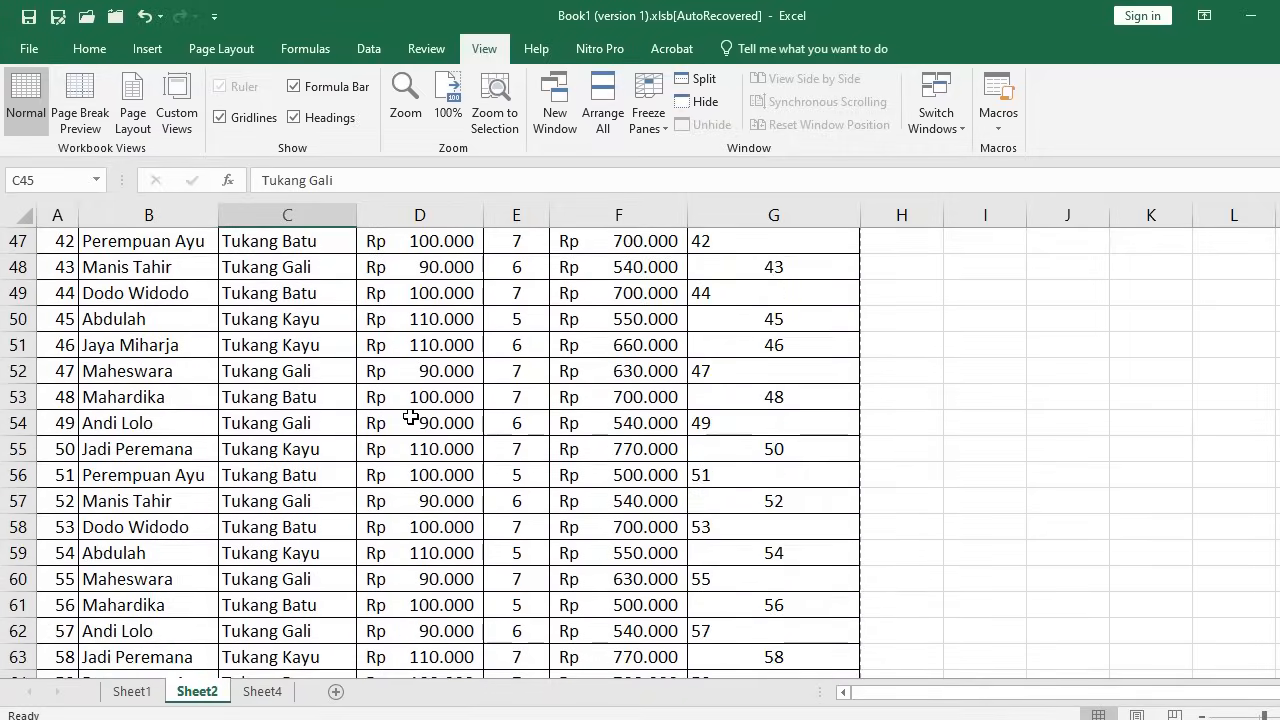
pyautogui.scroll(-1, 176, 370)
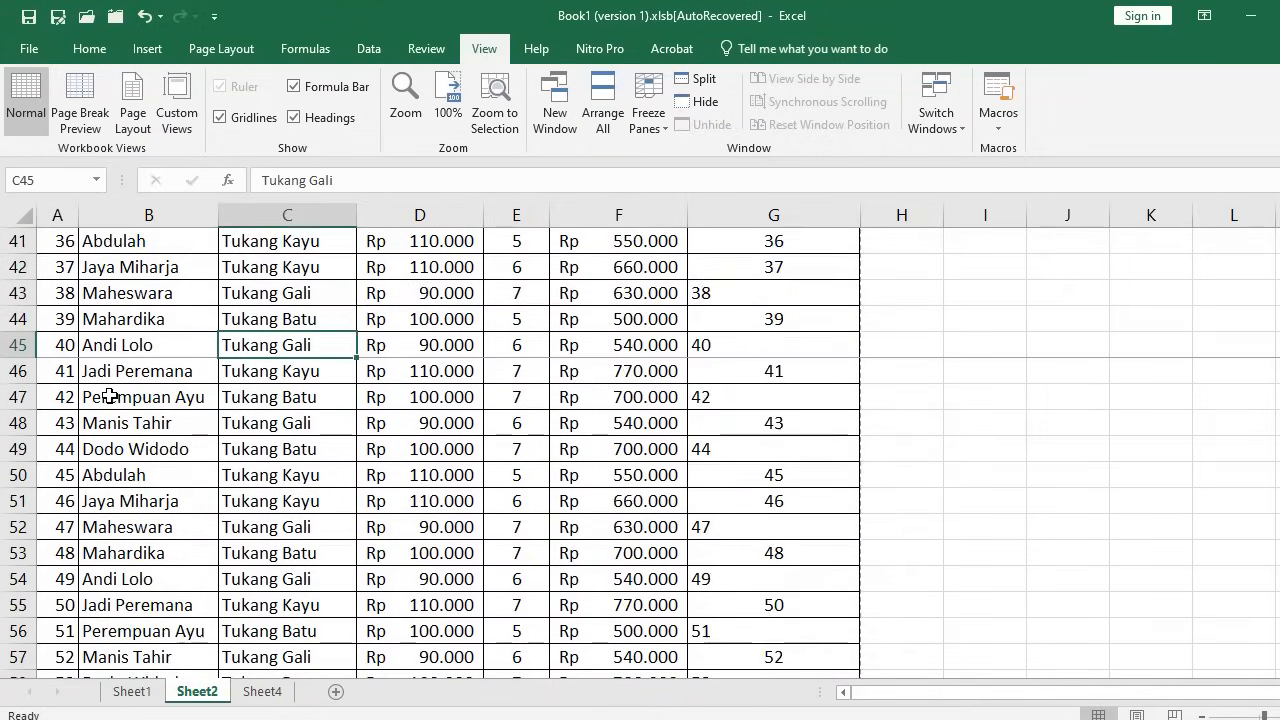
pyautogui.scroll(1, 178, 380)
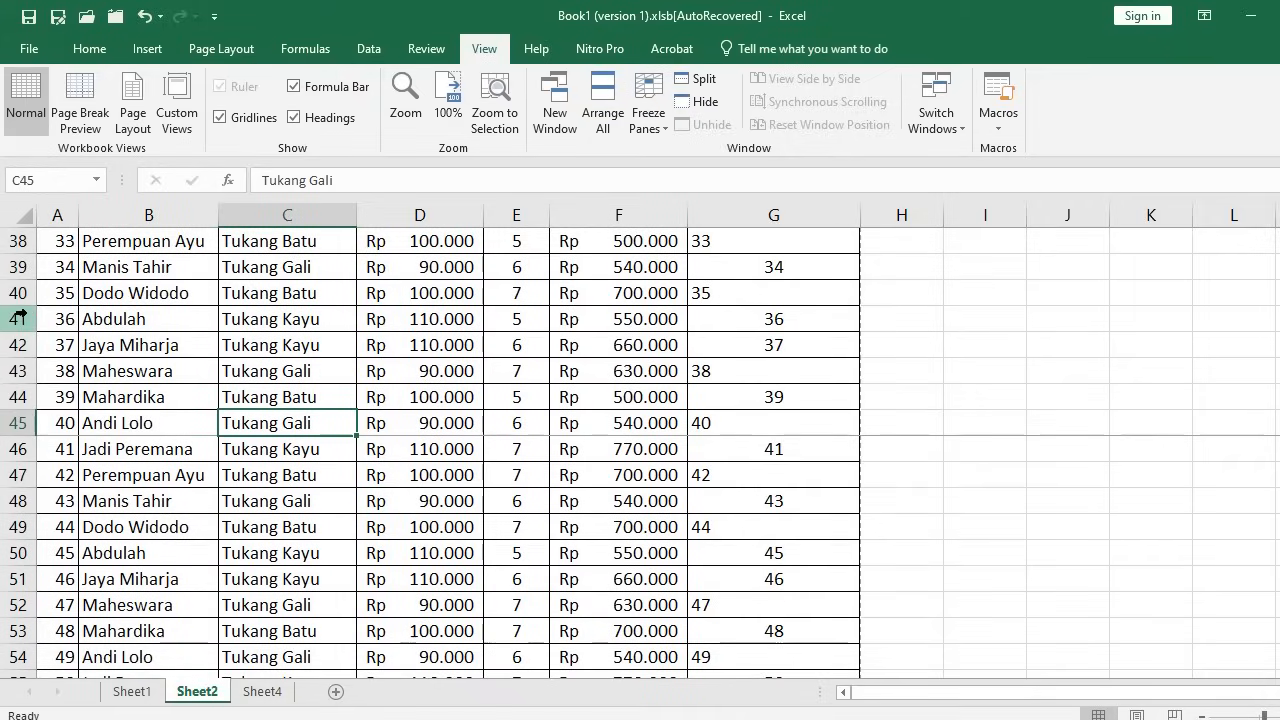
pyautogui.click(18, 423)
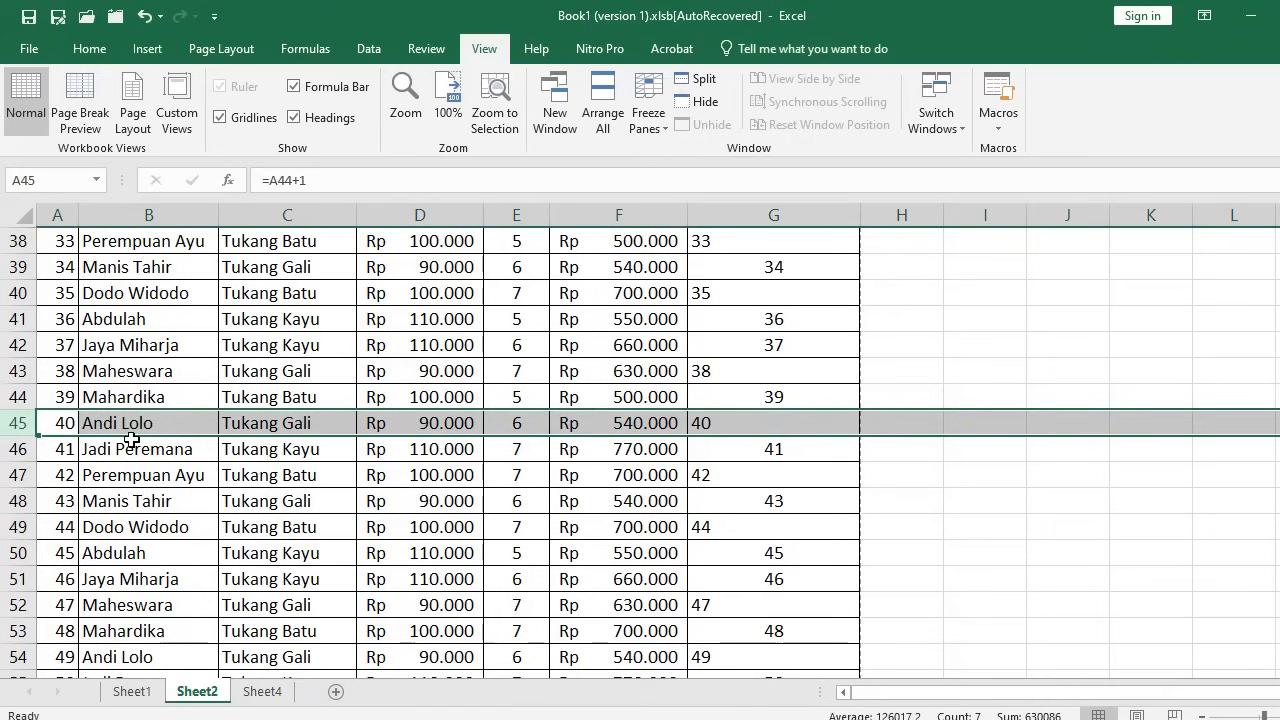
pyautogui.click(214, 52)
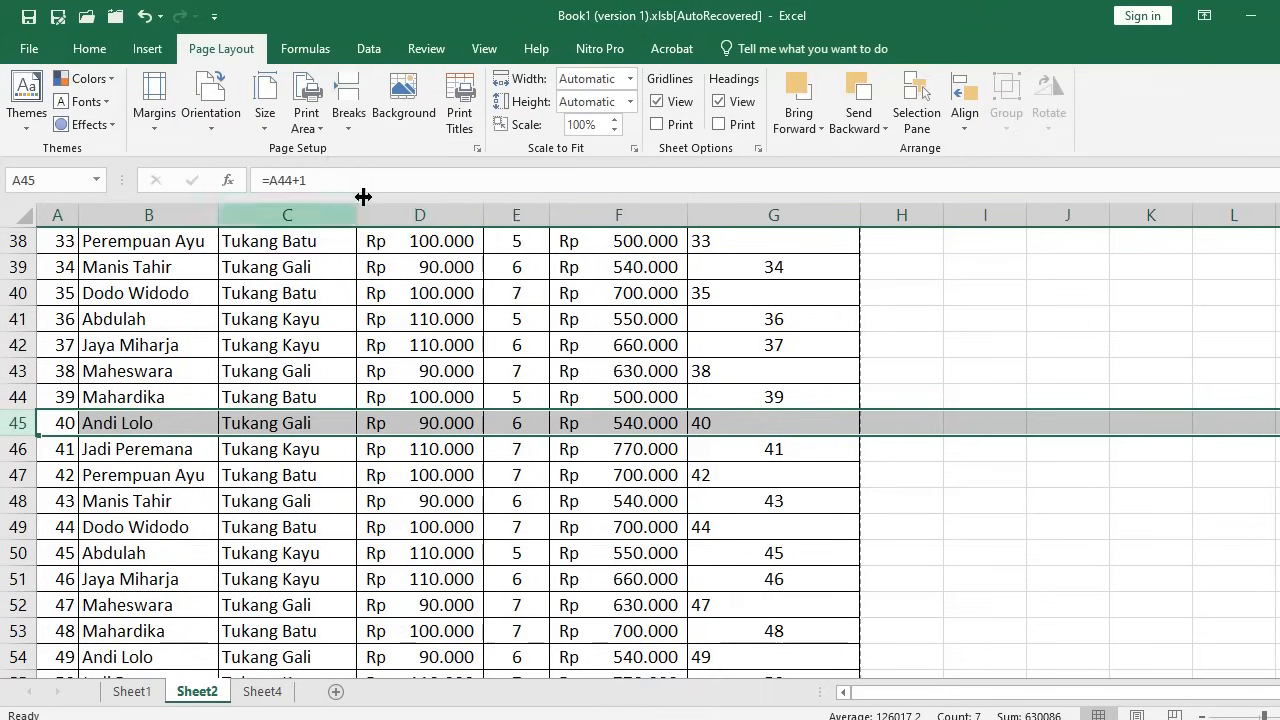
# Remove the existing manual page breaks, including the one above row 46
pyautogui.click(346, 132)
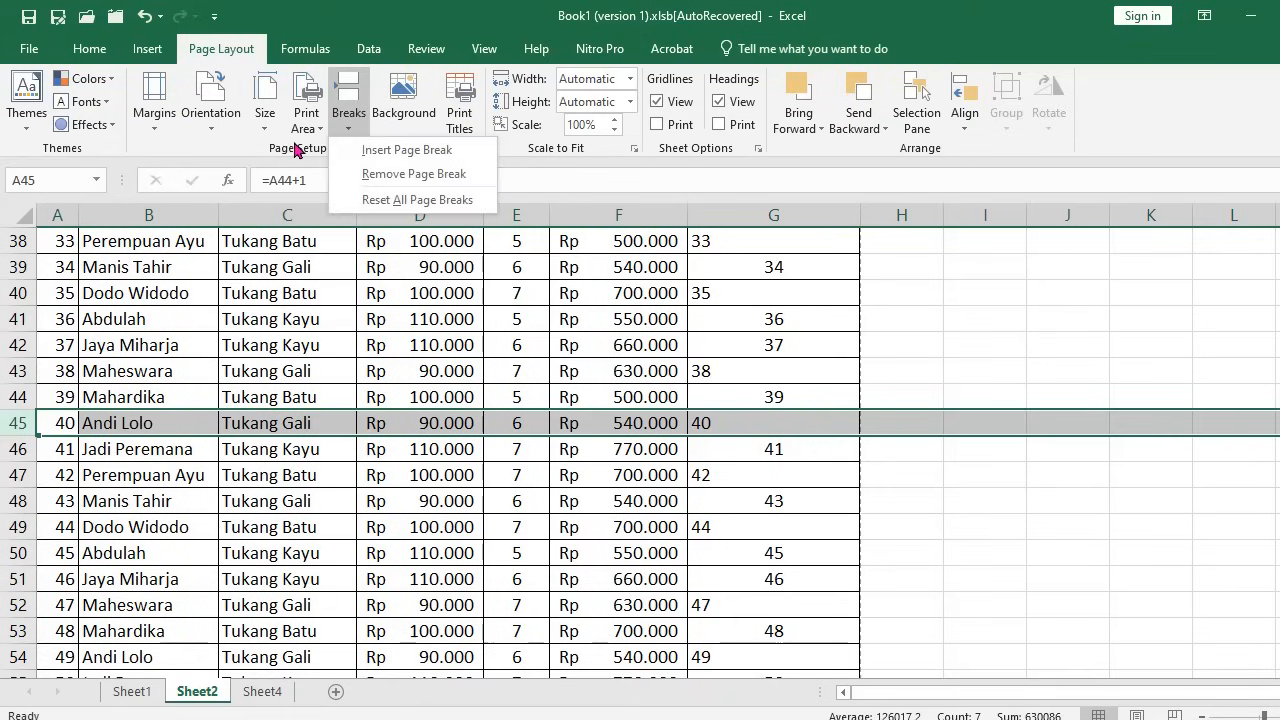
pyautogui.click(377, 176)
pyautogui.click(773, 580)
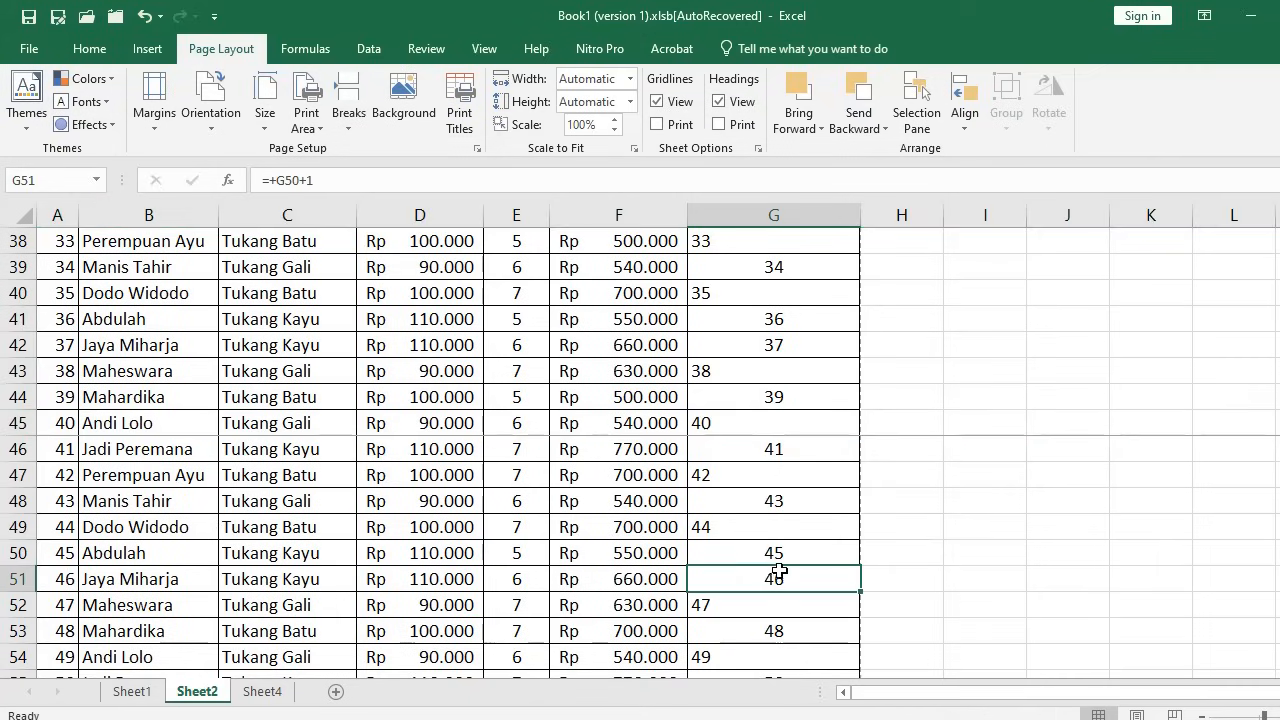
pyautogui.click(18, 449)
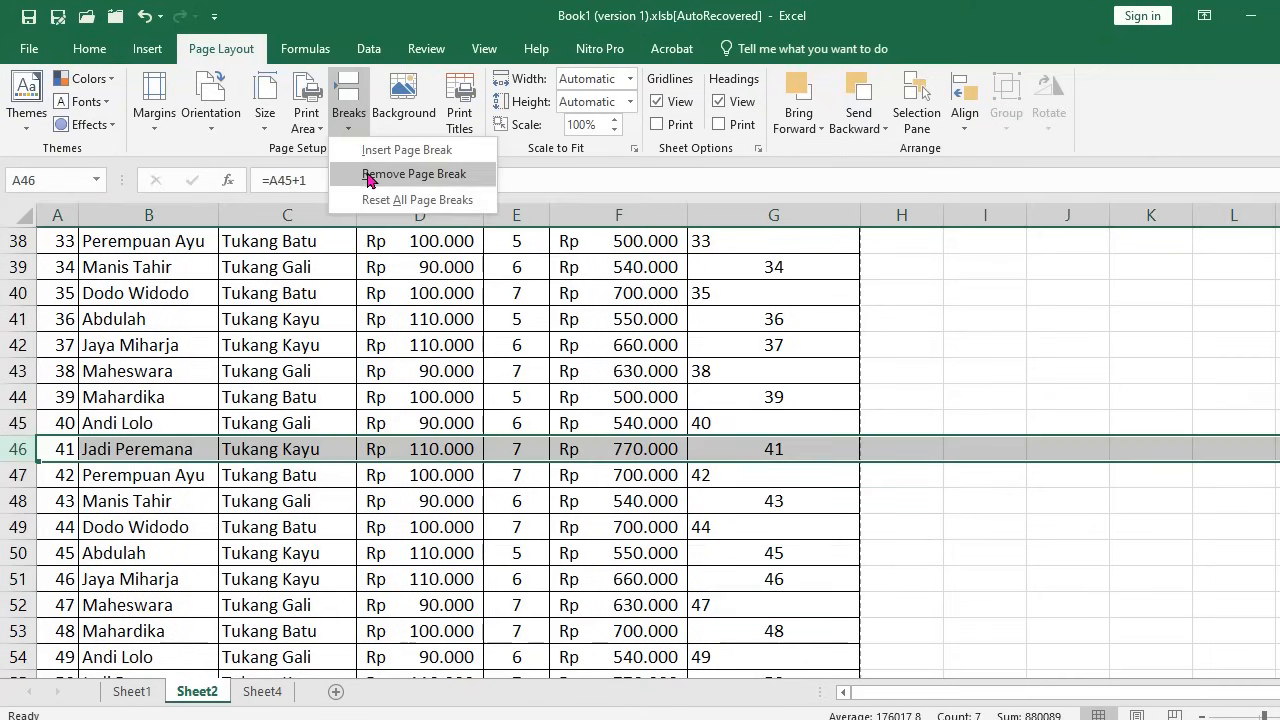
pyautogui.click(366, 172)
pyautogui.click(308, 530)
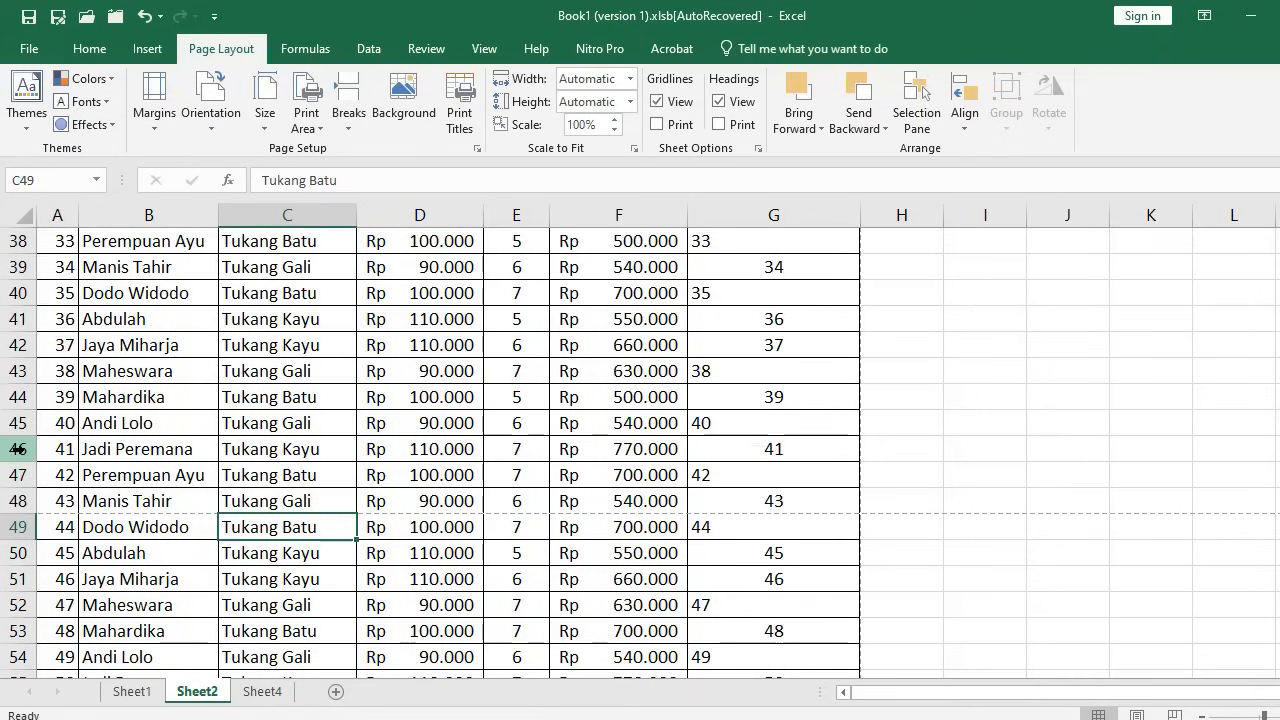
# Insert a manual page break above row 46
pyautogui.click(18, 449)
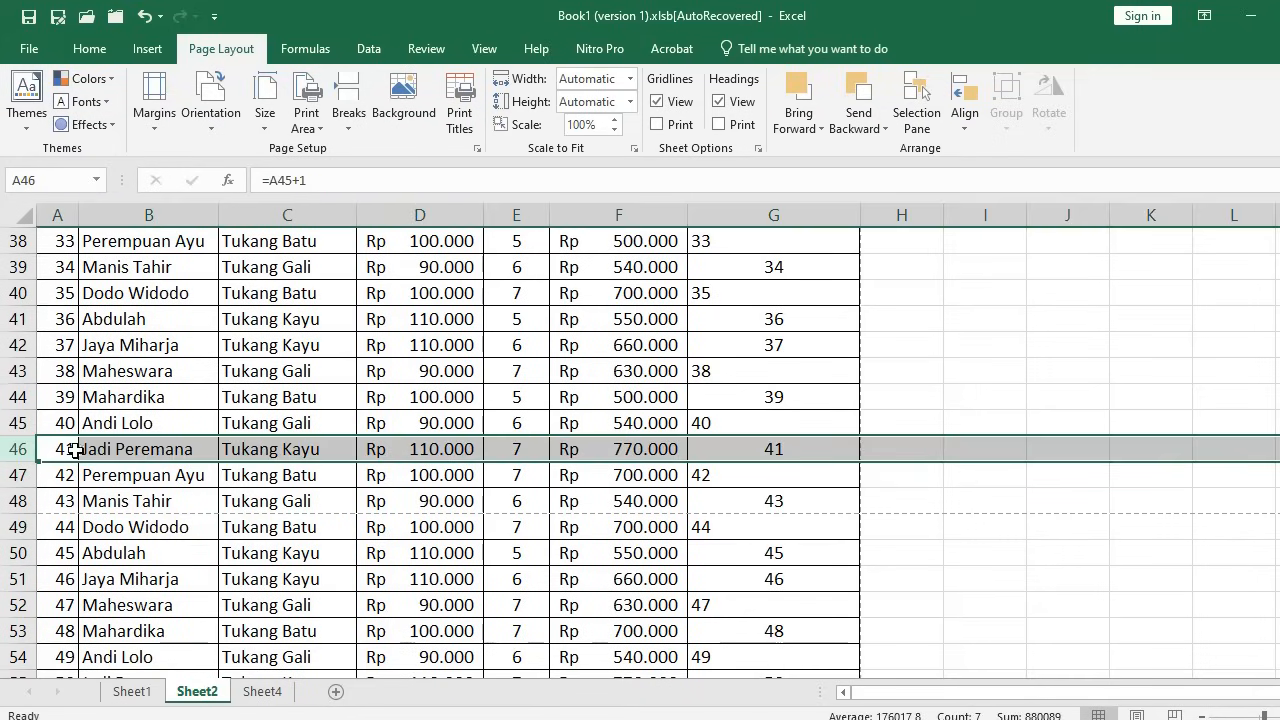
pyautogui.click(349, 132)
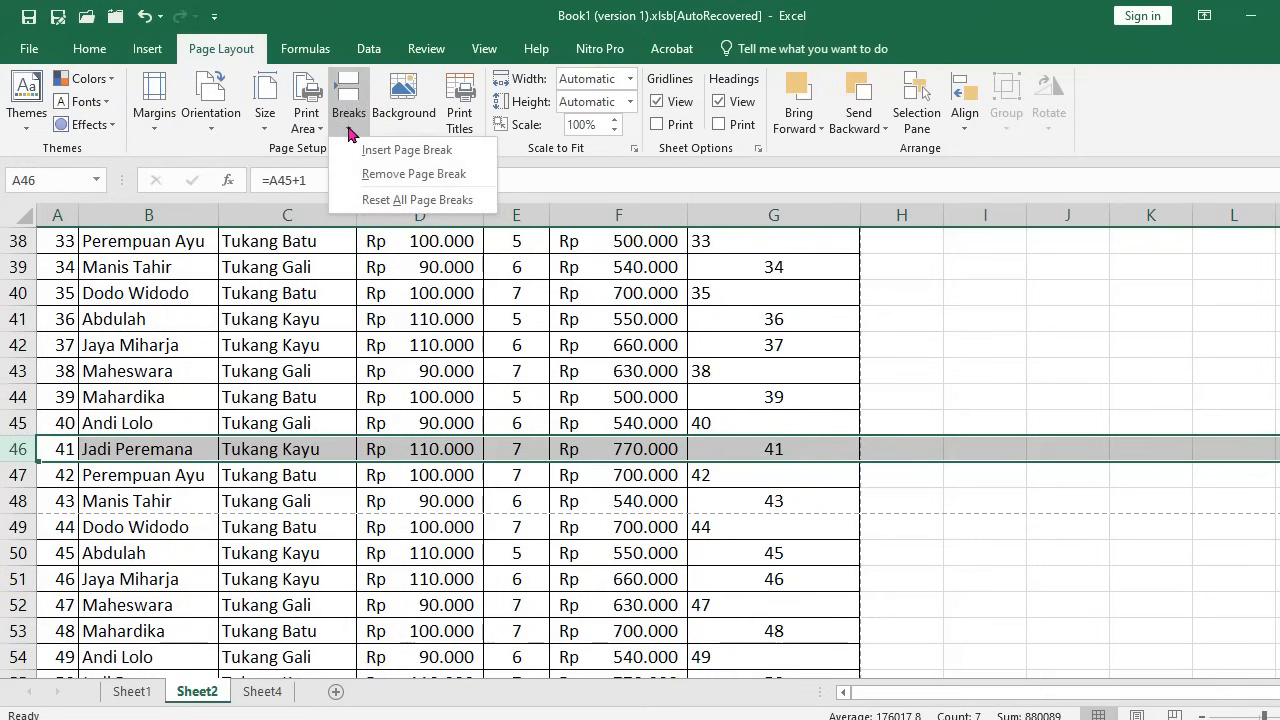
pyautogui.click(394, 150)
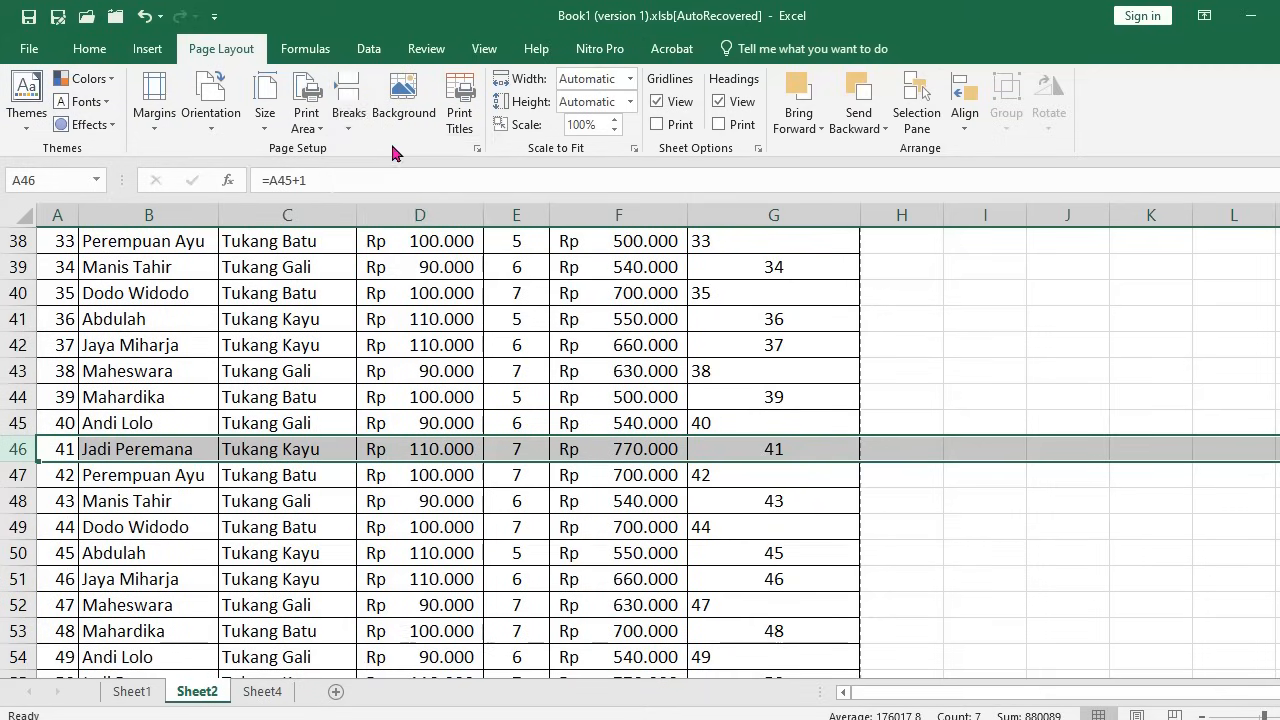
pyautogui.click(796, 585)
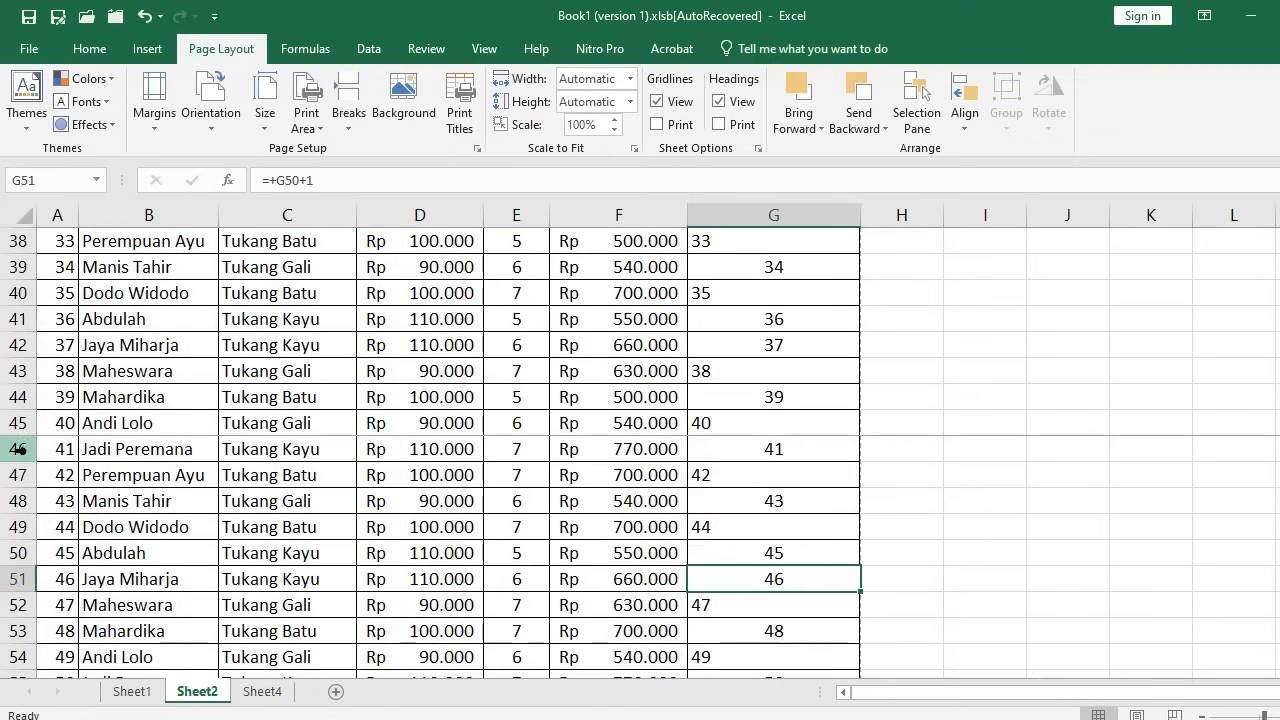
pyautogui.click(18, 449)
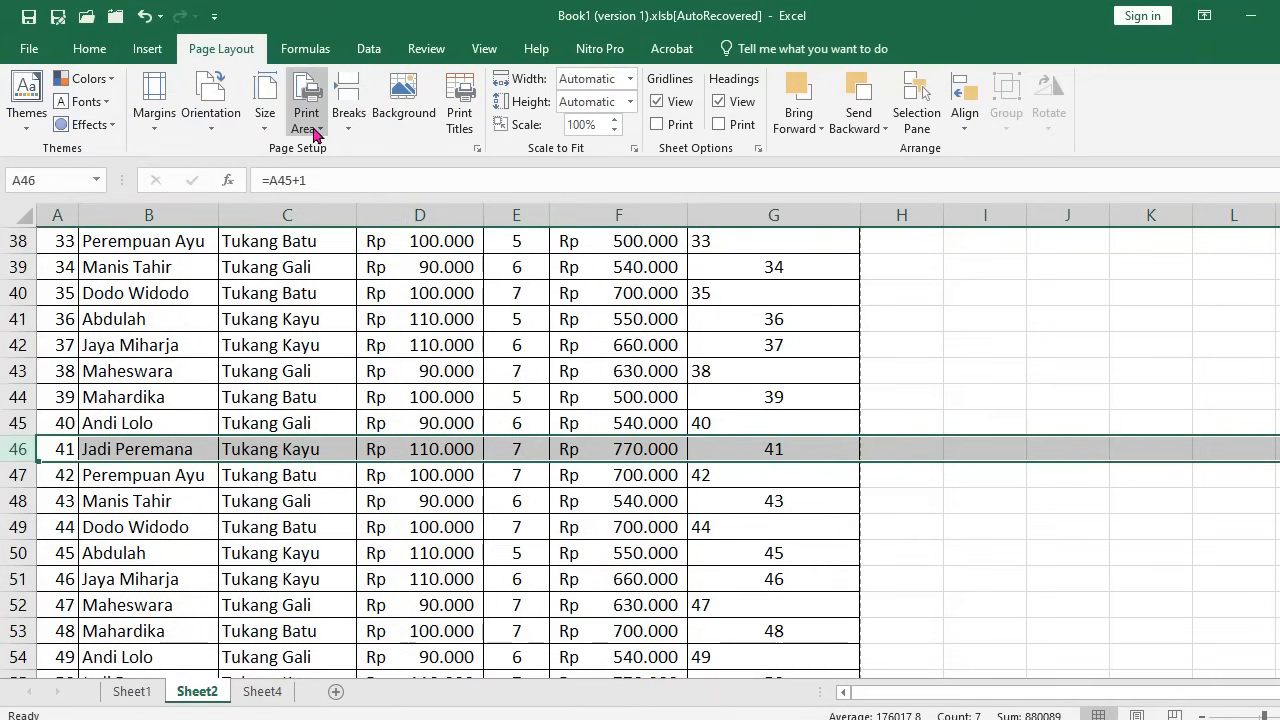
# Switch to Page Break Preview and drag the break from above row 46 to above row 49
pyautogui.click(484, 48)
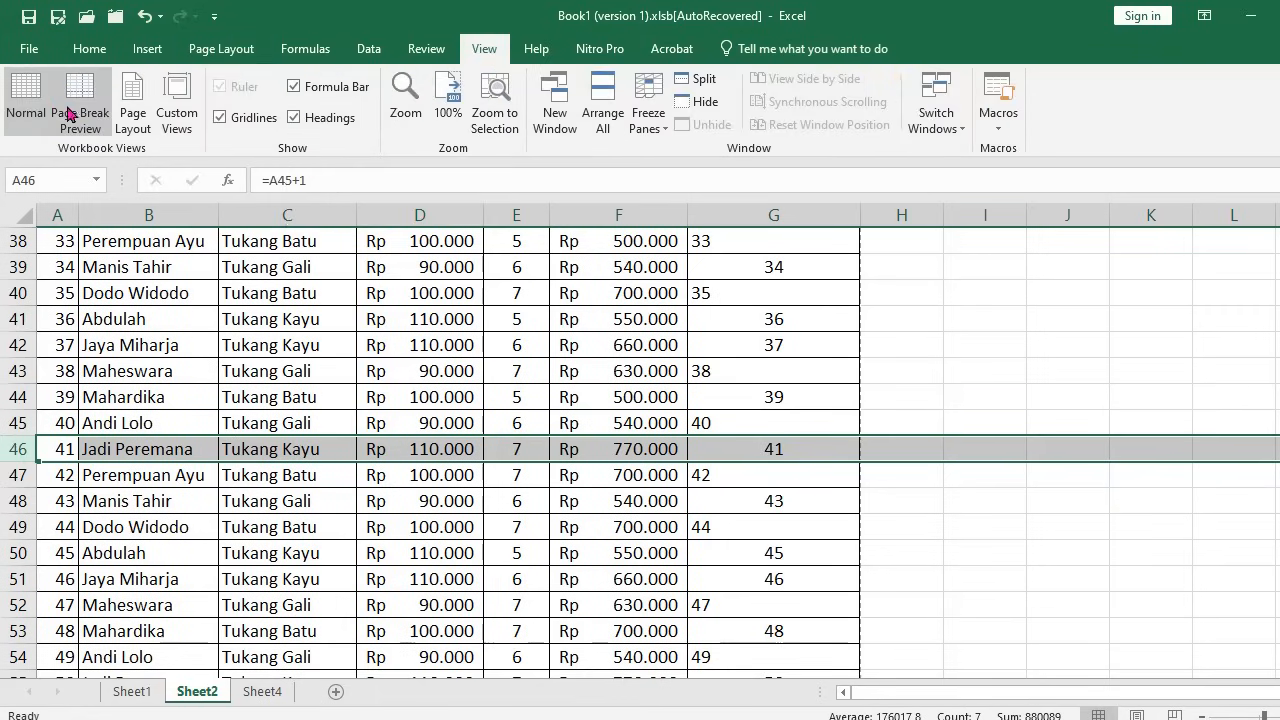
pyautogui.click(88, 104)
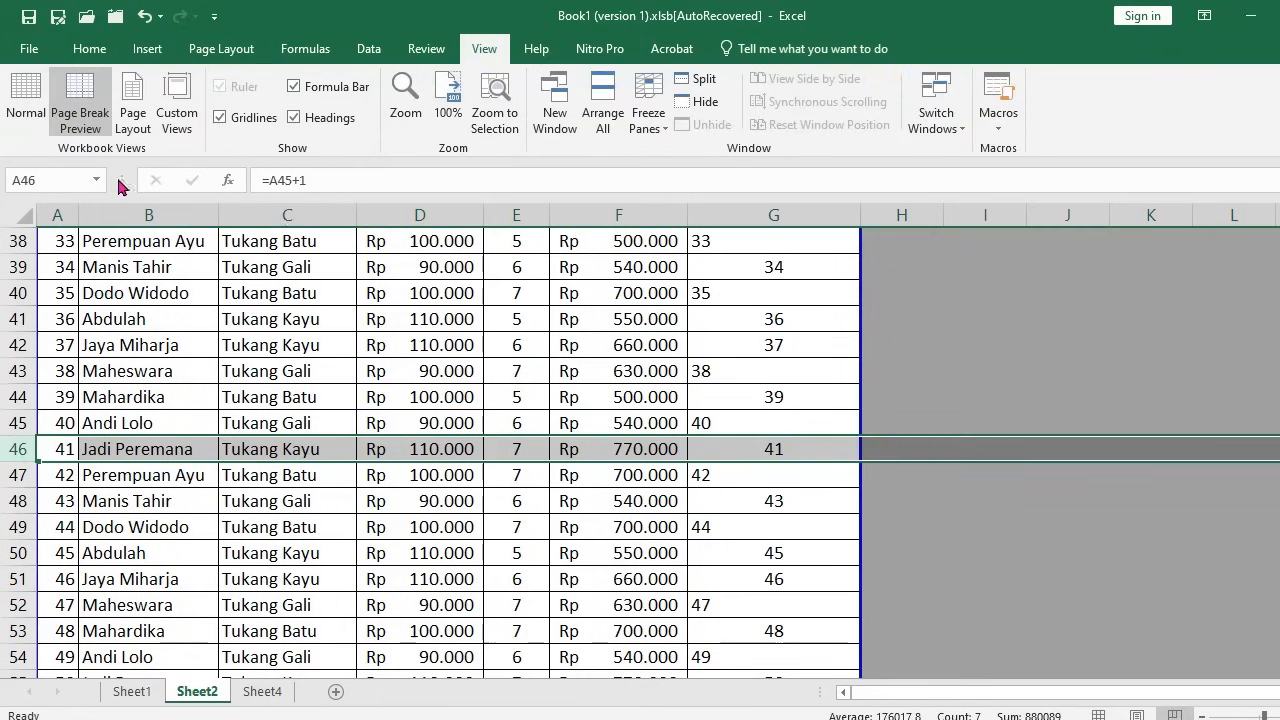
pyautogui.click(221, 584)
pyautogui.moveTo(195, 436); pyautogui.dragTo(195, 520)
pyautogui.click(211, 570)
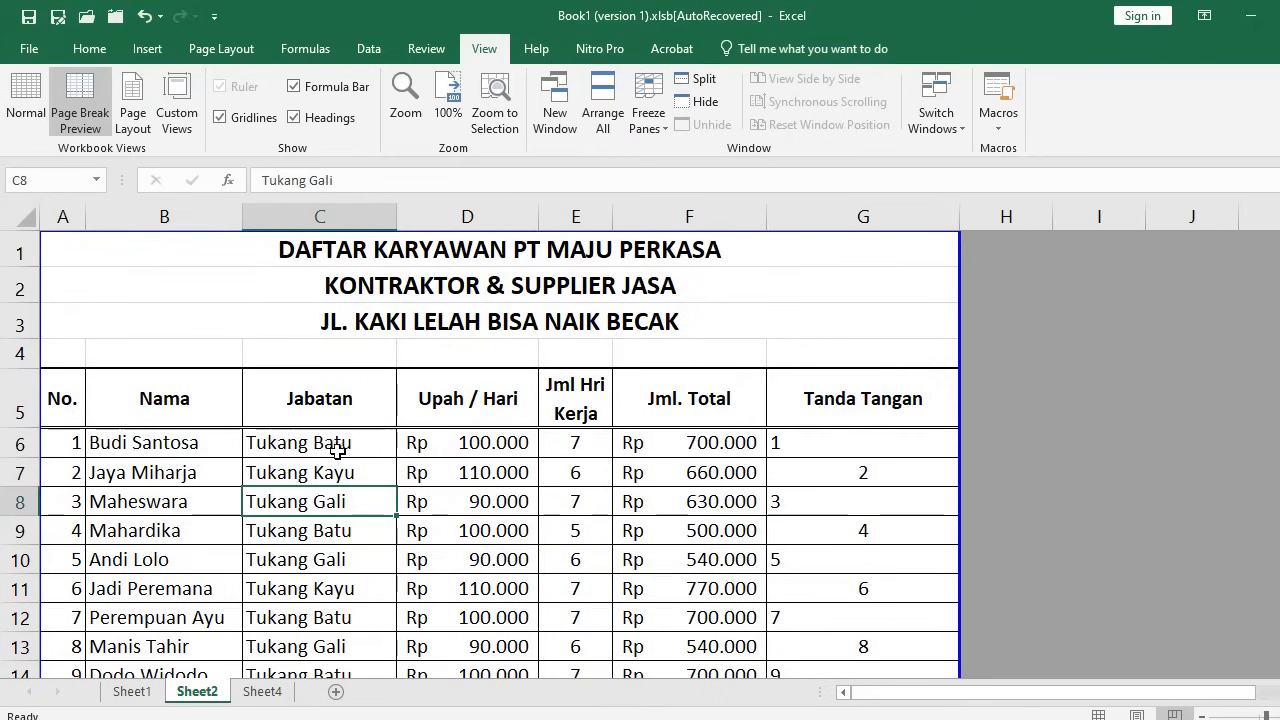
pyautogui.click(340, 442)
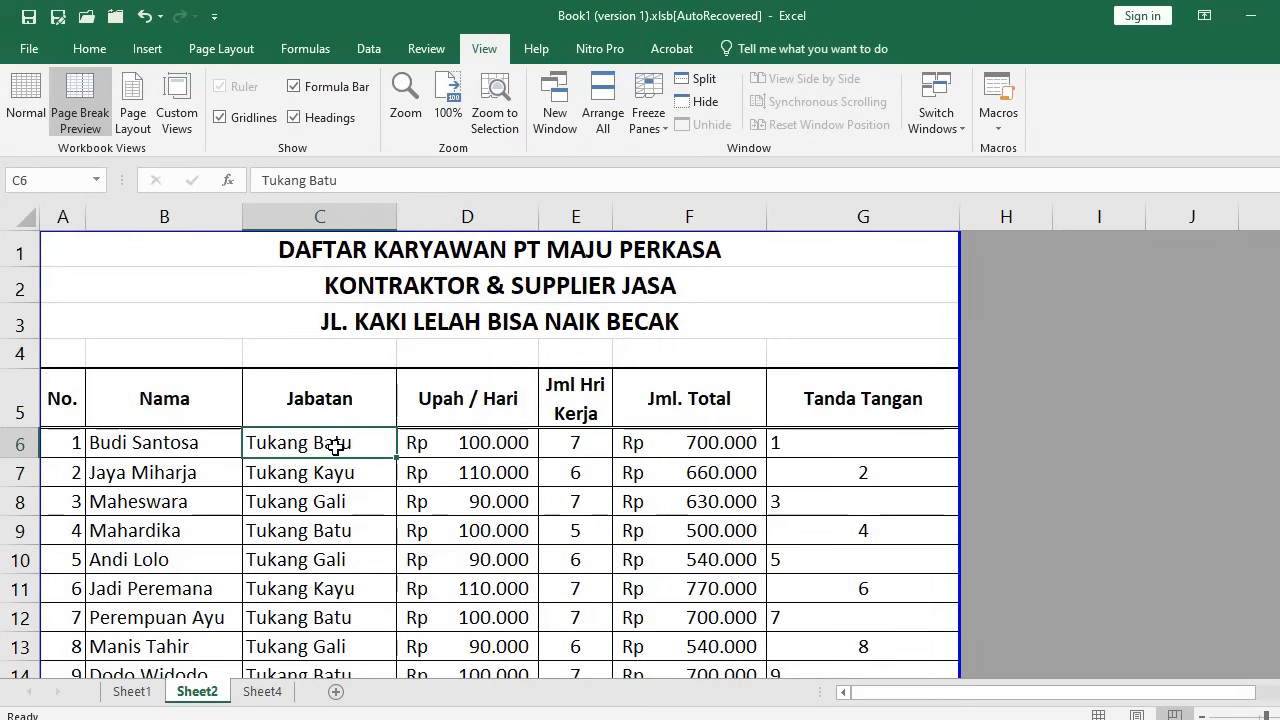
# Insert a column at C headed 'Tempata / Tgl Lahir' and widen it to fit
pyautogui.hotkey('alt', 'i')
pyautogui.press('c')
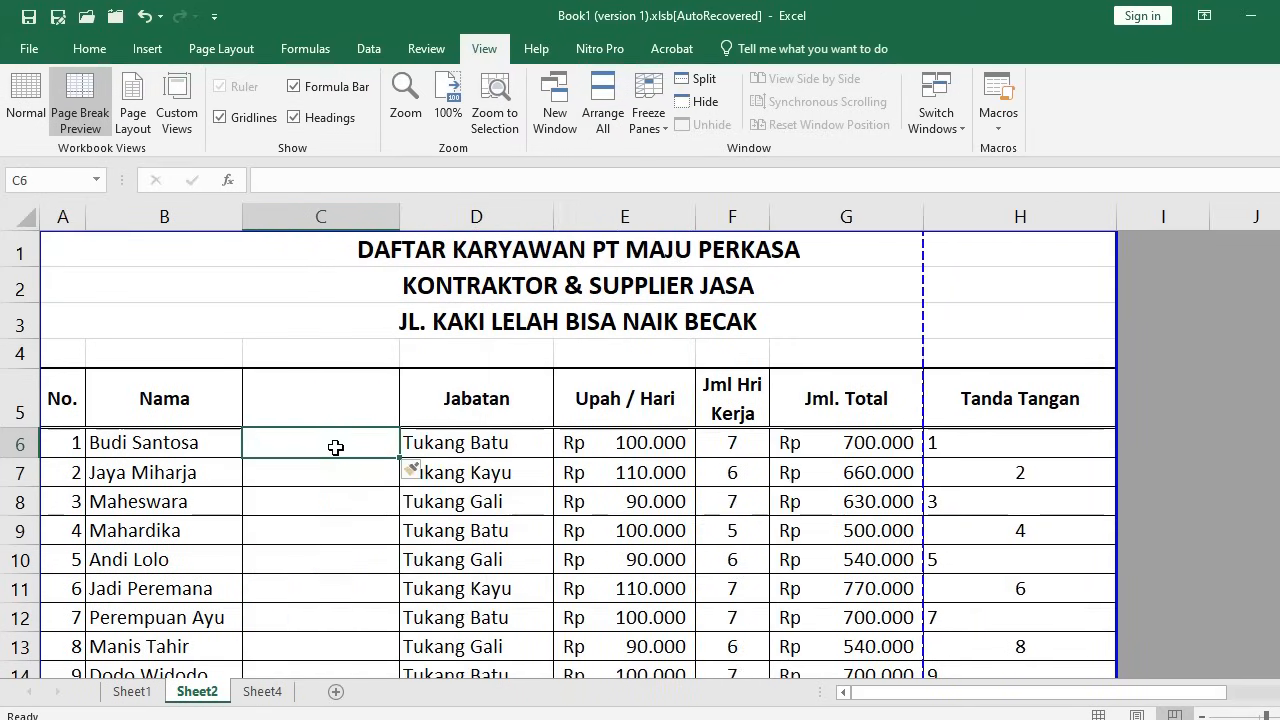
pyautogui.click(313, 397)
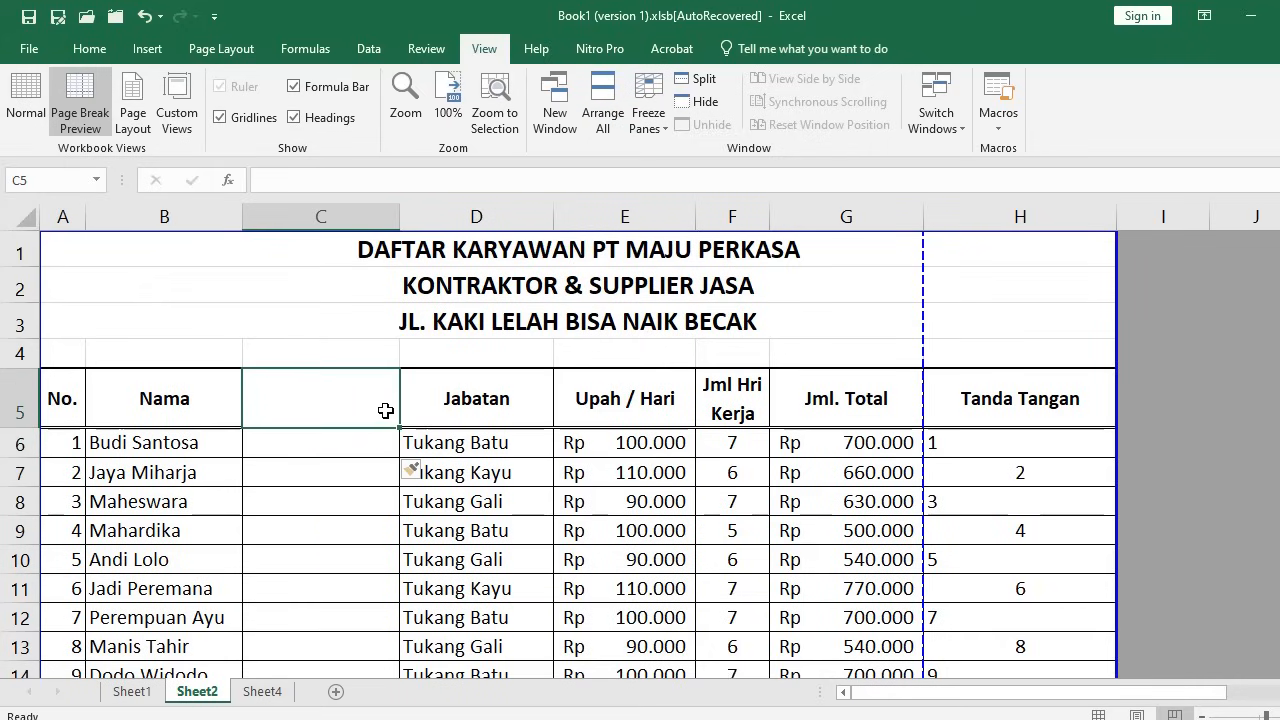
pyautogui.write('TEMPA')
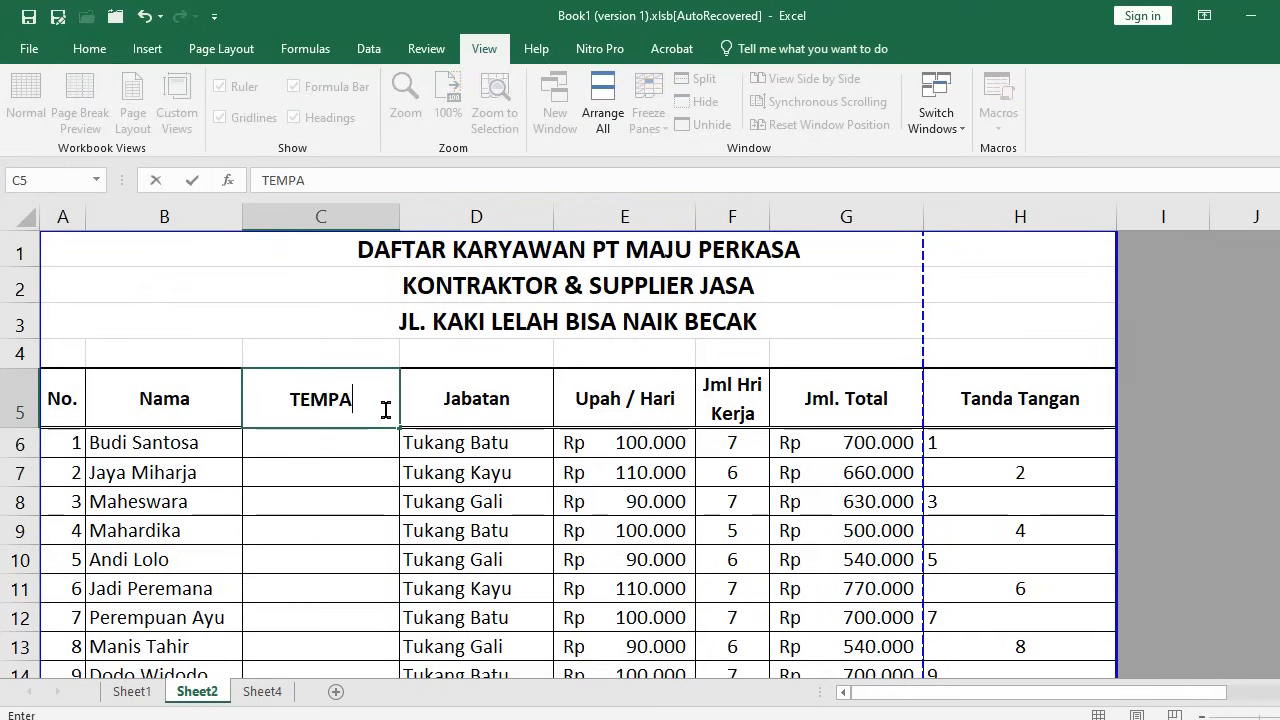
pyautogui.press('BackSpace')
pyautogui.press('BackSpace')
pyautogui.press('BackSpace')
pyautogui.press('BackSpace')
pyautogui.write('empata ')
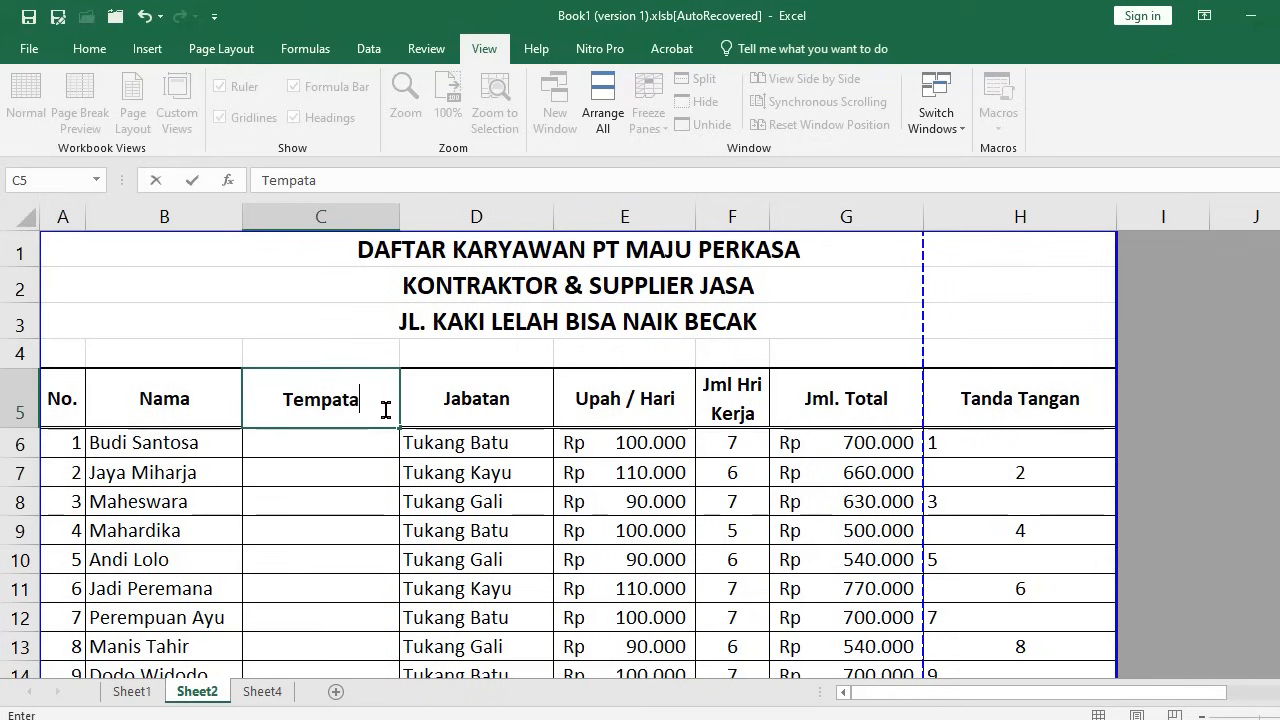
pyautogui.write('/ T')
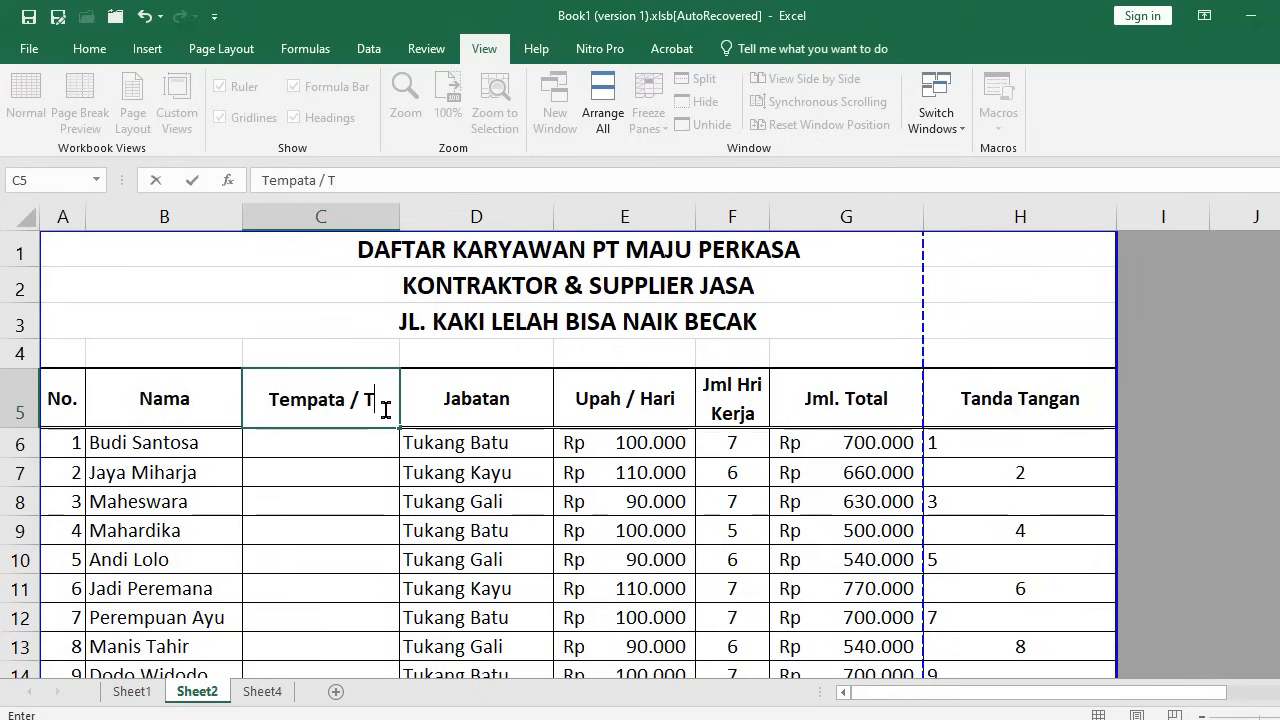
pyautogui.write('gl Lahir')
pyautogui.press('Return')
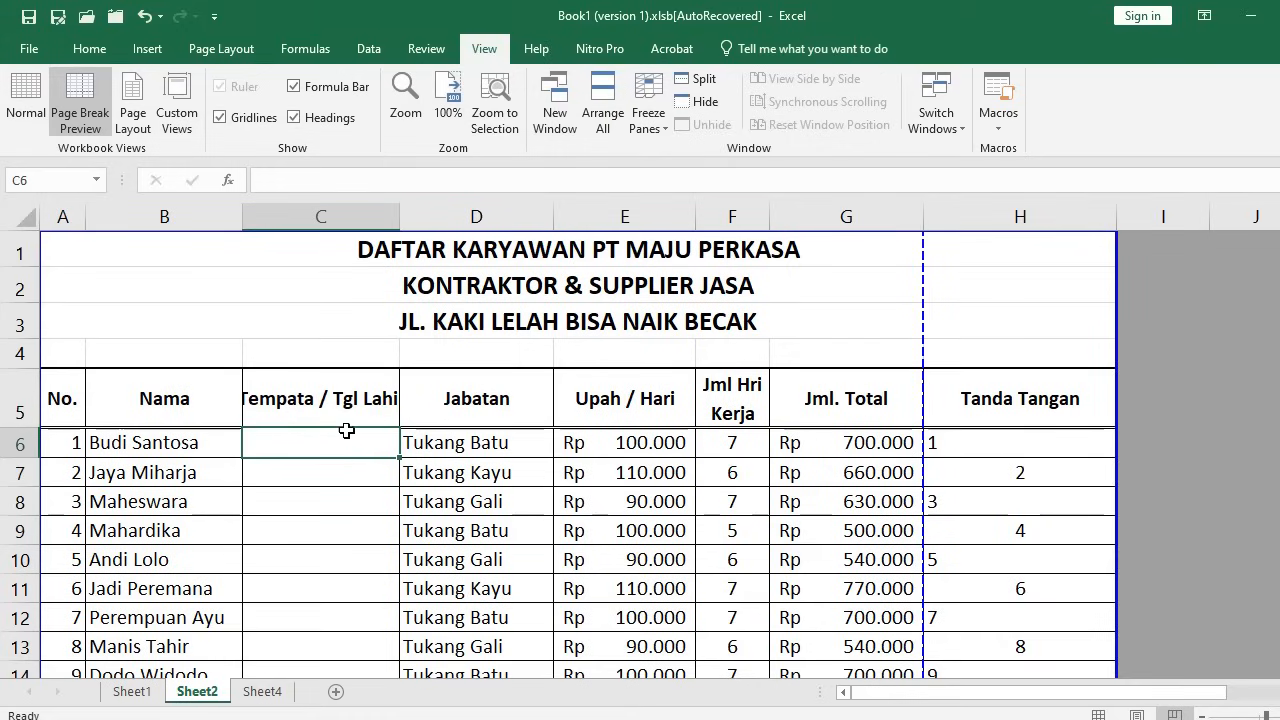
pyautogui.click(345, 404)
pyautogui.moveTo(399, 221); pyautogui.dragTo(447, 217)
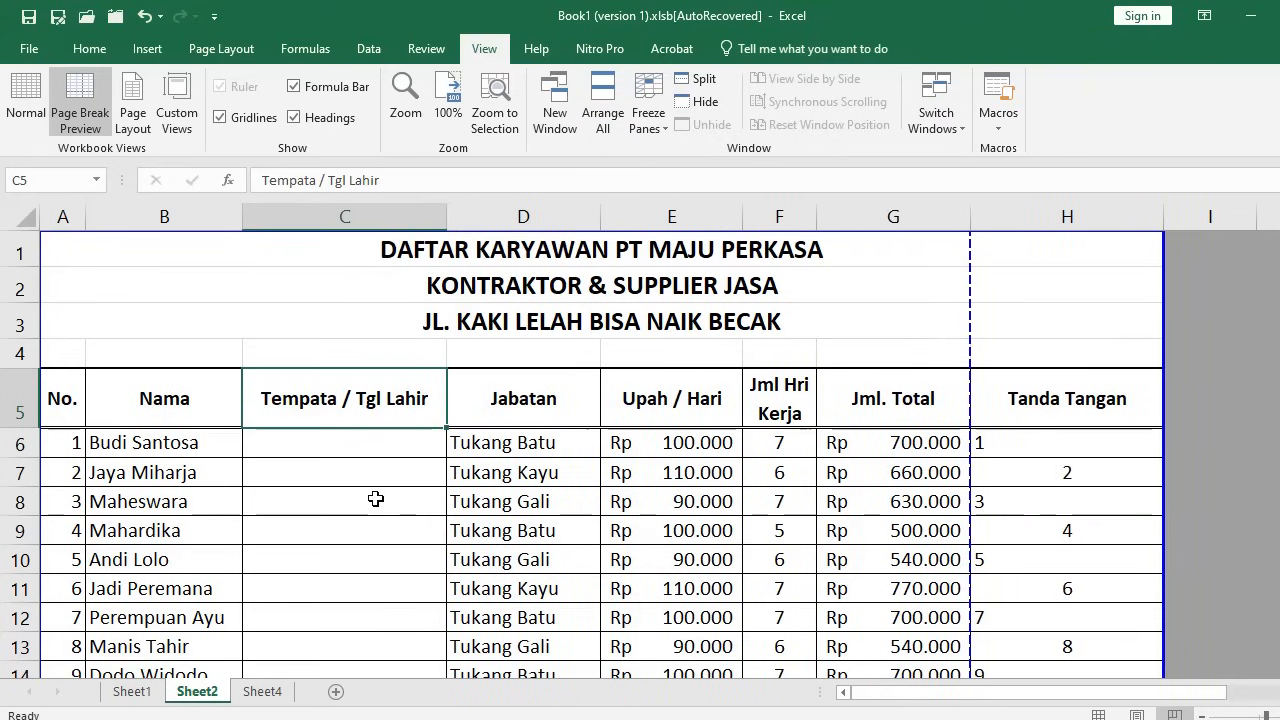
pyautogui.click(327, 454)
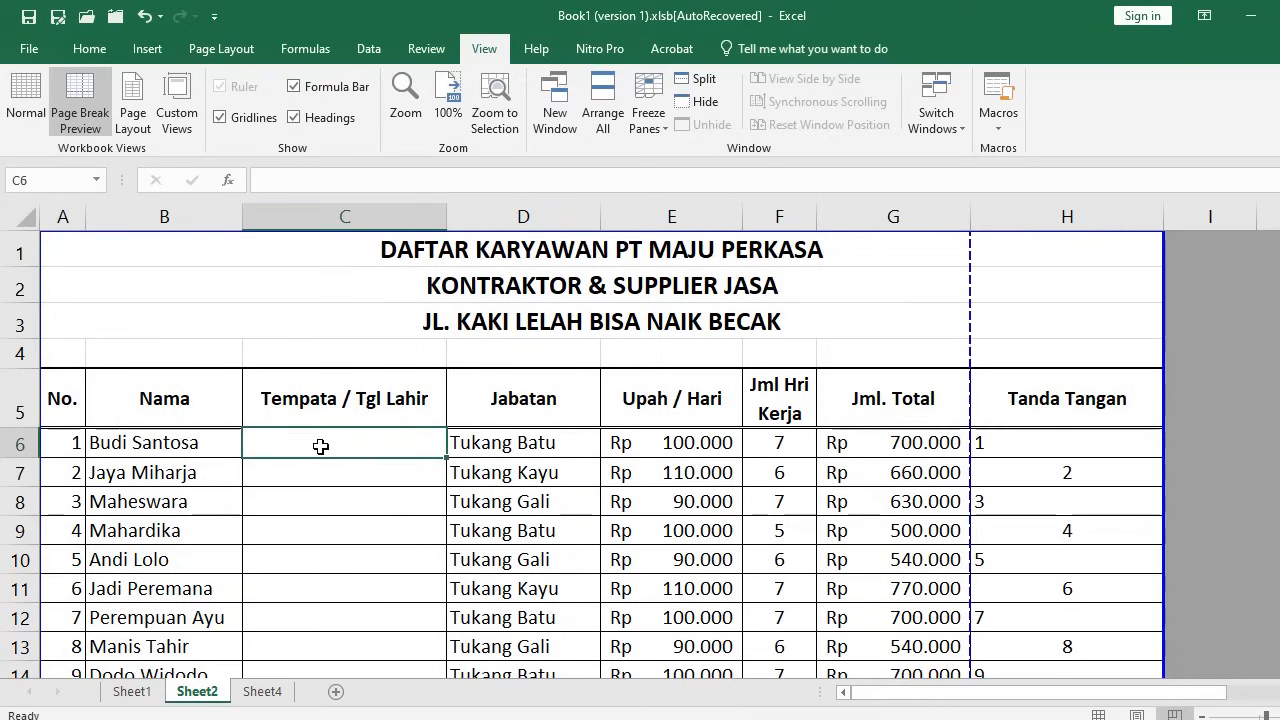
pyautogui.write('Cil')
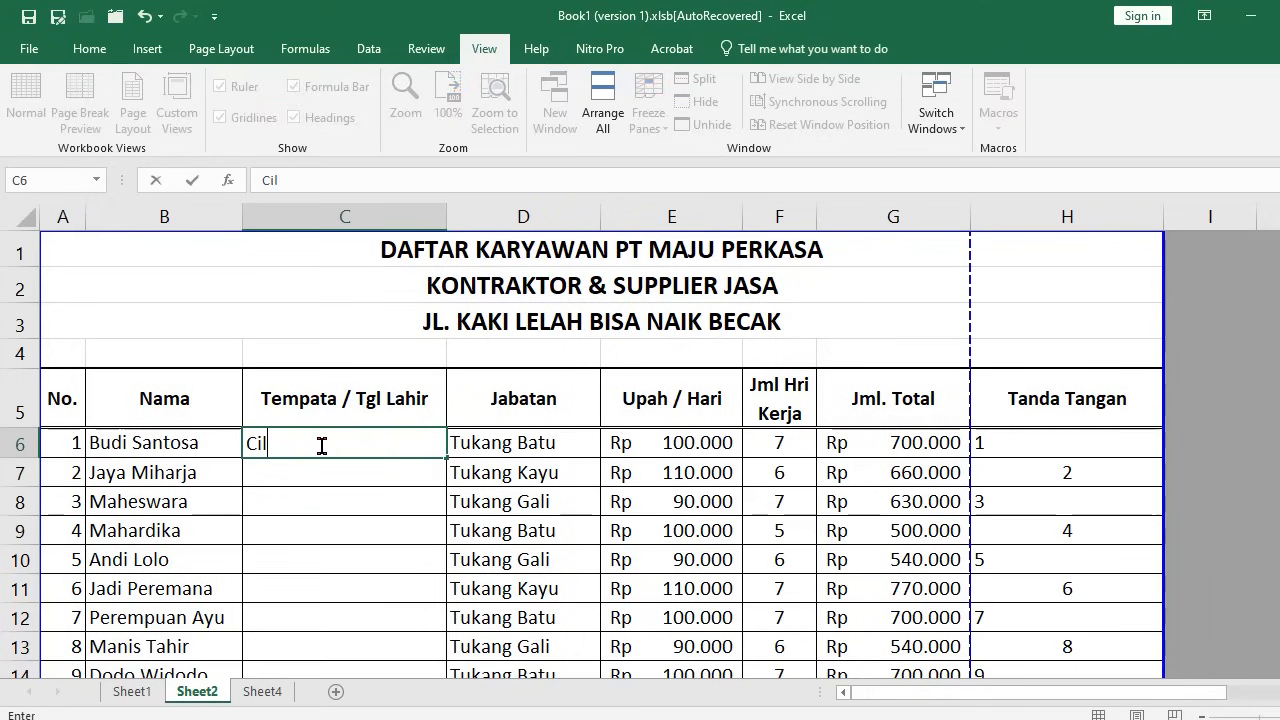
pyautogui.write('acap, 14 Juli 1985')
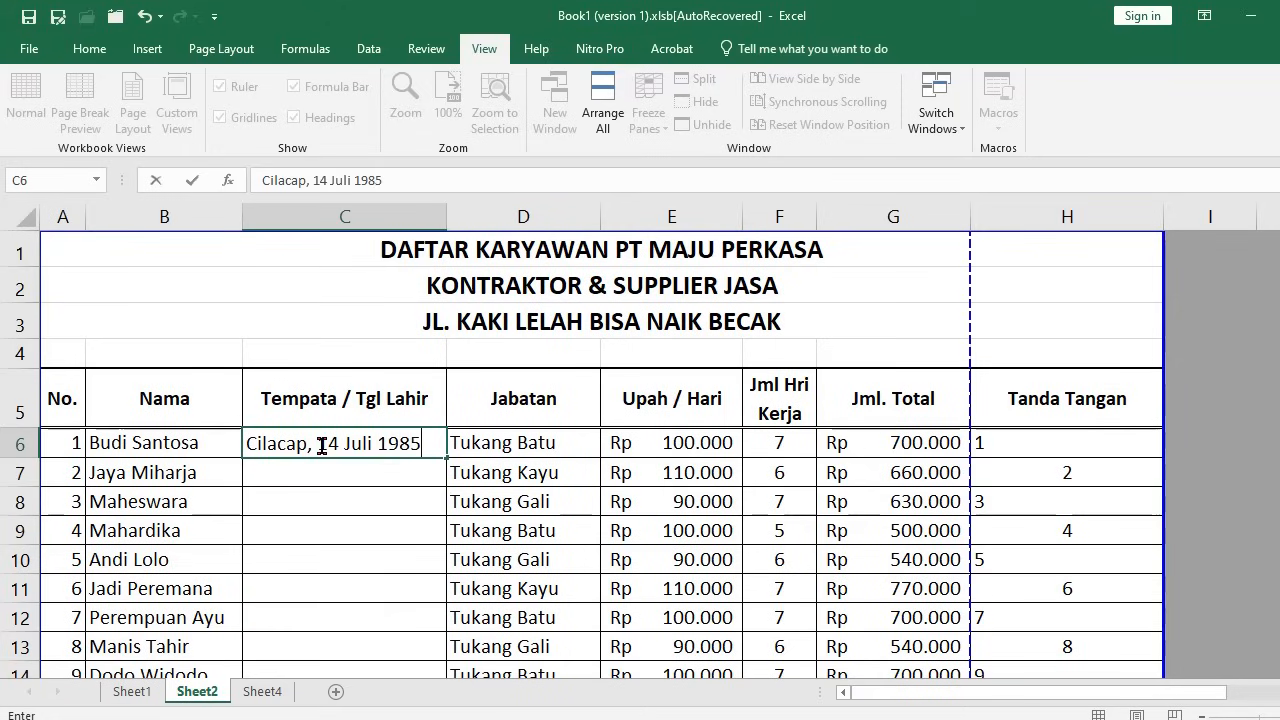
pyautogui.press('Return')
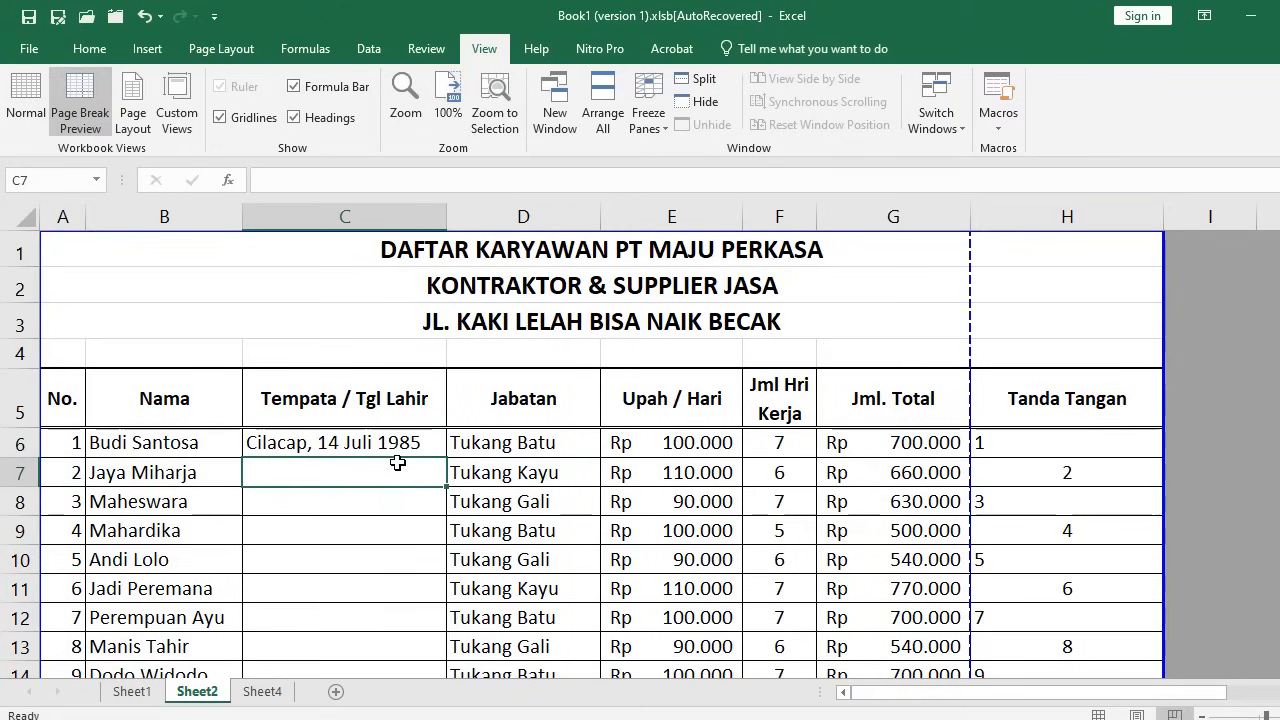
pyautogui.click(366, 505)
pyautogui.click(346, 441)
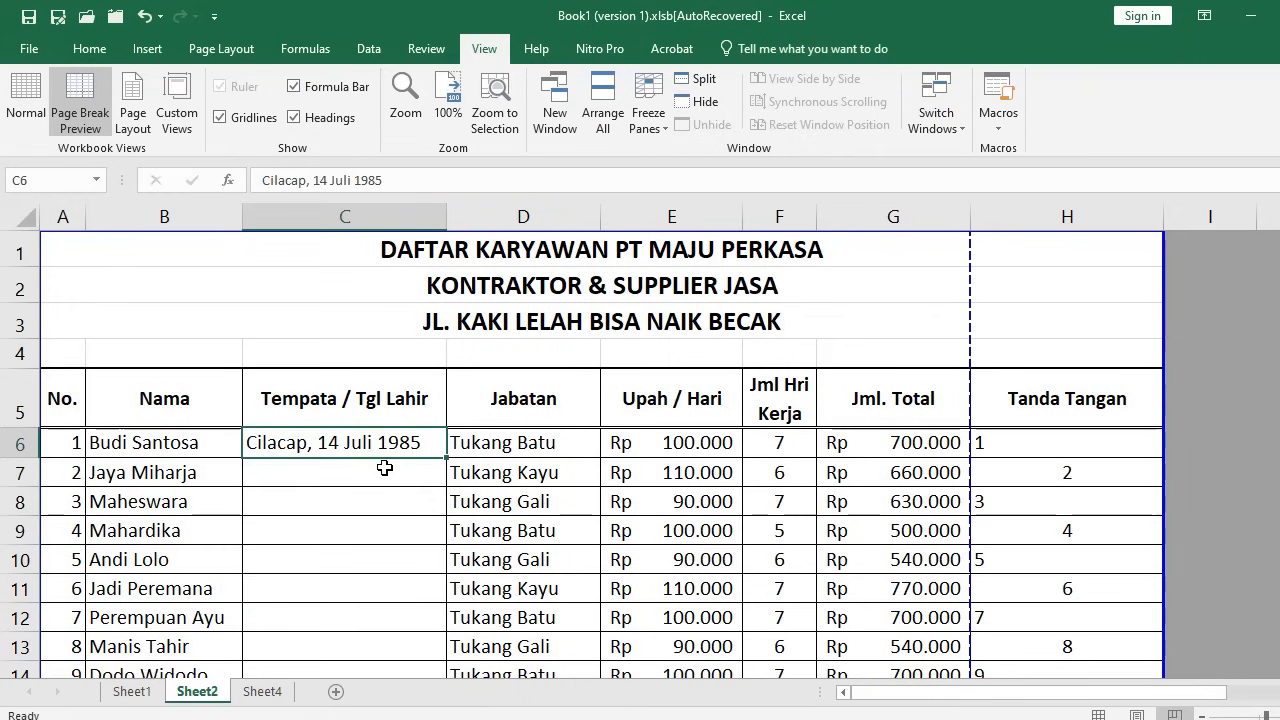
pyautogui.scroll(-12, 385, 471)
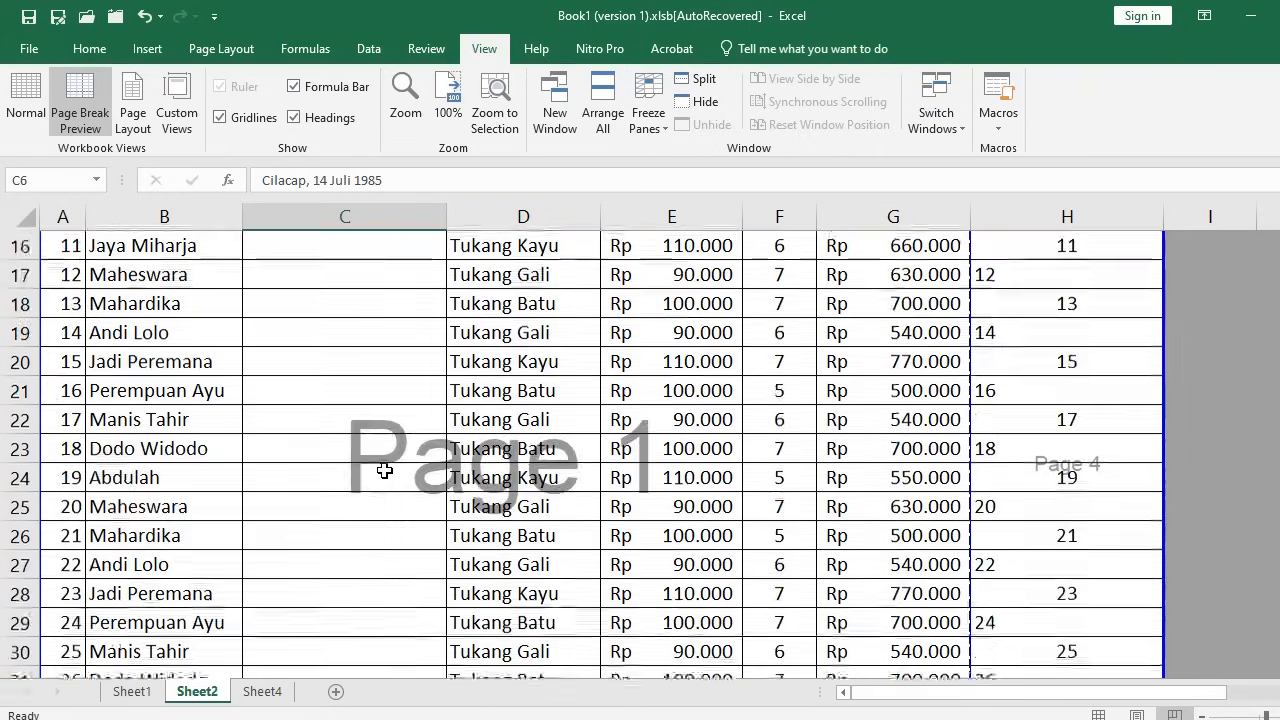
pyautogui.scroll(11, 390, 477)
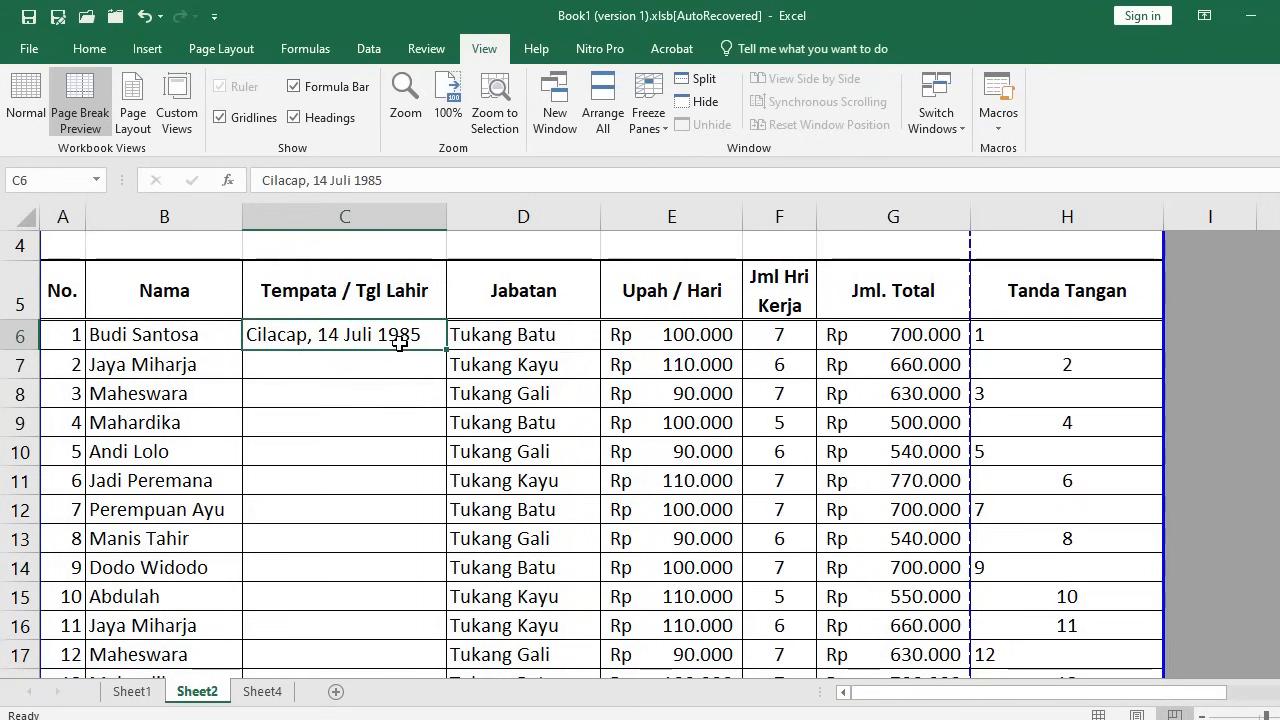
pyautogui.click(376, 368)
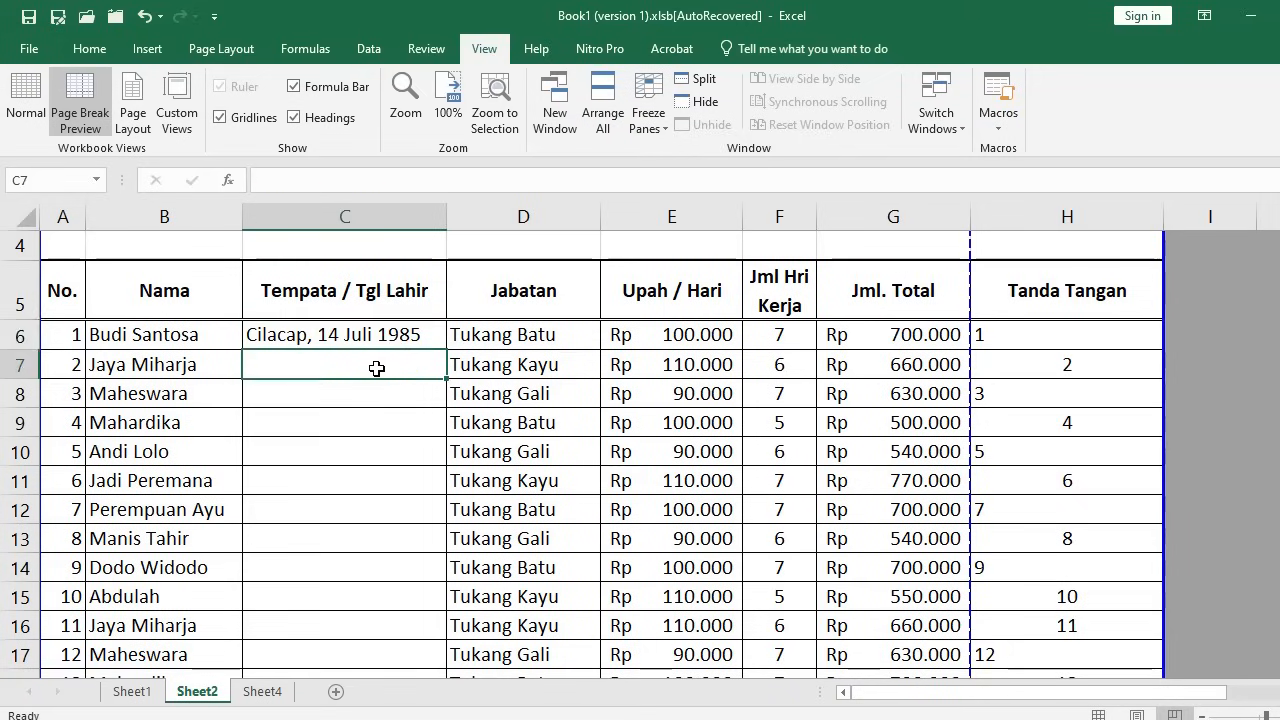
pyautogui.click(291, 337)
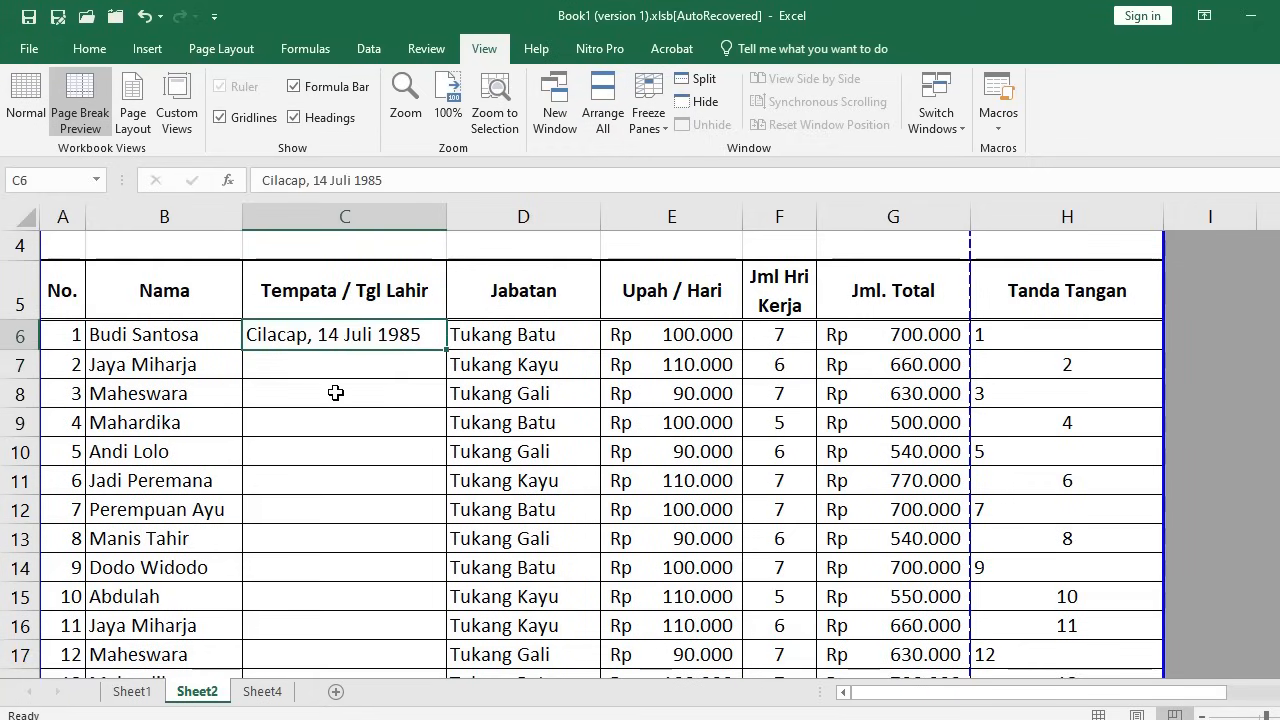
pyautogui.click(488, 340)
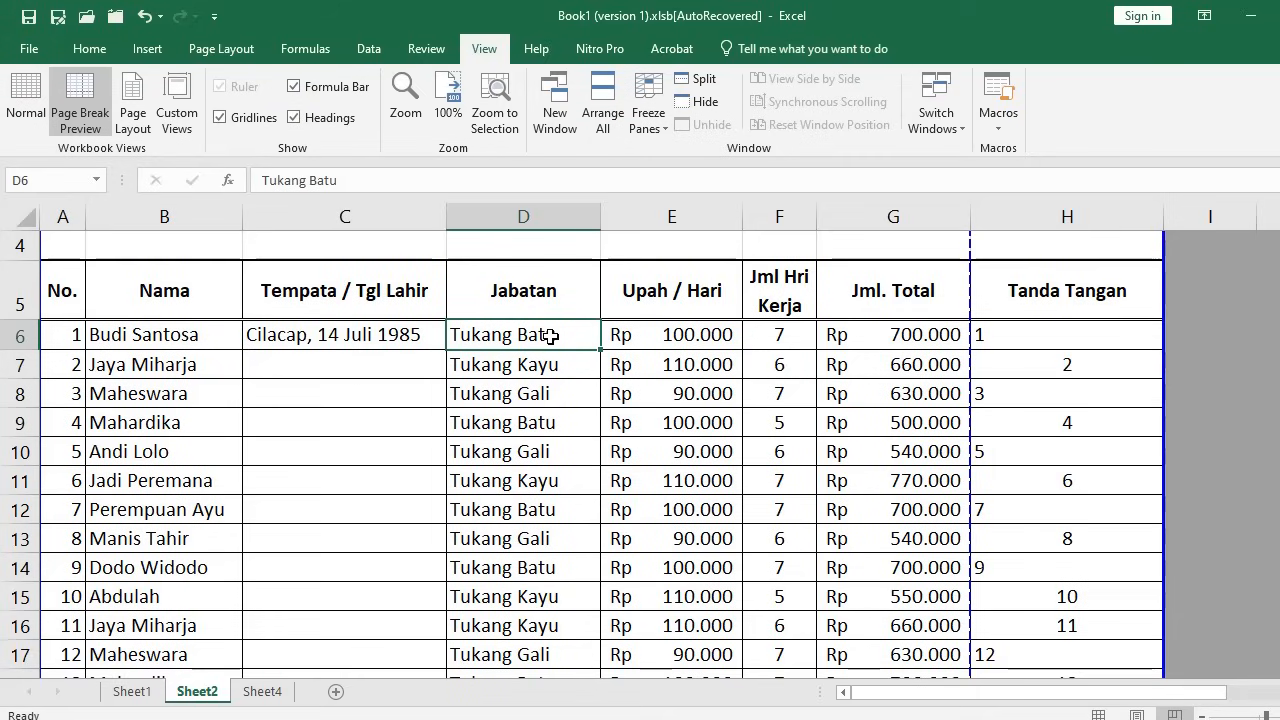
# Insert a blank column D with Alt+I, C and shorten C6 to 'Cilacap,'
pyautogui.hotkey('alt', 'i')
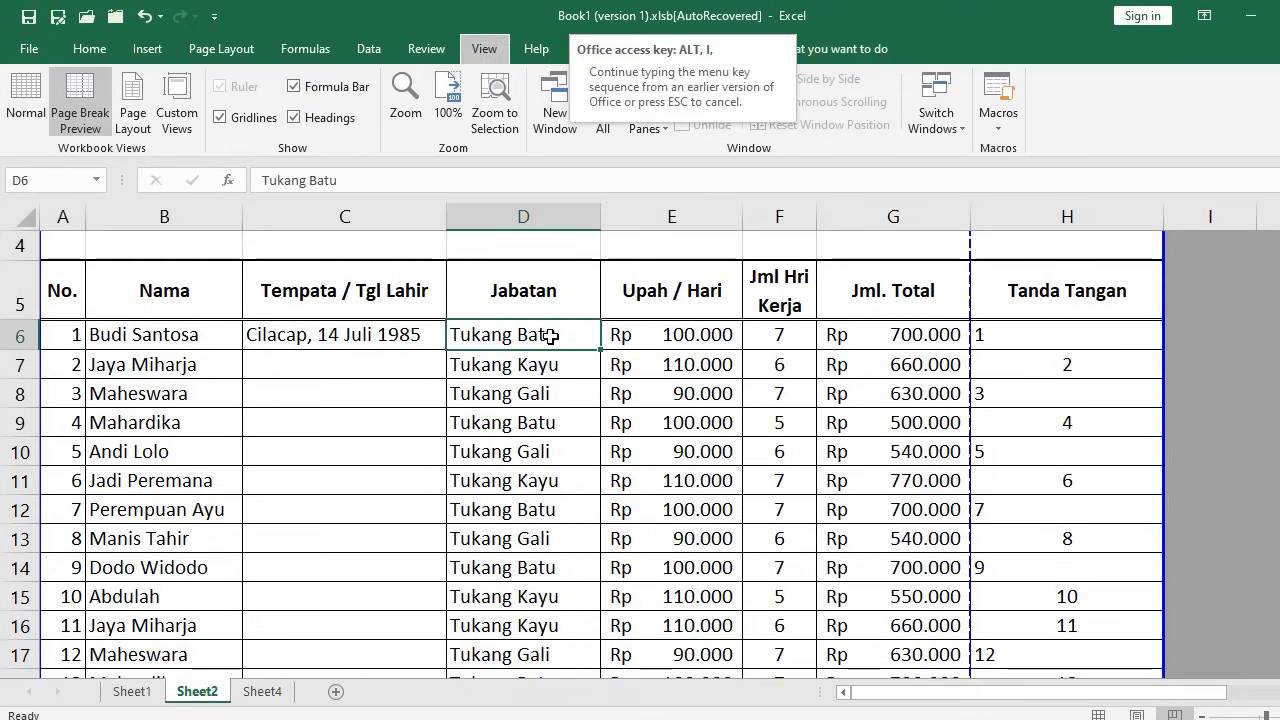
pyautogui.press('c')
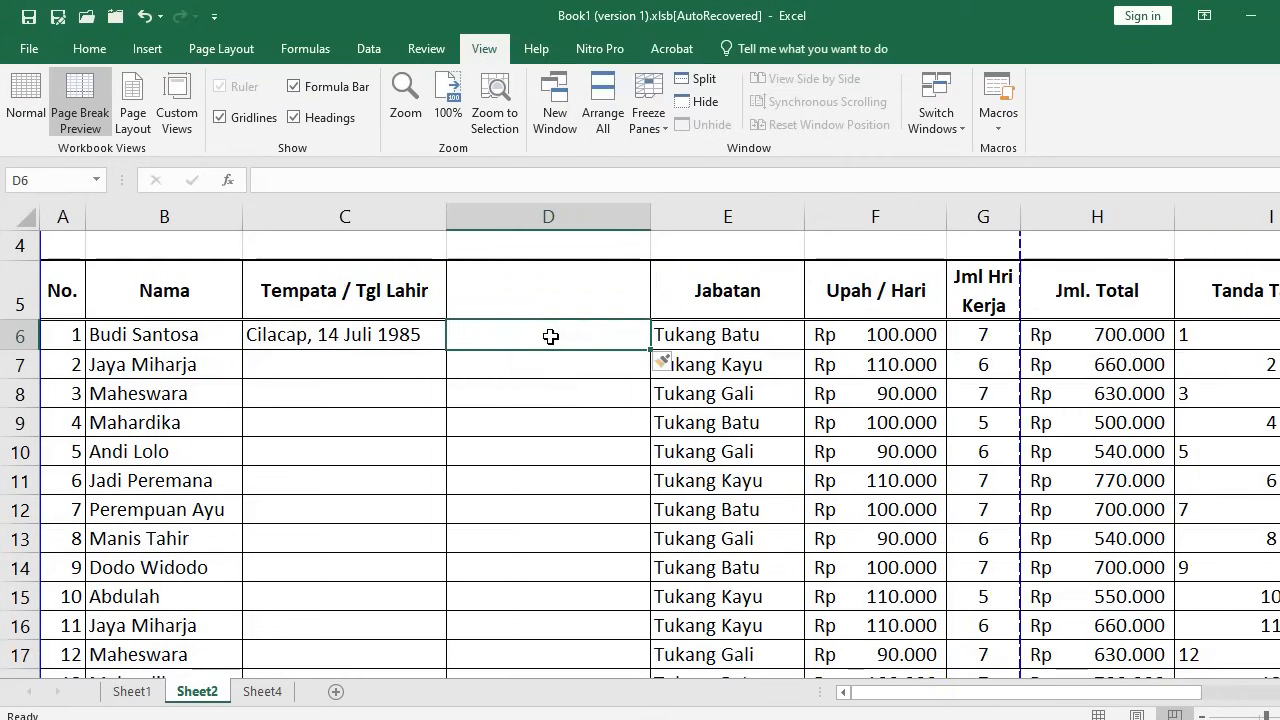
pyautogui.click(305, 341)
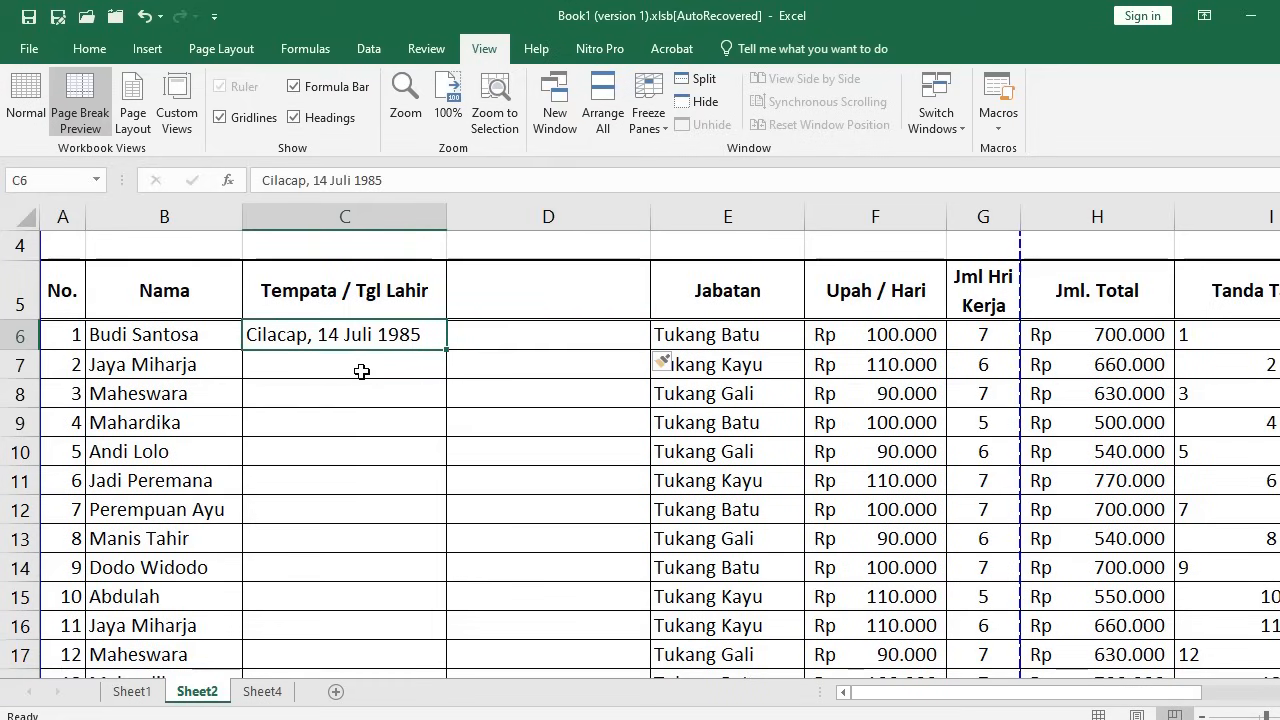
pyautogui.click(522, 298)
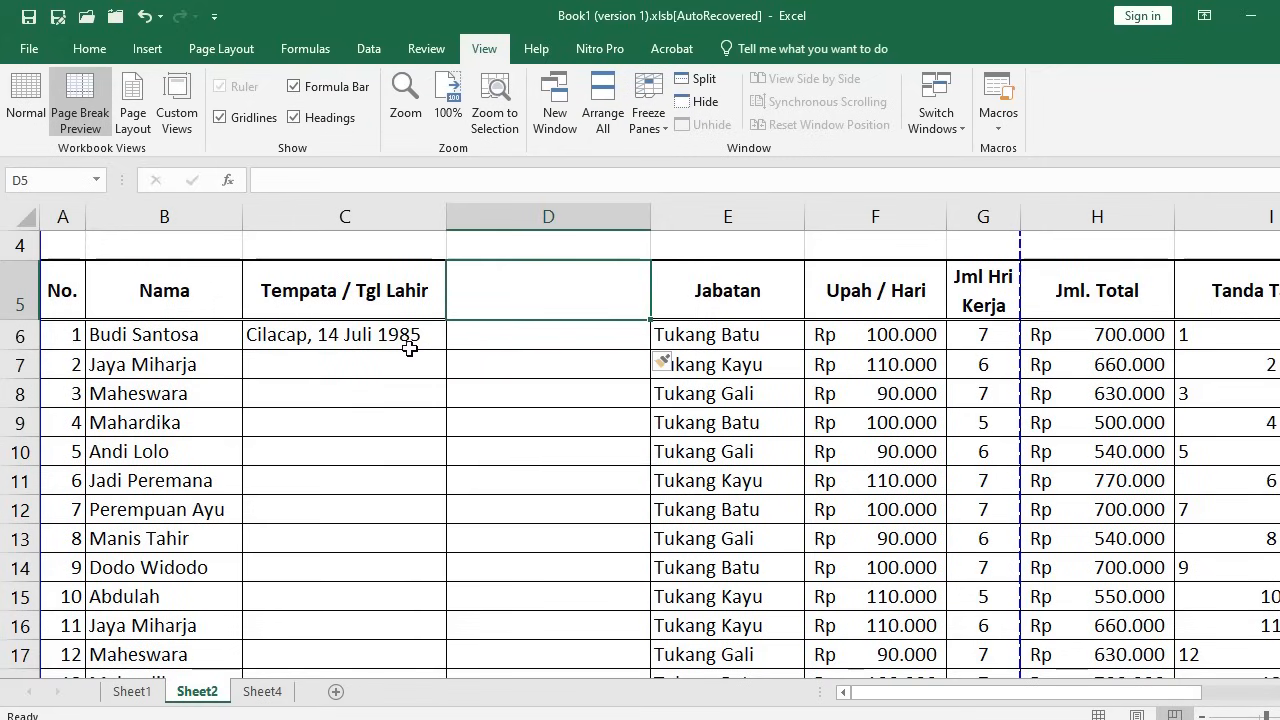
pyautogui.click(352, 337)
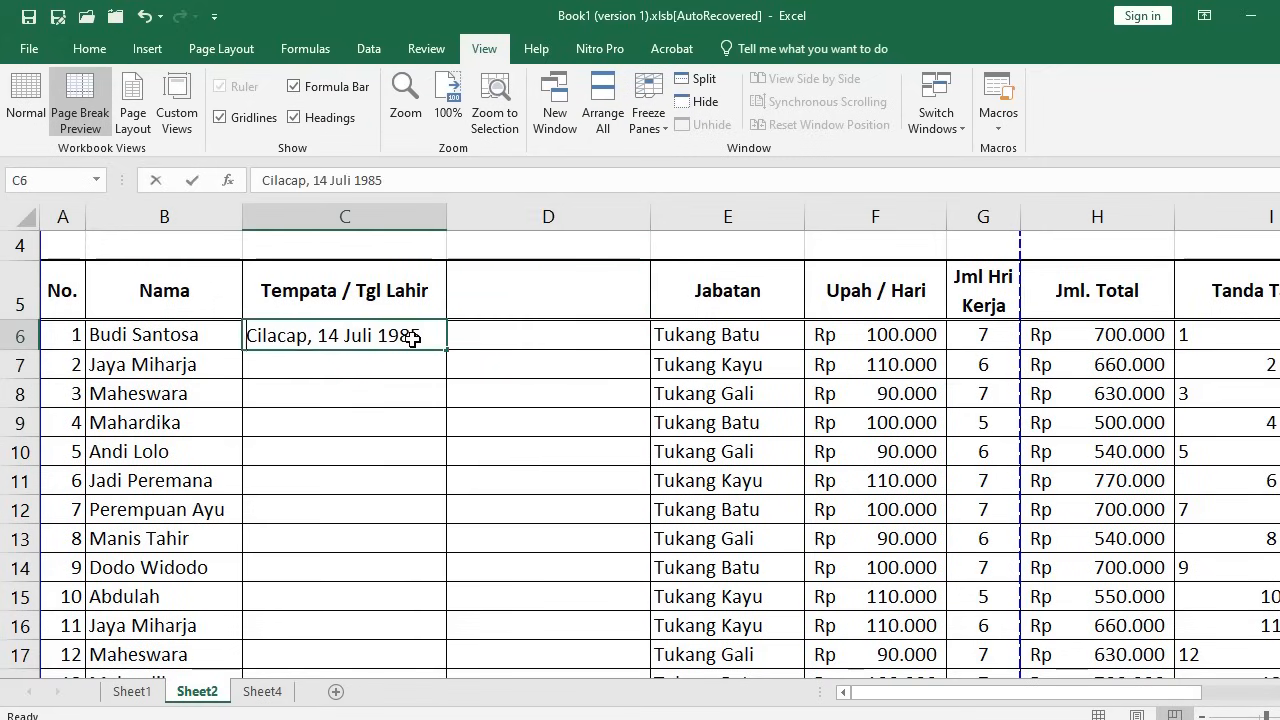
pyautogui.write('Cilacap,')
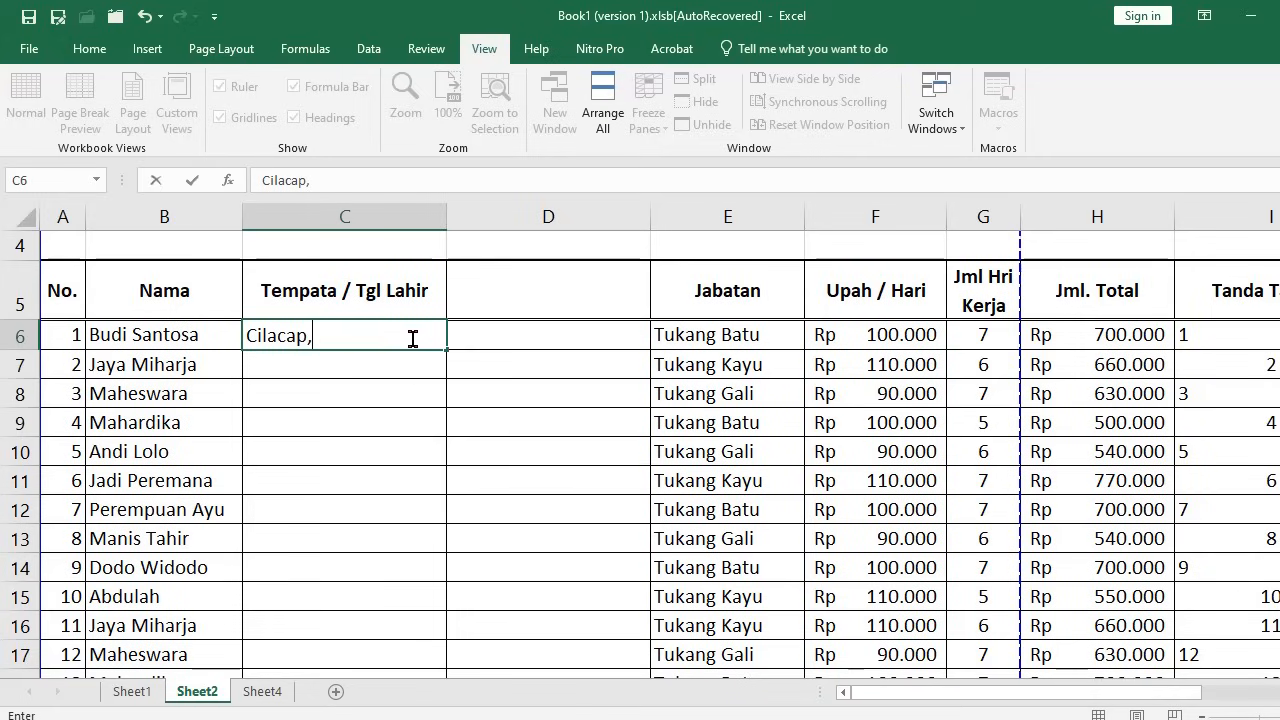
pyautogui.press('Tab')
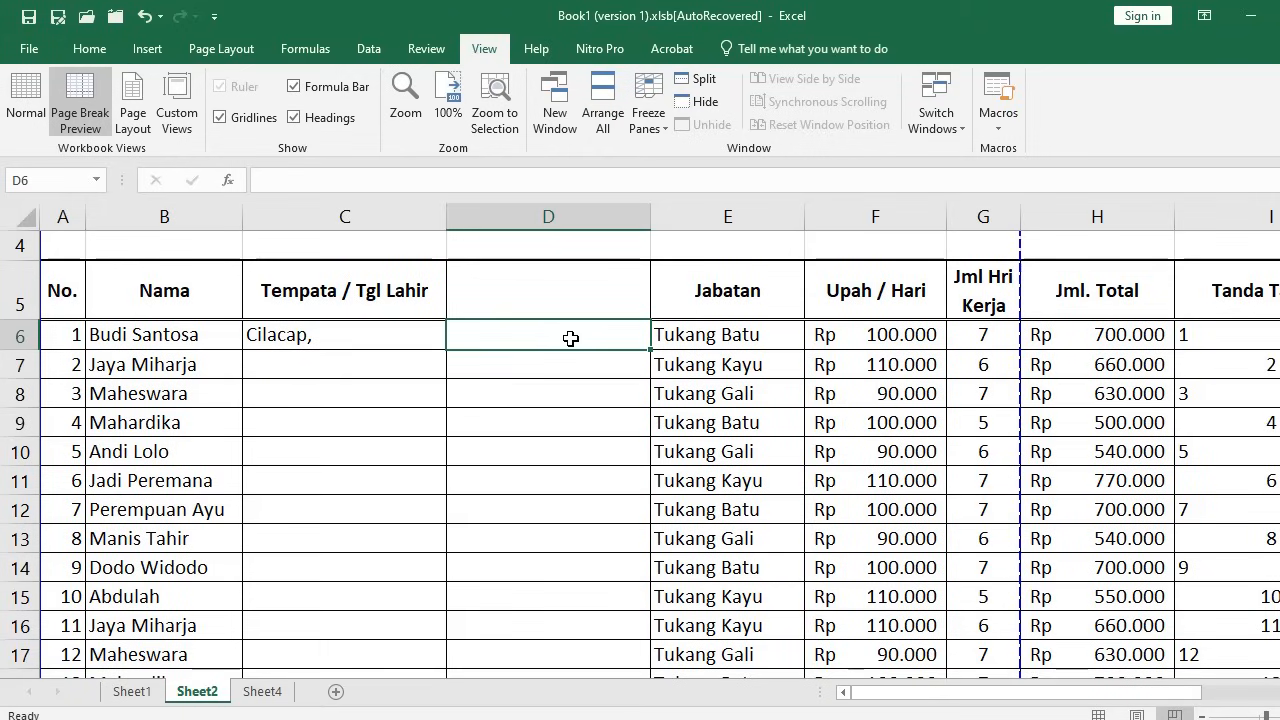
# Enter the birth date 20-1-1985 in D6, shown as 20/01/1985
pyautogui.write('20')
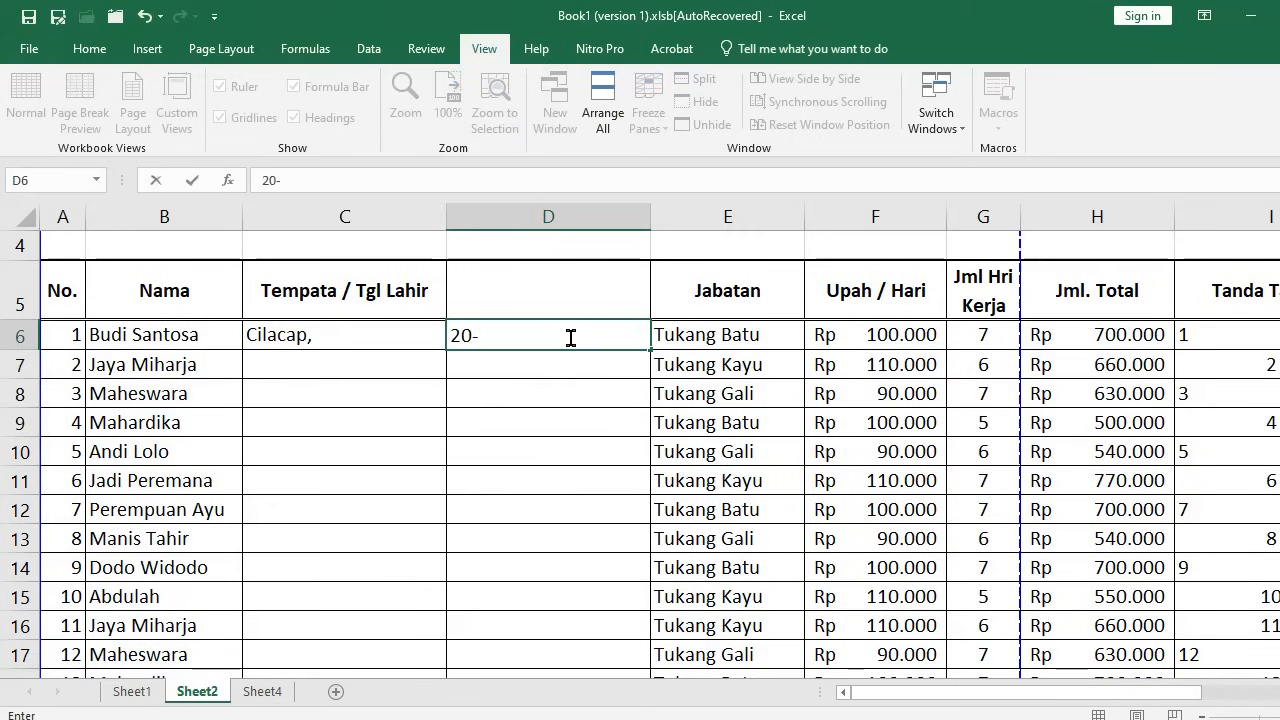
pyautogui.write('-1-20')
pyautogui.press('BackSpace')
pyautogui.press('BackSpace')
pyautogui.write('1985')
pyautogui.press('Return')
pyautogui.click(572, 414)
pyautogui.click(555, 331)
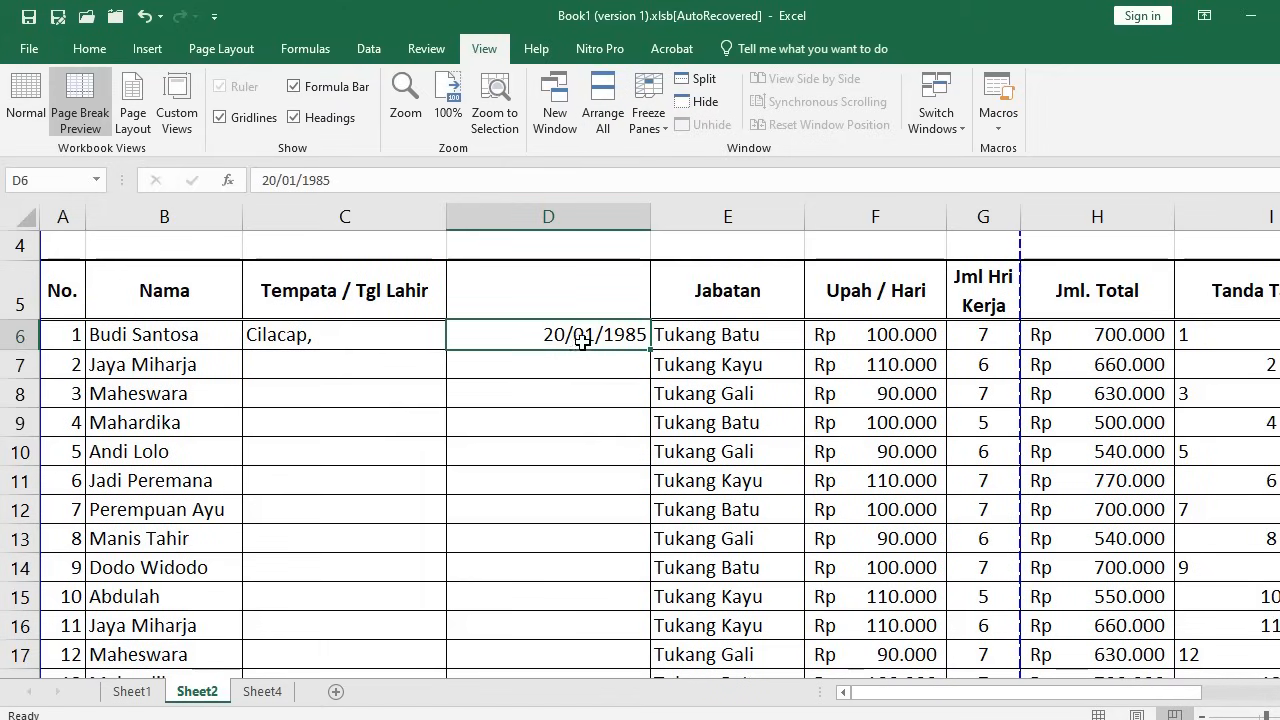
pyautogui.click(538, 387)
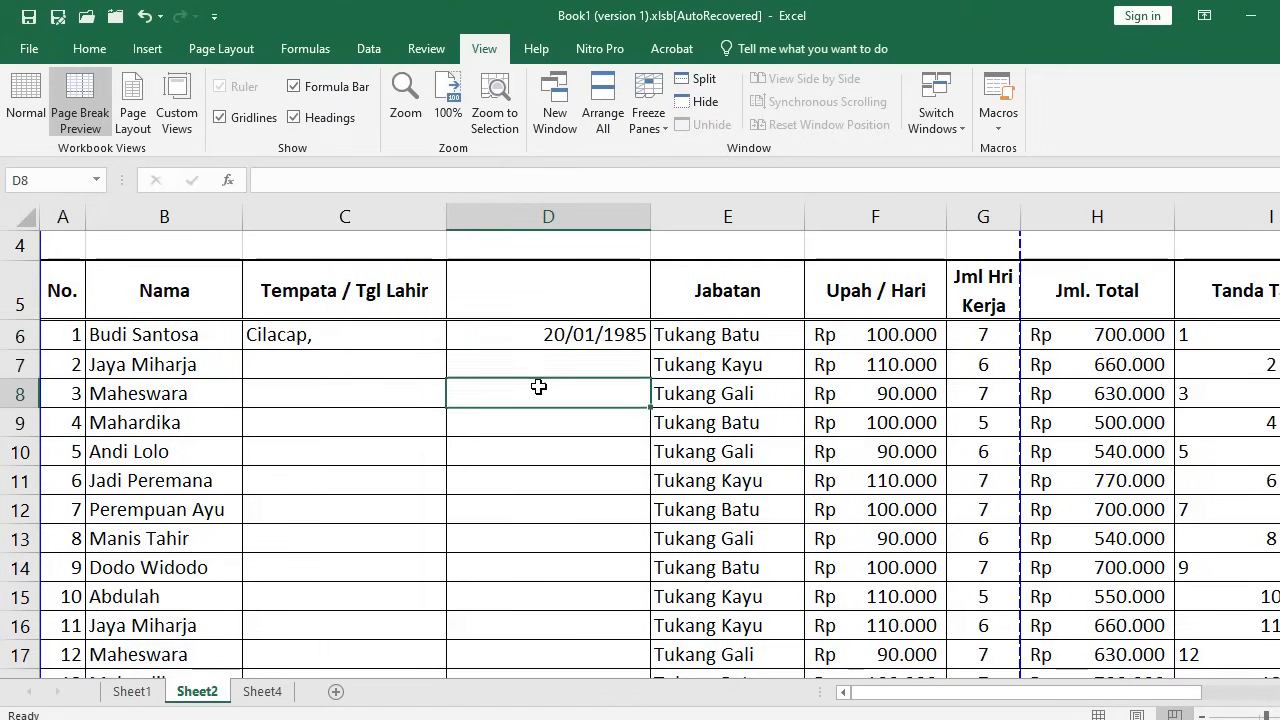
pyautogui.click(543, 337)
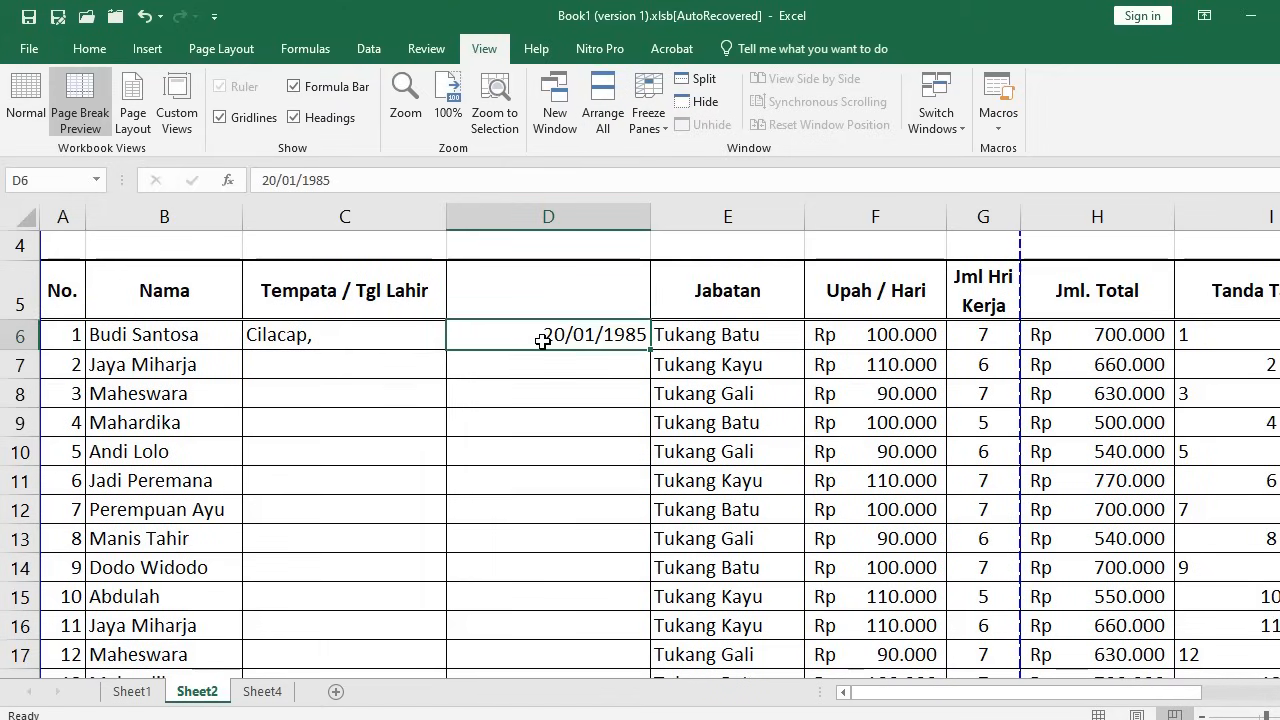
# Select whole columns C and D together
pyautogui.click(350, 291)
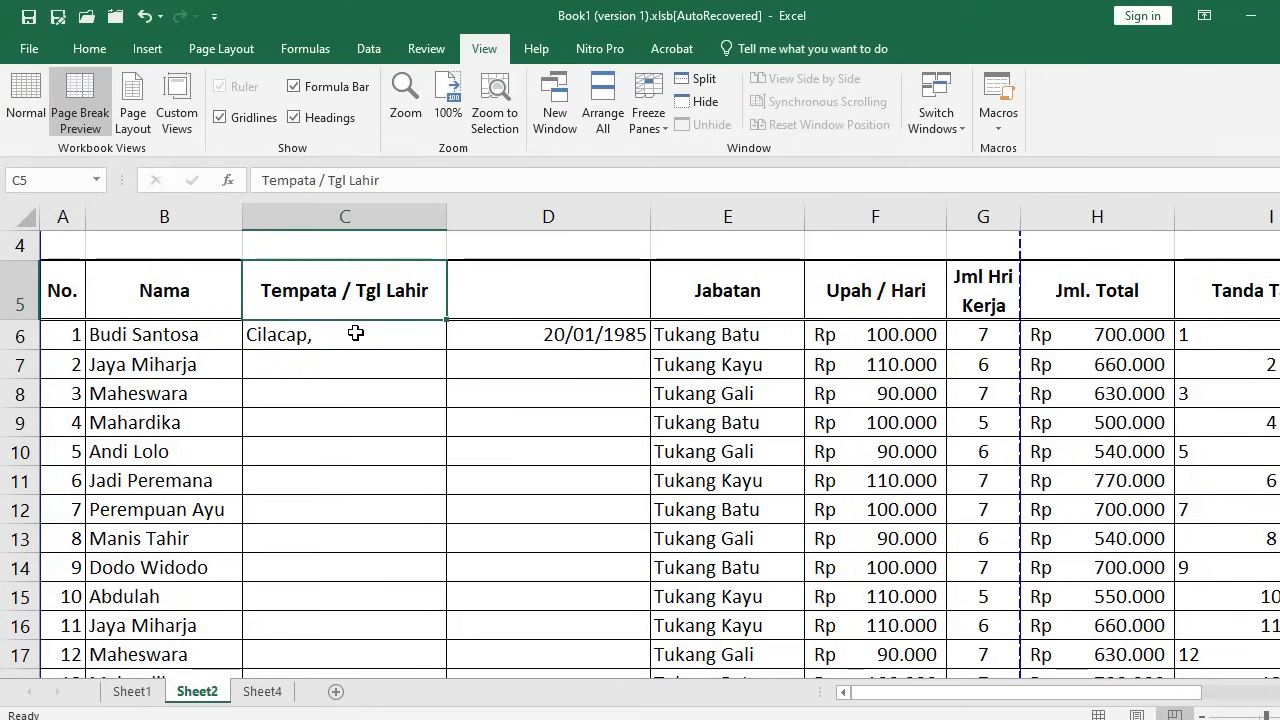
pyautogui.click(371, 218)
pyautogui.click(529, 215)
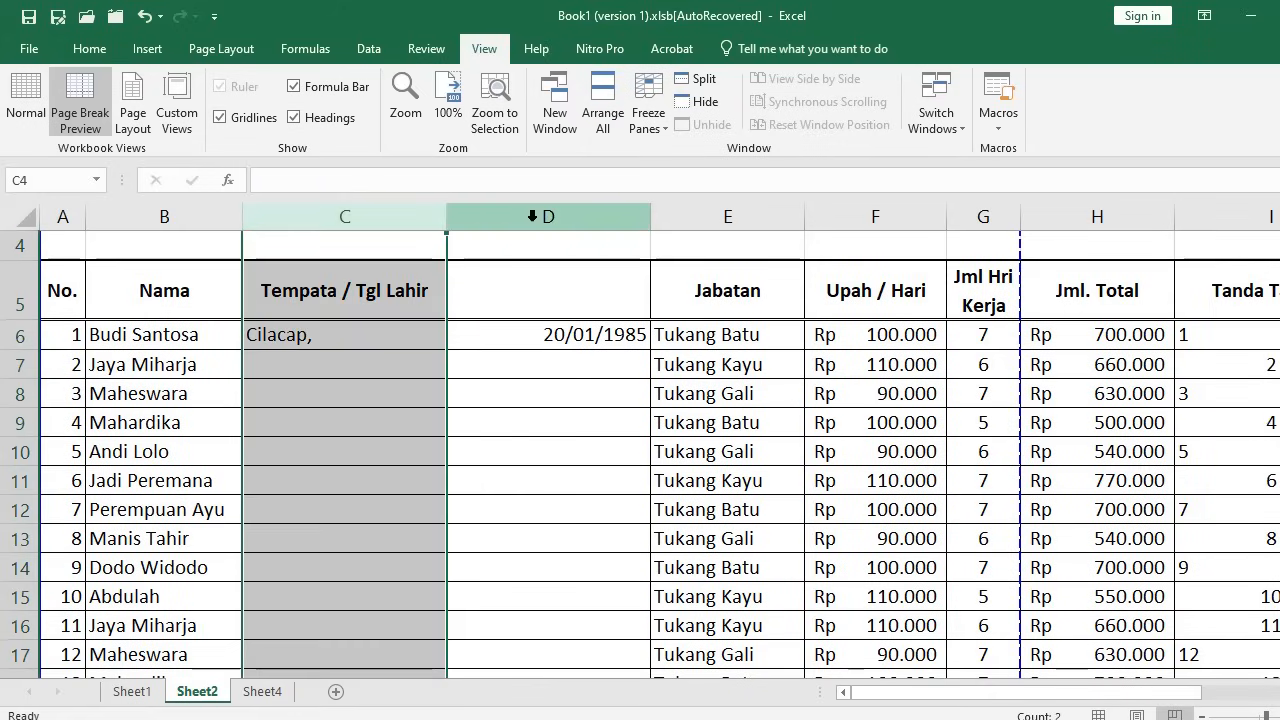
pyautogui.click(380, 215)
pyautogui.click(530, 217)
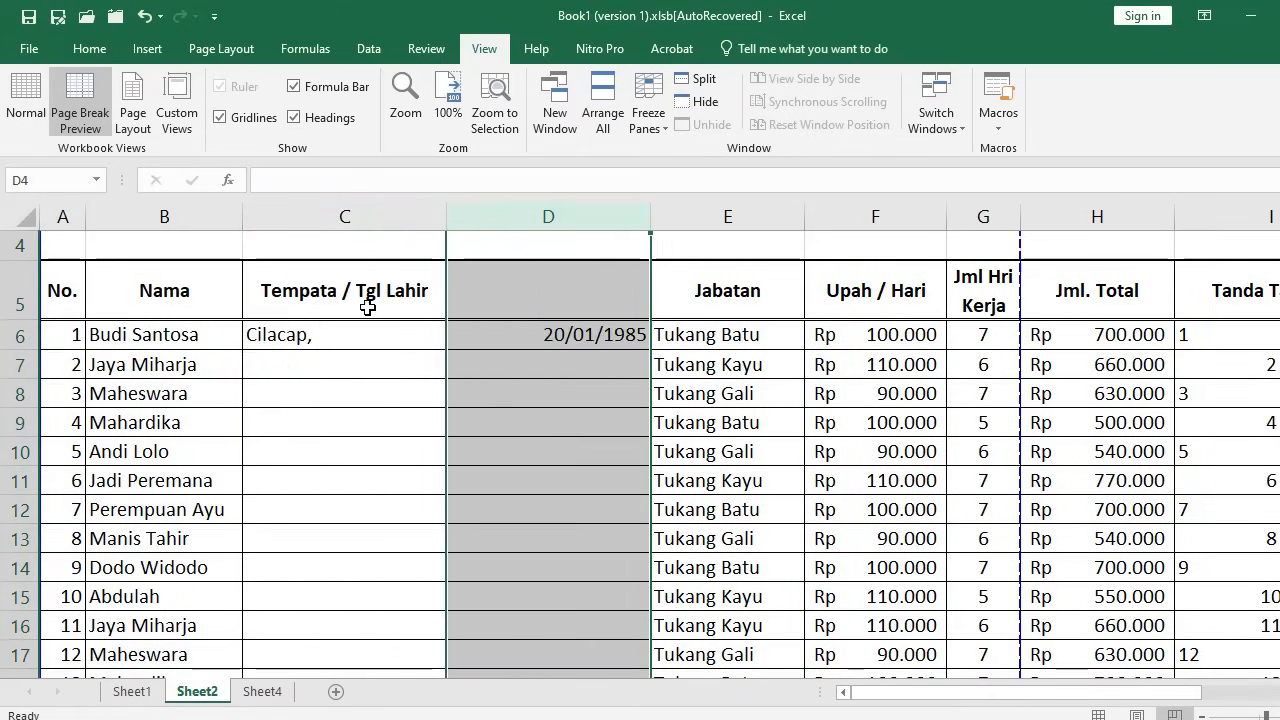
pyautogui.click(394, 399)
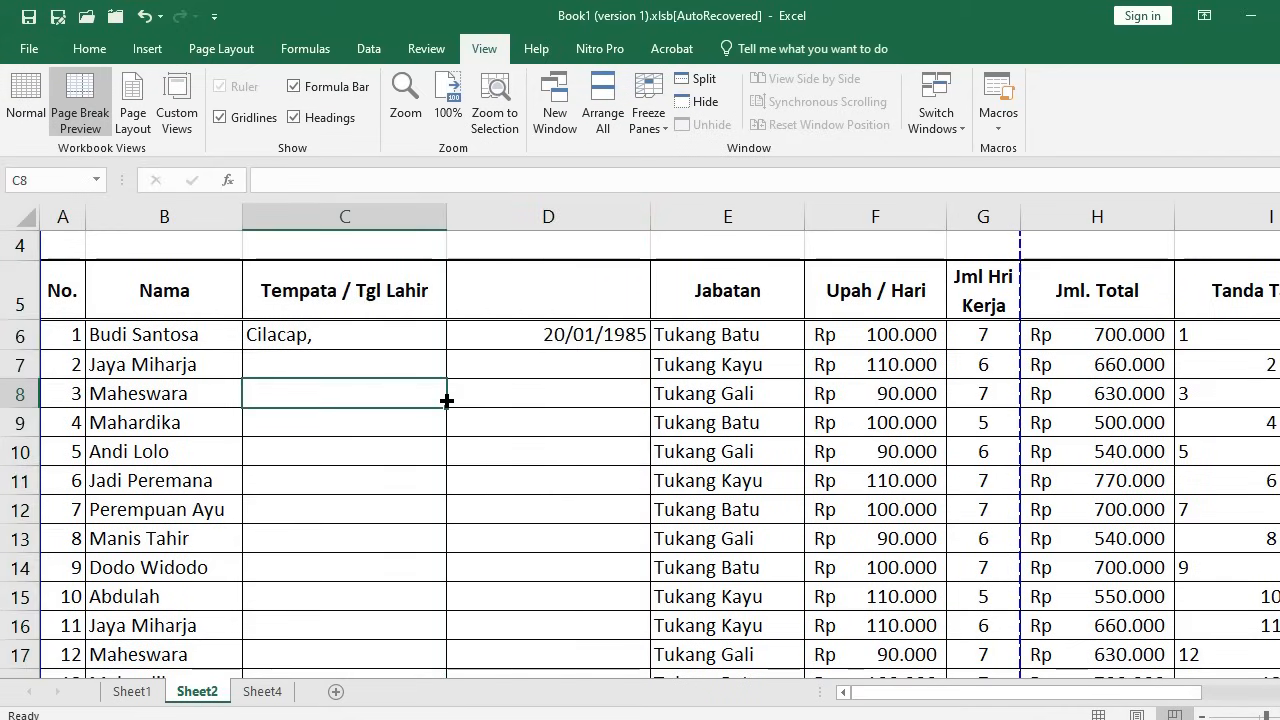
pyautogui.click(375, 222)
pyautogui.moveTo(376, 225); pyautogui.dragTo(517, 231)
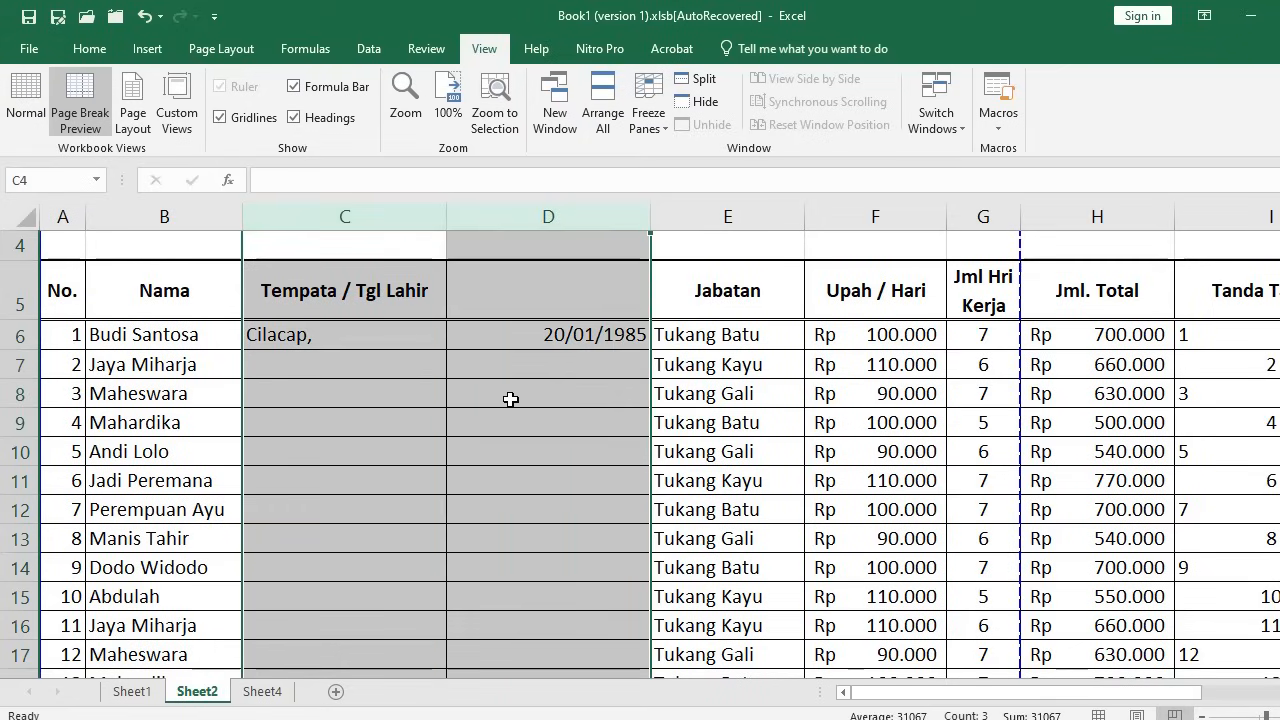
pyautogui.click(510, 399)
# Select the range from C5 down to D117
pyautogui.click(366, 288)
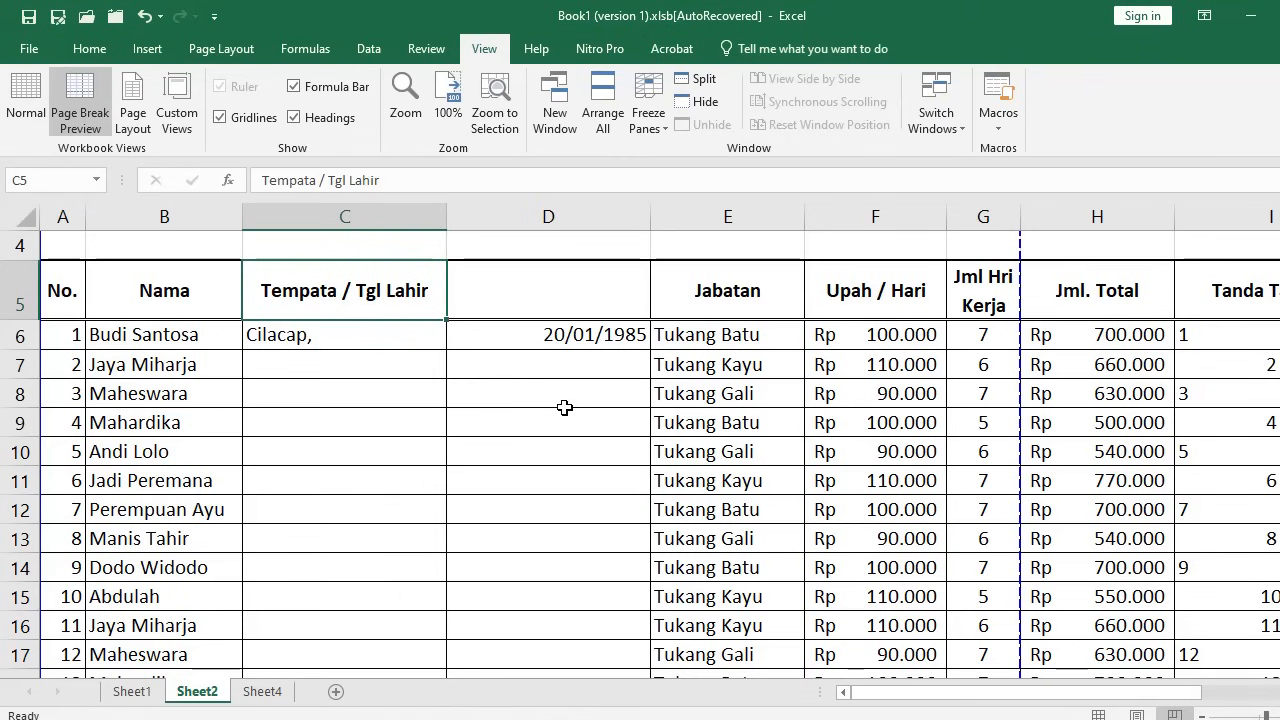
pyautogui.scroll(-19, 565, 407)
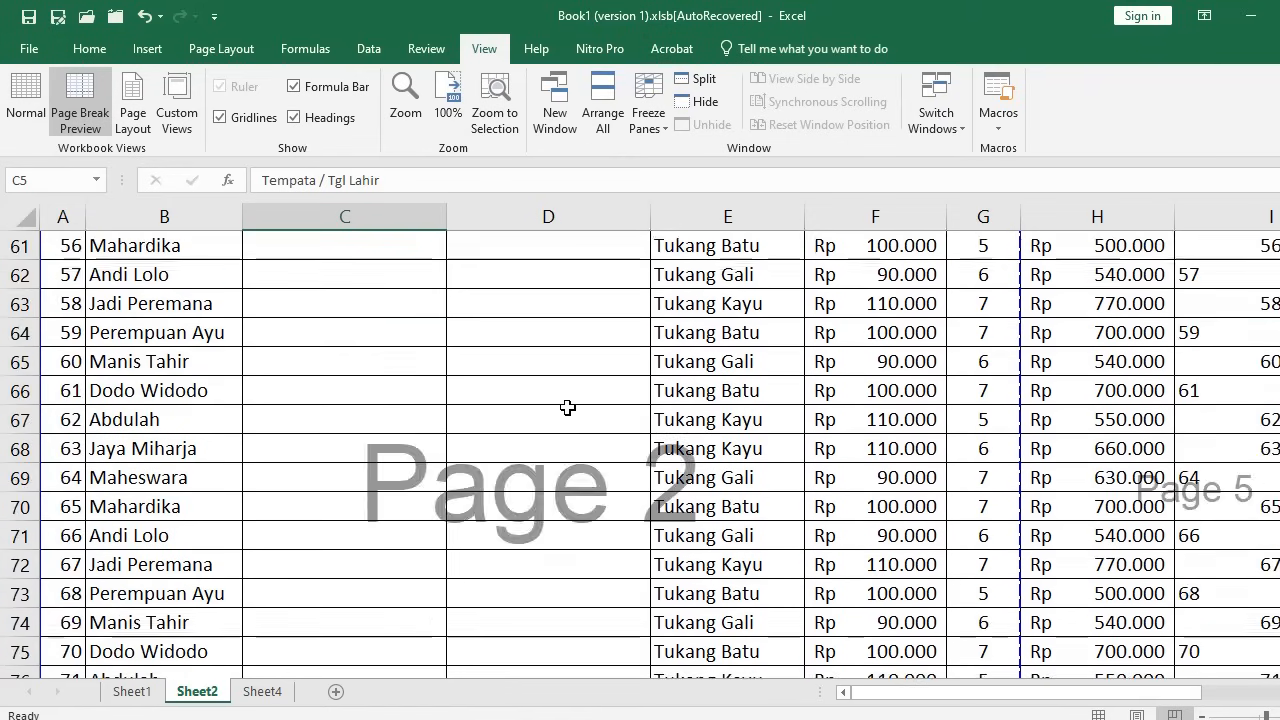
pyautogui.scroll(-18, 567, 407)
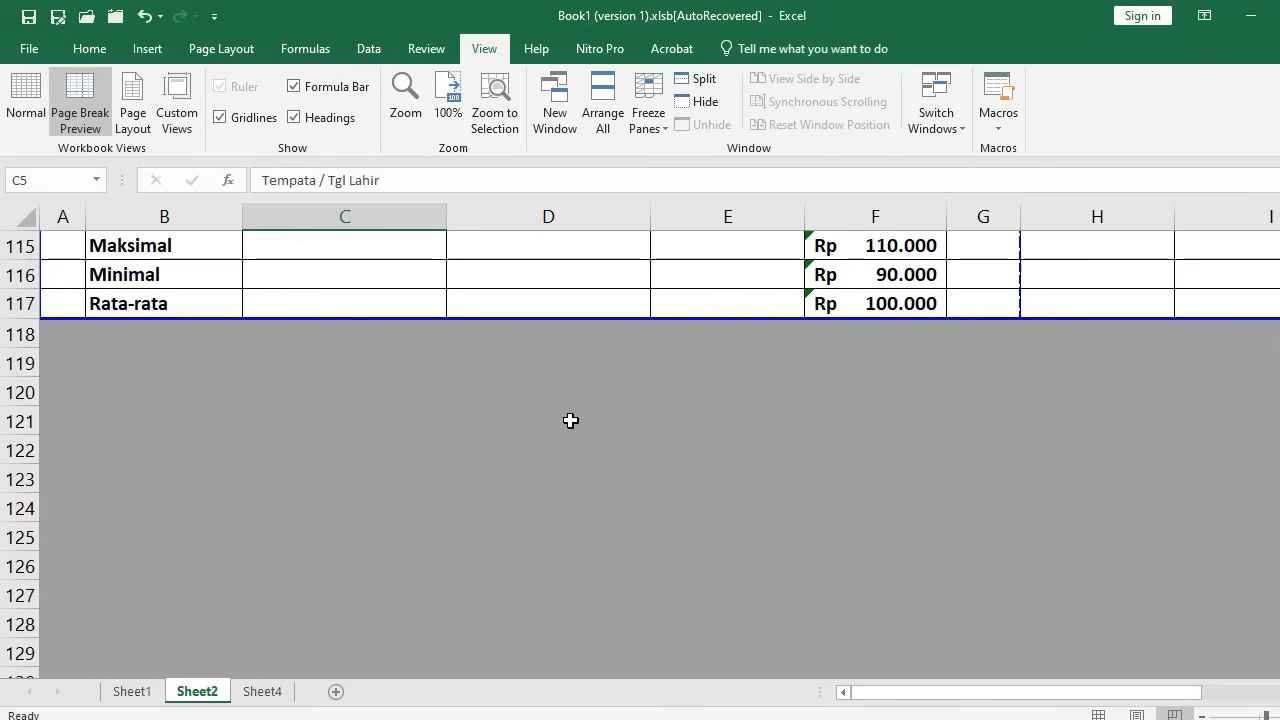
pyautogui.scroll(2, 570, 420)
pyautogui.keyDown('shift'); pyautogui.click(537, 482); pyautogui.keyUp('shift')
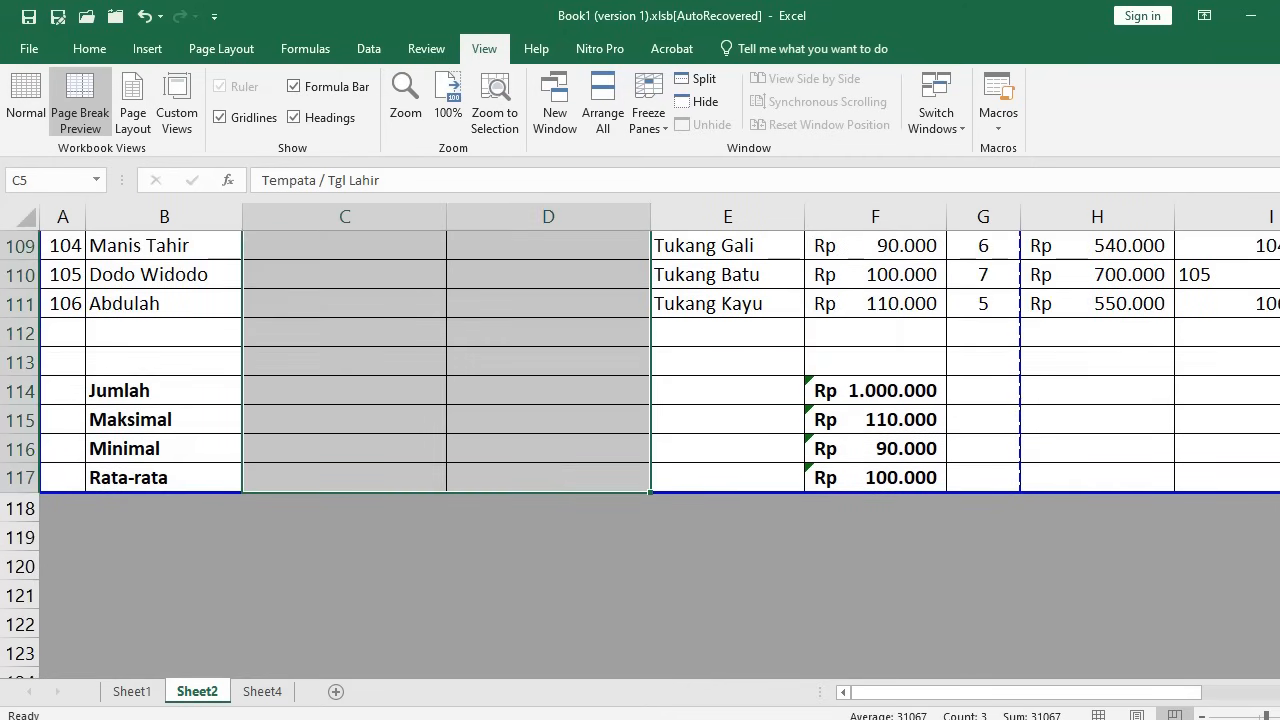
pyautogui.scroll(20, 1266, 494)
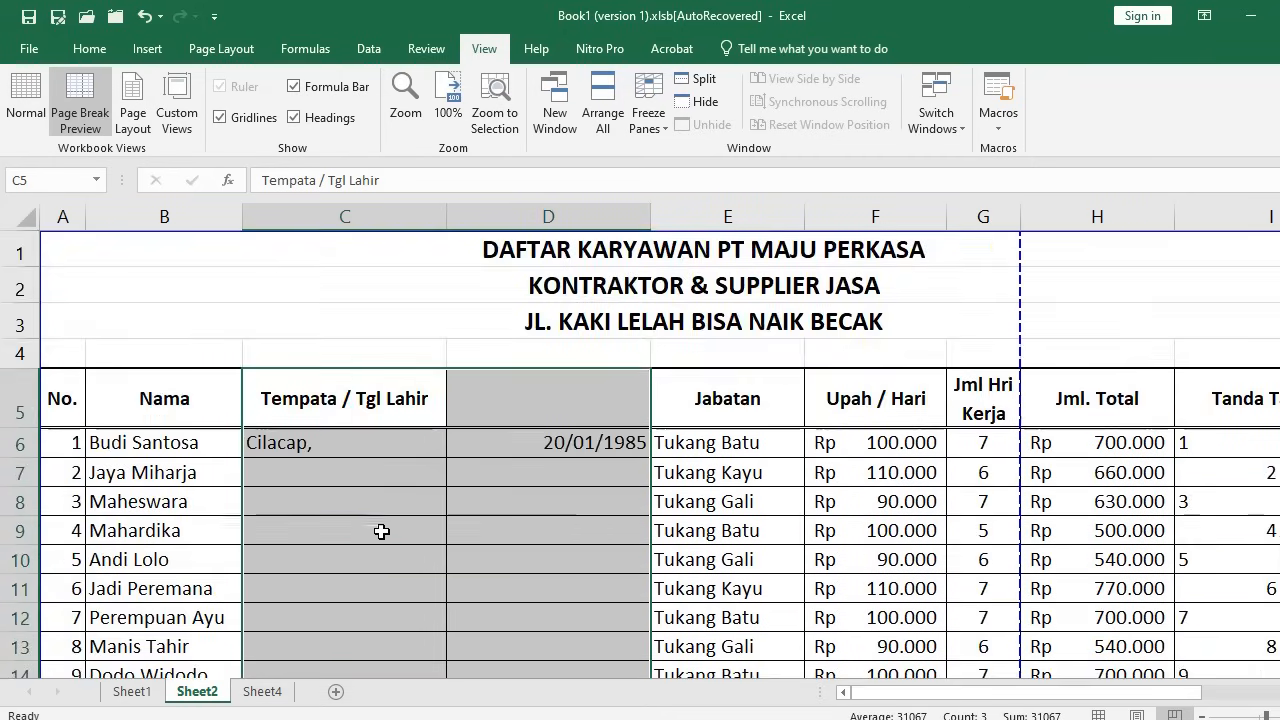
# Turn off the inside vertical border between columns C and D via More Borders
pyautogui.click(100, 50)
pyautogui.click(277, 119)
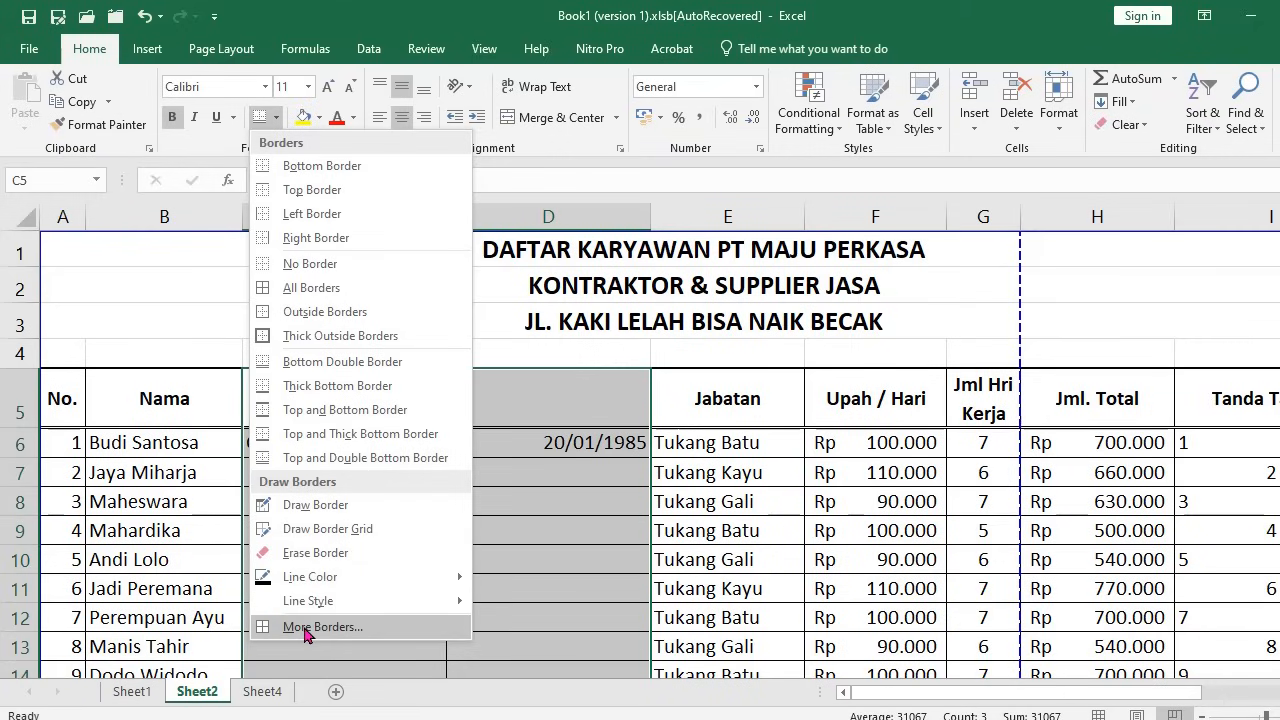
pyautogui.click(307, 628)
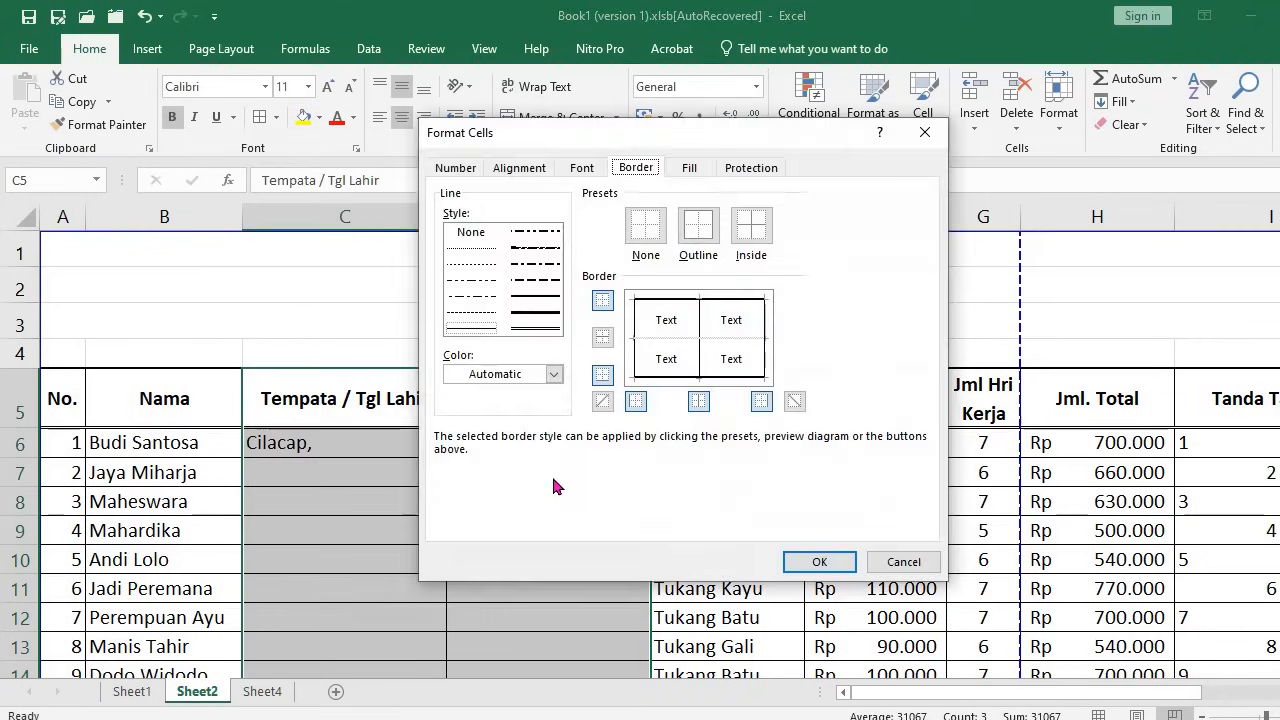
pyautogui.click(700, 330)
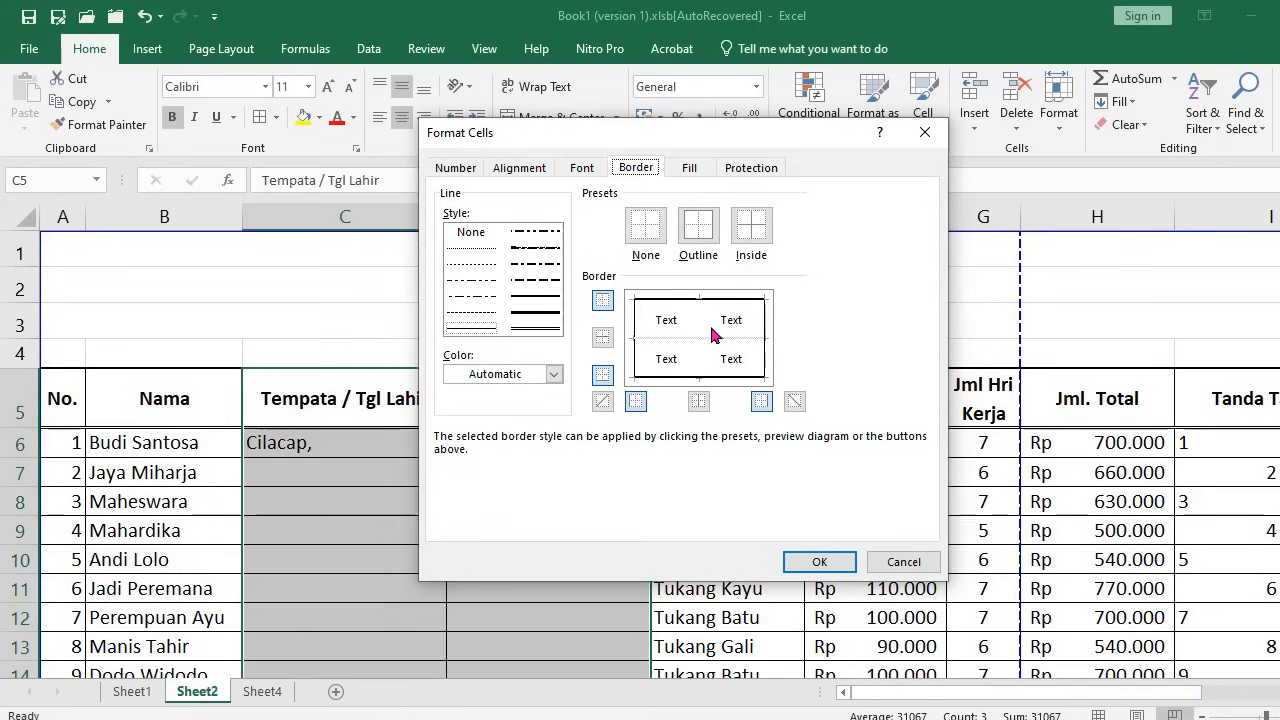
pyautogui.click(808, 562)
pyautogui.click(442, 560)
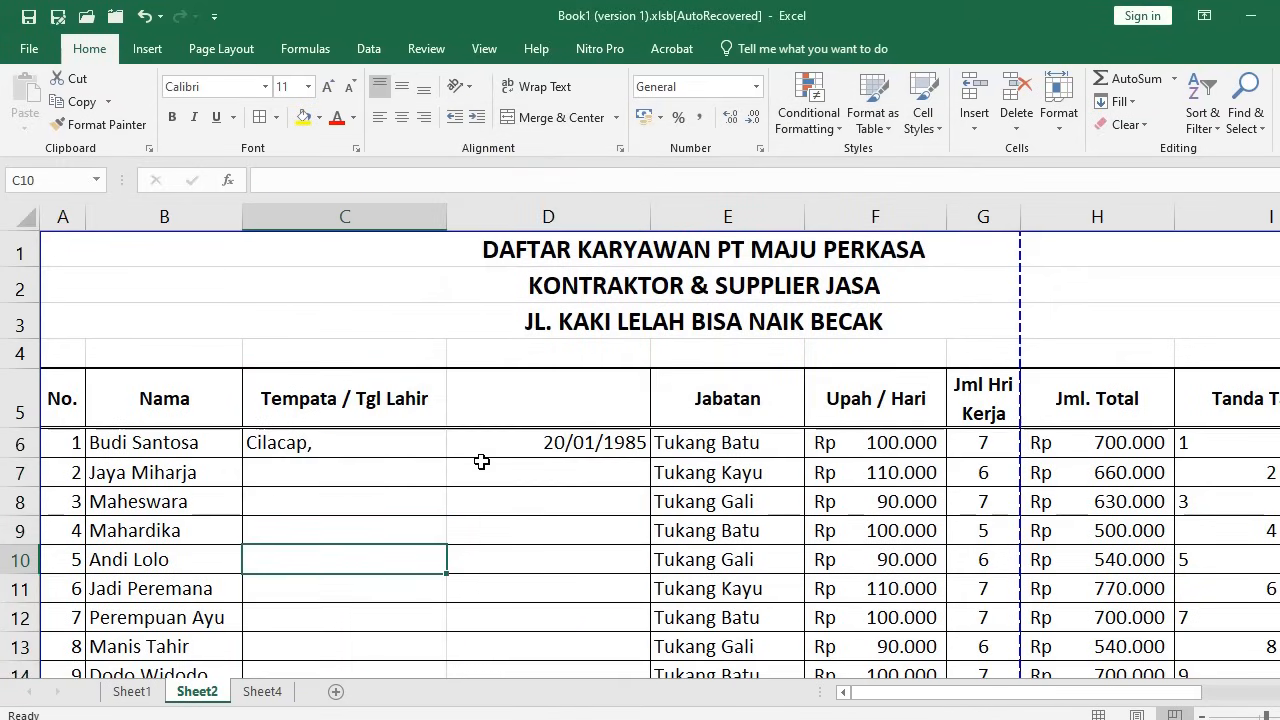
# Check the result by selecting C6 and columns C and D
pyautogui.click(420, 443)
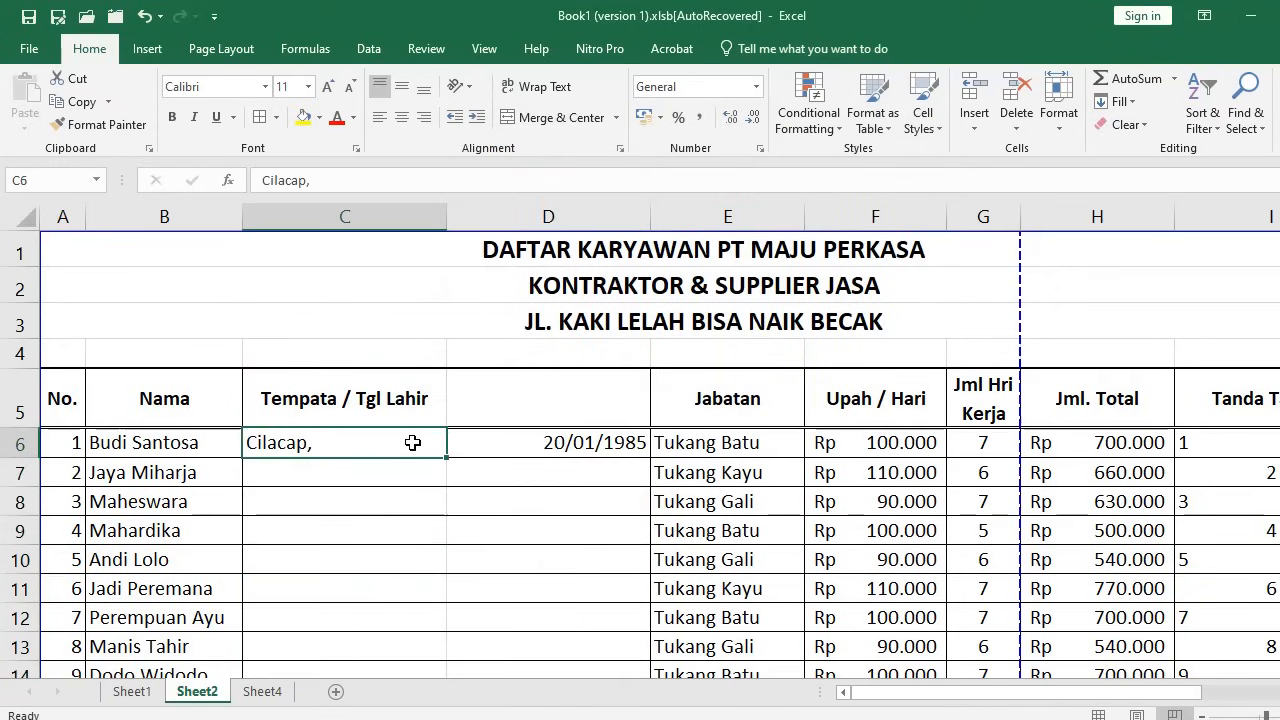
pyautogui.click(381, 213)
pyautogui.click(548, 216)
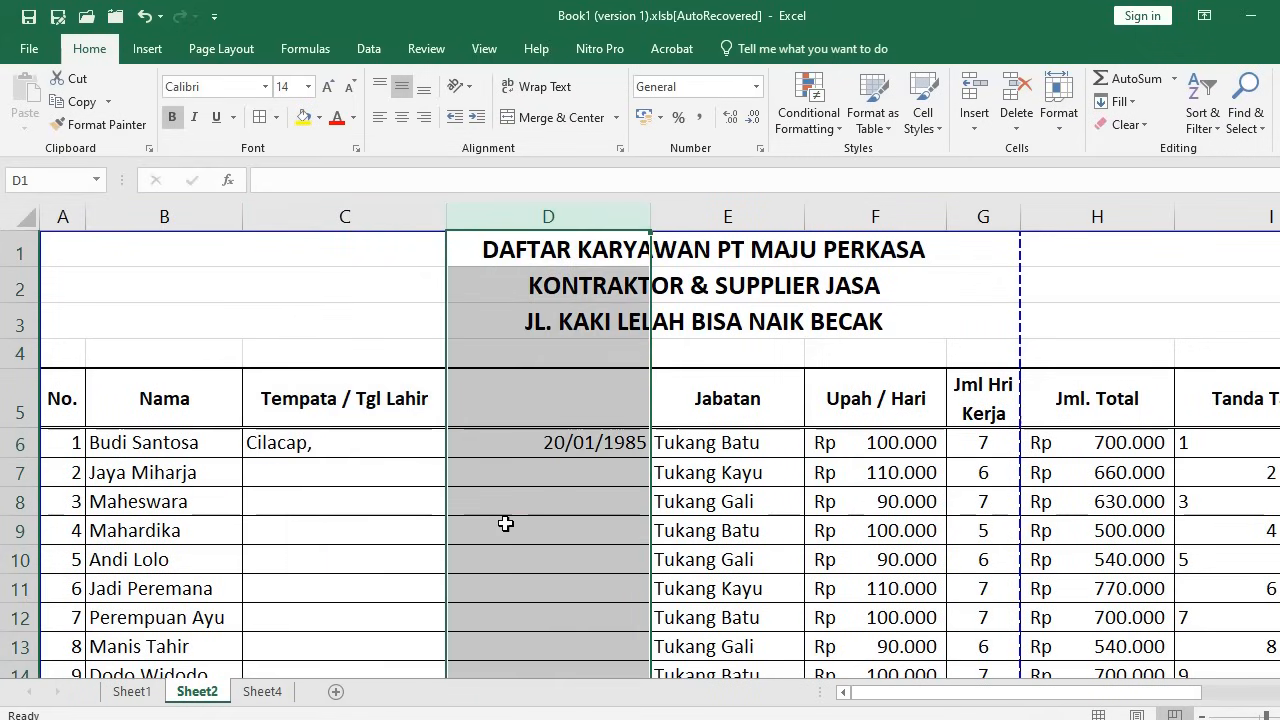
pyautogui.click(485, 501)
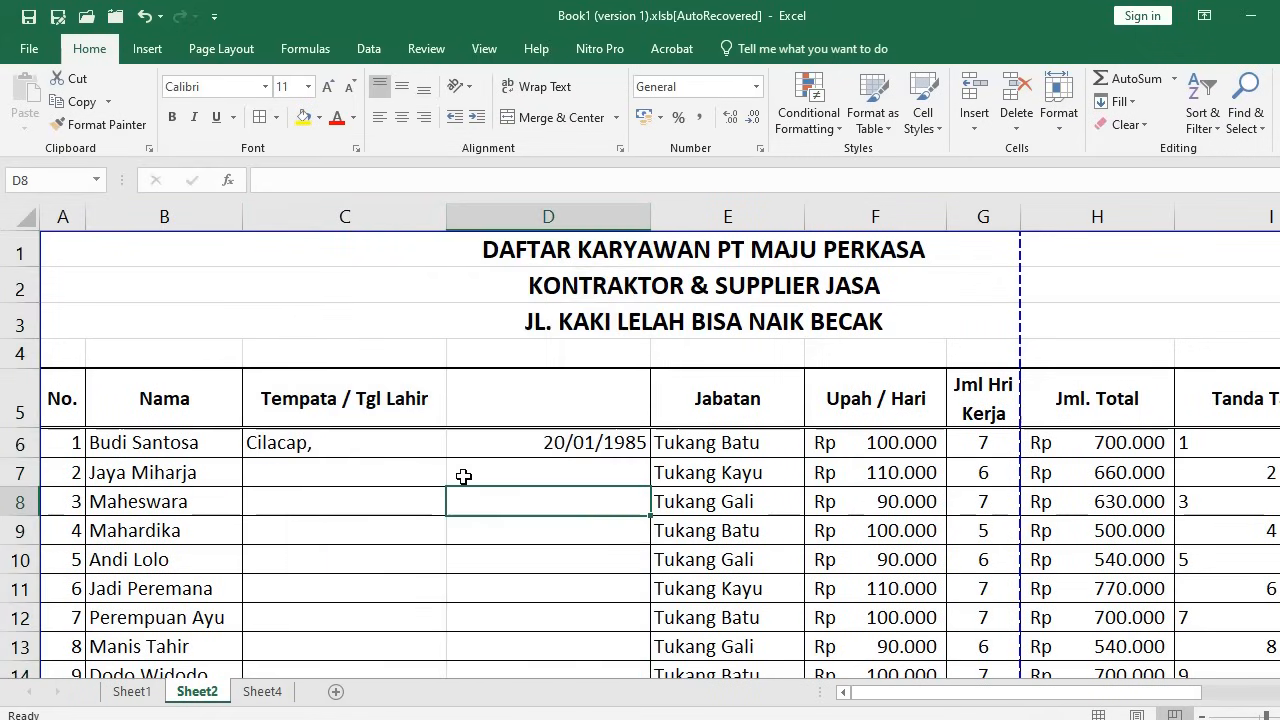
pyautogui.click(399, 441)
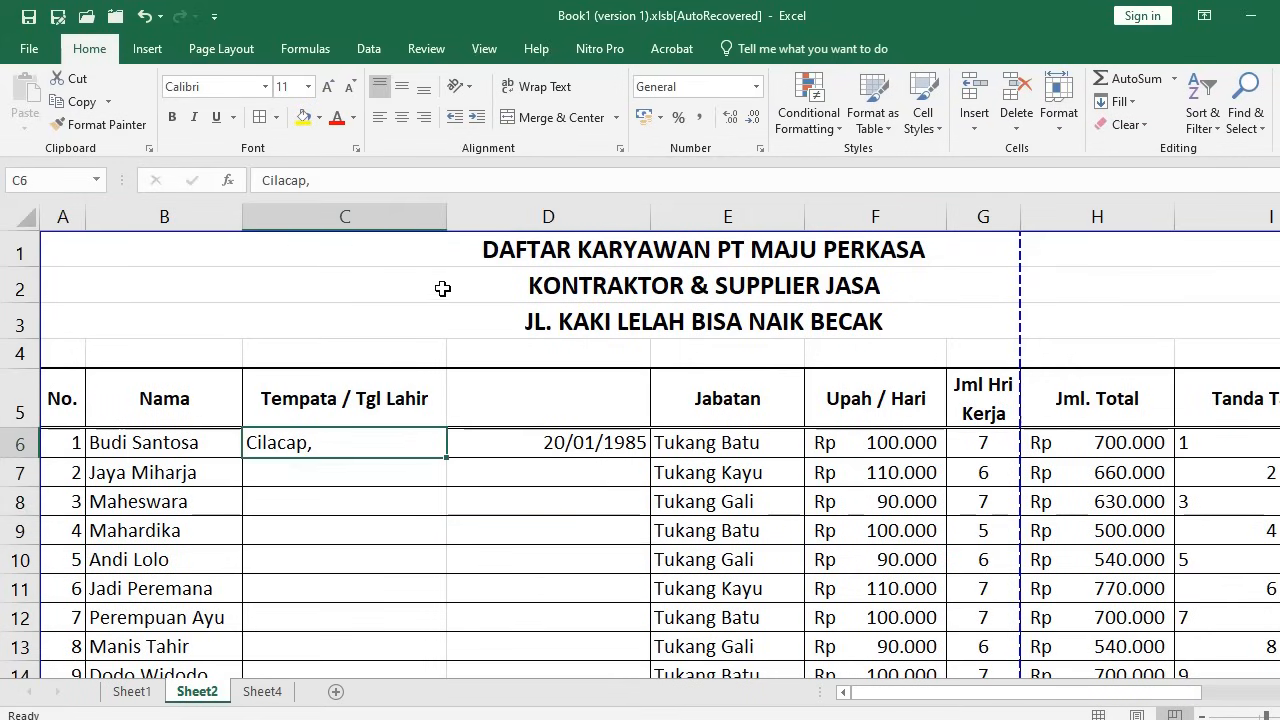
# Drag the C/D and D/E header borders left to narrow columns C and D
pyautogui.moveTo(446, 217); pyautogui.dragTo(319, 249)
pyautogui.click(437, 444)
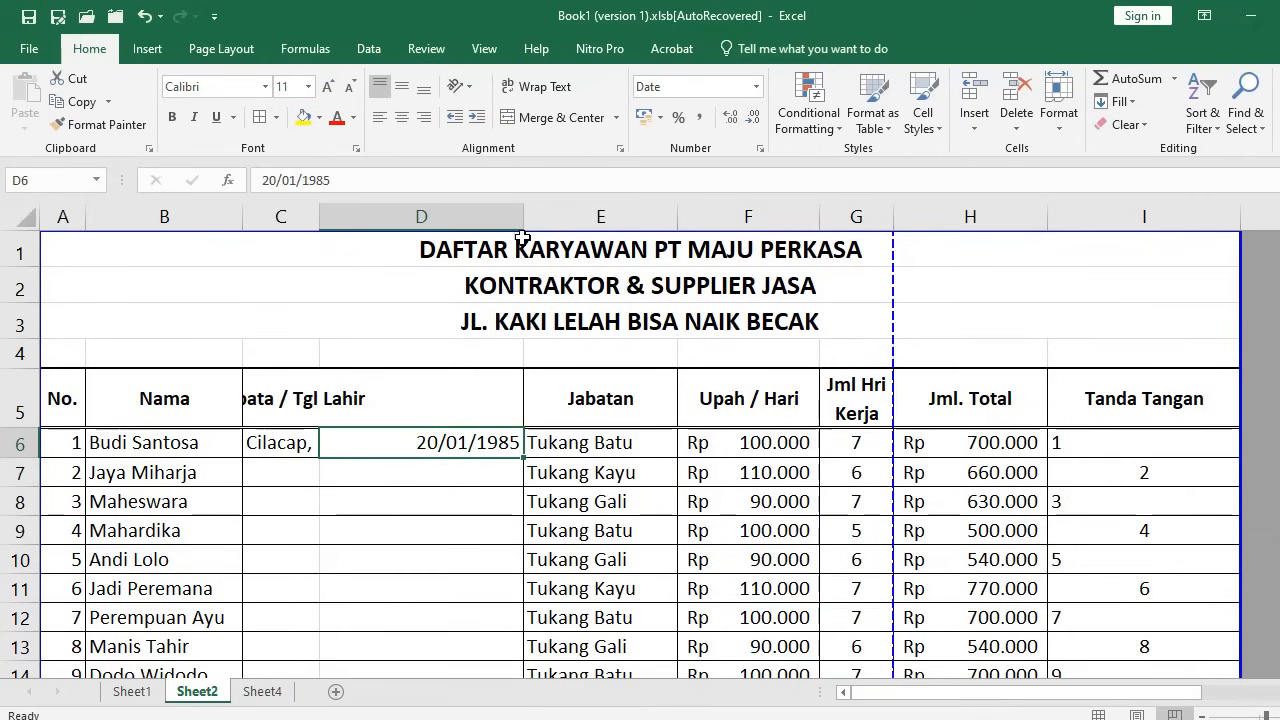
pyautogui.moveTo(523, 218); pyautogui.dragTo(487, 230)
pyautogui.click(445, 588)
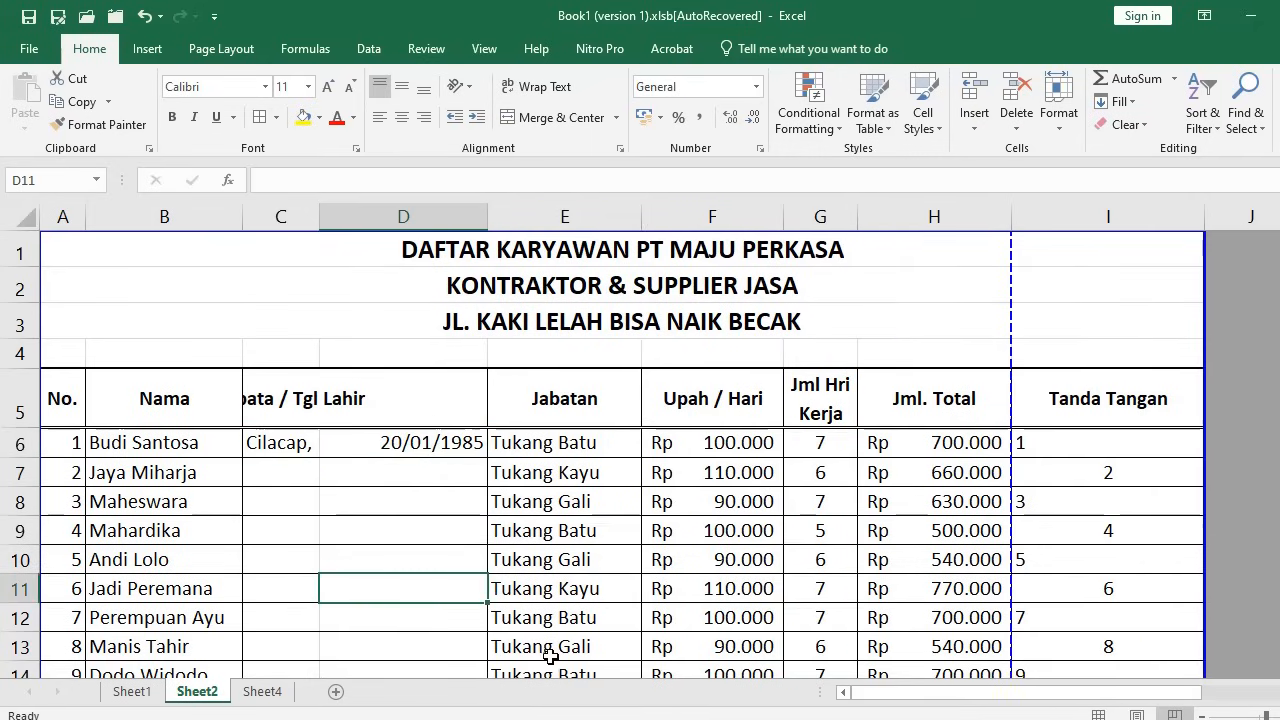
# Select the heading row A5:I5 for alignment formatting
pyautogui.click(325, 398)
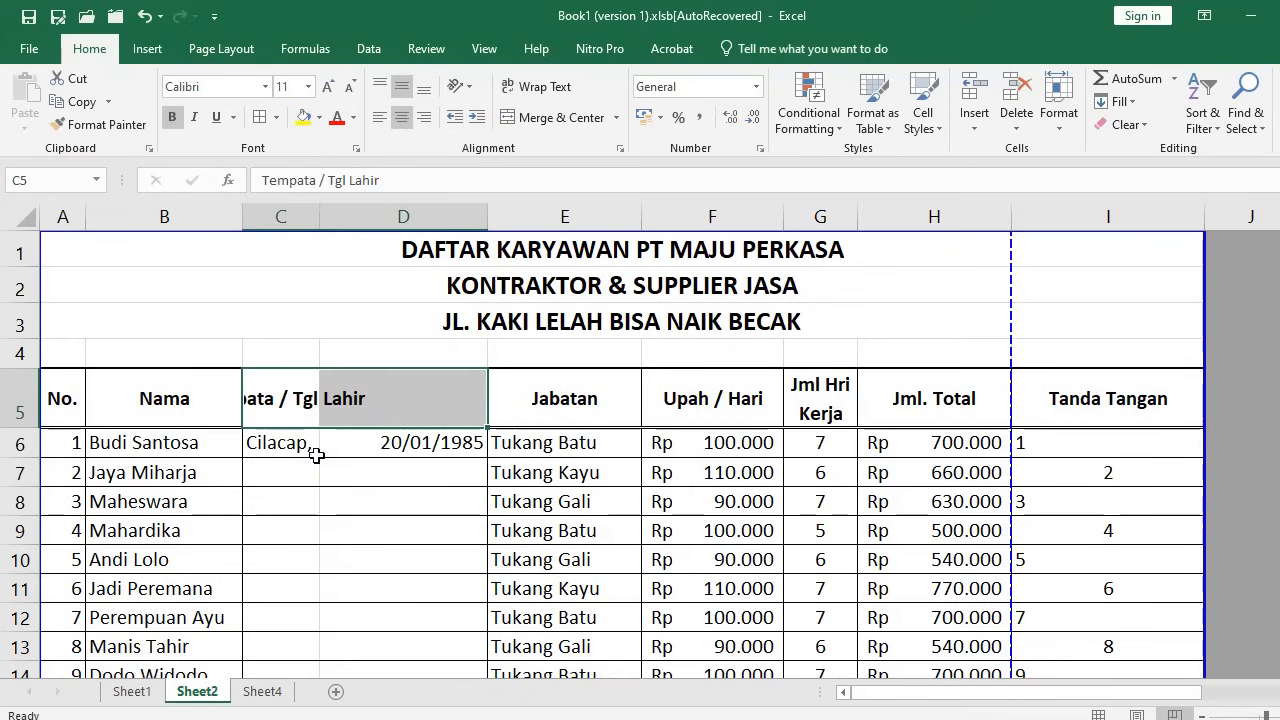
pyautogui.moveTo(63, 406); pyautogui.dragTo(1070, 395)
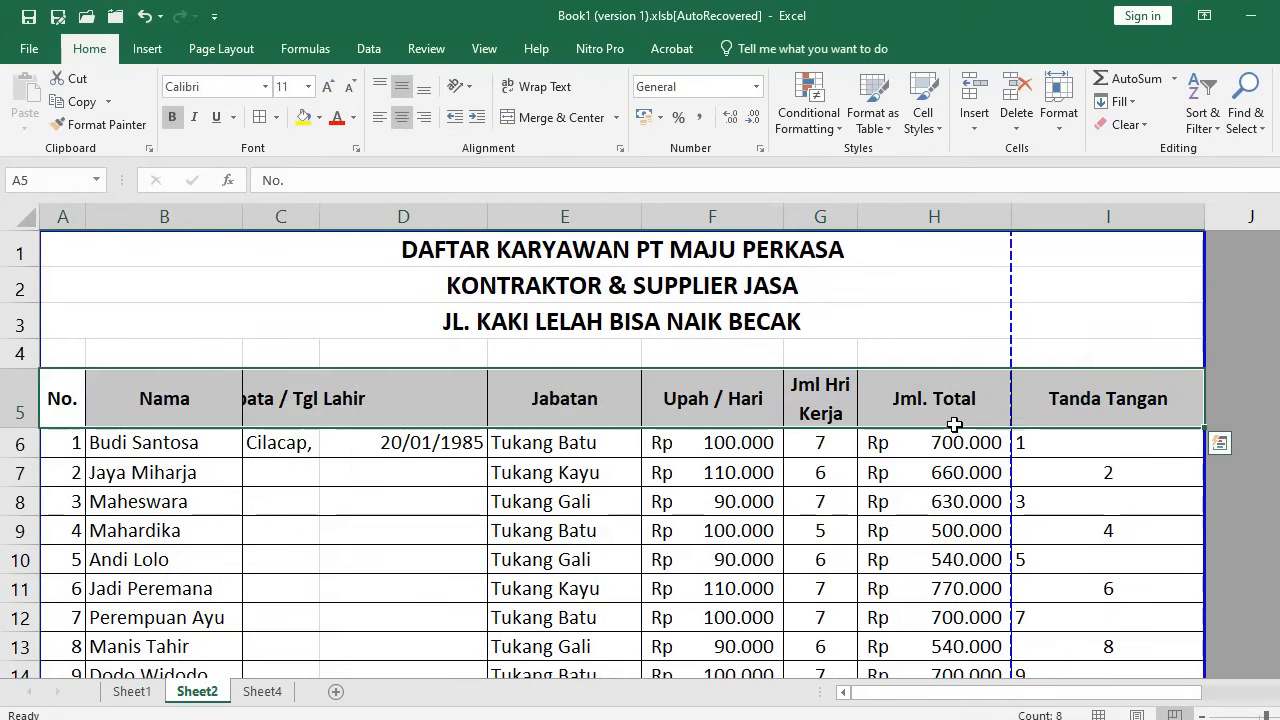
pyautogui.click(621, 149)
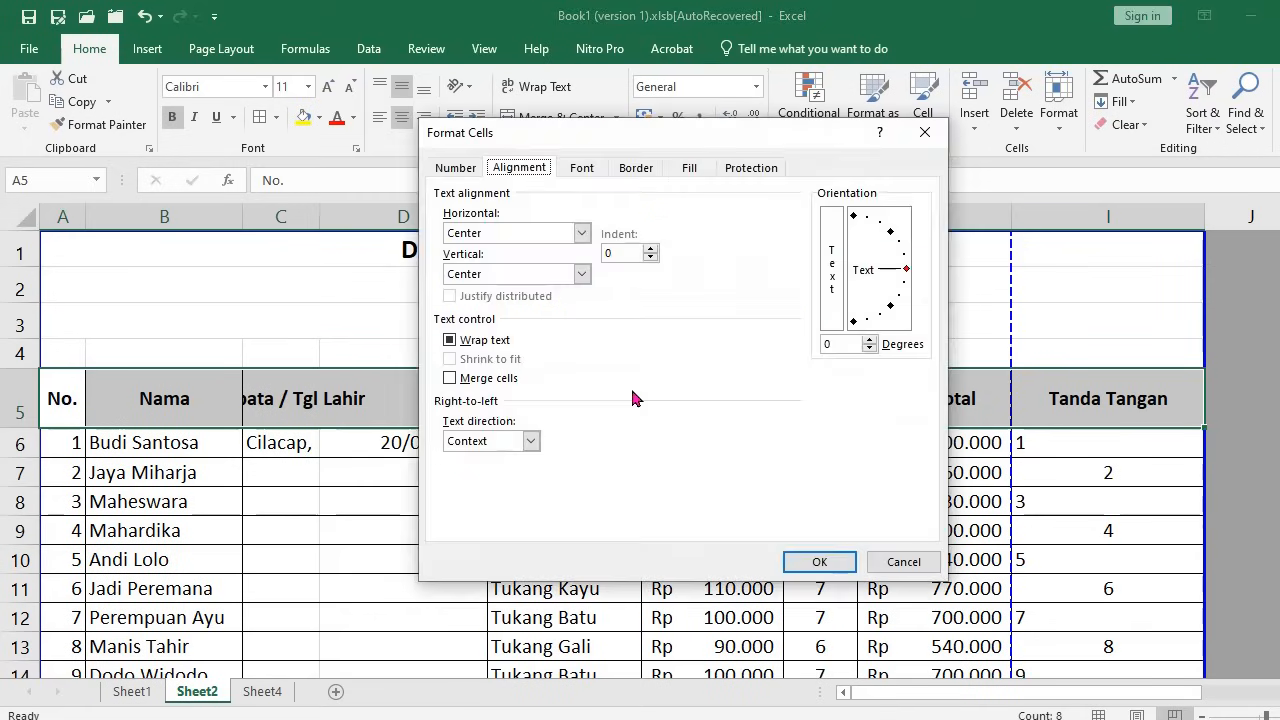
# Set heading row 5's horizontal alignment to Center Across Selection
pyautogui.click(819, 561)
pyautogui.click(621, 149)
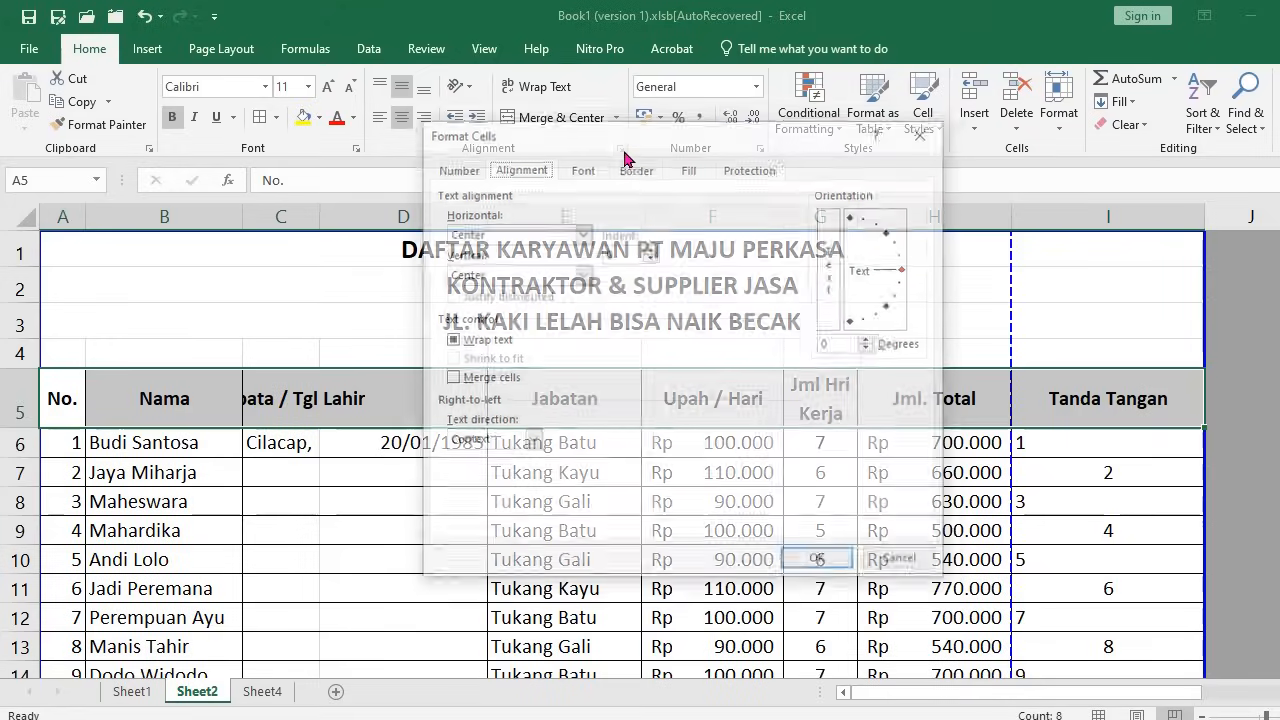
pyautogui.click(580, 233)
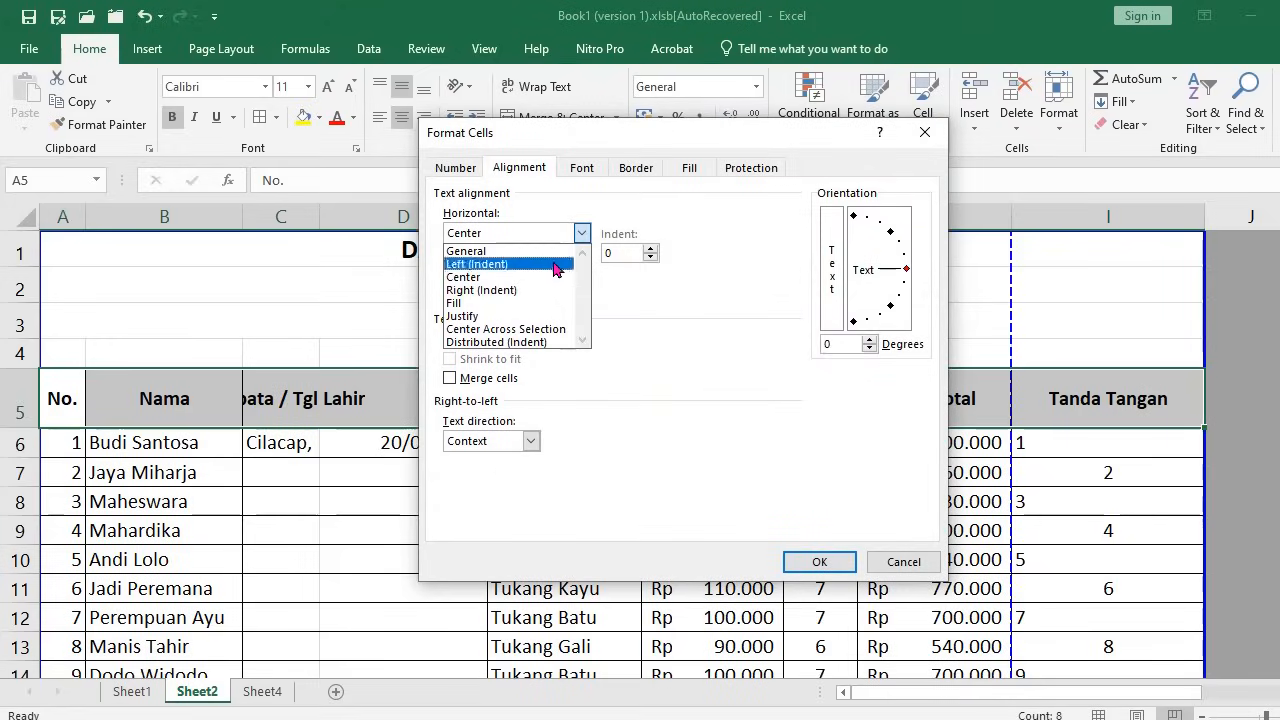
pyautogui.click(540, 335)
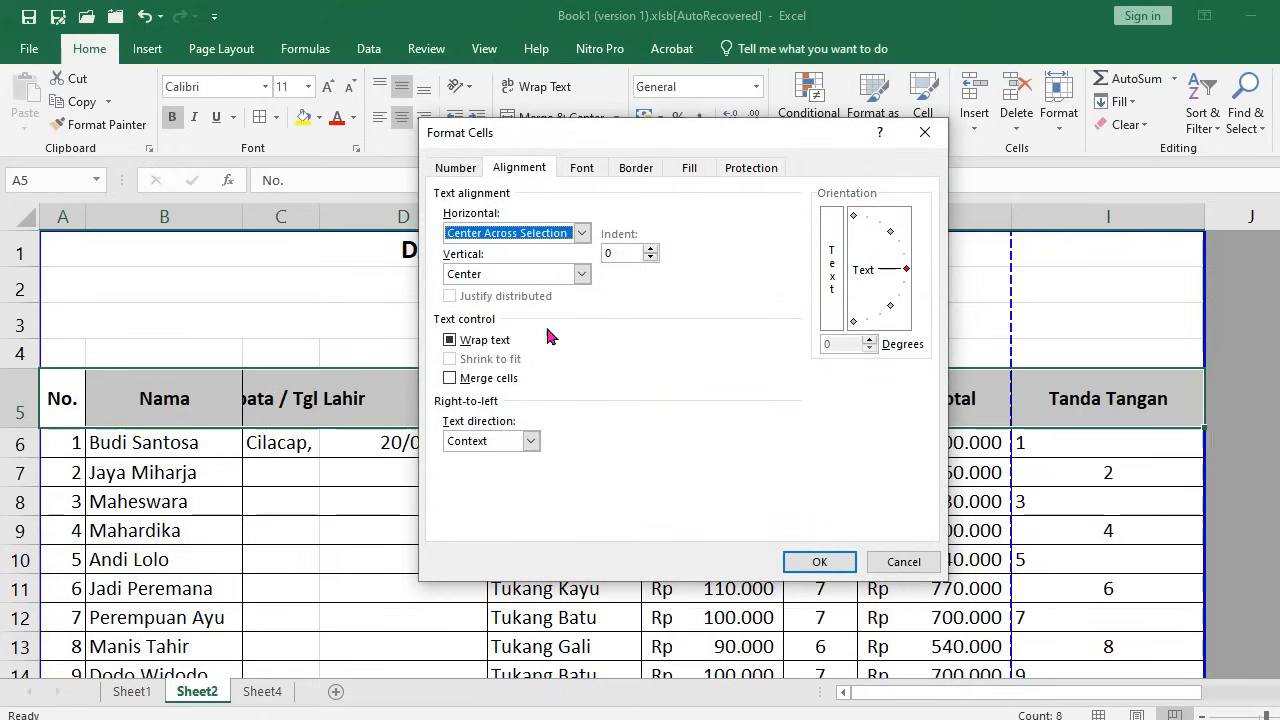
pyautogui.click(814, 560)
pyautogui.click(280, 646)
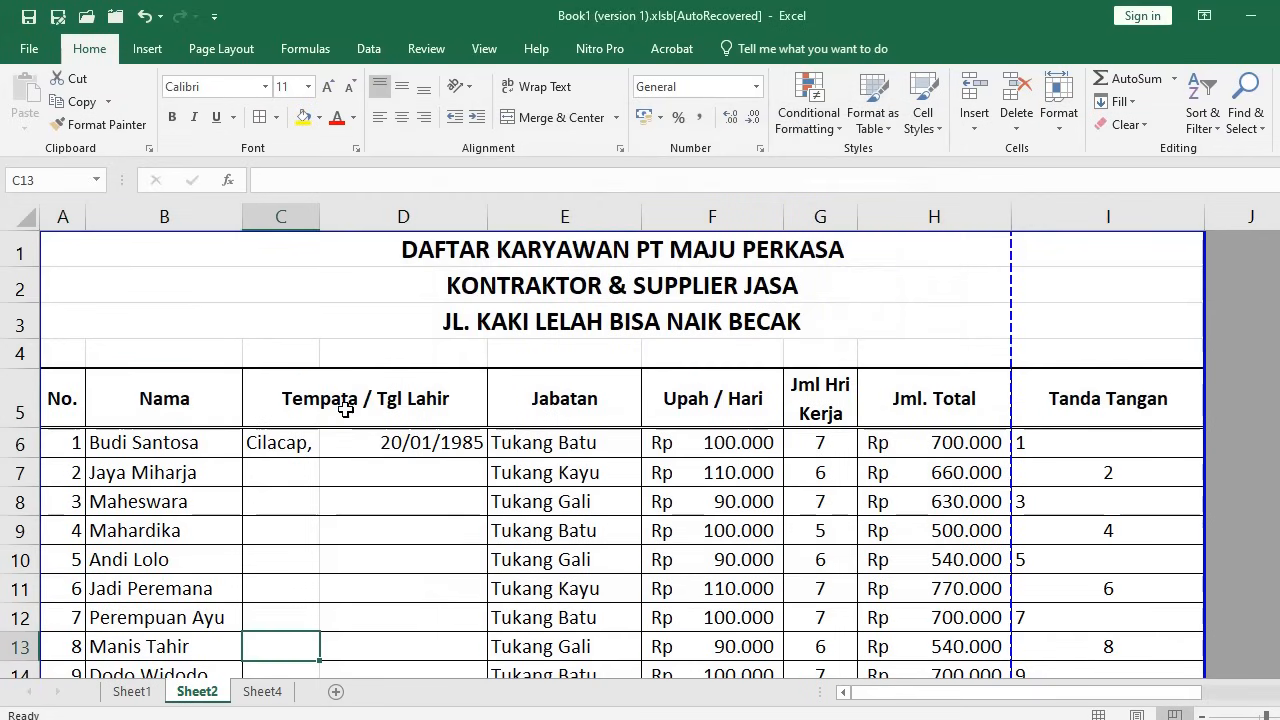
# Select cell D6, the first birth date
pyautogui.scroll(-1, 315, 491)
pyautogui.moveTo(304, 474); pyautogui.dragTo(371, 486)
pyautogui.click(375, 548)
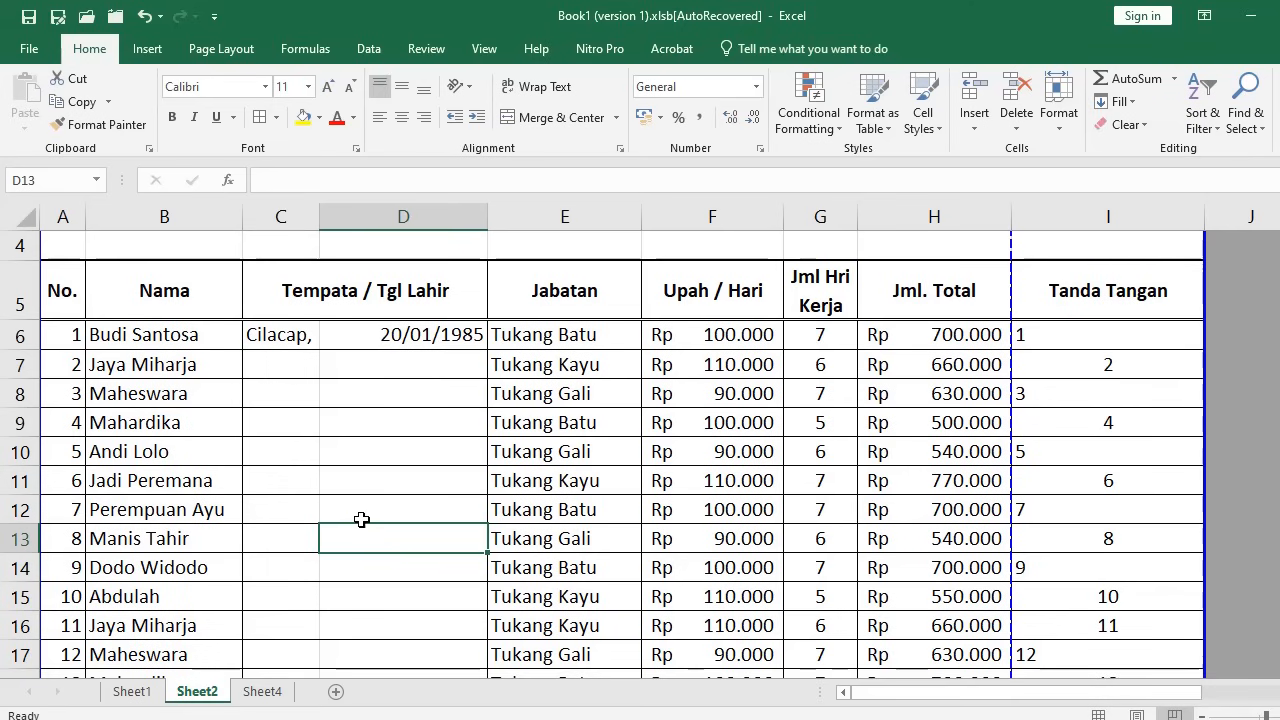
pyautogui.scroll(2, 362, 514)
pyautogui.click(371, 452)
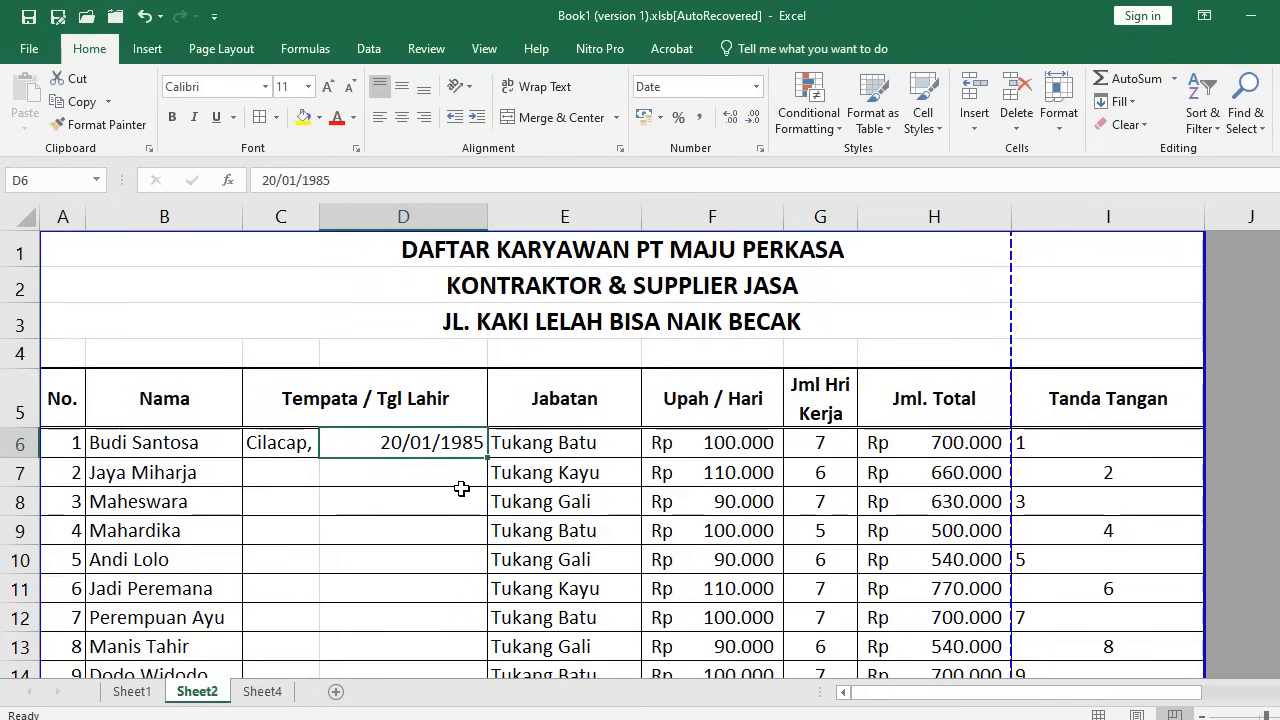
# Enter 14/07/1981 as the second employee's birth date in cell D7
pyautogui.click(423, 522)
pyautogui.click(413, 448)
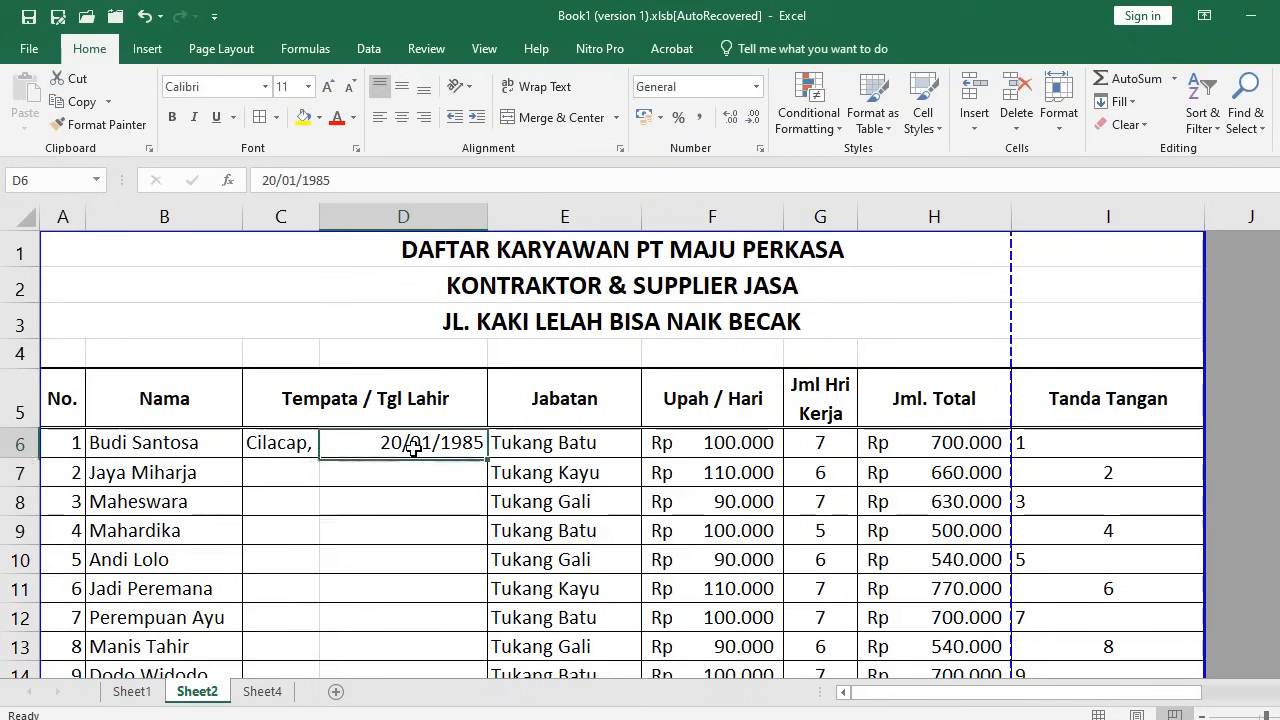
pyautogui.click(409, 465)
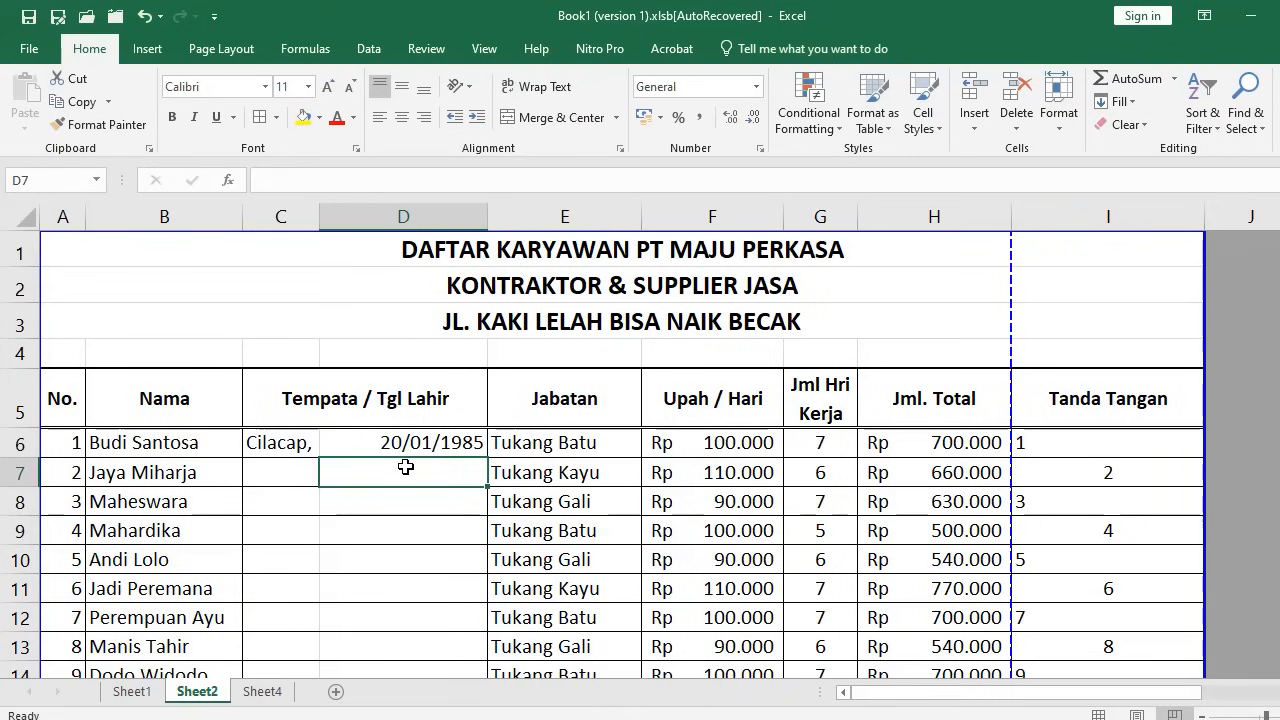
pyautogui.write('14-7-1981')
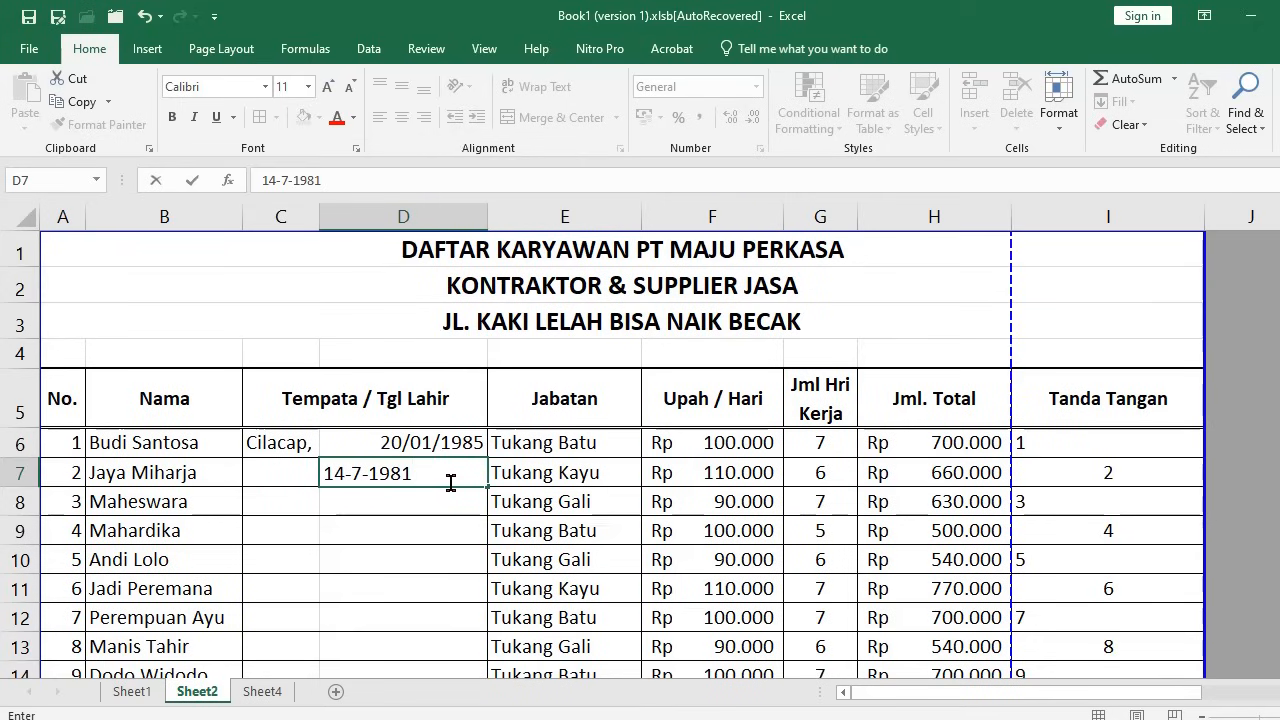
pyautogui.press('Return')
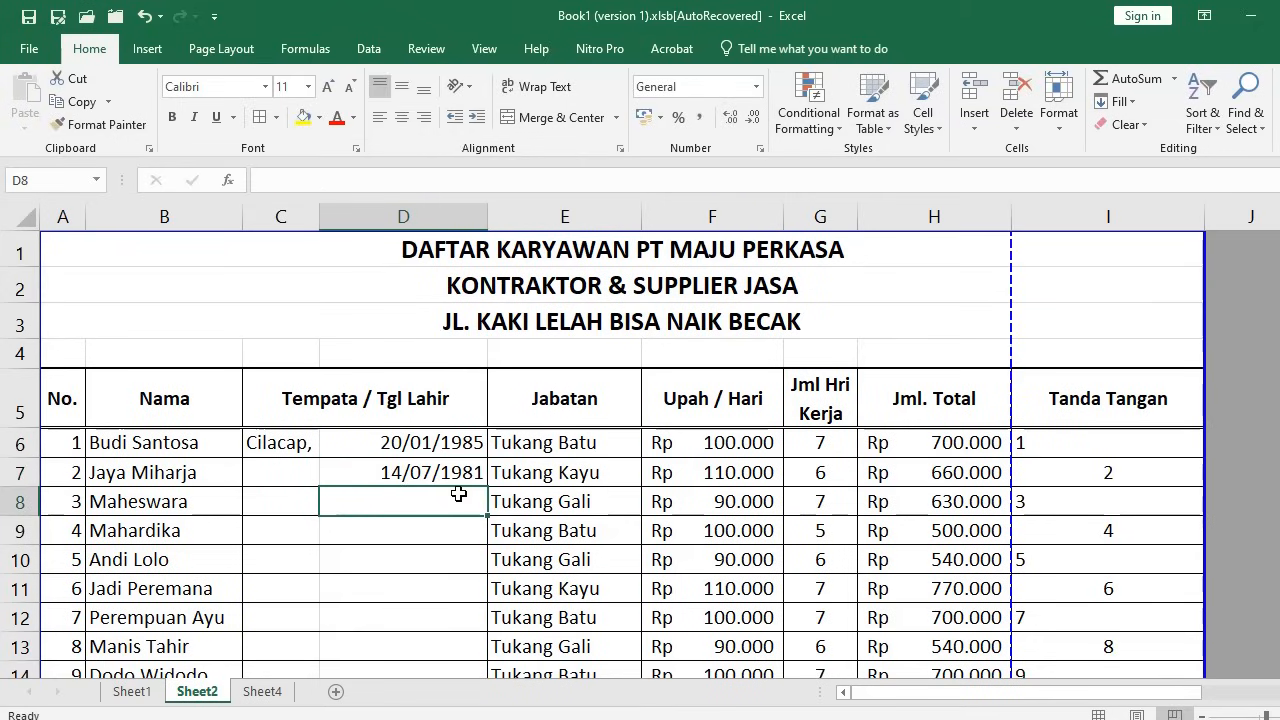
pyautogui.click(432, 445)
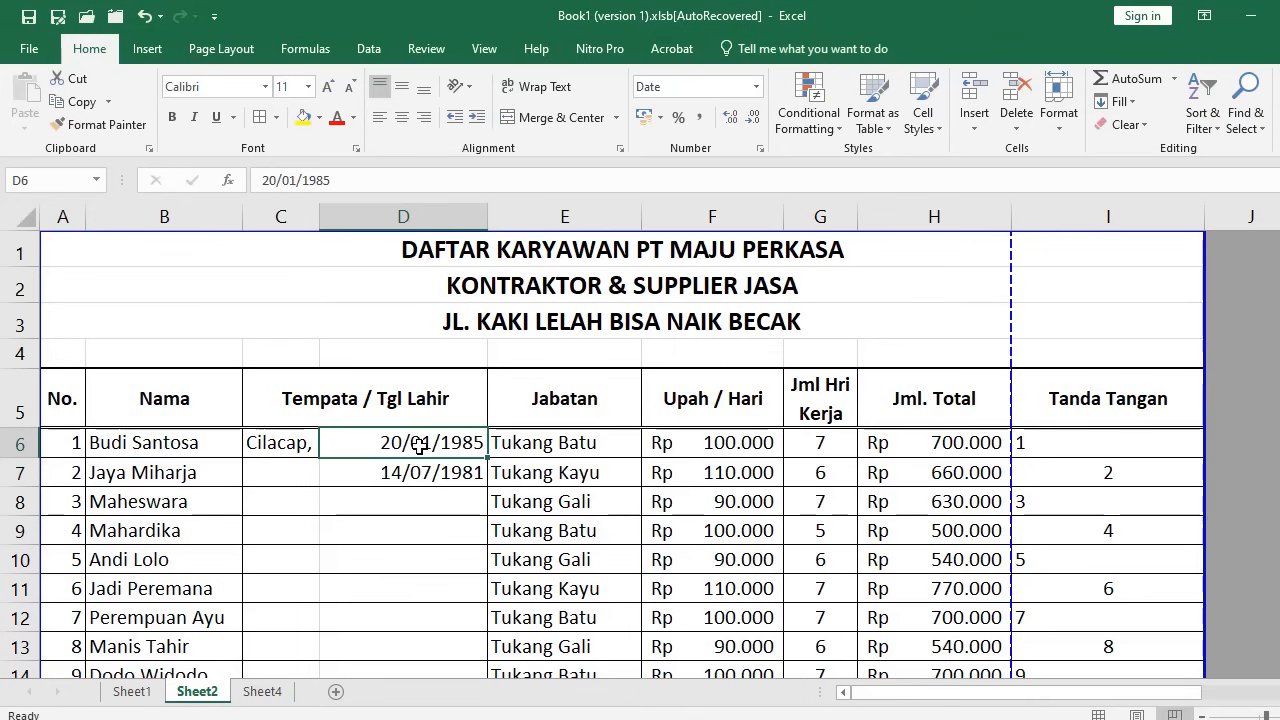
# Extend the selection from D6 down to D111, then return to the top
pyautogui.scroll(-14, 445, 484)
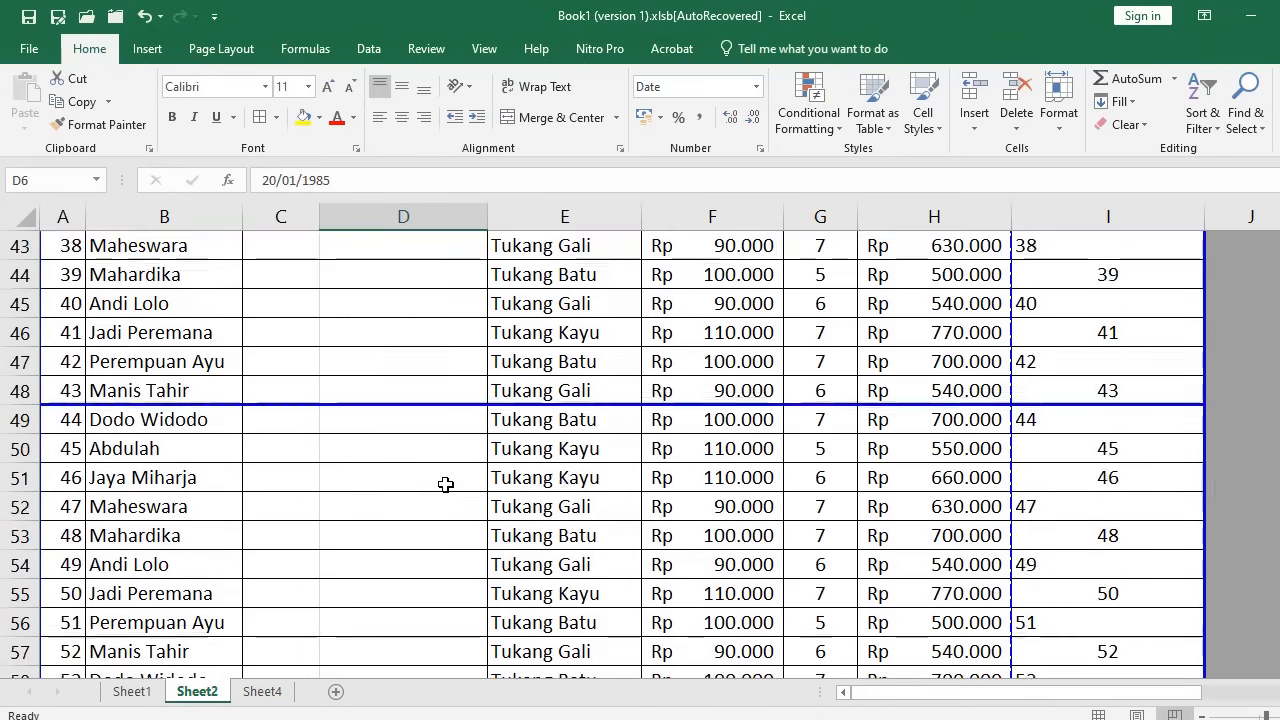
pyautogui.scroll(-12, 445, 484)
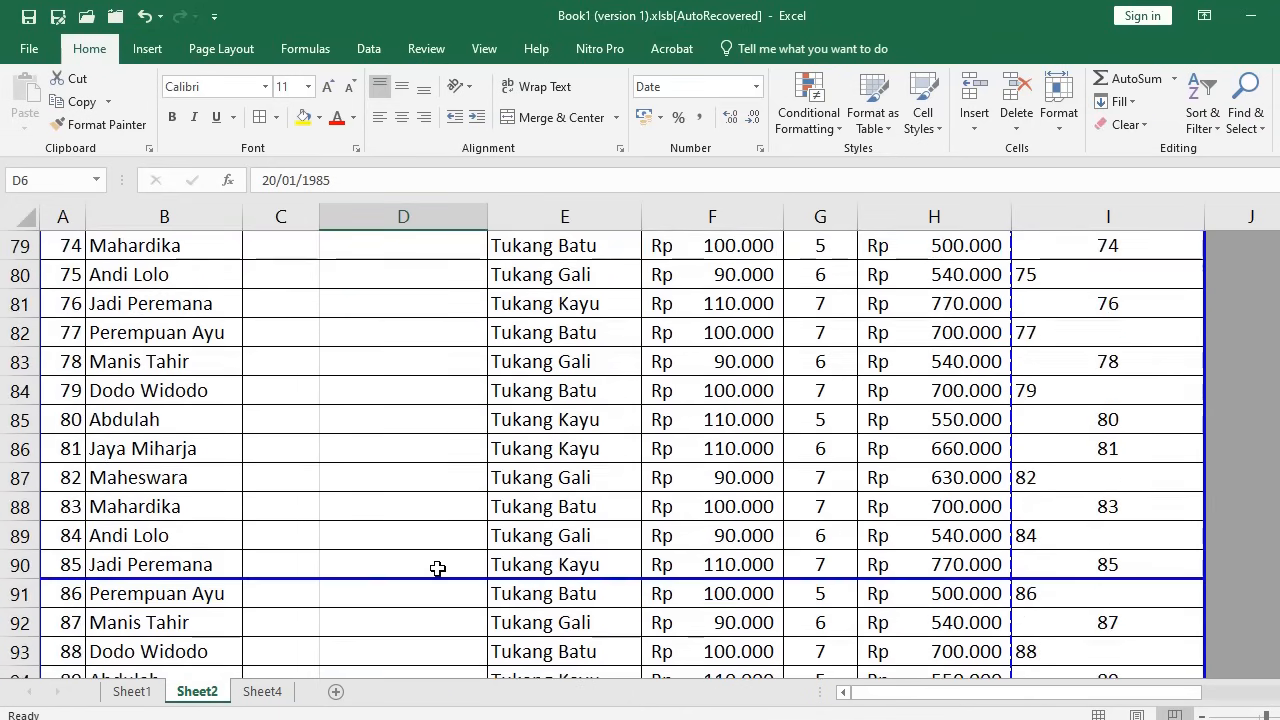
pyautogui.scroll(-8, 437, 568)
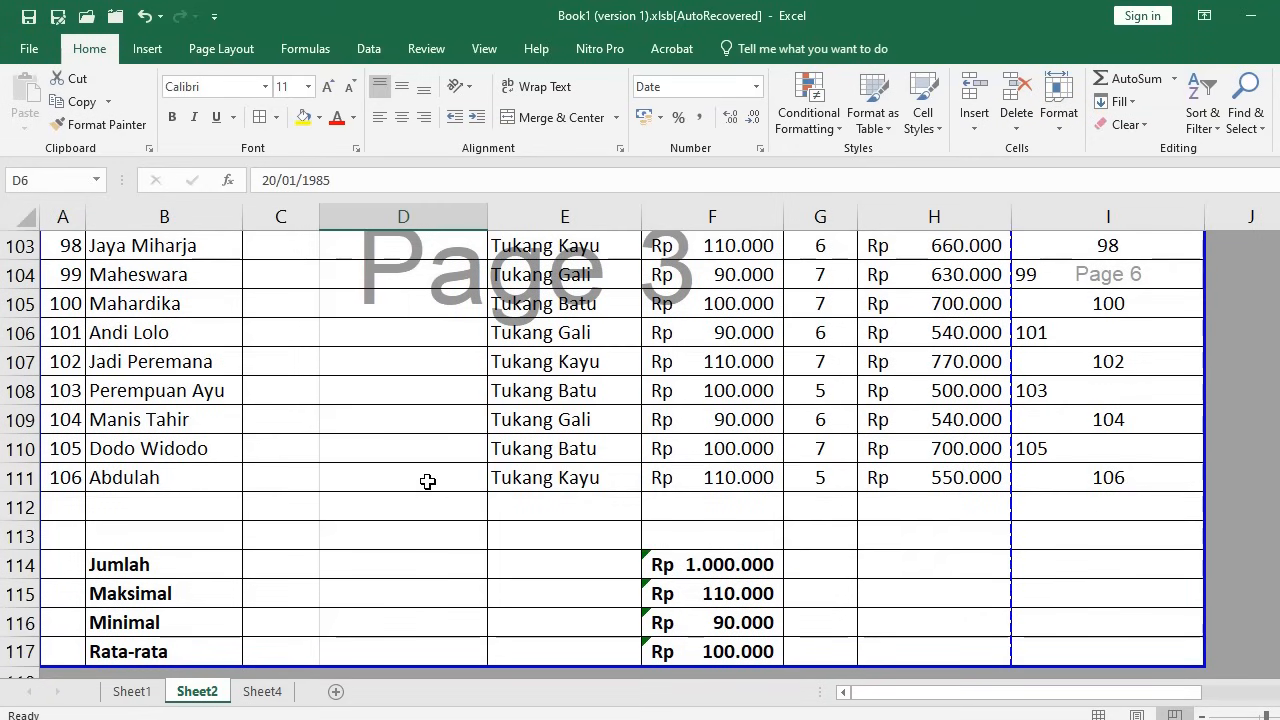
pyautogui.keyDown('shift'); pyautogui.click(423, 480); pyautogui.keyUp('shift')
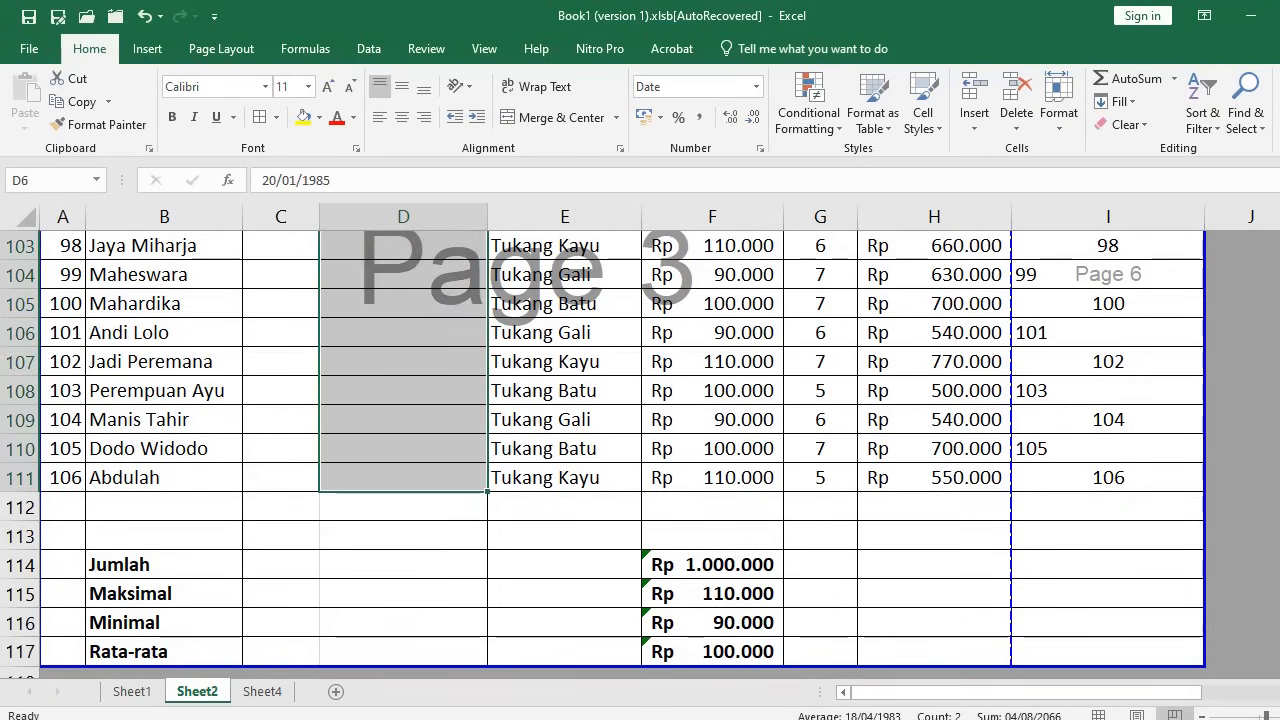
pyautogui.scroll(20, 428, 496)
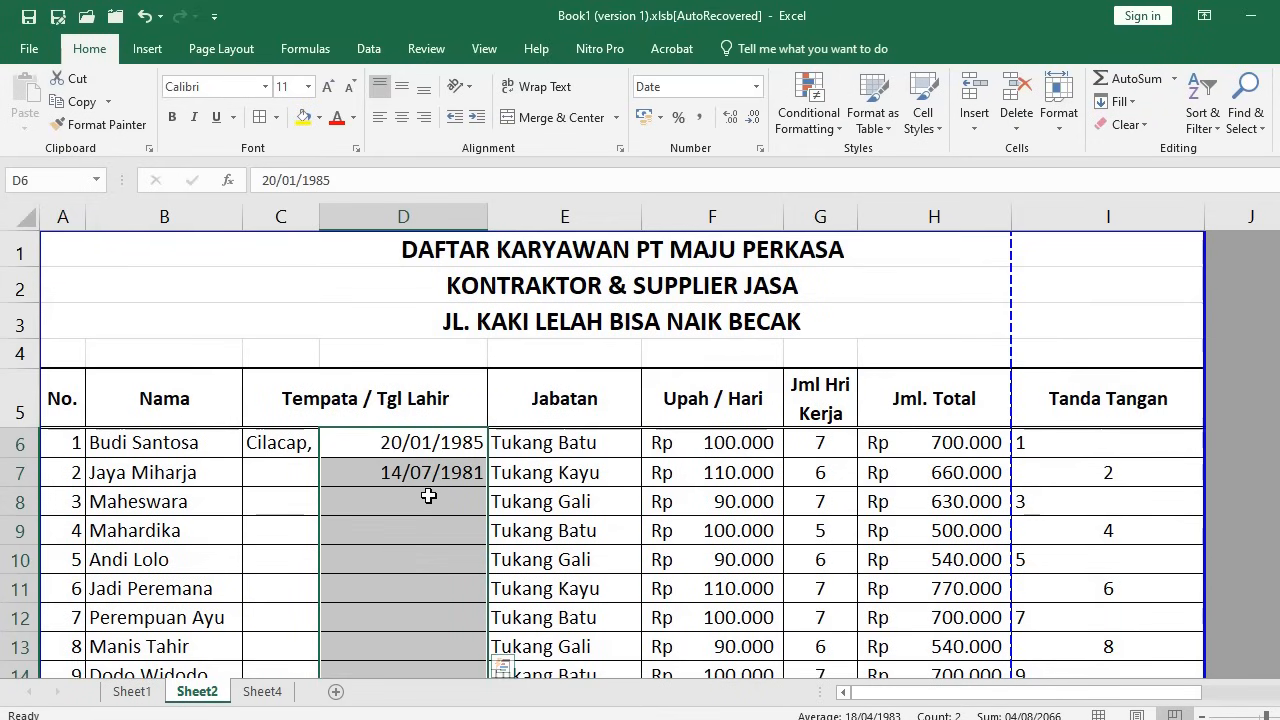
# In Format Cells, choose the Date category with Indonesian as the locale
pyautogui.click(761, 150)
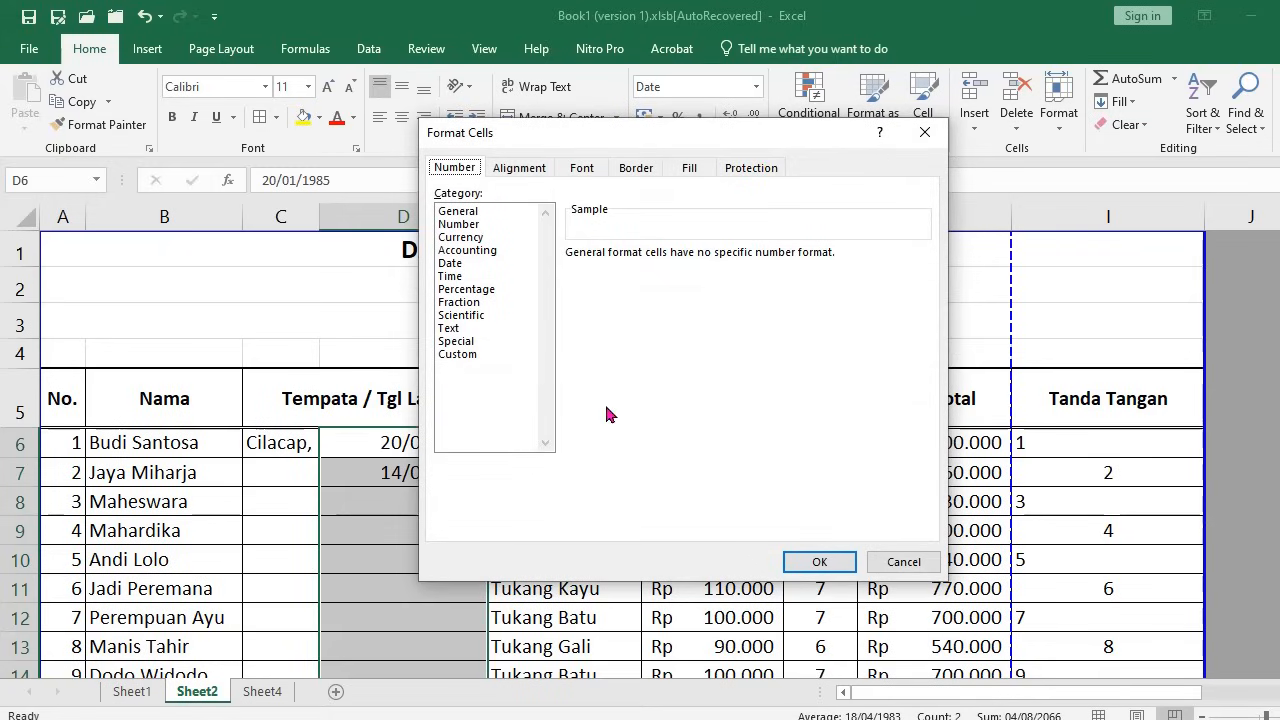
pyautogui.click(457, 265)
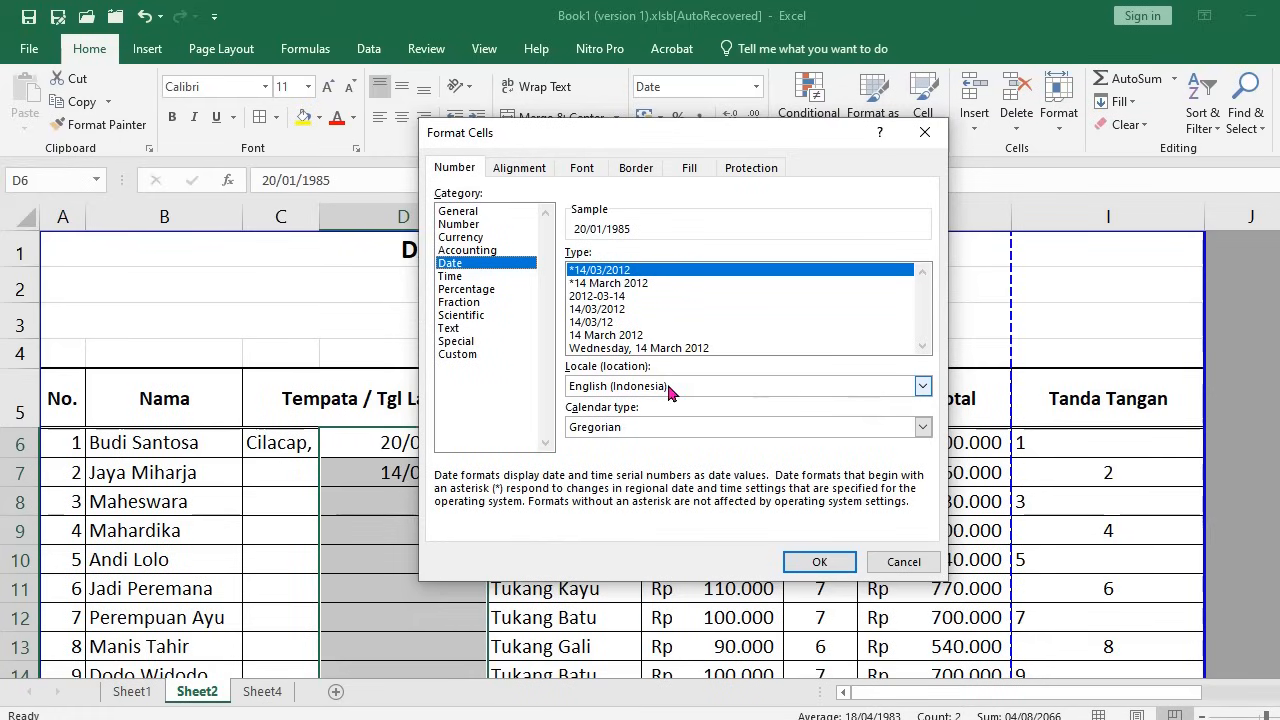
pyautogui.click(598, 284)
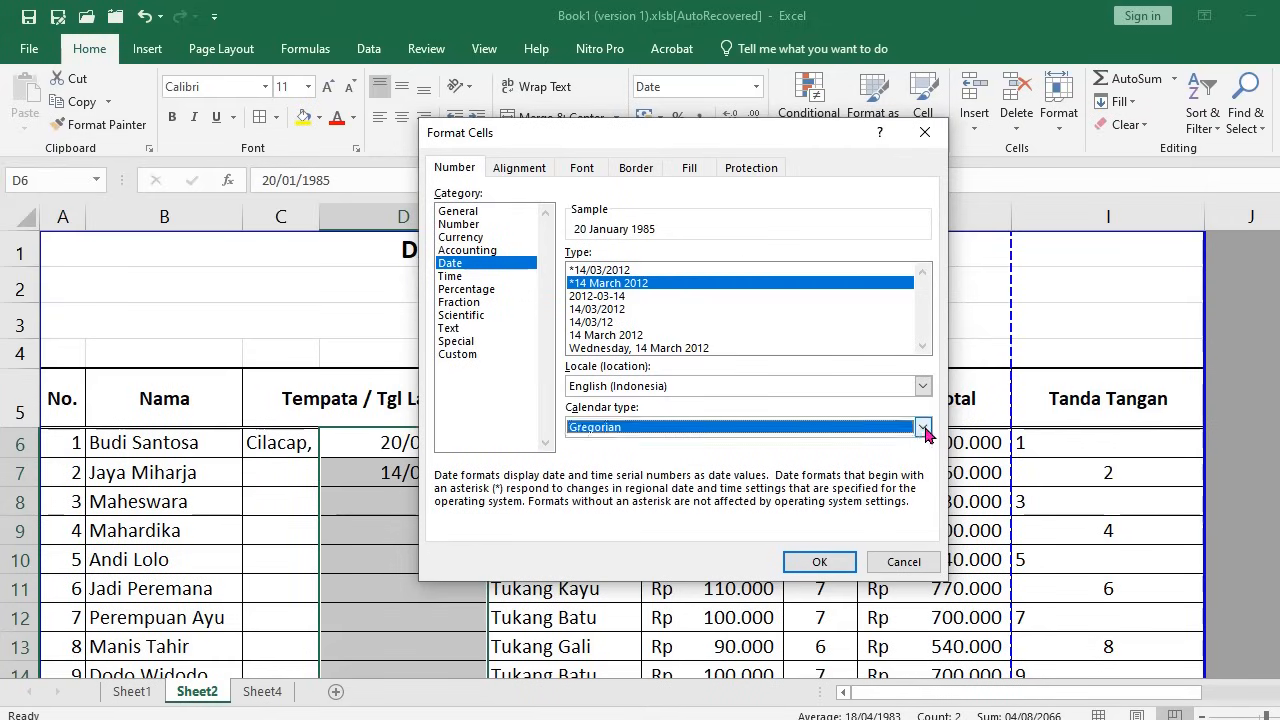
pyautogui.click(922, 386)
pyautogui.scroll(-5, 677, 437)
pyautogui.scroll(-13, 677, 433)
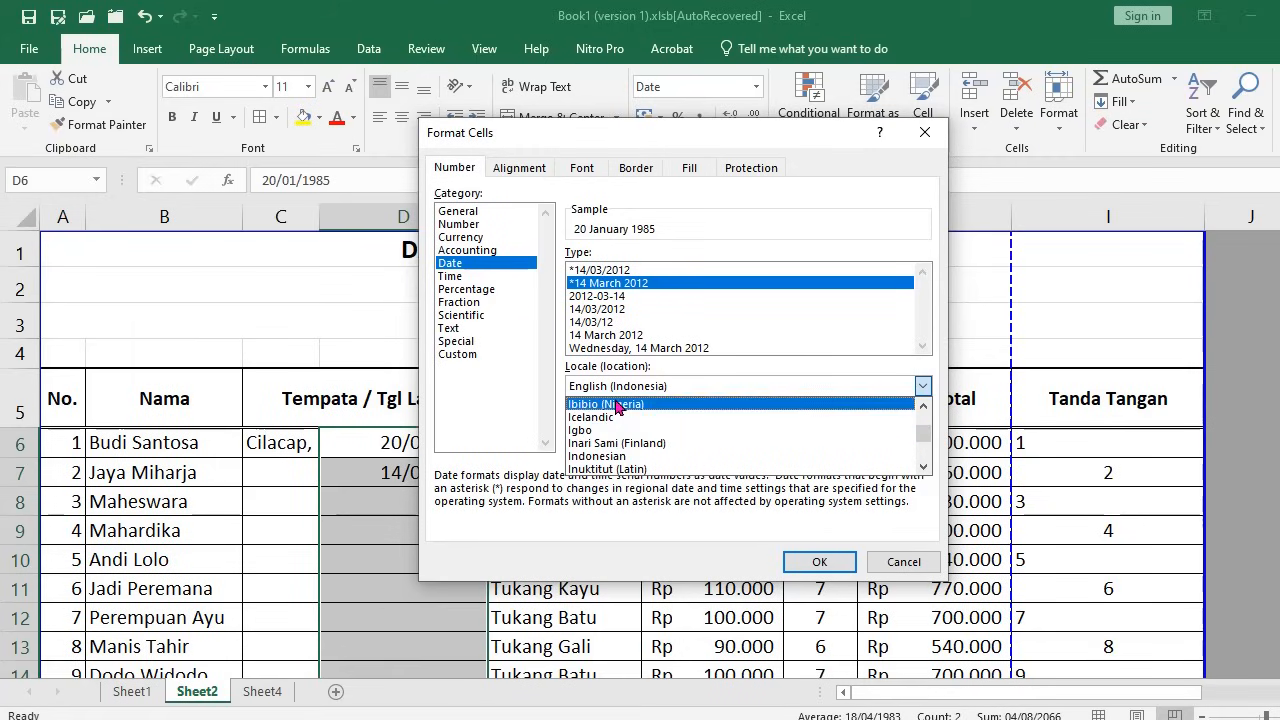
pyautogui.click(626, 458)
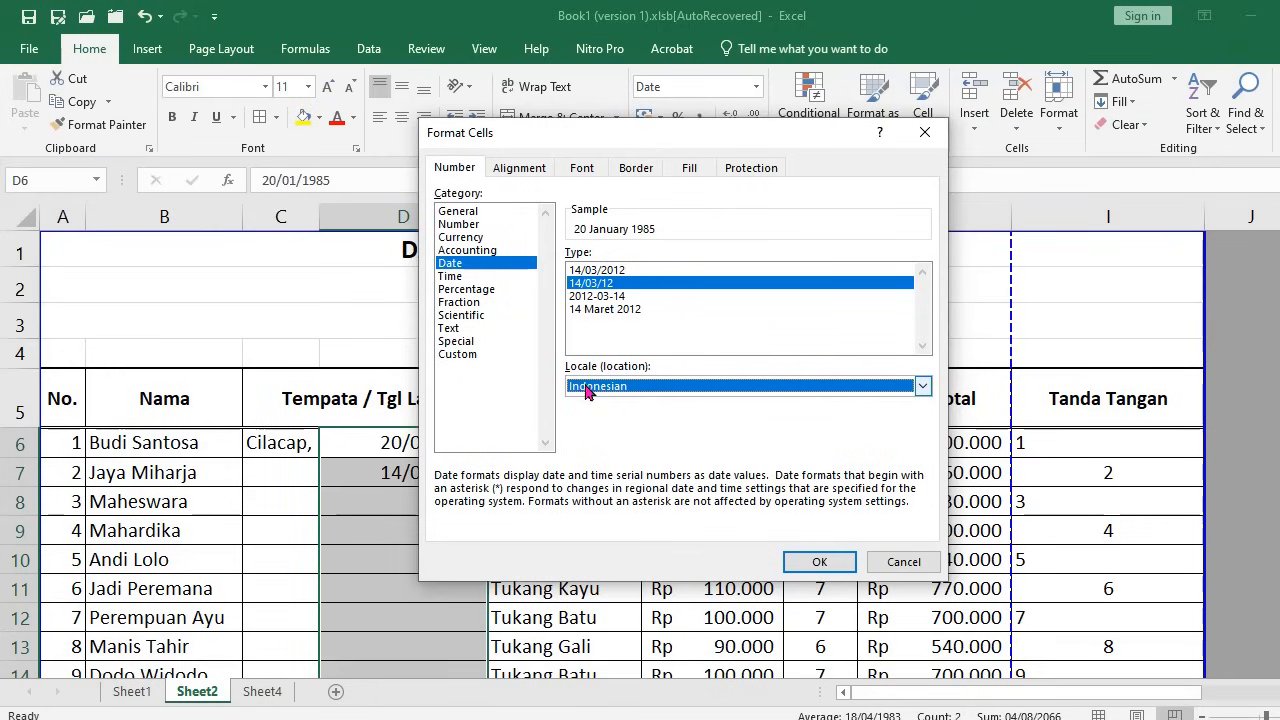
# Pick the long '14 Maret 2012' date type and apply it
pyautogui.click(922, 387)
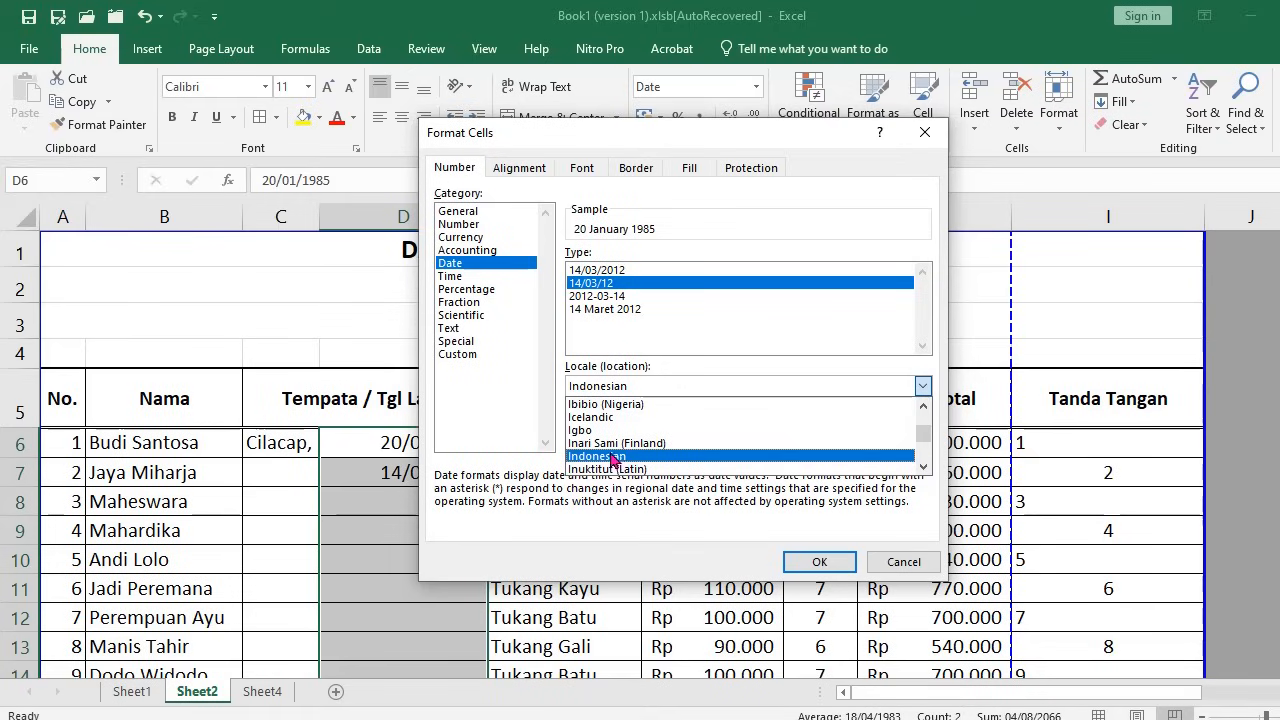
pyautogui.scroll(-1, 650, 460)
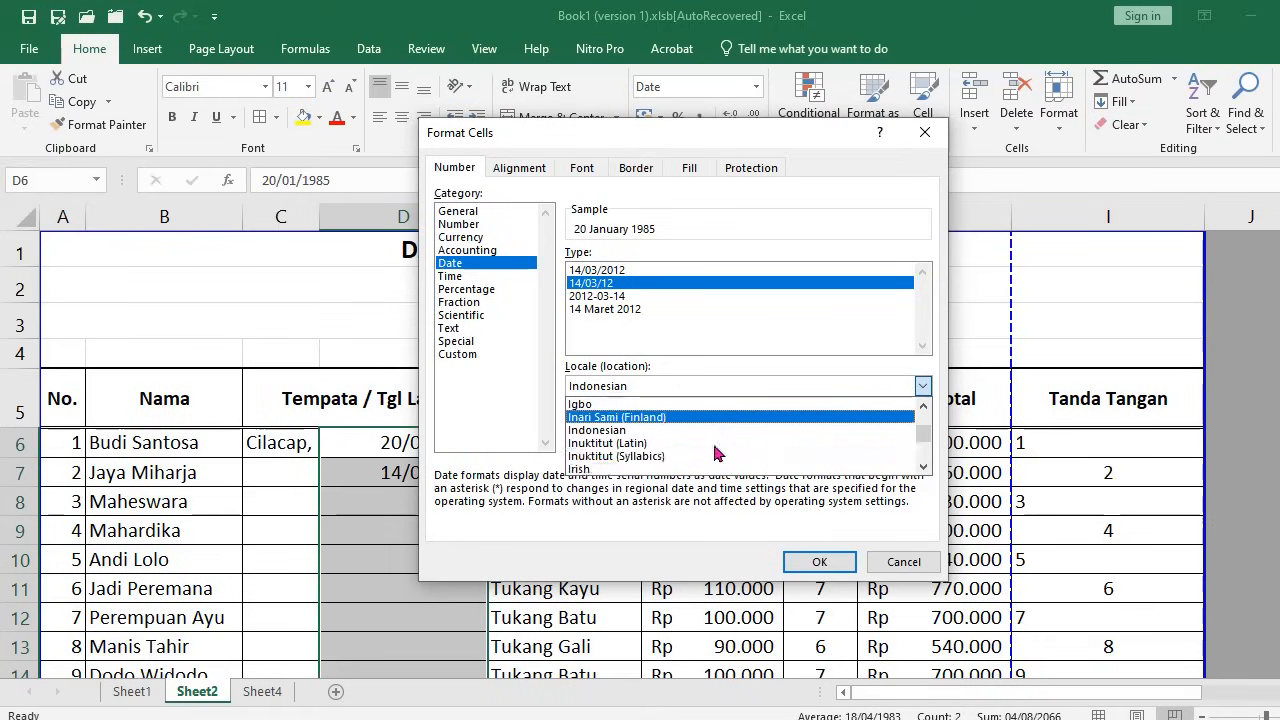
pyautogui.scroll(1, 680, 460)
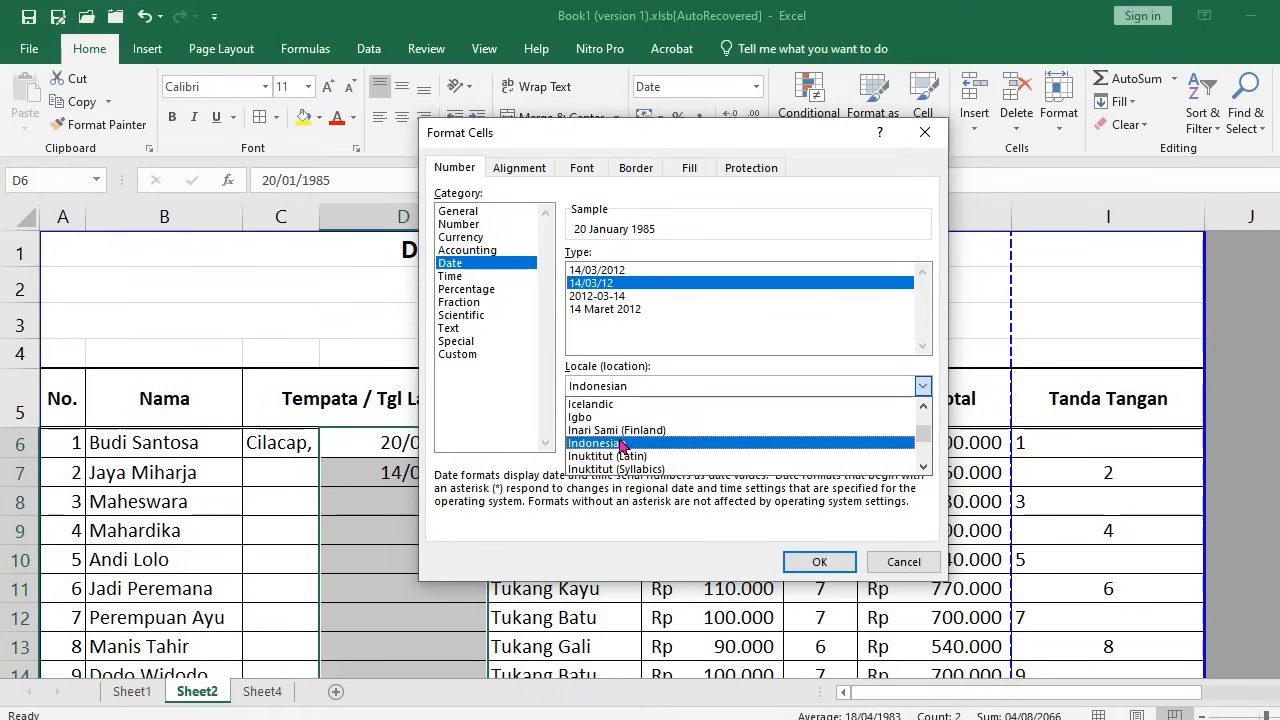
pyautogui.click(633, 444)
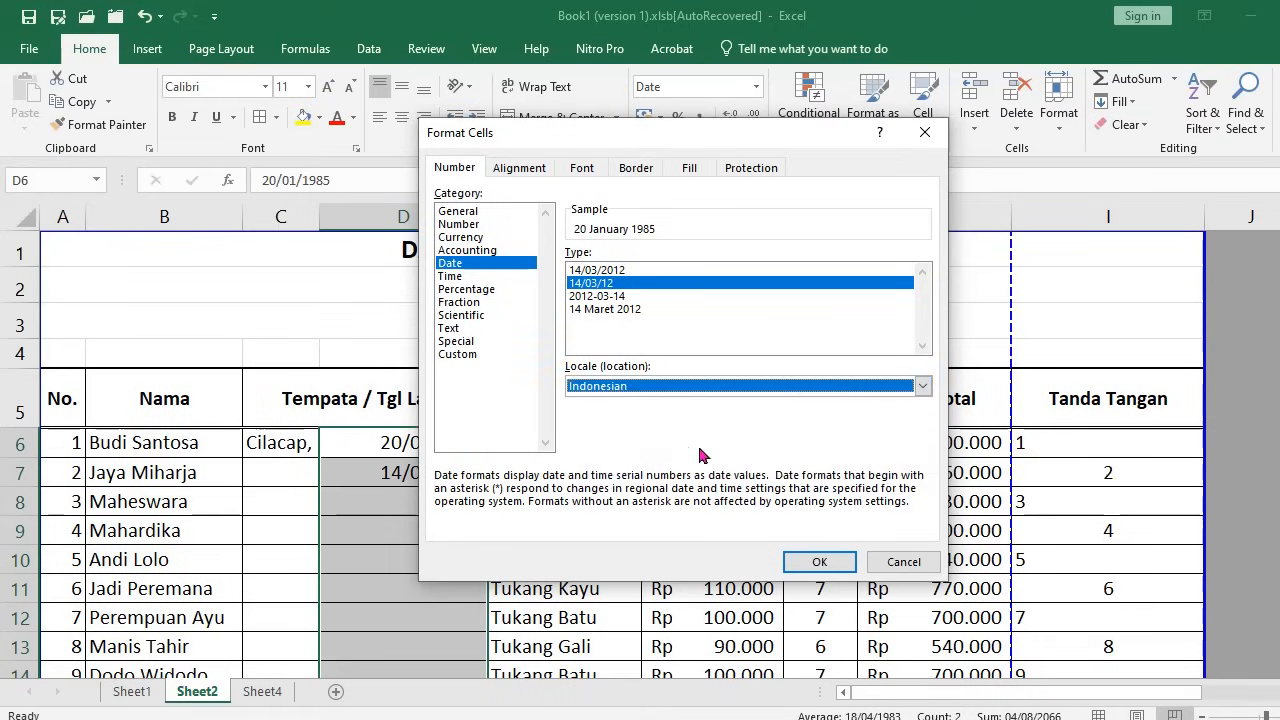
pyautogui.click(600, 309)
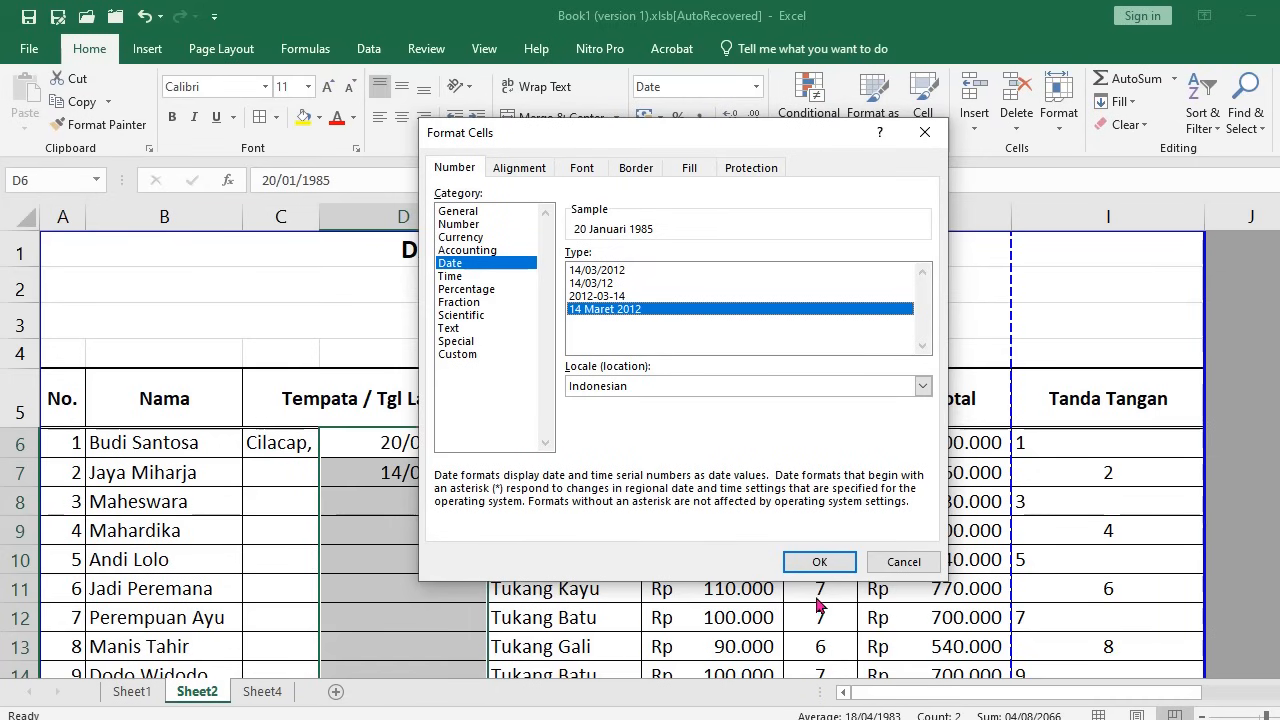
pyautogui.click(817, 562)
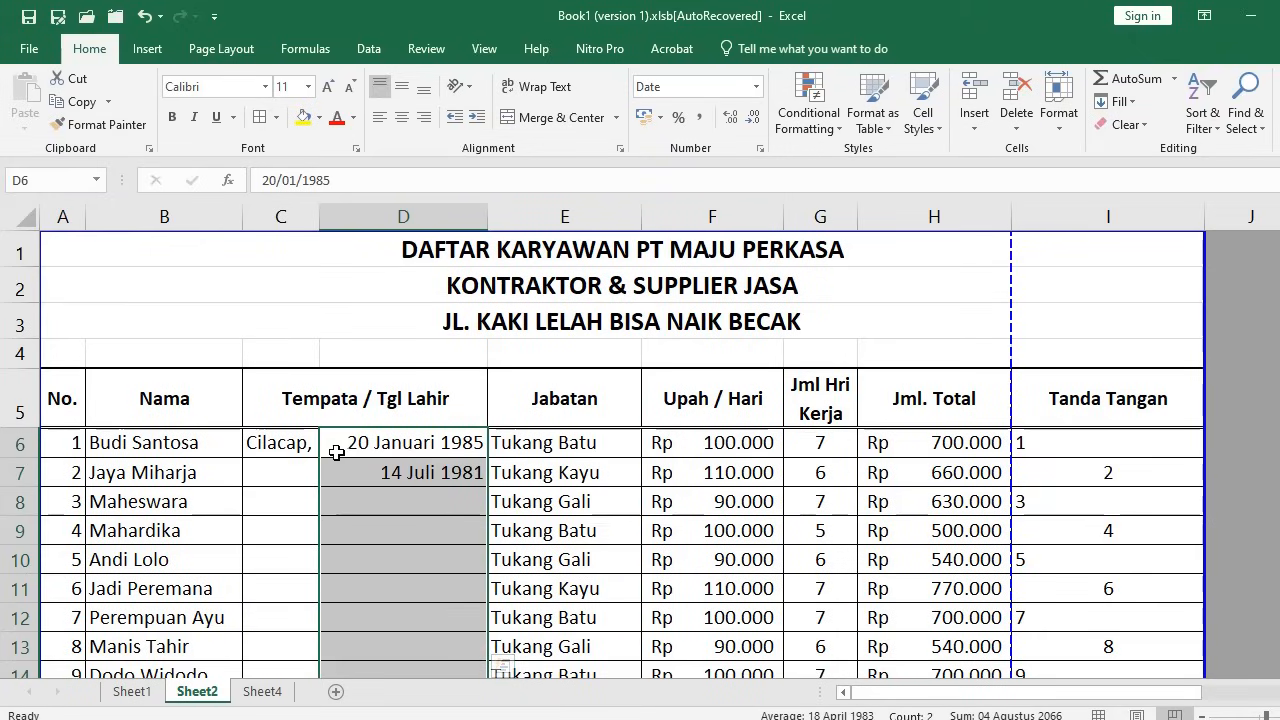
# Apply Align Left to the selected birth dates in column D
pyautogui.click(381, 119)
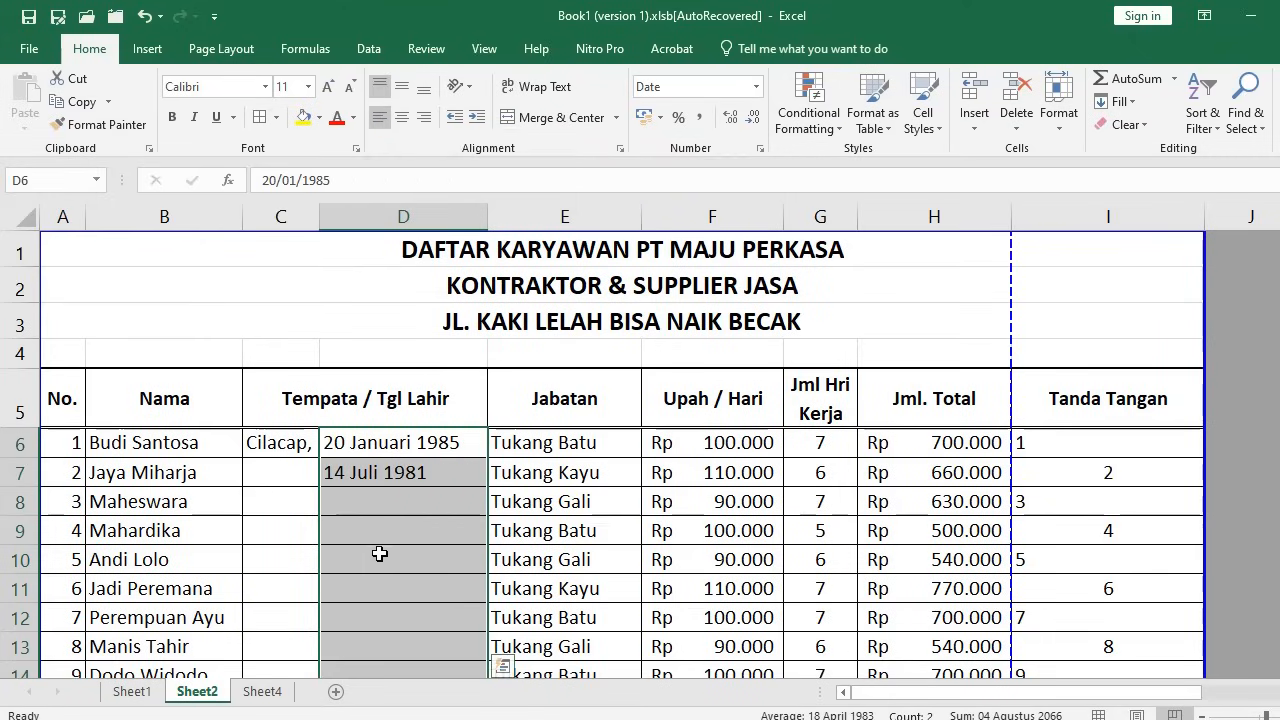
pyautogui.click(278, 462)
pyautogui.scroll(-1, 400, 497)
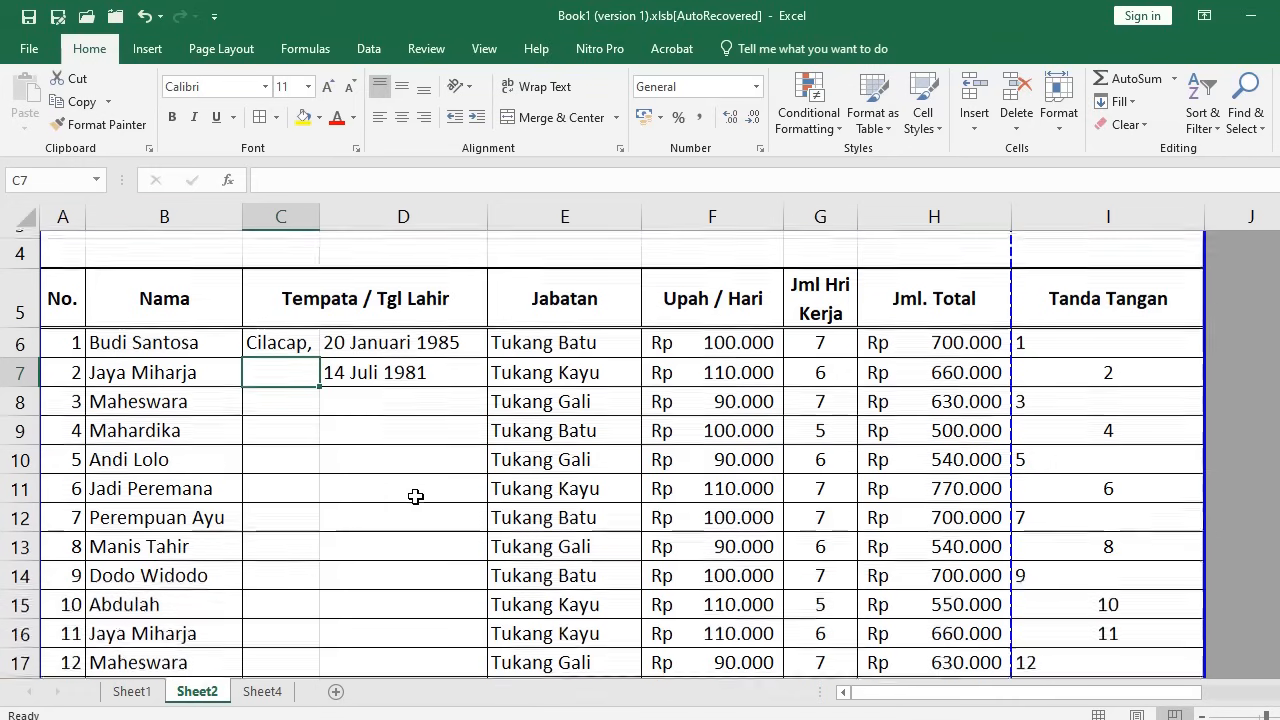
# Enter birth dates 20-5-85 and 30-4-99 in cells D8 and D9
pyautogui.click(396, 395)
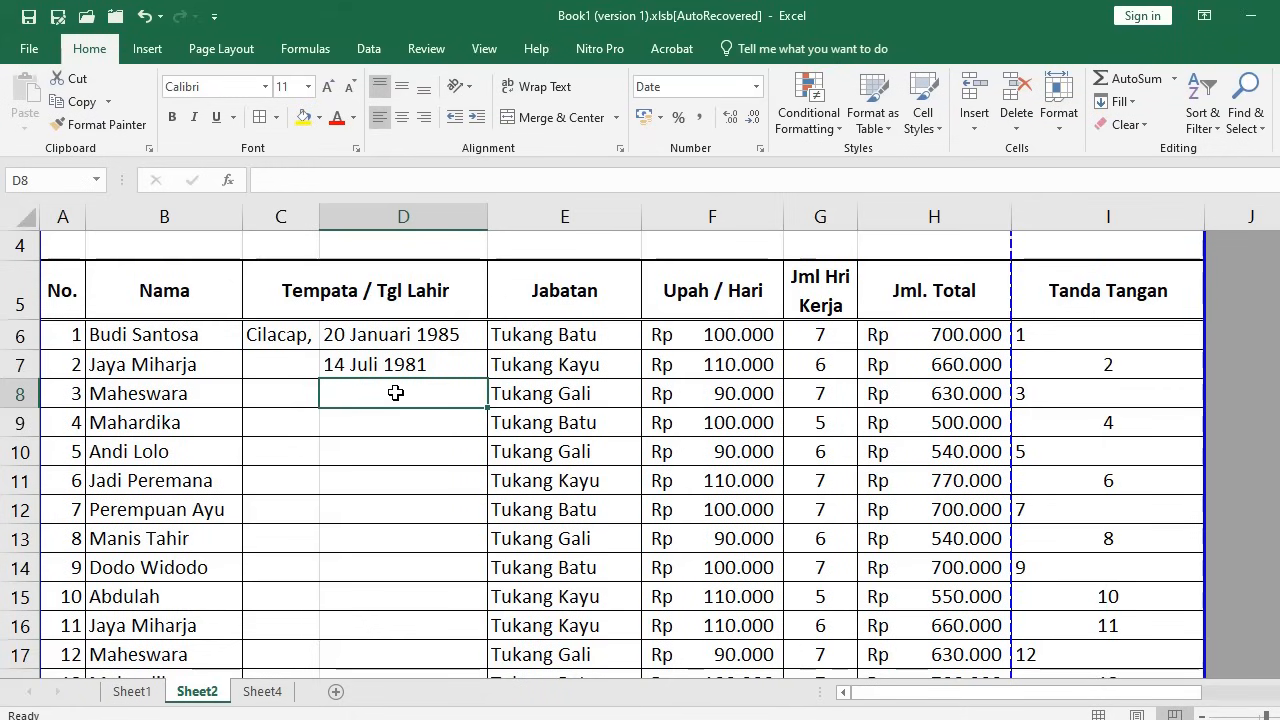
pyautogui.write('20-5')
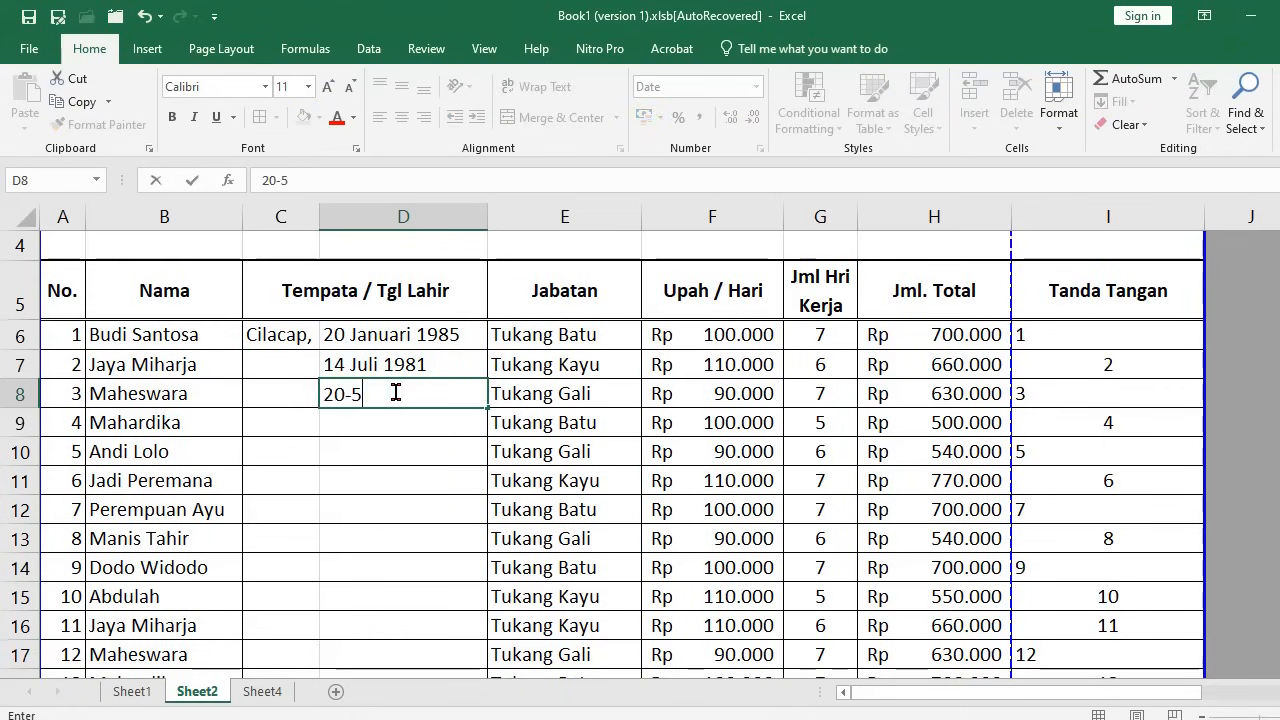
pyautogui.write('-85')
pyautogui.press('Return')
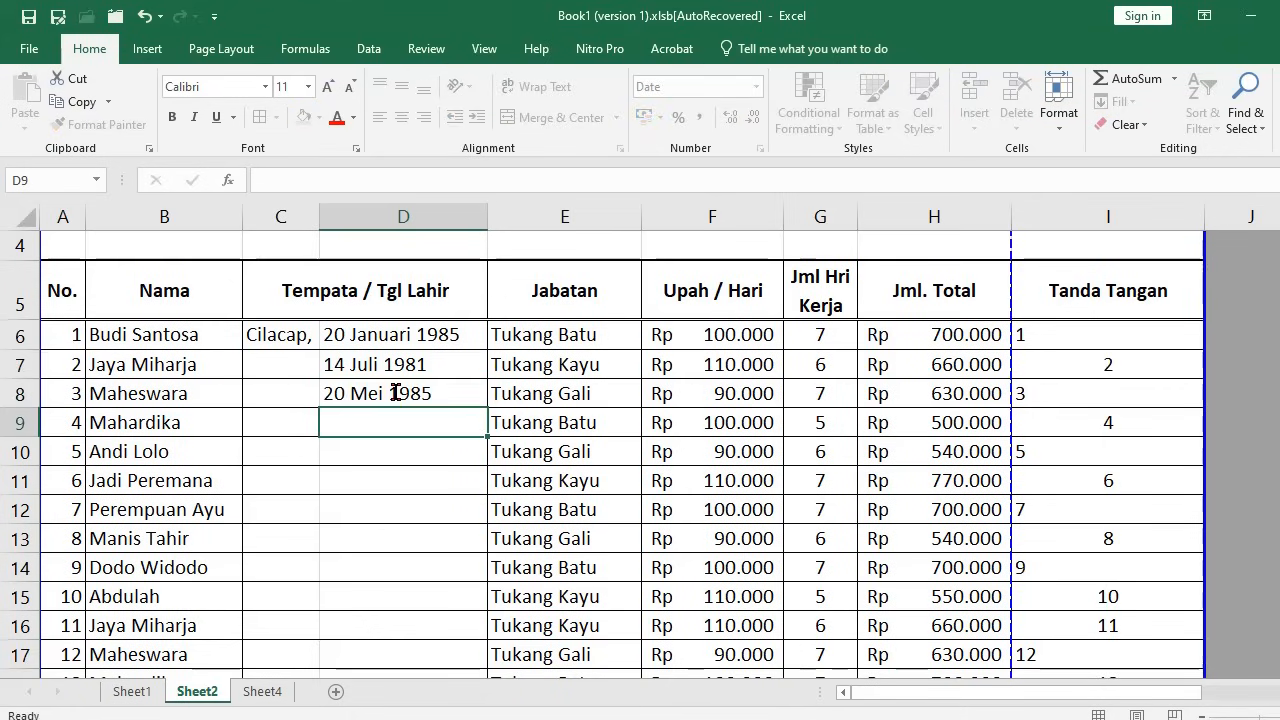
pyautogui.write('3')
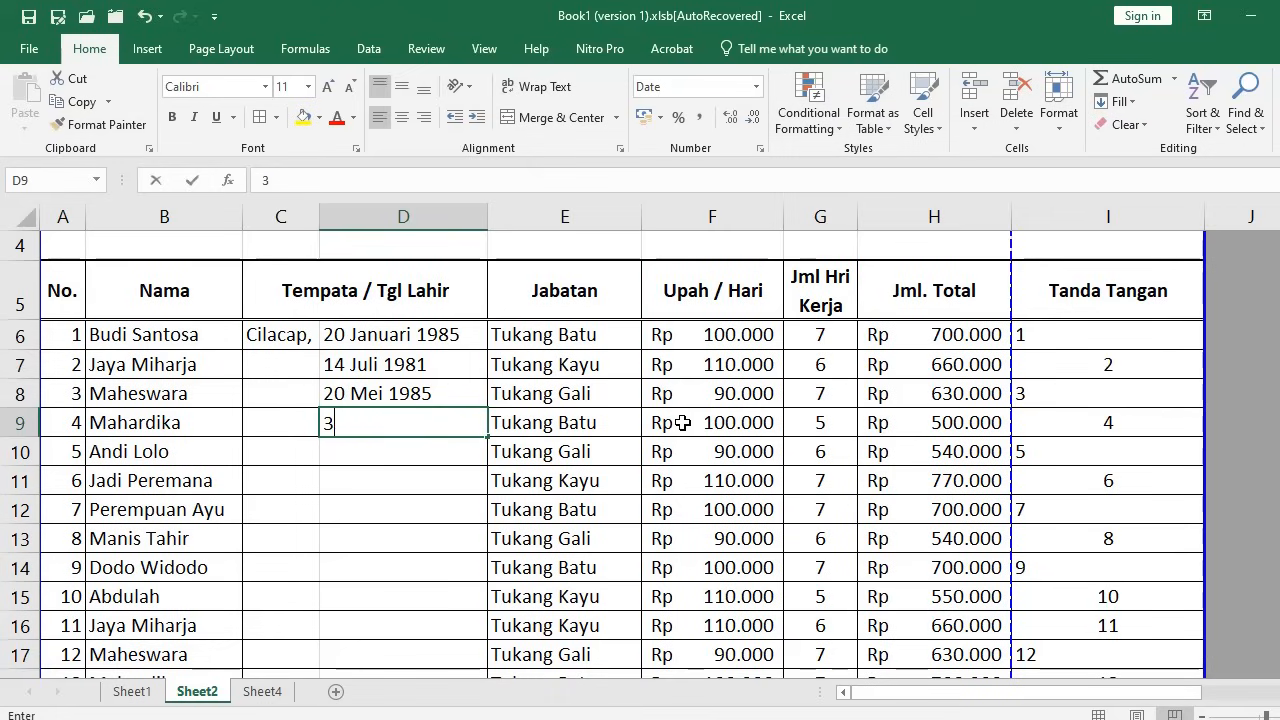
pyautogui.write('0-')
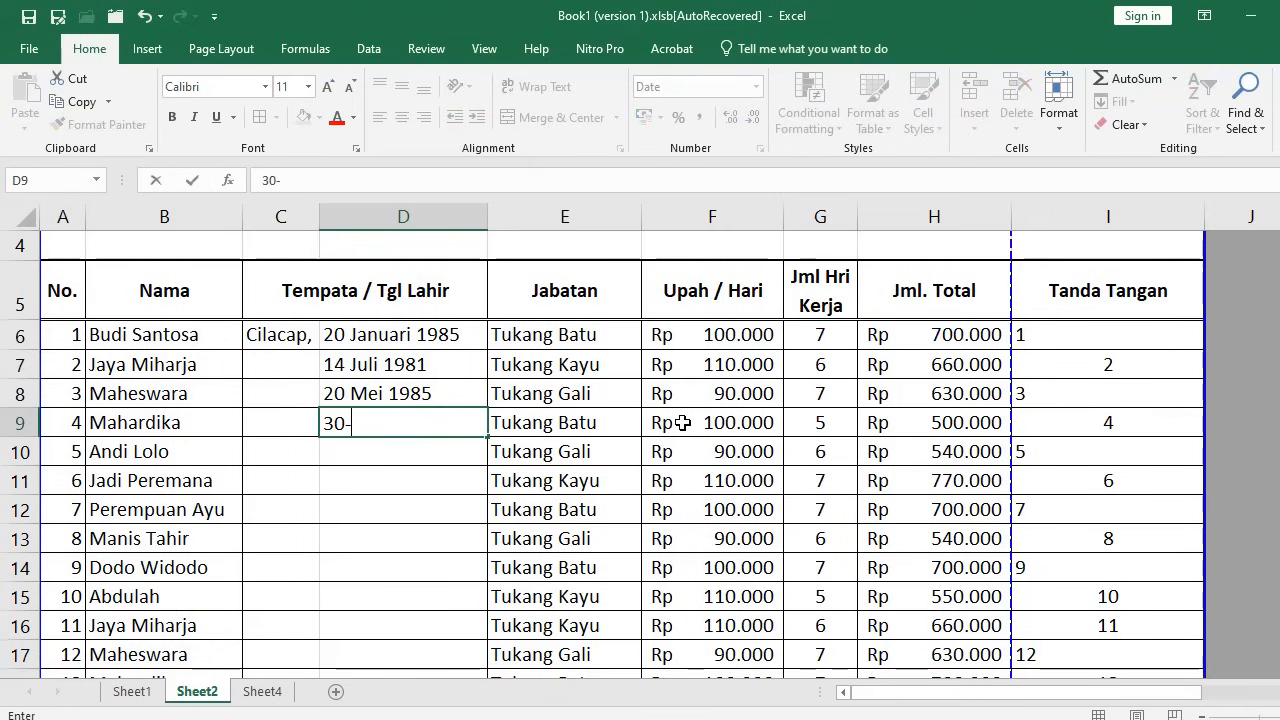
pyautogui.write('4-99')
pyautogui.press('Return')
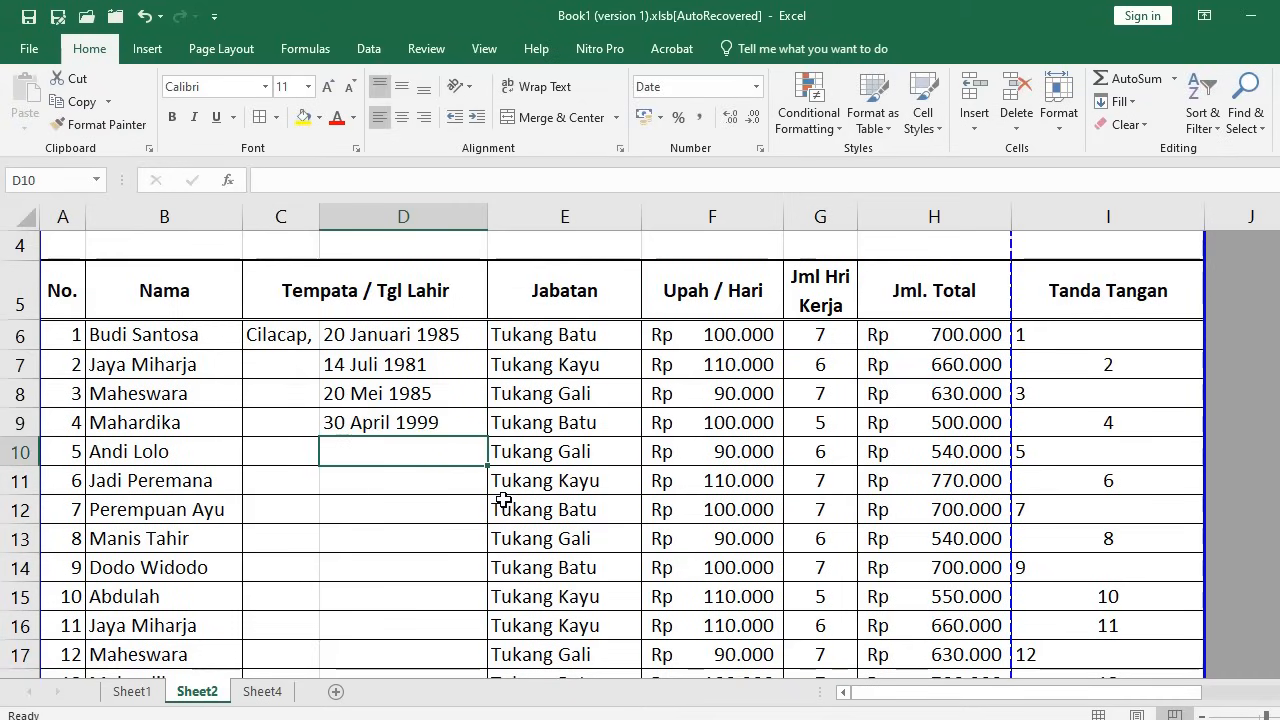
# Type birthplaces Jakarta, Surabaya, Purwokerto, Tegal and Madura into C7:C11
pyautogui.click(281, 368)
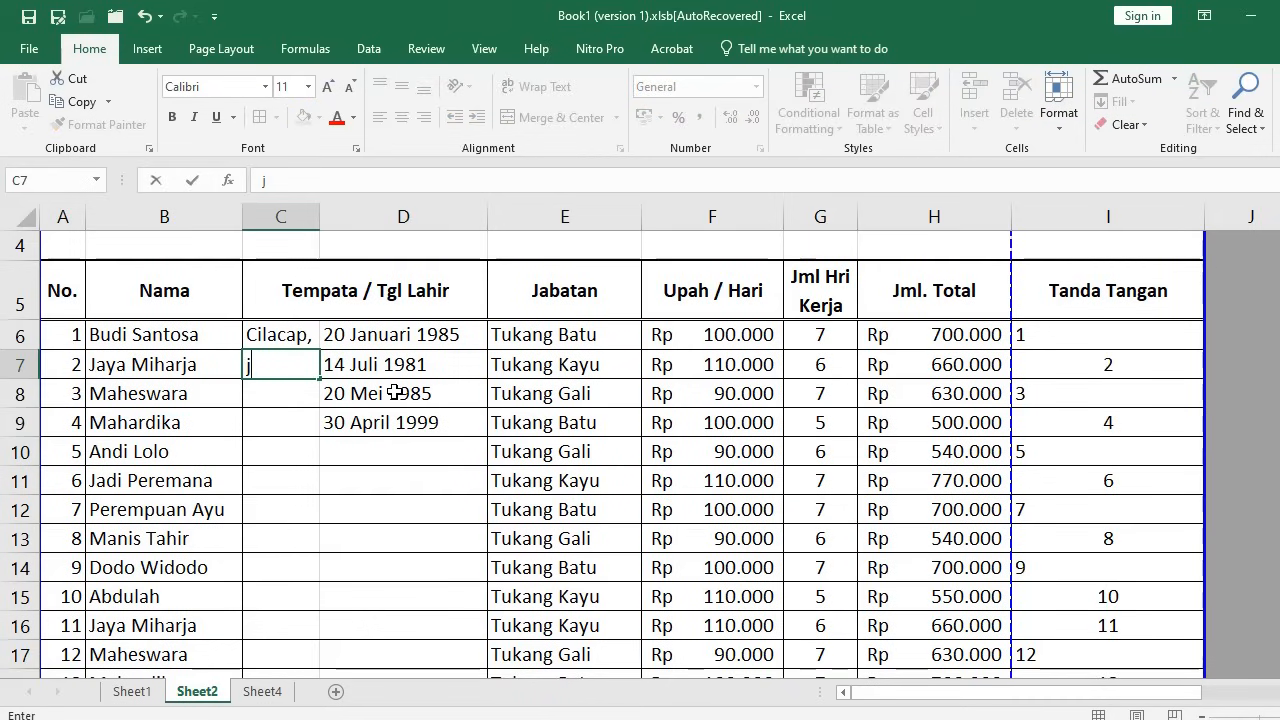
pyautogui.write('Jakarta,')
pyautogui.press('Return')
pyautogui.write('Surabaya,')
pyautogui.press('Return')
pyautogui.write('PUrwokerto,')
pyautogui.press('Return')
pyautogui.write('Tegal,')
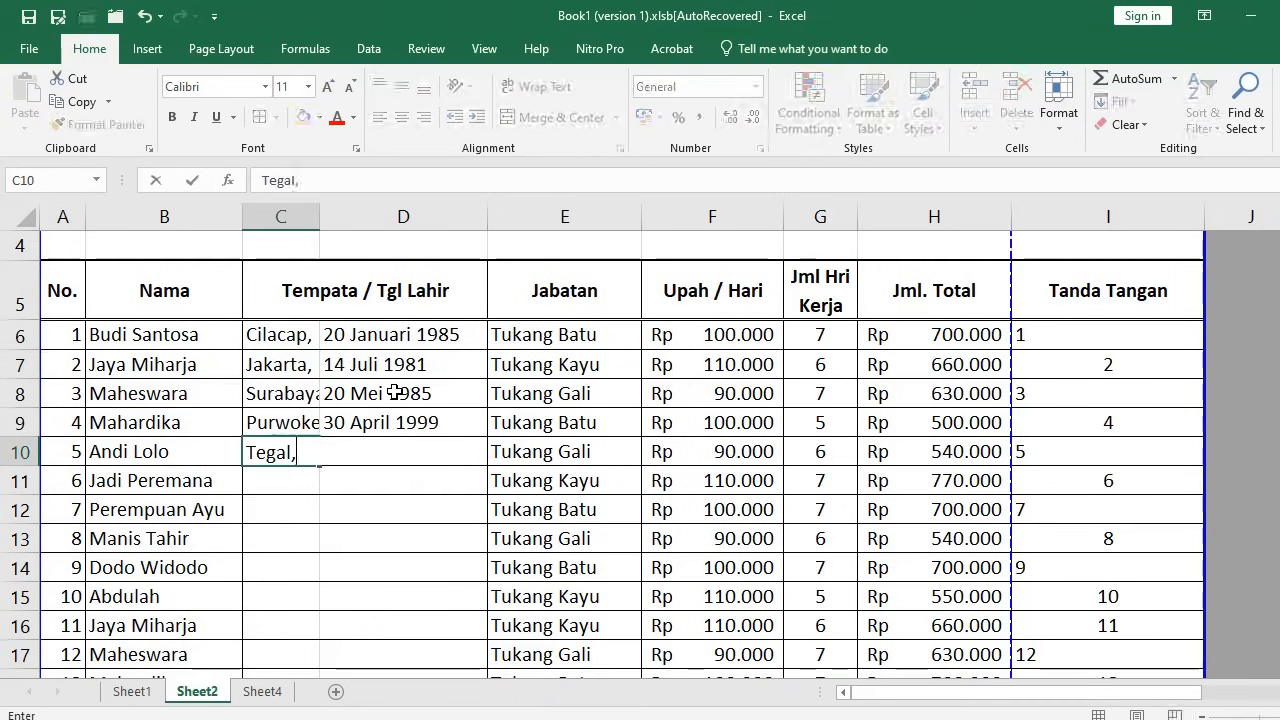
pyautogui.press('Return')
pyautogui.write('Madura,')
pyautogui.press('Return')
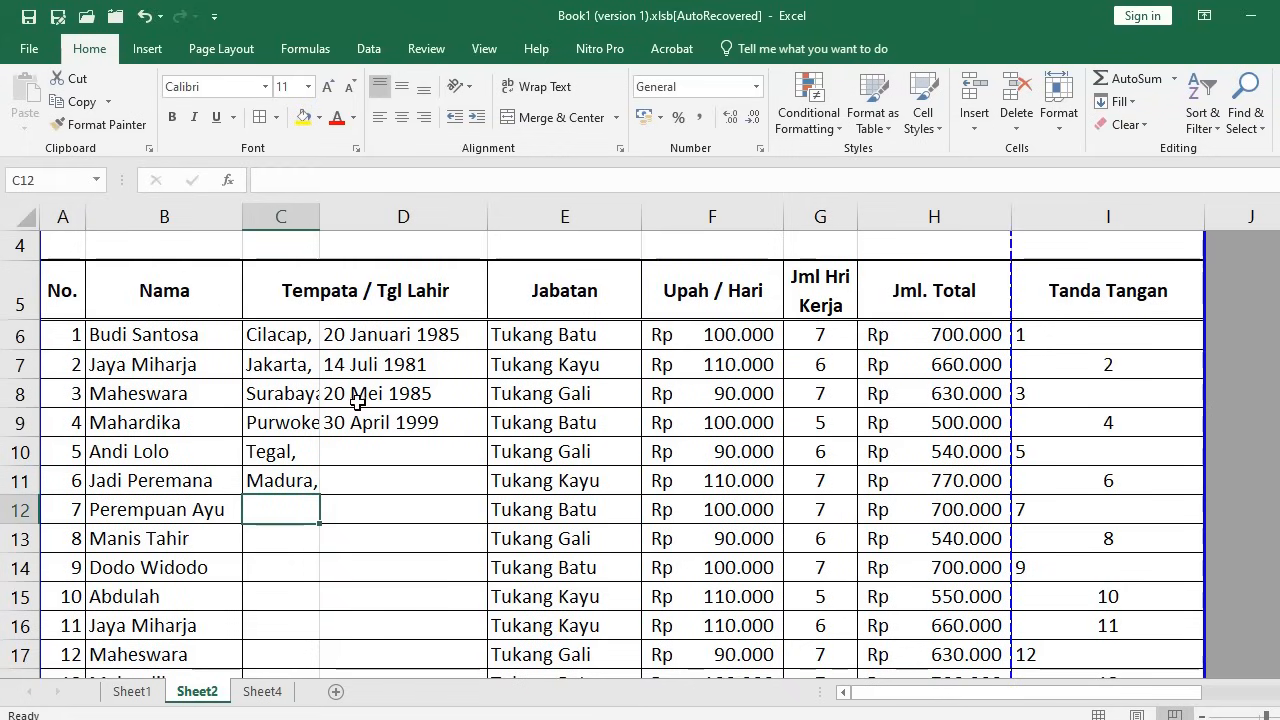
# Select the birthplace cells C6 to C16
pyautogui.click(298, 334)
pyautogui.moveTo(298, 334); pyautogui.dragTo(295, 518)
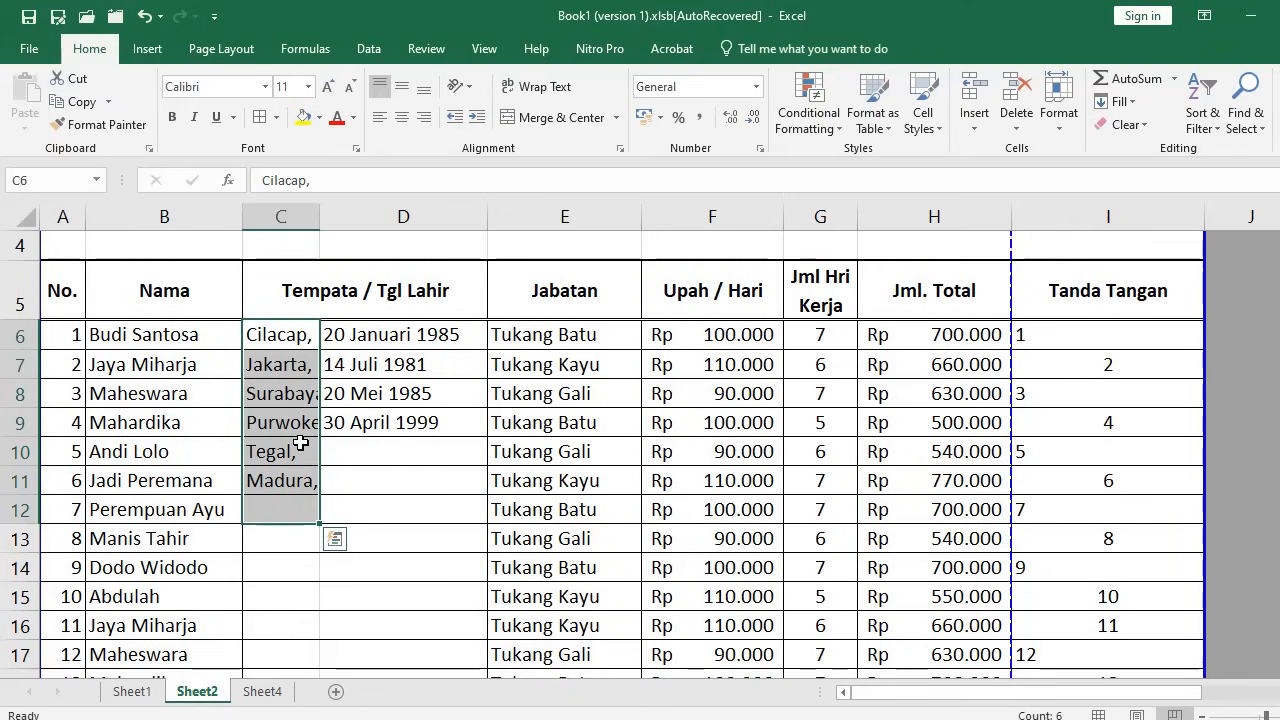
pyautogui.moveTo(300, 337); pyautogui.dragTo(300, 628)
# AutoFit column C's width, then select D6:D15 and AutoFit column D
pyautogui.click(1058, 105)
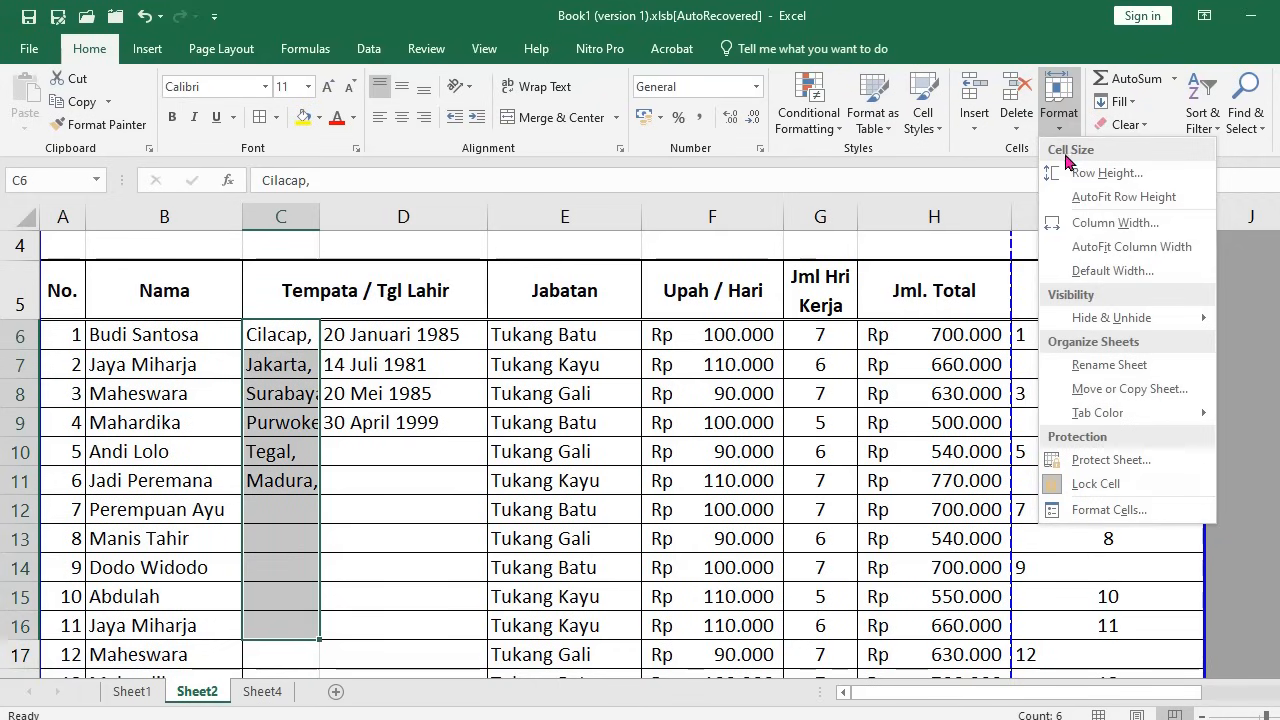
pyautogui.click(1108, 247)
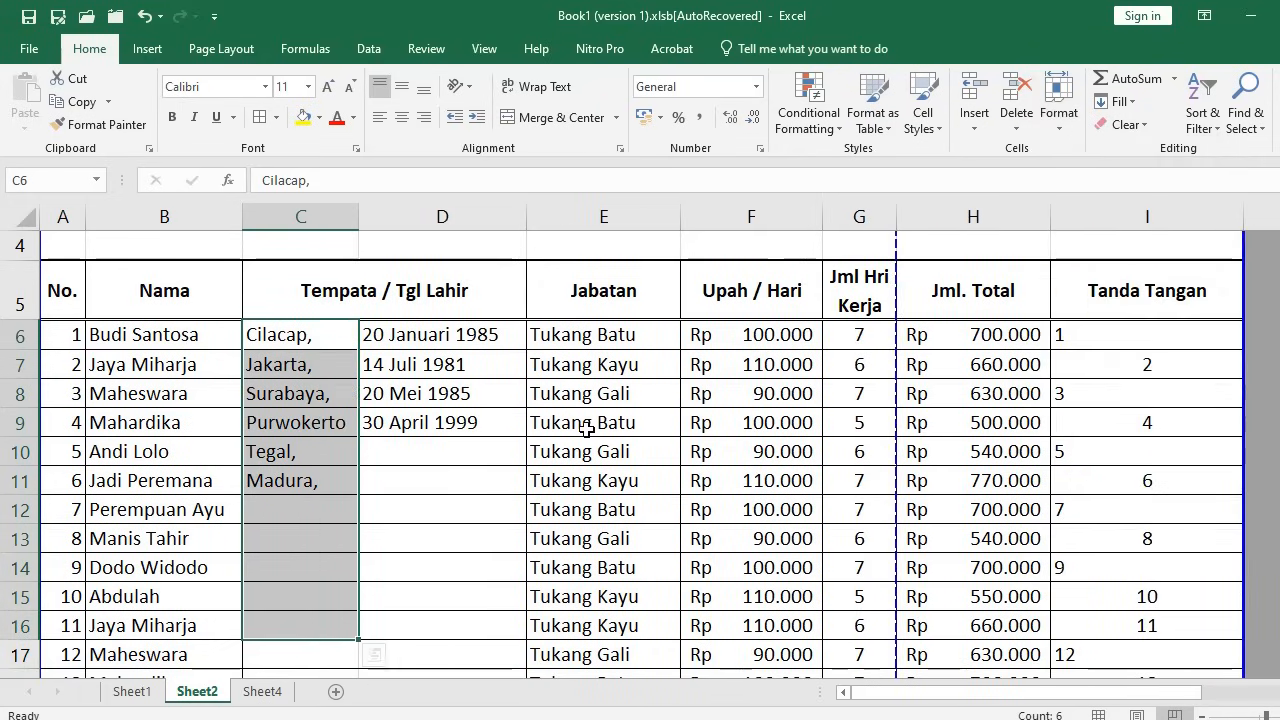
pyautogui.moveTo(440, 336); pyautogui.dragTo(450, 597)
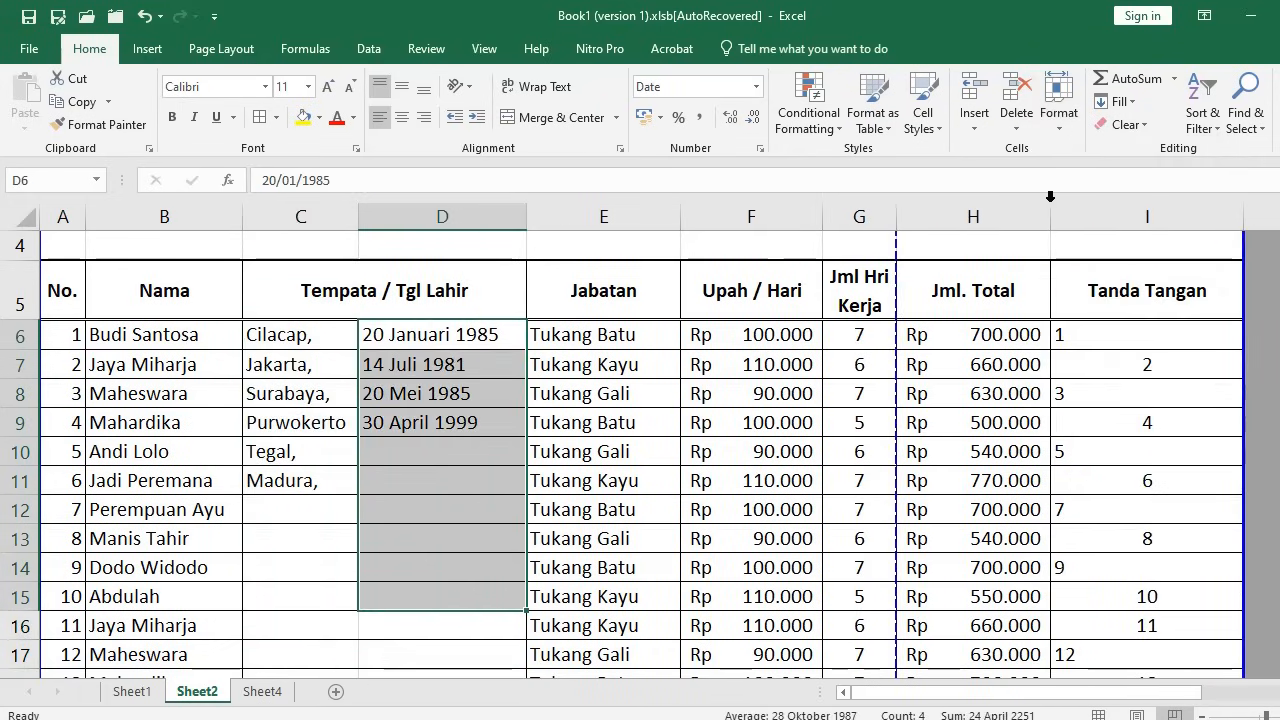
pyautogui.click(1060, 108)
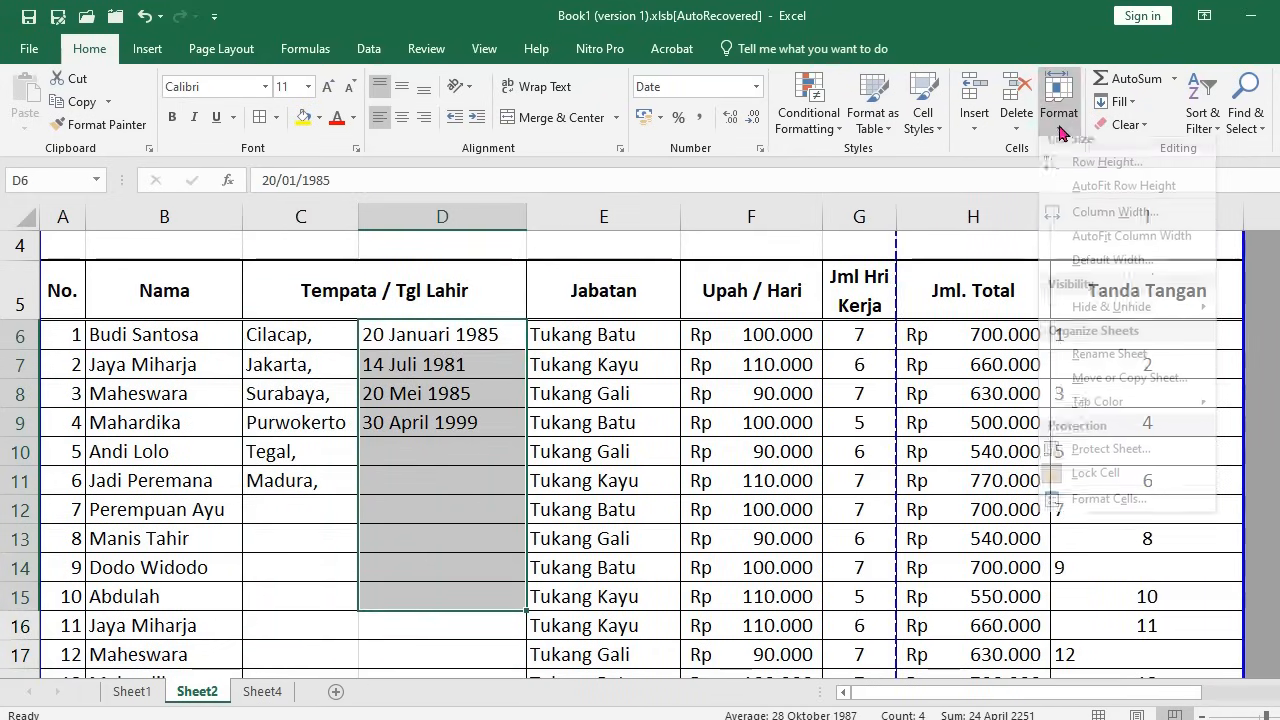
pyautogui.click(1124, 249)
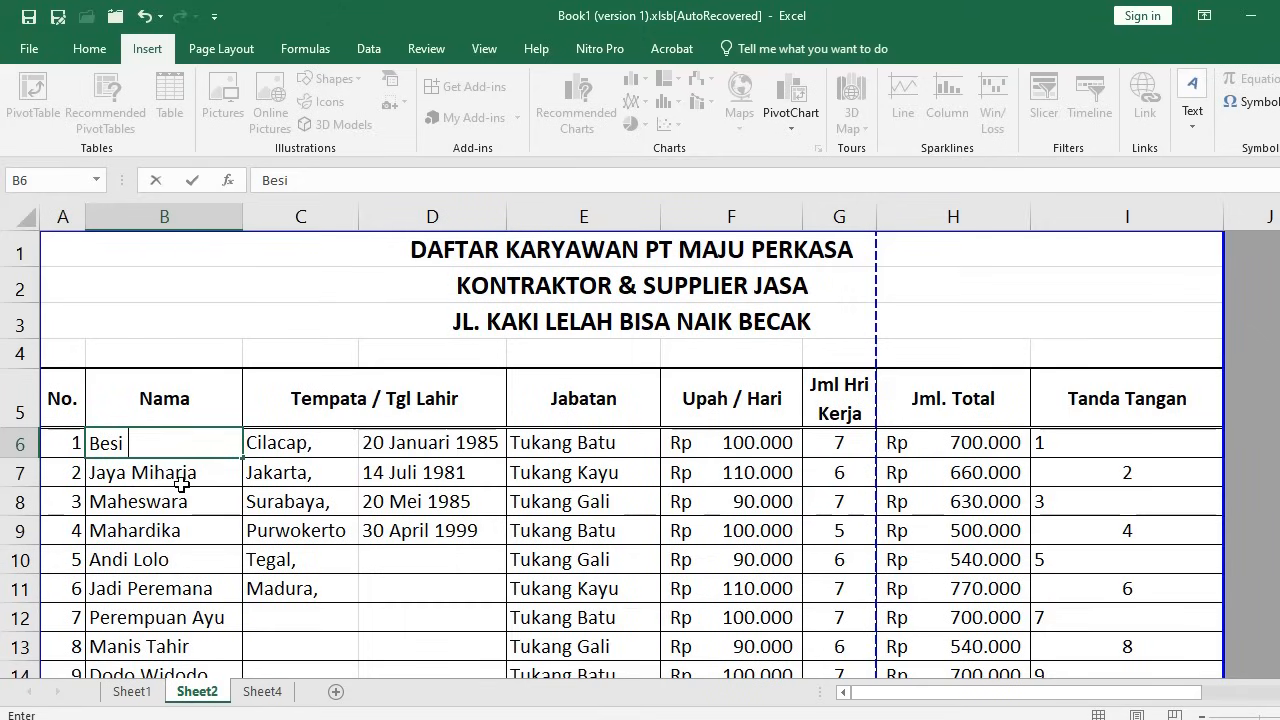
# Confirm Besi in cell B6, then re-enter edit mode after the text
pyautogui.click(183, 449)
pyautogui.click(1277, 243)
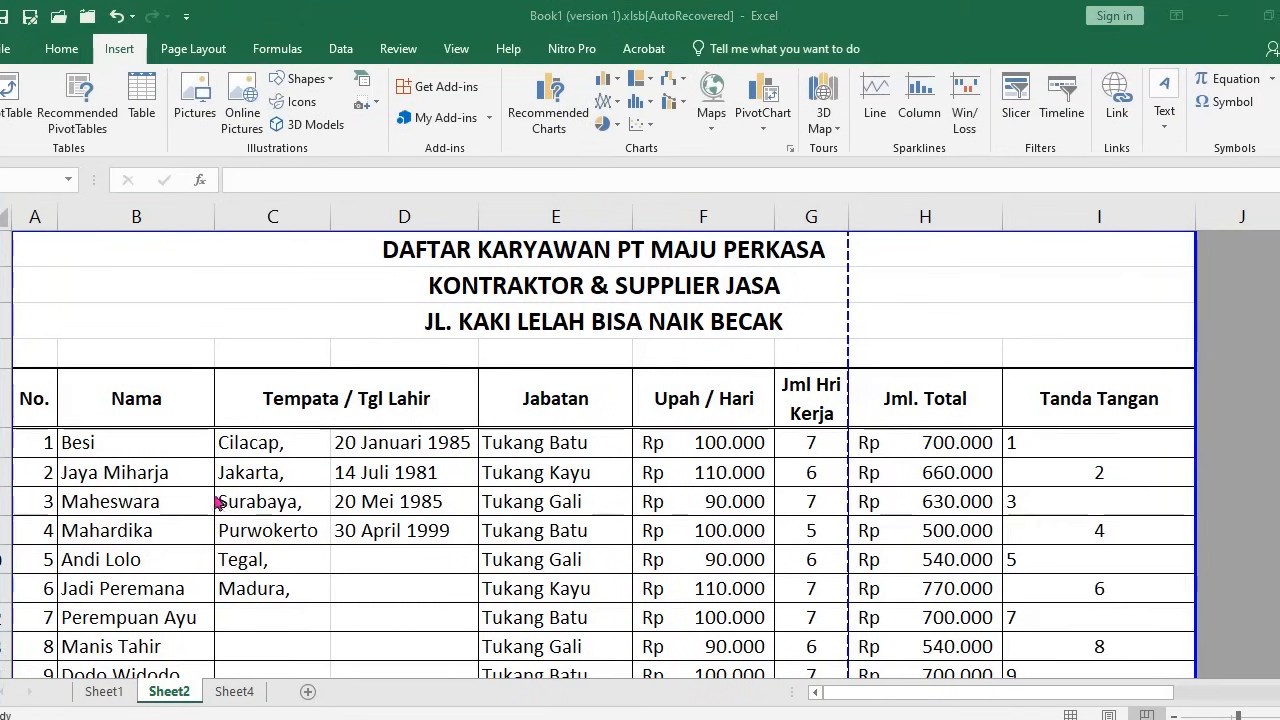
pyautogui.press('F2')
pyautogui.click(153, 445)
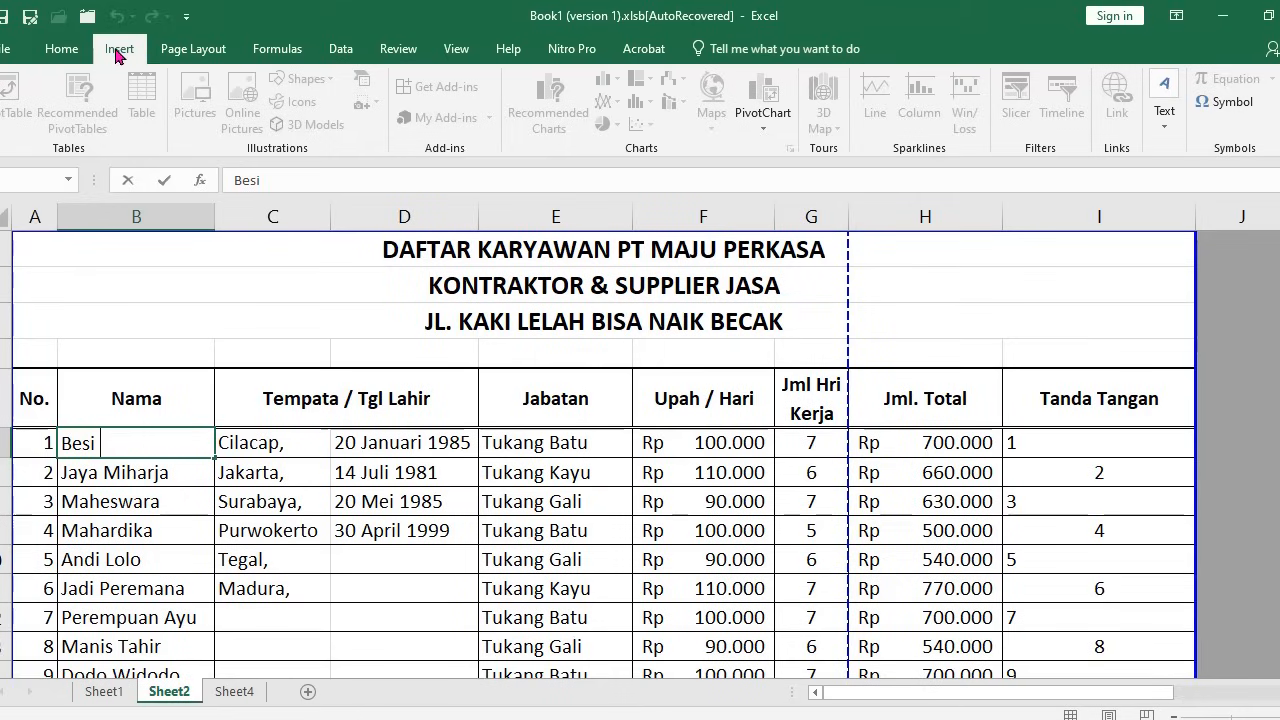
# Open Insert > Symbol and switch the font to Symbol
pyautogui.click(1224, 108)
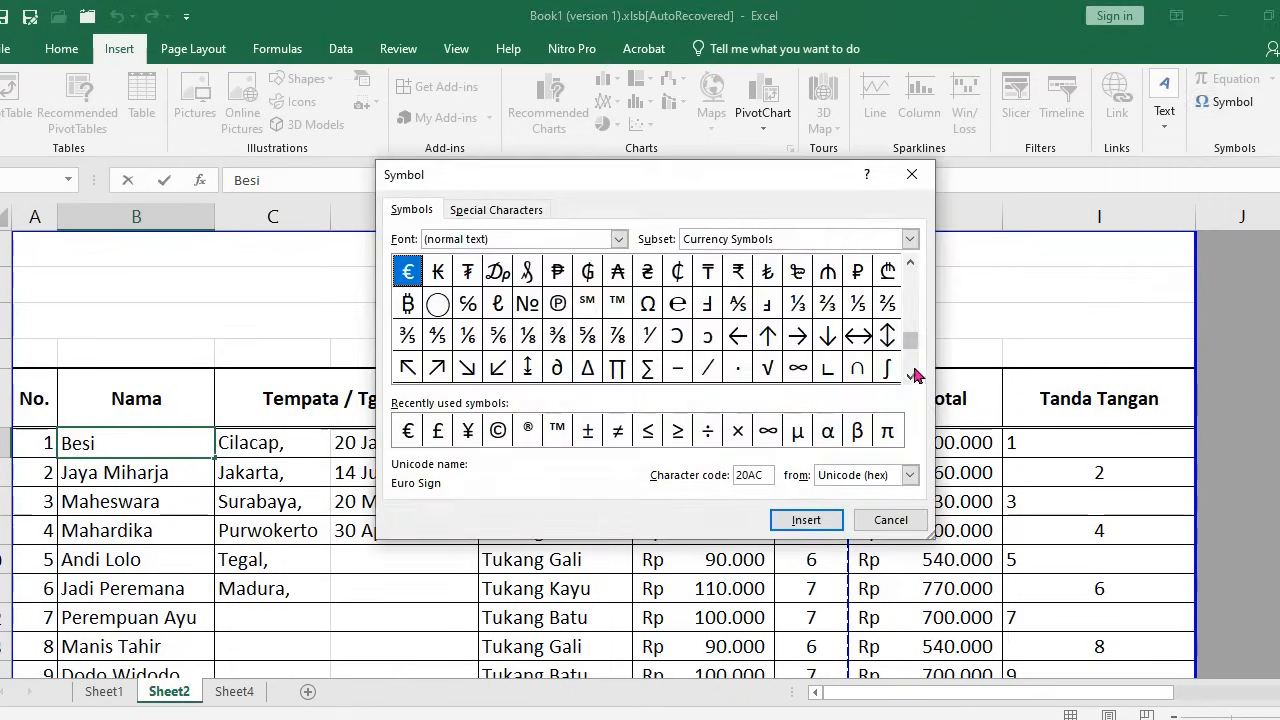
pyautogui.click(911, 375)
pyautogui.click(911, 377)
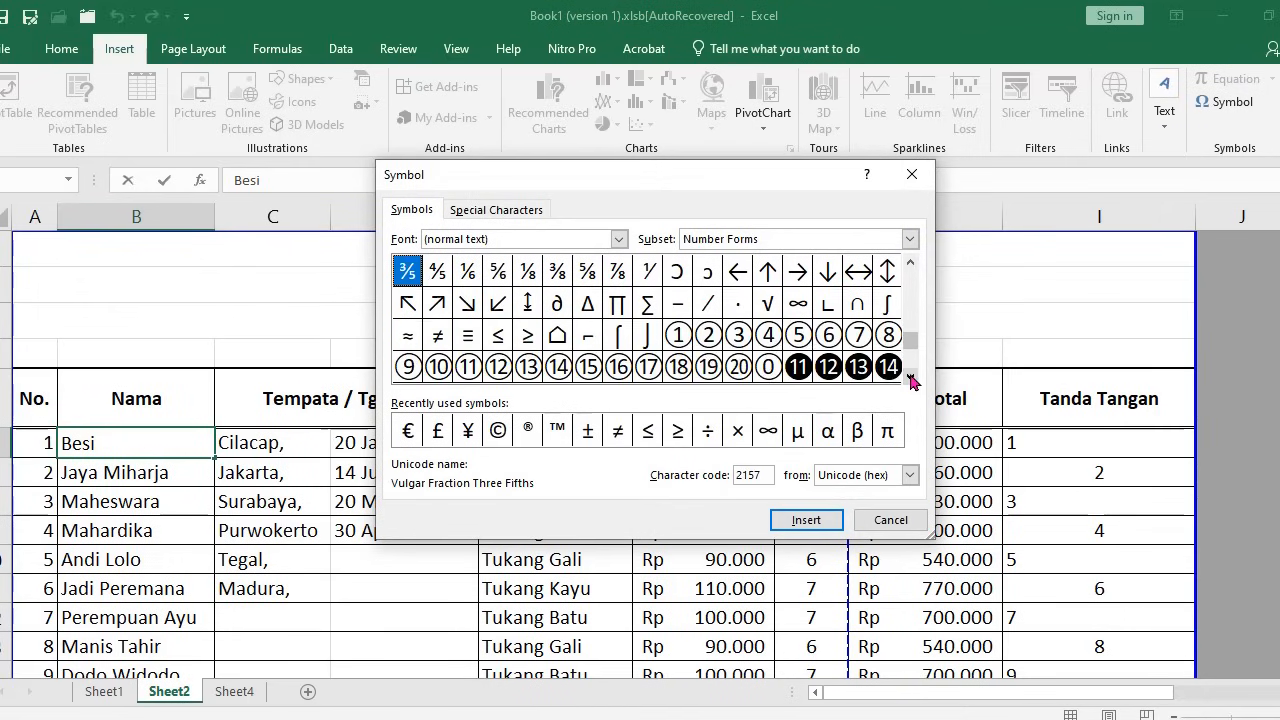
pyautogui.click(910, 376)
pyautogui.moveTo(911, 341); pyautogui.dragTo(912, 258)
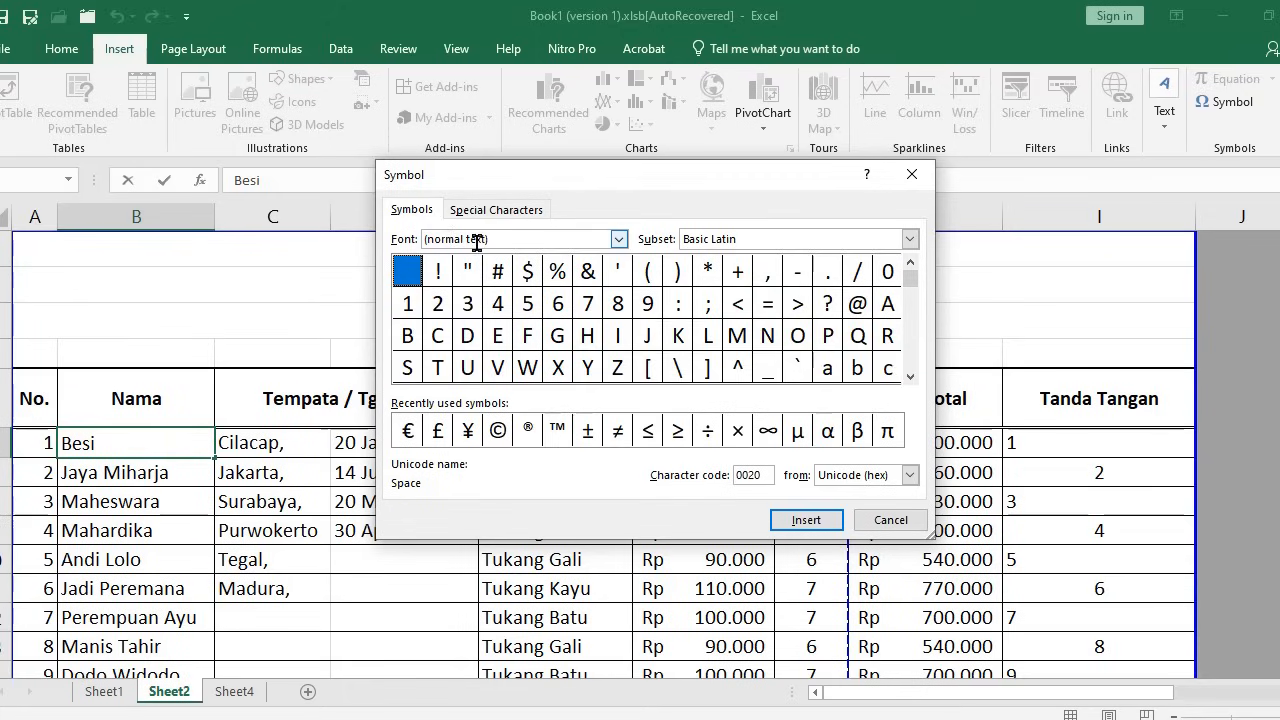
pyautogui.click(620, 244)
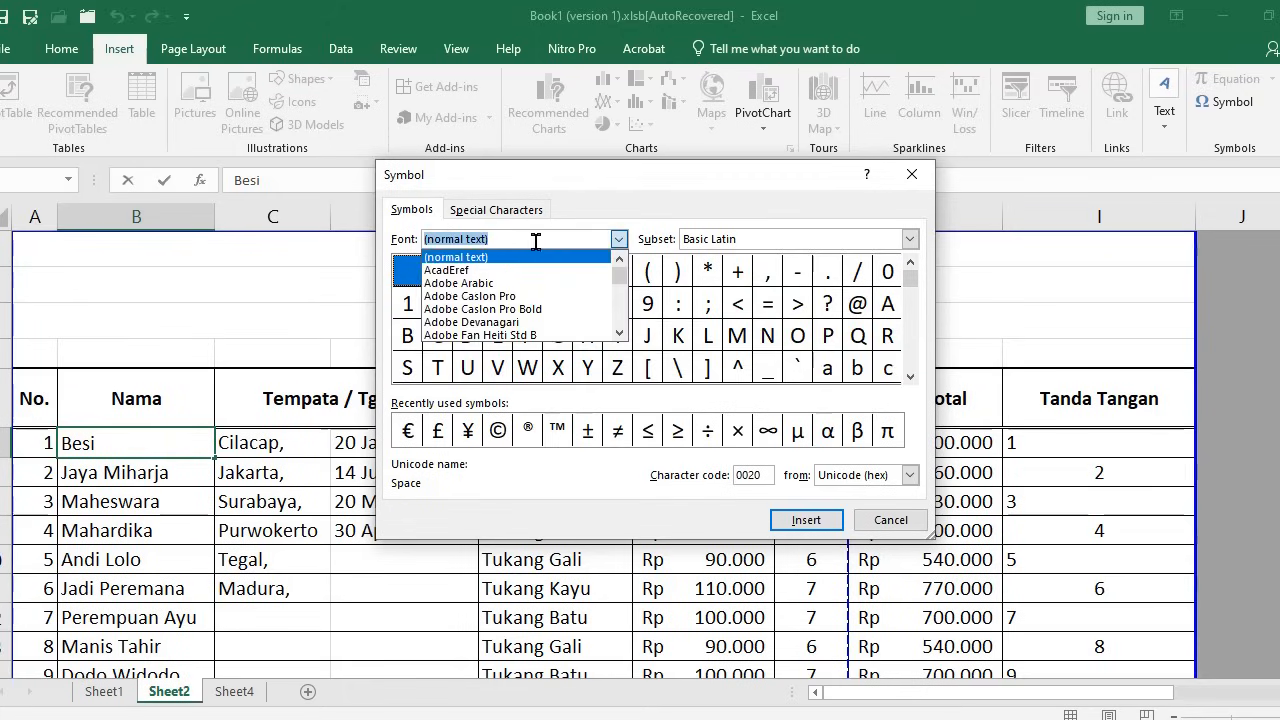
pyautogui.write('s')
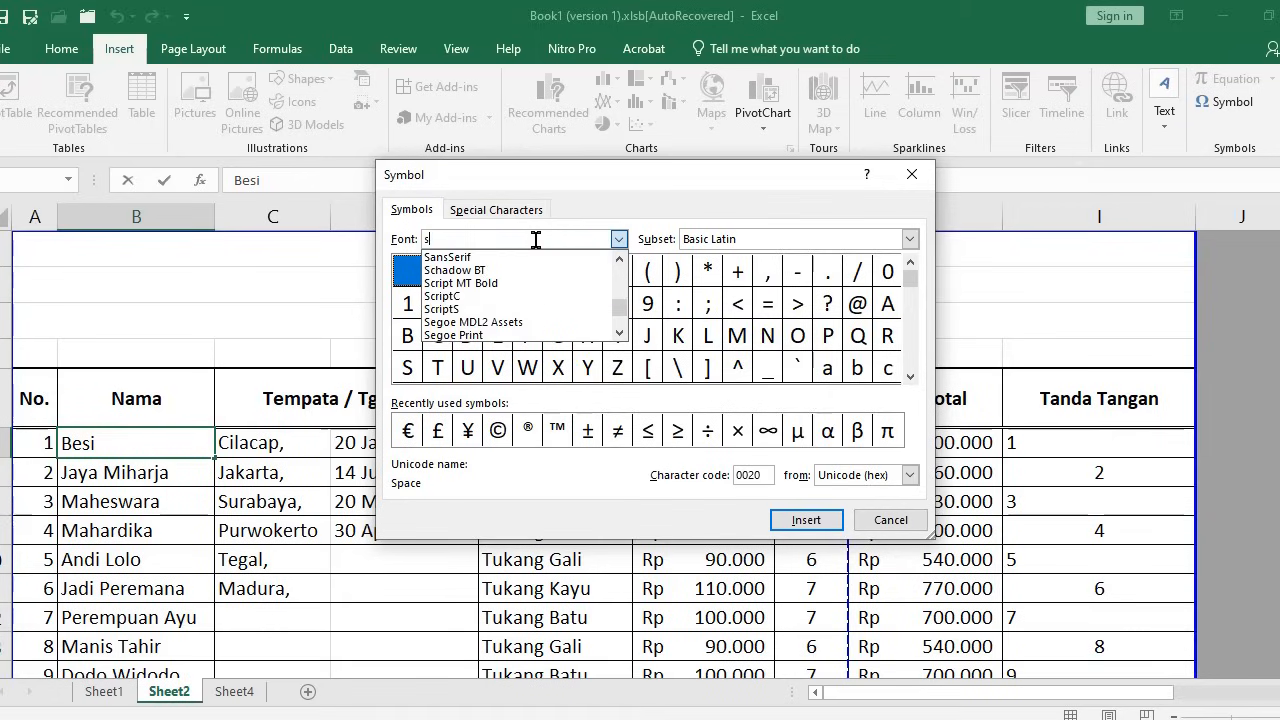
pyautogui.write('y')
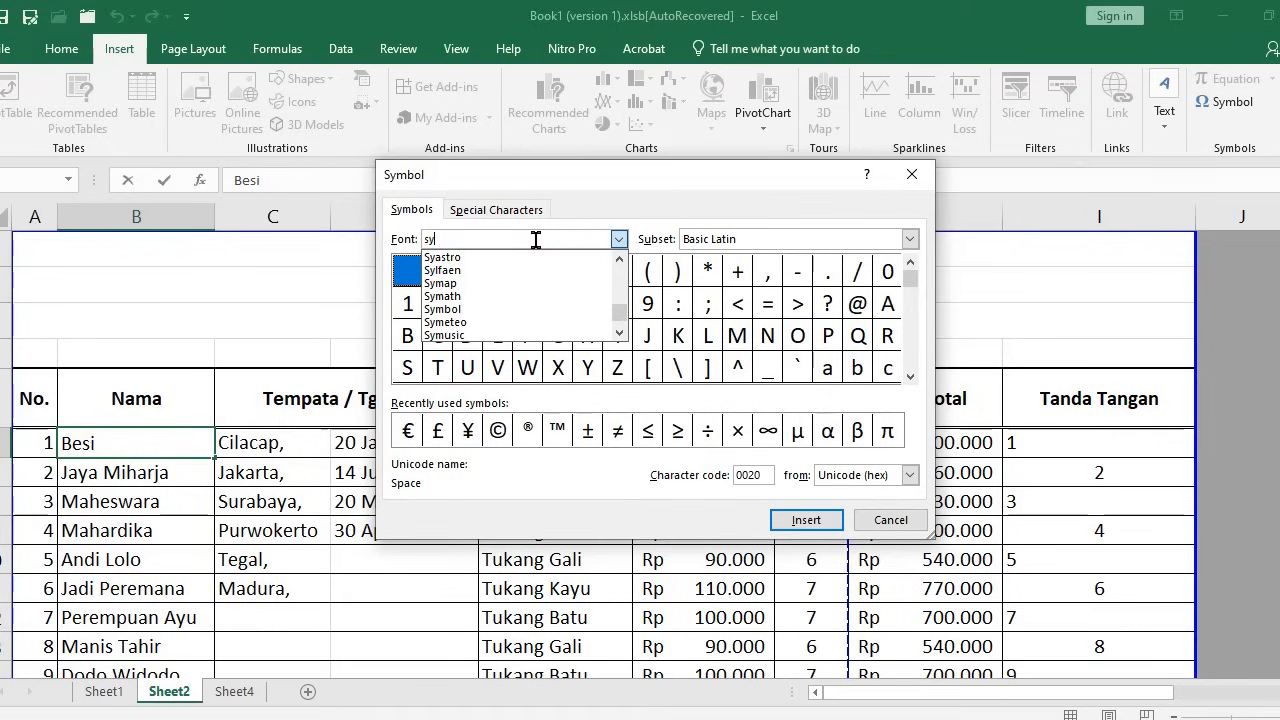
pyautogui.click(463, 309)
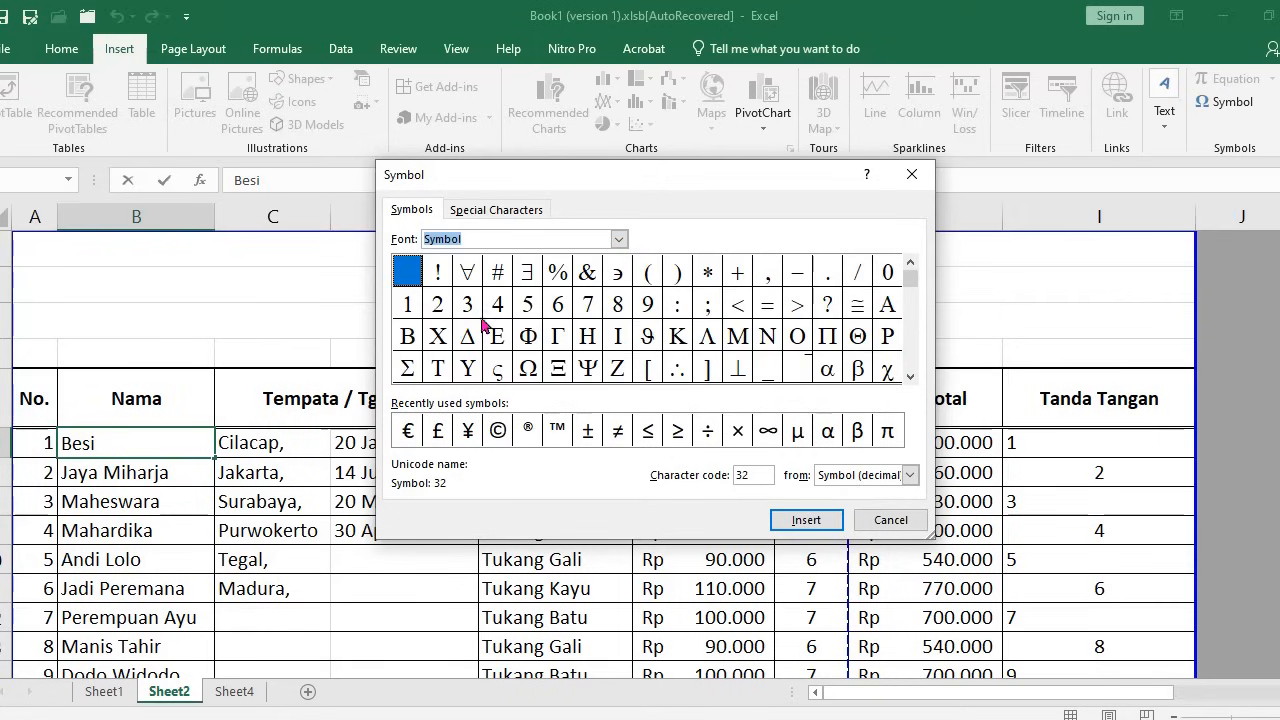
# Insert the ∅ symbol (code 198) after Besi and close the dialog
pyautogui.click(910, 377)
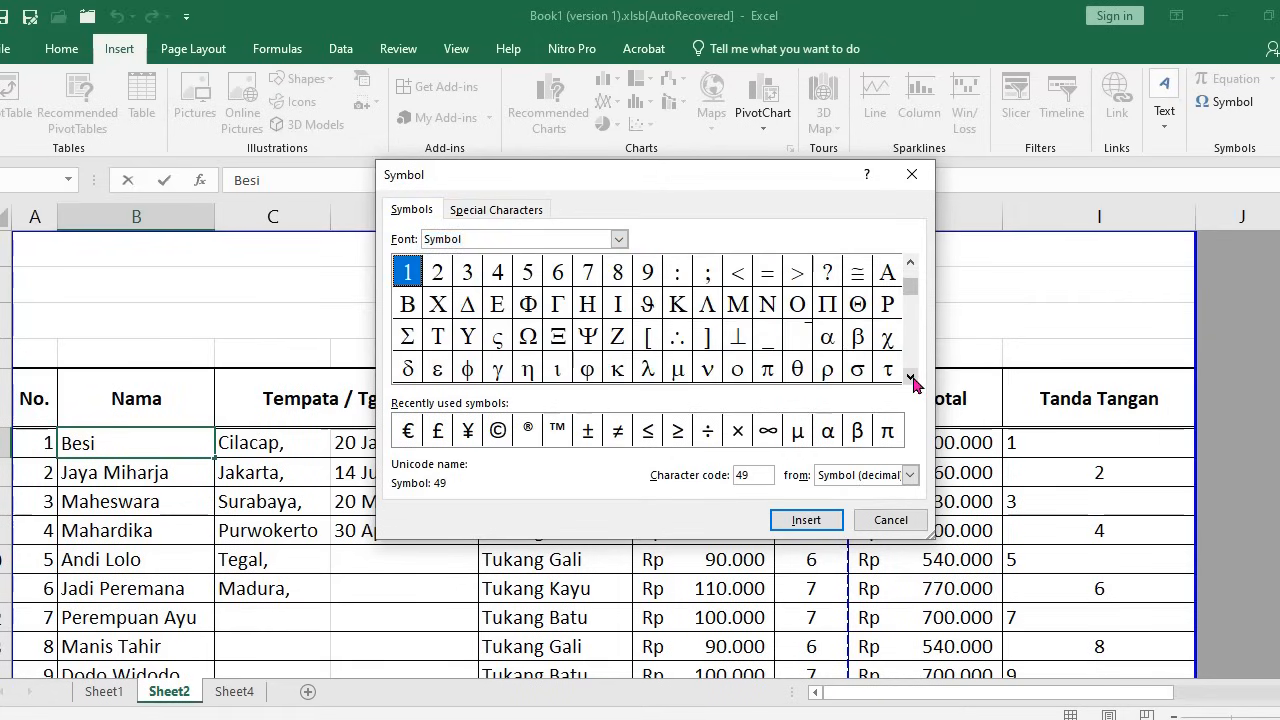
pyautogui.click(910, 377)
pyautogui.click(910, 377)
pyautogui.click(910, 377)
pyautogui.click(910, 377)
pyautogui.click(910, 377)
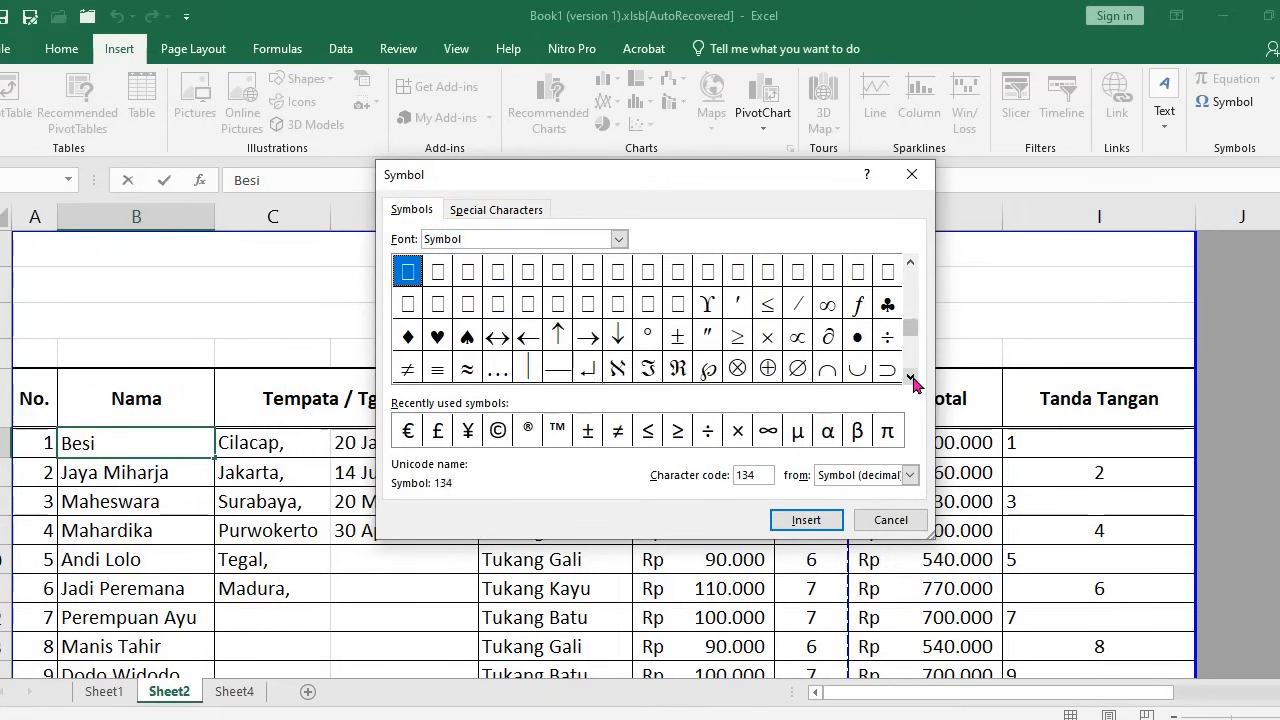
pyautogui.click(910, 377)
pyautogui.click(806, 345)
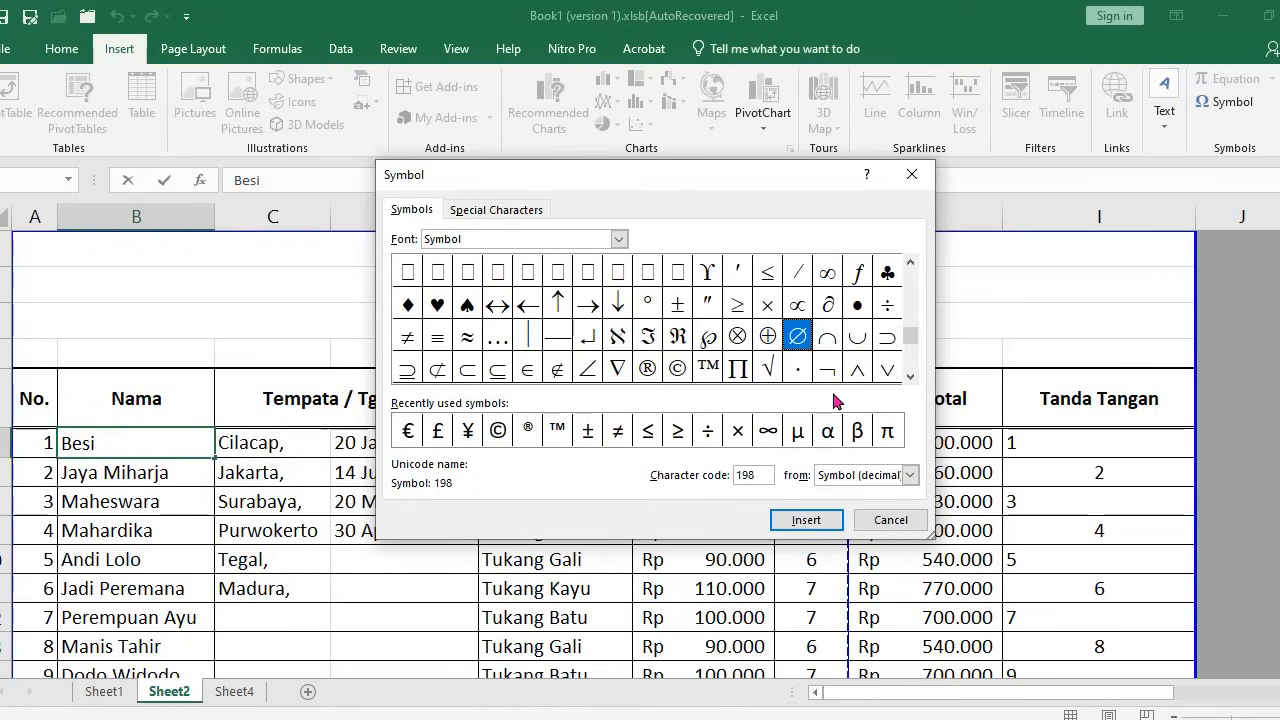
pyautogui.click(806, 521)
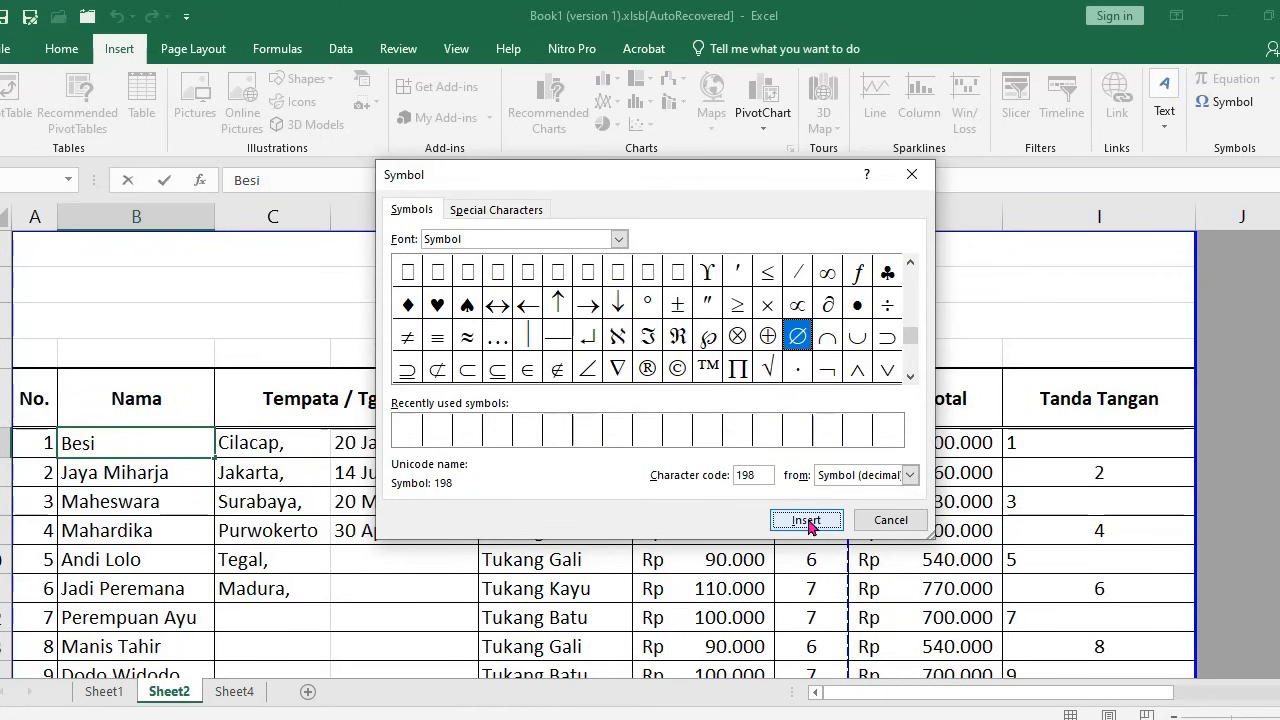
pyautogui.click(888, 521)
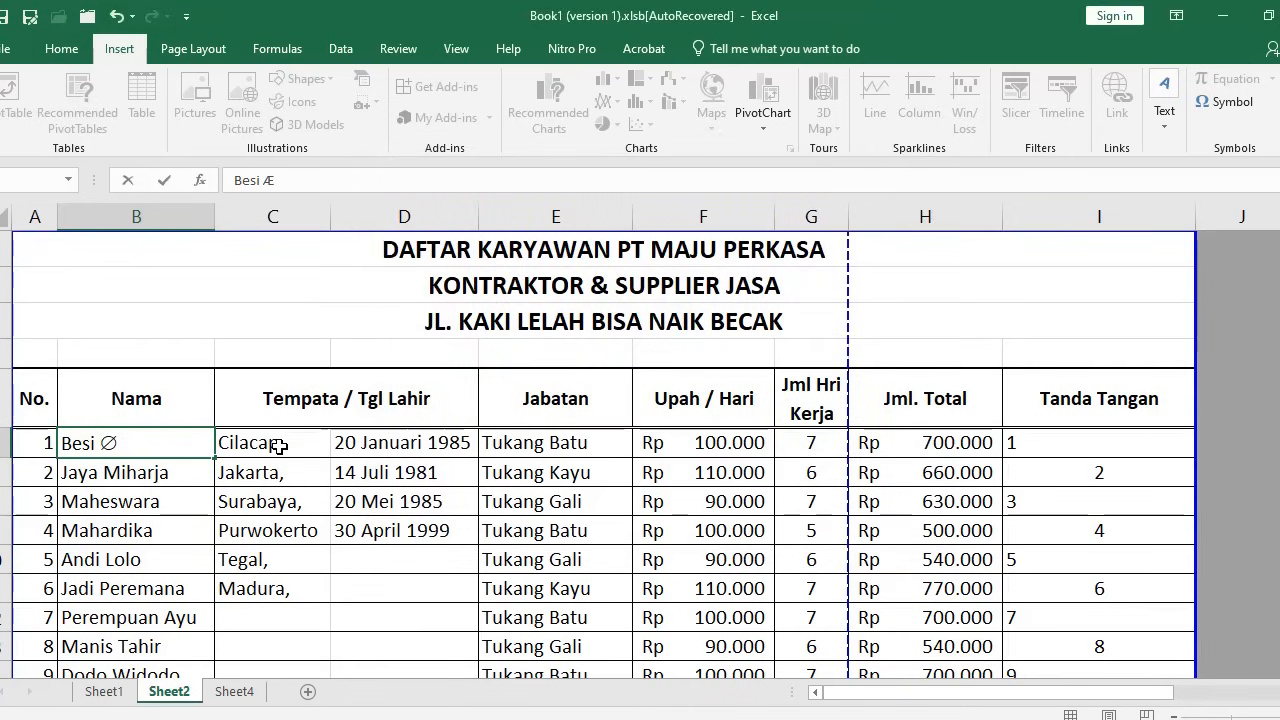
# Complete B6 as 'Besi ∅ 12' and delete the Tempata / Tgl Lahir columns C–D entirely
pyautogui.write('12')
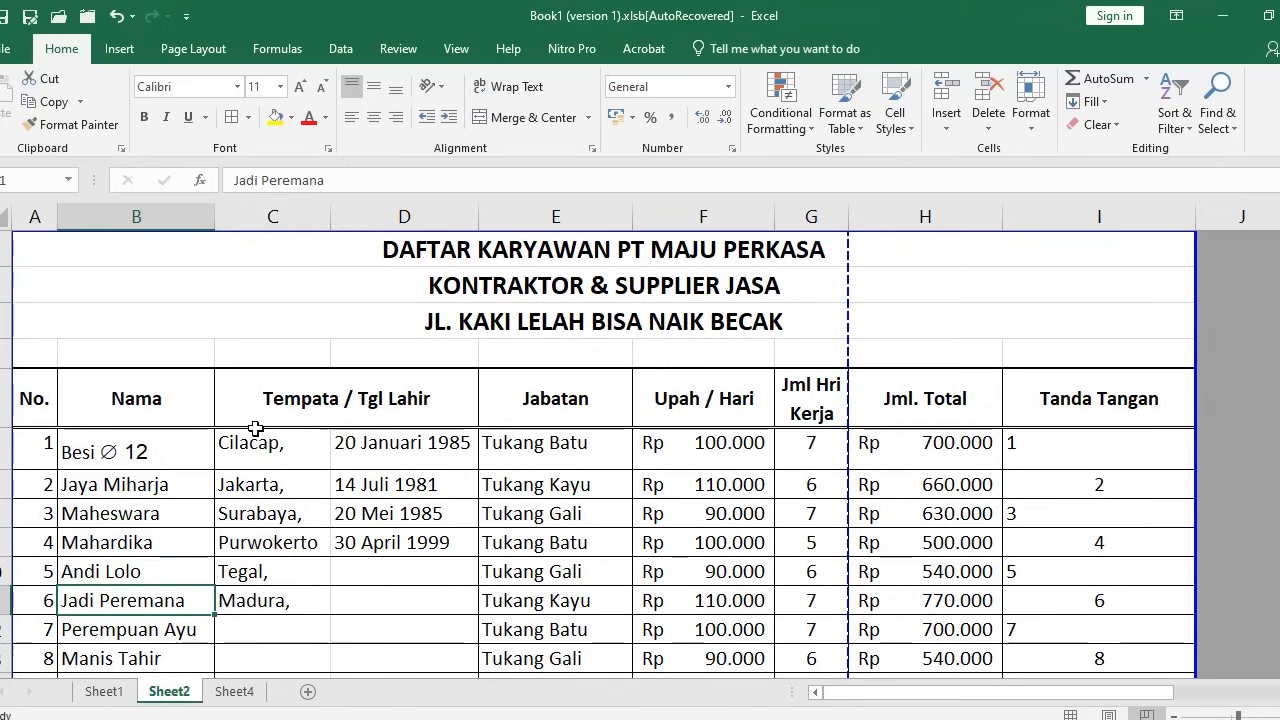
pyautogui.moveTo(290, 420); pyautogui.dragTo(428, 397)
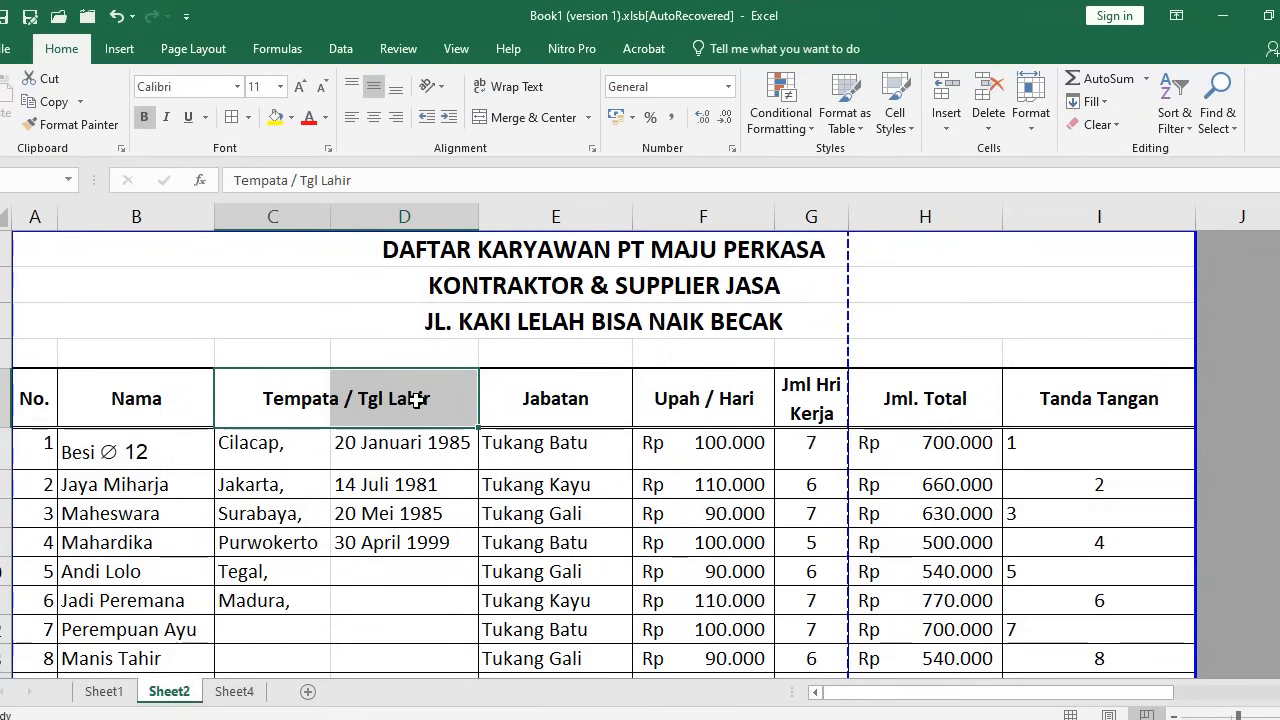
pyautogui.hotkey('ctrl', '-')
pyautogui.press('c')
pyautogui.press('Return')
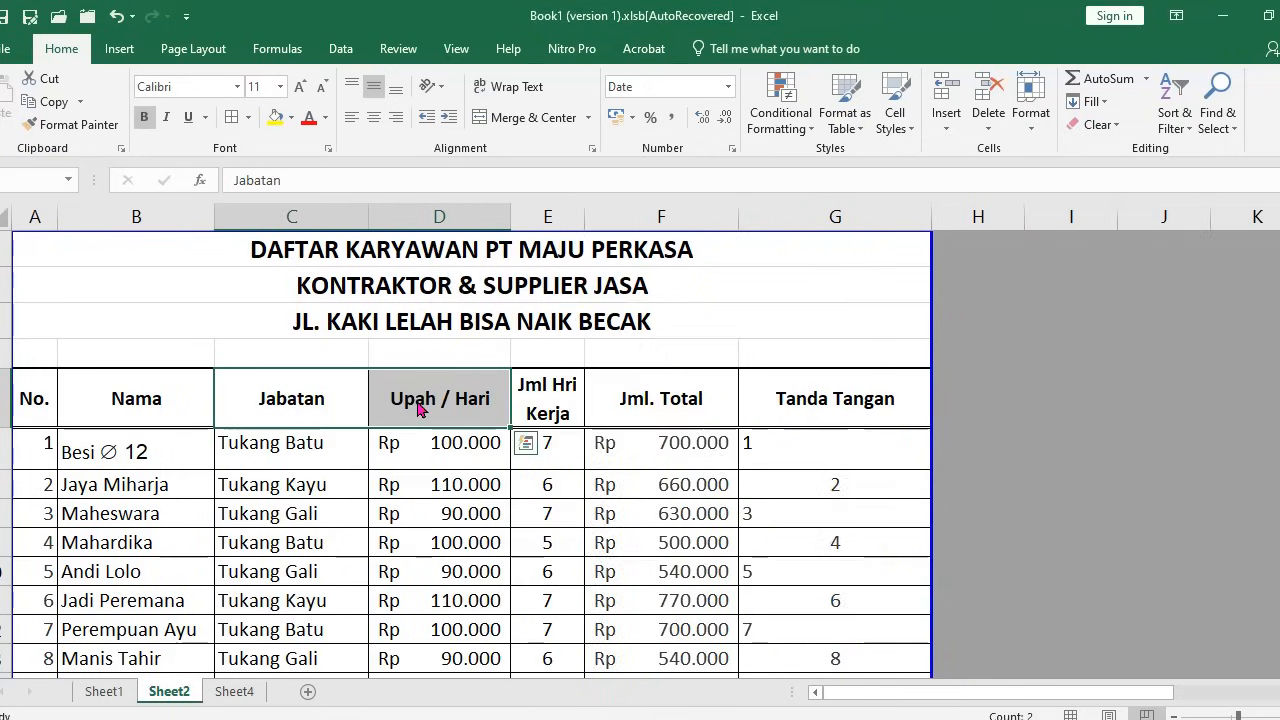
pyautogui.click(505, 440)
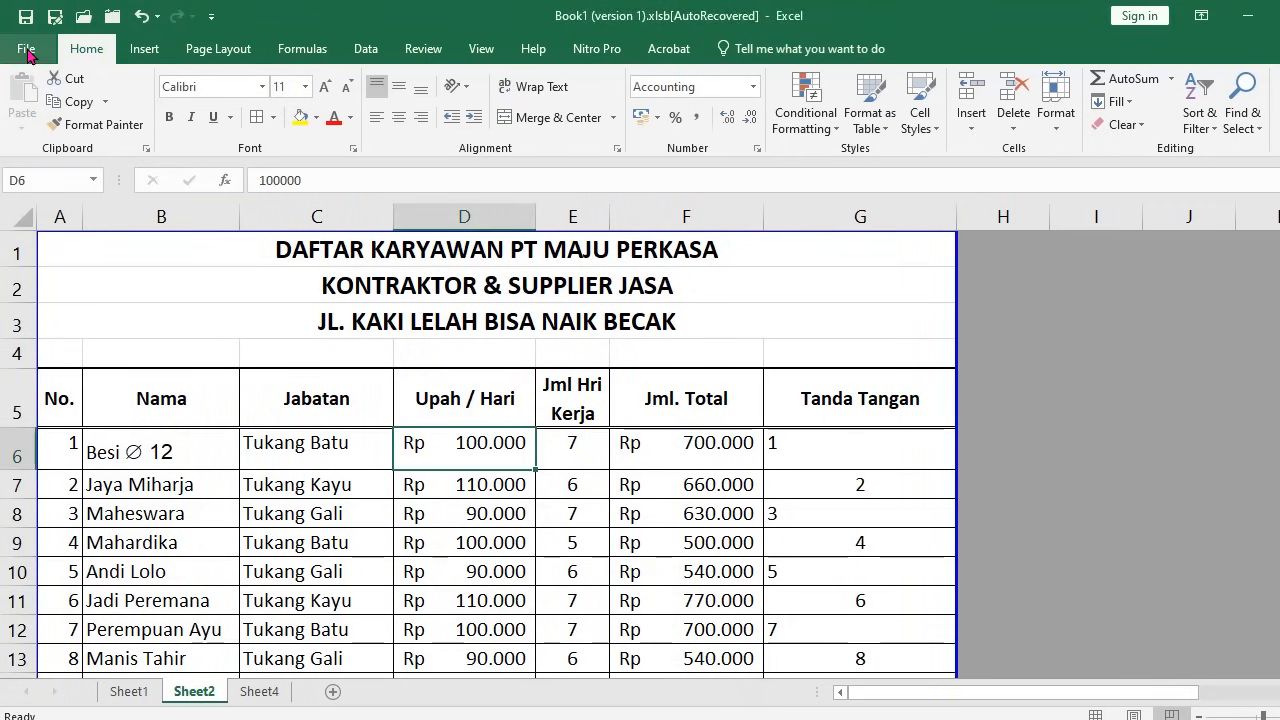
# Save the workbook in Documents as the Excel Workbook daftar pekerja.xlsx
pyautogui.click(26, 50)
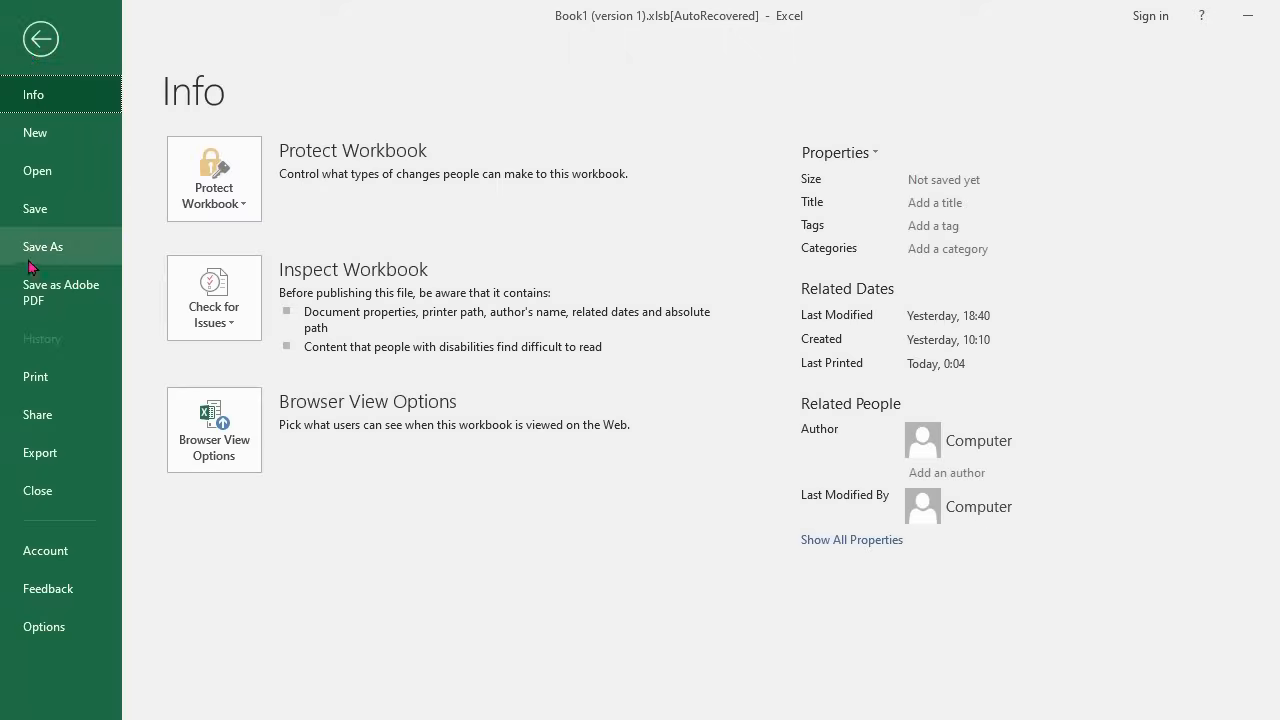
pyautogui.click(48, 214)
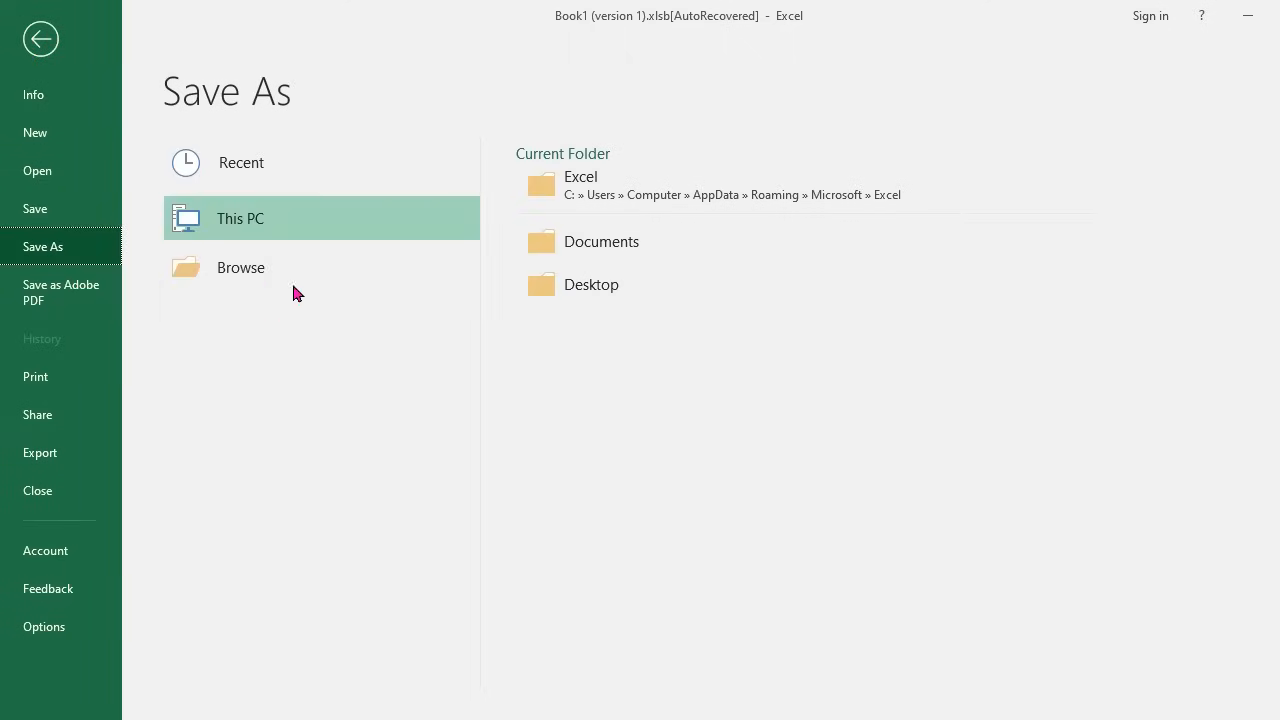
pyautogui.click(268, 273)
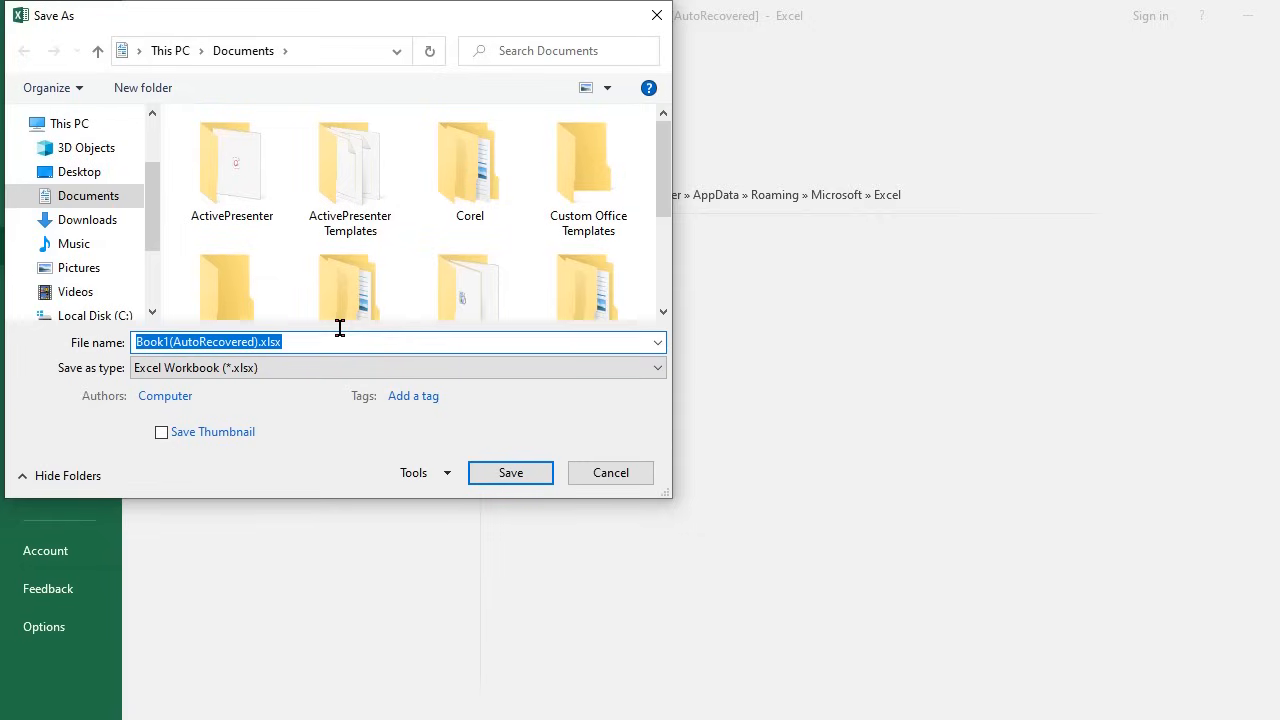
pyautogui.write('daftar ')
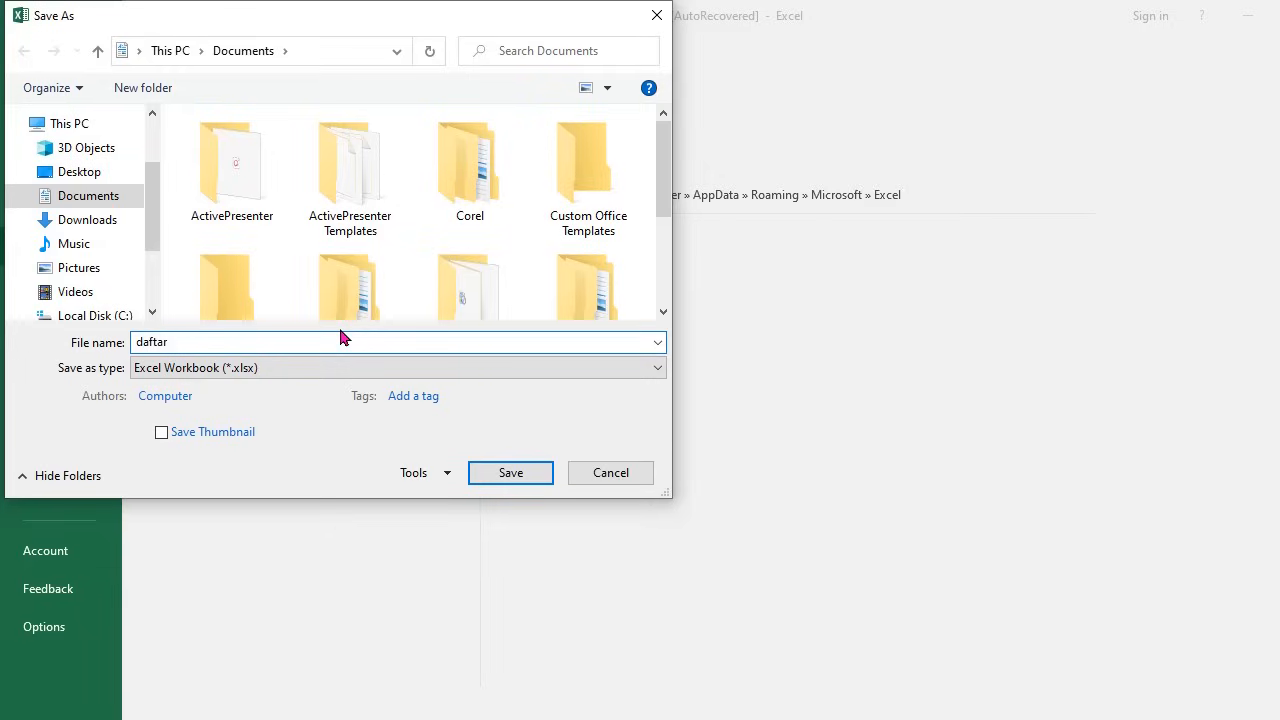
pyautogui.write('pekerja')
pyautogui.click(510, 474)
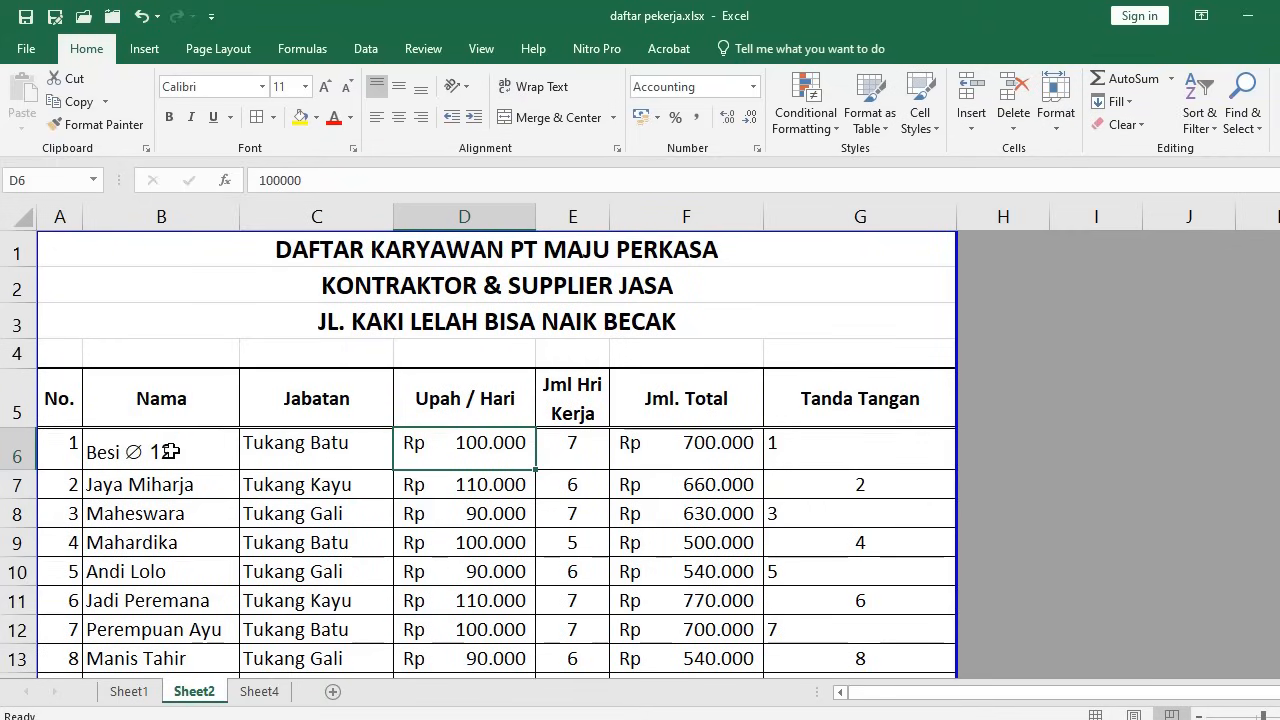
# Save a PDF copy, daftar pekerja.pdf, in Documents and open it after publishing
pyautogui.click(28, 52)
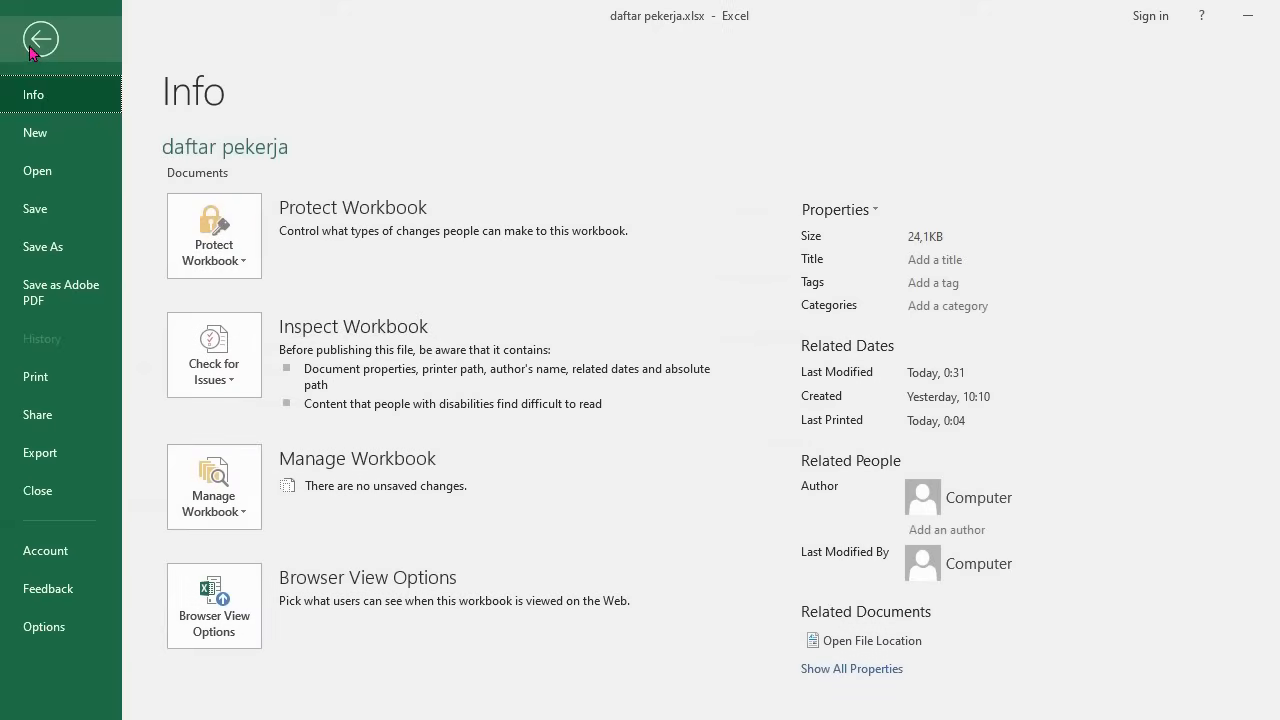
pyautogui.click(44, 252)
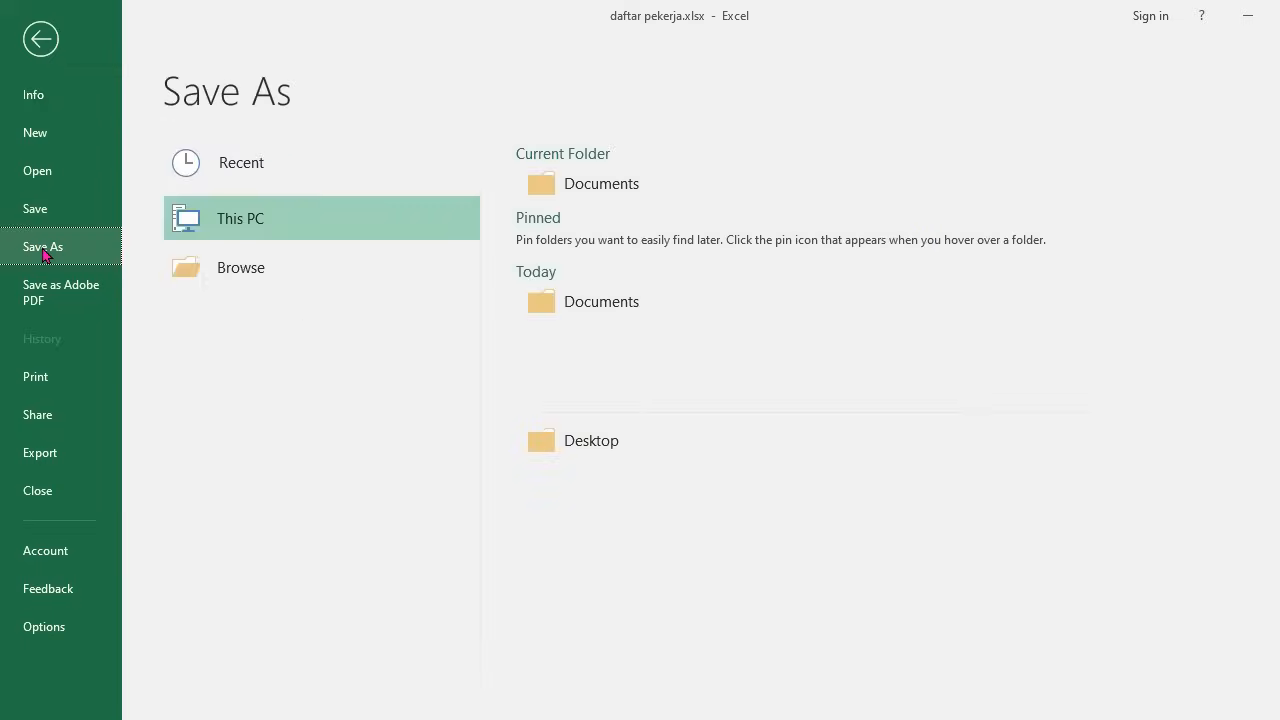
pyautogui.click(258, 270)
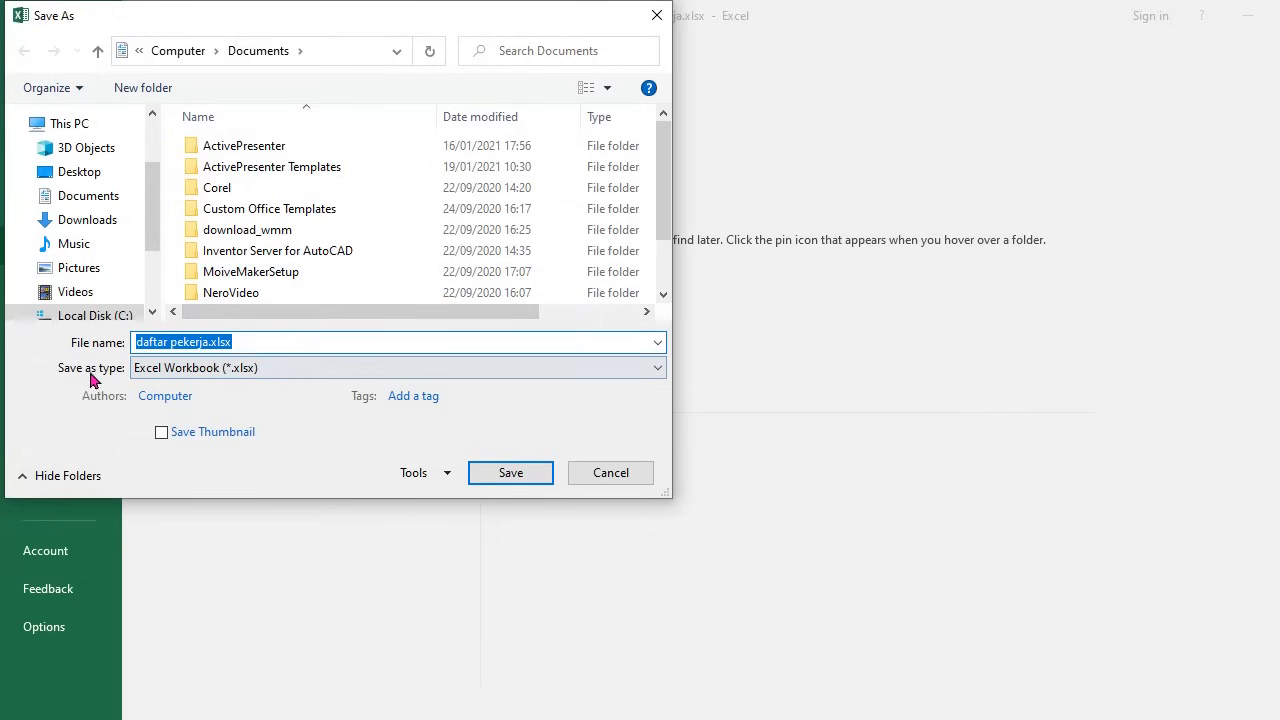
pyautogui.click(168, 370)
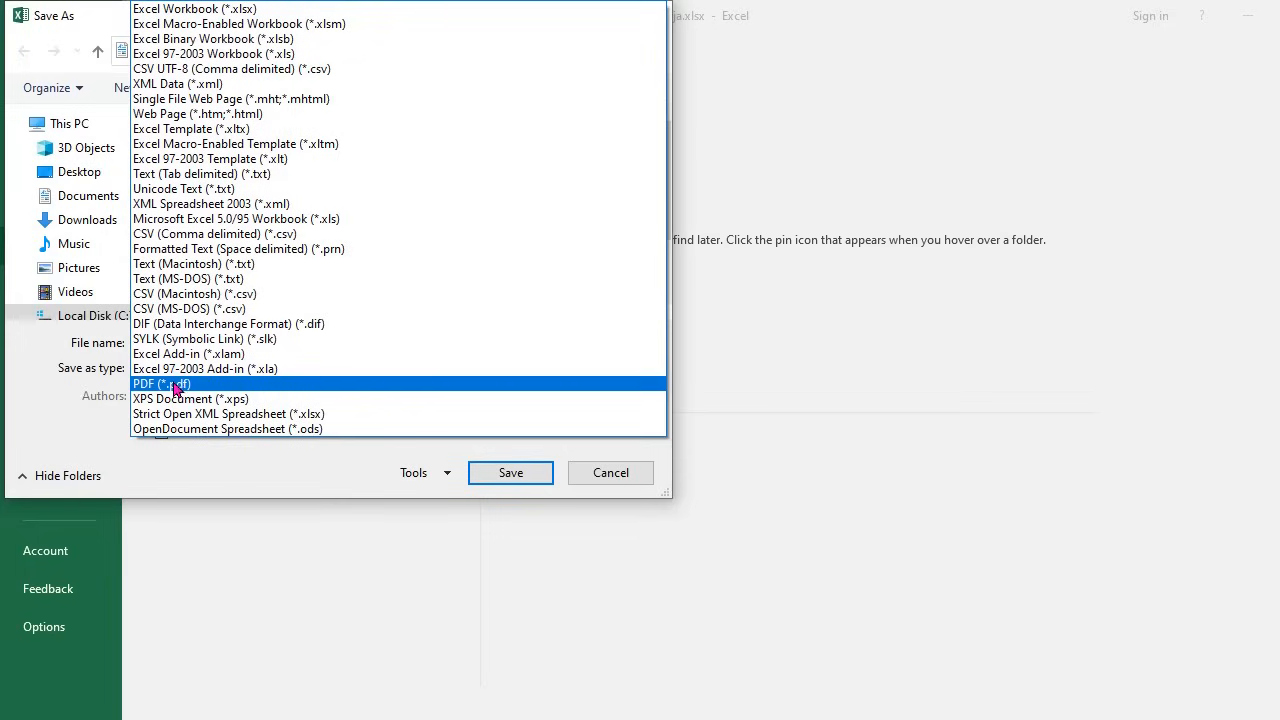
pyautogui.click(172, 385)
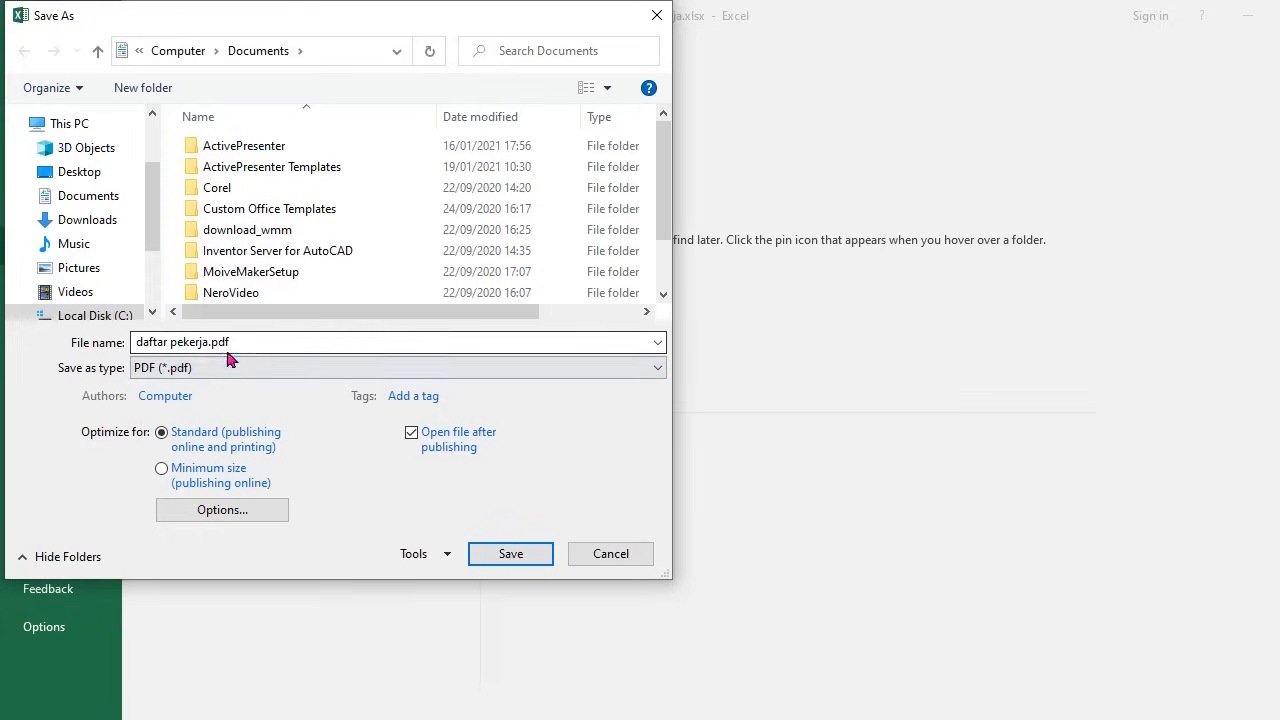
pyautogui.click(522, 560)
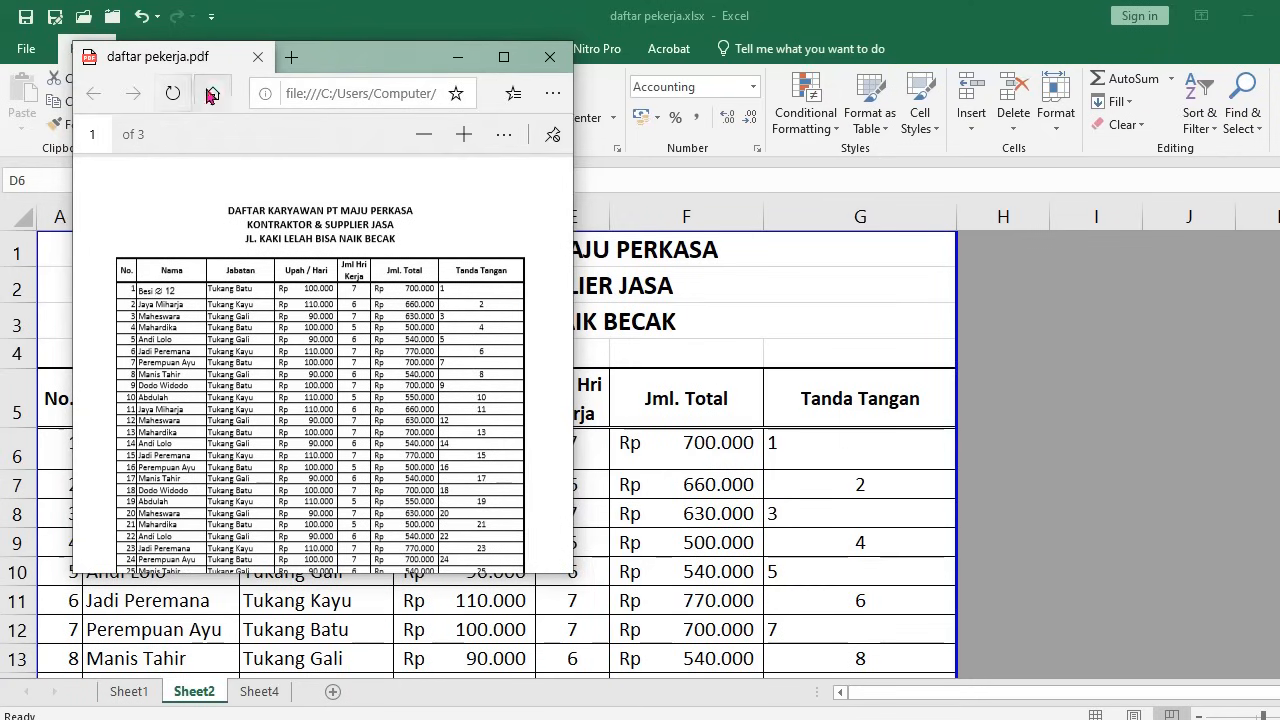
# Maximize the Edge window, scroll through pages 1–3 of daftar pekerja.pdf, then close Edge
pyautogui.click(504, 60)
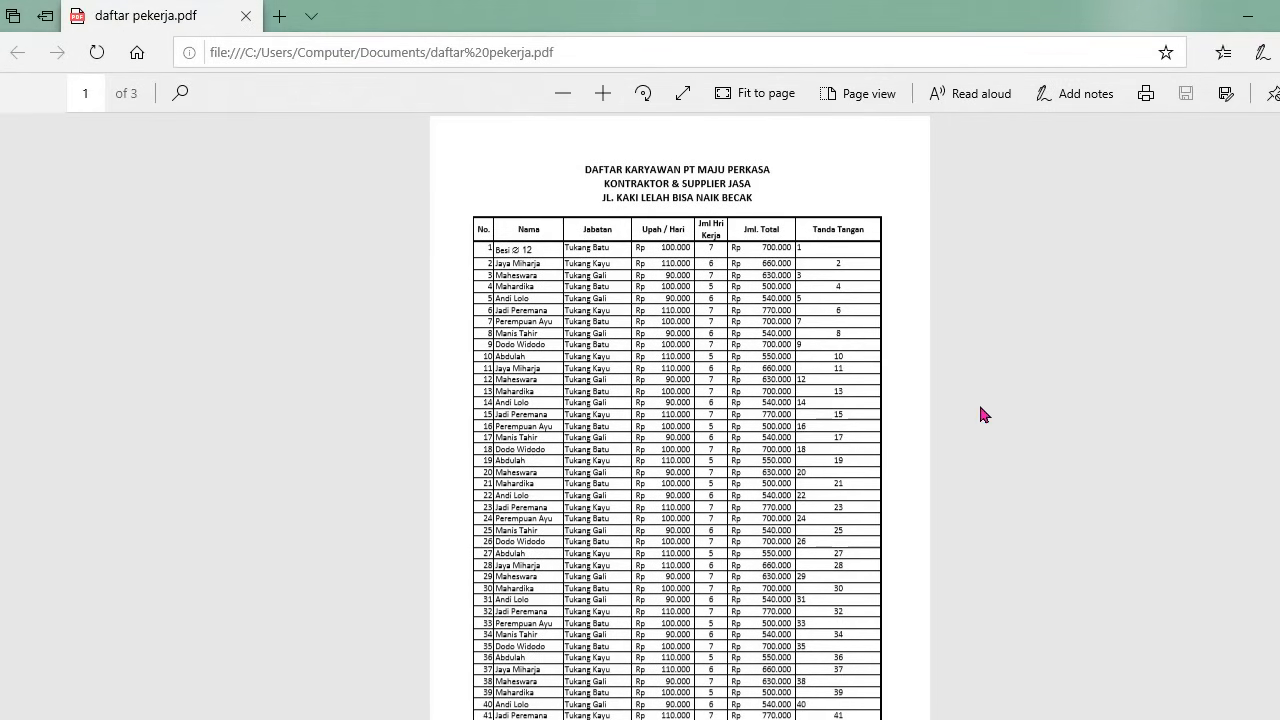
pyautogui.scroll(-10, 980, 407)
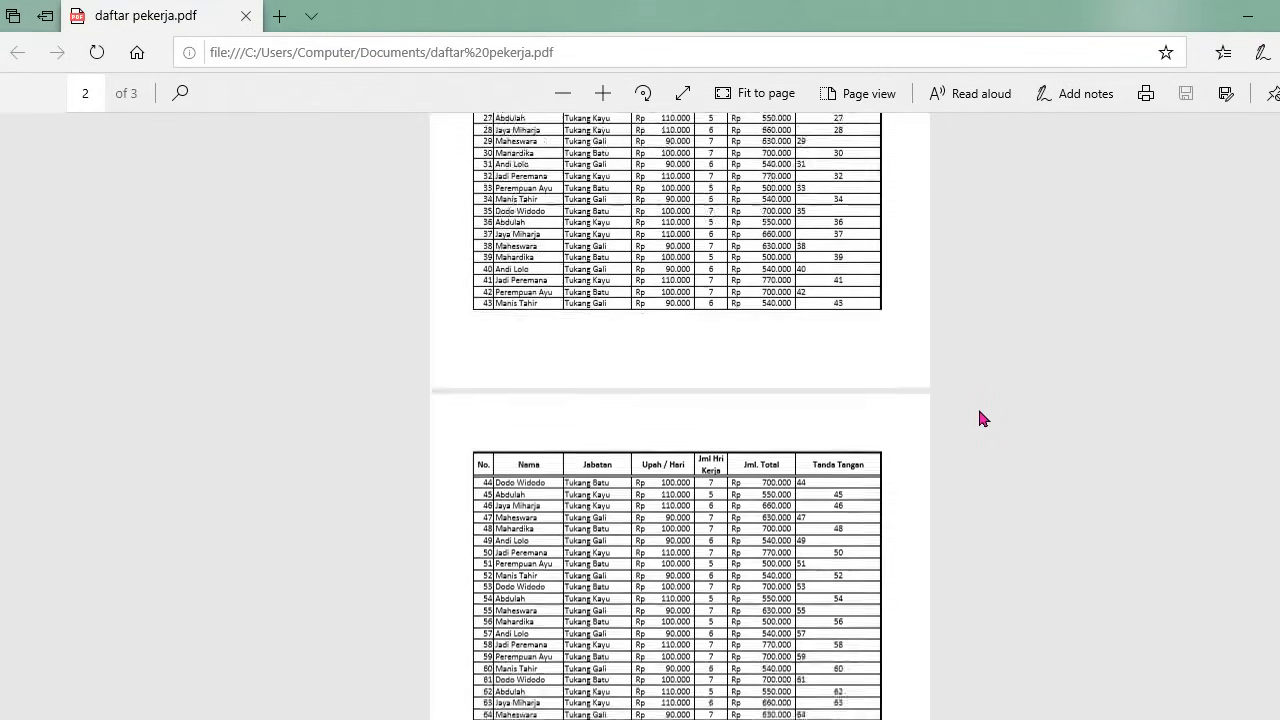
pyautogui.scroll(-10, 979, 418)
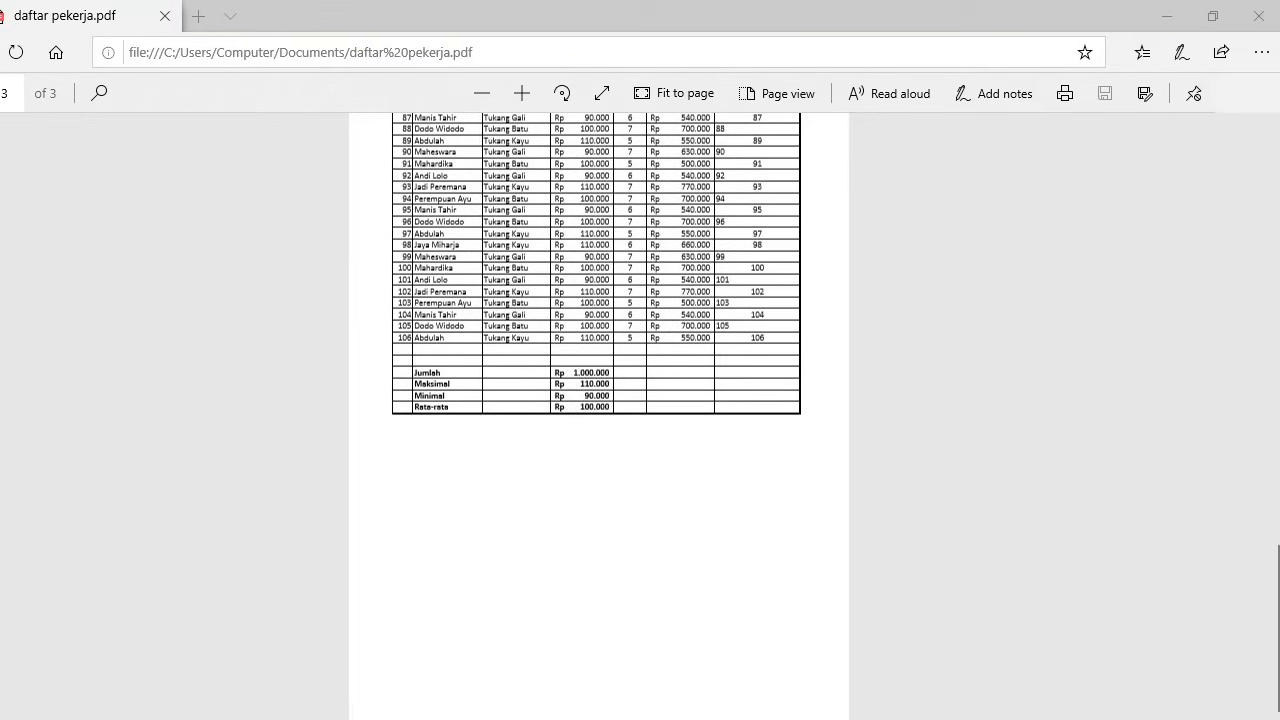
pyautogui.click(1258, 16)
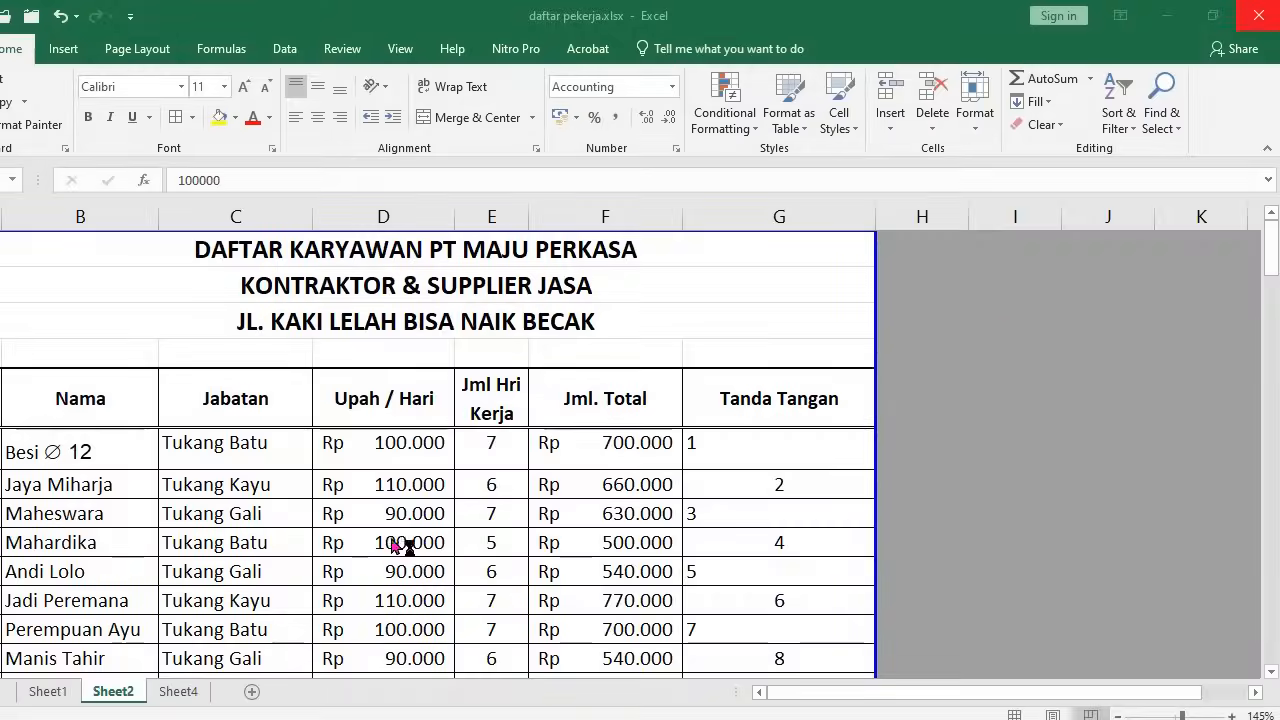